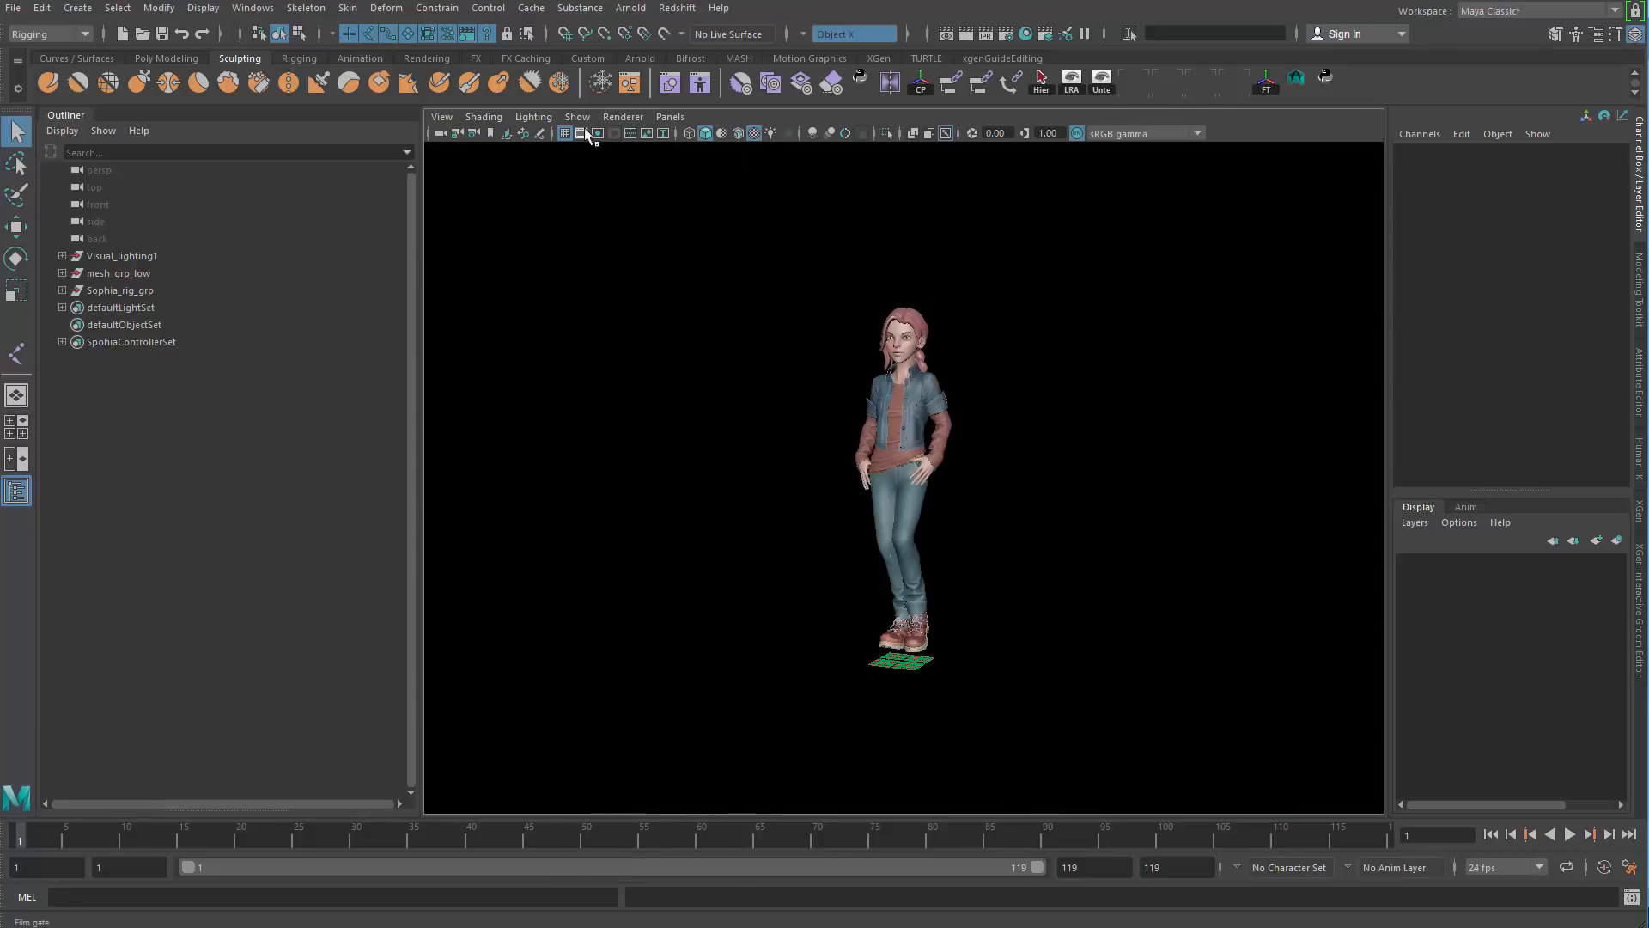
Step: Show the rig's control curves and joints in the viewport
{"action": "left_click", "coordinate": [578, 116]}
{"action": "left_click", "coordinate": [625, 224]}
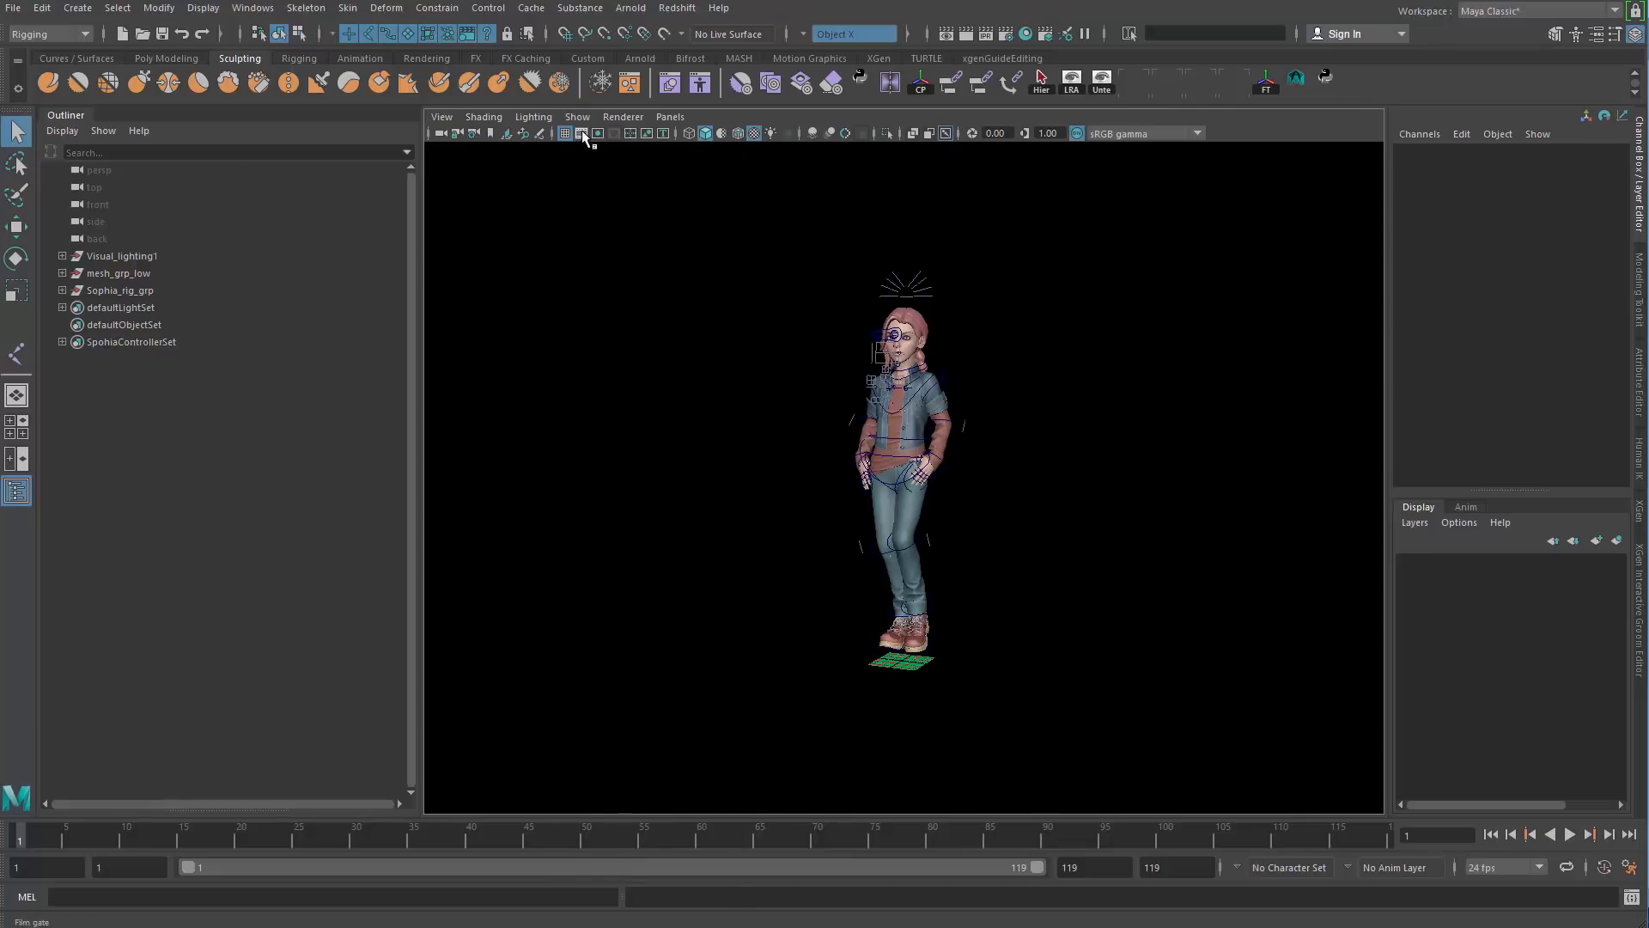
{"action": "left_click", "coordinate": [577, 117]}
{"action": "left_click", "coordinate": [617, 413]}
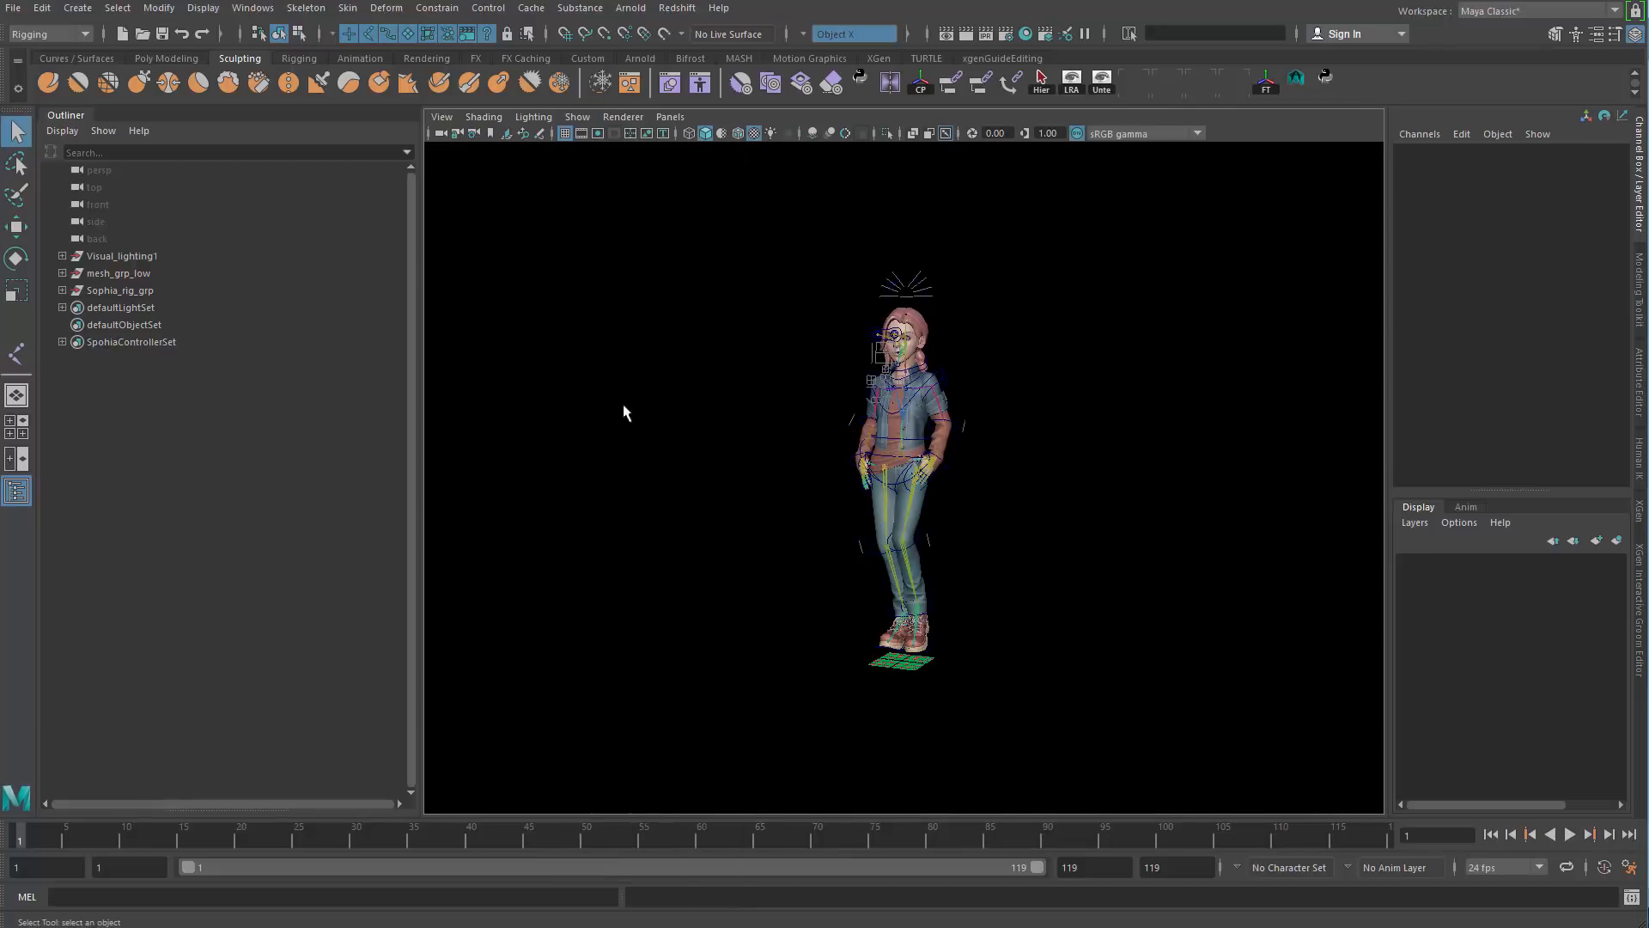
Step: Play the character's animation briefly, stop it, and examine the rigged character from the face down to the feet
{"action": "key", "text": "alt+v"}
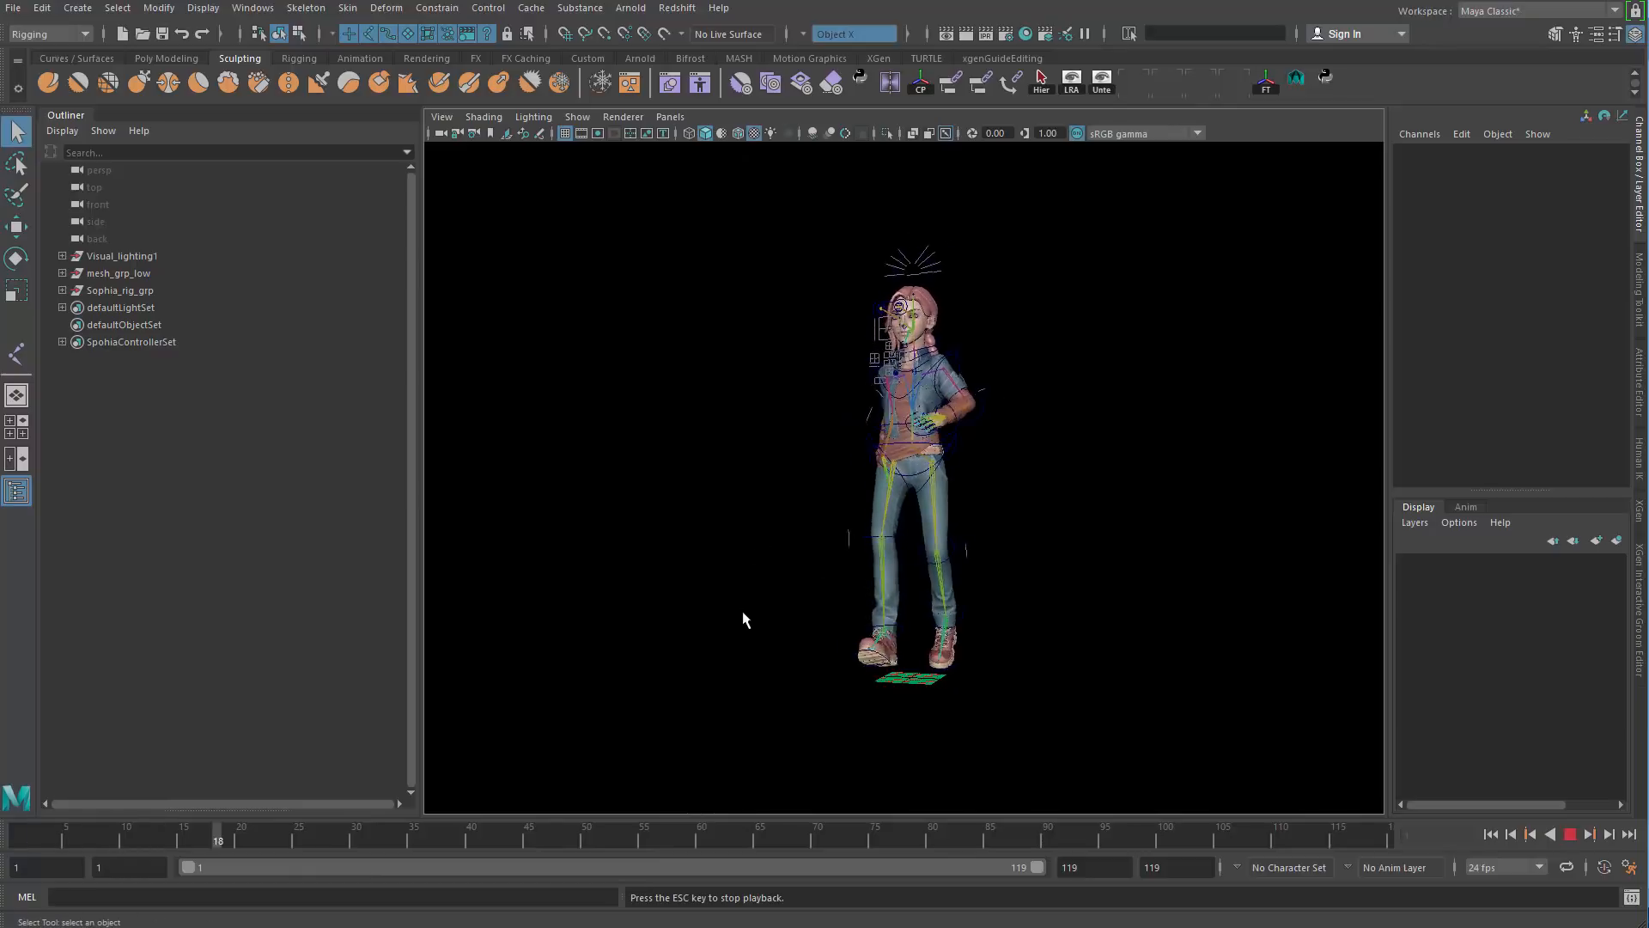
{"action": "key", "text": "Escape"}
{"action": "left_click_drag", "start_coordinate": [699, 600], "coordinate": [955, 587], "text": "alt"}
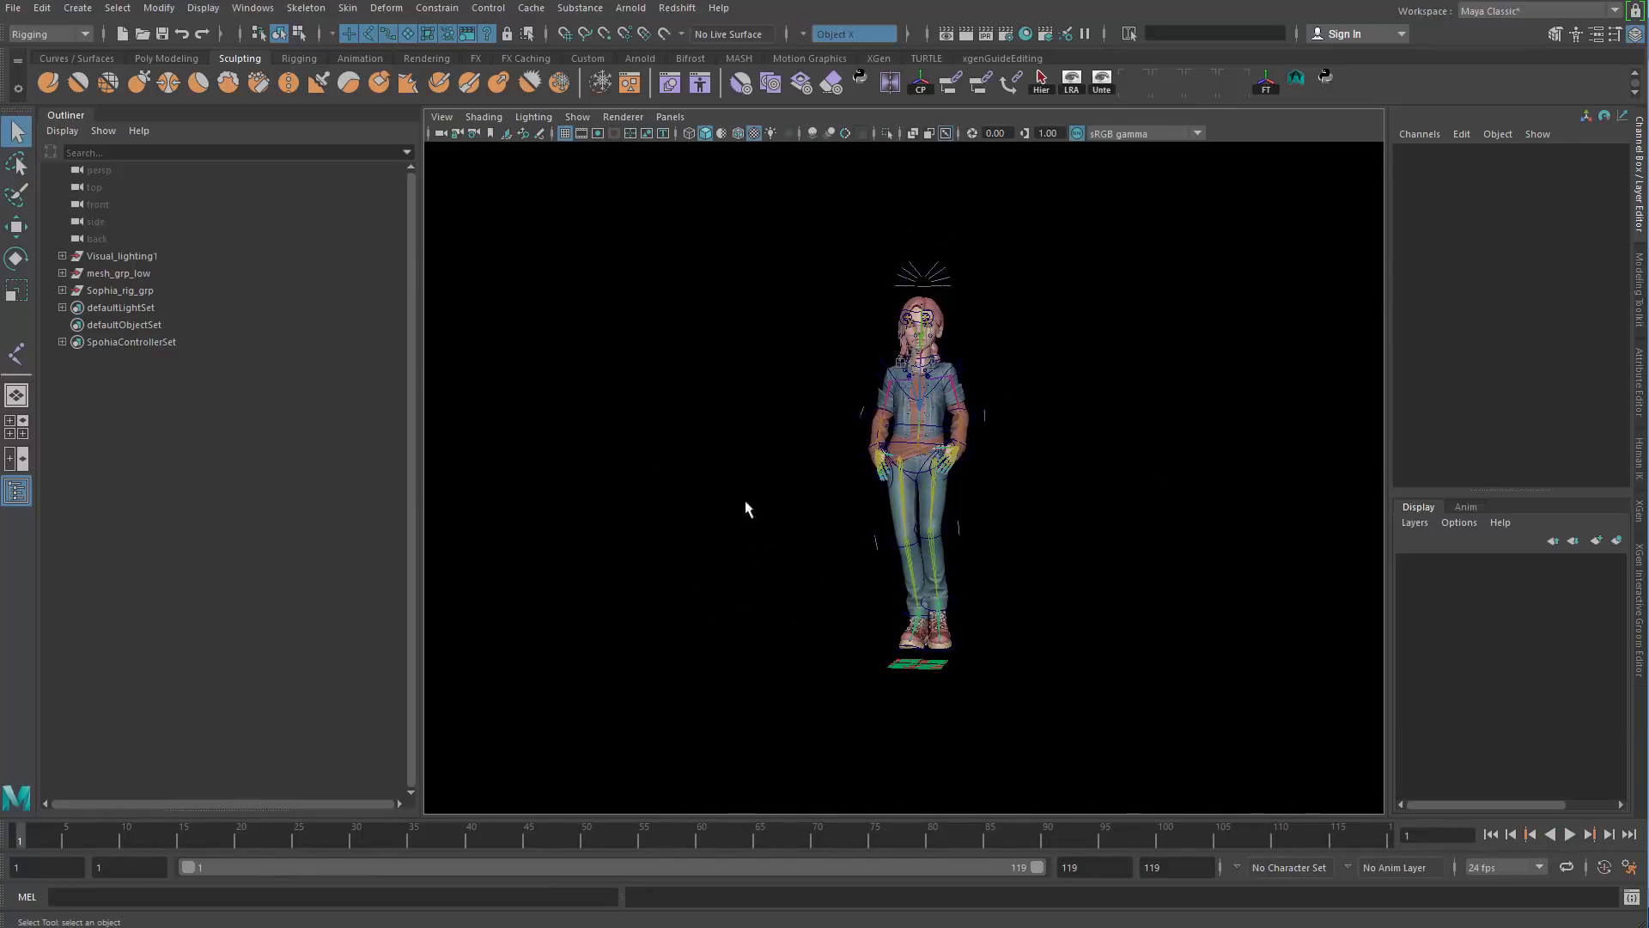
{"action": "scroll", "coordinate": [745, 509], "scroll_direction": "up", "scroll_amount": 10}
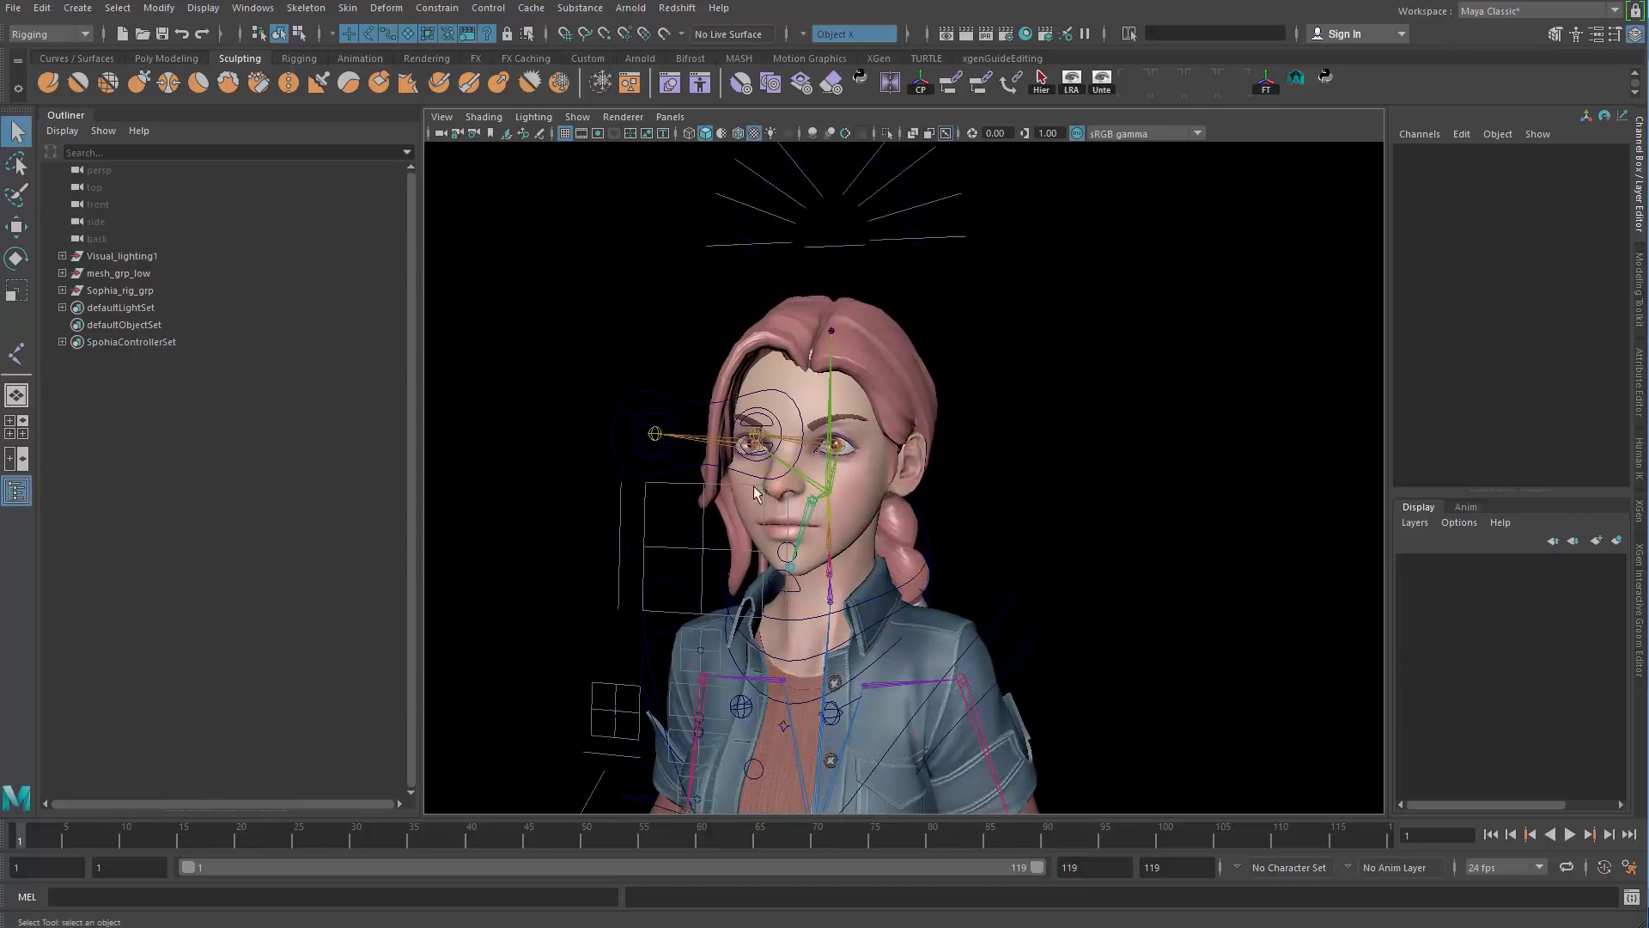
{"action": "middle_click_drag", "start_coordinate": [718, 475], "coordinate": [721, 326], "text": "alt"}
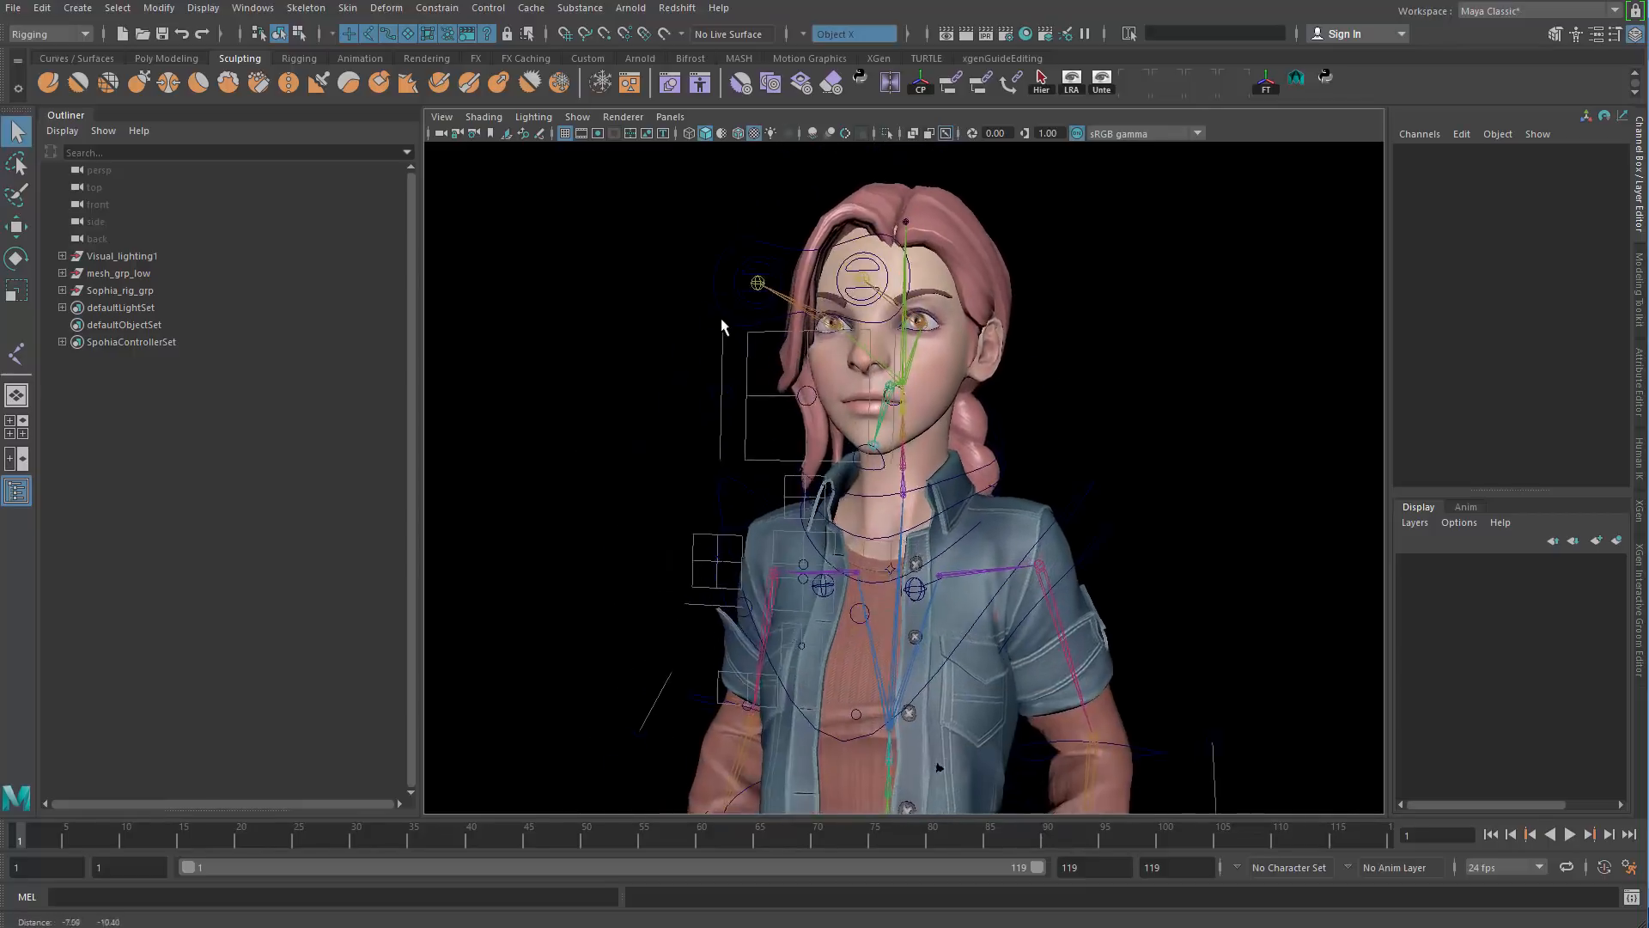
{"action": "scroll", "coordinate": [721, 326], "scroll_direction": "down", "scroll_amount": 10}
{"action": "middle_click_drag", "start_coordinate": [802, 409], "coordinate": [784, 313], "text": "alt"}
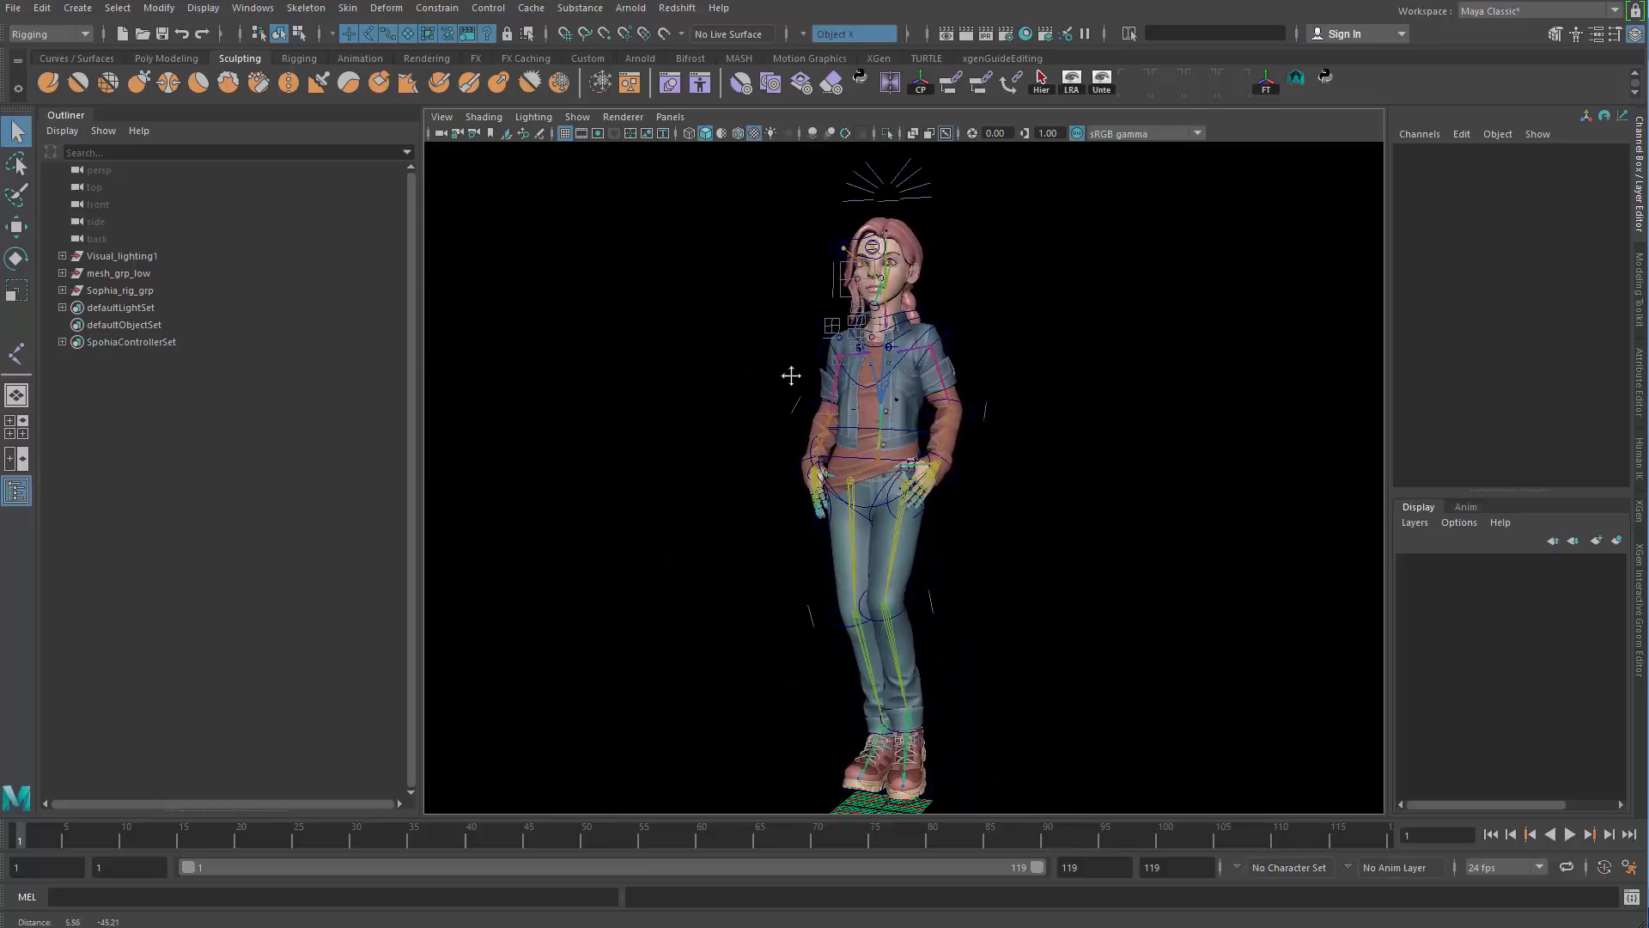
{"action": "middle_click_drag", "start_coordinate": [791, 375], "coordinate": [794, 296], "text": "alt"}
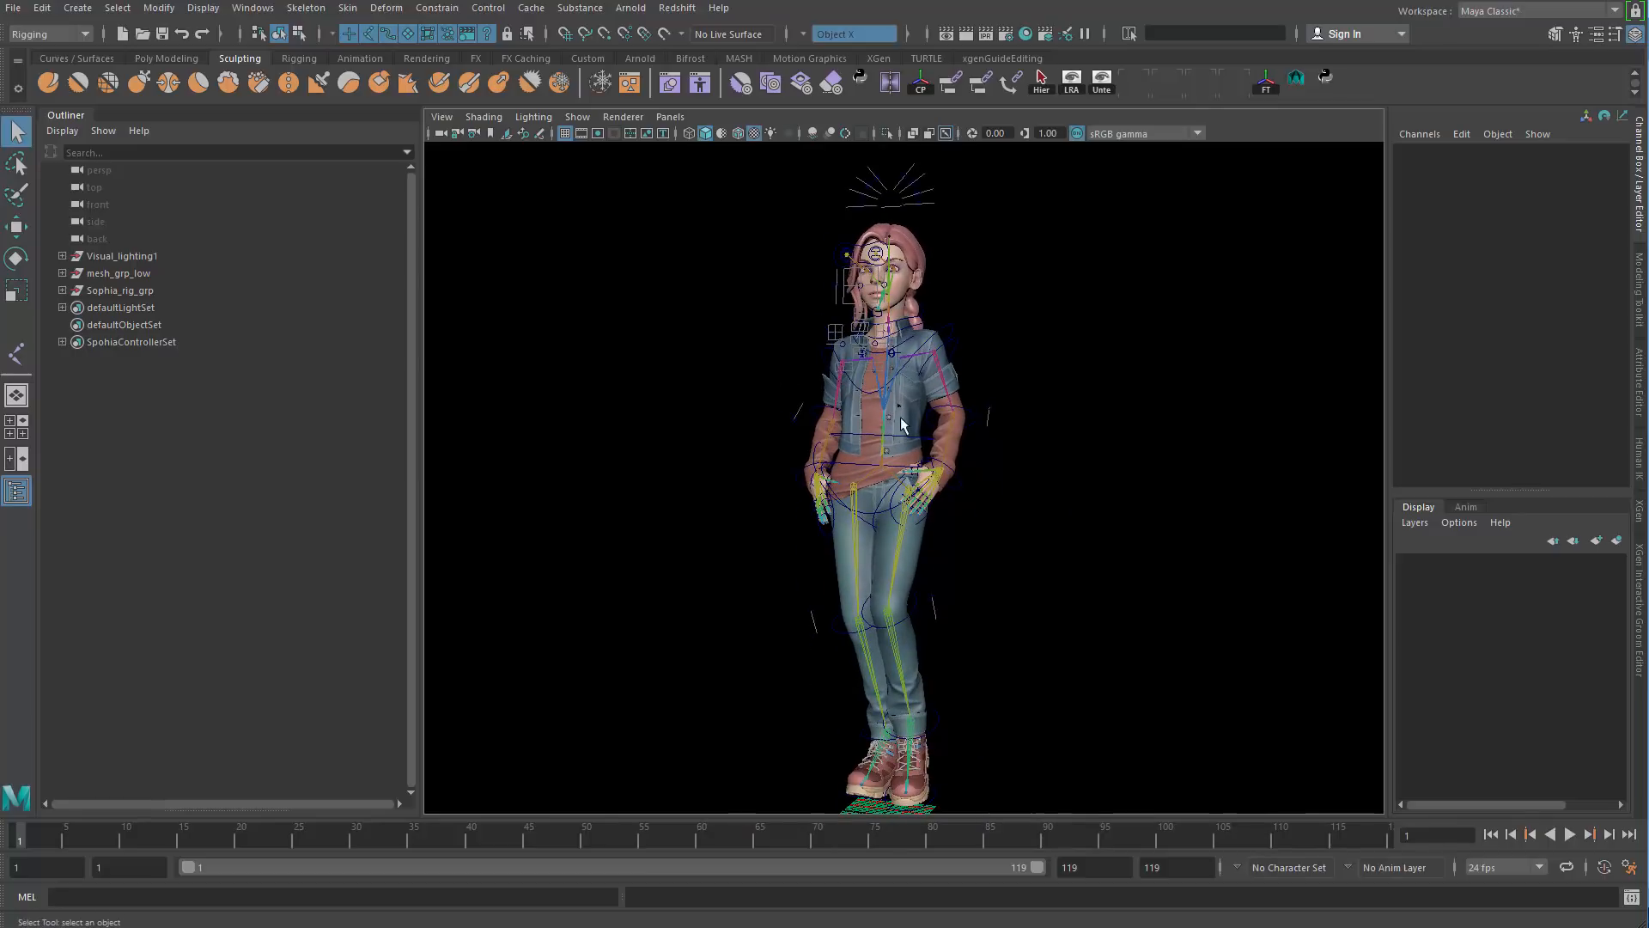
Step: Select the jt_root joint at the hips, reveal it in the Outliner, and examine the skeleton around the head
{"action": "left_click", "coordinate": [883, 461]}
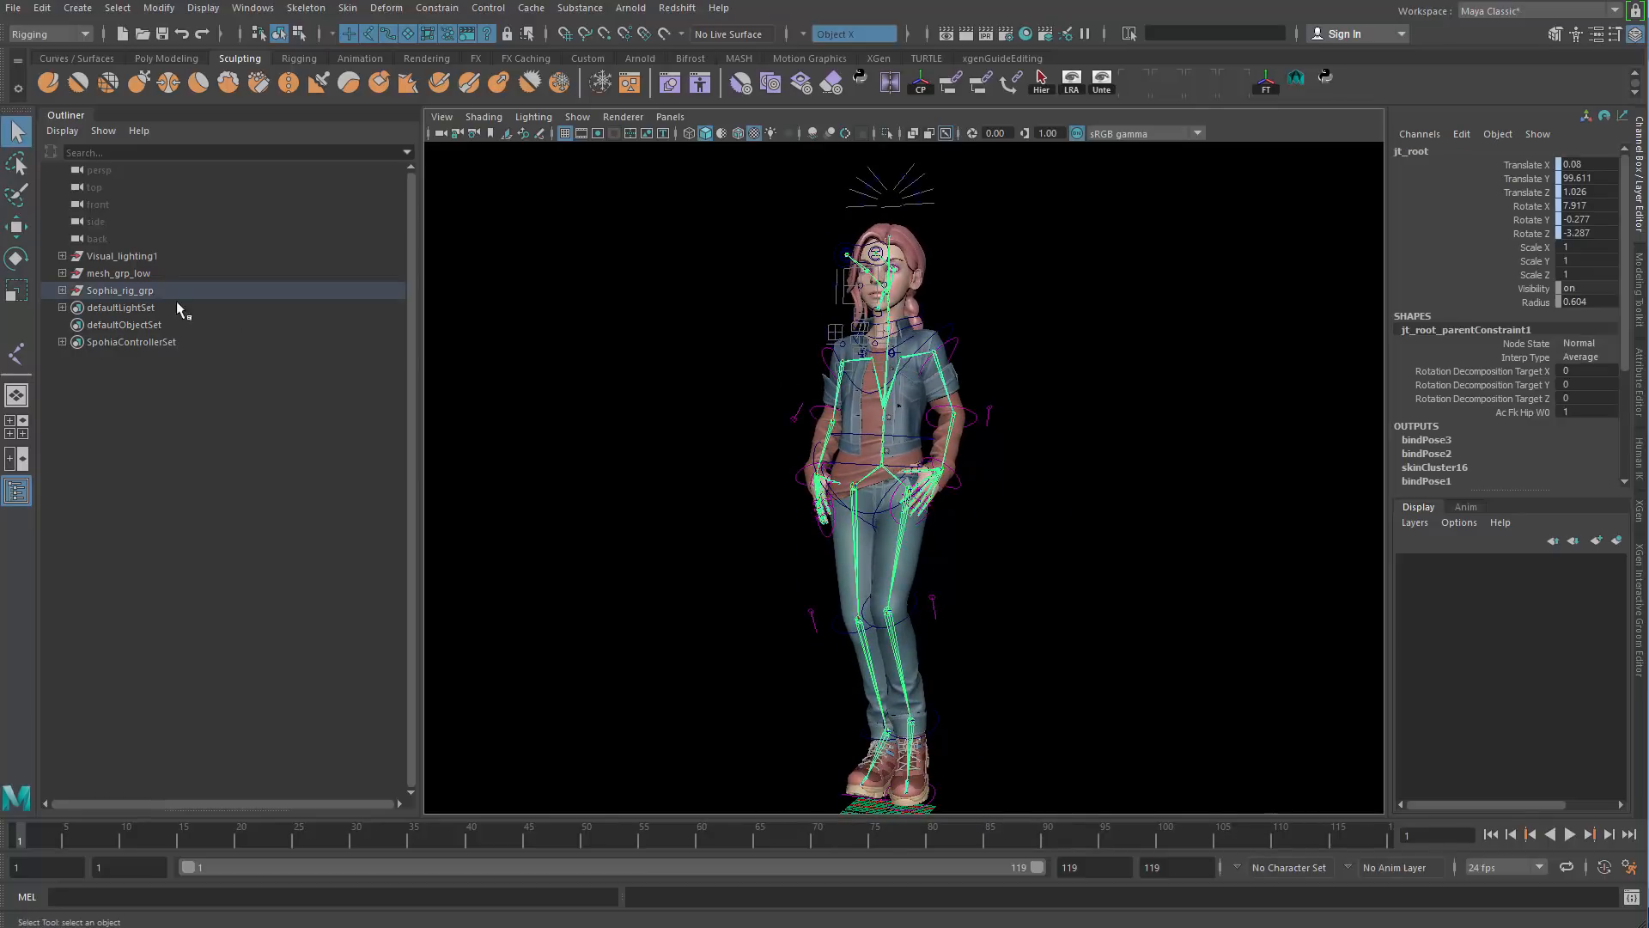
{"action": "key", "text": "f"}
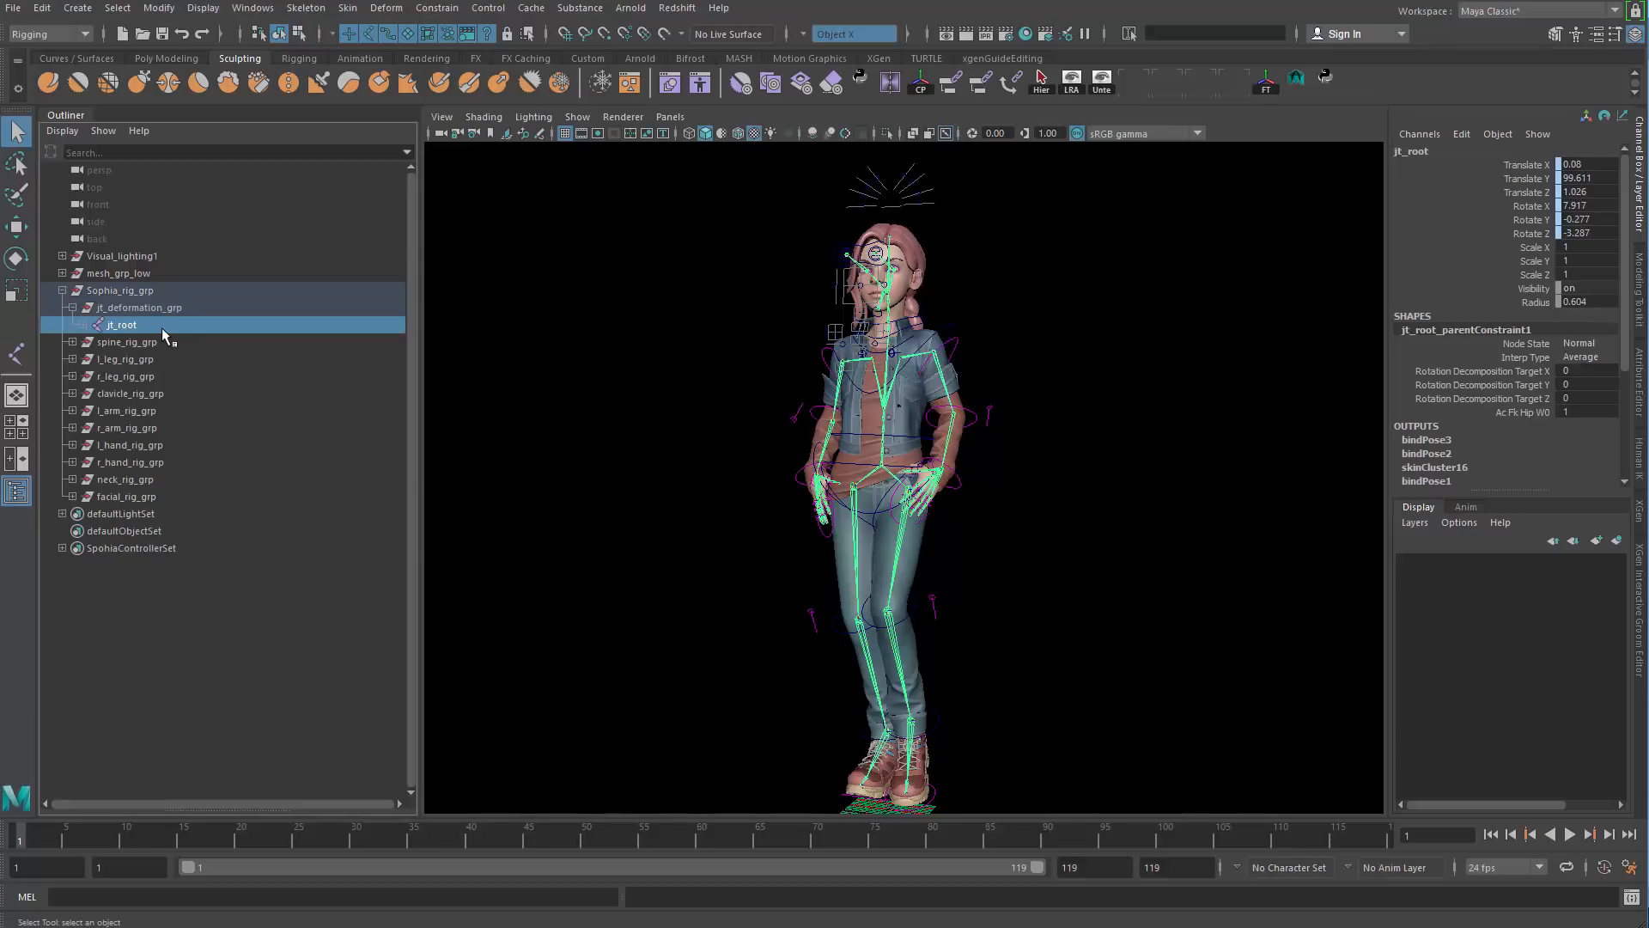
{"action": "middle_click_drag", "start_coordinate": [864, 457], "coordinate": [824, 636], "text": "alt"}
{"action": "scroll", "coordinate": [865, 636], "scroll_direction": "up", "scroll_amount": 5}
{"action": "scroll", "coordinate": [856, 565], "scroll_direction": "up", "scroll_amount": 5}
{"action": "scroll", "coordinate": [855, 554], "scroll_direction": "down", "scroll_amount": 5}
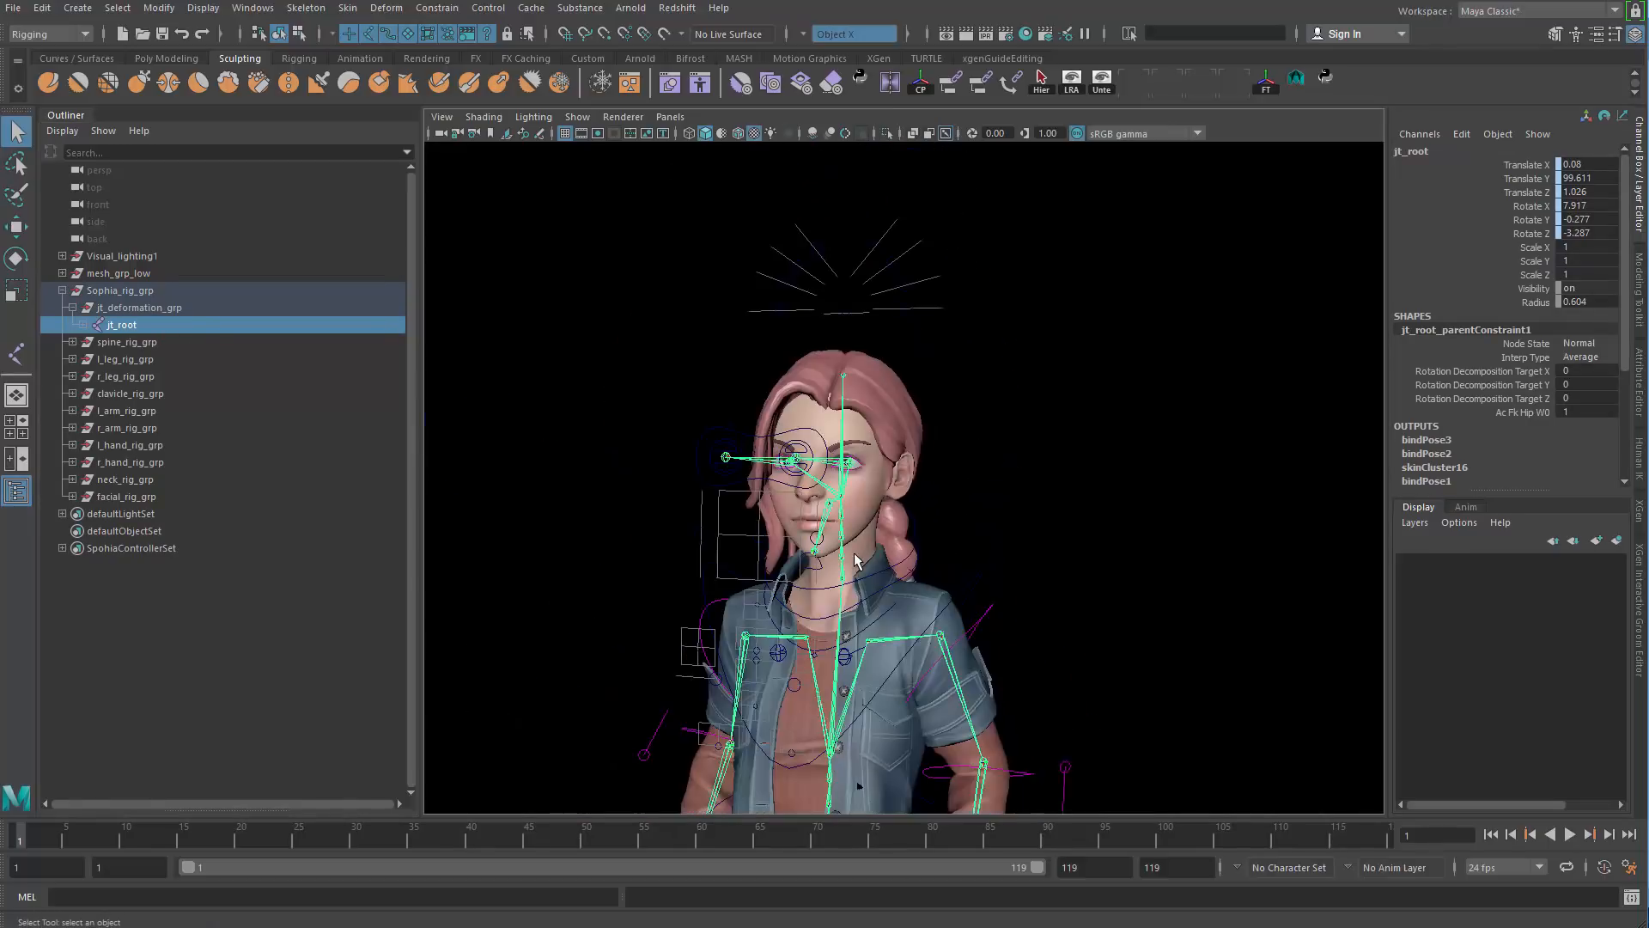
Step: Select the body_low mesh by its face and look through the list of its deformation inputs
{"action": "left_click", "coordinate": [861, 516]}
{"action": "scroll", "coordinate": [1523, 397], "scroll_direction": "down", "scroll_amount": 5}
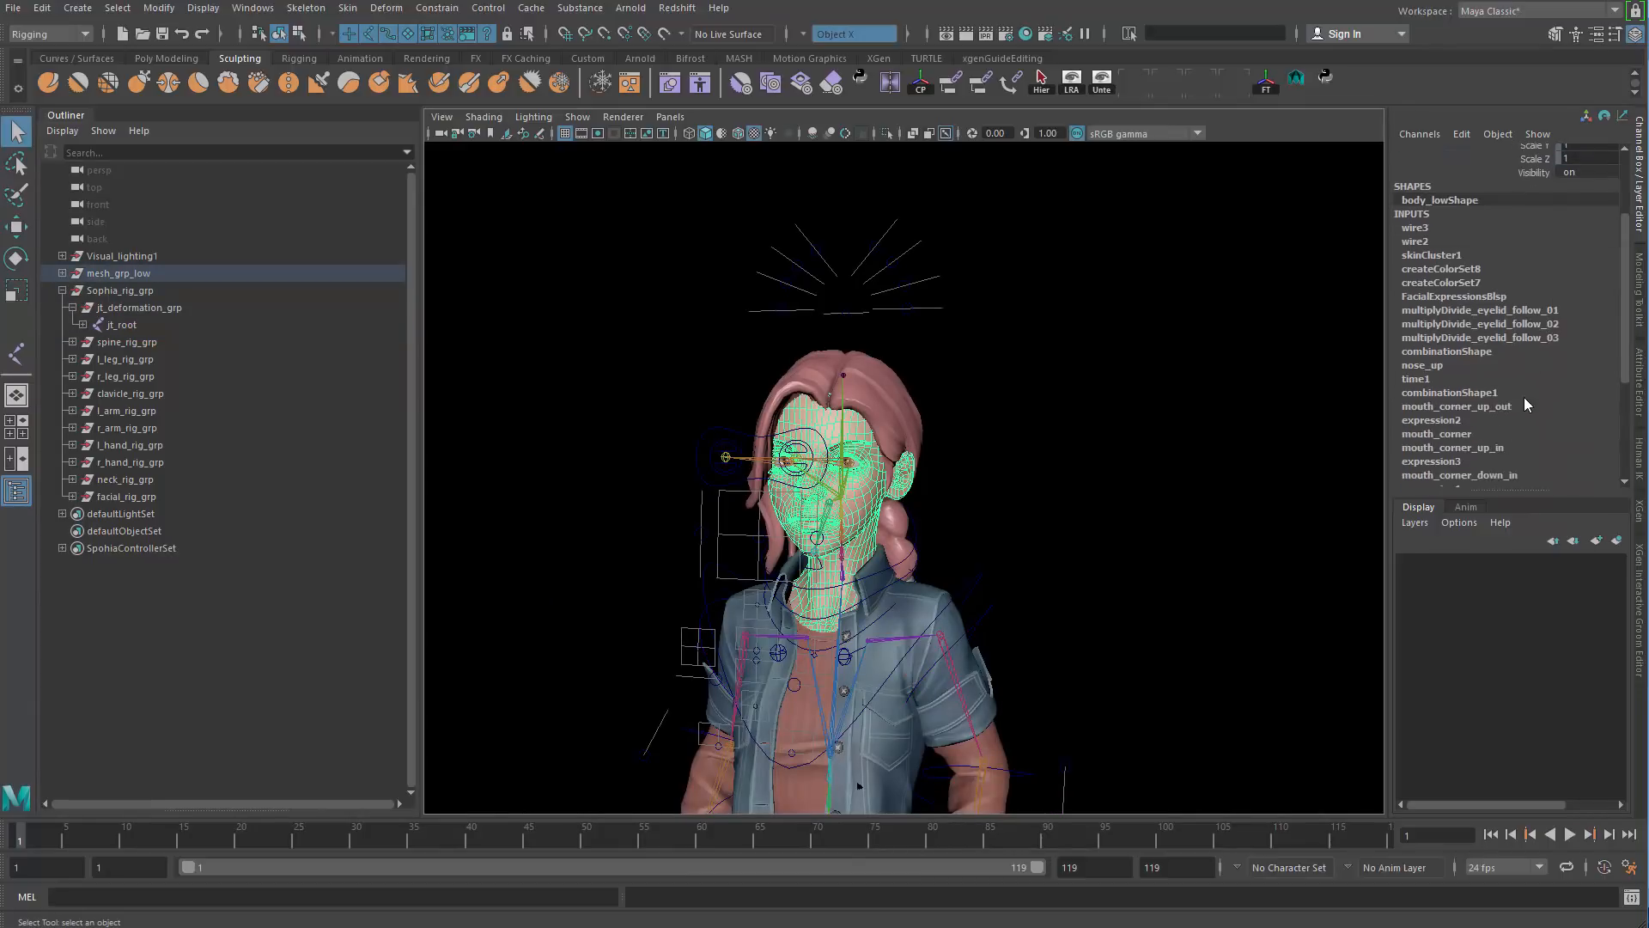
{"action": "scroll", "coordinate": [1509, 414], "scroll_direction": "up", "scroll_amount": 5}
{"action": "scroll", "coordinate": [1450, 339], "scroll_direction": "down", "scroll_amount": 5}
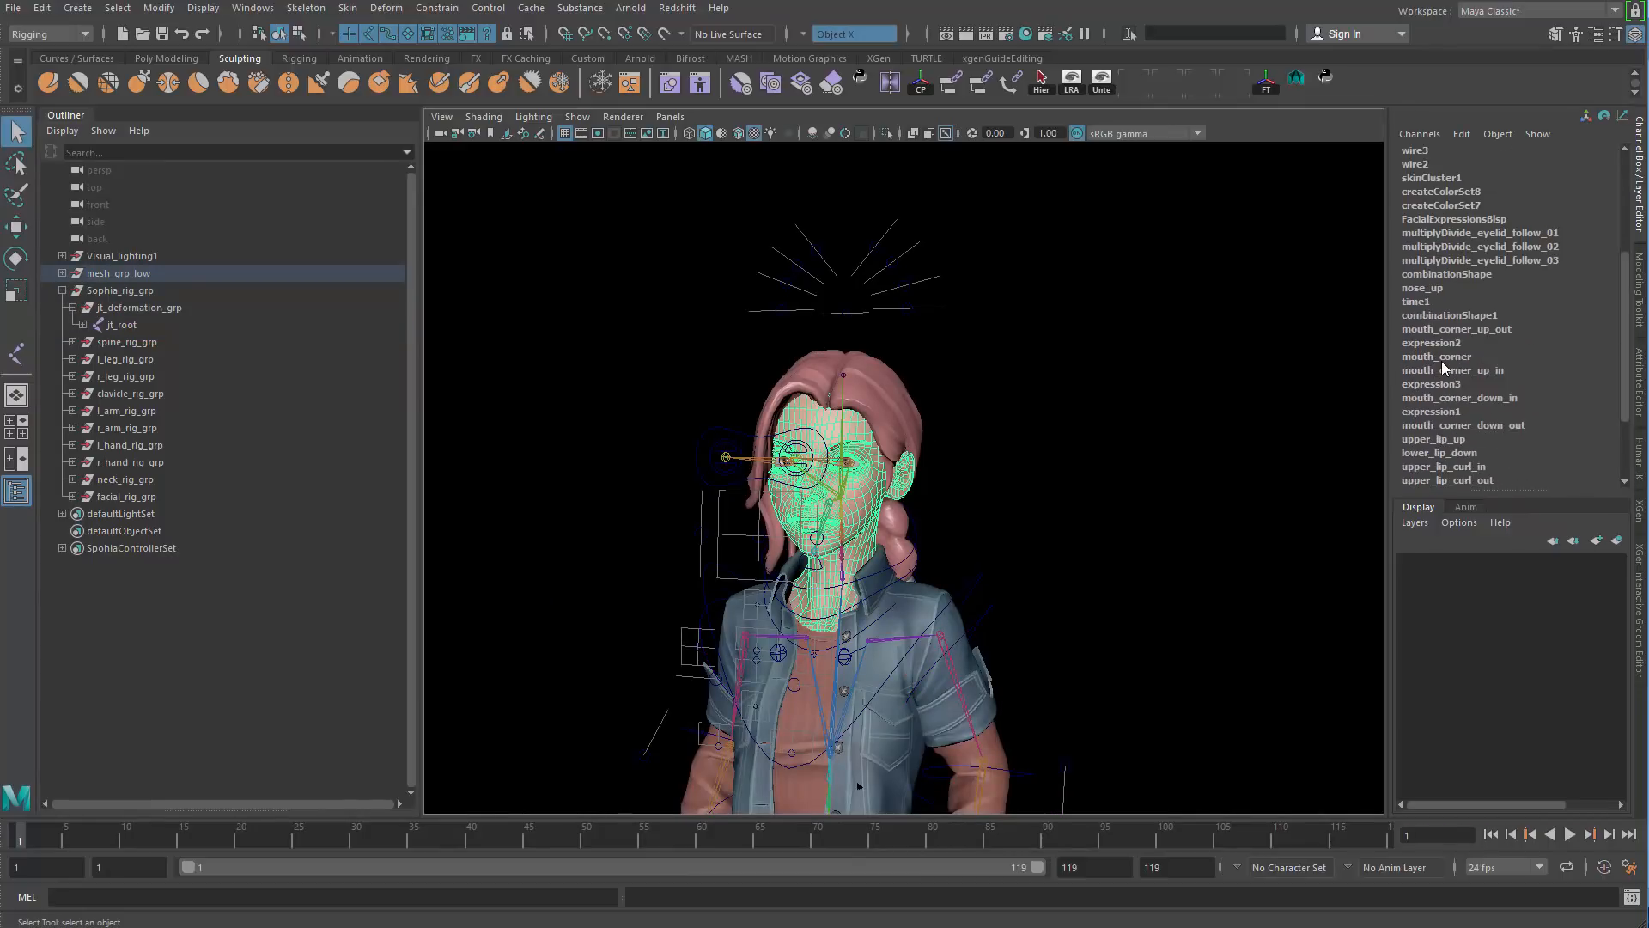
{"action": "scroll", "coordinate": [1450, 399], "scroll_direction": "up", "scroll_amount": 5}
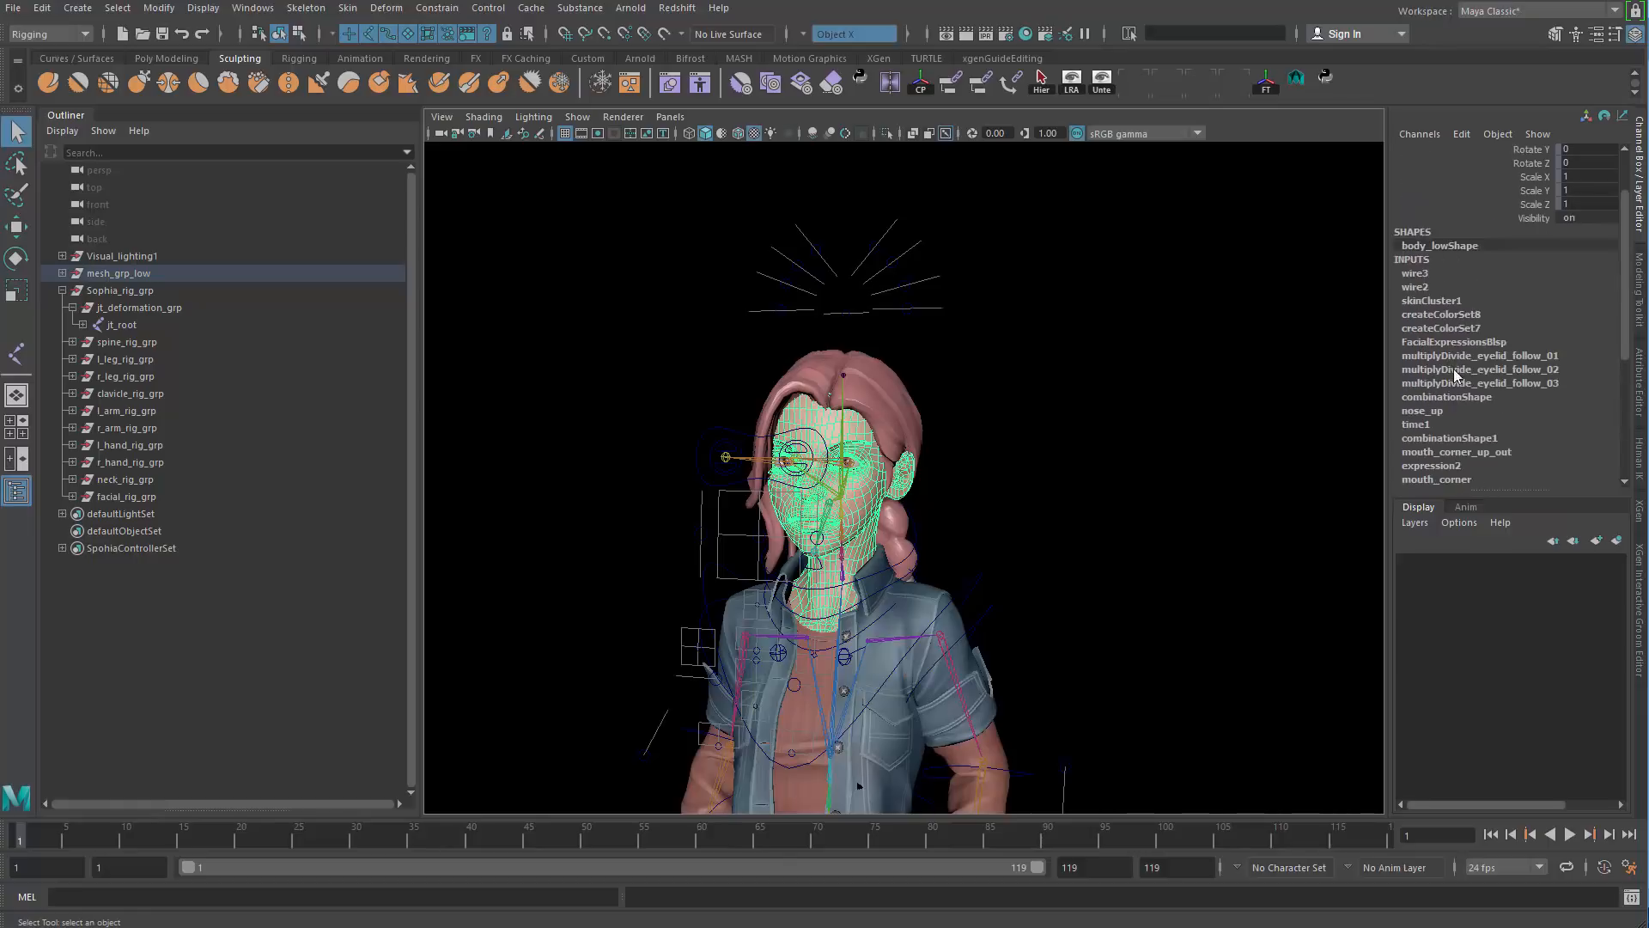
{"action": "scroll", "coordinate": [1440, 412], "scroll_direction": "down", "scroll_amount": 2}
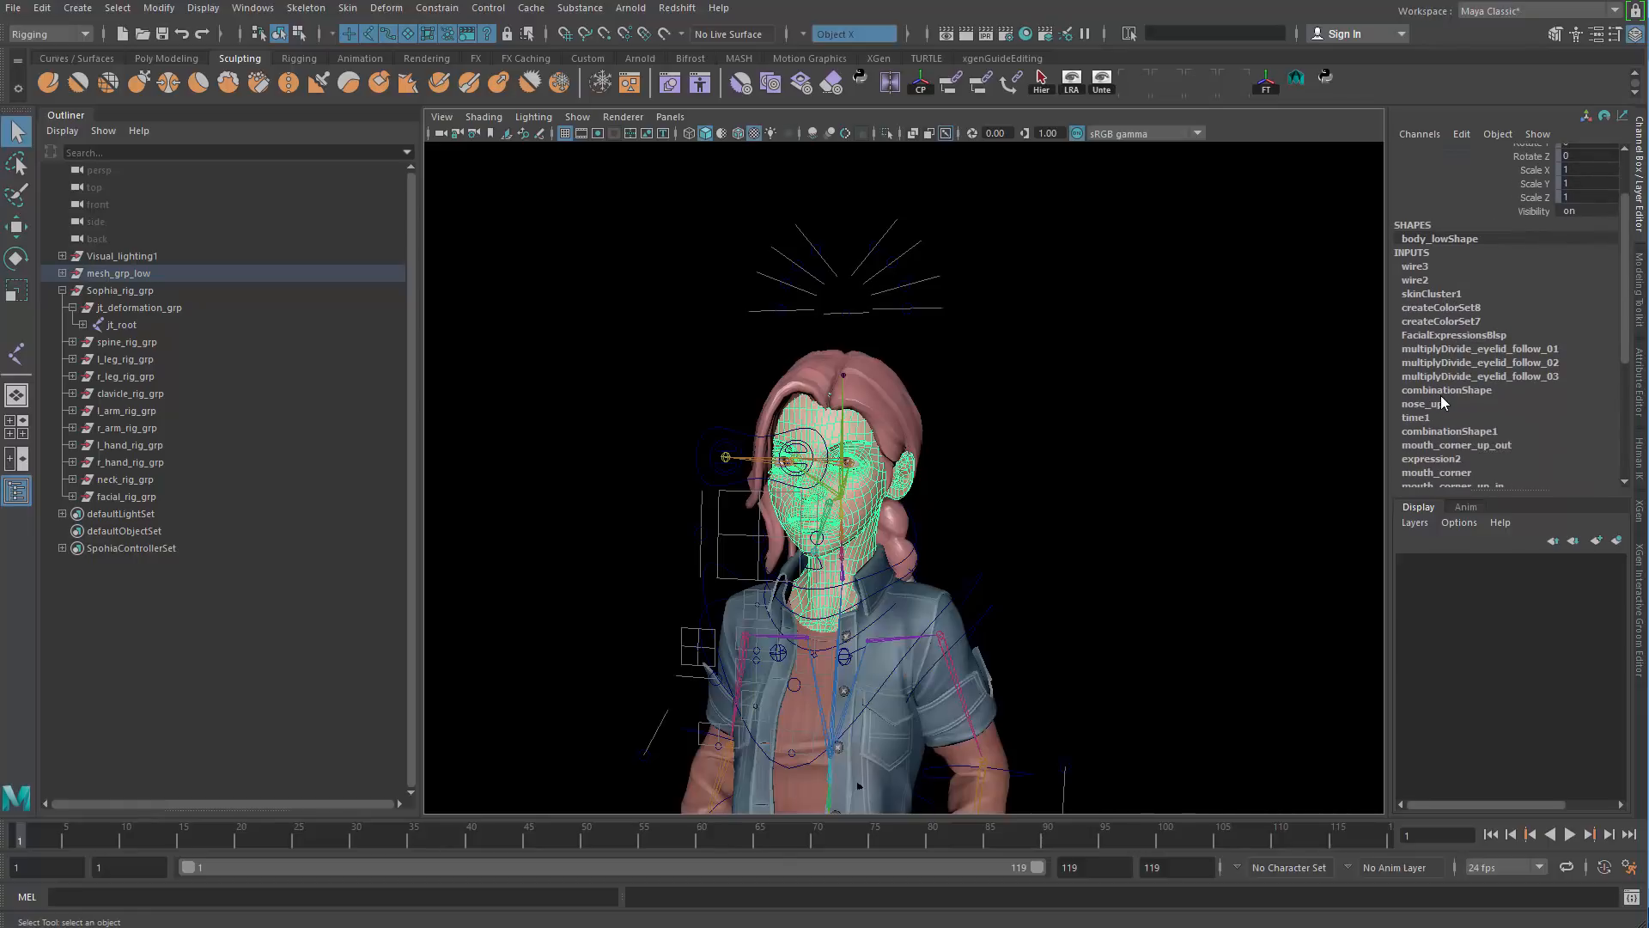
{"action": "scroll", "coordinate": [1444, 404], "scroll_direction": "up", "scroll_amount": 1}
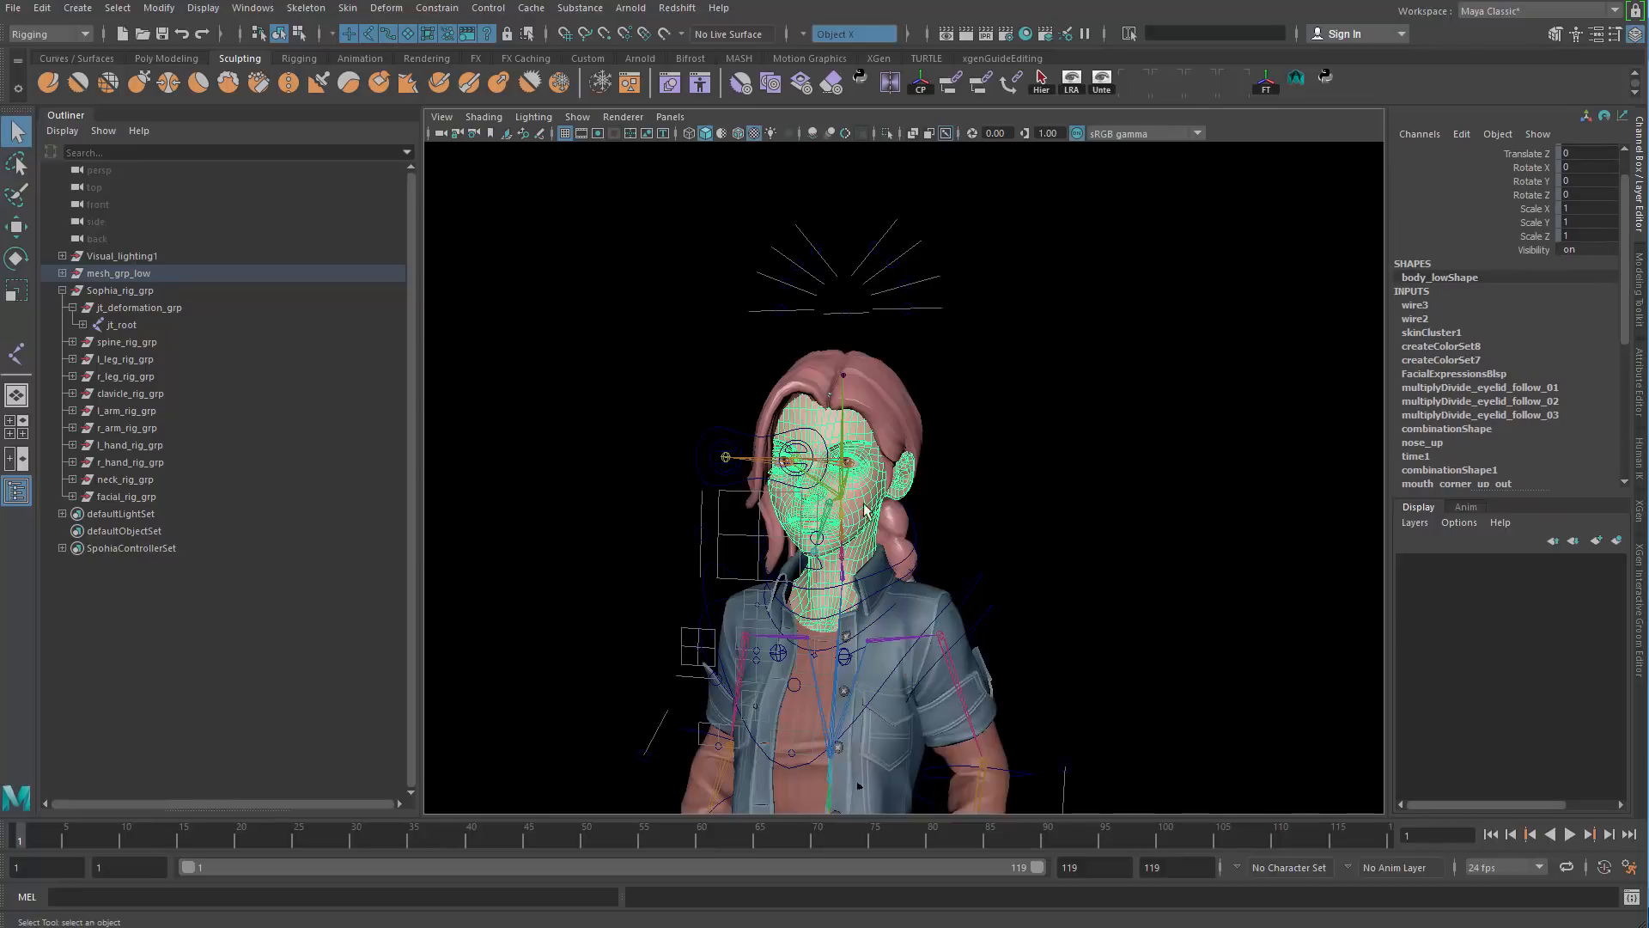
Step: Examine the settings of the body mesh's skinCluster1, wire2 and wire3 inputs
{"action": "left_click", "coordinate": [1450, 335]}
{"action": "scroll", "coordinate": [1452, 404], "scroll_direction": "up", "scroll_amount": 3}
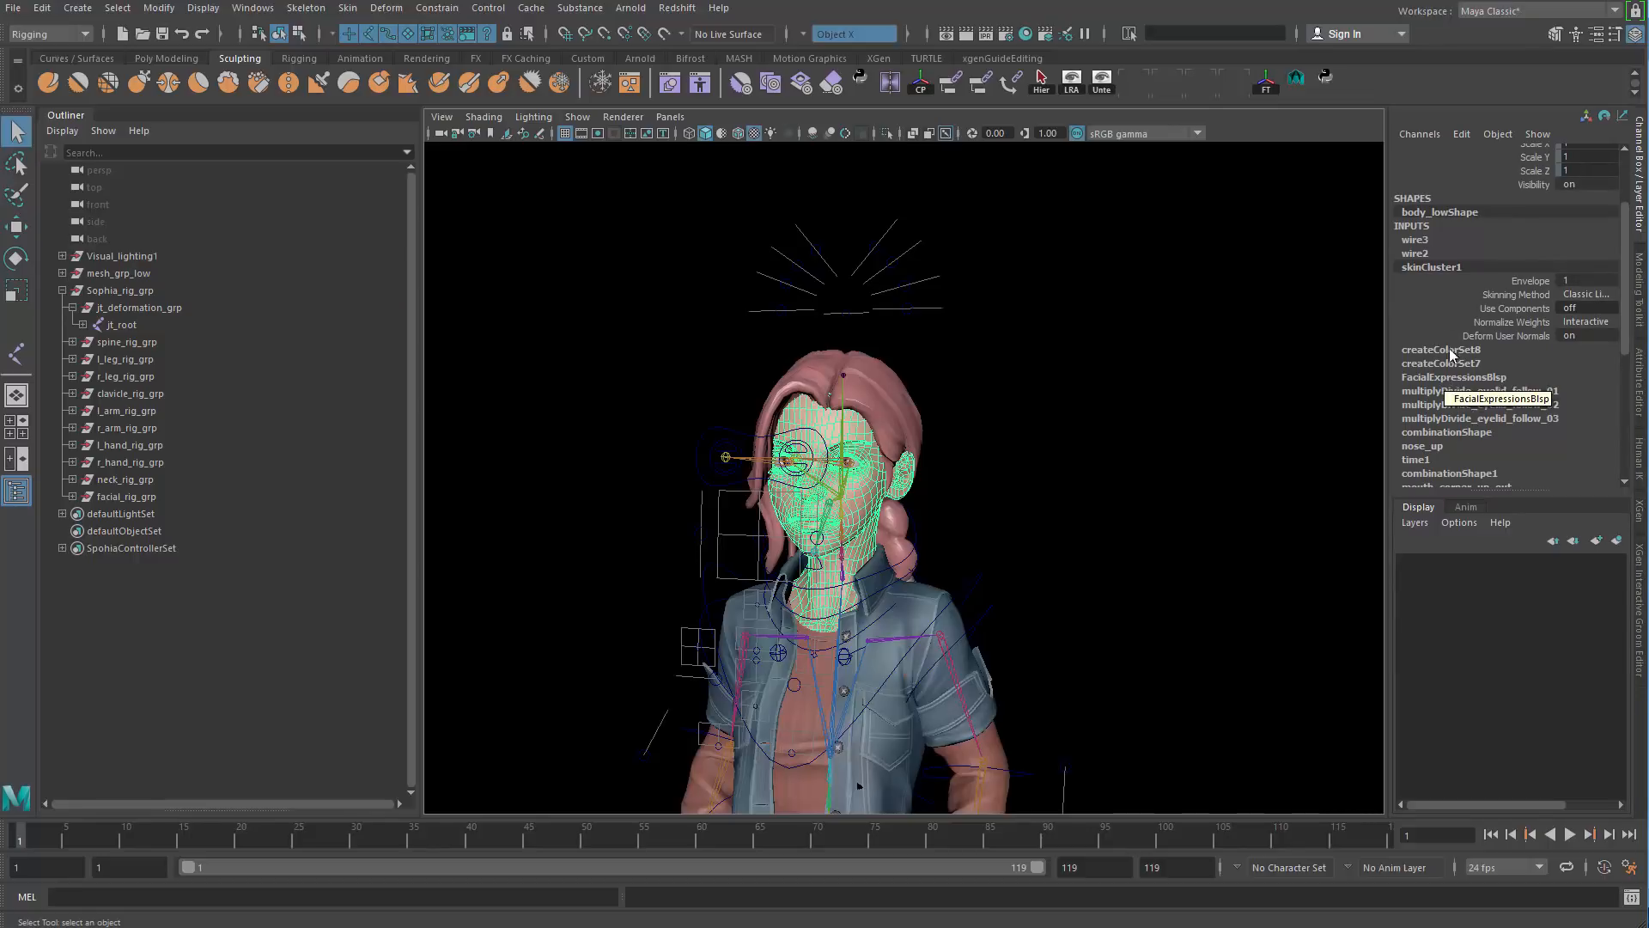
{"action": "left_click", "coordinate": [1416, 254]}
{"action": "scroll", "coordinate": [1430, 234], "scroll_direction": "up", "scroll_amount": 2}
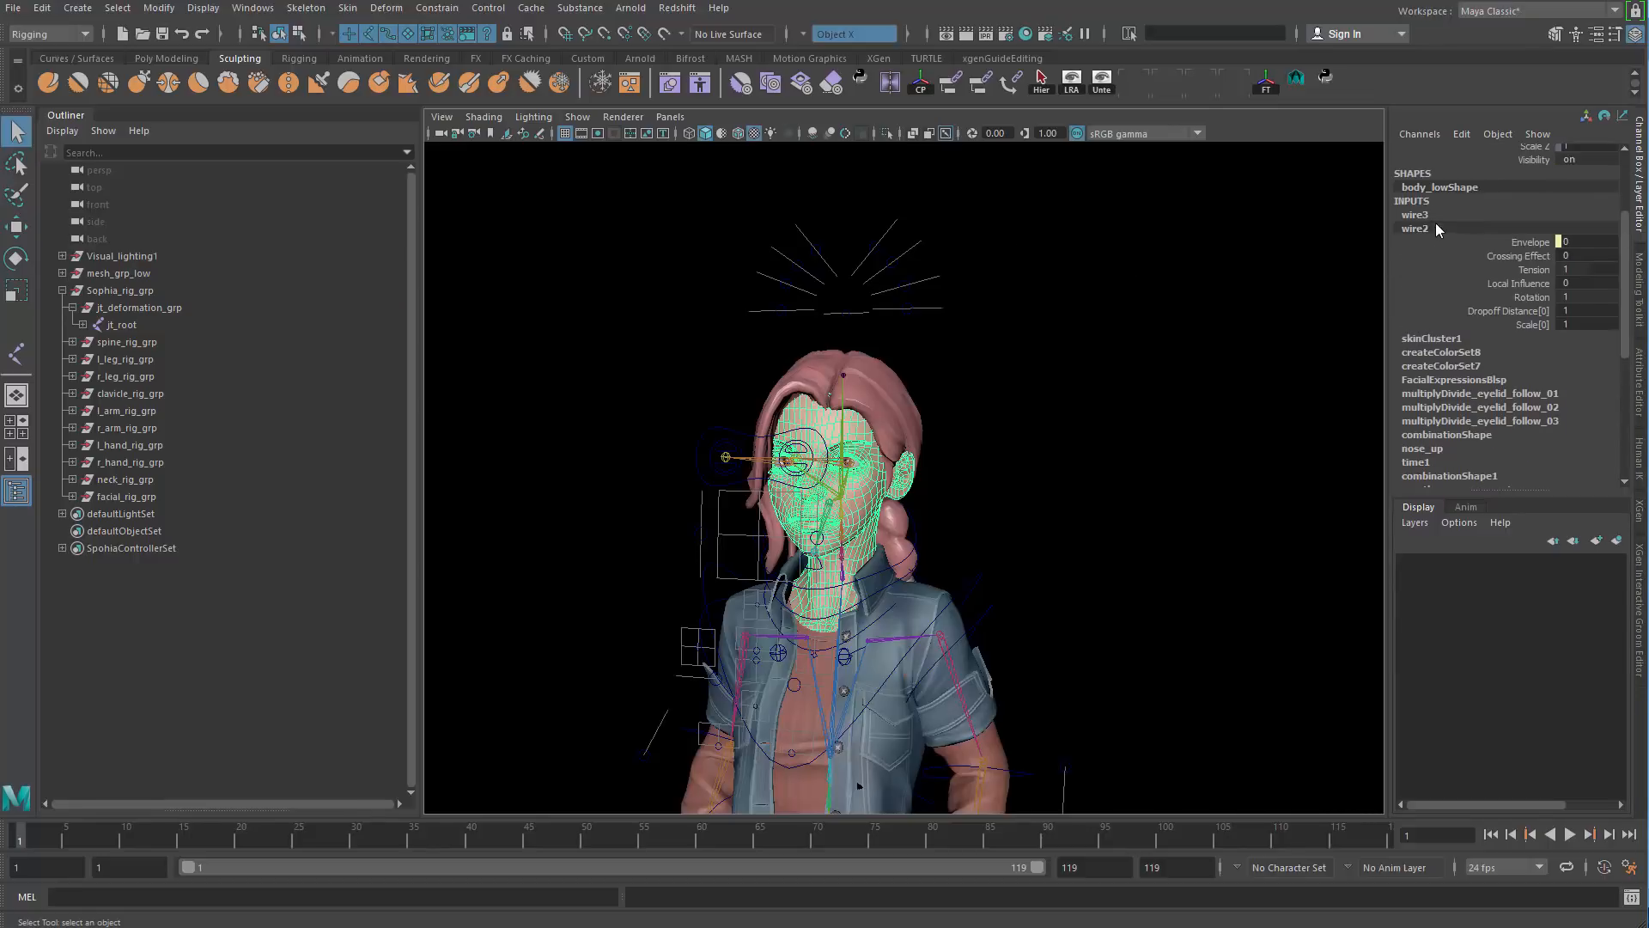
{"action": "left_click", "coordinate": [1415, 216]}
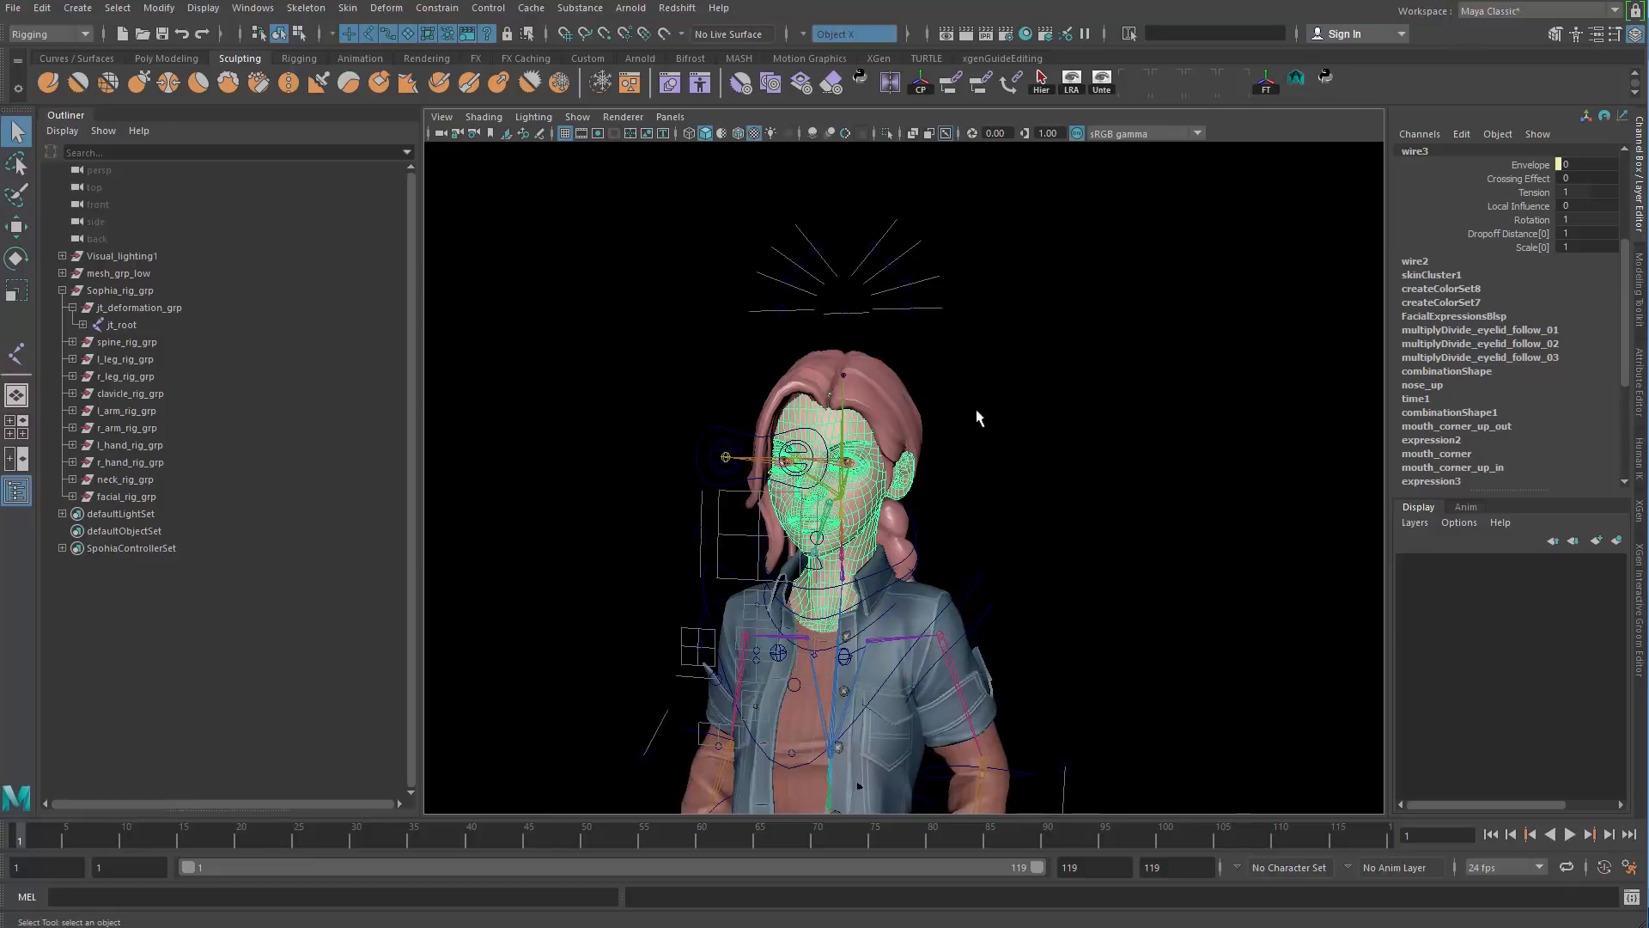
Step: Cycle the viewport background from black to the blue-grey gradient and frame the character's upper body
{"action": "middle_click_drag", "start_coordinate": [868, 397], "coordinate": [924, 371], "text": "alt"}
{"action": "key", "text": "alt+b"}
{"action": "key", "text": "alt+b"}
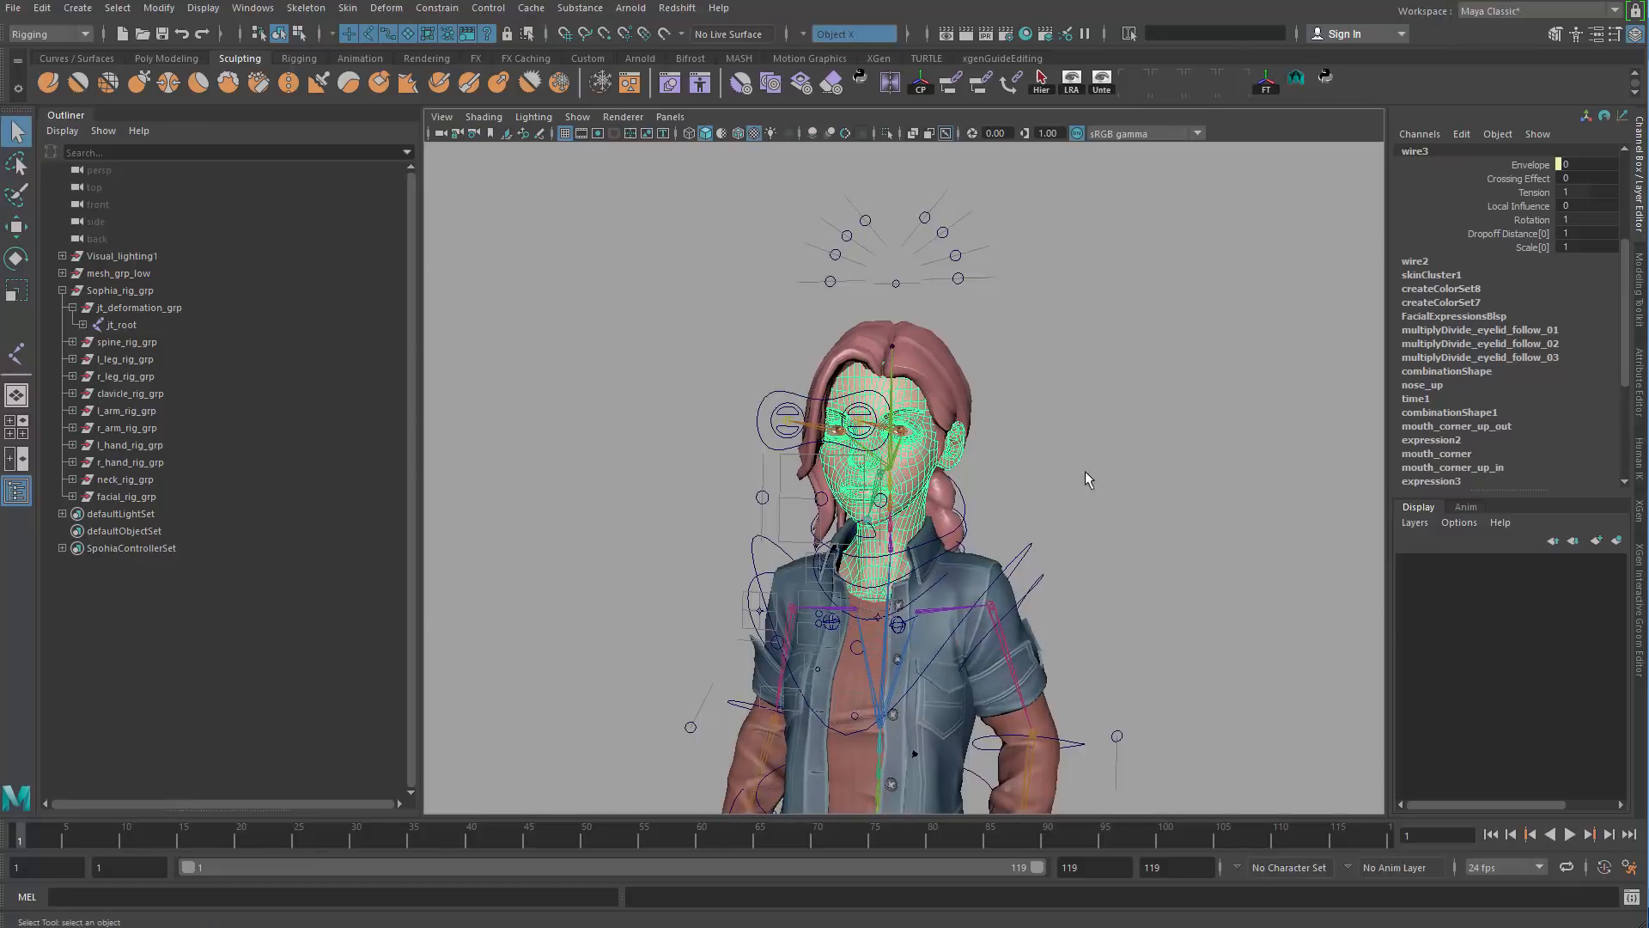
{"action": "right_click_drag", "start_coordinate": [1085, 477], "coordinate": [697, 455], "text": "alt"}
{"action": "key", "text": "alt+b"}
{"action": "right_click_drag", "start_coordinate": [850, 497], "coordinate": [975, 522], "text": "alt"}
{"action": "middle_click_drag", "start_coordinate": [976, 522], "coordinate": [947, 463], "text": "alt"}
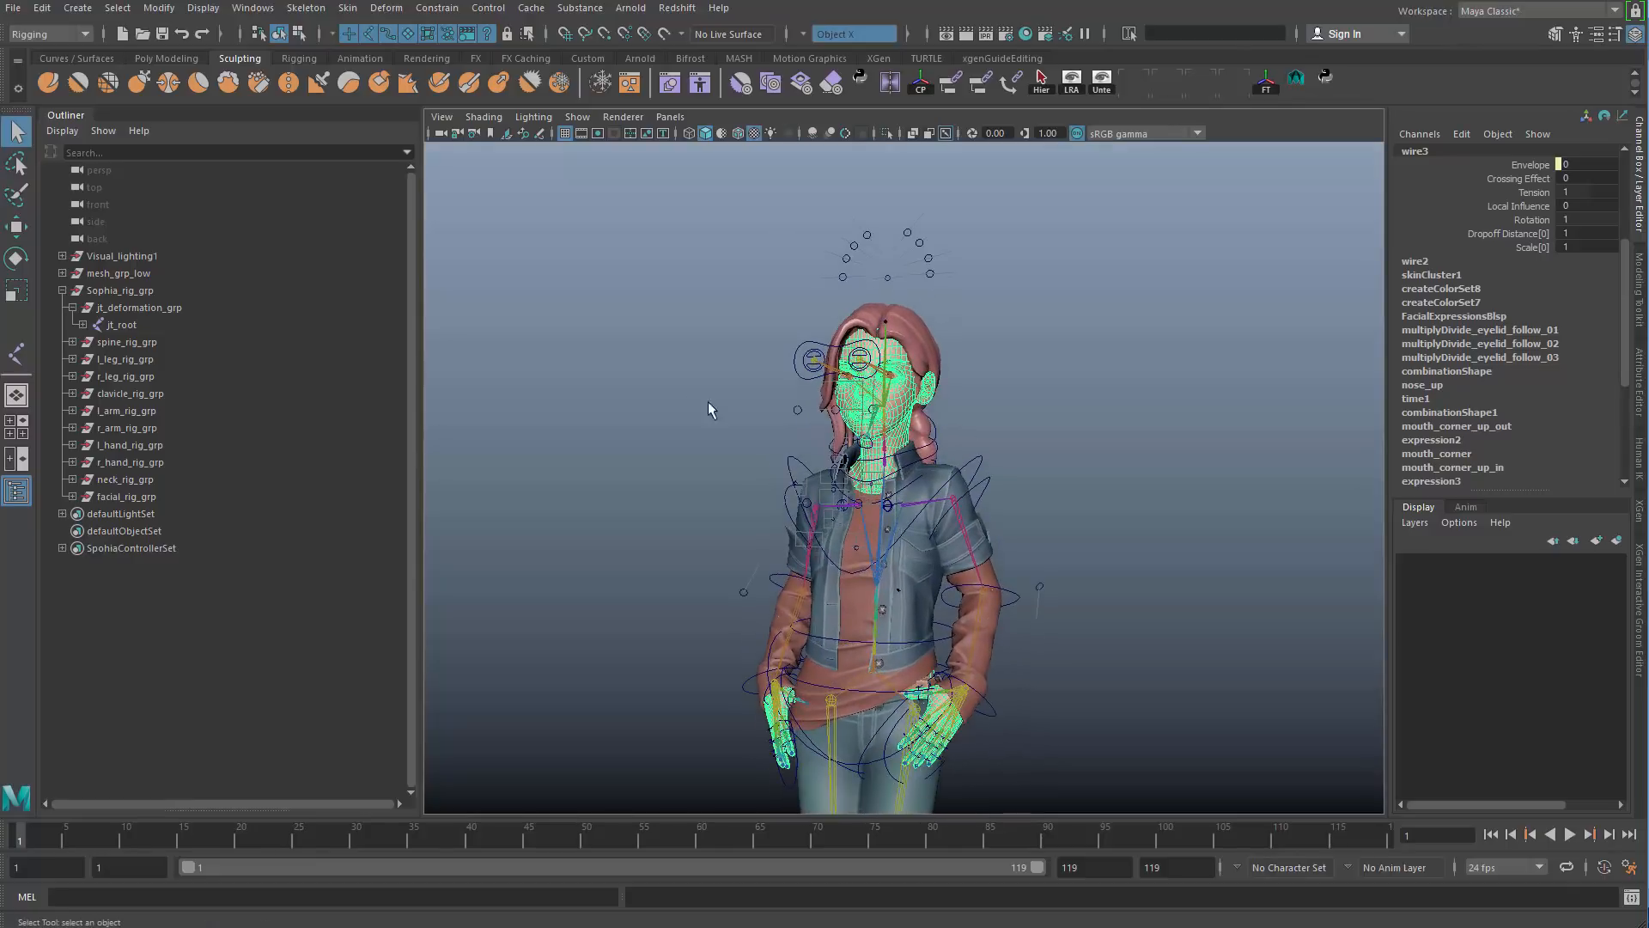
Step: Deselect the mesh, select jt_root in the Outliner, and expand its complete joint hierarchy down to the feet
{"action": "left_click", "coordinate": [708, 401]}
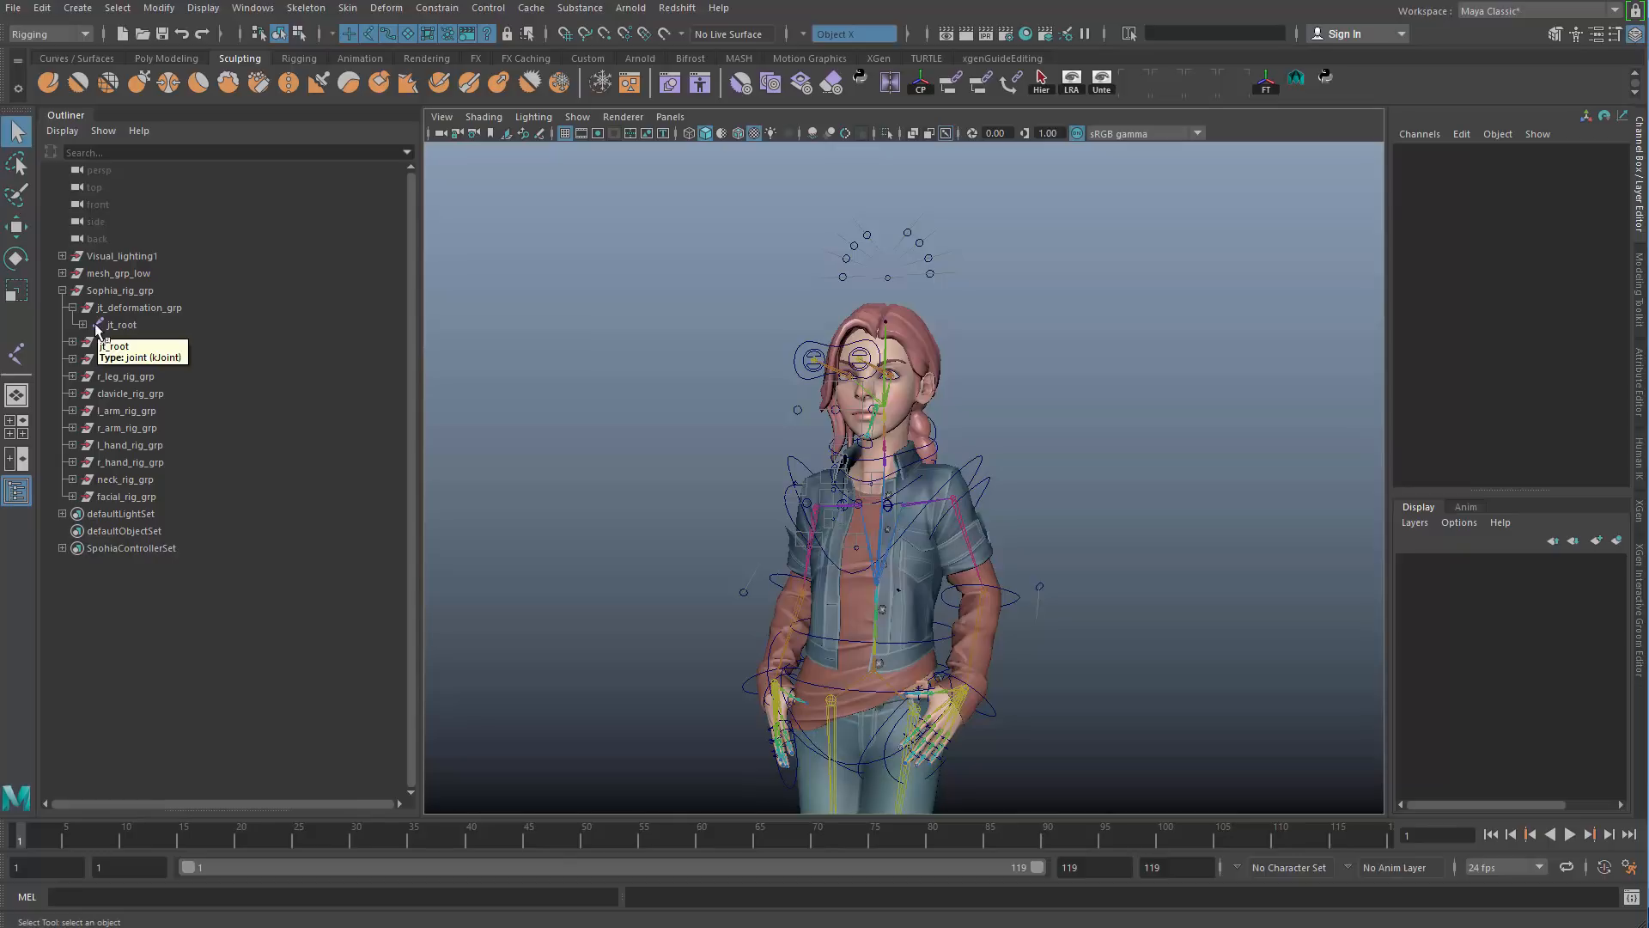
{"action": "left_click", "coordinate": [96, 325]}
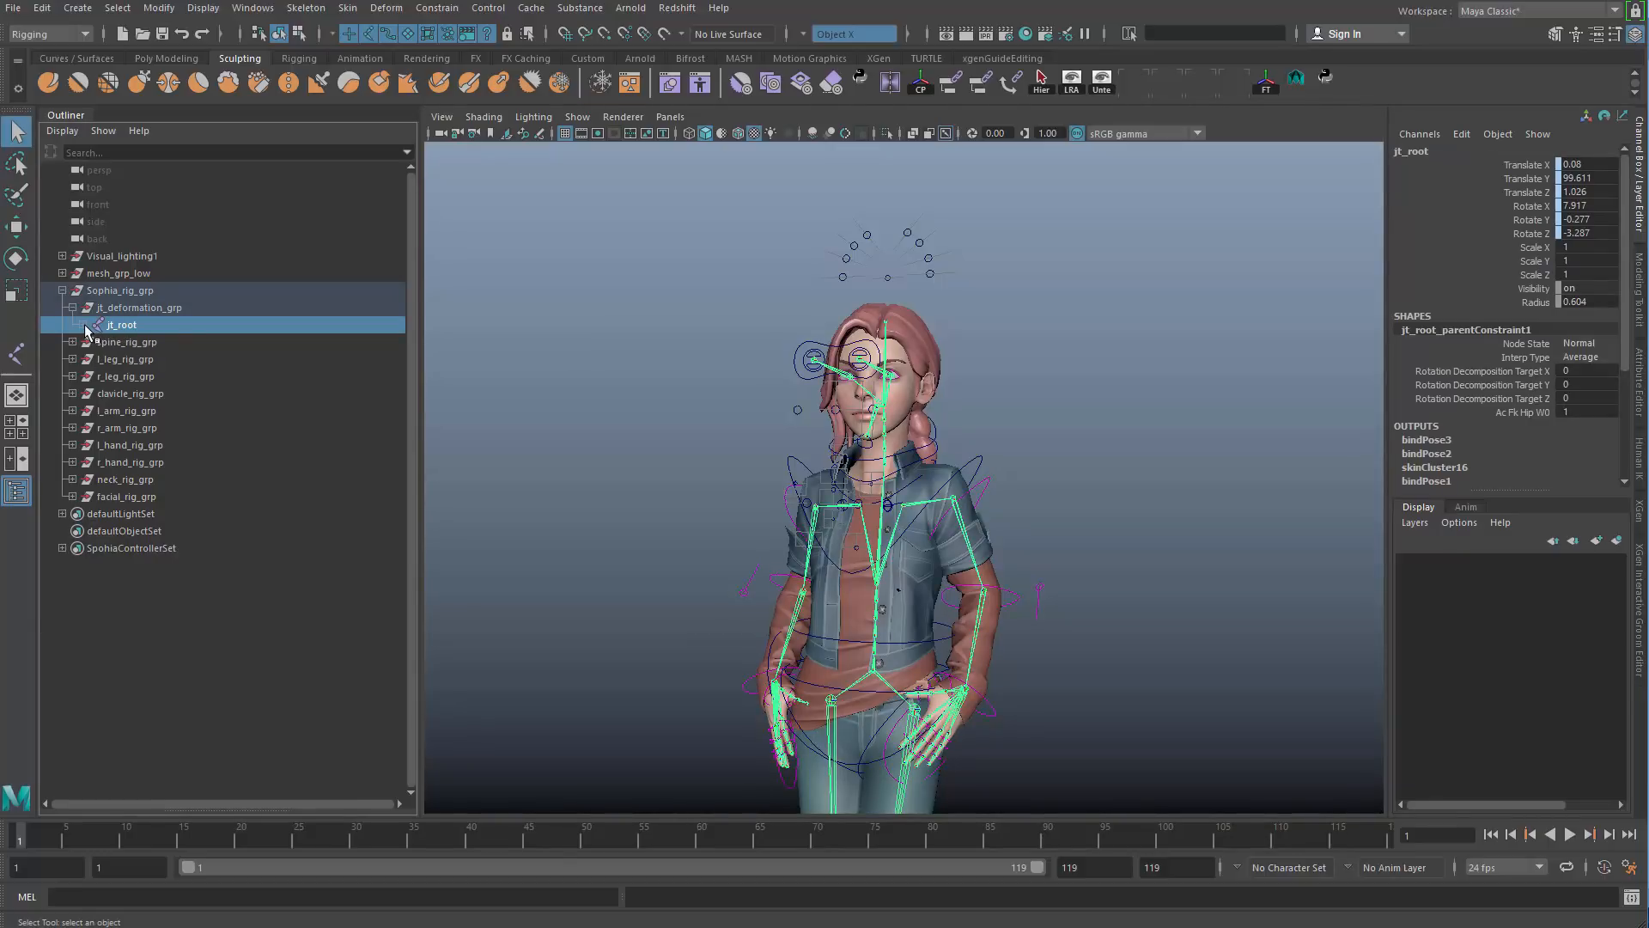
{"action": "left_click", "coordinate": [83, 325], "text": "shift"}
{"action": "scroll", "coordinate": [232, 515], "scroll_direction": "down", "scroll_amount": 10}
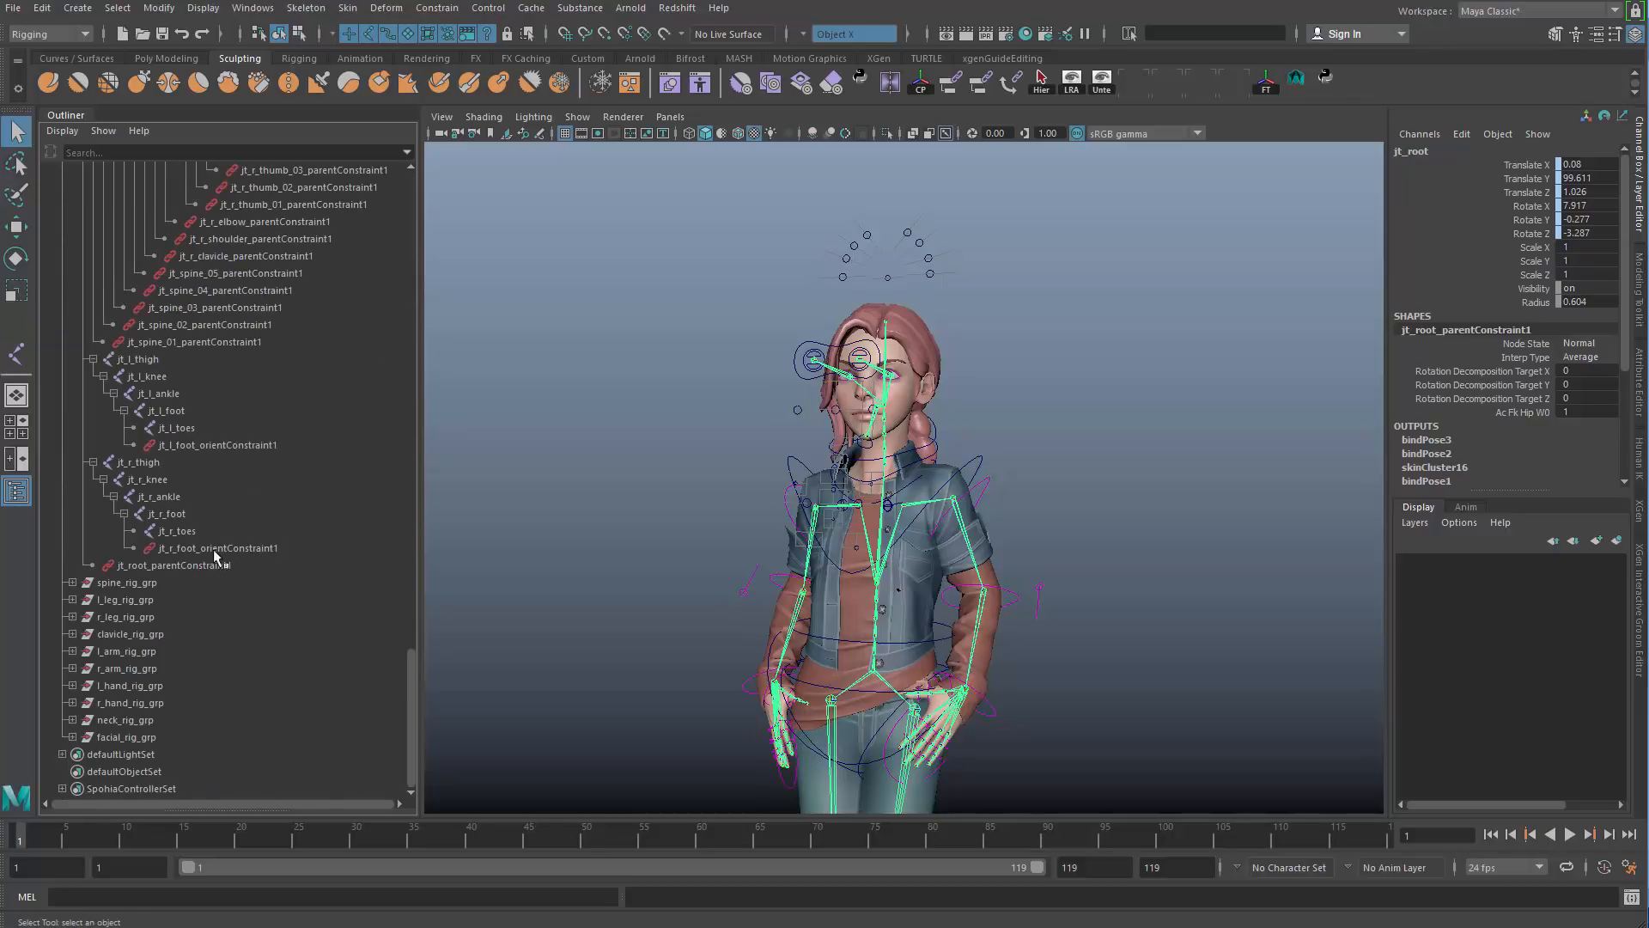
Step: Select the two eye end joints in front of the face, adding the body_low mesh last to the selection
{"action": "right_click_drag", "start_coordinate": [840, 518], "coordinate": [1010, 655], "text": "alt"}
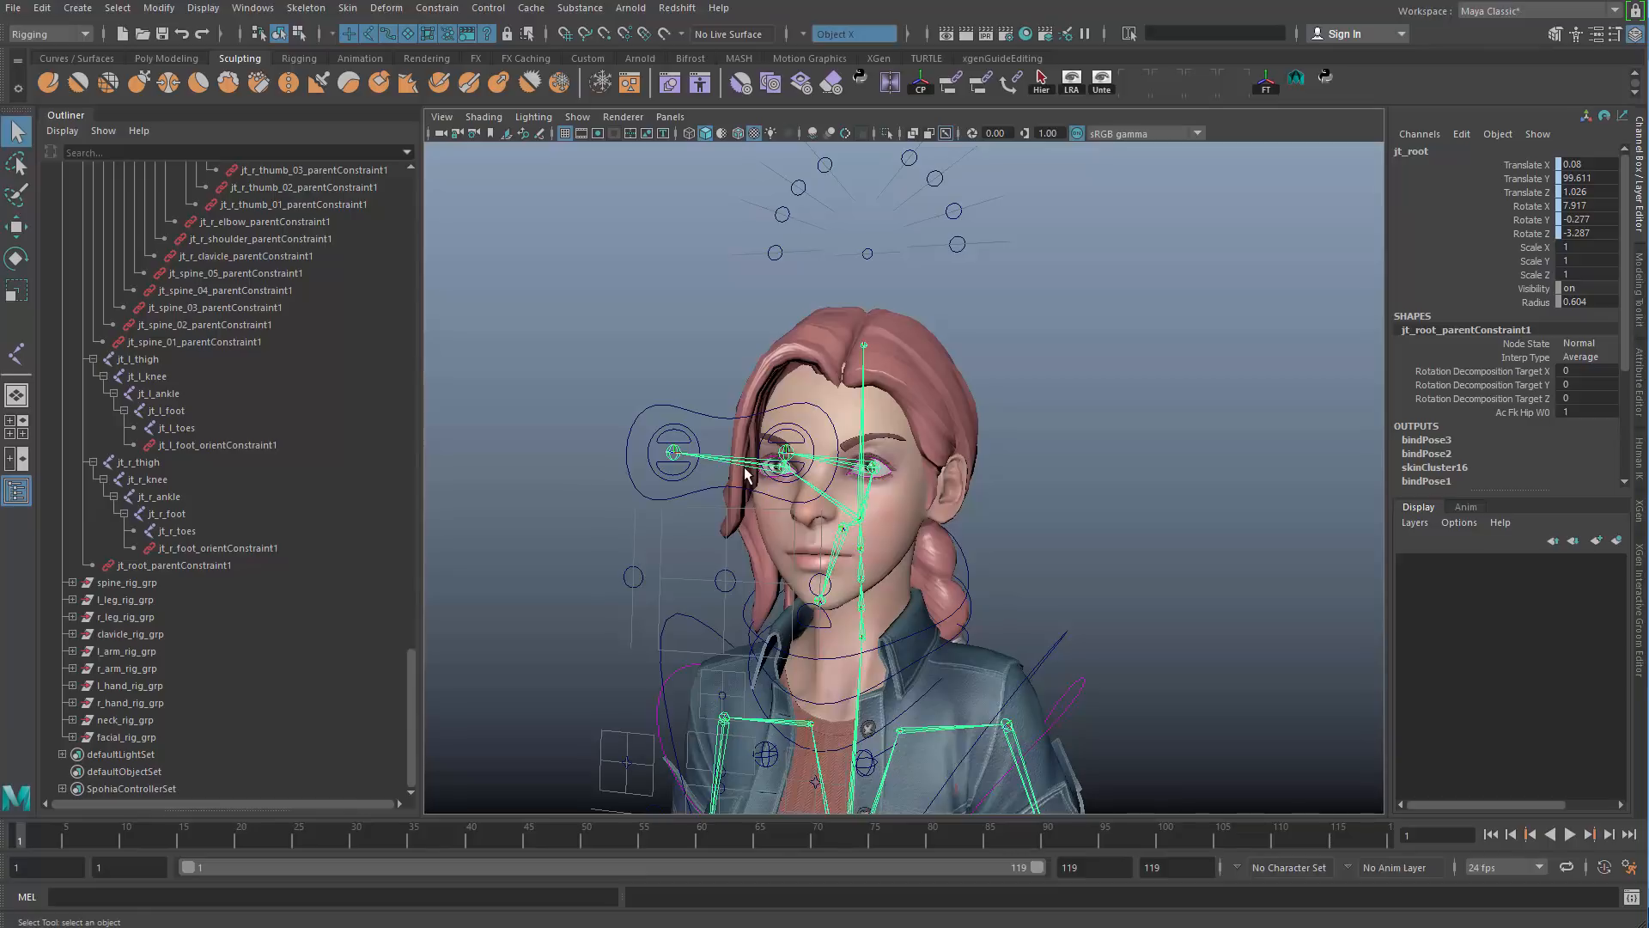
{"action": "left_click", "coordinate": [1065, 462]}
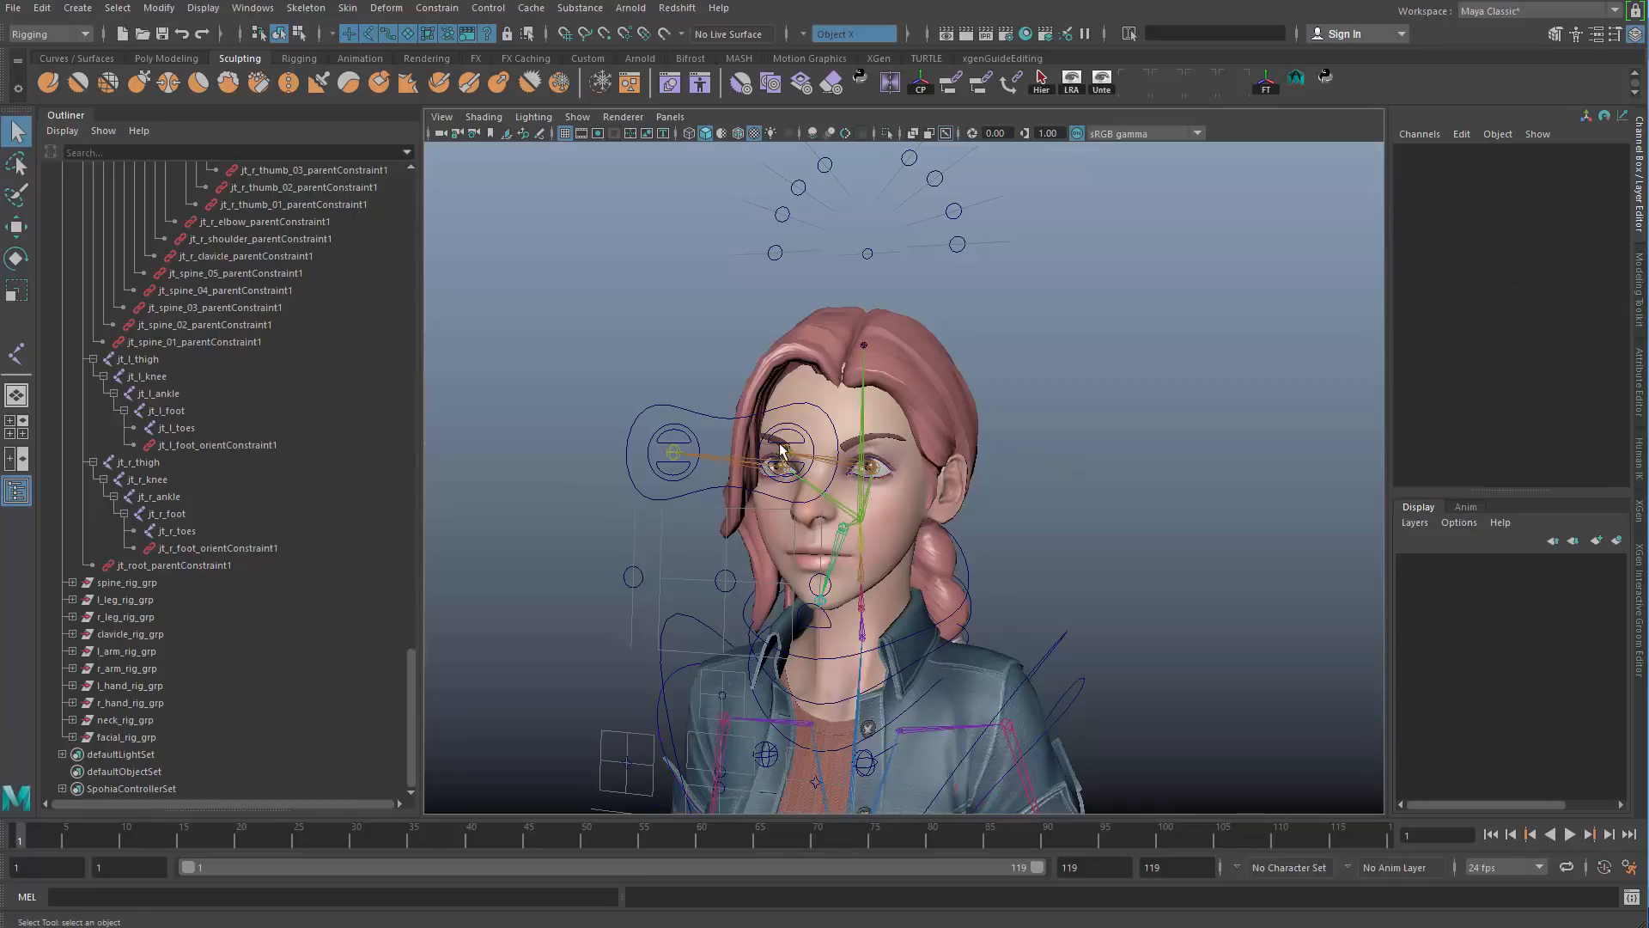
{"action": "left_click", "coordinate": [785, 453]}
{"action": "left_click", "coordinate": [673, 453], "text": "shift"}
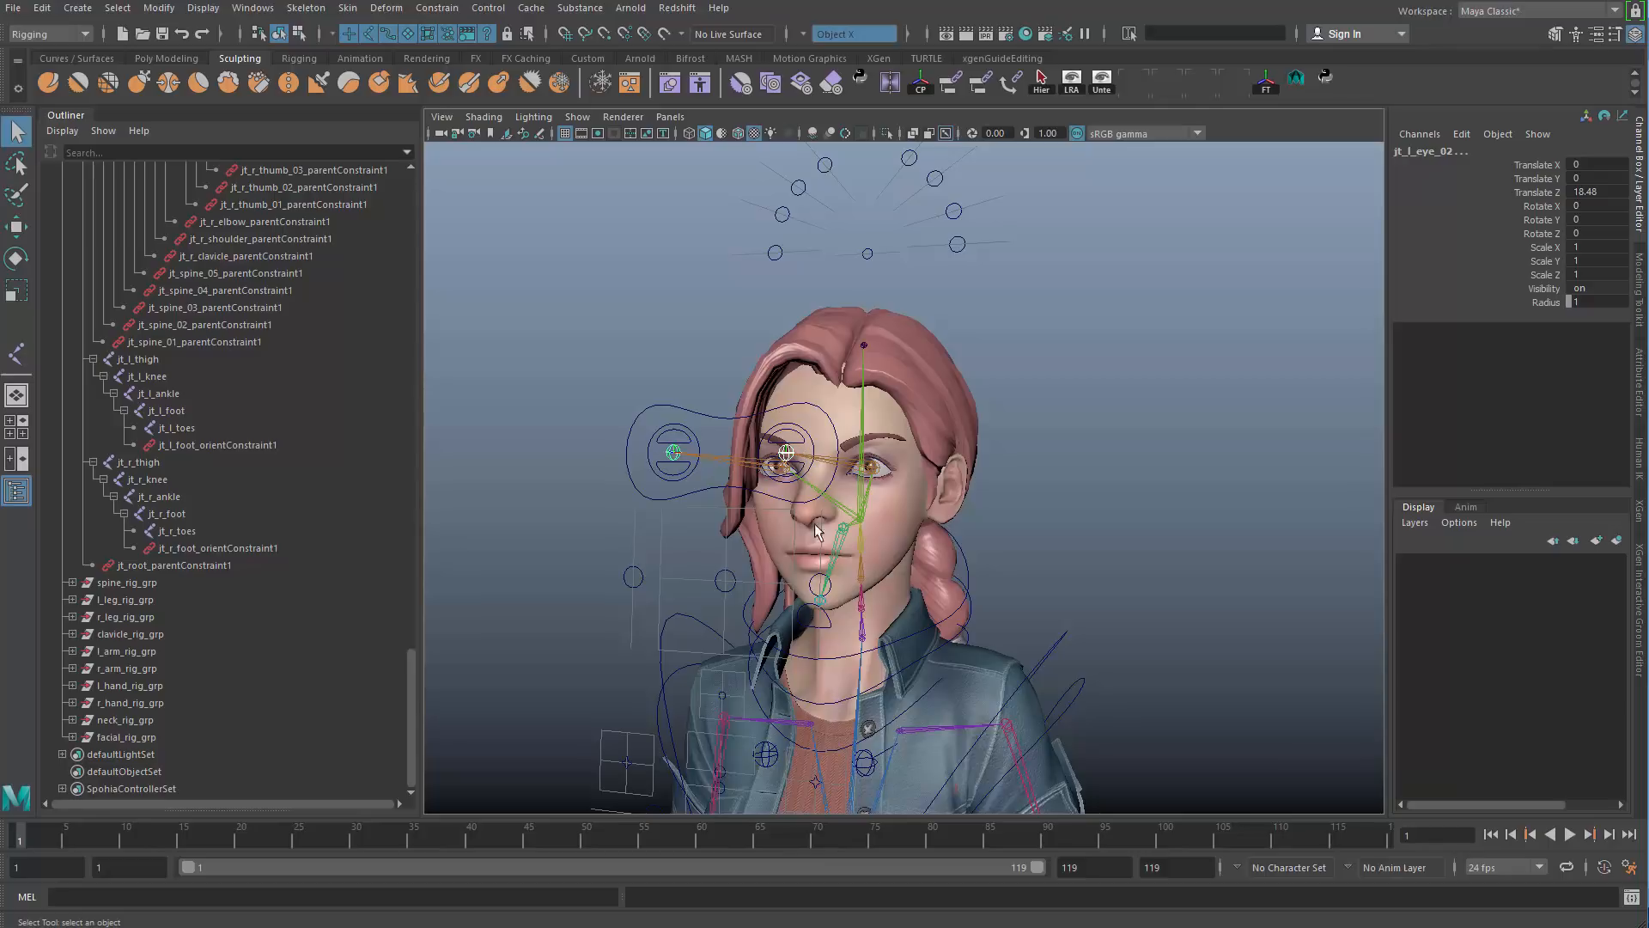
{"action": "left_click", "coordinate": [920, 527], "text": "shift"}
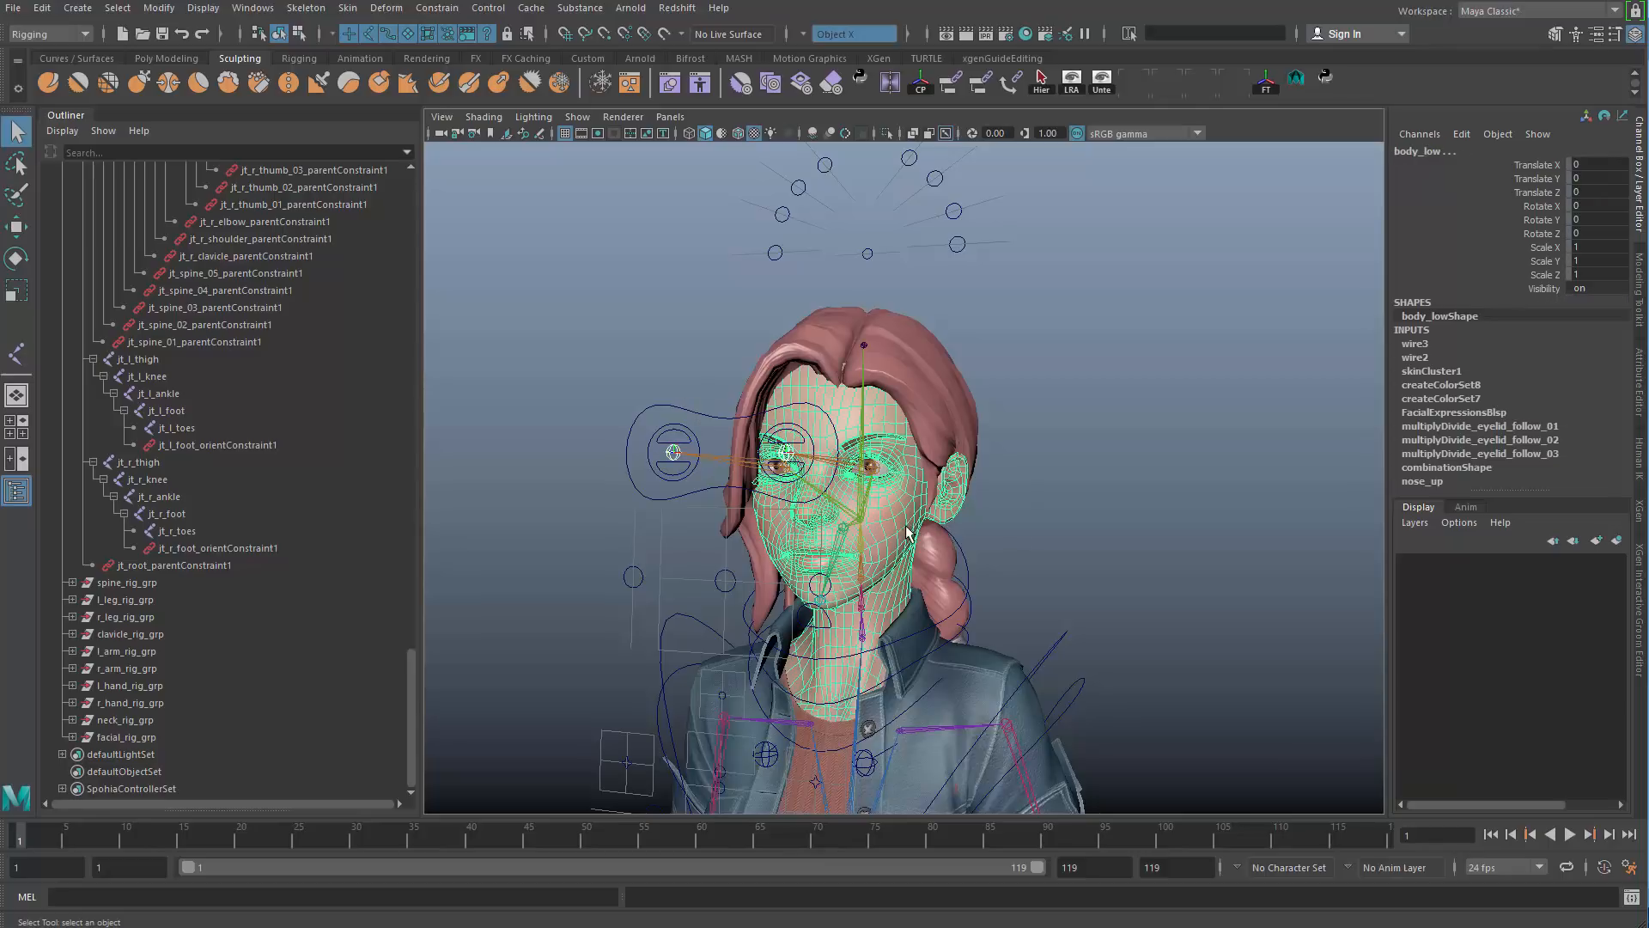
Step: Try adding the two selected eye joints as skin influences on the body_low mesh with the Add Influence options
{"action": "left_click", "coordinate": [347, 8]}
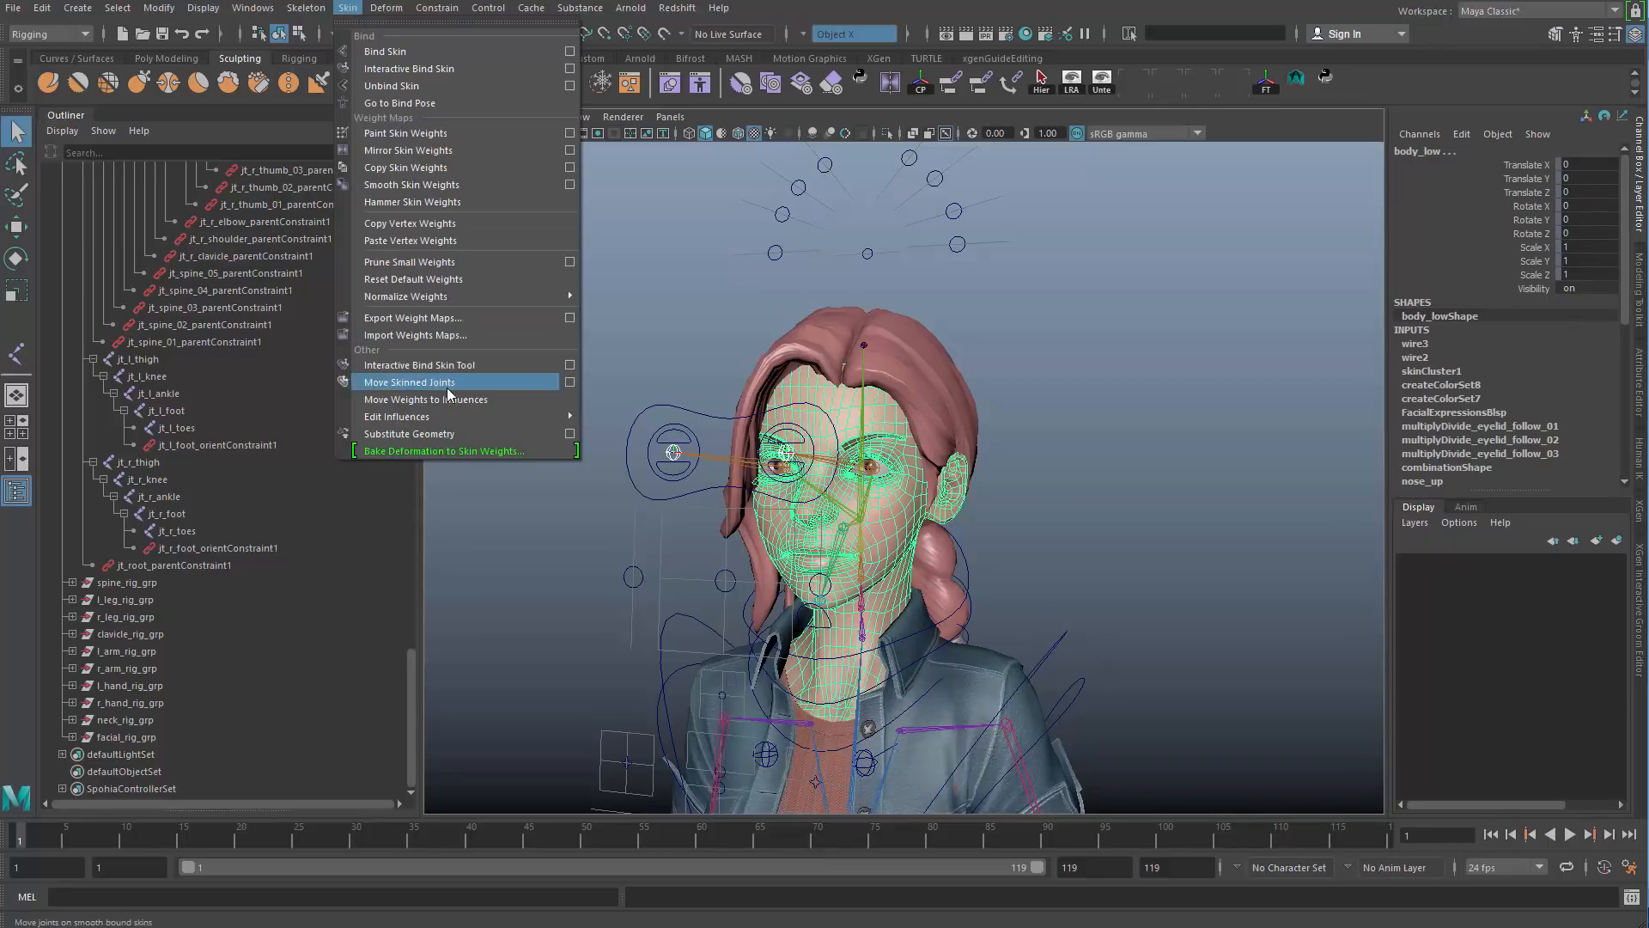
{"action": "mouse_move", "coordinate": [478, 413]}
{"action": "left_click", "coordinate": [768, 434]}
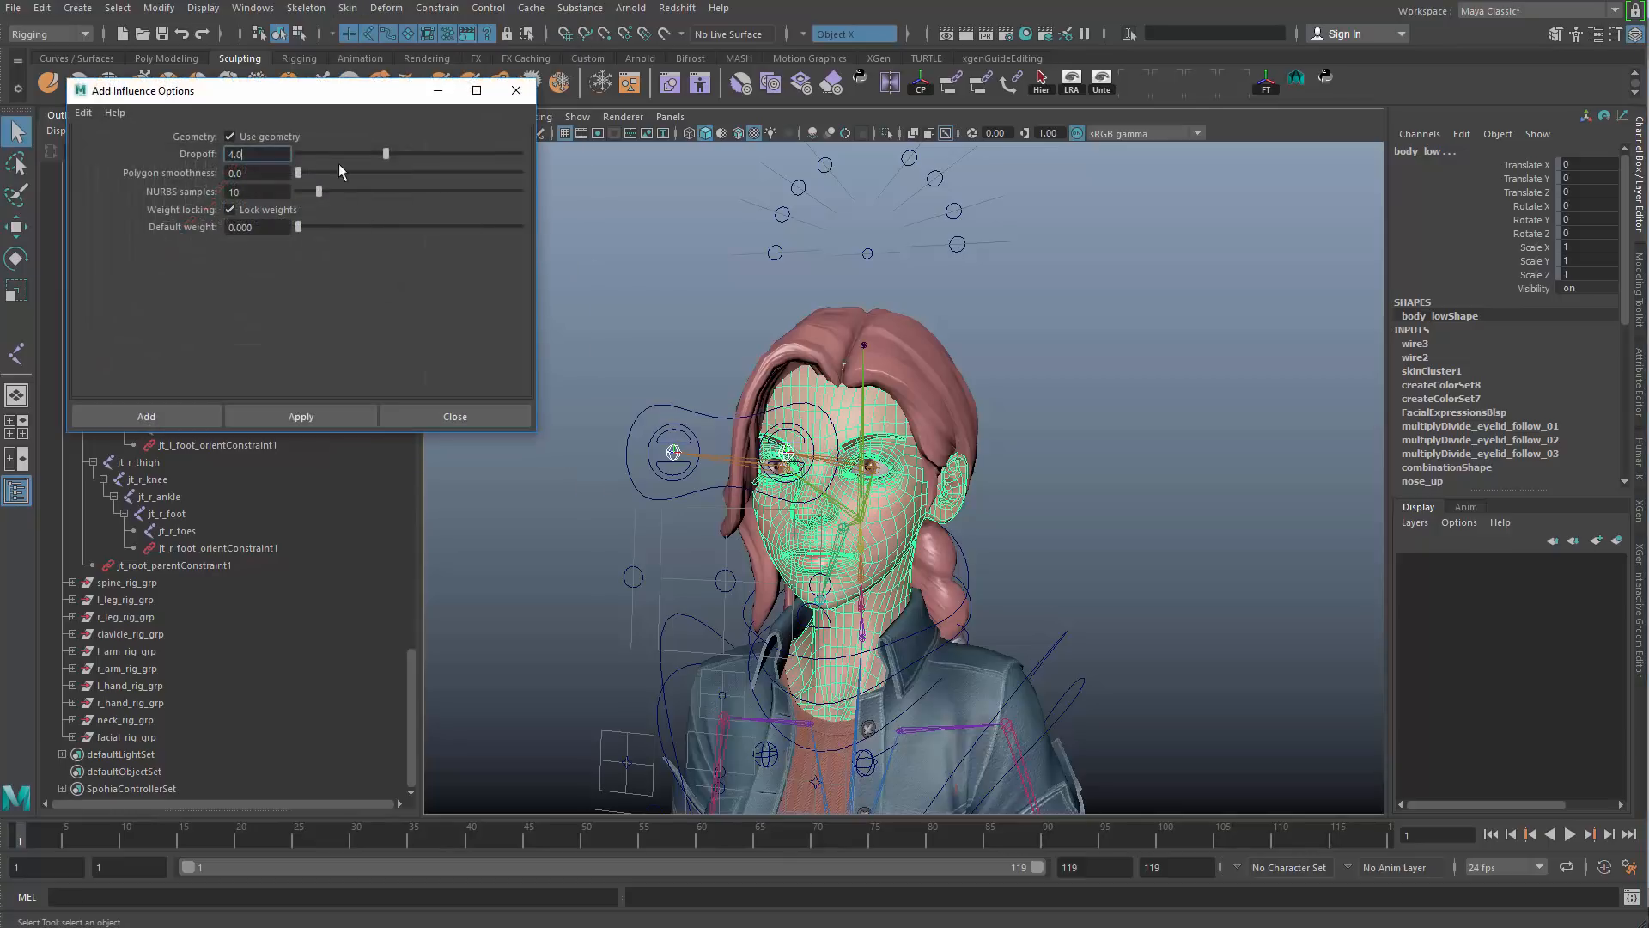
{"action": "left_click_drag", "start_coordinate": [332, 102], "coordinate": [415, 116]}
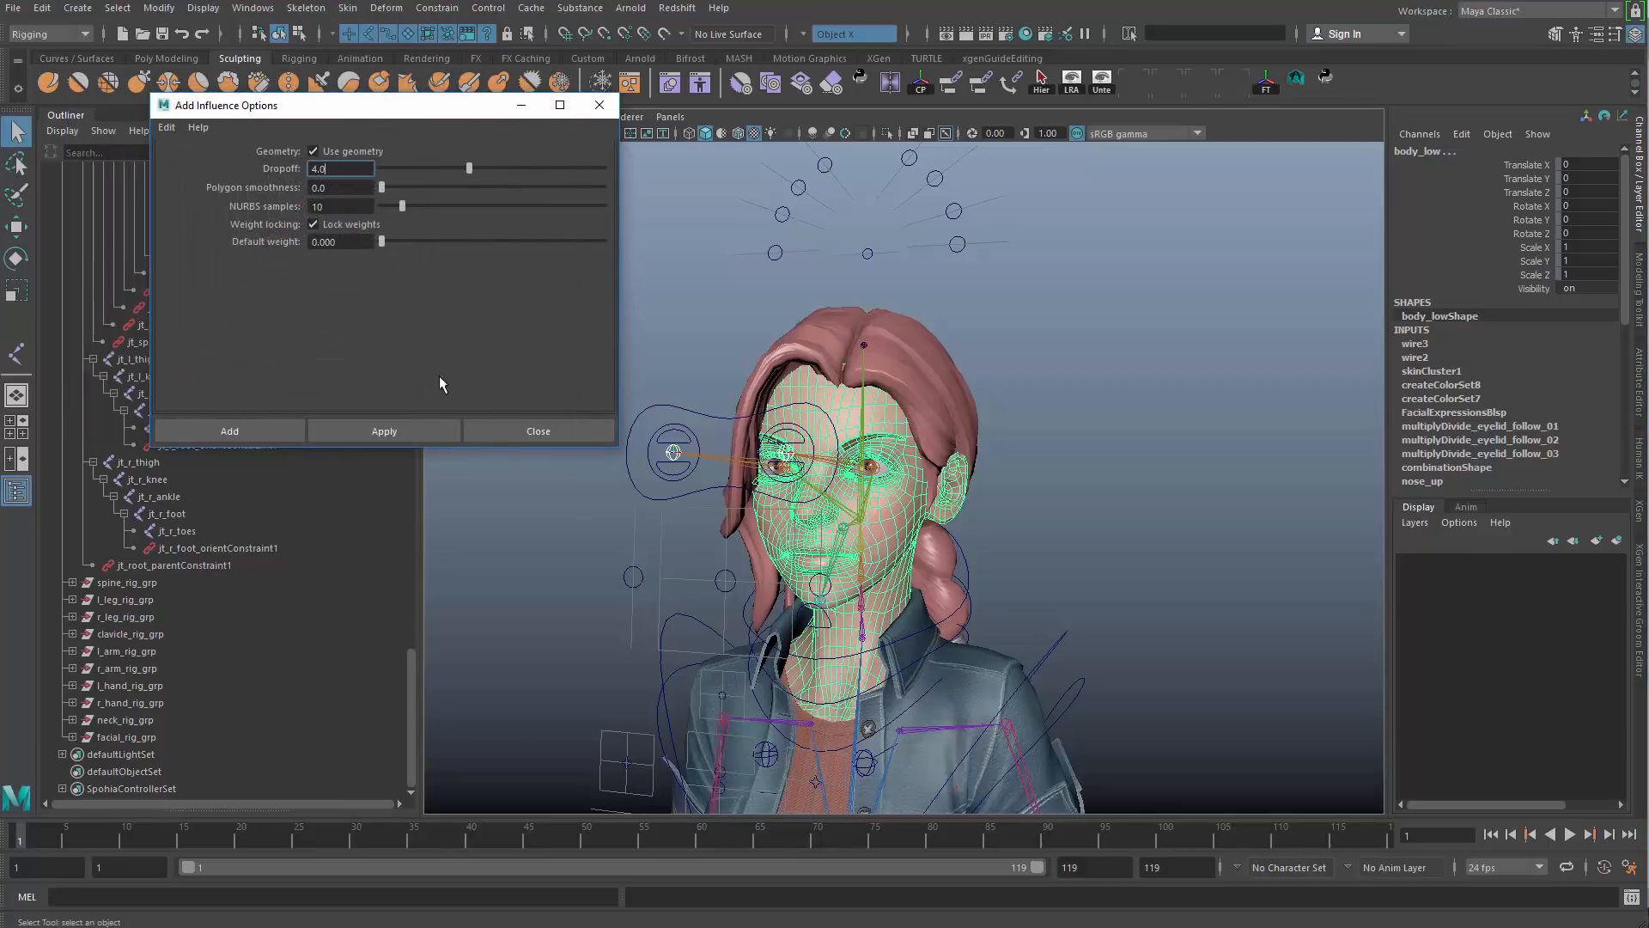
{"action": "left_click", "coordinate": [399, 429]}
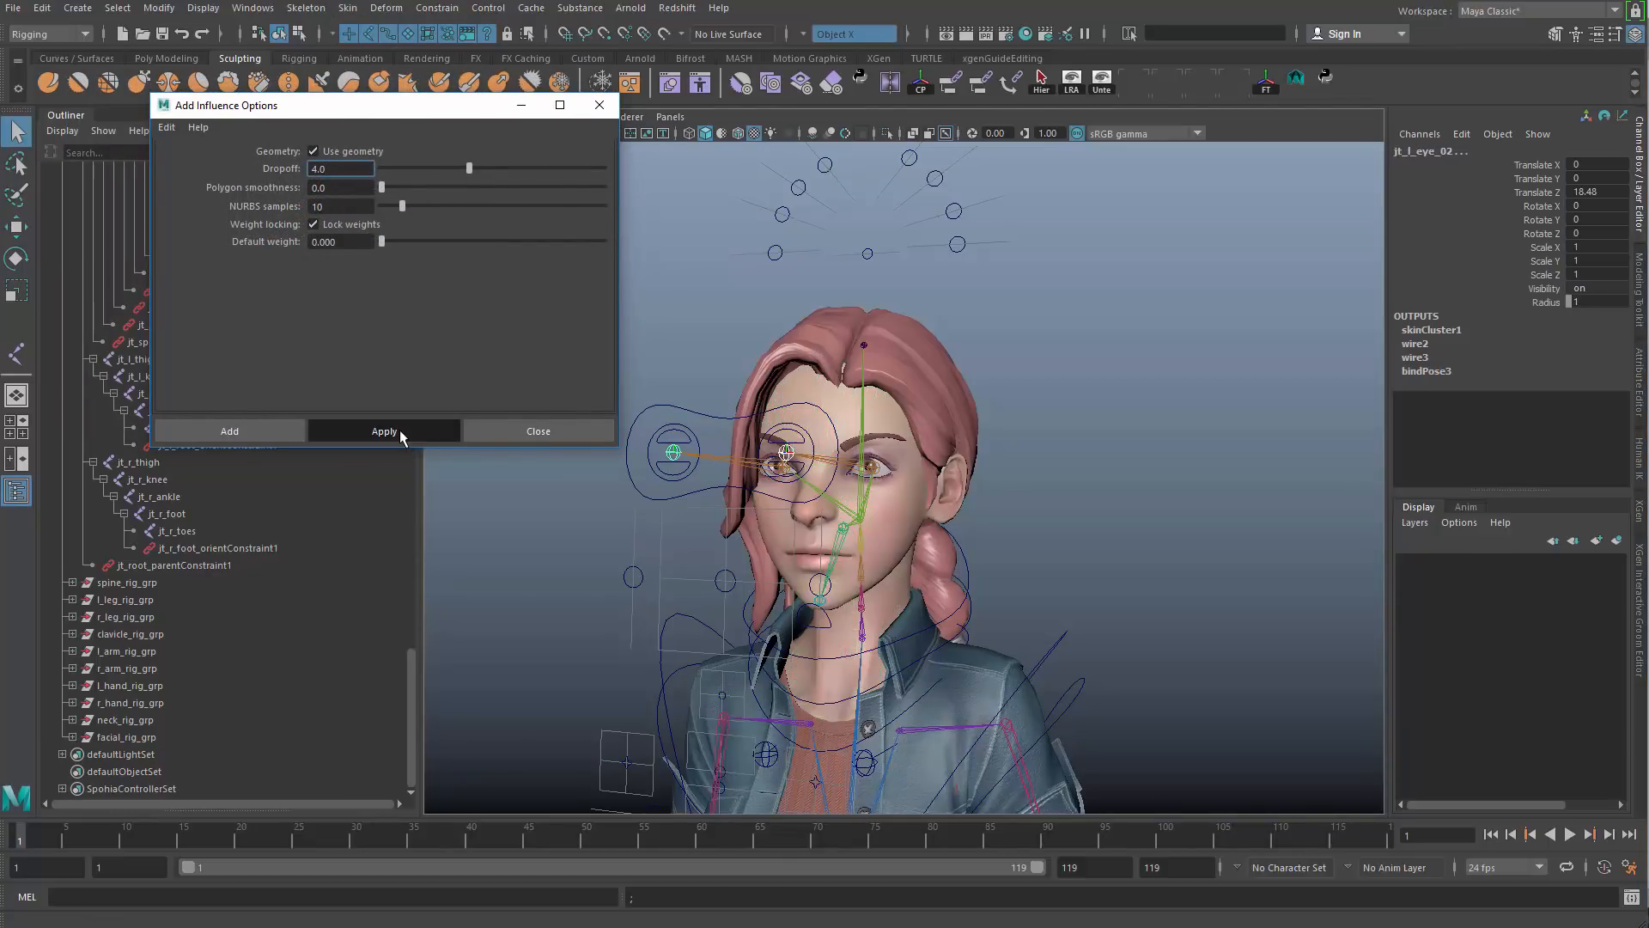
{"action": "left_click", "coordinate": [548, 430]}
Step: Undo the added influences so the eye joints and the body_low mesh are selected again
{"action": "middle_click_drag", "start_coordinate": [743, 359], "coordinate": [754, 360], "text": "alt"}
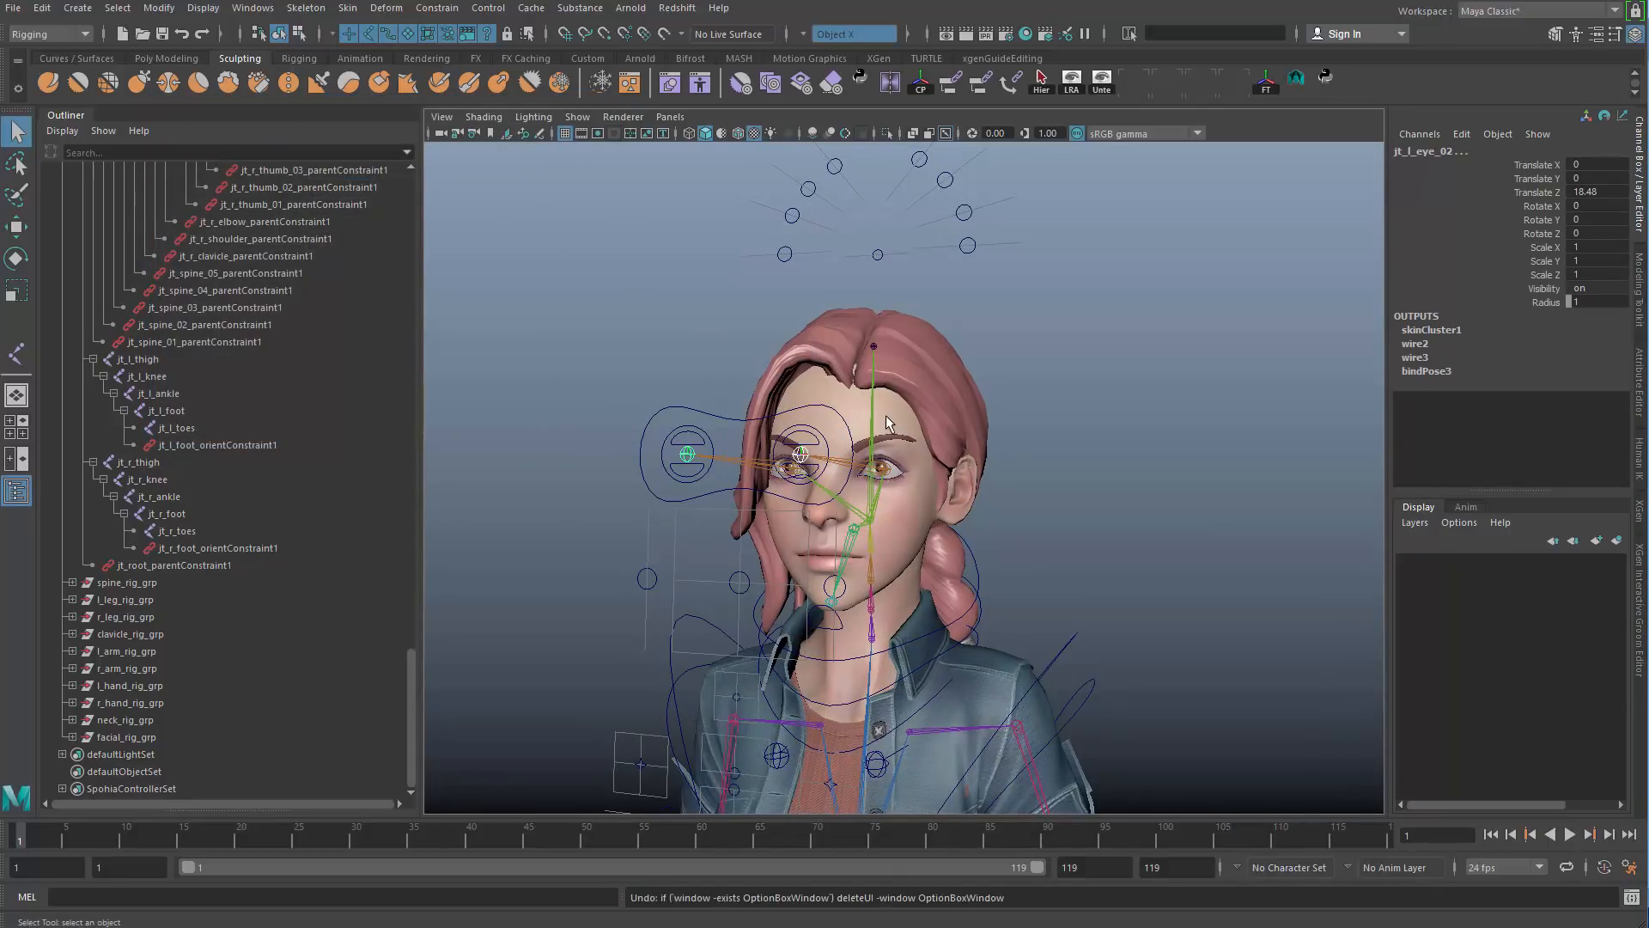
{"action": "key", "text": "ctrl+z"}
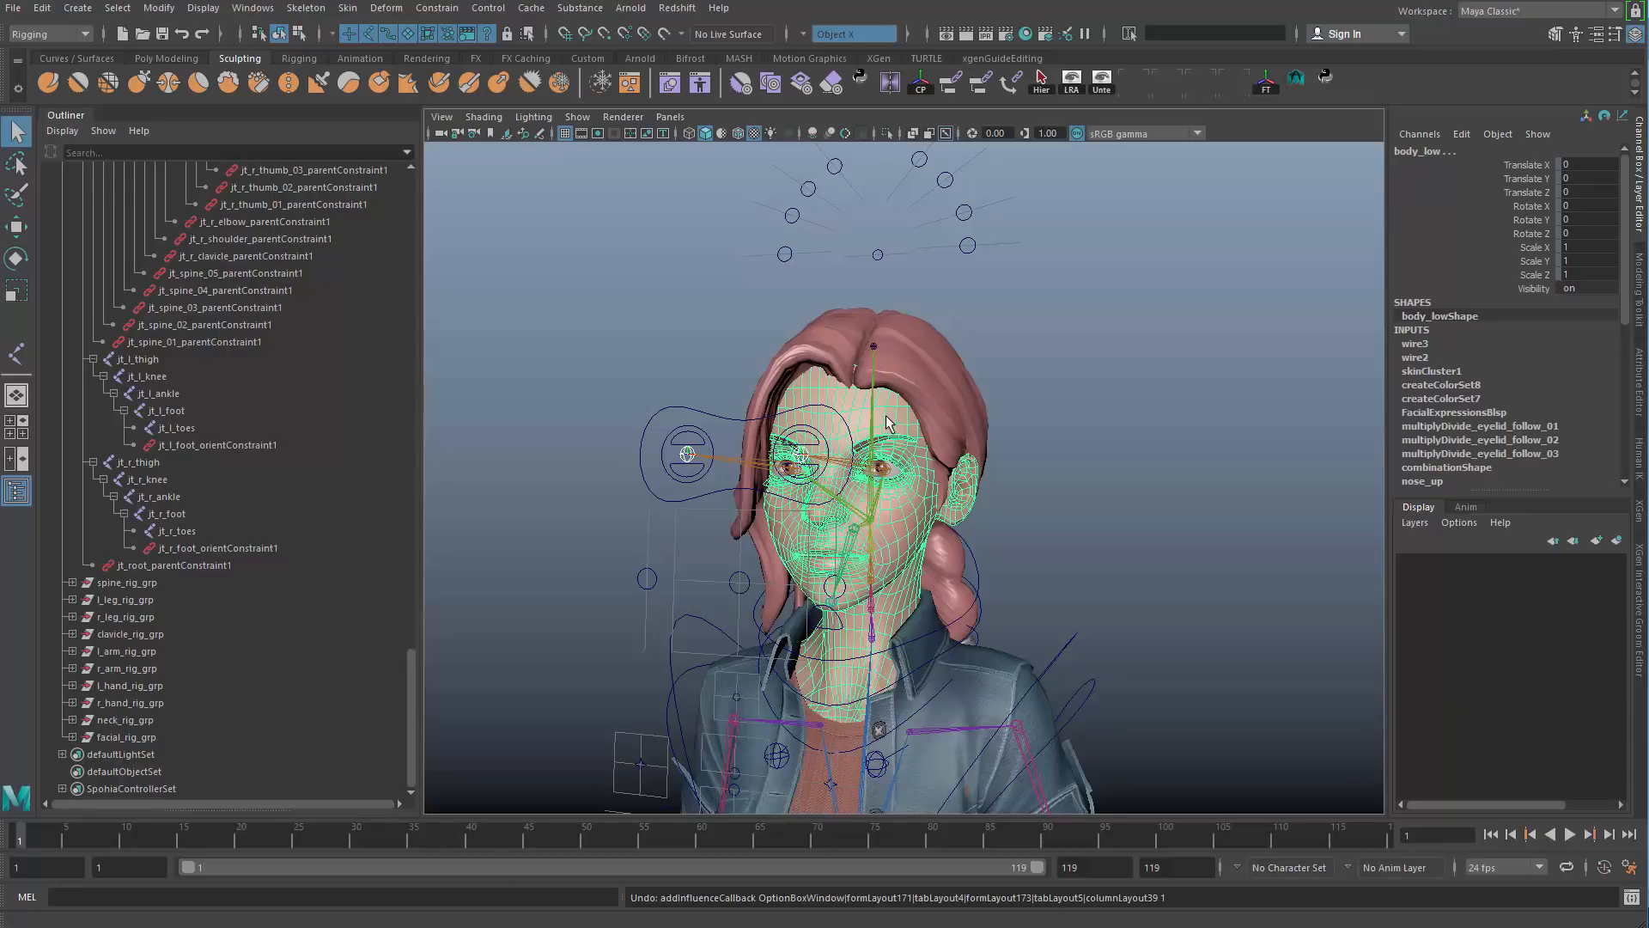
Step: Look over the Edit Influences options, then select the character's right eye end joint and reveal it in the Outliner
{"action": "left_click", "coordinate": [347, 8]}
{"action": "mouse_move", "coordinate": [549, 420]}
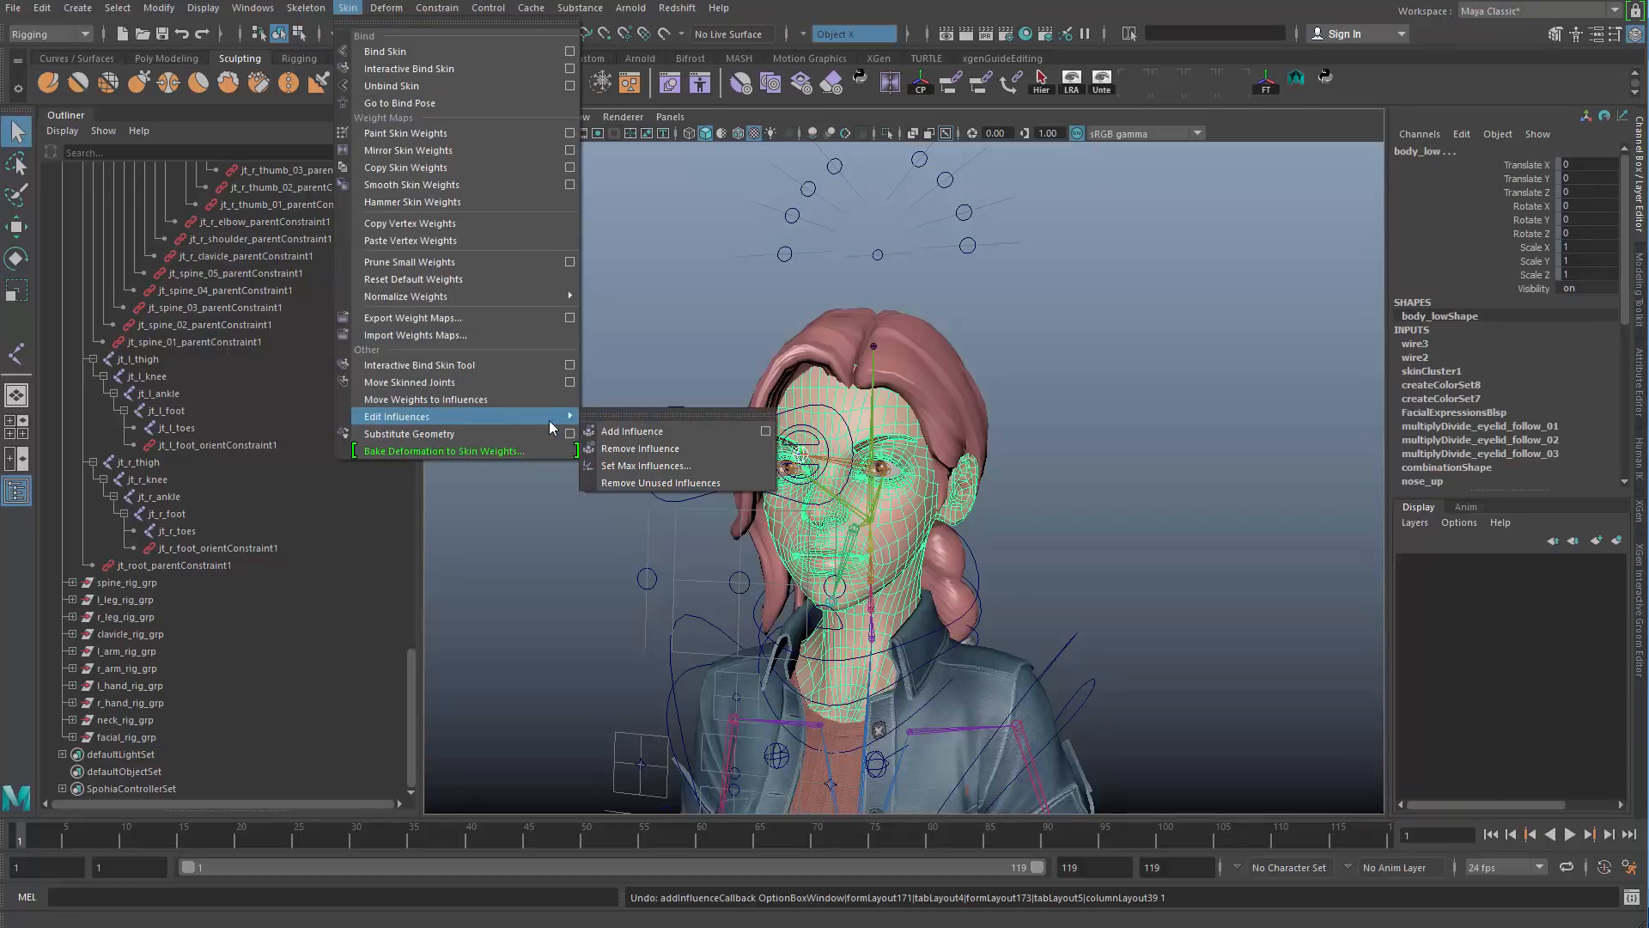
{"action": "left_click", "coordinate": [687, 435]}
{"action": "left_click", "coordinate": [684, 457]}
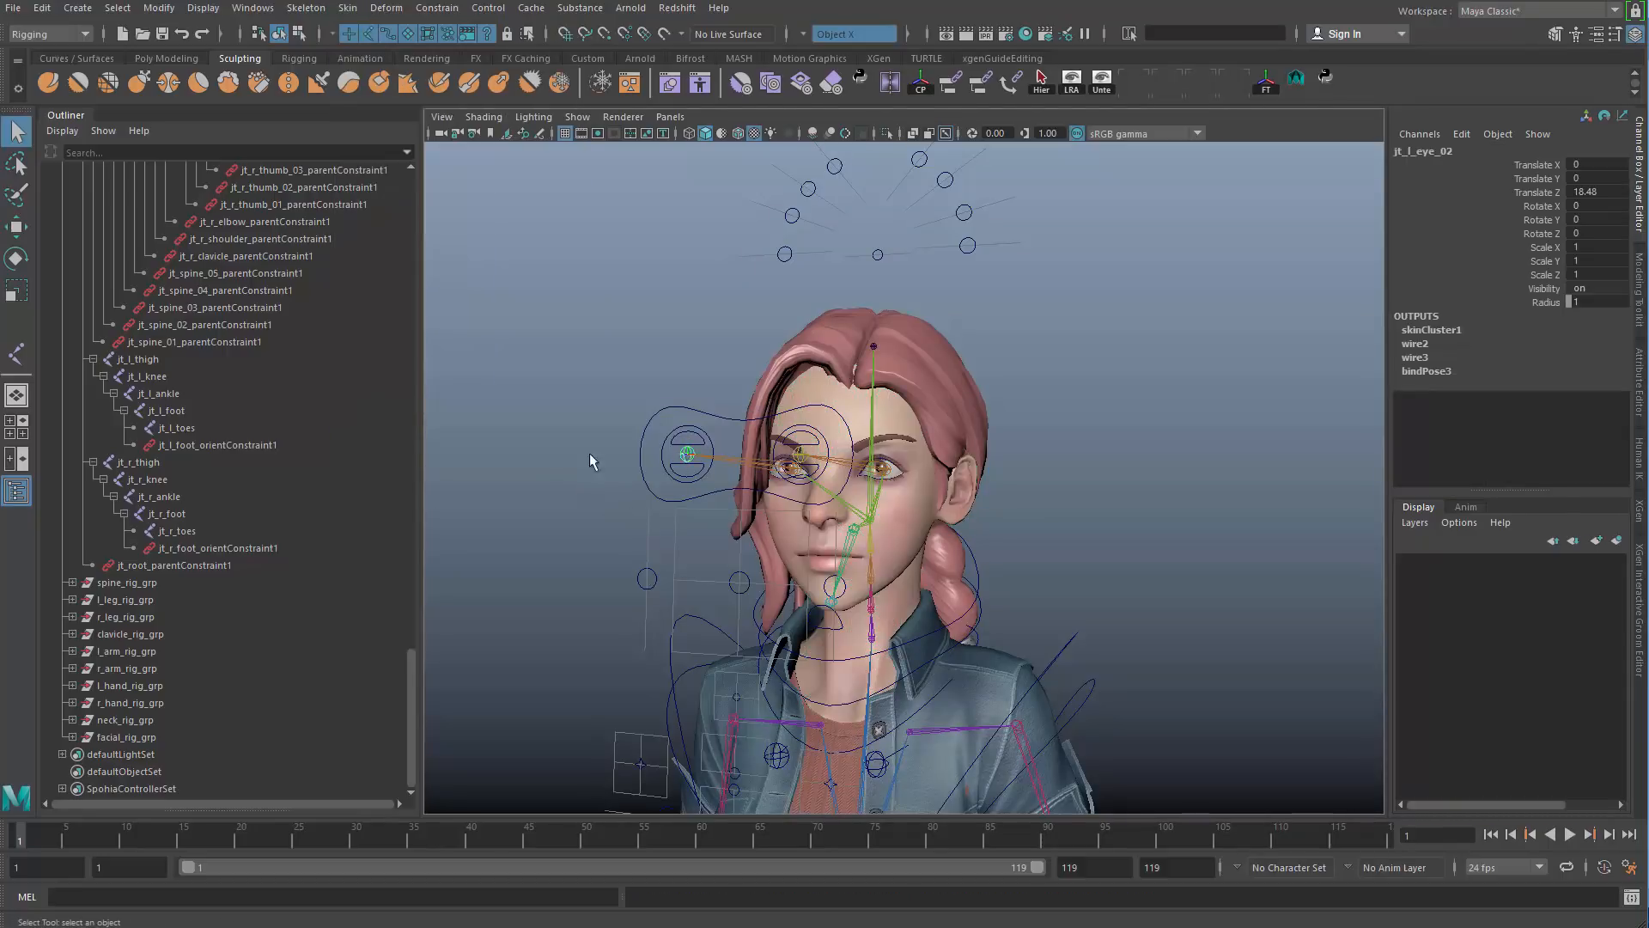
{"action": "key", "text": "f"}
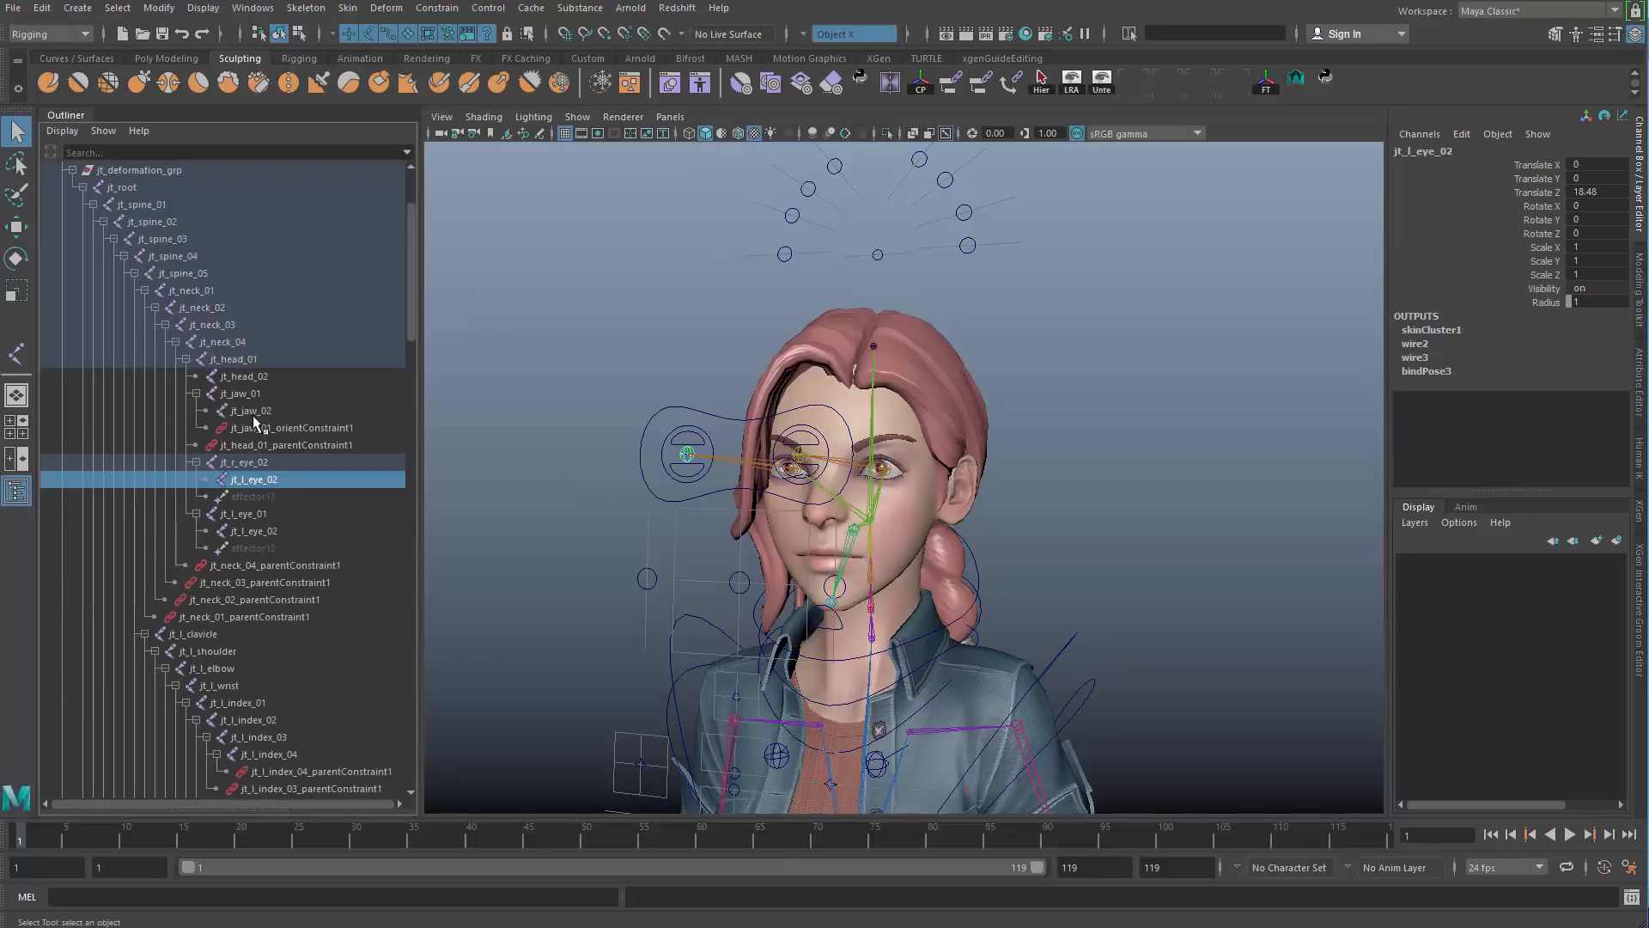
Step: Compare the two eye end joints that share the name jt_l_eye_02 by selecting them separately and together
{"action": "left_click", "coordinate": [289, 528]}
{"action": "left_click", "coordinate": [280, 478]}
{"action": "left_click", "coordinate": [285, 529], "text": "ctrl"}
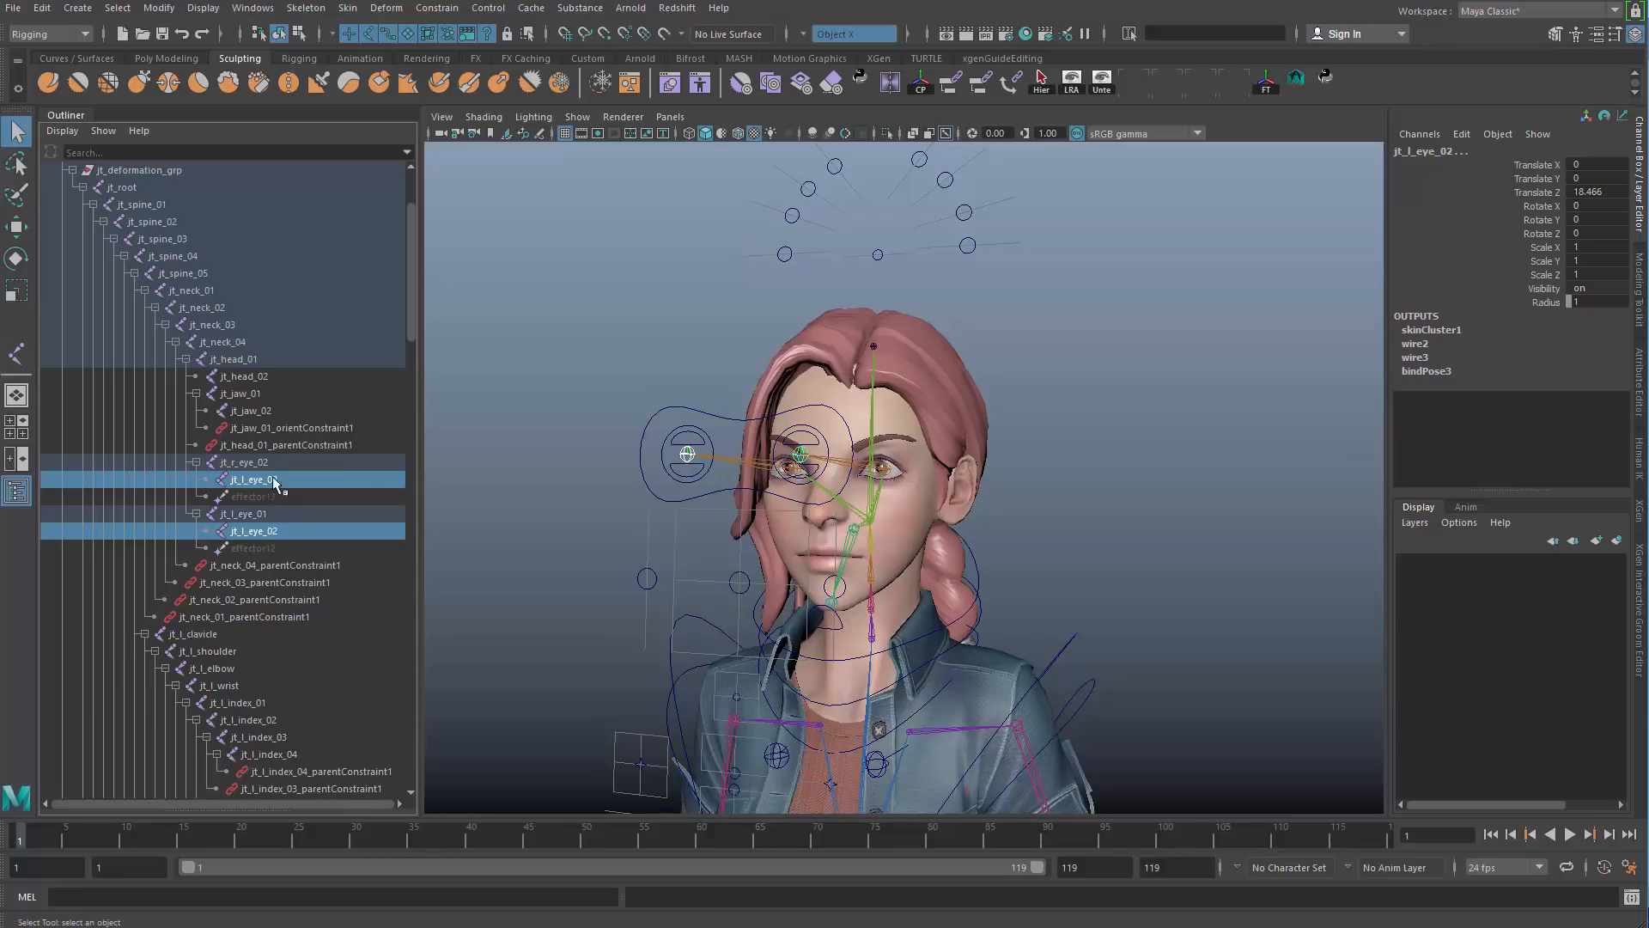
{"action": "left_click", "coordinate": [266, 483]}
{"action": "left_click", "coordinate": [273, 533]}
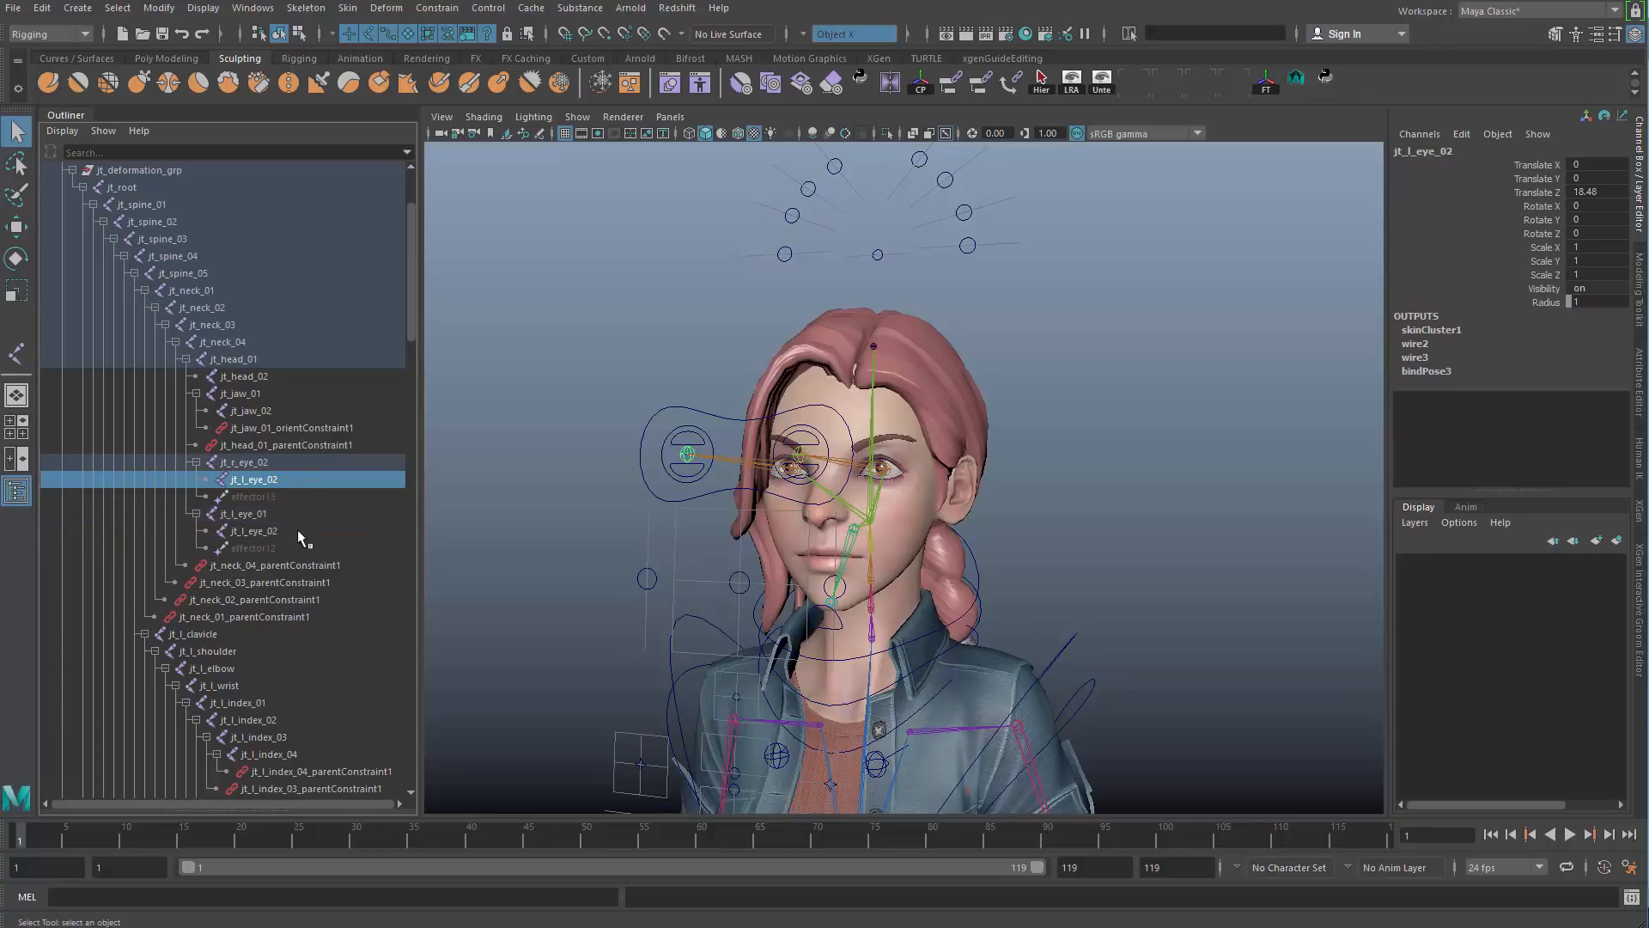
Step: Rename the right eye's parent joint as jt_r_eye_01 and its child end joint as jt_r_eye_02
{"action": "double_click", "coordinate": [257, 463]}
{"action": "left_click", "coordinate": [234, 463]}
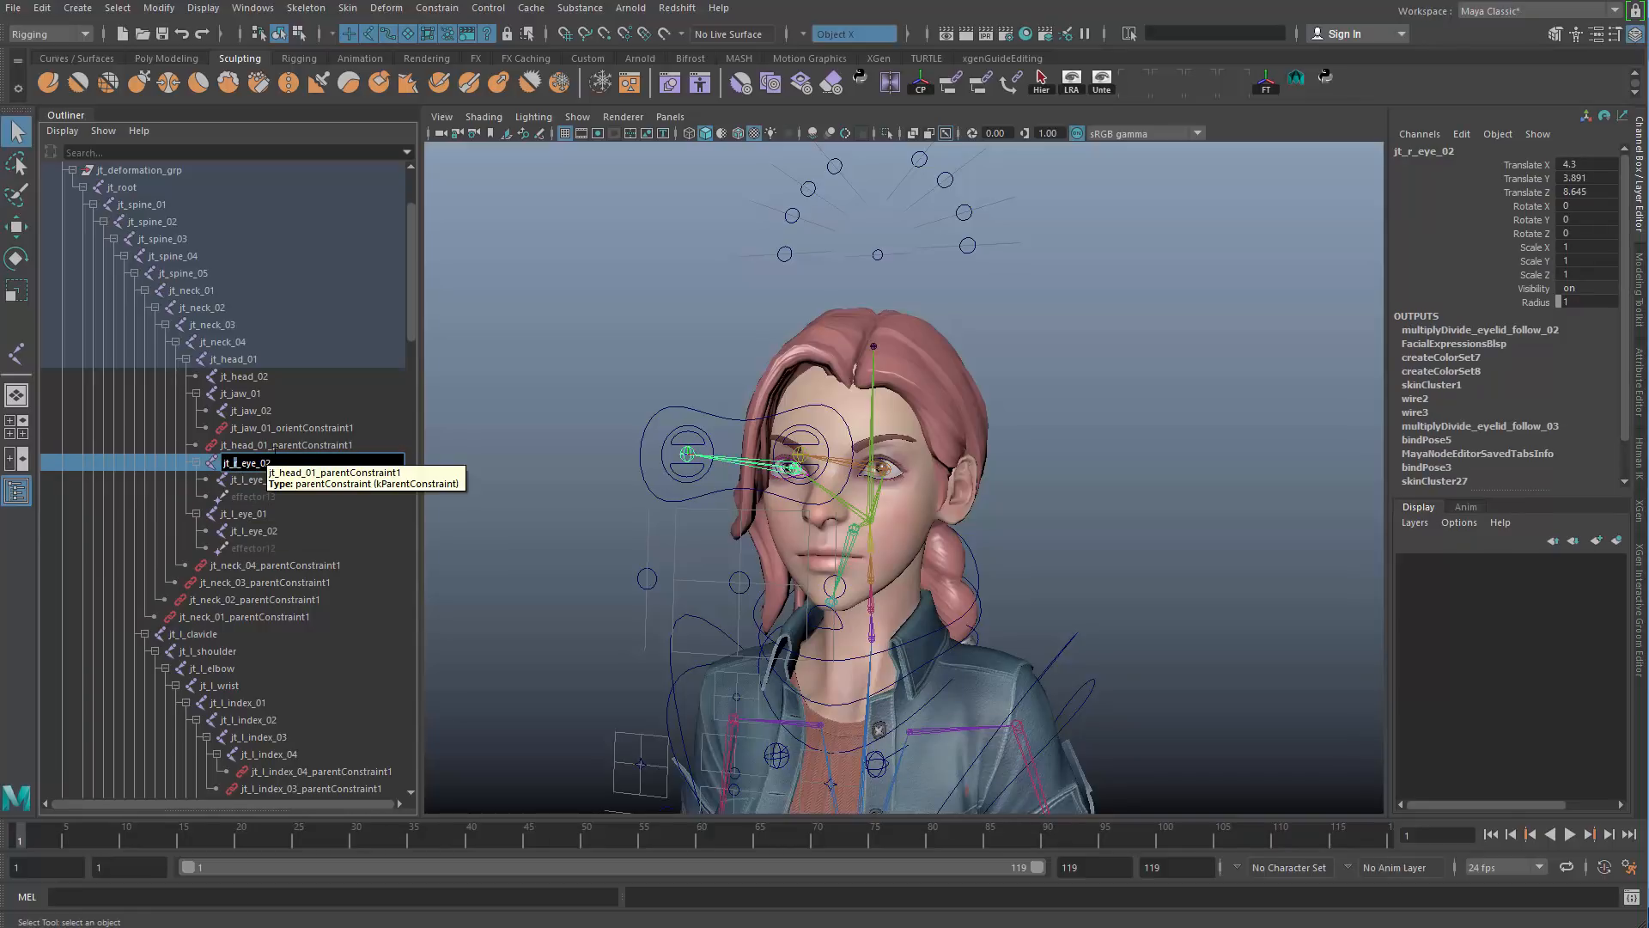
{"action": "key", "text": "Return"}
{"action": "double_click", "coordinate": [273, 481]}
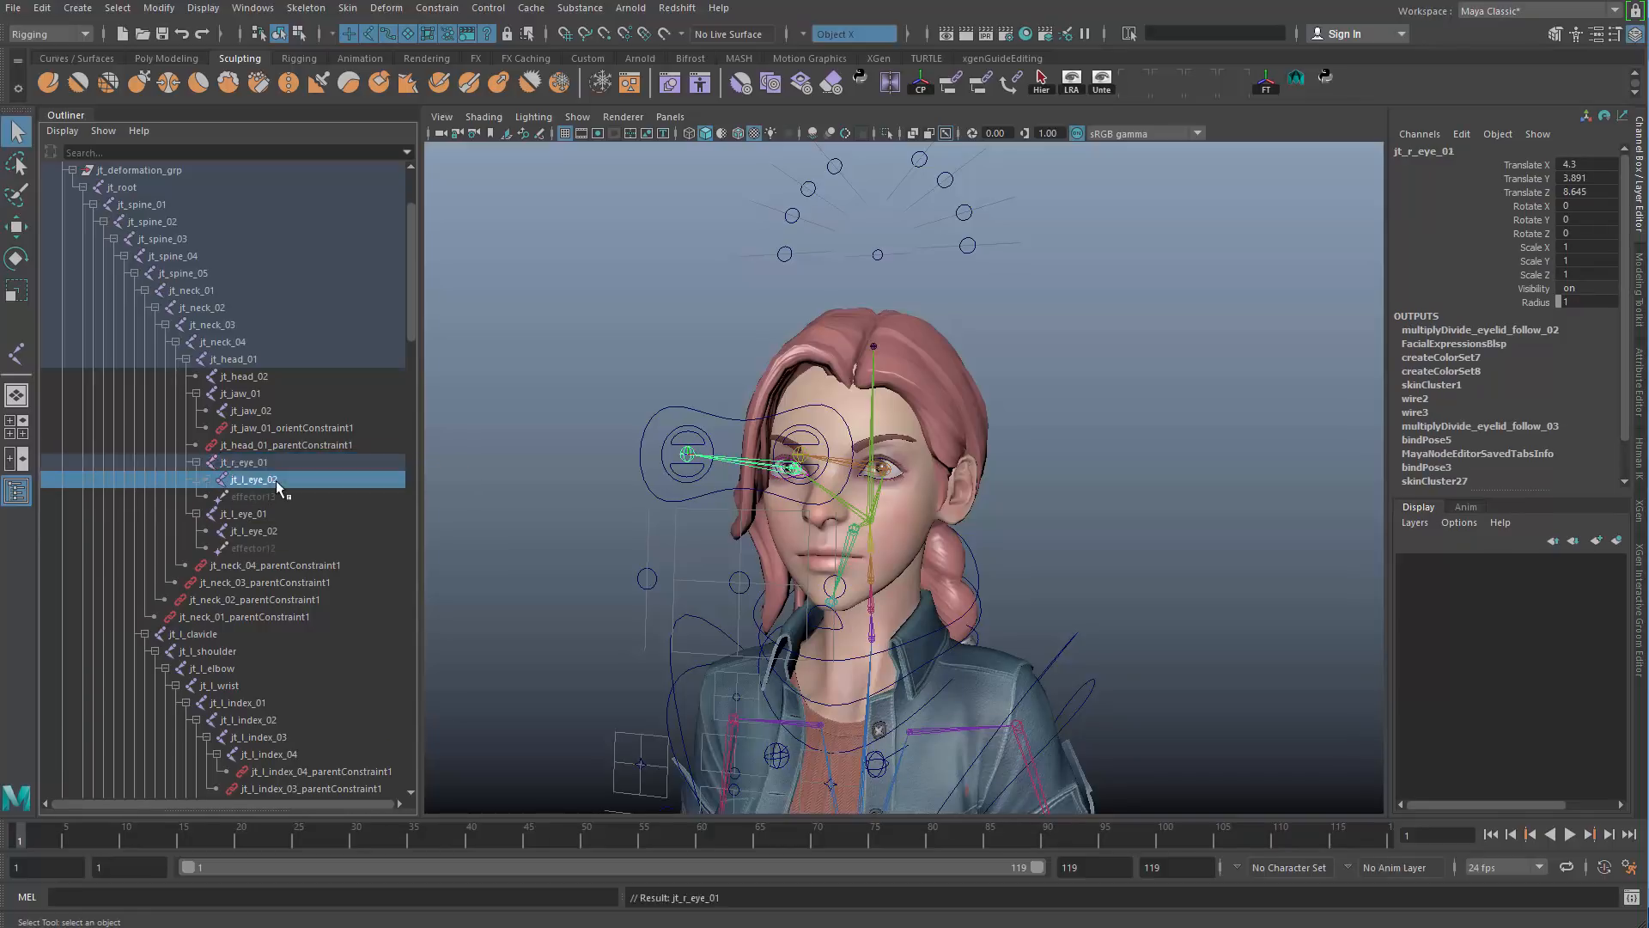
{"action": "left_click", "coordinate": [246, 481]}
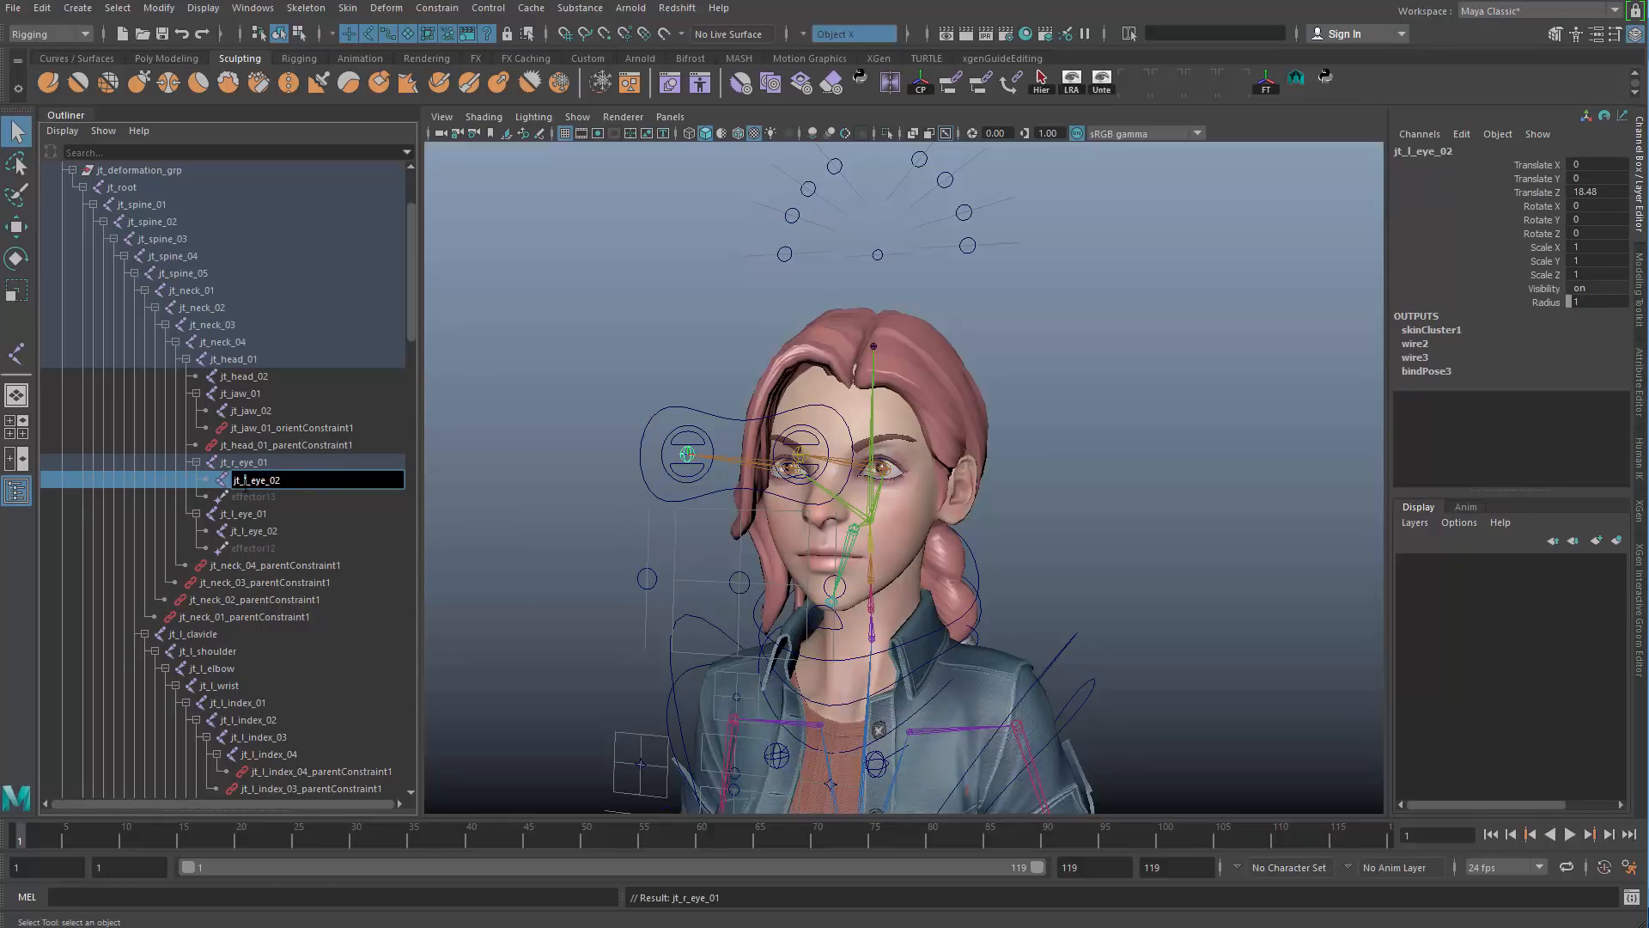
{"action": "key", "text": "BackSpace"}
{"action": "type", "text": "R"}
{"action": "key", "text": "Return"}
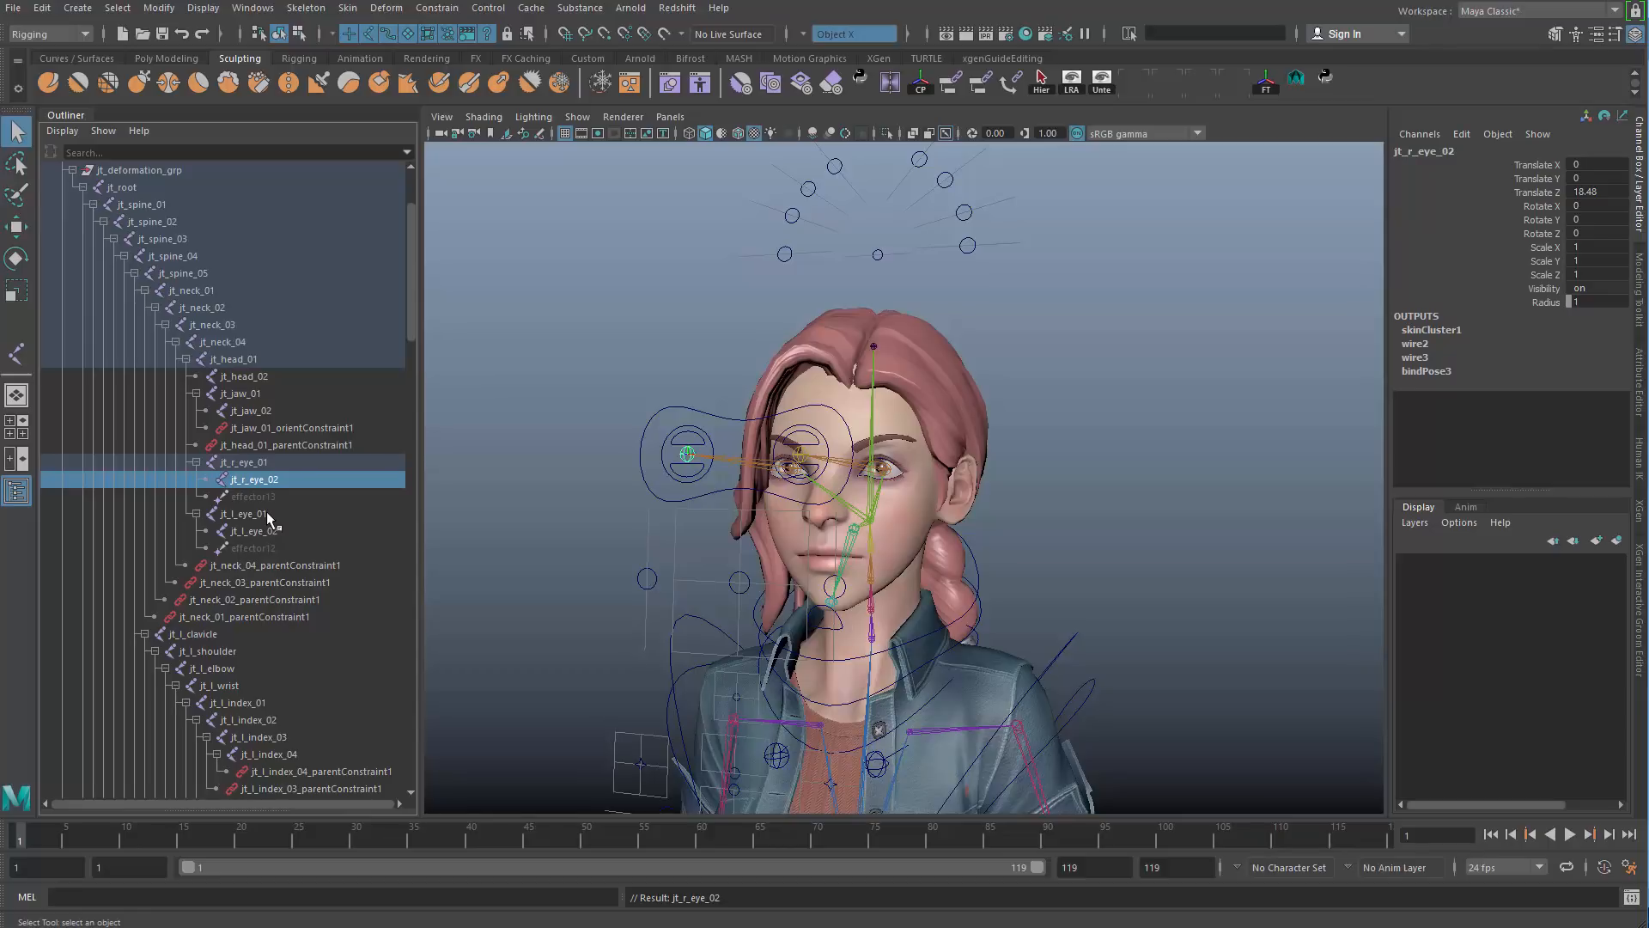
Step: Select jt_l_eye_01 and jt_r_eye_01 together and collapse their child hierarchies in the Outliner
{"action": "left_click", "coordinate": [266, 513]}
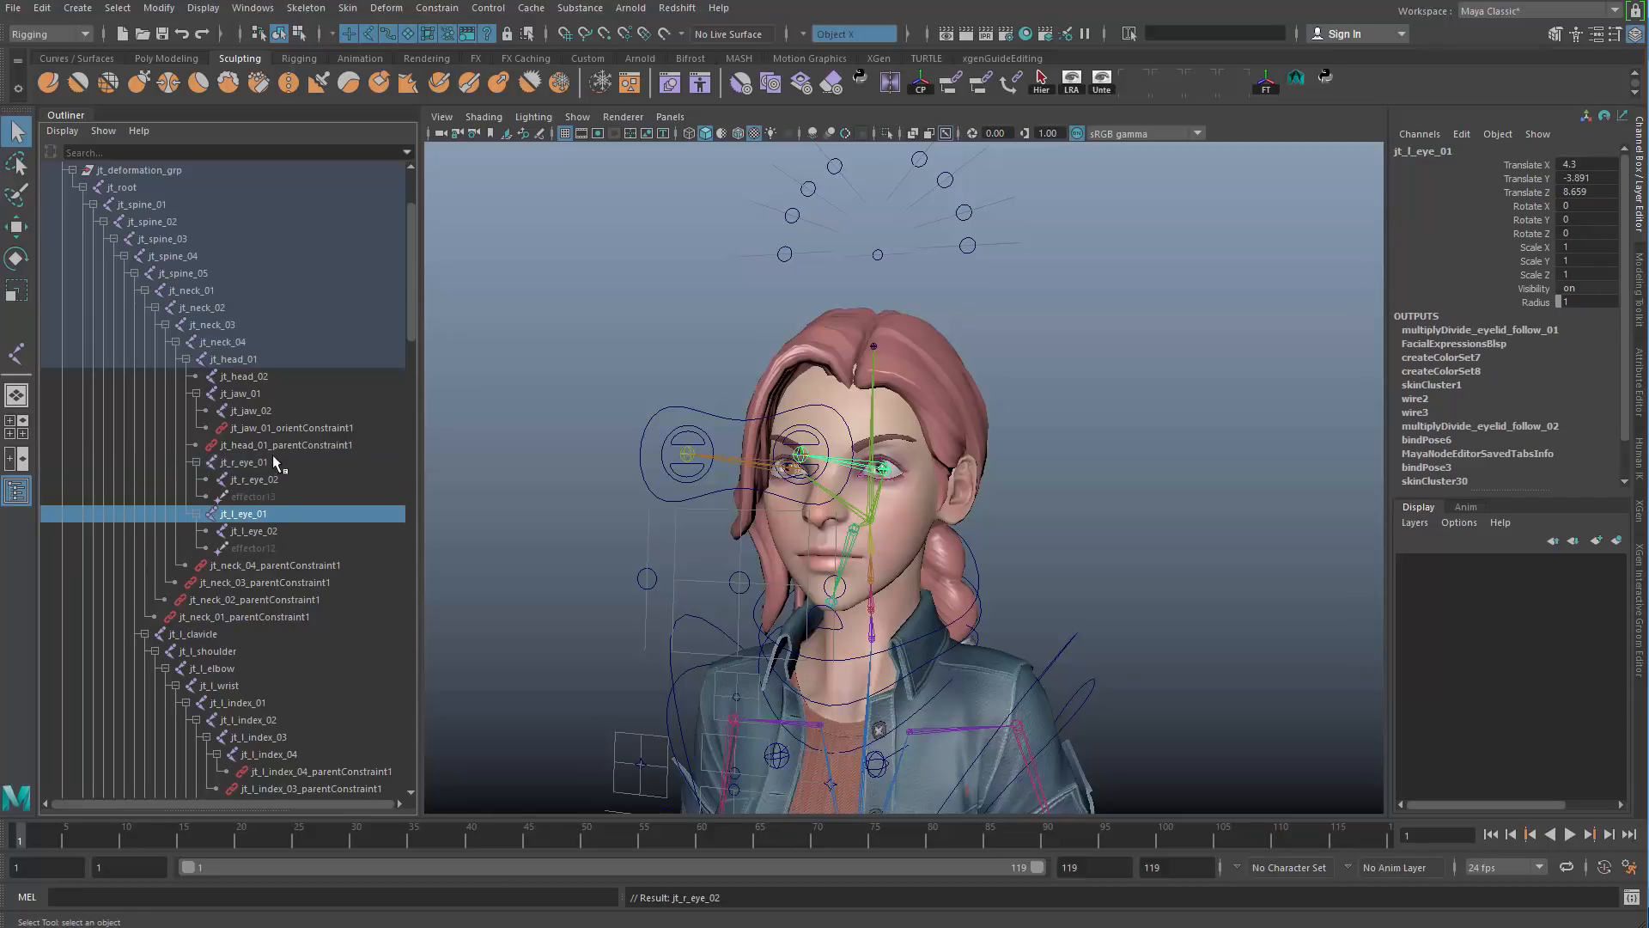
{"action": "left_click", "coordinate": [271, 462], "text": "ctrl"}
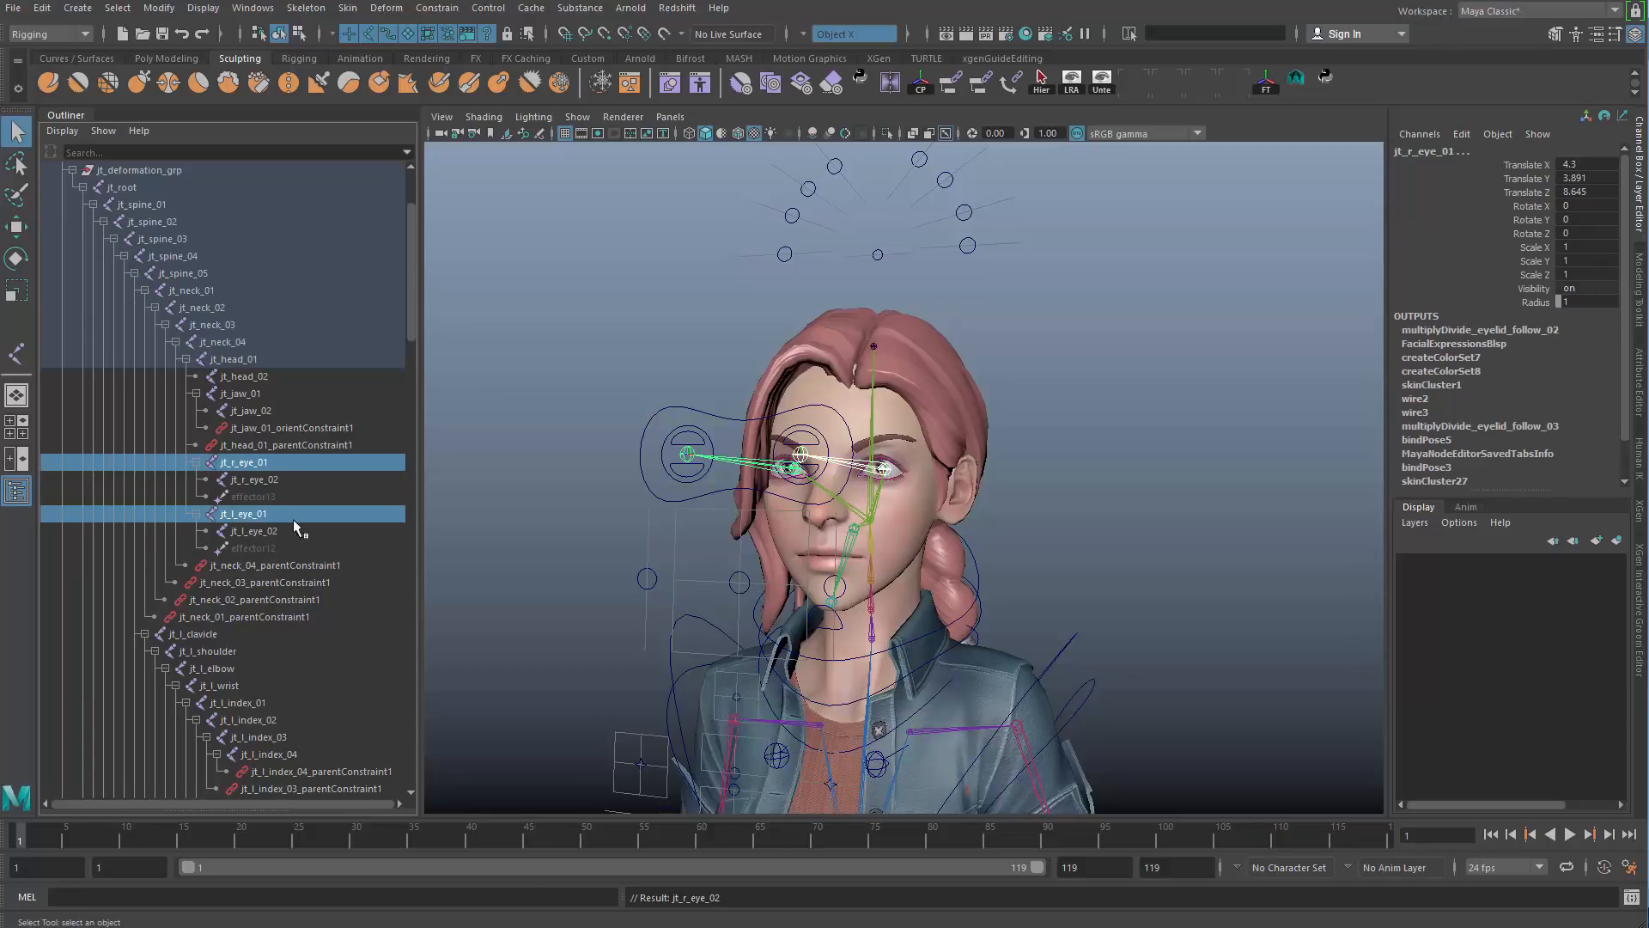
{"action": "left_click", "coordinate": [196, 463]}
{"action": "left_click", "coordinate": [197, 479]}
{"action": "scroll", "coordinate": [95, 360], "scroll_direction": "up", "scroll_amount": 3}
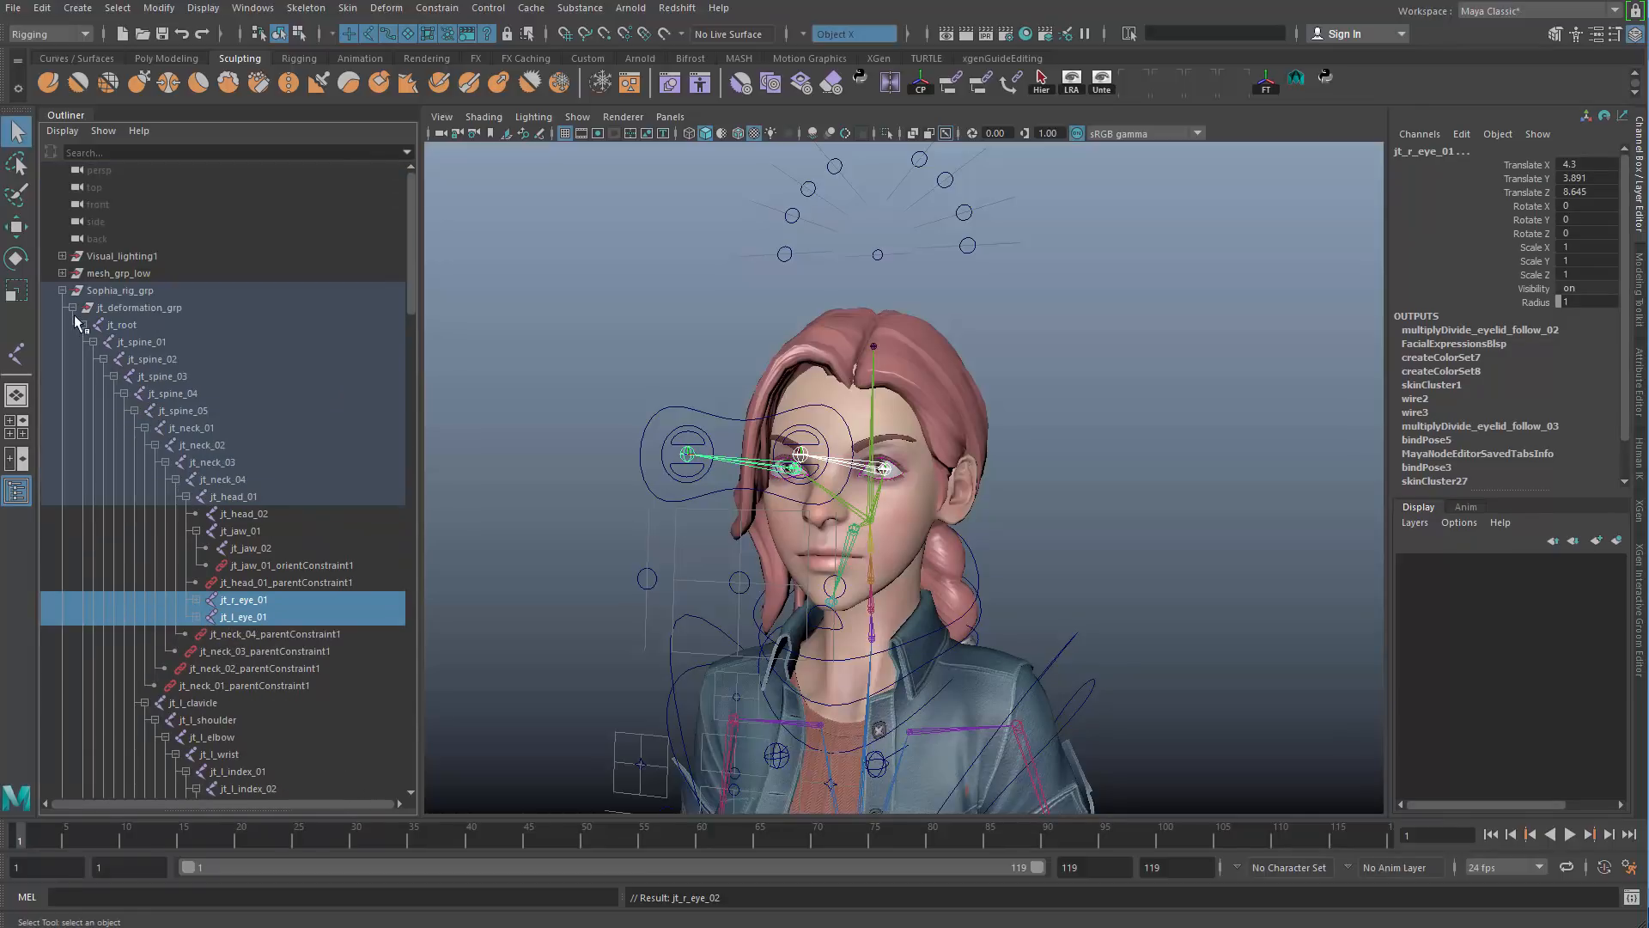
Step: Unparent jt_root from jt_deformation_grp to the top level of the scene and collapse Sophia_rig_grp
{"action": "left_click", "coordinate": [82, 324]}
{"action": "left_click", "coordinate": [121, 325]}
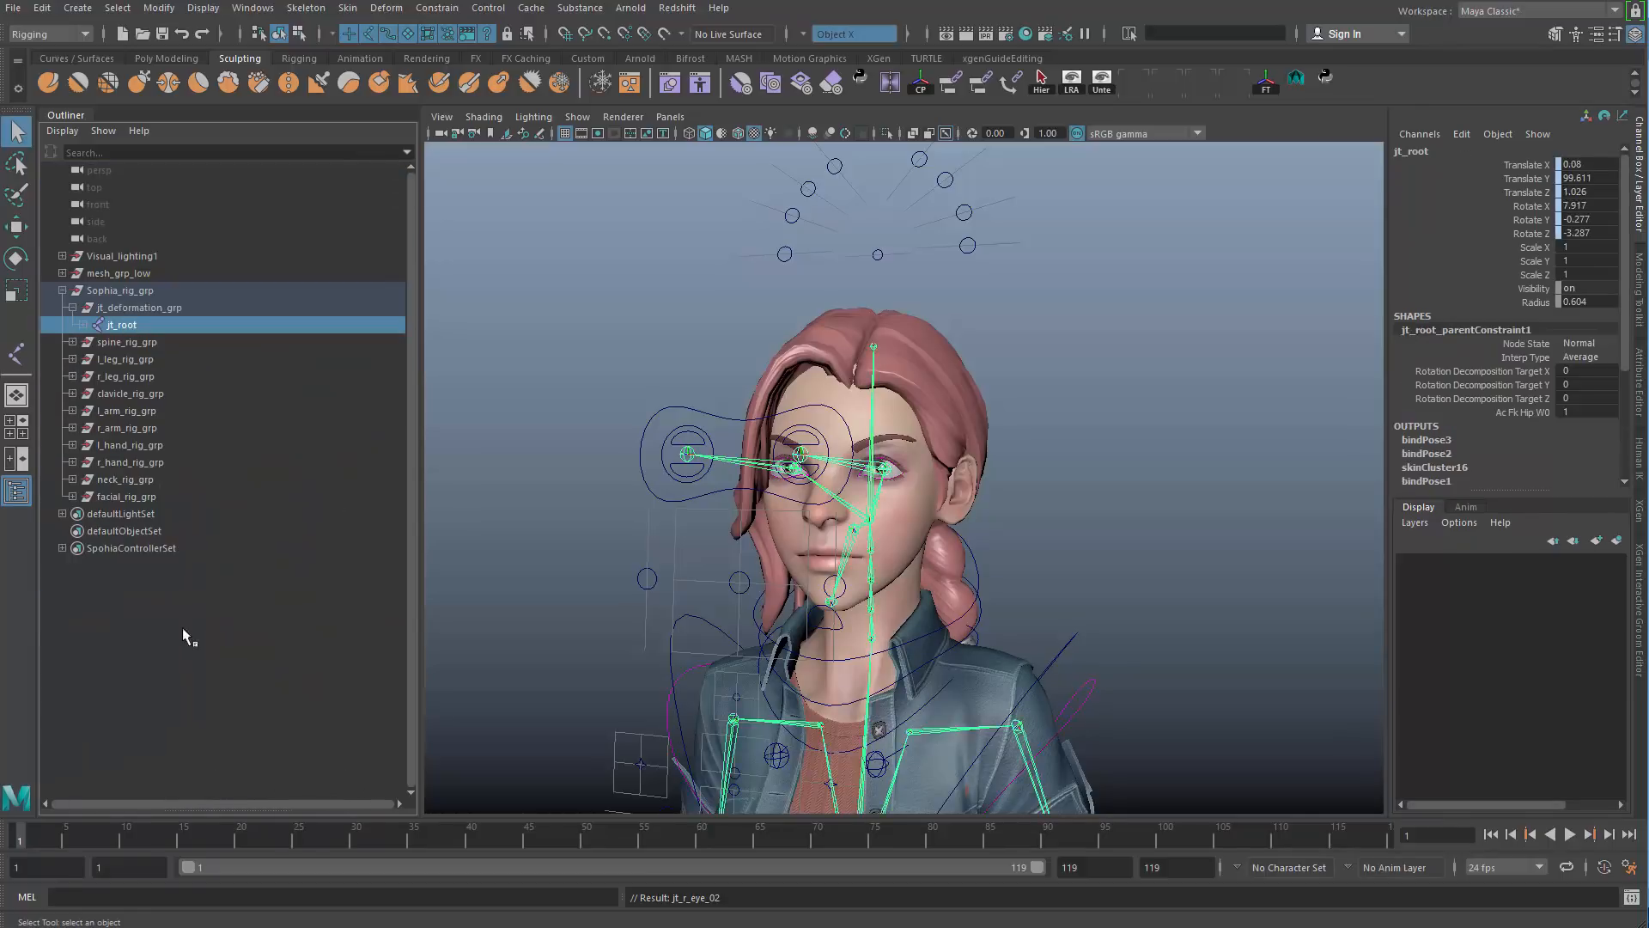
{"action": "key", "text": "f"}
{"action": "left_click_drag", "start_coordinate": [768, 347], "coordinate": [736, 329], "text": "alt"}
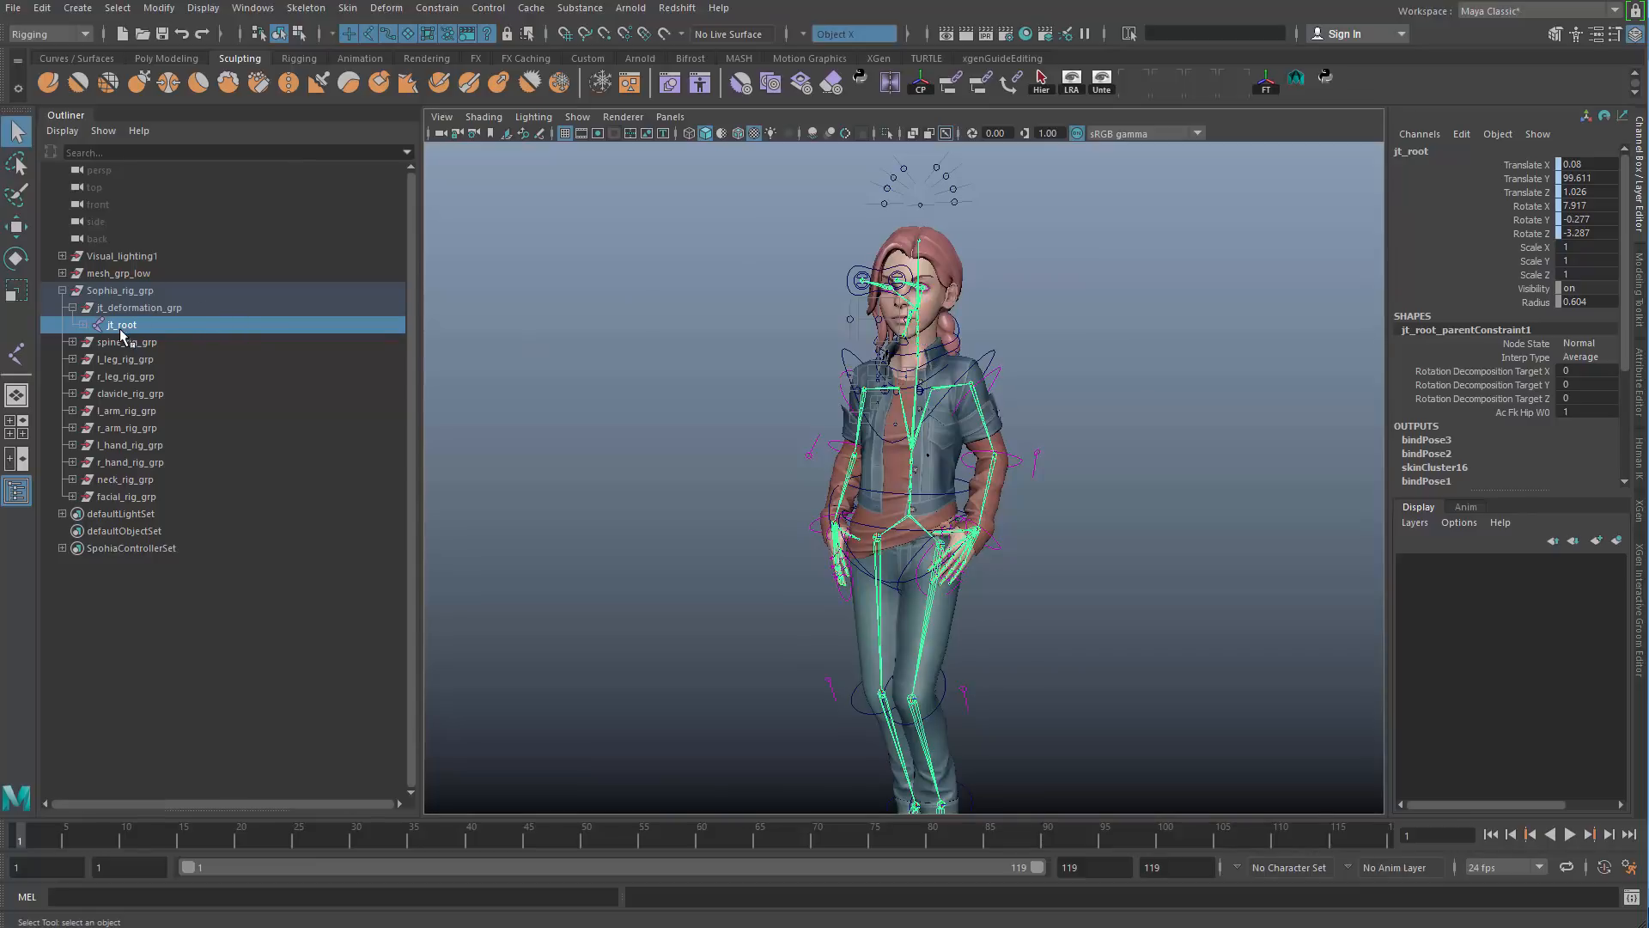
{"action": "key", "text": "shift+p"}
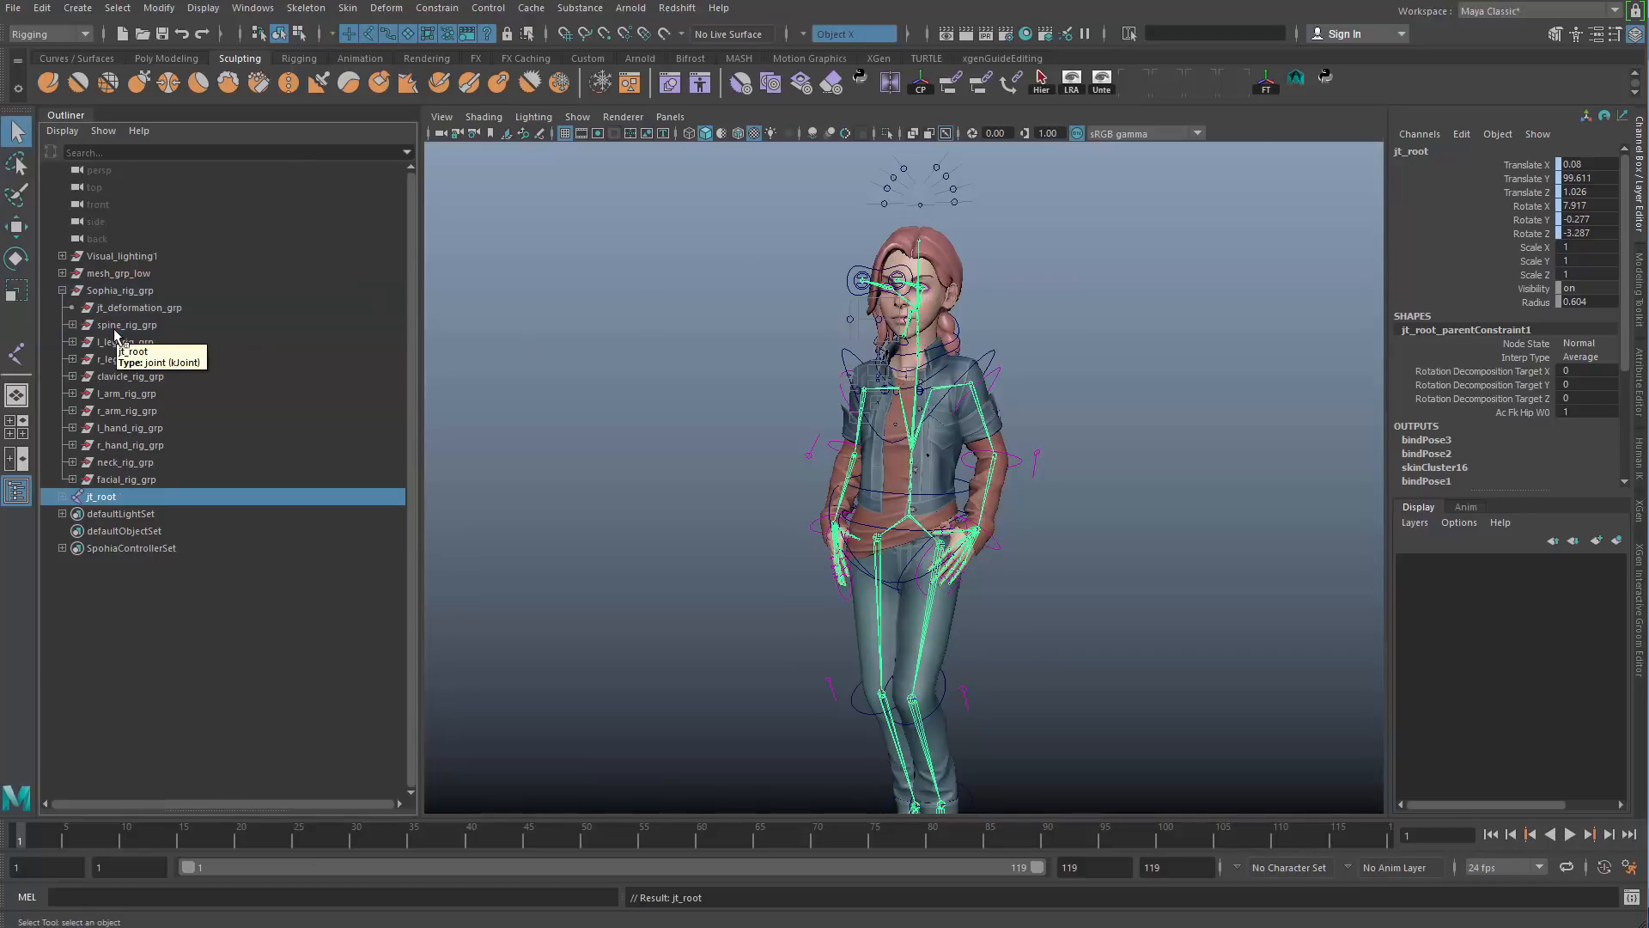
{"action": "left_click", "coordinate": [63, 291]}
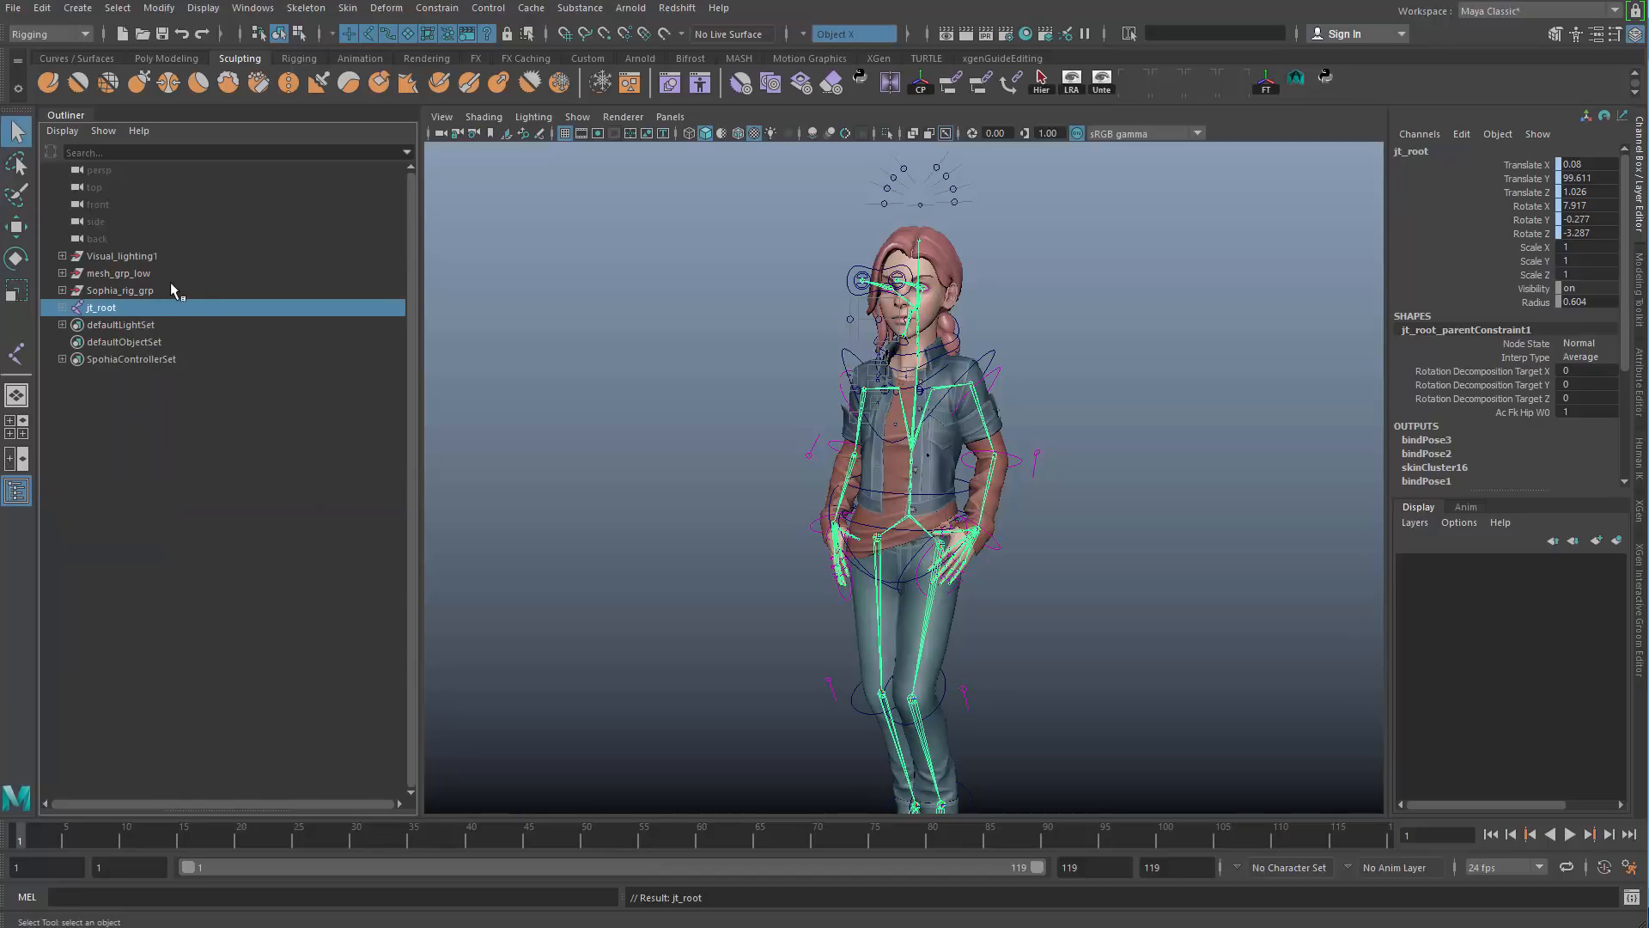
Step: Check the top-level jt_root hierarchy and the separate Sophia_rig_grp in the Outliner
{"action": "left_click", "coordinate": [63, 308]}
{"action": "left_click", "coordinate": [63, 307]}
{"action": "left_click", "coordinate": [63, 307]}
{"action": "left_click", "coordinate": [62, 307]}
{"action": "left_click", "coordinate": [82, 292]}
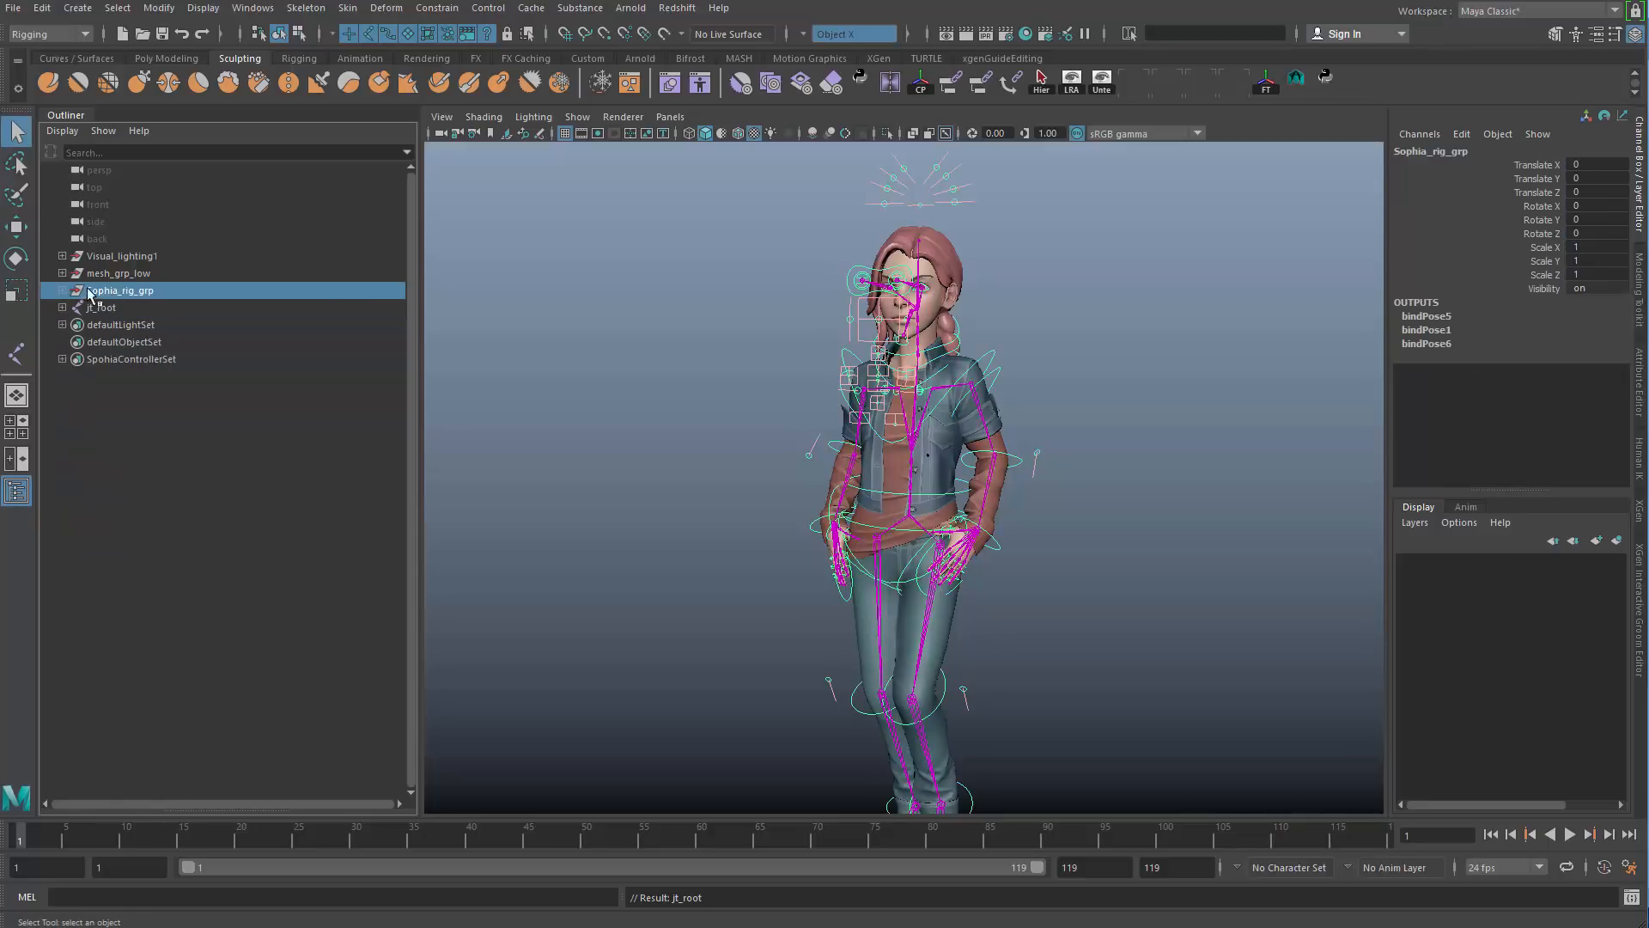
Step: Select jt_root together with mesh_grp_low and bring the full character into view
{"action": "left_click", "coordinate": [86, 307]}
{"action": "left_click", "coordinate": [63, 309]}
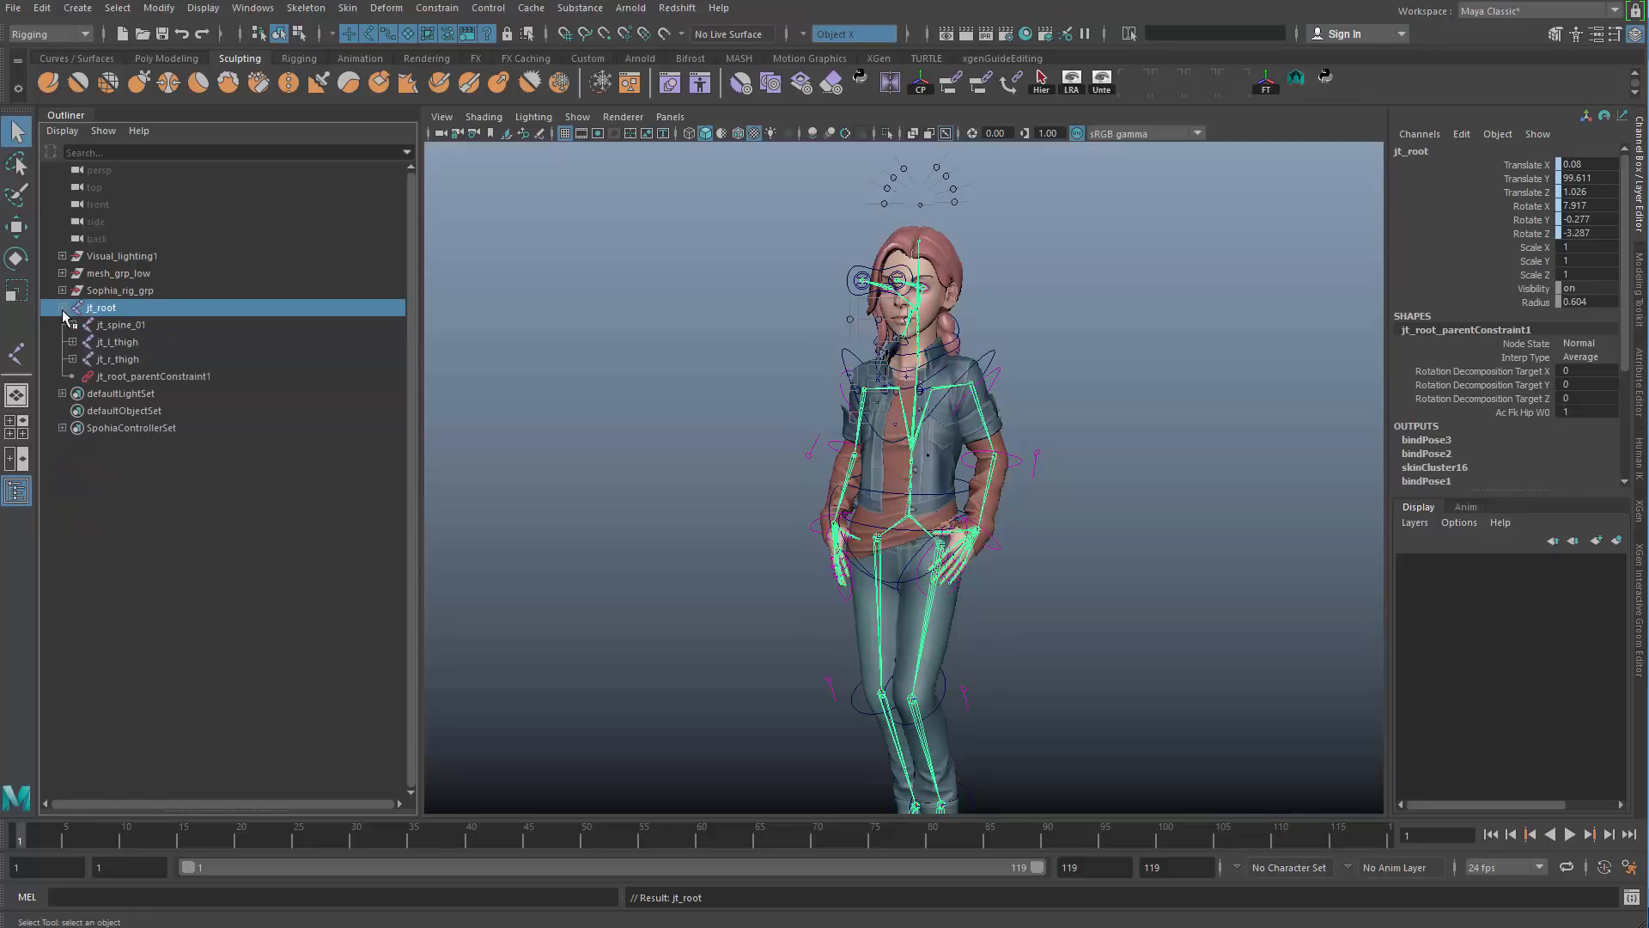
{"action": "left_click", "coordinate": [62, 309]}
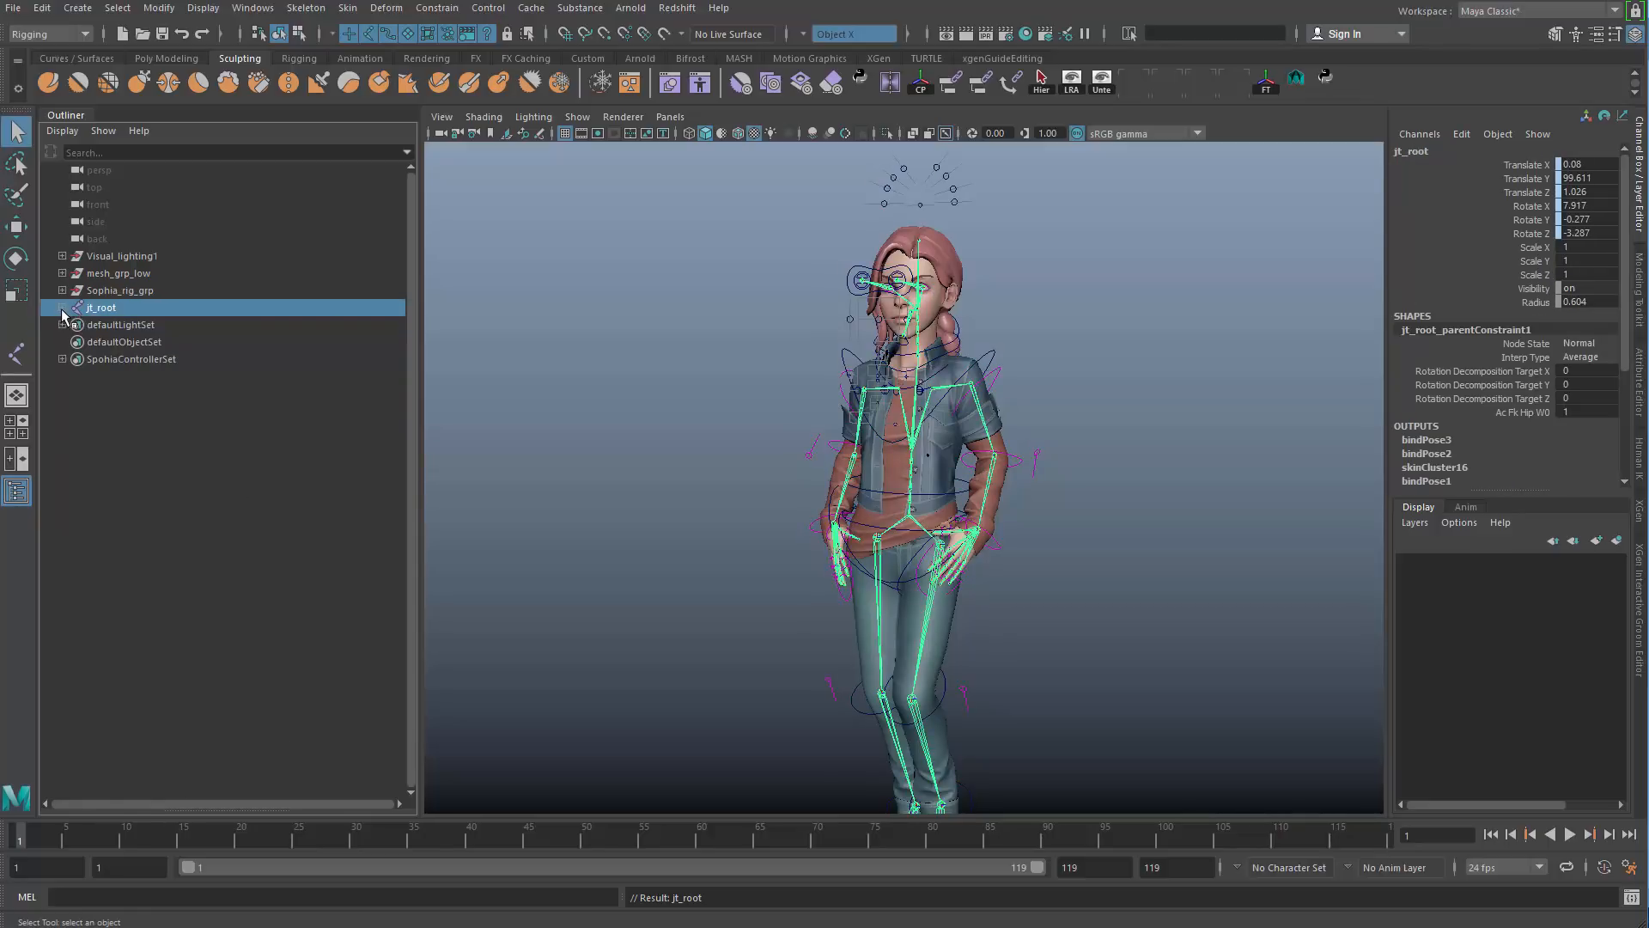
{"action": "left_click", "coordinate": [139, 273], "text": "ctrl"}
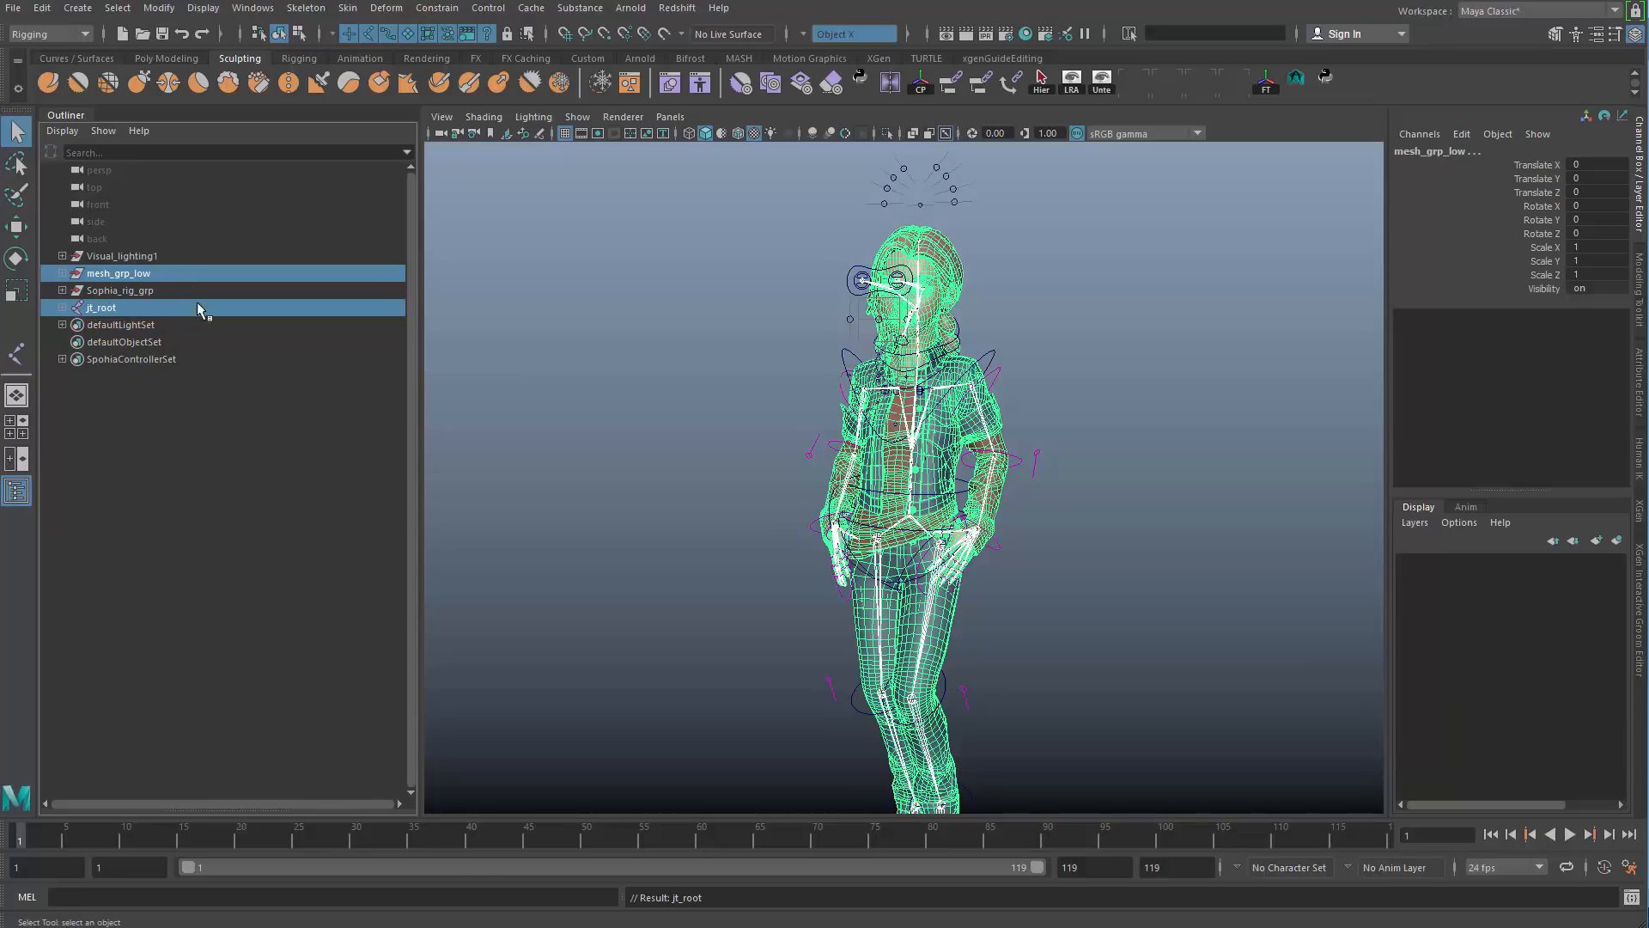
{"action": "scroll", "coordinate": [585, 507], "scroll_direction": "down", "scroll_amount": 2}
{"action": "left_click_drag", "start_coordinate": [577, 369], "coordinate": [533, 345], "text": "alt"}
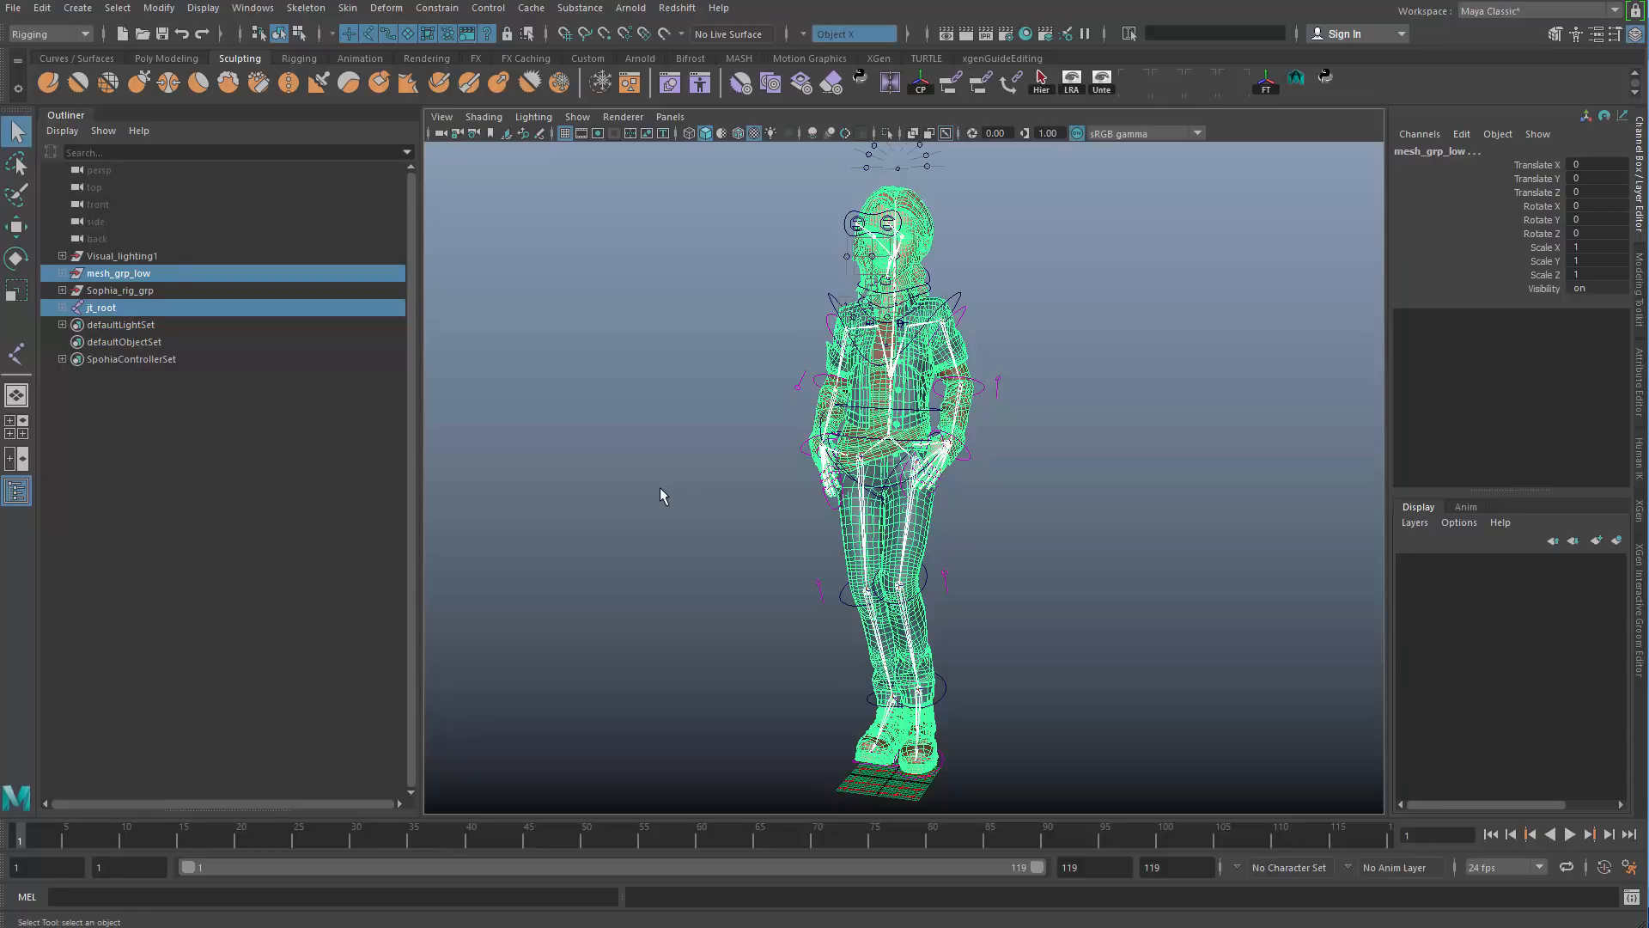
Step: Open the Game Exporter, move its window beside the character, and show the Animation Clips settings
{"action": "left_click", "coordinate": [13, 8]}
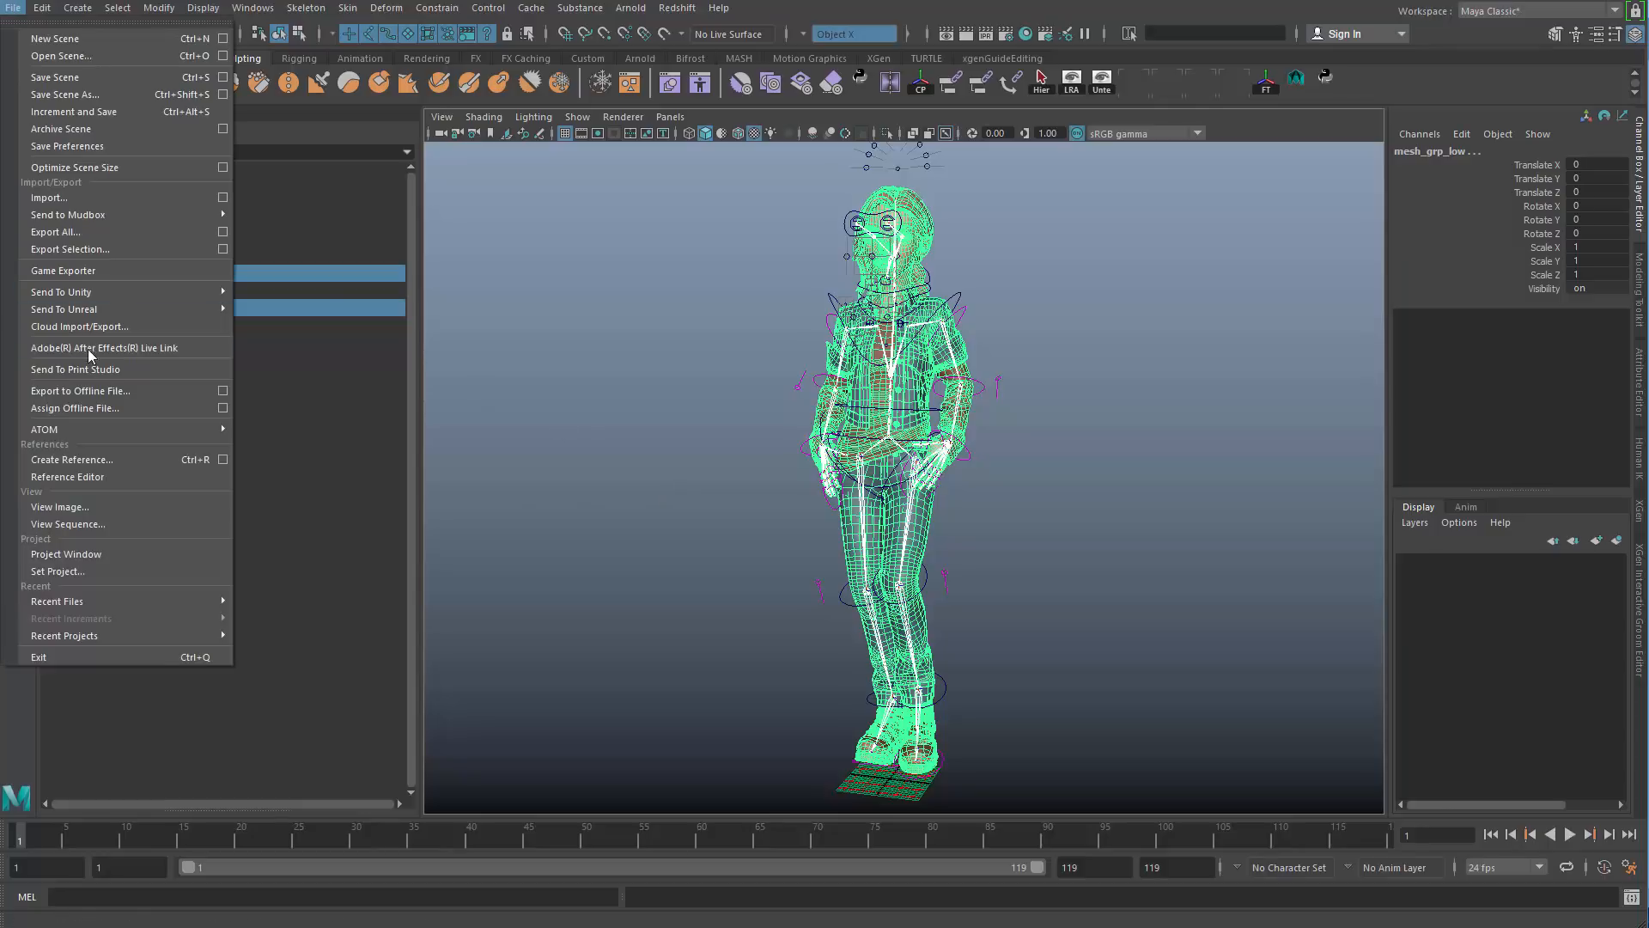
{"action": "left_click", "coordinate": [143, 273]}
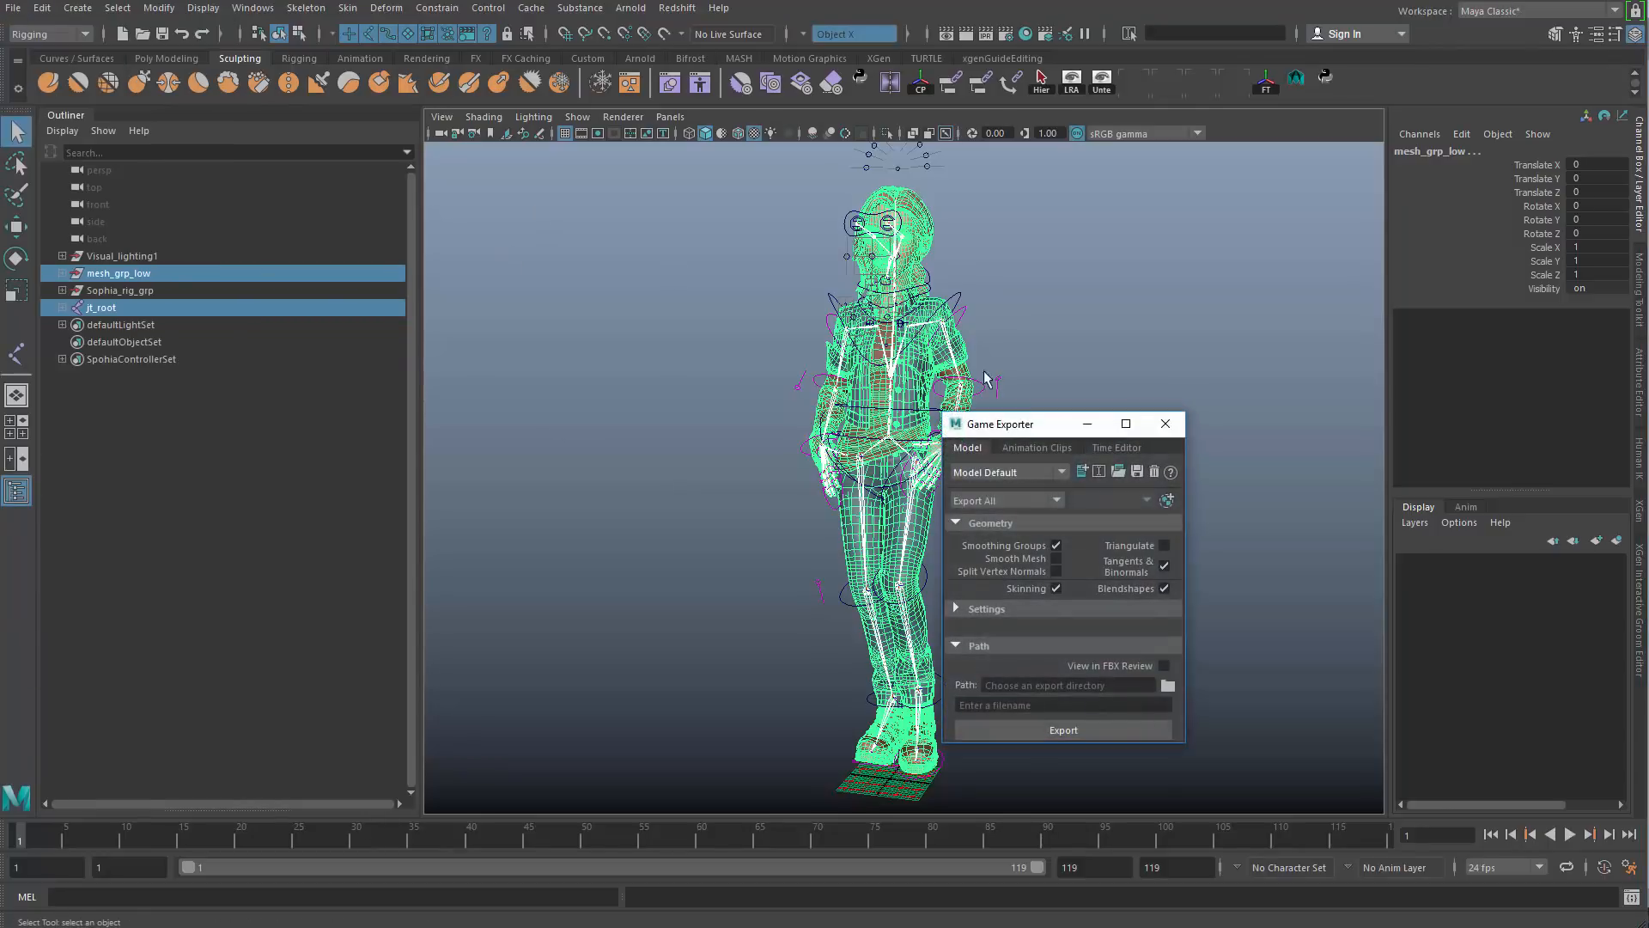
{"action": "left_click_drag", "start_coordinate": [1025, 425], "coordinate": [744, 301]}
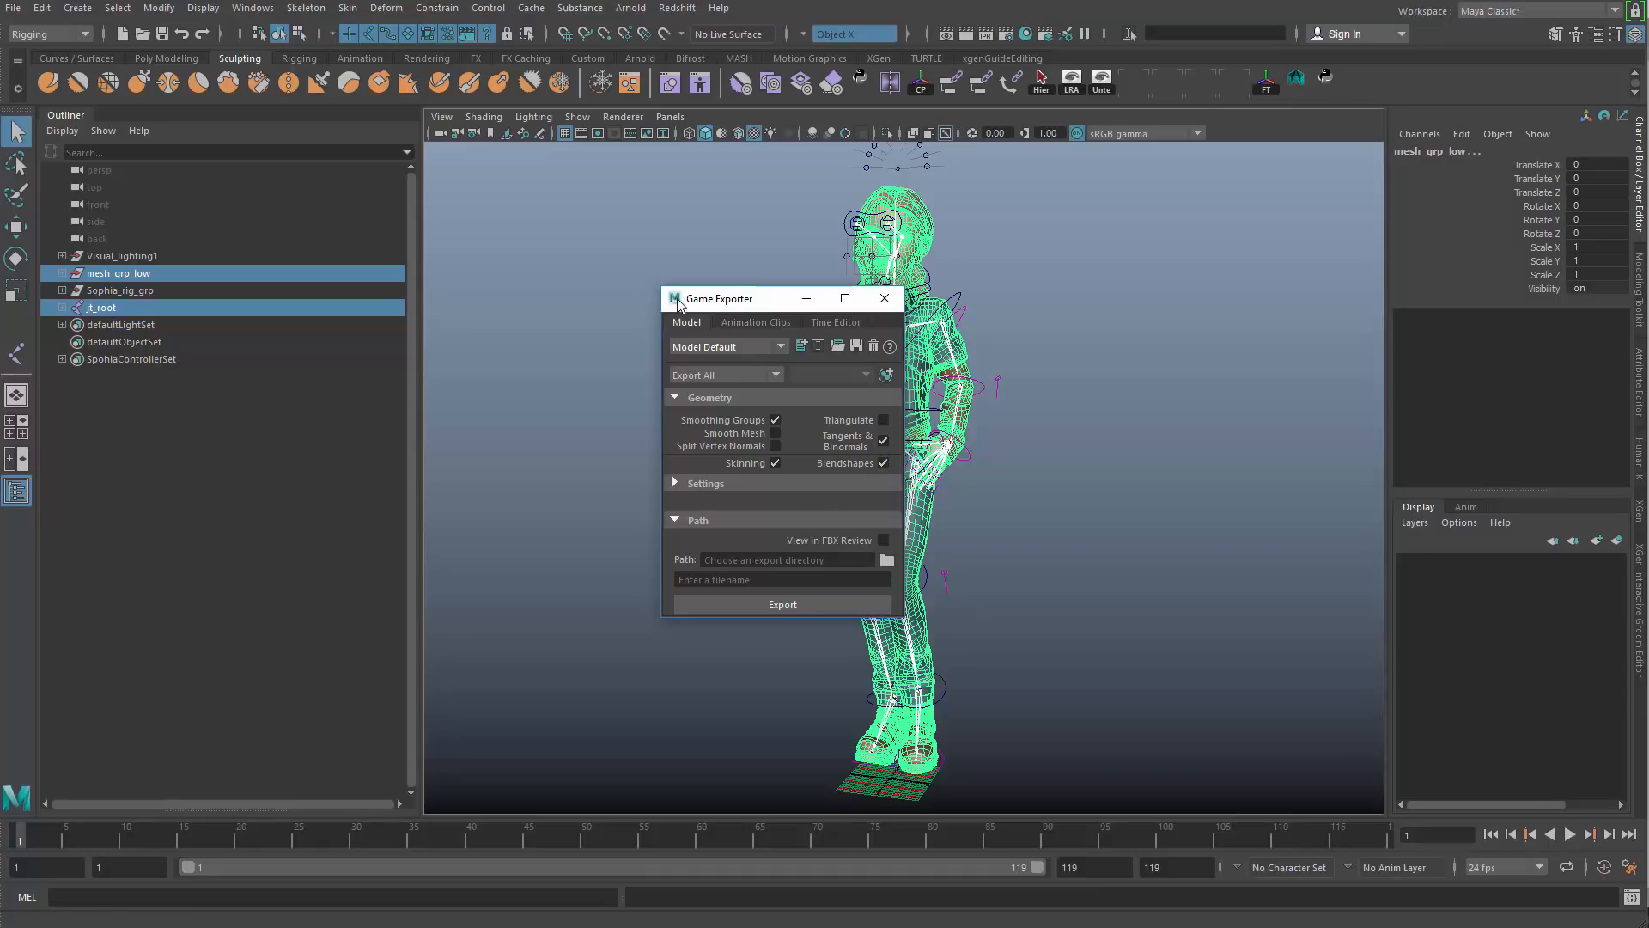
{"action": "left_click", "coordinate": [744, 322]}
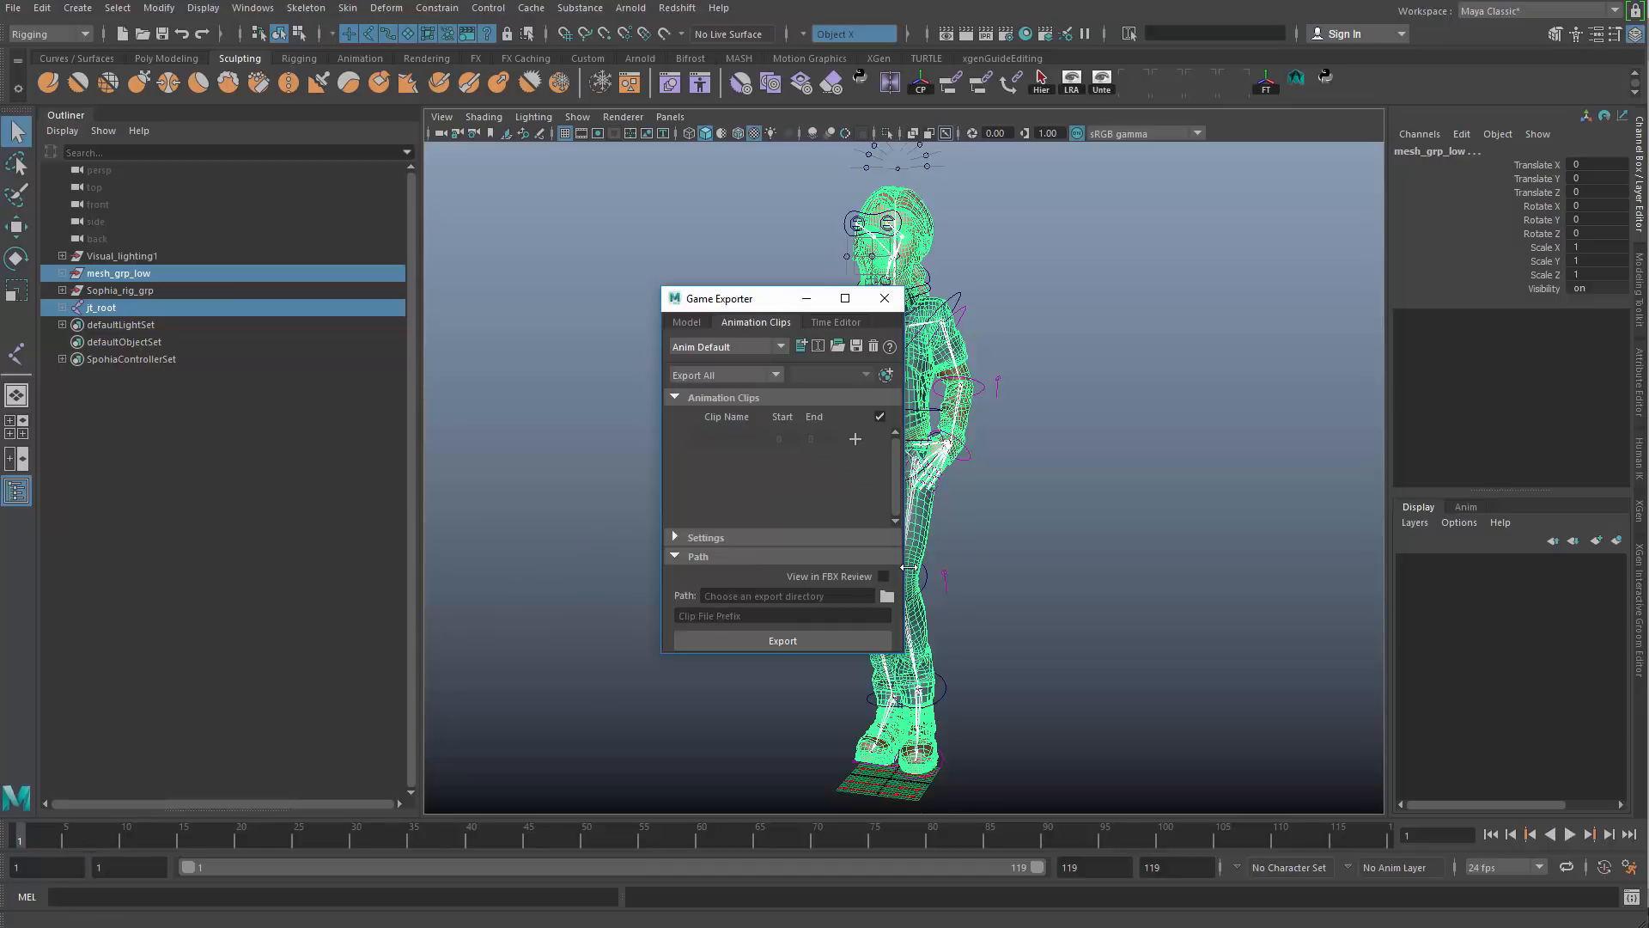
Step: Set the exporter to Export Object Set and create a quick select set named Sophia from the selection
{"action": "left_click", "coordinate": [701, 377]}
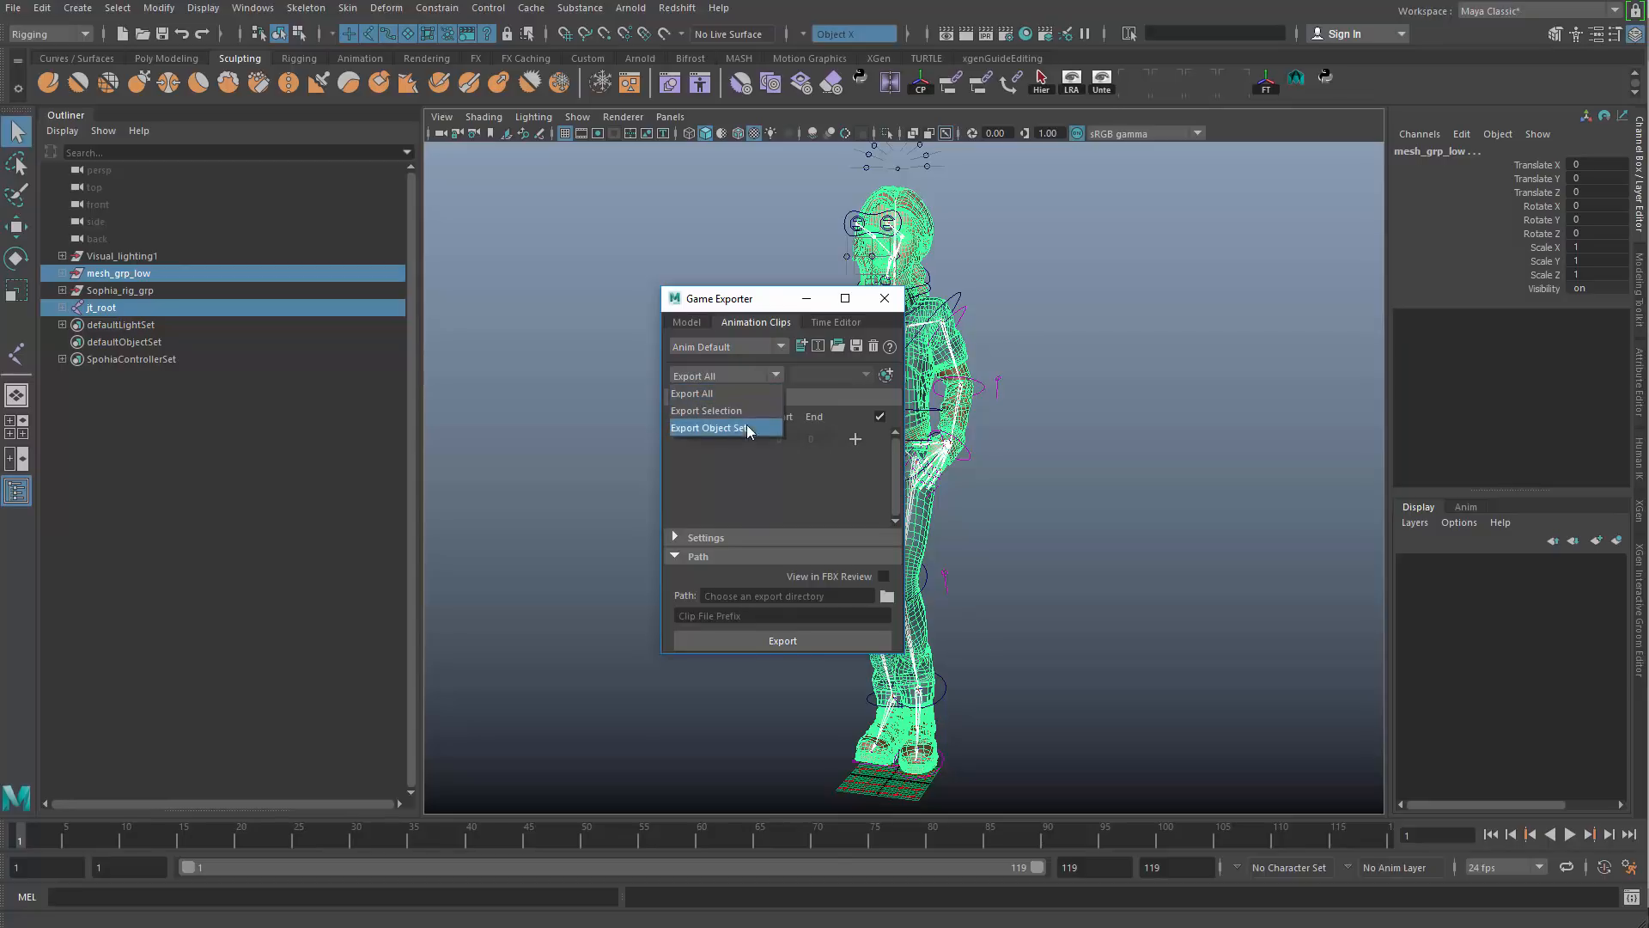
{"action": "left_click", "coordinate": [699, 427]}
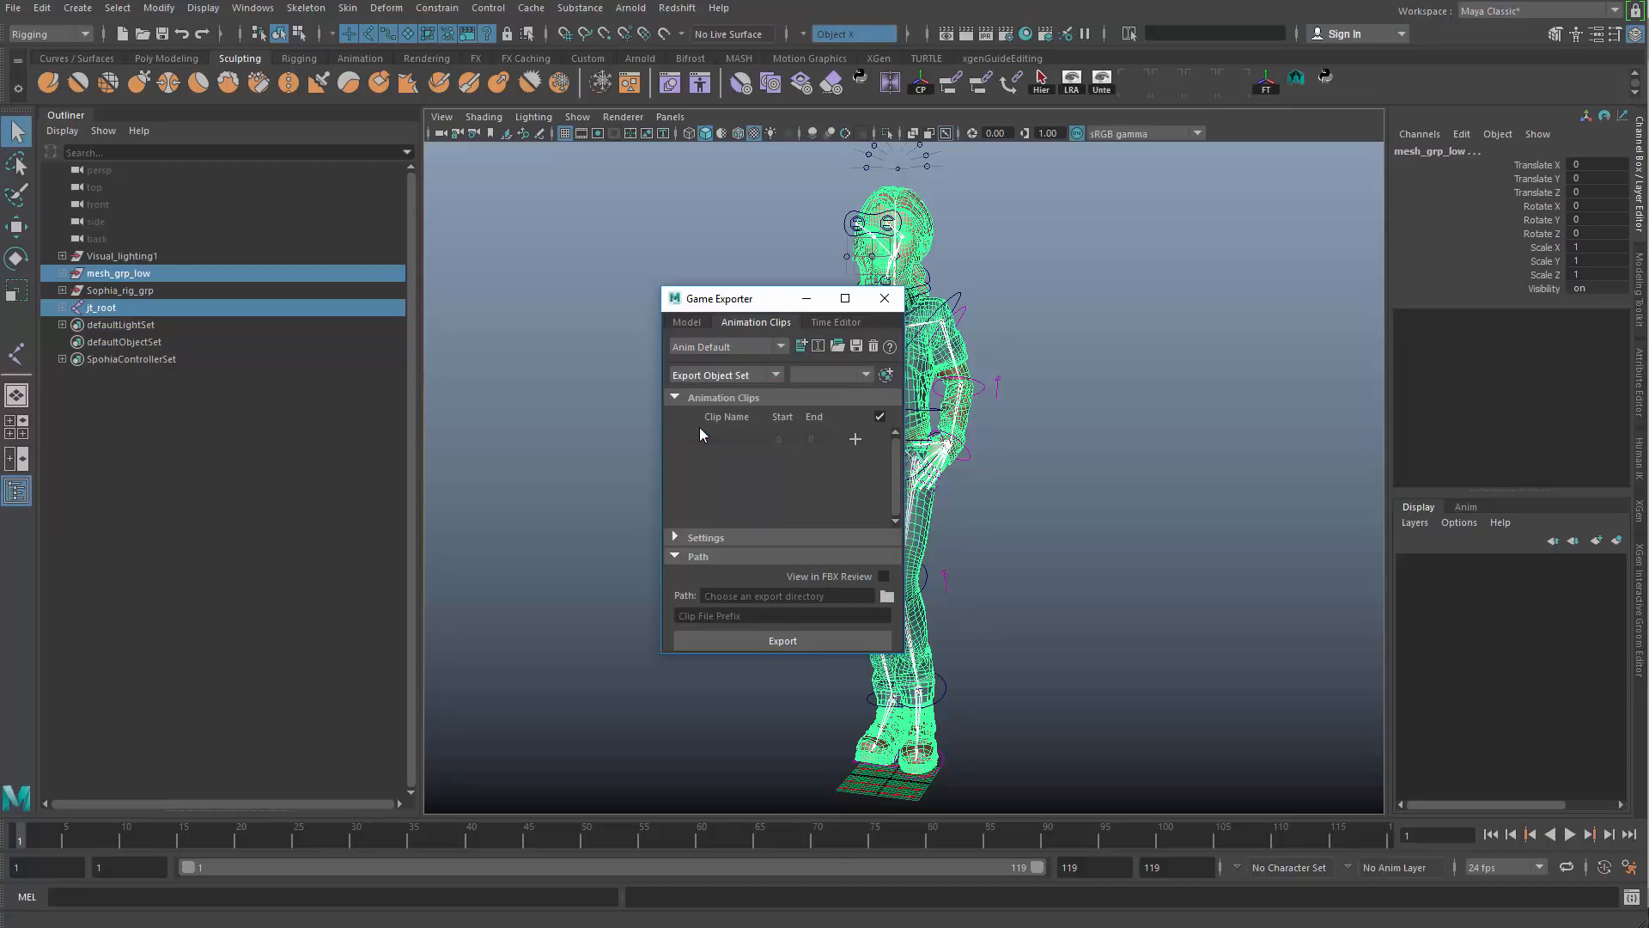
{"action": "left_click", "coordinate": [886, 373]}
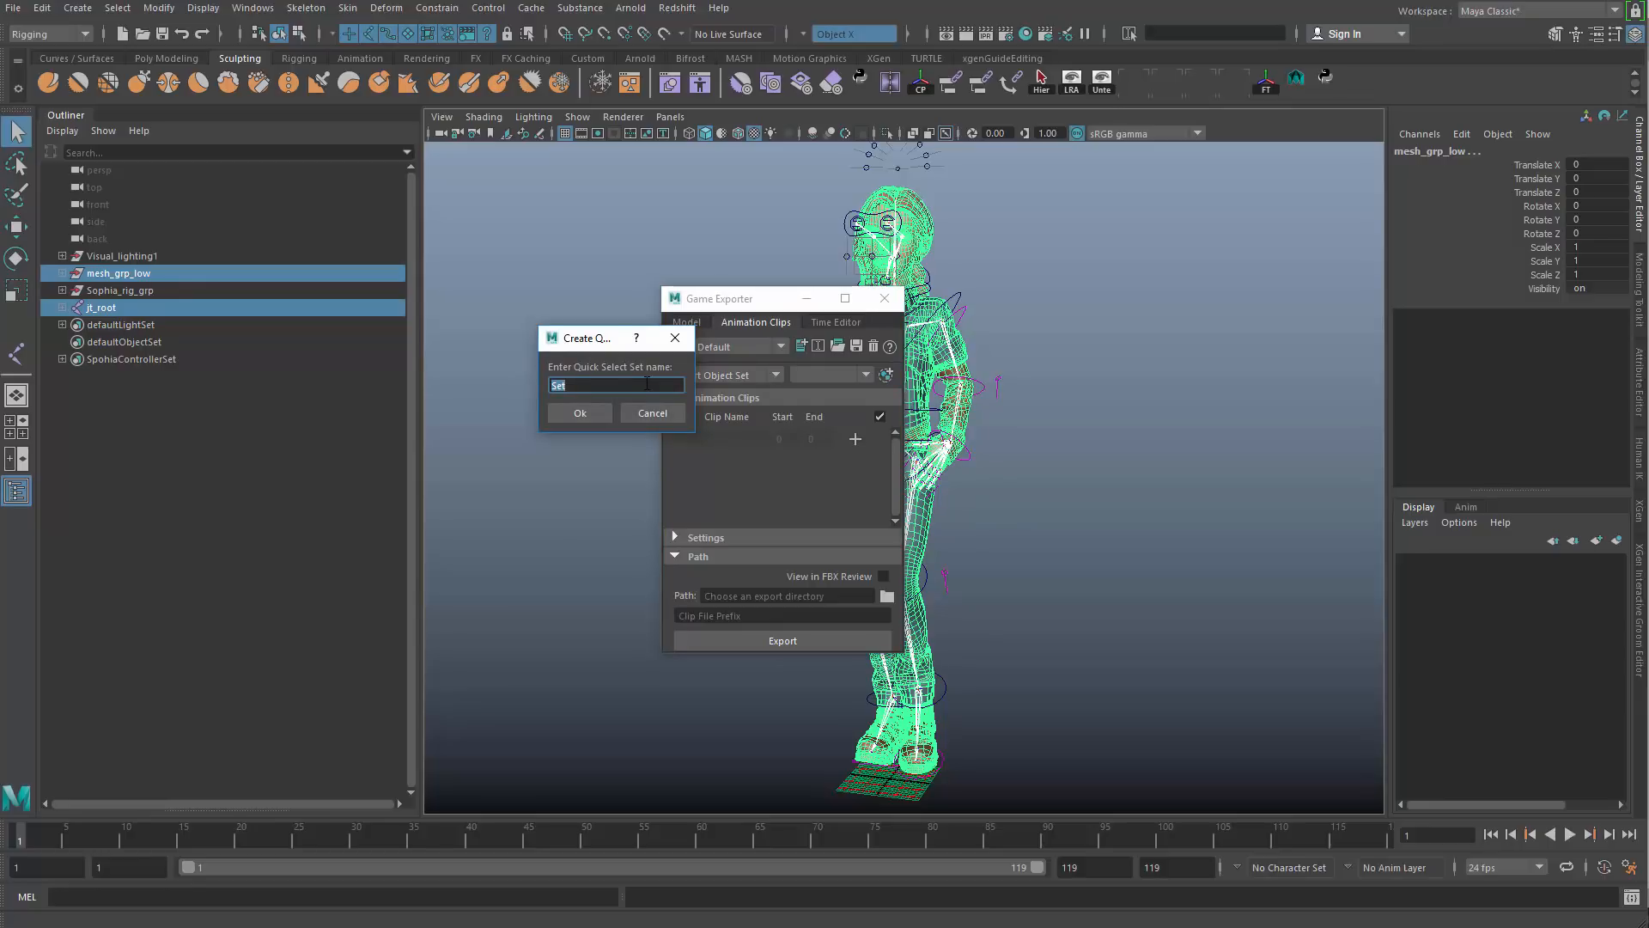
{"action": "type", "text": "Sophia"}
{"action": "left_click", "coordinate": [600, 412]}
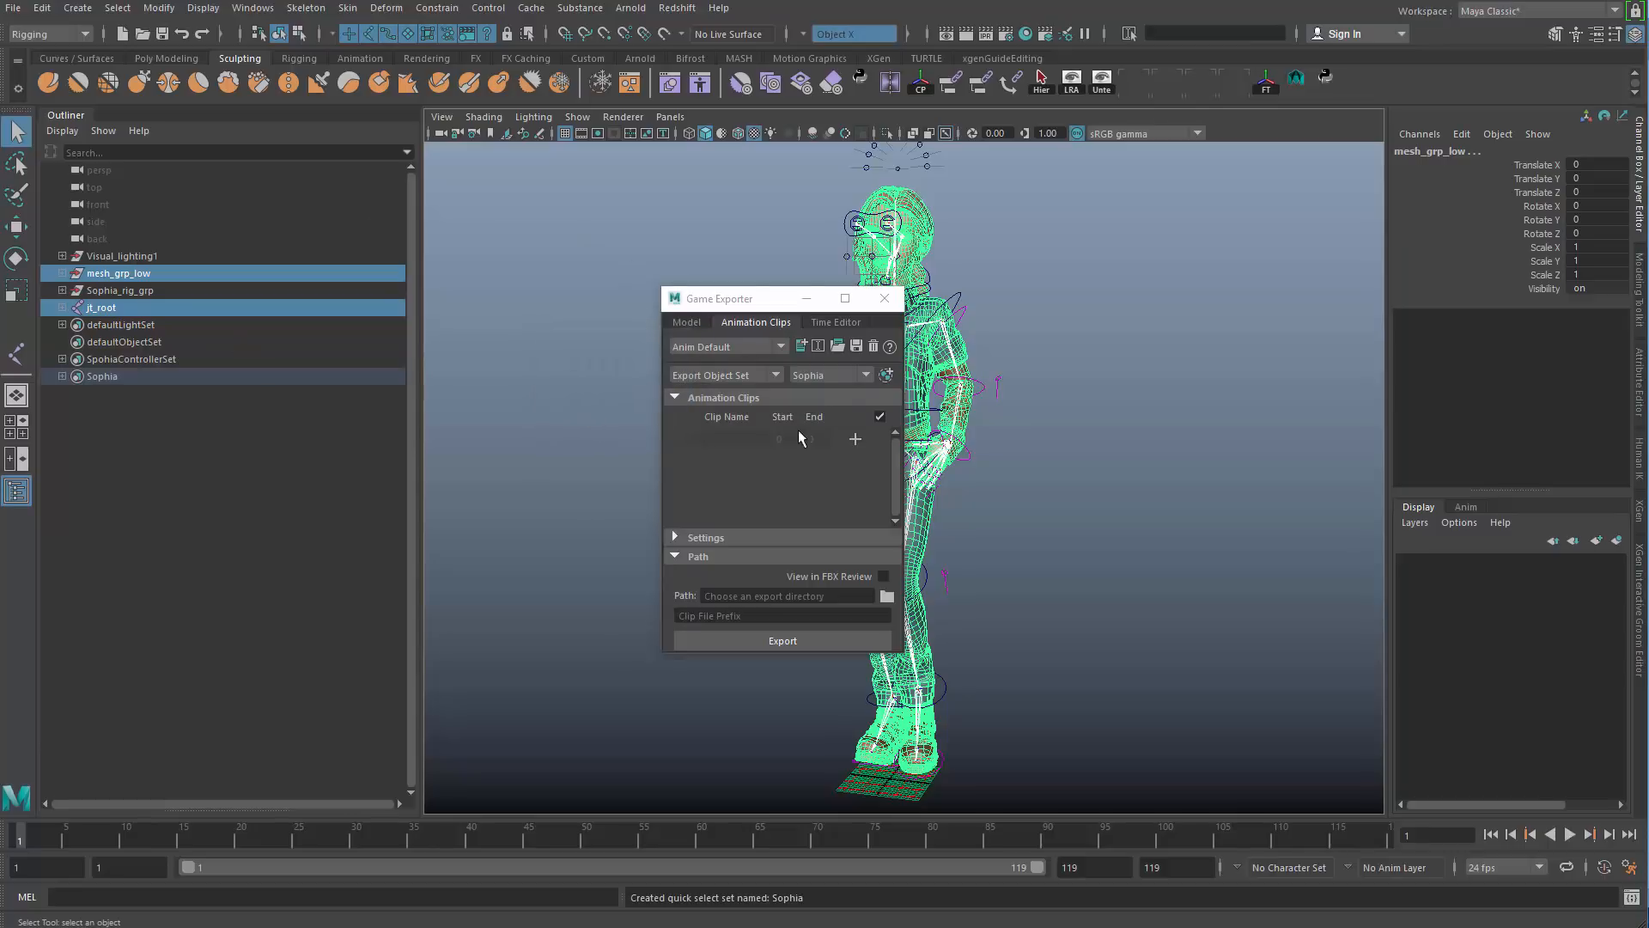
Step: Examine the members of the Sophia set in the Outliner, then clear the selection
{"action": "left_click", "coordinate": [101, 377]}
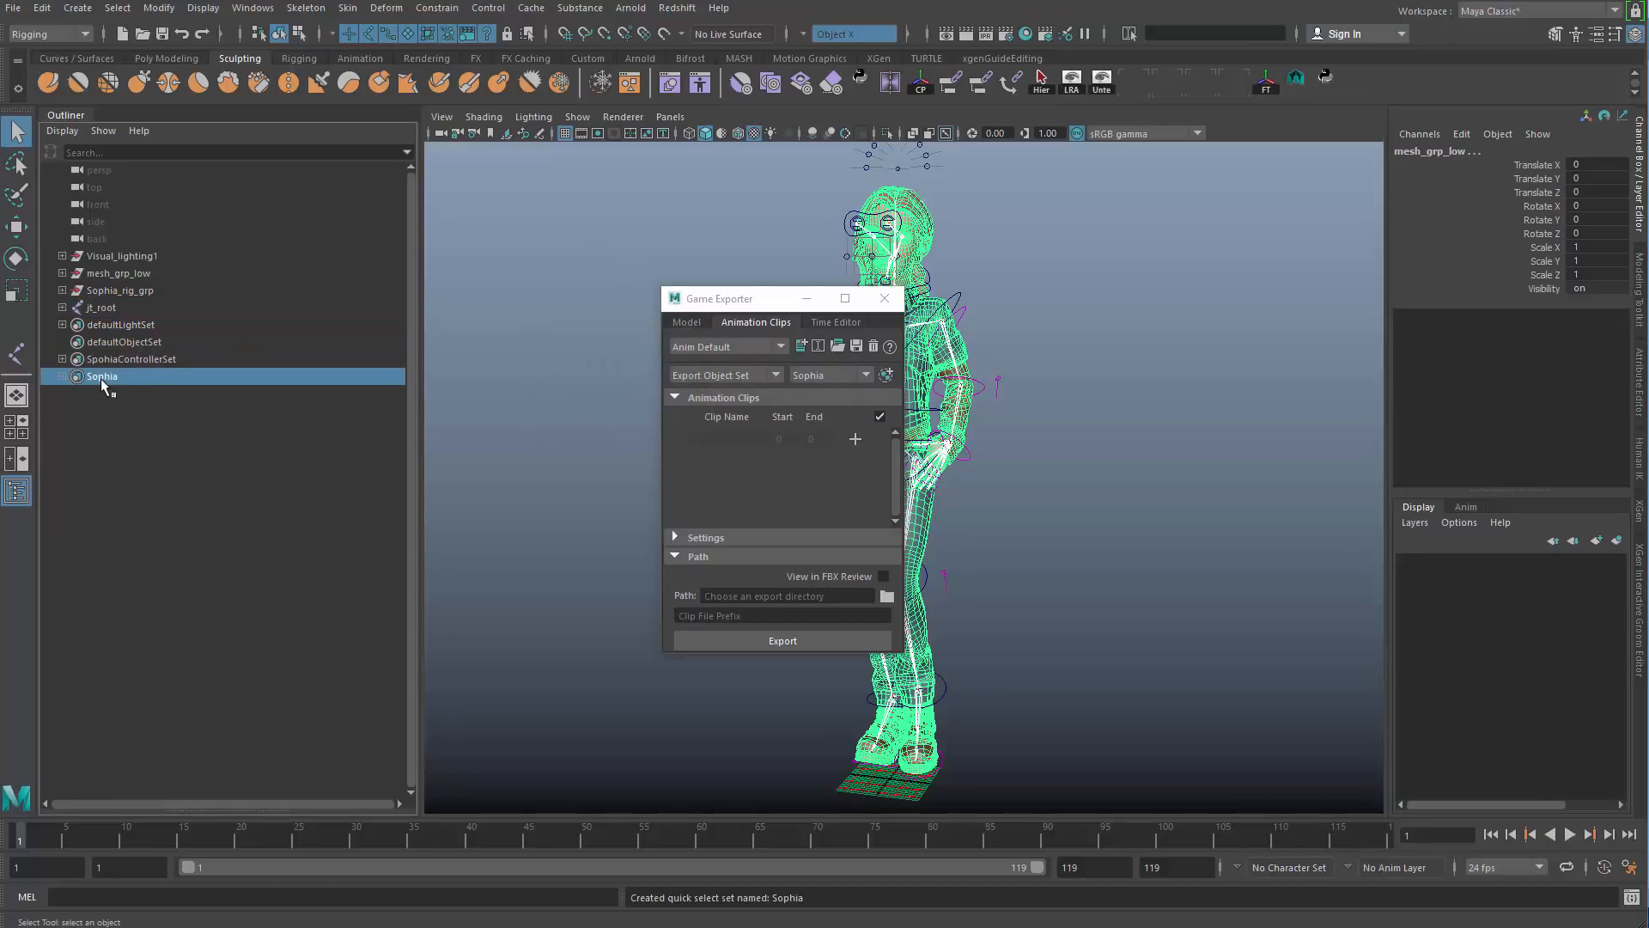
{"action": "left_click", "coordinate": [62, 377]}
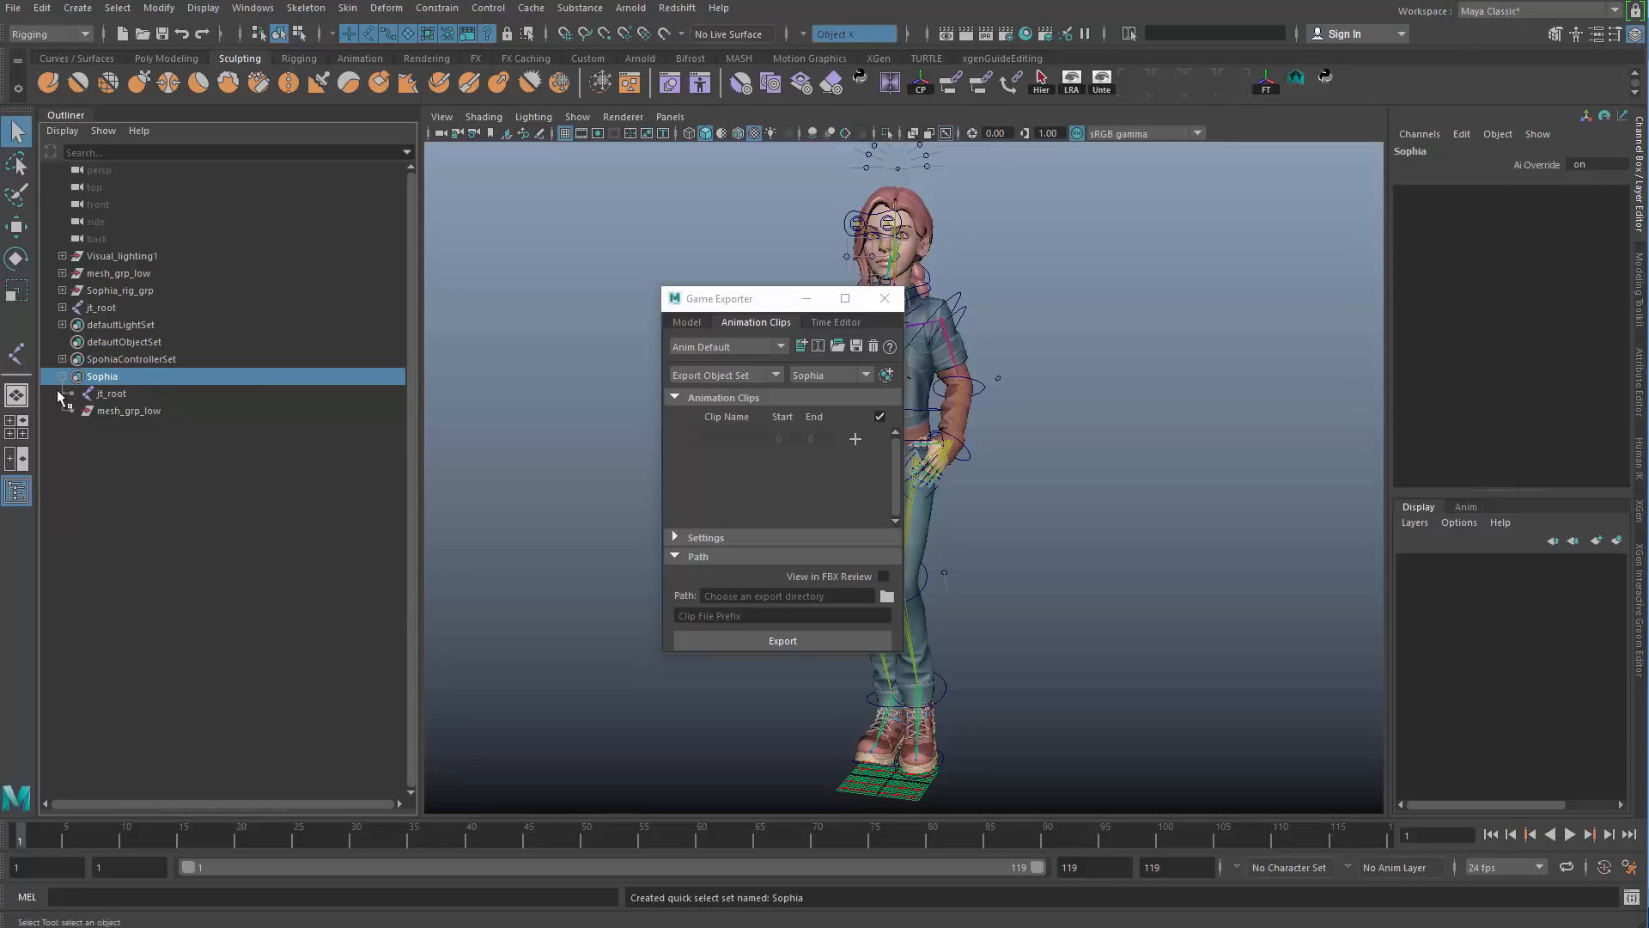
{"action": "left_click", "coordinate": [62, 377]}
{"action": "left_click", "coordinate": [62, 377]}
{"action": "left_click_drag", "start_coordinate": [110, 393], "coordinate": [122, 412]}
{"action": "left_click", "coordinate": [115, 377]}
{"action": "left_click", "coordinate": [280, 552]}
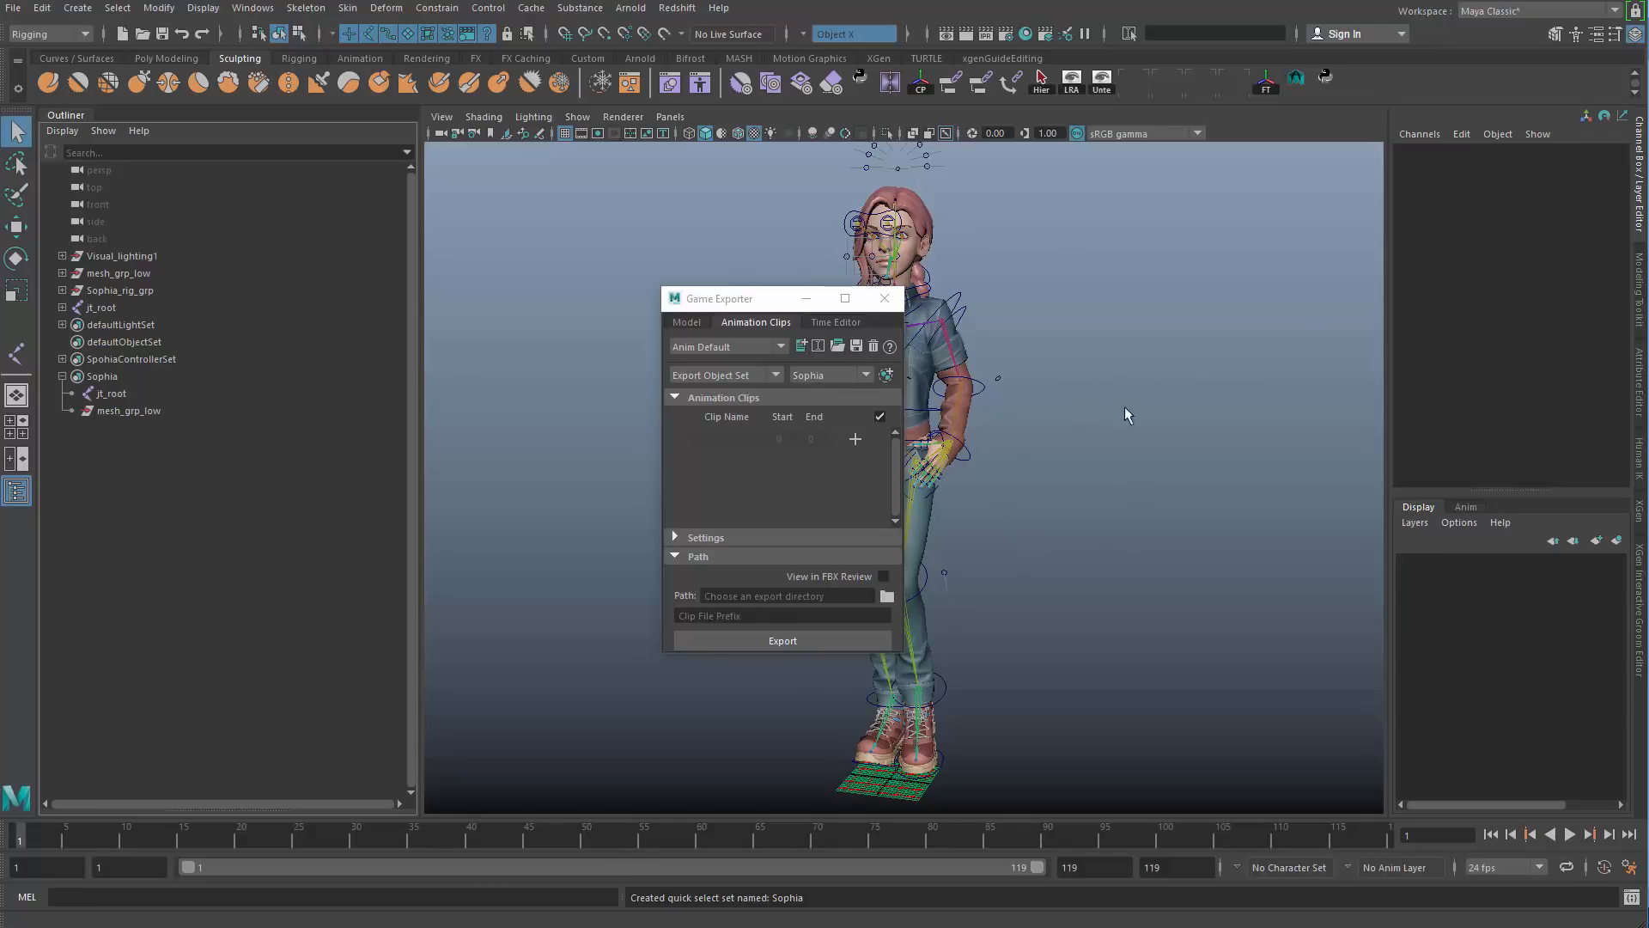
Step: Scrub the timeline to frame 5 and play the animation with the left FK wrist control selected
{"action": "left_click_drag", "start_coordinate": [758, 306], "coordinate": [730, 292]}
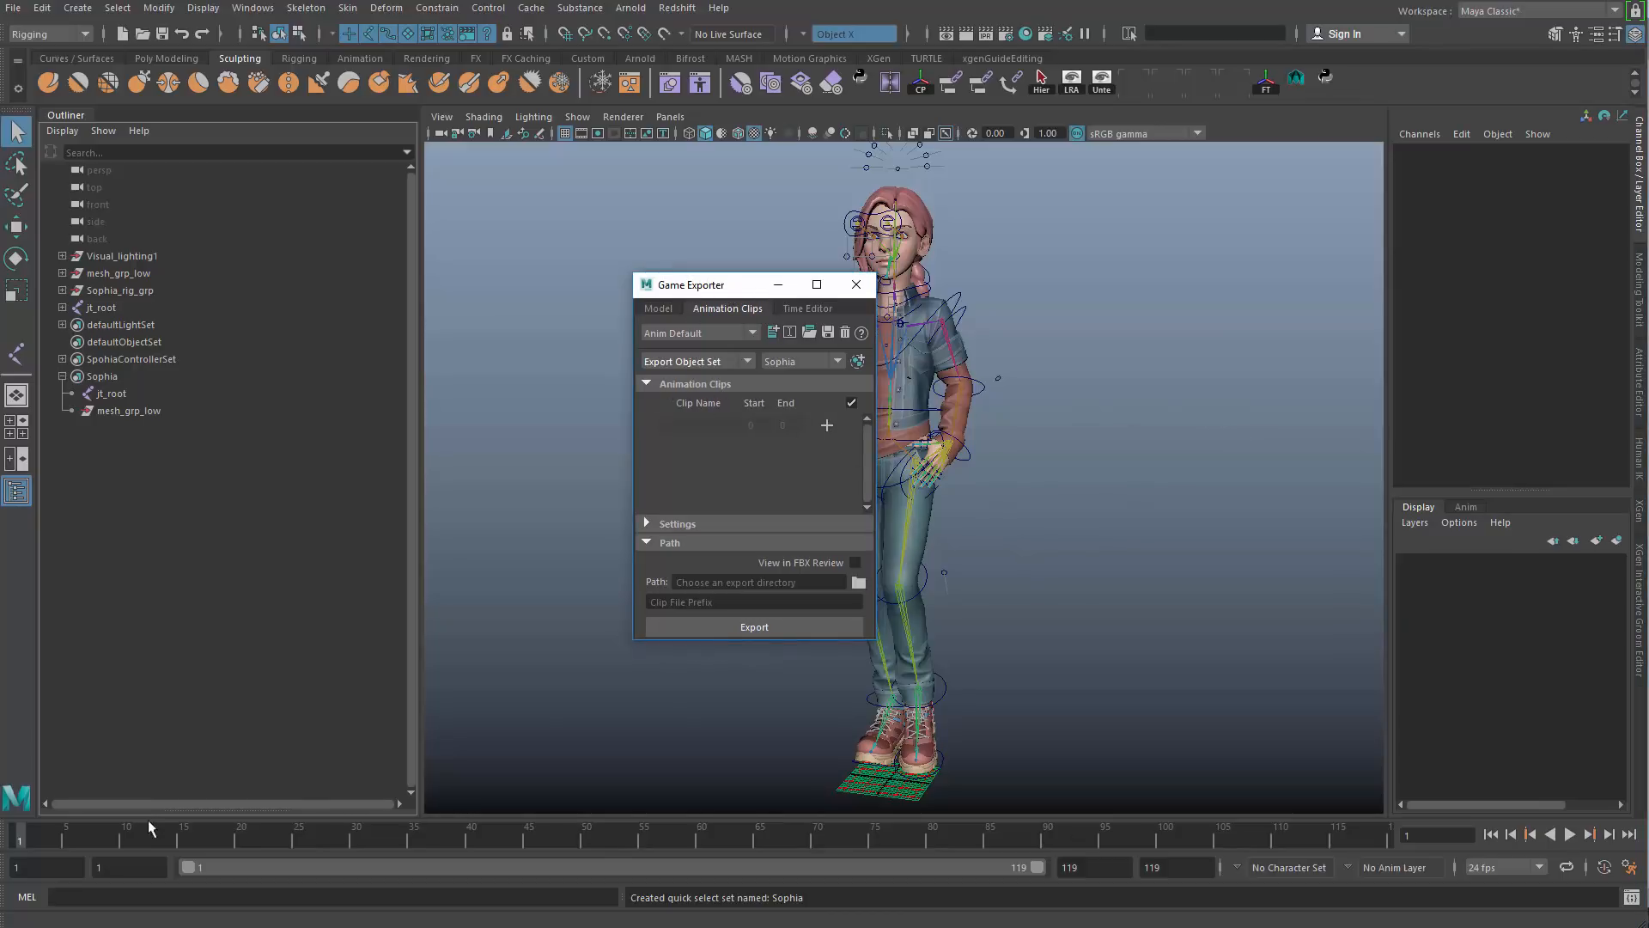
{"action": "left_click_drag", "start_coordinate": [34, 839], "coordinate": [69, 839]}
{"action": "left_click", "coordinate": [986, 459]}
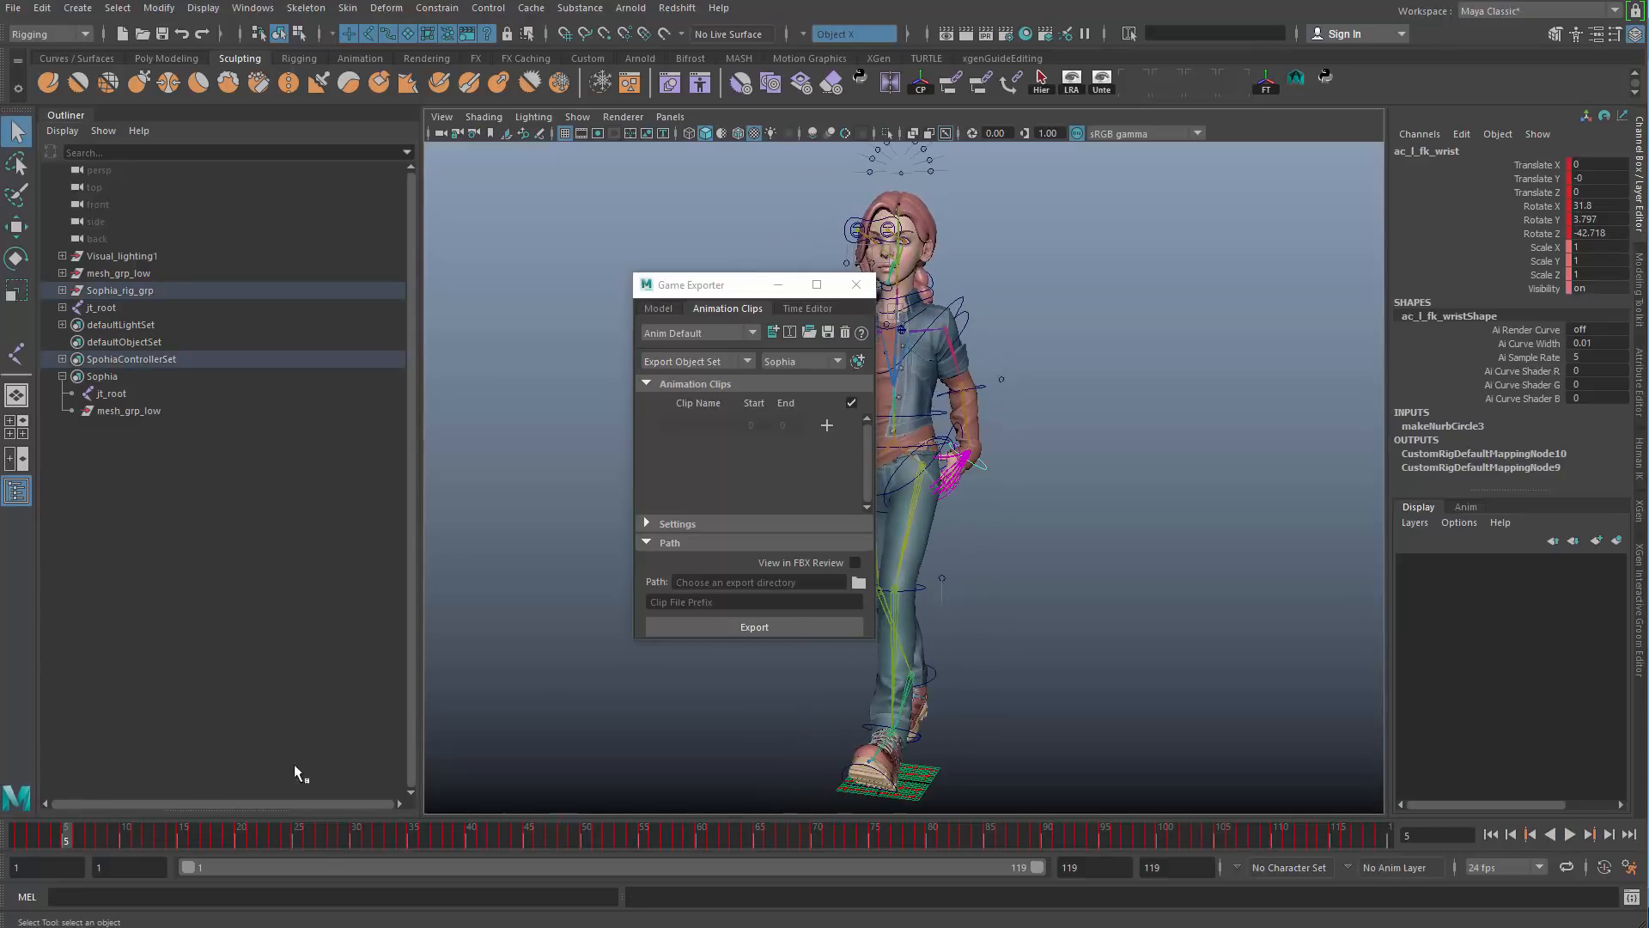
{"action": "key", "text": "alt+v"}
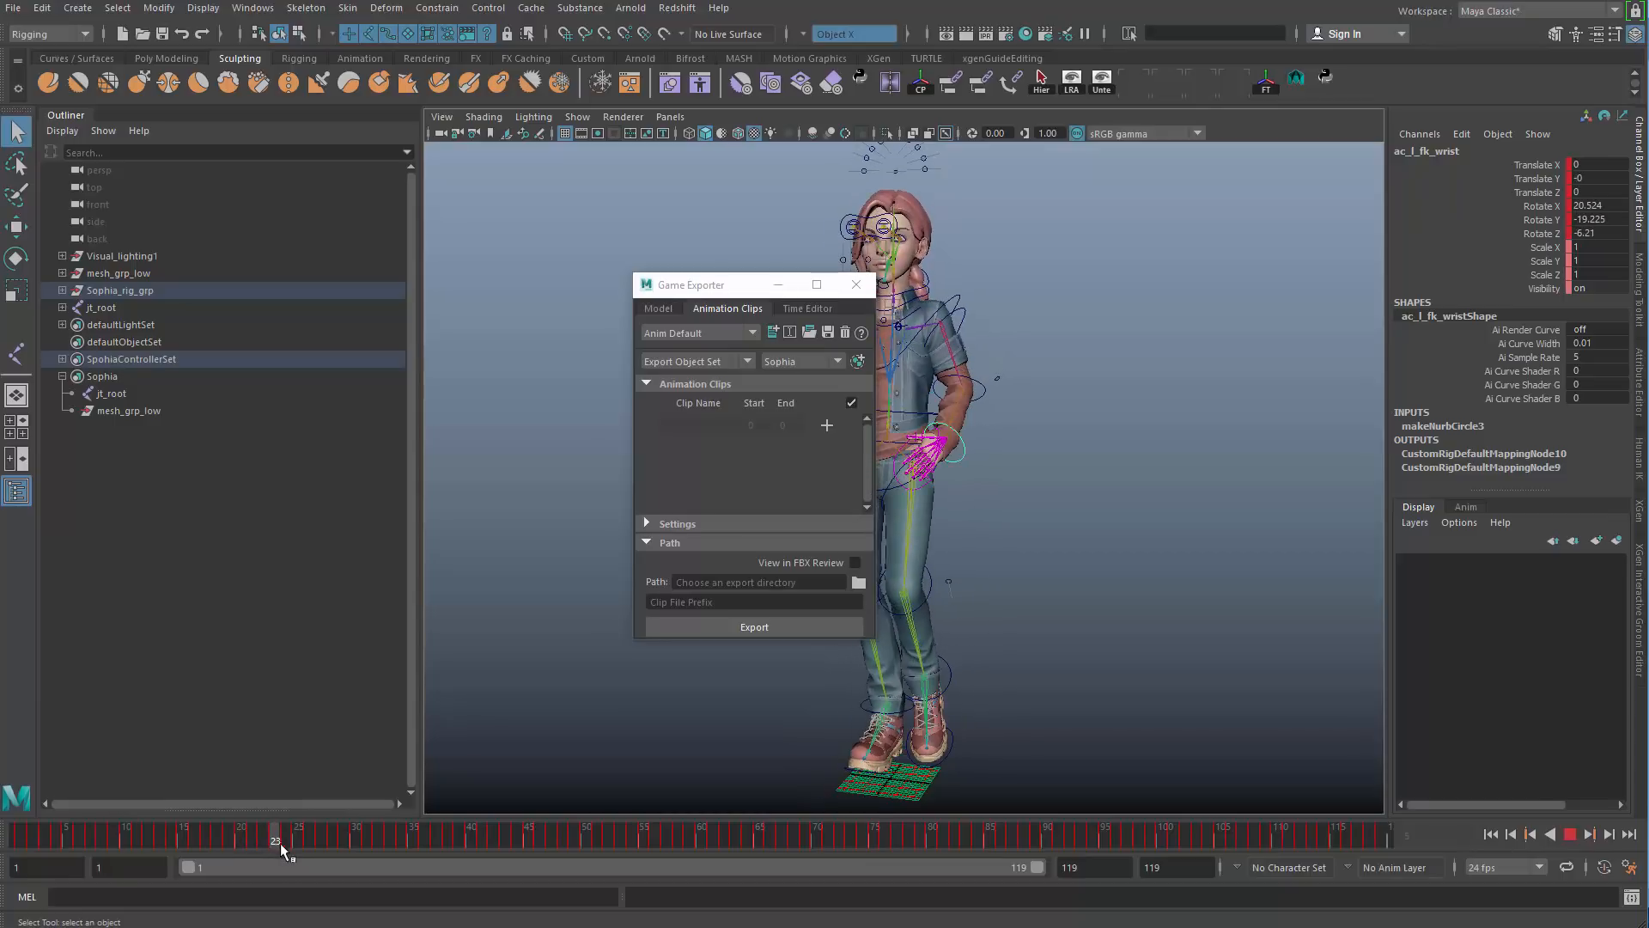
Step: Stop the playback and add an animation clip covering frames 1 to 23 in the Game Exporter
{"action": "key", "text": "alt+v"}
{"action": "left_click", "coordinate": [827, 425]}
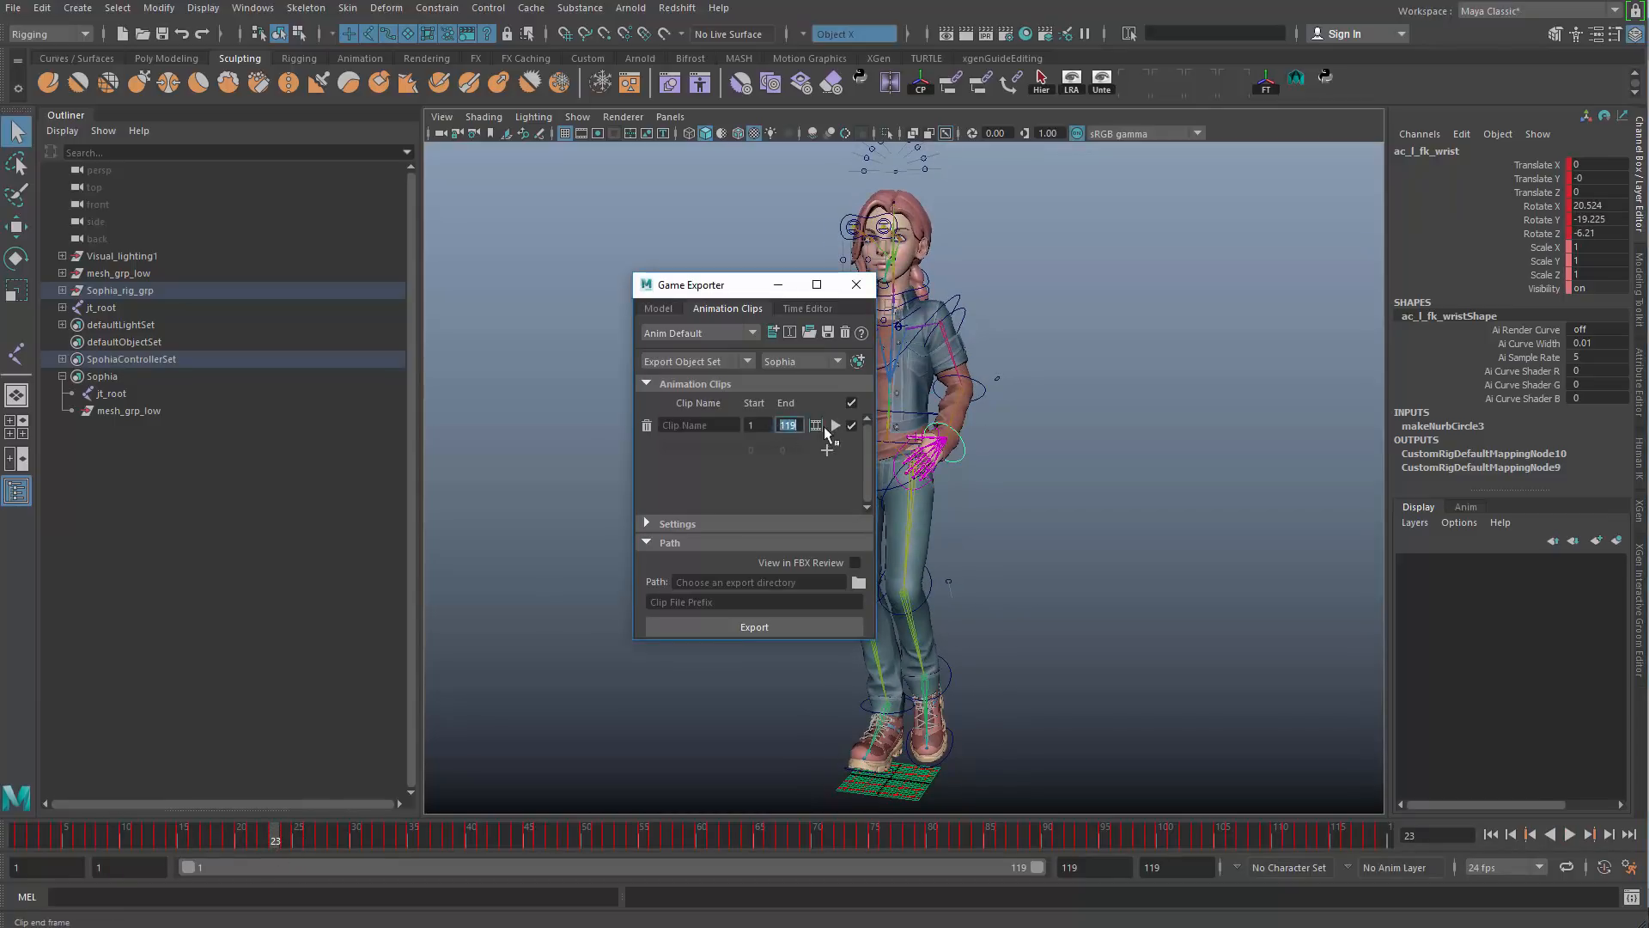
{"action": "type", "text": "23"}
Step: Preview the rest of the animation and add a second clip covering frames 30 to 119
{"action": "key", "text": "alt+v"}
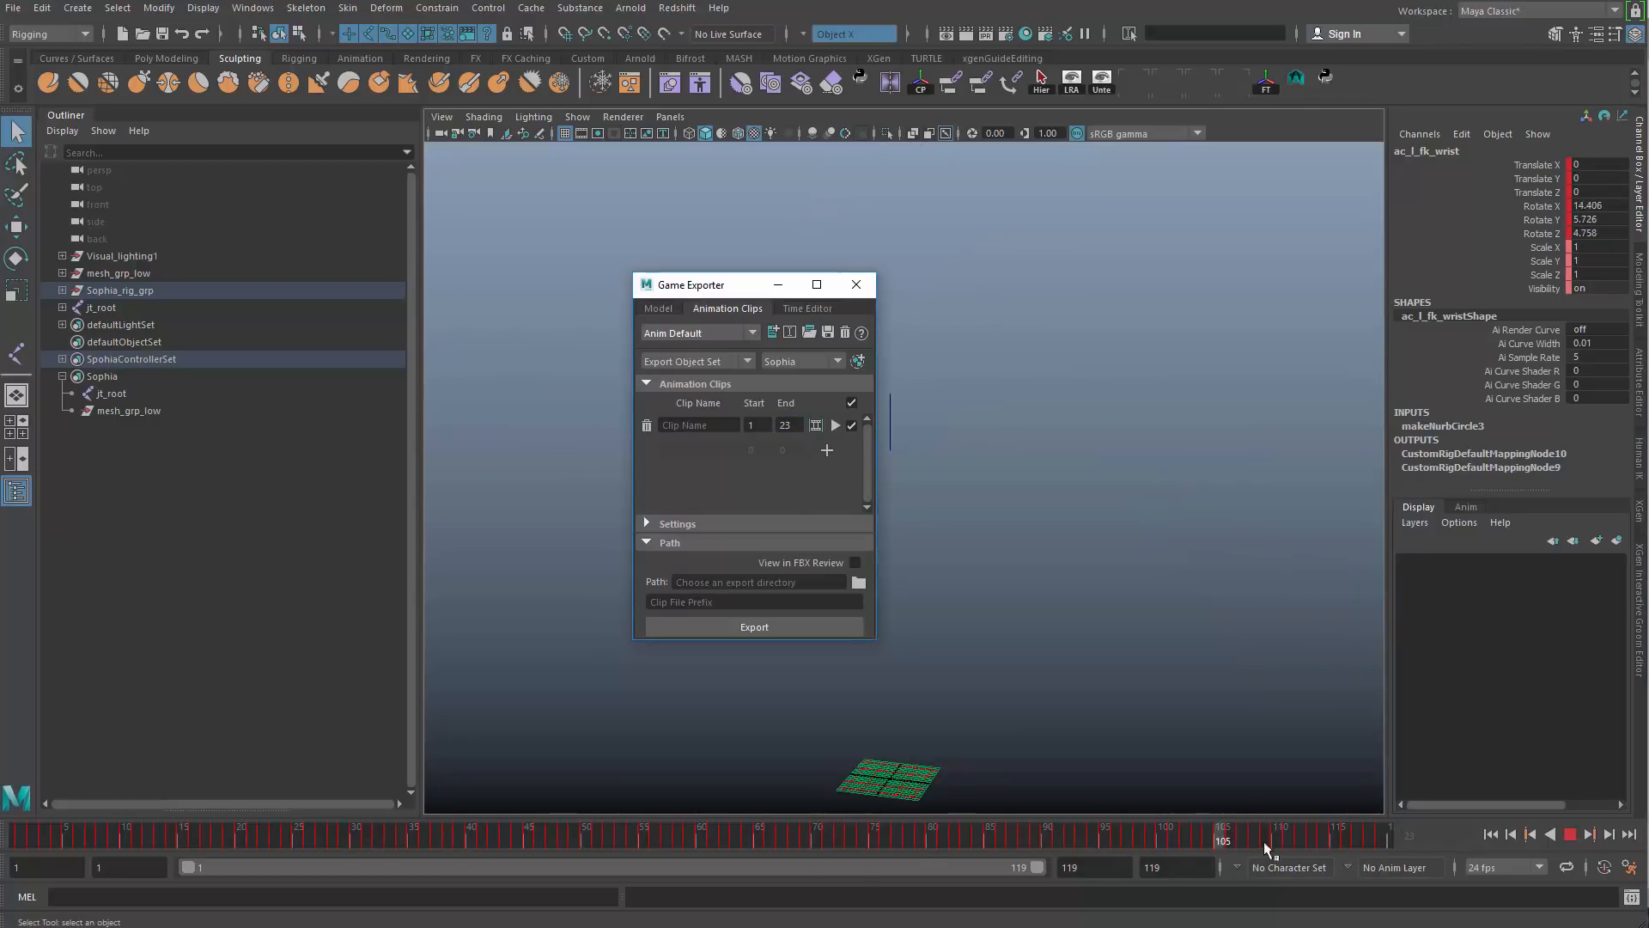
{"action": "key", "text": "alt+v"}
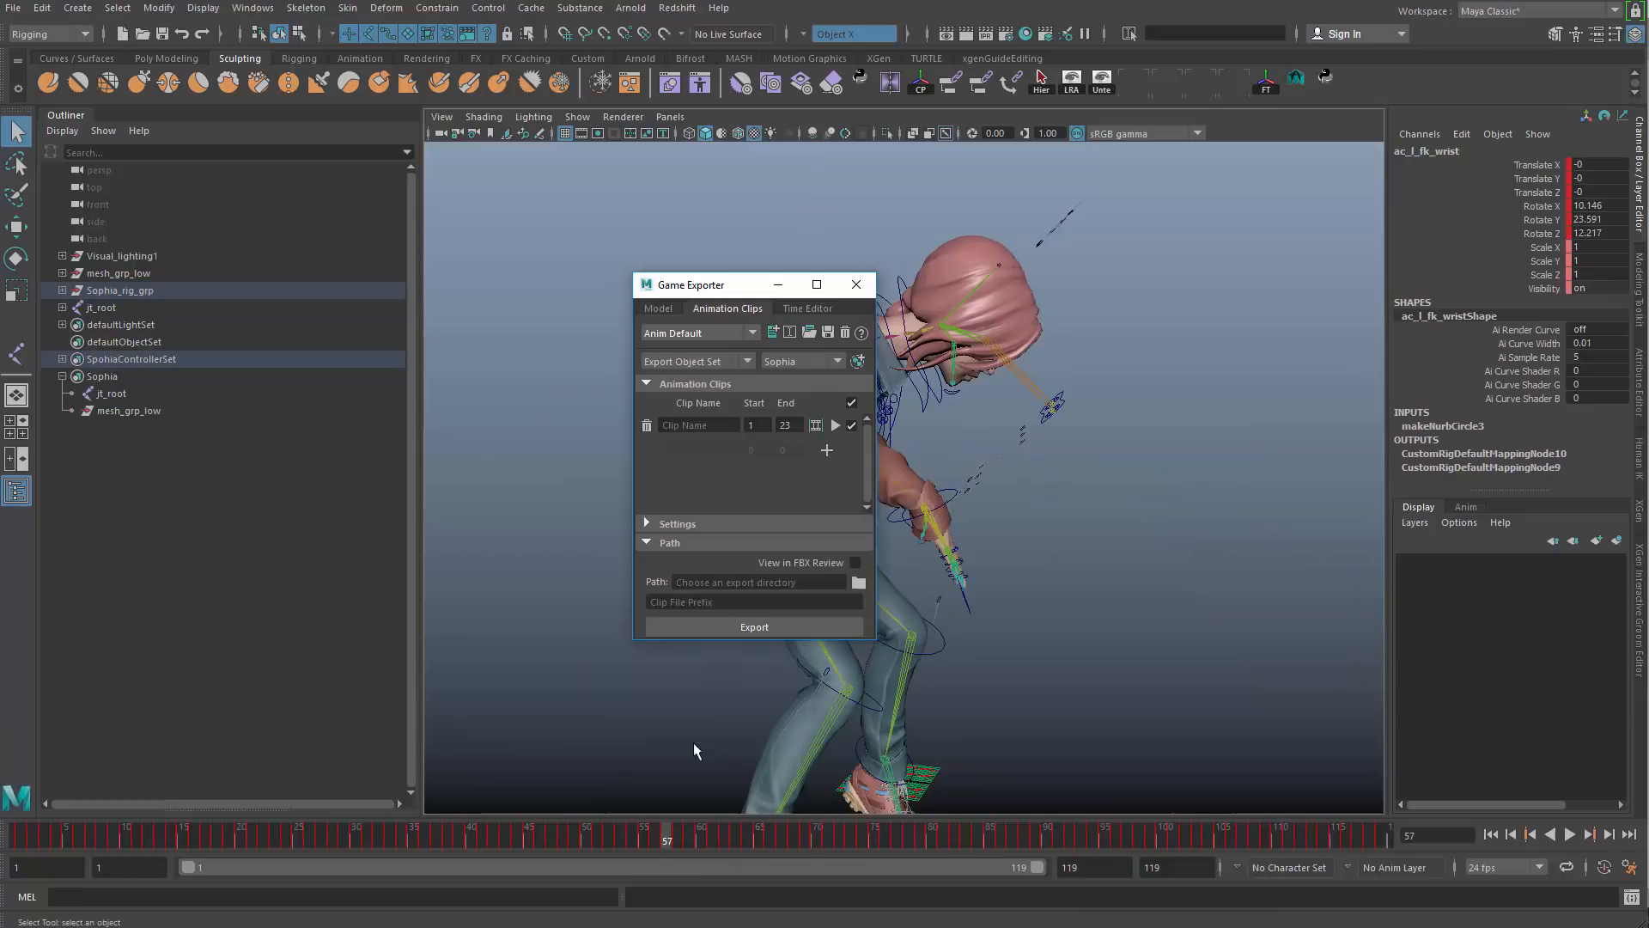
{"action": "left_click", "coordinate": [826, 451]}
{"action": "left_click", "coordinate": [756, 449]}
{"action": "type", "text": "30"}
{"action": "left_click", "coordinate": [646, 404]}
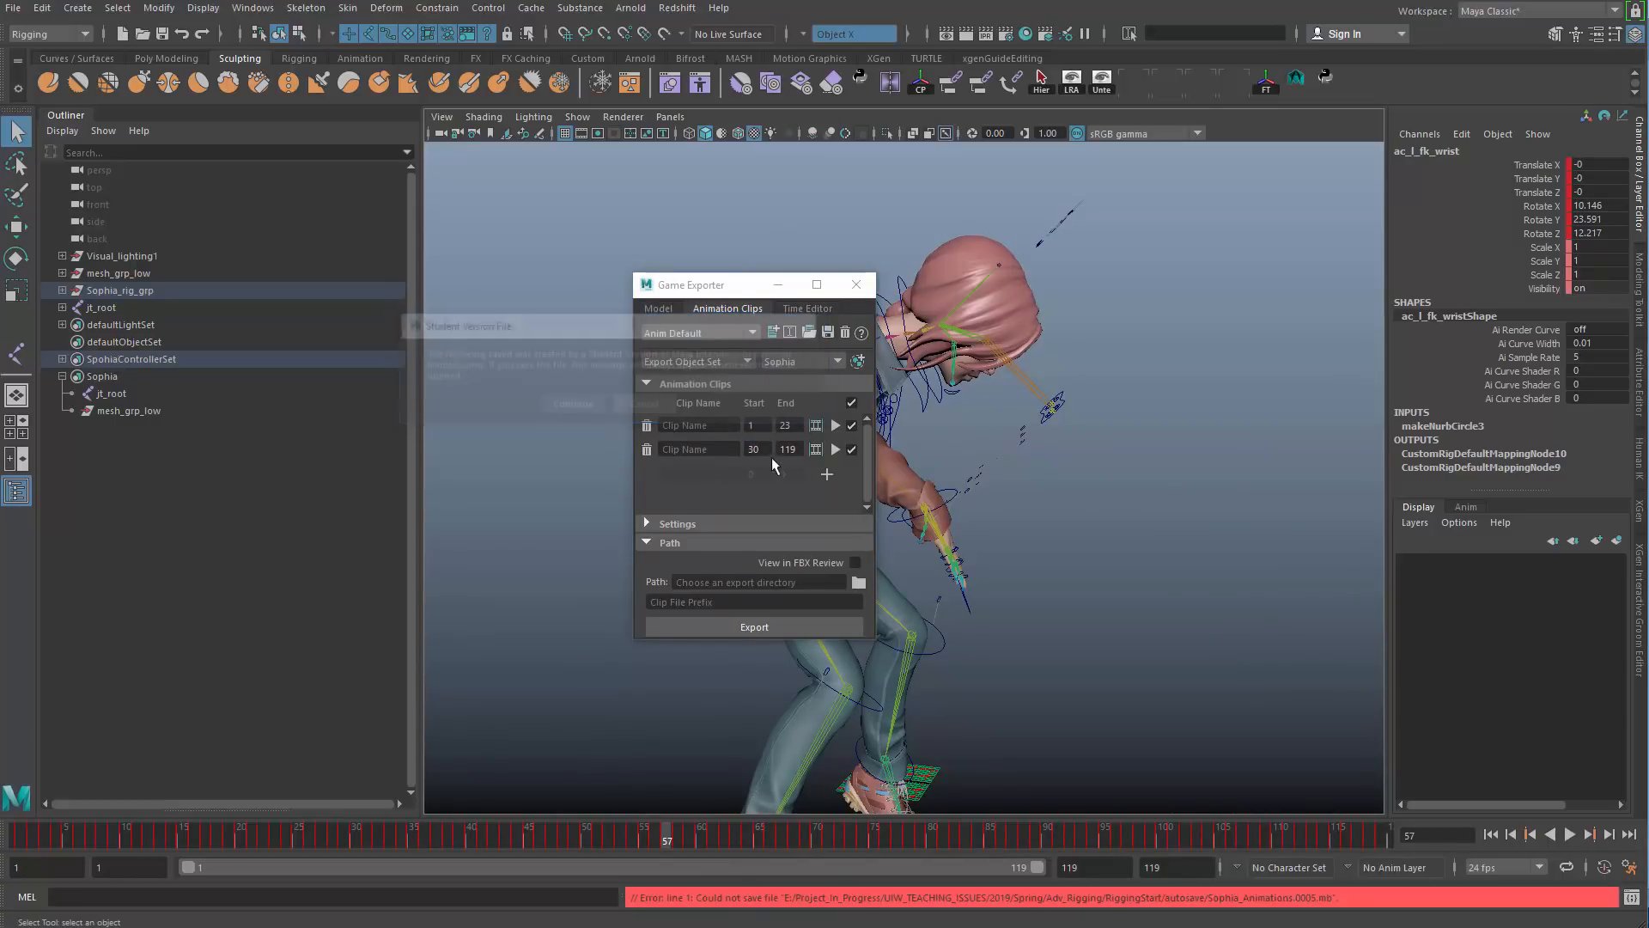
Step: Name the first animation clip Walking and the second one Kicking
{"action": "left_click", "coordinate": [699, 425]}
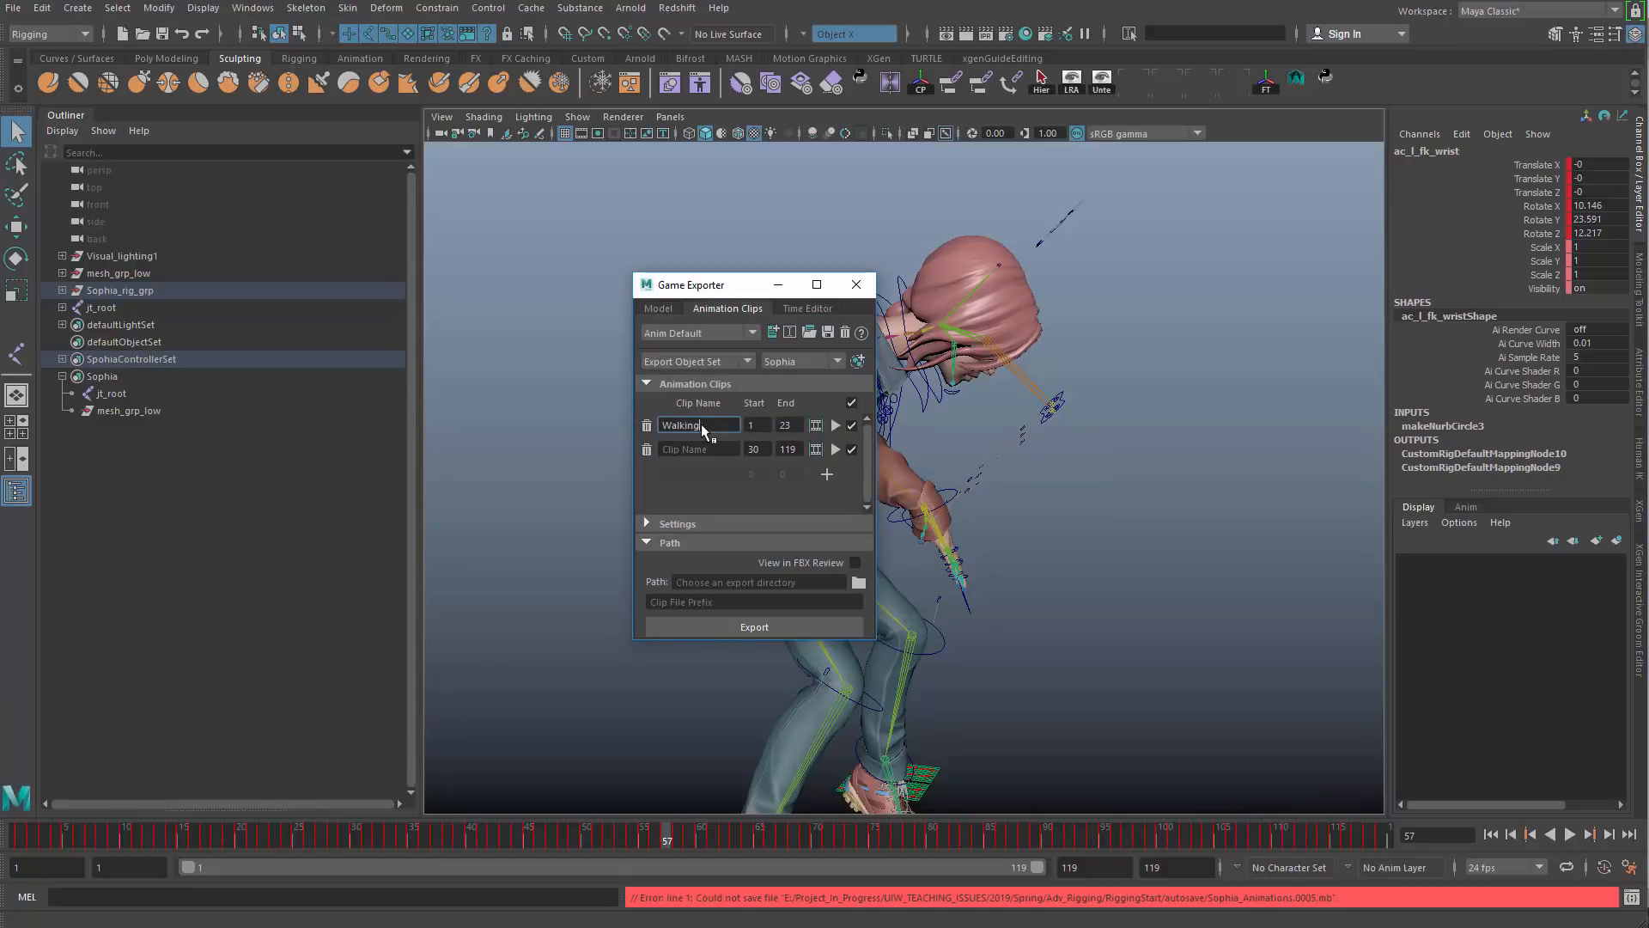
{"action": "type", "text": "Walking"}
{"action": "key", "text": "Tab"}
{"action": "left_click", "coordinate": [703, 452]}
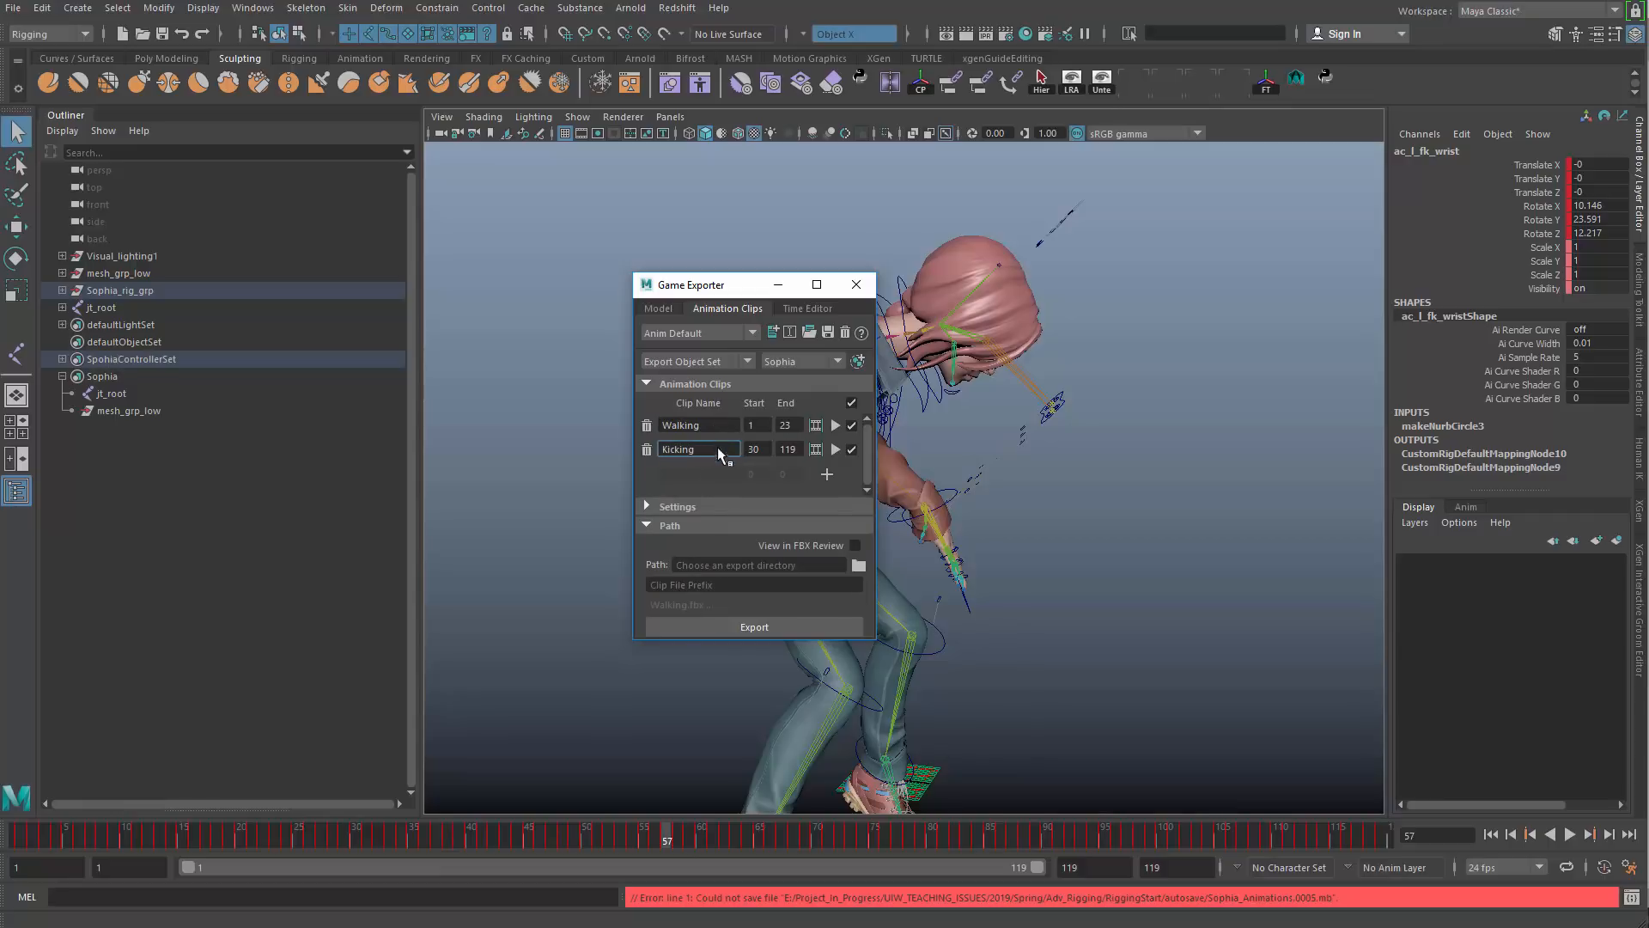
Step: Play back the Walking clip and the Kicking clip from the Game Exporter, and stop the playback
{"action": "left_click", "coordinate": [837, 426]}
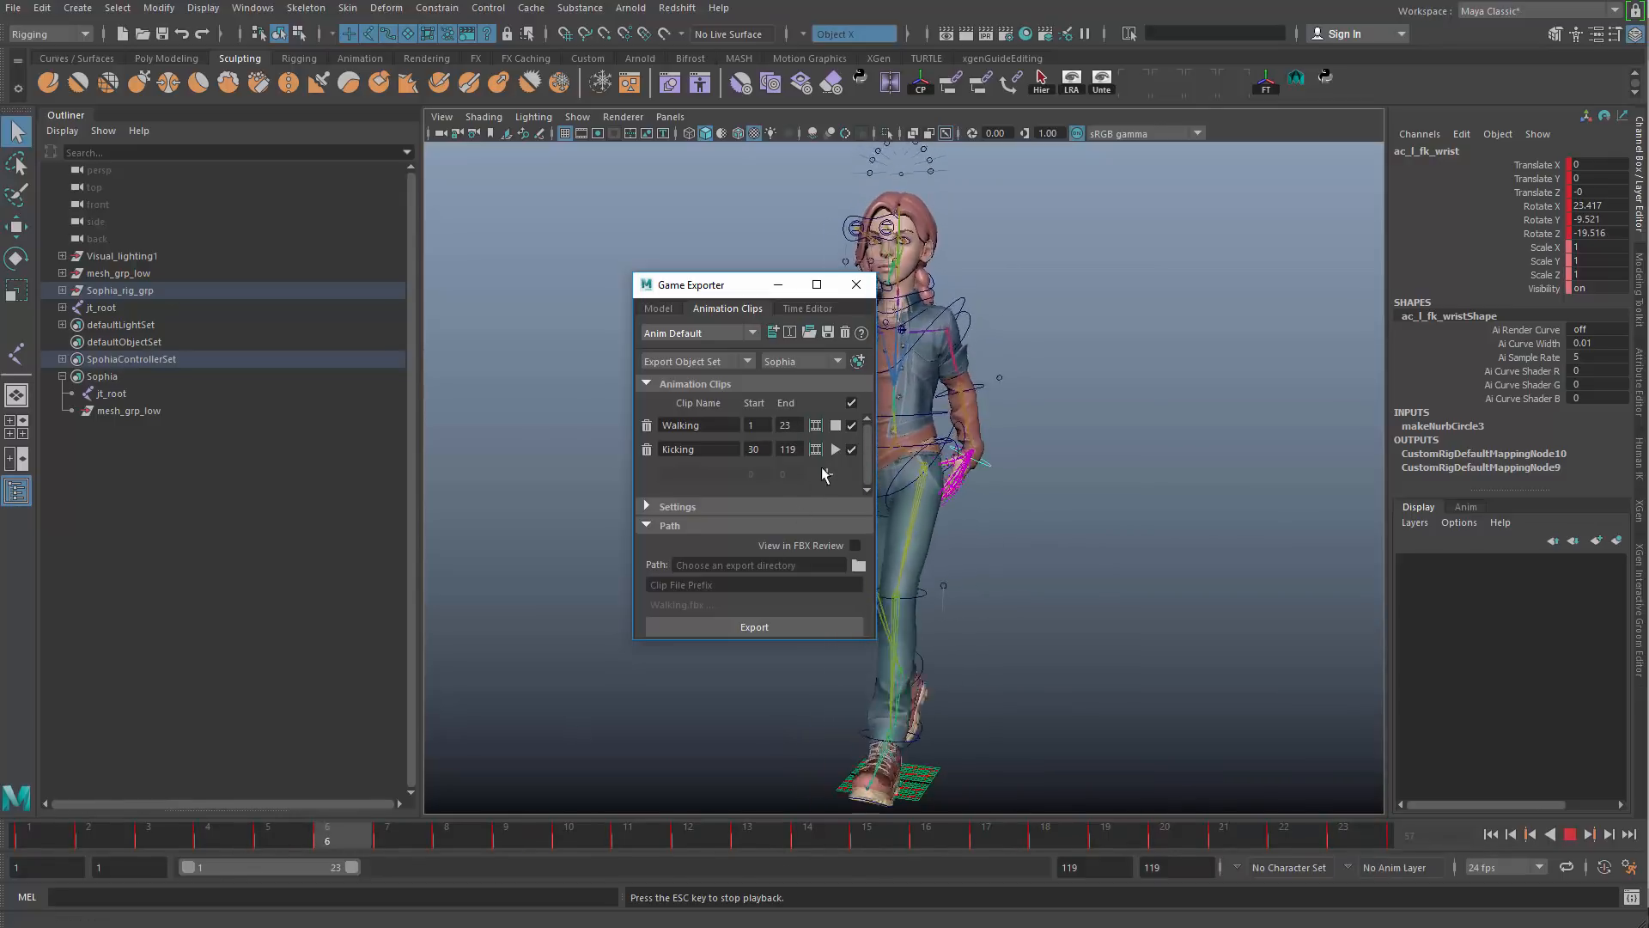
{"action": "left_click", "coordinate": [836, 450]}
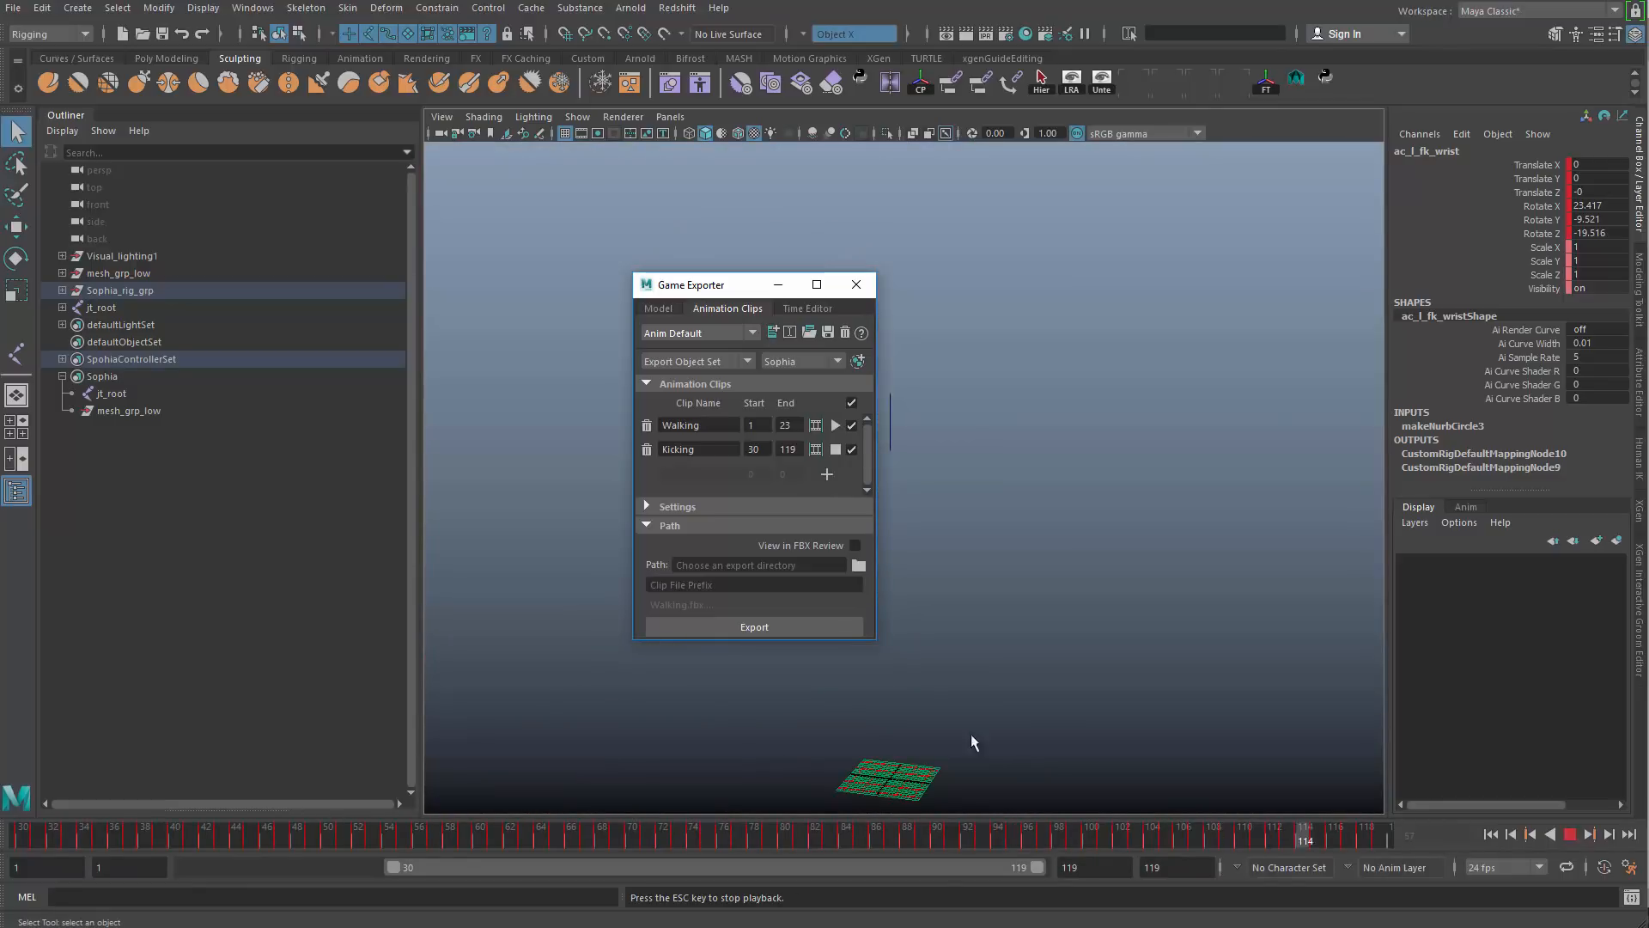
{"action": "left_click", "coordinate": [837, 451]}
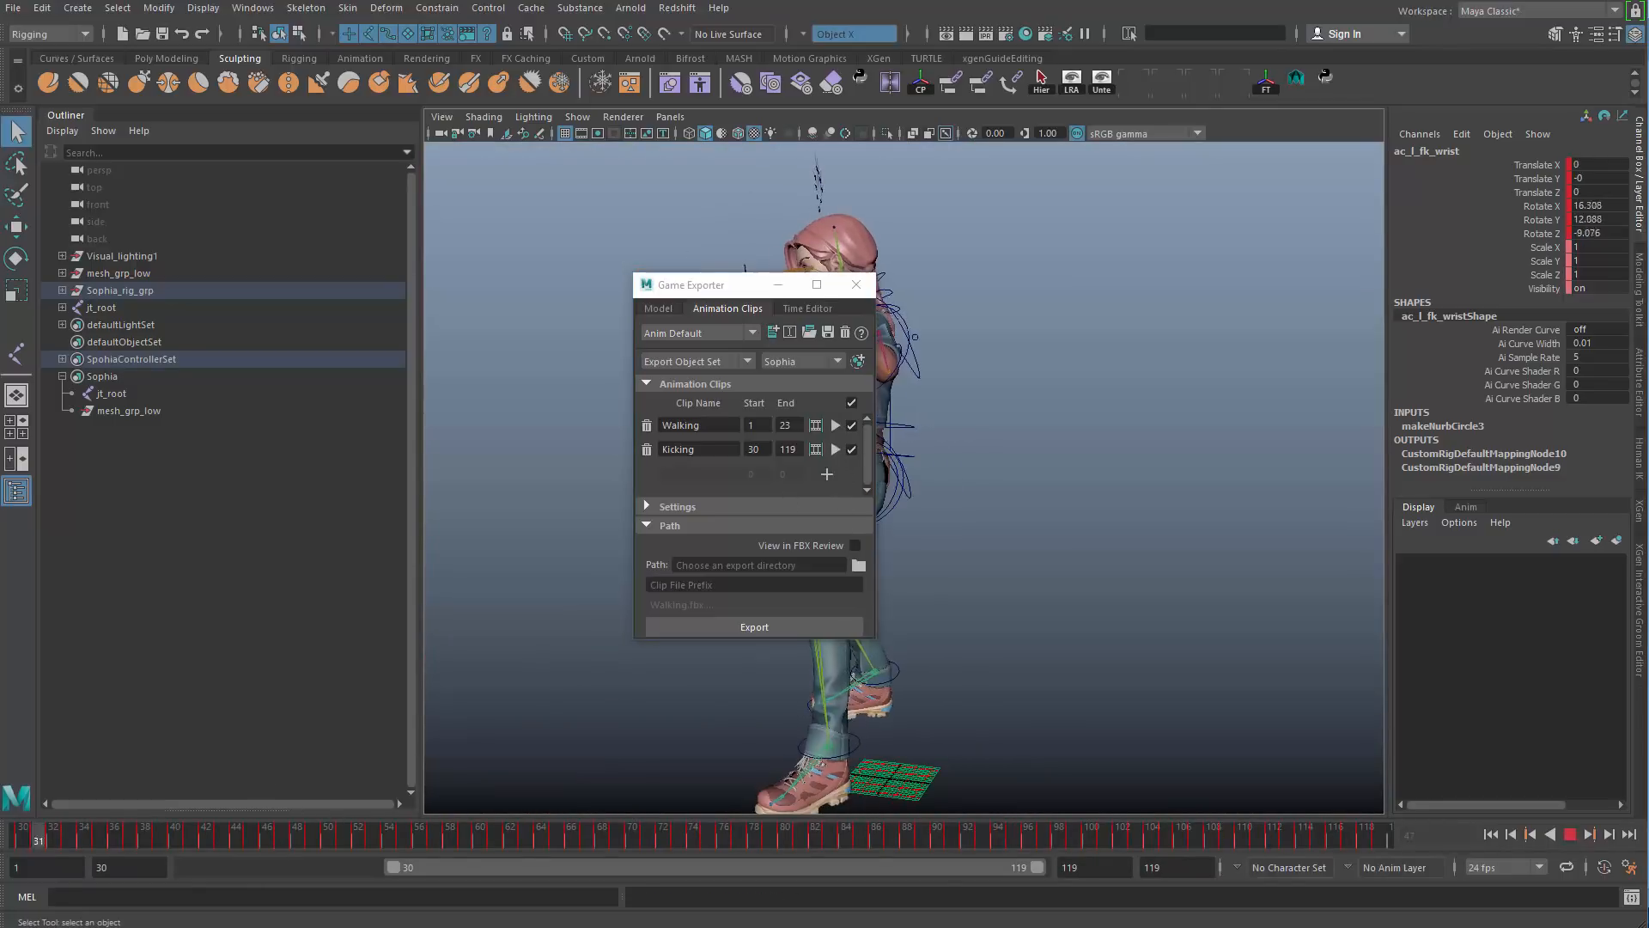
Step: Expand the export Settings and reposition the Game Exporter window so all its options are in view
{"action": "left_click_drag", "start_coordinate": [687, 284], "coordinate": [742, 239]}
{"action": "left_click", "coordinate": [726, 448]}
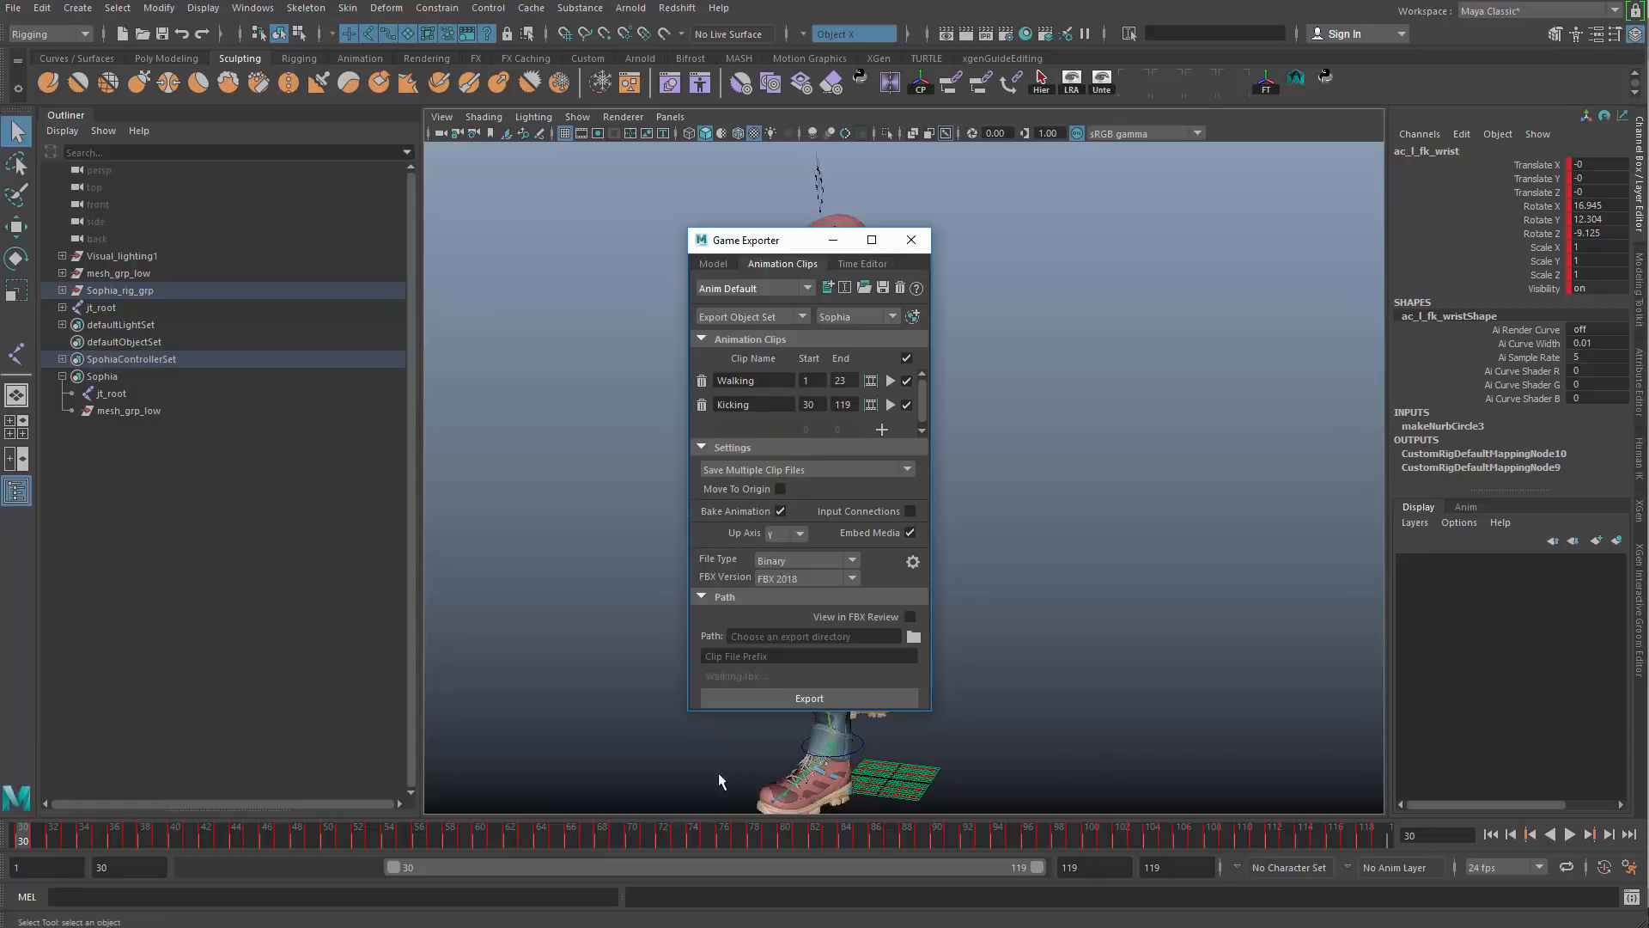
{"action": "left_click_drag", "start_coordinate": [803, 240], "coordinate": [766, 206]}
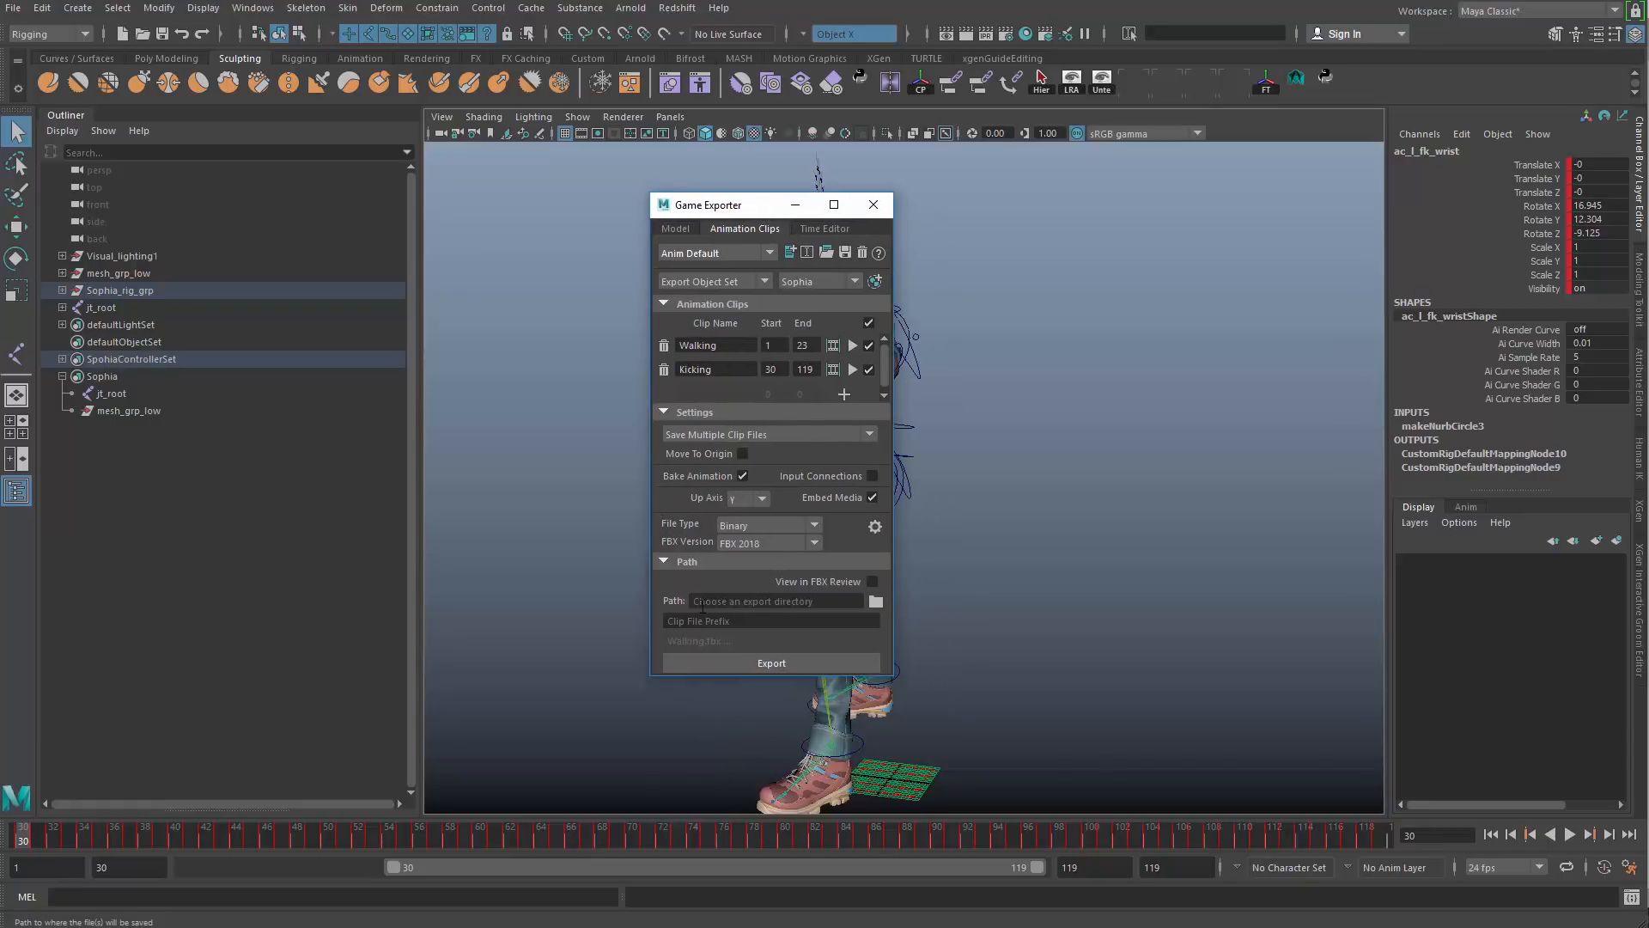
Step: Set the export path to the toUe4 folder inside the project's assets folder
{"action": "left_click", "coordinate": [875, 600]}
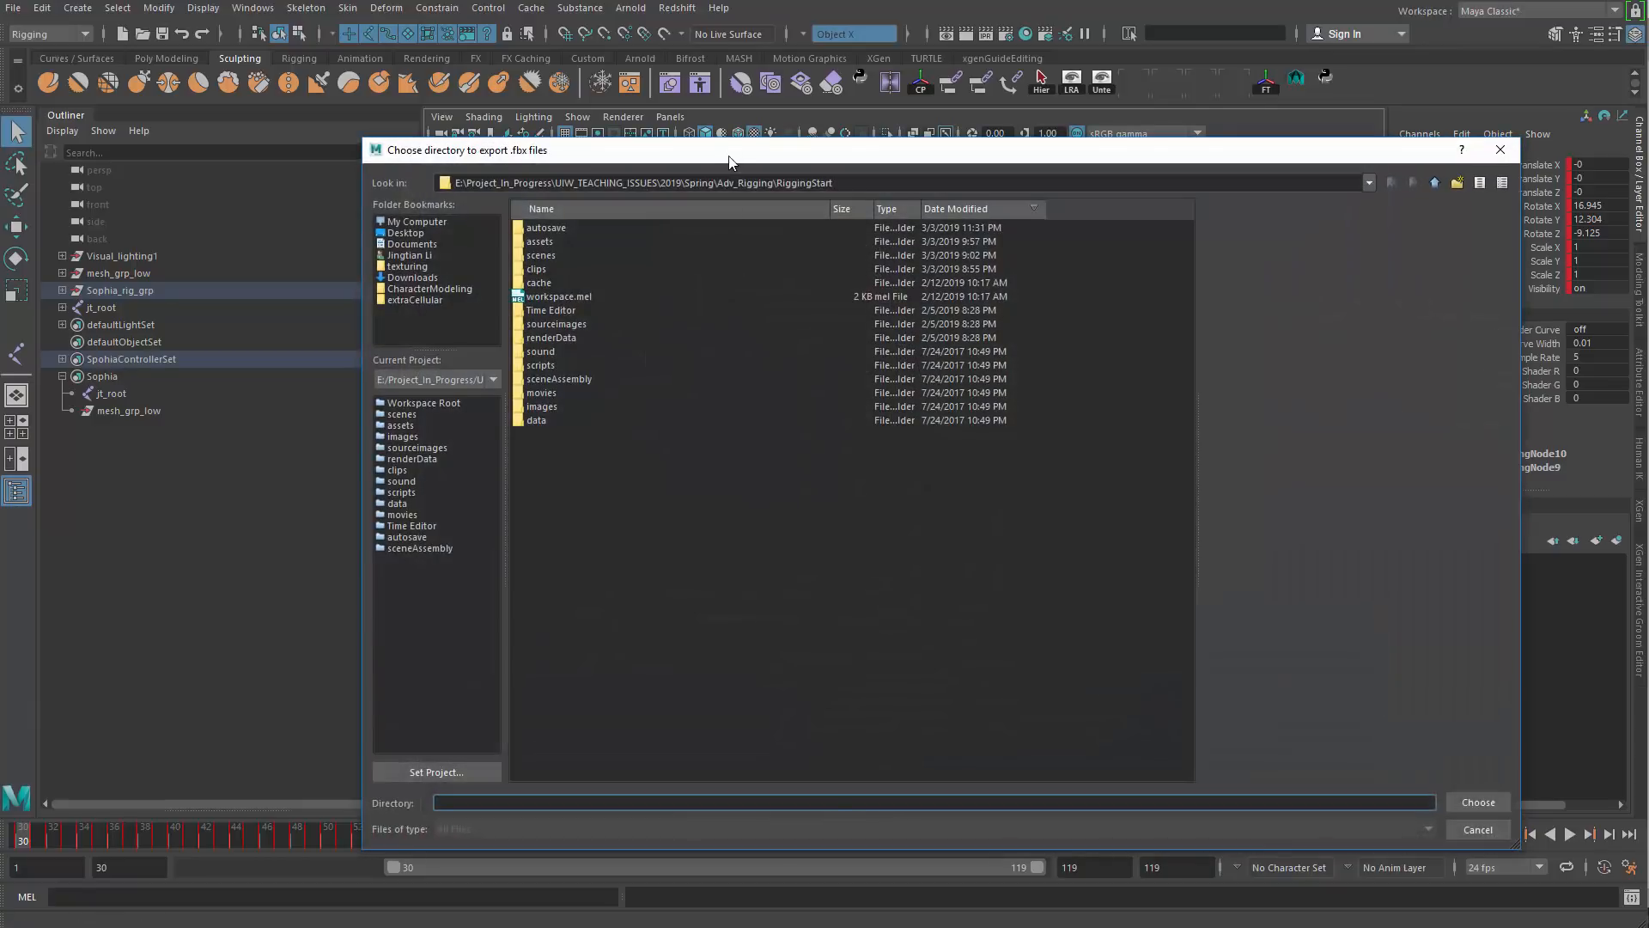
{"action": "left_click_drag", "start_coordinate": [730, 162], "coordinate": [715, 162]}
{"action": "double_click", "coordinate": [541, 242]}
{"action": "left_click", "coordinate": [539, 228]}
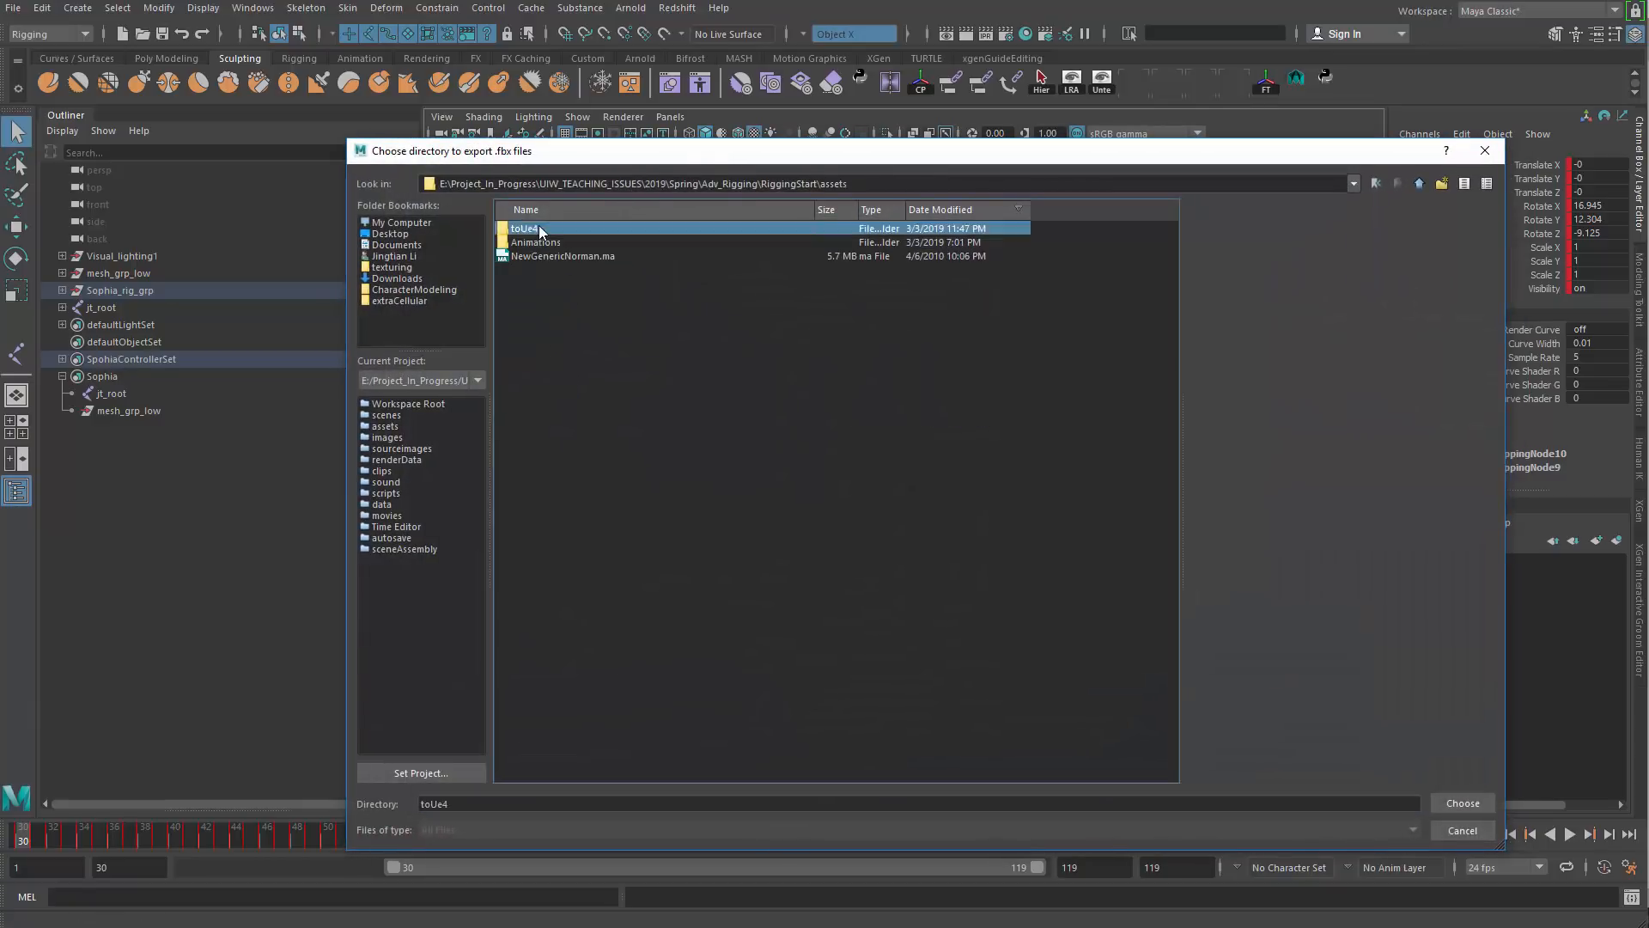
{"action": "double_click", "coordinate": [539, 229]}
{"action": "left_click", "coordinate": [1086, 802]}
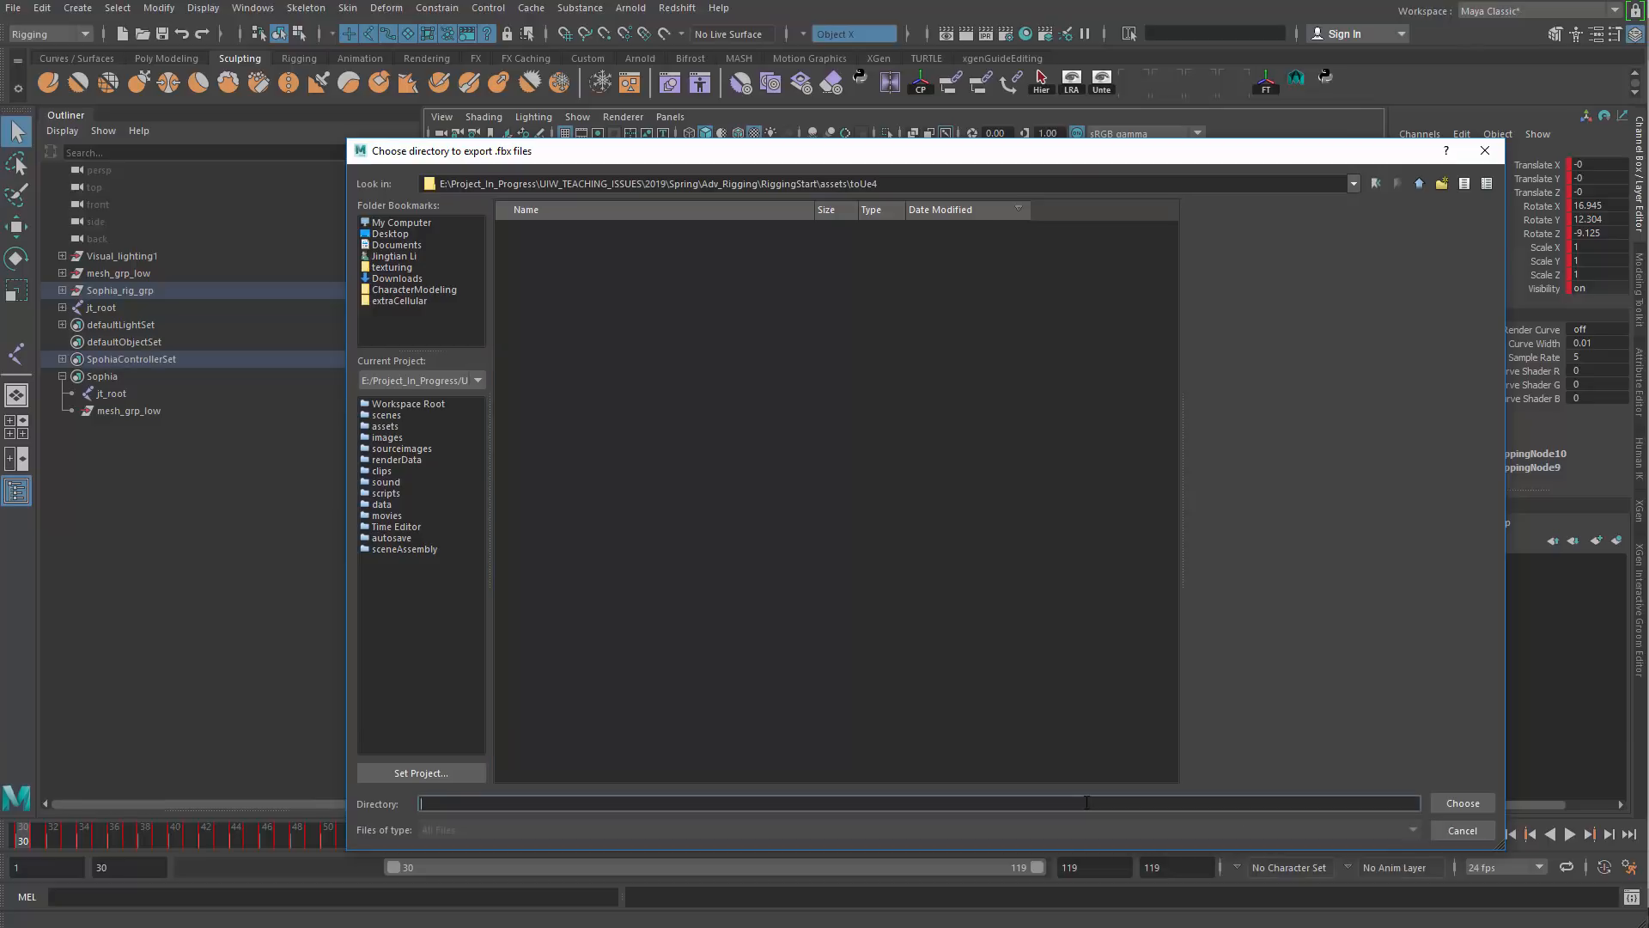
{"action": "left_click", "coordinate": [1463, 803]}
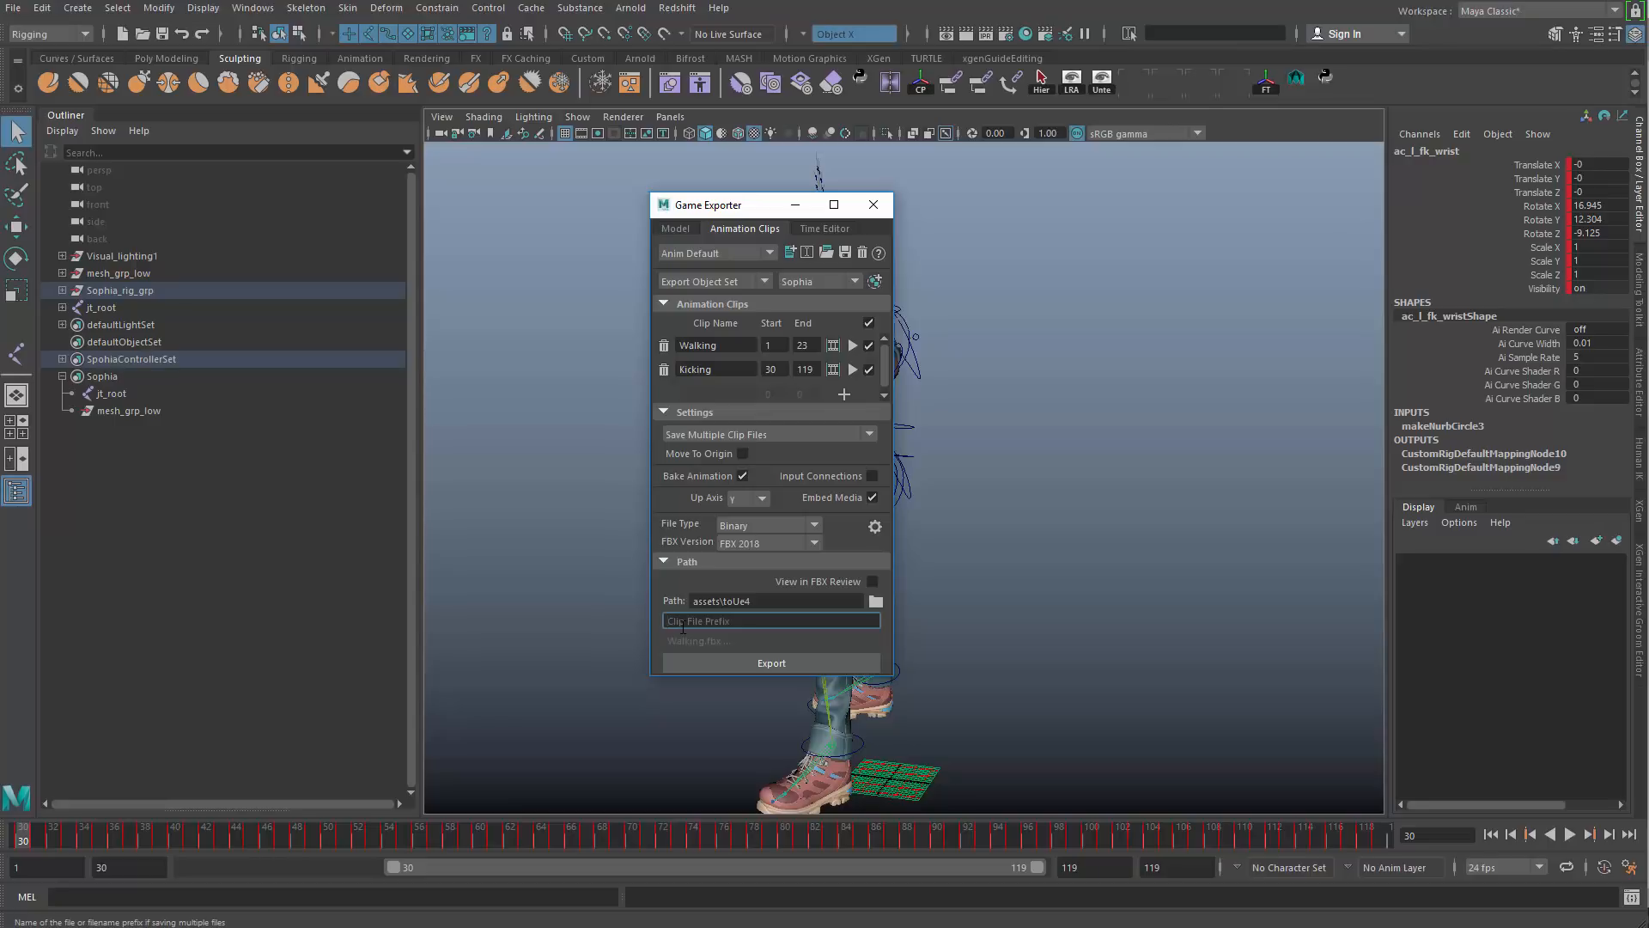
Step: Set the clip file prefix to Sophia_ and keep the Save Multiple Clip Files option
{"action": "type", "text": "Sophia_"}
{"action": "left_click", "coordinate": [771, 435]}
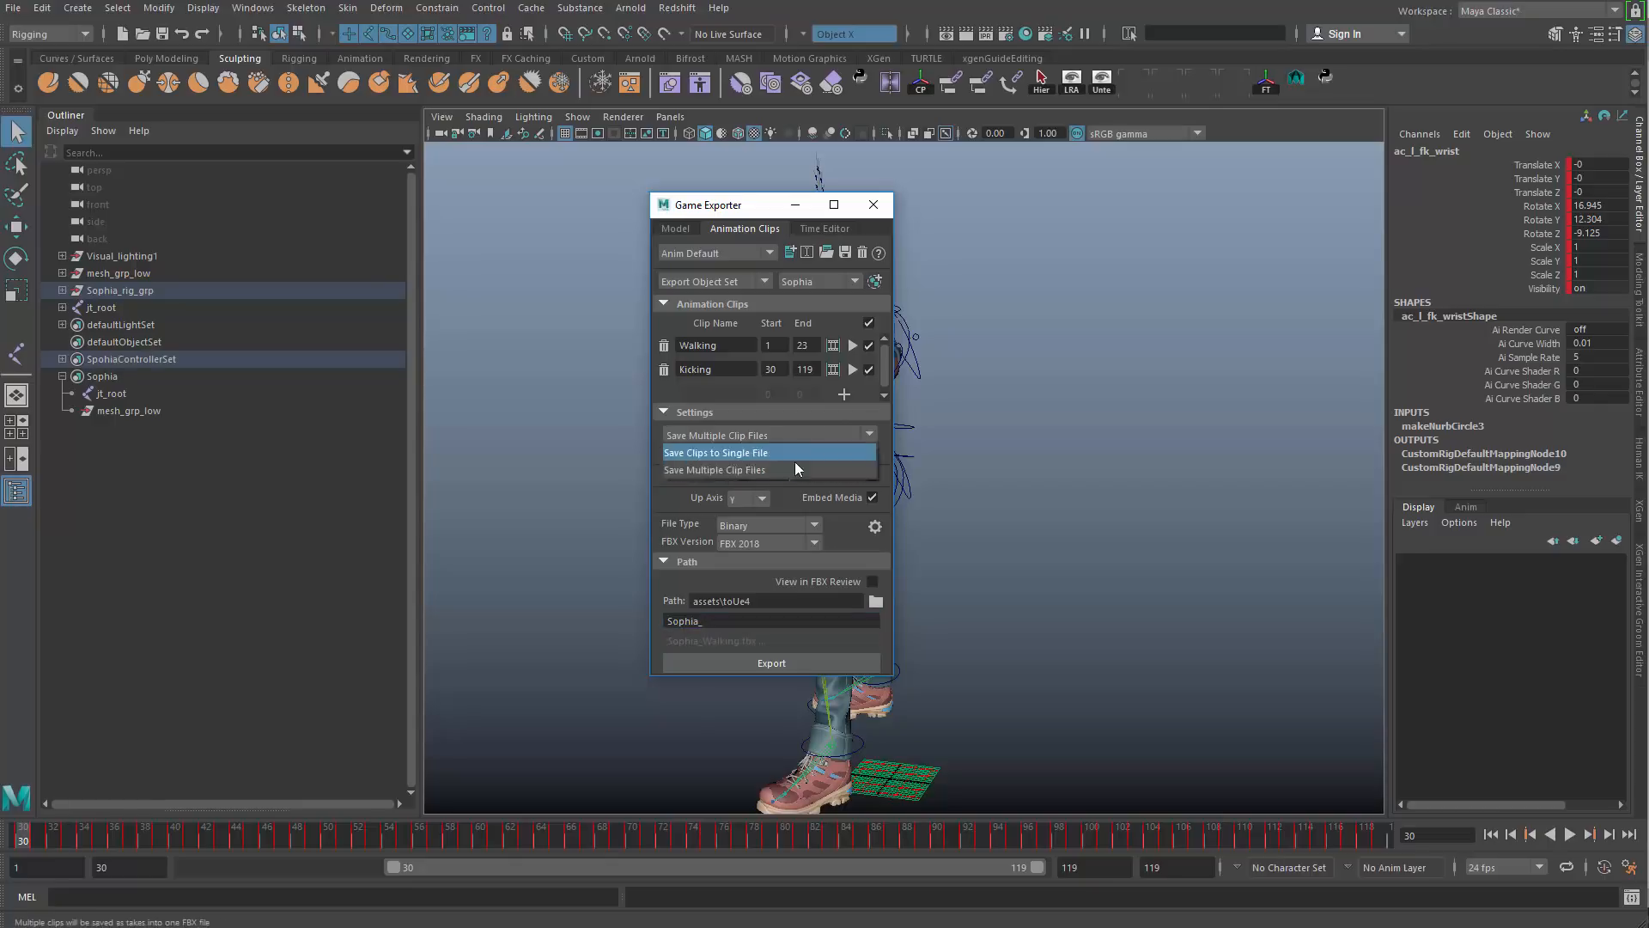
{"action": "left_click", "coordinate": [700, 472]}
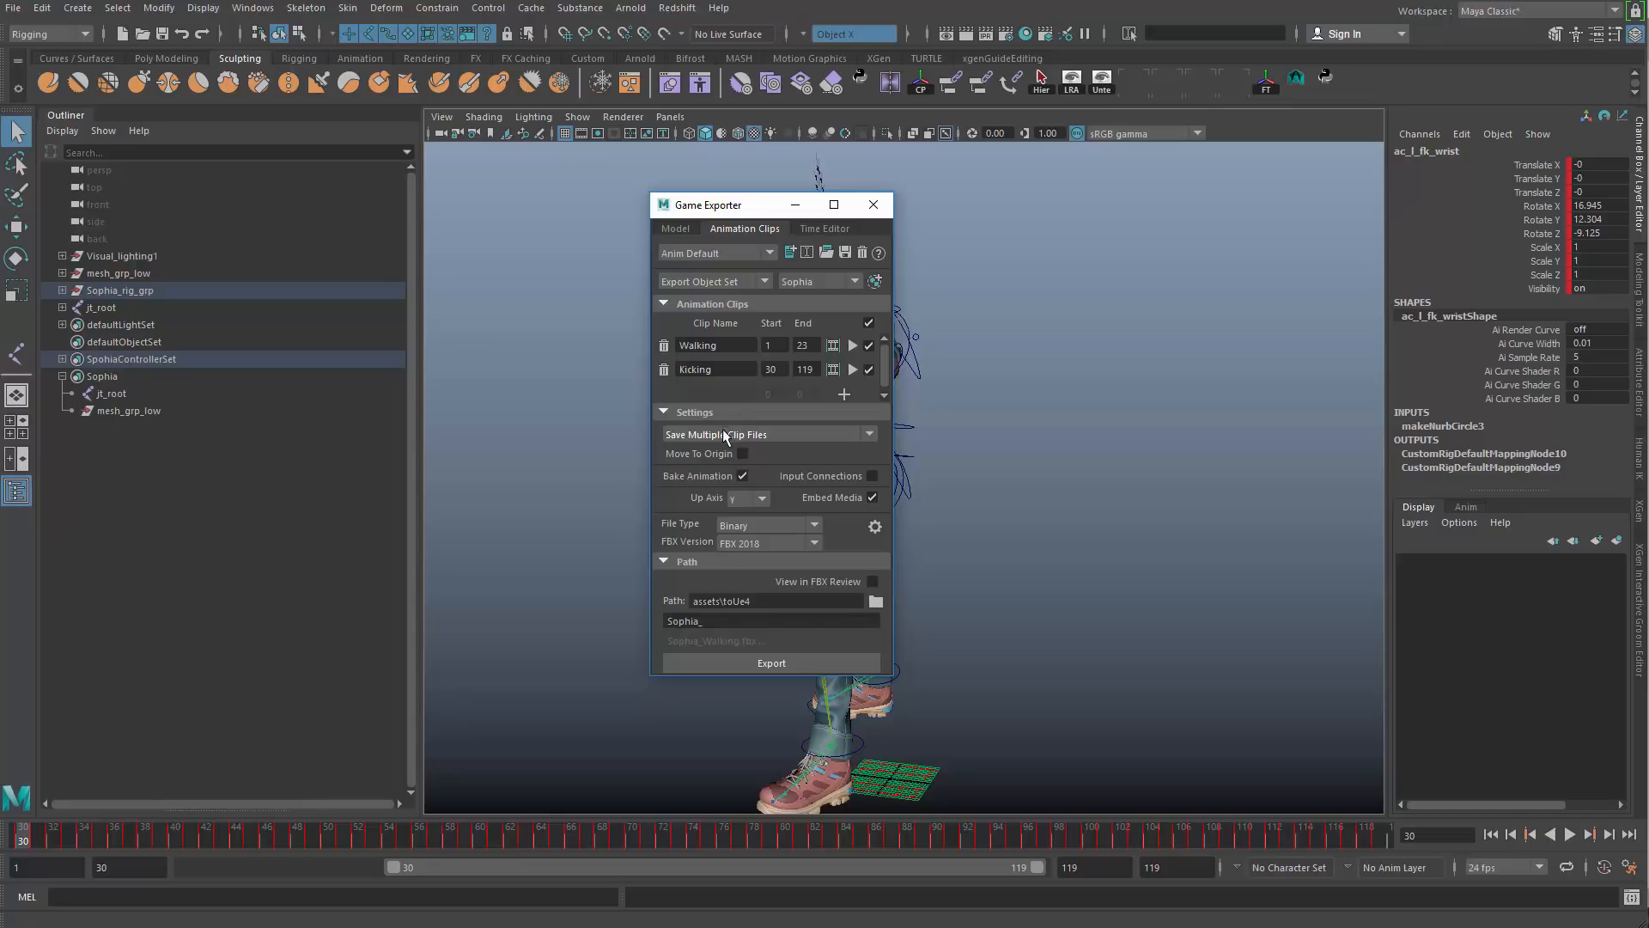
Step: Check the file prefix and clip names, and export the Walking and Kicking clips as separate FBX files
{"action": "left_click", "coordinate": [708, 660]}
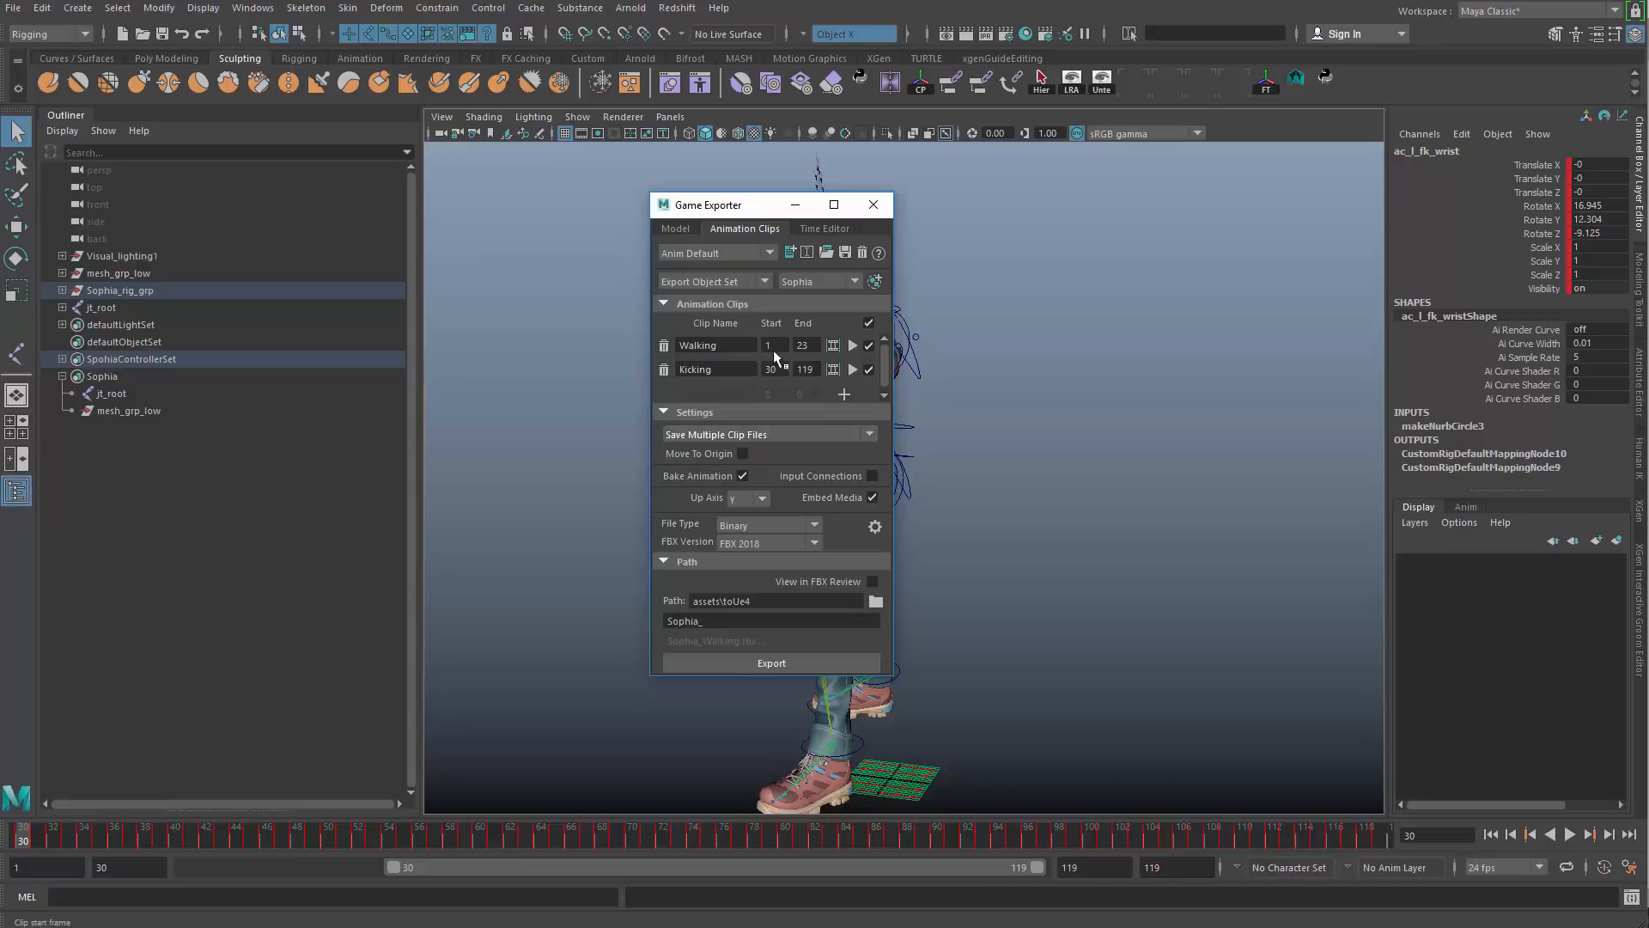
{"action": "left_click", "coordinate": [733, 623]}
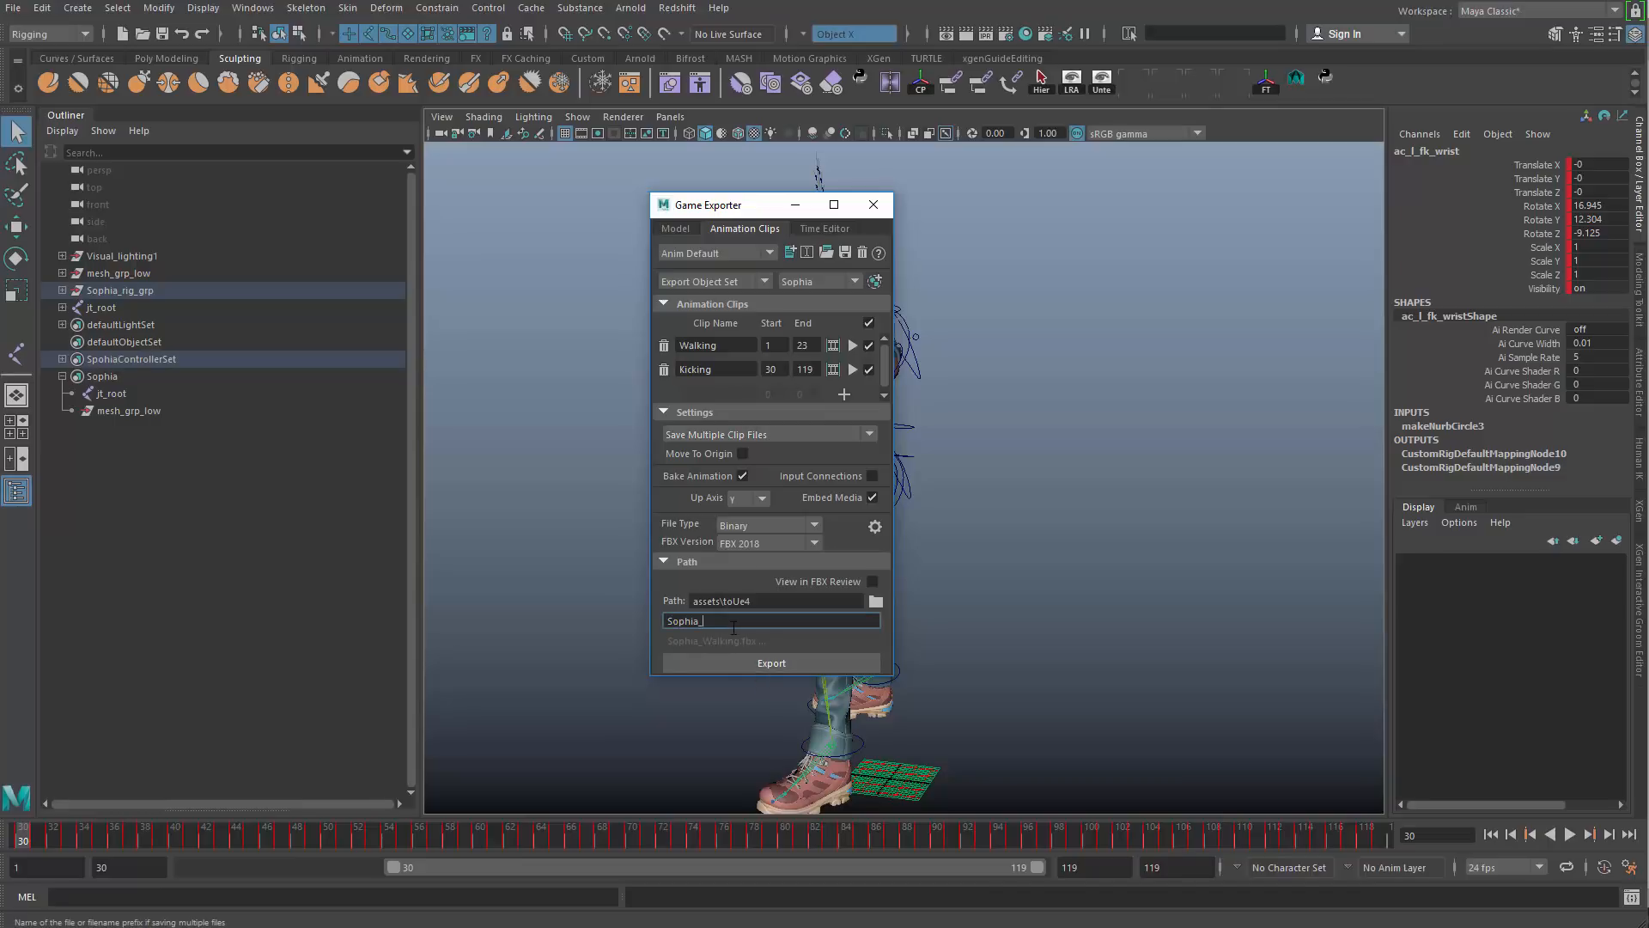
{"action": "left_click_drag", "start_coordinate": [711, 628], "coordinate": [627, 621]}
{"action": "left_click", "coordinate": [802, 616]}
{"action": "left_click_drag", "start_coordinate": [781, 621], "coordinate": [654, 616]}
{"action": "left_click", "coordinate": [730, 368]}
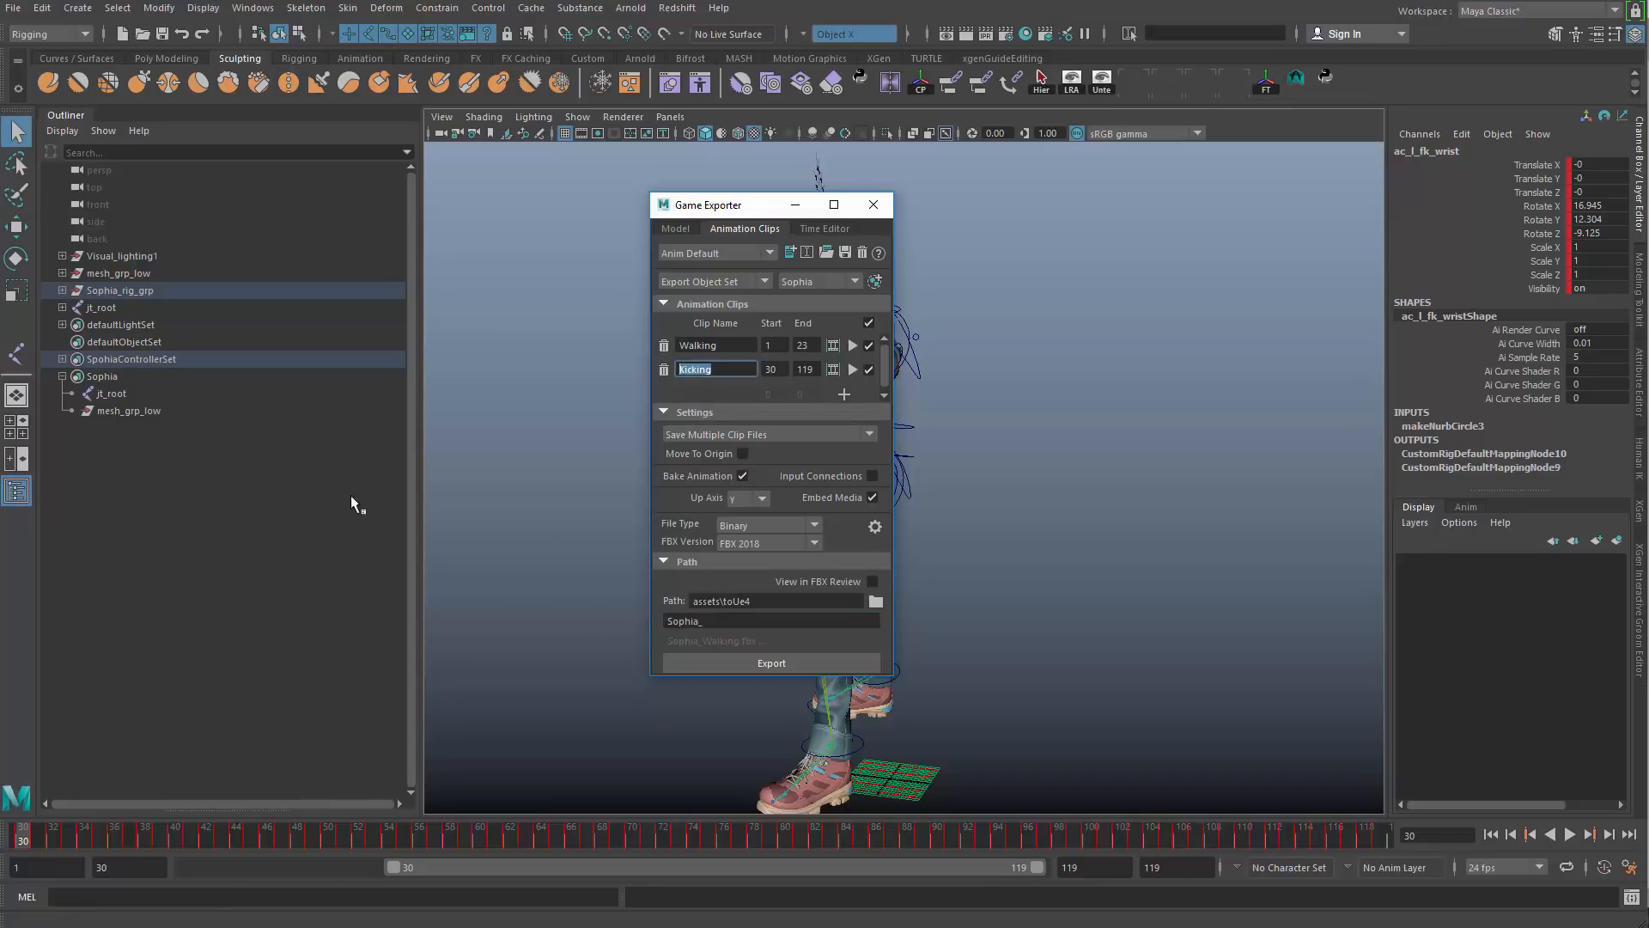
{"action": "left_click", "coordinate": [757, 664]}
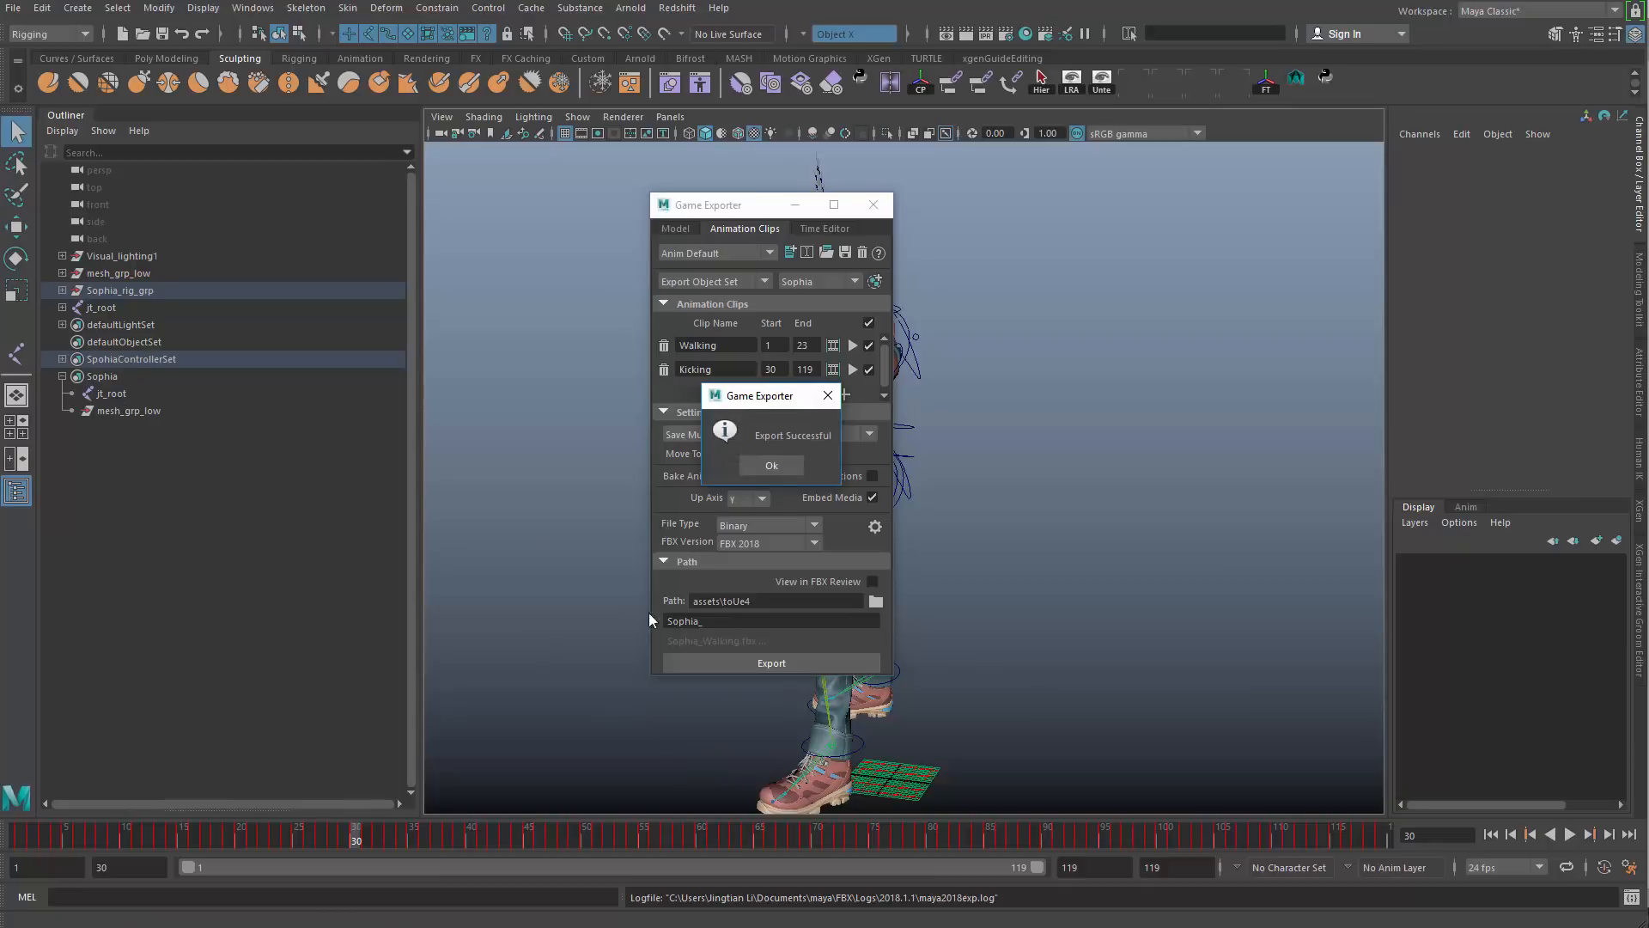
{"action": "left_click", "coordinate": [769, 465]}
Step: Switch to Unreal Editor and choose Sophia_Kicking from the toUe4 folder for import into the Sophia content folder
{"action": "left_click", "coordinate": [1017, 549]}
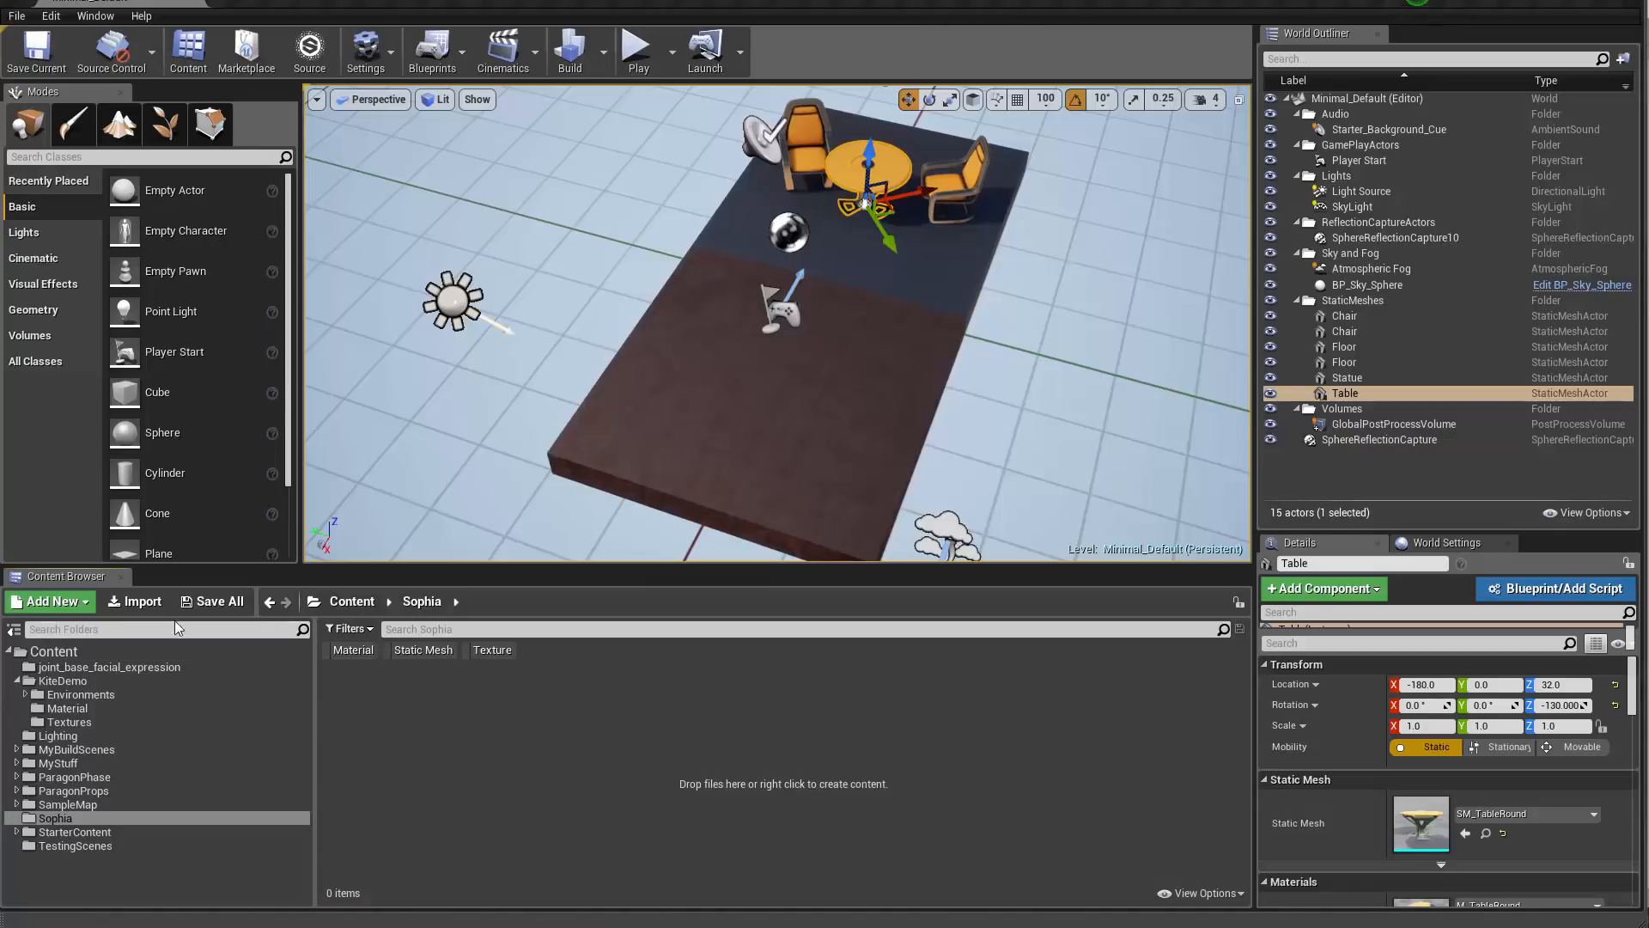
{"action": "left_click", "coordinate": [135, 600]}
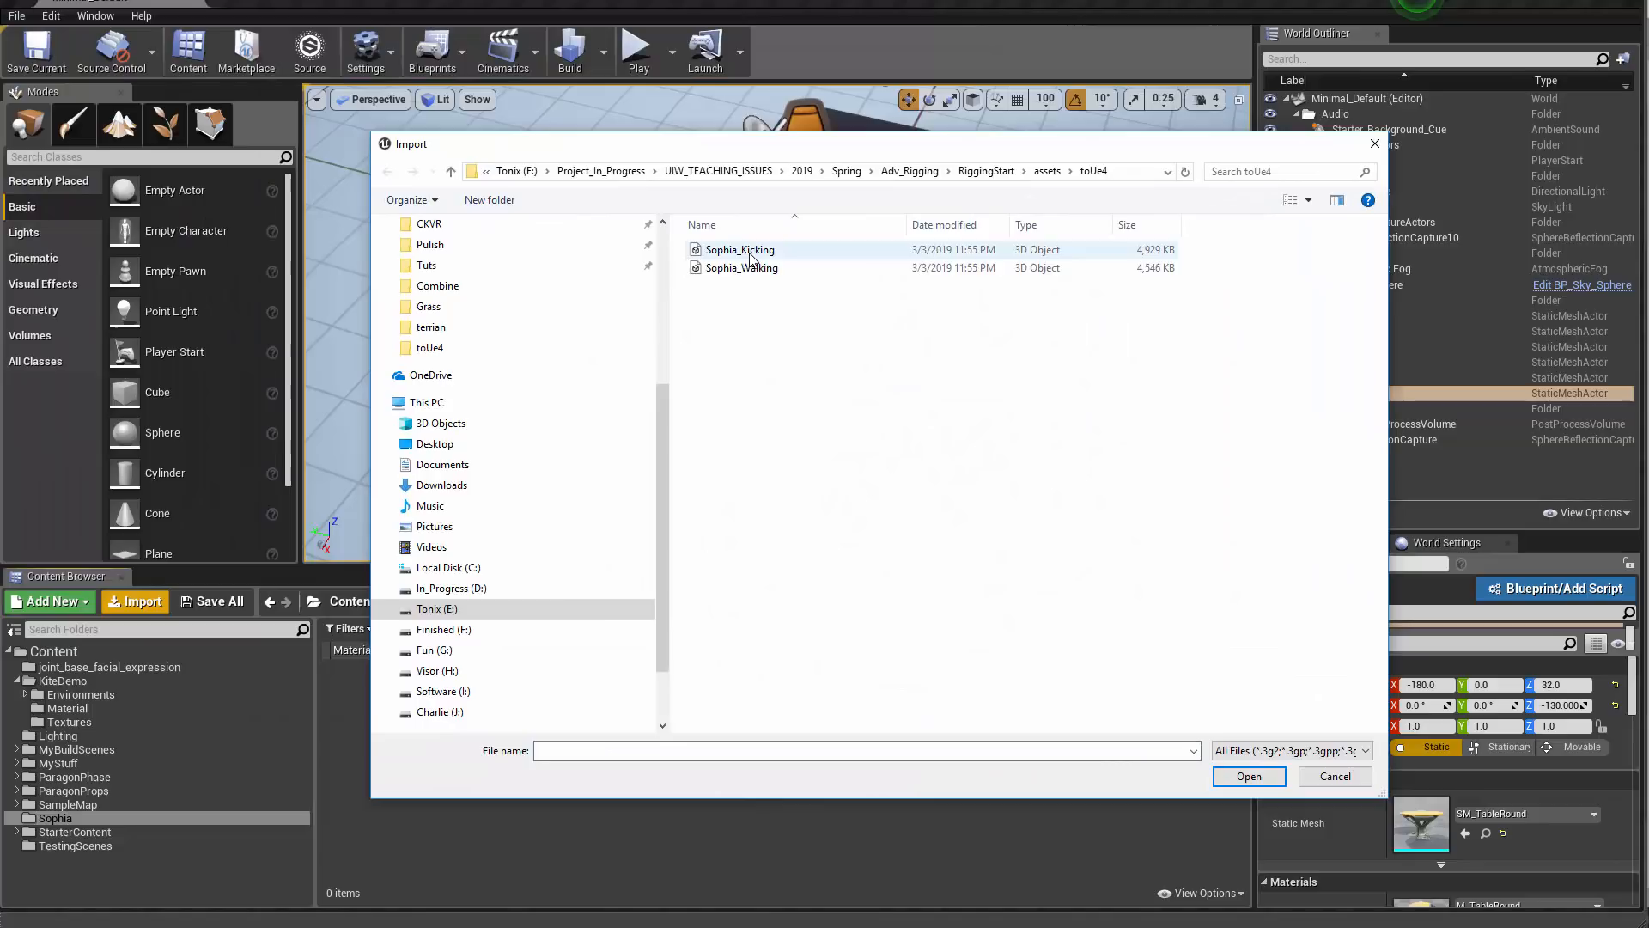
{"action": "left_click", "coordinate": [741, 250]}
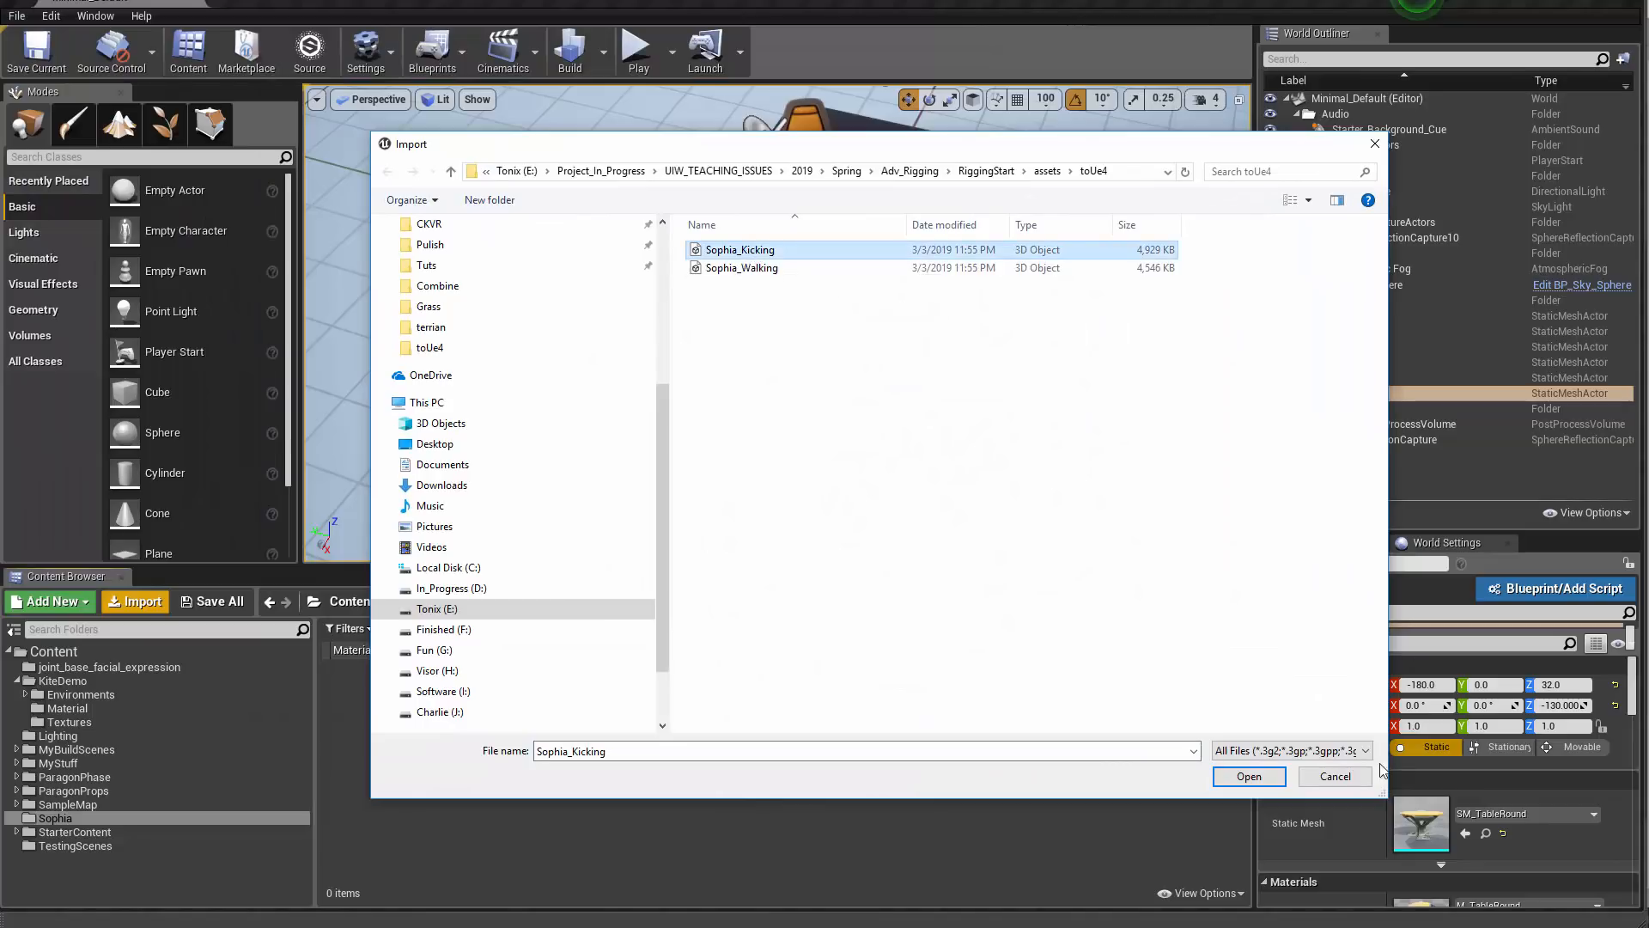
{"action": "key", "text": "Return"}
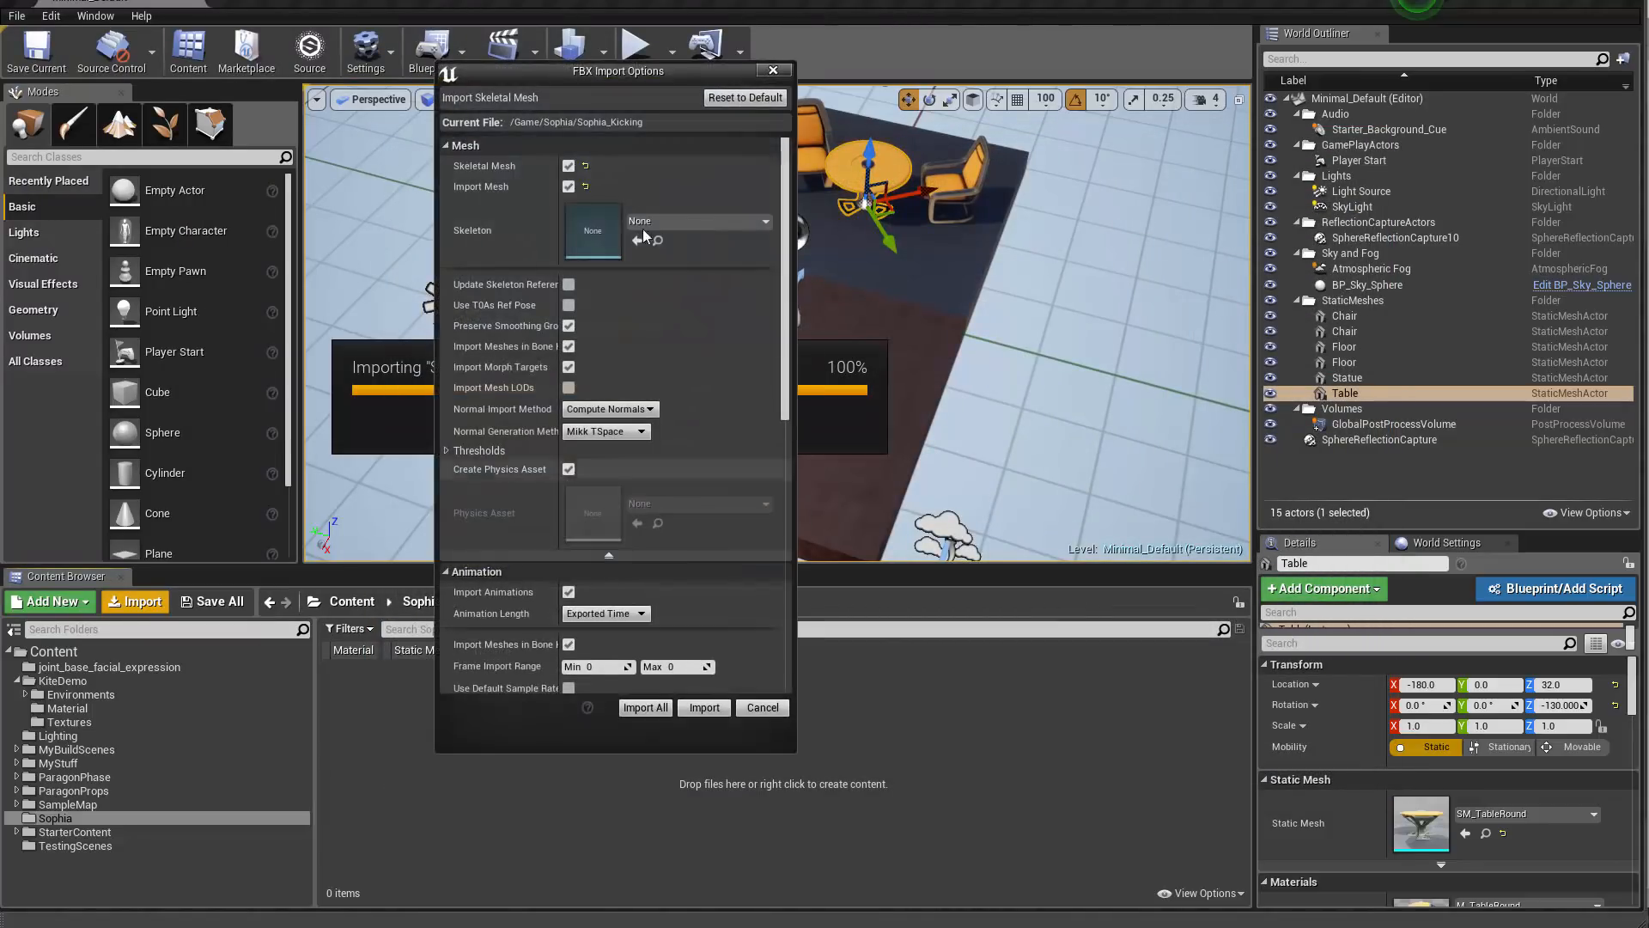
Step: Review the FBX import options and import Sophia_Kicking as a skeletal mesh with its animations and morph targets
{"action": "left_click_drag", "start_coordinate": [610, 73], "coordinate": [755, 112]}
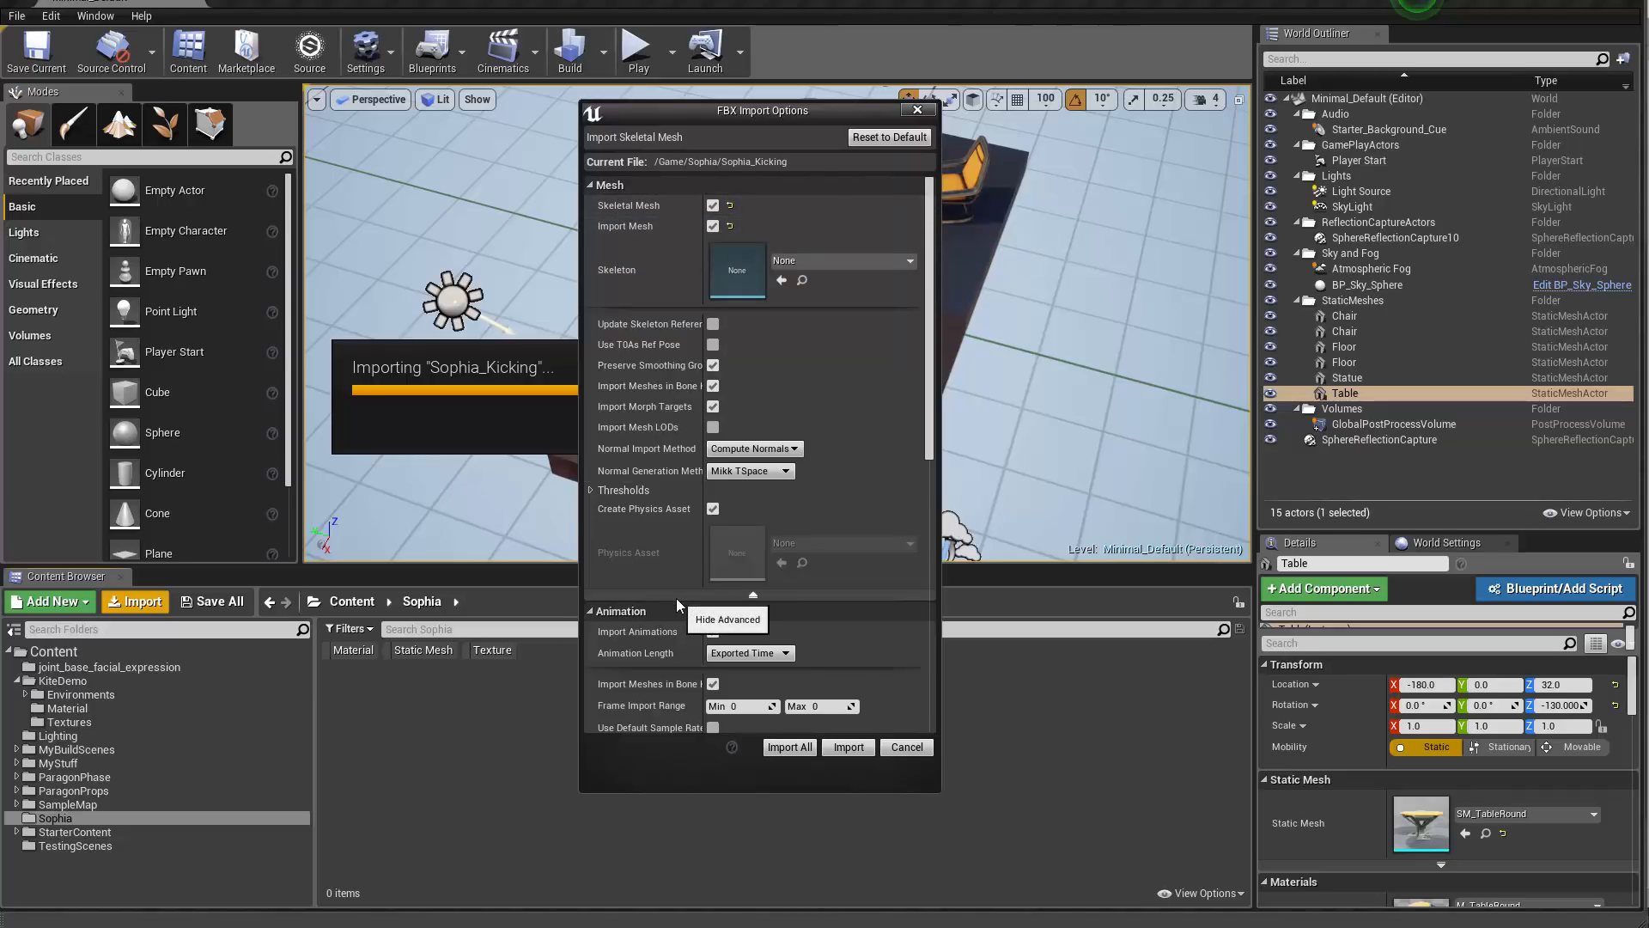
{"action": "left_click", "coordinate": [713, 406]}
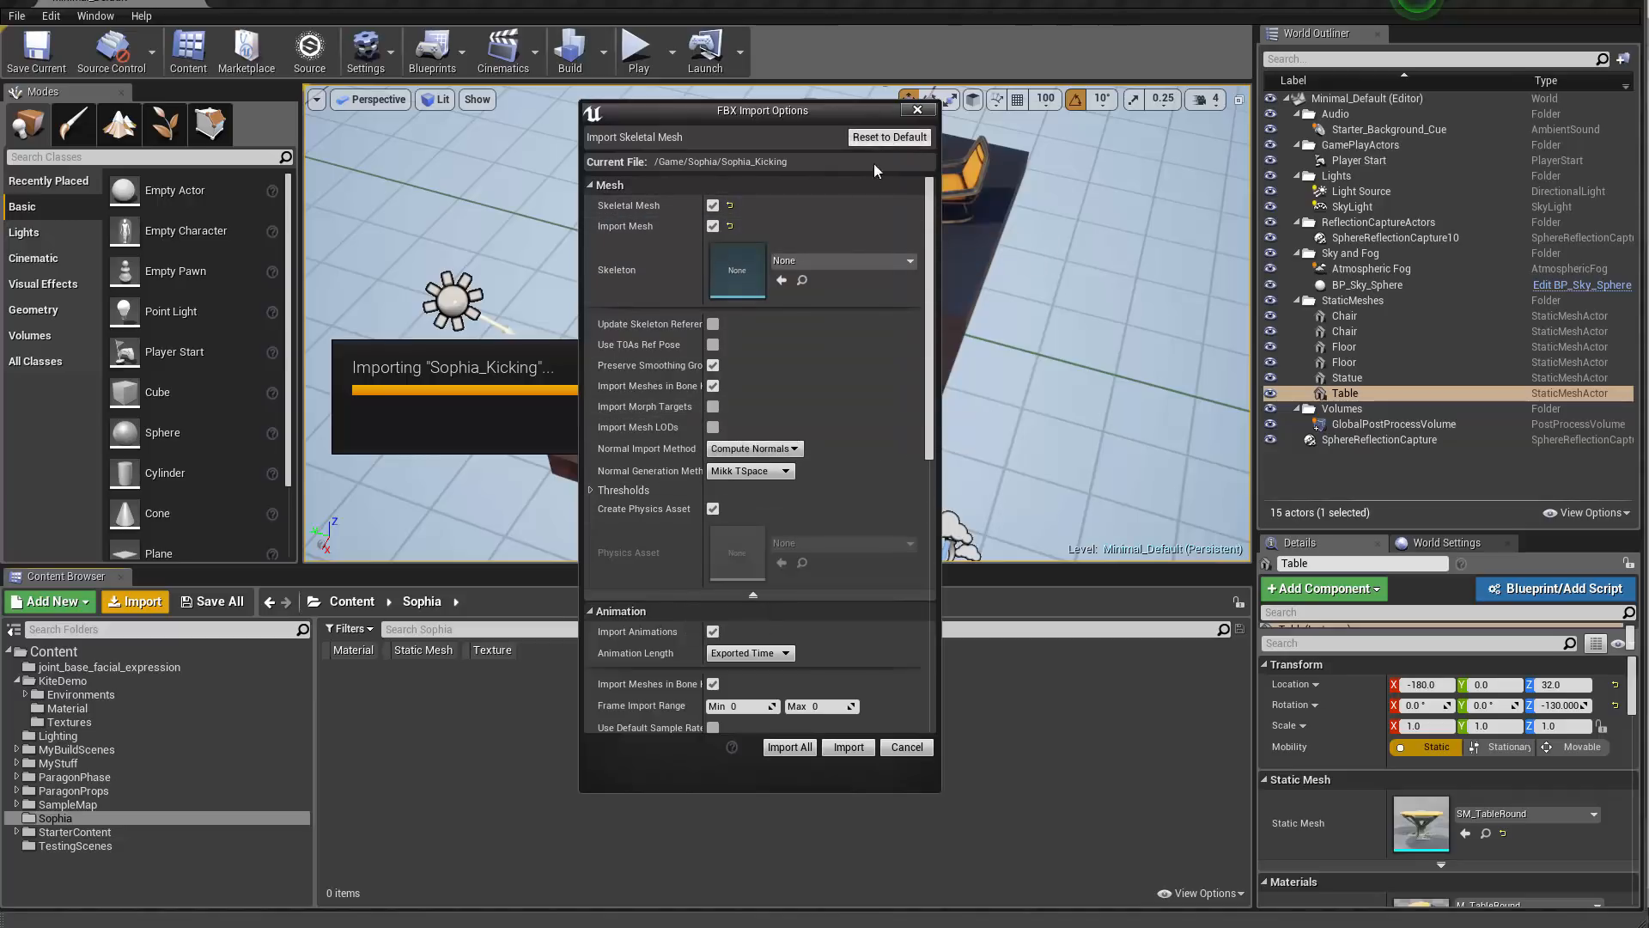
{"action": "left_click", "coordinate": [791, 595]}
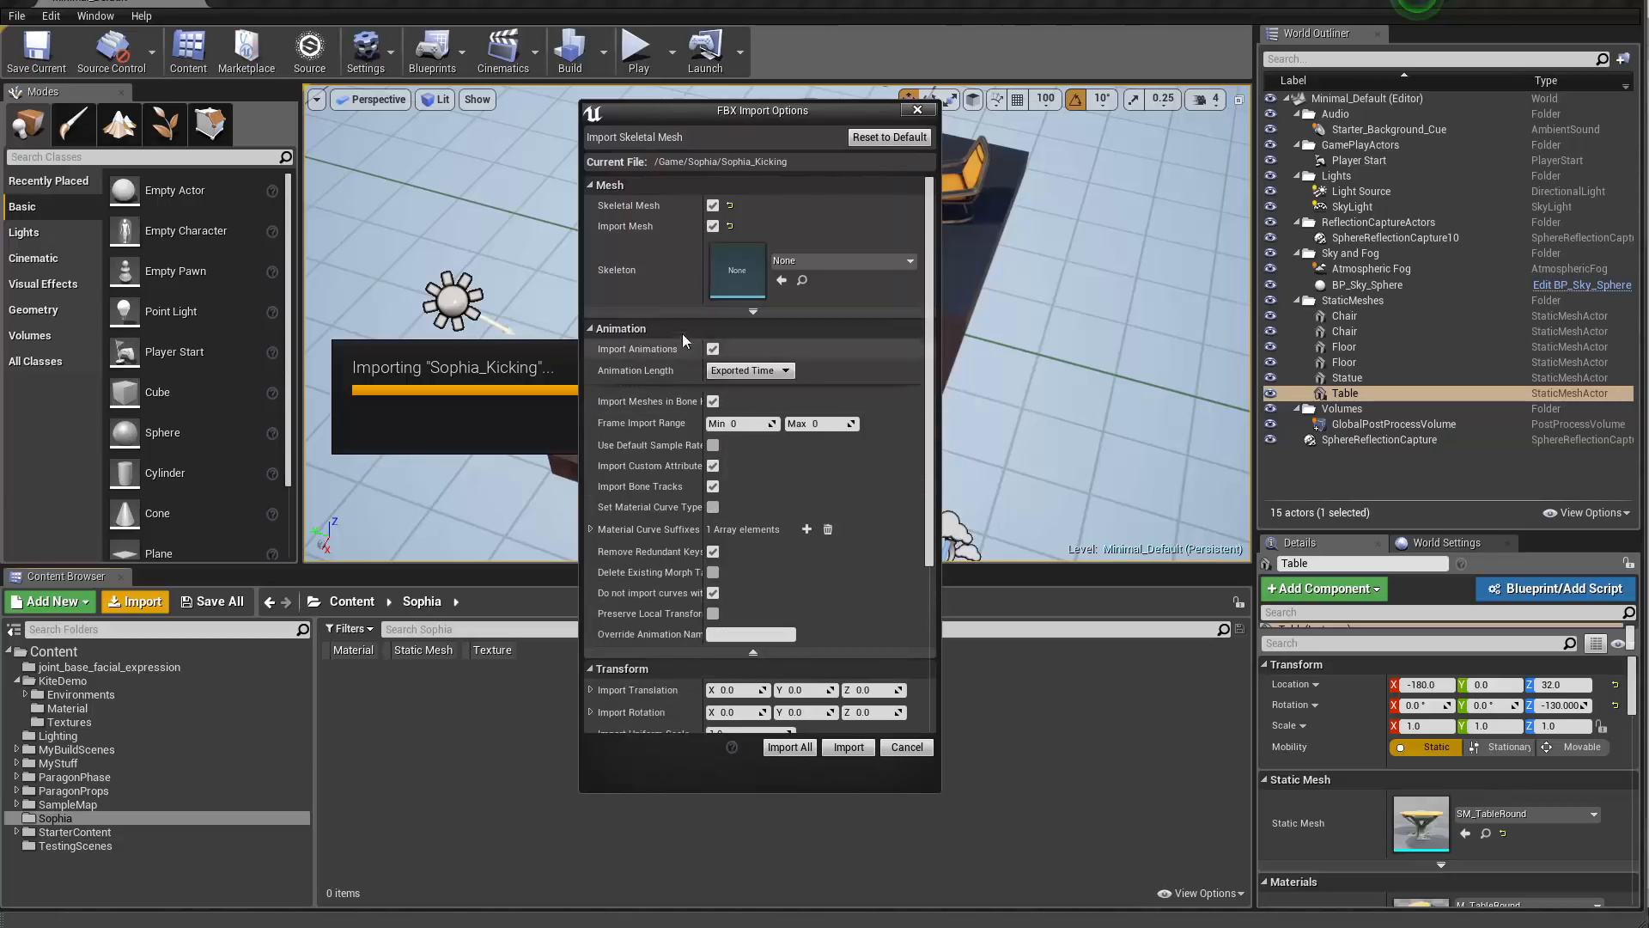
{"action": "left_click", "coordinate": [775, 315]}
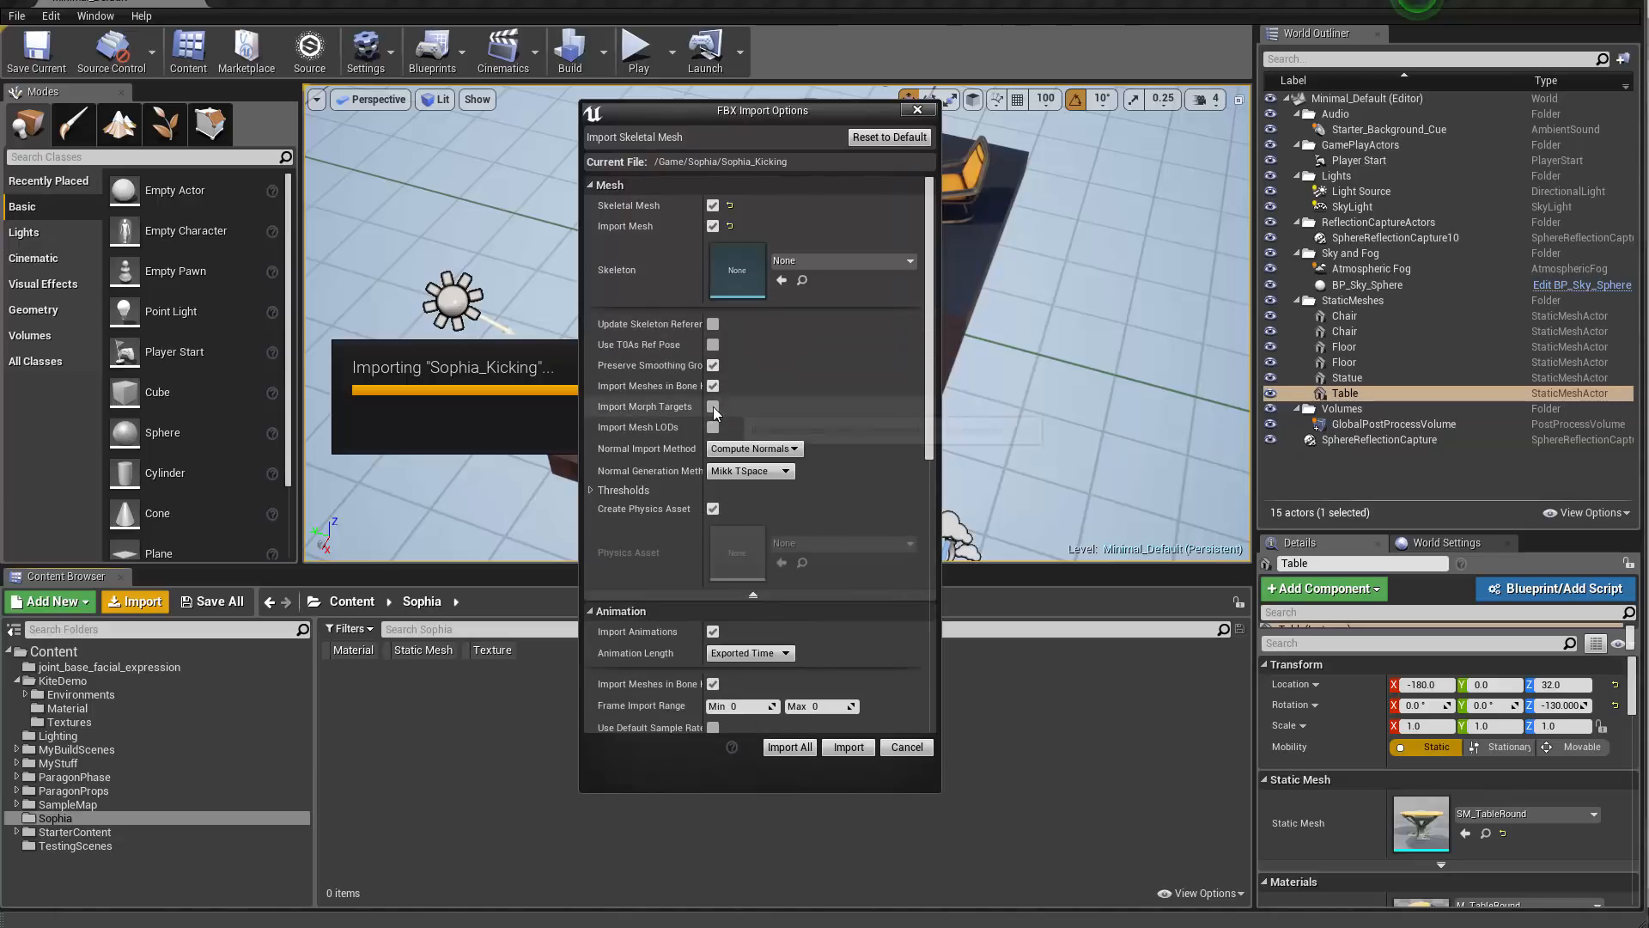
{"action": "scroll", "coordinate": [833, 486], "scroll_direction": "down", "scroll_amount": 6}
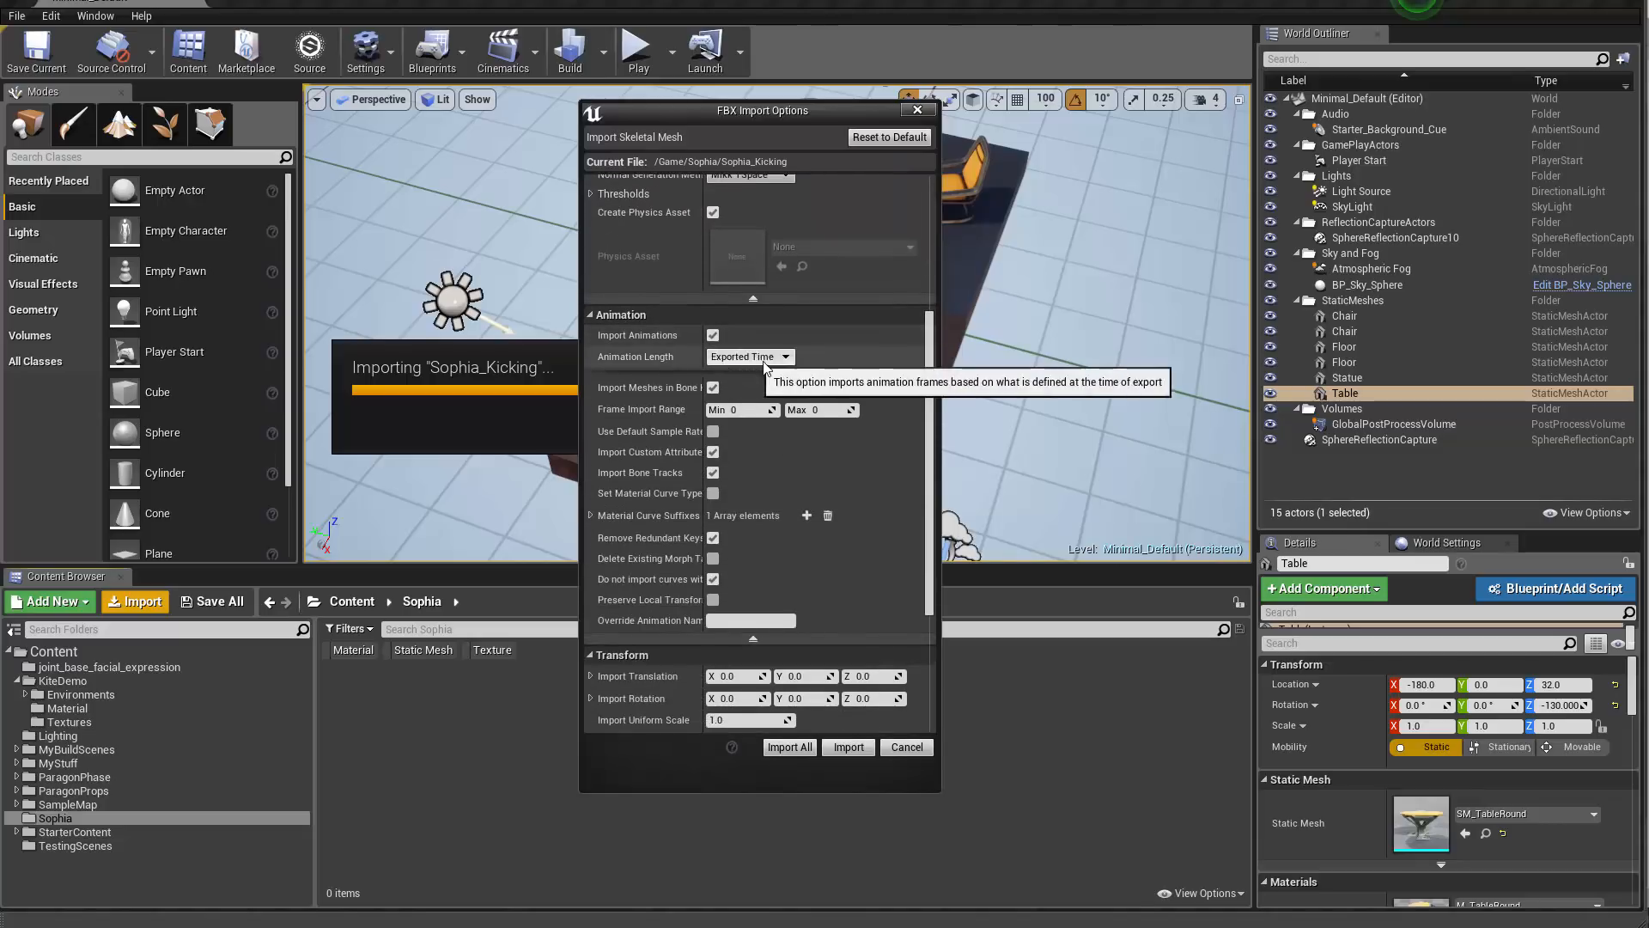
{"action": "scroll", "coordinate": [916, 423], "scroll_direction": "down", "scroll_amount": 4}
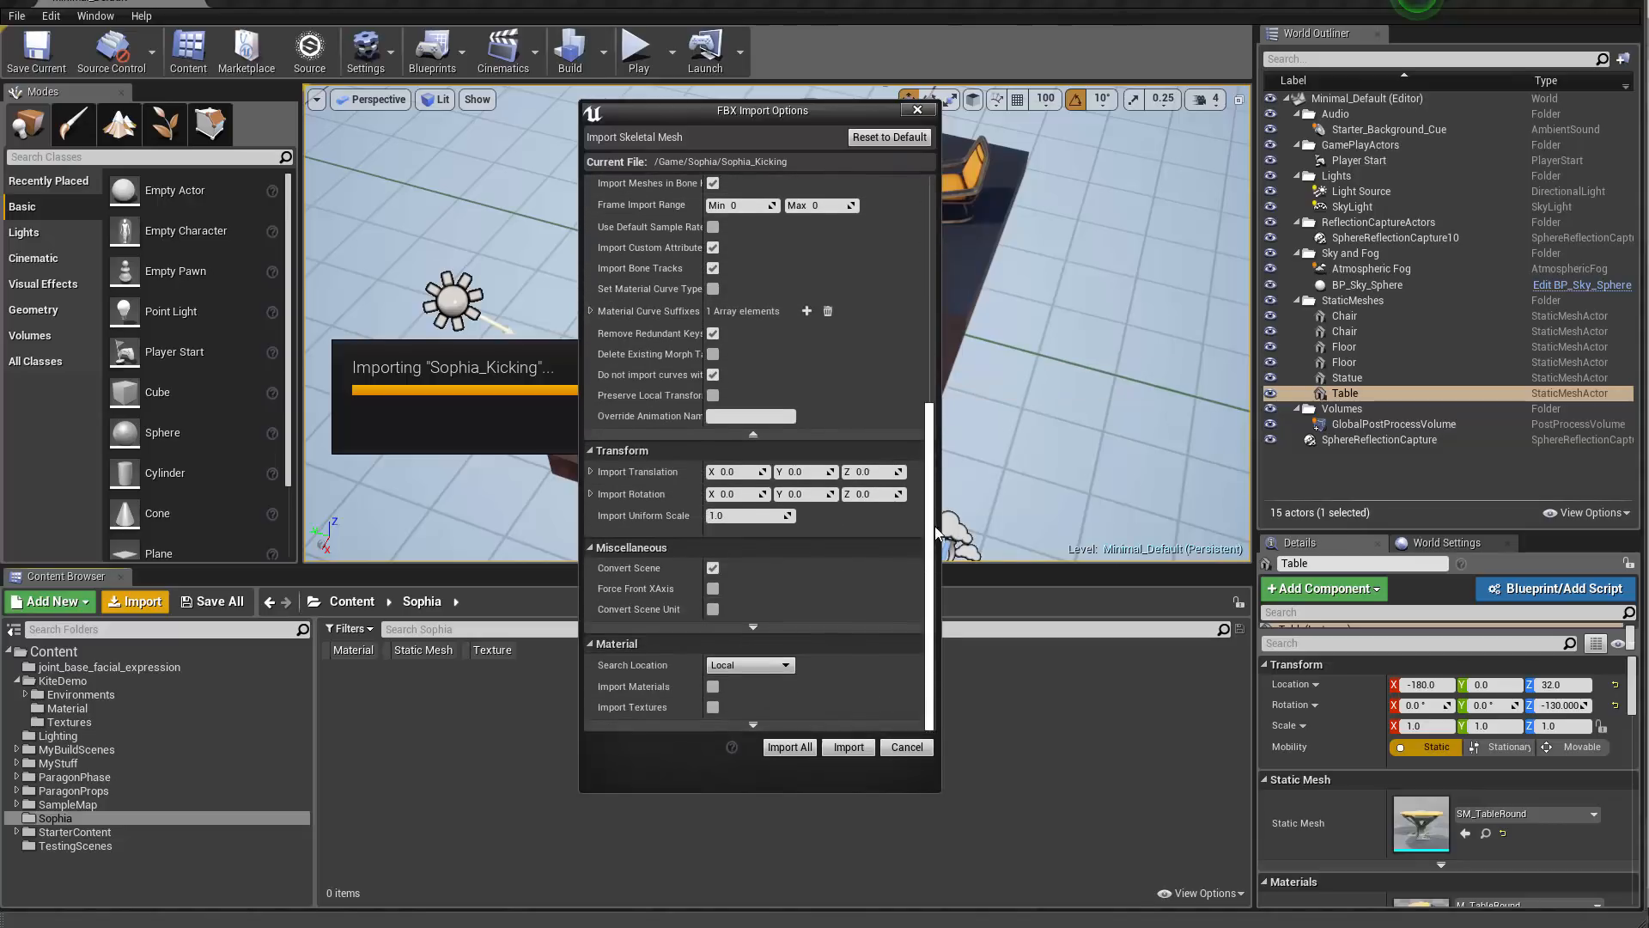
{"action": "scroll", "coordinate": [938, 580], "scroll_direction": "down", "scroll_amount": 3}
{"action": "left_click", "coordinate": [788, 746]}
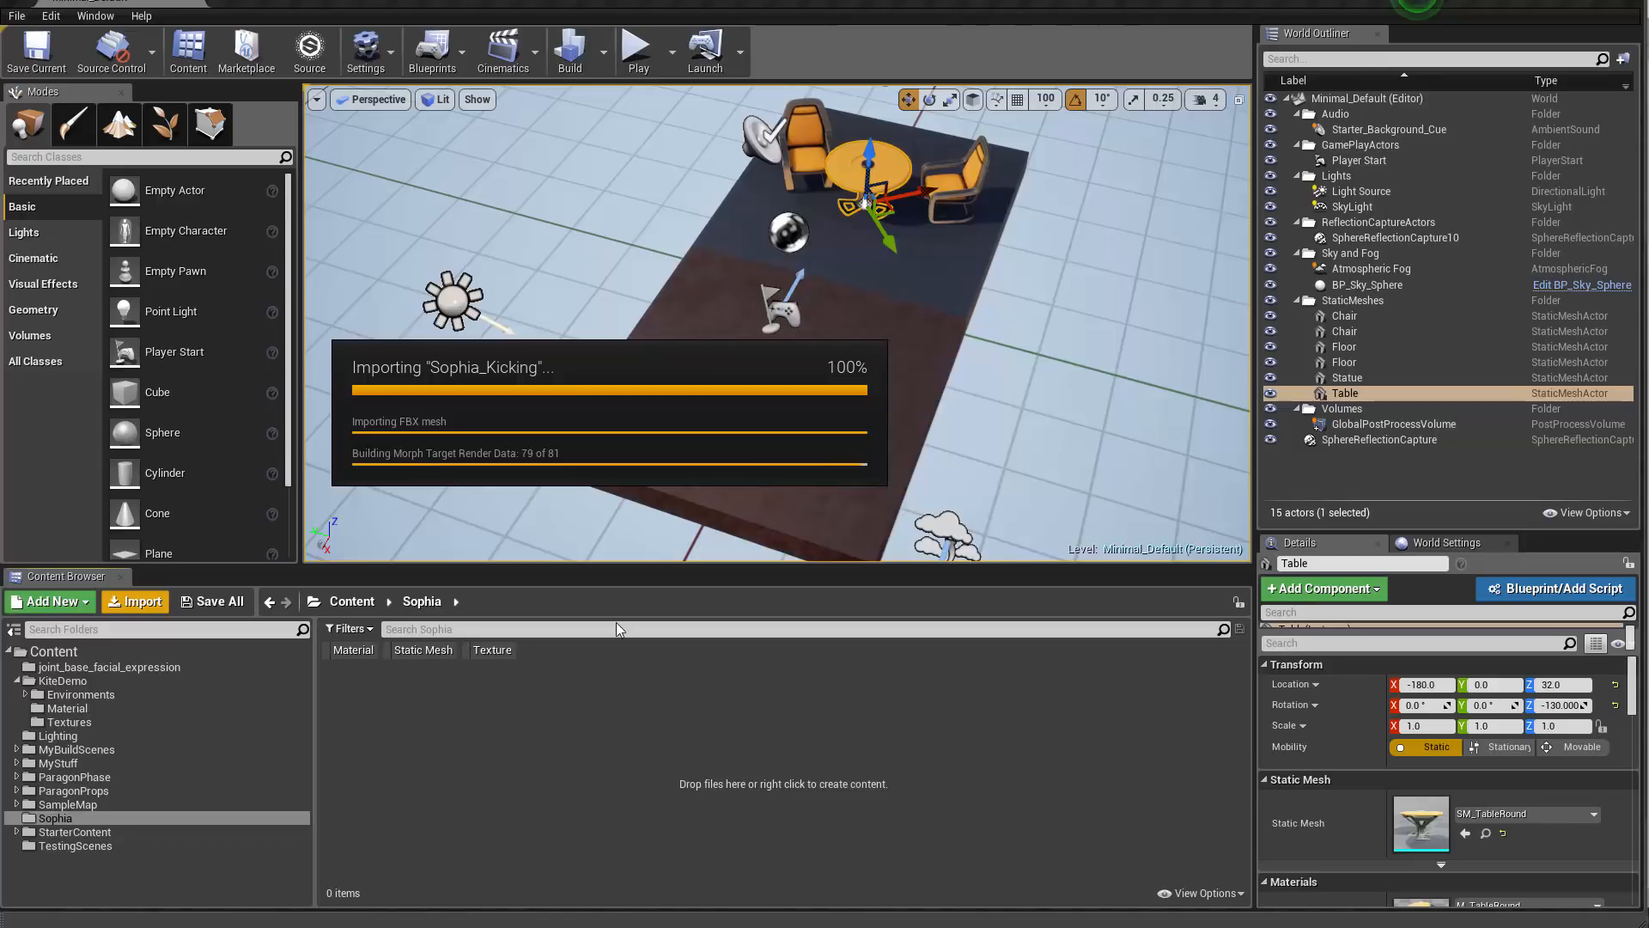
Step: Examine the imported Sophia_Kicking mesh, animation, physics asset and skeleton in the Sophia folder
{"action": "left_click", "coordinate": [646, 726]}
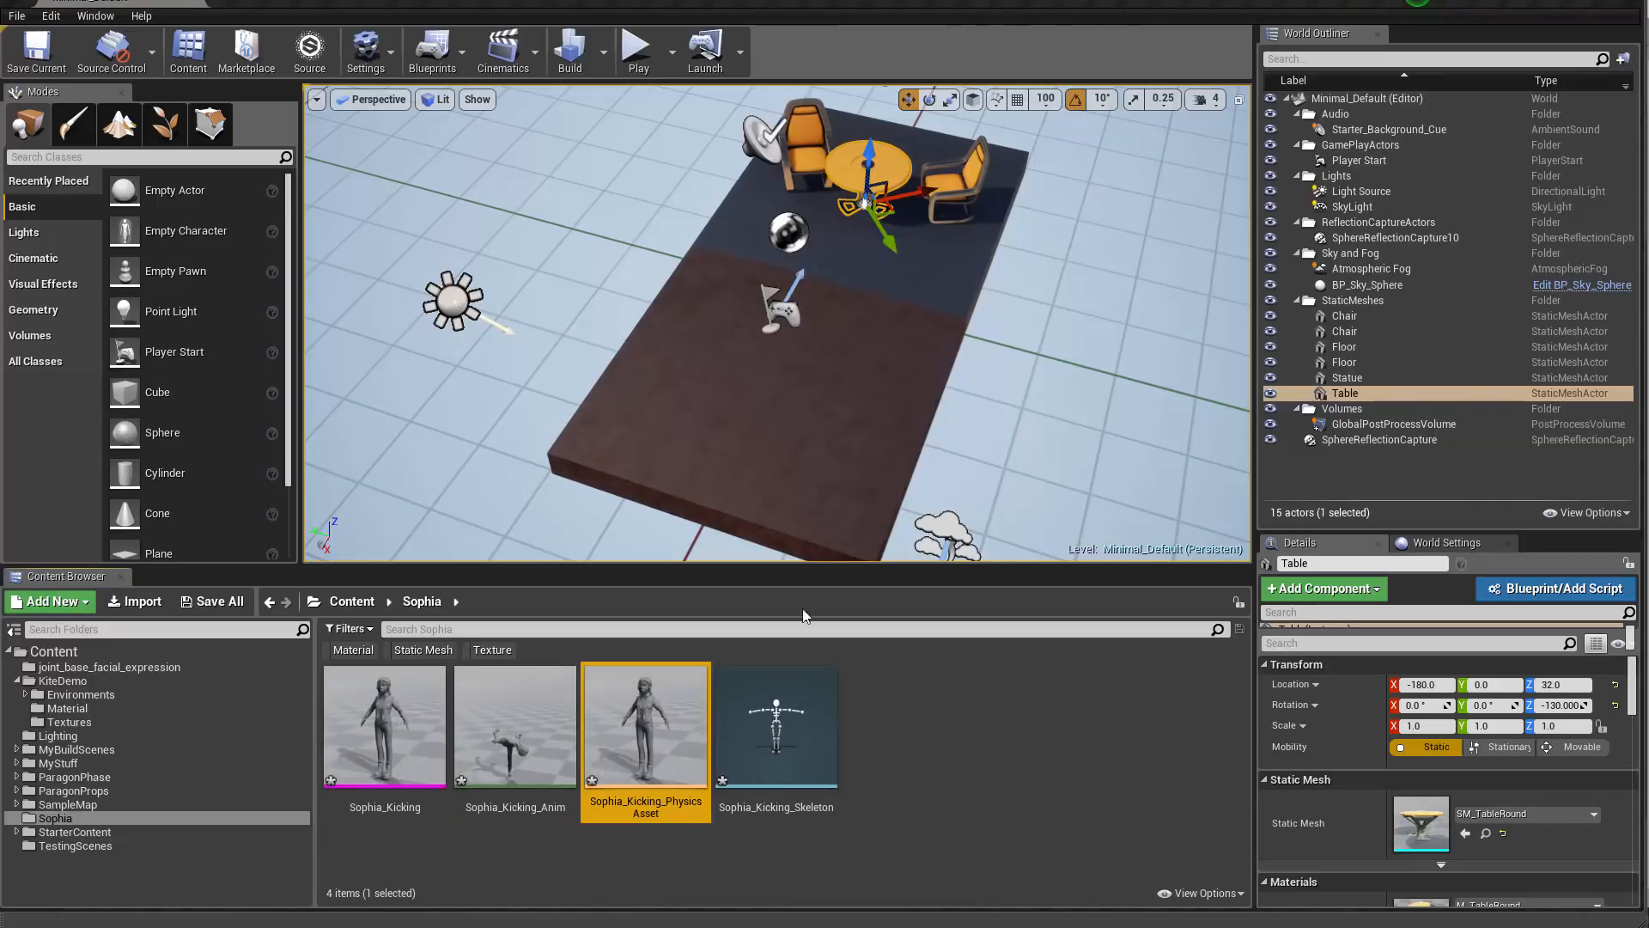
{"action": "left_click", "coordinate": [863, 822]}
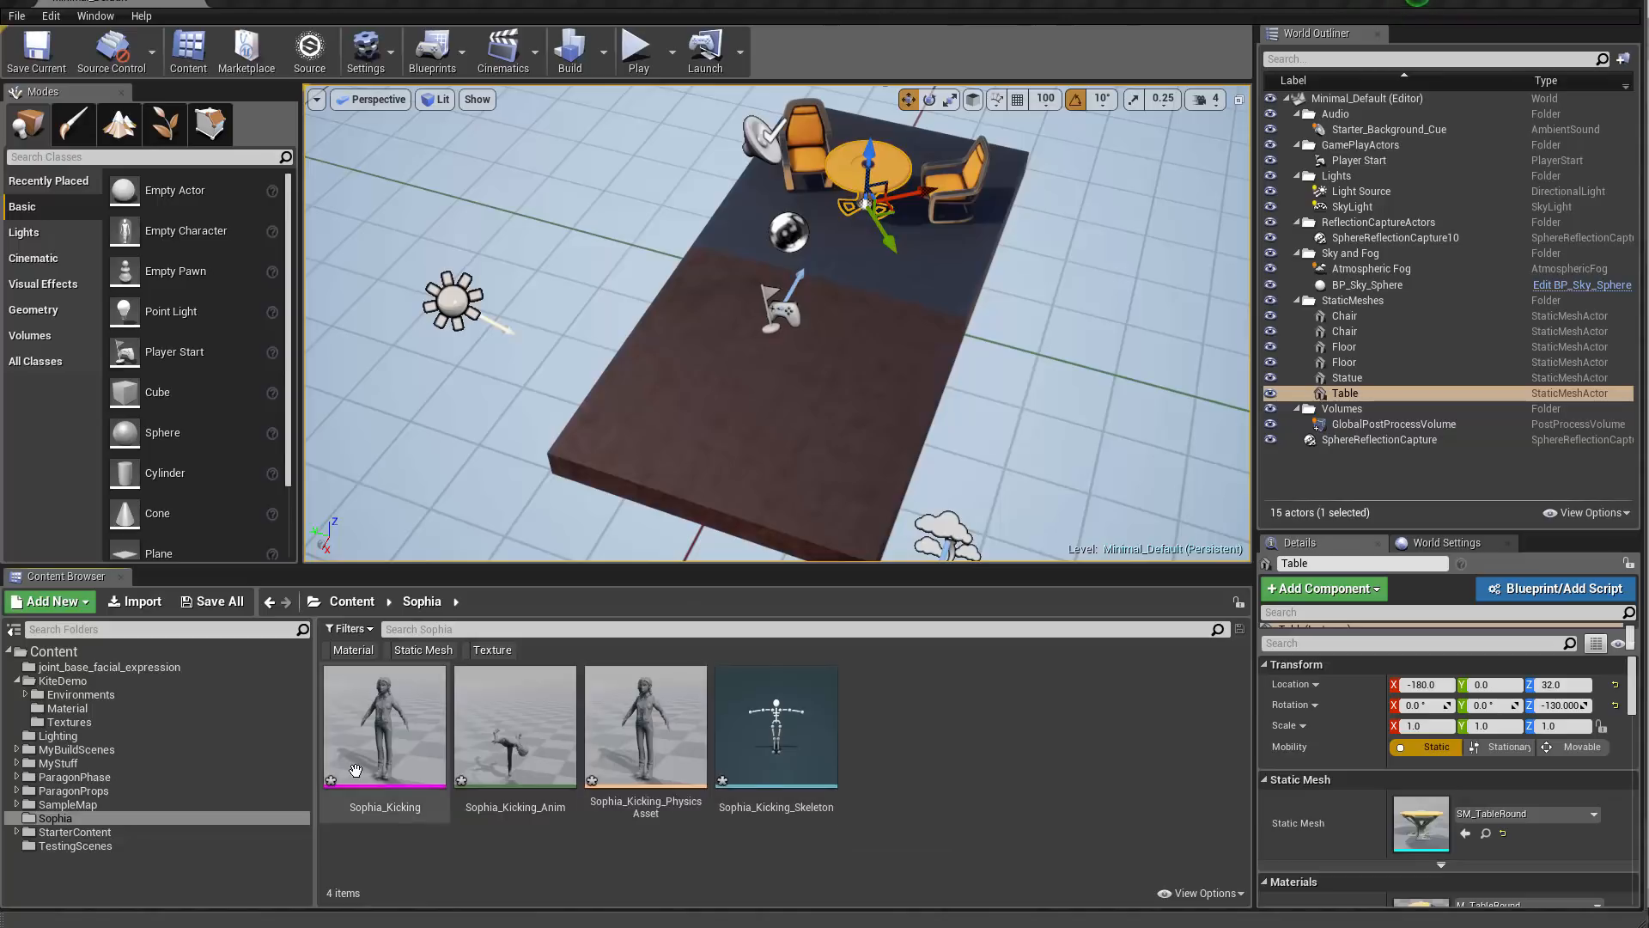
{"action": "left_click", "coordinate": [819, 767], "text": "shift"}
{"action": "left_click", "coordinate": [940, 809]}
{"action": "left_click", "coordinate": [773, 775]}
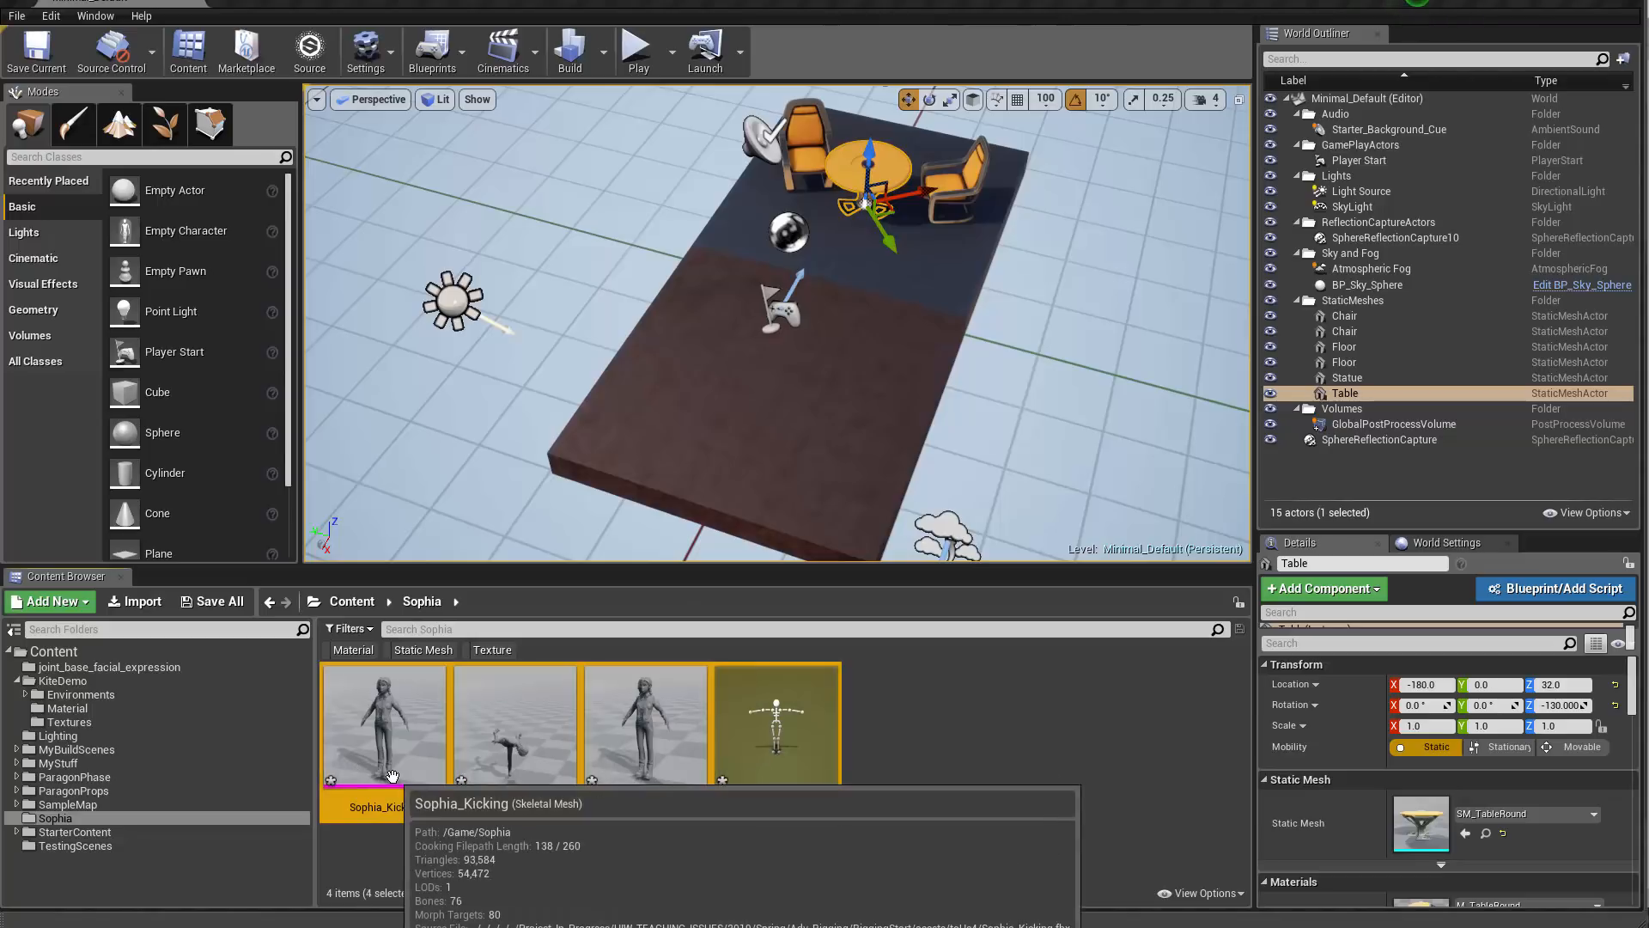
Step: Switch to Maya, move the Game Exporter aside, and examine the eye joints and skeleton on Sophia's head
{"action": "left_click", "coordinate": [956, 776]}
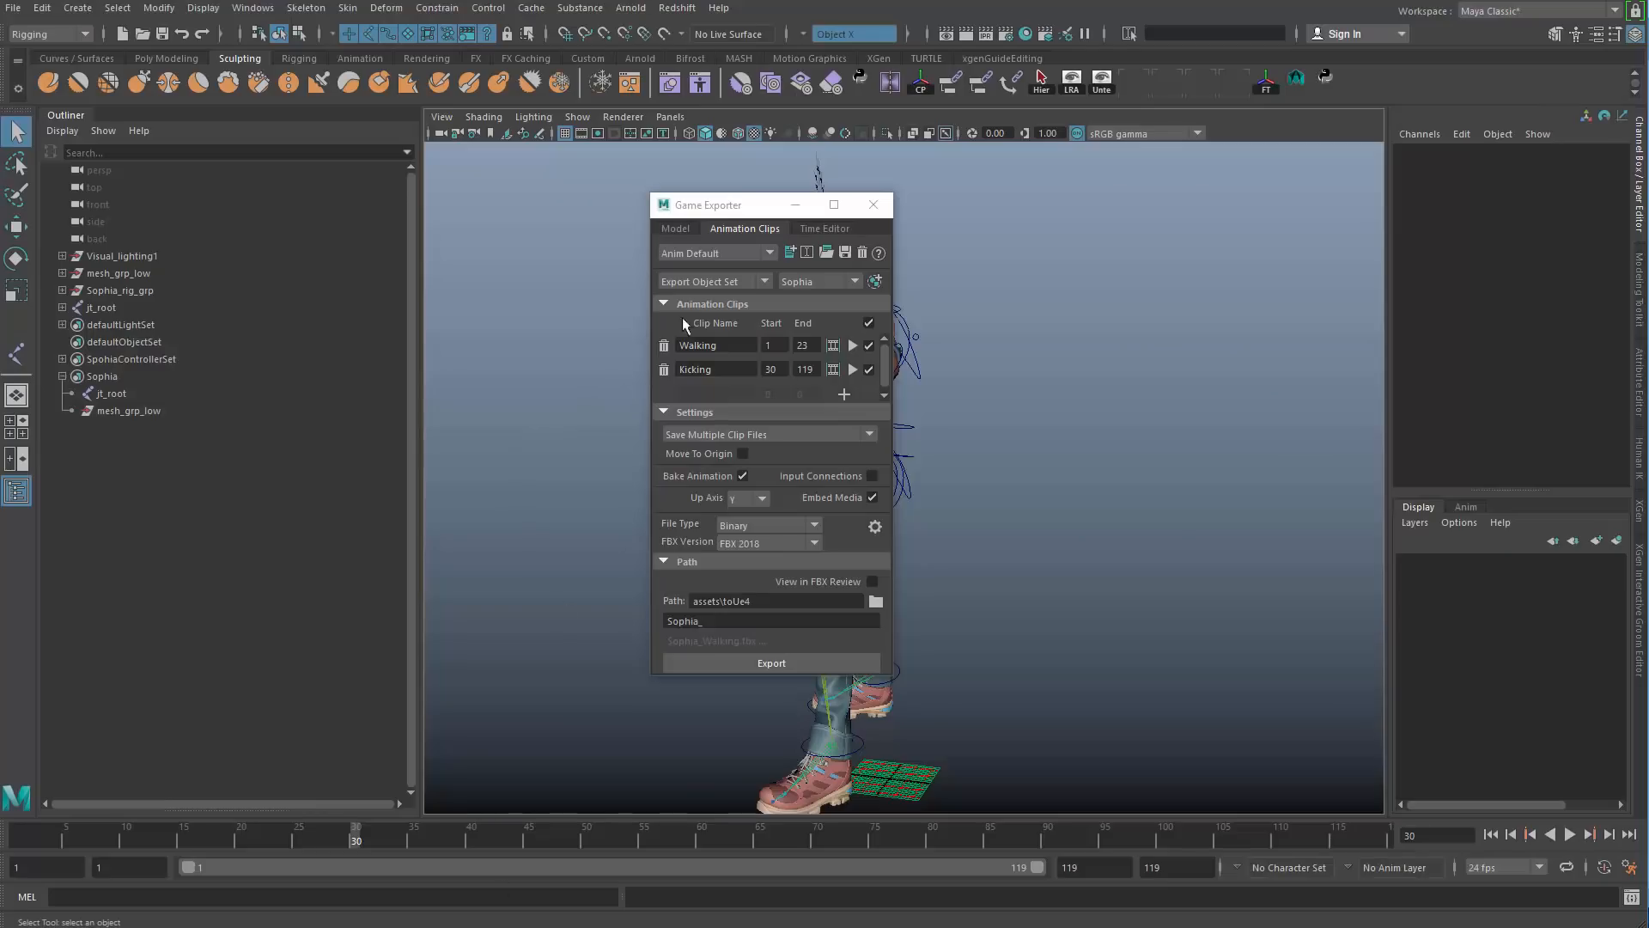
{"action": "left_click_drag", "start_coordinate": [747, 217], "coordinate": [1246, 235]}
{"action": "scroll", "coordinate": [918, 334], "scroll_direction": "up", "scroll_amount": 10}
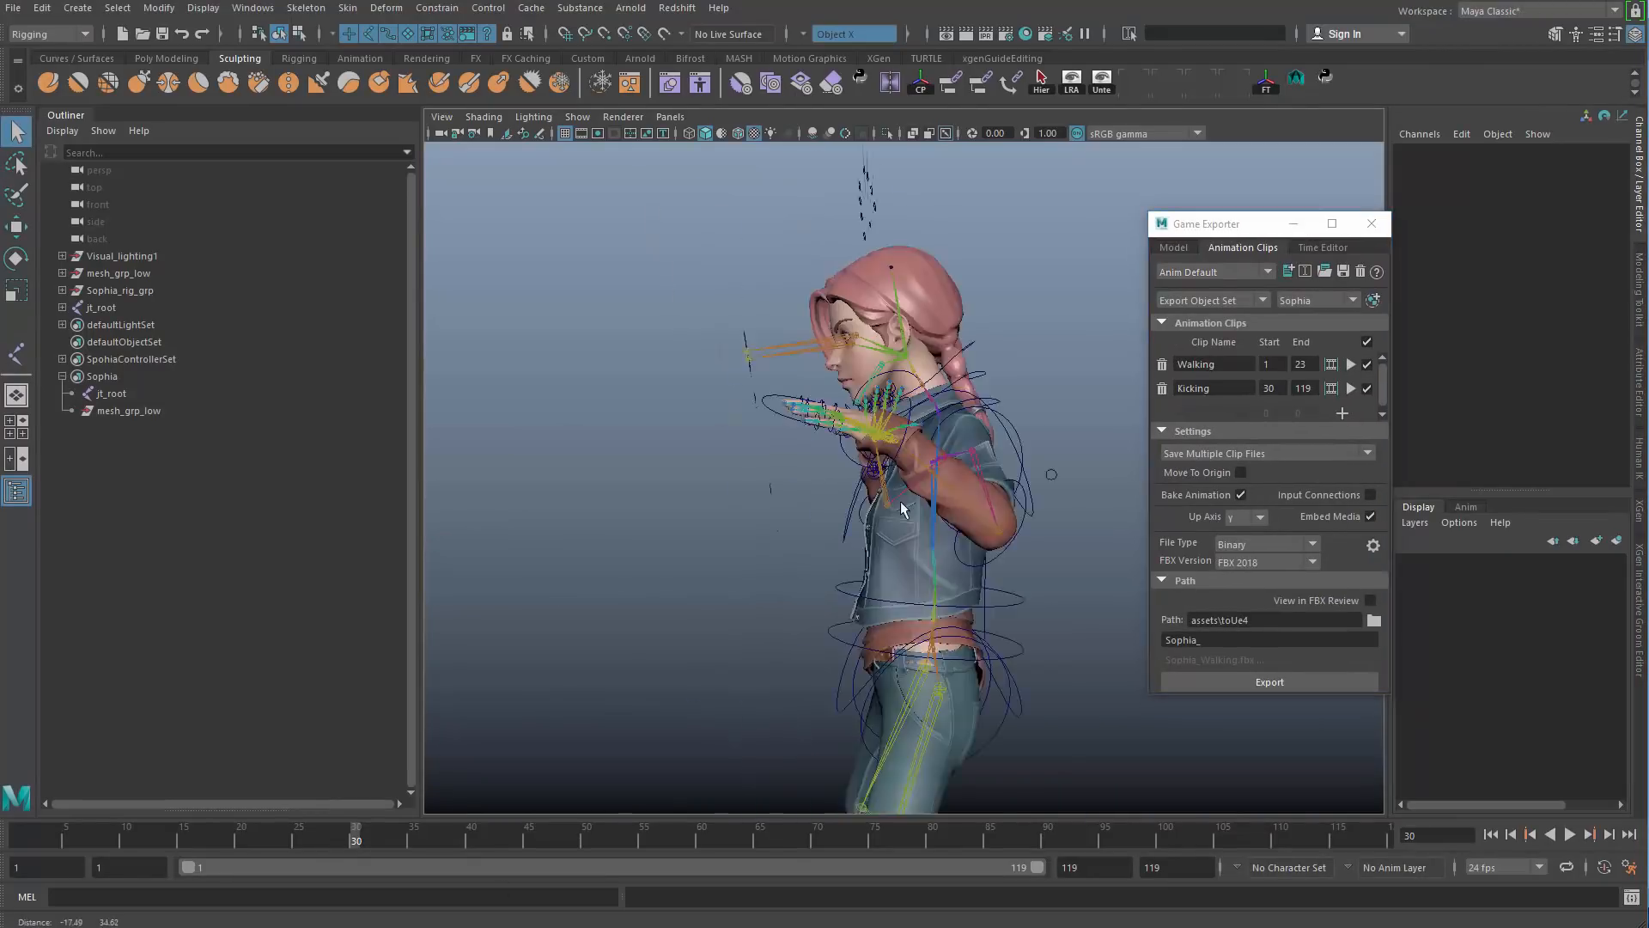
{"action": "left_click", "coordinate": [677, 302]}
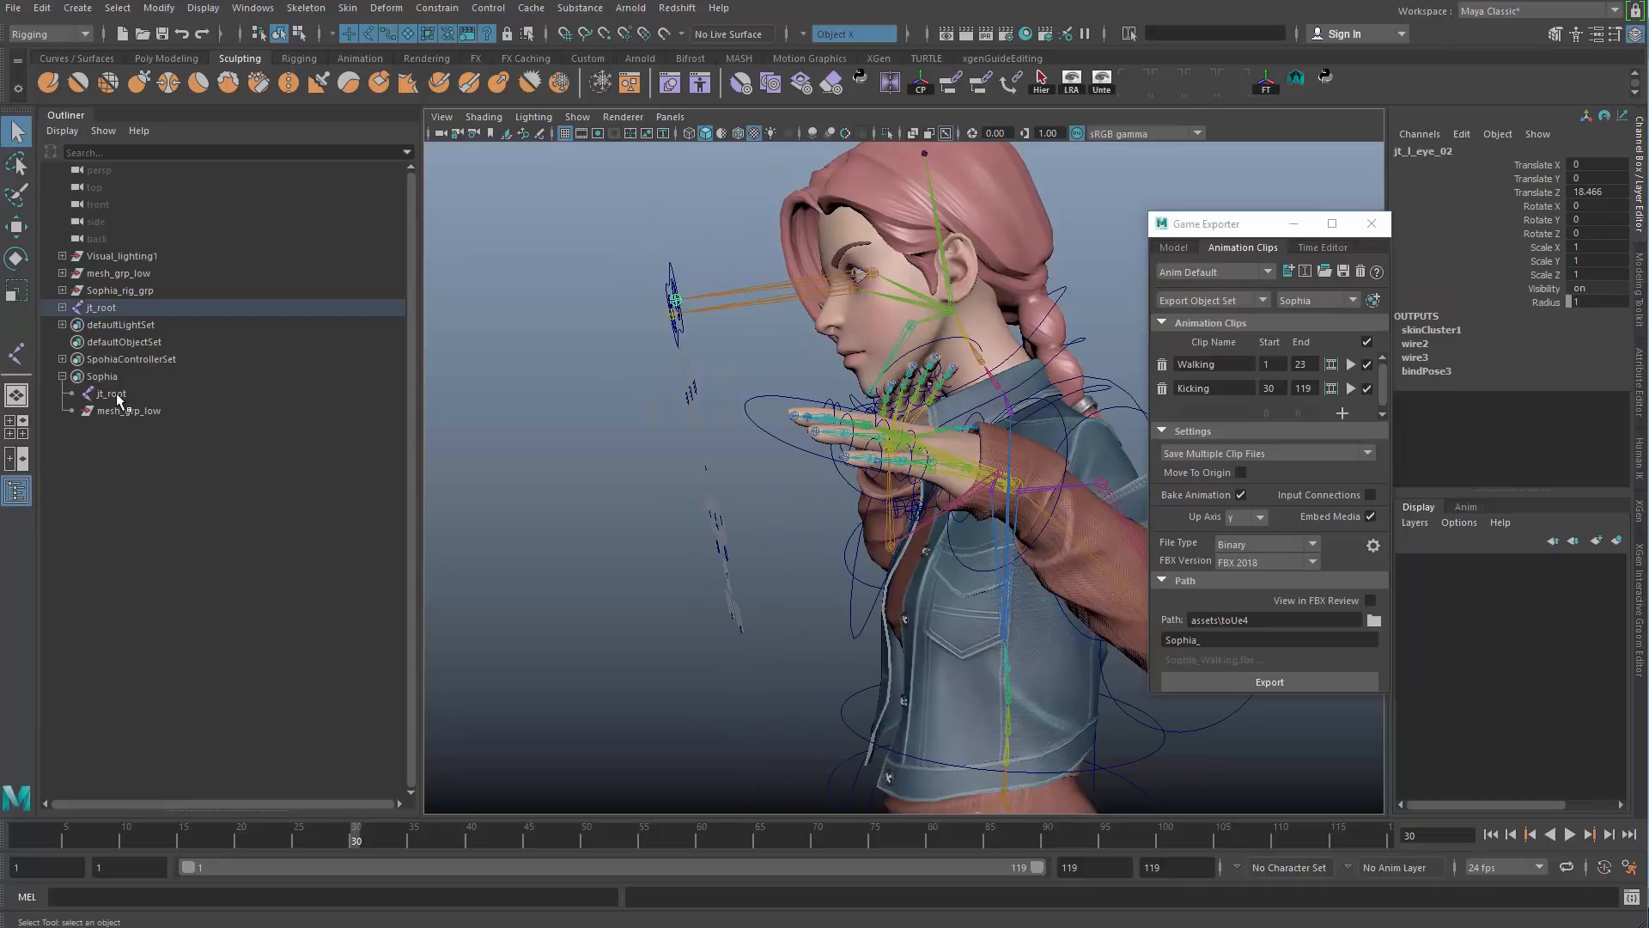
{"action": "left_click_drag", "start_coordinate": [600, 403], "coordinate": [718, 394], "text": "alt"}
{"action": "left_click", "coordinate": [751, 330], "text": "shift"}
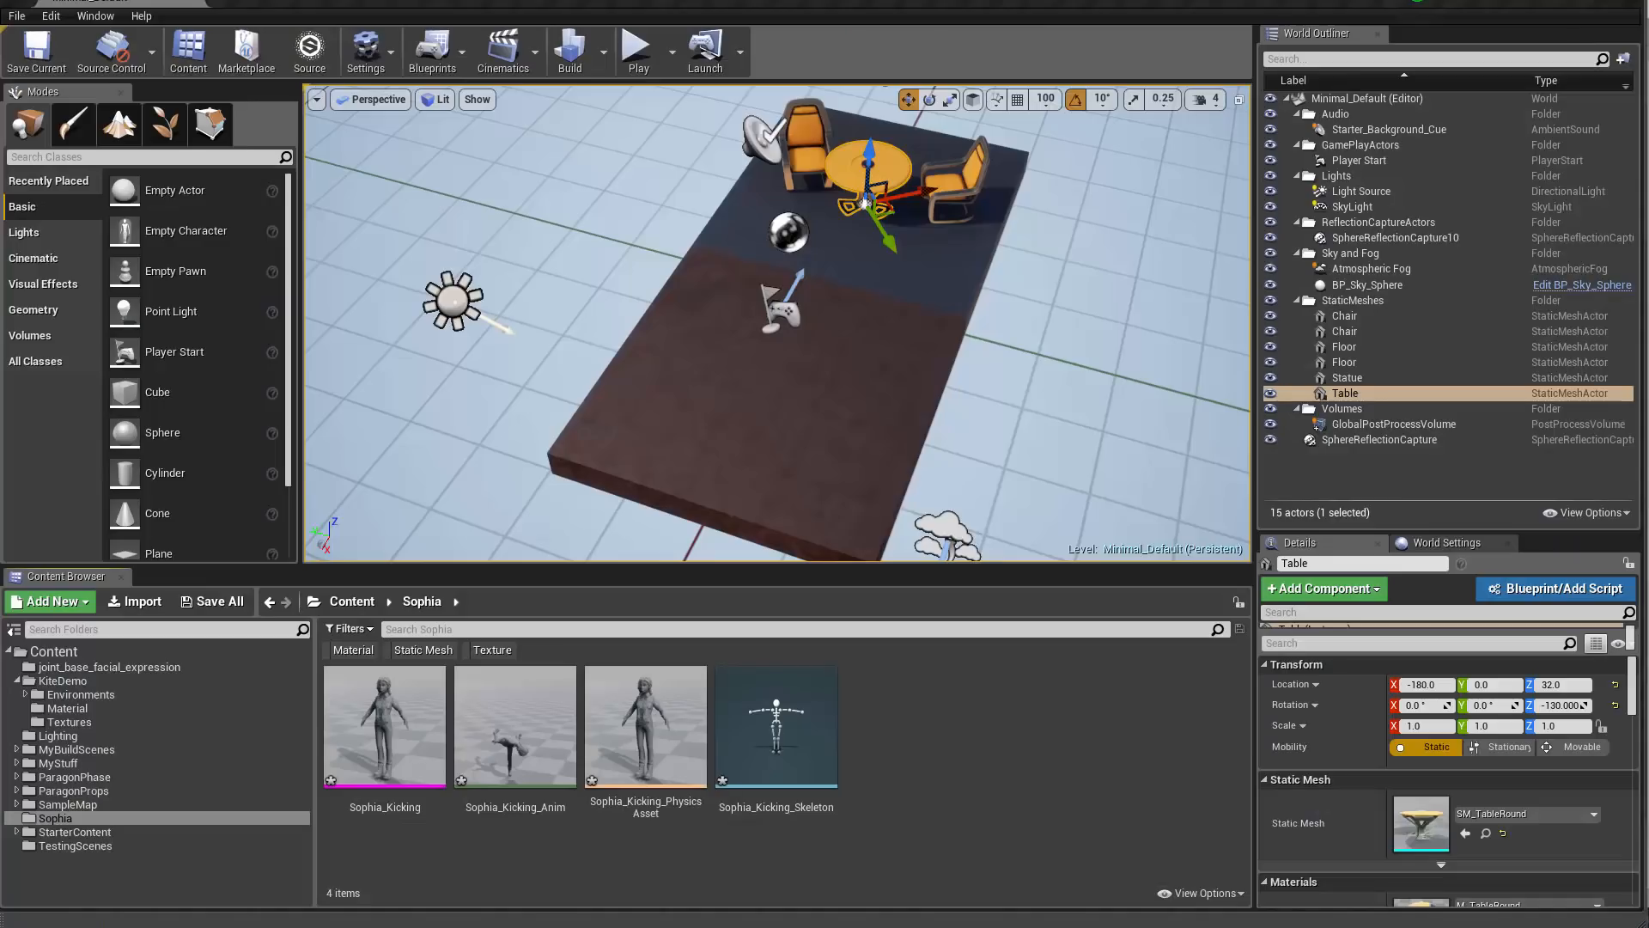
Step: Switch to Unreal Editor and save the Sophia_Kicking mesh, animation, physics asset and skeleton in the Sophia folder
{"action": "left_click", "coordinate": [813, 798], "text": "shift"}
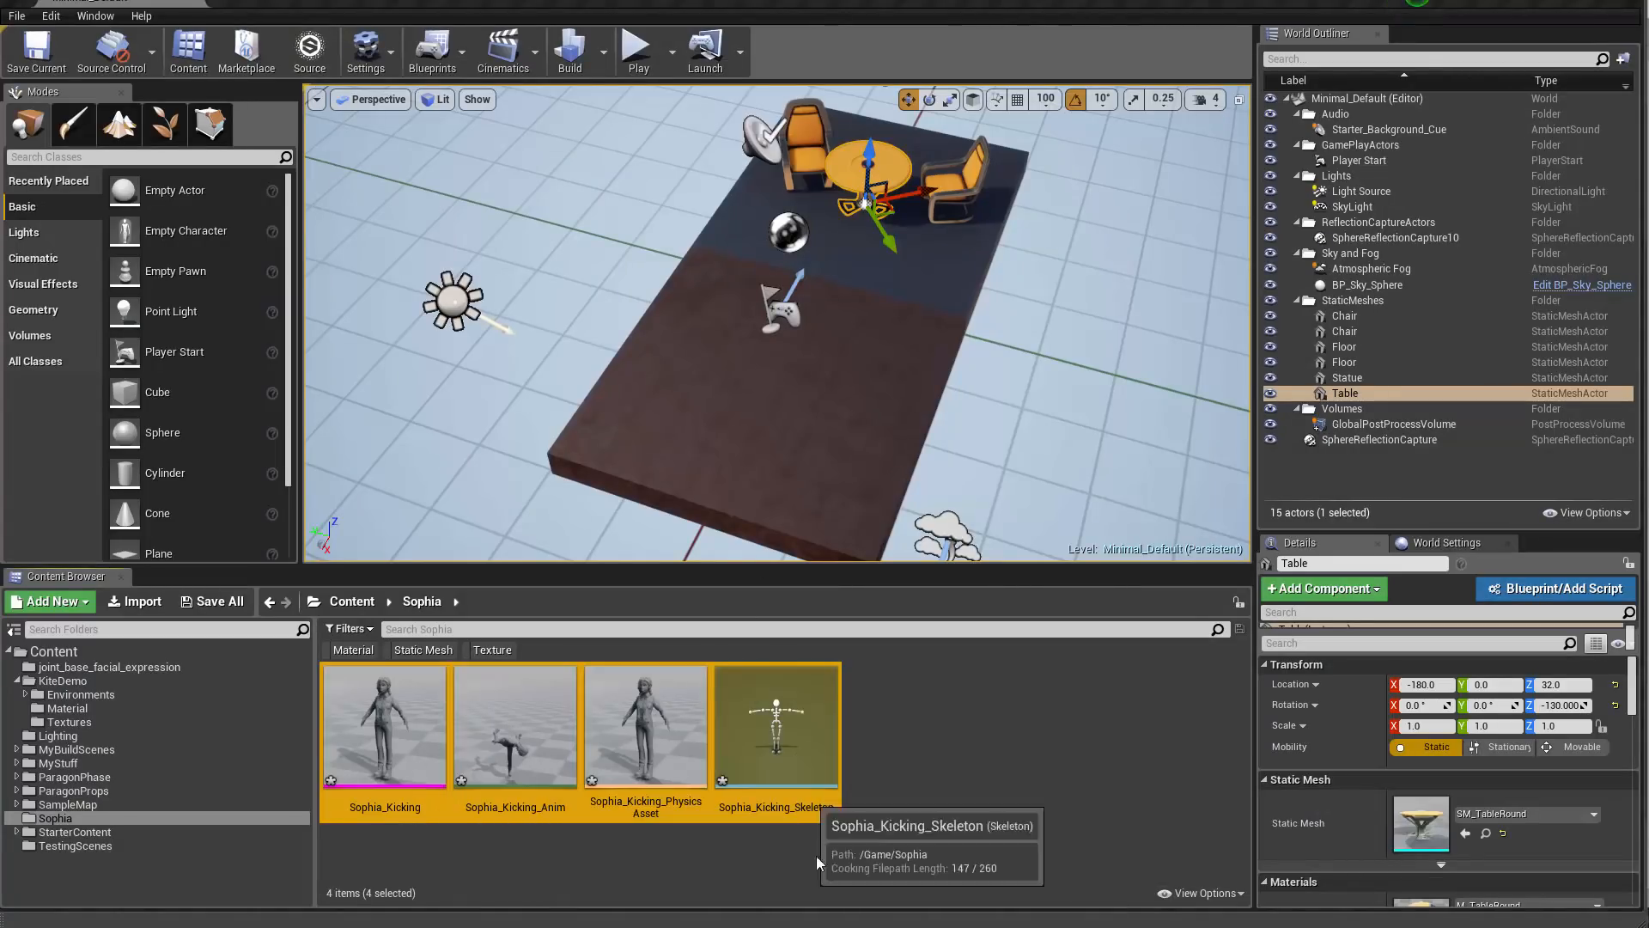
{"action": "left_click", "coordinate": [905, 828]}
{"action": "left_click", "coordinate": [734, 749]}
{"action": "left_click_drag", "start_coordinate": [321, 784], "coordinate": [790, 835]}
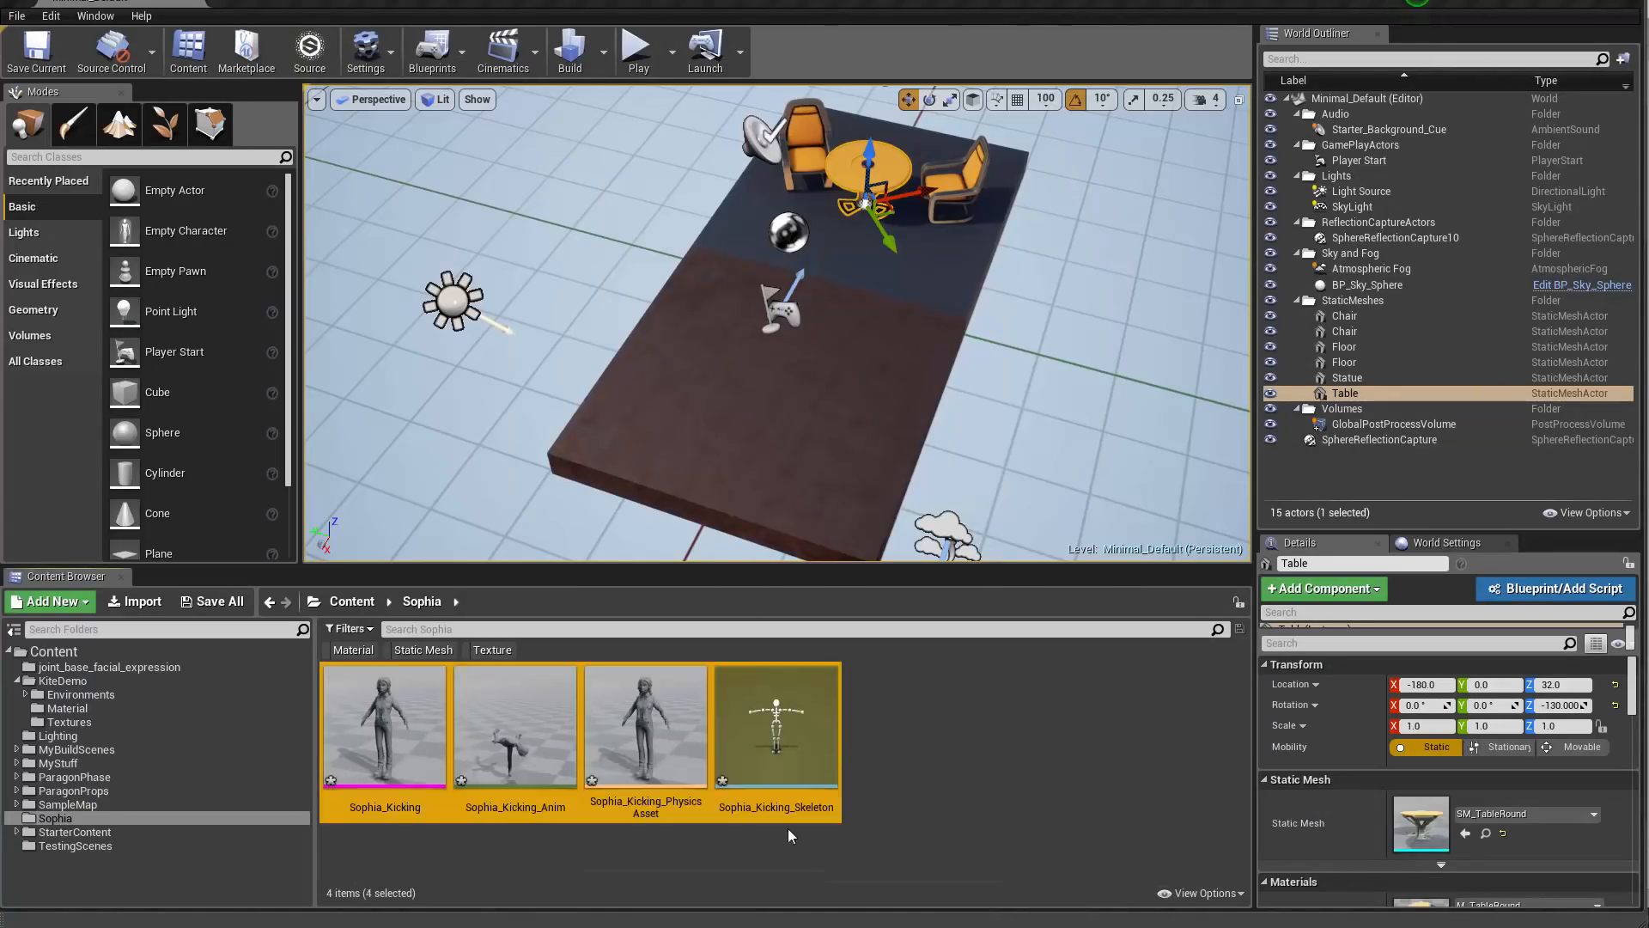
{"action": "key", "text": "ctrl+s"}
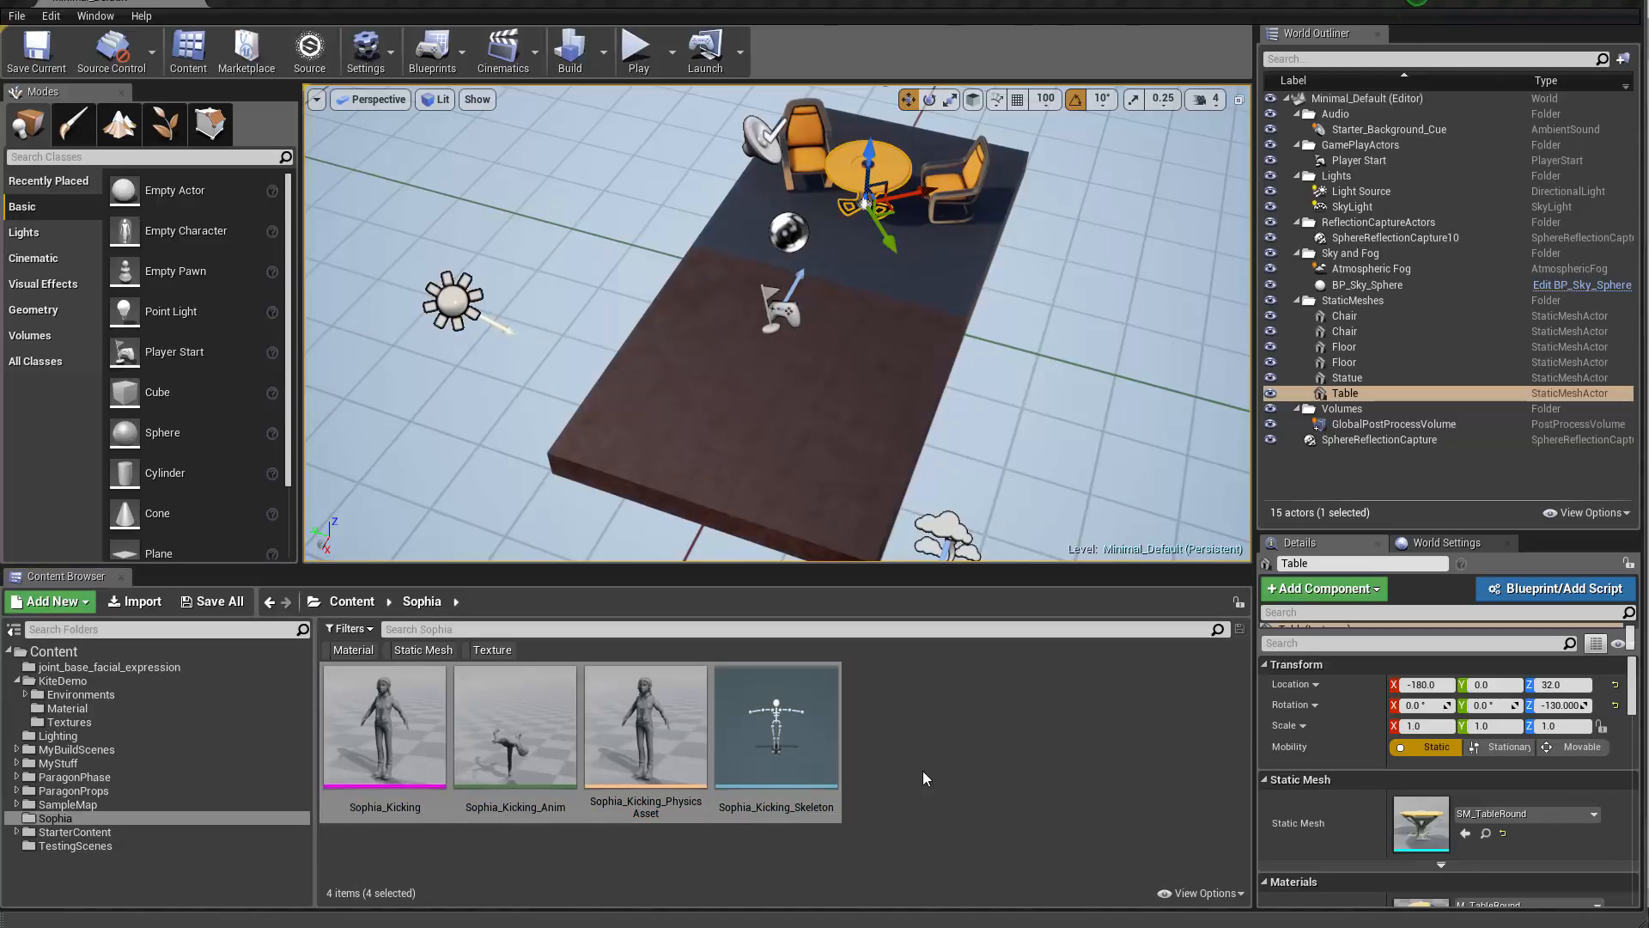
{"action": "left_click", "coordinate": [922, 771]}
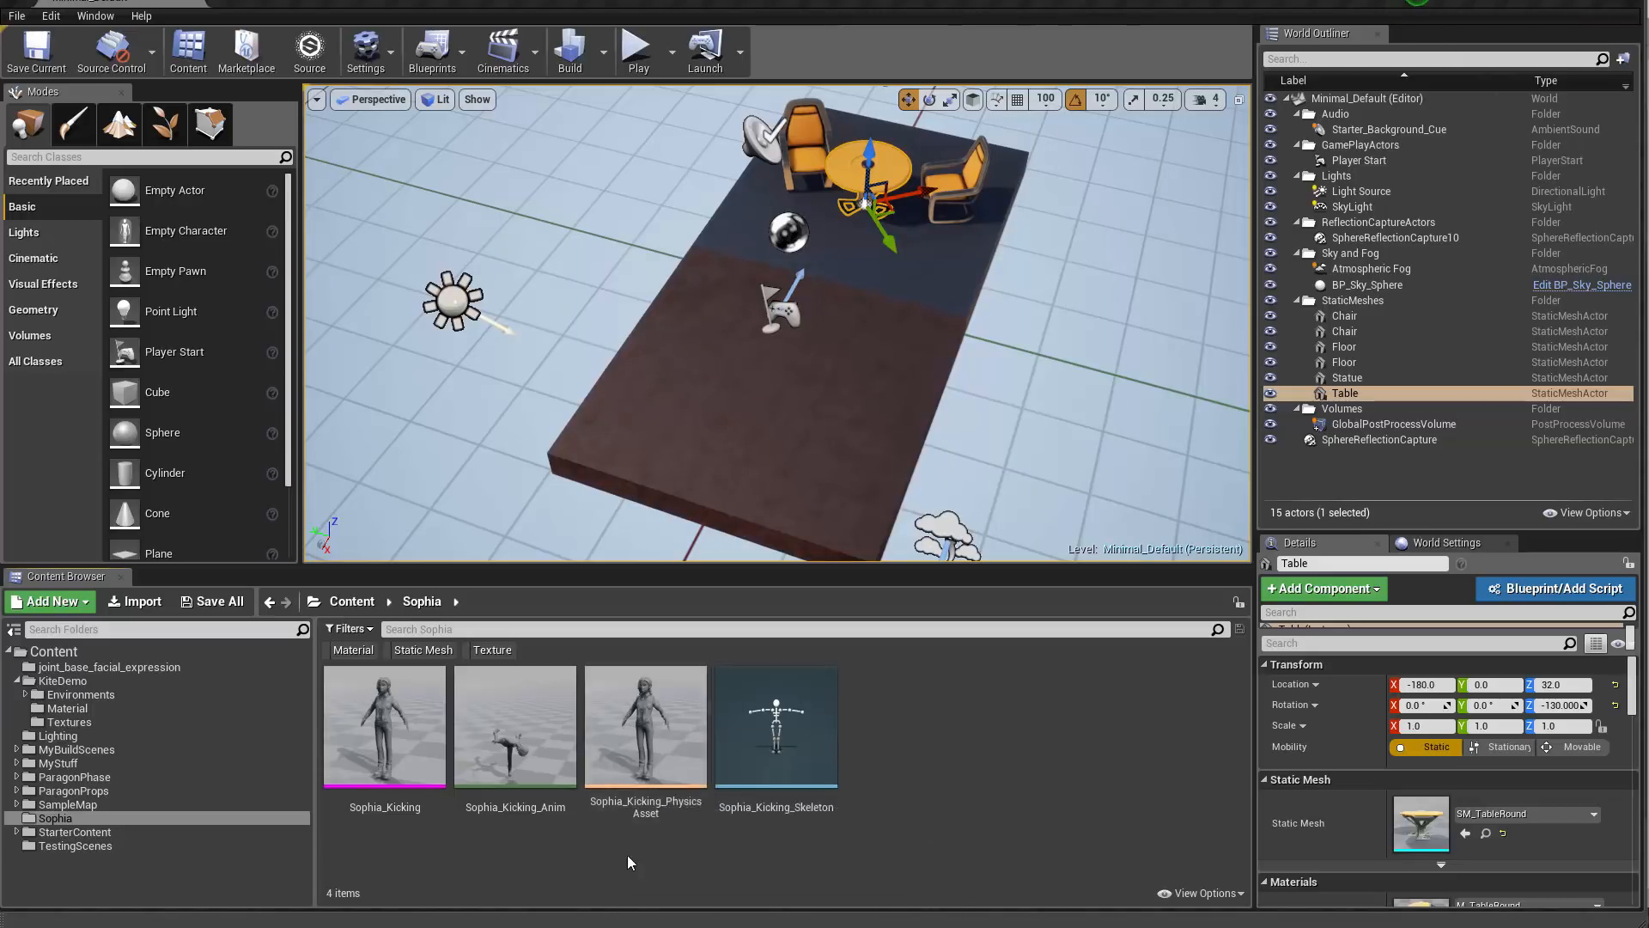
Step: Open the Sophia_Kicking skeletal mesh in a resized editor window and check the character's bone drawing options
{"action": "double_click", "coordinate": [396, 754]}
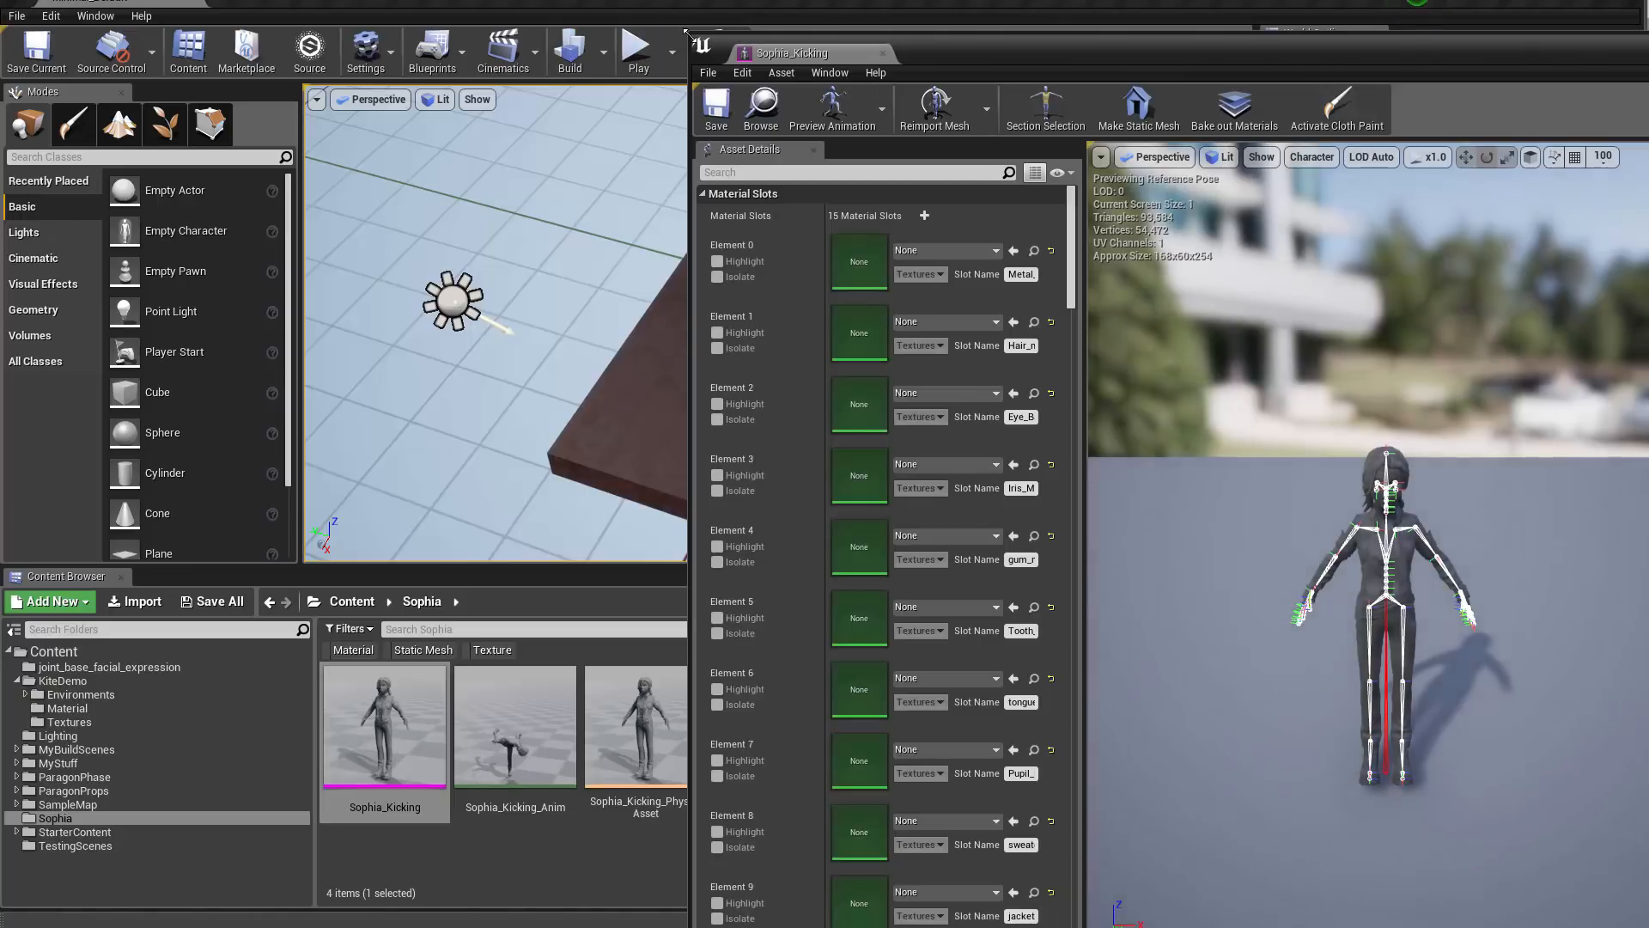
{"action": "left_click_drag", "start_coordinate": [693, 43], "coordinate": [904, 337]}
{"action": "left_click_drag", "start_coordinate": [1213, 348], "coordinate": [513, 165]}
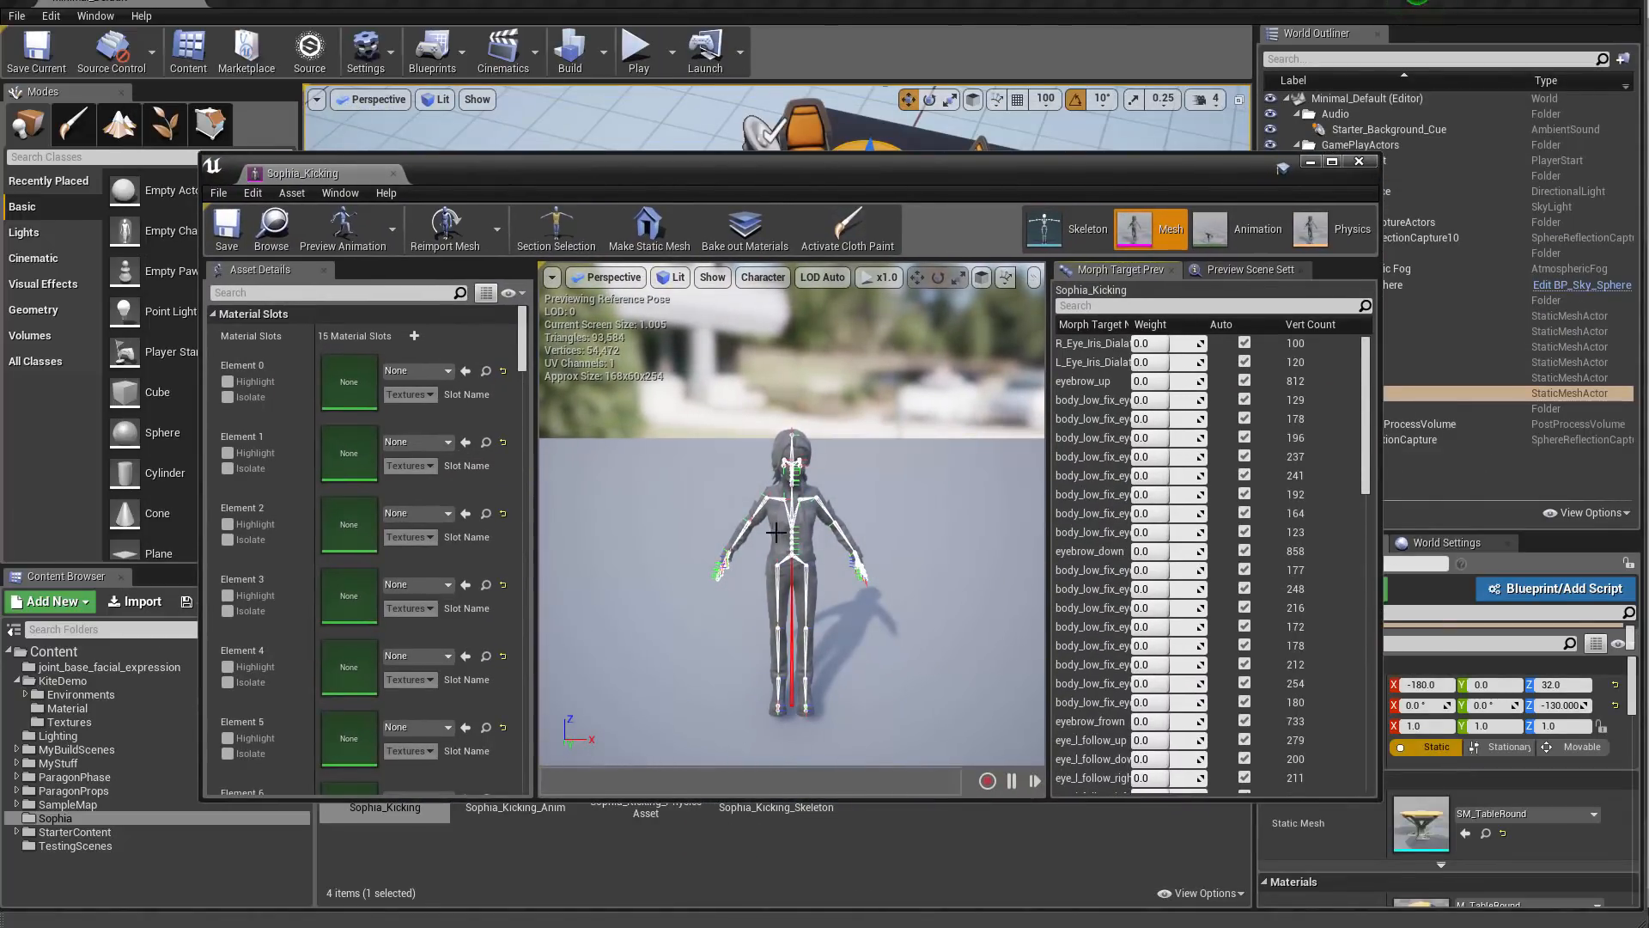
{"action": "right_click_drag", "start_coordinate": [777, 532], "coordinate": [777, 498]}
{"action": "left_click", "coordinate": [770, 285]}
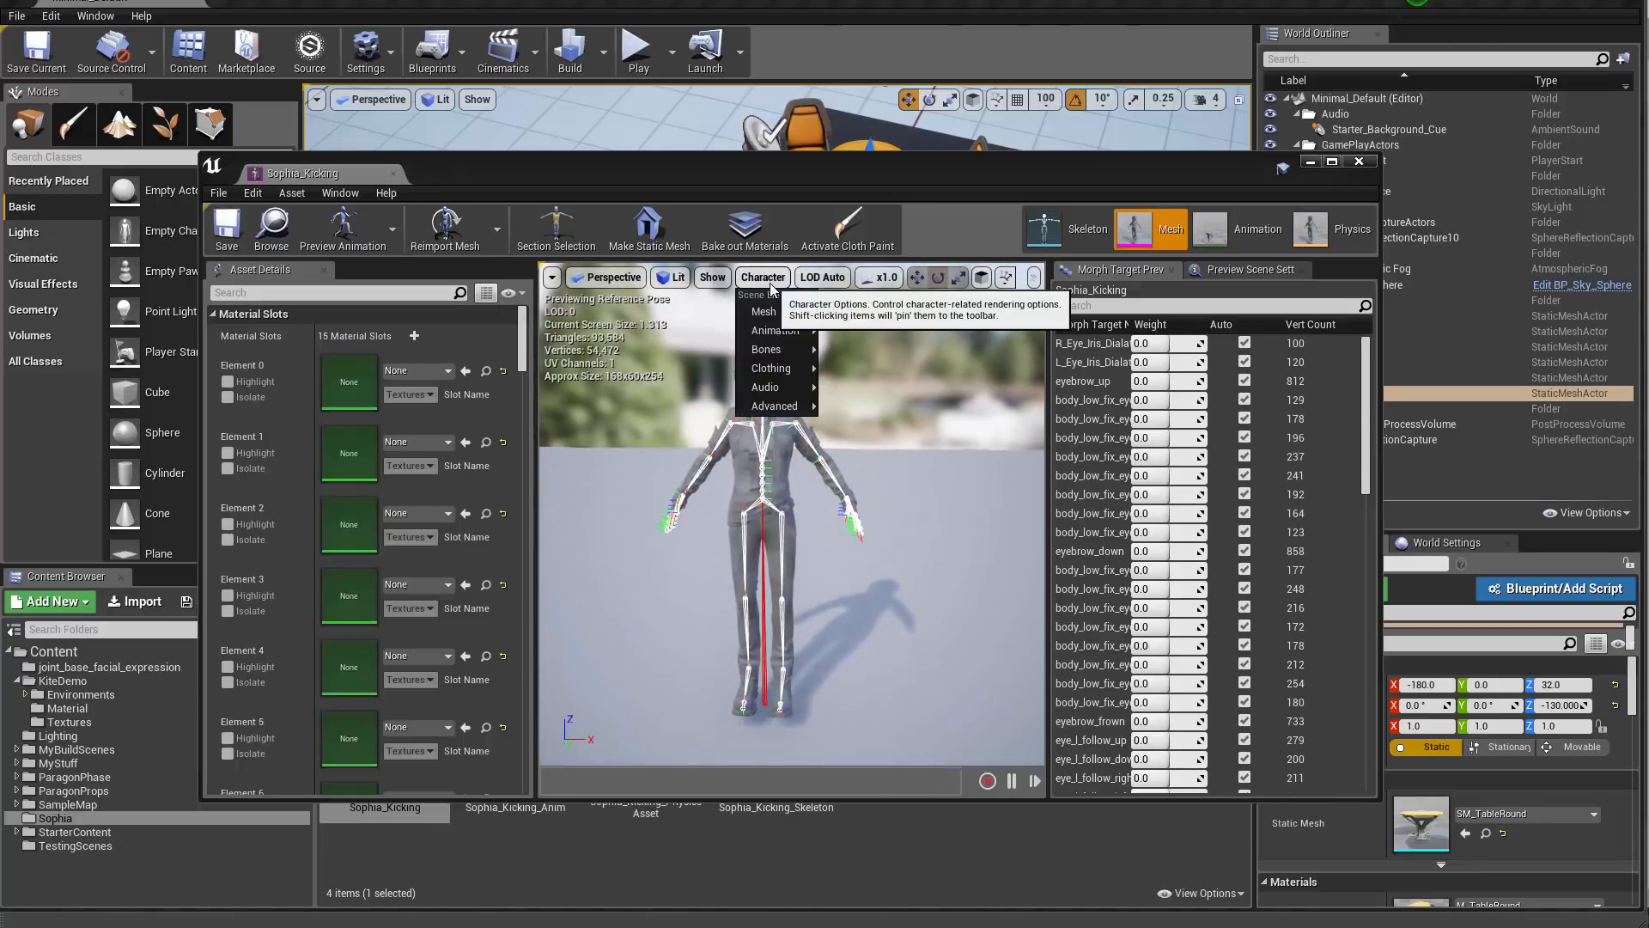
{"action": "mouse_move", "coordinate": [766, 349]}
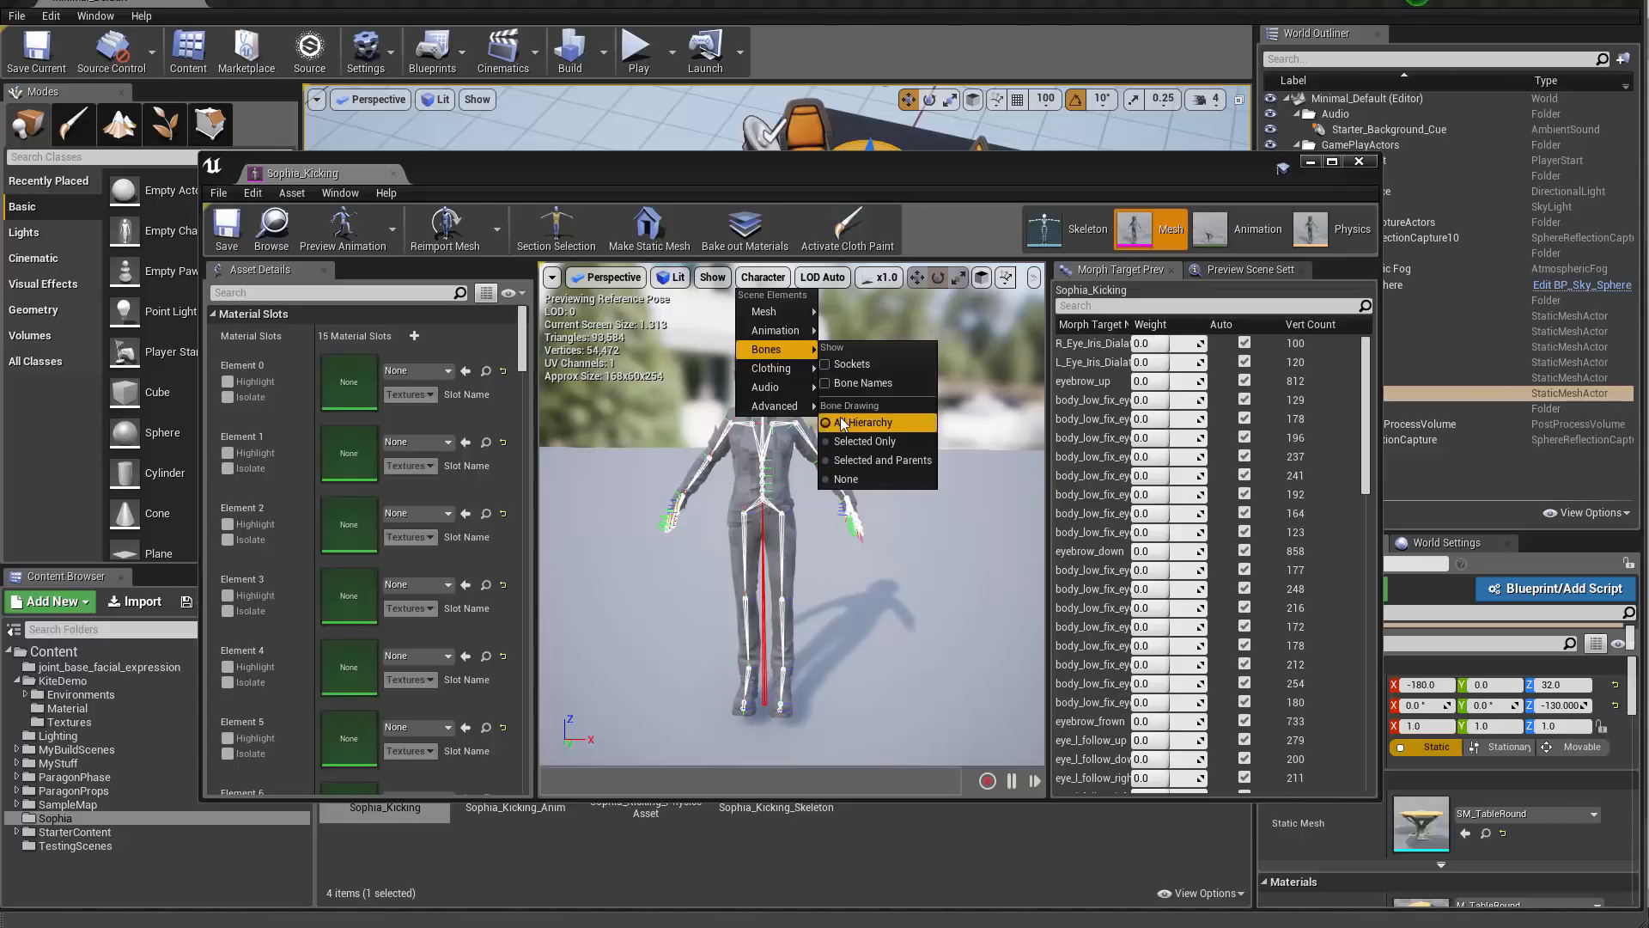
{"action": "left_click_drag", "start_coordinate": [962, 463], "coordinate": [934, 413]}
Step: Open the Sophia_Kicking skeleton and look through its joint hierarchy, starting with jt_root
{"action": "left_click", "coordinate": [1031, 242]}
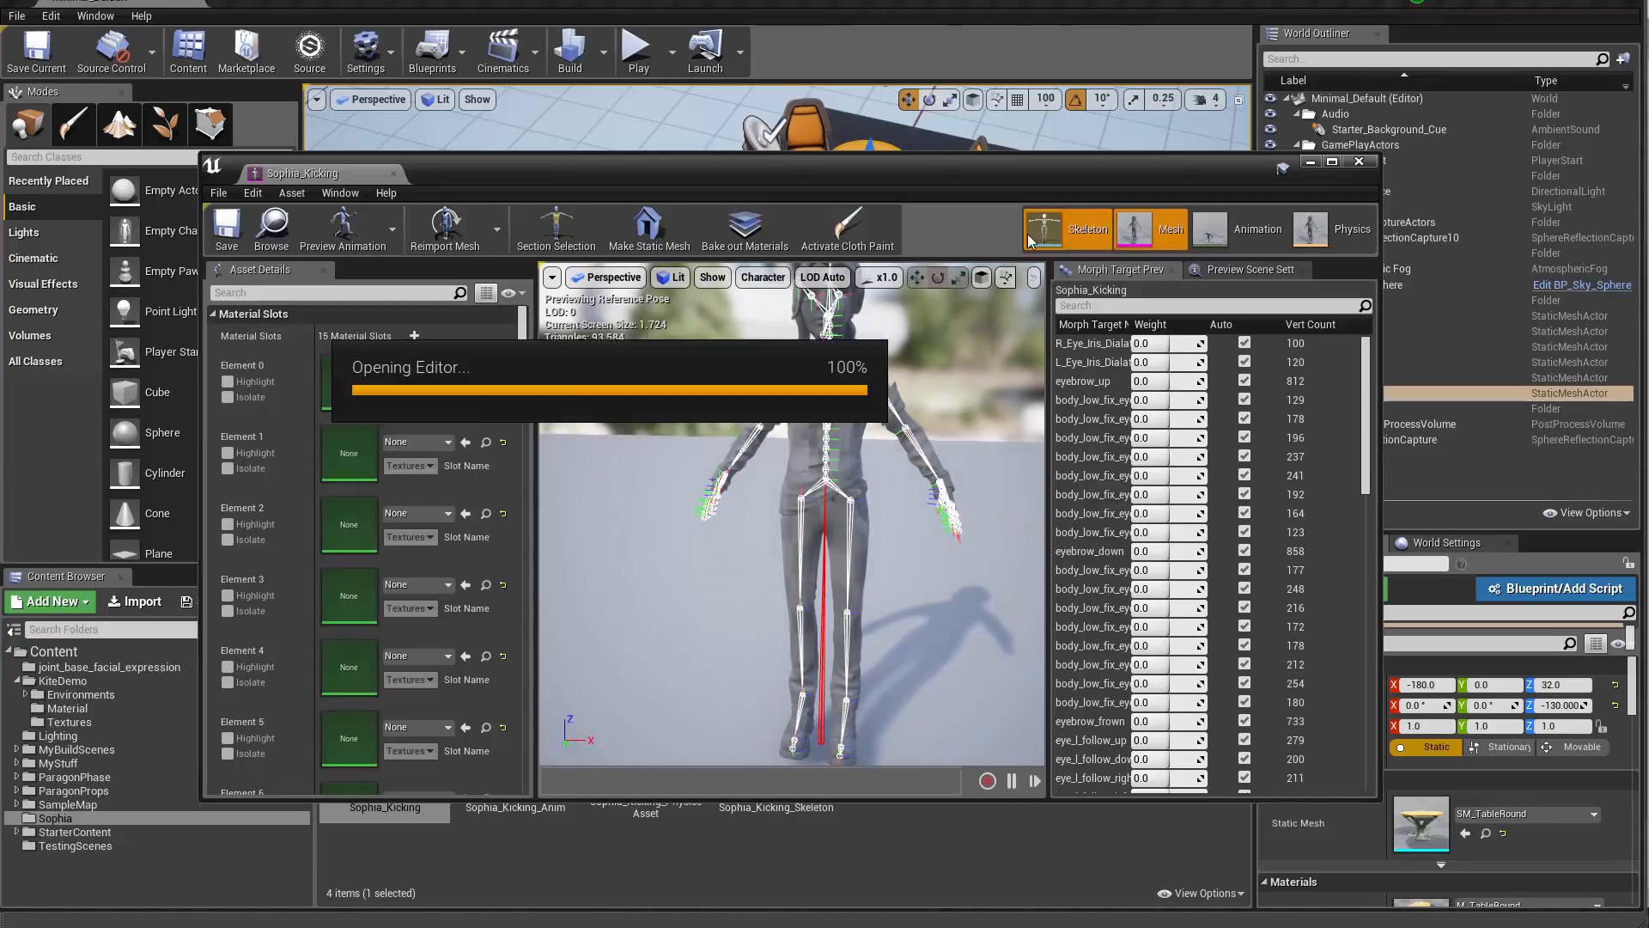
{"action": "left_click", "coordinate": [404, 295]}
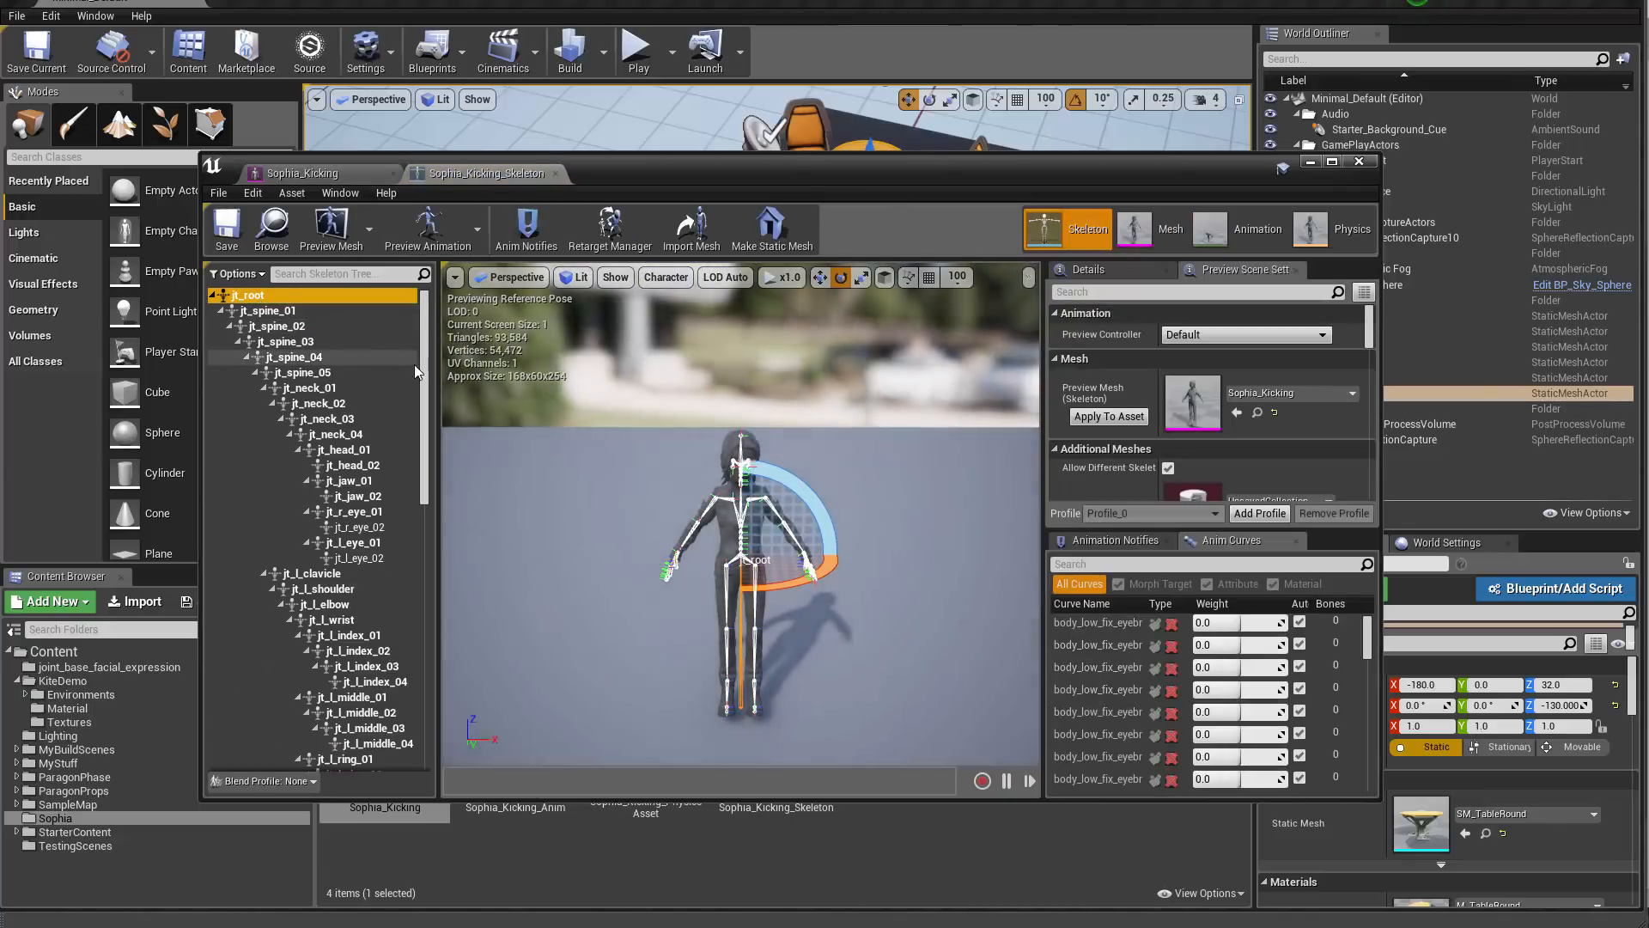
{"action": "scroll", "coordinate": [407, 572], "scroll_direction": "down", "scroll_amount": 10}
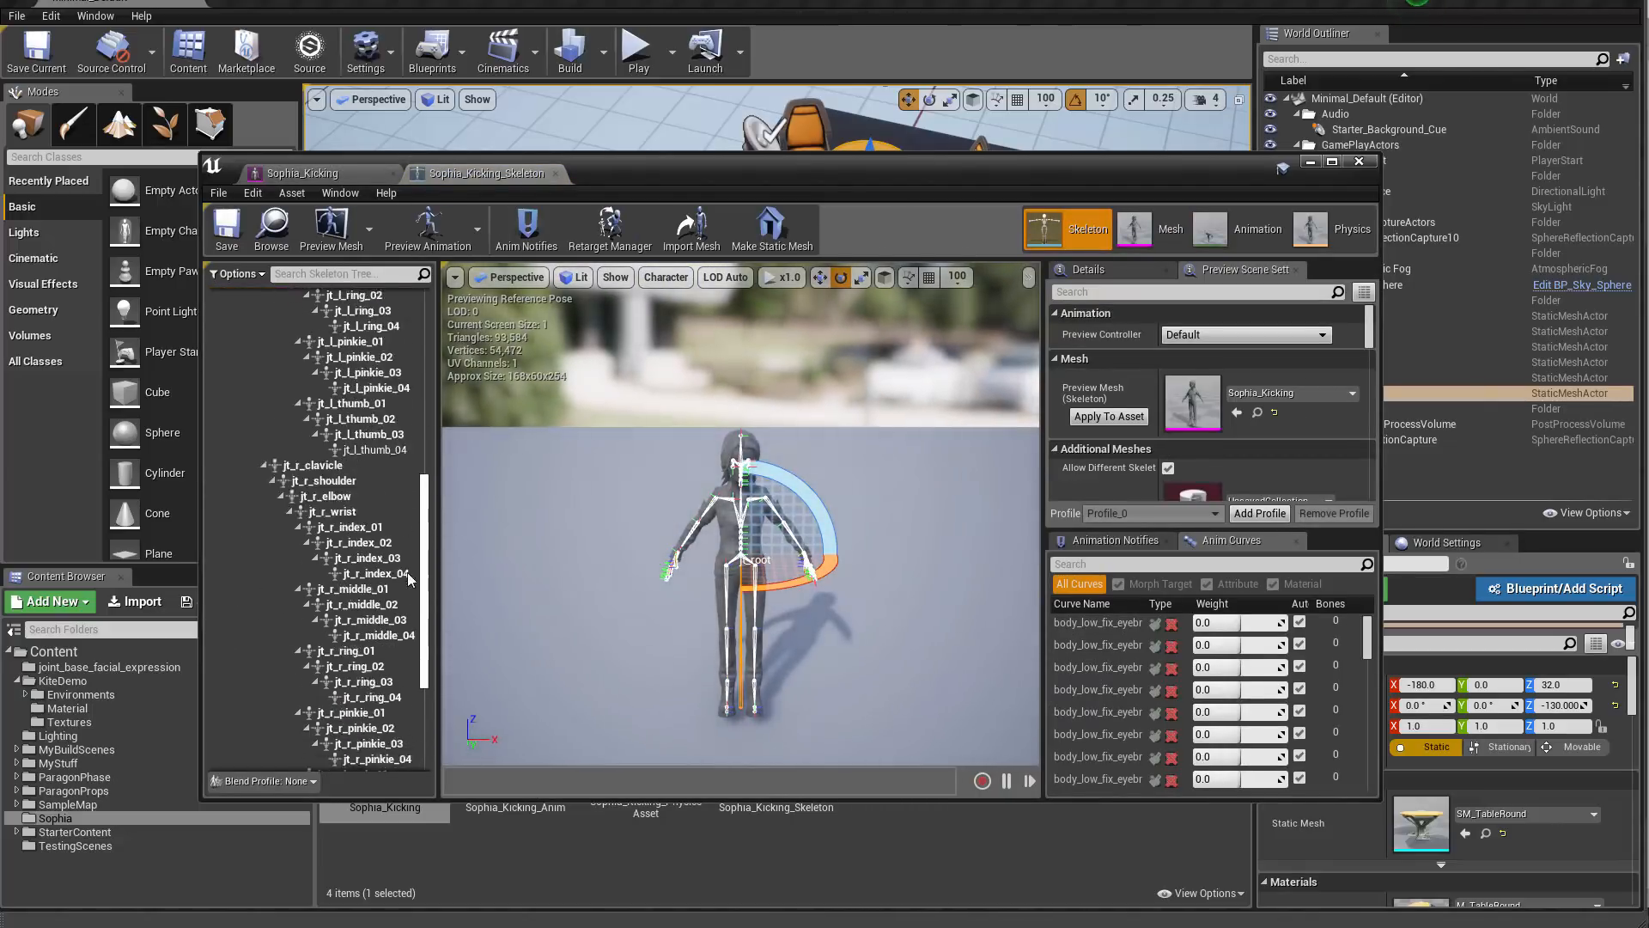
{"action": "scroll", "coordinate": [399, 708], "scroll_direction": "up", "scroll_amount": 10}
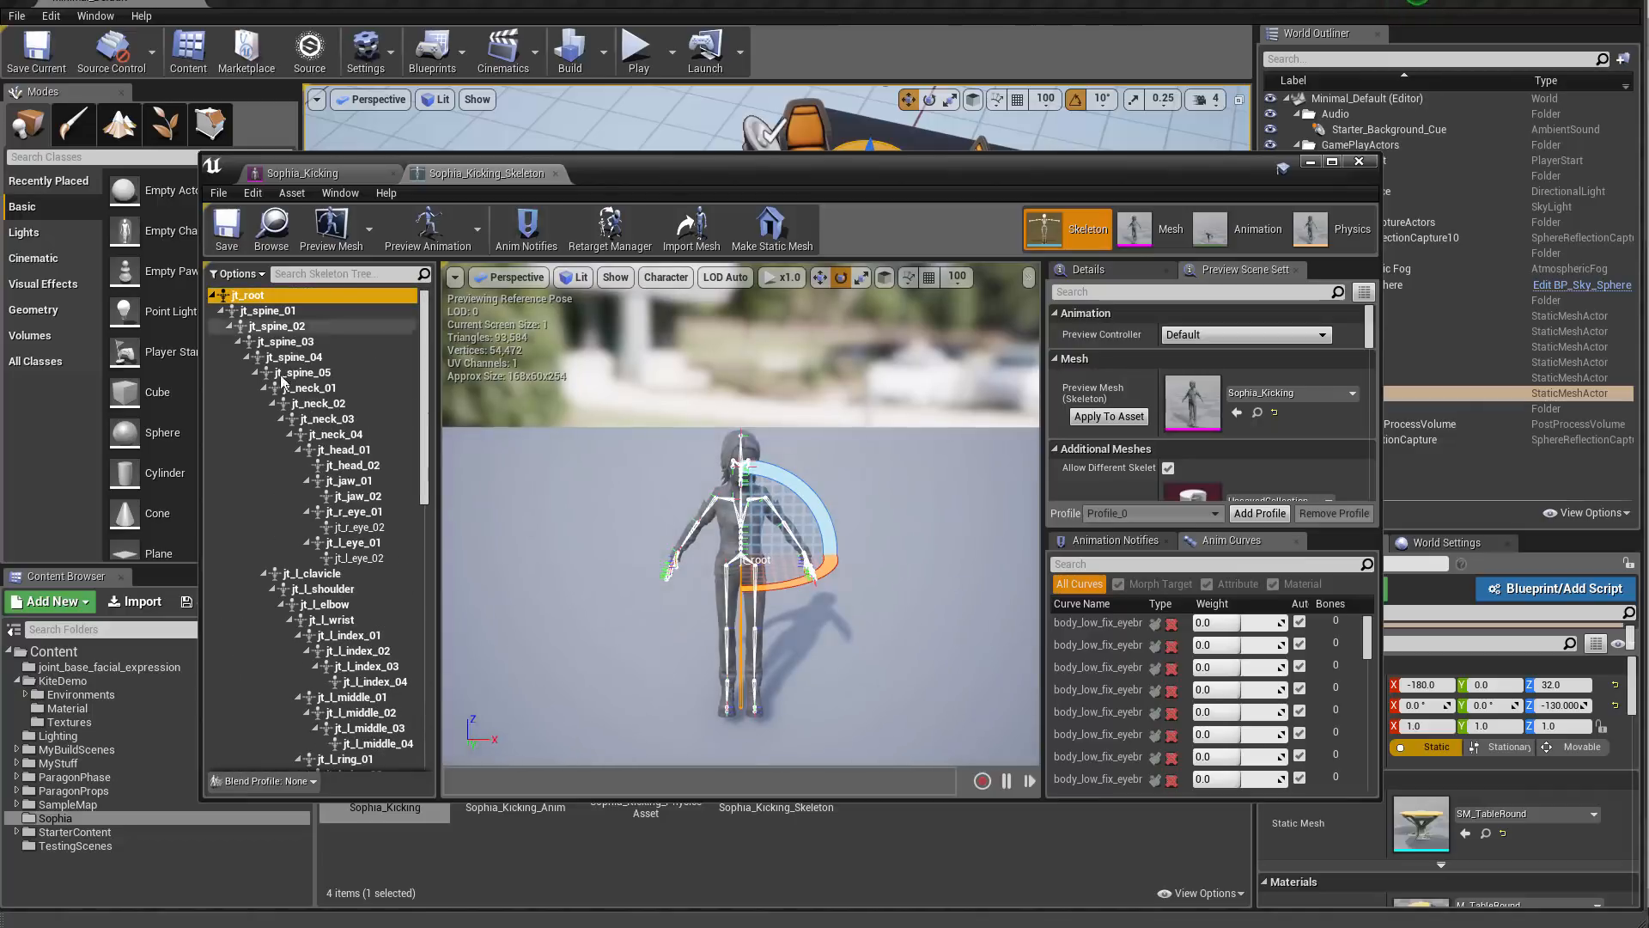
{"action": "scroll", "coordinate": [400, 682], "scroll_direction": "down", "scroll_amount": 8}
{"action": "scroll", "coordinate": [727, 643], "scroll_direction": "down", "scroll_amount": 3}
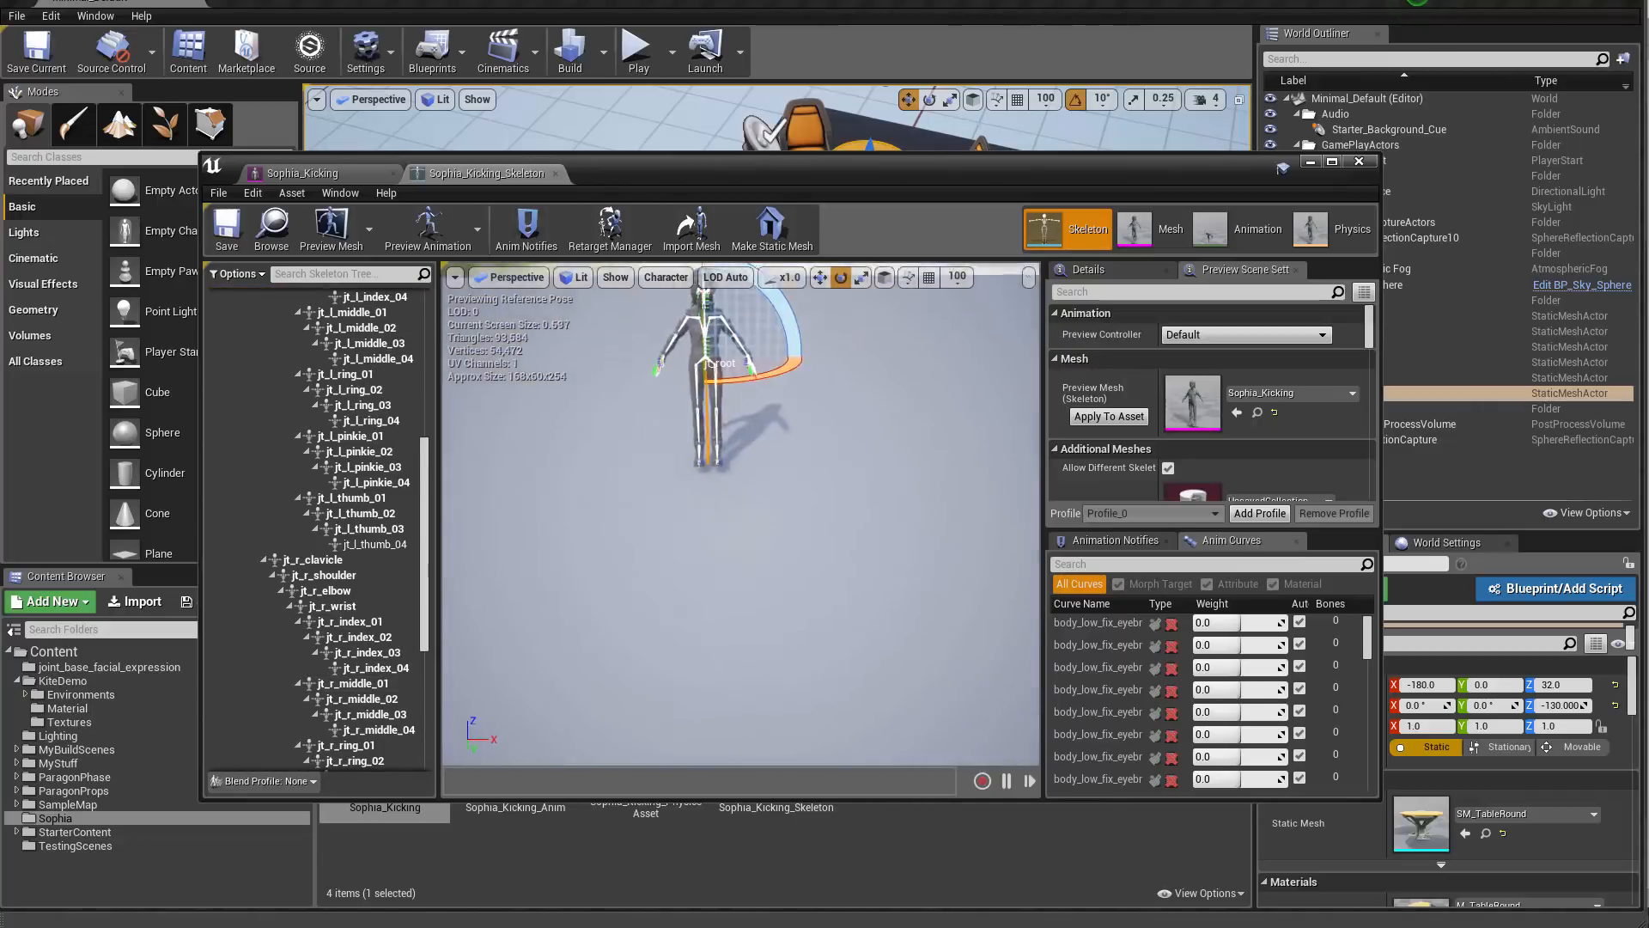
Step: Examine the root, hip and leg joints of the skeleton preview up close and from different angles
{"action": "right_click_drag", "start_coordinate": [838, 639], "coordinate": [839, 594]}
{"action": "left_click", "coordinate": [838, 594]}
{"action": "scroll", "coordinate": [840, 591], "scroll_direction": "up", "scroll_amount": 6}
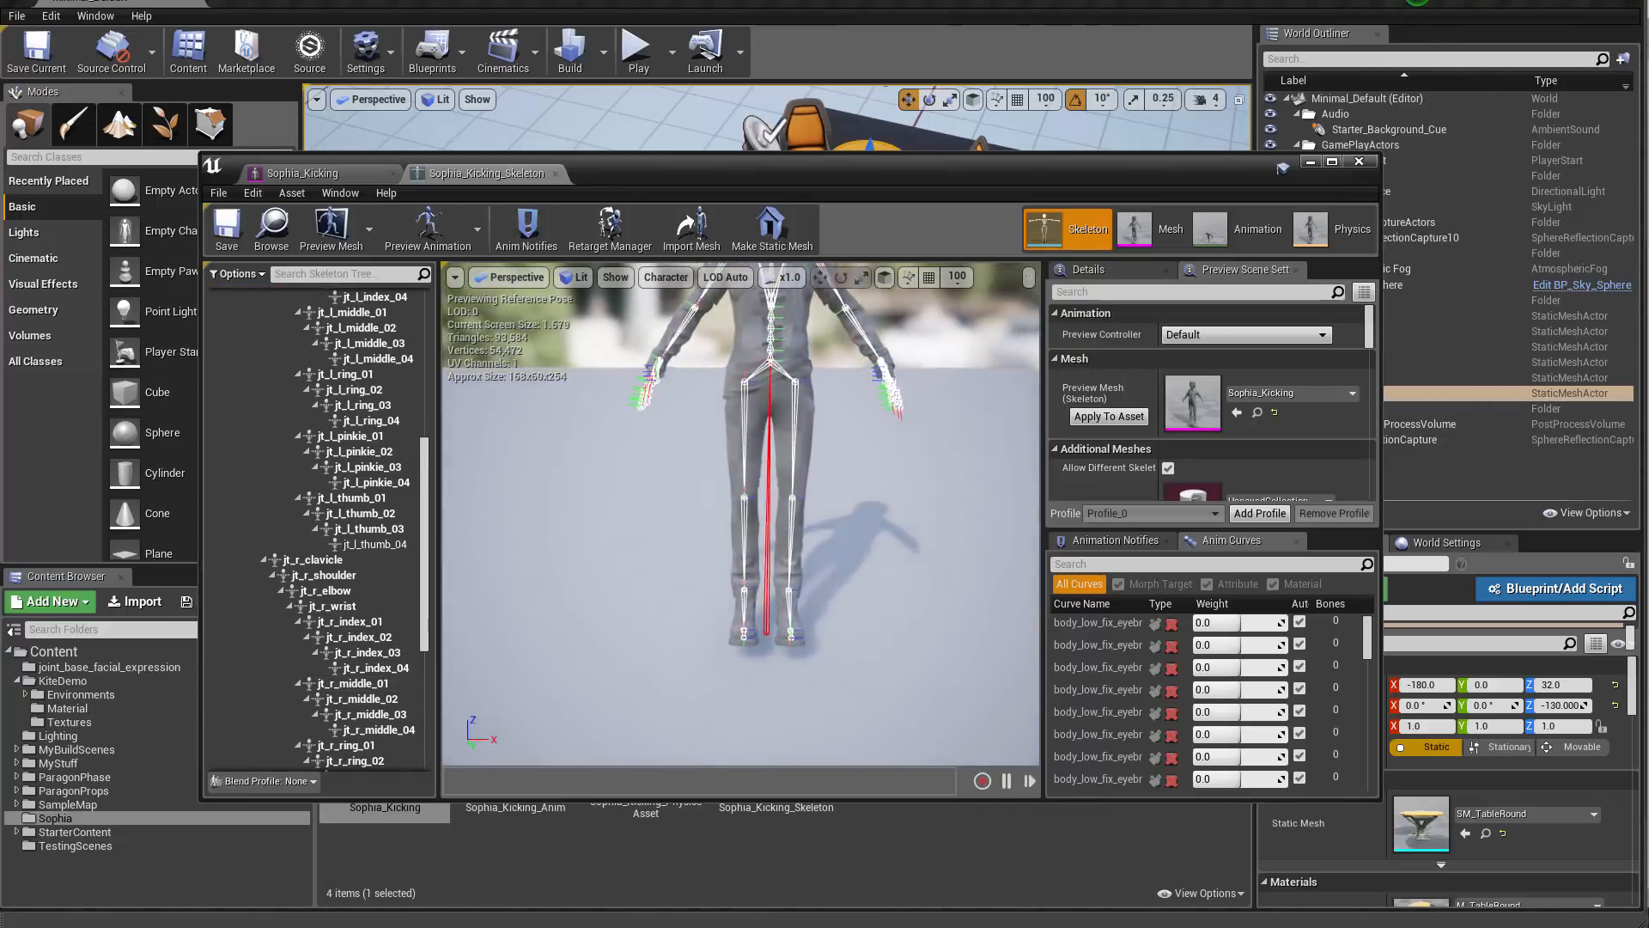
{"action": "scroll", "coordinate": [780, 432], "scroll_direction": "up", "scroll_amount": 4}
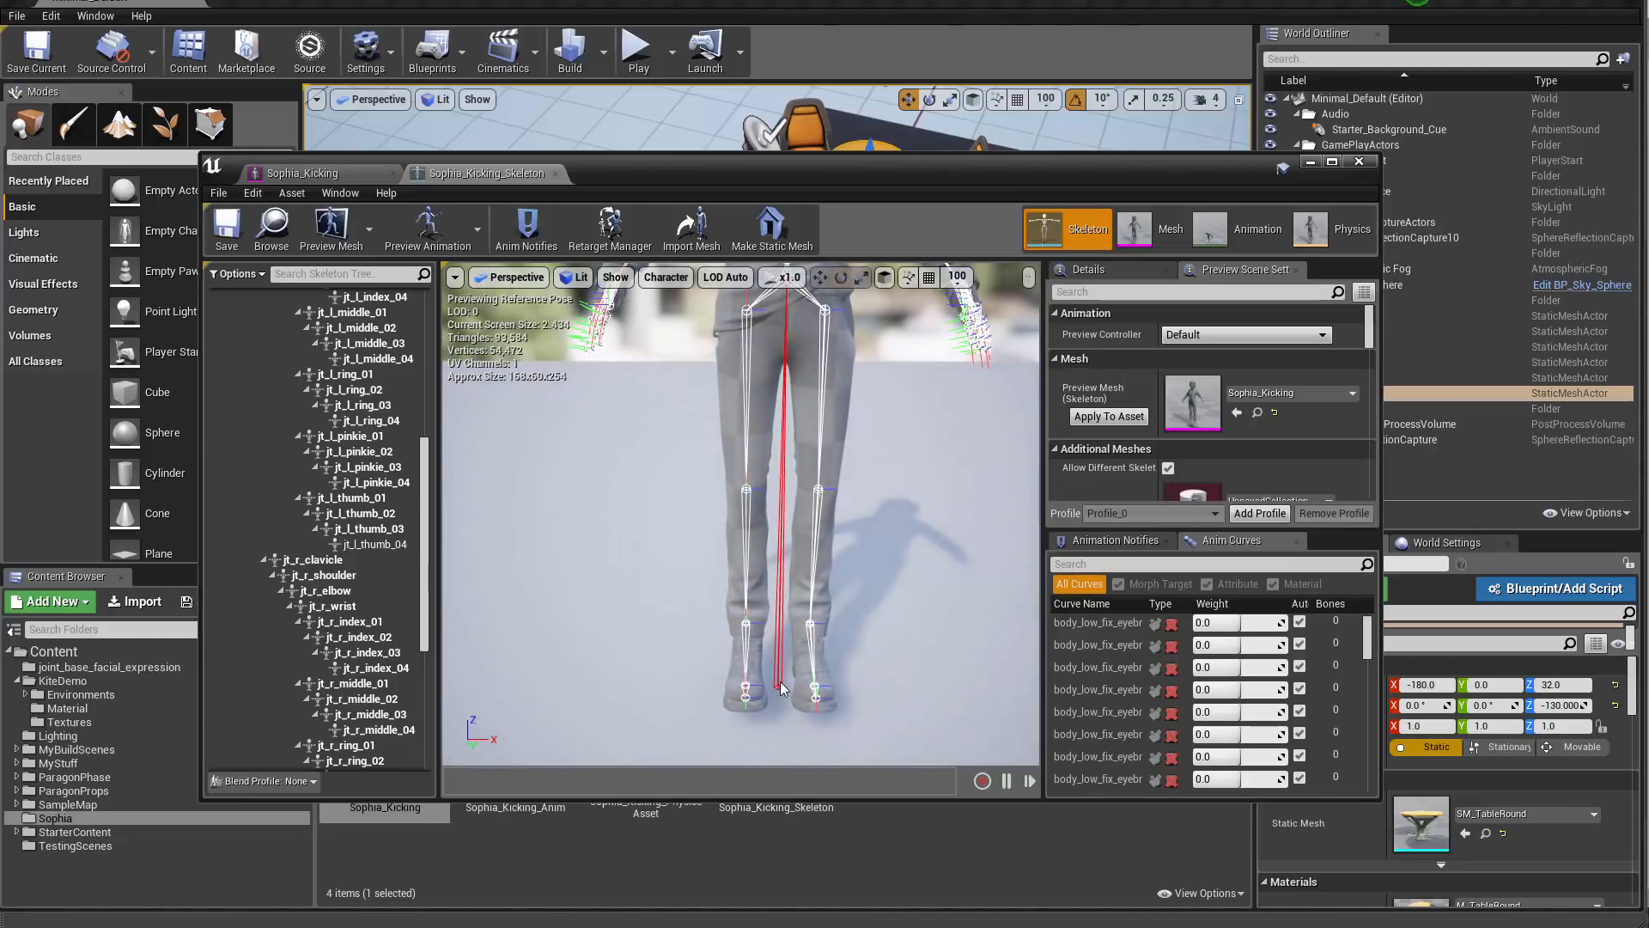
{"action": "right_click_drag", "start_coordinate": [801, 354], "coordinate": [792, 354]}
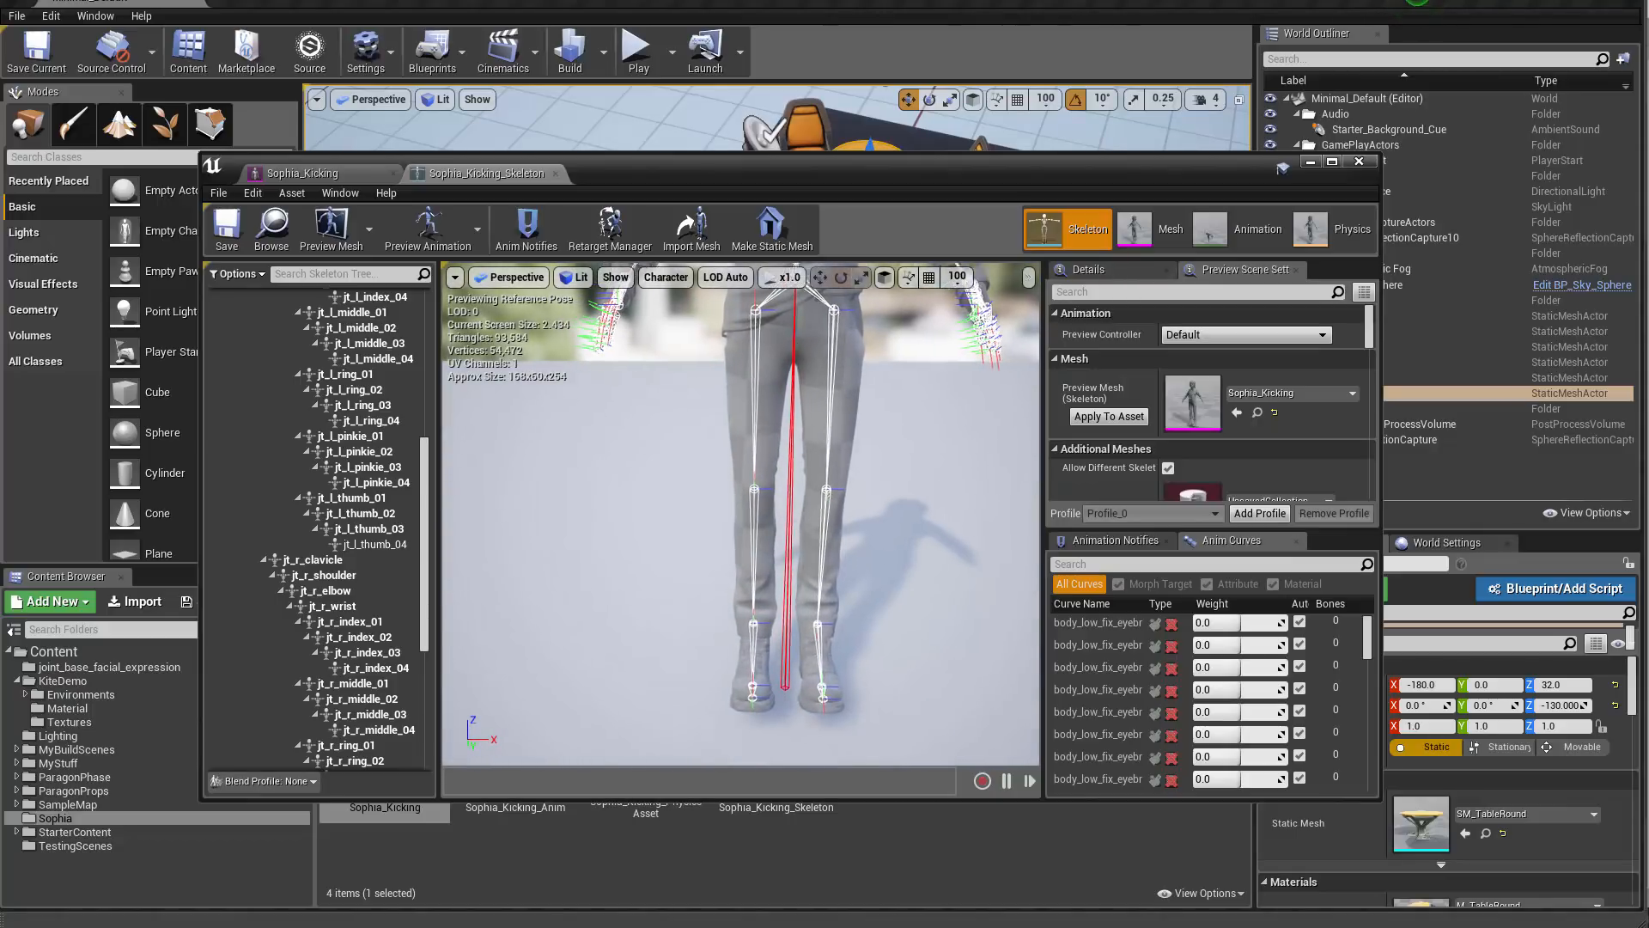
{"action": "scroll", "coordinate": [752, 406], "scroll_direction": "down", "scroll_amount": 6}
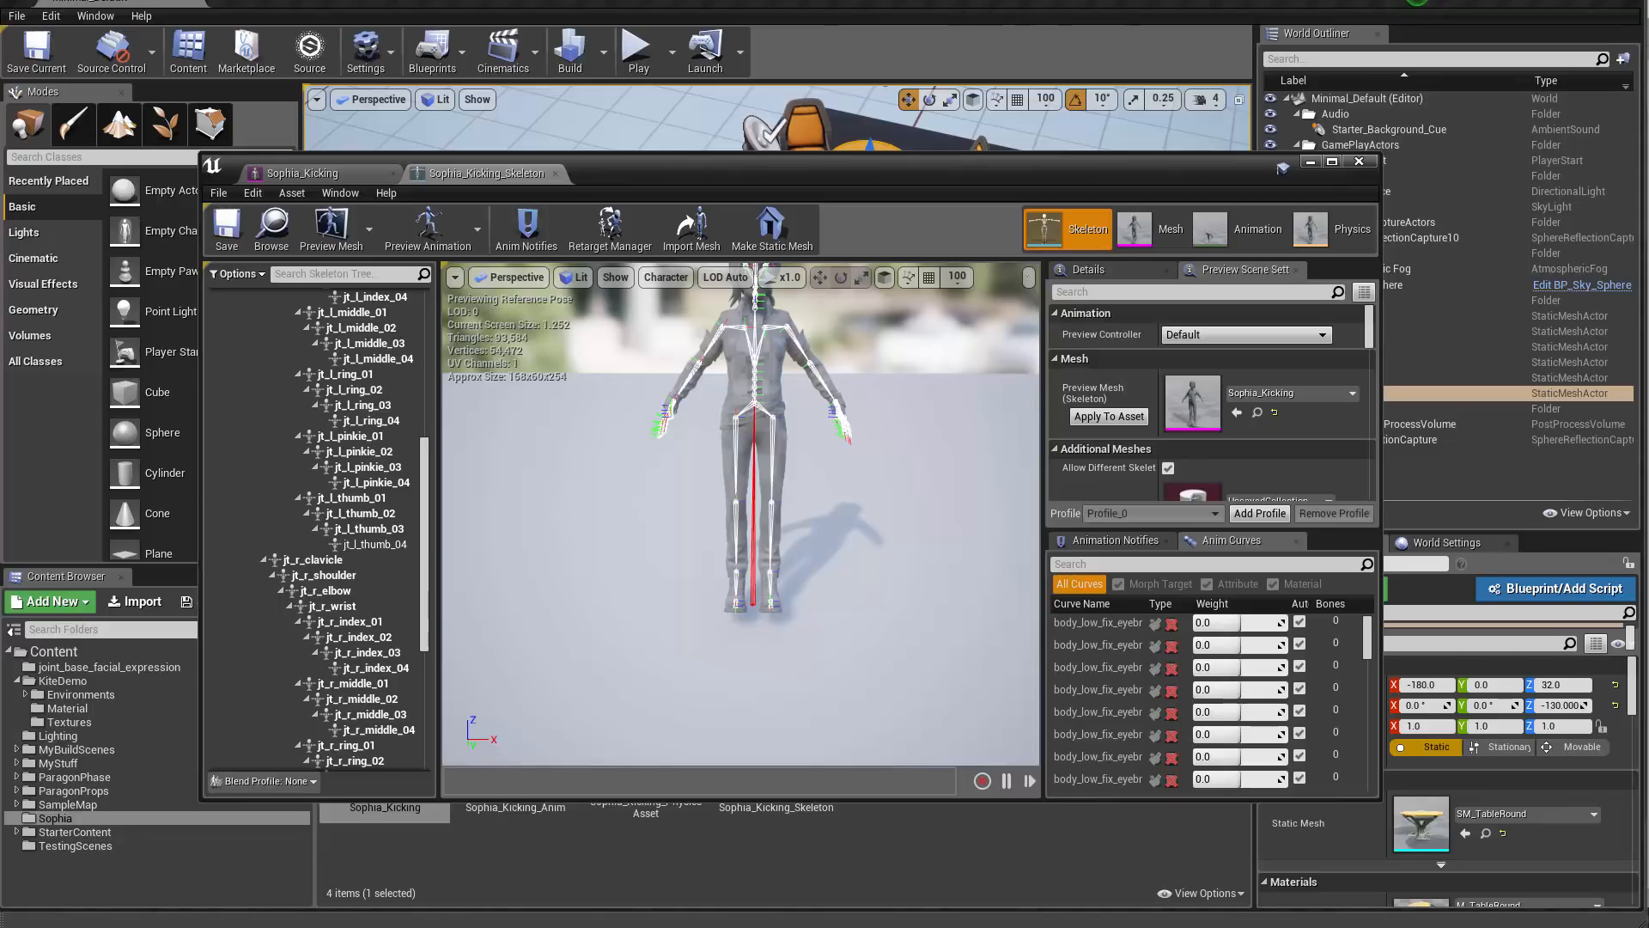
{"action": "mouse_move", "coordinate": [743, 585]}
{"action": "right_mouse_down"}
{"action": "mouse_move", "coordinate": [743, 635]}
{"action": "mouse_move", "coordinate": [752, 567]}
{"action": "right_mouse_up"}
{"action": "right_click_drag", "start_coordinate": [740, 455], "coordinate": [740, 404]}
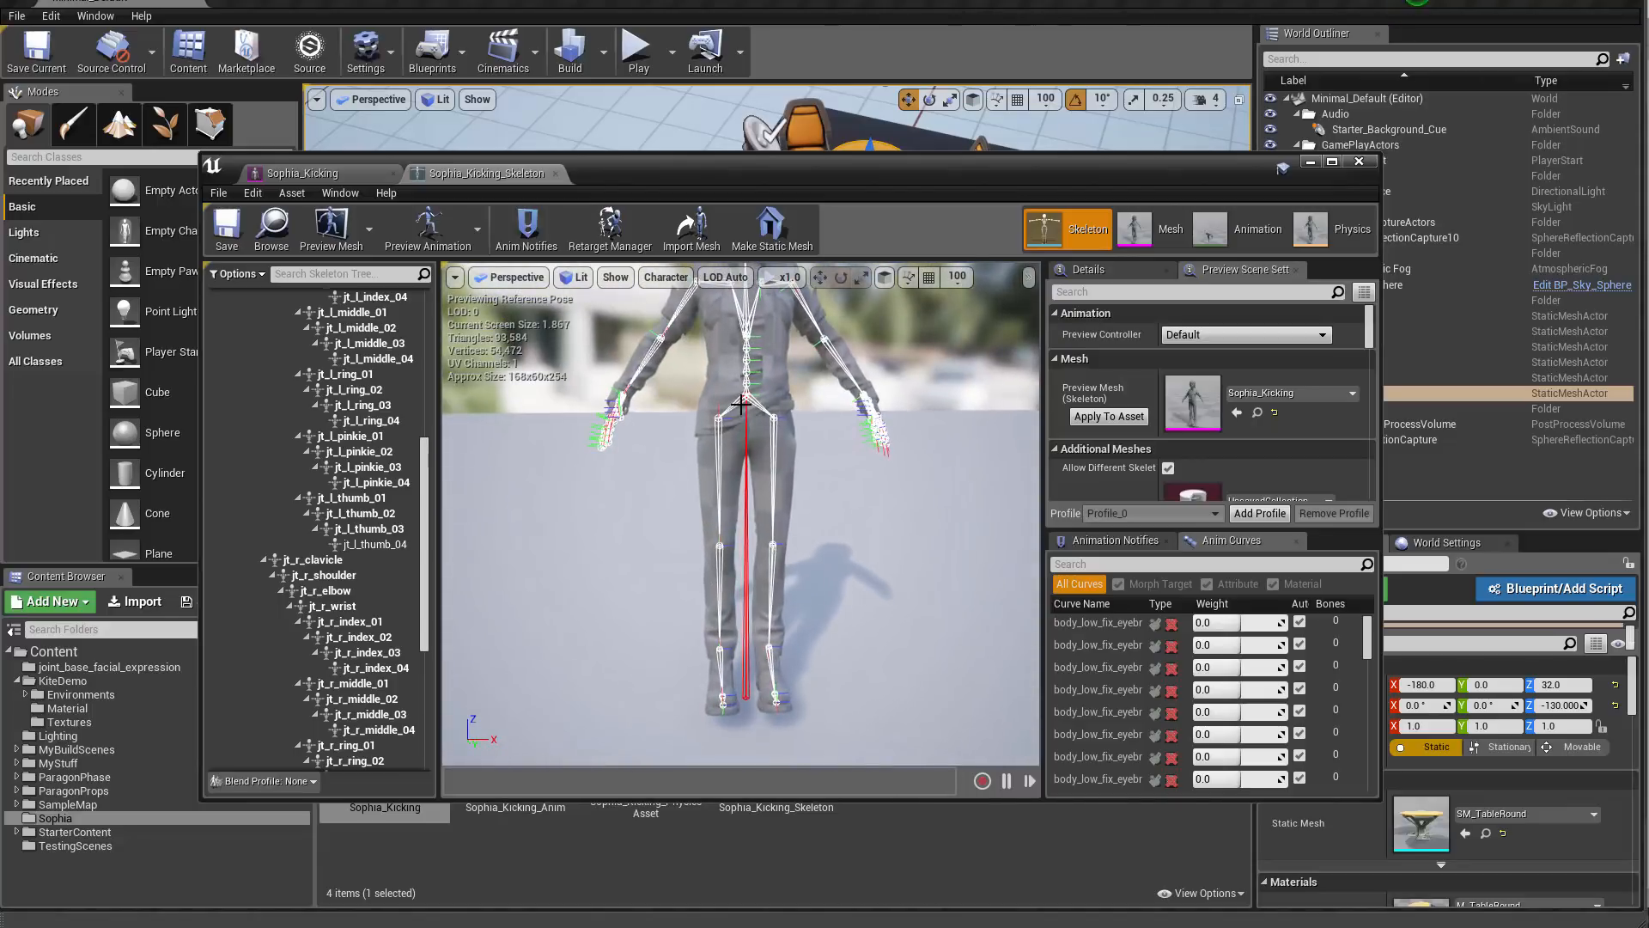
{"action": "right_click_drag", "start_coordinate": [699, 490], "coordinate": [711, 566]}
{"action": "right_click_drag", "start_coordinate": [907, 571], "coordinate": [907, 533]}
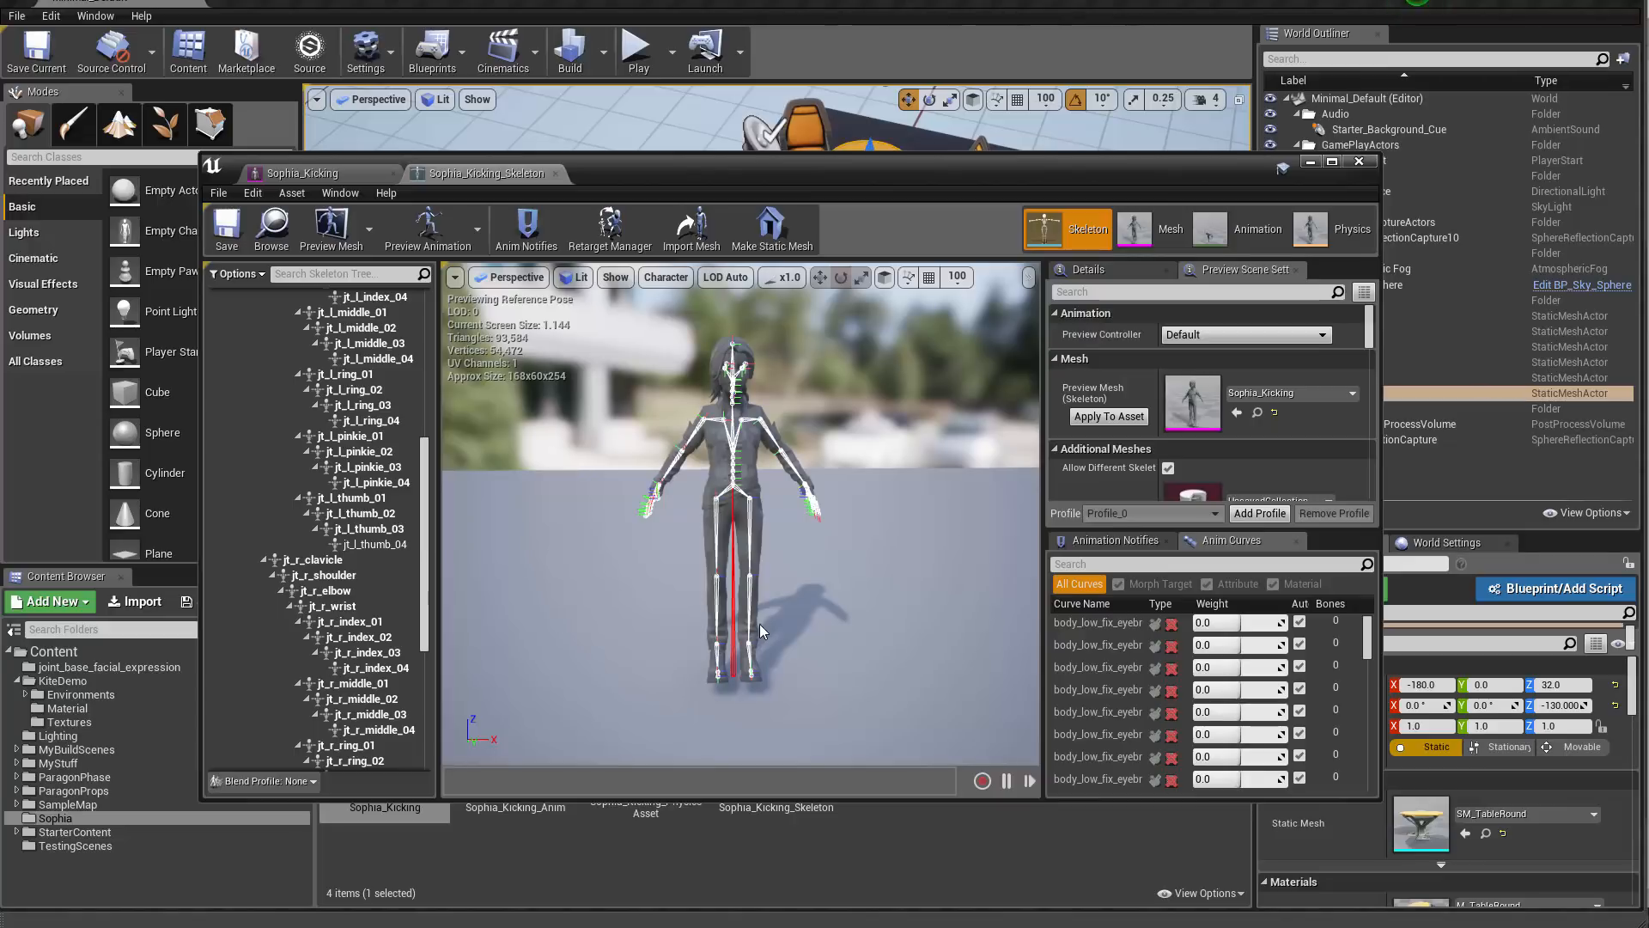
{"action": "right_click_drag", "start_coordinate": [761, 624], "coordinate": [567, 533]}
{"action": "key", "text": "s"}
{"action": "key", "text": "w"}
{"action": "key", "text": "s"}
{"action": "key", "text": "w"}
{"action": "key", "text": "d"}
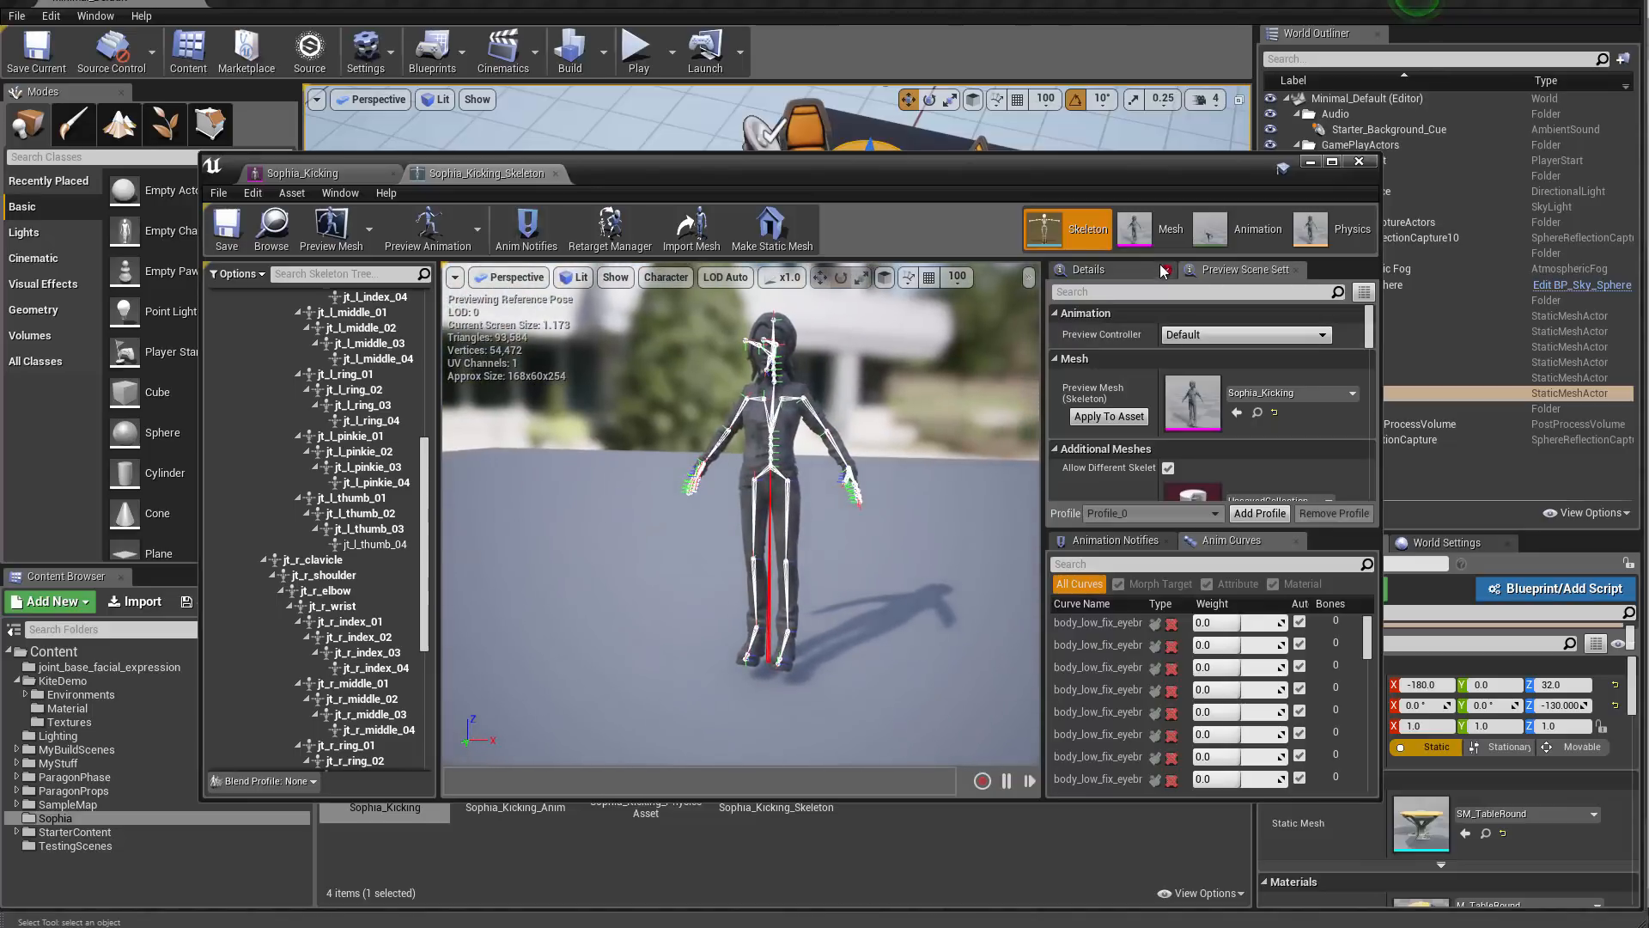
Step: Open the Sophia_Kicking_Anim animation and view its playback from another angle
{"action": "left_click", "coordinate": [1224, 235]}
{"action": "key", "text": "a"}
{"action": "right_click_drag", "start_coordinate": [640, 515], "coordinate": [685, 493]}
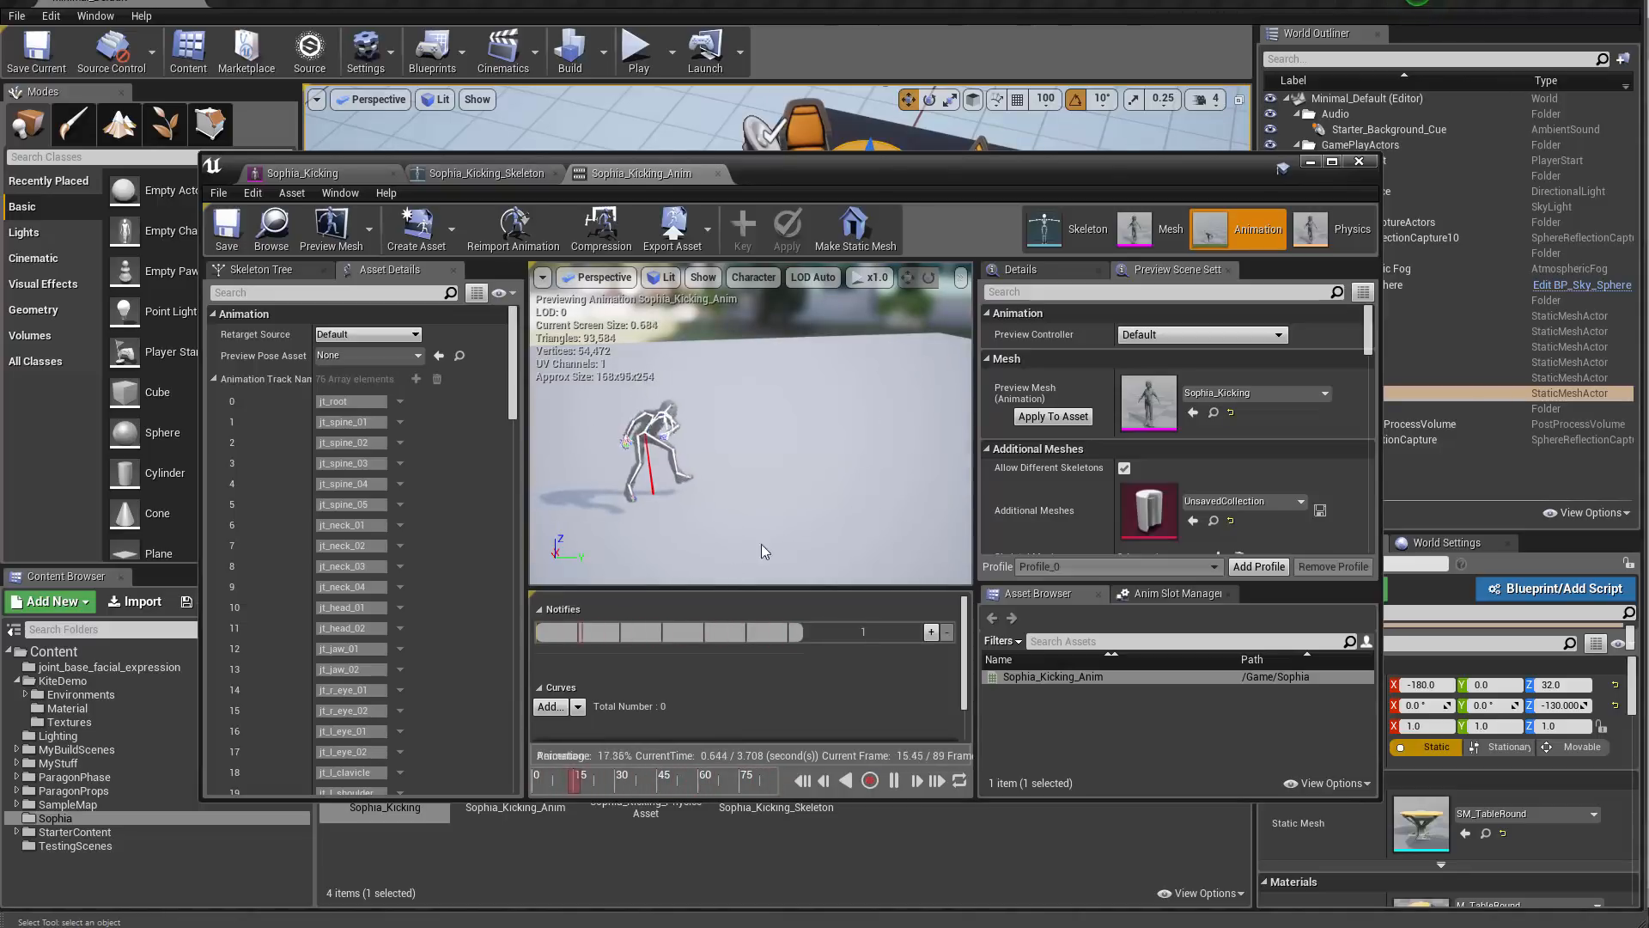
Step: Open the physics asset, inspect its shoulder body and spine constraint, and close the asset editor
{"action": "left_click", "coordinate": [1304, 240]}
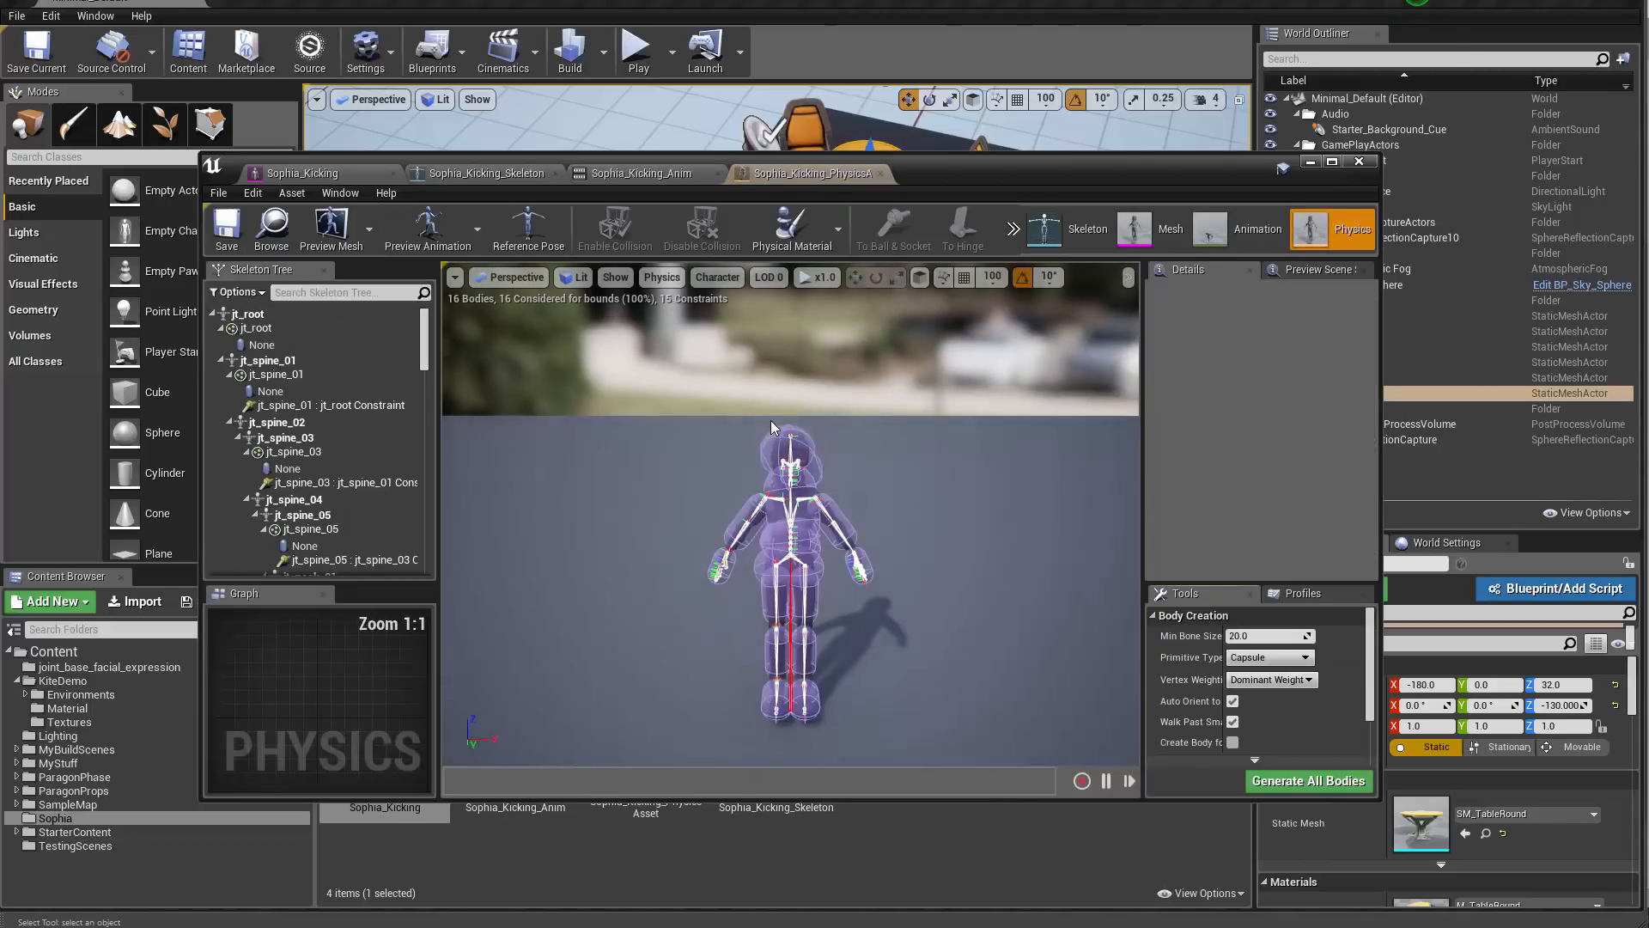
{"action": "right_click_drag", "start_coordinate": [816, 521], "coordinate": [830, 520]}
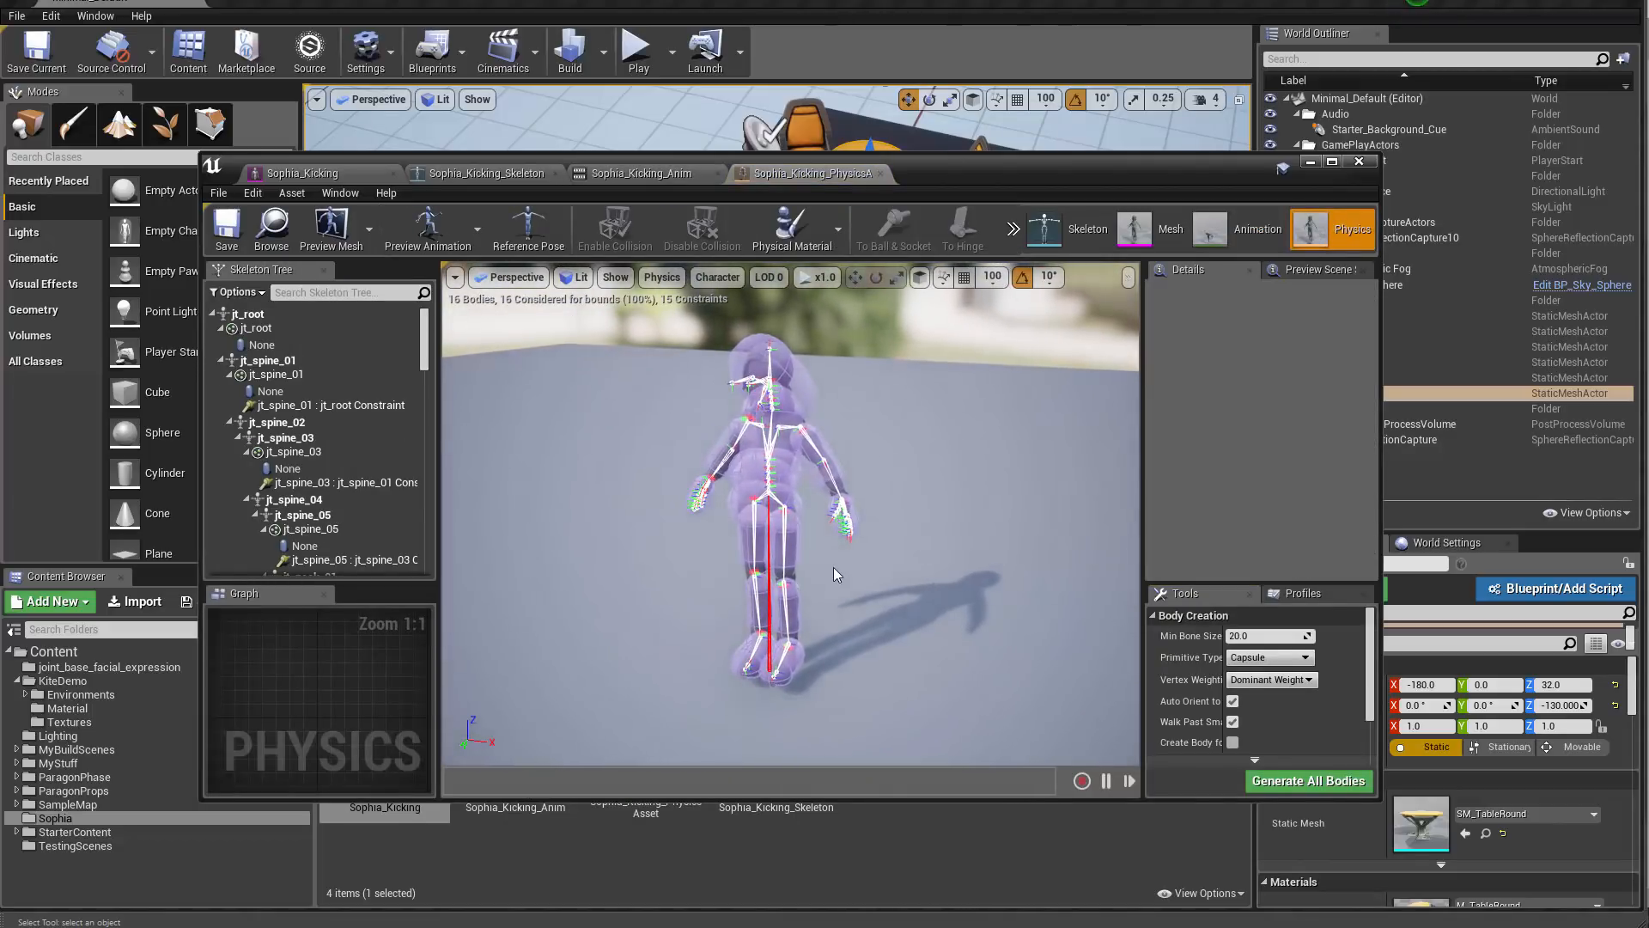
{"action": "left_click", "coordinate": [817, 448]}
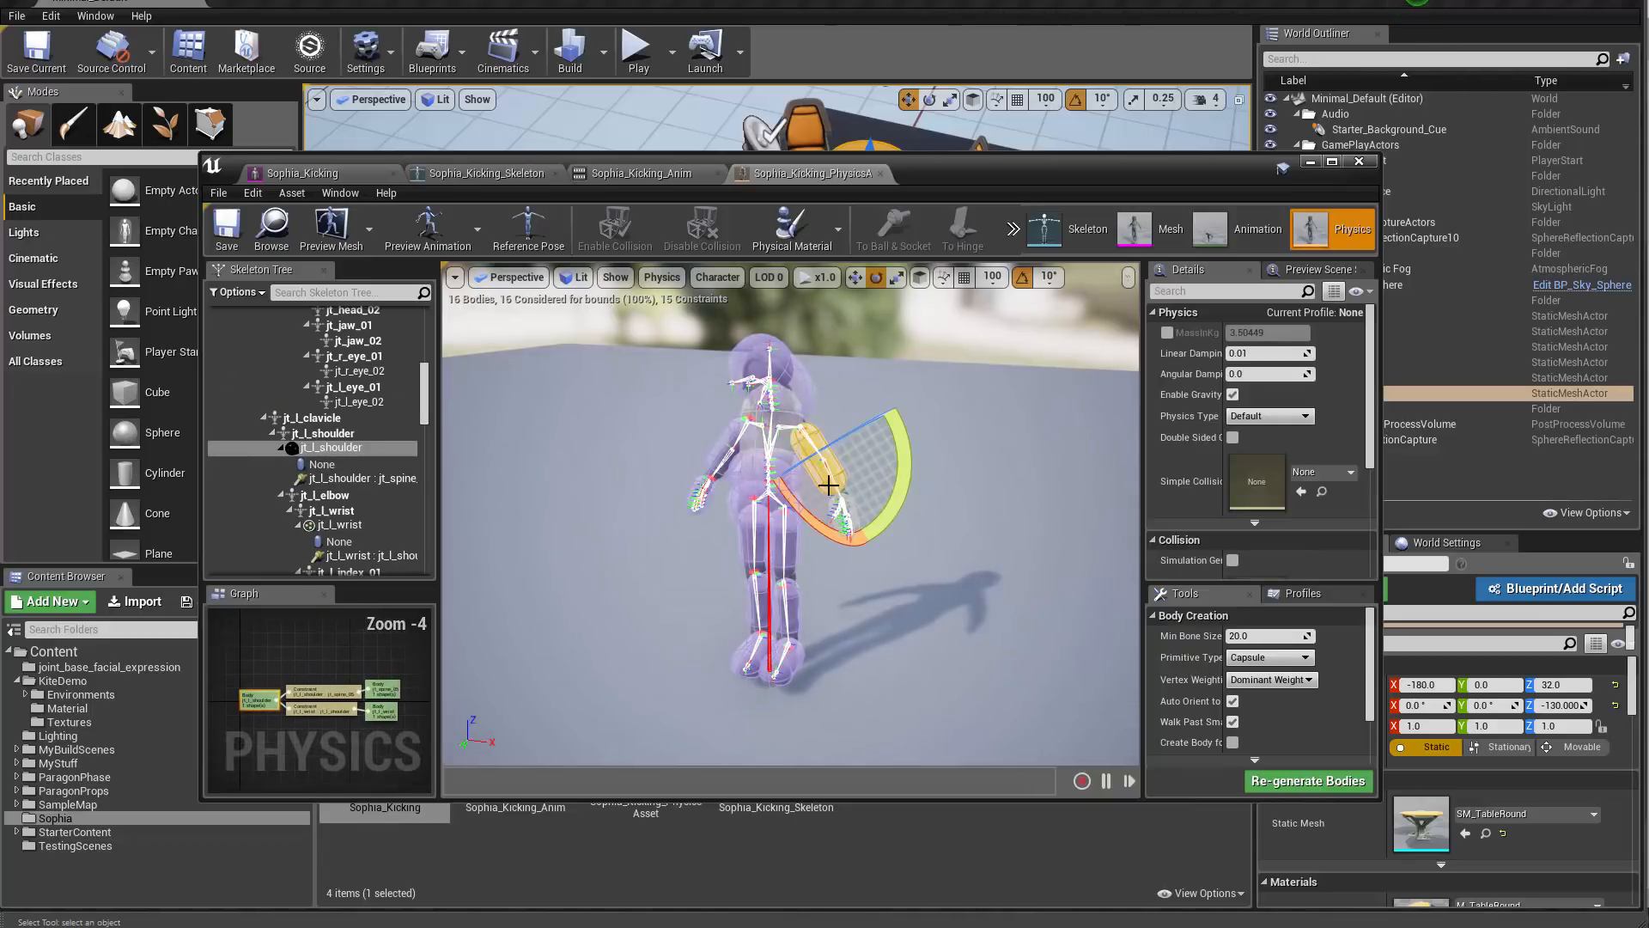
{"action": "left_click", "coordinate": [764, 457]}
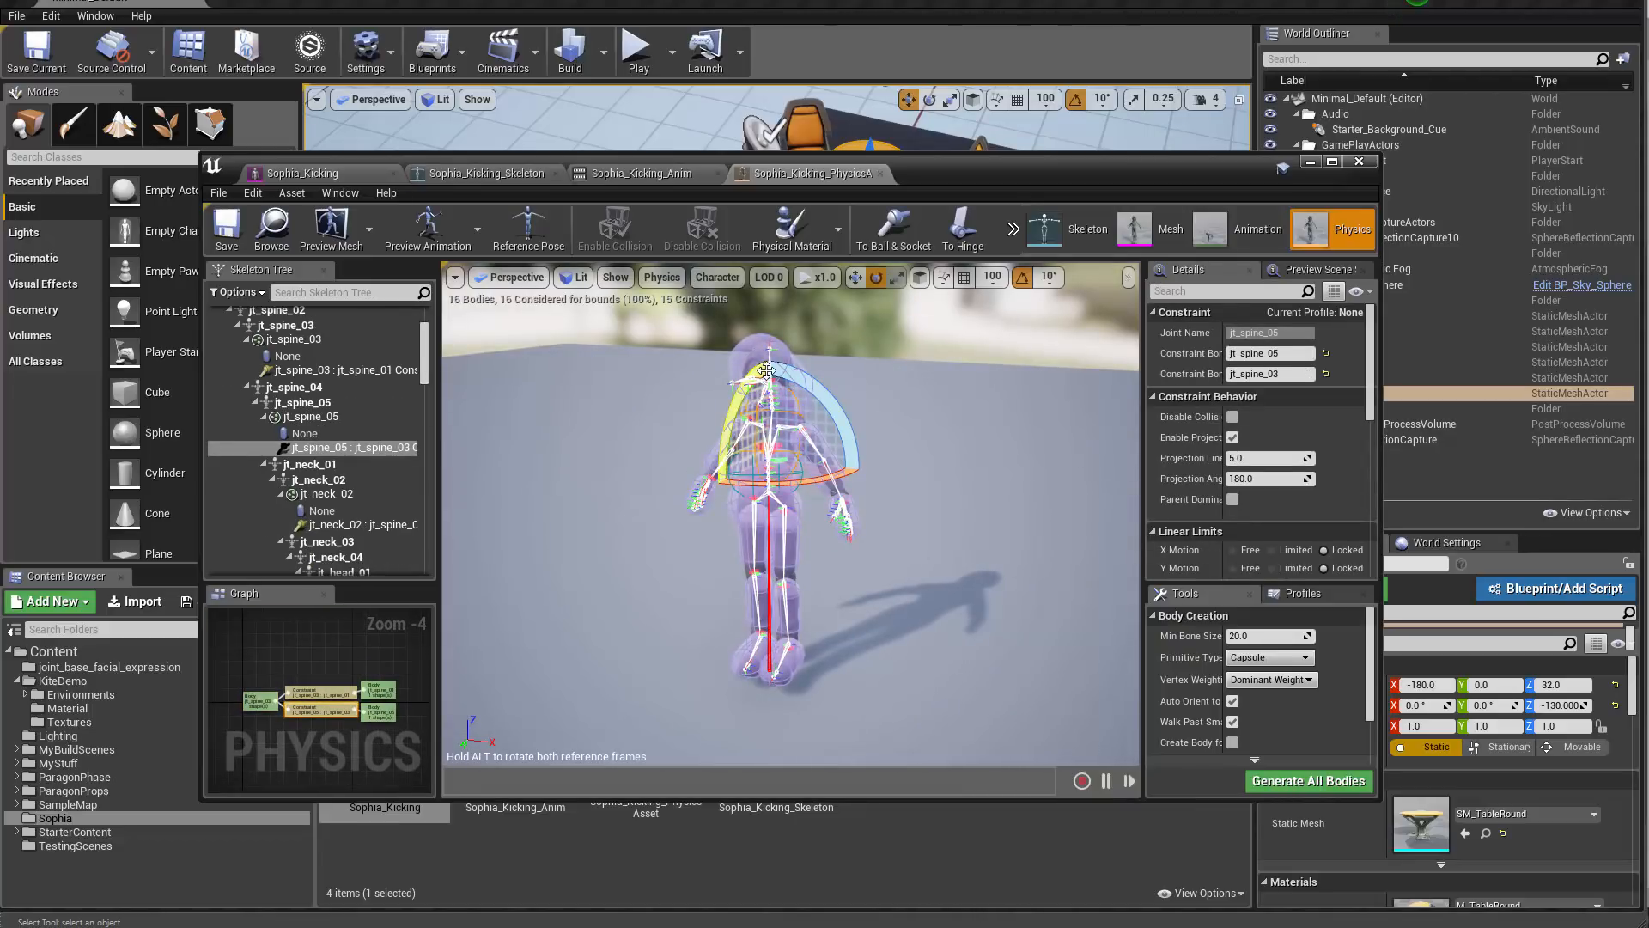
{"action": "left_click", "coordinate": [912, 602]}
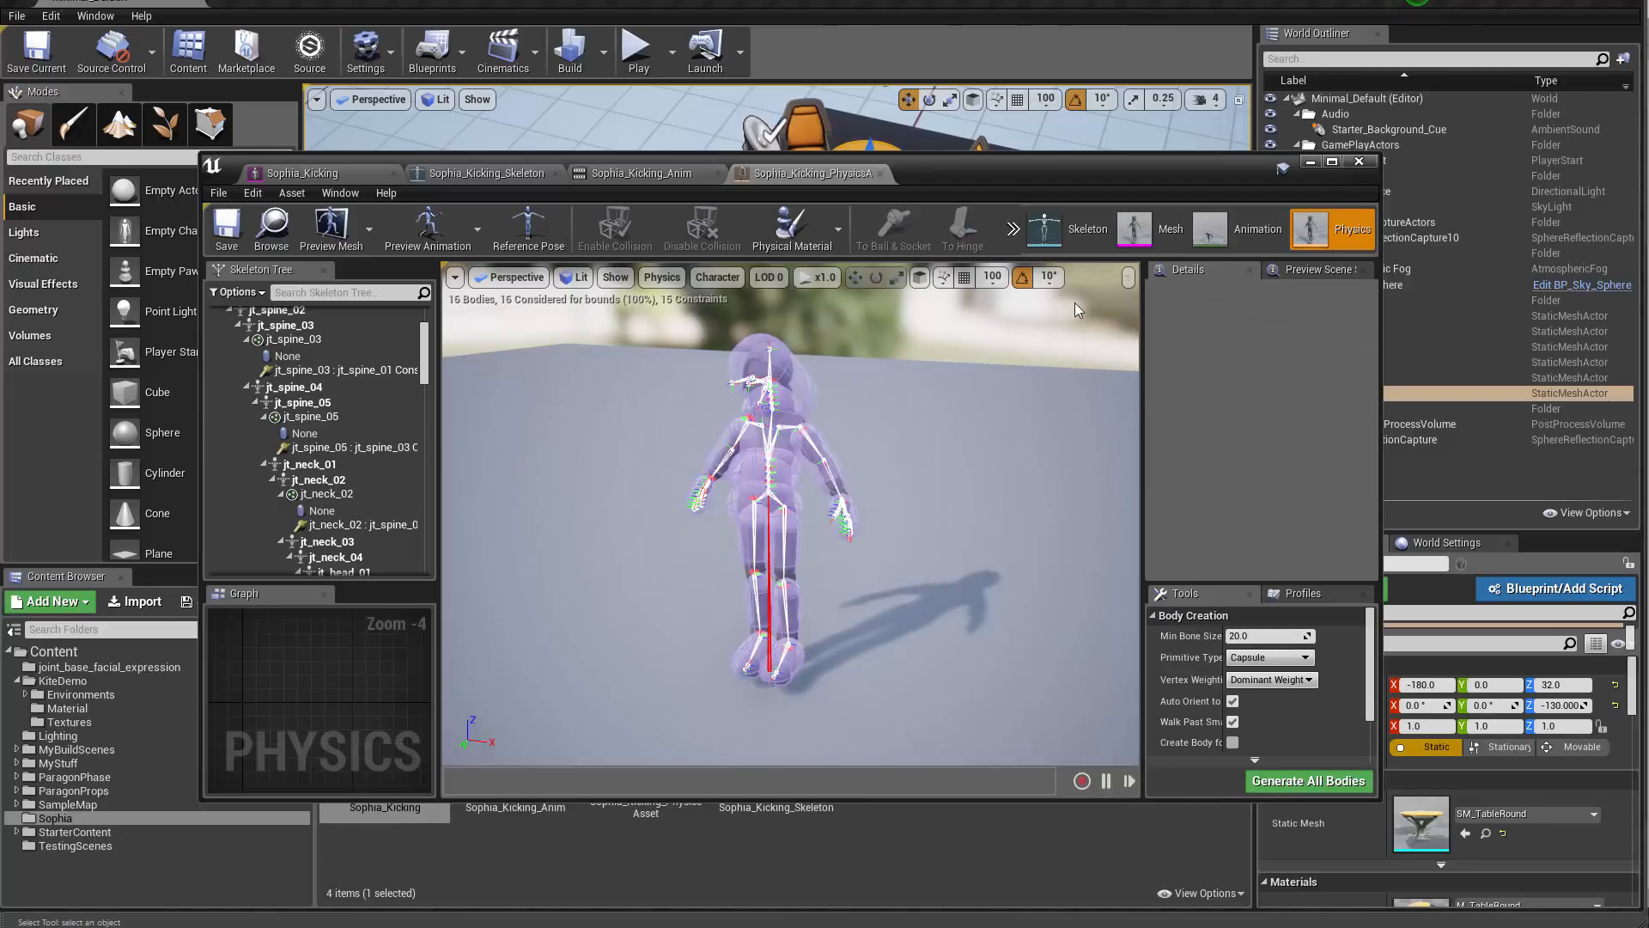
{"action": "left_click", "coordinate": [1359, 164]}
{"action": "left_click", "coordinate": [761, 761]}
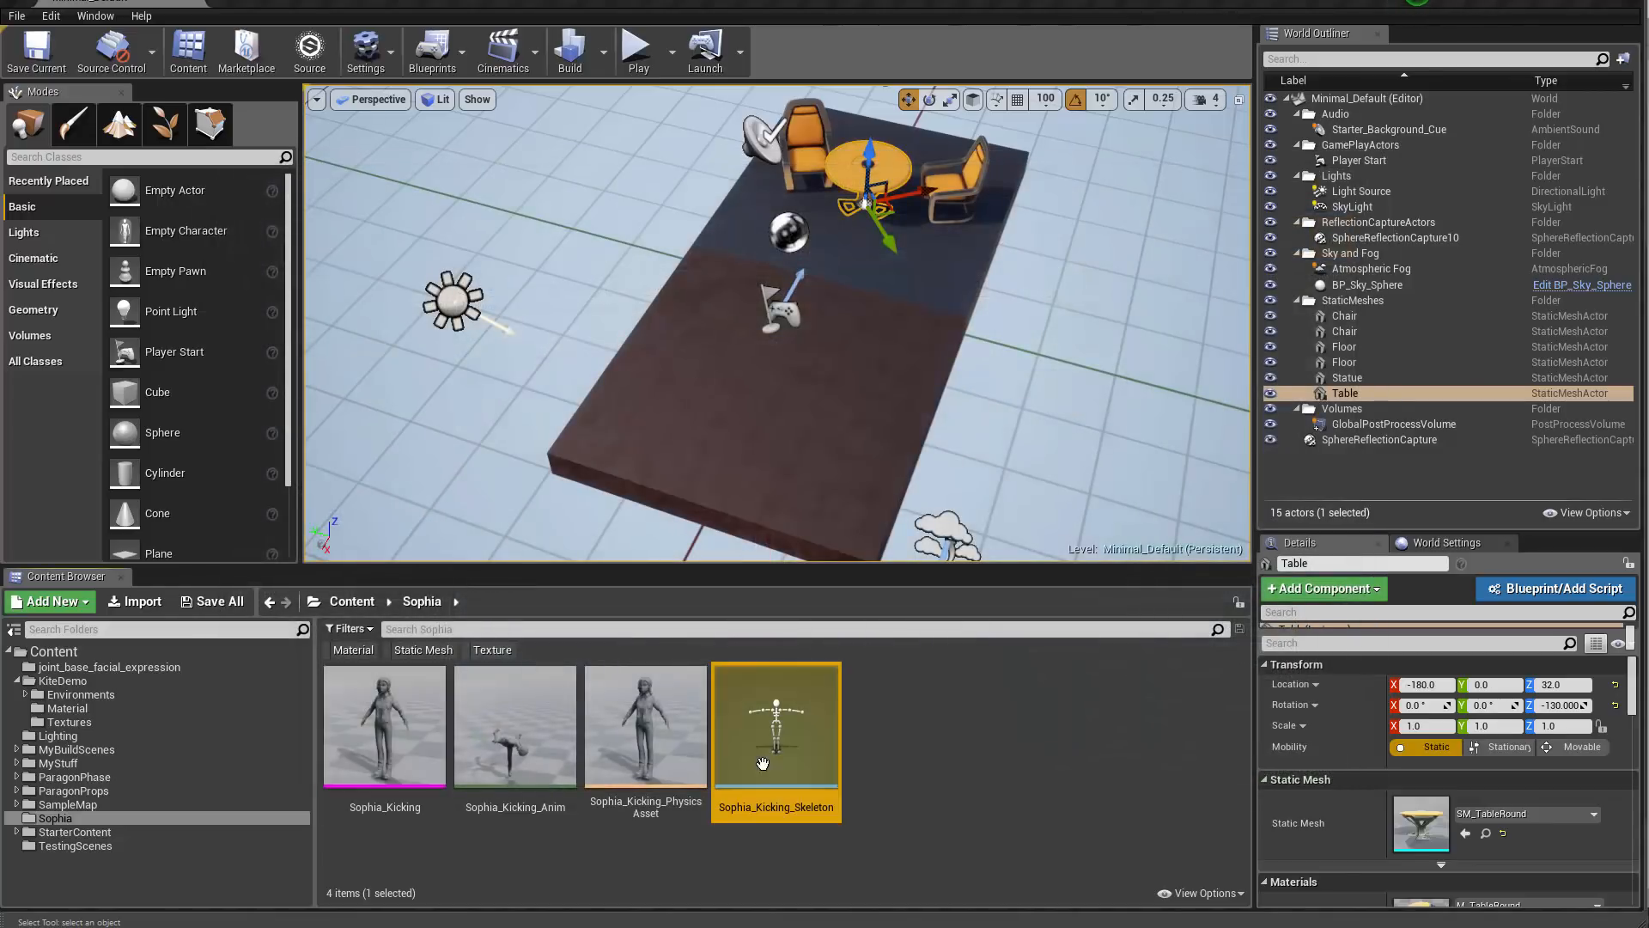
{"action": "left_click", "coordinate": [418, 761], "text": "shift"}
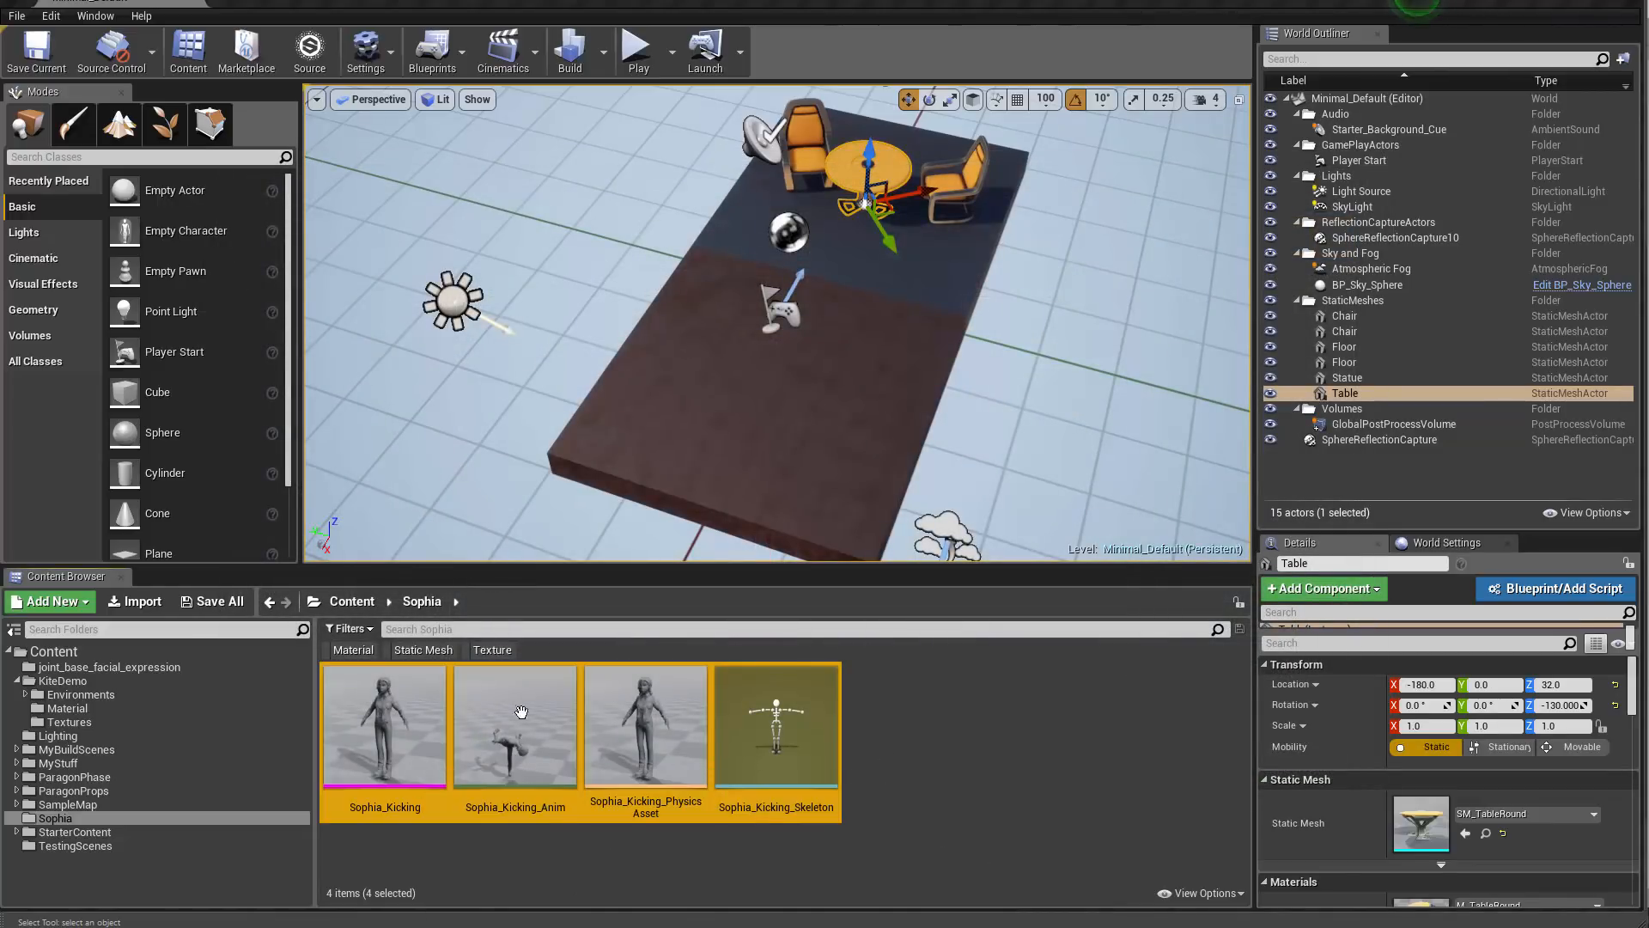
{"action": "left_click", "coordinate": [855, 811]}
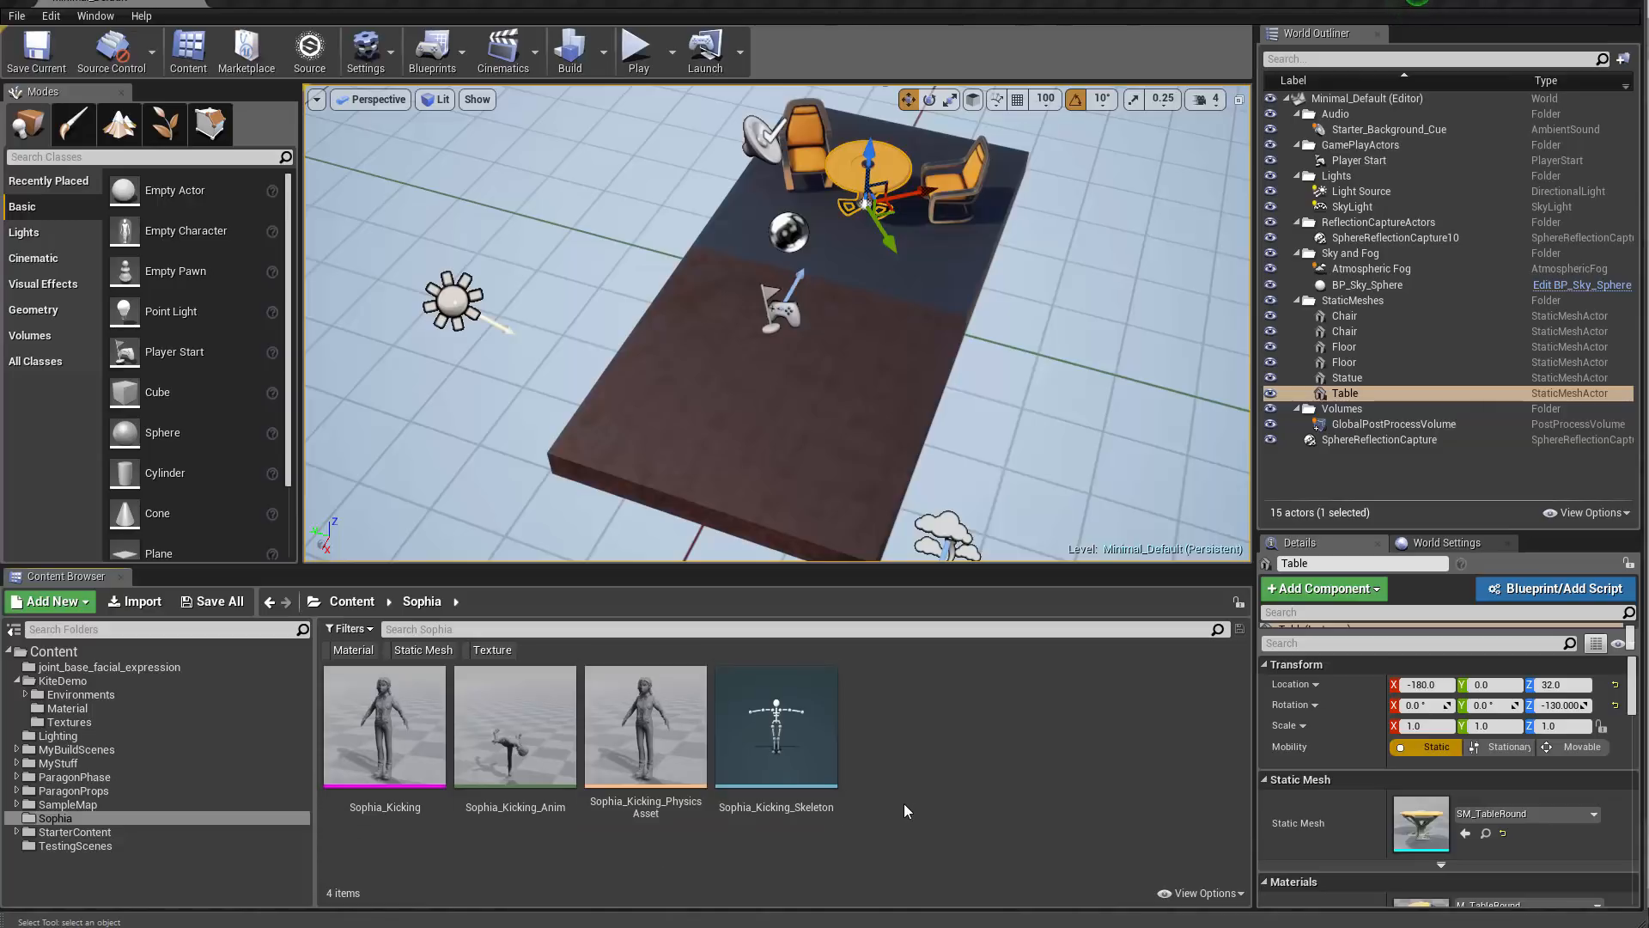
Step: Switch to Unity and import the Sophia_Kicking and Sophia_Walking files from the toUe4 folder into Assets
{"action": "key", "text": "alt+Tab"}
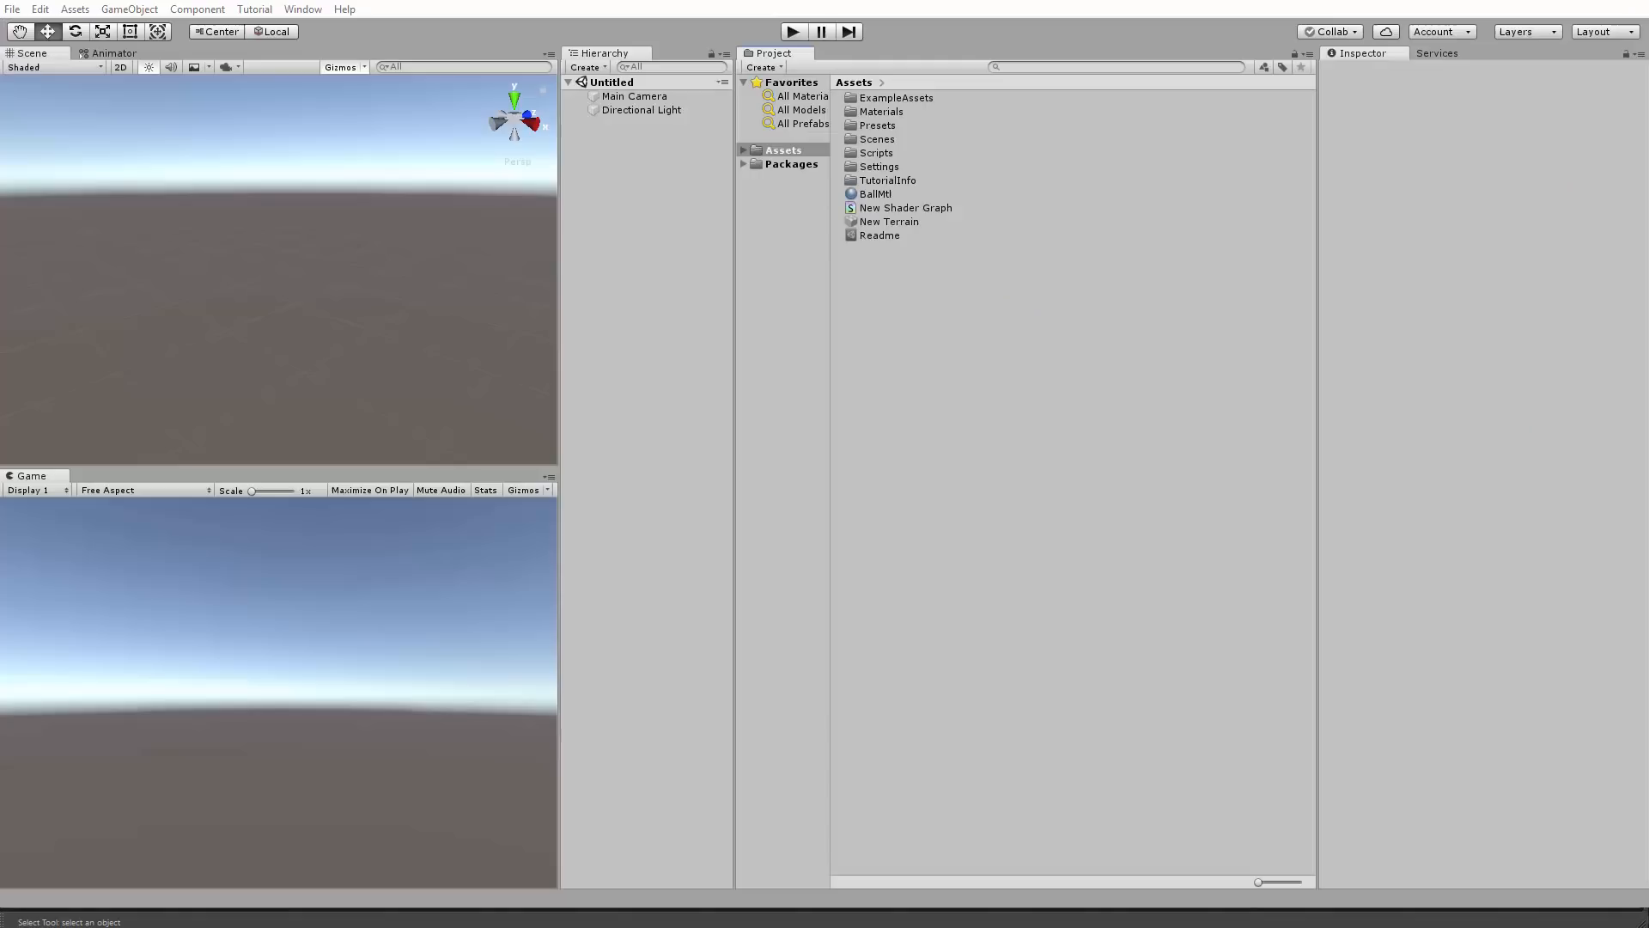
{"action": "right_click", "coordinate": [893, 288]}
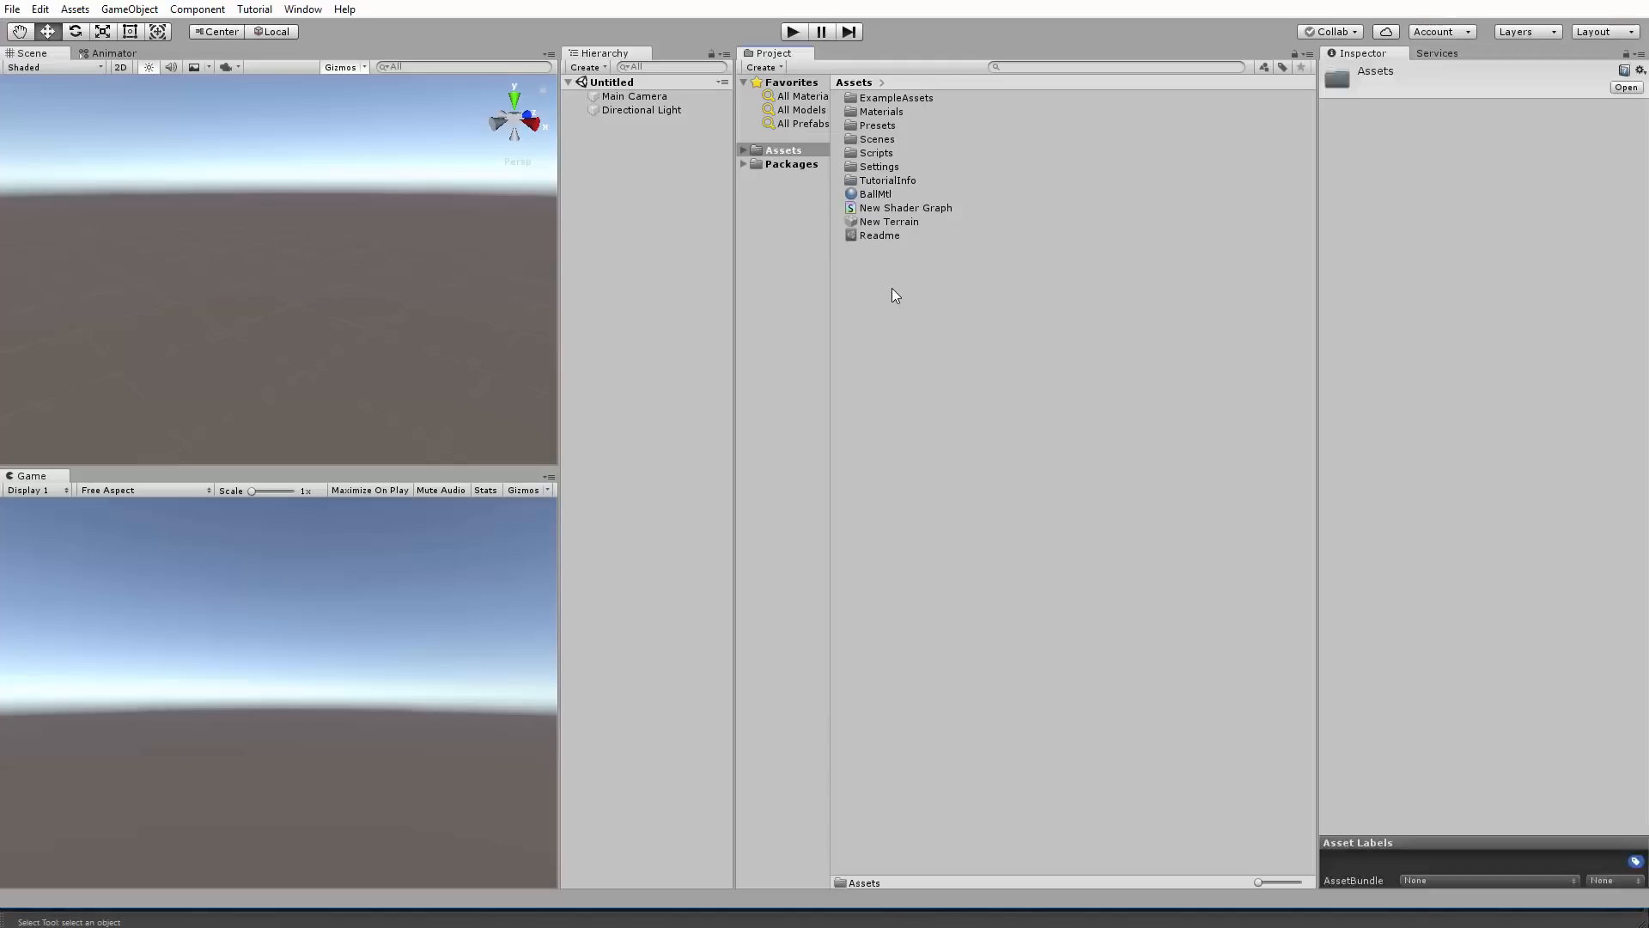
{"action": "left_click", "coordinate": [1005, 443]}
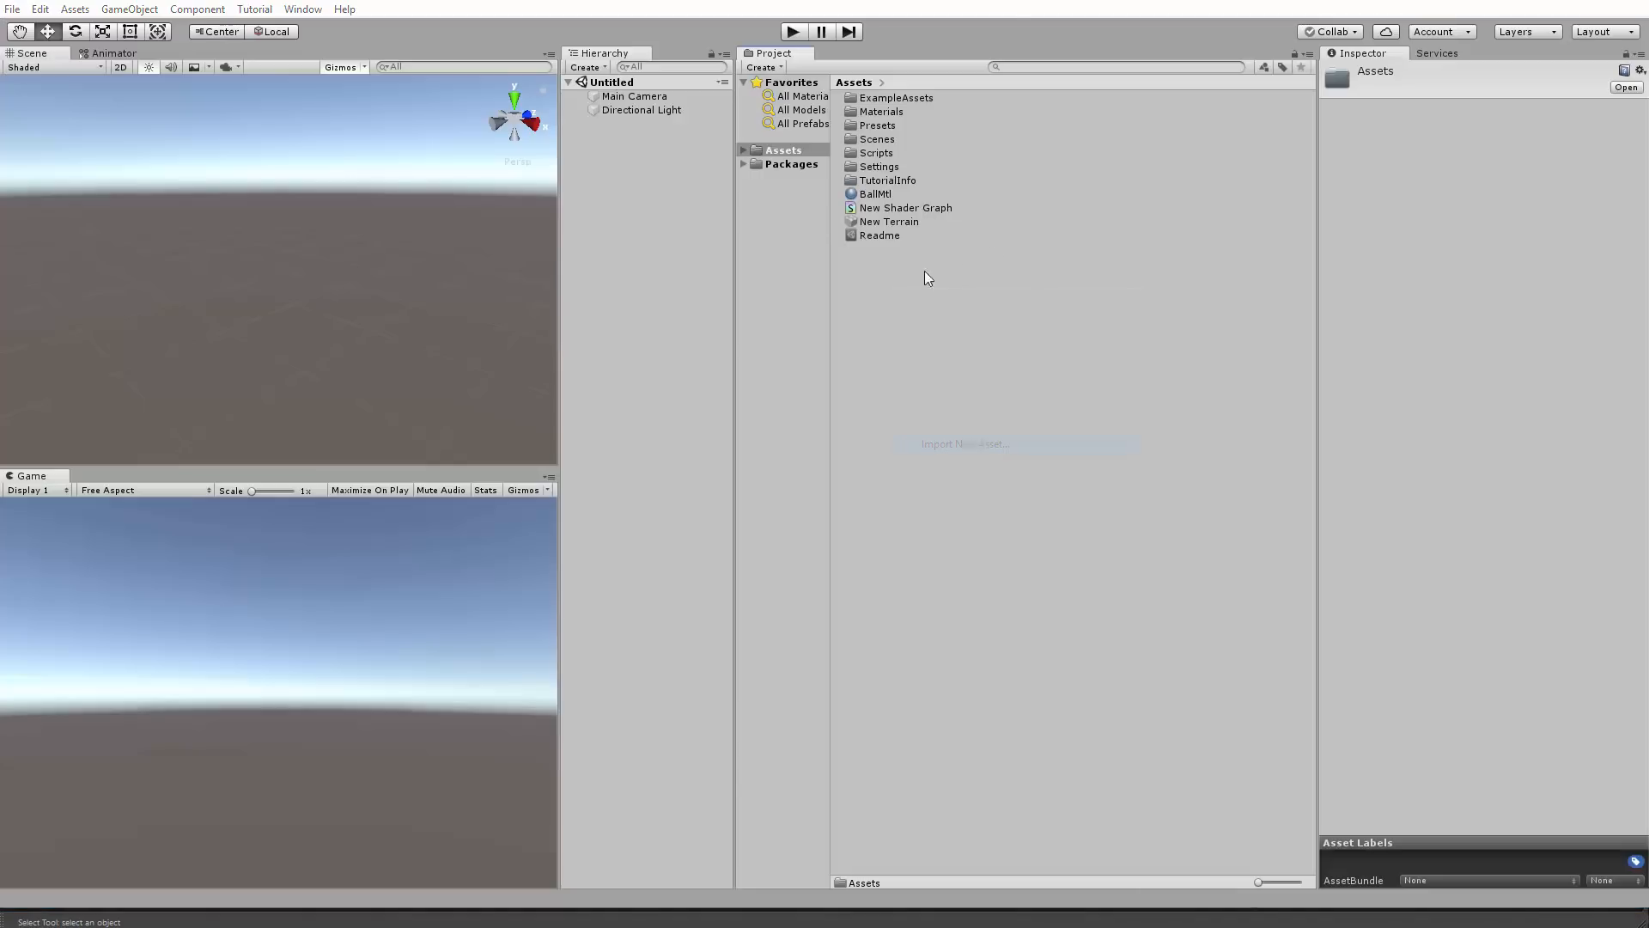
{"action": "key", "text": "ctrl+a"}
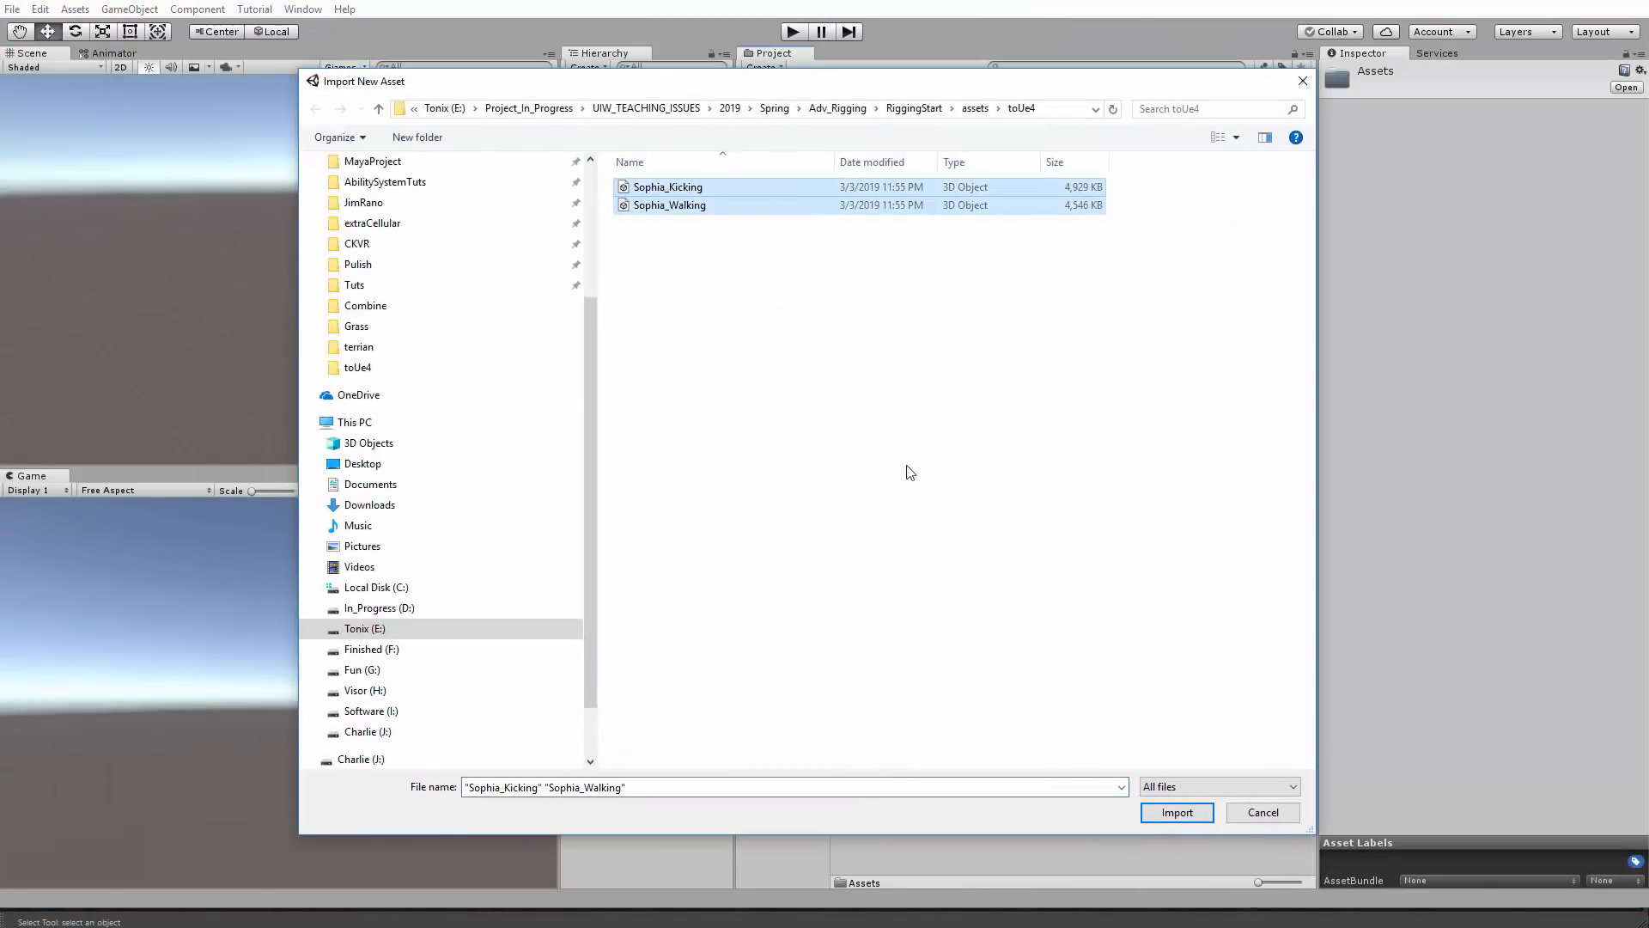
{"action": "left_click", "coordinate": [1174, 811]}
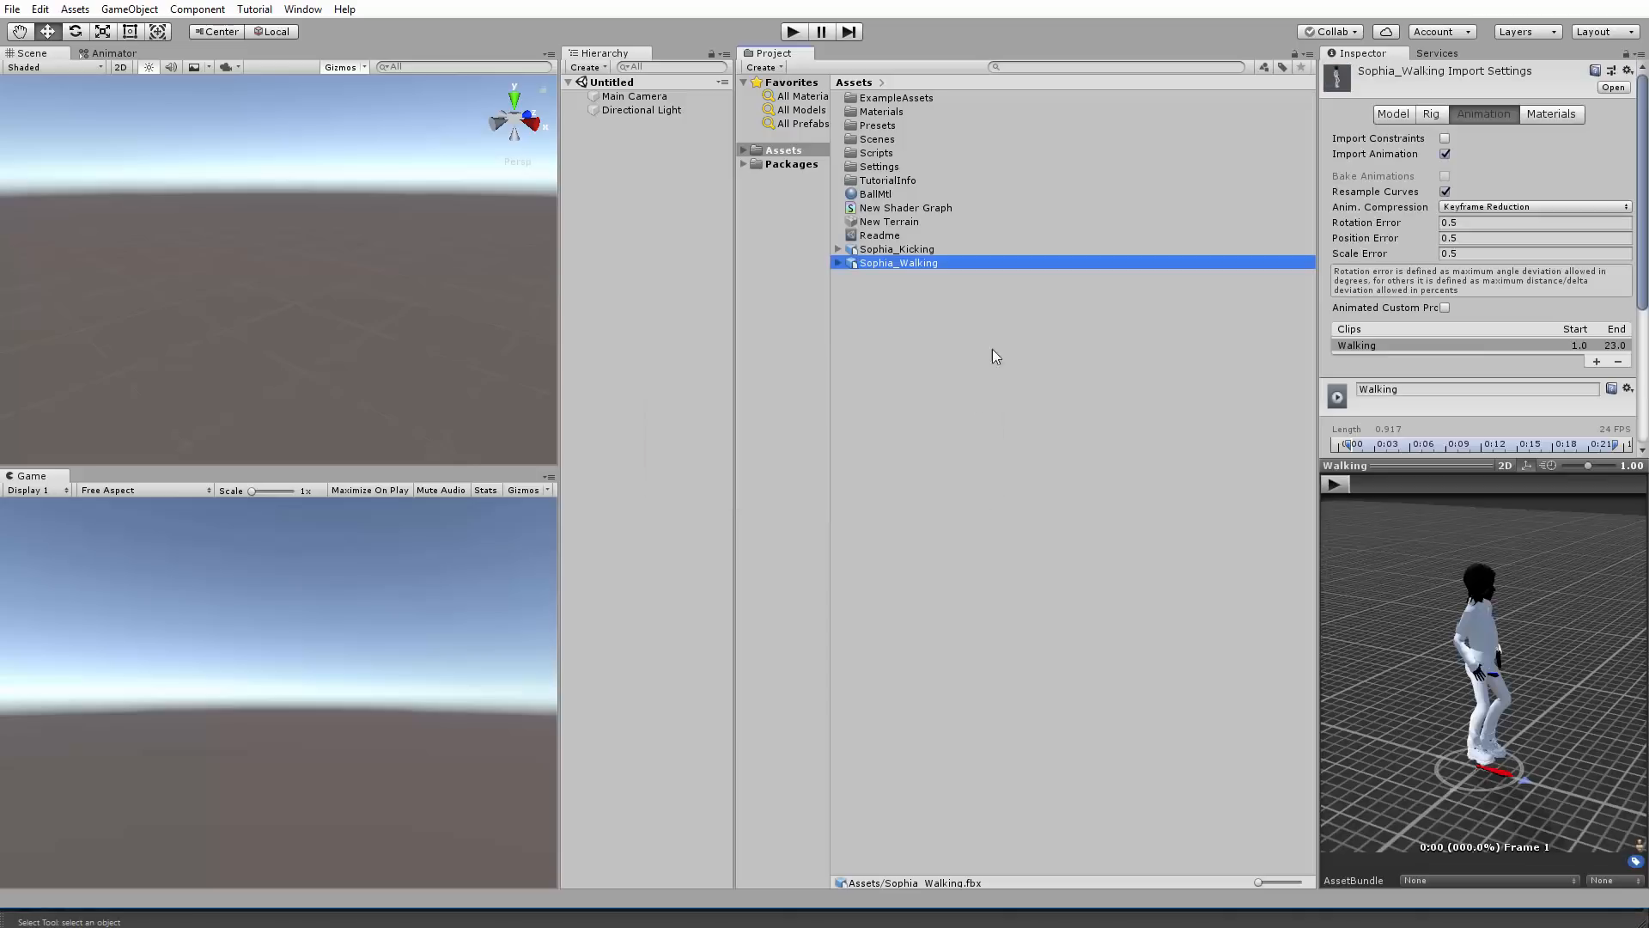
Step: Expand the Sophia_Walking and Sophia_Kicking assets and compare their contents, from jt_root down to the animation clip
{"action": "left_click", "coordinate": [1055, 386]}
{"action": "left_click", "coordinate": [838, 263]}
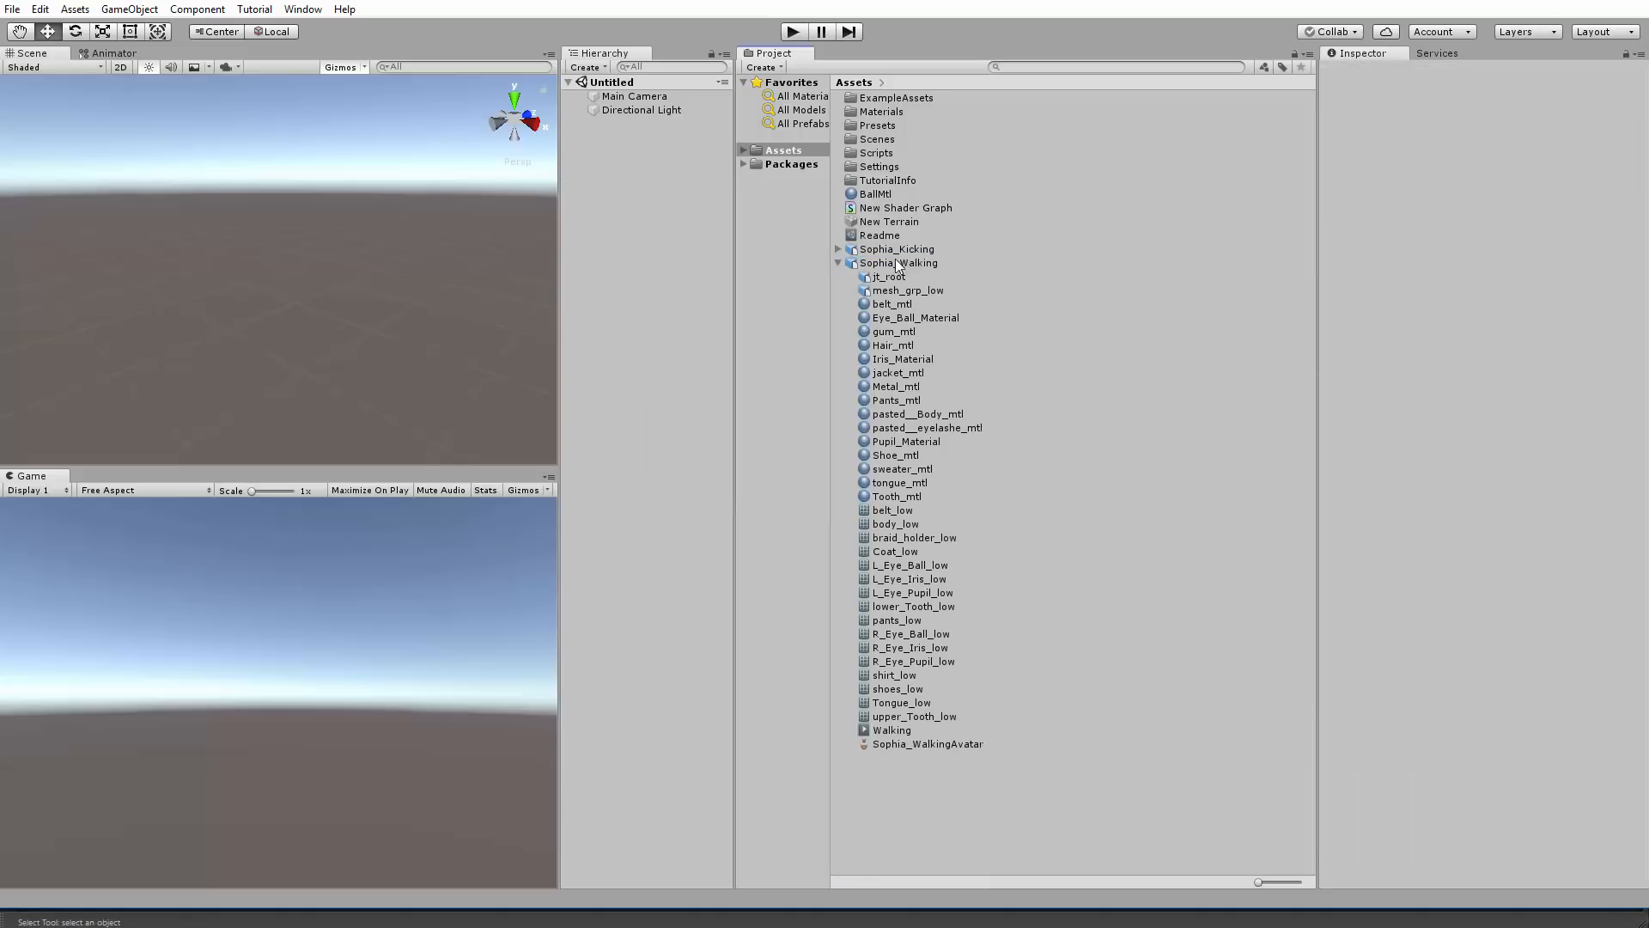
{"action": "left_click", "coordinate": [837, 249]}
{"action": "left_click", "coordinate": [894, 263]}
{"action": "scroll", "coordinate": [930, 357], "scroll_direction": "down", "scroll_amount": 3}
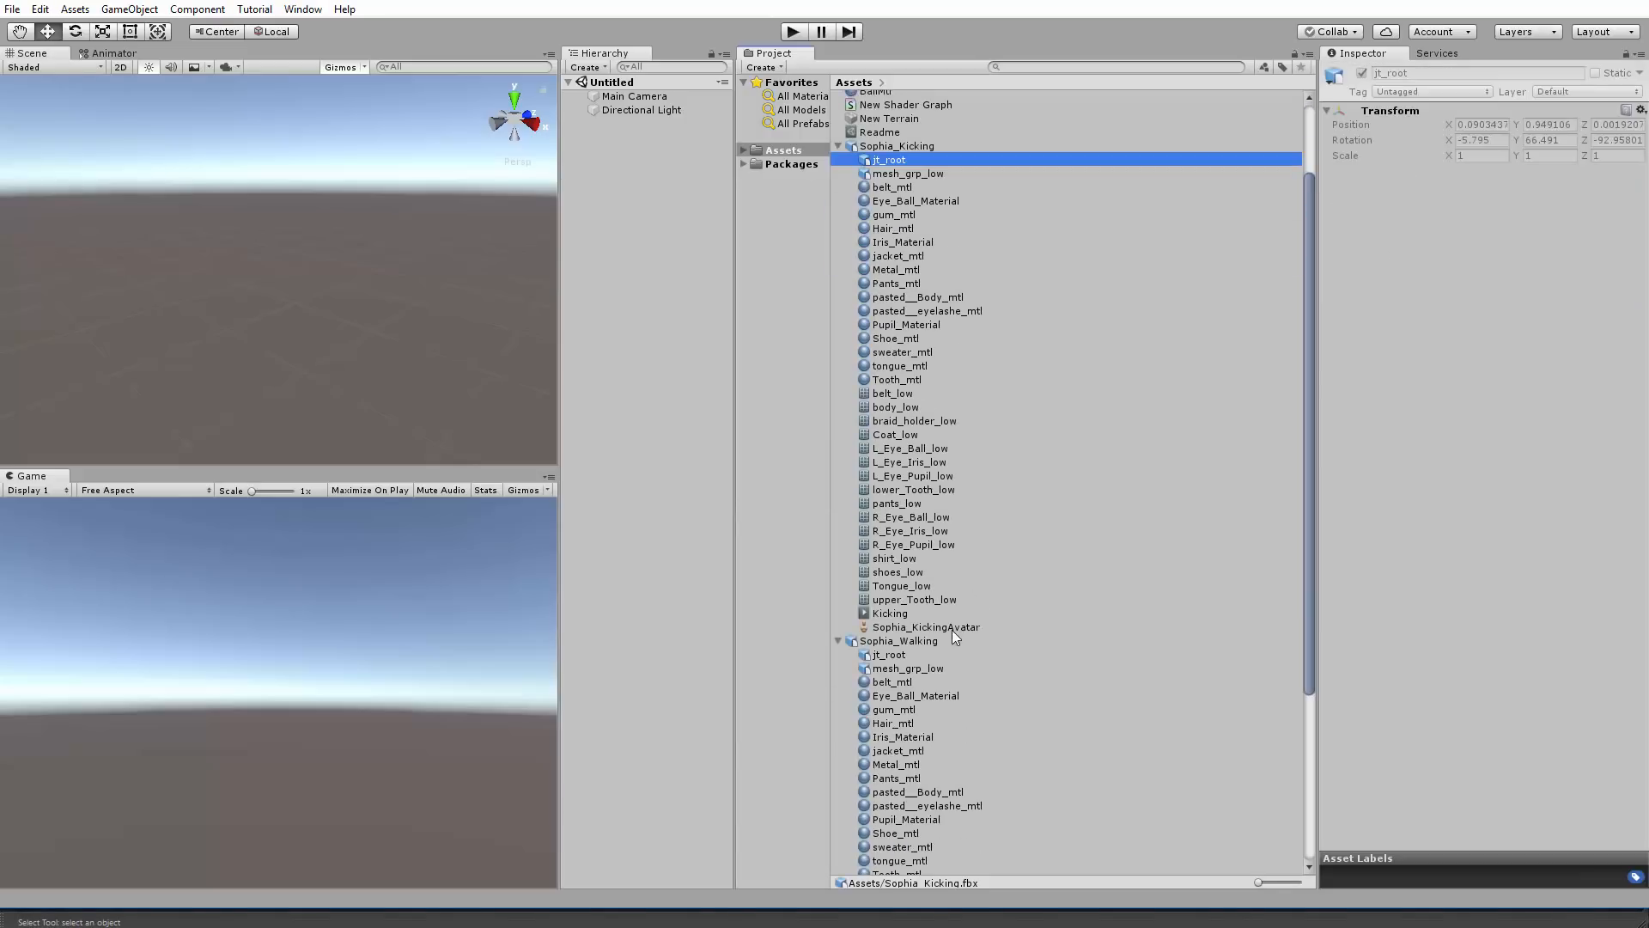
{"action": "left_click", "coordinate": [921, 613], "text": "shift"}
{"action": "scroll", "coordinate": [921, 615], "scroll_direction": "down", "scroll_amount": 3}
{"action": "left_click", "coordinate": [889, 498]}
{"action": "scroll", "coordinate": [893, 498], "scroll_direction": "down", "scroll_amount": 2}
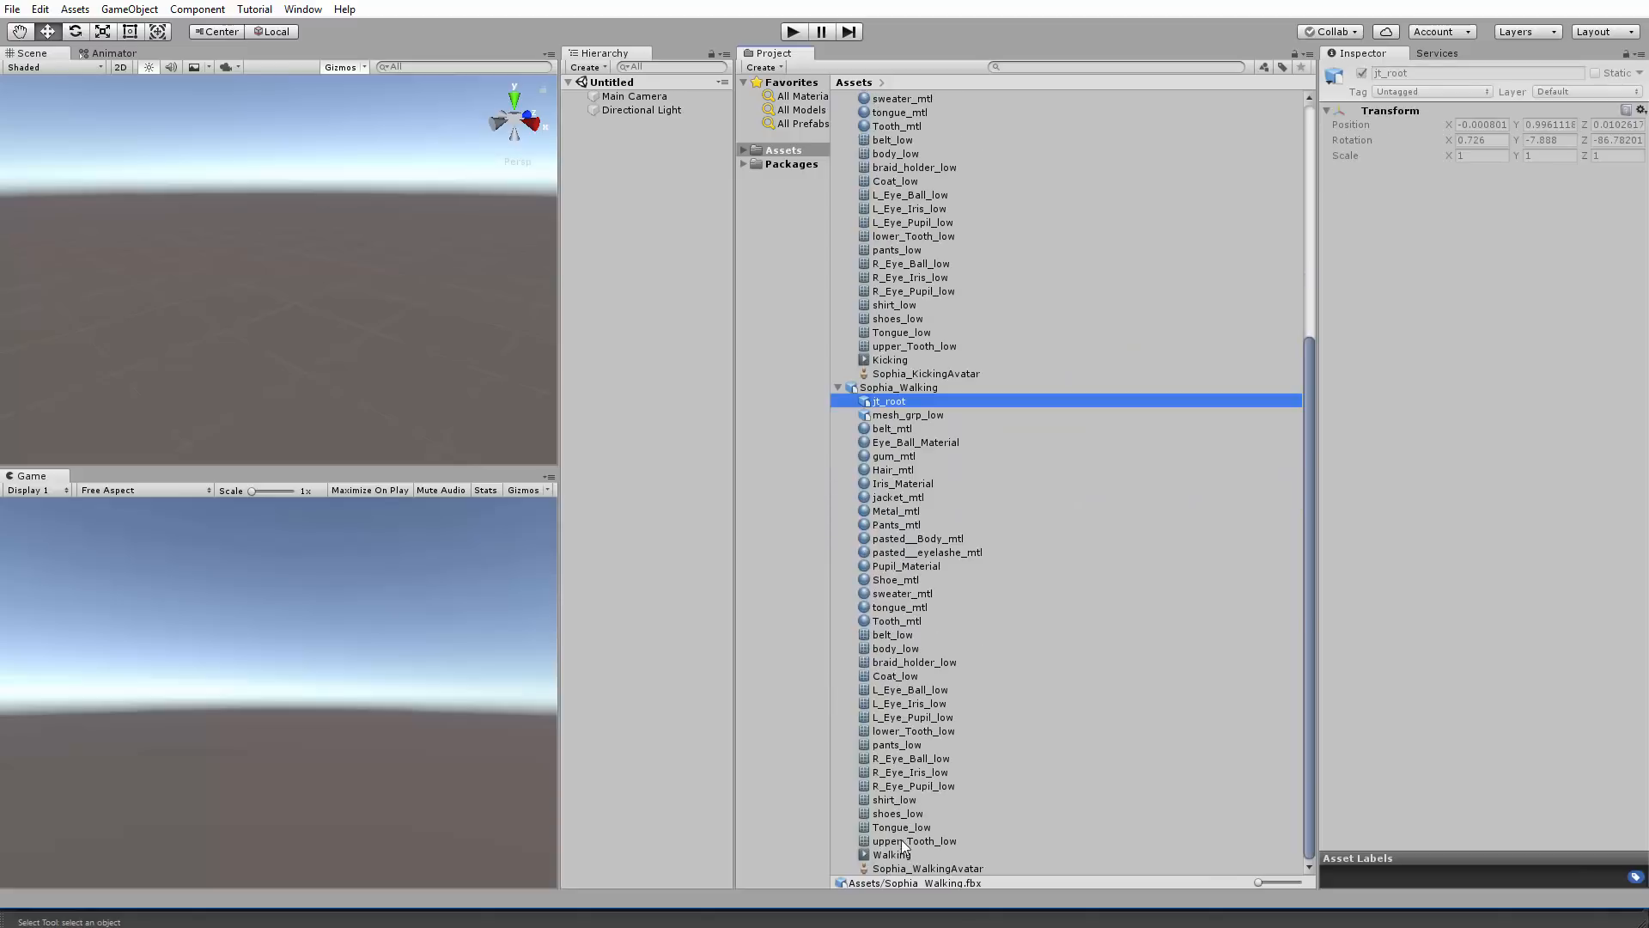
{"action": "left_click", "coordinate": [902, 855], "text": "shift"}
{"action": "scroll", "coordinate": [957, 593], "scroll_direction": "up", "scroll_amount": 3}
{"action": "scroll", "coordinate": [944, 386], "scroll_direction": "up", "scroll_amount": 8}
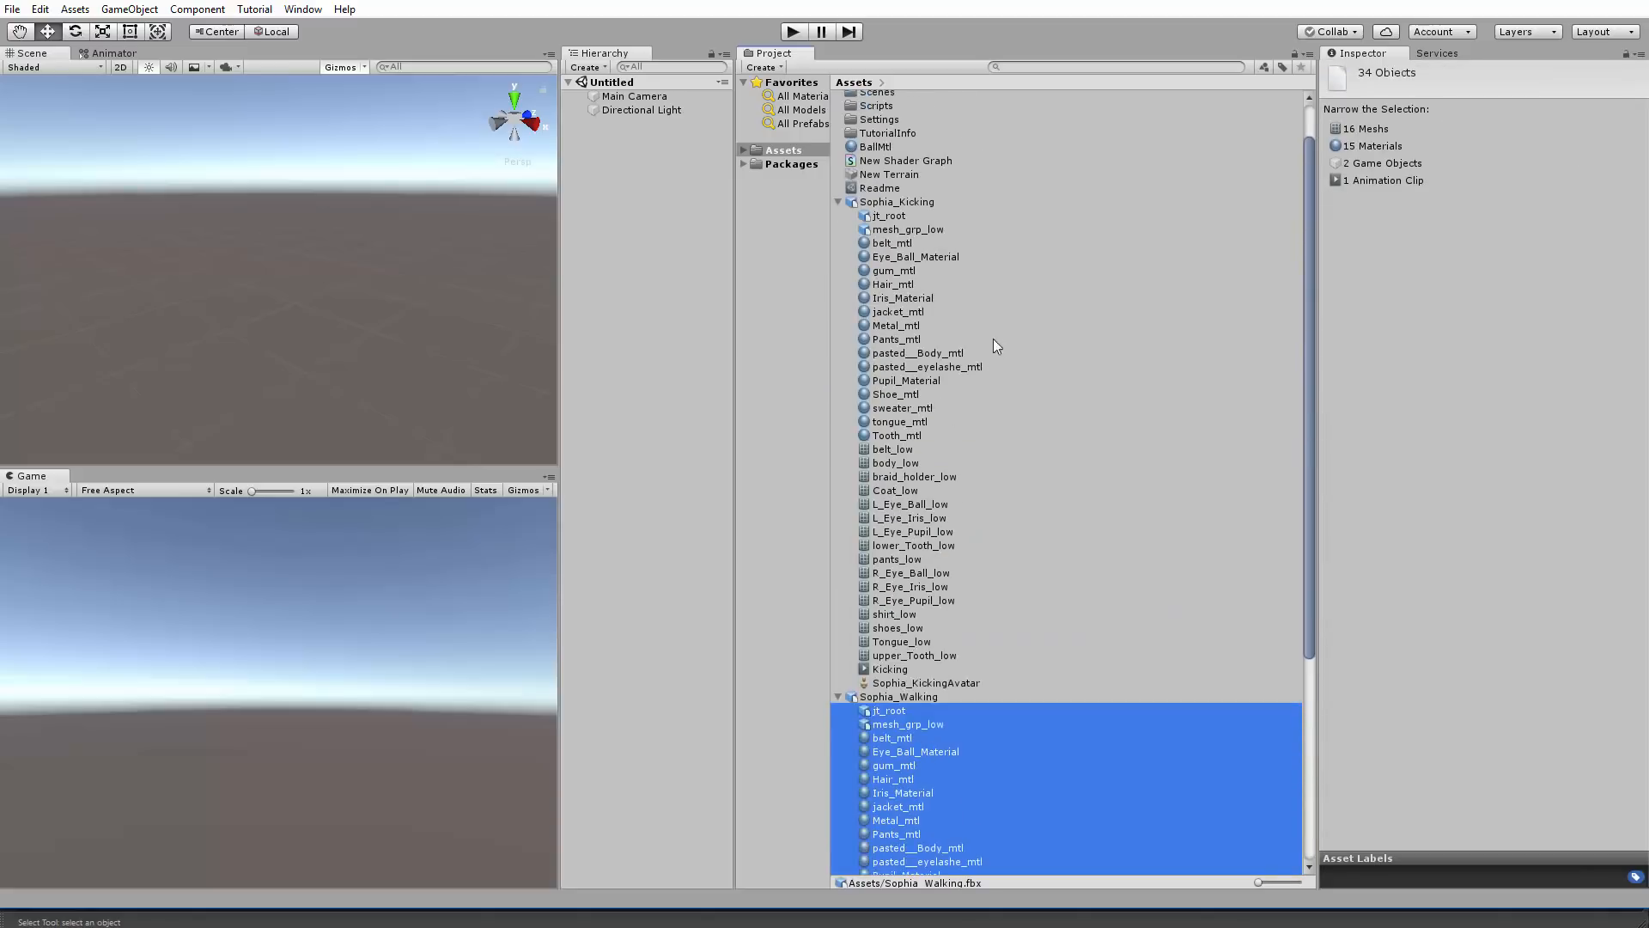
Step: Examine the Model import settings of the Sophia_Kicking asset
{"action": "left_click", "coordinate": [908, 250]}
{"action": "left_click", "coordinate": [1392, 114]}
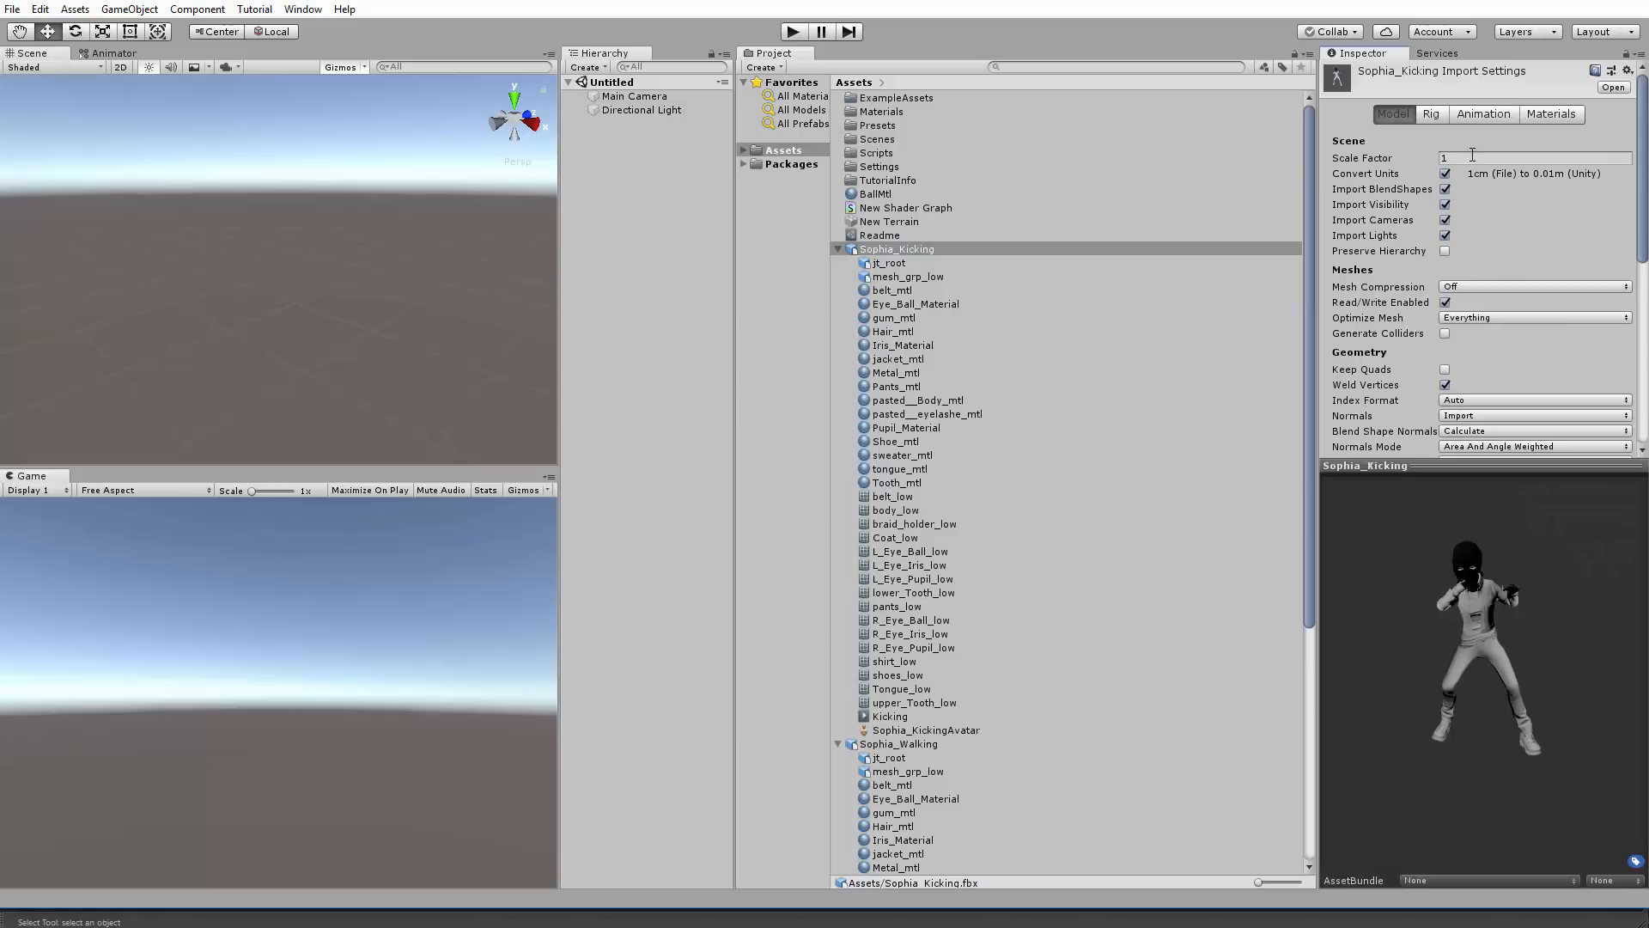
{"action": "scroll", "coordinate": [1446, 330], "scroll_direction": "down", "scroll_amount": 5}
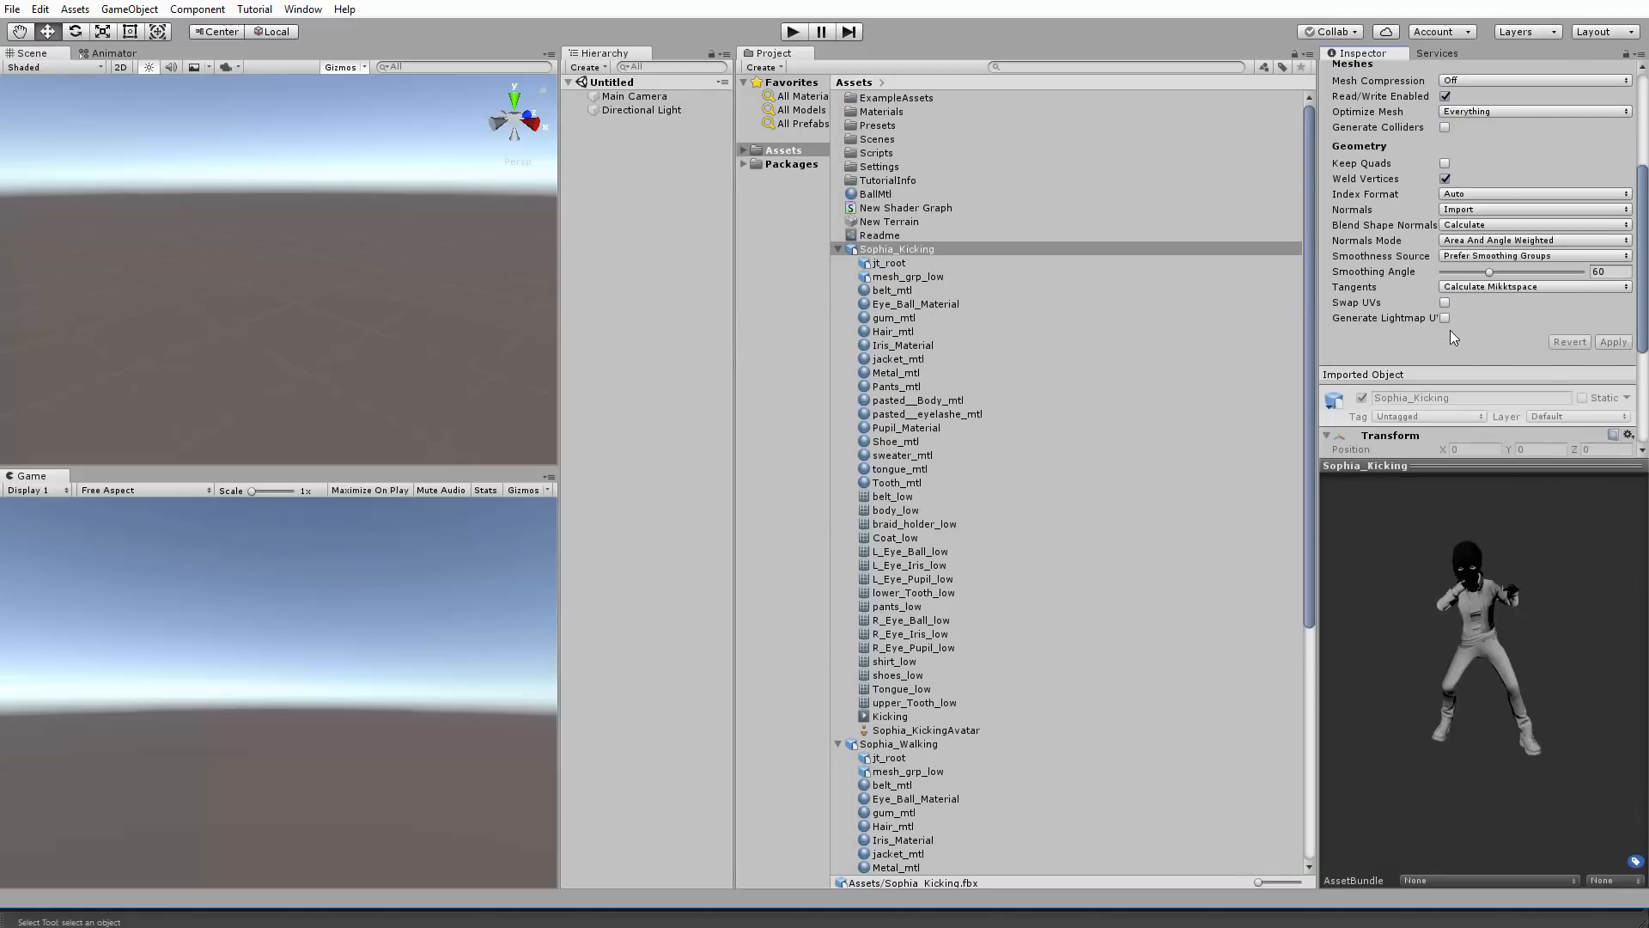
{"action": "scroll", "coordinate": [1449, 330], "scroll_direction": "up", "scroll_amount": 5}
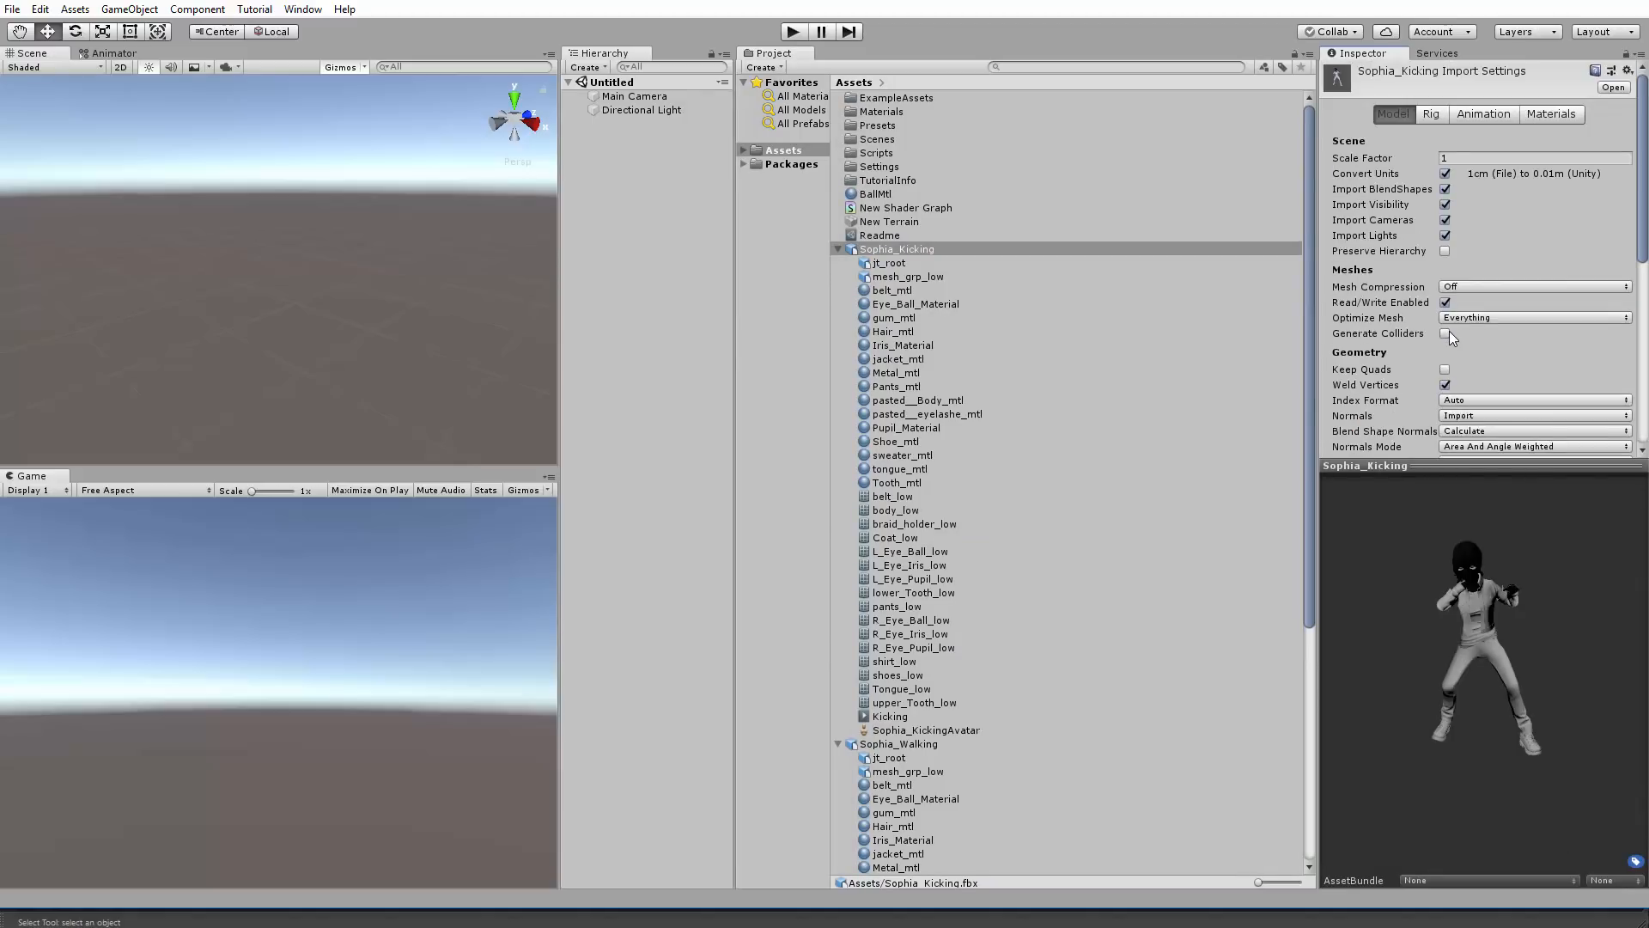
{"action": "scroll", "coordinate": [1450, 331], "scroll_direction": "down", "scroll_amount": 5}
Step: Collapse and re-expand Sophia_Kicking and Sophia_Walking to review their duplicated contents, leaving both assets collapsed
{"action": "left_click", "coordinate": [838, 250]}
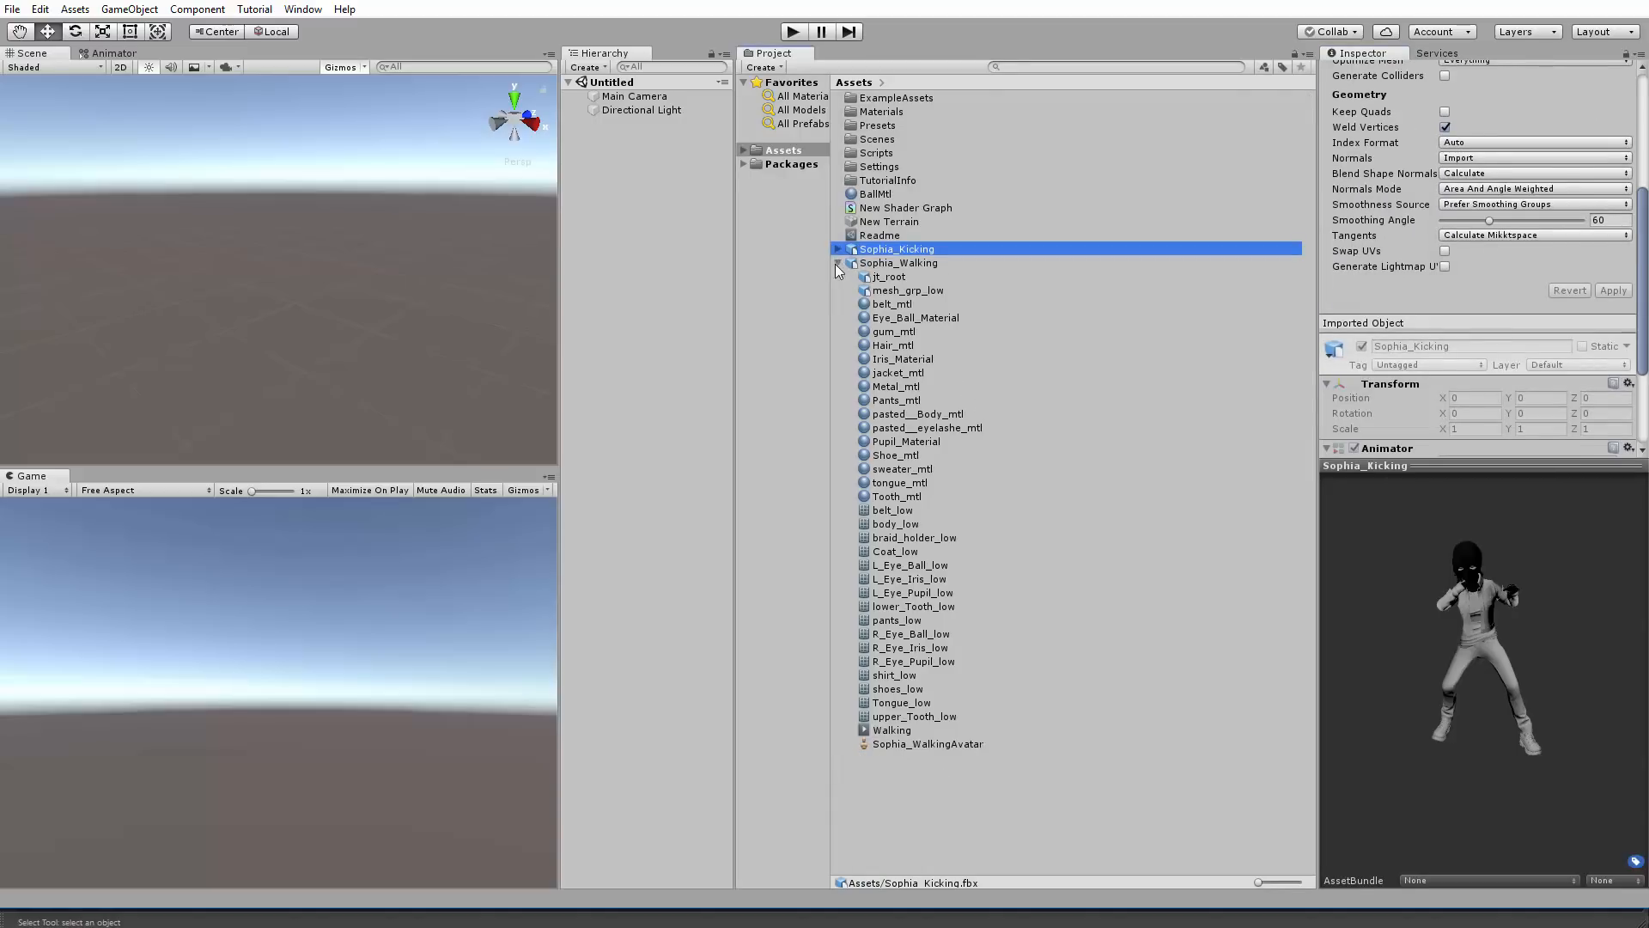
{"action": "left_click", "coordinate": [839, 265]}
{"action": "left_click", "coordinate": [863, 298]}
{"action": "left_click", "coordinate": [889, 266]}
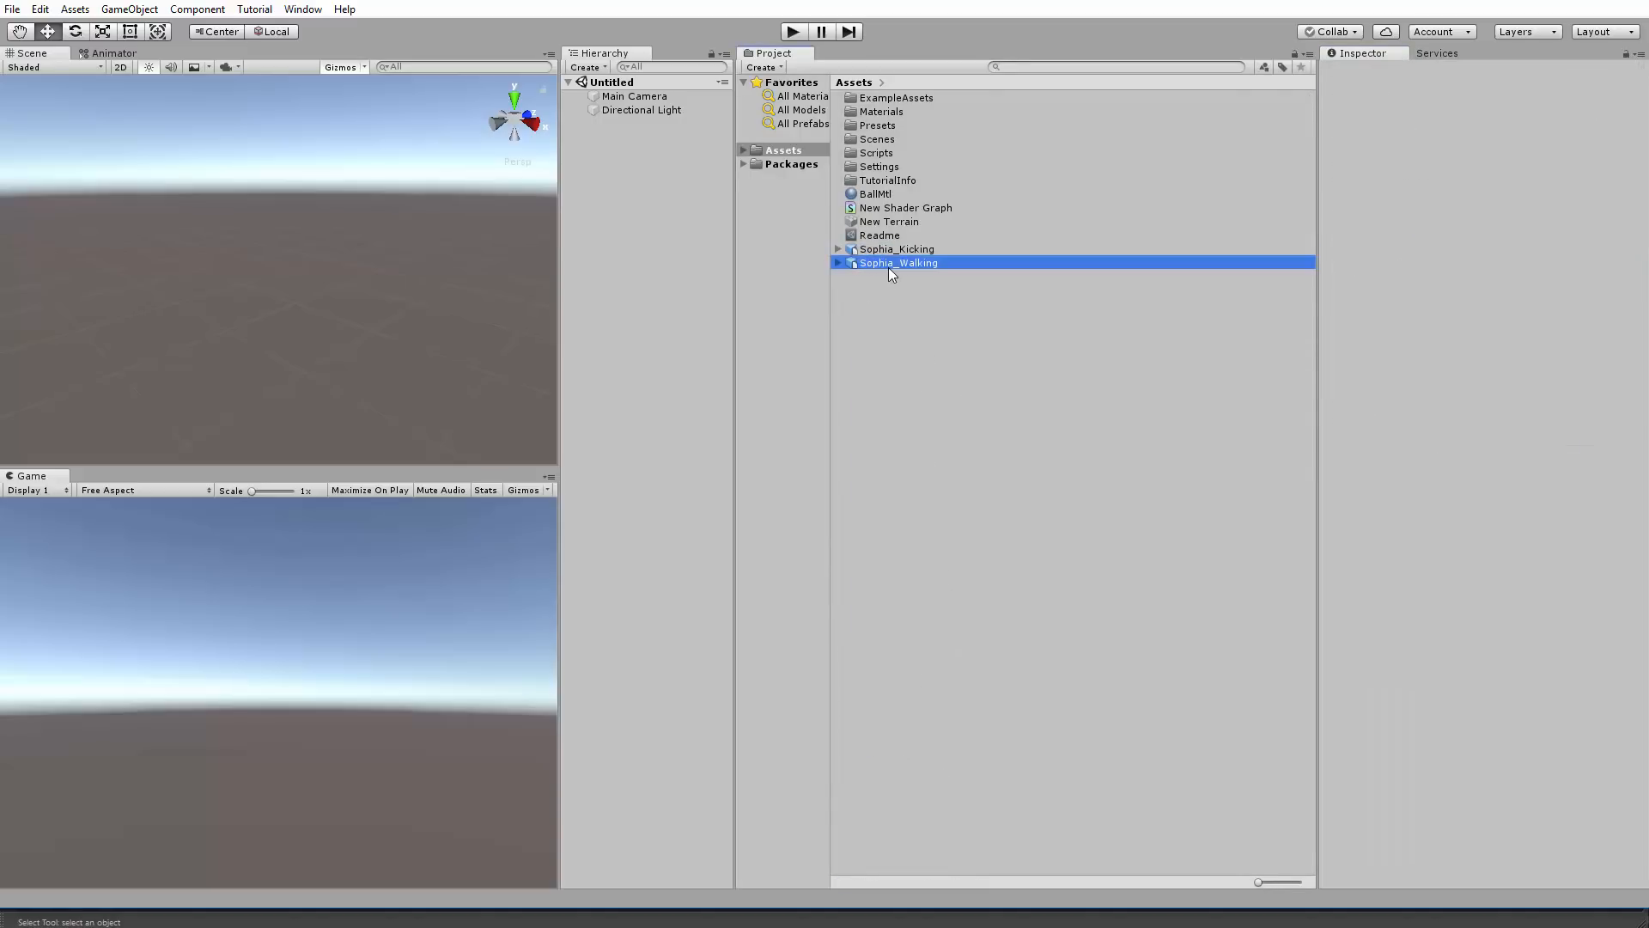
{"action": "left_click", "coordinate": [907, 287]}
{"action": "left_click", "coordinate": [837, 263]}
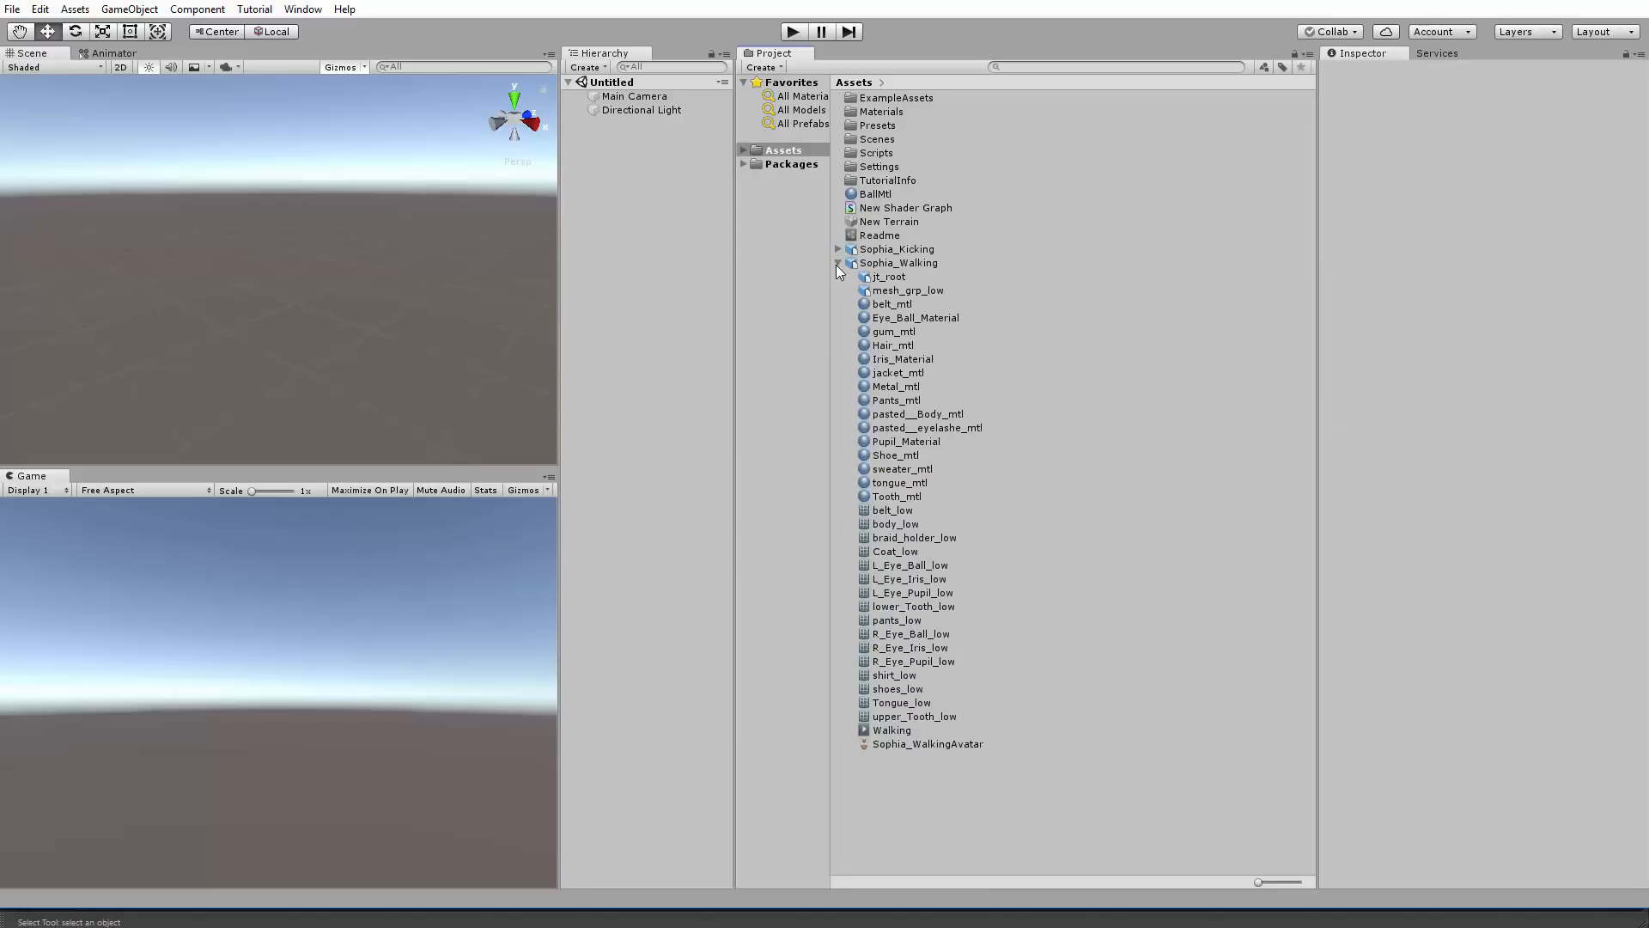
{"action": "left_click", "coordinate": [838, 249]}
{"action": "scroll", "coordinate": [946, 285], "scroll_direction": "down", "scroll_amount": 5}
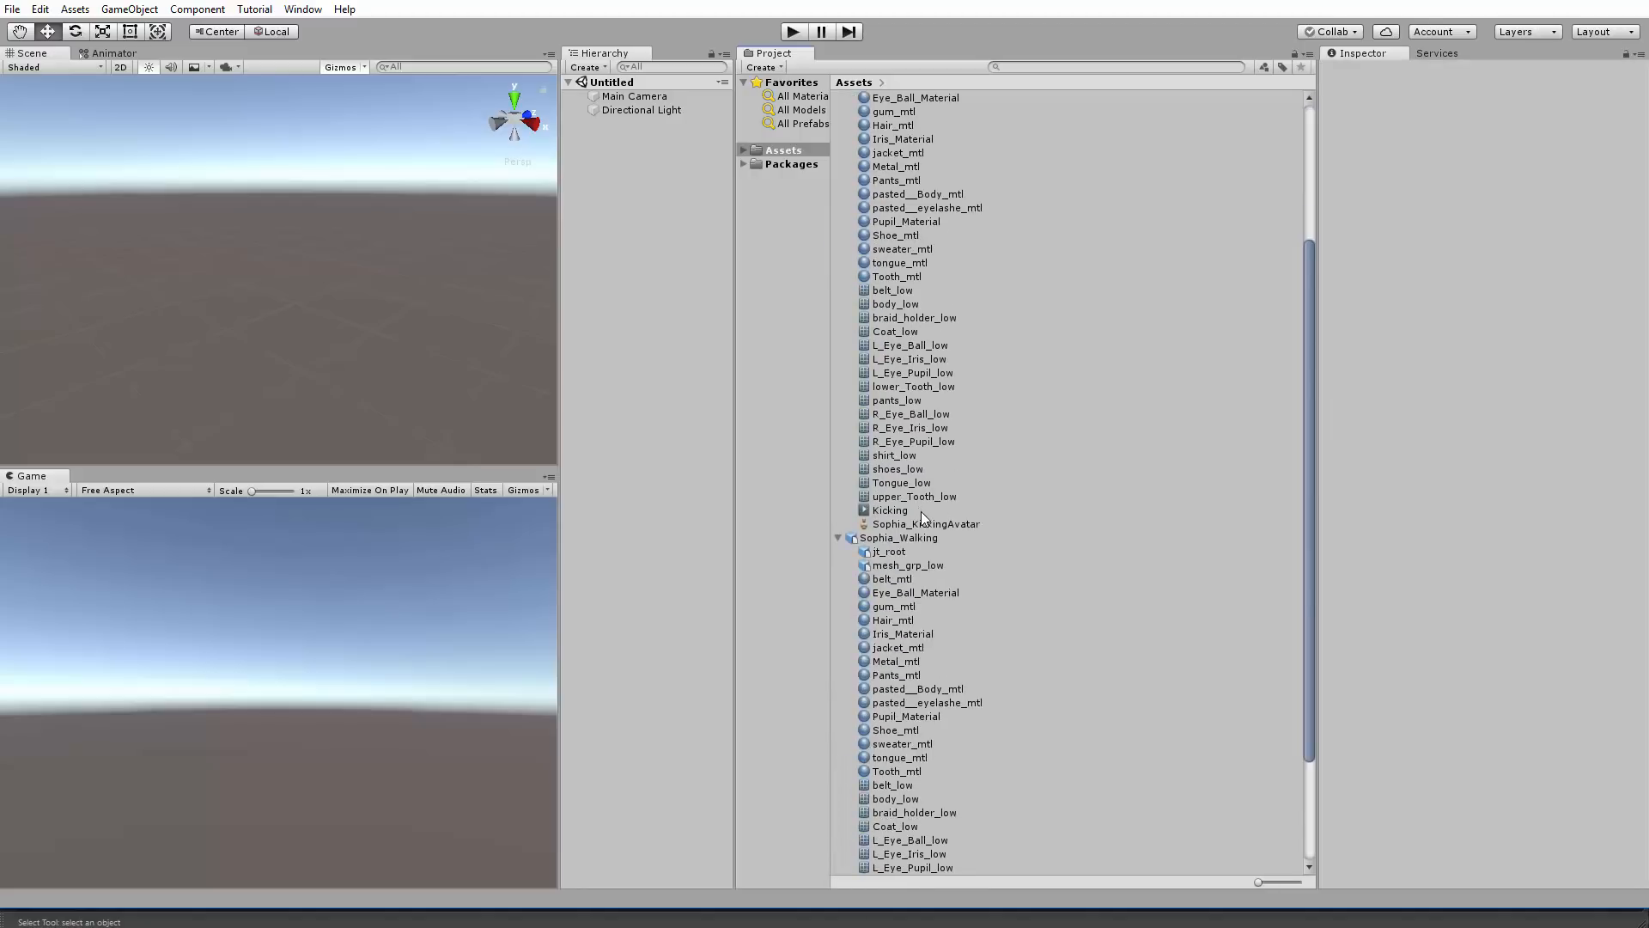
{"action": "scroll", "coordinate": [923, 510], "scroll_direction": "up", "scroll_amount": 3}
{"action": "left_click", "coordinate": [838, 151]}
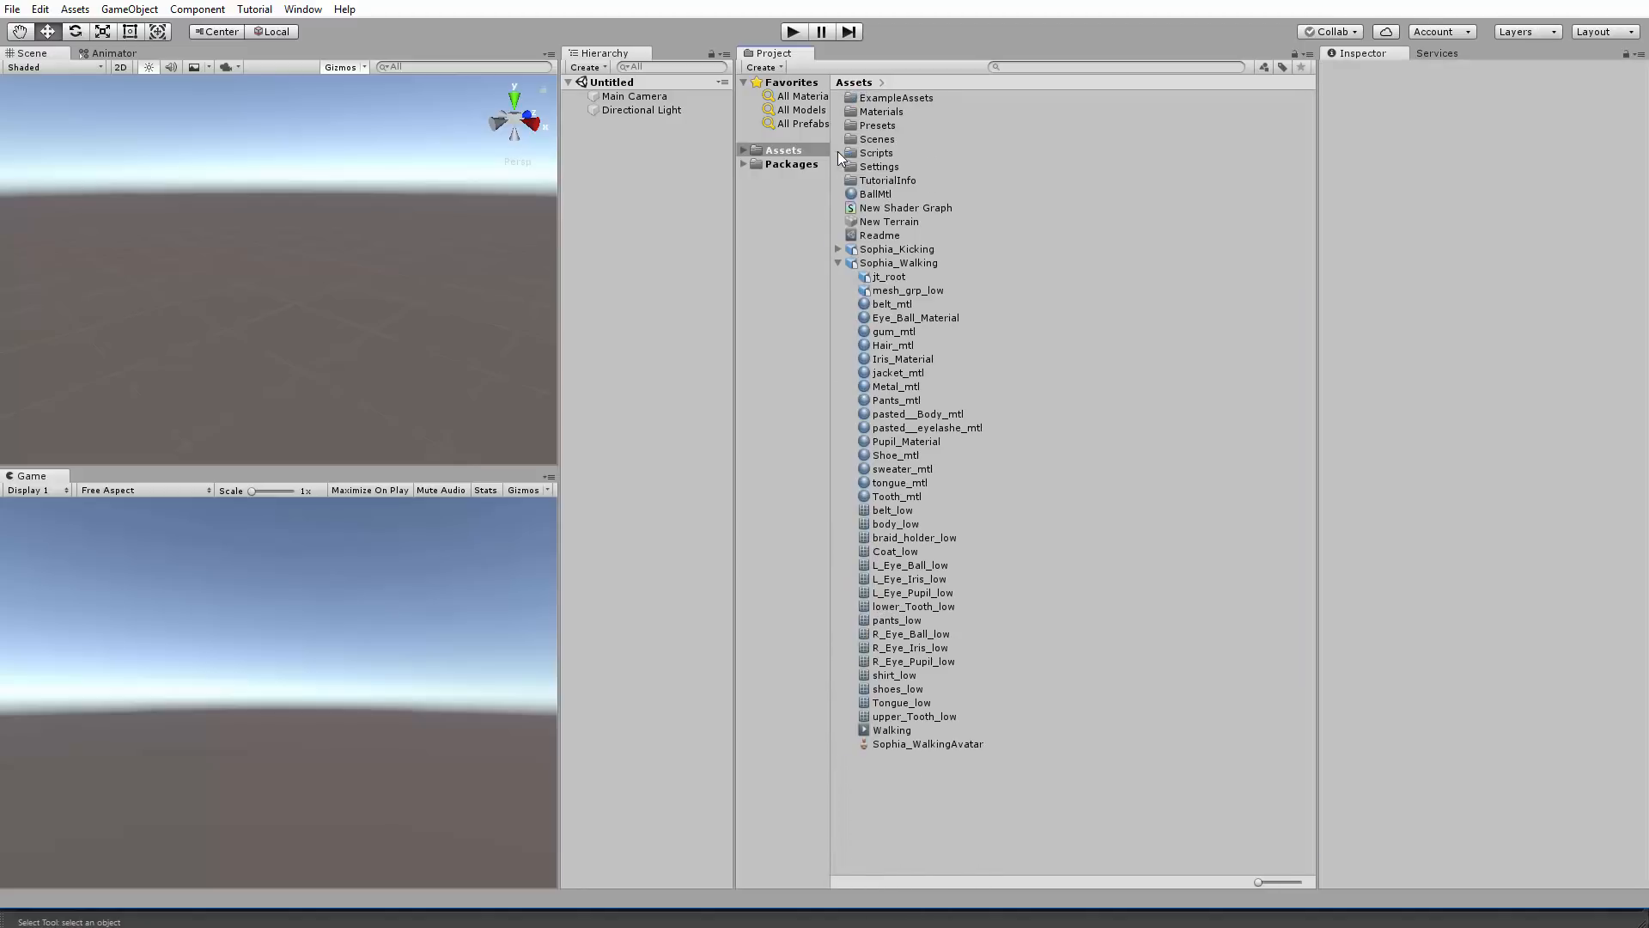
{"action": "left_click", "coordinate": [837, 263]}
Step: Expand the Sophia_Kicking asset, select its Kicking clip and play the clip preview
{"action": "left_click", "coordinate": [867, 249]}
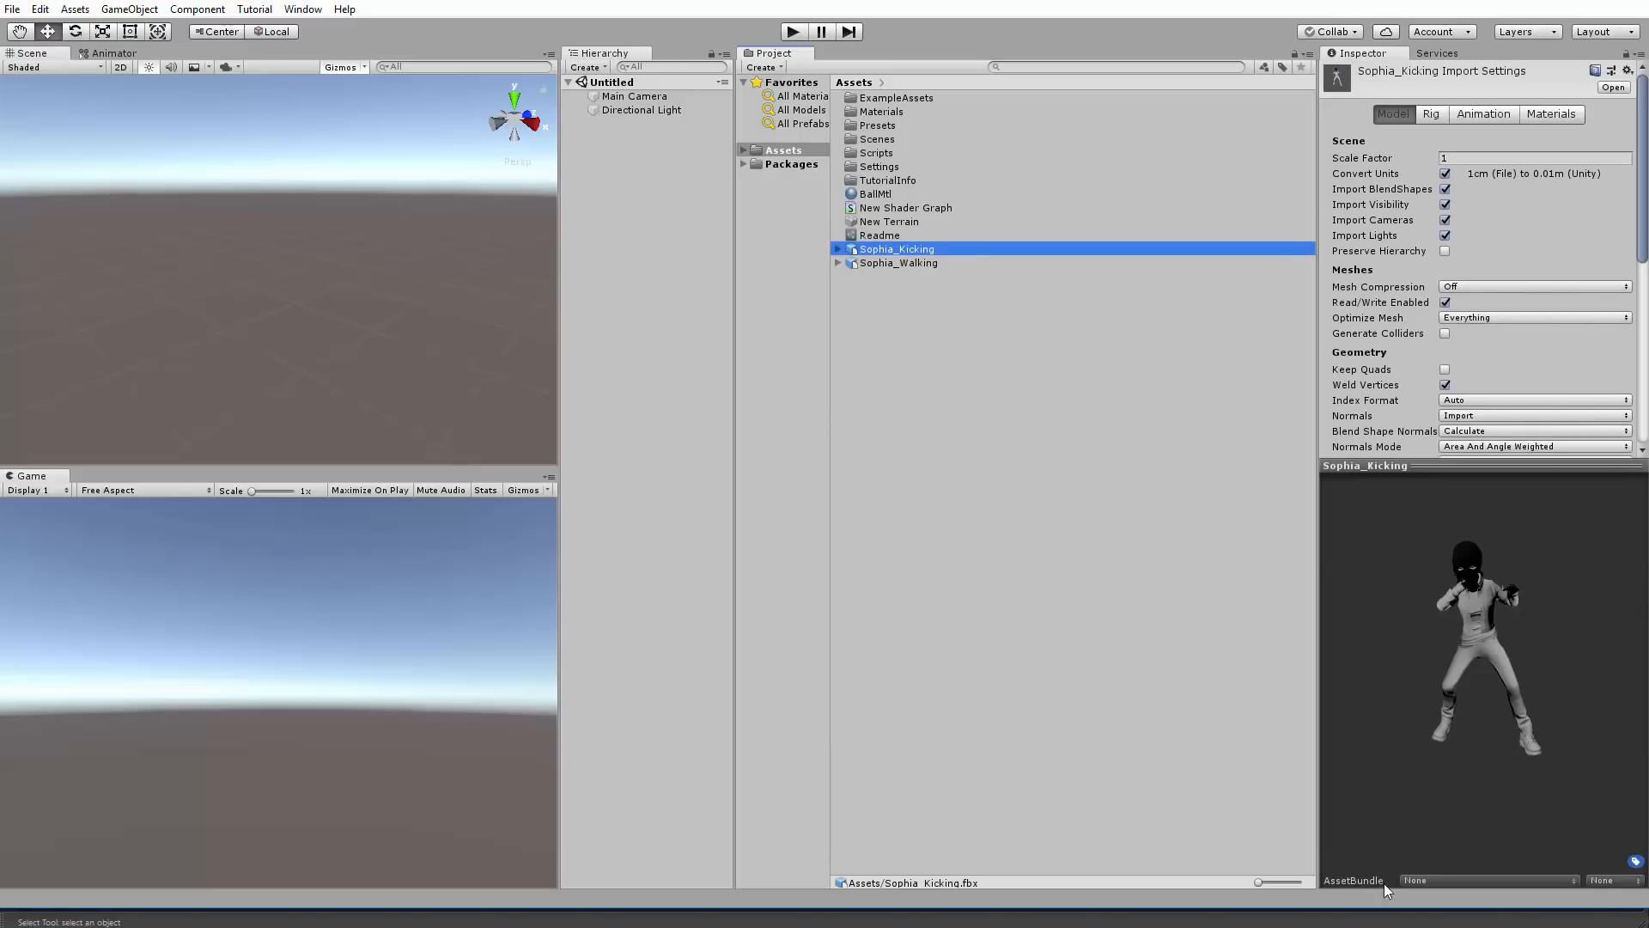
{"action": "left_click", "coordinate": [838, 249]}
{"action": "left_click", "coordinate": [1483, 114]}
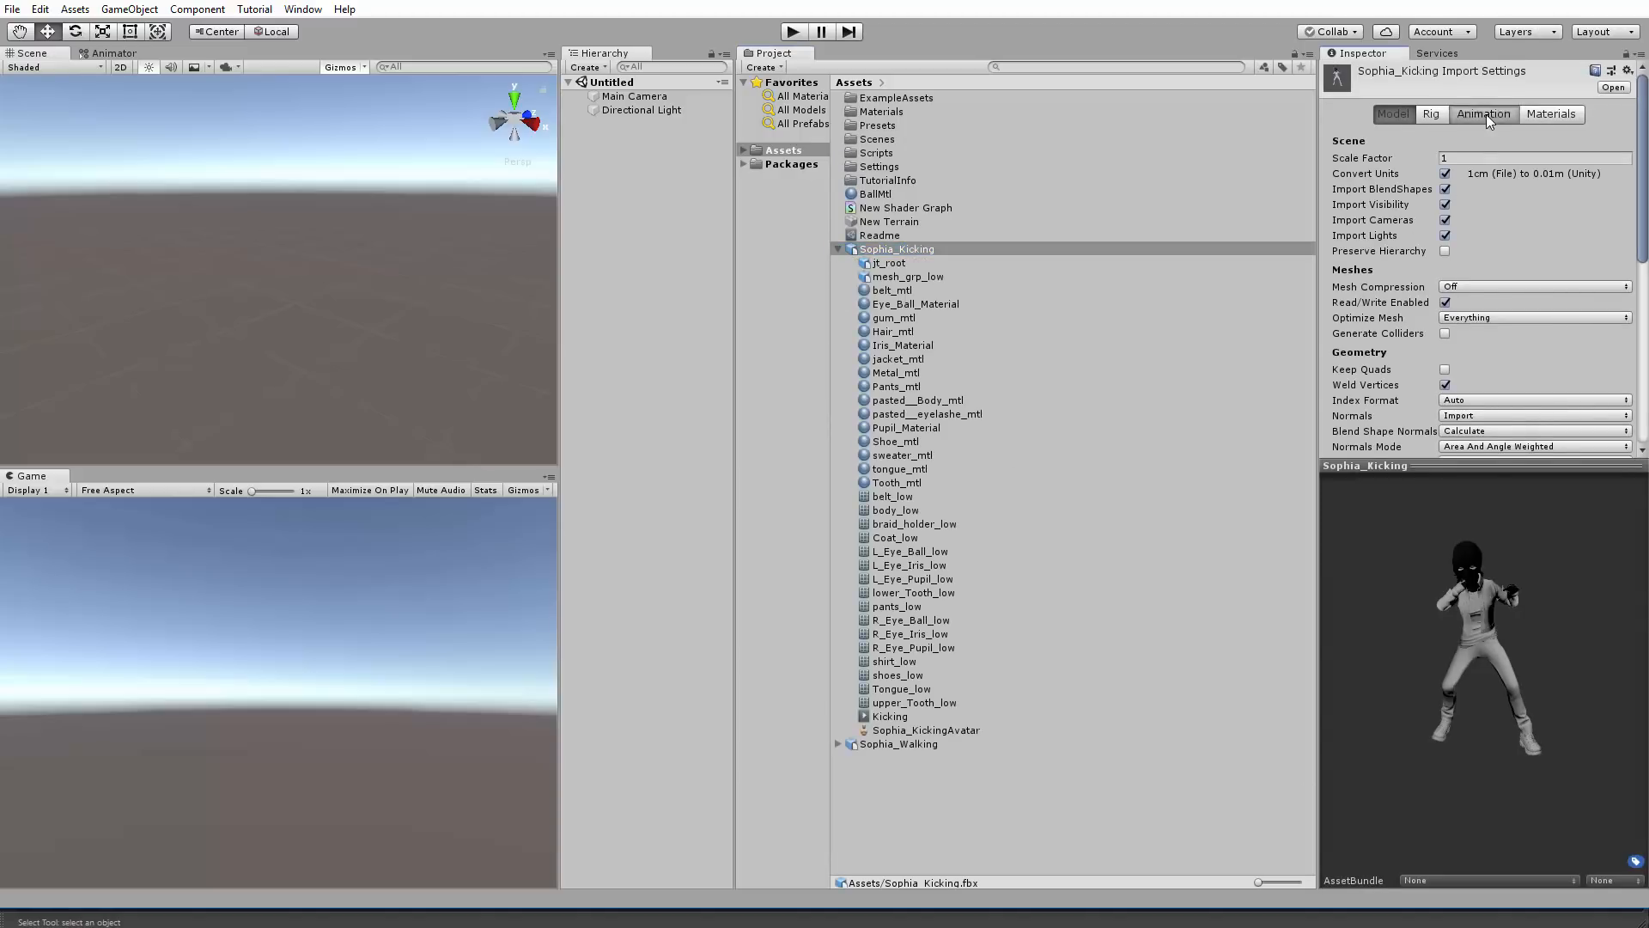
{"action": "left_click", "coordinate": [889, 716]}
{"action": "left_click", "coordinate": [1335, 484]}
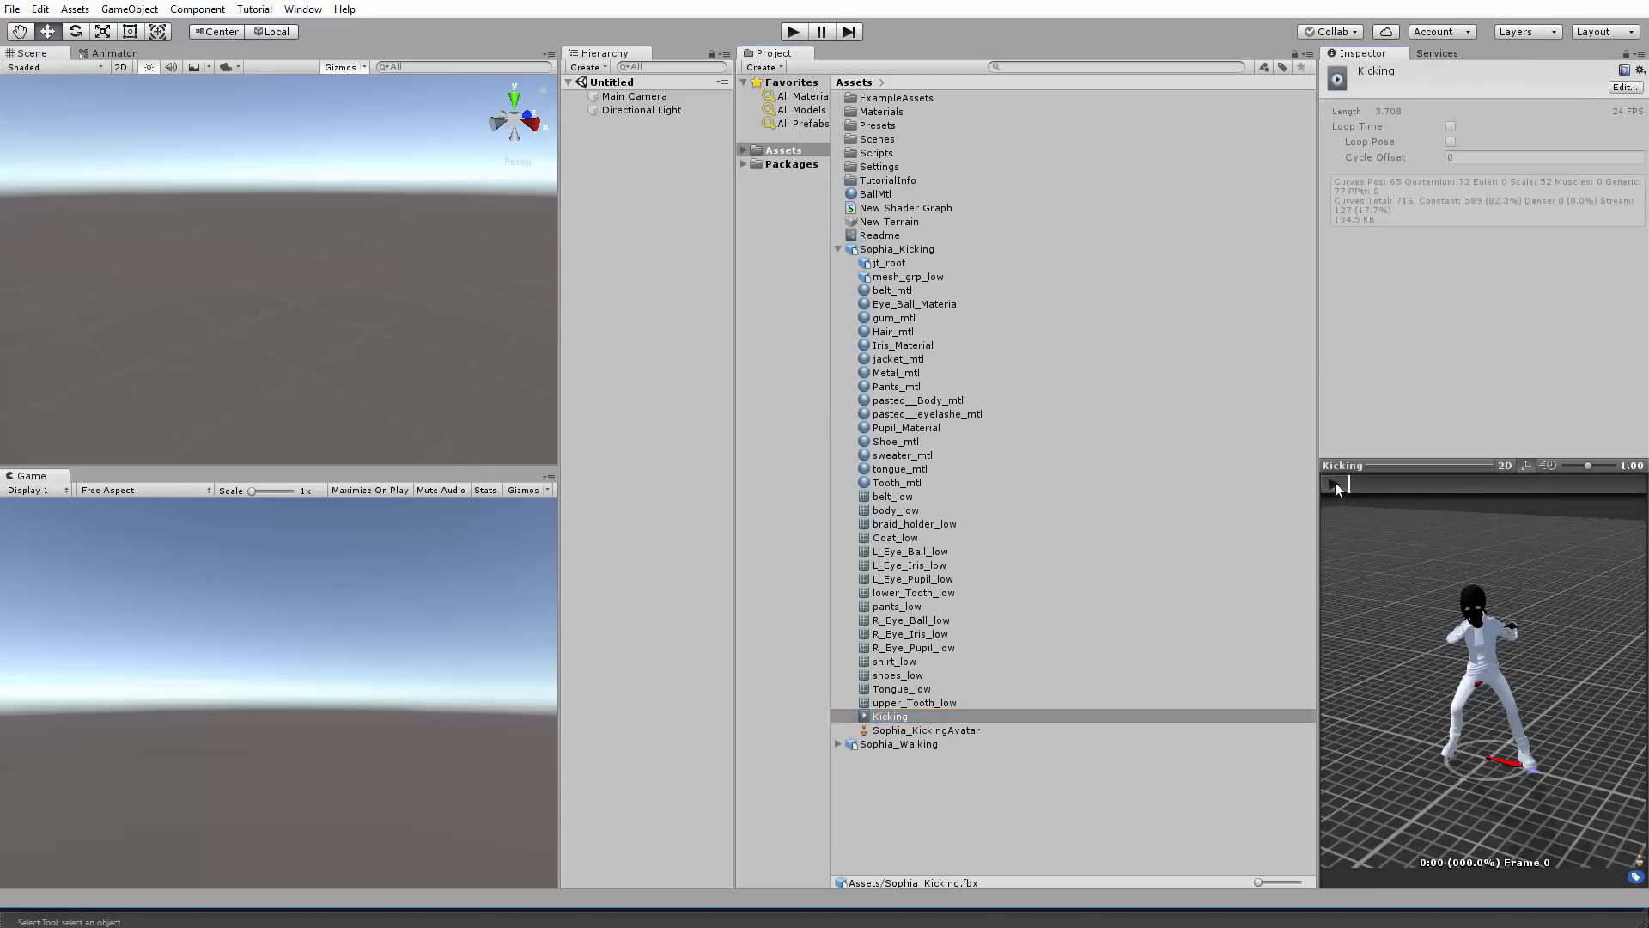
Step: Expand the Sophia_Walking asset, open its Walking clip and play the clip preview
{"action": "left_click", "coordinate": [839, 744]}
{"action": "left_click", "coordinate": [838, 744]}
{"action": "scroll", "coordinate": [910, 773], "scroll_direction": "down", "scroll_amount": 5}
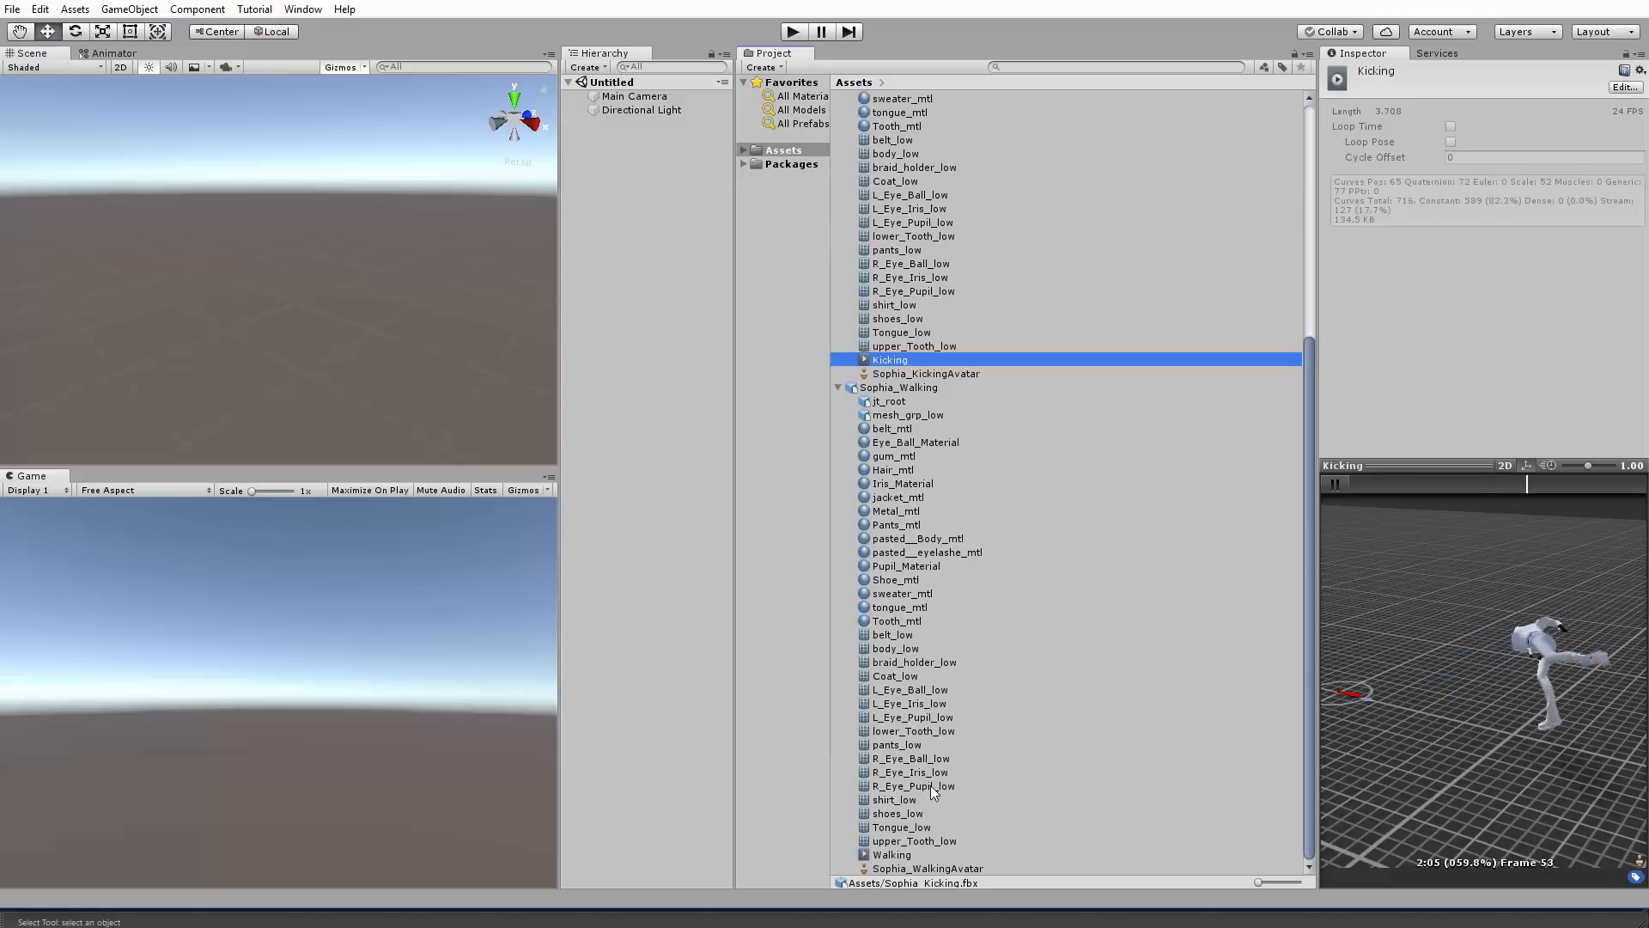
{"action": "left_click", "coordinate": [902, 855]}
{"action": "double_click", "coordinate": [904, 855]}
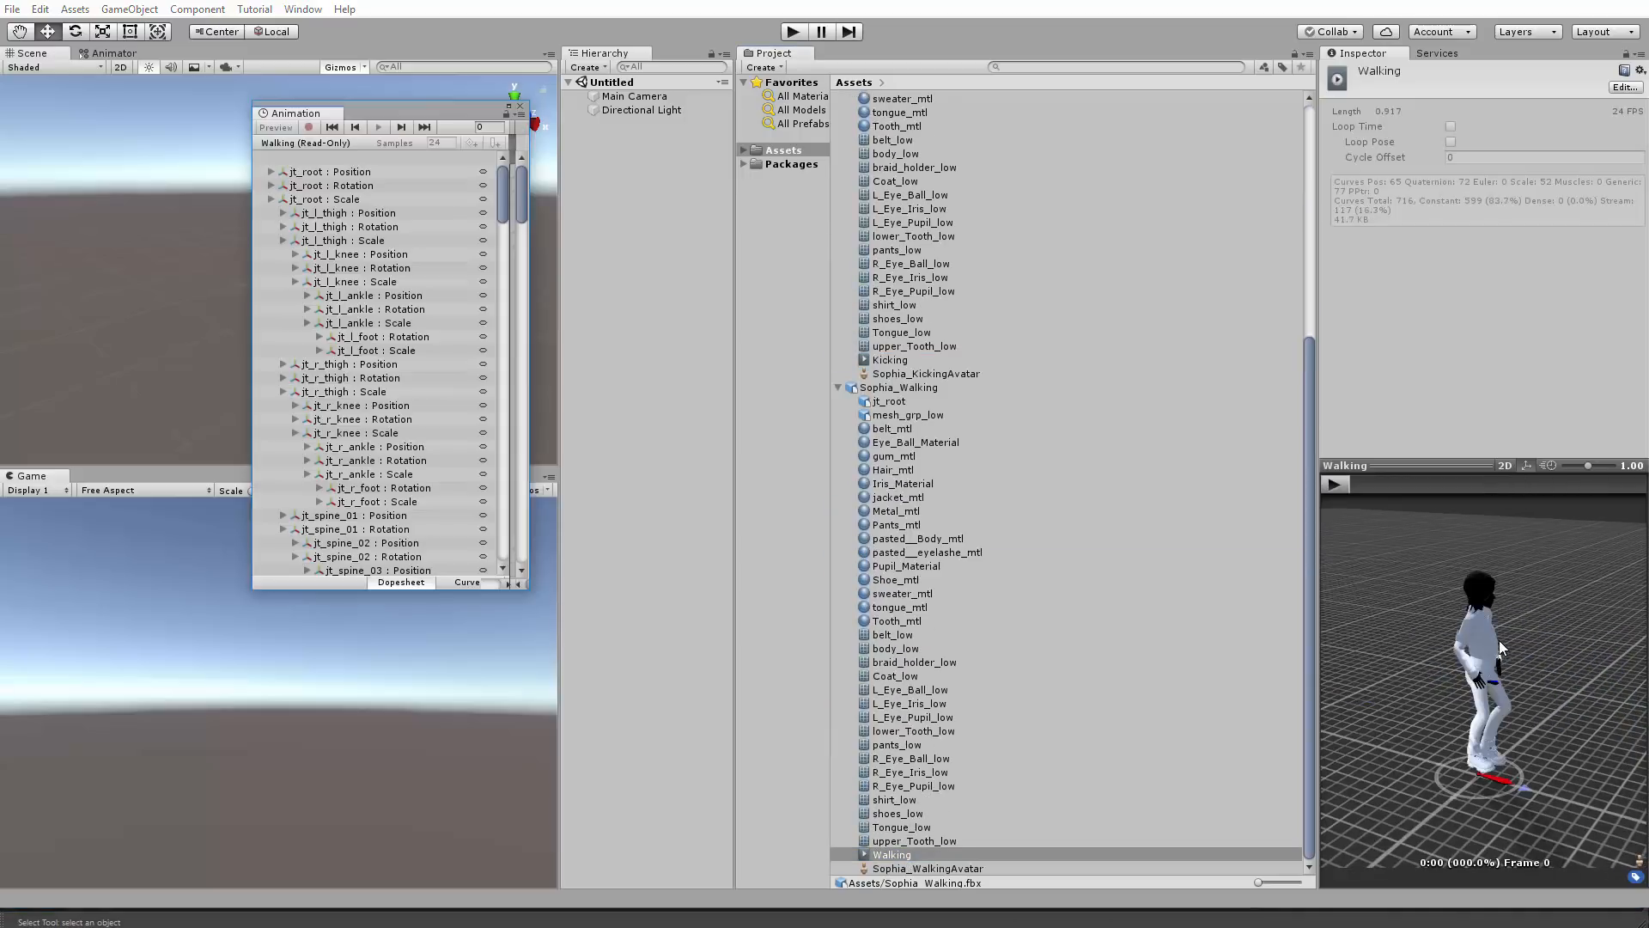
{"action": "left_click", "coordinate": [1336, 484]}
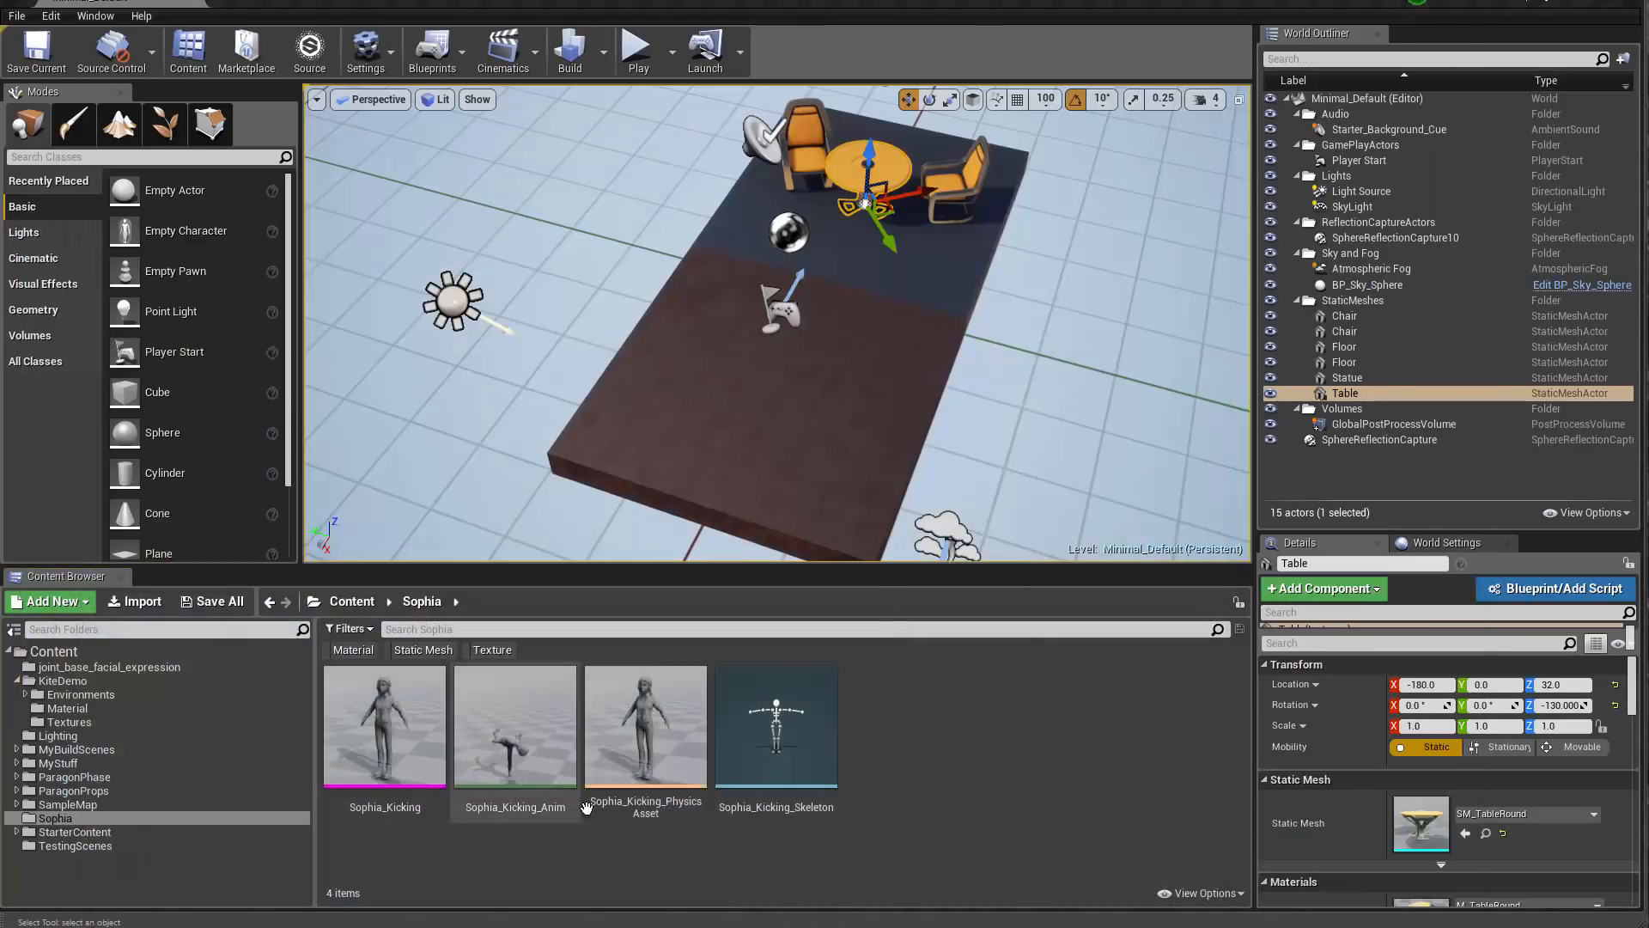
Step: Switch to Unreal Engine, highlight all the assets in the Sophia folder for review, and clear the selection
{"action": "left_click", "coordinate": [381, 751]}
{"action": "left_click", "coordinate": [782, 750], "text": "shift"}
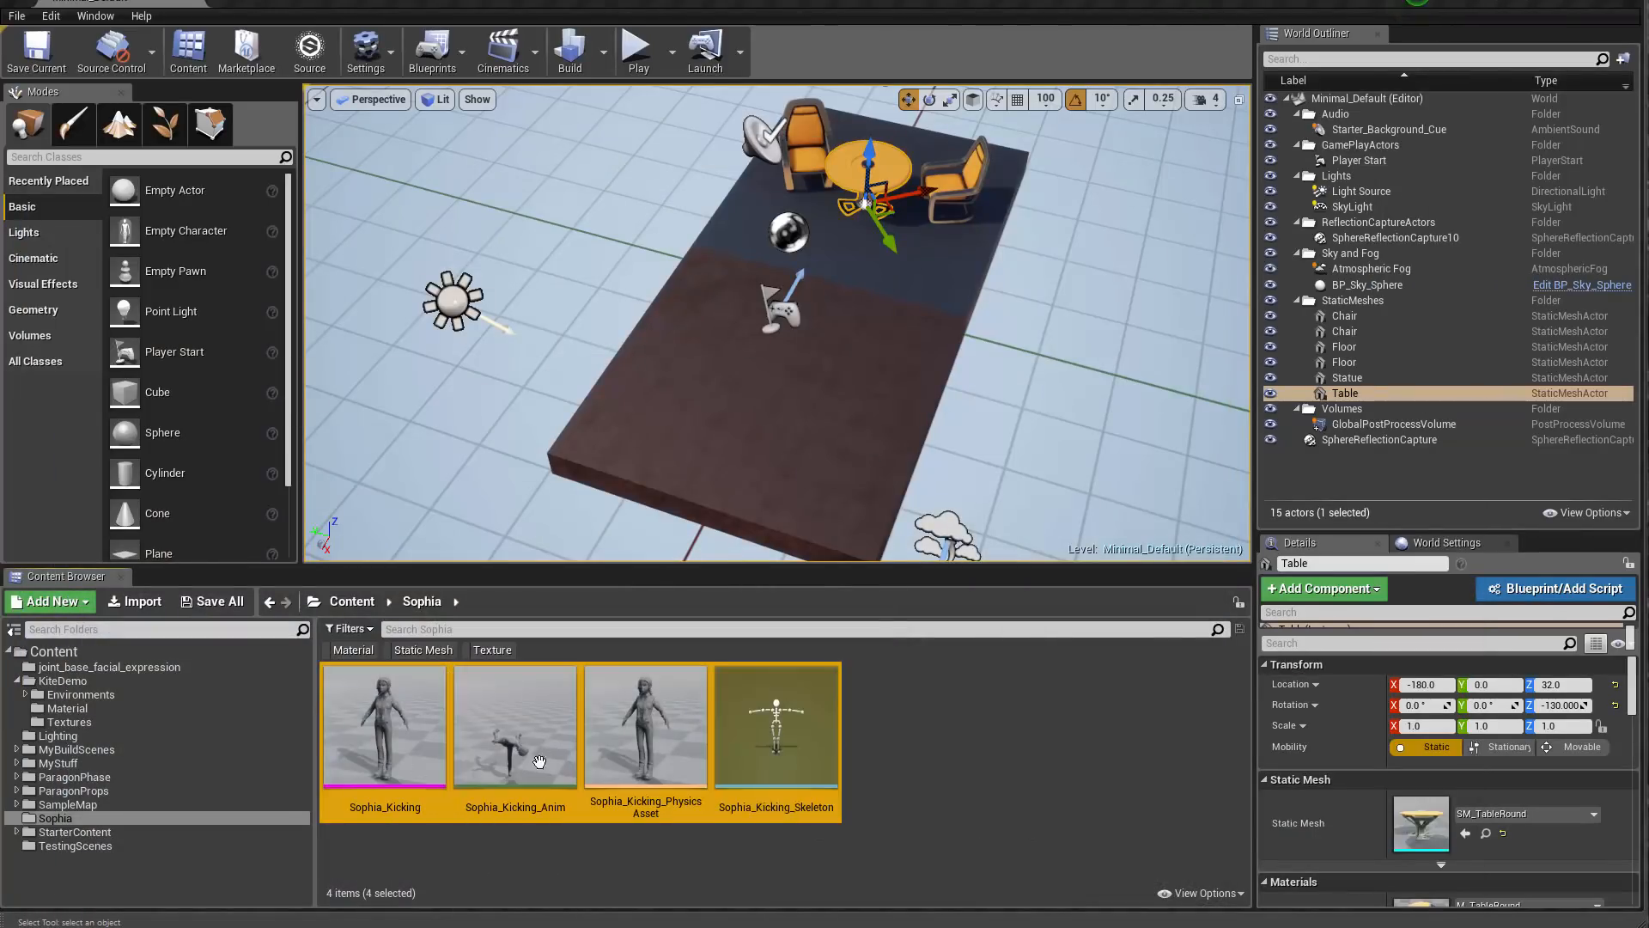
{"action": "left_click", "coordinate": [977, 733]}
Step: Start importing the Sophia_Walking file into the Sophia content folder
{"action": "right_click", "coordinate": [910, 721]}
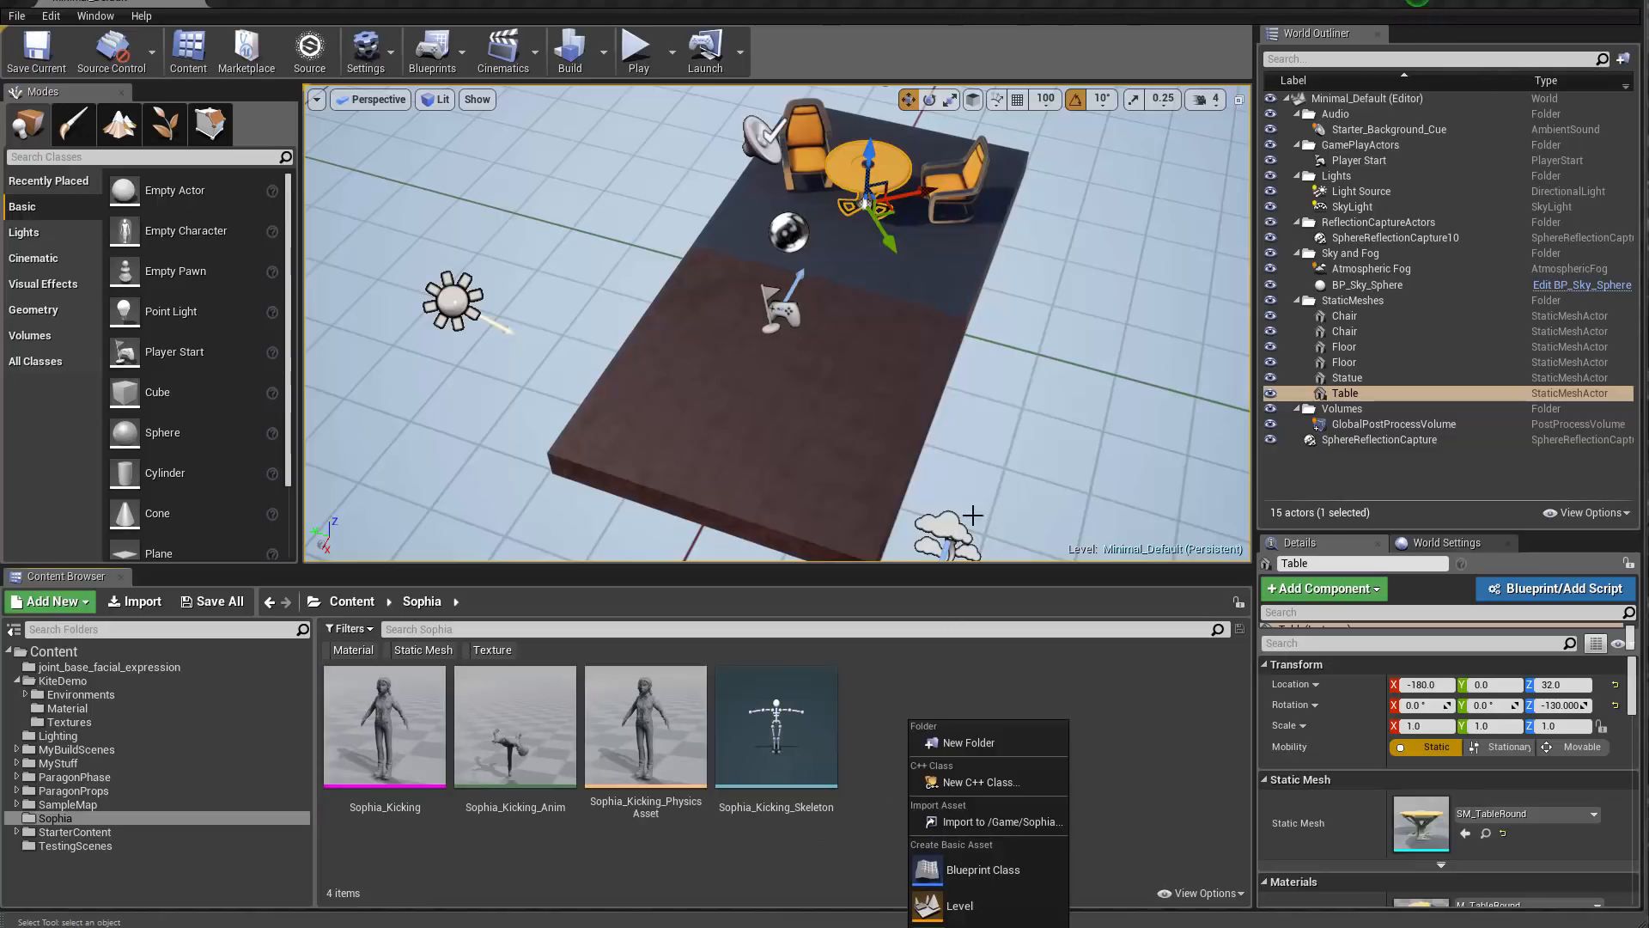
{"action": "right_click", "coordinate": [907, 658]}
{"action": "left_click", "coordinate": [902, 698]}
{"action": "right_click", "coordinate": [925, 693]}
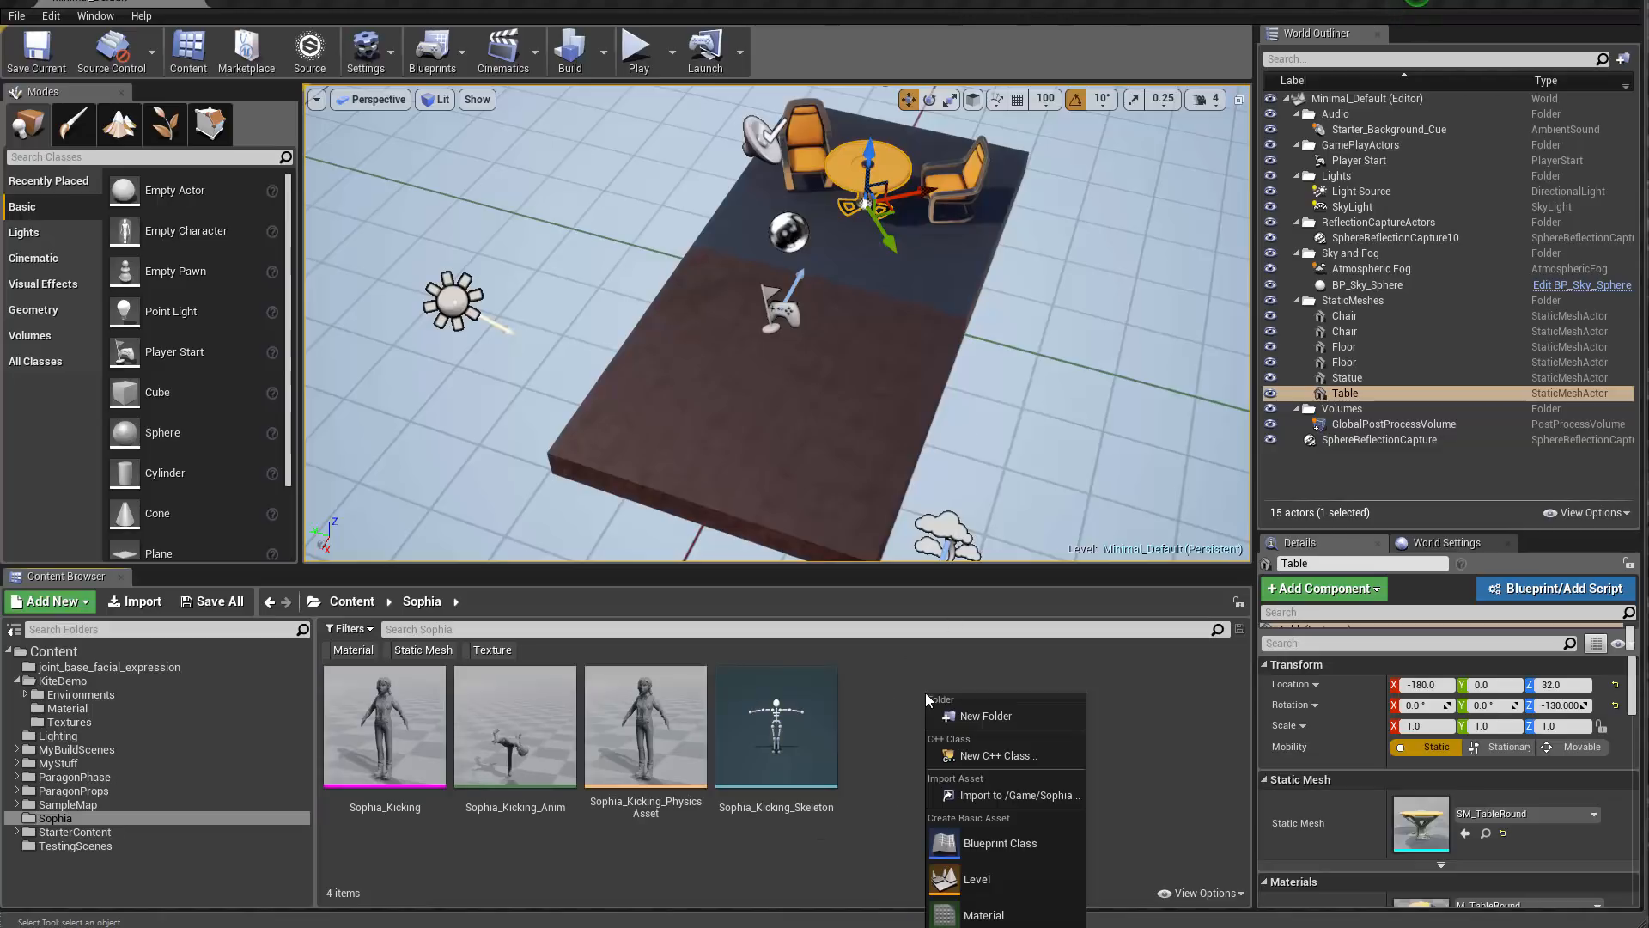
{"action": "left_click", "coordinate": [1000, 792]}
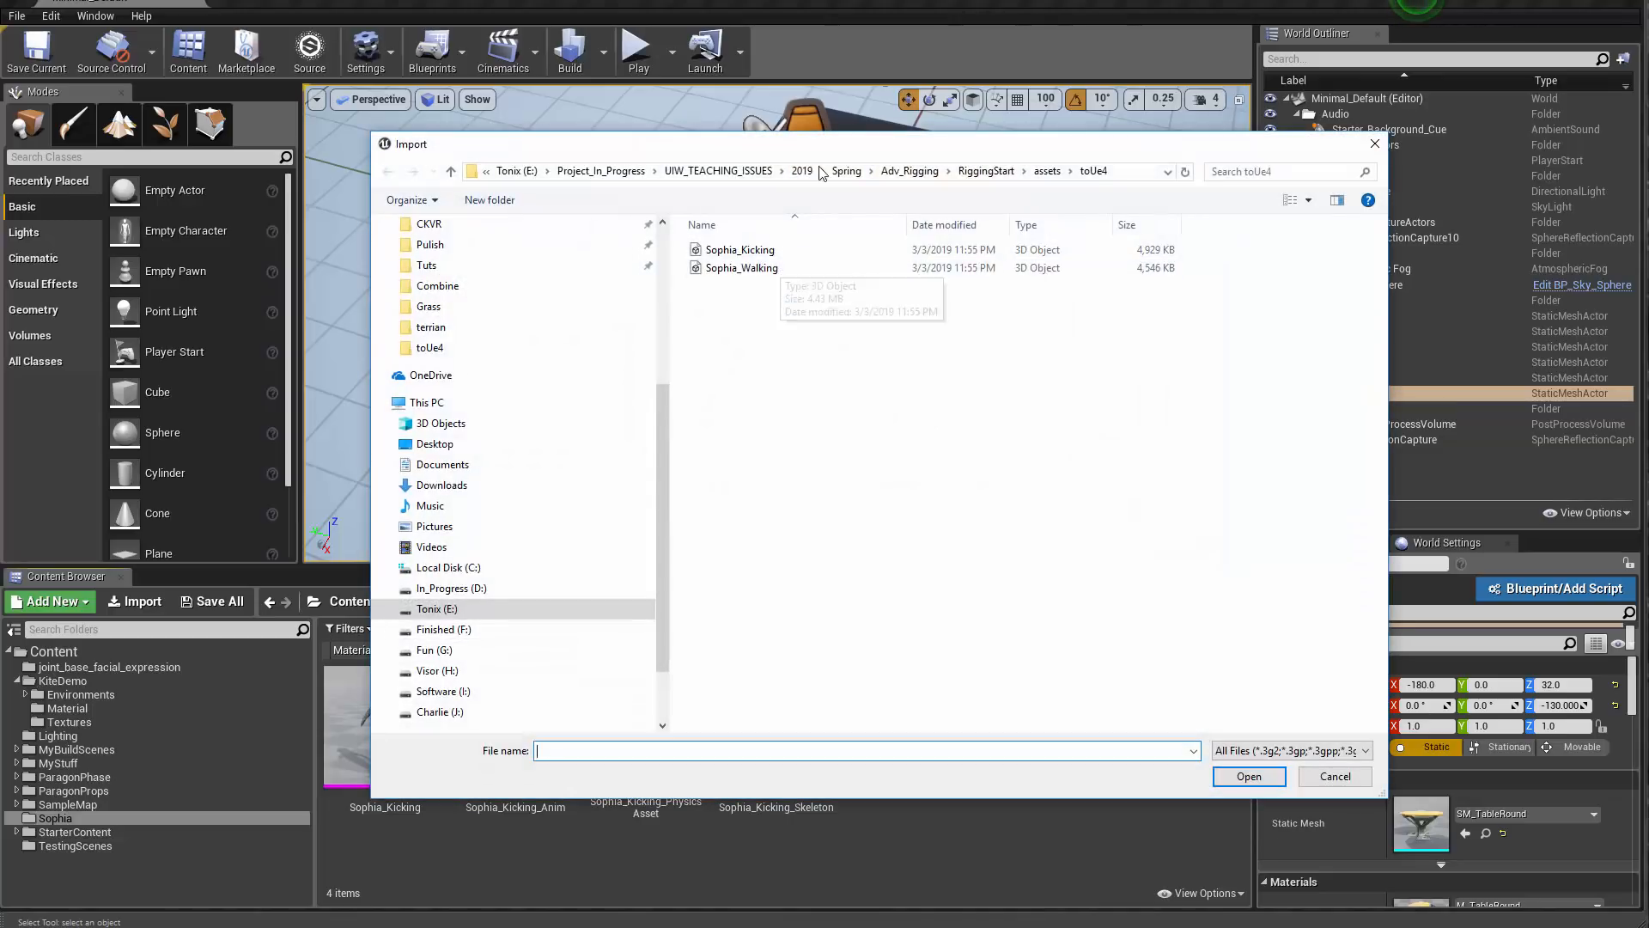
{"action": "left_click", "coordinate": [762, 269]}
{"action": "left_click", "coordinate": [1248, 776]}
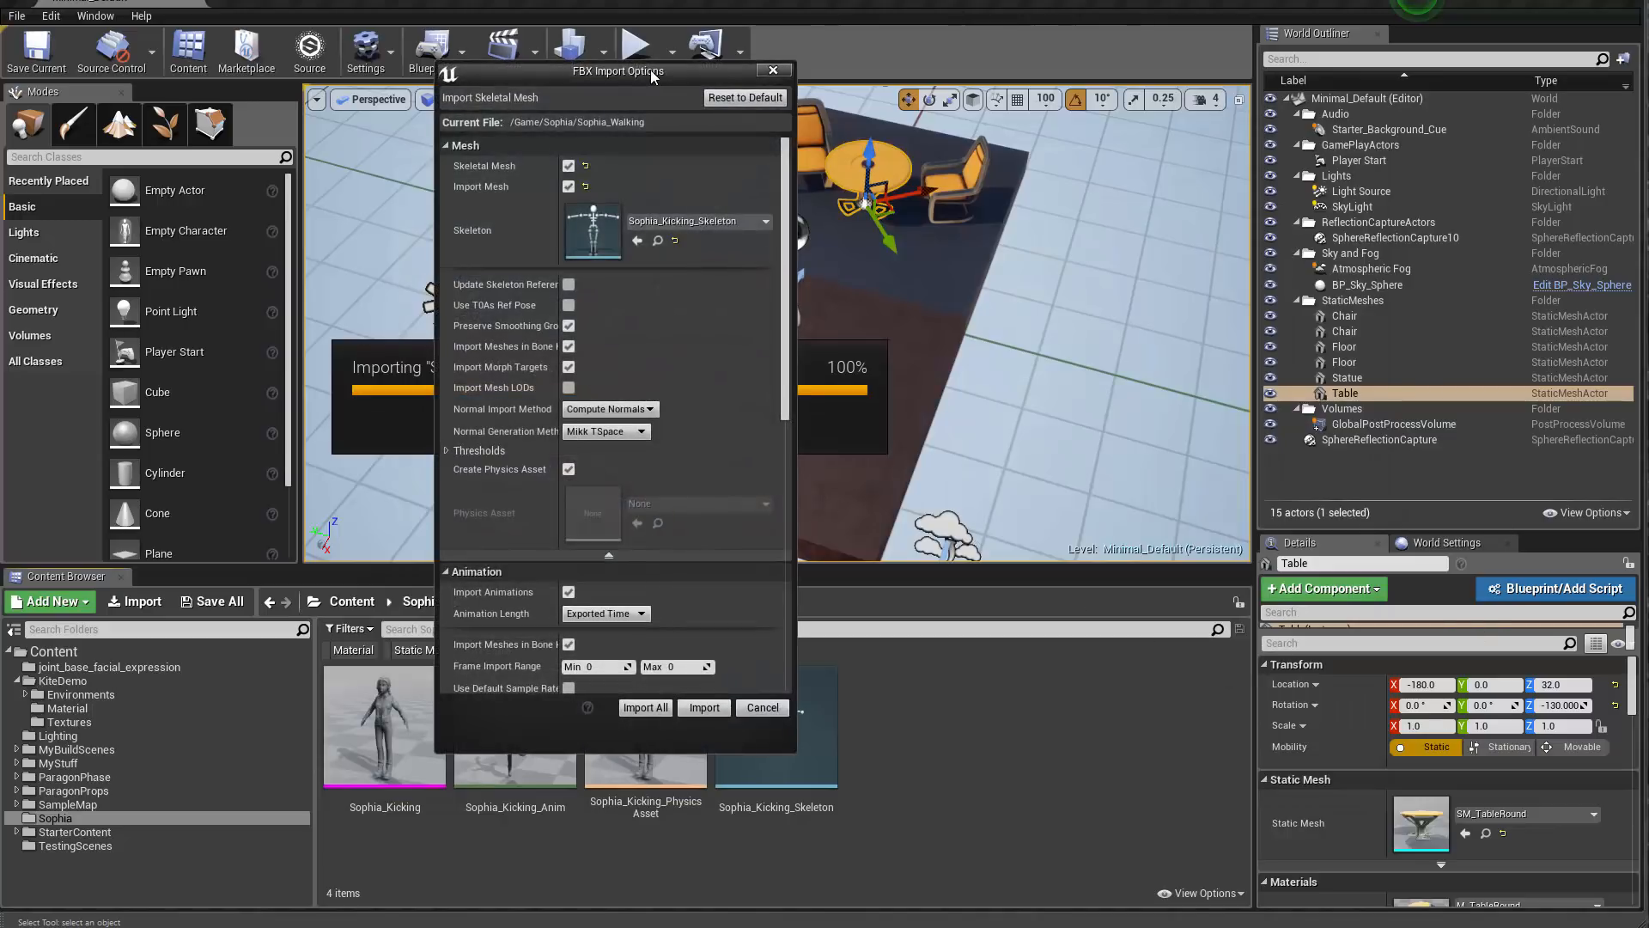
Step: Turn off Import Mesh in the FBX import options for Sophia_Walking, keeping Sophia_Kicking_Skeleton as the skeleton
{"action": "left_click_drag", "start_coordinate": [651, 70], "coordinate": [1033, 90]}
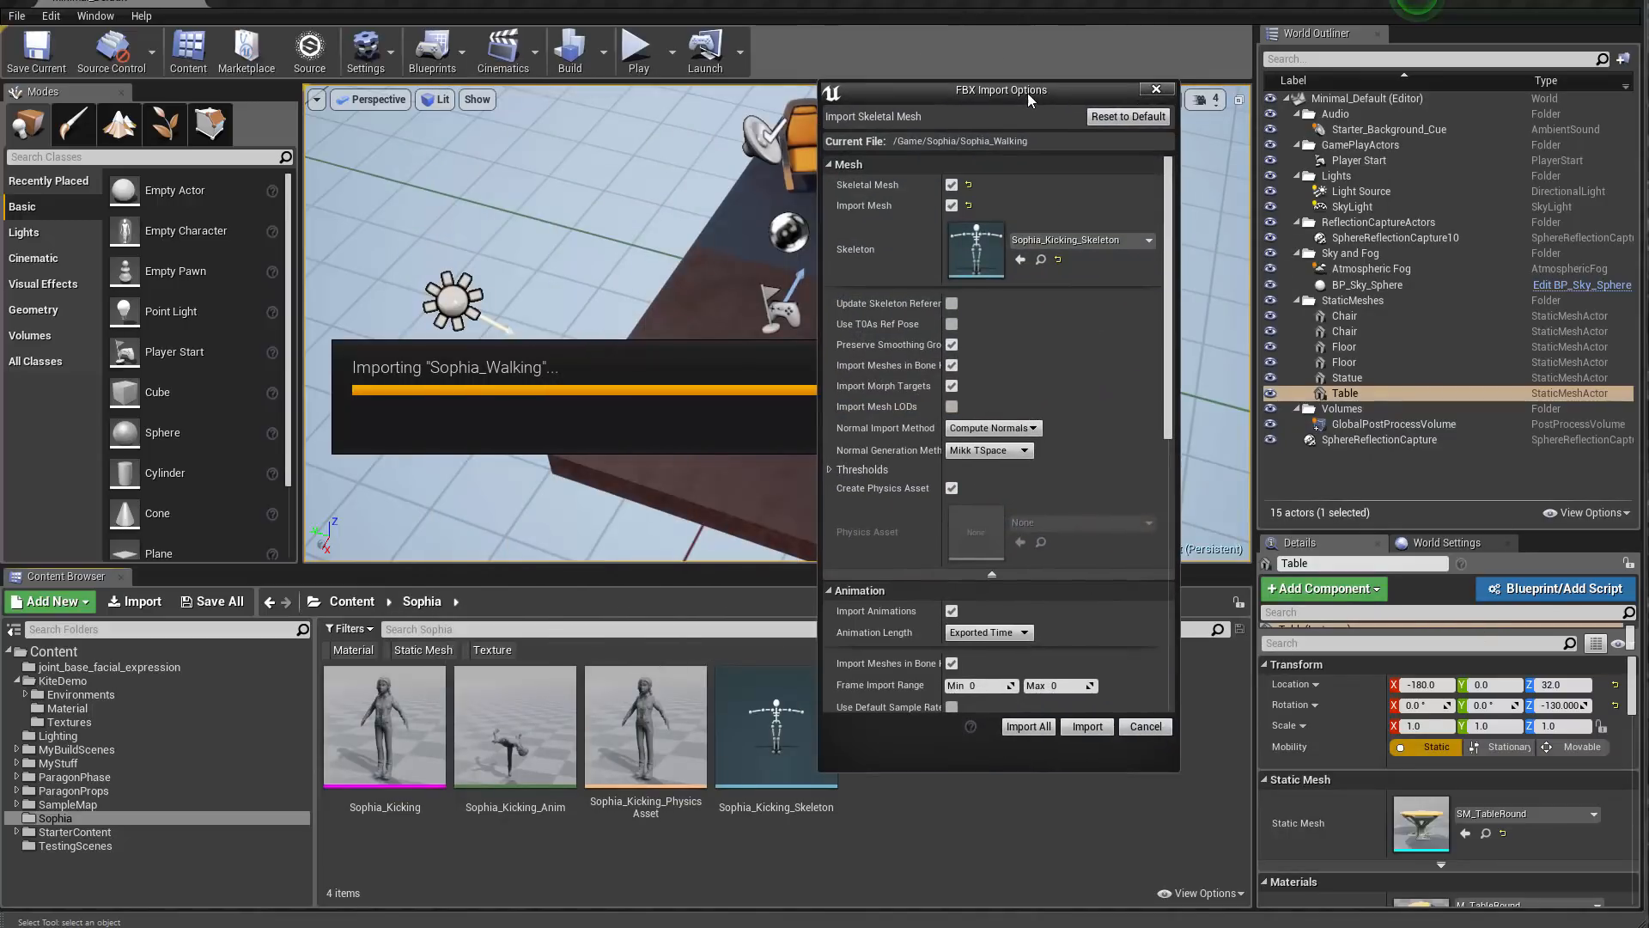
{"action": "left_click", "coordinate": [952, 206]}
{"action": "left_click_drag", "start_coordinate": [1004, 89], "coordinate": [921, 70]}
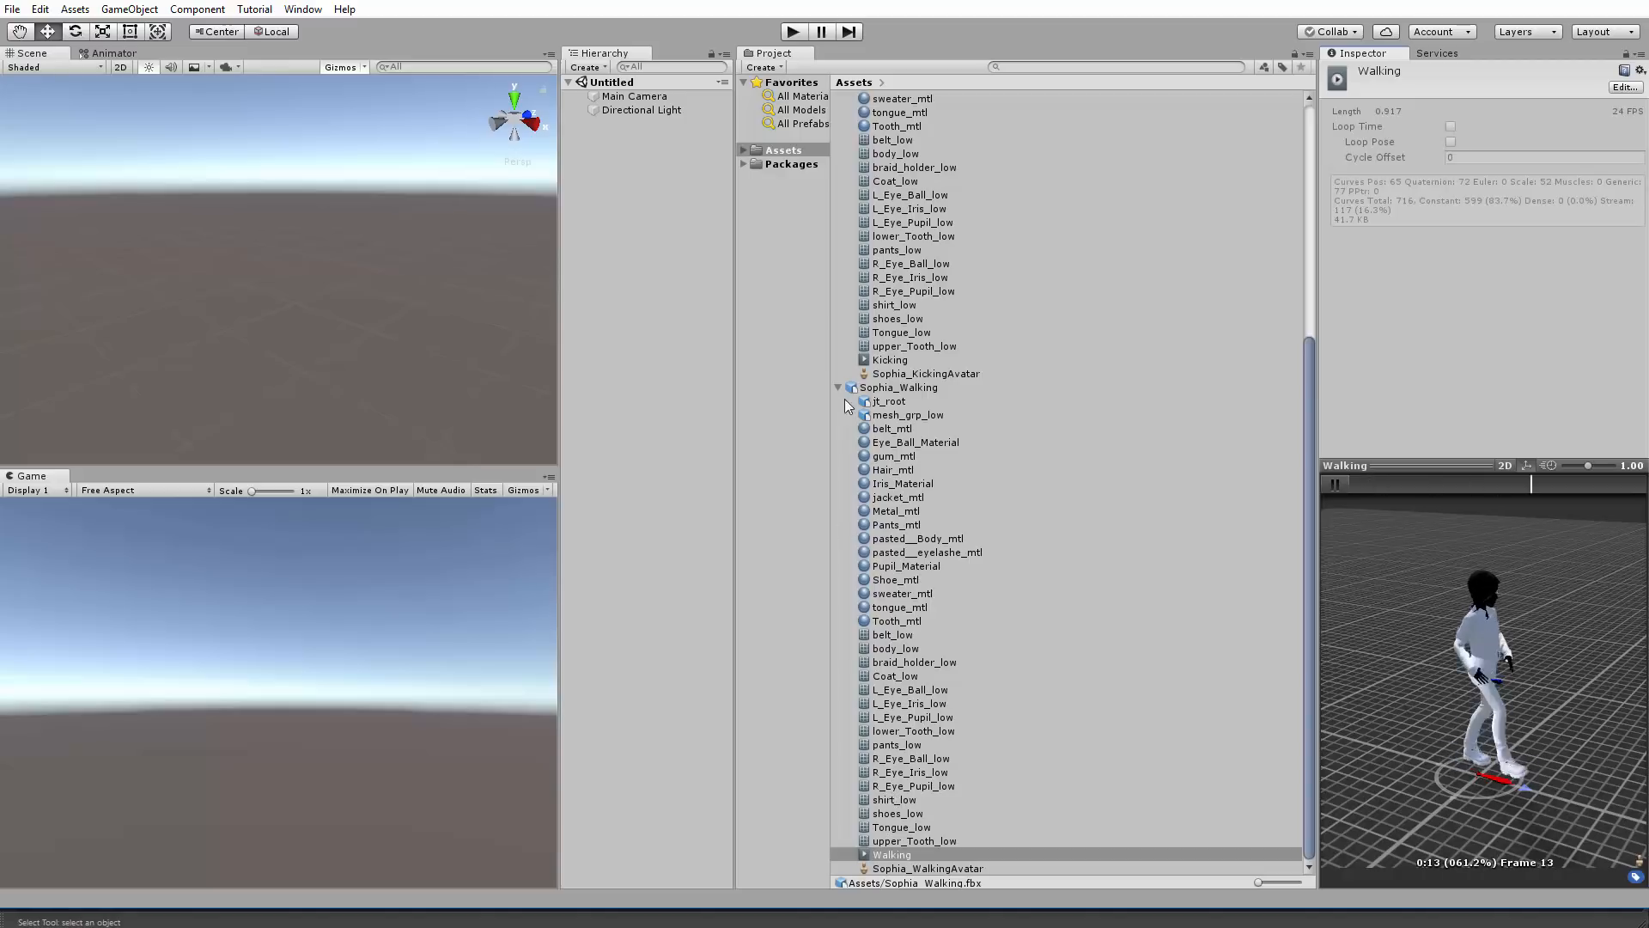
Step: Switch to Unity and select the Kicking and Walking clips together to compare them with the Unreal import
{"action": "left_click", "coordinate": [885, 362], "text": "ctrl"}
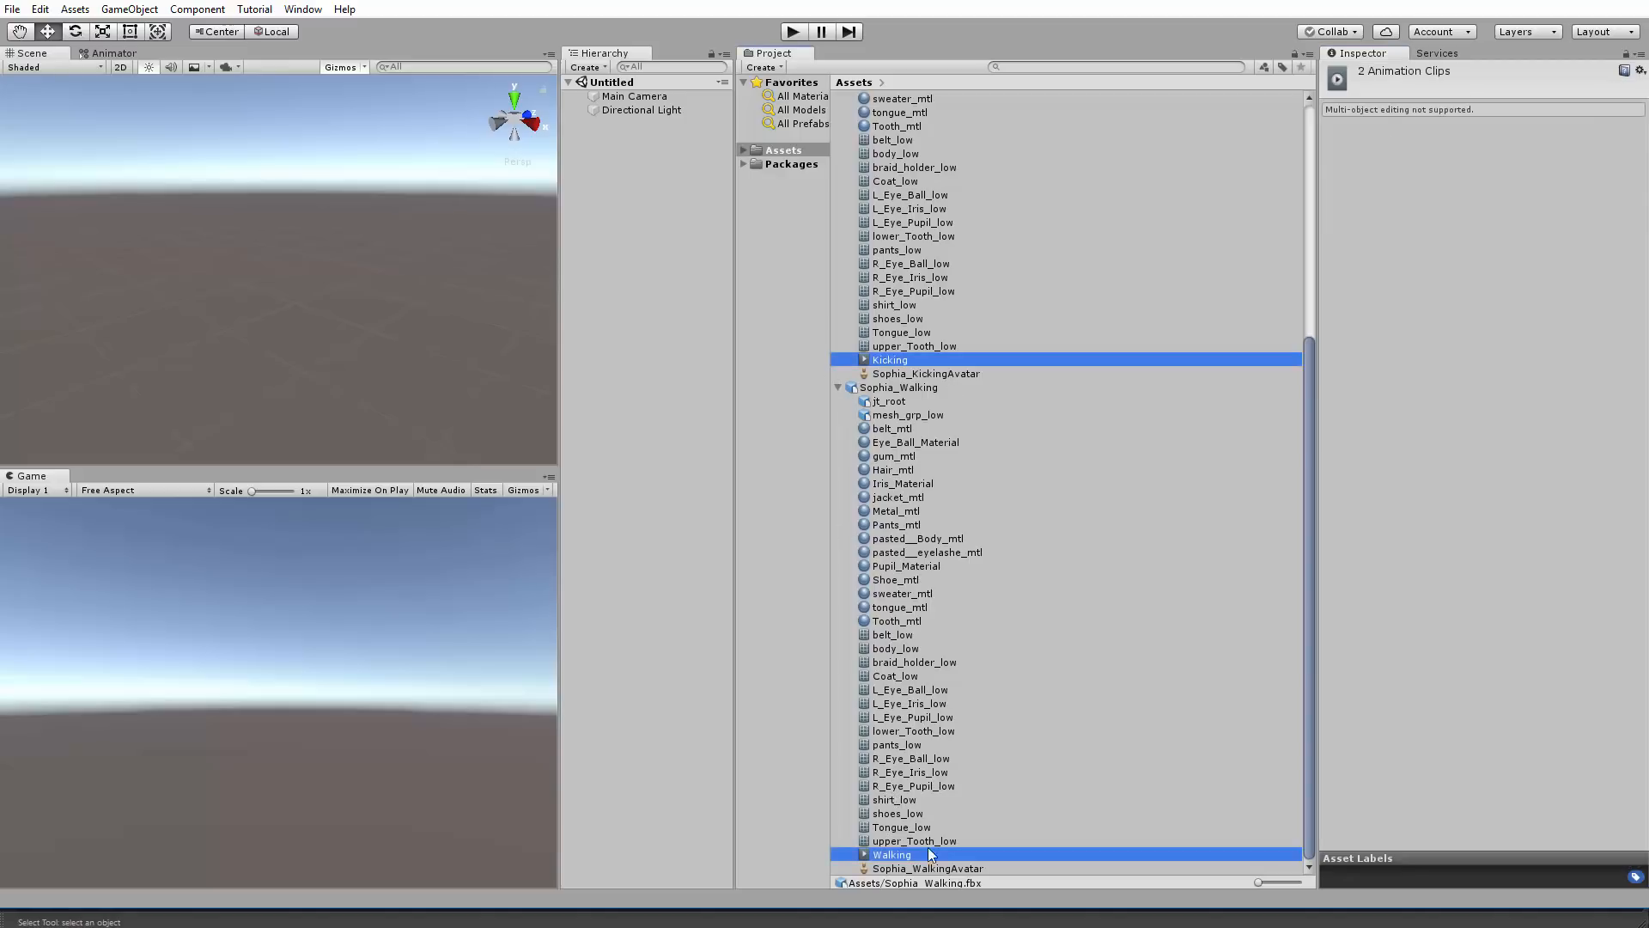
{"action": "scroll", "coordinate": [918, 509], "scroll_direction": "up", "scroll_amount": 3}
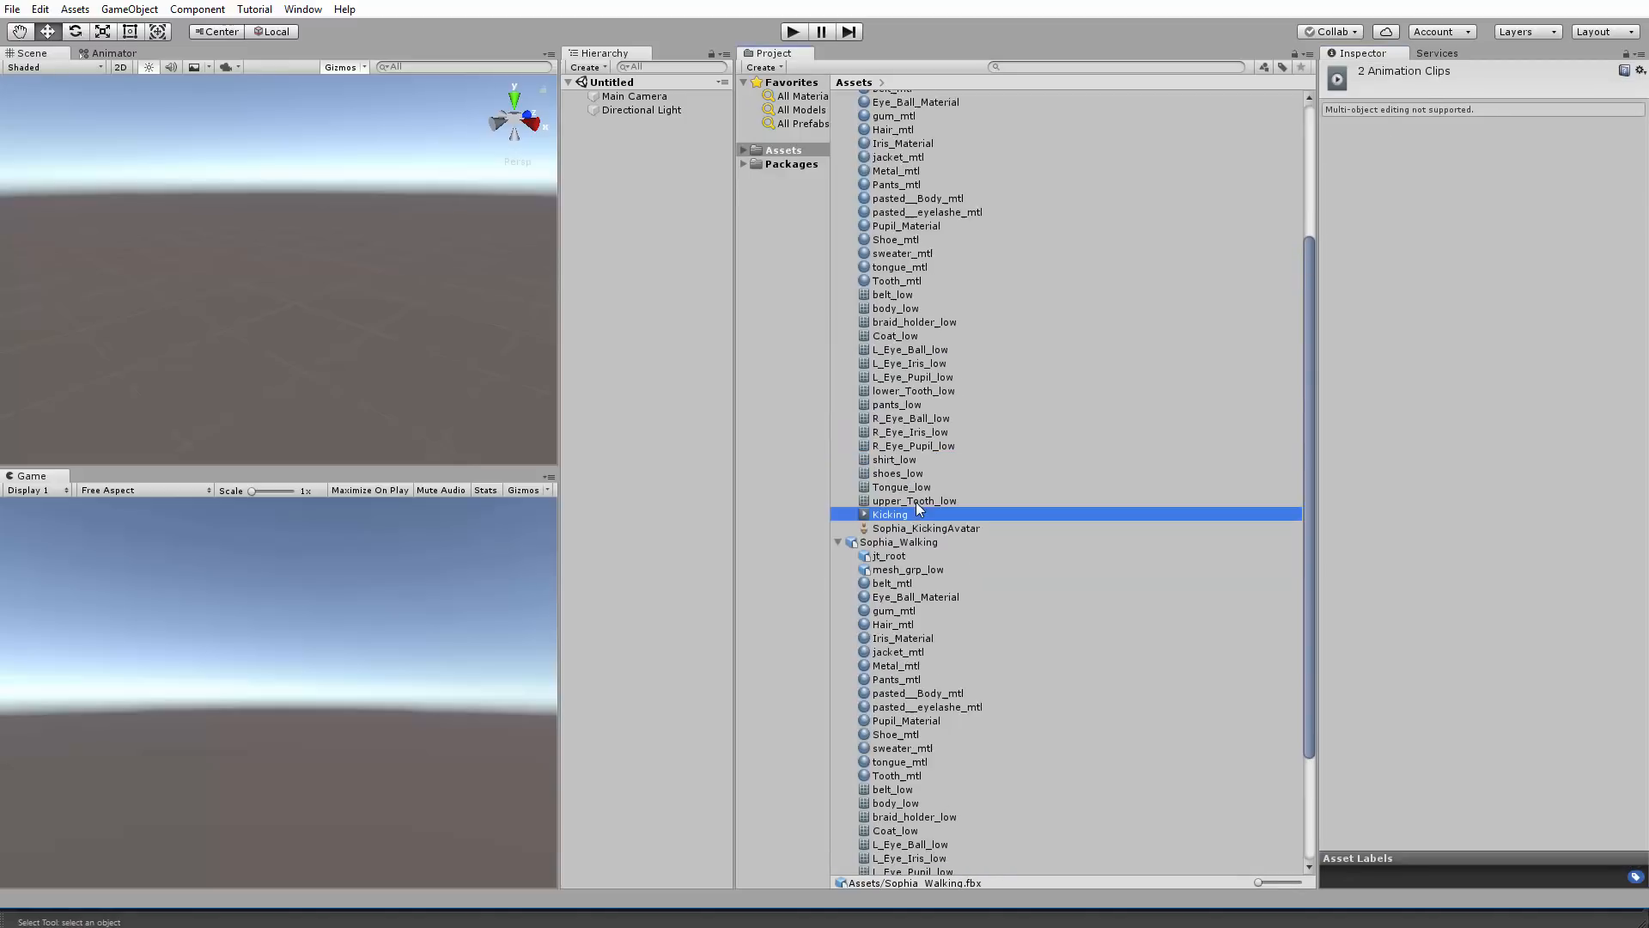
{"action": "left_click", "coordinate": [889, 542]}
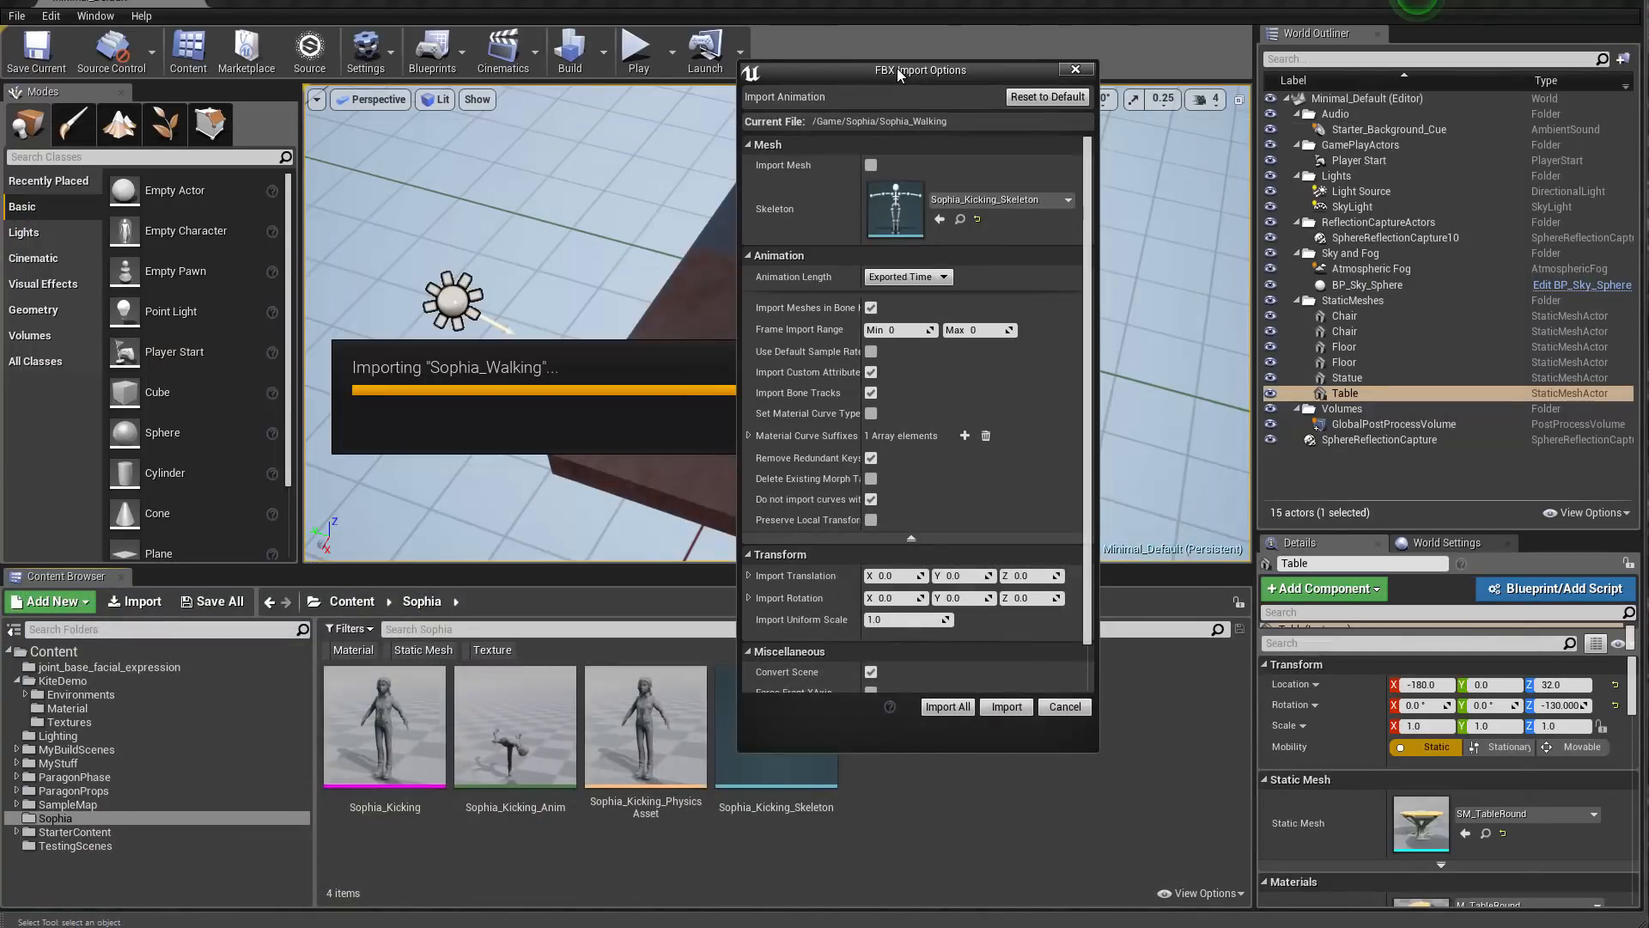
Step: Switch back to Unreal Engine and import all of the Sophia_Walking animation onto Sophia_Kicking_Skeleton
{"action": "left_click_drag", "start_coordinate": [897, 69], "coordinate": [887, 70]}
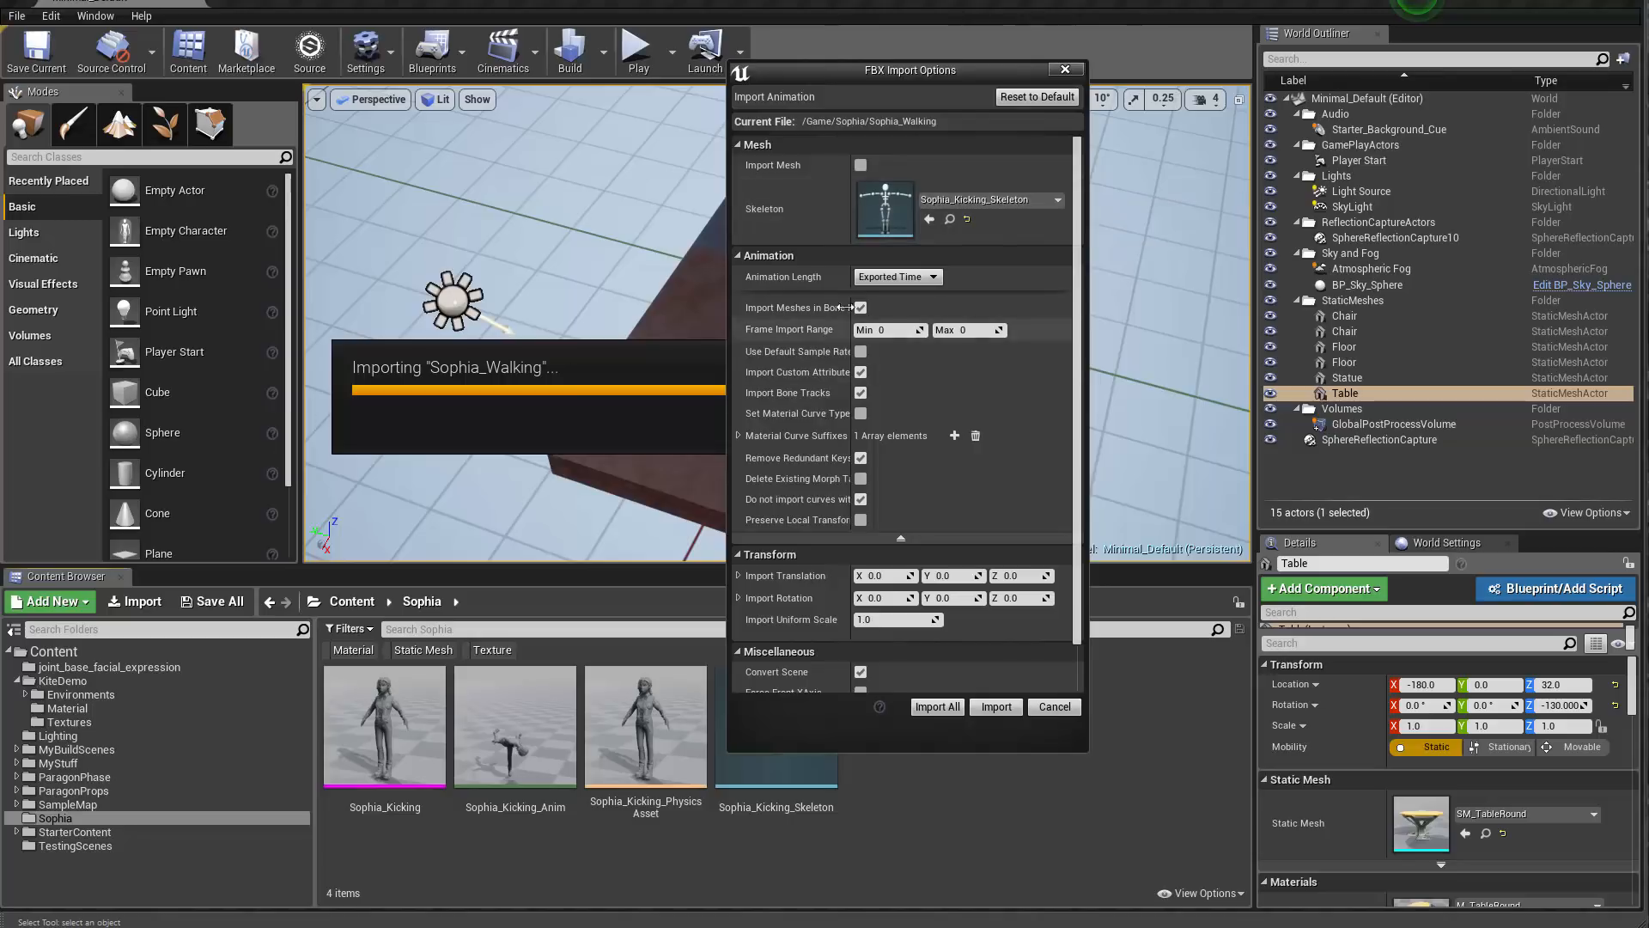
{"action": "left_click", "coordinate": [937, 707]}
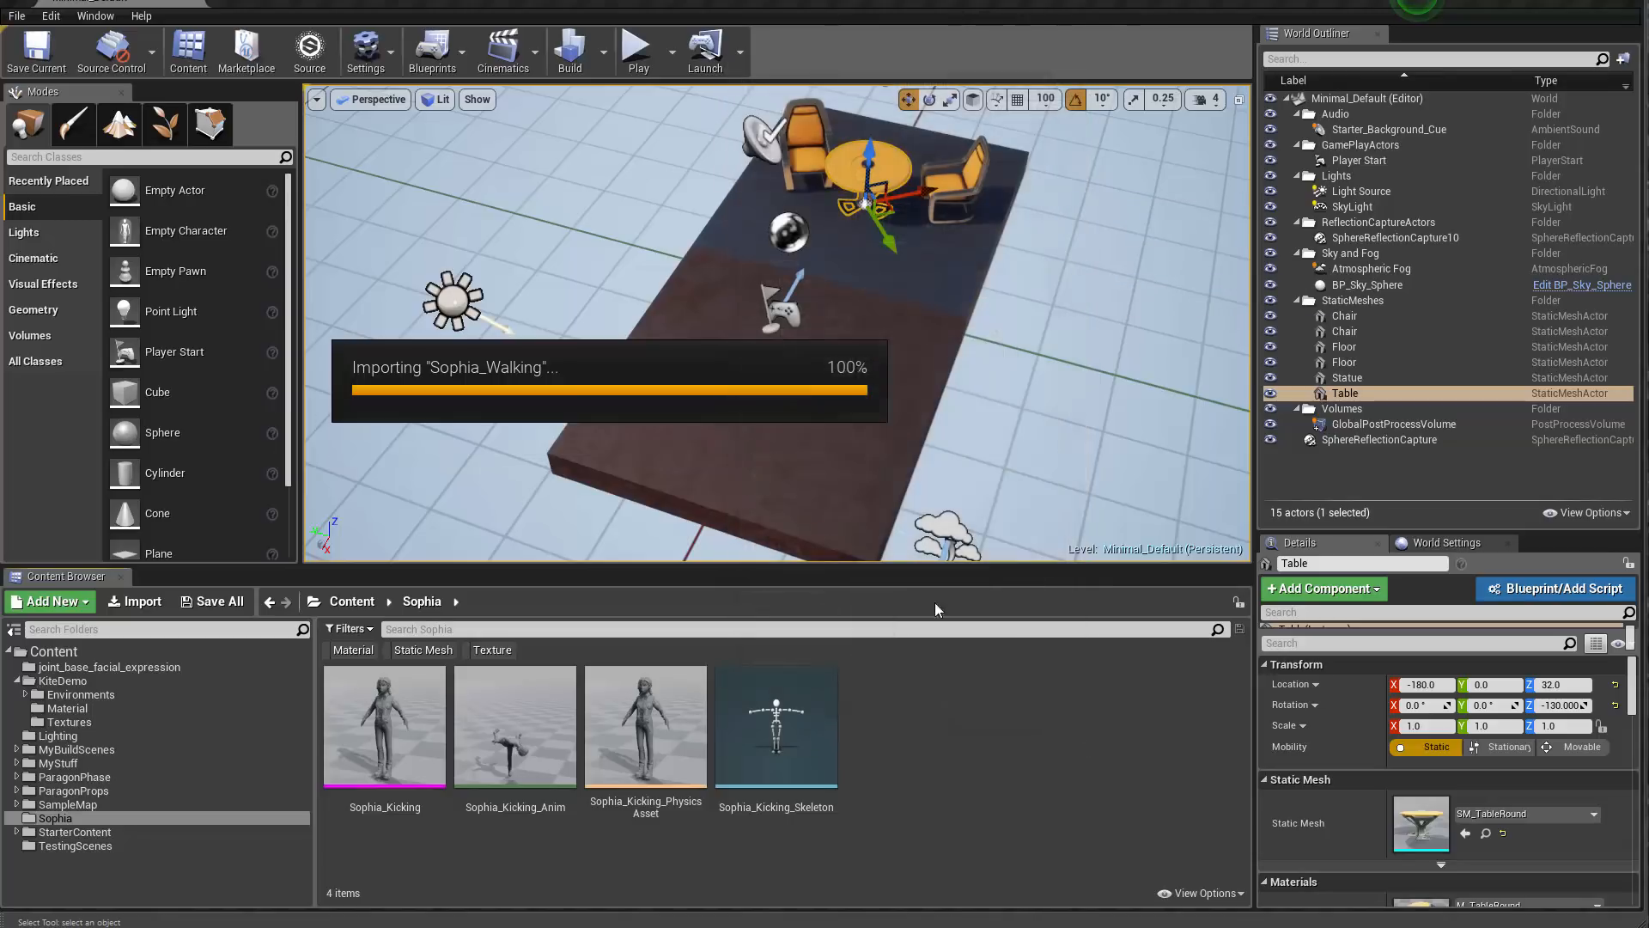
Step: Open the imported Sophia_Walking animation and inspect its playback on the character from another angle
{"action": "left_click", "coordinate": [928, 740]}
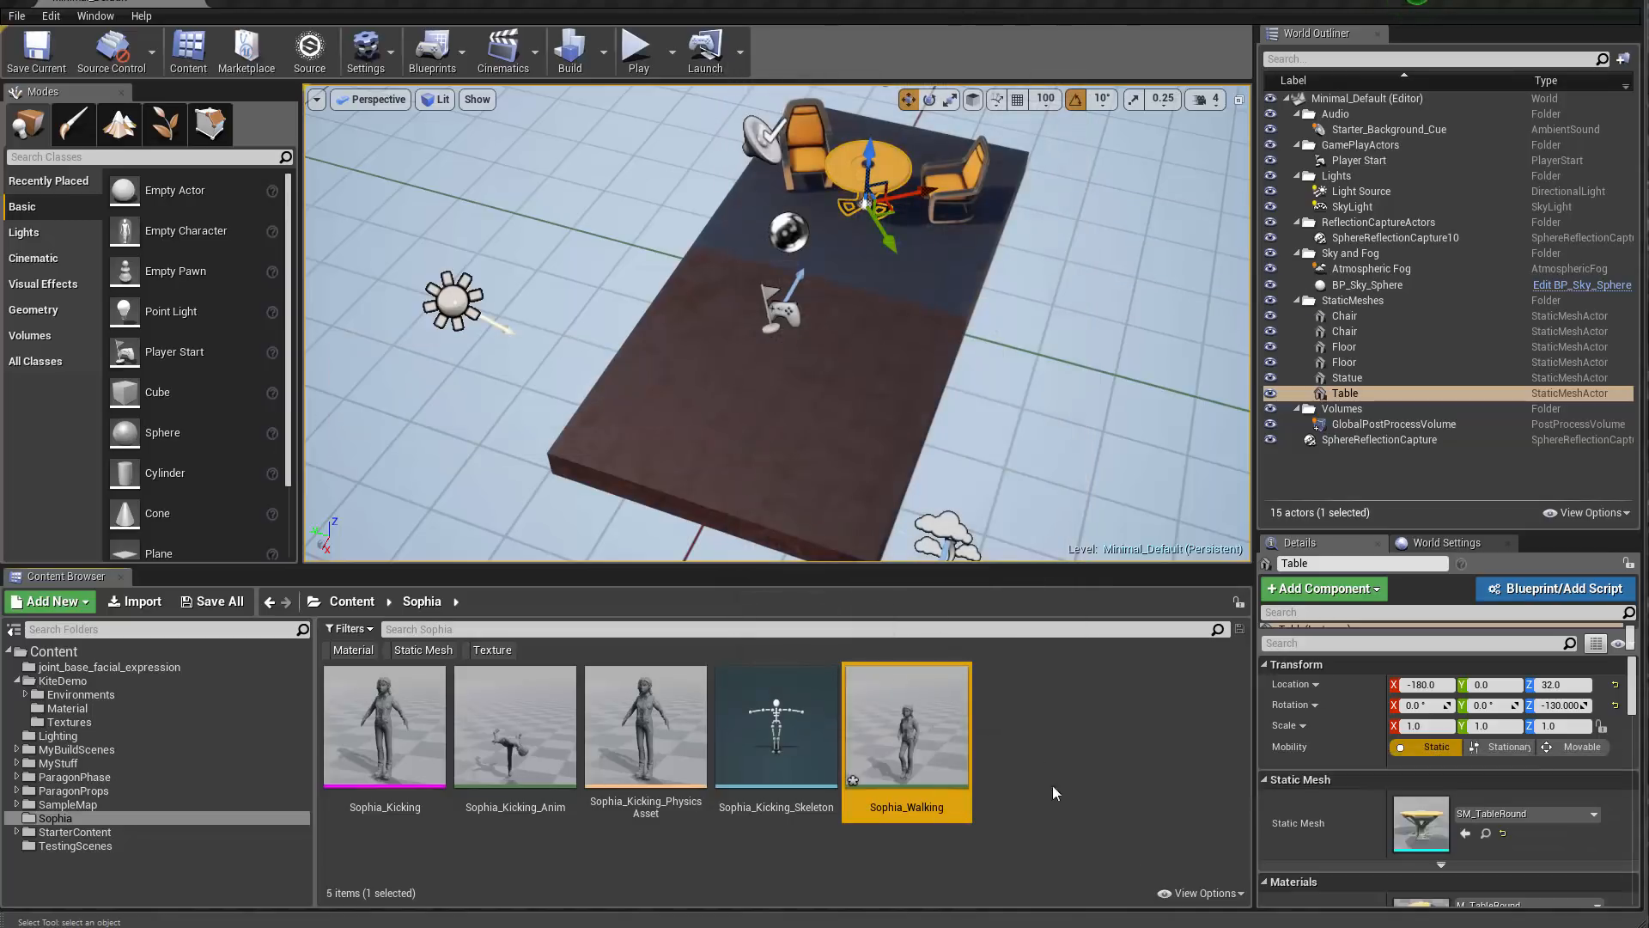
{"action": "left_click", "coordinate": [1033, 765]}
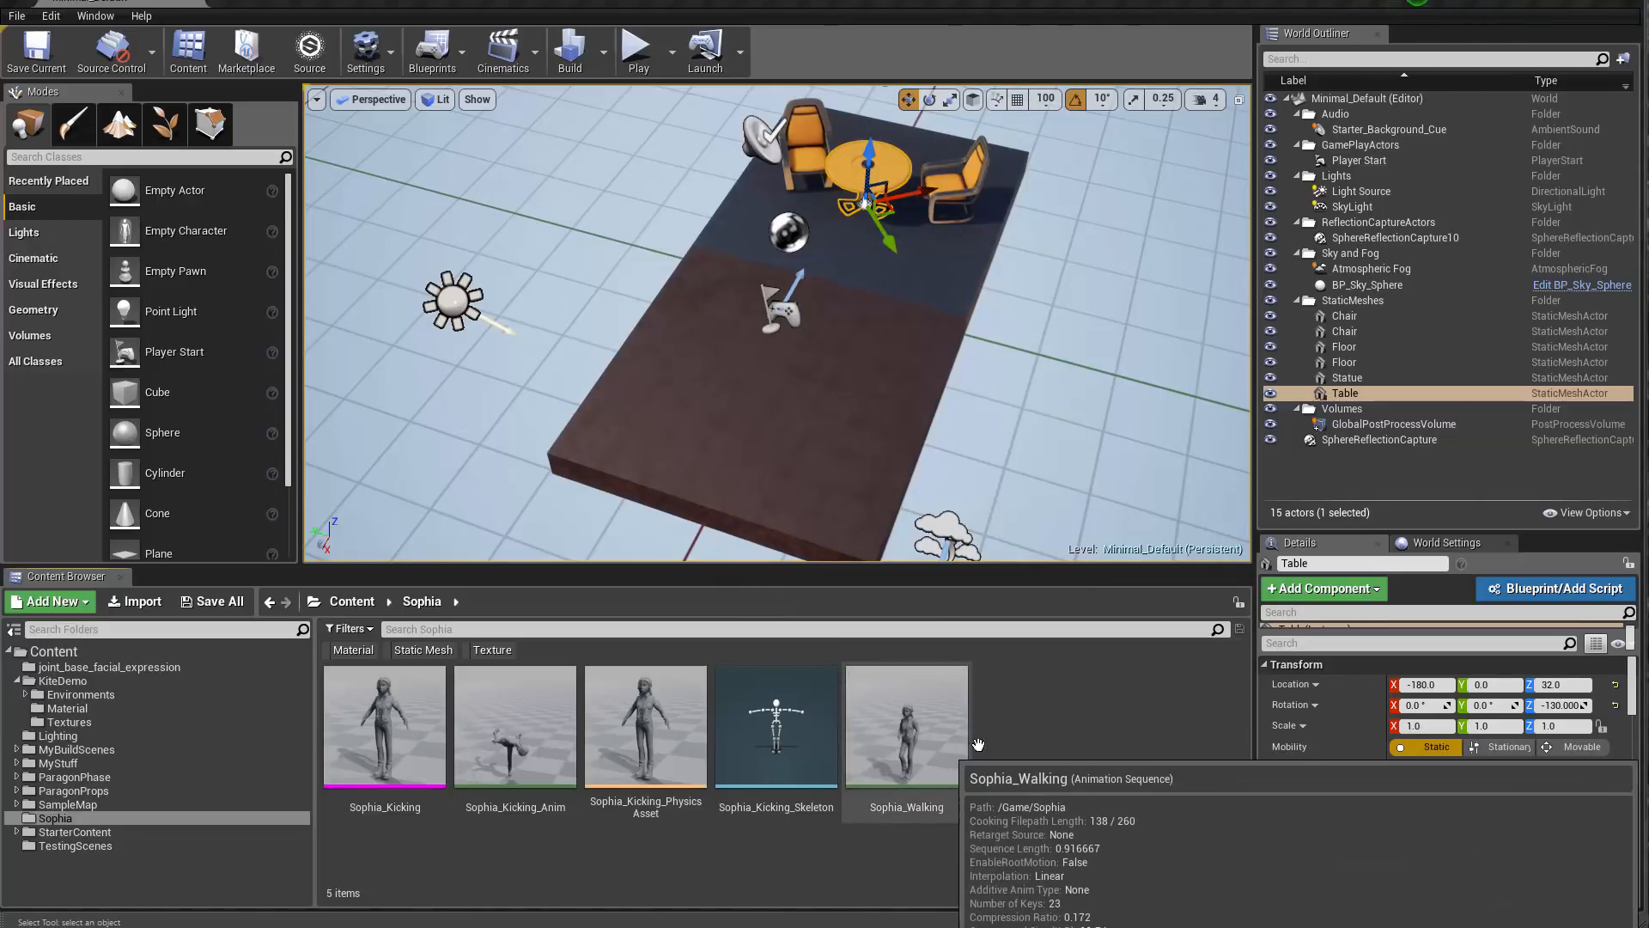
{"action": "double_click", "coordinate": [916, 738]}
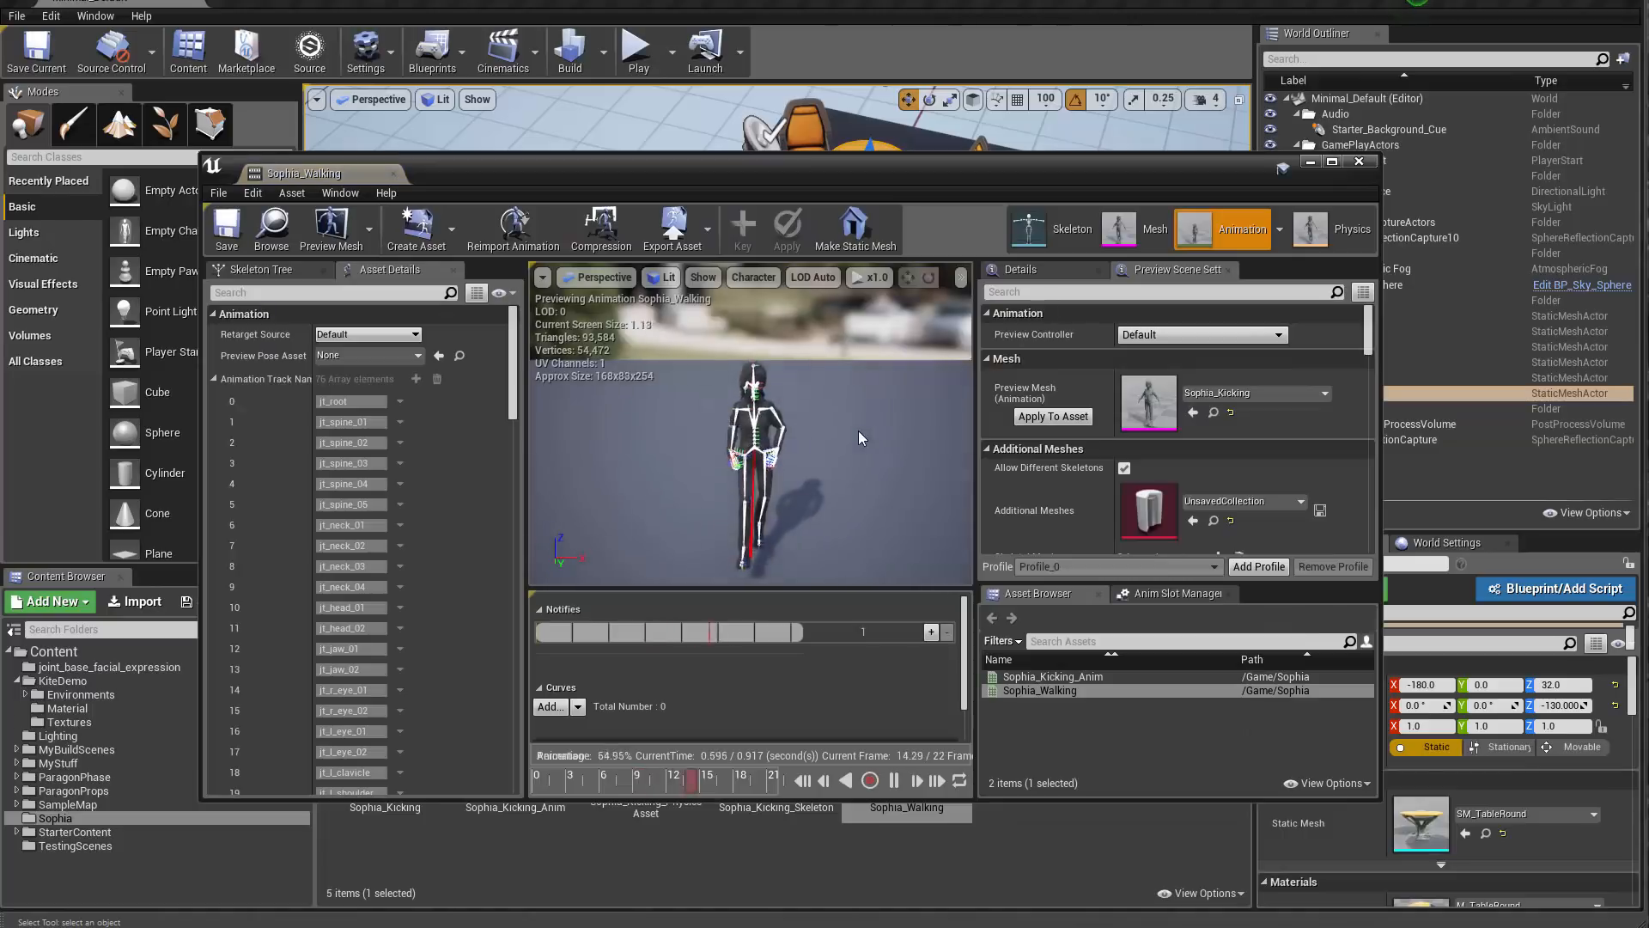
{"action": "left_click_drag", "start_coordinate": [858, 430], "coordinate": [743, 421], "text": "alt"}
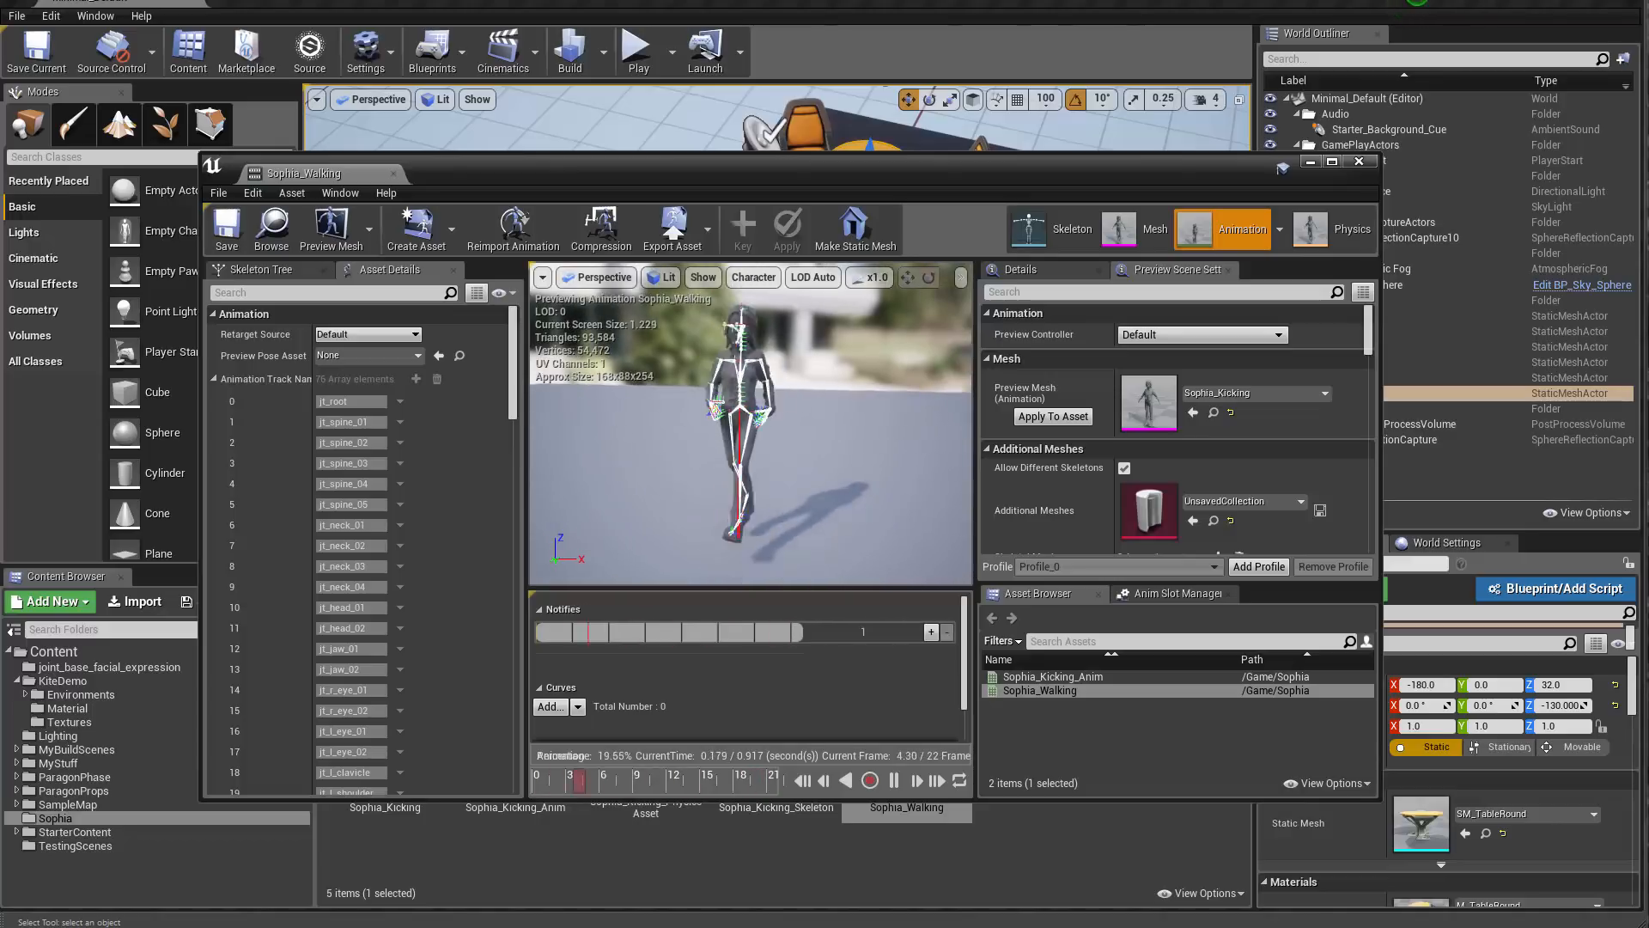
Step: Open the Sophia_Kicking mesh linked to the animation and examine its upper body and face joints up close
{"action": "left_click", "coordinate": [1132, 234]}
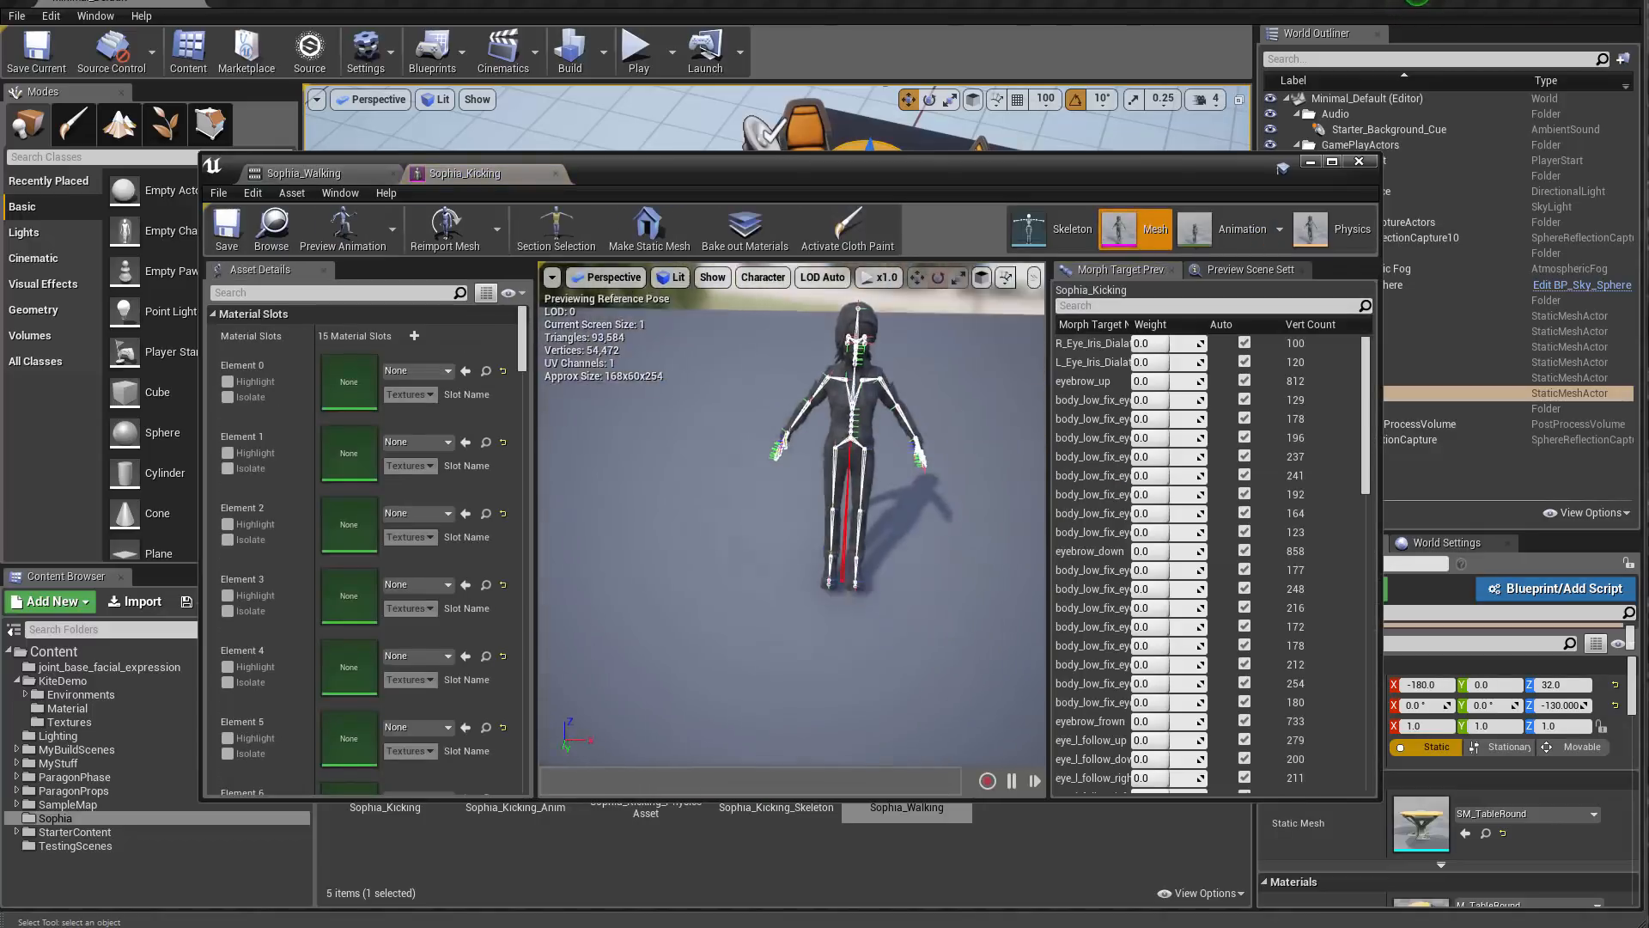
{"action": "left_click_drag", "start_coordinate": [831, 467], "coordinate": [824, 395], "text": "alt"}
{"action": "scroll", "coordinate": [831, 468], "scroll_direction": "up", "scroll_amount": 8}
{"action": "scroll", "coordinate": [831, 467], "scroll_direction": "down", "scroll_amount": 3}
{"action": "scroll", "coordinate": [831, 468], "scroll_direction": "up", "scroll_amount": 2}
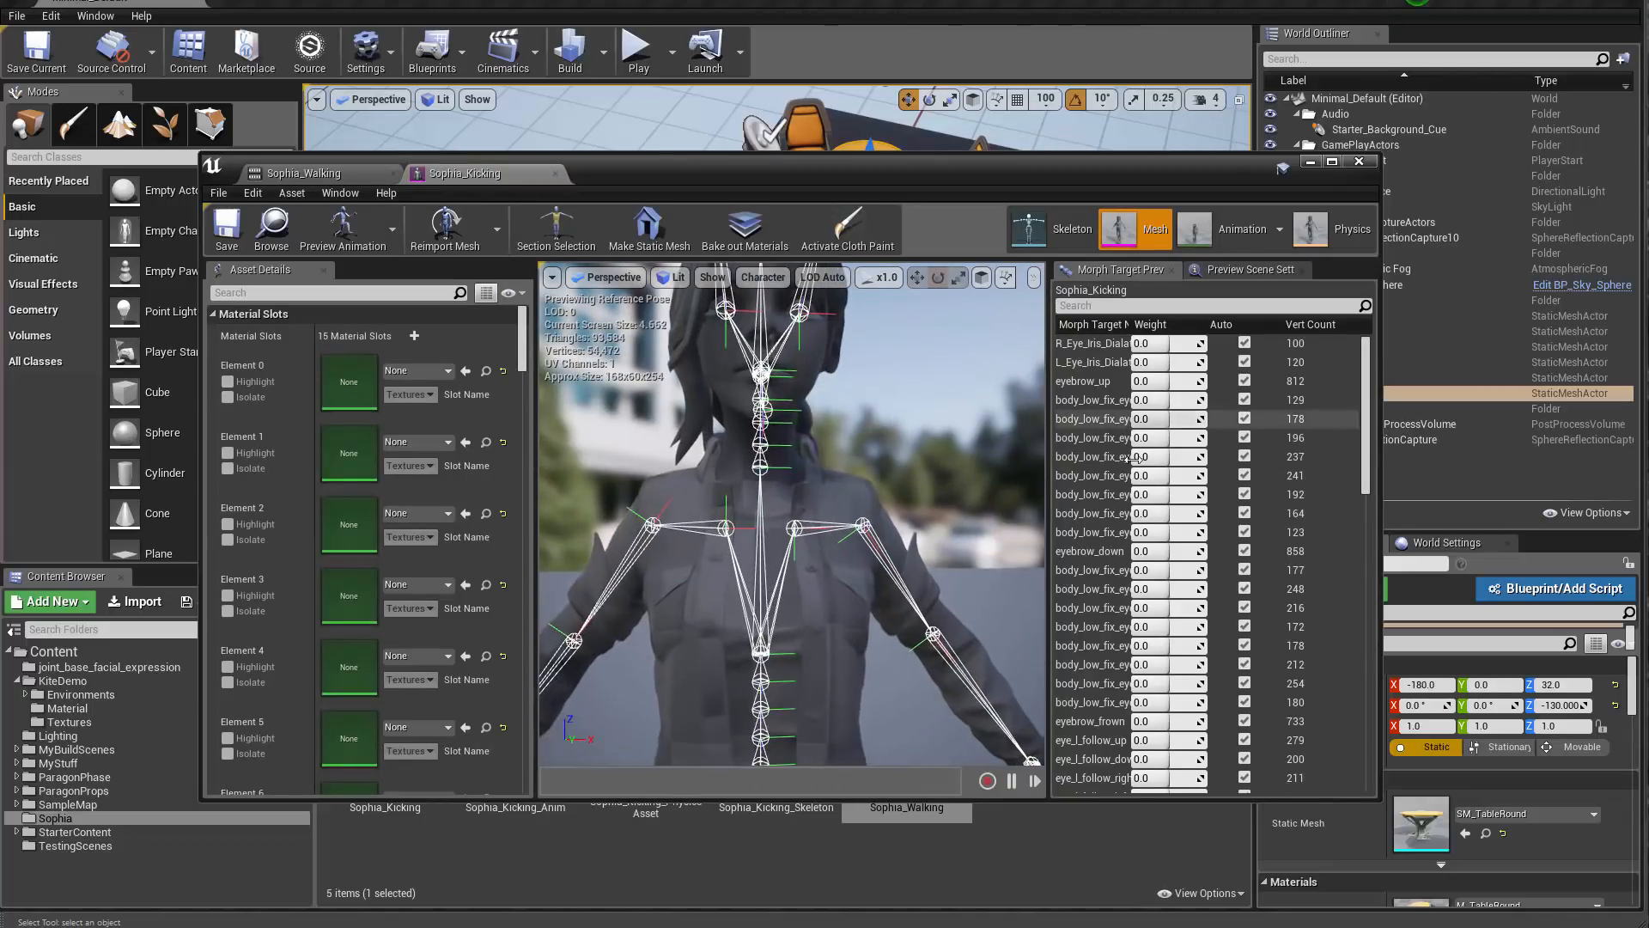
Step: Widen the morph target list, test the eyebrow_up morph target on the face, and close the asset editor
{"action": "left_click_drag", "start_coordinate": [1367, 469], "coordinate": [1368, 422]}
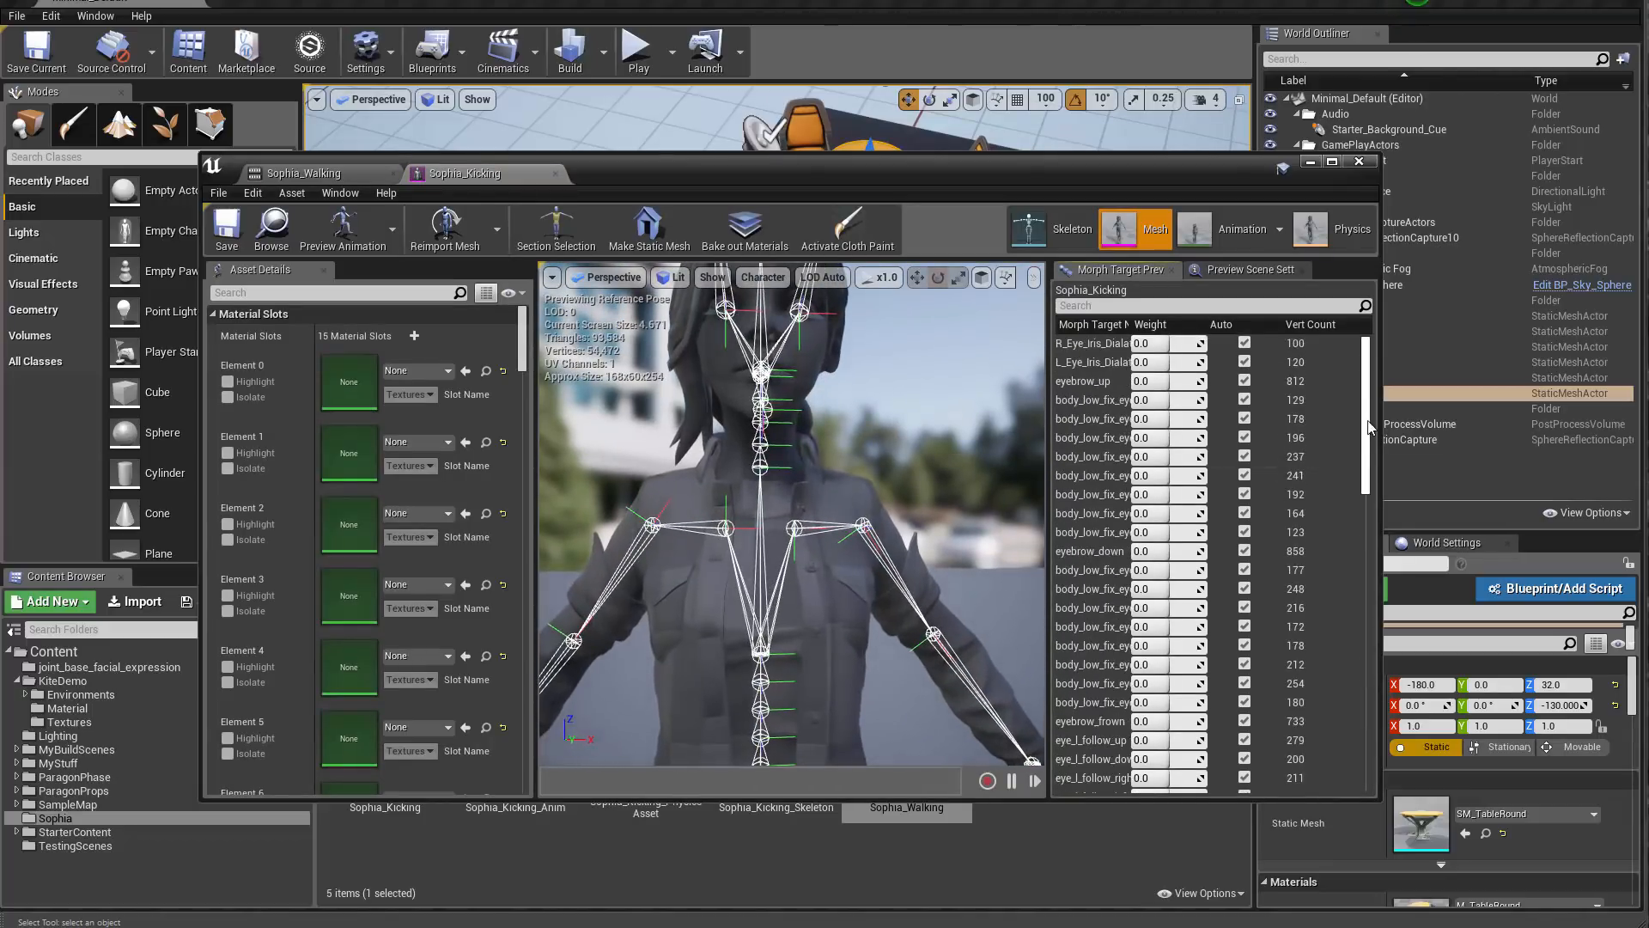
{"action": "left_click_drag", "start_coordinate": [1051, 515], "coordinate": [979, 515]}
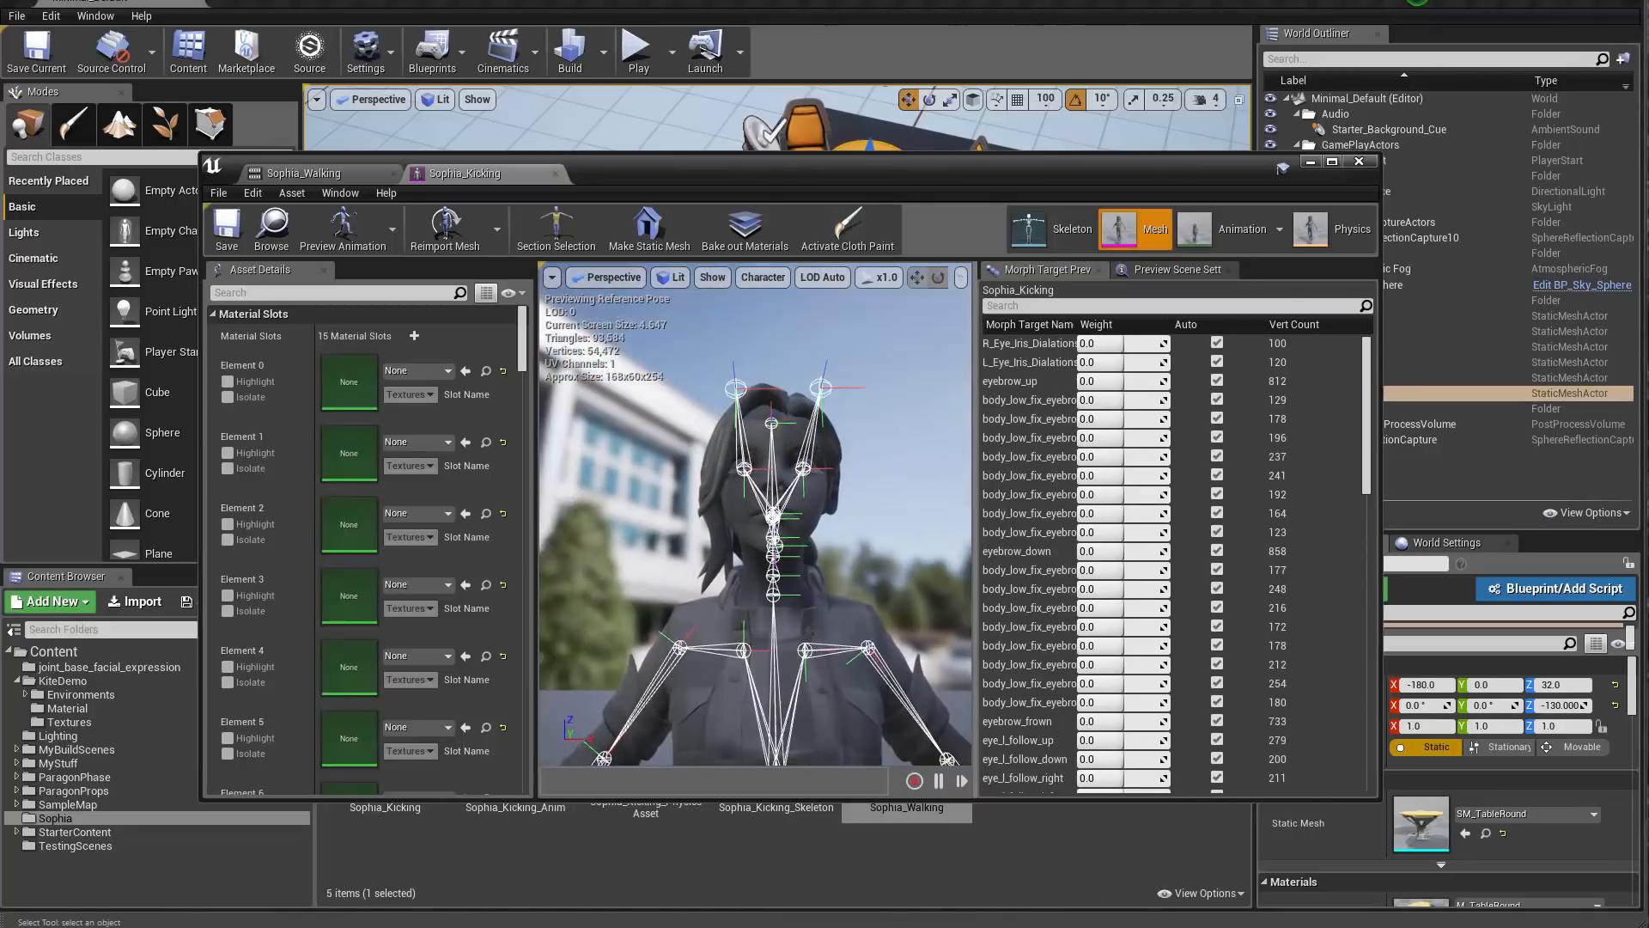
{"action": "right_click_drag", "start_coordinate": [756, 515], "coordinate": [773, 550]}
{"action": "scroll", "coordinate": [756, 515], "scroll_direction": "up", "scroll_amount": 5}
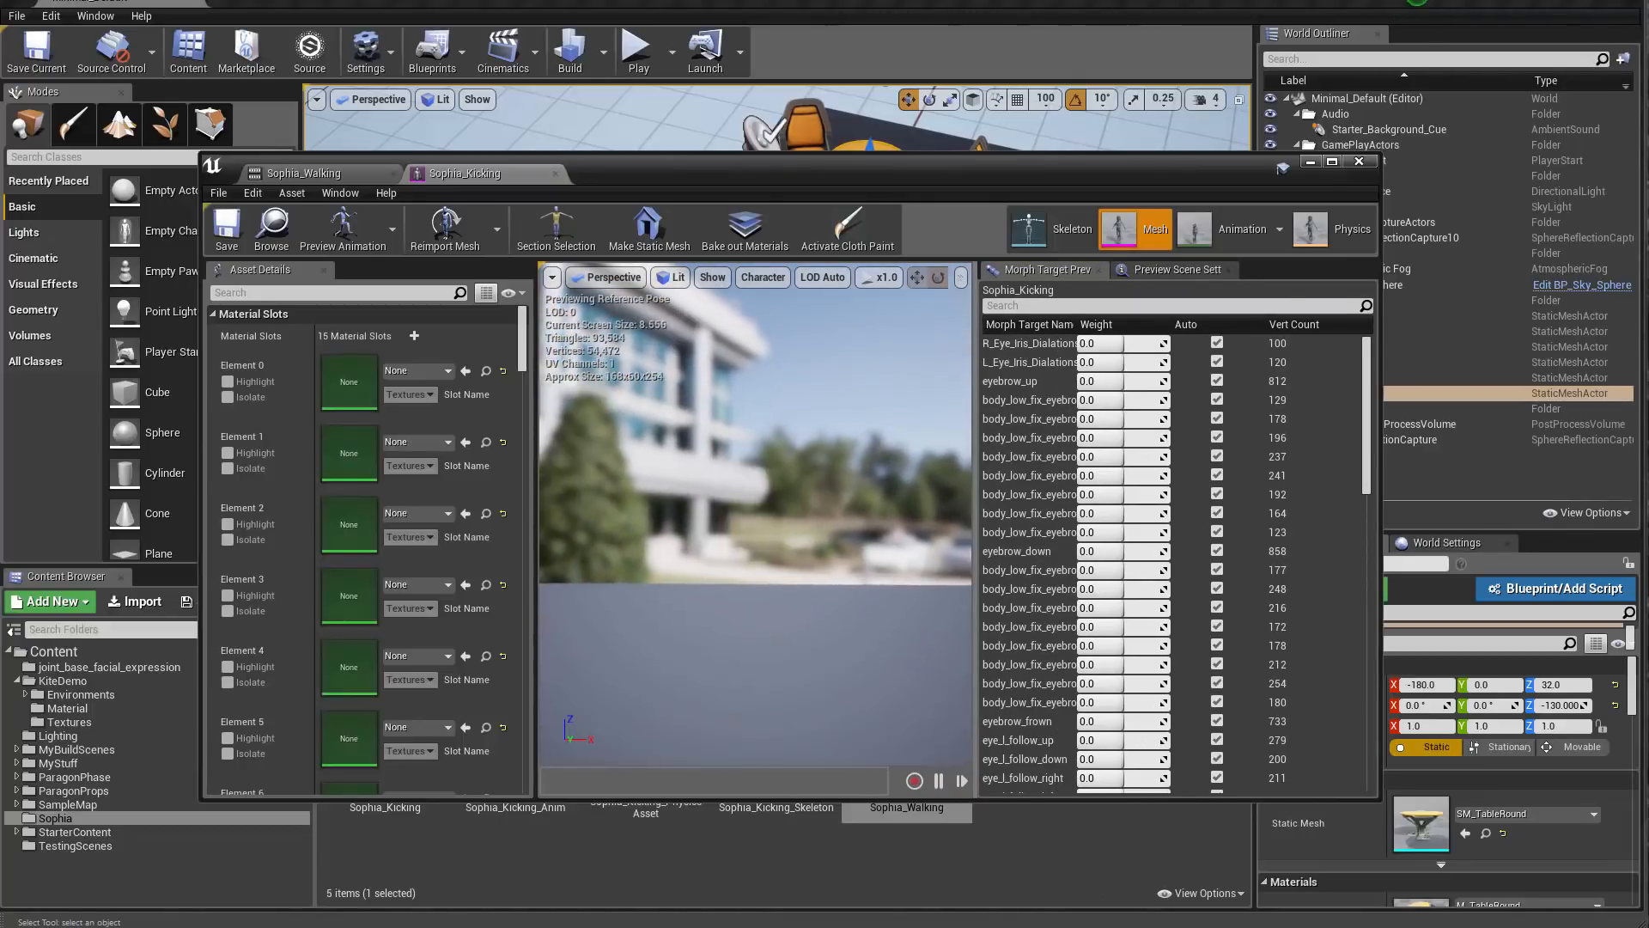
{"action": "mouse_move", "coordinate": [756, 515]}
{"action": "left_mouse_down"}
{"action": "mouse_move", "coordinate": [741, 517]}
{"action": "mouse_move", "coordinate": [737, 570]}
{"action": "mouse_move", "coordinate": [741, 524]}
{"action": "left_mouse_up"}
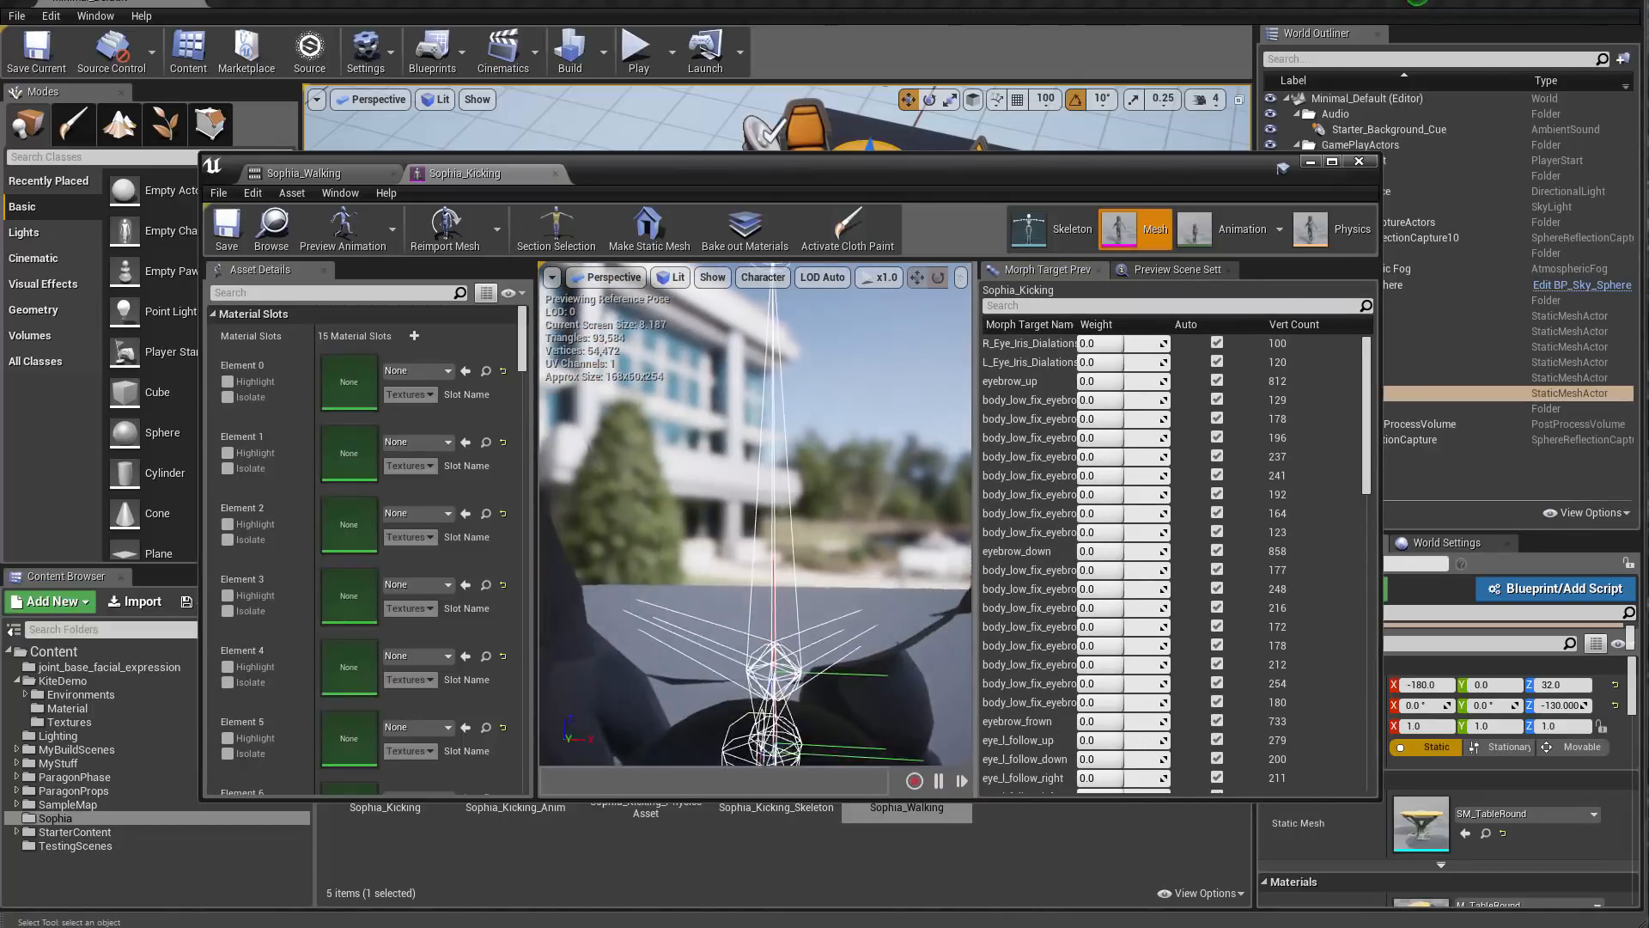
{"action": "left_click_drag", "start_coordinate": [859, 387], "coordinate": [861, 423]}
{"action": "mouse_move", "coordinate": [1119, 380]}
{"action": "left_mouse_down"}
{"action": "mouse_move", "coordinate": [1154, 380]}
{"action": "mouse_move", "coordinate": [1087, 381]}
{"action": "mouse_move", "coordinate": [1145, 380]}
{"action": "left_mouse_up"}
{"action": "left_click", "coordinate": [1217, 381]}
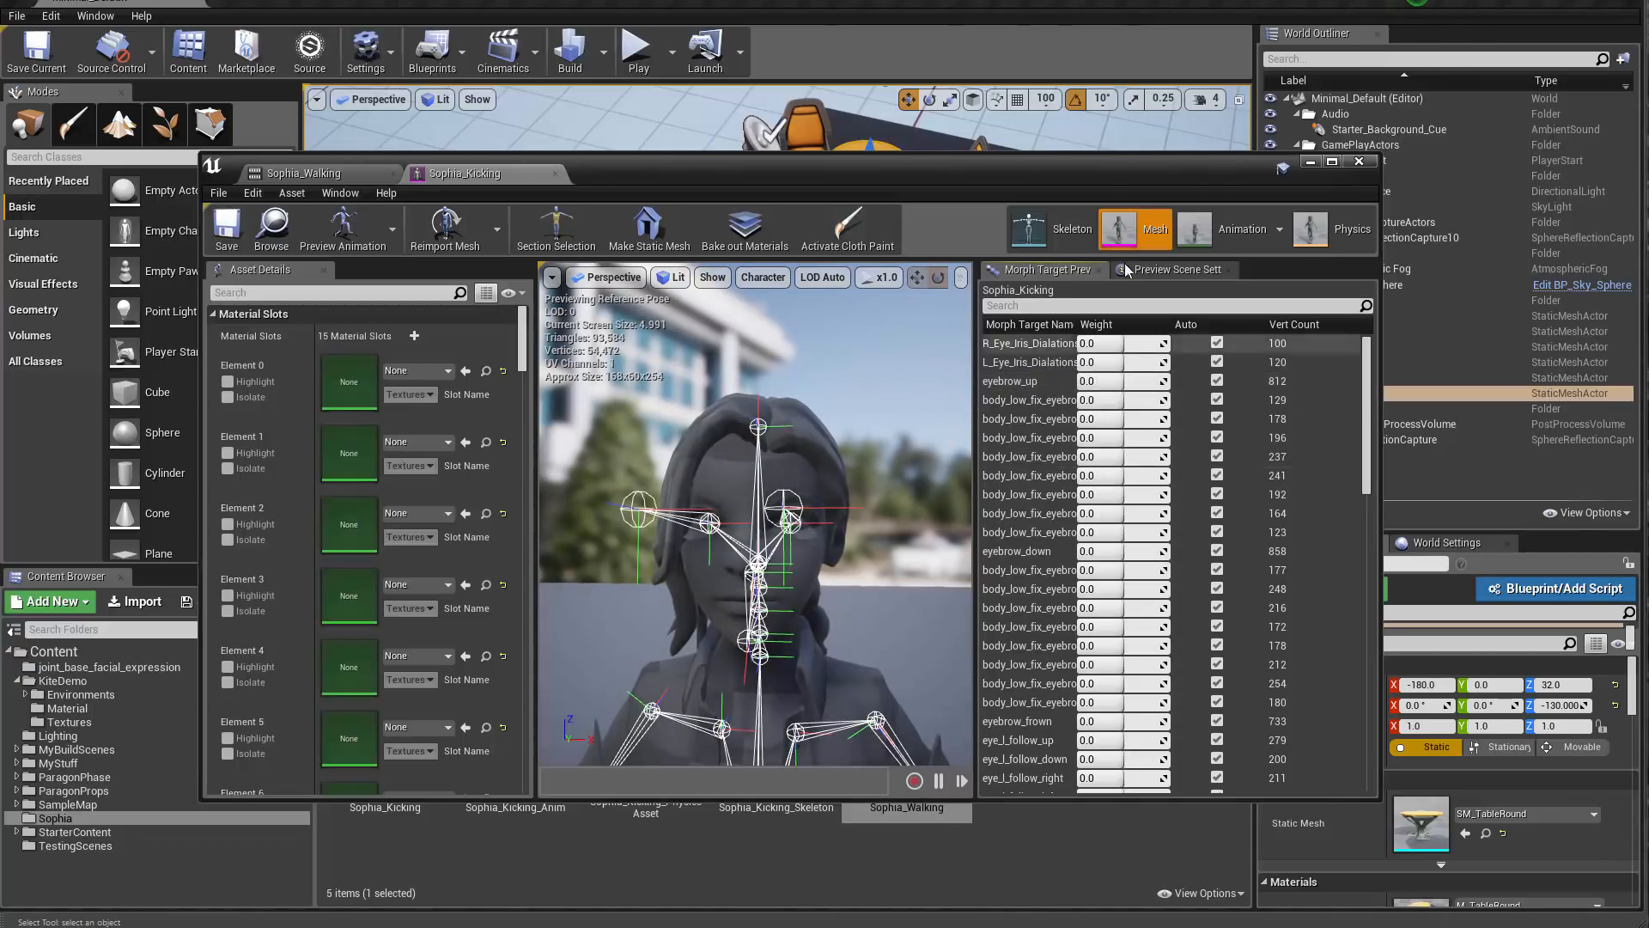
{"action": "left_click", "coordinate": [1358, 161]}
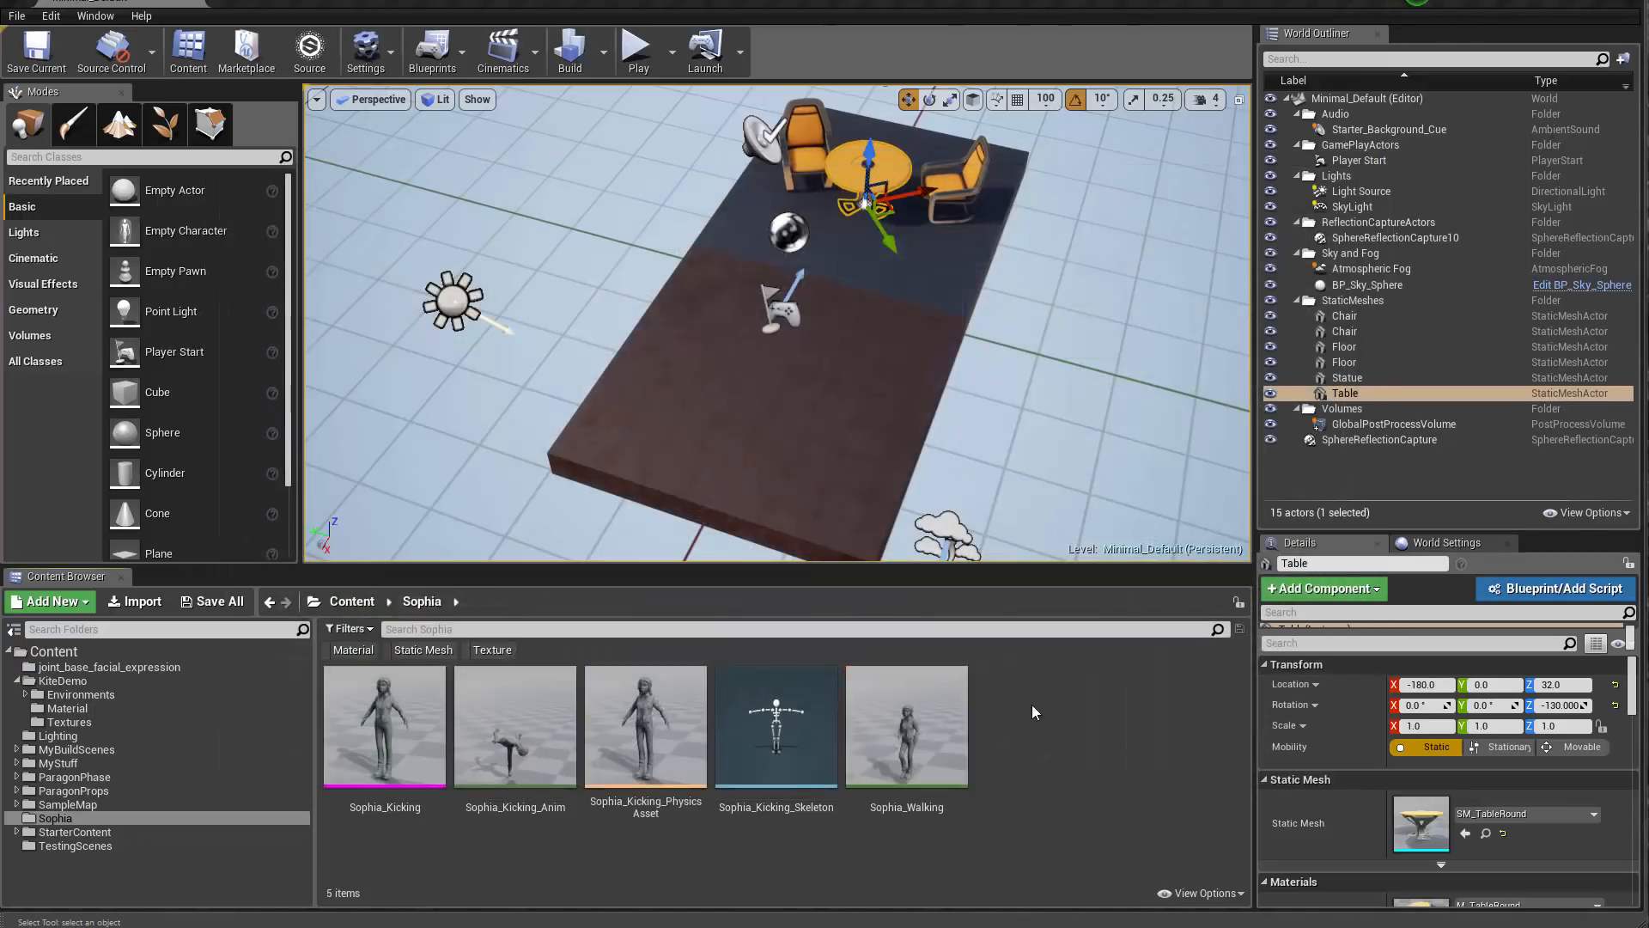
Step: Switch to Maya, cancel the student version save prompt, and minimize the Game Exporter window
{"action": "key", "text": "ctrl+a"}
{"action": "left_click", "coordinate": [1099, 770]}
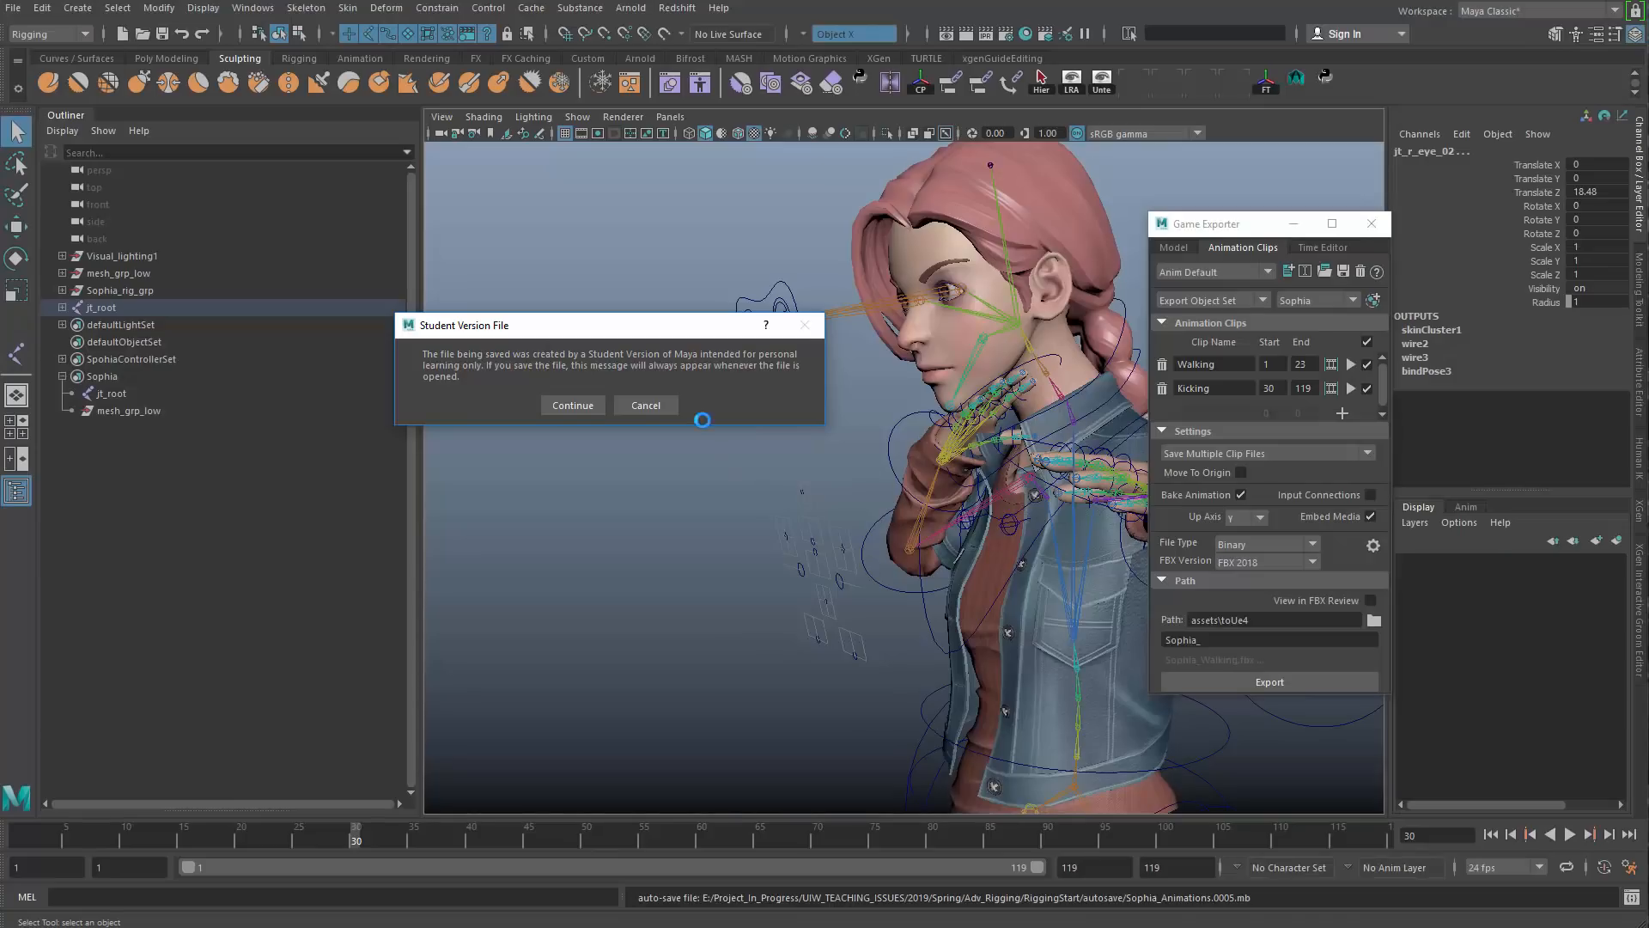
{"action": "left_click", "coordinate": [648, 405]}
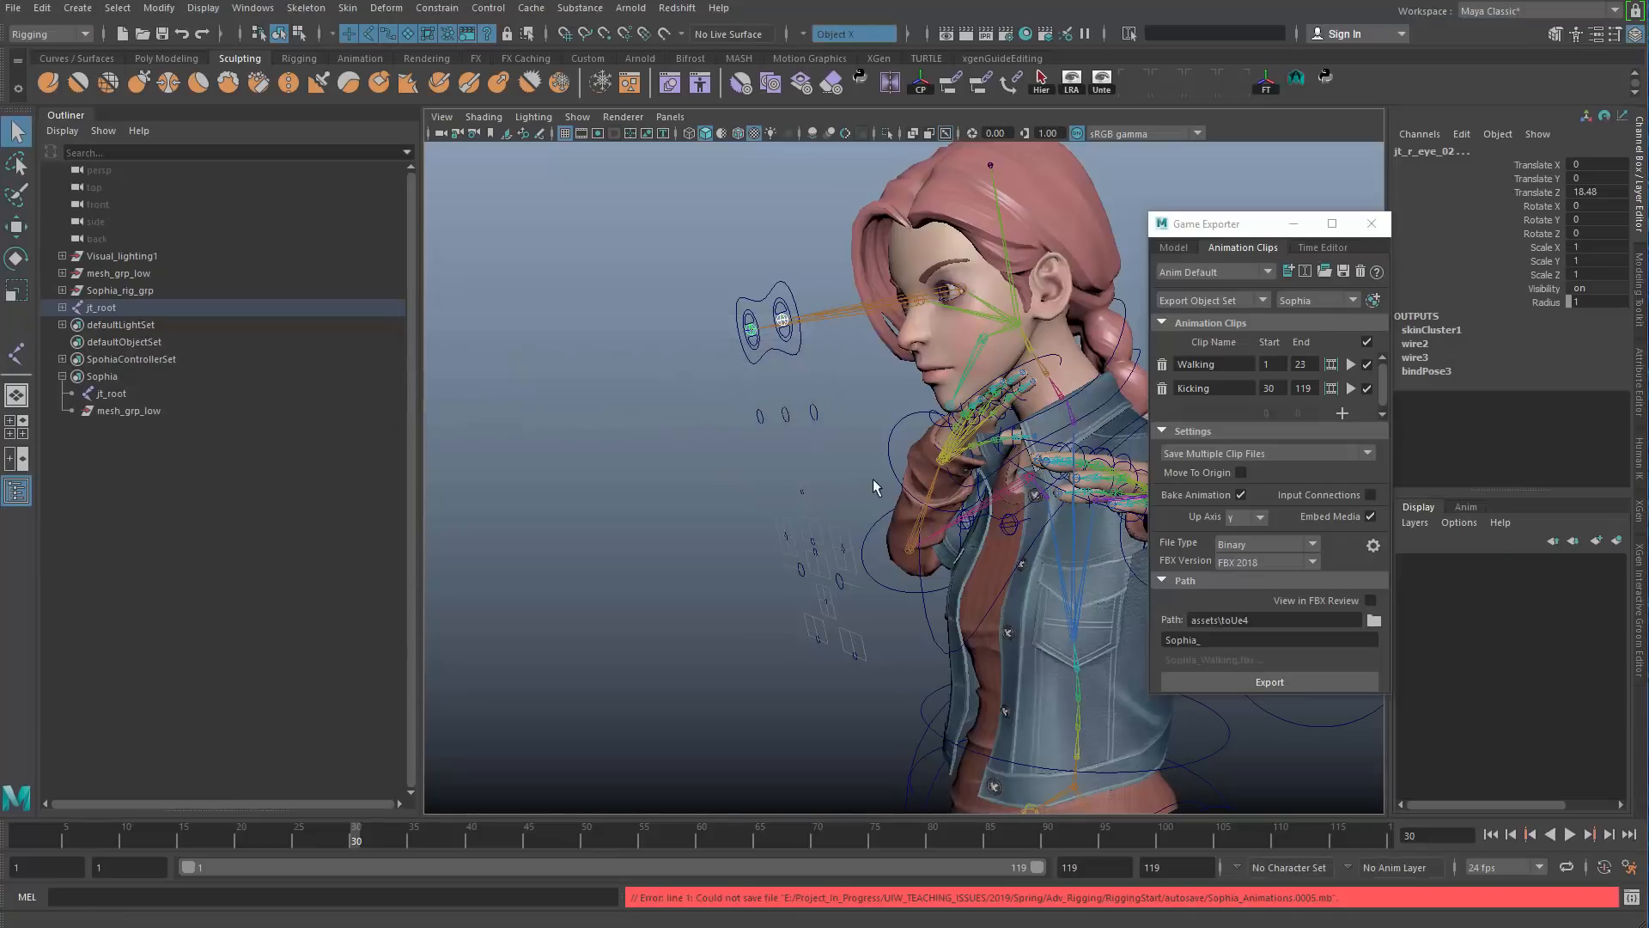
{"action": "left_click_drag", "start_coordinate": [872, 478], "coordinate": [849, 481], "text": "alt"}
{"action": "middle_click_drag", "start_coordinate": [849, 481], "coordinate": [411, 439], "text": "alt"}
{"action": "left_click_drag", "start_coordinate": [1213, 230], "coordinate": [1124, 216]}
{"action": "left_click", "coordinate": [1203, 212]}
Step: Select jt_root at the character's hips and inspect the joint hierarchy's position relative to the world origin
{"action": "right_click_drag", "start_coordinate": [972, 352], "coordinate": [950, 601], "text": "alt"}
{"action": "left_click", "coordinate": [935, 588]}
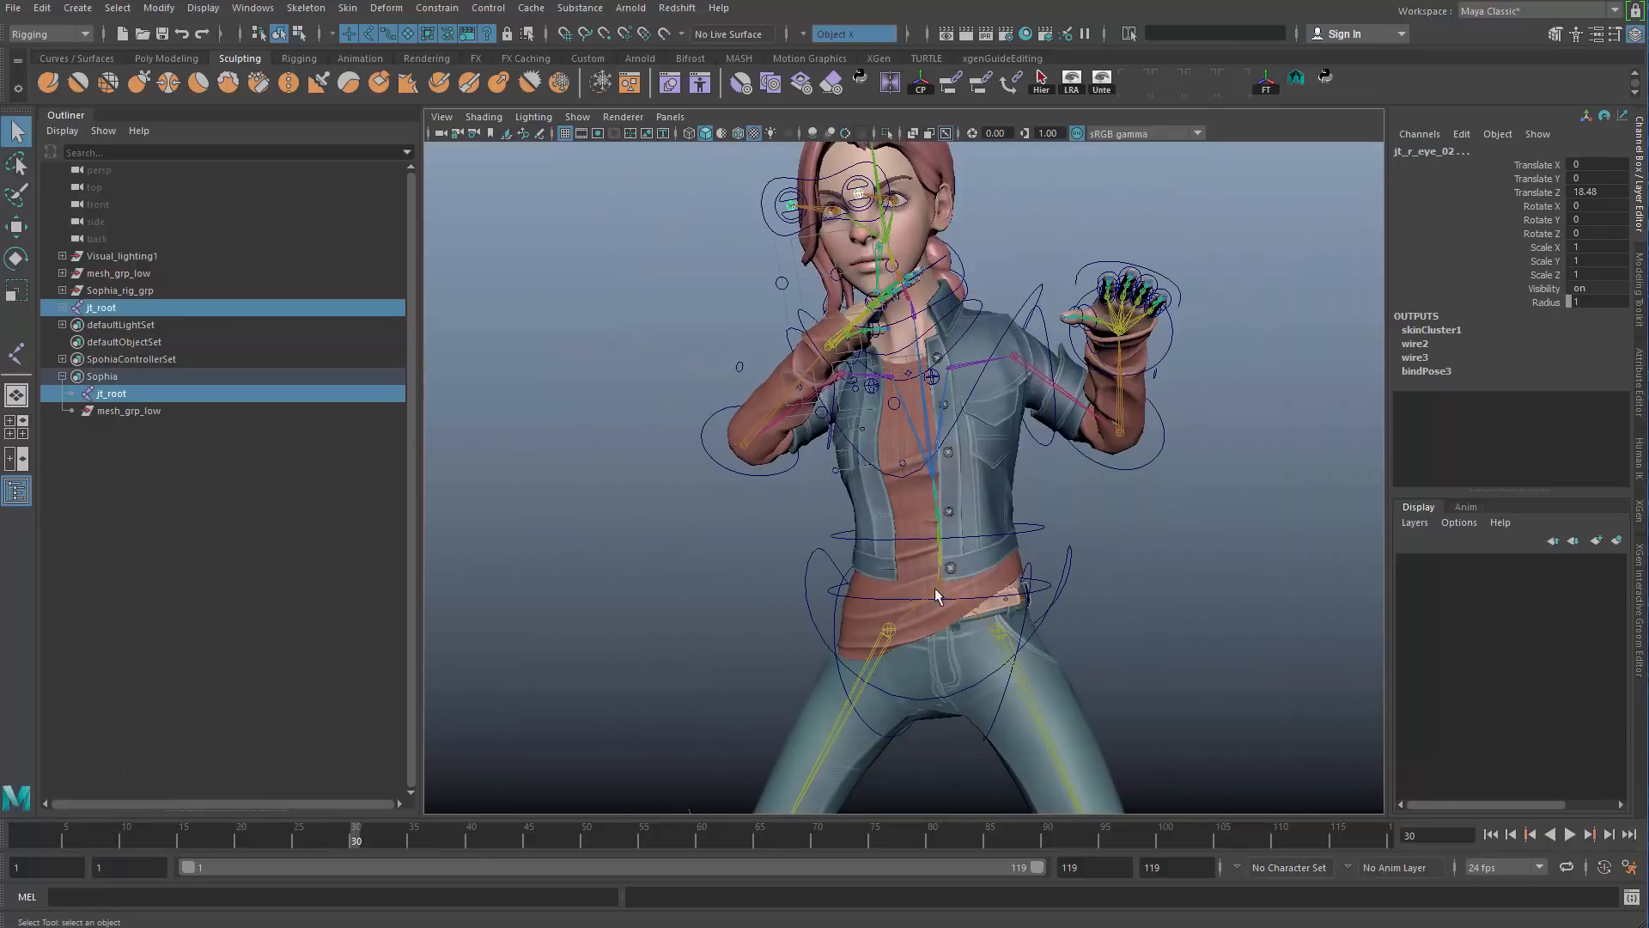
{"action": "middle_click_drag", "start_coordinate": [989, 773], "coordinate": [1000, 591], "text": "alt"}
{"action": "right_click_drag", "start_coordinate": [1000, 591], "coordinate": [867, 601], "text": "alt"}
{"action": "middle_click_drag", "start_coordinate": [1013, 658], "coordinate": [1017, 594], "text": "alt"}
{"action": "scroll", "coordinate": [1017, 594], "scroll_direction": "up", "scroll_amount": 5}
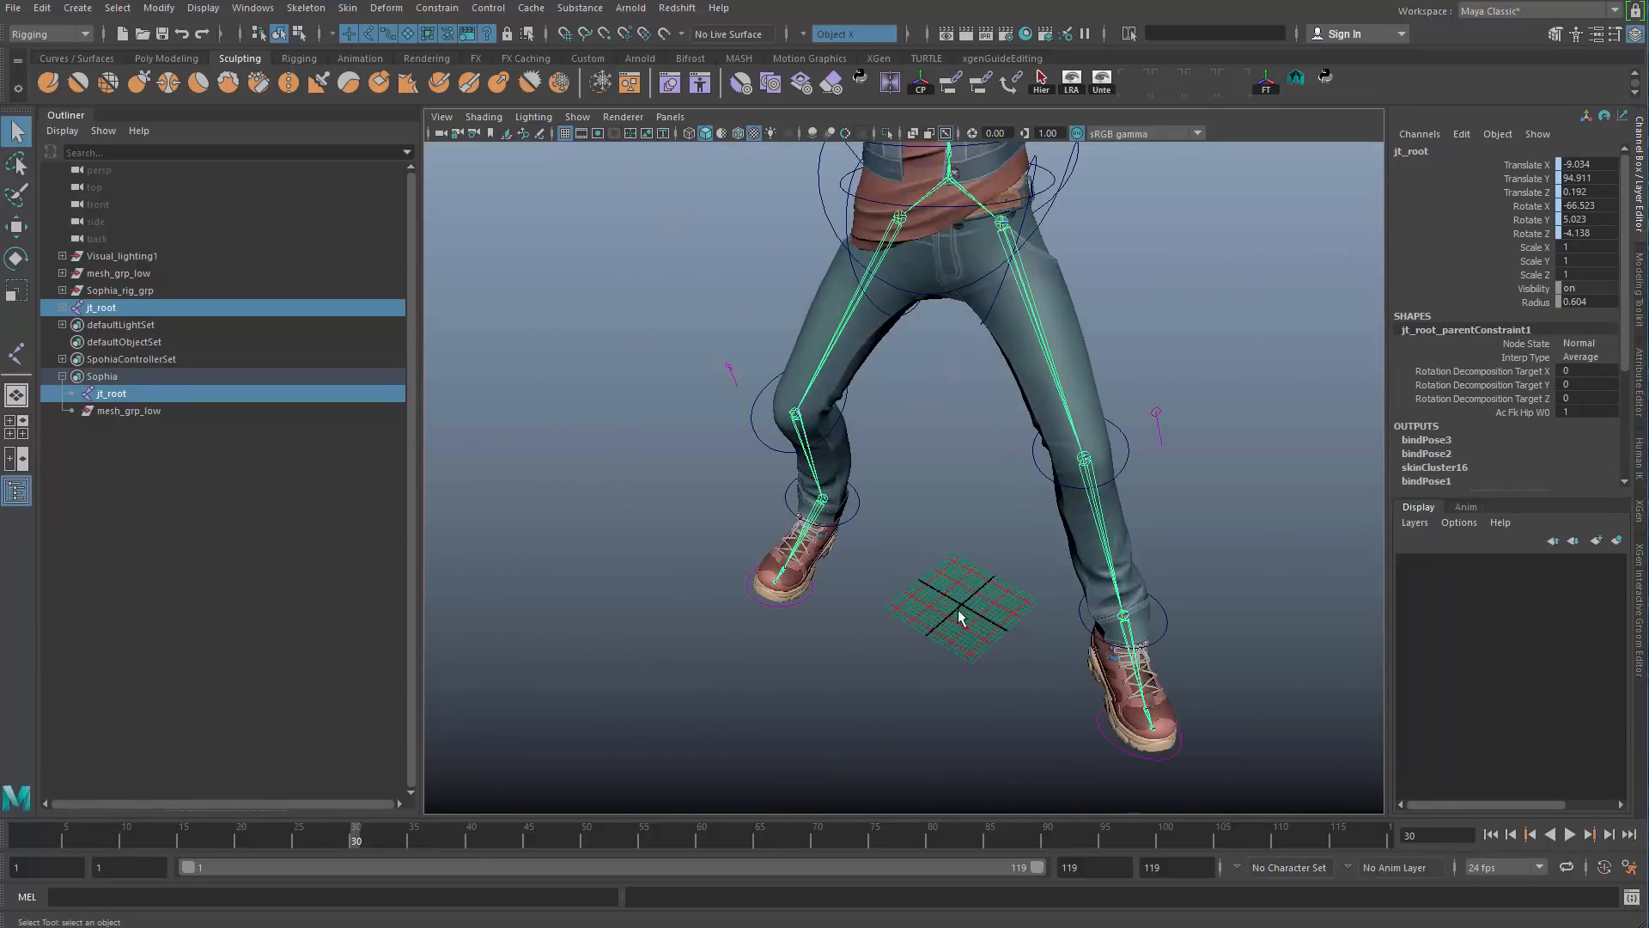
{"action": "right_click_drag", "start_coordinate": [964, 608], "coordinate": [931, 585], "text": "alt"}
{"action": "left_click_drag", "start_coordinate": [934, 644], "coordinate": [943, 611], "text": "alt"}
{"action": "right_click_drag", "start_coordinate": [942, 610], "coordinate": [960, 615], "text": "alt"}
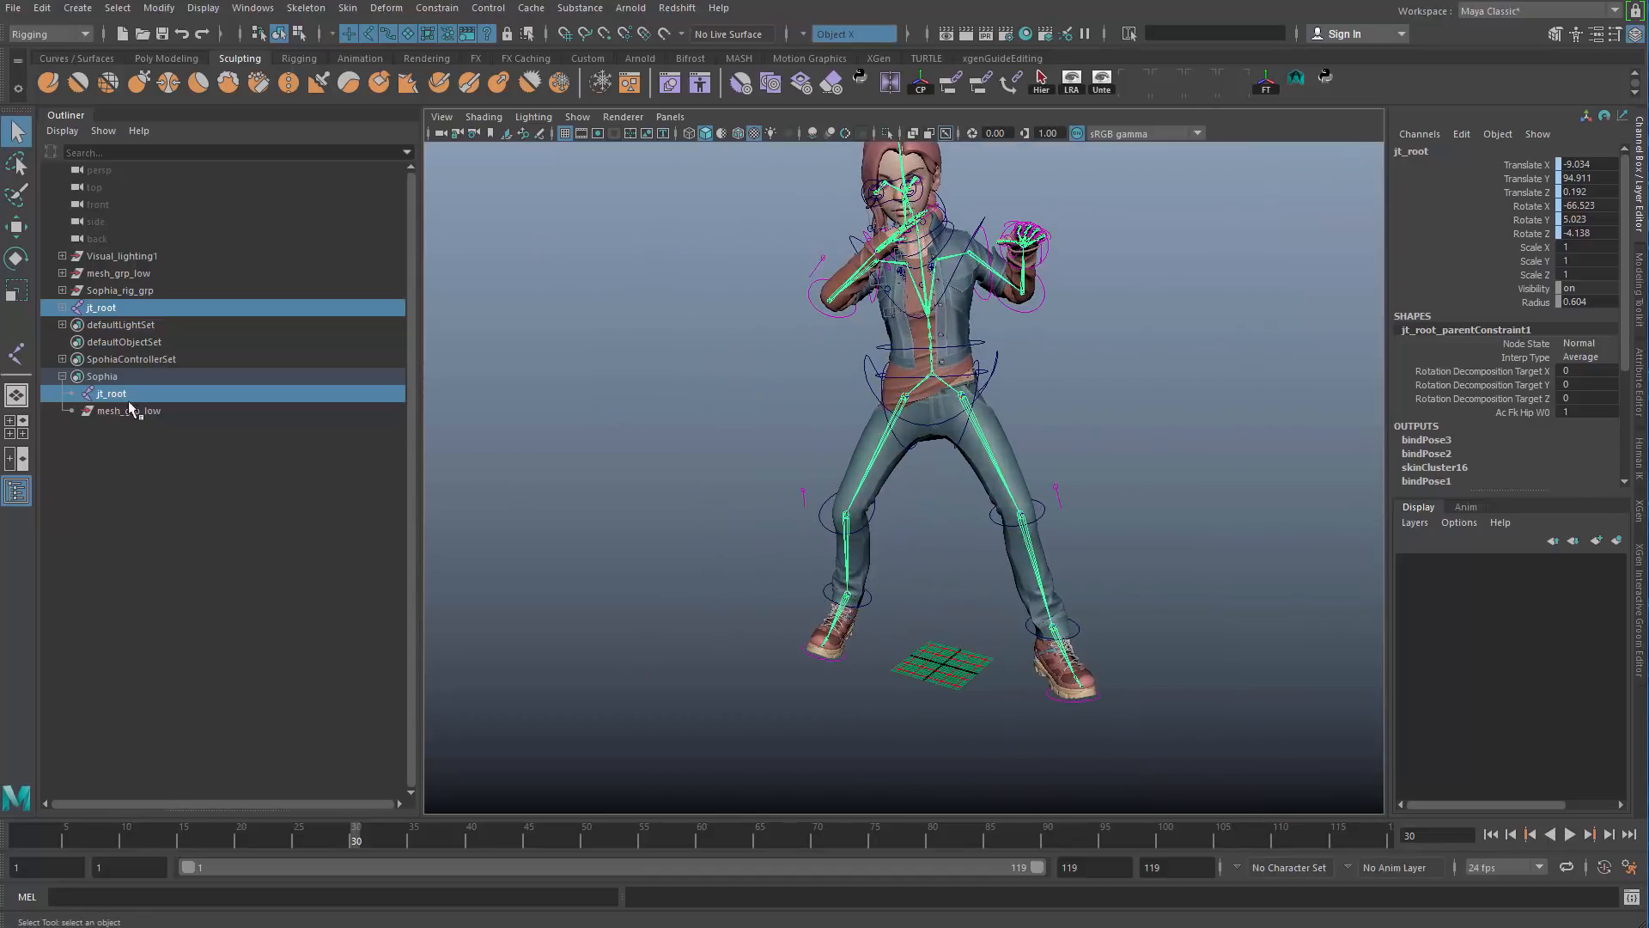
Step: Select all controls in SpohiaControllerSet and set their Translate and Rotate X, Y and Z values to 0
{"action": "left_click", "coordinate": [63, 376]}
{"action": "left_click", "coordinate": [110, 326]}
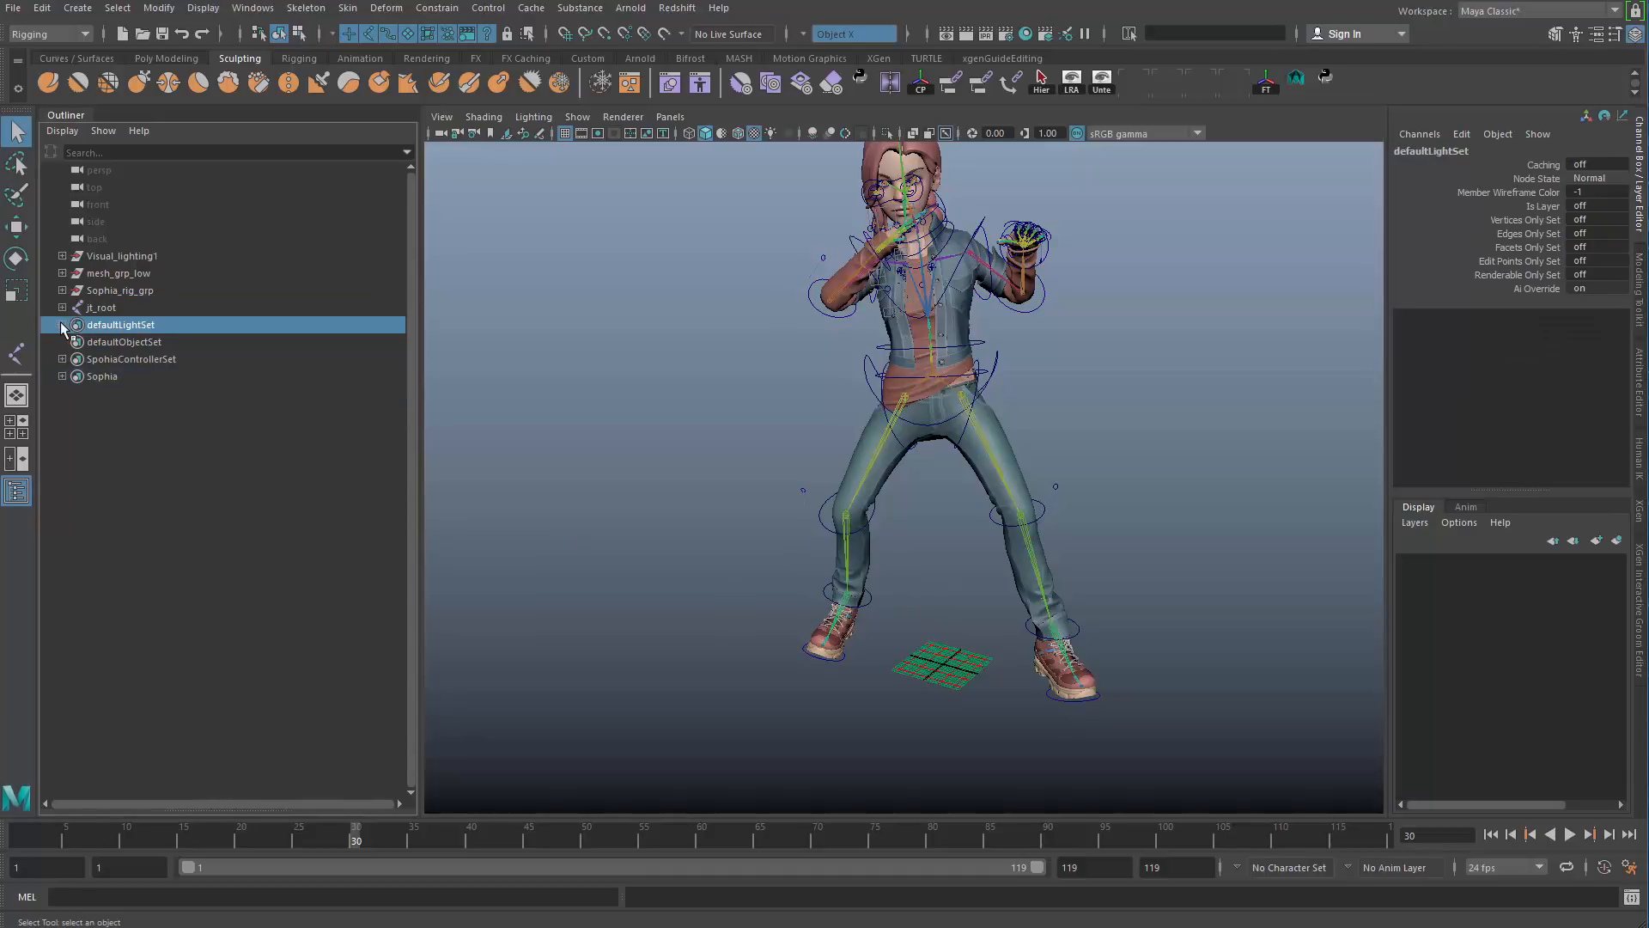
{"action": "left_click", "coordinate": [62, 359]}
{"action": "left_click", "coordinate": [103, 376]}
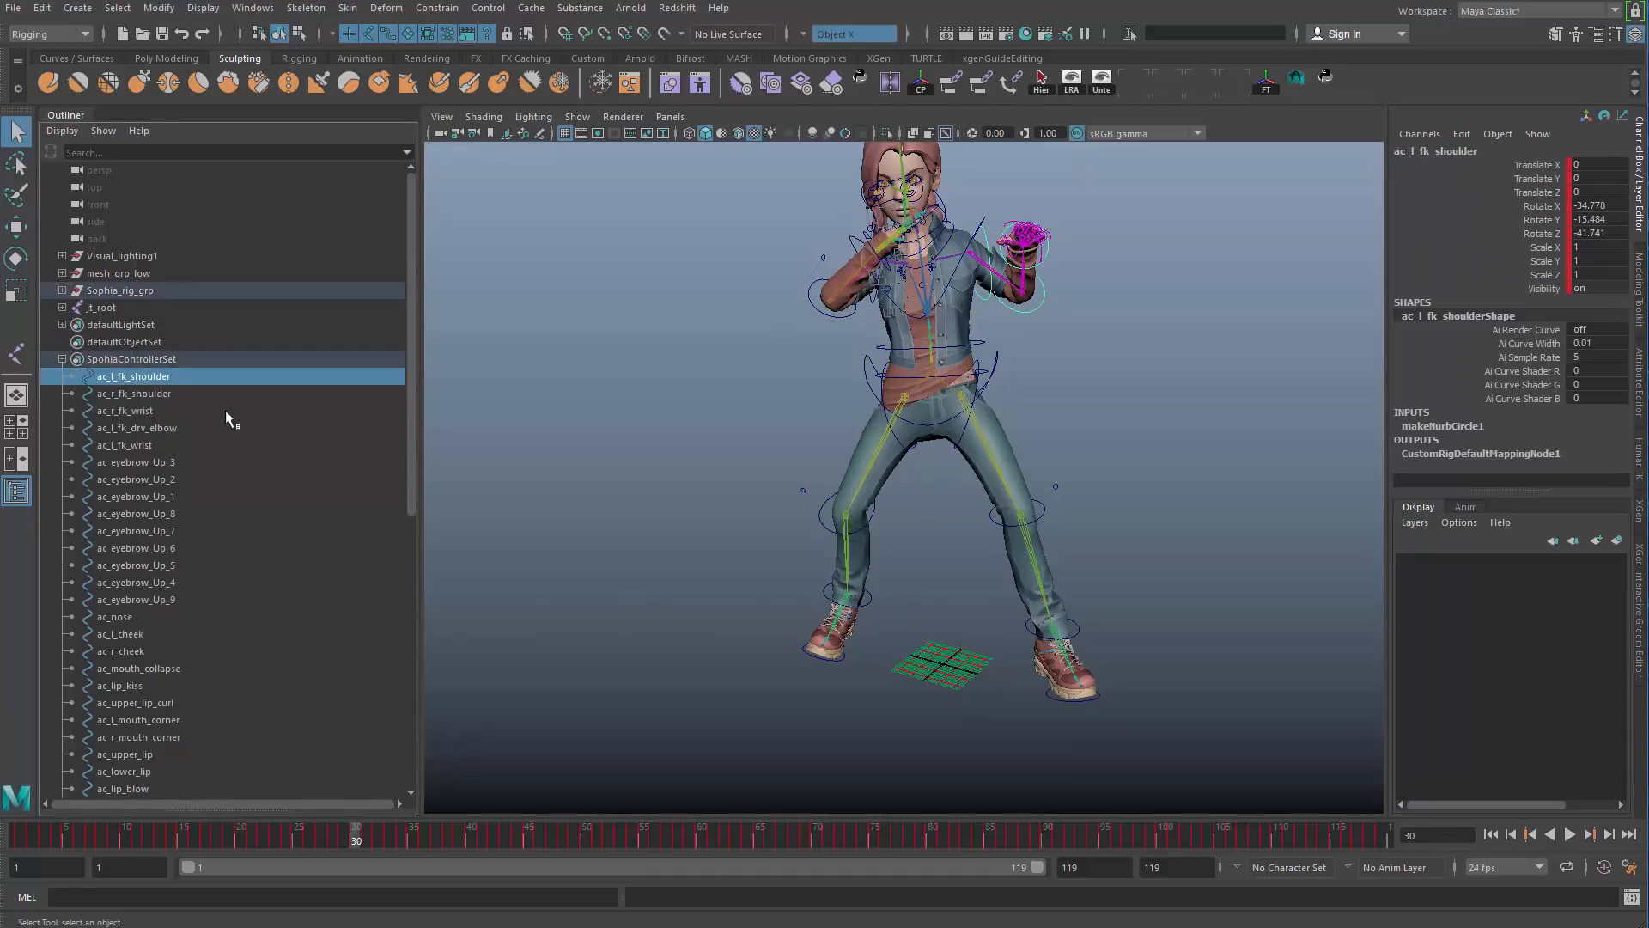
{"action": "scroll", "coordinate": [222, 601], "scroll_direction": "down", "scroll_amount": 10}
{"action": "left_click", "coordinate": [166, 770], "text": "shift"}
{"action": "scroll", "coordinate": [160, 564], "scroll_direction": "up", "scroll_amount": 10}
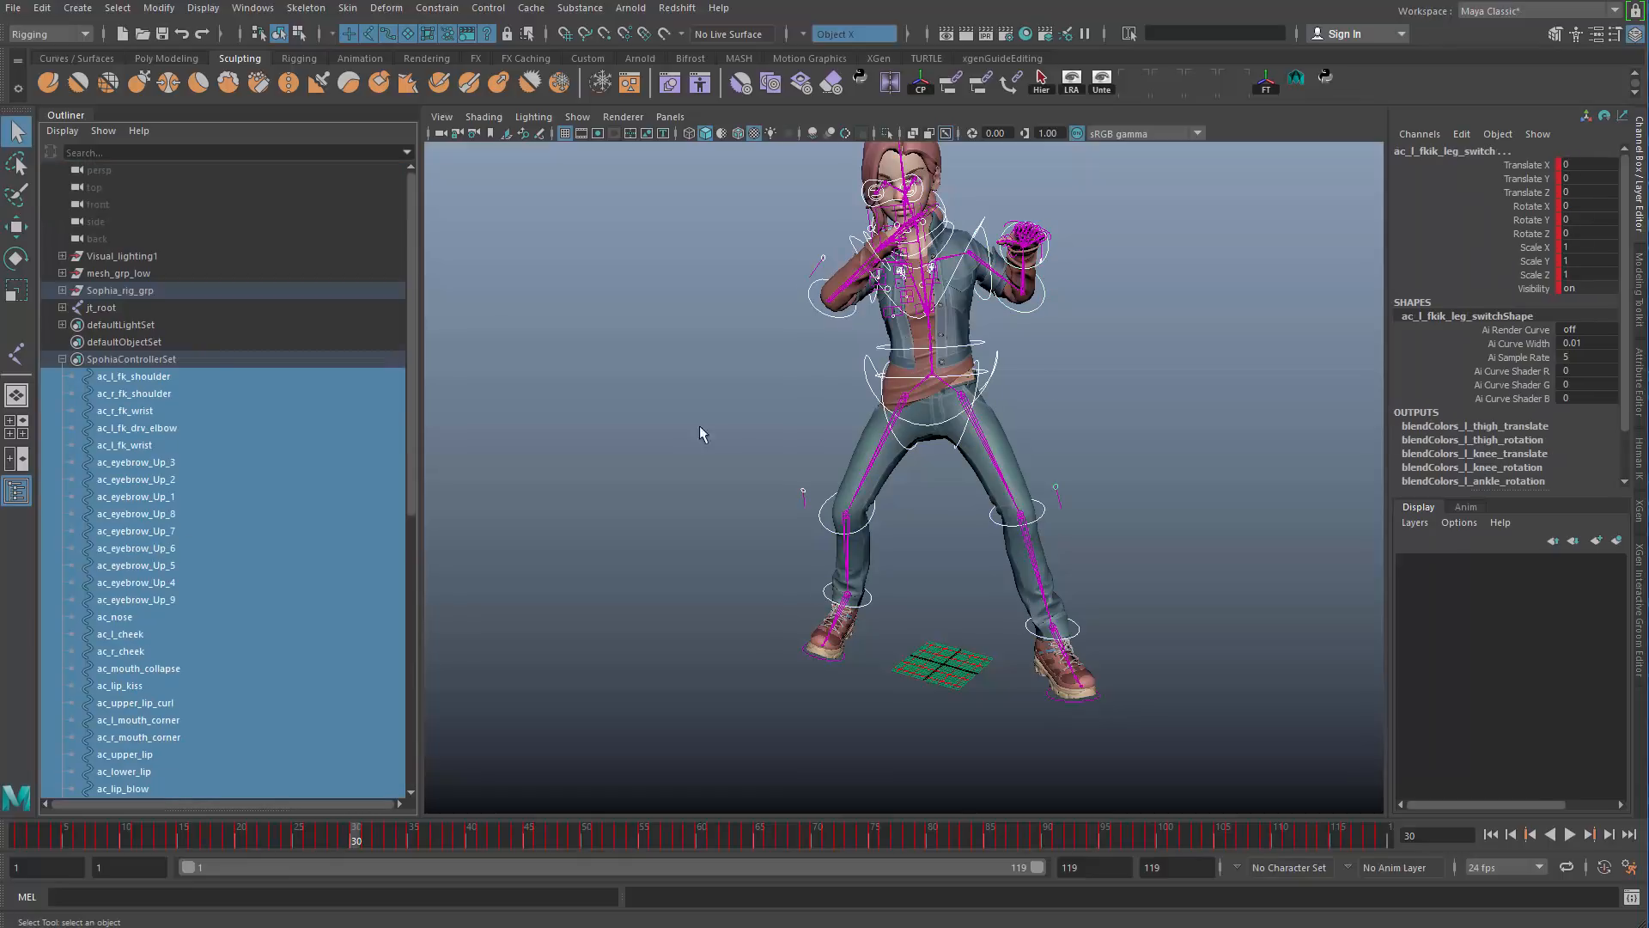
{"action": "left_click_drag", "start_coordinate": [1572, 163], "coordinate": [1580, 273]}
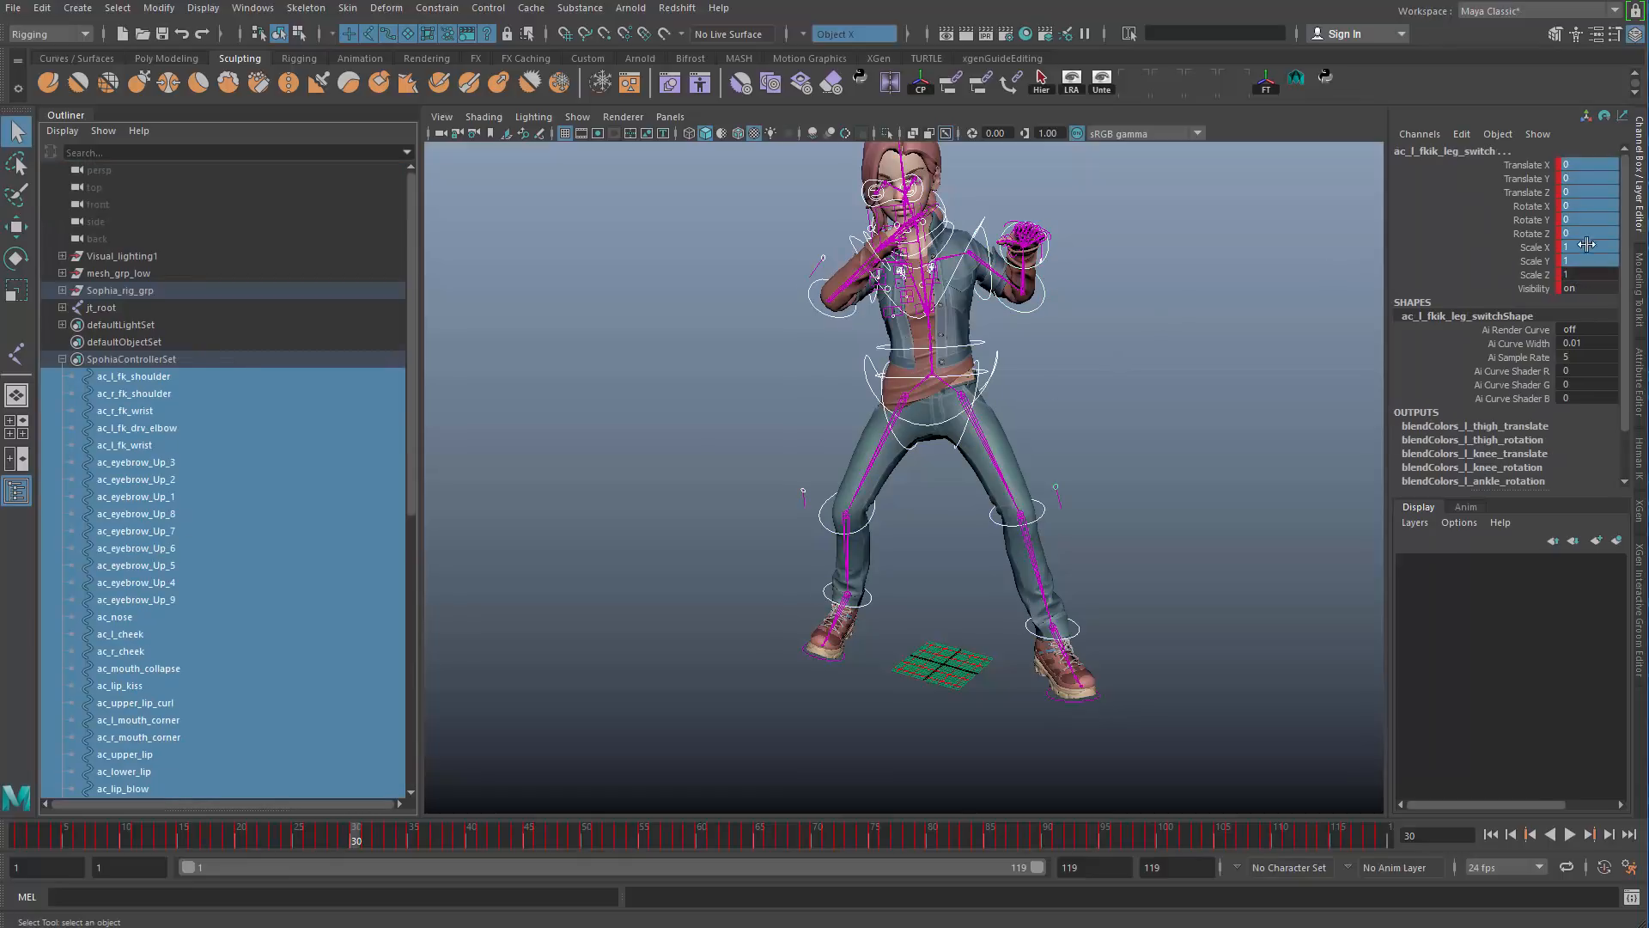
{"action": "key", "text": "Return"}
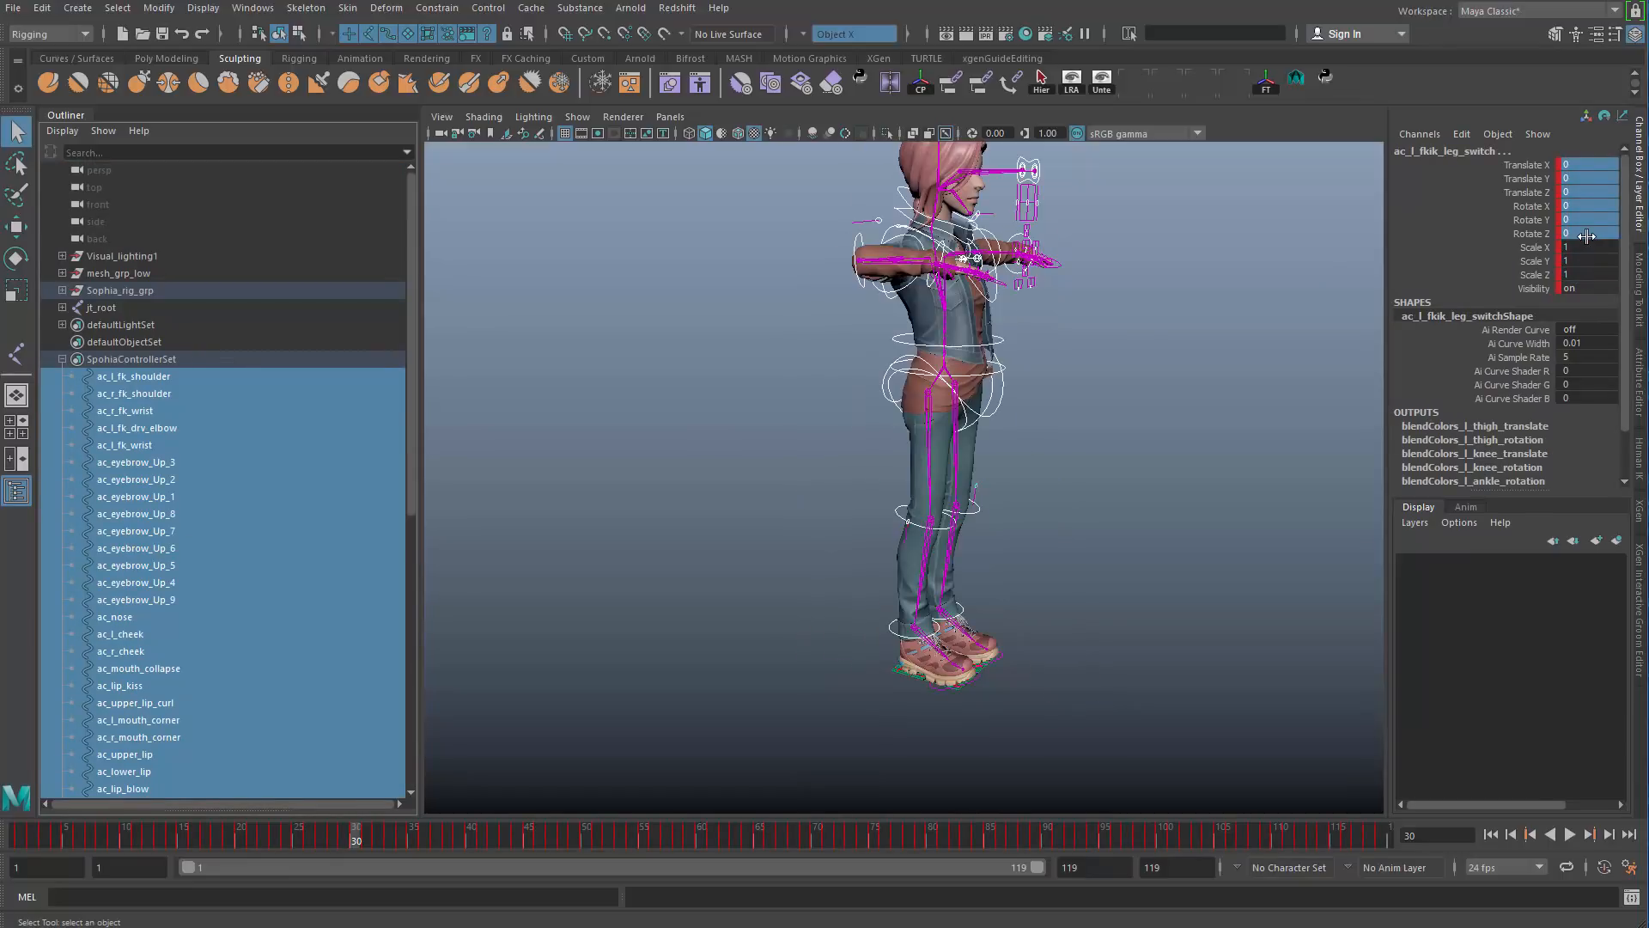
Step: Set the Translate and Rotate X, Y and Z values of the ac_r_fk_elbow control to 0
{"action": "left_click_drag", "start_coordinate": [1203, 364], "coordinate": [945, 393], "text": "alt"}
{"action": "right_click_drag", "start_coordinate": [859, 412], "coordinate": [928, 404], "text": "alt"}
{"action": "middle_click_drag", "start_coordinate": [773, 267], "coordinate": [889, 412], "text": "alt"}
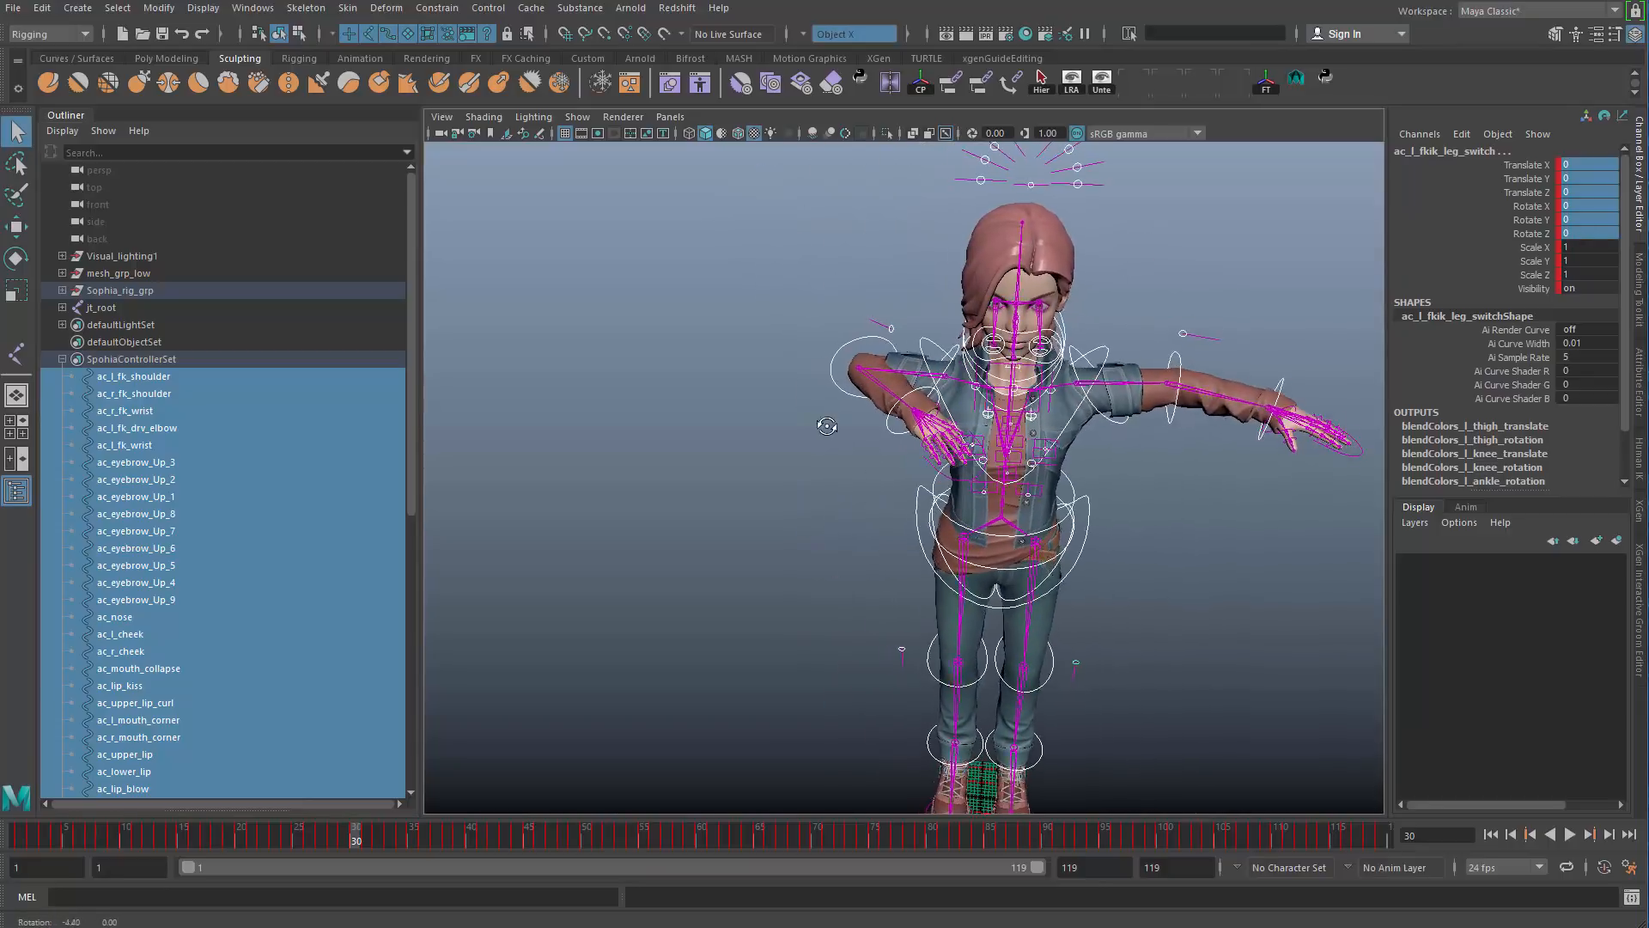
{"action": "left_click", "coordinate": [843, 393]}
{"action": "left_click", "coordinate": [845, 394]}
{"action": "left_click_drag", "start_coordinate": [1600, 169], "coordinate": [1613, 221]}
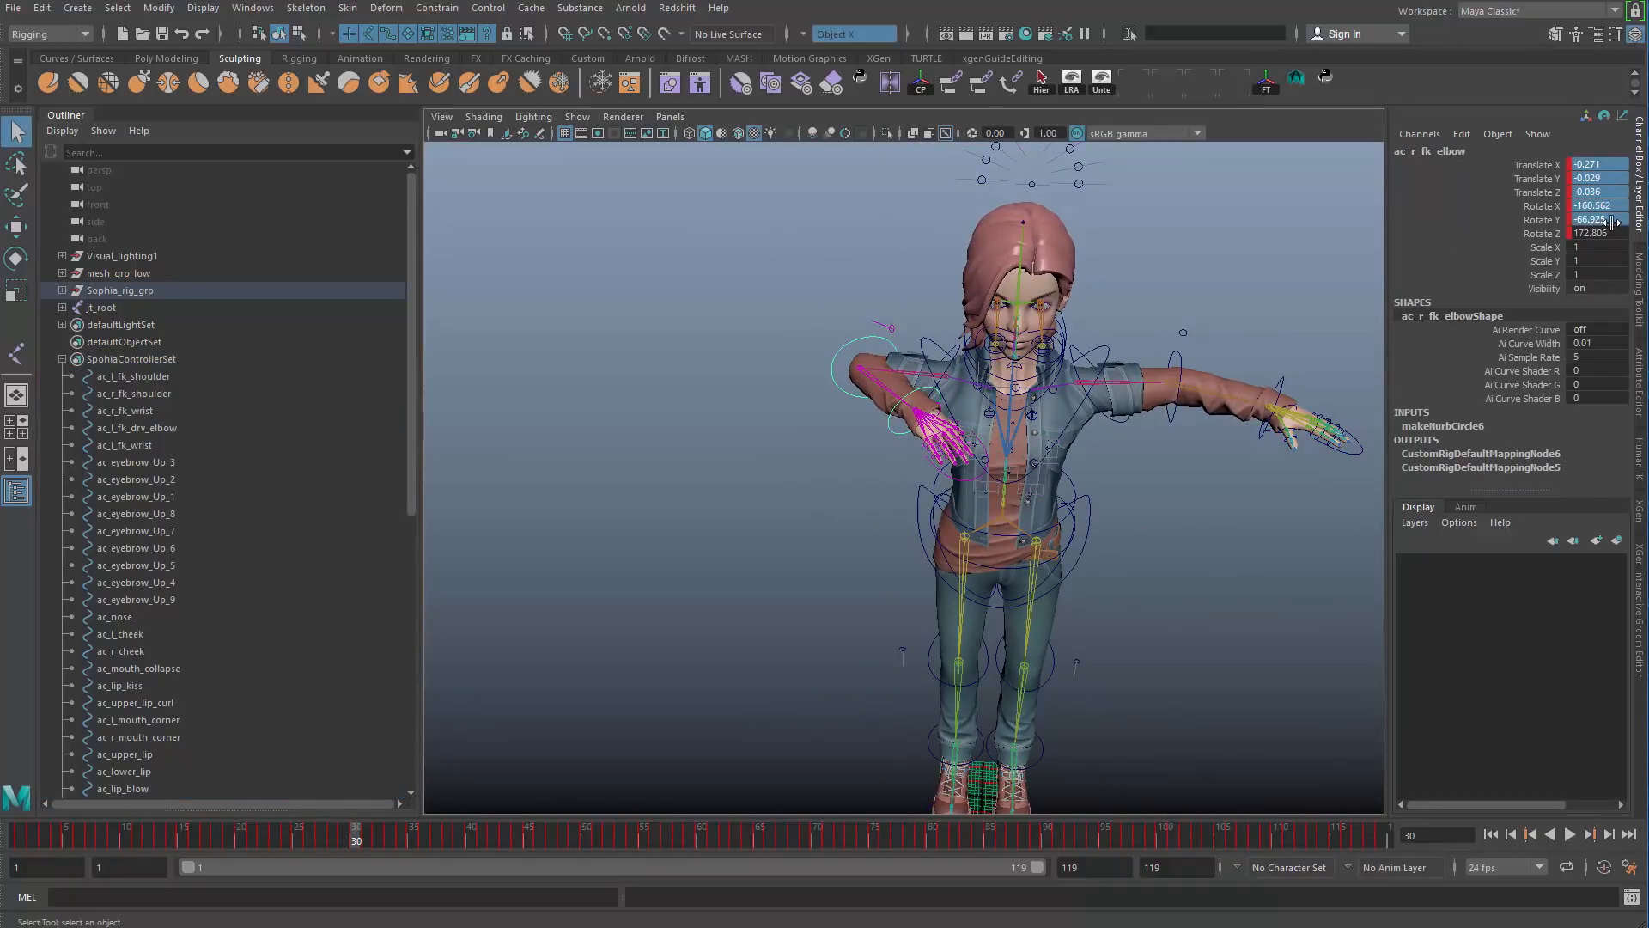
{"action": "key", "text": "Return"}
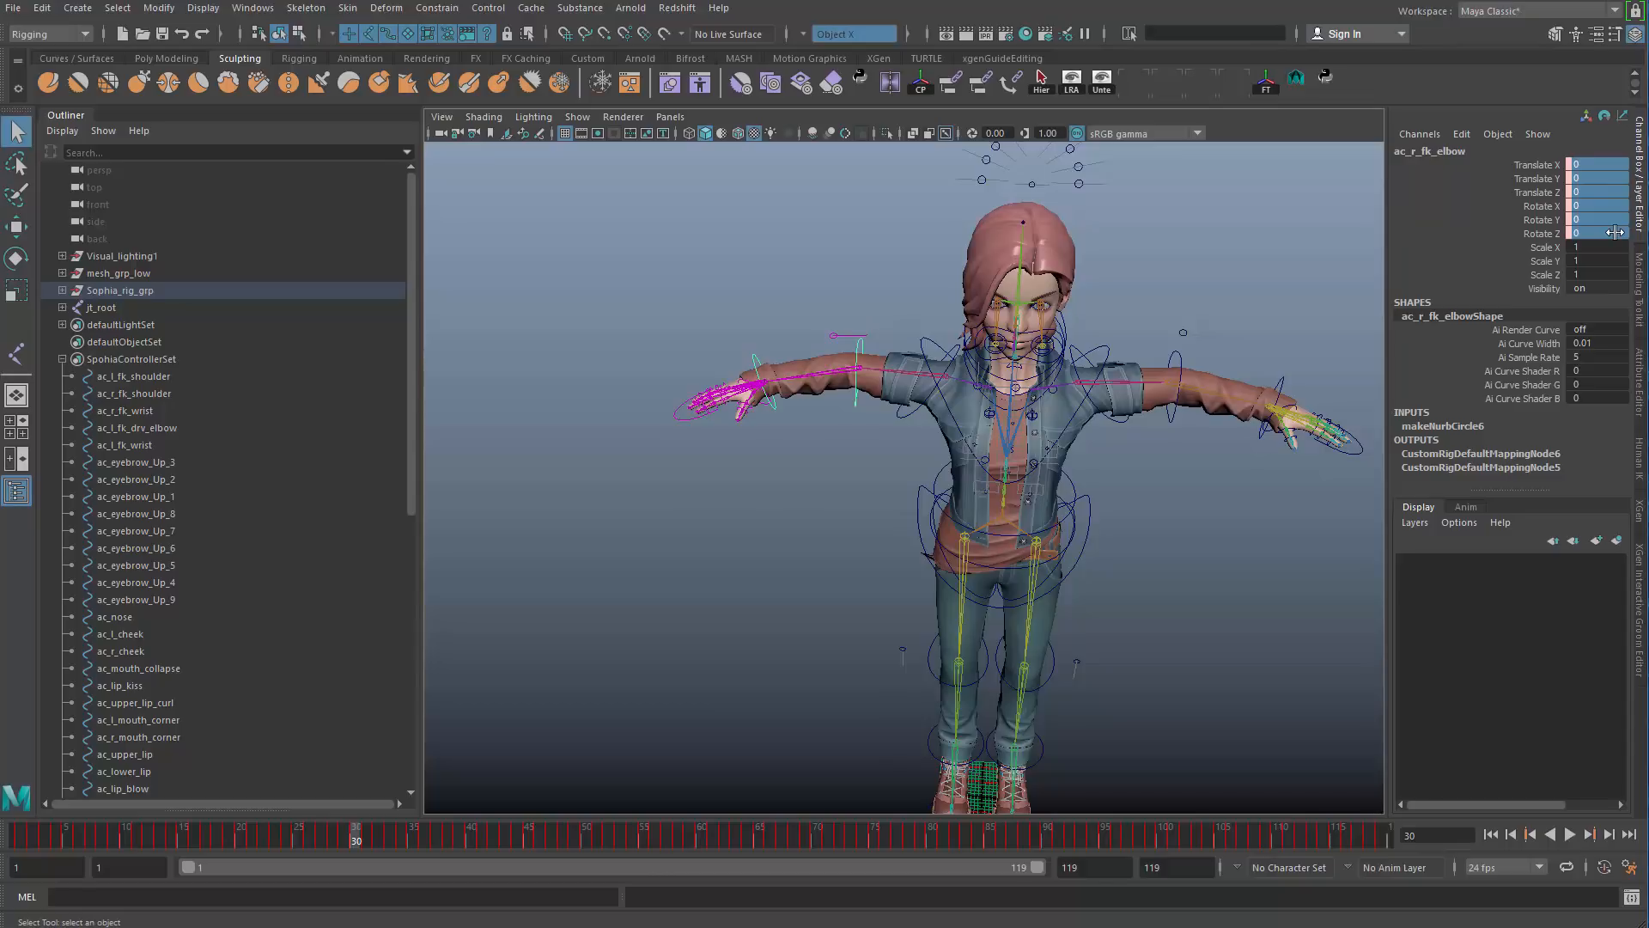
Step: Create a single joint snapped to the grid at the world origin between the character's feet
{"action": "left_click_drag", "start_coordinate": [1056, 575], "coordinate": [857, 462], "text": "alt"}
{"action": "right_click_drag", "start_coordinate": [819, 438], "coordinate": [871, 457], "text": "alt"}
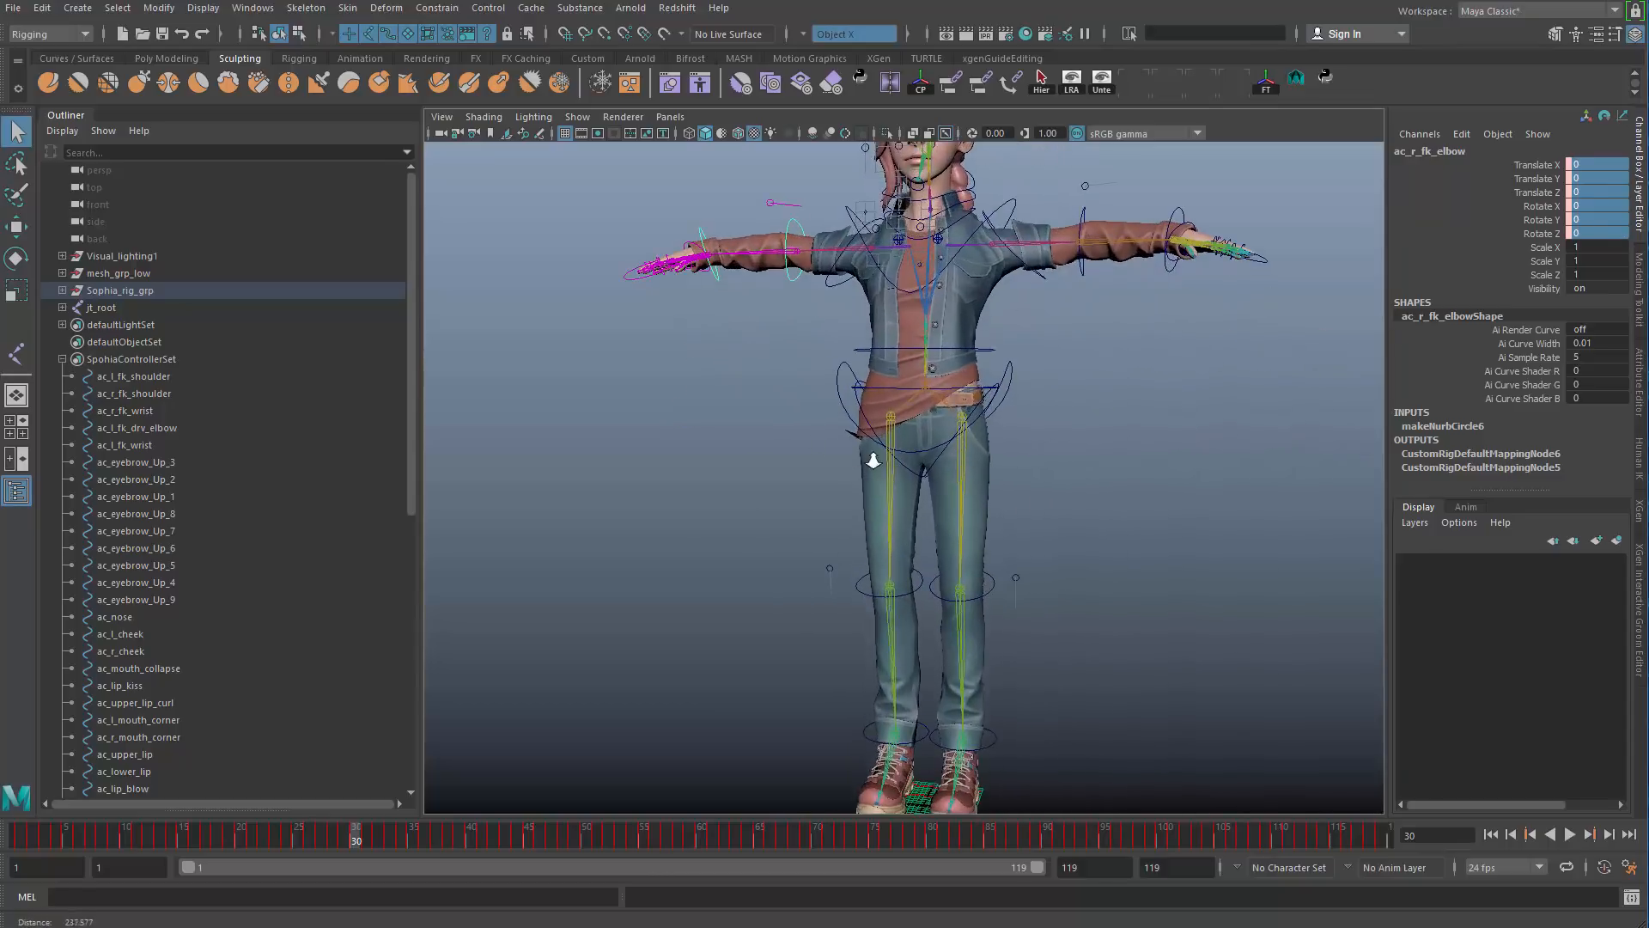
{"action": "middle_click_drag", "start_coordinate": [882, 670], "coordinate": [876, 406], "text": "alt"}
{"action": "right_click_drag", "start_coordinate": [878, 407], "coordinate": [974, 431], "text": "alt"}
{"action": "middle_click_drag", "start_coordinate": [974, 433], "coordinate": [950, 536], "text": "alt"}
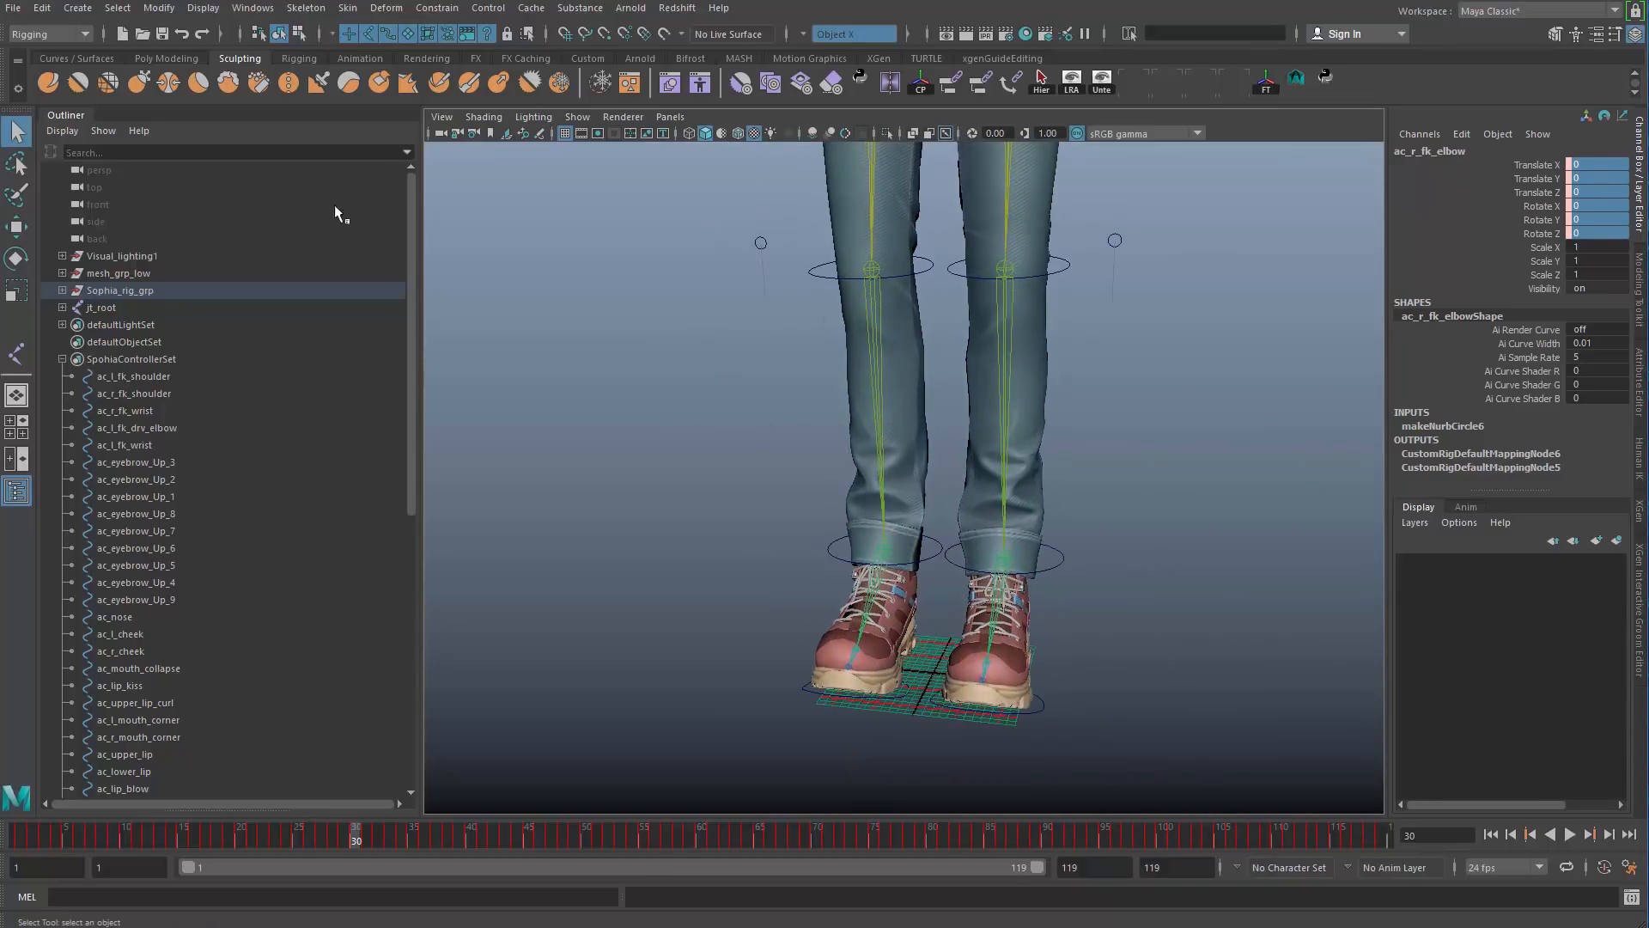
{"action": "left_click", "coordinate": [308, 9]}
{"action": "left_click", "coordinate": [325, 53]}
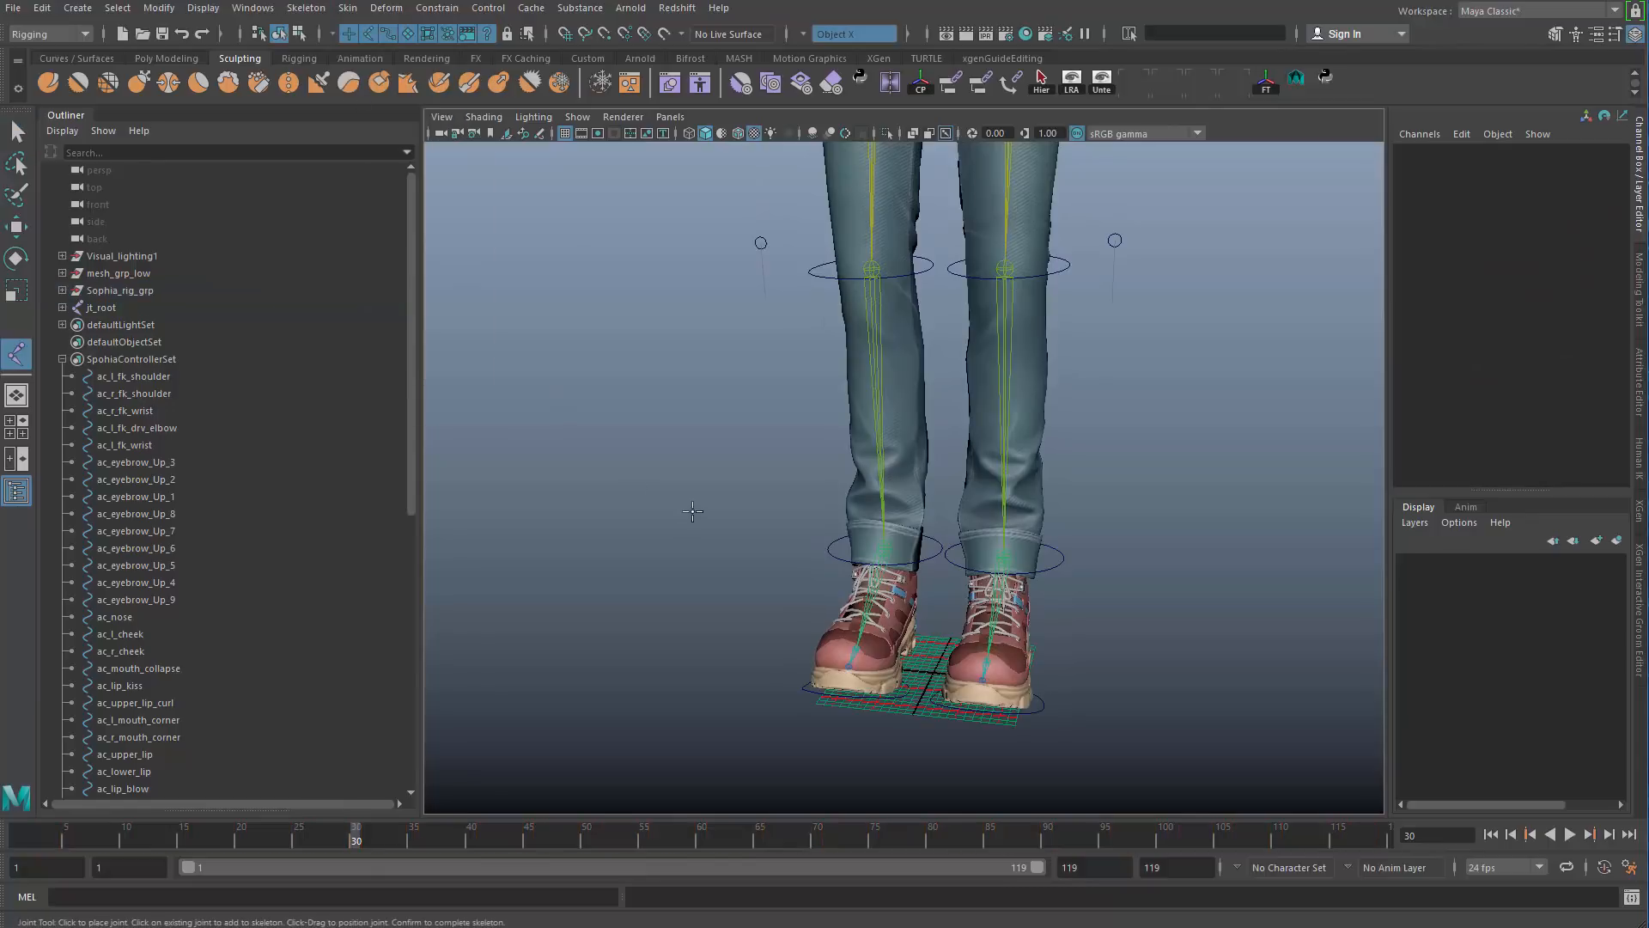
{"action": "right_click_drag", "start_coordinate": [868, 610], "coordinate": [1022, 673], "text": "alt"}
{"action": "middle_click_drag", "start_coordinate": [1022, 673], "coordinate": [920, 343], "text": "alt"}
{"action": "right_click_drag", "start_coordinate": [920, 343], "coordinate": [988, 421], "text": "alt"}
{"action": "left_click_drag", "start_coordinate": [988, 429], "coordinate": [956, 505], "text": "alt"}
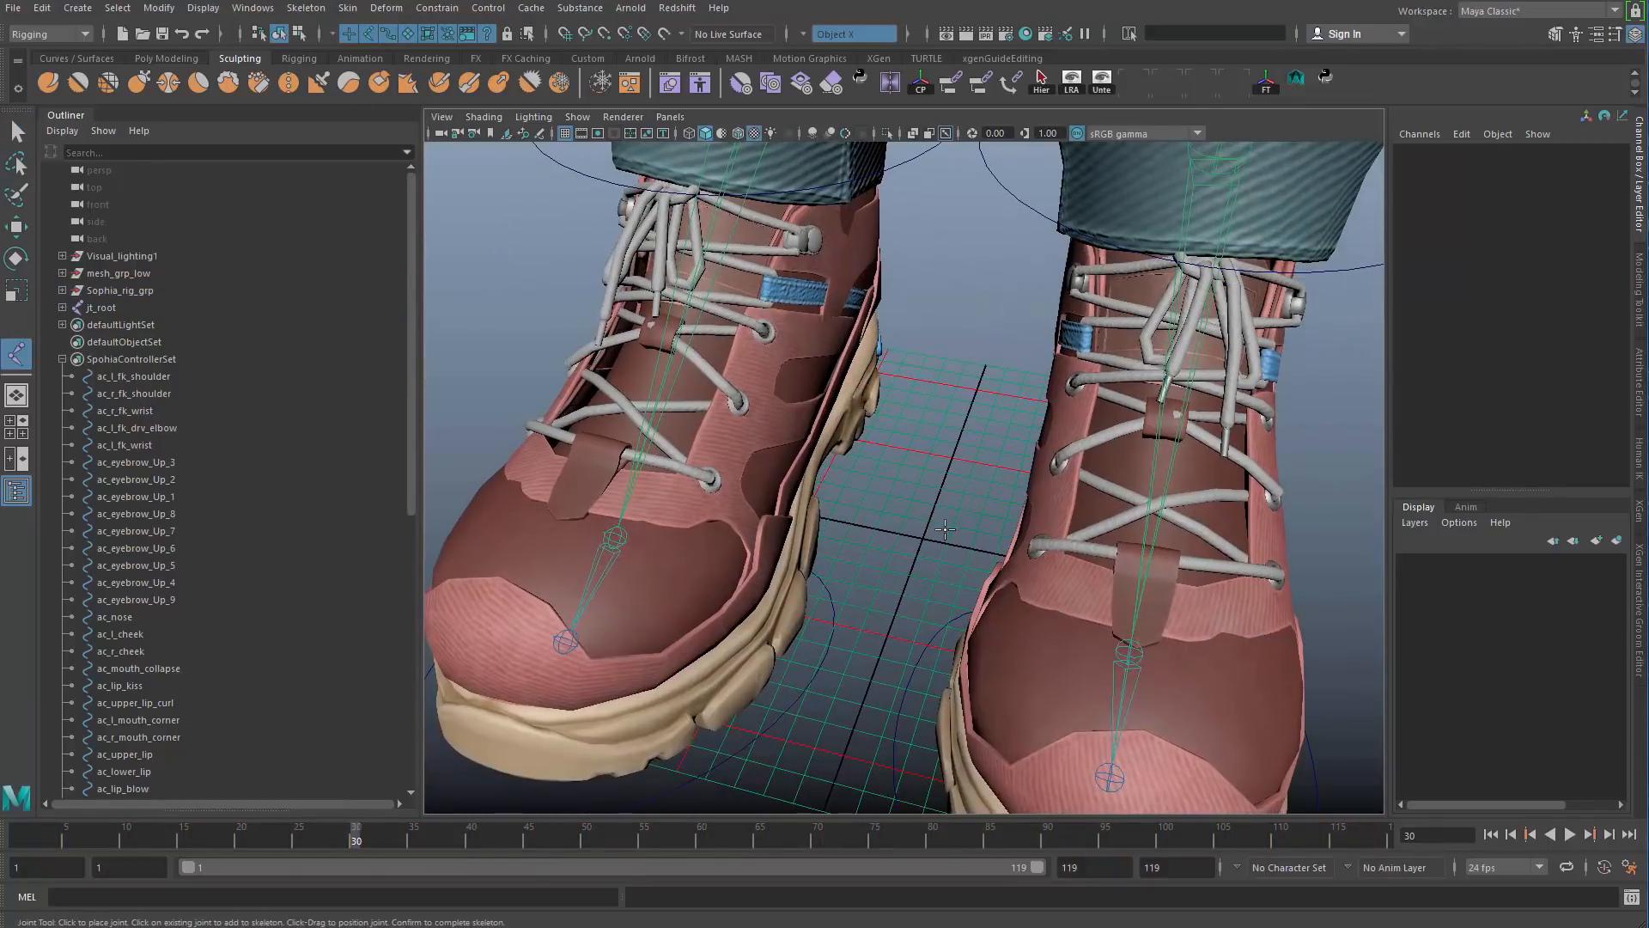
{"action": "left_click", "coordinate": [921, 539]}
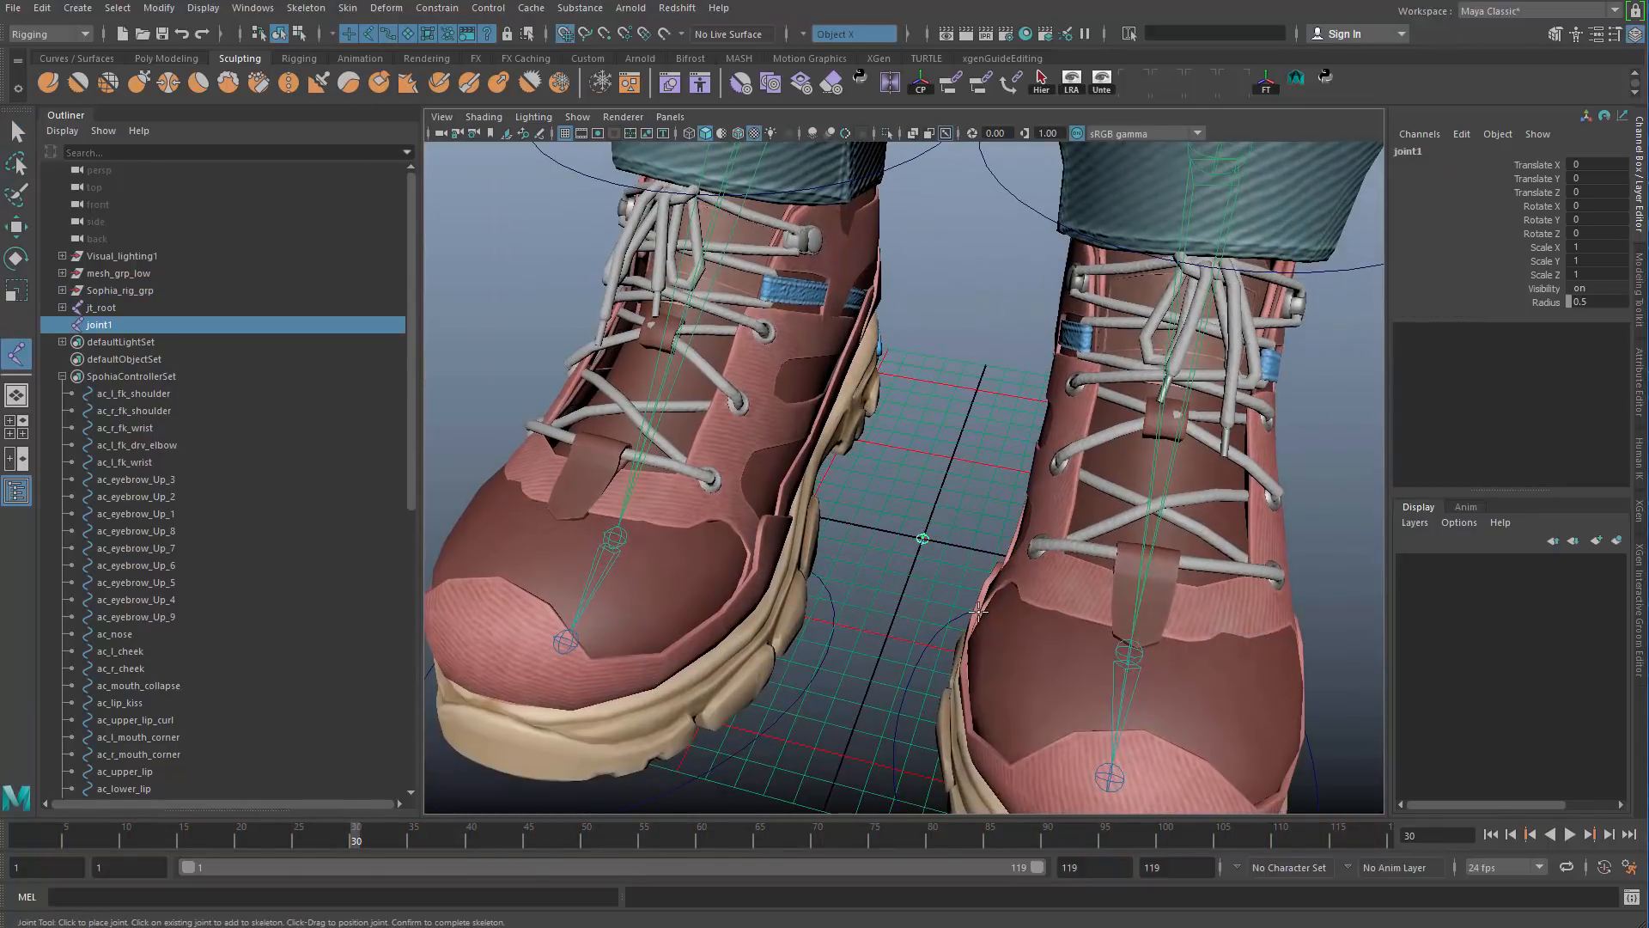
{"action": "key", "text": "w"}
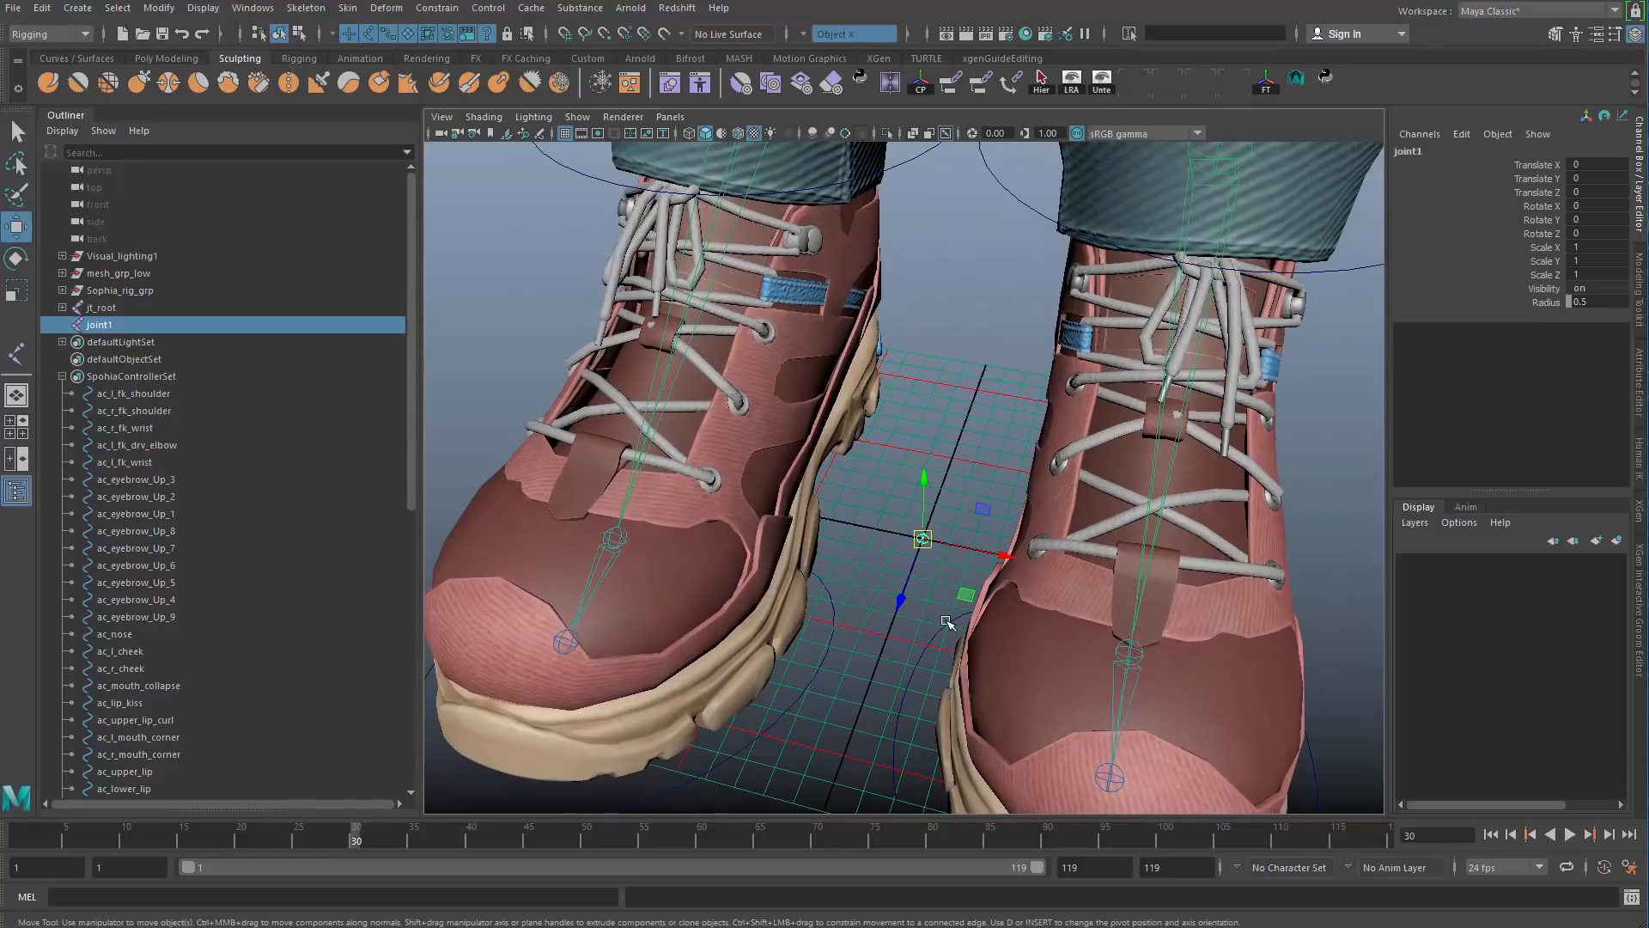
{"action": "scroll", "coordinate": [936, 585], "scroll_direction": "up", "scroll_amount": 3}
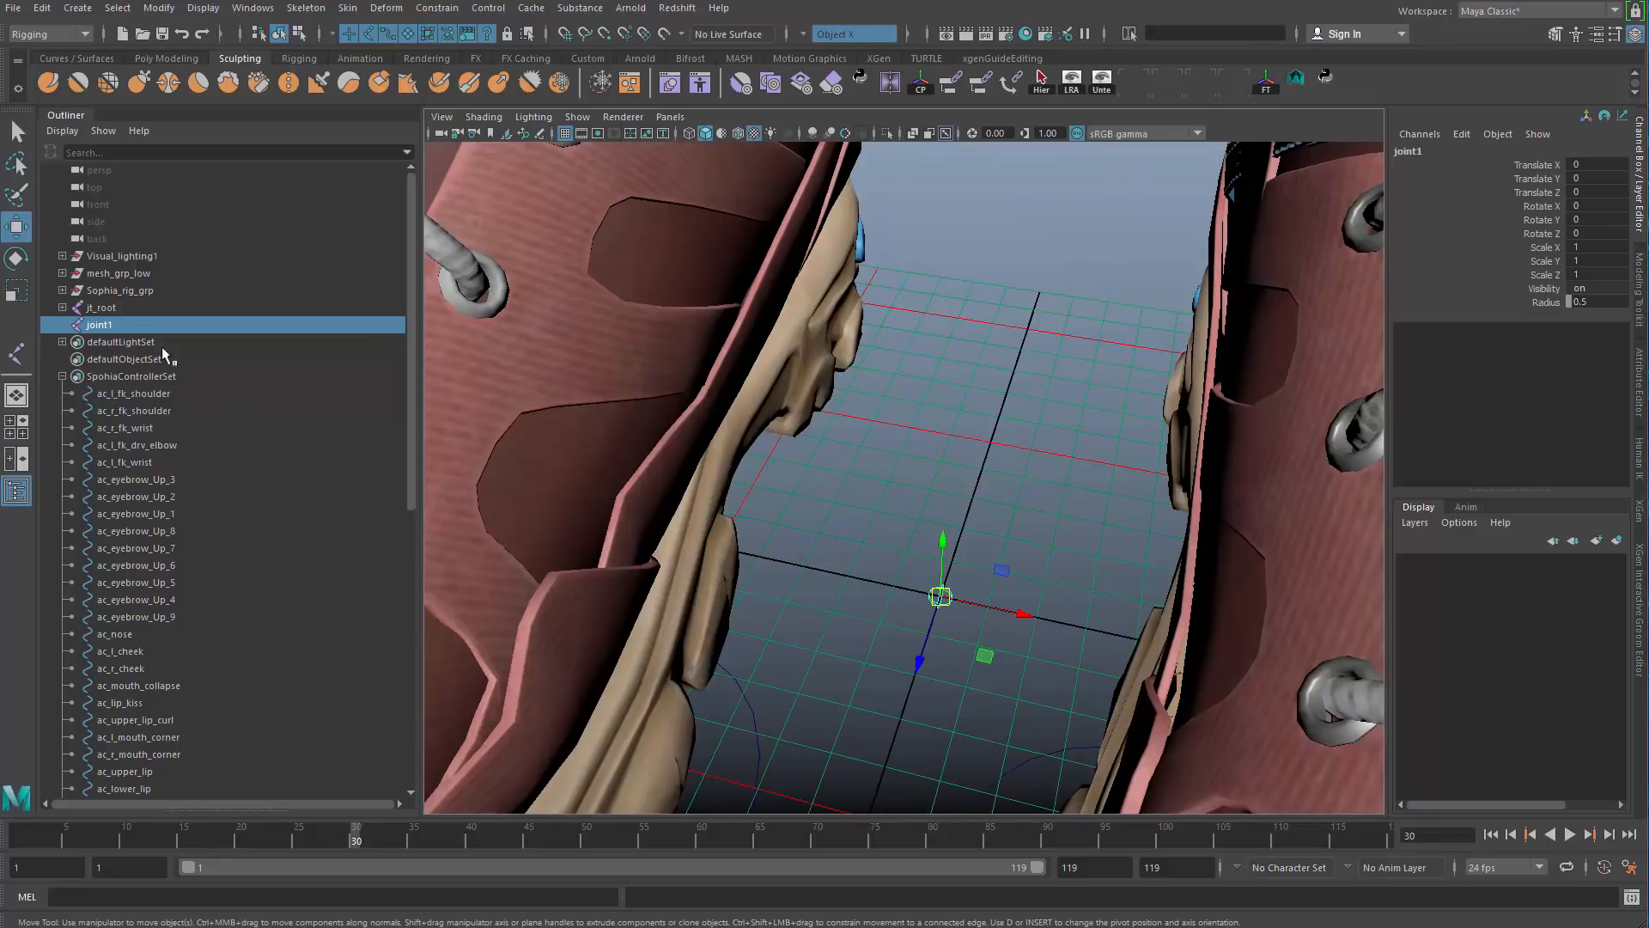
Step: Rename the new joint at the origin as jt_root_motion_base
{"action": "double_click", "coordinate": [136, 327]}
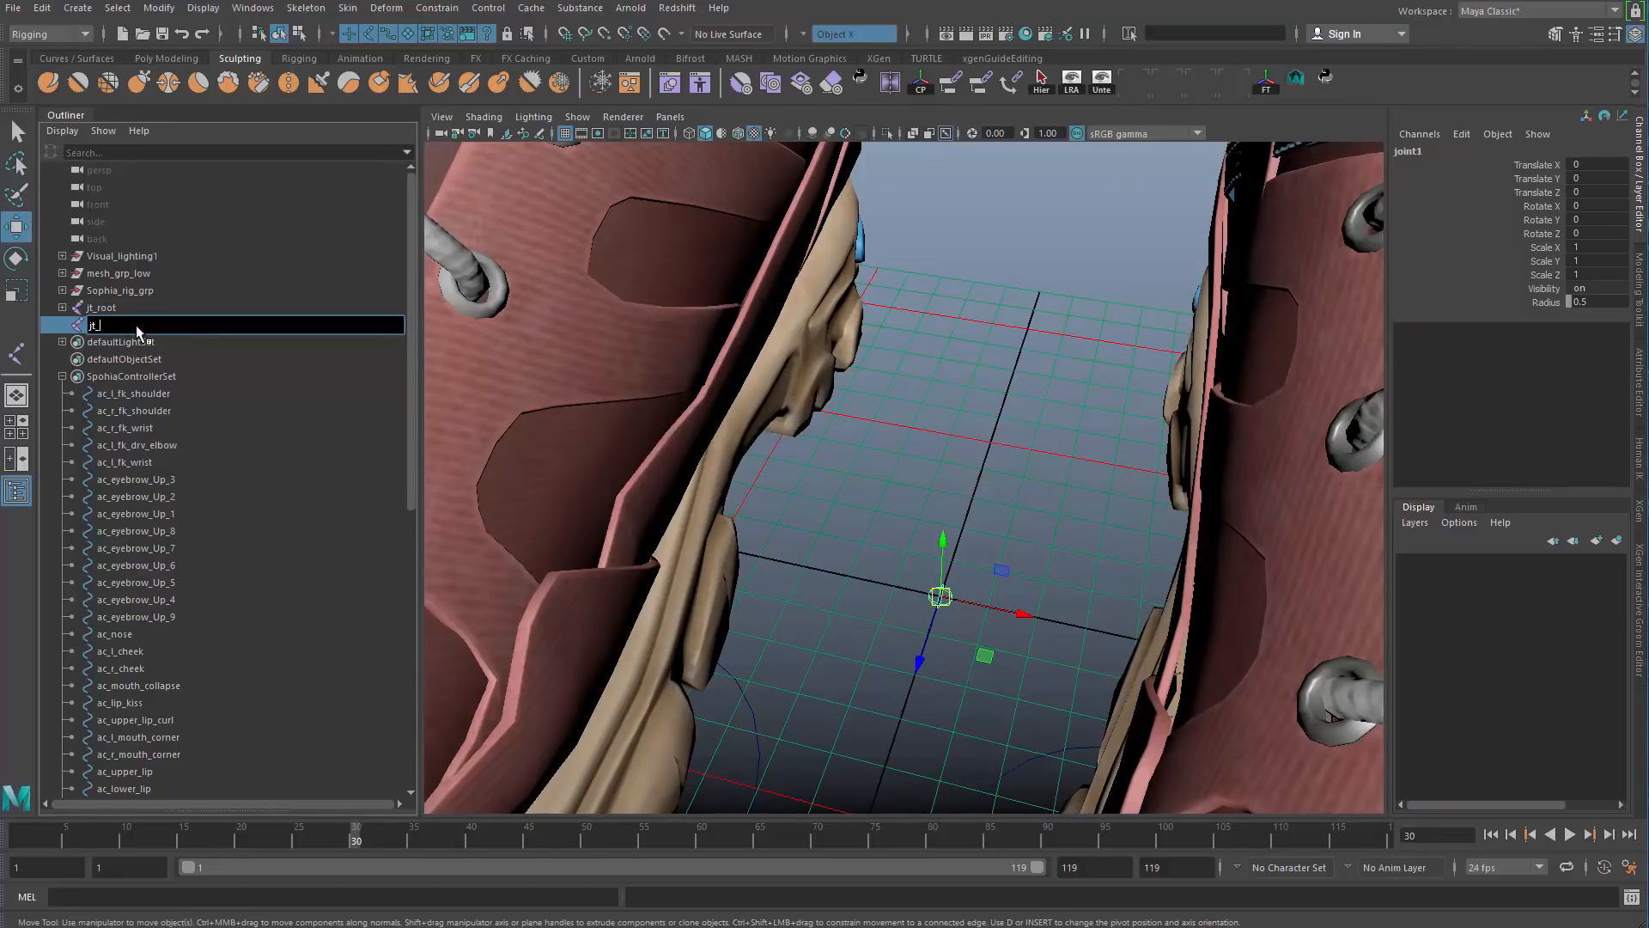
{"action": "type", "text": "jt_root_motion_base"}
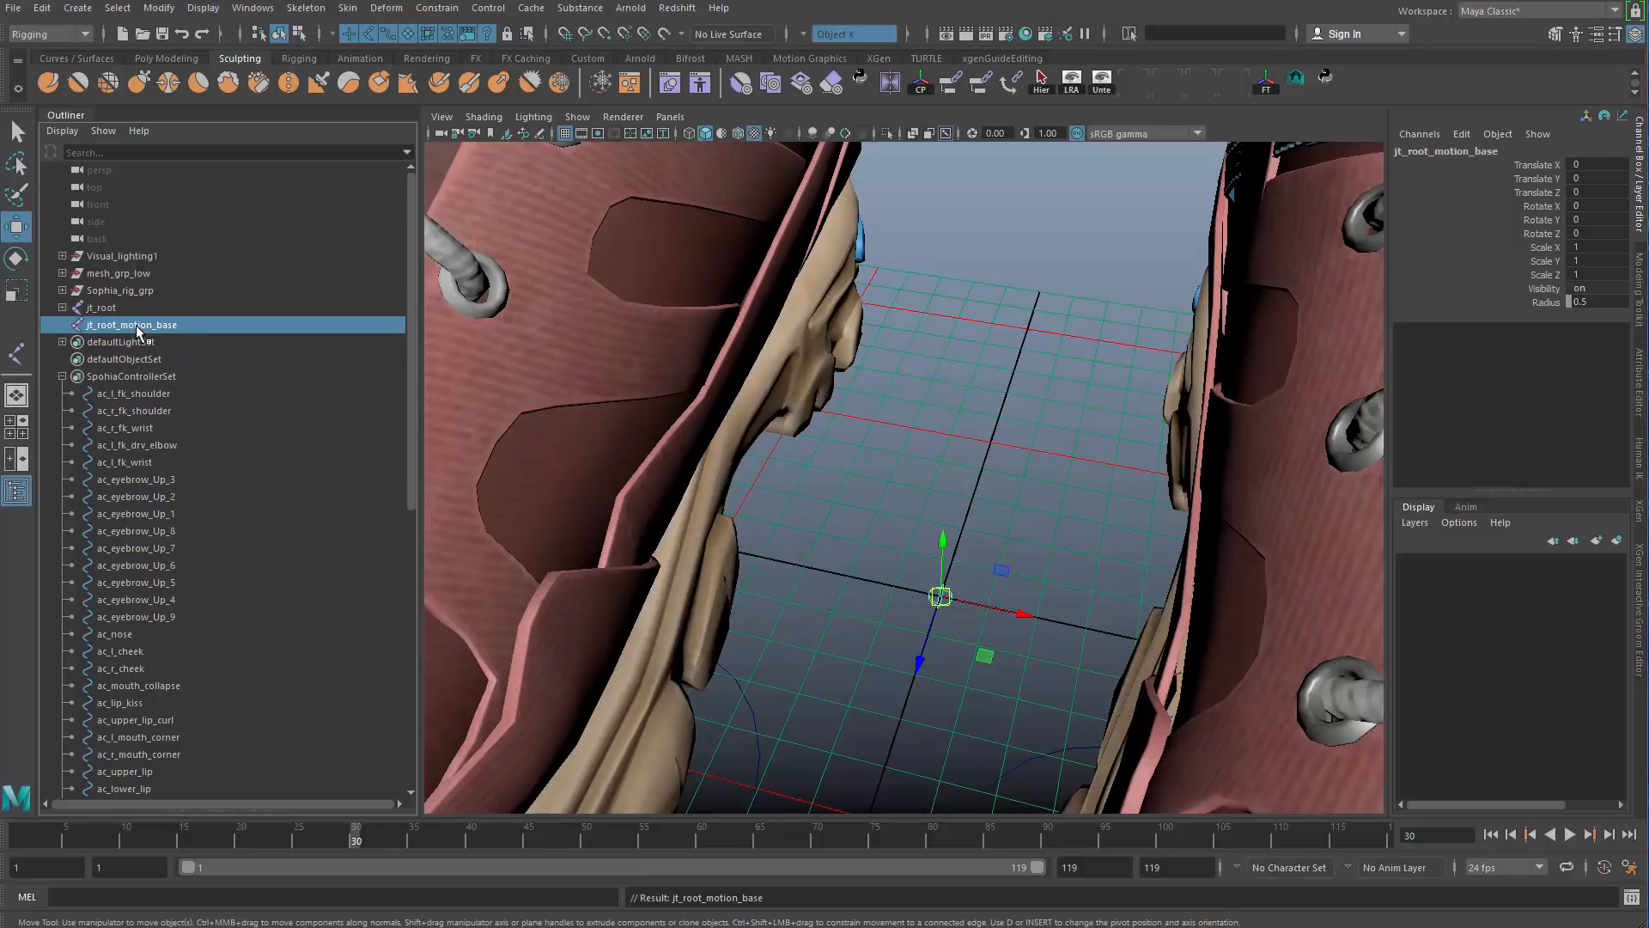
{"action": "key", "text": "Return"}
{"action": "scroll", "coordinate": [770, 482], "scroll_direction": "down", "scroll_amount": 15}
{"action": "middle_click_drag", "start_coordinate": [1005, 534], "coordinate": [1019, 652], "text": "alt"}
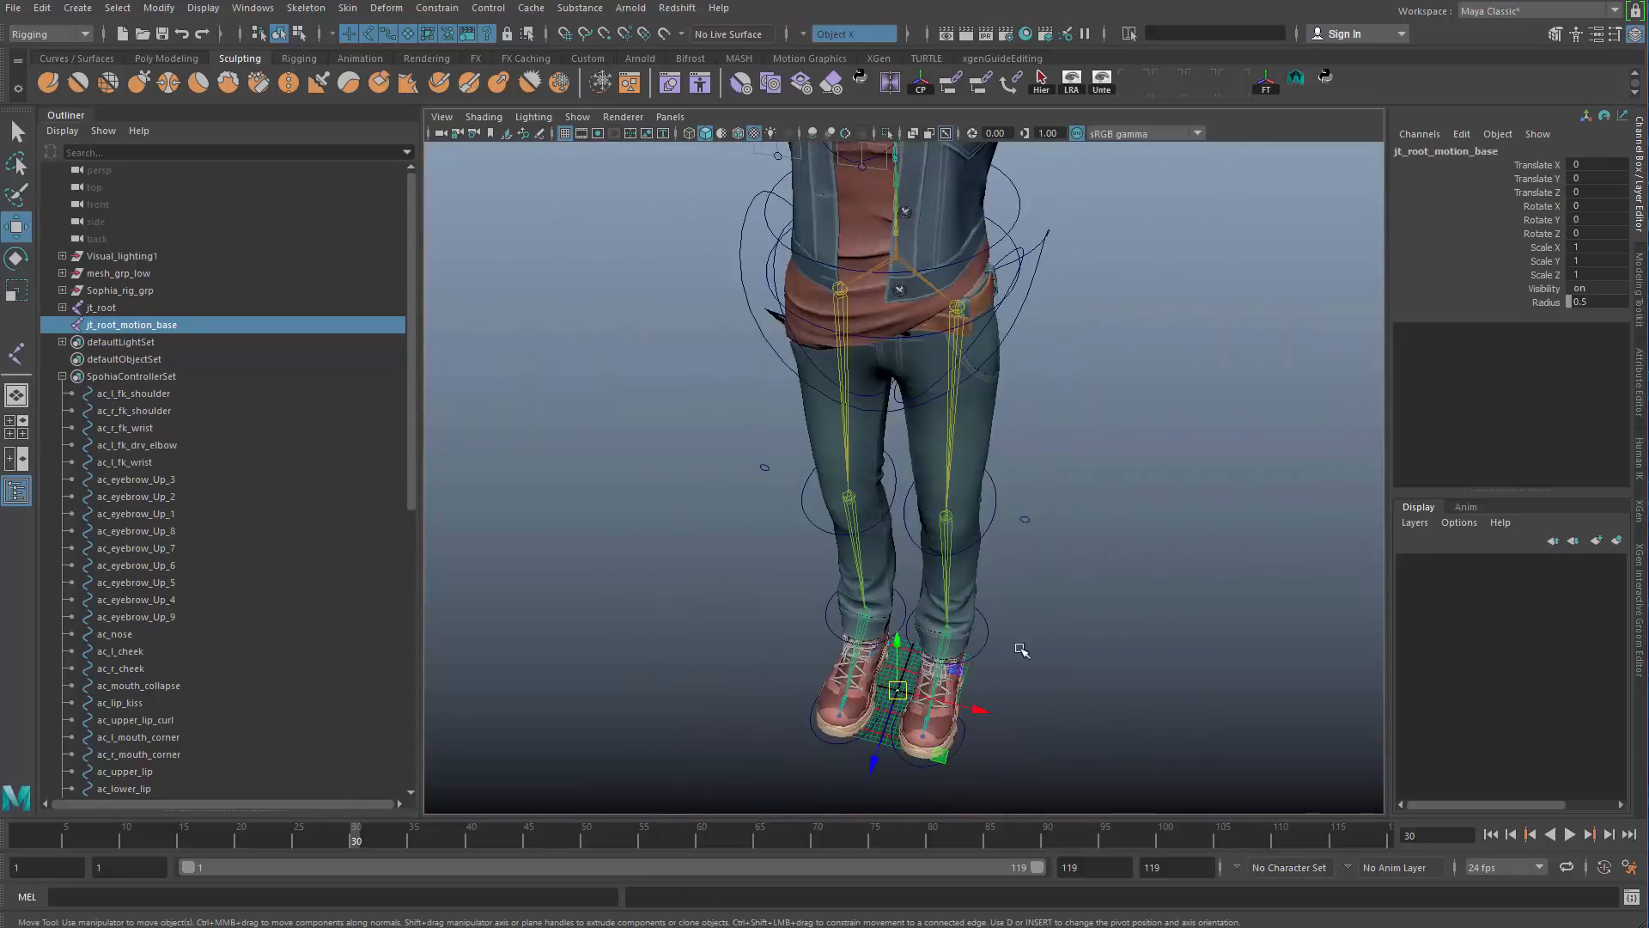
Step: Examine the placement of the new base joint between the character's feet from several angles
{"action": "left_click_drag", "start_coordinate": [1019, 652], "coordinate": [821, 559], "text": "alt"}
{"action": "scroll", "coordinate": [825, 562], "scroll_direction": "up", "scroll_amount": 4}
{"action": "middle_click_drag", "start_coordinate": [825, 562], "coordinate": [850, 621], "text": "alt"}
{"action": "scroll", "coordinate": [837, 602], "scroll_direction": "down", "scroll_amount": 5}
{"action": "left_click_drag", "start_coordinate": [820, 593], "coordinate": [927, 600], "text": "alt"}
{"action": "scroll", "coordinate": [927, 599], "scroll_direction": "up", "scroll_amount": 3}
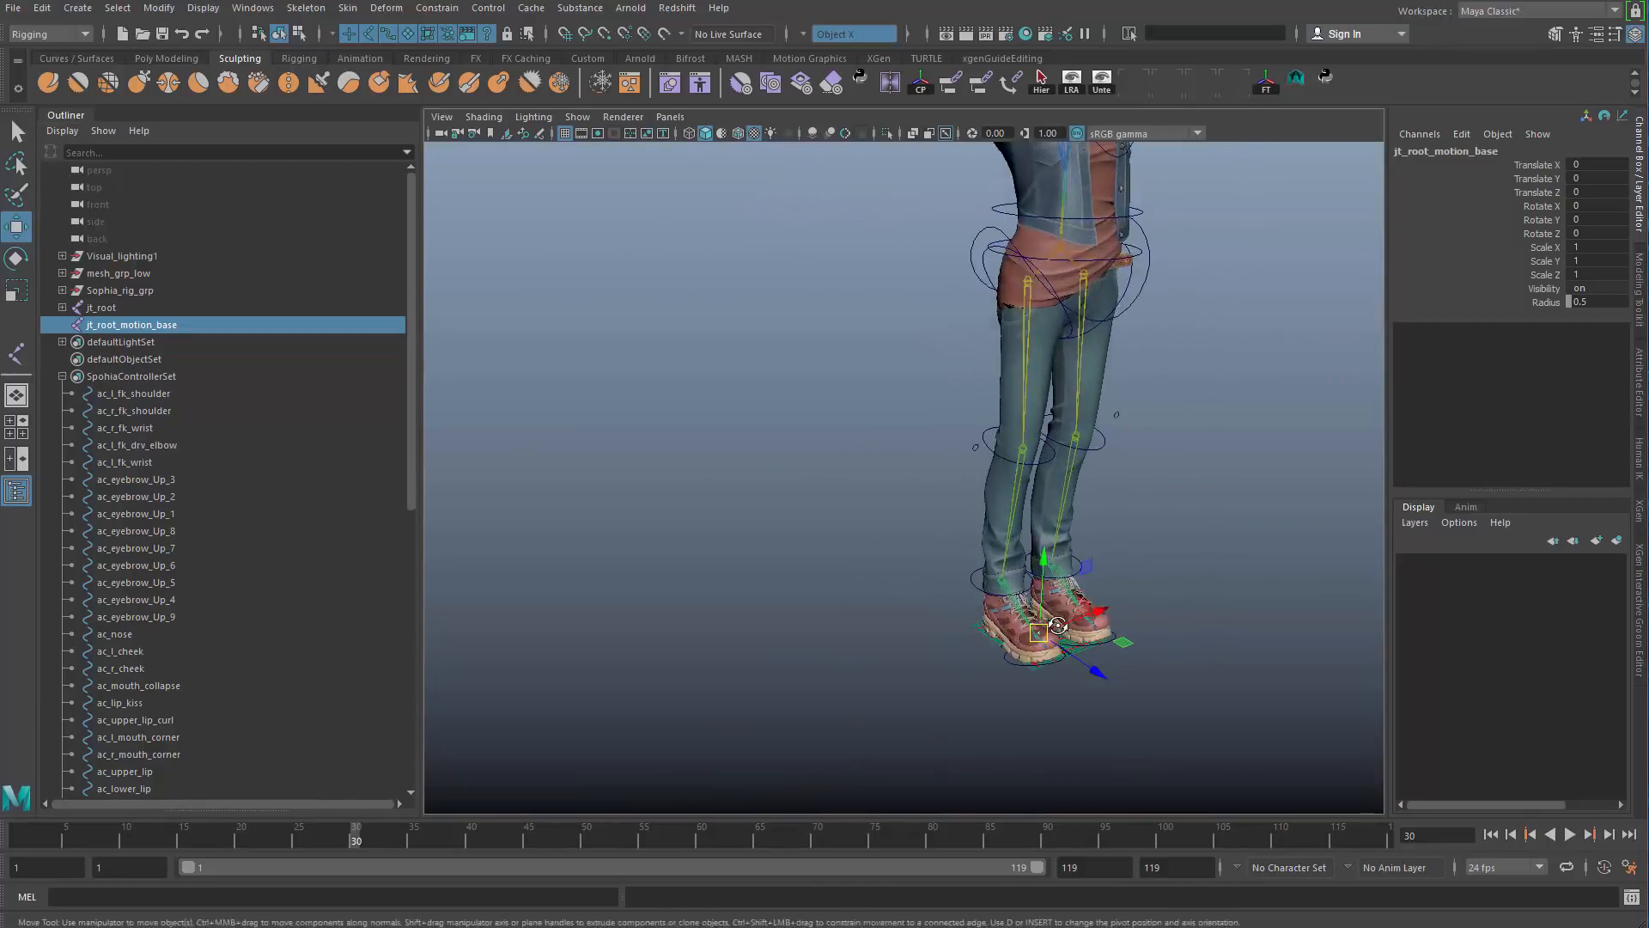
{"action": "middle_click_drag", "start_coordinate": [927, 600], "coordinate": [828, 550], "text": "alt"}
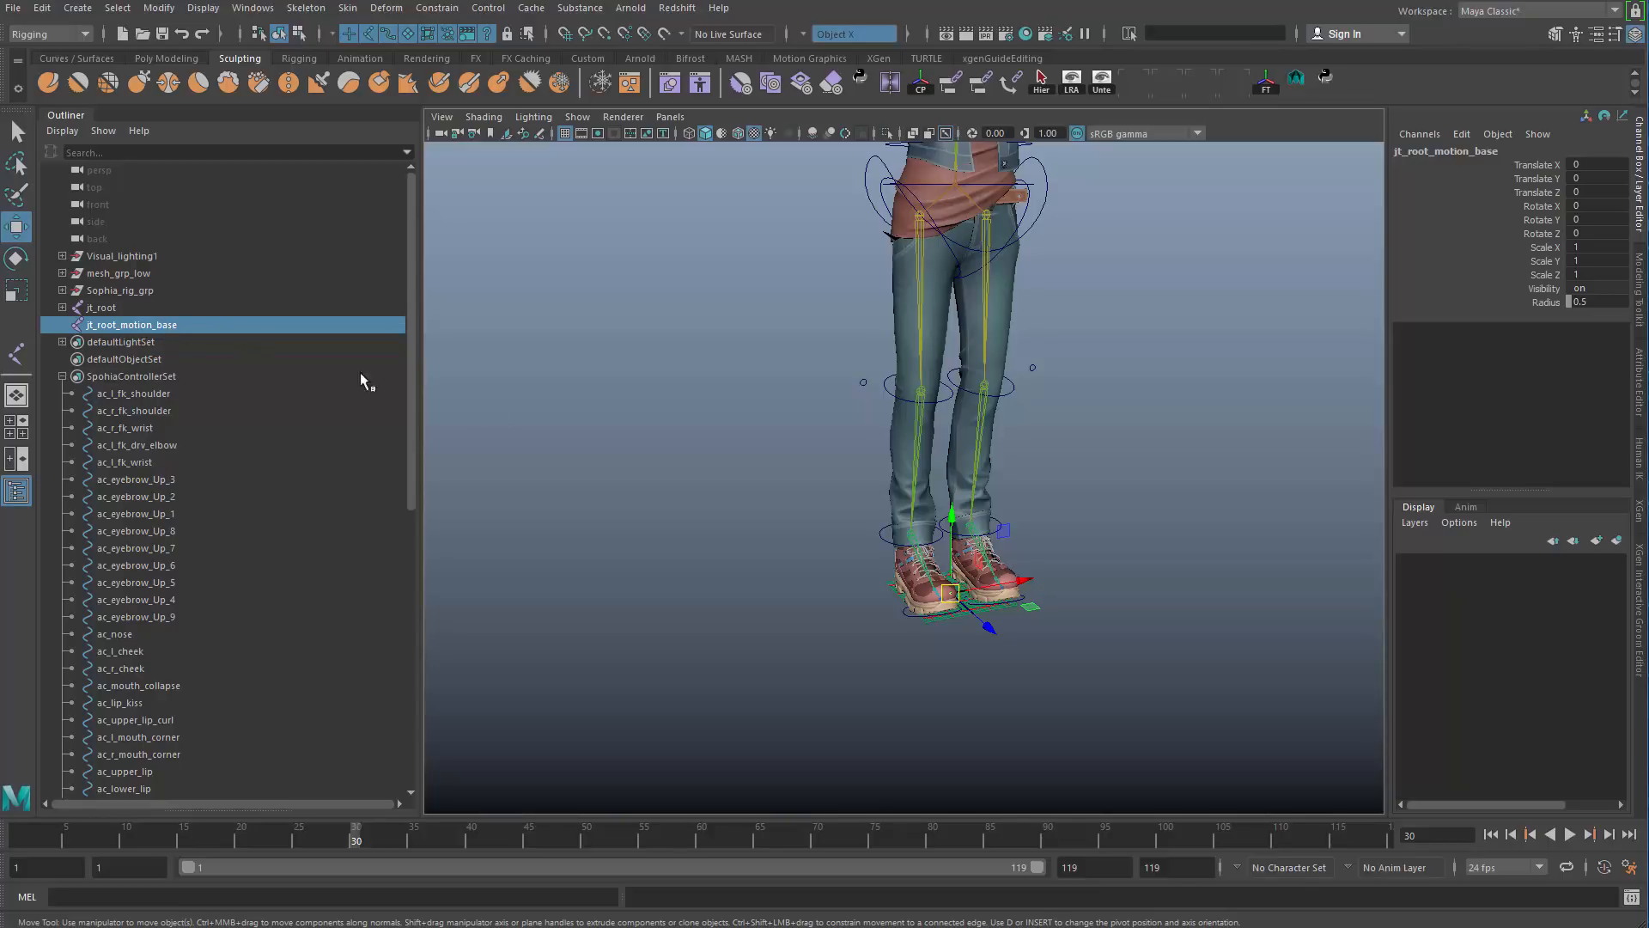
{"action": "right_click_drag", "start_coordinate": [1077, 533], "coordinate": [911, 537], "text": "alt"}
{"action": "mouse_move", "coordinate": [911, 537]}
{"action": "left_mouse_down", "text": "alt"}
{"action": "mouse_move", "coordinate": [814, 538]}
{"action": "mouse_move", "coordinate": [927, 519]}
{"action": "left_mouse_up", "text": "alt"}
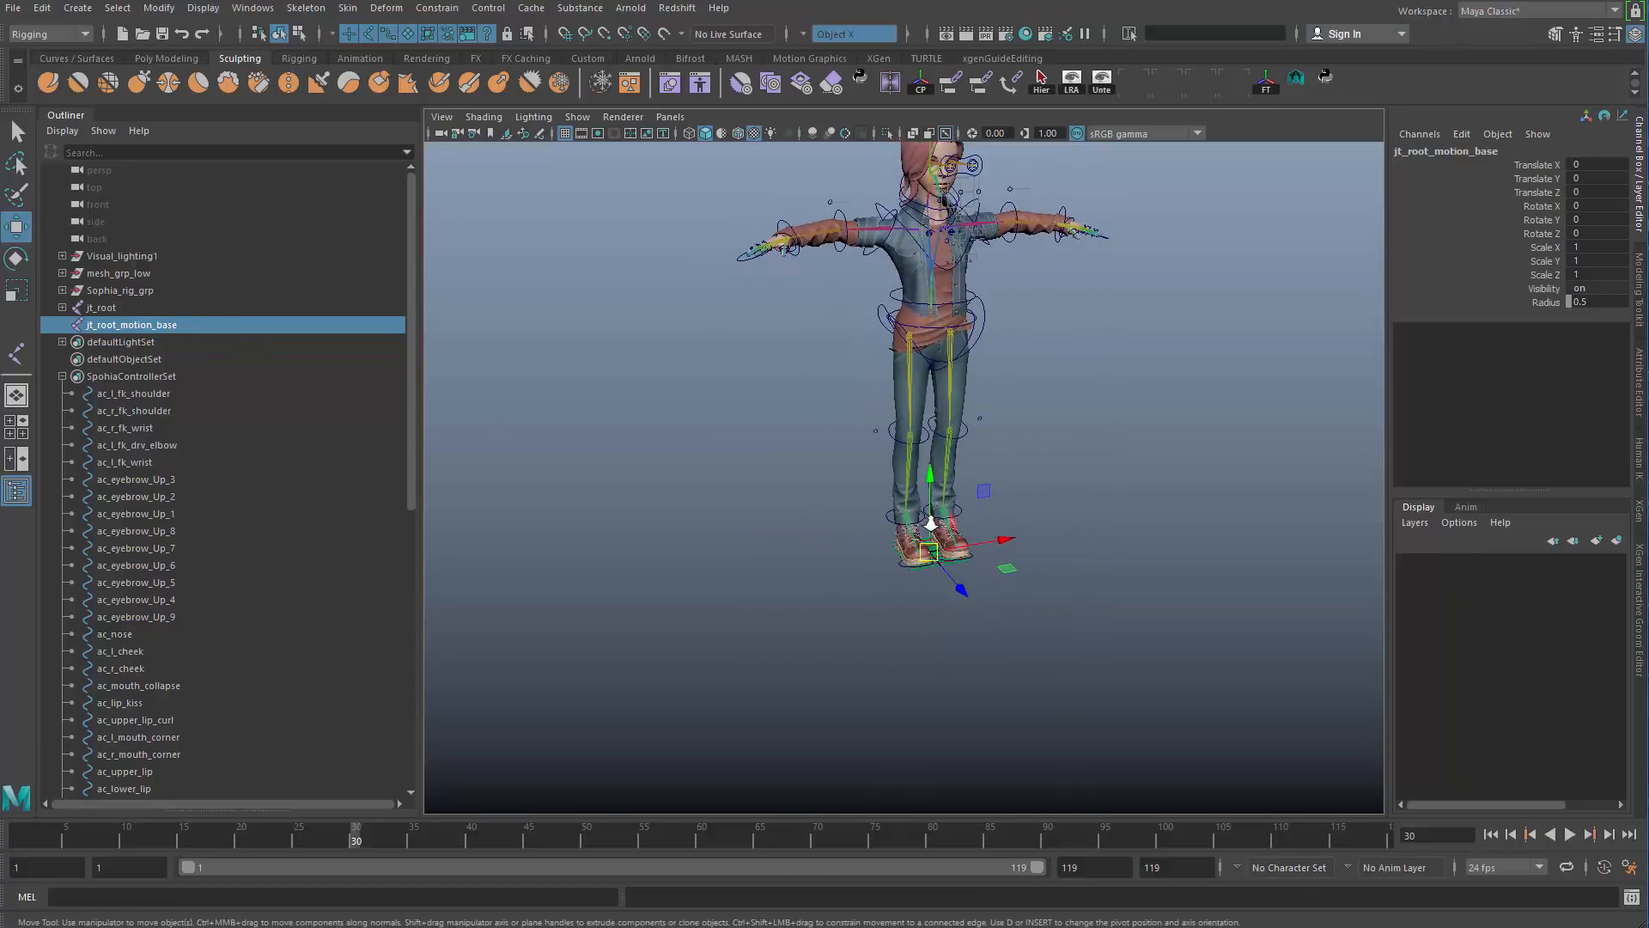
{"action": "right_click_drag", "start_coordinate": [927, 519], "coordinate": [1047, 517], "text": "alt"}
{"action": "left_click_drag", "start_coordinate": [791, 508], "coordinate": [605, 442], "text": "alt"}
Step: Point-constrain jt_root_motion_base to jt_root on all axes with Maintain offset on and a weight of 1
{"action": "left_click", "coordinate": [108, 309]}
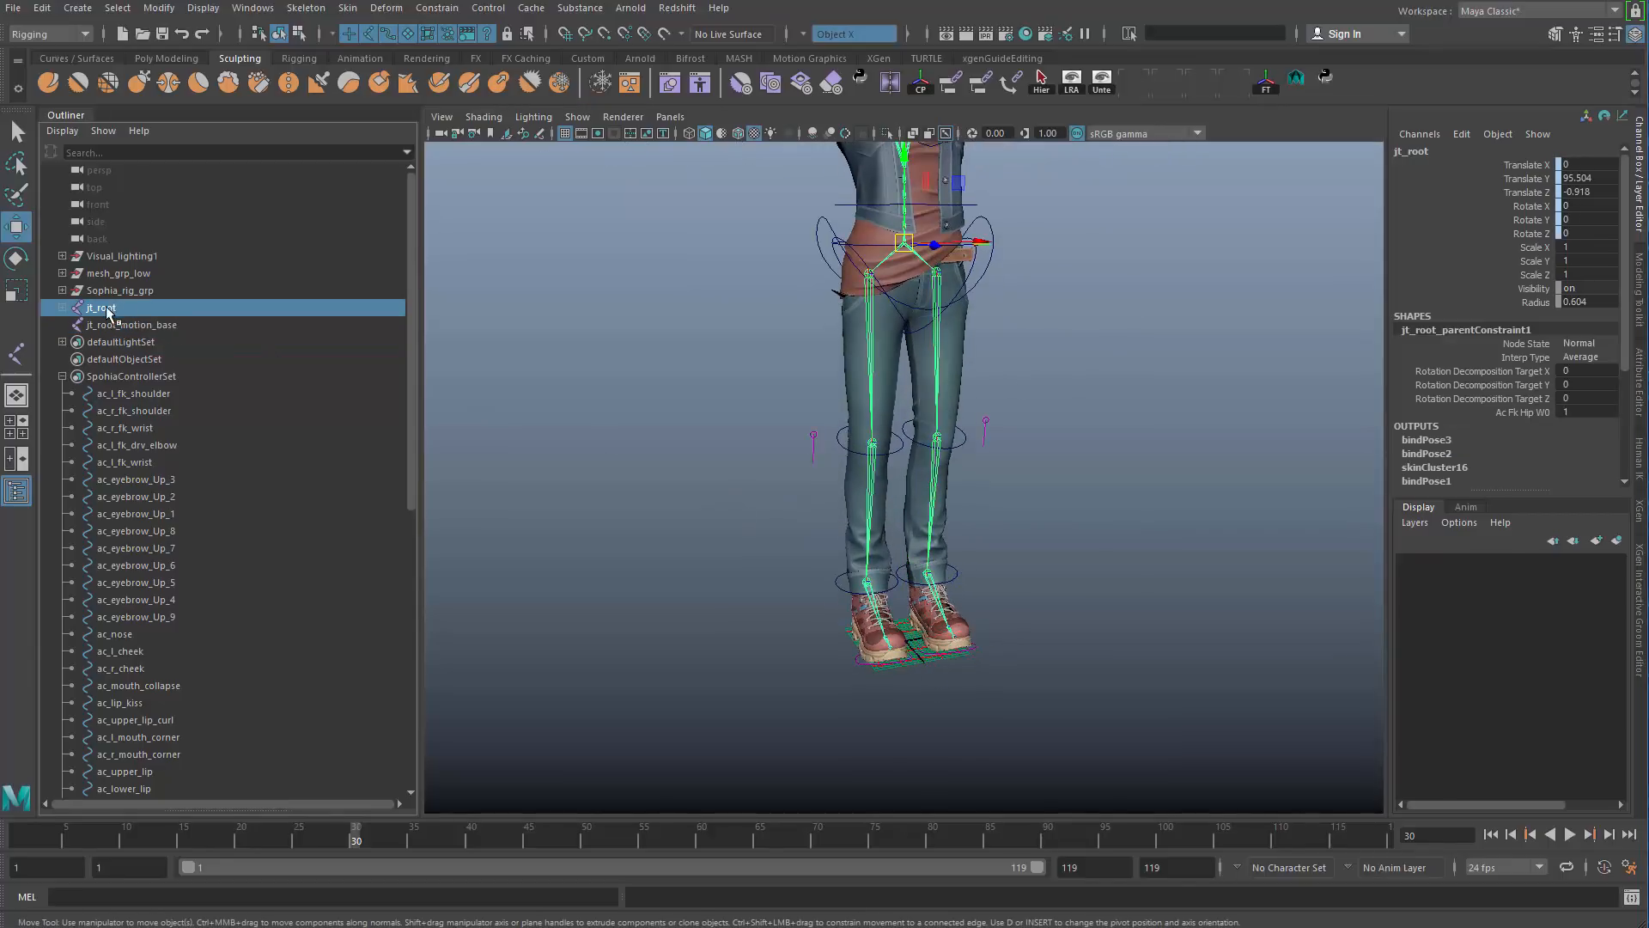
{"action": "left_click", "coordinate": [137, 326], "text": "shift"}
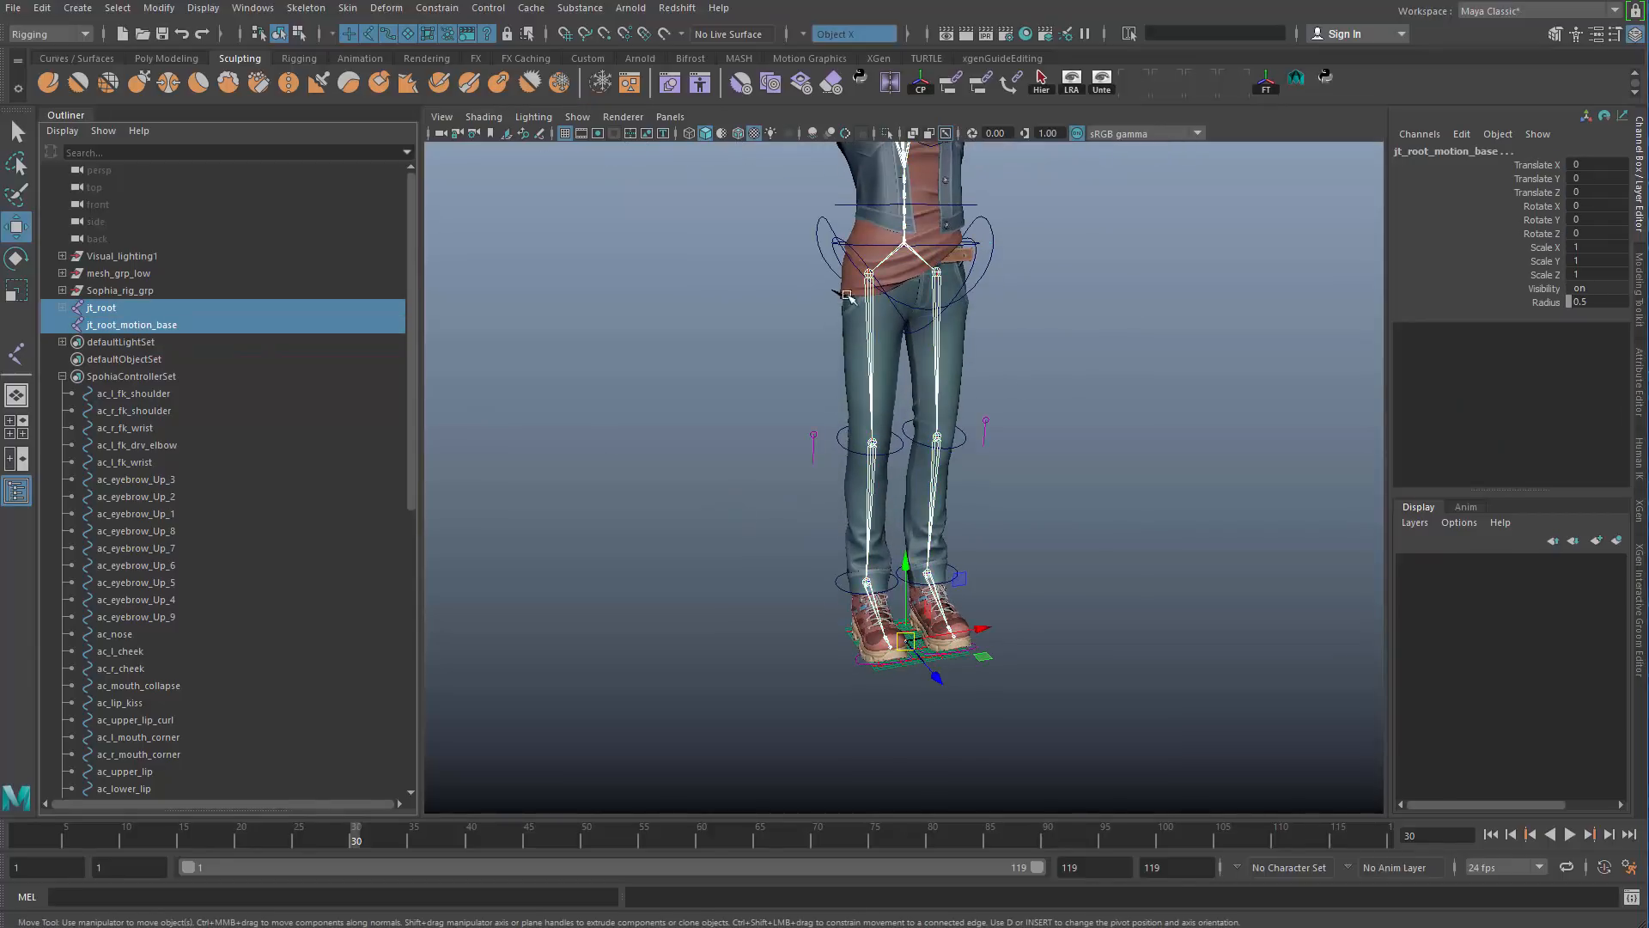
{"action": "left_click", "coordinate": [438, 11]}
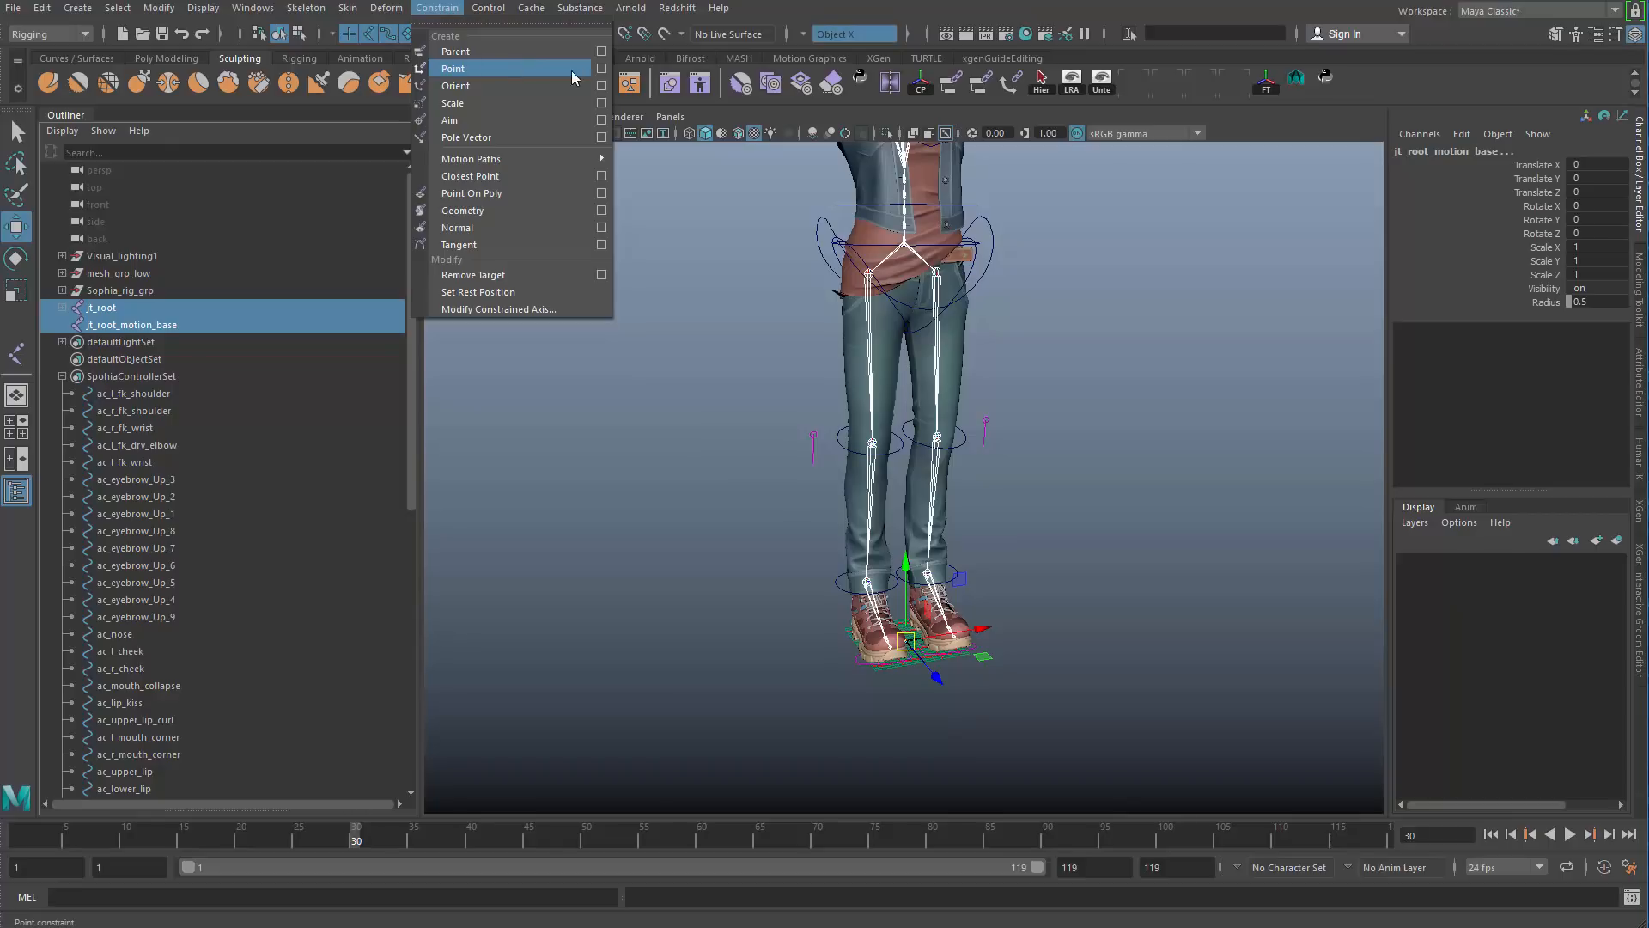
{"action": "left_click", "coordinate": [601, 69]}
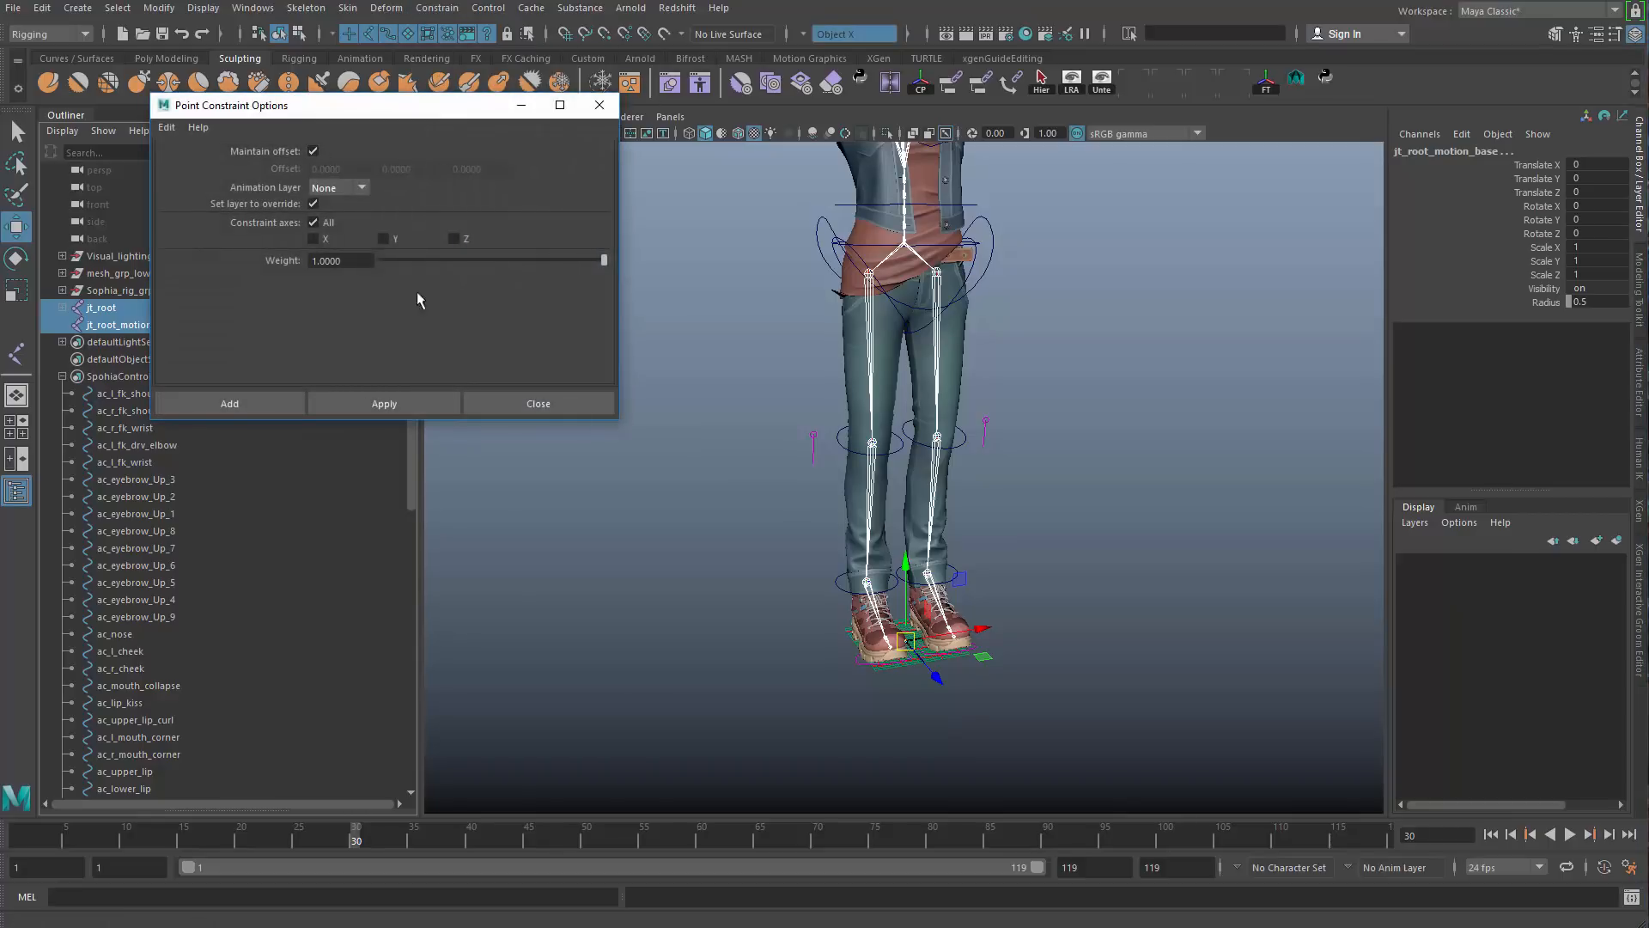
{"action": "left_click", "coordinate": [384, 404]}
{"action": "left_click", "coordinate": [545, 408]}
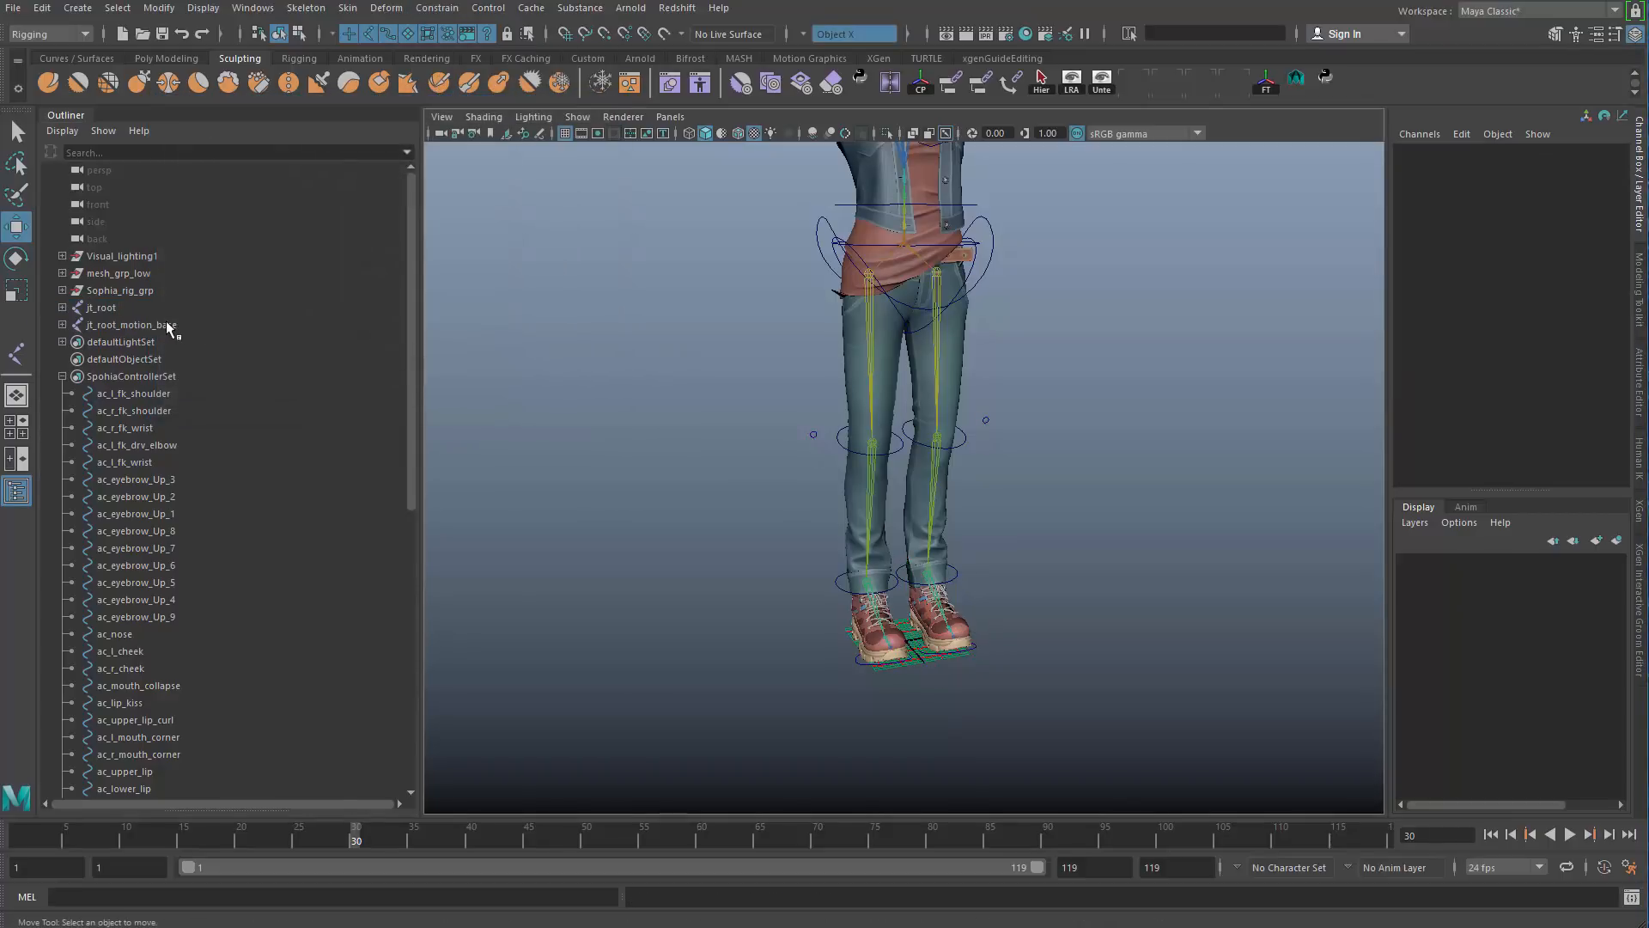
Step: Bake the simulation onto the jt_root_motion_base joint and clear the selection
{"action": "left_click", "coordinate": [215, 325]}
{"action": "left_click", "coordinate": [41, 8]}
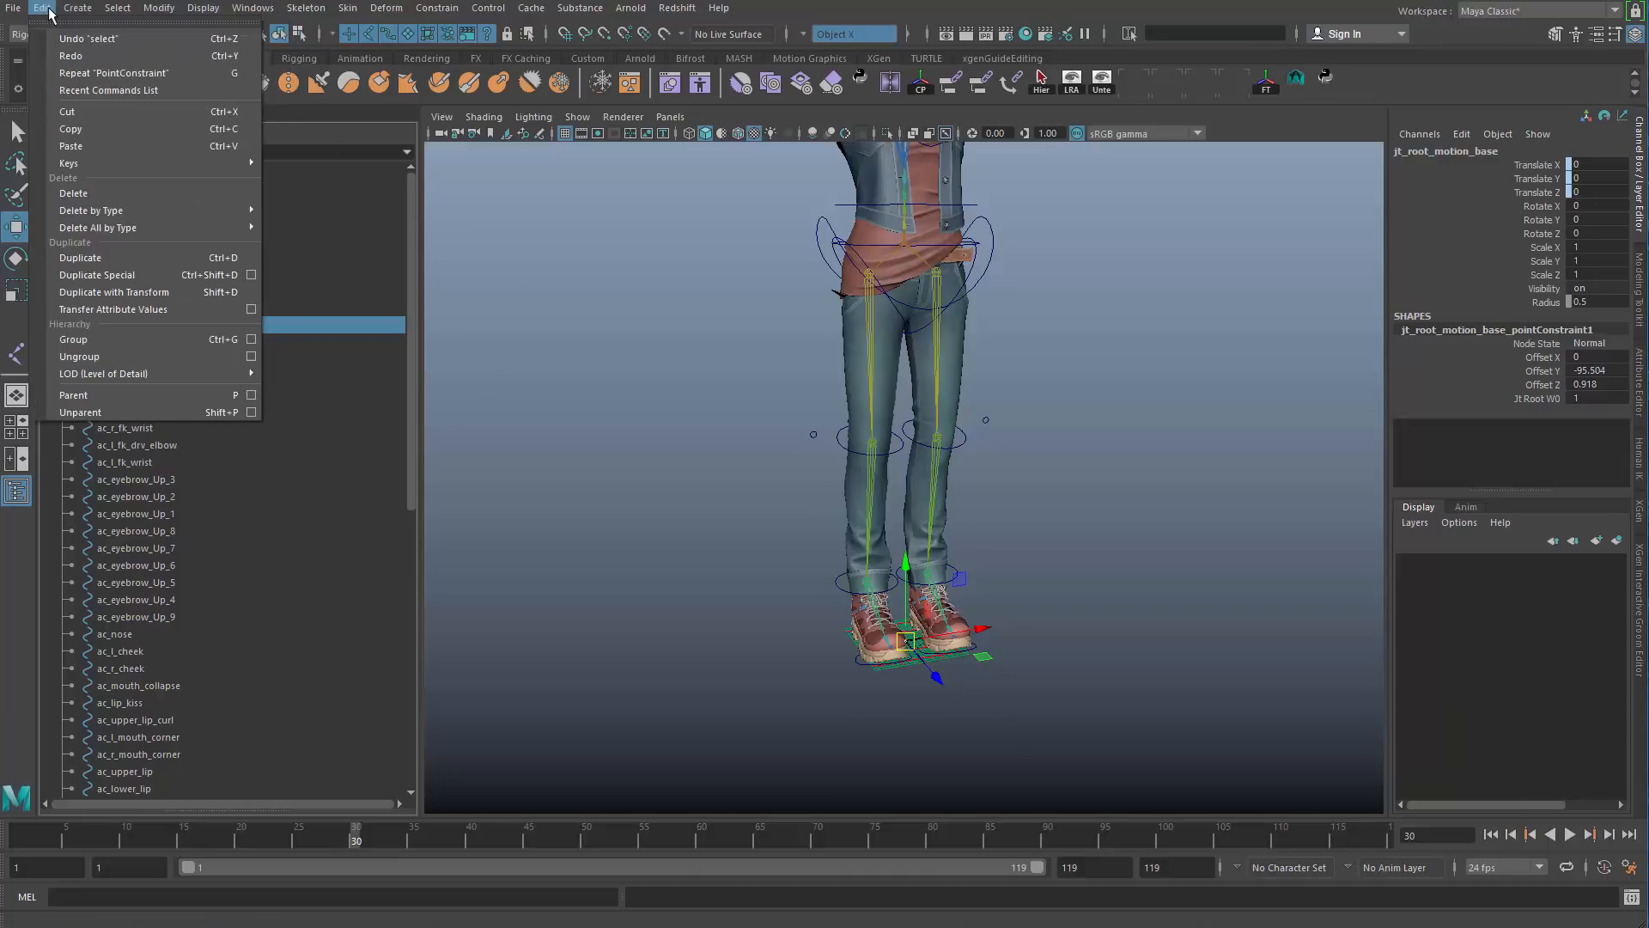
{"action": "mouse_move", "coordinate": [142, 165]}
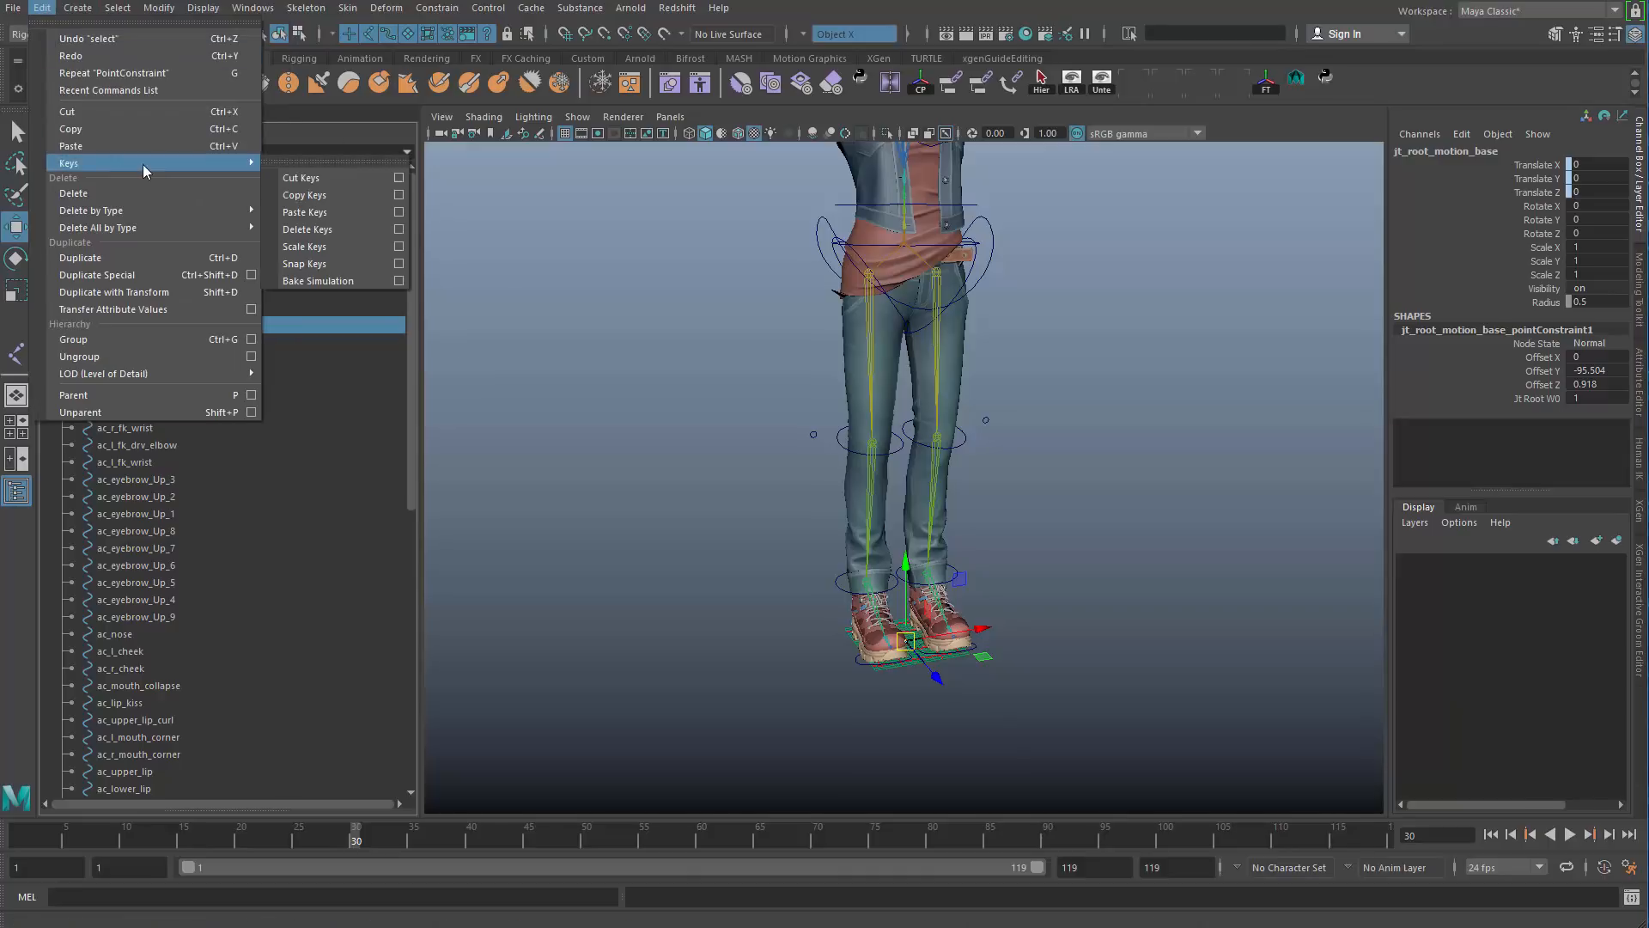
{"action": "left_click", "coordinate": [355, 283]}
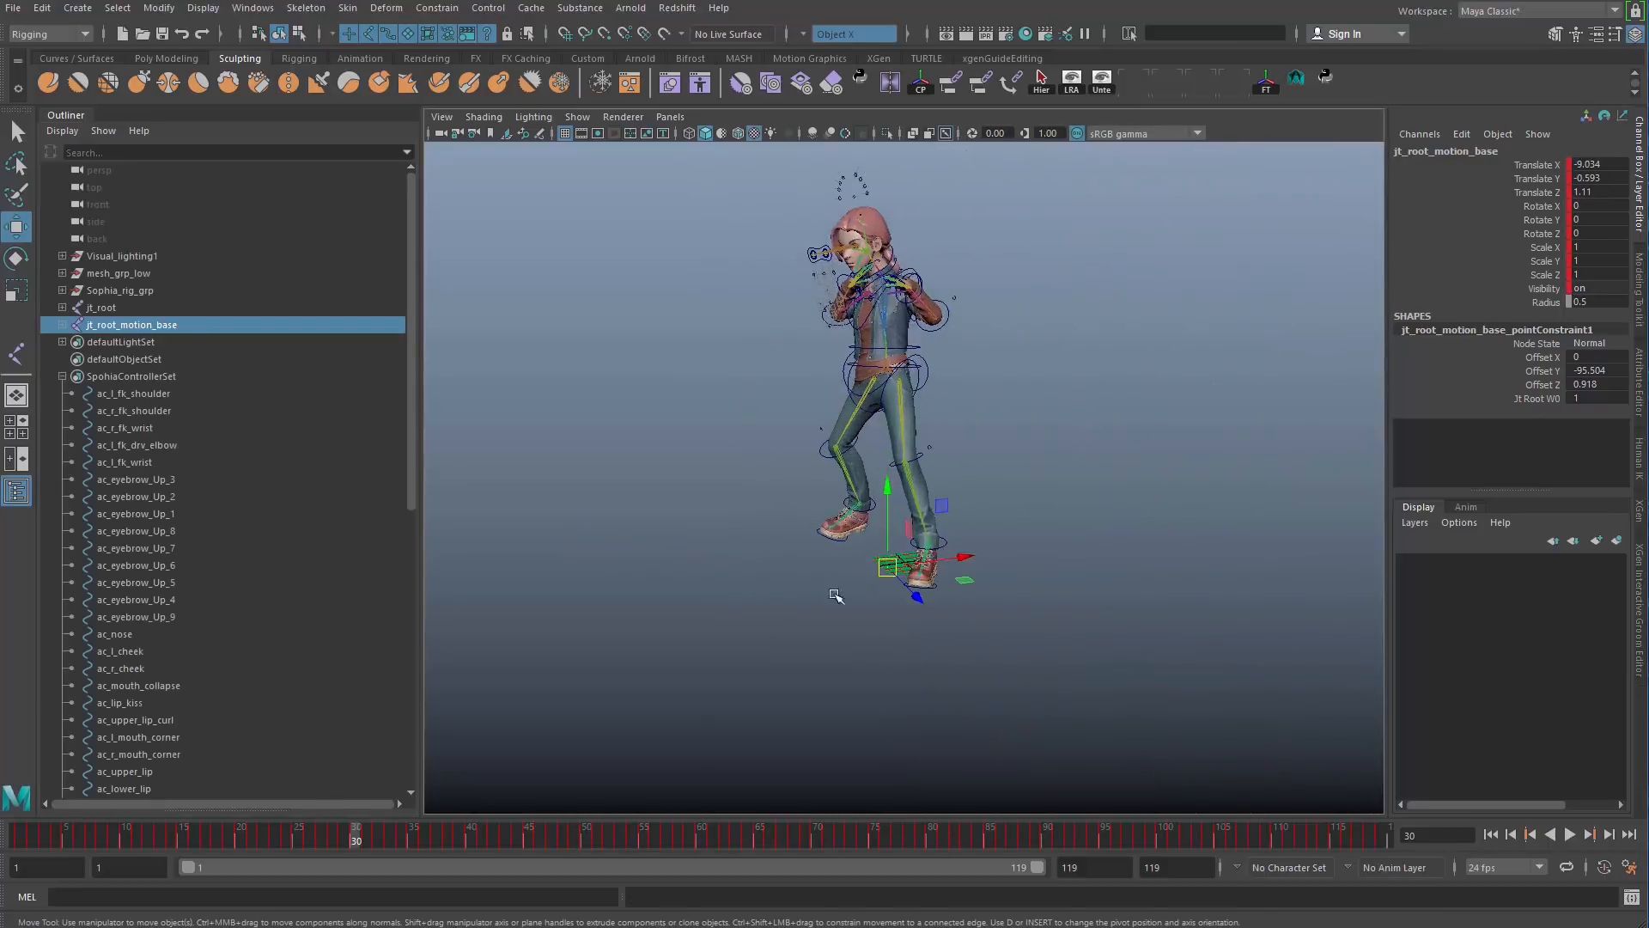
{"action": "scroll", "coordinate": [833, 594], "scroll_direction": "up", "scroll_amount": 5}
{"action": "left_click", "coordinate": [550, 488]}
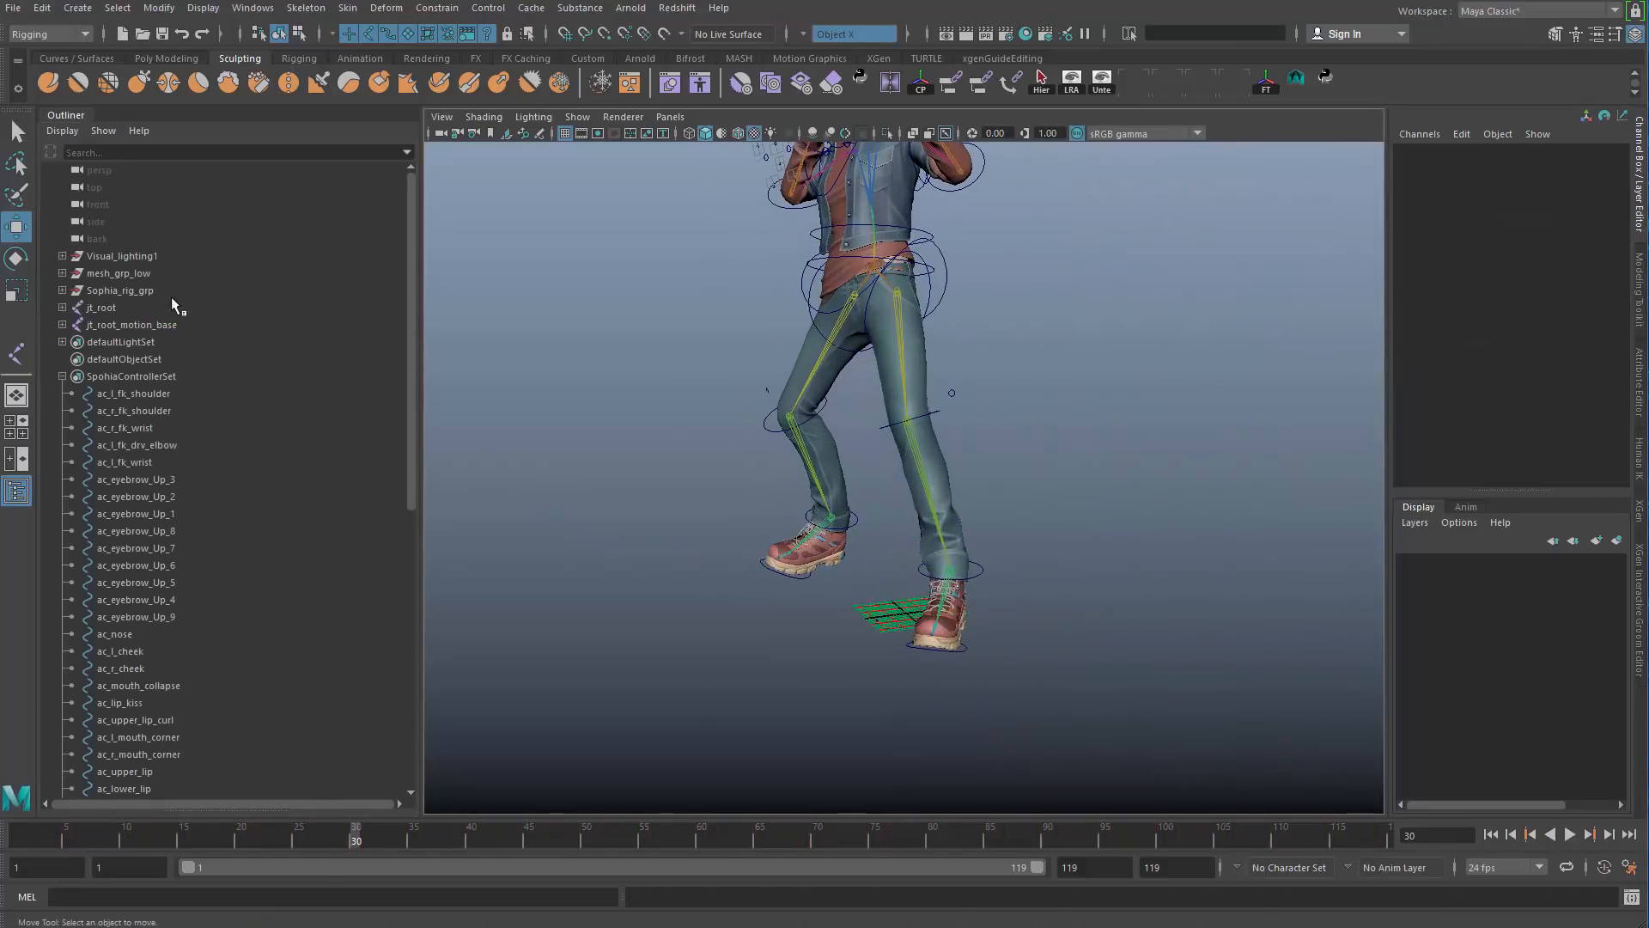
Step: Delete the point constraint under jt_root_motion_base and parent jt_root to jt_root_motion_base
{"action": "left_click", "coordinate": [116, 311]}
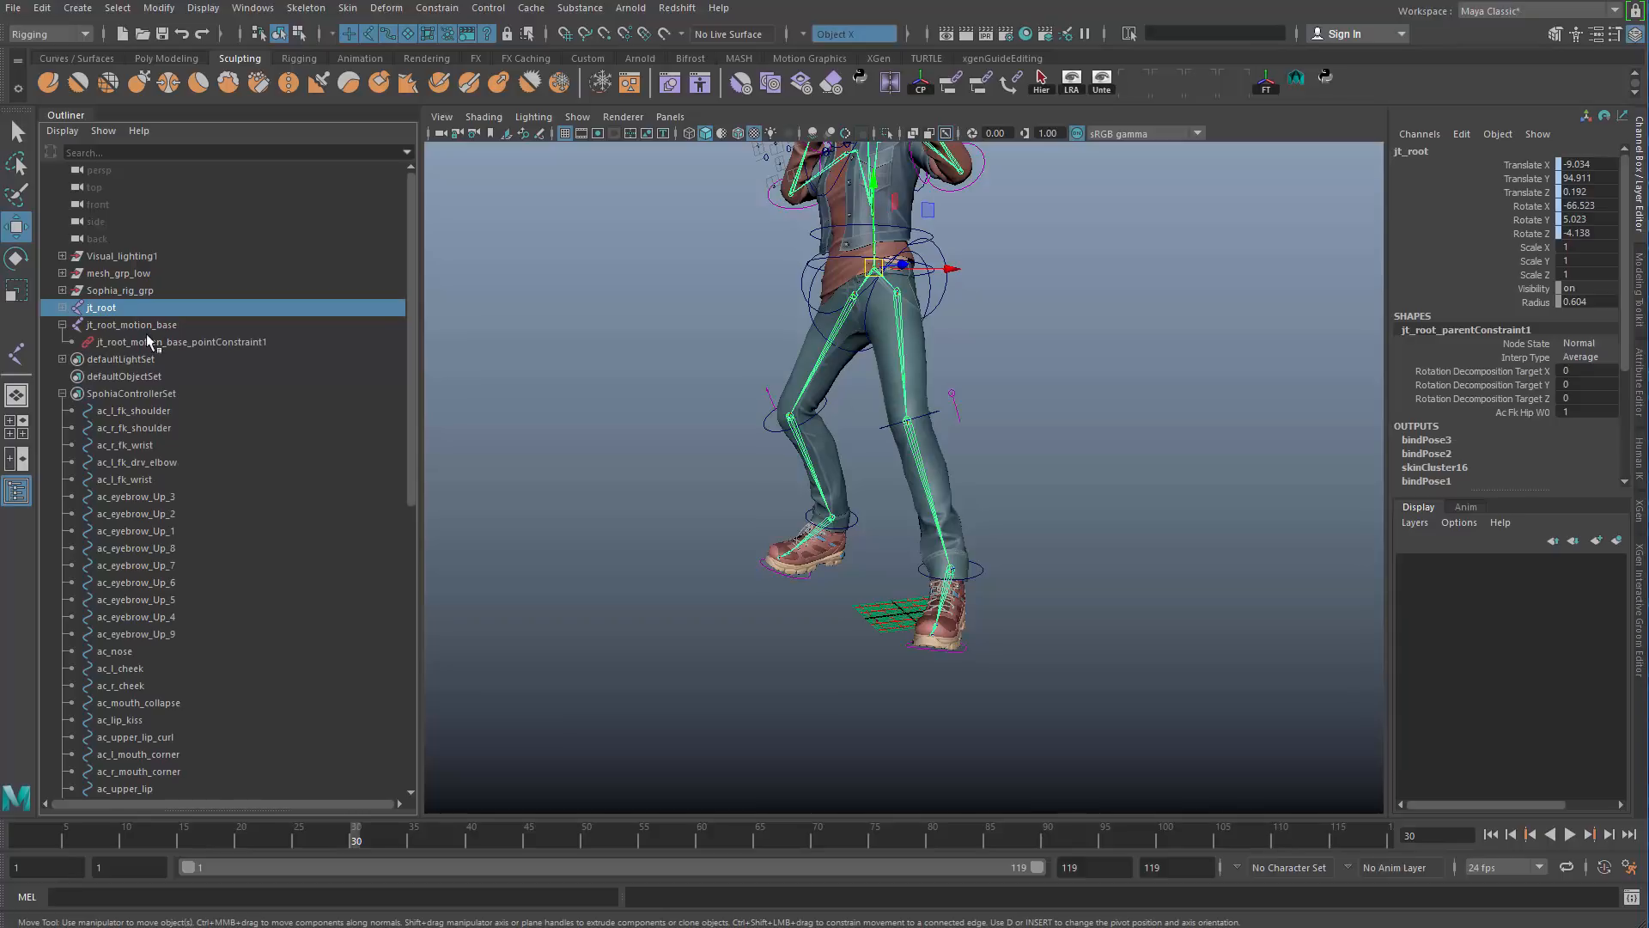
{"action": "left_click", "coordinate": [150, 326]}
{"action": "left_click", "coordinate": [201, 343]}
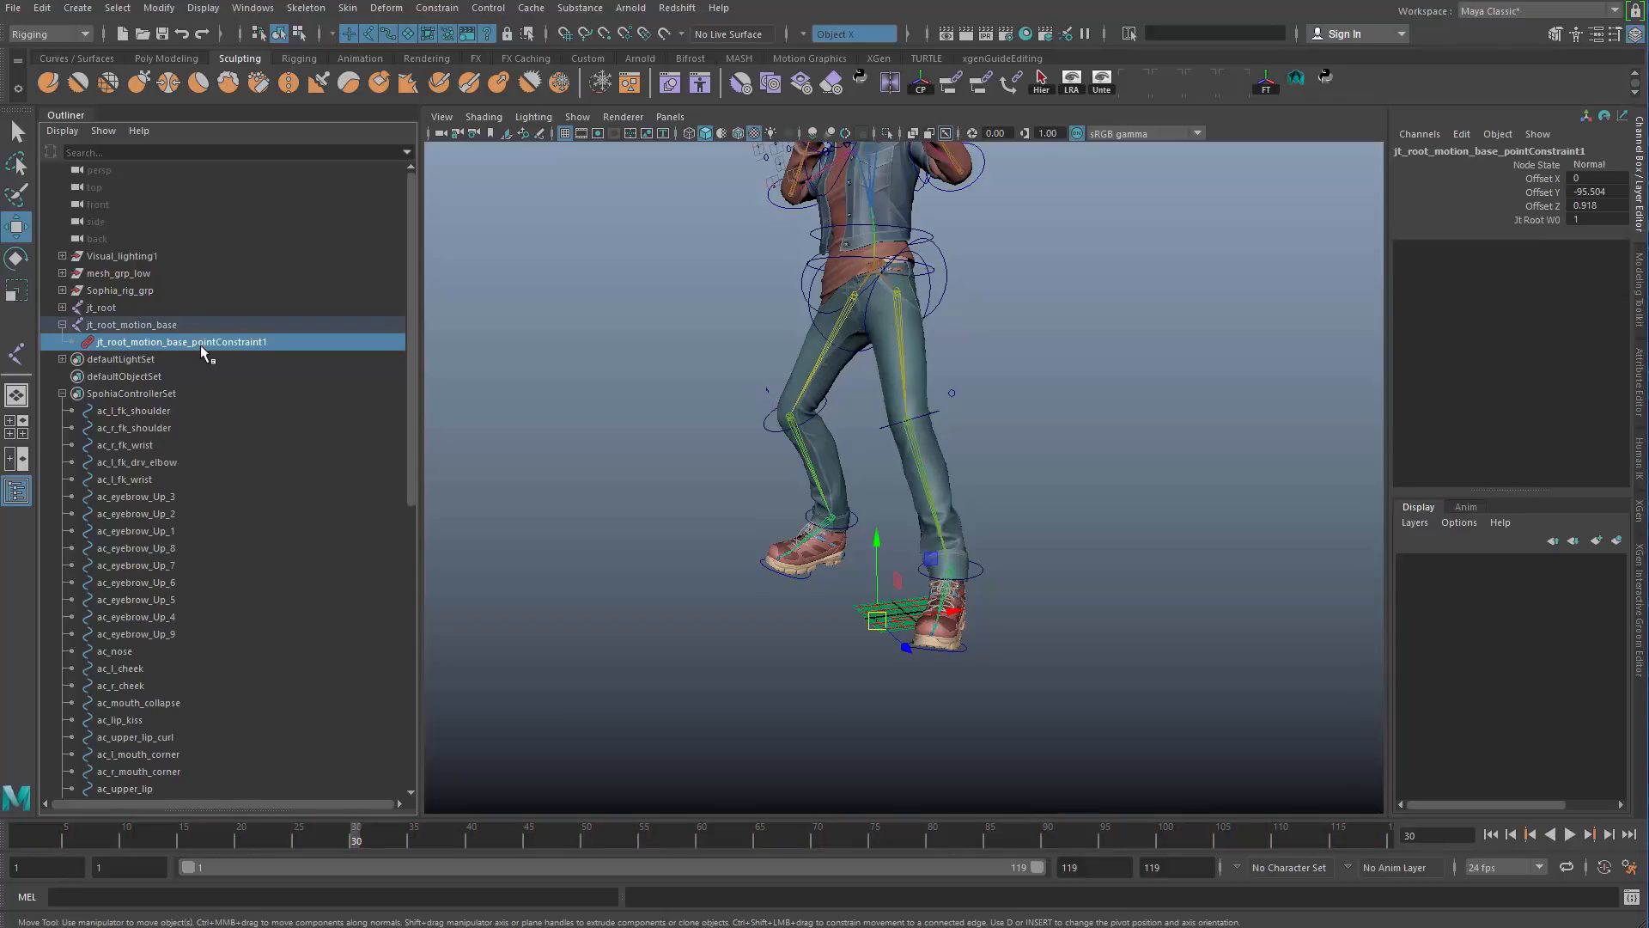
{"action": "key", "text": "Delete"}
{"action": "left_click", "coordinate": [116, 307]}
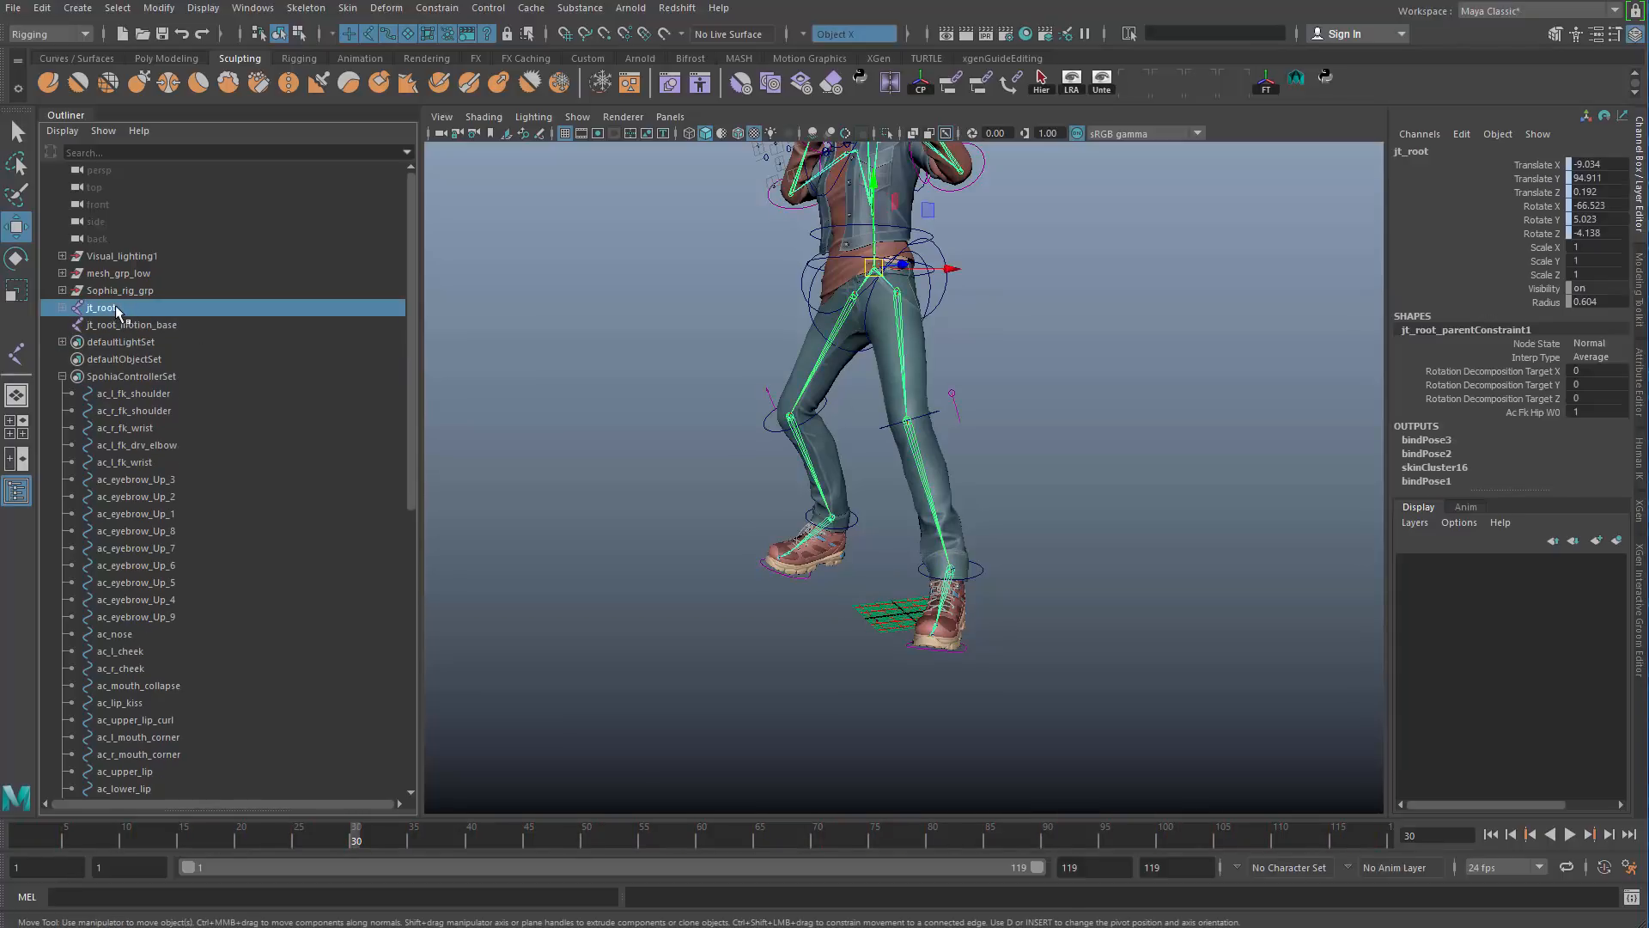
{"action": "left_click_drag", "start_coordinate": [115, 306], "coordinate": [135, 328]}
Step: Select jt_root_motion_base and play back the animation to check how the base joint follows the character
{"action": "left_click", "coordinate": [171, 307]}
{"action": "key", "text": "alt+v"}
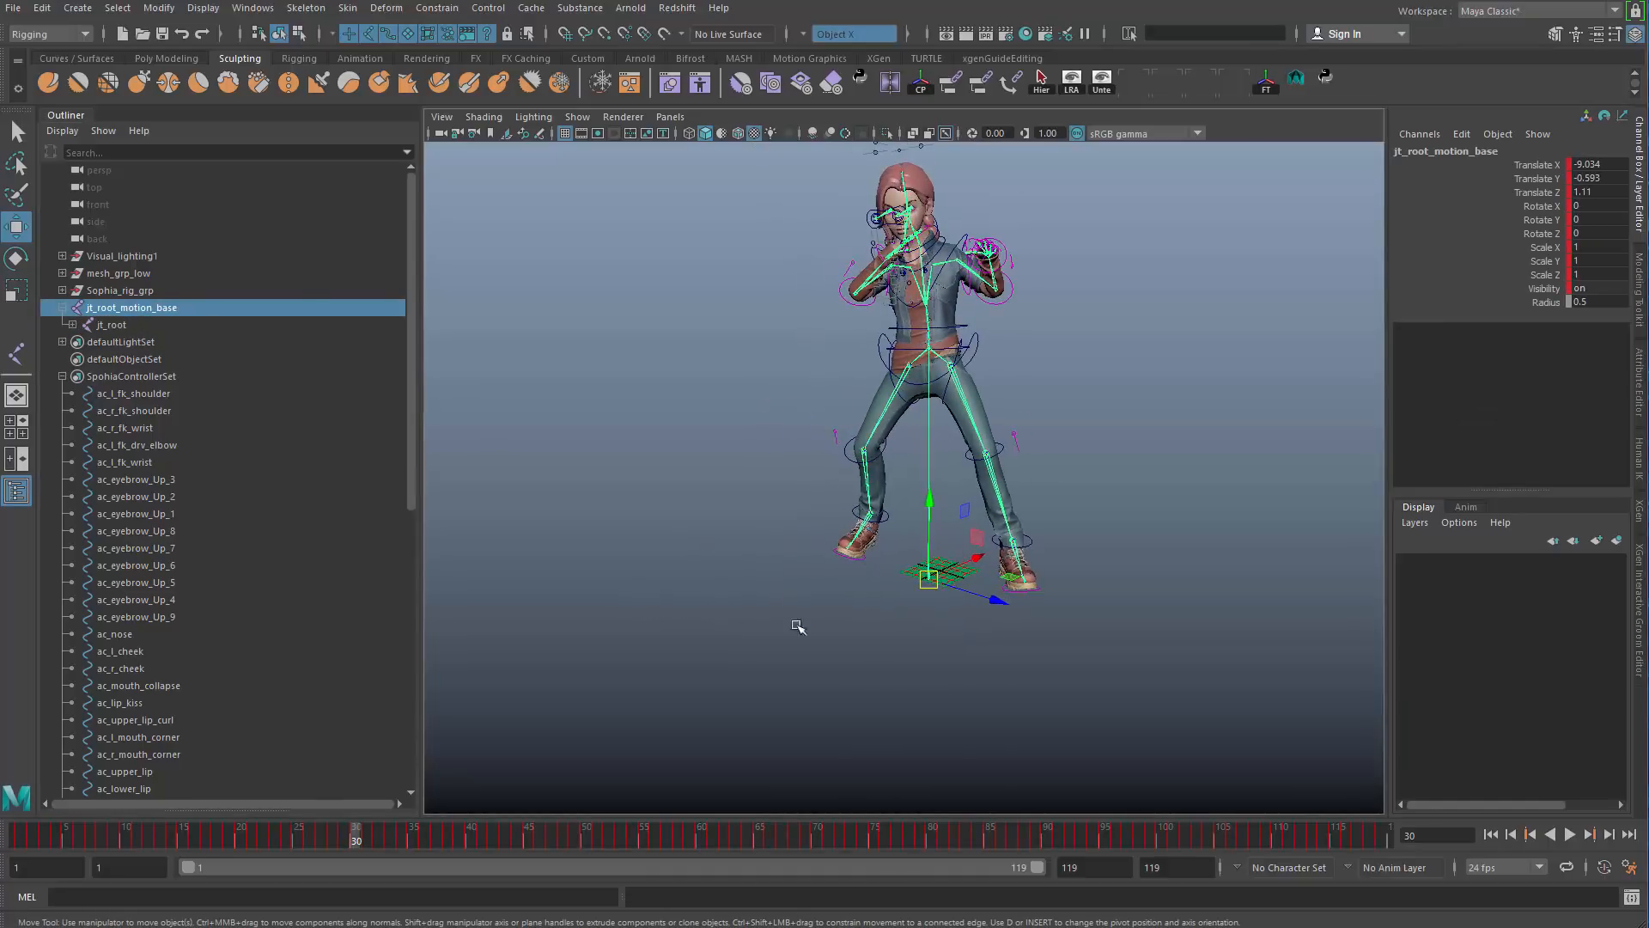
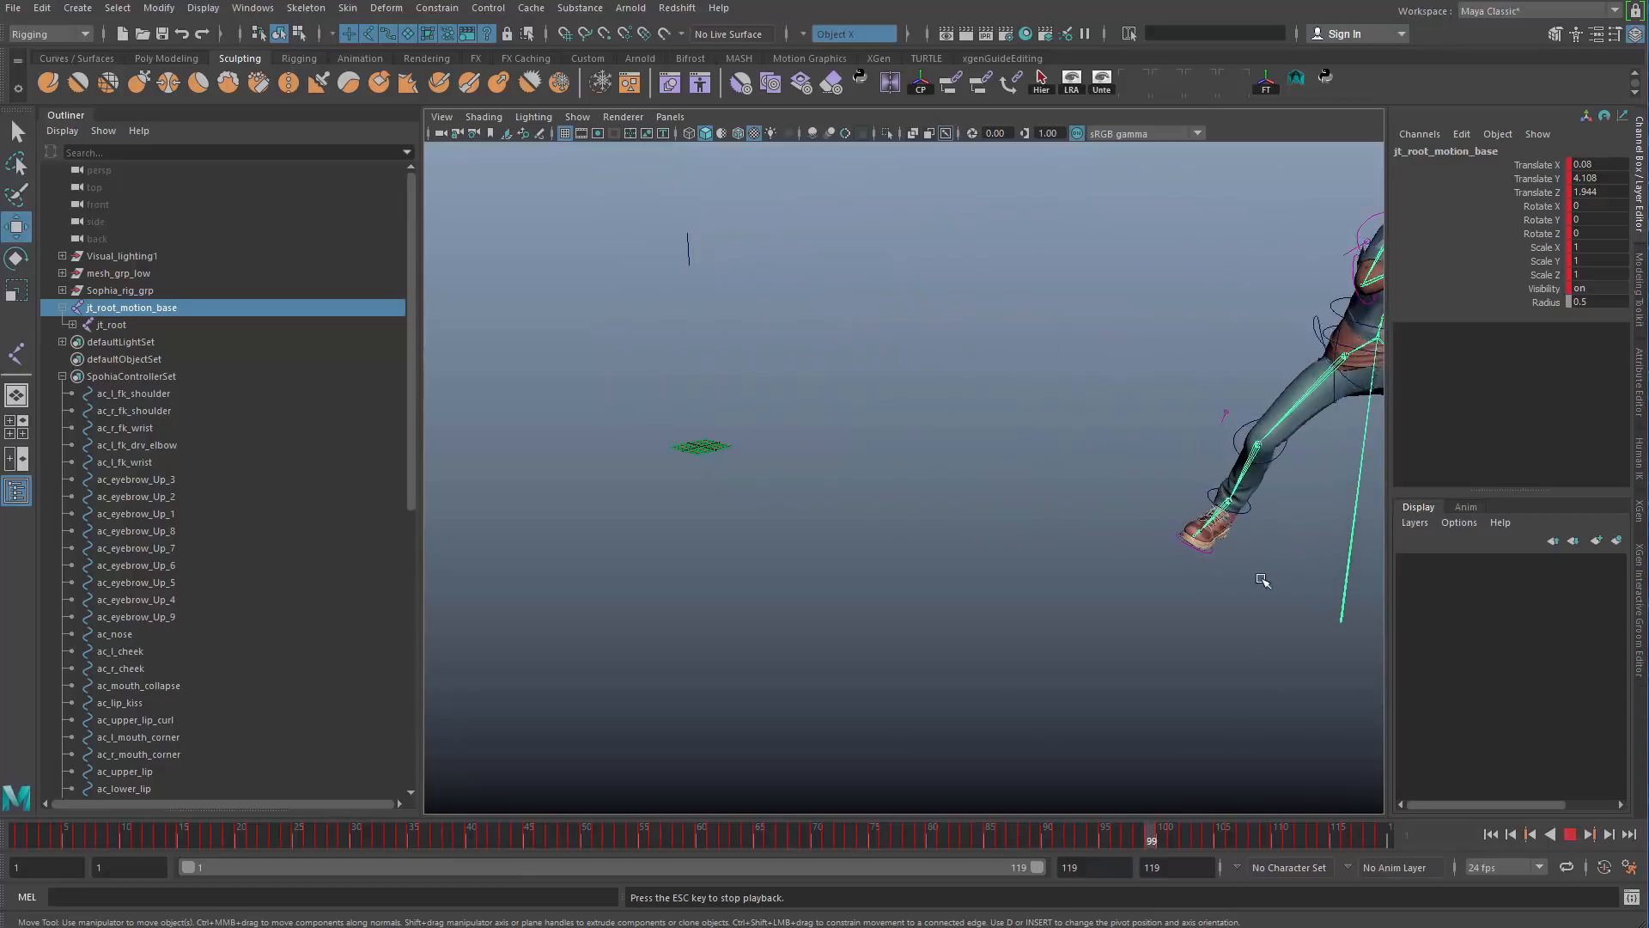
{"action": "key", "text": "Escape"}
Step: Examine the base joint's position relative to the grid origin and the feet at frame 1
{"action": "scroll", "coordinate": [711, 455], "scroll_direction": "up", "scroll_amount": 3}
{"action": "left_click_drag", "start_coordinate": [710, 472], "coordinate": [879, 540], "text": "alt"}
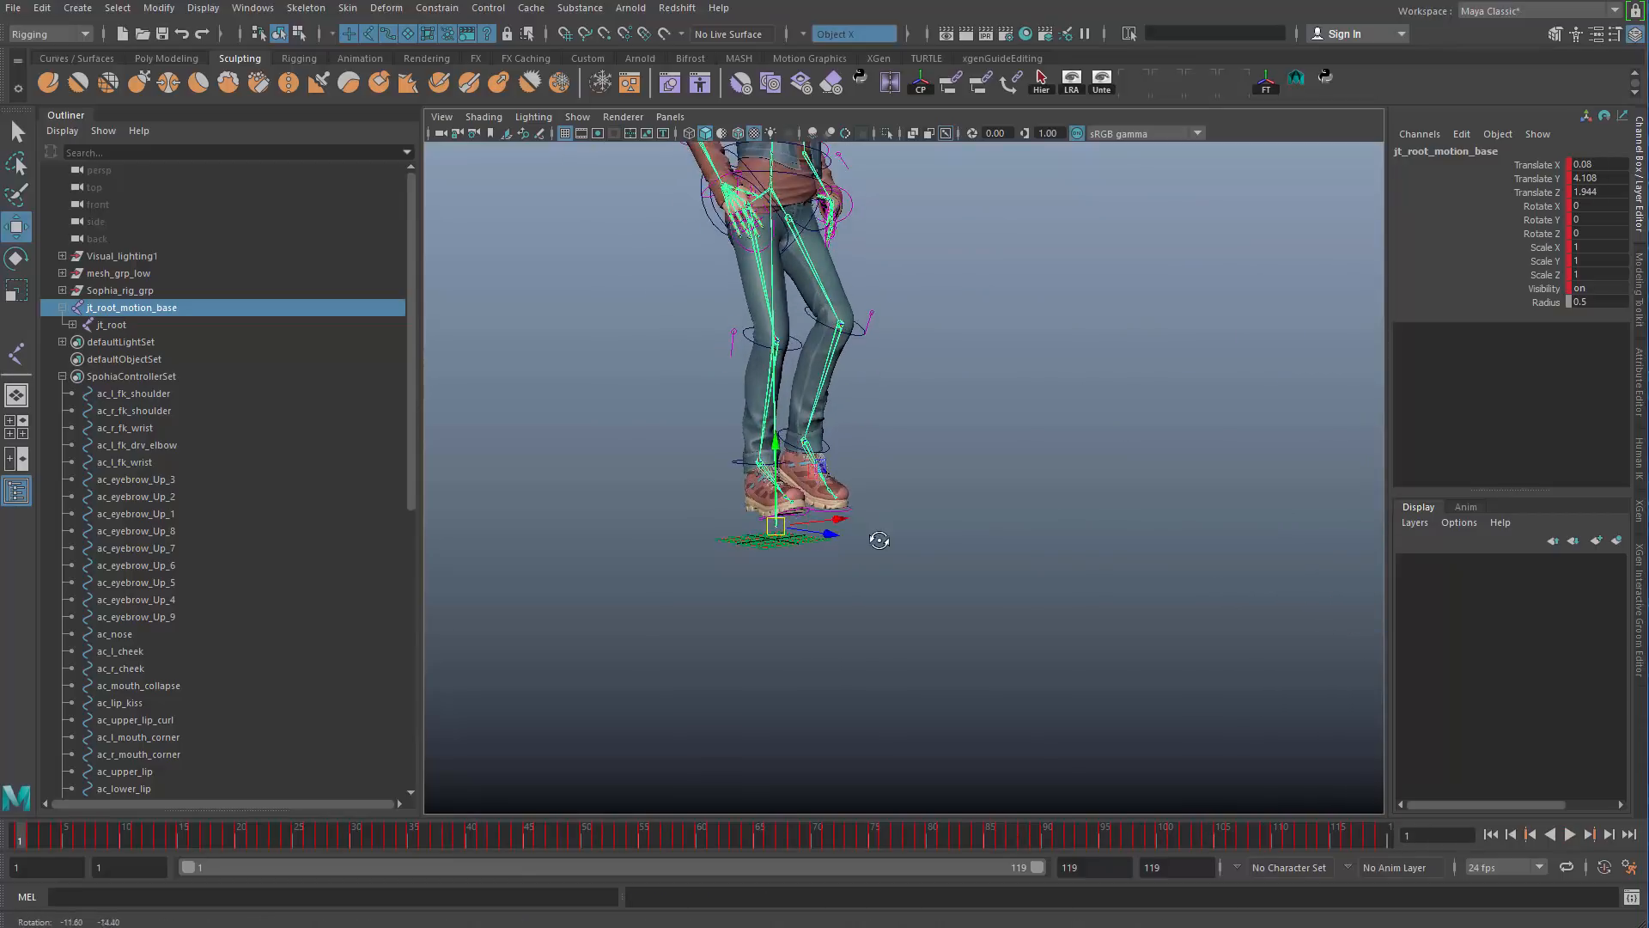
{"action": "right_click_drag", "start_coordinate": [879, 539], "coordinate": [854, 601], "text": "alt"}
{"action": "left_click_drag", "start_coordinate": [854, 600], "coordinate": [1147, 666], "text": "alt"}
{"action": "middle_click_drag", "start_coordinate": [1034, 662], "coordinate": [936, 487], "text": "alt"}
{"action": "scroll", "coordinate": [936, 487], "scroll_direction": "up", "scroll_amount": 4}
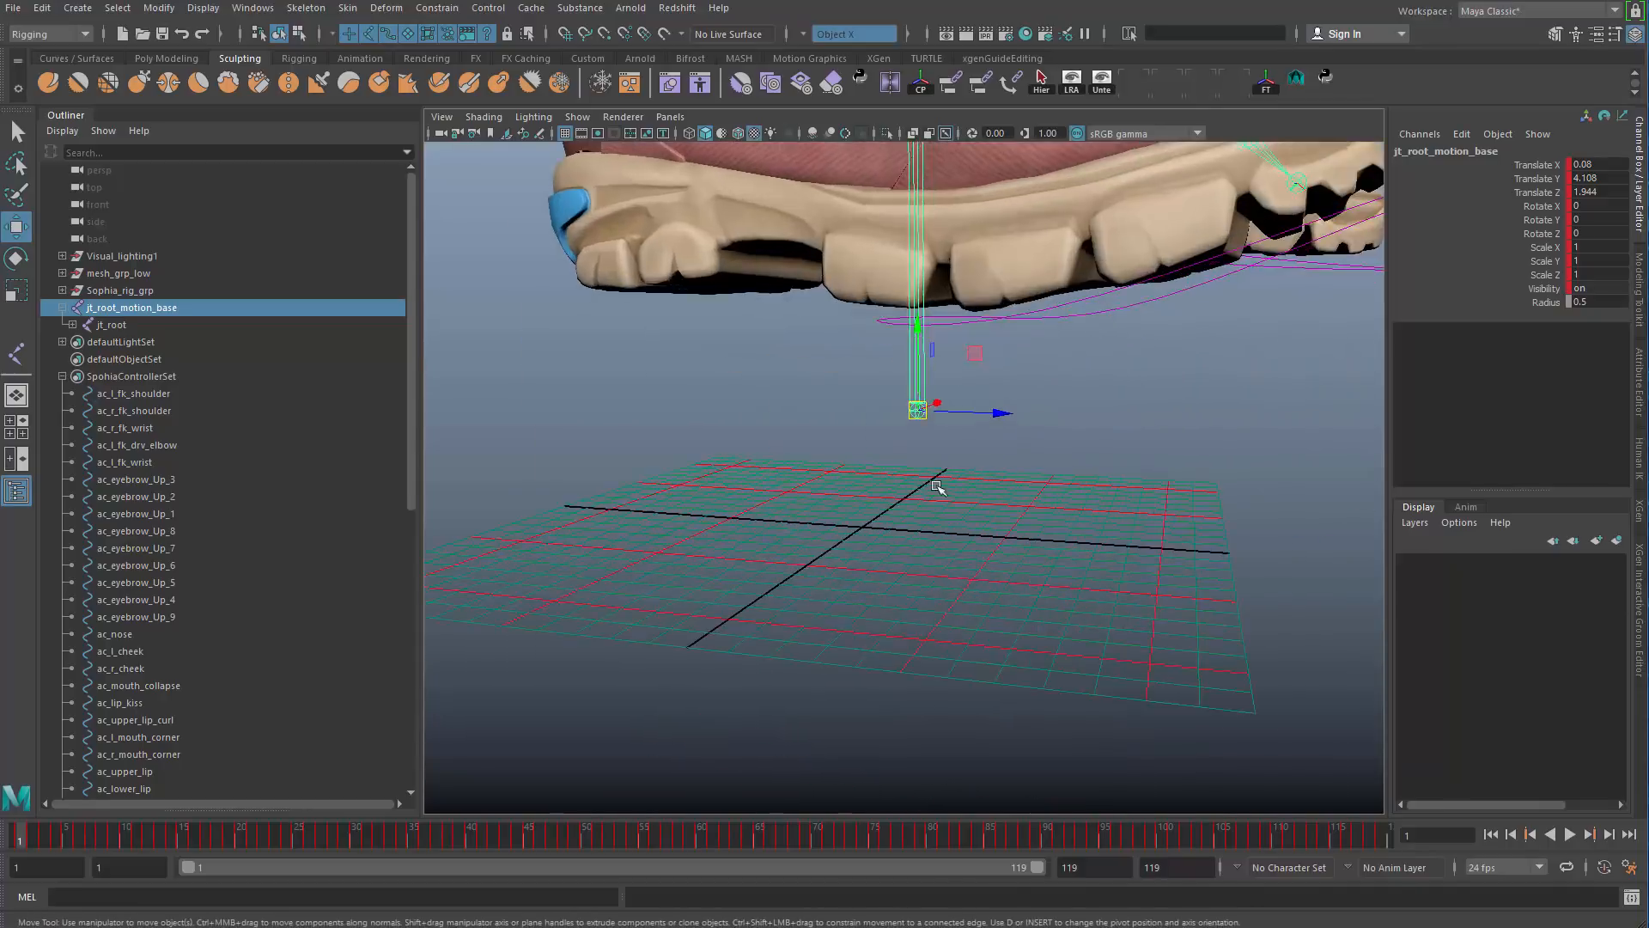
{"action": "right_click_drag", "start_coordinate": [883, 508], "coordinate": [768, 542], "text": "alt"}
{"action": "middle_click_drag", "start_coordinate": [769, 542], "coordinate": [758, 610], "text": "alt"}
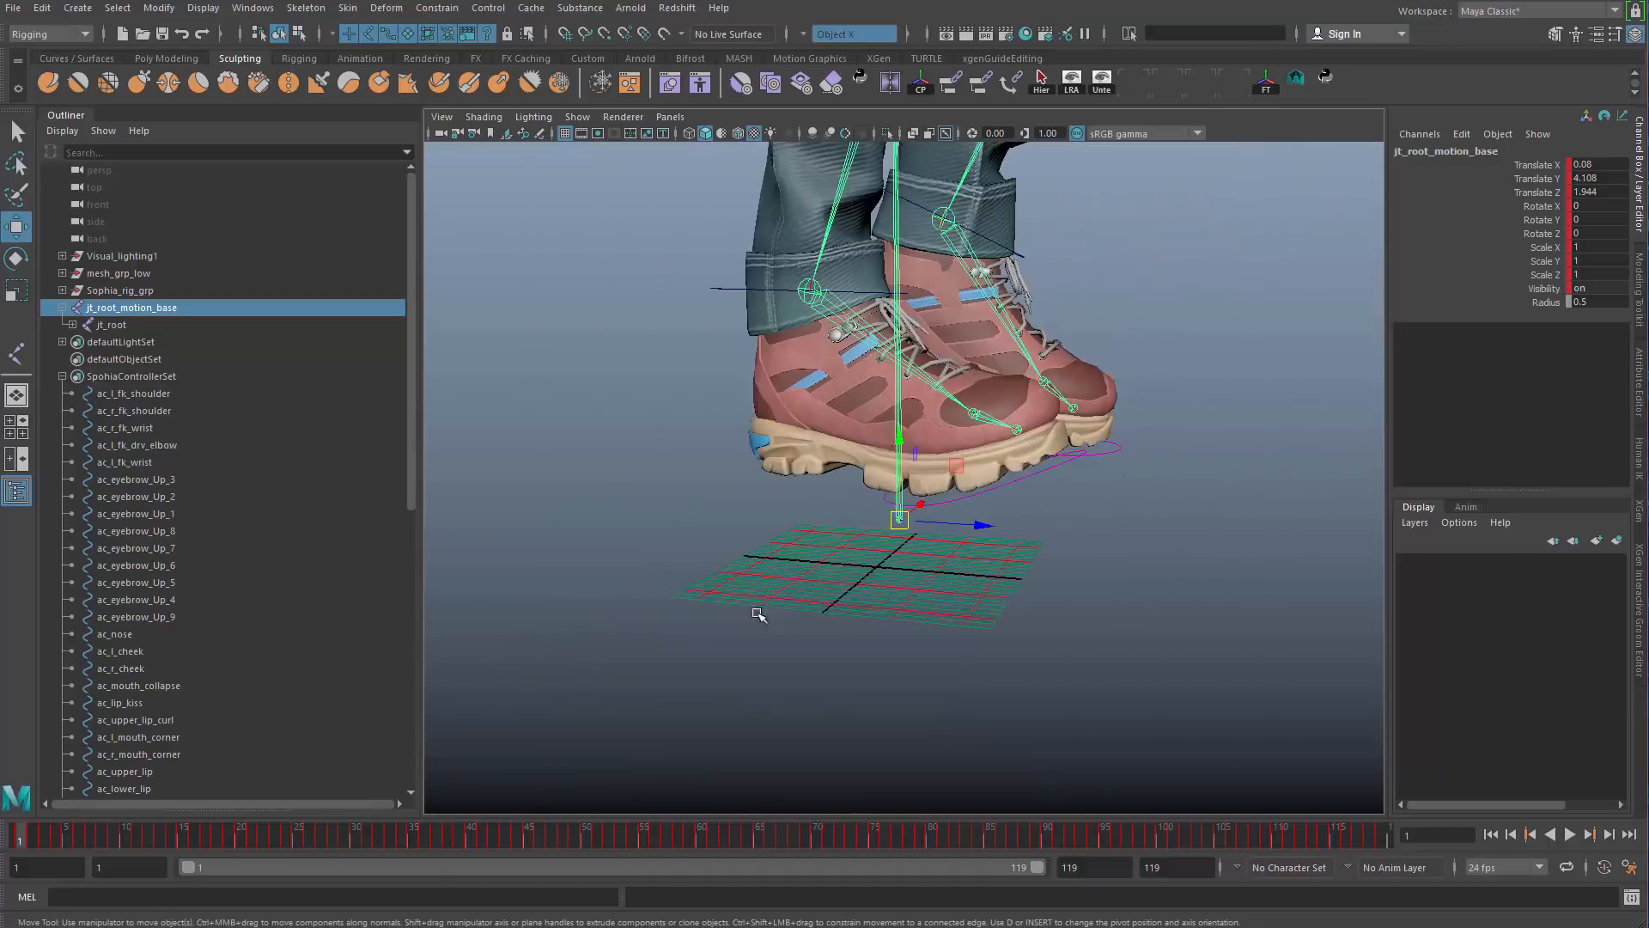
{"action": "left_click_drag", "start_coordinate": [758, 610], "coordinate": [670, 614], "text": "alt"}
{"action": "right_click_drag", "start_coordinate": [670, 613], "coordinate": [961, 656], "text": "alt"}
{"action": "left_click_drag", "start_coordinate": [961, 679], "coordinate": [925, 624], "text": "alt"}
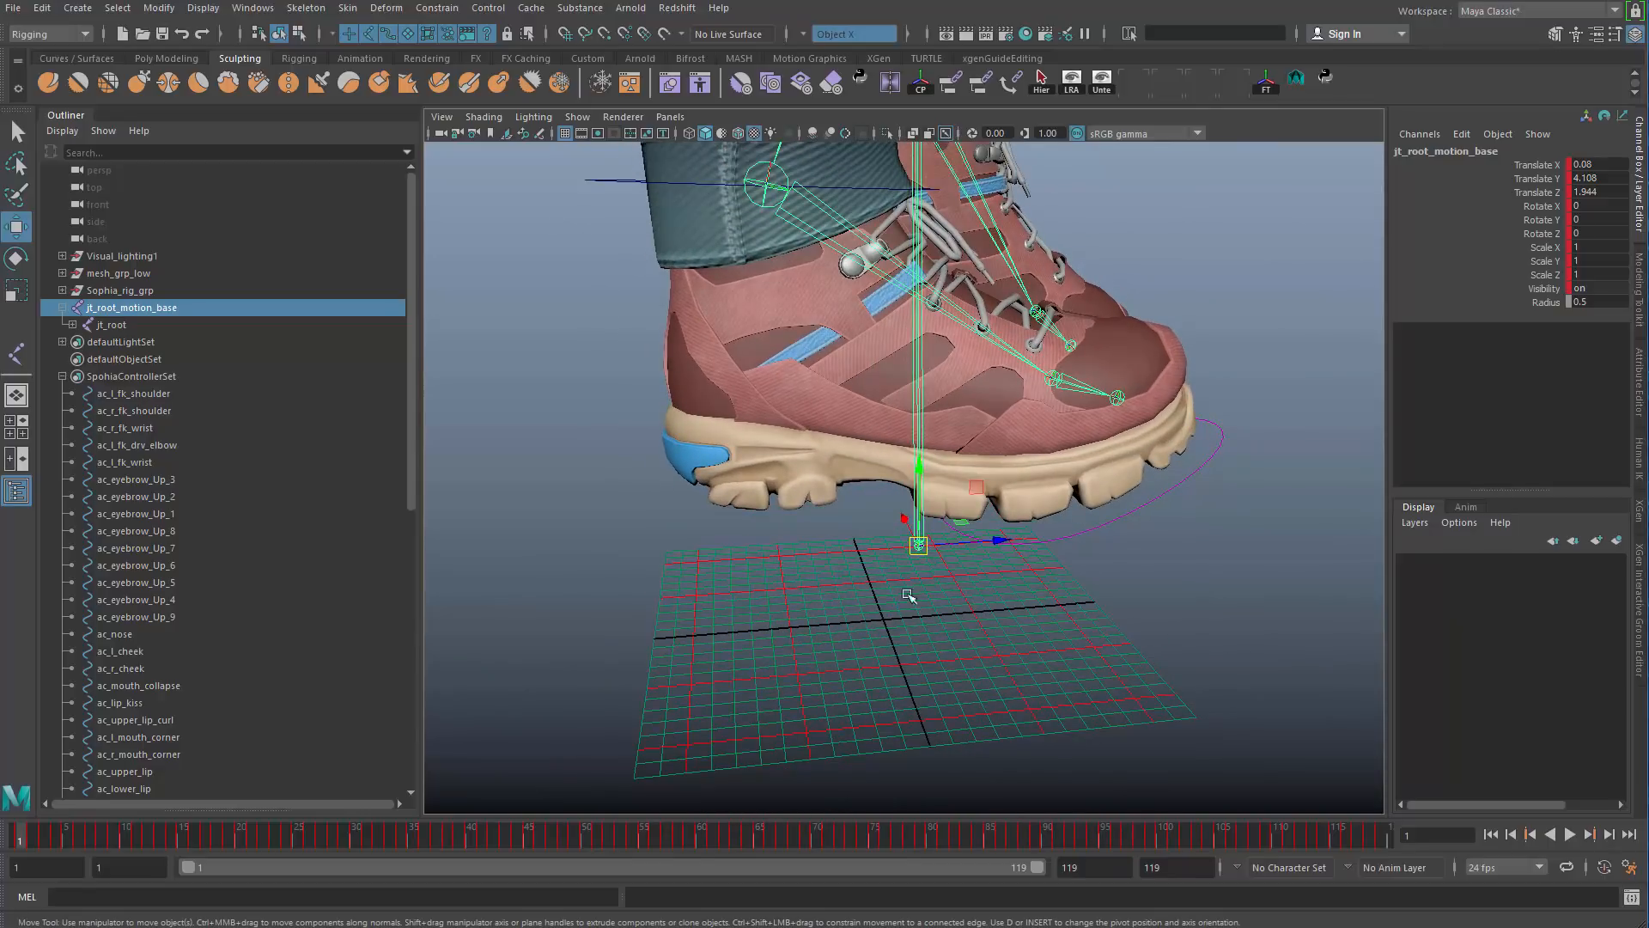
Step: Try to snap the jt_root_motion_base joint to the grid at the world origin on frame 1
{"action": "left_click", "coordinate": [890, 596]}
{"action": "left_click", "coordinate": [919, 548]}
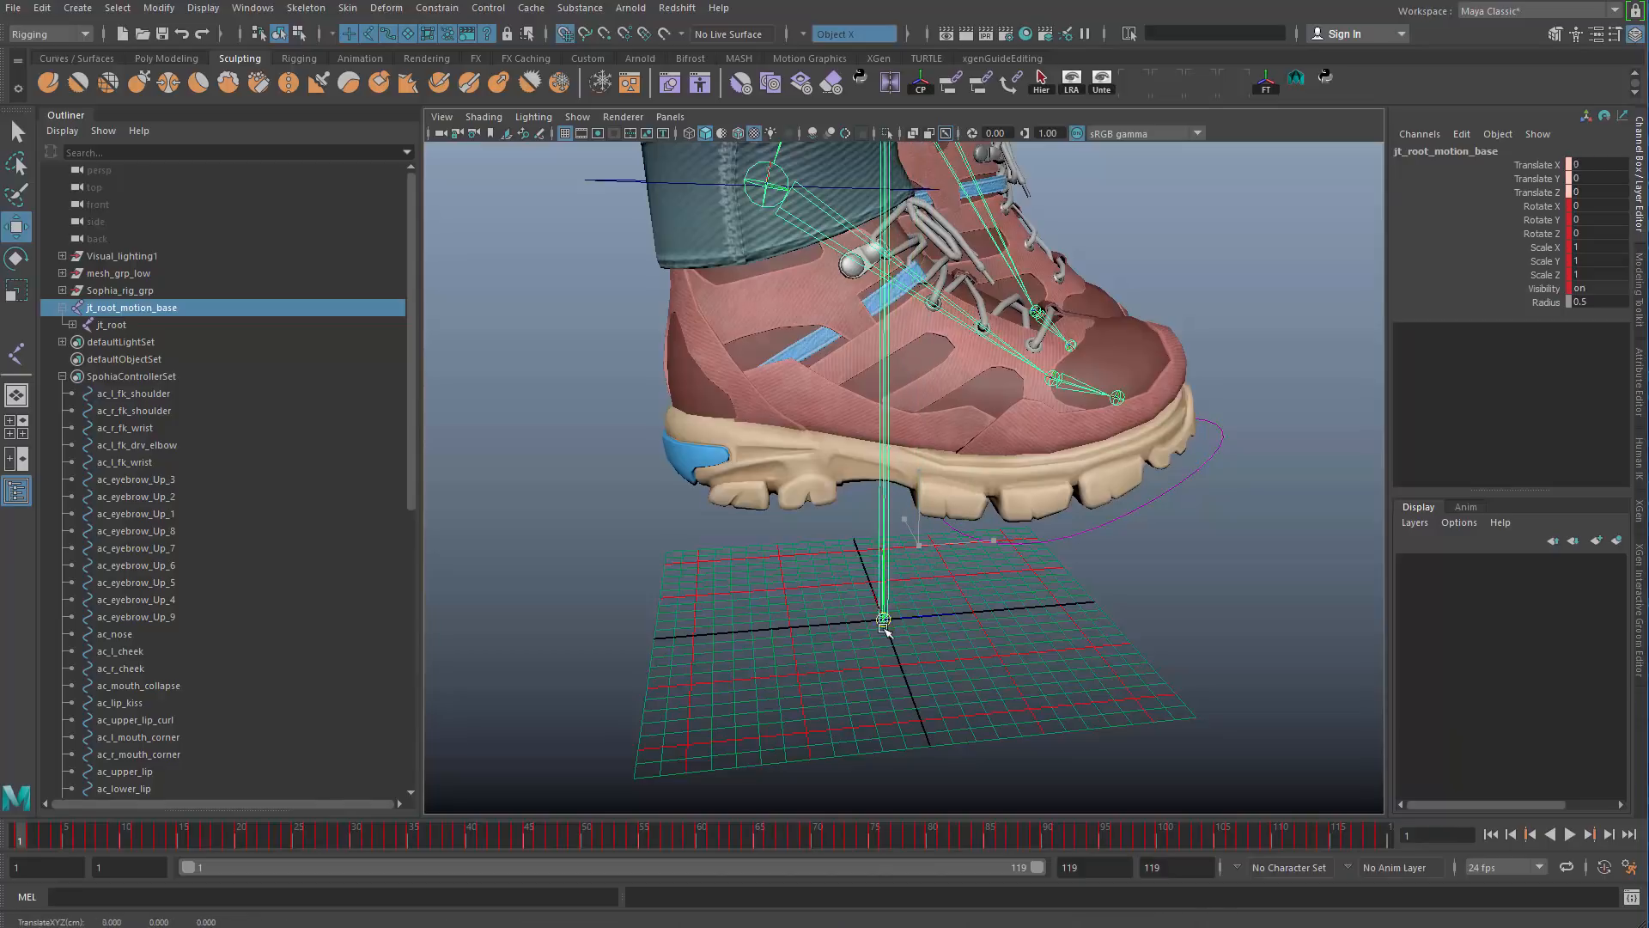
{"action": "key", "text": "ctrl+z"}
{"action": "key", "text": "ctrl+z"}
{"action": "left_click_drag", "start_coordinate": [992, 580], "coordinate": [653, 528], "text": "alt"}
{"action": "left_click", "coordinate": [916, 548]}
Step: Inspect the character's frame 1 pose and its base joint from the front and at an angle
{"action": "right_click_drag", "start_coordinate": [653, 528], "coordinate": [507, 505], "text": "alt"}
{"action": "middle_click_drag", "start_coordinate": [661, 447], "coordinate": [688, 627], "text": "alt"}
{"action": "right_click_drag", "start_coordinate": [688, 627], "coordinate": [632, 567], "text": "alt"}
{"action": "left_click_drag", "start_coordinate": [632, 567], "coordinate": [626, 516], "text": "alt"}
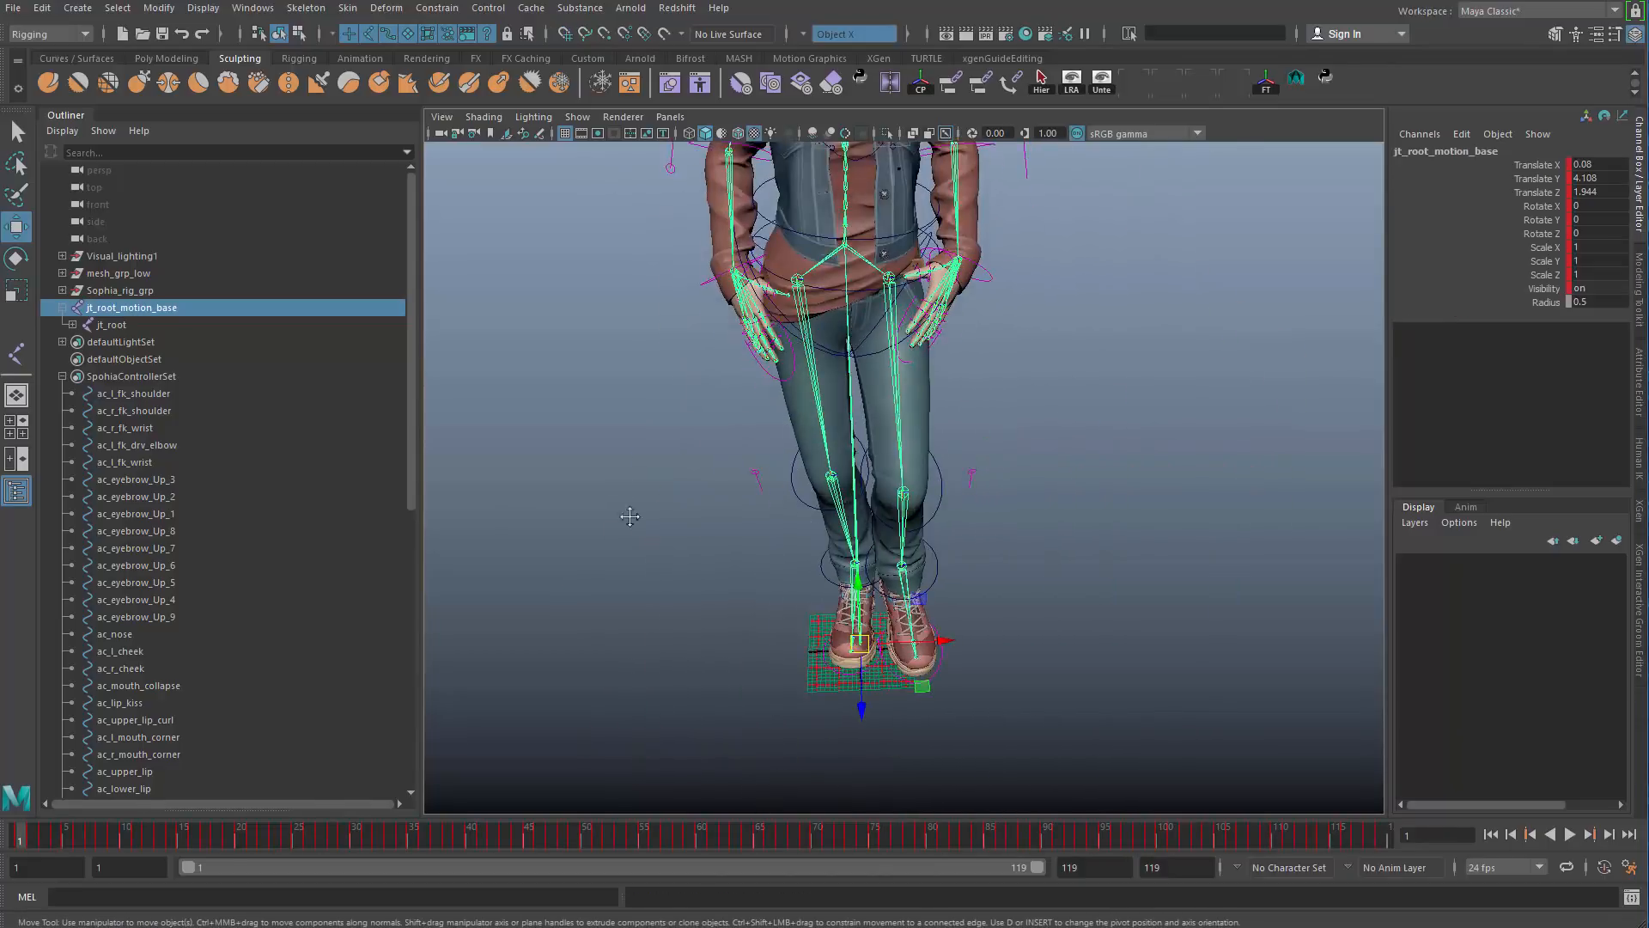
{"action": "middle_click_drag", "start_coordinate": [626, 515], "coordinate": [622, 631], "text": "alt"}
{"action": "left_click_drag", "start_coordinate": [622, 631], "coordinate": [621, 577], "text": "alt"}
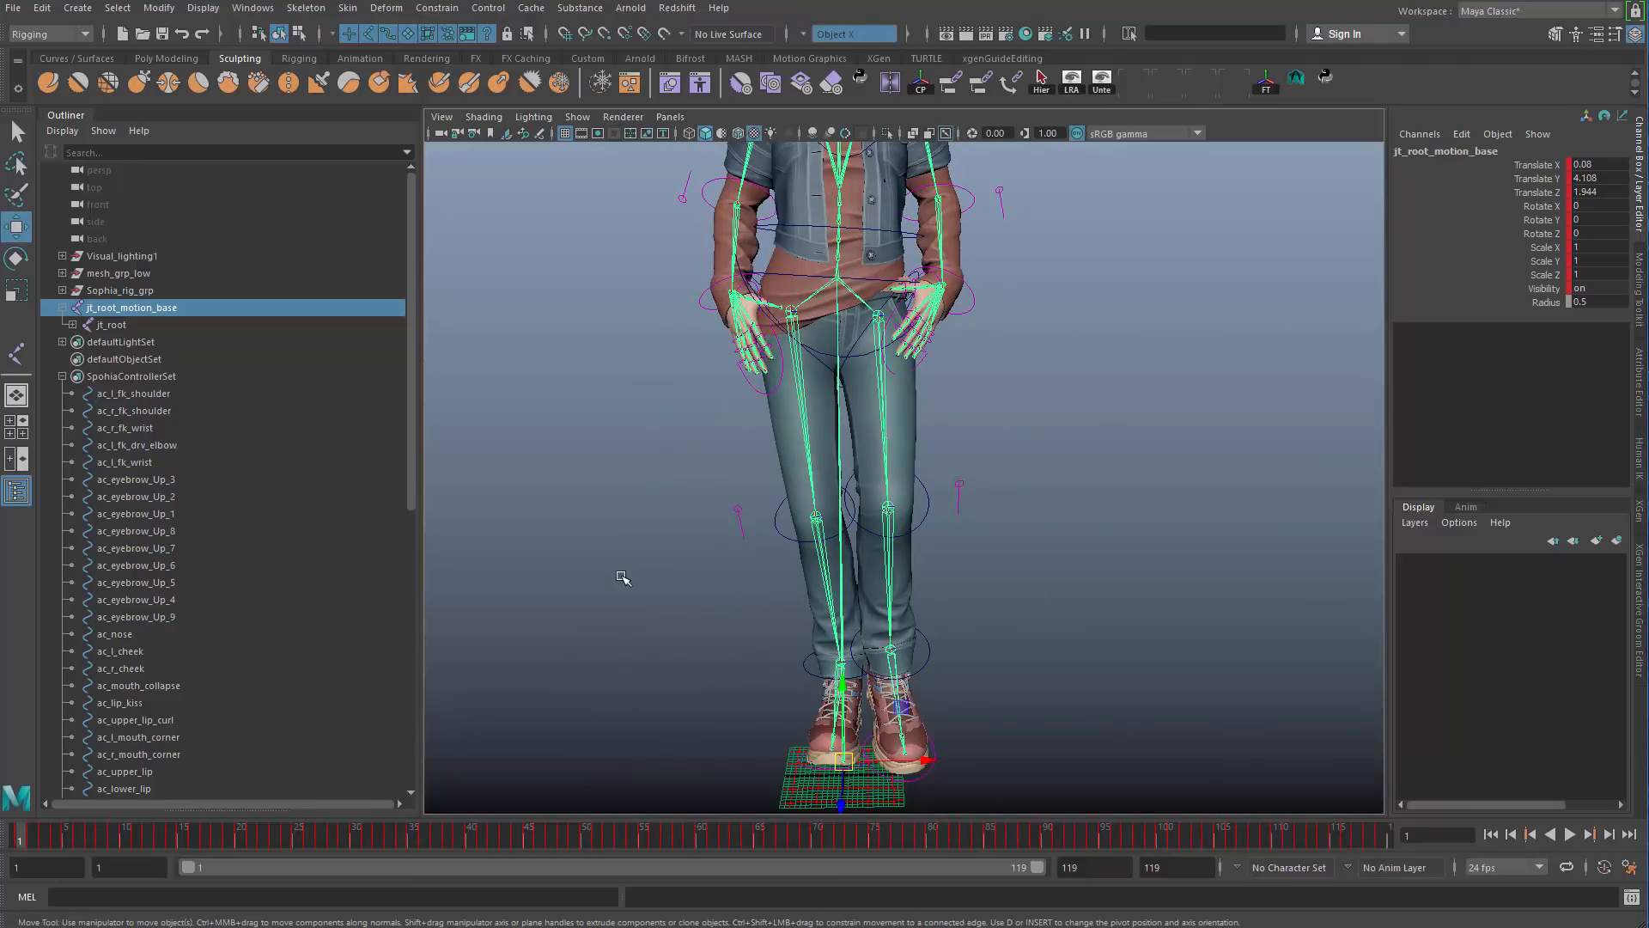
{"action": "left_click_drag", "start_coordinate": [634, 581], "coordinate": [629, 472], "text": "alt"}
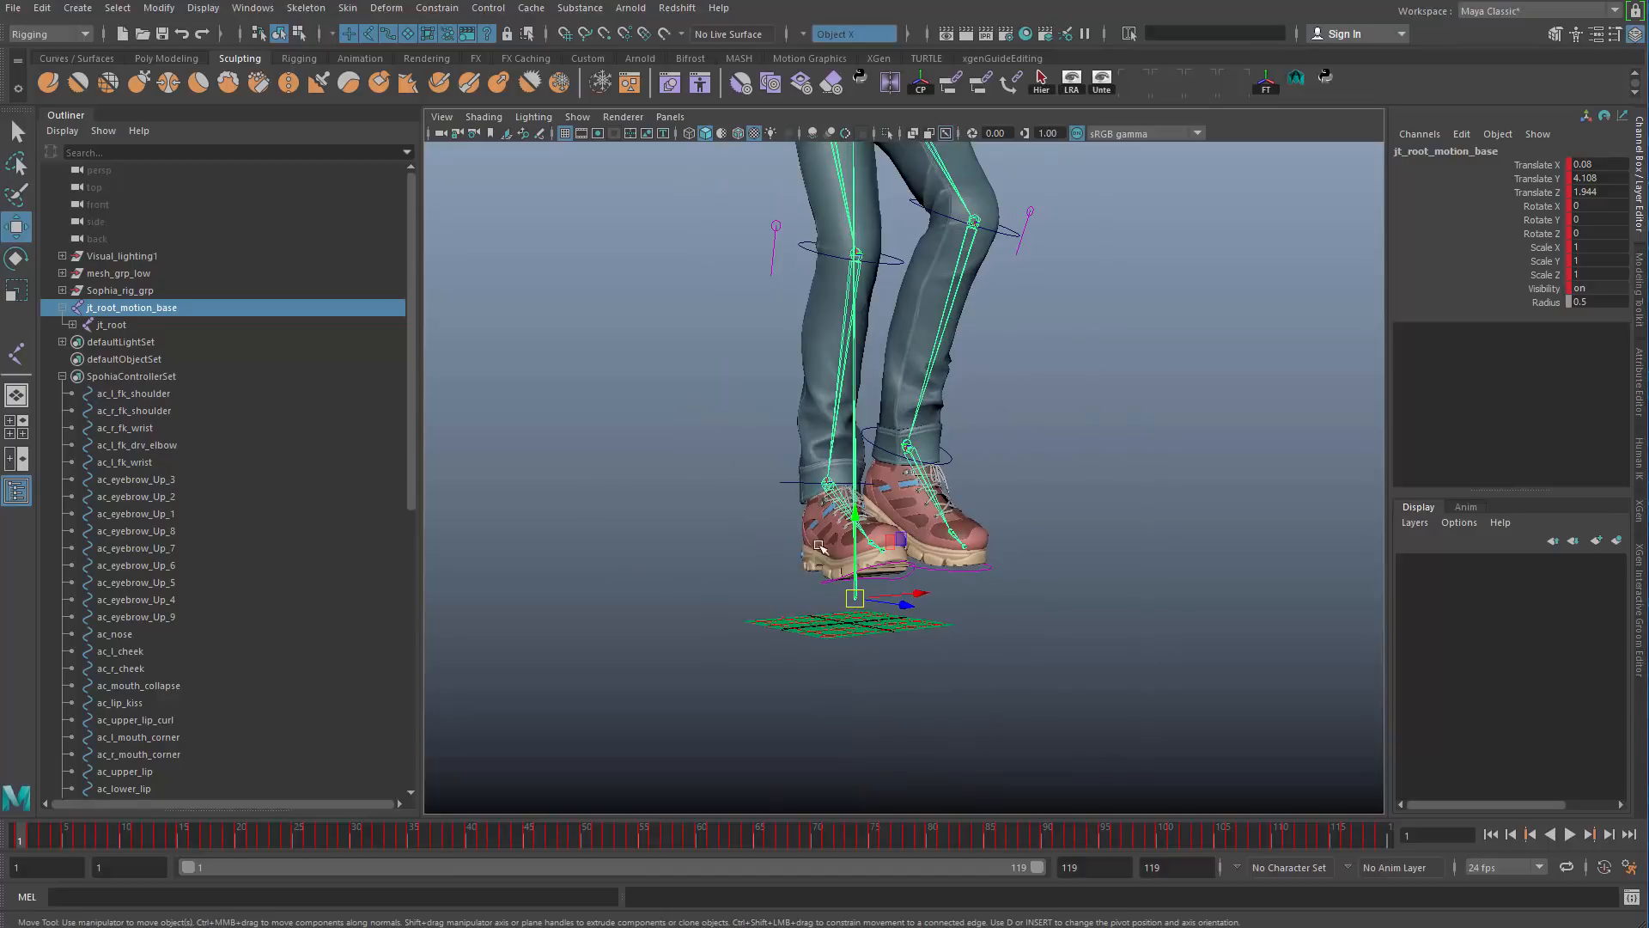
{"action": "right_click_drag", "start_coordinate": [861, 553], "coordinate": [485, 558], "text": "alt"}
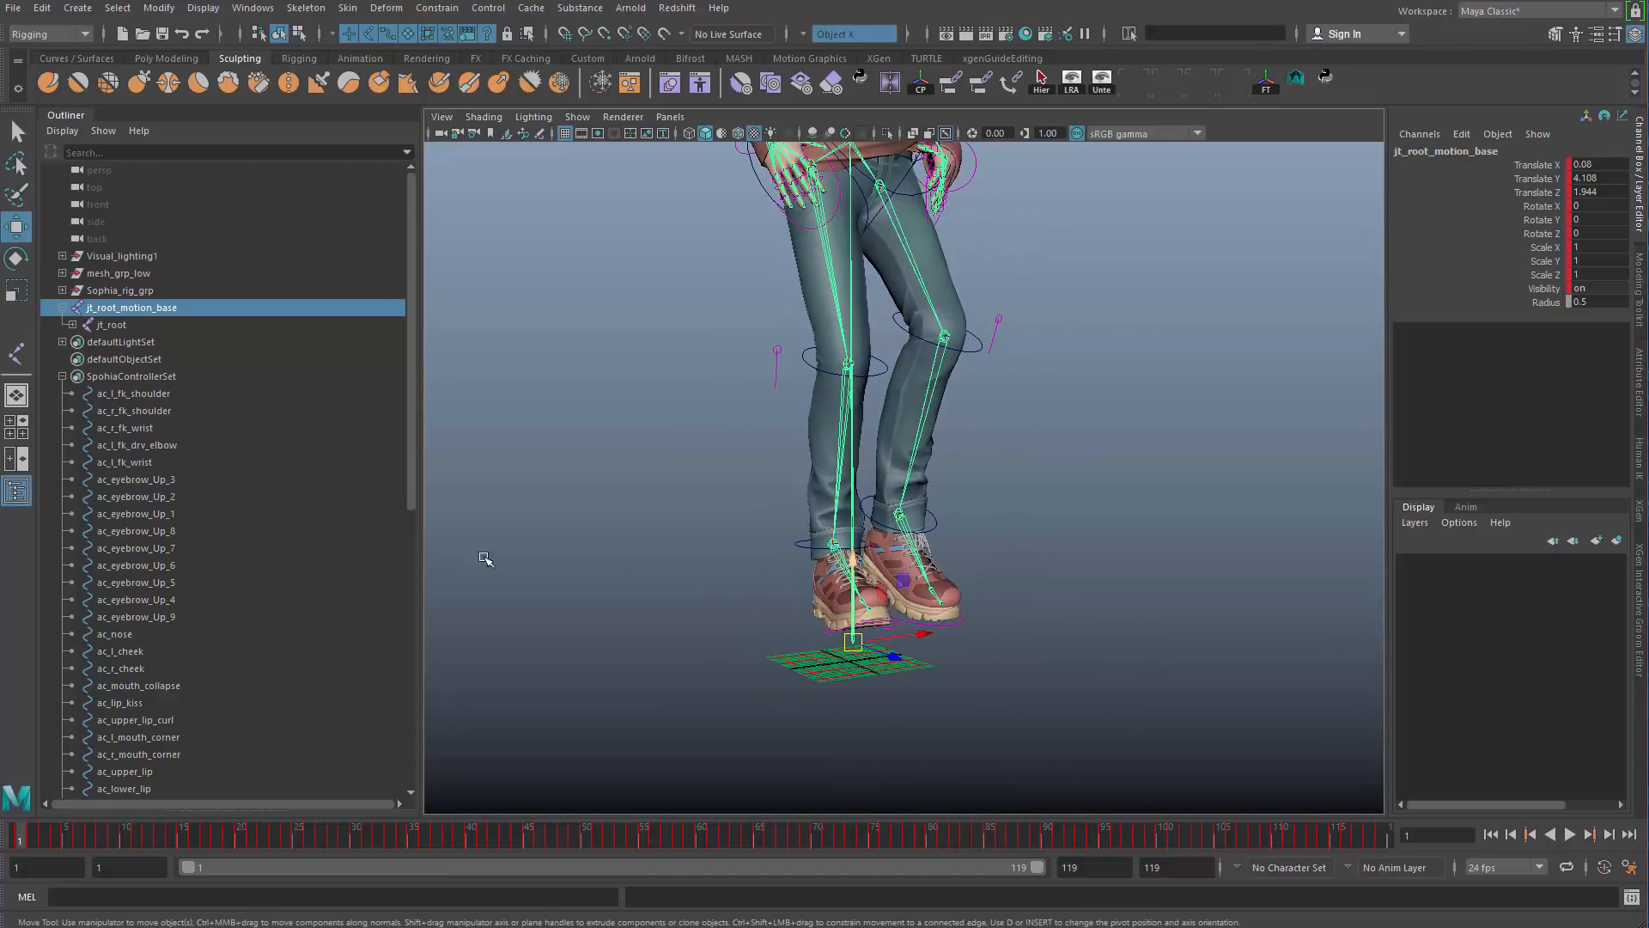
{"action": "middle_click_drag", "start_coordinate": [834, 593], "coordinate": [829, 509], "text": "alt"}
{"action": "right_click_drag", "start_coordinate": [829, 509], "coordinate": [857, 590], "text": "alt"}
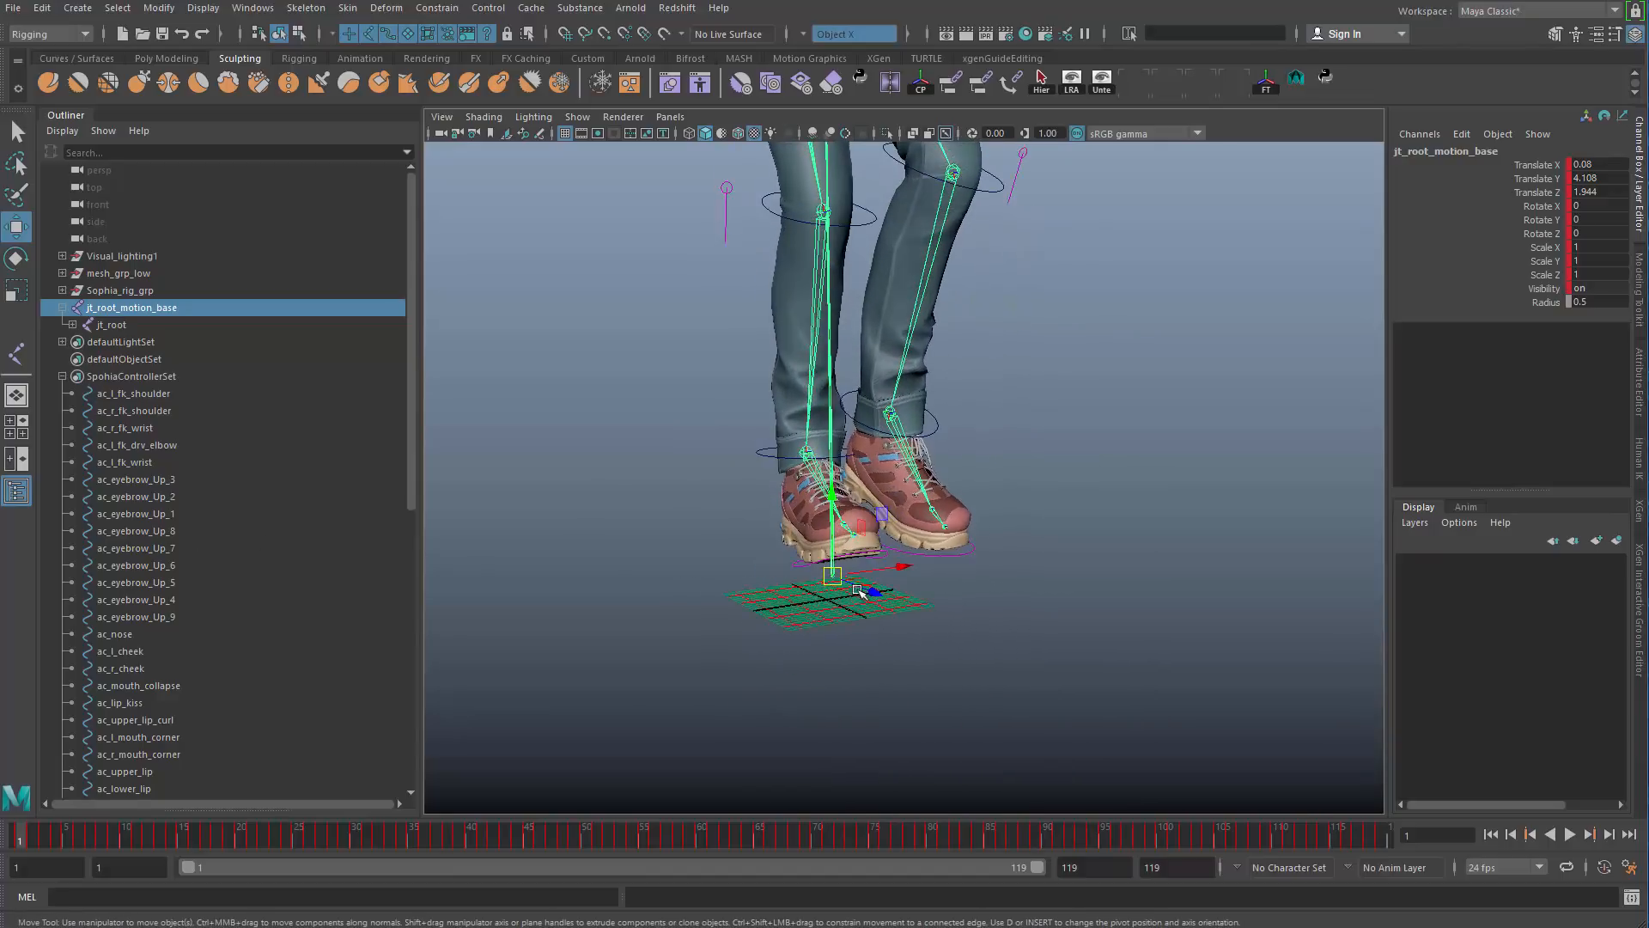
Step: Set Translate and Rotate X, Y and Z to 0 on all SpohiaControllerSet controls at frame 1
{"action": "left_click", "coordinate": [166, 392]}
{"action": "scroll", "coordinate": [215, 526], "scroll_direction": "down", "scroll_amount": 10}
{"action": "left_click", "coordinate": [199, 770], "text": "shift"}
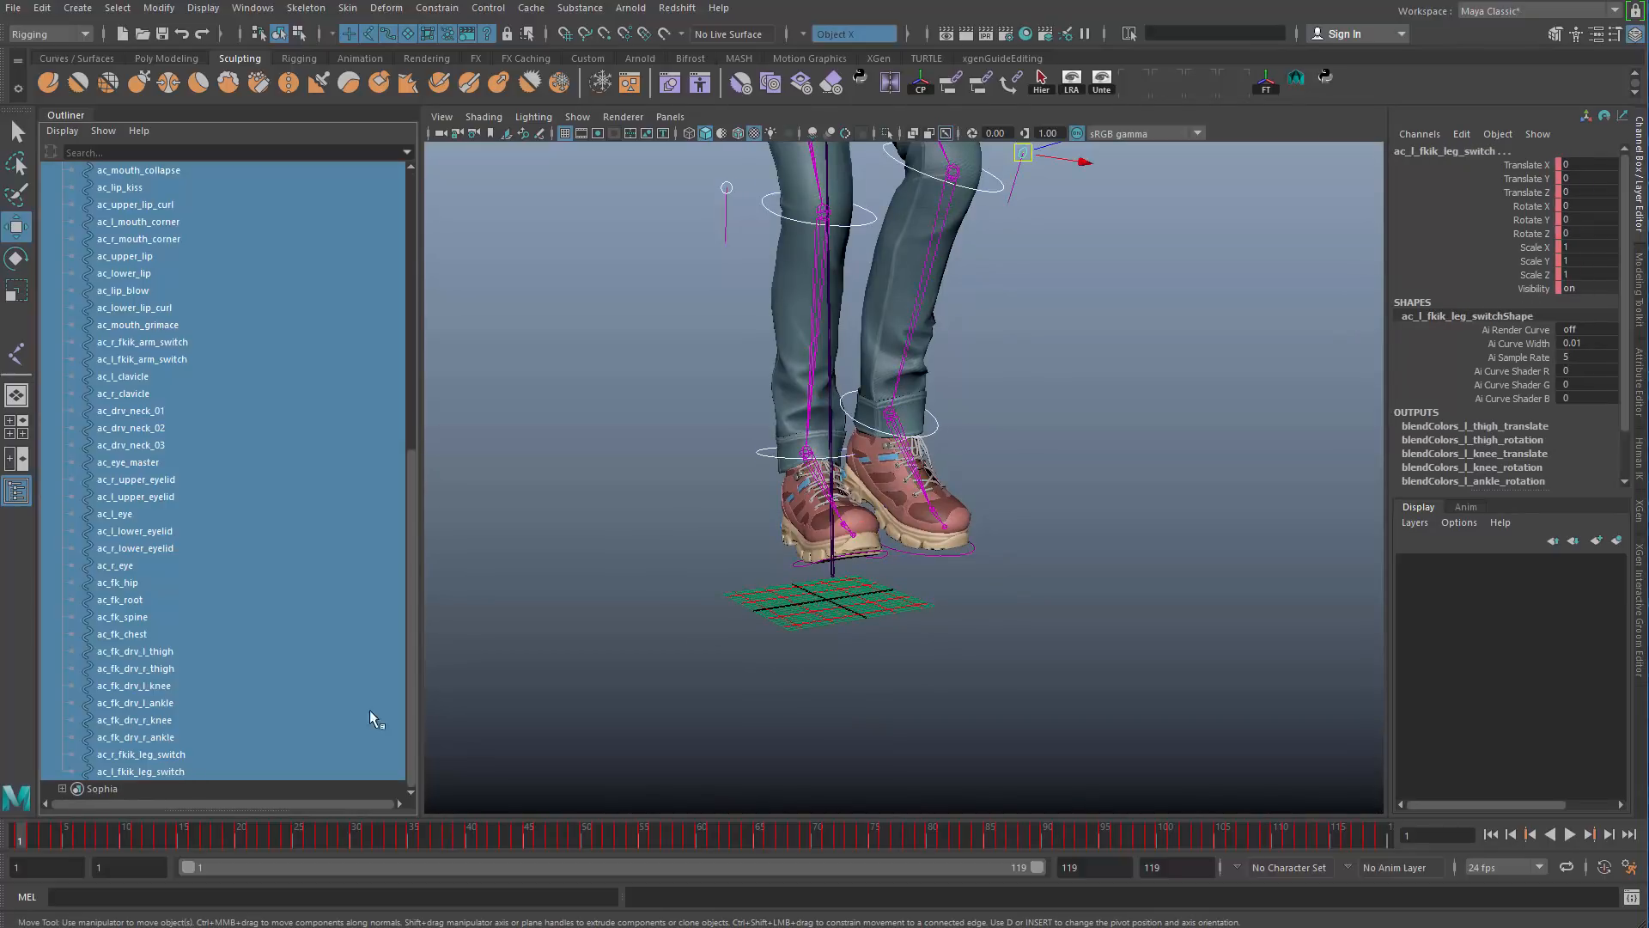
{"action": "middle_click_drag", "start_coordinate": [668, 482], "coordinate": [660, 630], "text": "alt"}
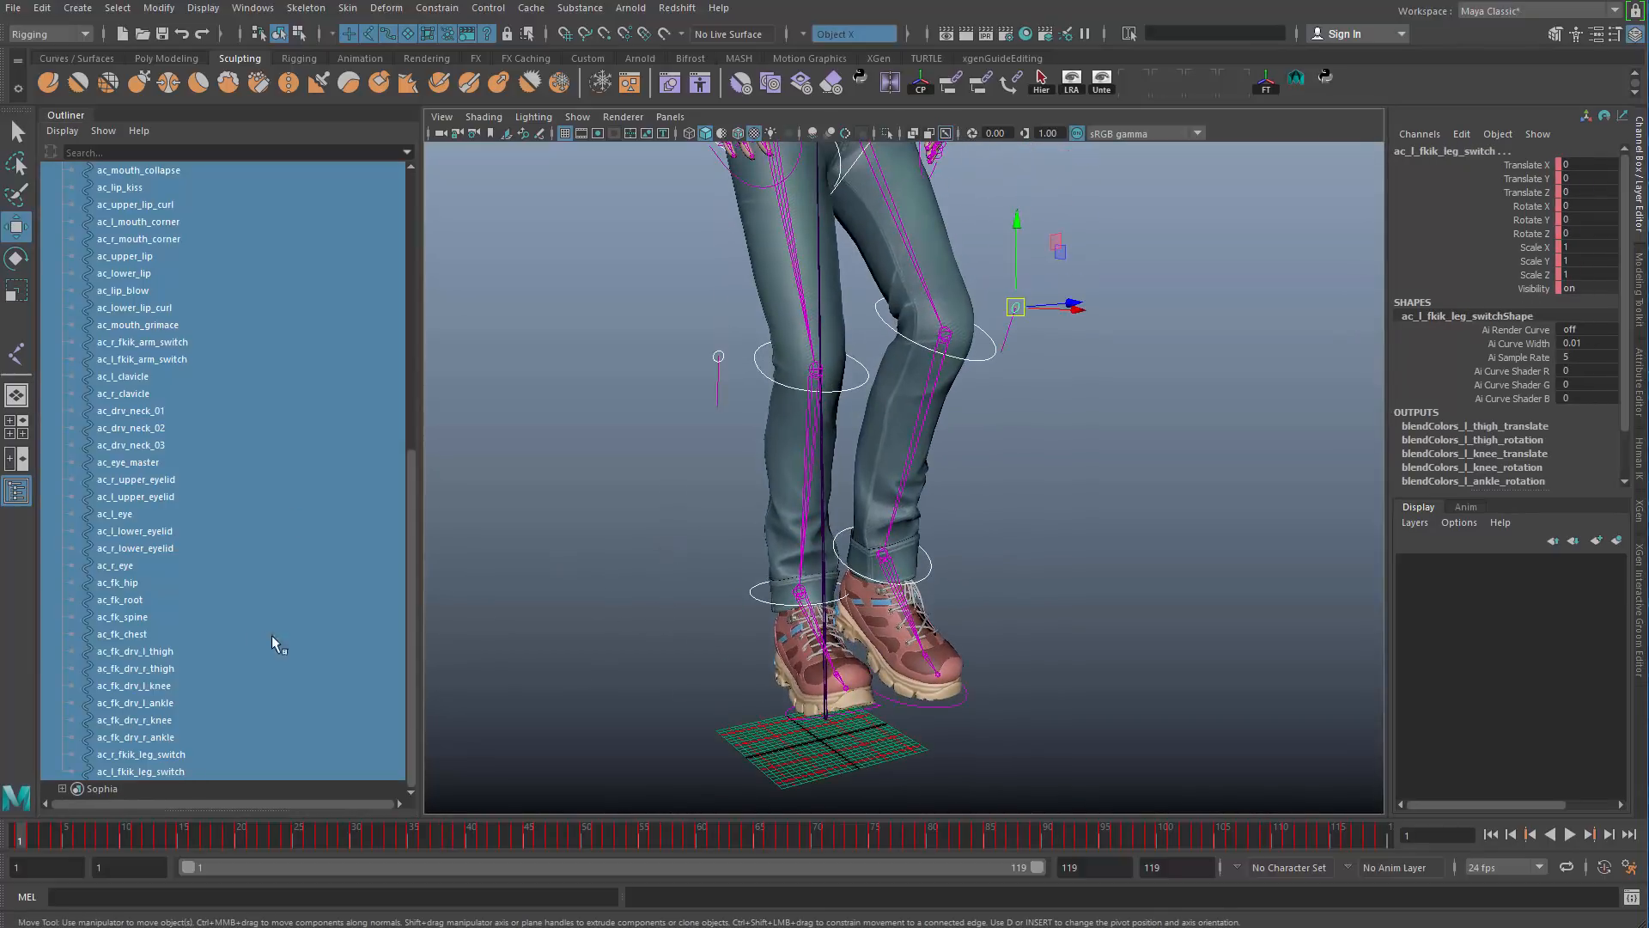
{"action": "scroll", "coordinate": [272, 636], "scroll_direction": "up", "scroll_amount": 8}
{"action": "scroll", "coordinate": [662, 564], "scroll_direction": "up", "scroll_amount": 3}
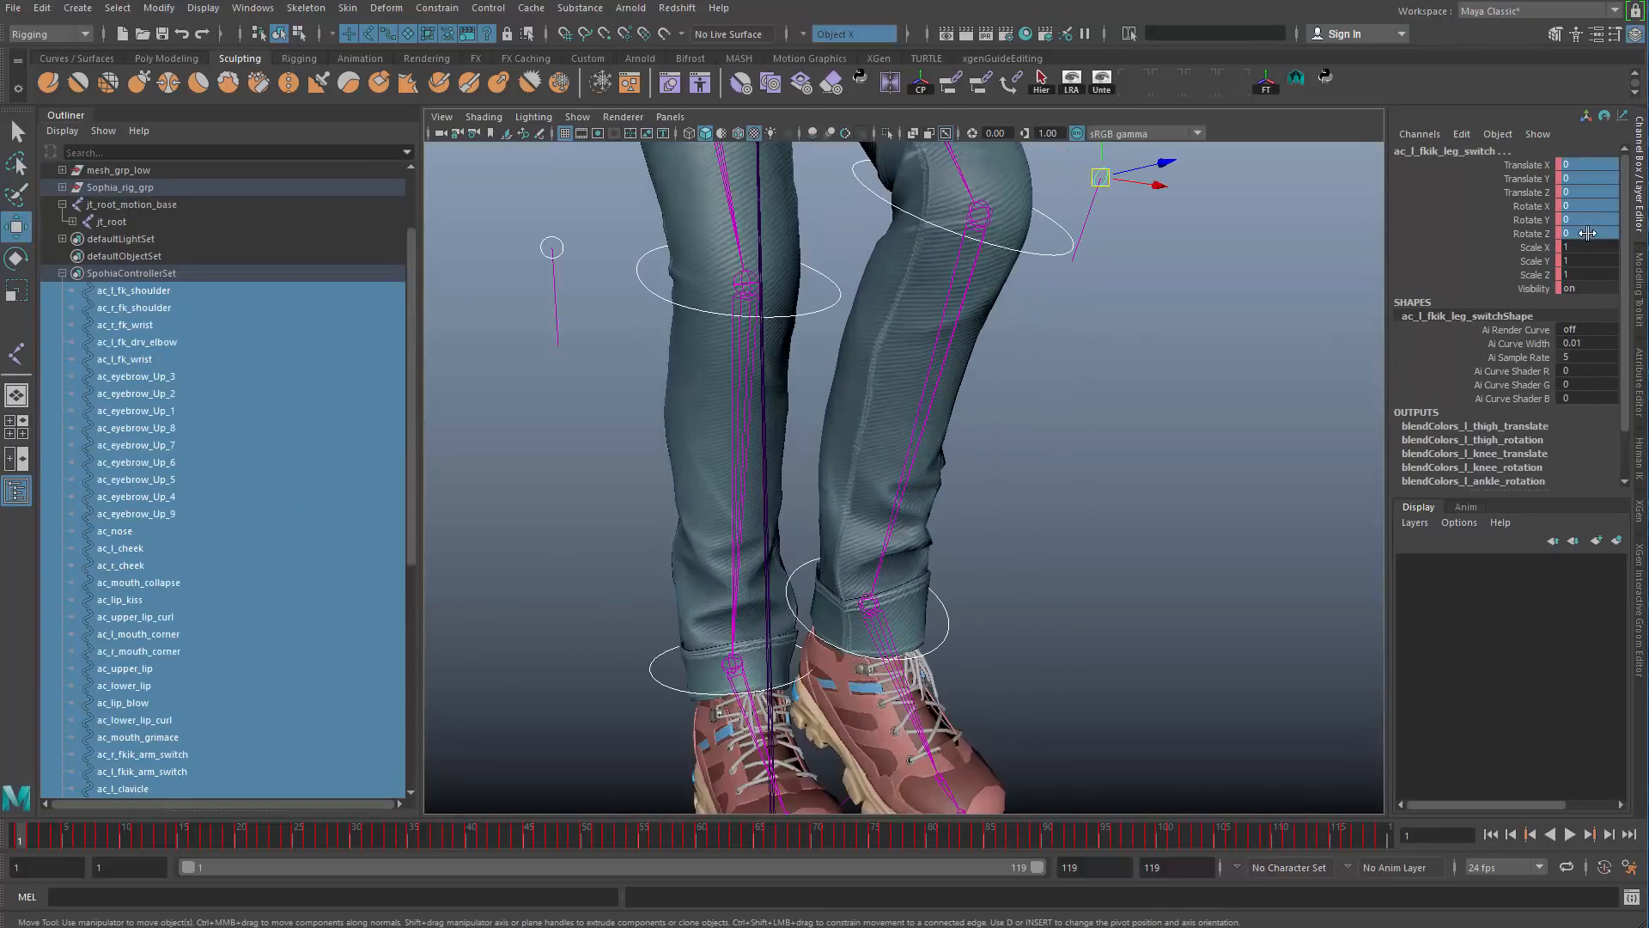
{"action": "key", "text": "Return"}
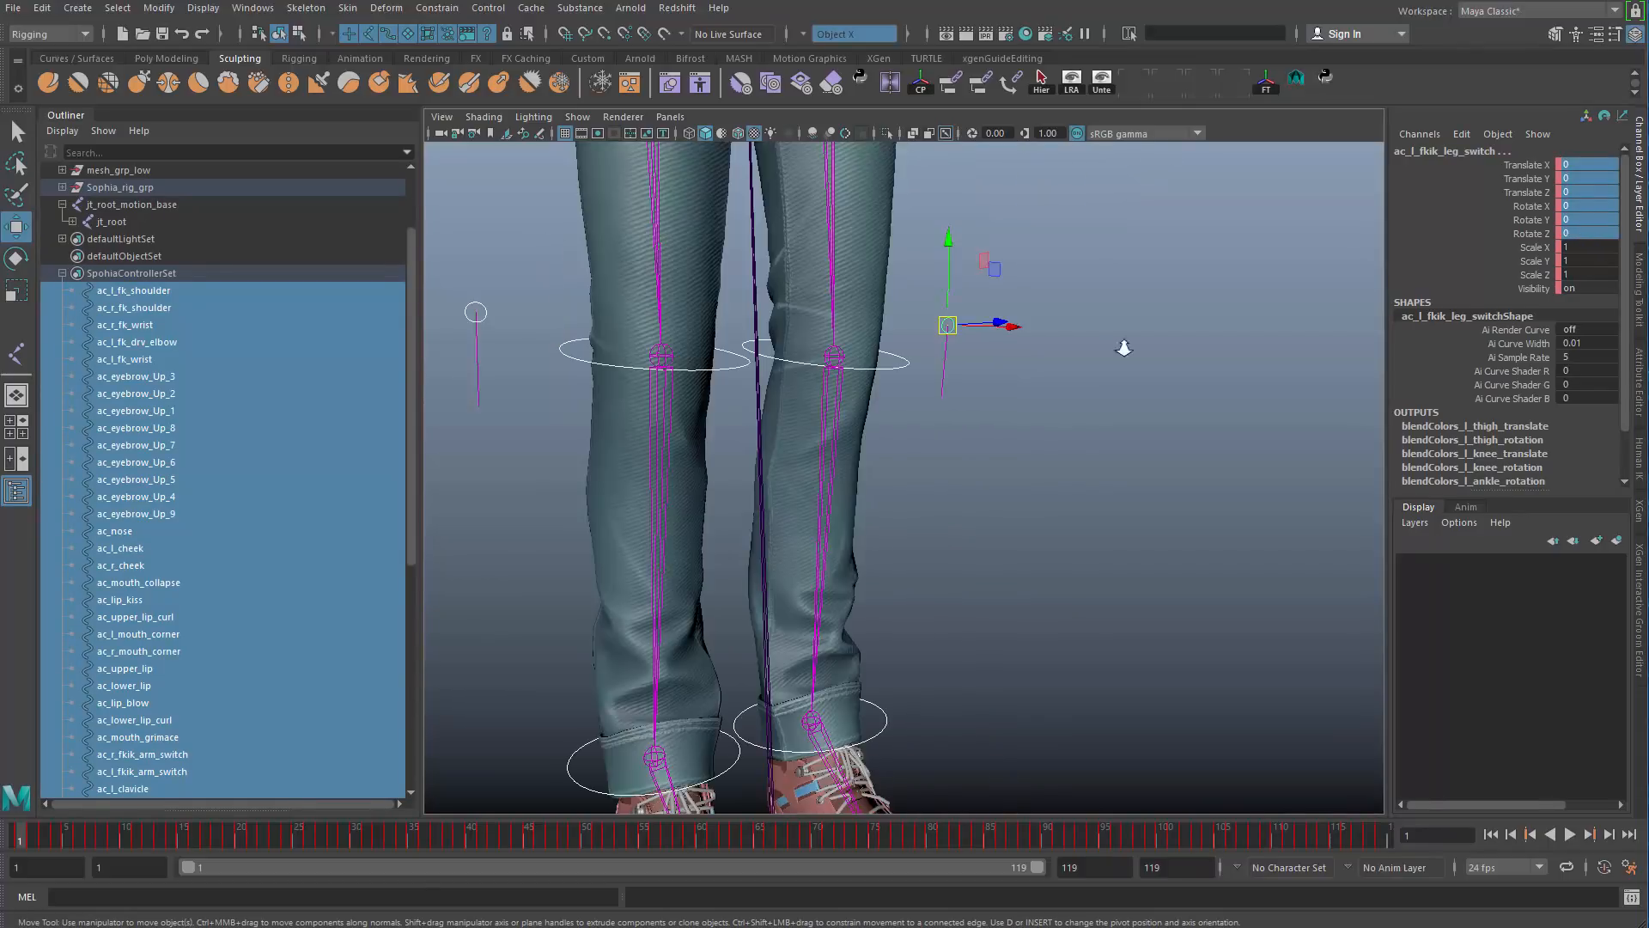
{"action": "key", "text": "f"}
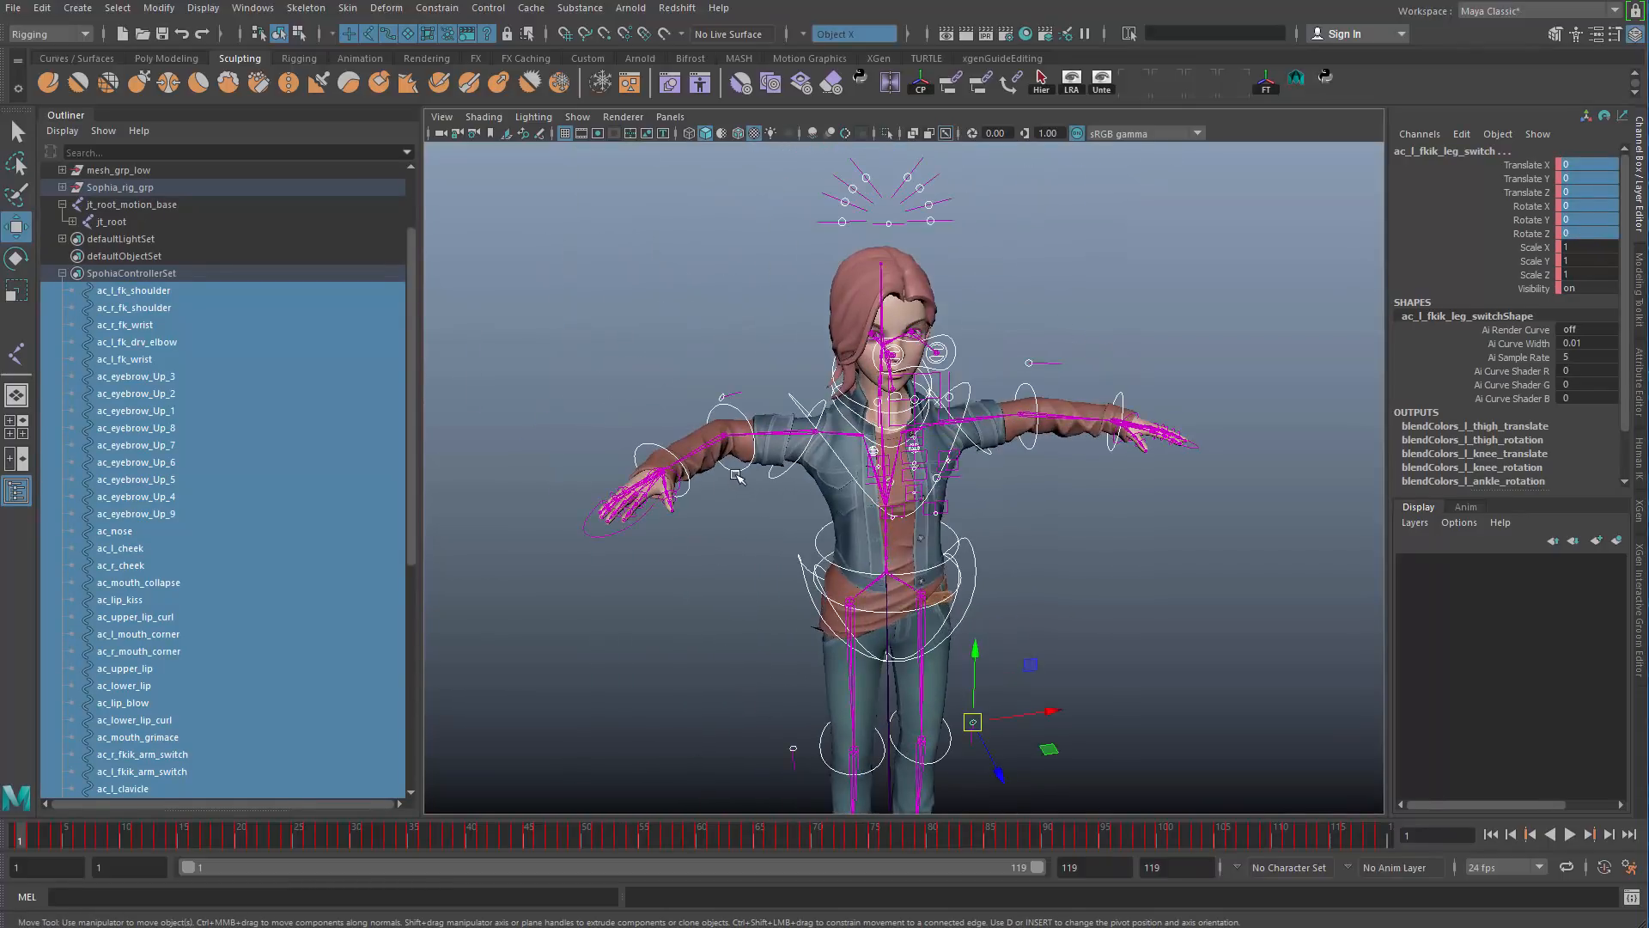
Step: Set the Translate and Rotate X, Y and Z values of ac_r_fk_elbow to 0 at frame 1
{"action": "left_click", "coordinate": [737, 475]}
{"action": "left_click", "coordinate": [739, 466]}
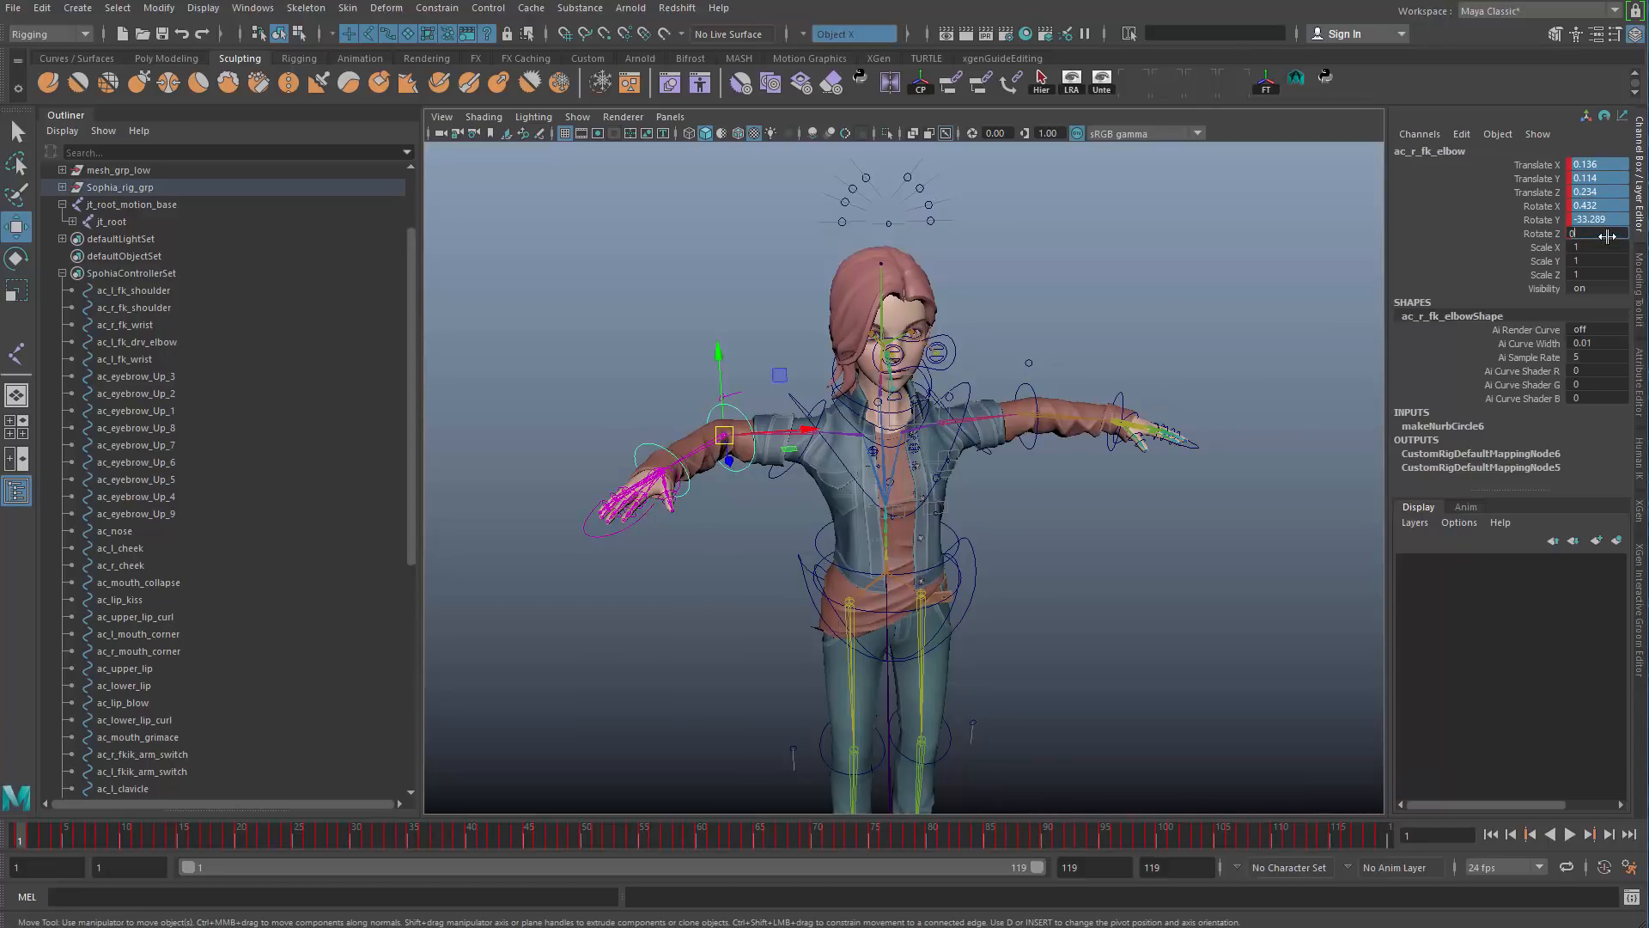
{"action": "left_click", "coordinate": [1606, 236]}
{"action": "type", "text": "0"}
{"action": "key", "text": "Return"}
Step: Snap the jt_root_motion_base joint to the grid at the world origin under the character's zeroed pose
{"action": "middle_click_drag", "start_coordinate": [783, 726], "coordinate": [773, 493], "text": "alt"}
{"action": "right_click_drag", "start_coordinate": [773, 493], "coordinate": [924, 567], "text": "alt"}
{"action": "middle_click_drag", "start_coordinate": [924, 580], "coordinate": [924, 369], "text": "alt"}
{"action": "right_click_drag", "start_coordinate": [730, 505], "coordinate": [927, 593], "text": "alt"}
{"action": "middle_click_drag", "start_coordinate": [928, 653], "coordinate": [924, 468], "text": "alt"}
{"action": "right_click_drag", "start_coordinate": [924, 481], "coordinate": [1074, 549], "text": "alt"}
{"action": "left_click", "coordinate": [972, 629]}
{"action": "middle_click_drag", "start_coordinate": [973, 630], "coordinate": [971, 494], "text": "alt"}
{"action": "right_click_drag", "start_coordinate": [971, 494], "coordinate": [1061, 532], "text": "alt"}
{"action": "left_click_drag", "start_coordinate": [990, 506], "coordinate": [969, 591]}
{"action": "right_click_drag", "start_coordinate": [1065, 584], "coordinate": [713, 455], "text": "alt"}
{"action": "middle_click_drag", "start_coordinate": [739, 447], "coordinate": [753, 692], "text": "alt"}
{"action": "right_click_drag", "start_coordinate": [730, 670], "coordinate": [524, 593], "text": "alt"}
{"action": "middle_click_drag", "start_coordinate": [660, 539], "coordinate": [664, 596], "text": "alt"}
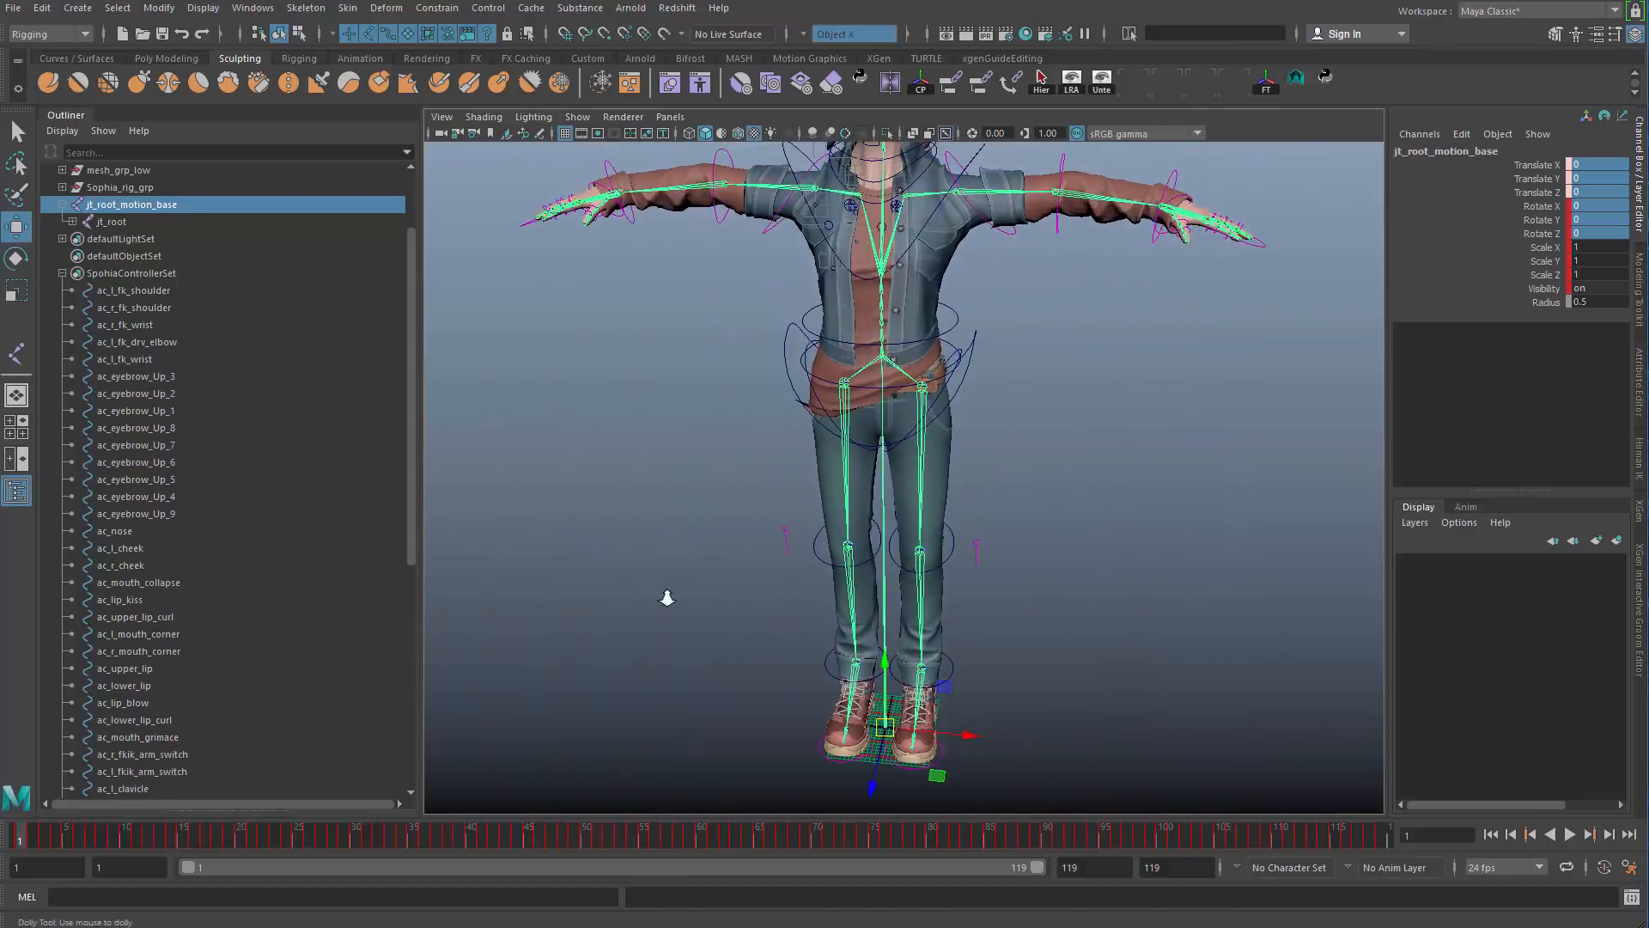
{"action": "right_click_drag", "start_coordinate": [666, 596], "coordinate": [706, 611], "text": "alt"}
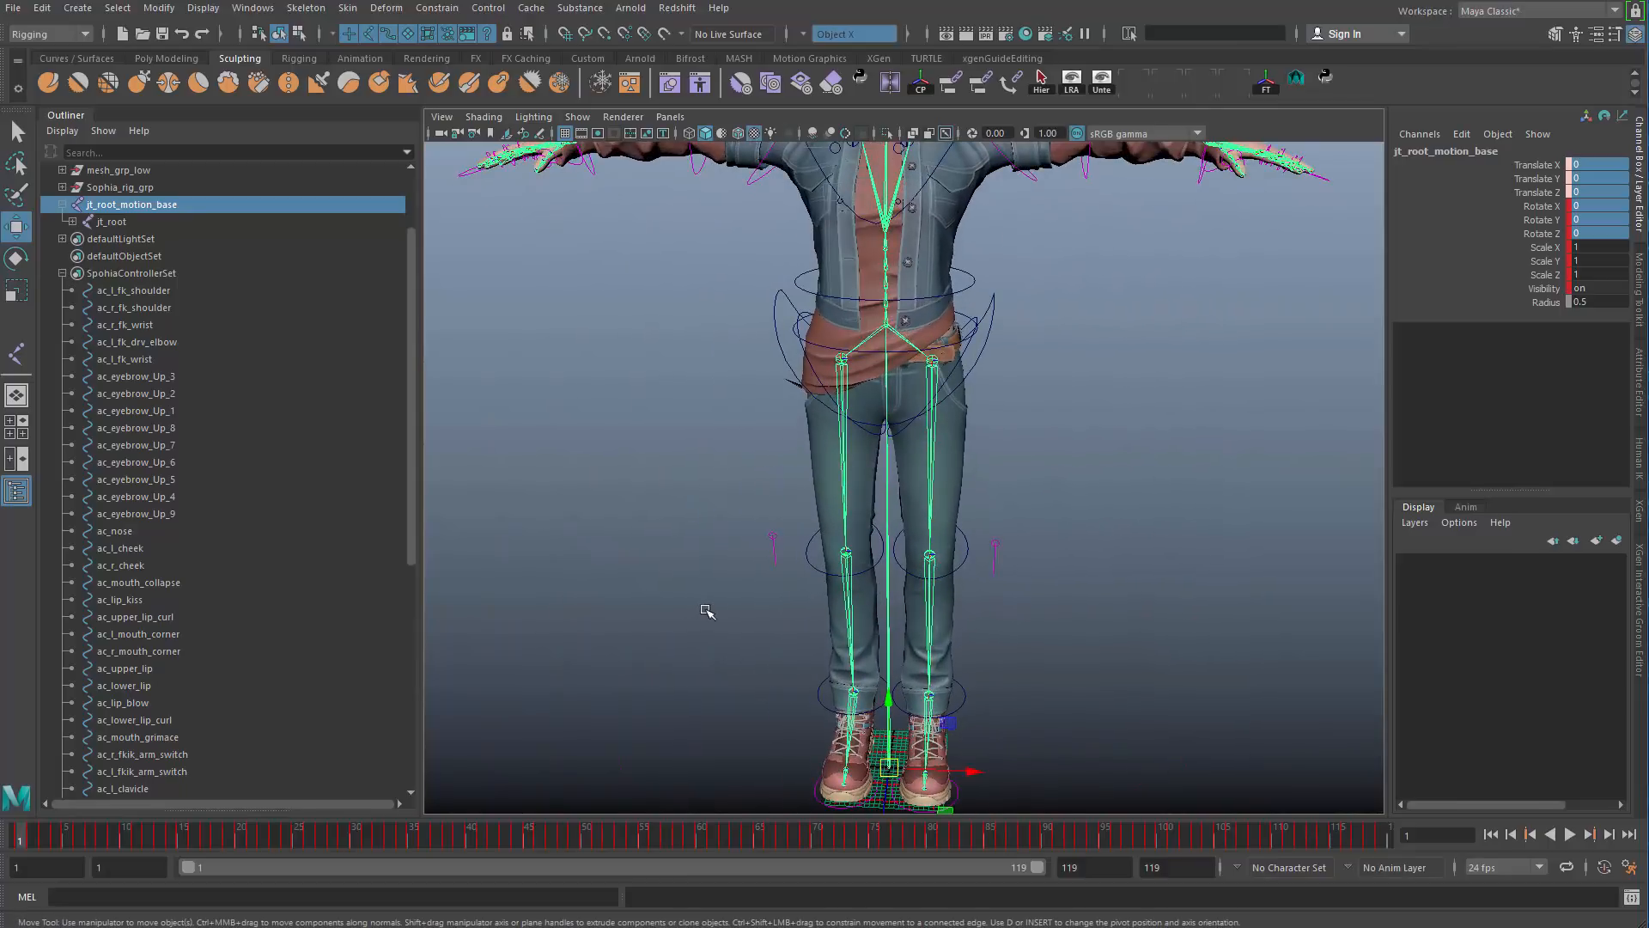
{"action": "middle_click_drag", "start_coordinate": [1023, 463], "coordinate": [816, 390]}
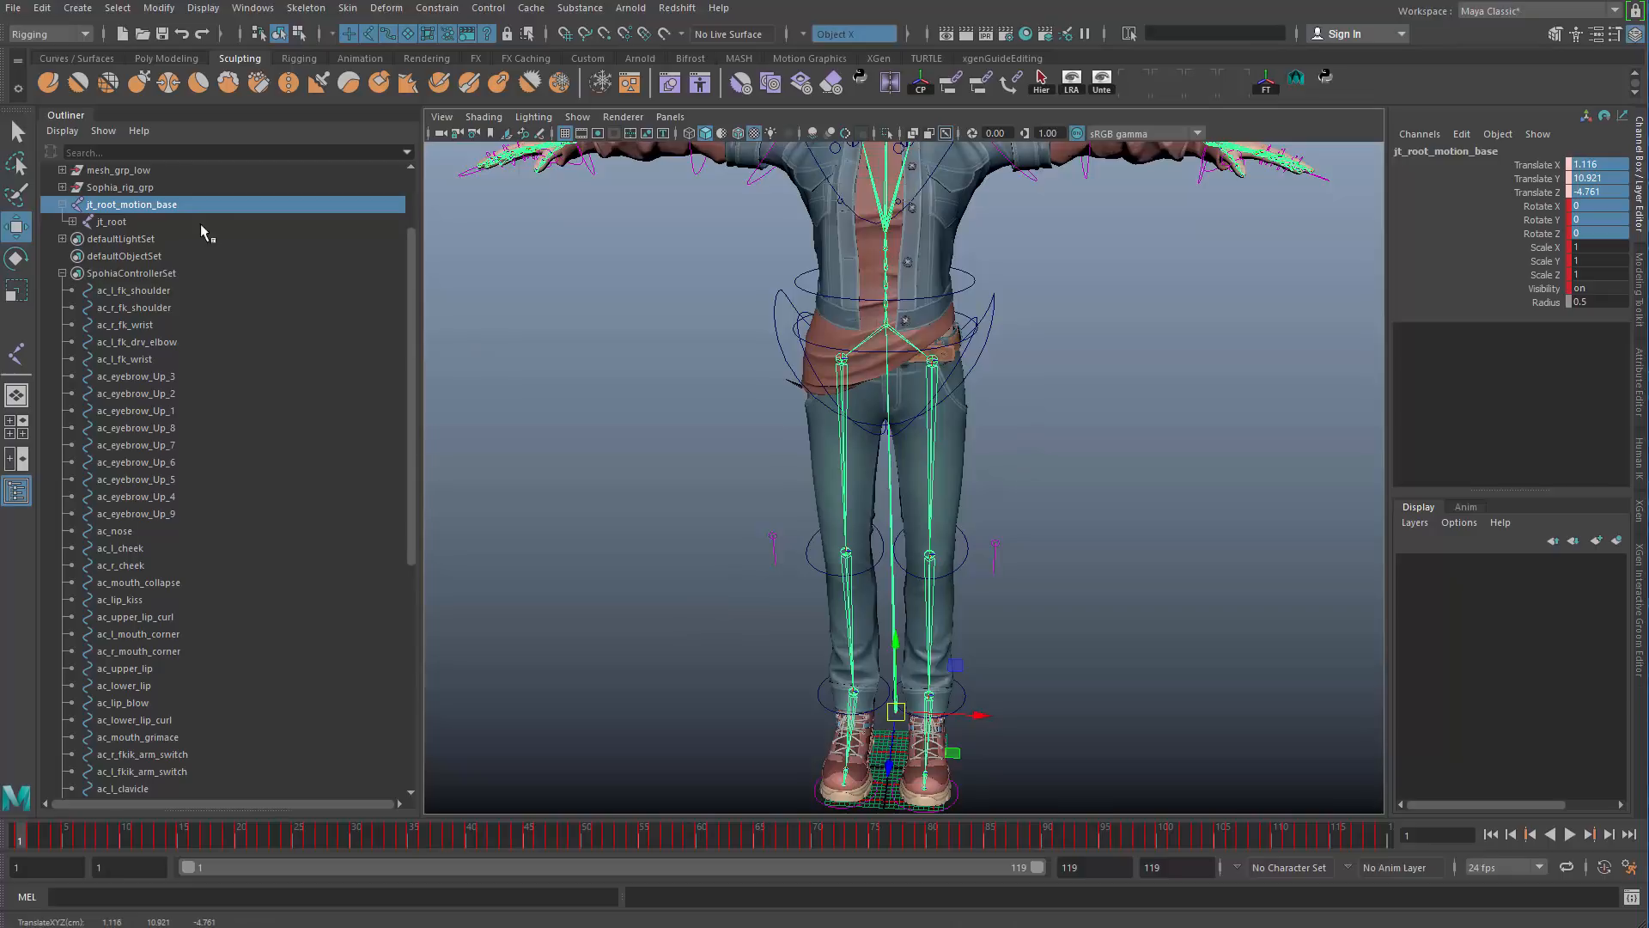
{"action": "middle_click_drag", "start_coordinate": [813, 541], "coordinate": [816, 505]}
{"action": "key", "text": "ctrl+z"}
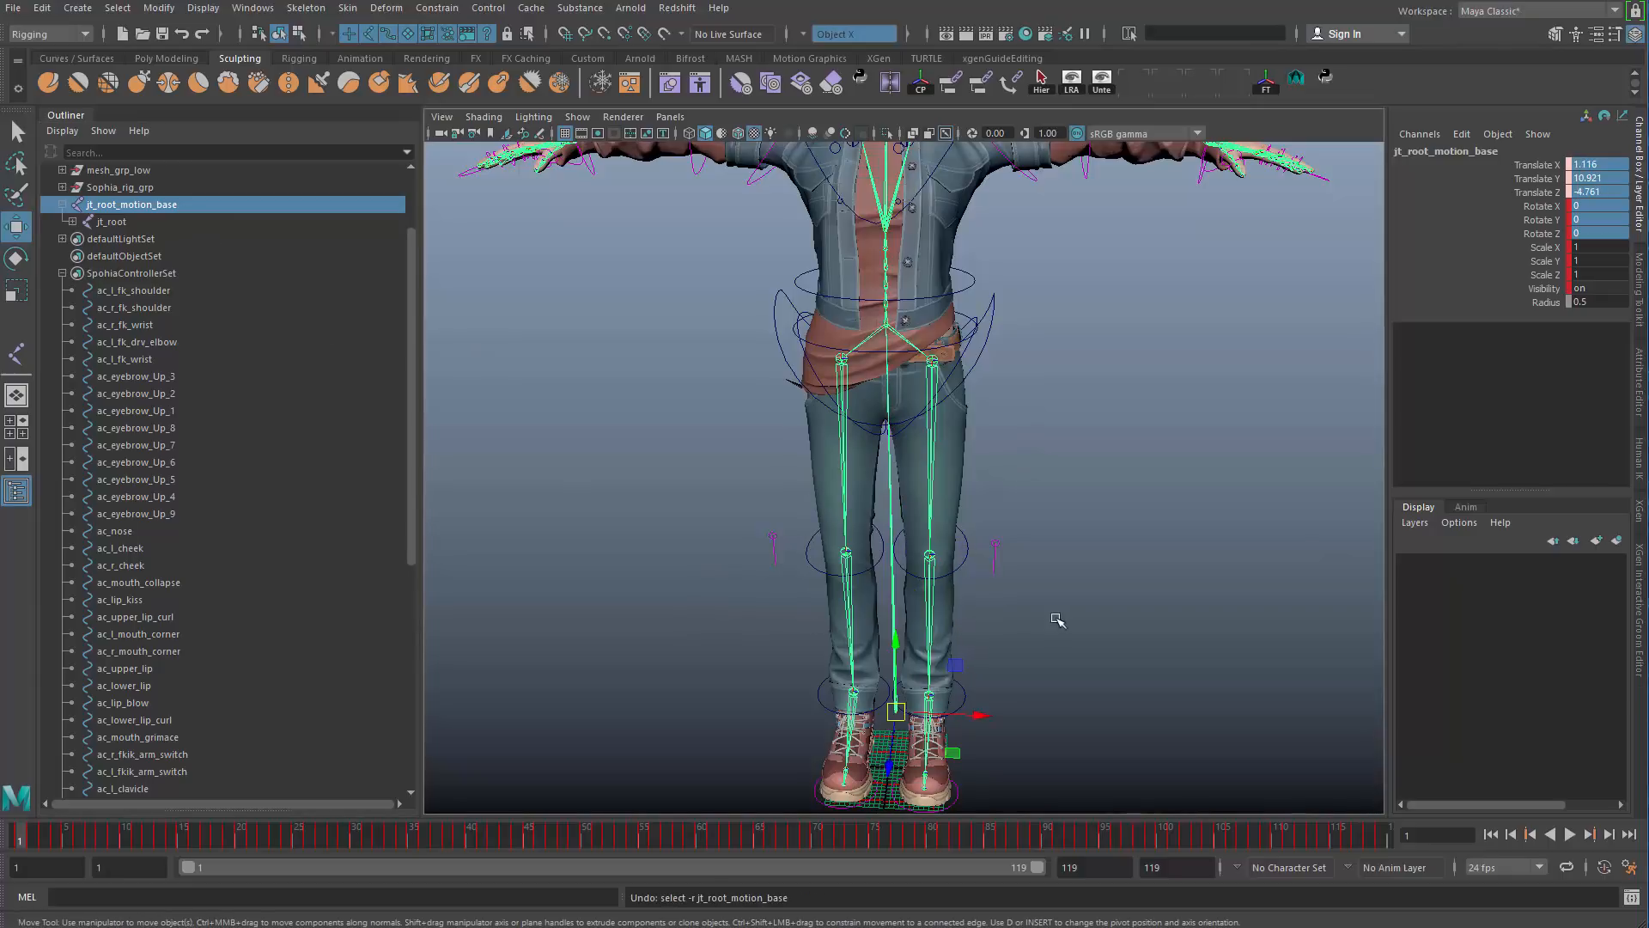
{"action": "left_click", "coordinate": [724, 655]}
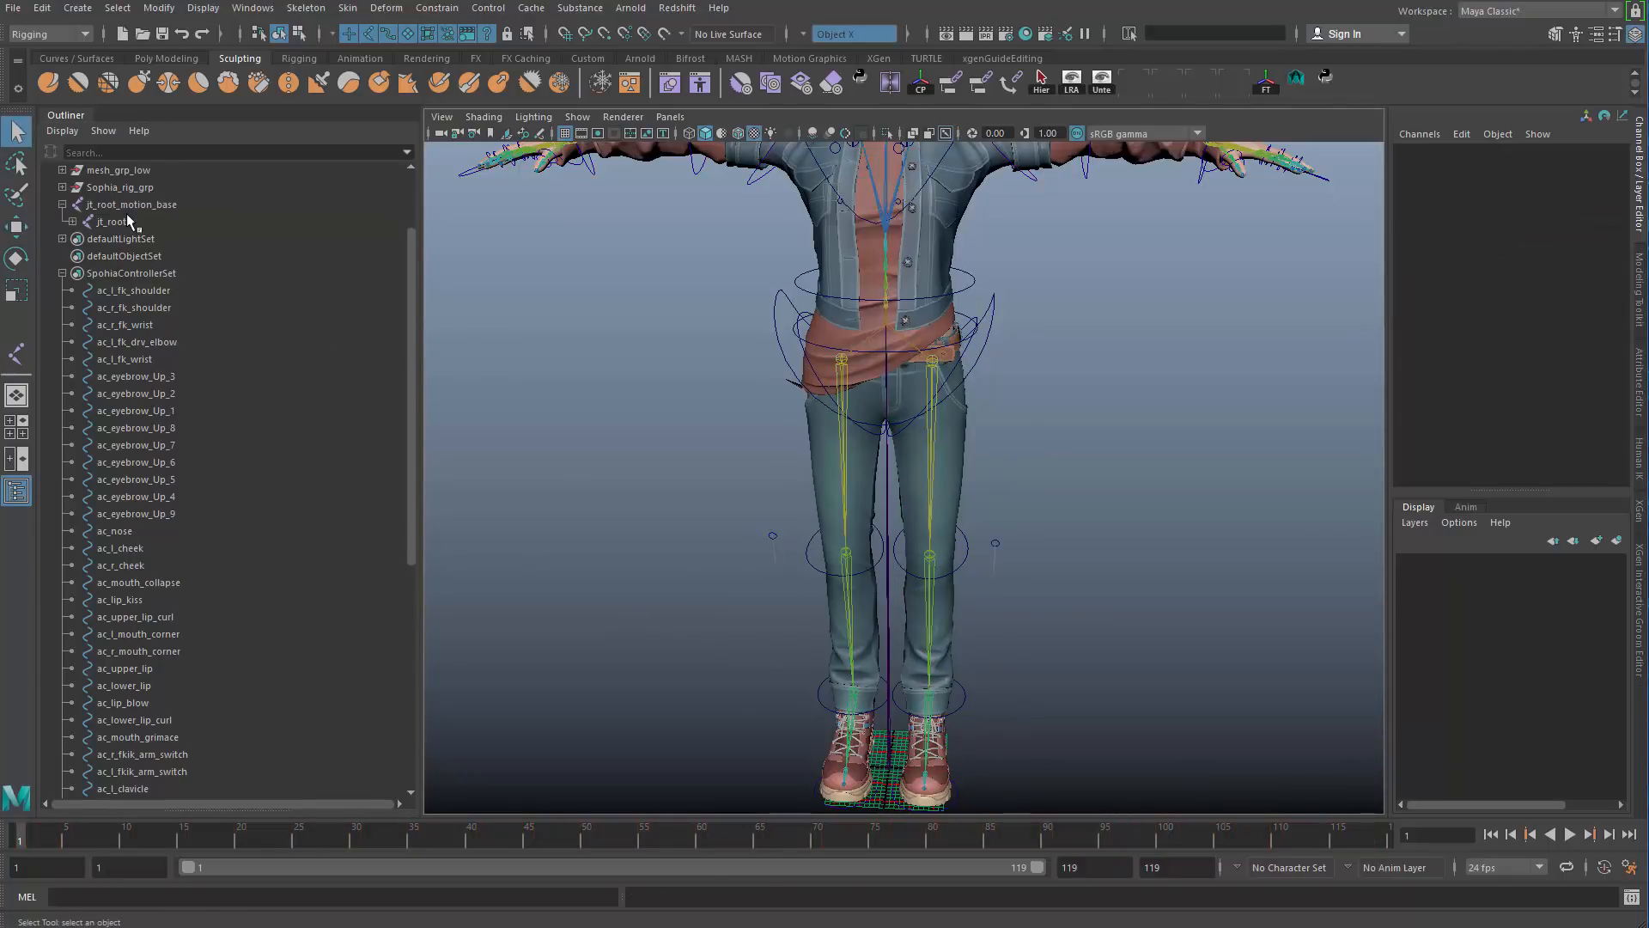
Step: Select the jt_root_motion_base joint together with the character's body_low mesh
{"action": "left_click", "coordinate": [127, 208]}
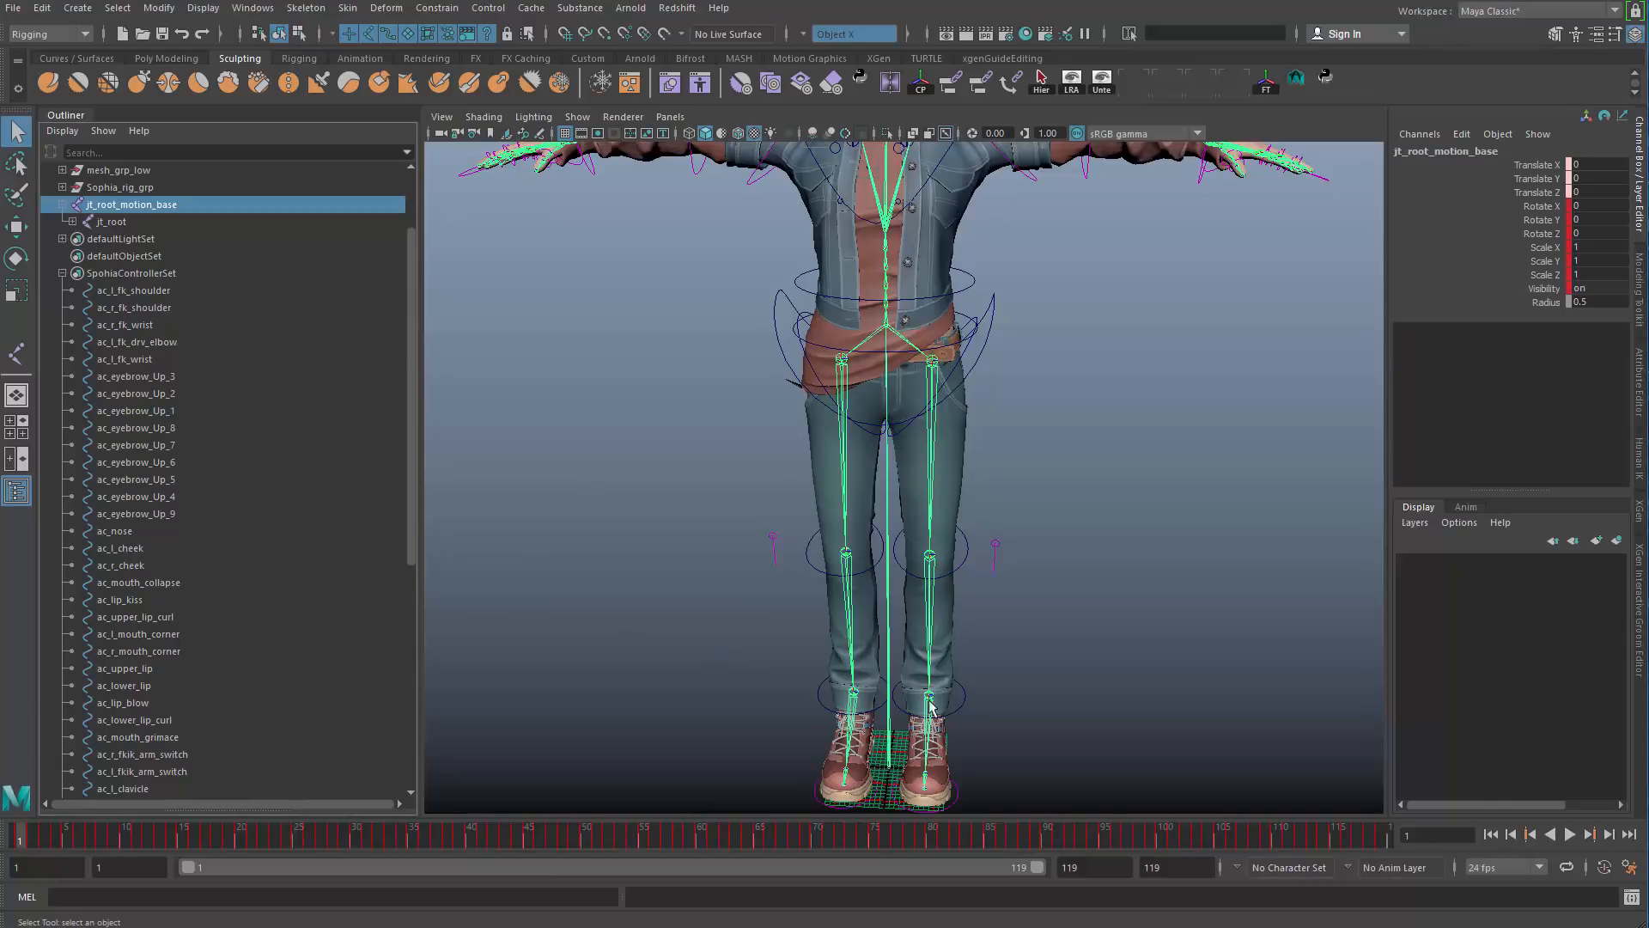
{"action": "middle_click_drag", "start_coordinate": [912, 377], "coordinate": [902, 644], "text": "alt"}
{"action": "right_click_drag", "start_coordinate": [902, 644], "coordinate": [955, 560], "text": "alt"}
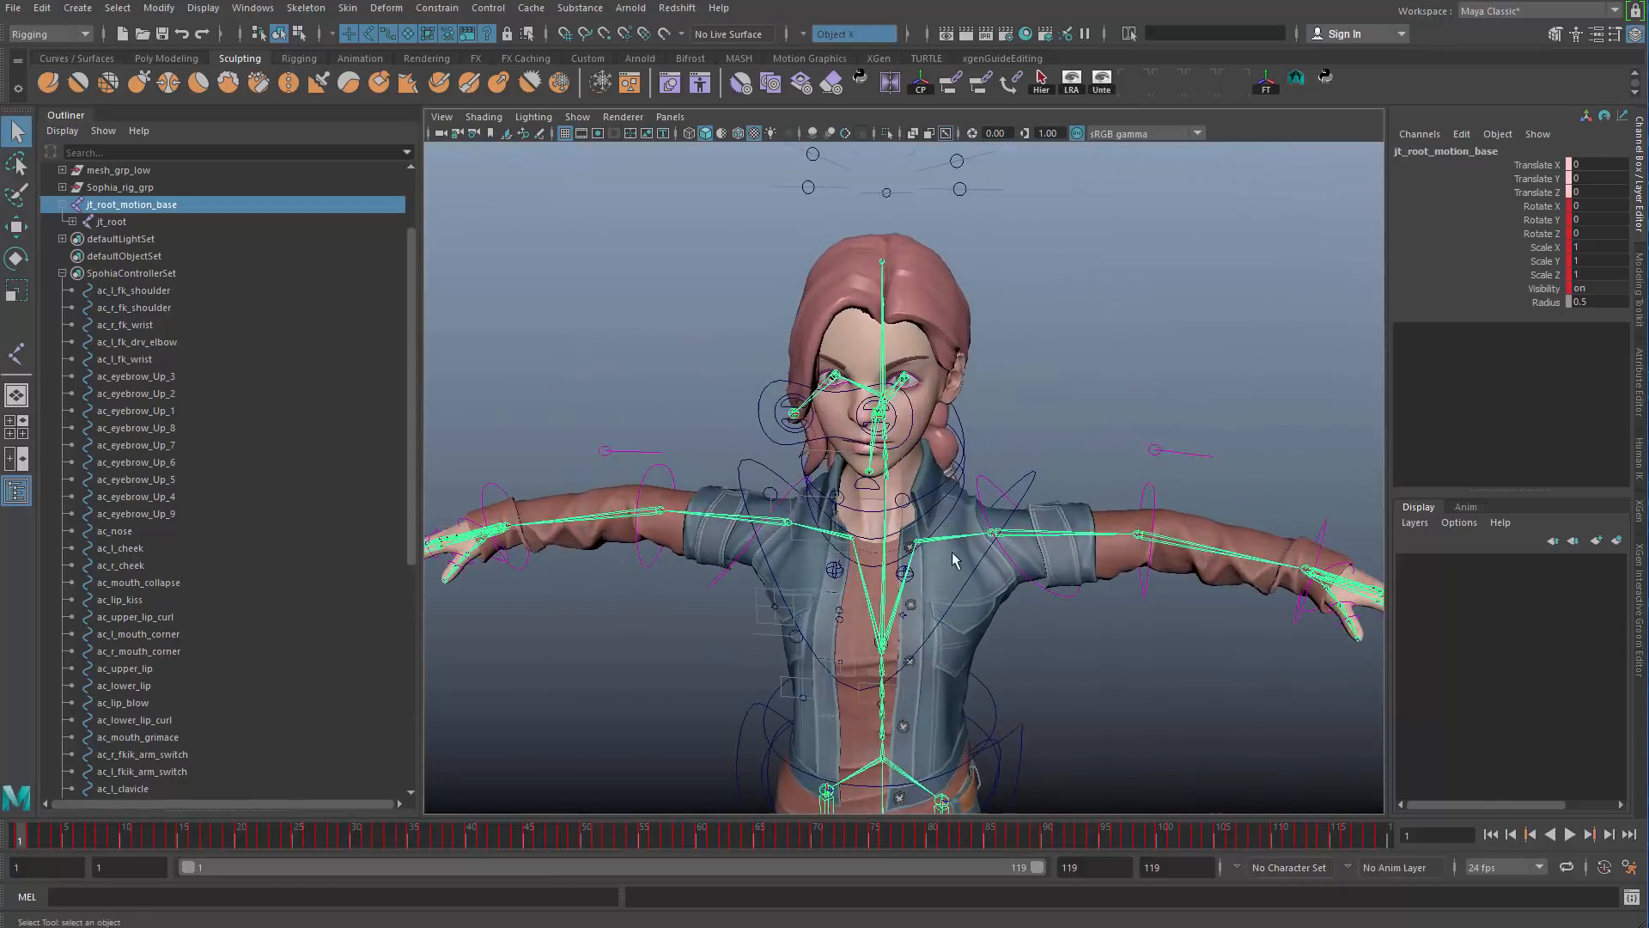
{"action": "left_click_drag", "start_coordinate": [953, 560], "coordinate": [902, 341], "text": "alt"}
{"action": "left_click", "coordinate": [900, 313]}
{"action": "right_click_drag", "start_coordinate": [899, 313], "coordinate": [805, 467], "text": "alt"}
{"action": "left_click_drag", "start_coordinate": [804, 466], "coordinate": [817, 465], "text": "alt"}
{"action": "right_click_drag", "start_coordinate": [818, 464], "coordinate": [819, 513], "text": "alt"}
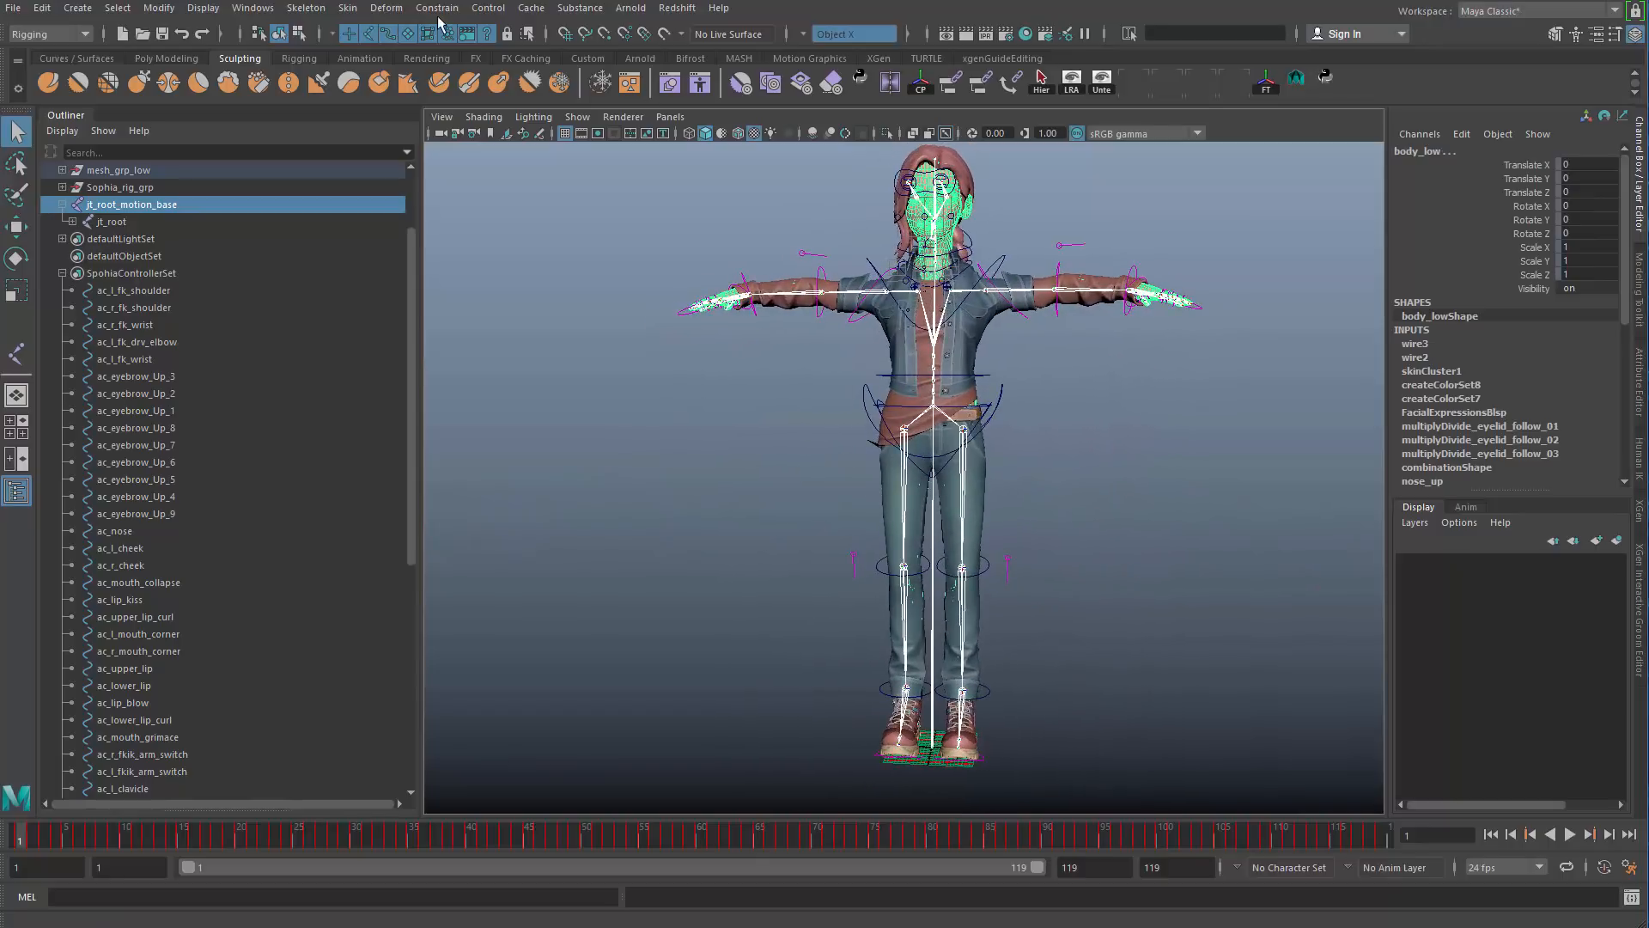
{"action": "left_click", "coordinate": [348, 9]}
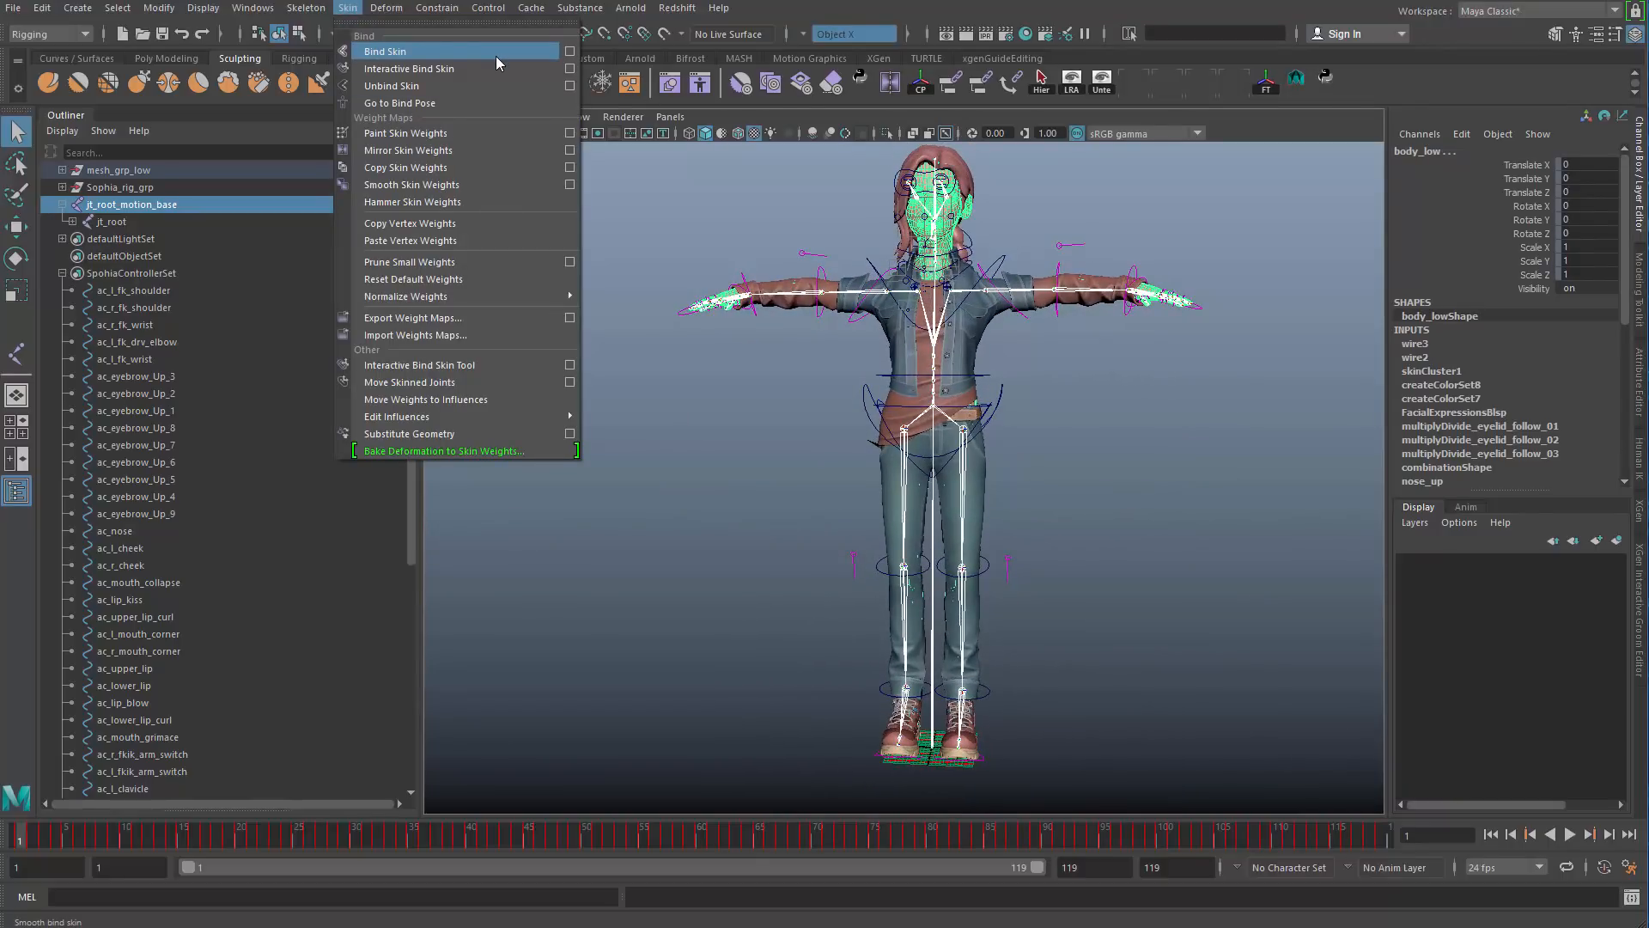
{"action": "left_click", "coordinate": [569, 52]}
{"action": "left_click_drag", "start_coordinate": [394, 105], "coordinate": [590, 149]}
{"action": "left_click", "coordinate": [795, 148]}
Step: Add the jt_root_motion_base joint as an influence to the body_low mesh's skin
{"action": "left_click", "coordinate": [346, 11]}
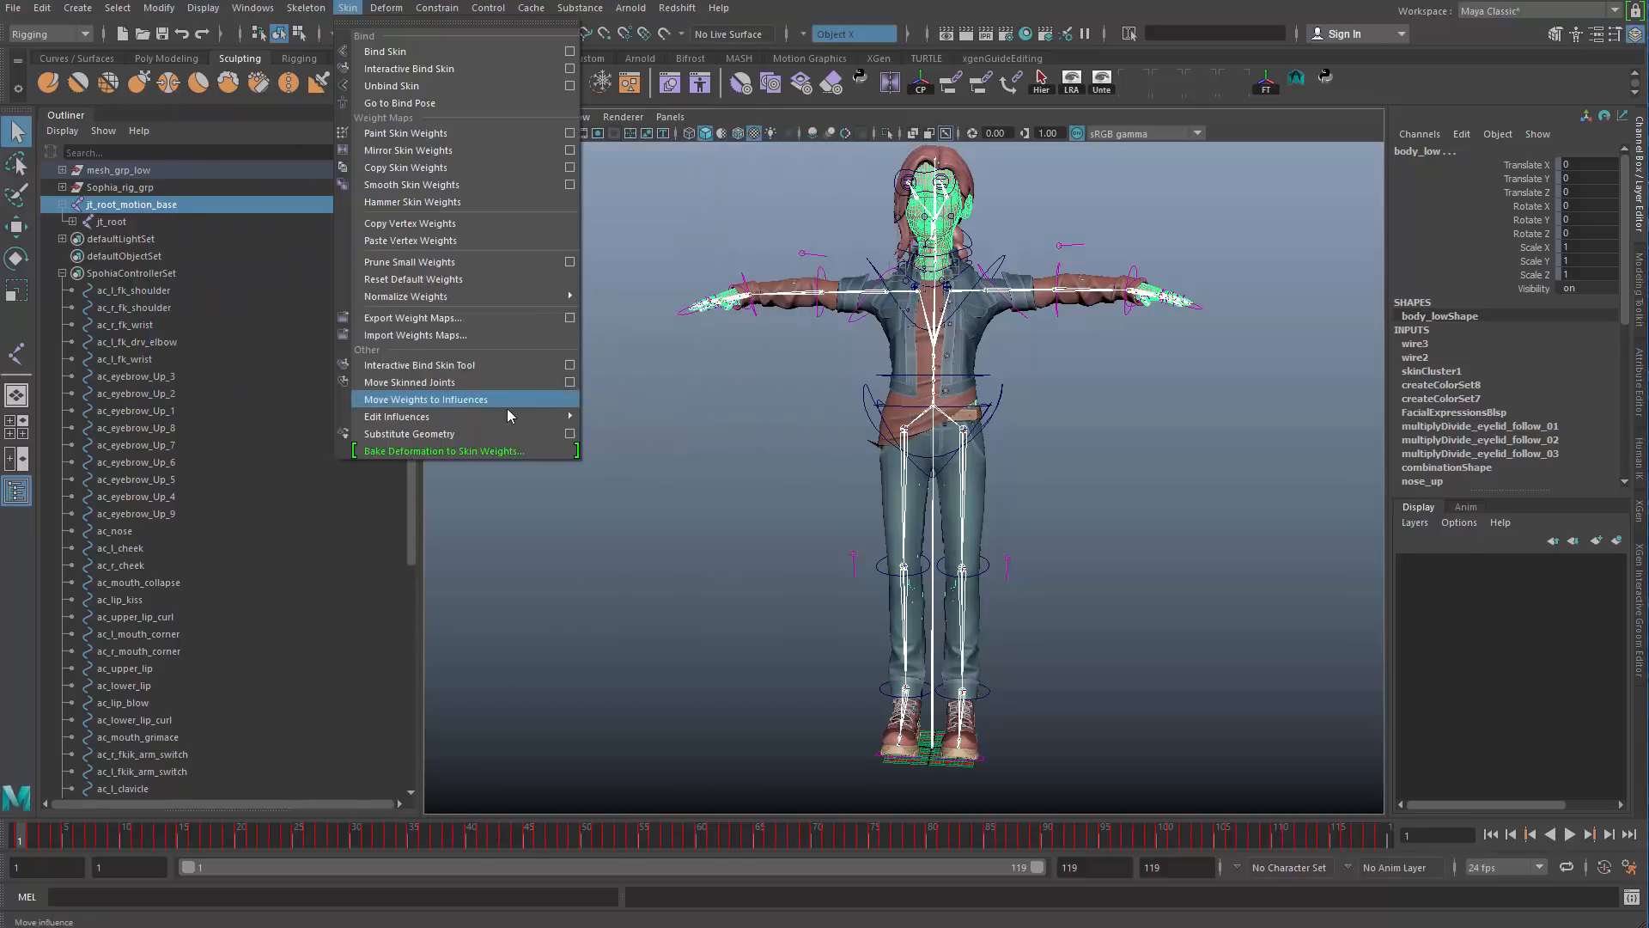
{"action": "mouse_move", "coordinate": [507, 416]}
{"action": "left_click", "coordinate": [668, 426]}
{"action": "scroll", "coordinate": [805, 542], "scroll_direction": "up", "scroll_amount": 3}
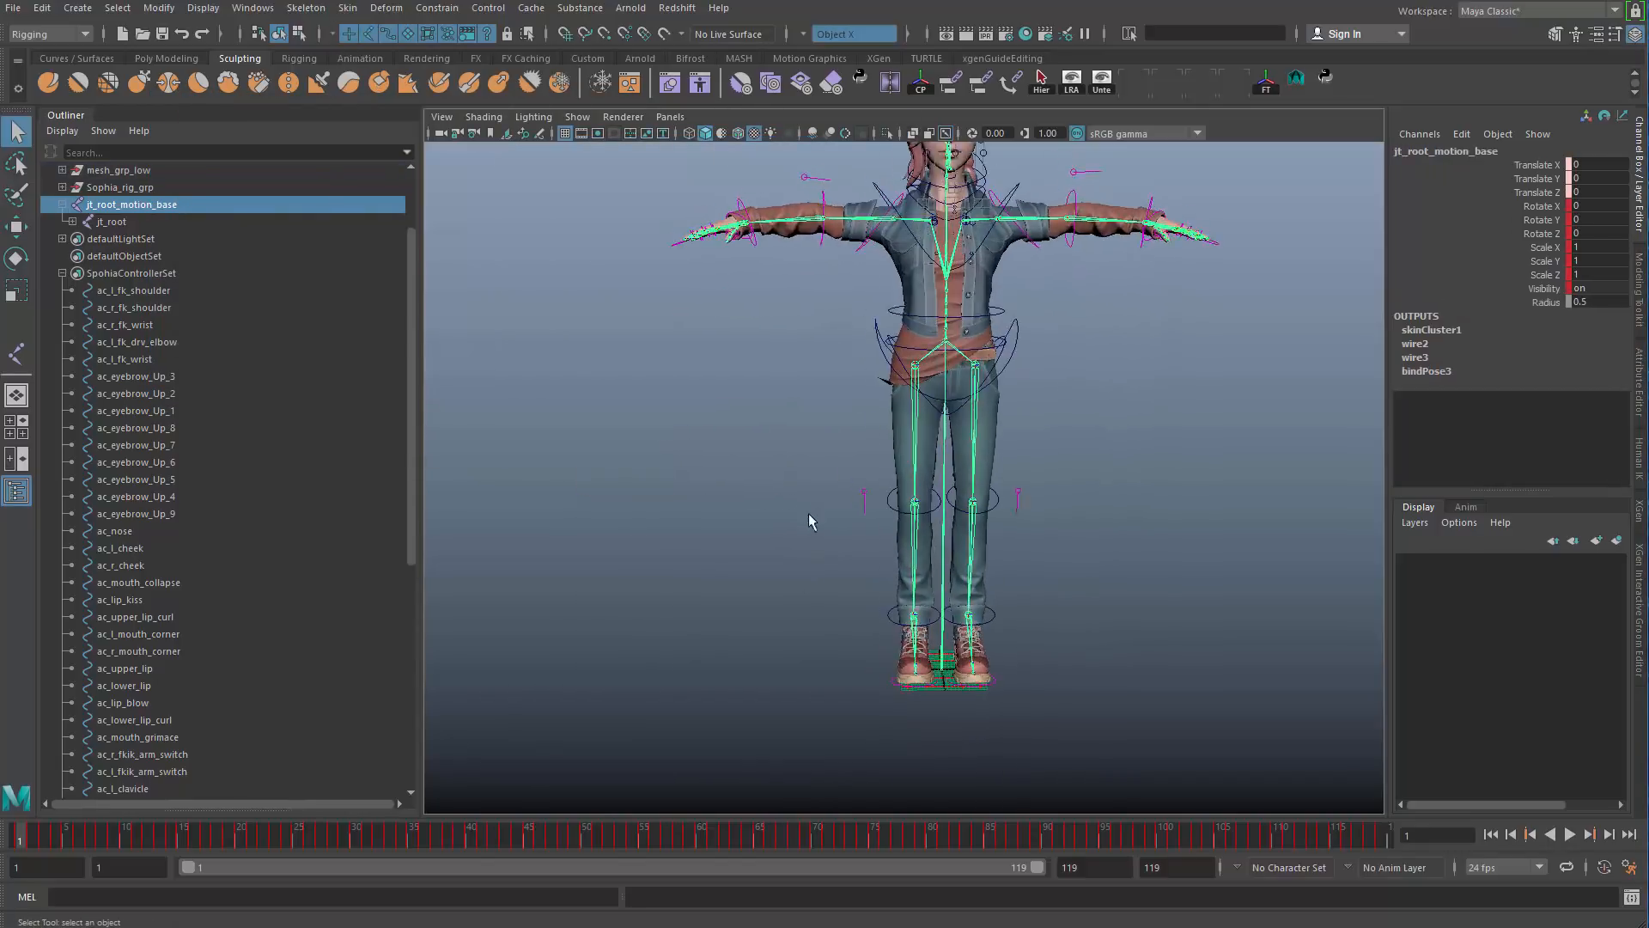
Step: Inspect the position of the jt_root_motion_base joint between the shoes on the grid, up close and from several angles
{"action": "left_click_drag", "start_coordinate": [810, 521], "coordinate": [899, 548], "text": "alt"}
{"action": "middle_click_drag", "start_coordinate": [898, 548], "coordinate": [807, 438], "text": "alt"}
{"action": "right_click_drag", "start_coordinate": [808, 438], "coordinate": [919, 550], "text": "alt"}
{"action": "middle_click_drag", "start_coordinate": [919, 550], "coordinate": [970, 550], "text": "alt"}
{"action": "right_click_drag", "start_coordinate": [971, 550], "coordinate": [1039, 656], "text": "alt"}
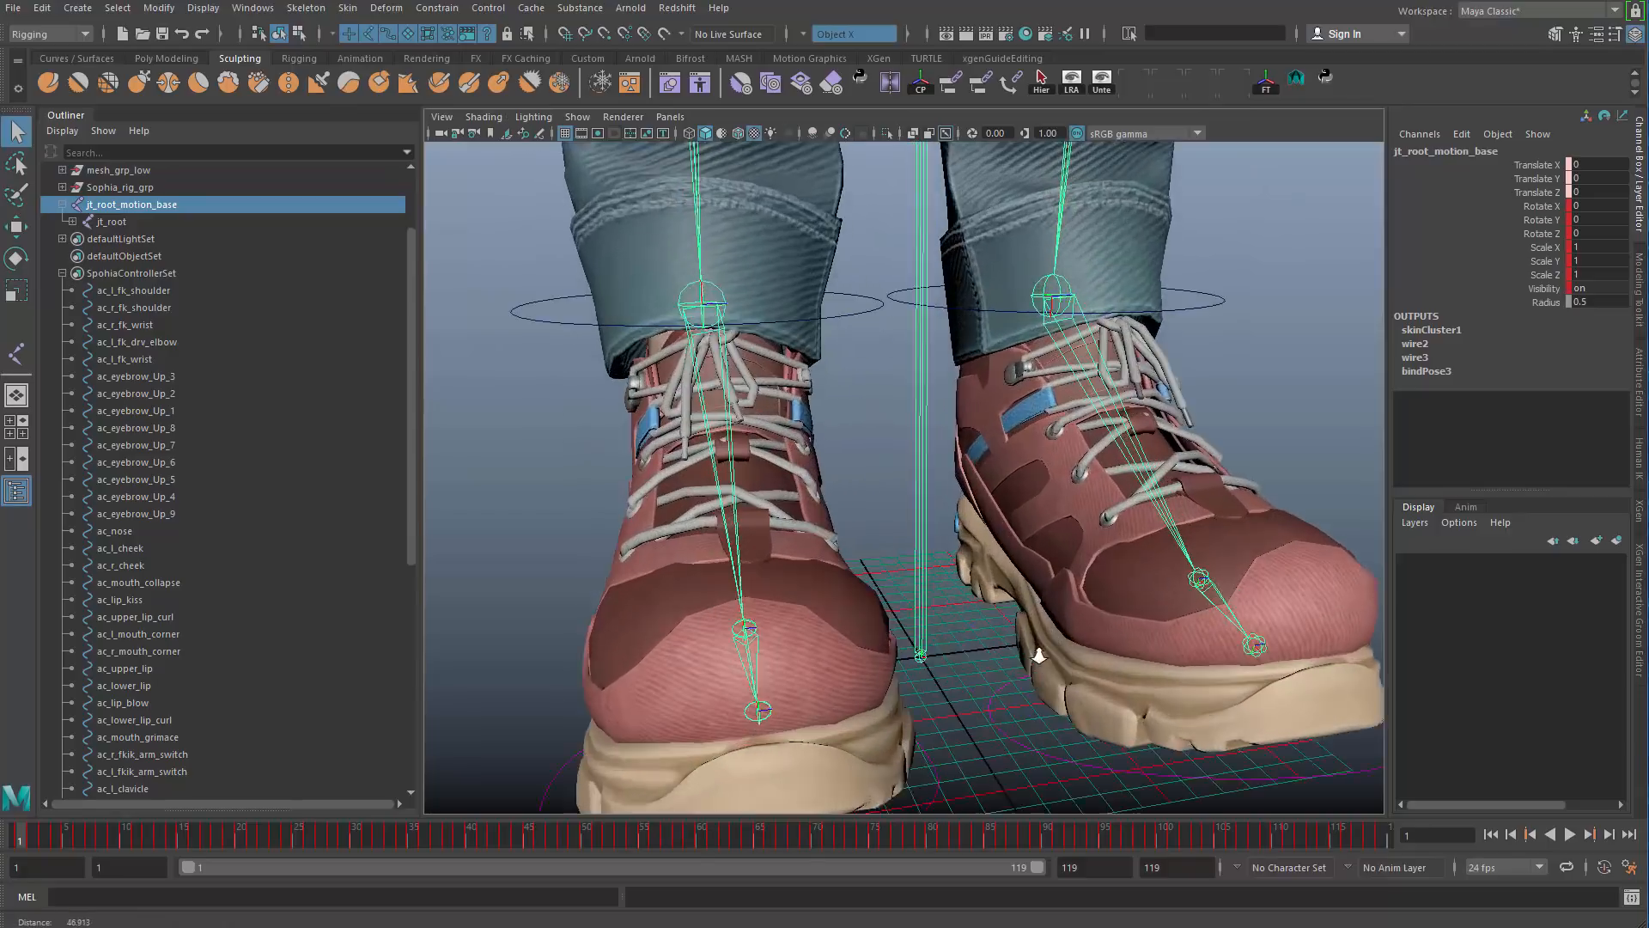
{"action": "left_click_drag", "start_coordinate": [1039, 655], "coordinate": [979, 662], "text": "alt"}
{"action": "right_click_drag", "start_coordinate": [979, 661], "coordinate": [1074, 700], "text": "alt"}
{"action": "right_click_drag", "start_coordinate": [882, 570], "coordinate": [469, 390], "text": "alt"}
{"action": "middle_click_drag", "start_coordinate": [927, 386], "coordinate": [884, 536], "text": "alt"}
{"action": "right_click_drag", "start_coordinate": [884, 536], "coordinate": [849, 533], "text": "alt"}
{"action": "left_click_drag", "start_coordinate": [849, 533], "coordinate": [893, 537], "text": "alt"}
{"action": "right_click_drag", "start_coordinate": [893, 537], "coordinate": [1125, 584], "text": "alt"}
{"action": "middle_click_drag", "start_coordinate": [1125, 584], "coordinate": [1185, 498], "text": "alt"}
Step: Unparent the jt_root joint from jt_root_motion_base so both sit at the top level of the hierarchy
{"action": "left_click", "coordinate": [497, 409]}
{"action": "left_click", "coordinate": [143, 218]}
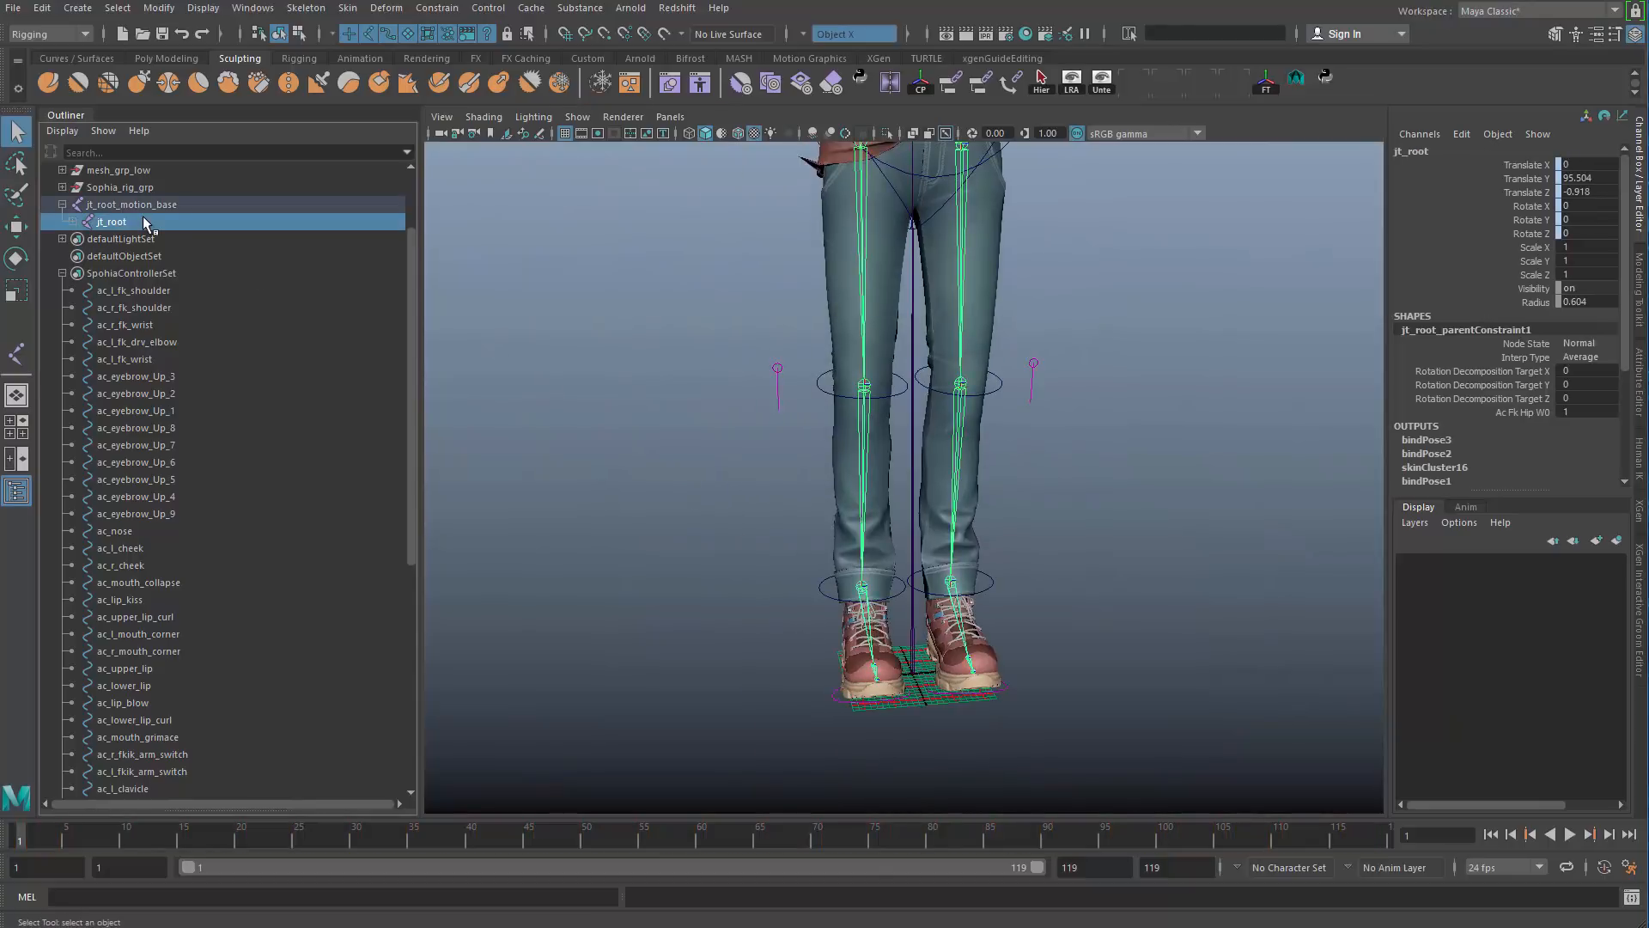
{"action": "key", "text": "shift+p"}
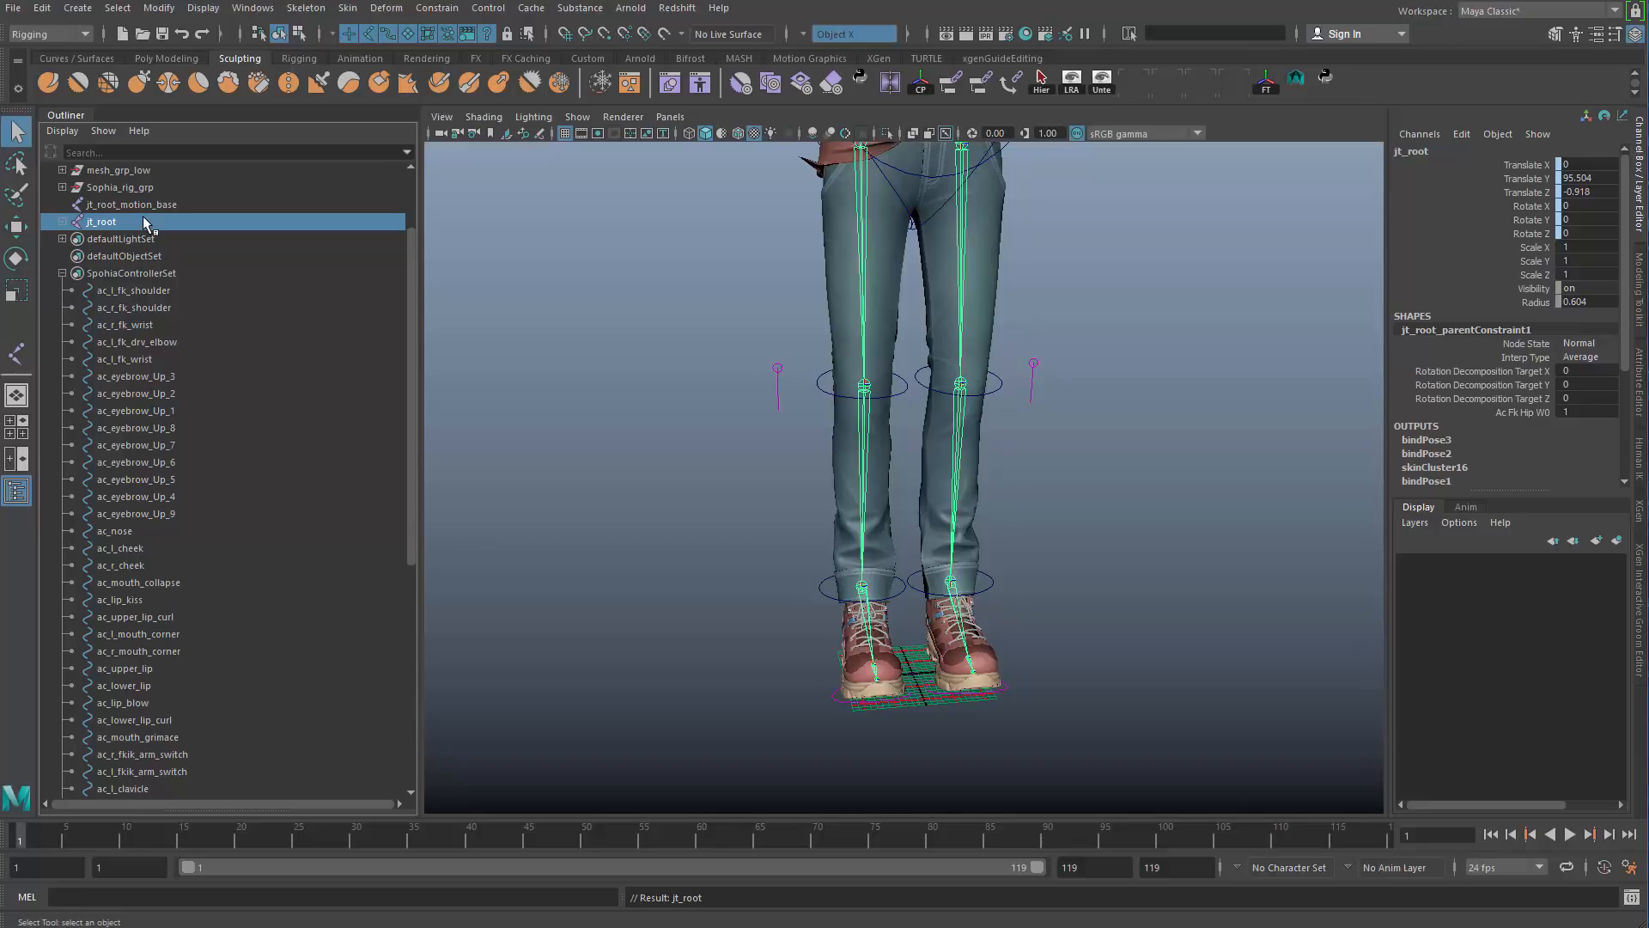
{"action": "middle_click_drag", "start_coordinate": [511, 382], "coordinate": [563, 554], "text": "alt"}
{"action": "right_click_drag", "start_coordinate": [644, 574], "coordinate": [580, 573], "text": "alt"}
{"action": "middle_click_drag", "start_coordinate": [668, 631], "coordinate": [663, 548], "text": "alt"}
{"action": "left_click_drag", "start_coordinate": [662, 548], "coordinate": [670, 541], "text": "alt"}
{"action": "left_click", "coordinate": [351, 442]}
Step: Delete all animation keys of the jt_root_motion_base joint across the whole timeline
{"action": "left_click", "coordinate": [137, 222]}
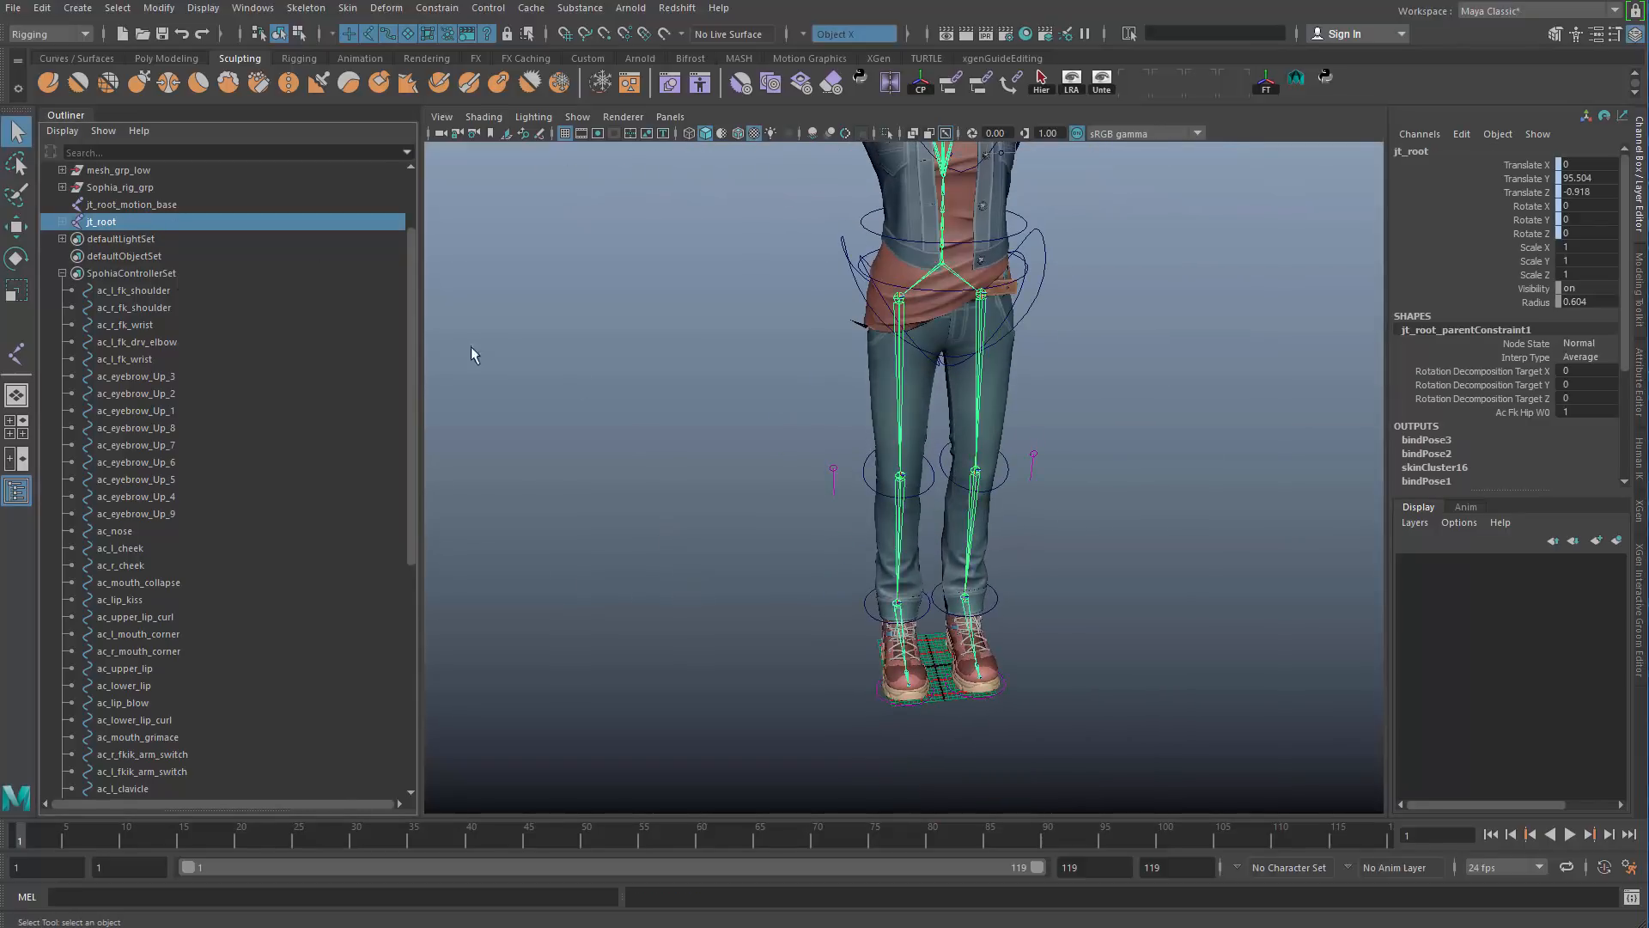
{"action": "left_click", "coordinate": [140, 211], "text": "ctrl"}
{"action": "left_click_drag", "start_coordinate": [926, 642], "coordinate": [888, 627], "text": "alt"}
{"action": "left_click", "coordinate": [158, 204]}
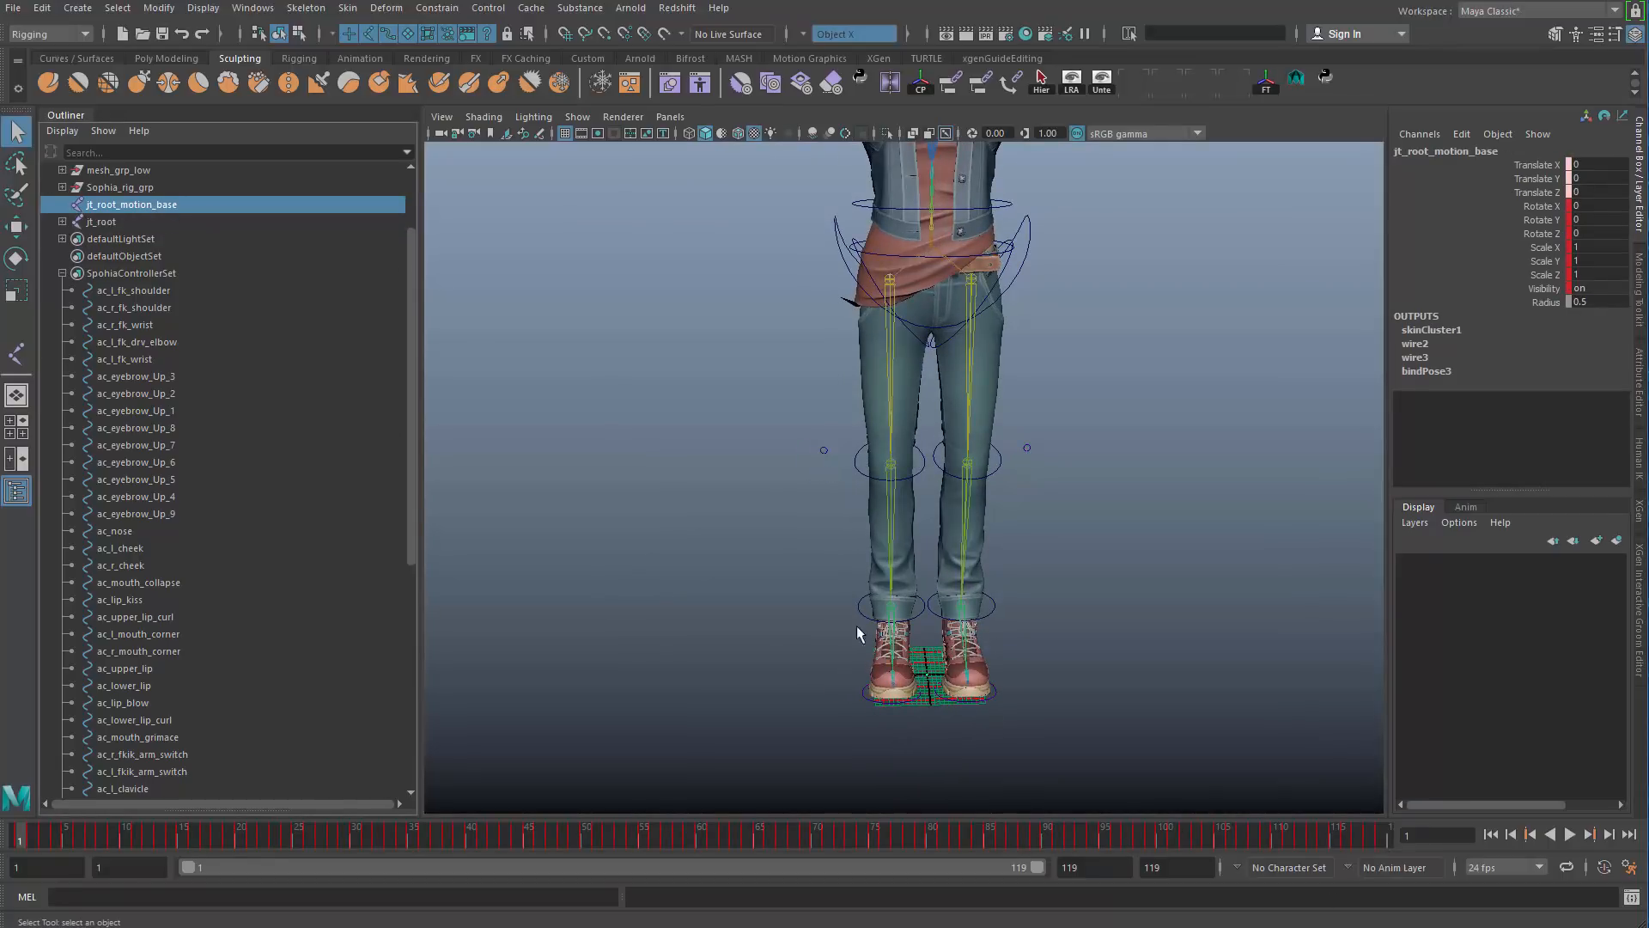
{"action": "key", "text": "alt+v"}
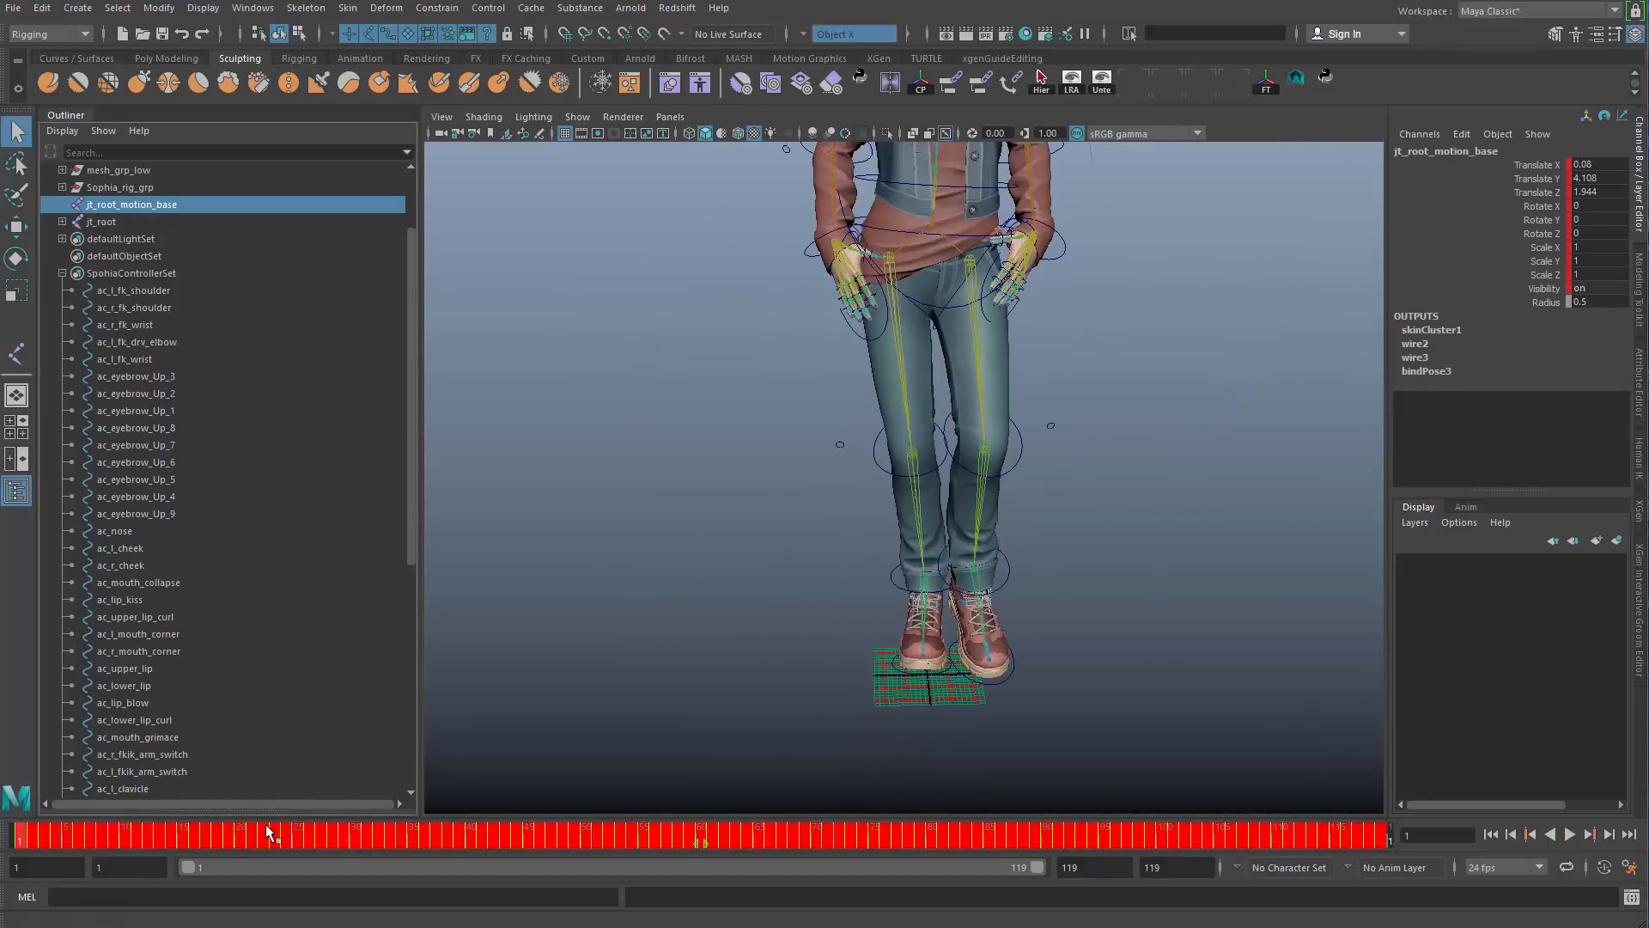
{"action": "right_click", "coordinate": [284, 828]}
{"action": "left_click", "coordinate": [303, 887]}
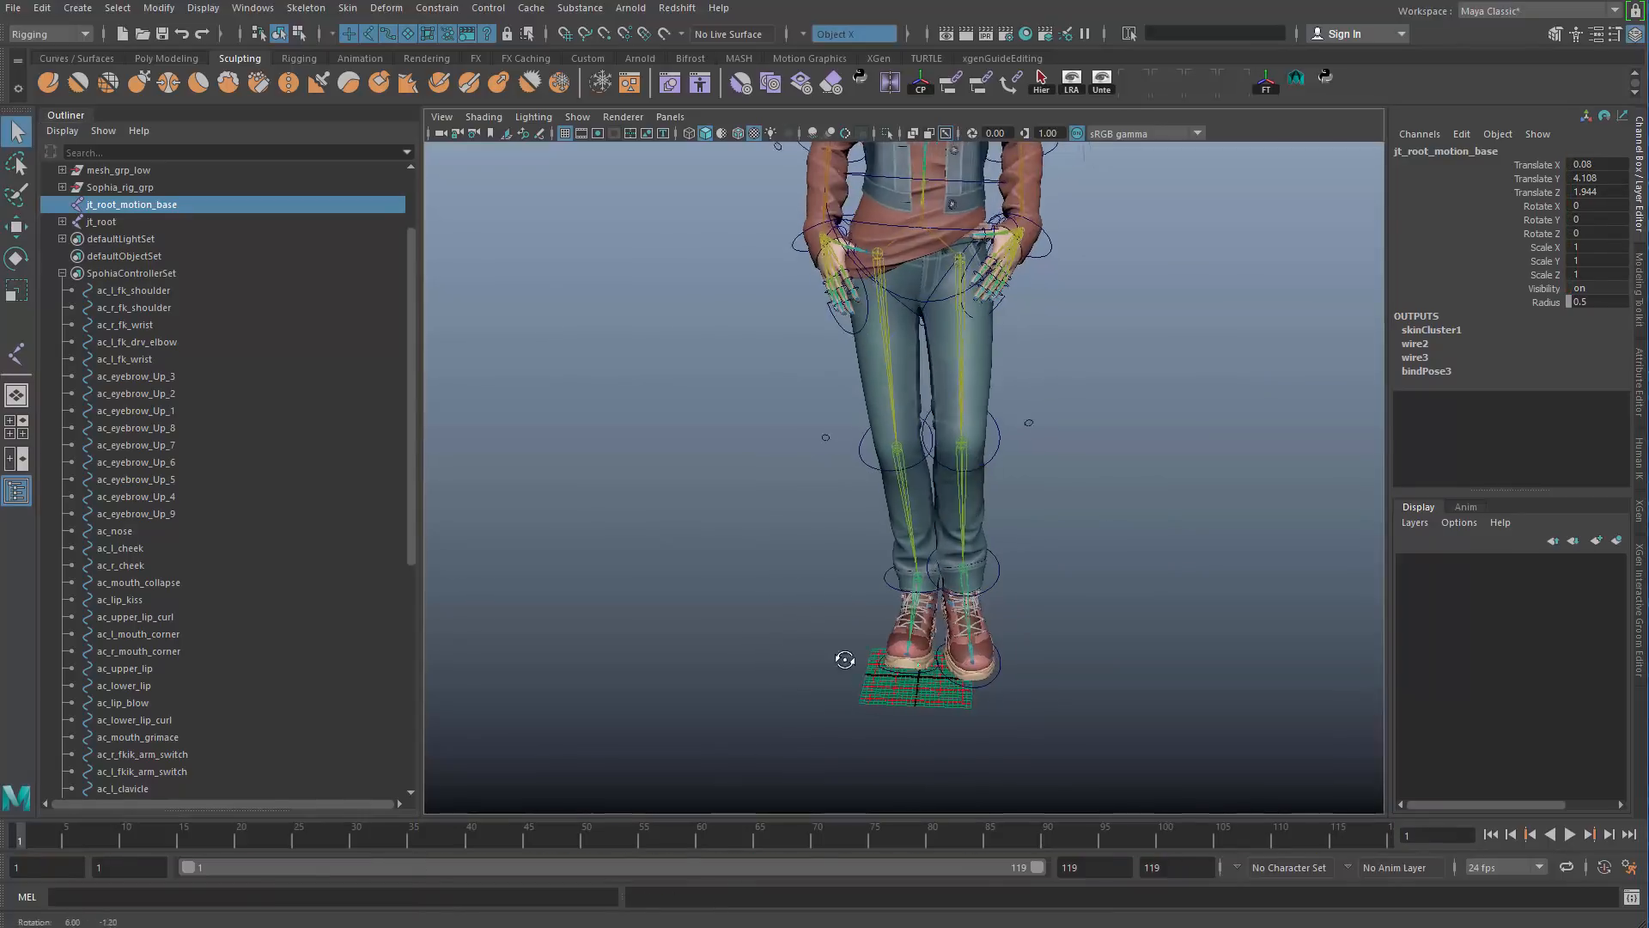
Step: Snap the jt_root_motion_base joint to the world origin at the centre of the grid
{"action": "scroll", "coordinate": [839, 663], "scroll_direction": "up", "scroll_amount": 5}
{"action": "left_click_drag", "start_coordinate": [1069, 582], "coordinate": [998, 647], "text": "alt"}
{"action": "left_click", "coordinate": [828, 560]}
{"action": "left_click", "coordinate": [825, 556]}
{"action": "scroll", "coordinate": [998, 647], "scroll_direction": "up", "scroll_amount": 4}
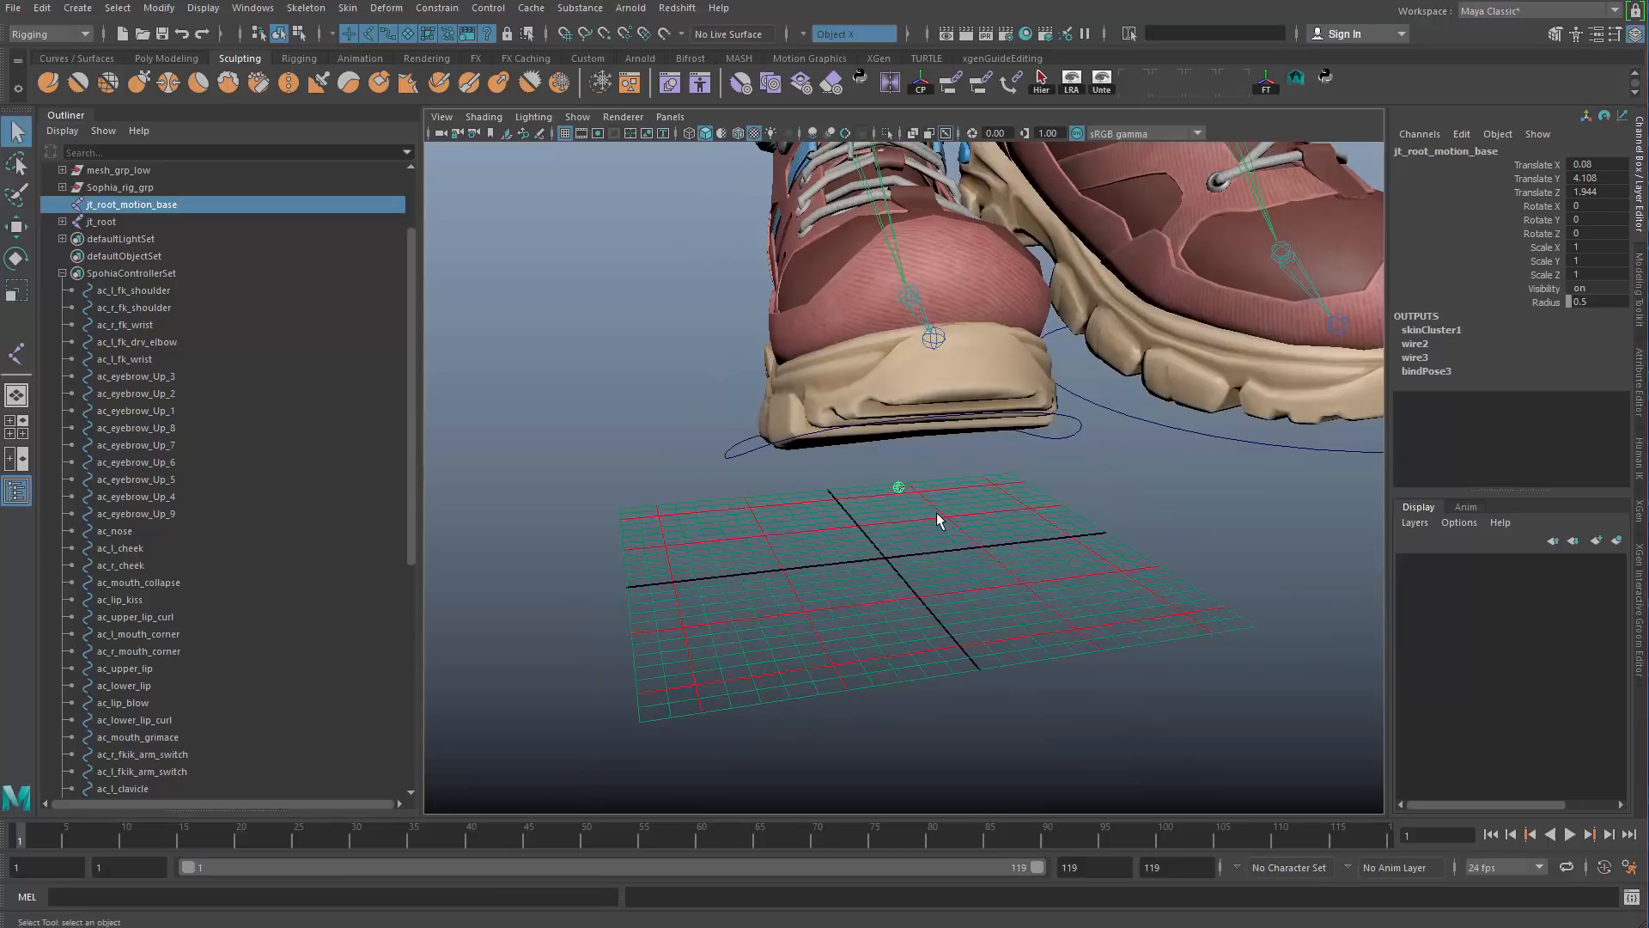
{"action": "key", "text": "w"}
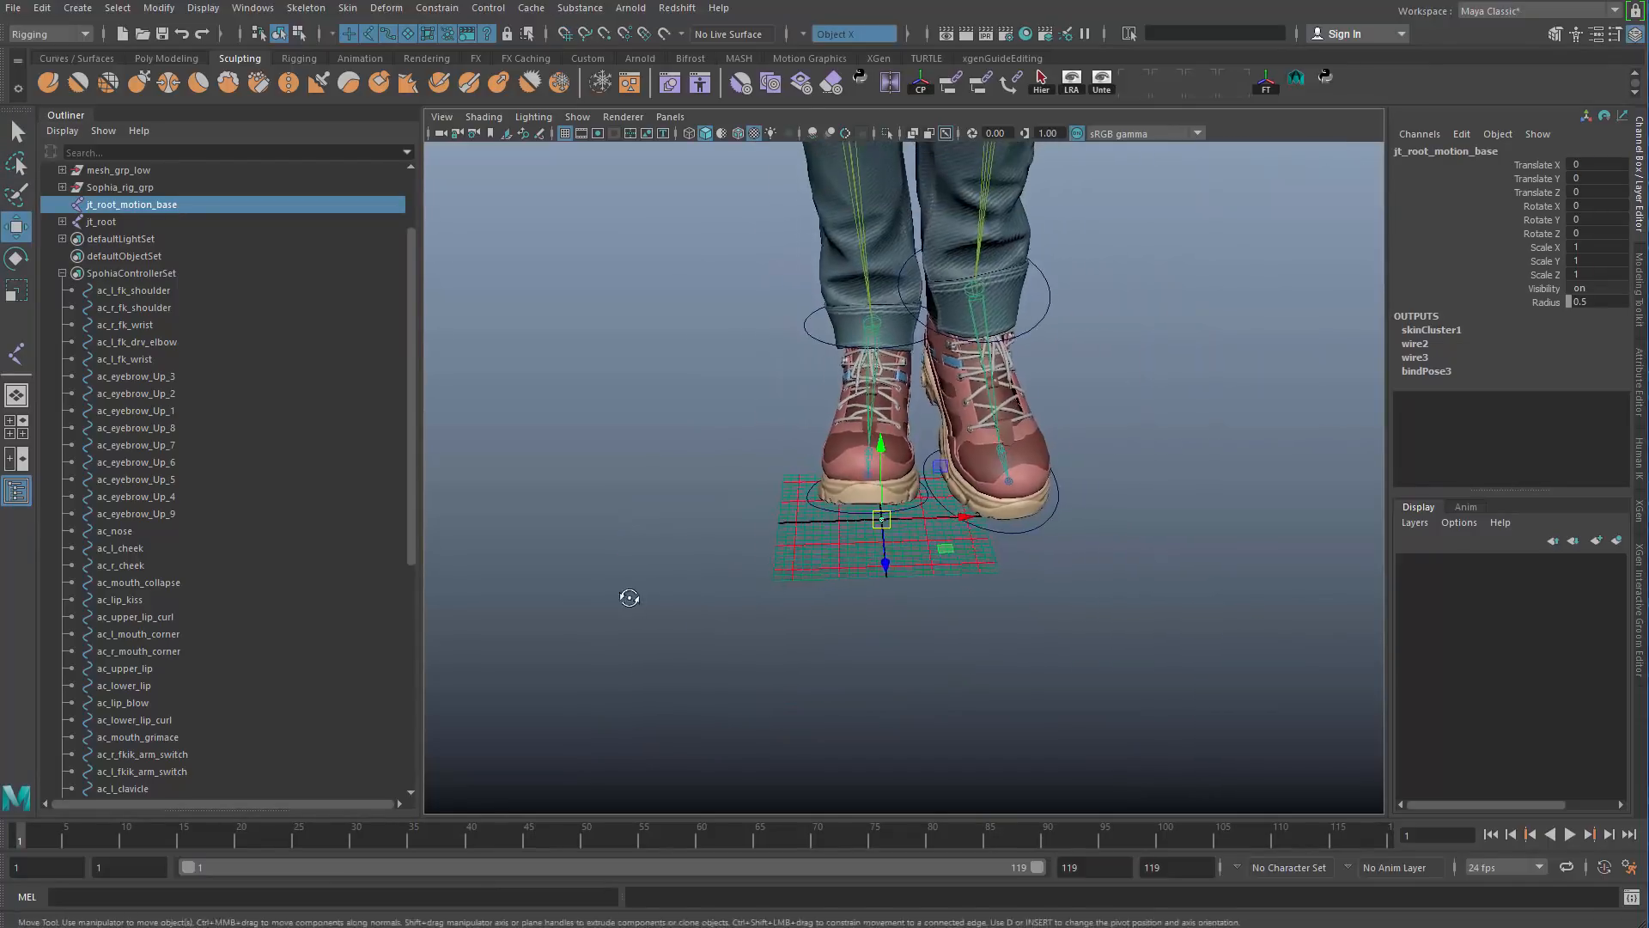
Step: Parent-constrain the jt_root_motion_base joint to jt_root so that it follows the root's motion
{"action": "left_click", "coordinate": [138, 225], "text": "shift"}
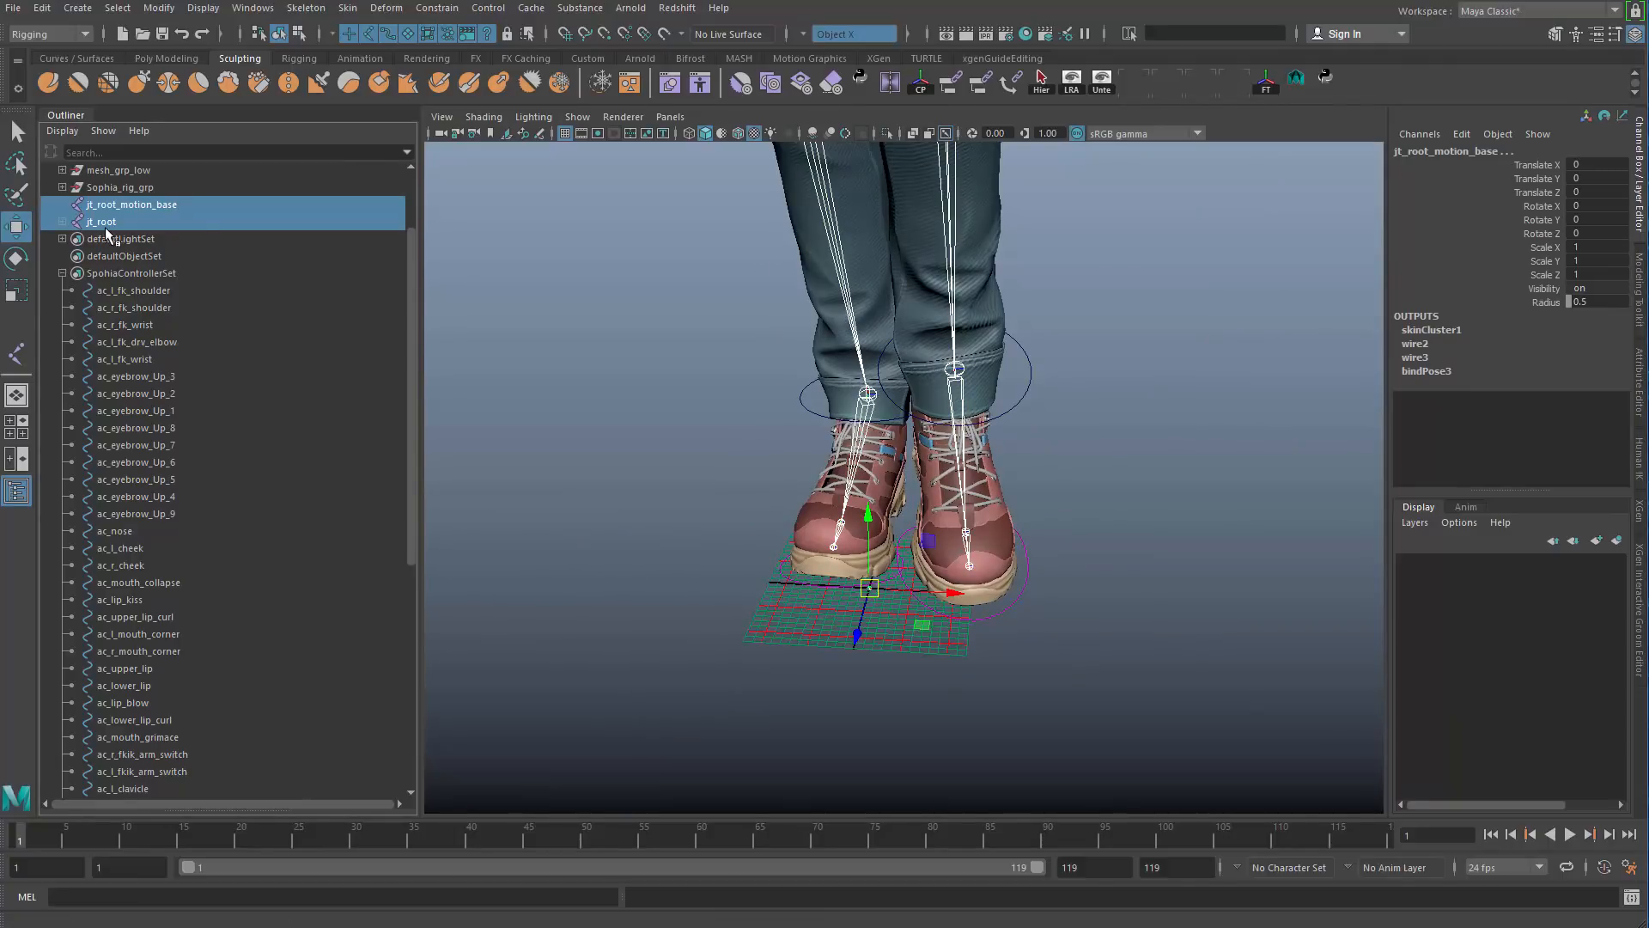
{"action": "left_click", "coordinate": [438, 9]}
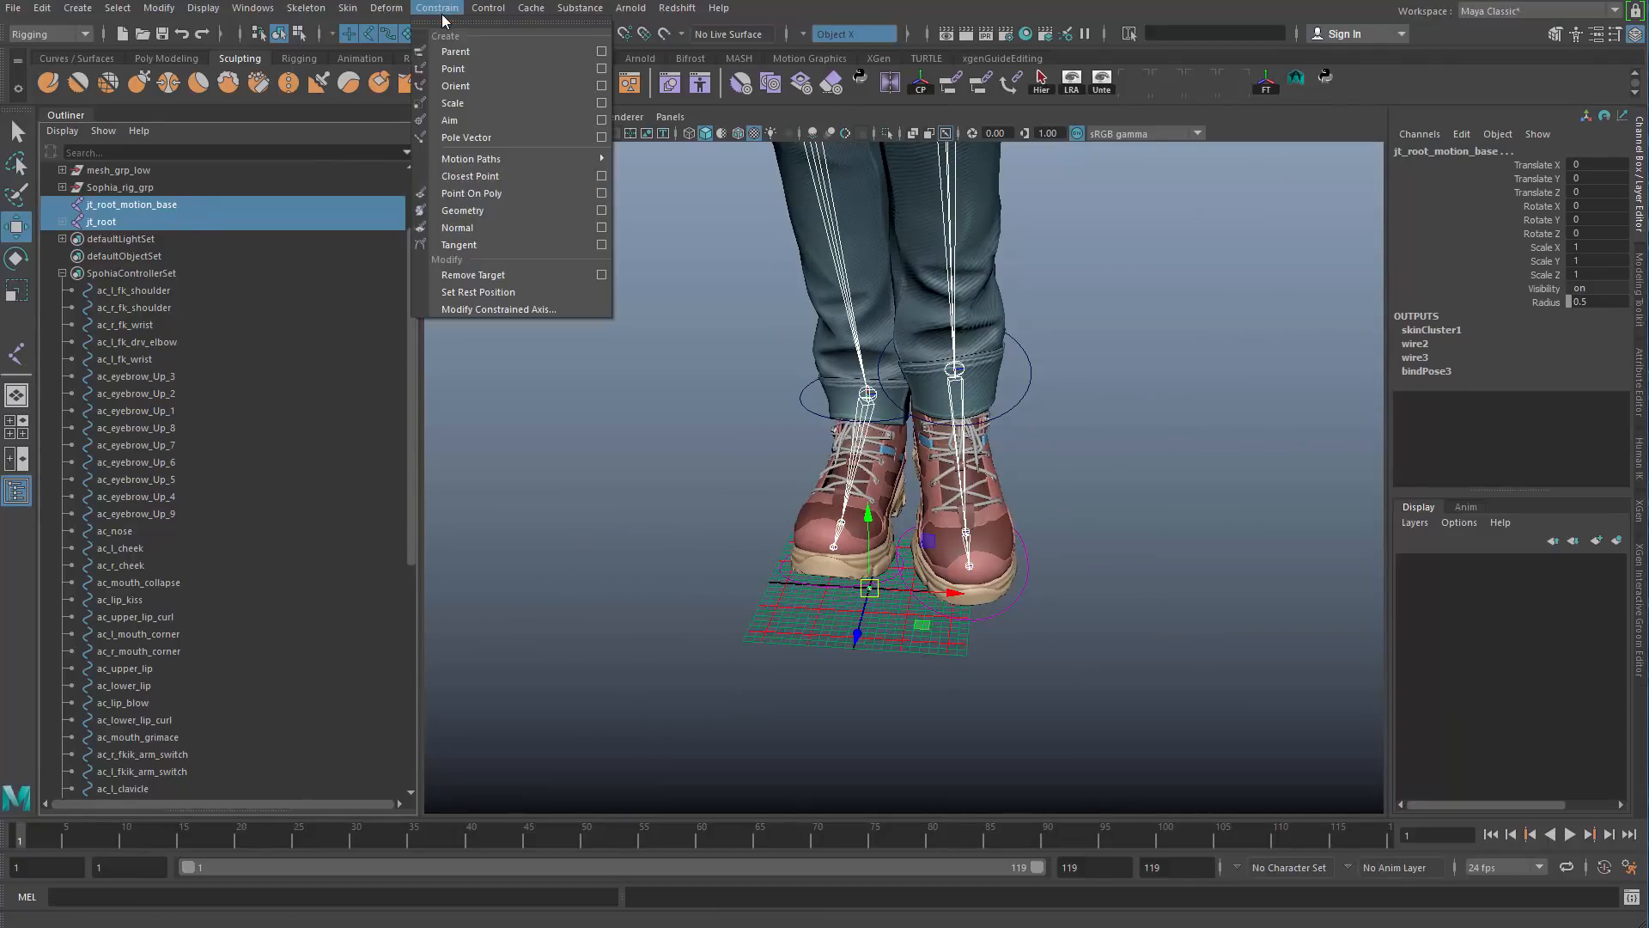
{"action": "left_click", "coordinate": [456, 52]}
{"action": "scroll", "coordinate": [699, 578], "scroll_direction": "down", "scroll_amount": 5}
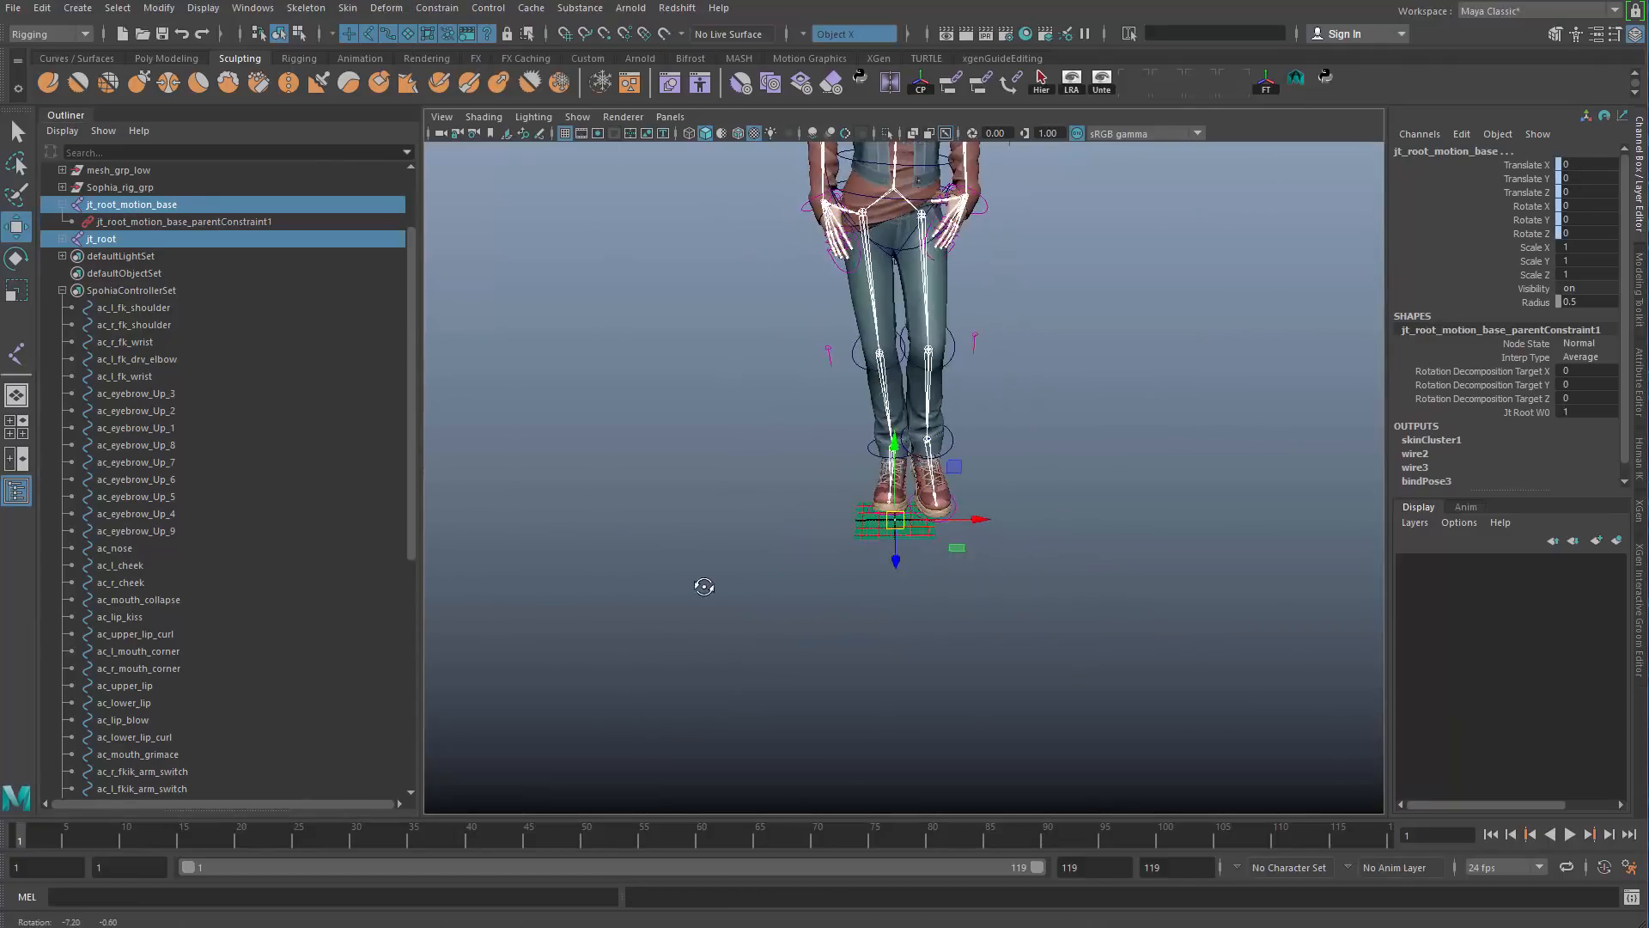
Step: Play the animation and check how the constrained jt_root_motion_base joint sits and moves under the character
{"action": "key", "text": "alt+v"}
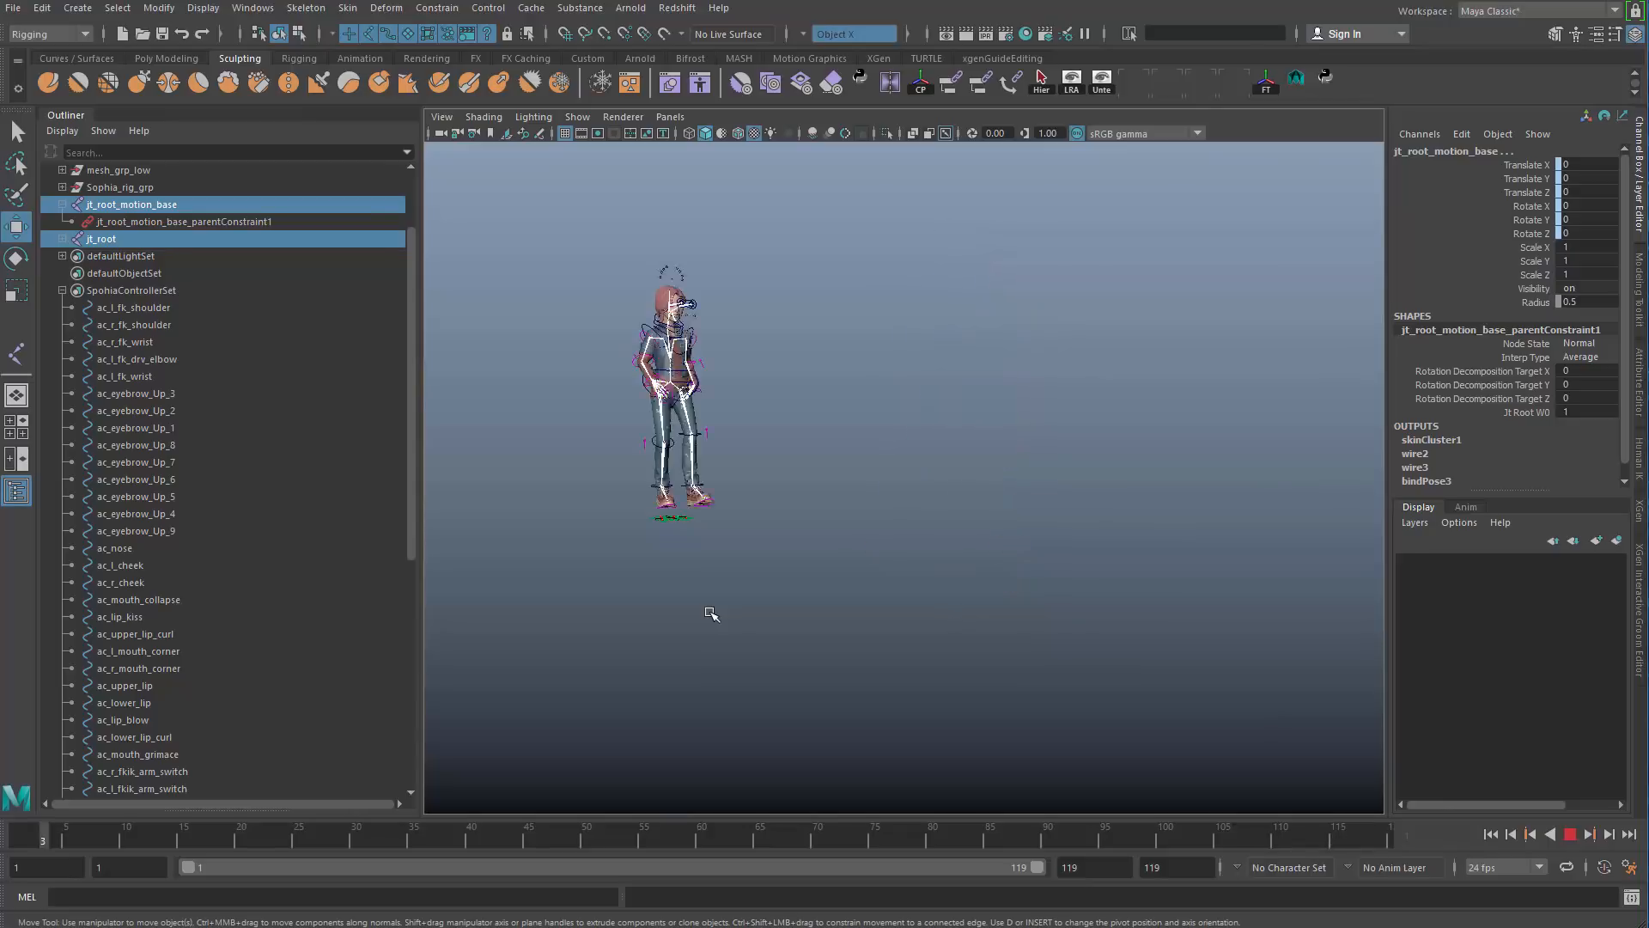
{"action": "key", "text": "Escape"}
{"action": "key", "text": "f"}
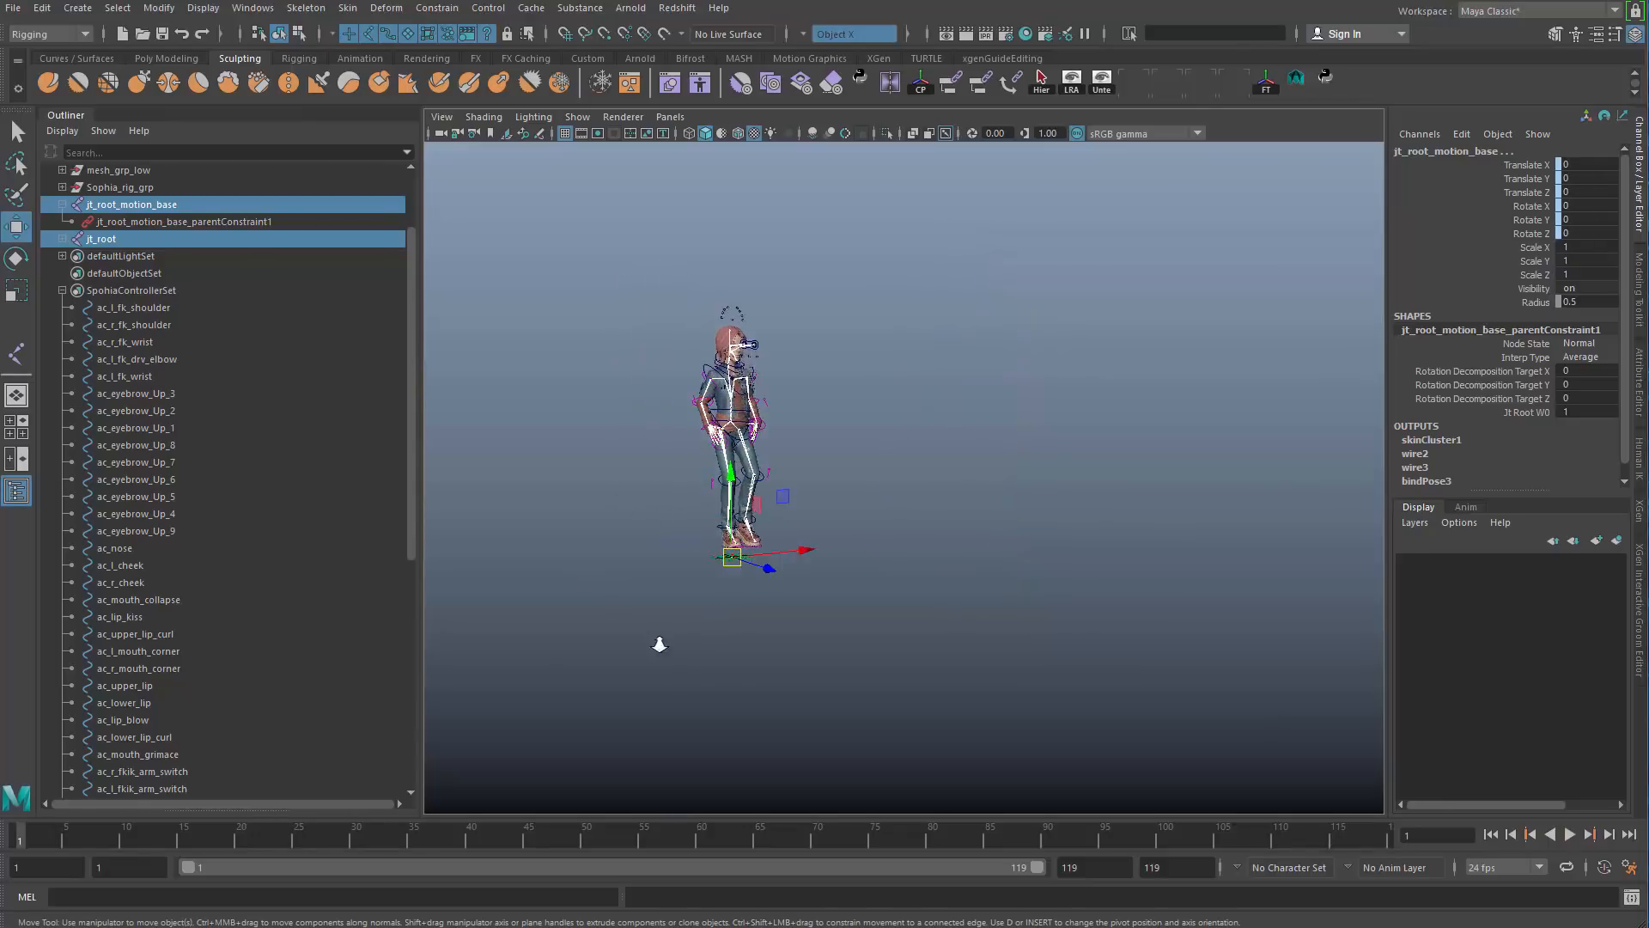
{"action": "scroll", "coordinate": [1031, 635], "scroll_direction": "up", "scroll_amount": 4}
{"action": "left_click", "coordinate": [1107, 674]}
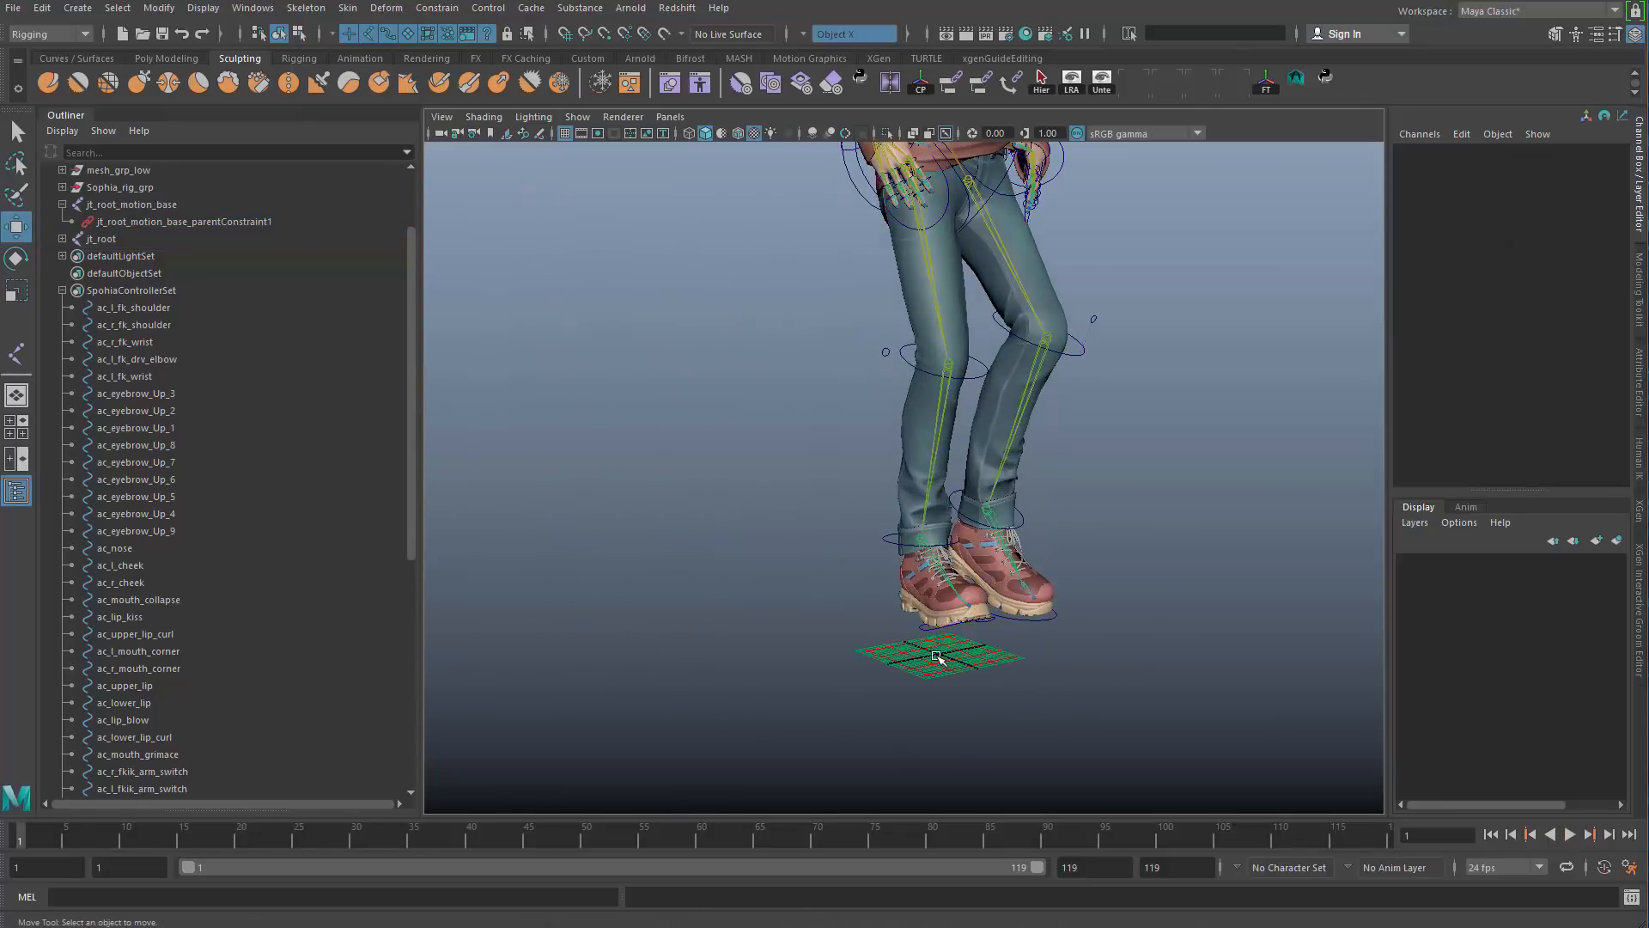
{"action": "left_click", "coordinate": [938, 655]}
{"action": "middle_click_drag", "start_coordinate": [969, 214], "coordinate": [955, 345], "text": "alt"}
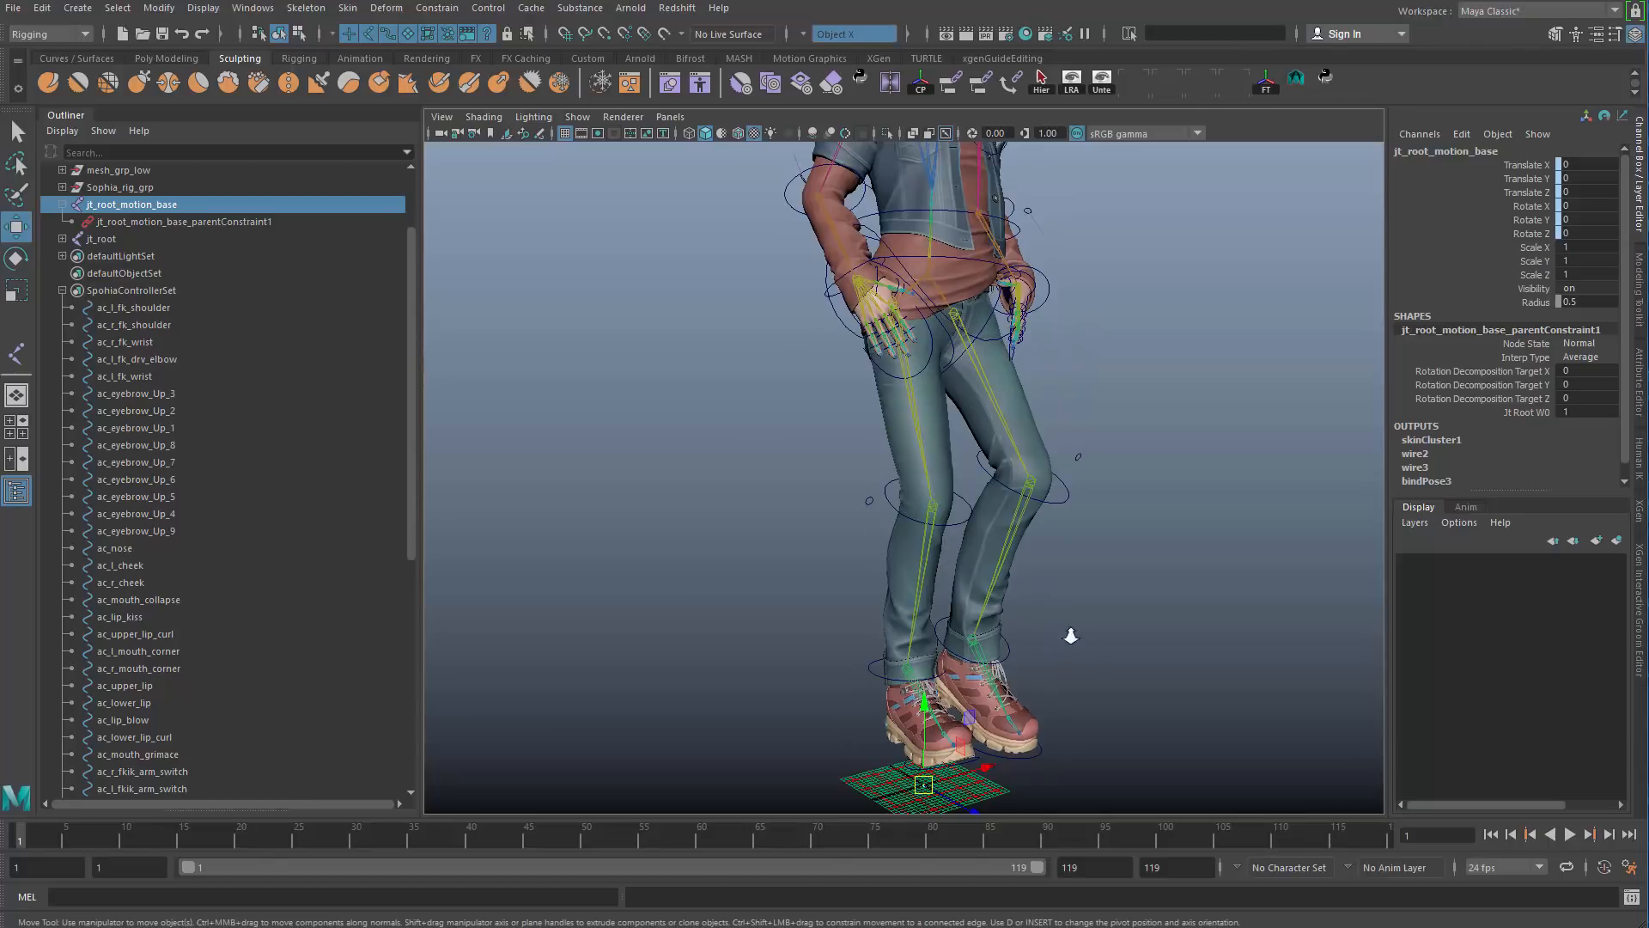
{"action": "scroll", "coordinate": [1070, 635], "scroll_direction": "down", "scroll_amount": 2}
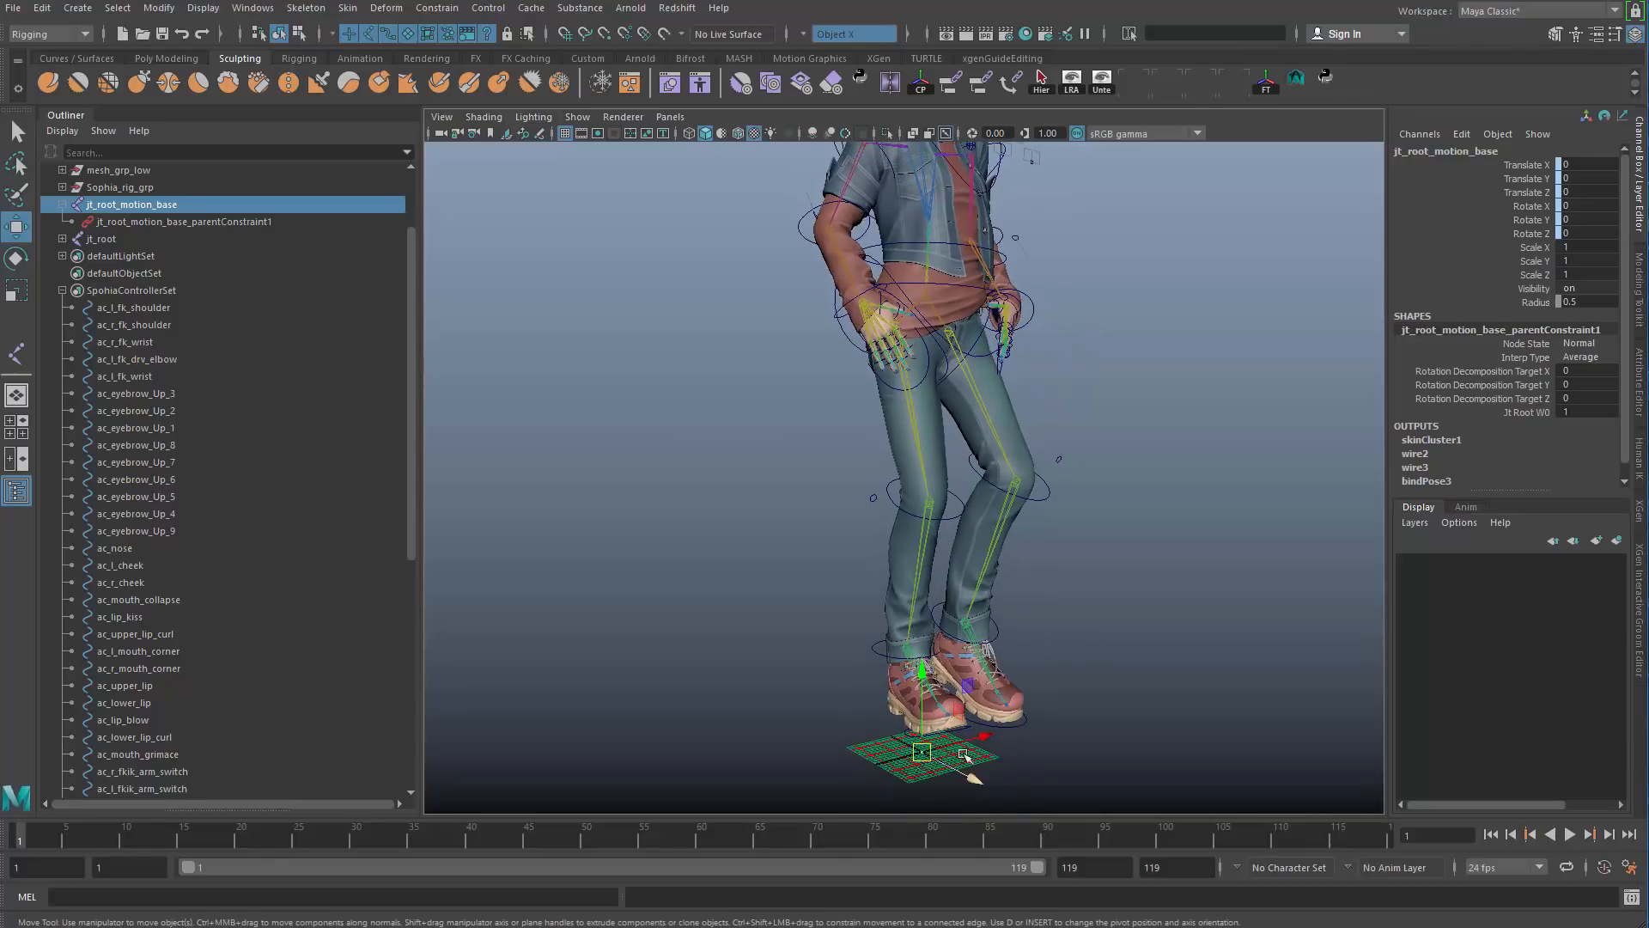
{"action": "left_click", "coordinate": [136, 222]}
{"action": "key", "text": "Delete"}
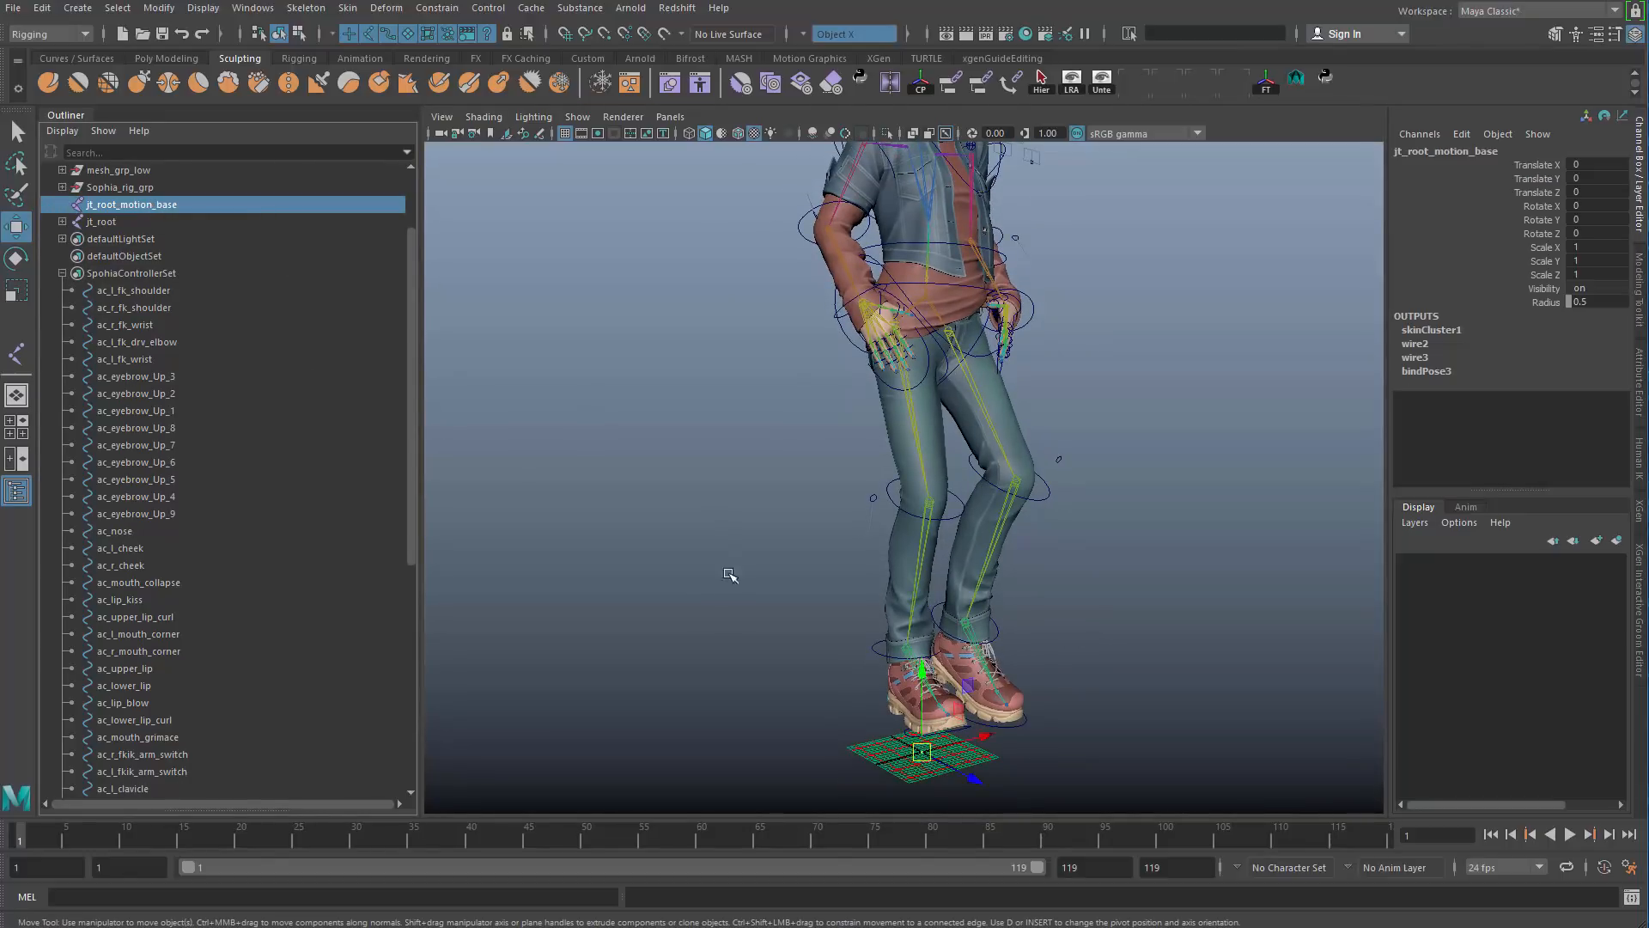
{"action": "mouse_move", "coordinate": [729, 575]}
{"action": "left_mouse_down", "text": "alt"}
{"action": "mouse_move", "coordinate": [636, 481]}
{"action": "mouse_move", "coordinate": [740, 552]}
{"action": "left_mouse_up", "text": "alt"}
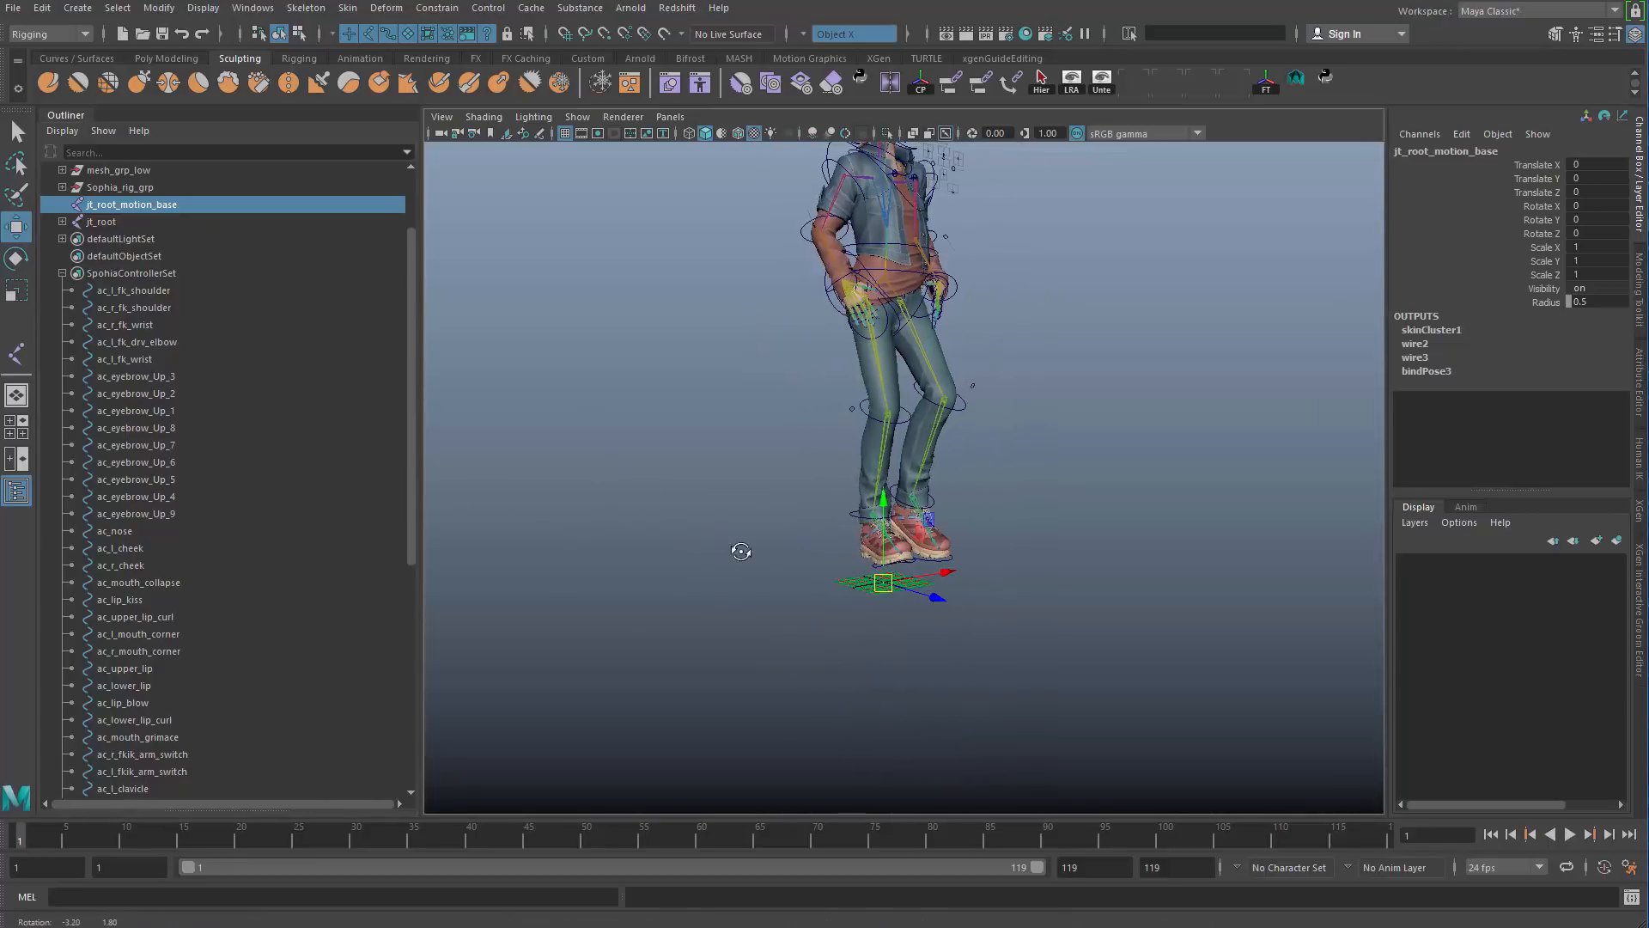
{"action": "key", "text": "alt+v"}
{"action": "key", "text": "alt+v"}
{"action": "key", "text": "ctrl+z"}
{"action": "key", "text": "ctrl+z"}
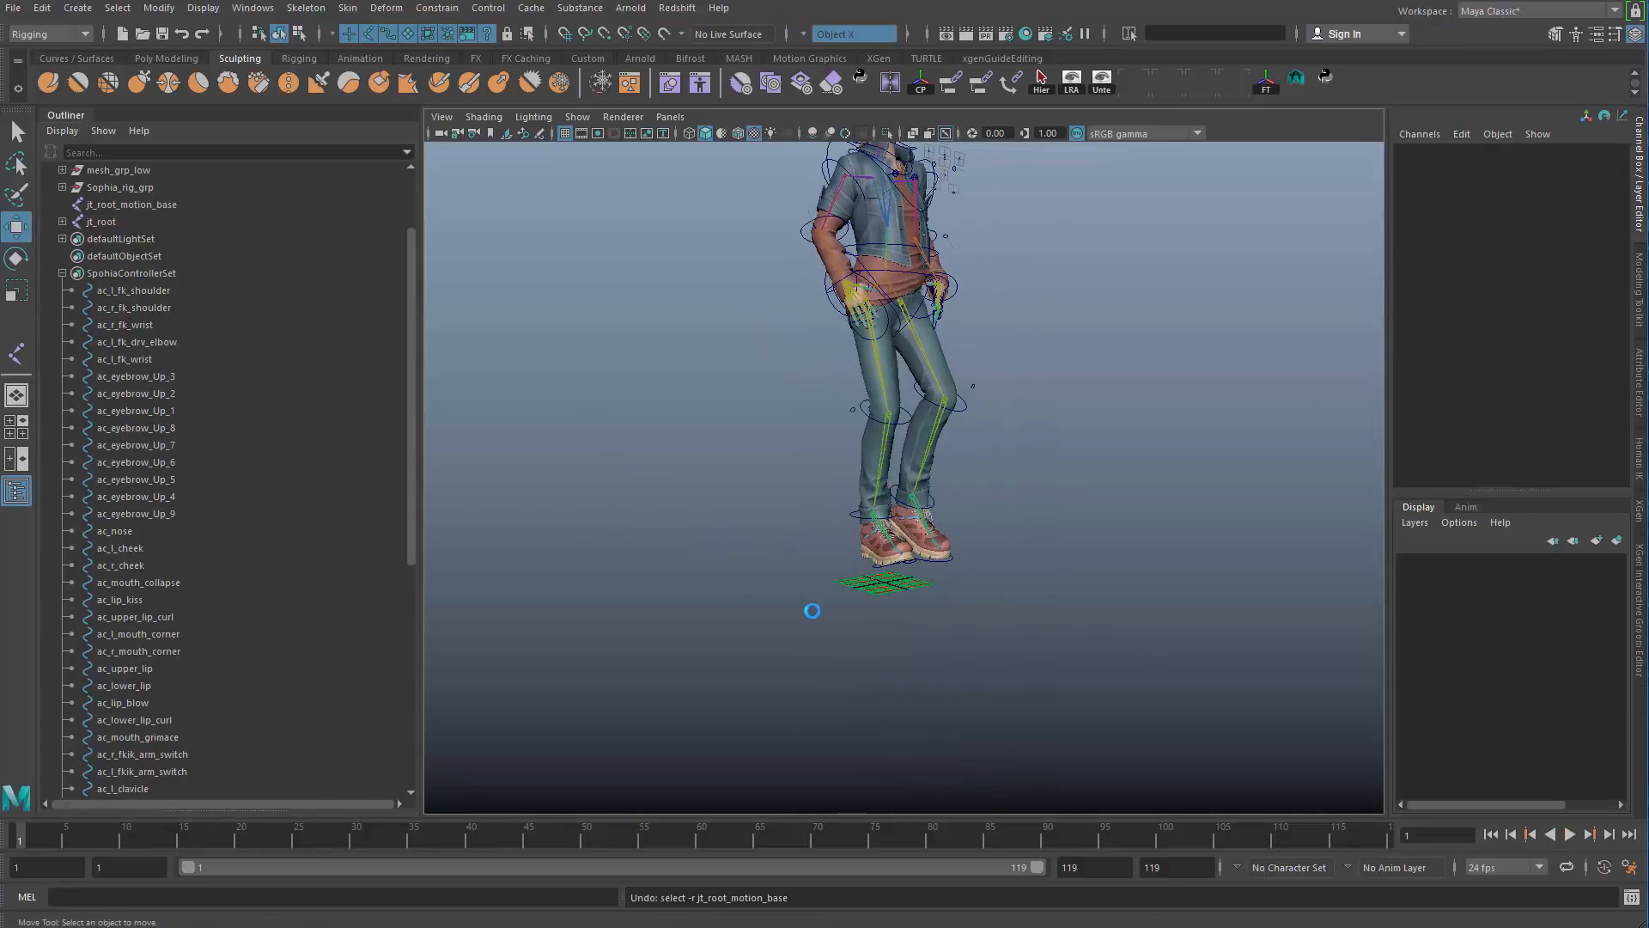
{"action": "key", "text": "ctrl+z"}
Step: Bake the constrained motion of the jt_root_motion_base joint into keys with Bake Simulation
{"action": "left_click", "coordinate": [129, 204]}
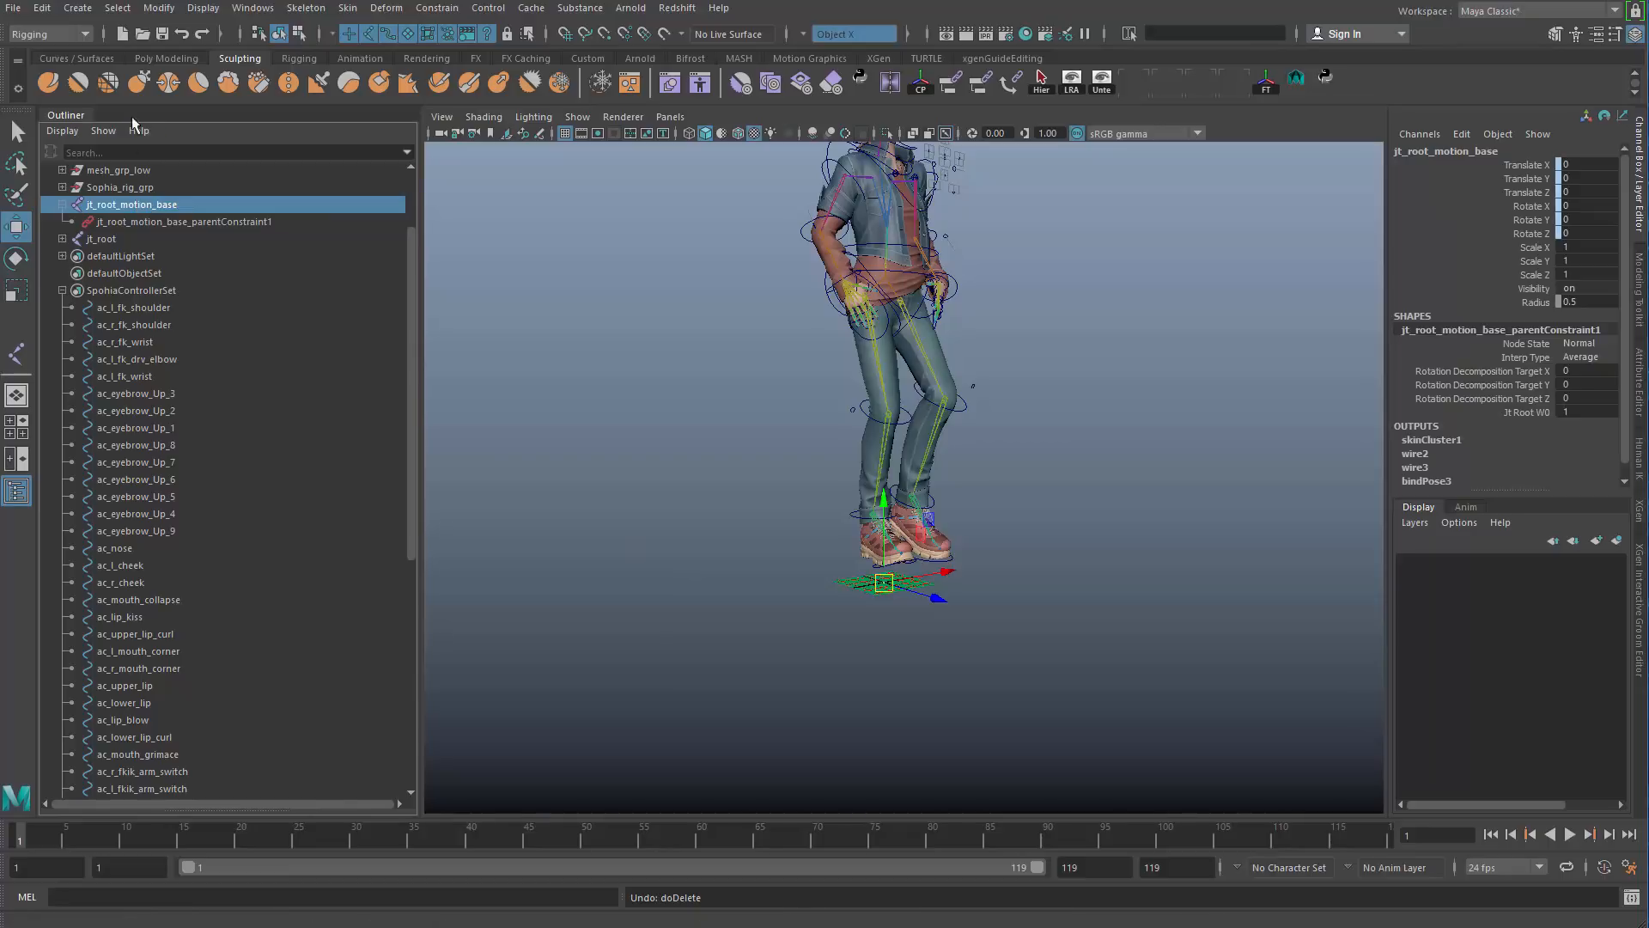
{"action": "left_click", "coordinate": [41, 7]}
{"action": "mouse_move", "coordinate": [245, 163]}
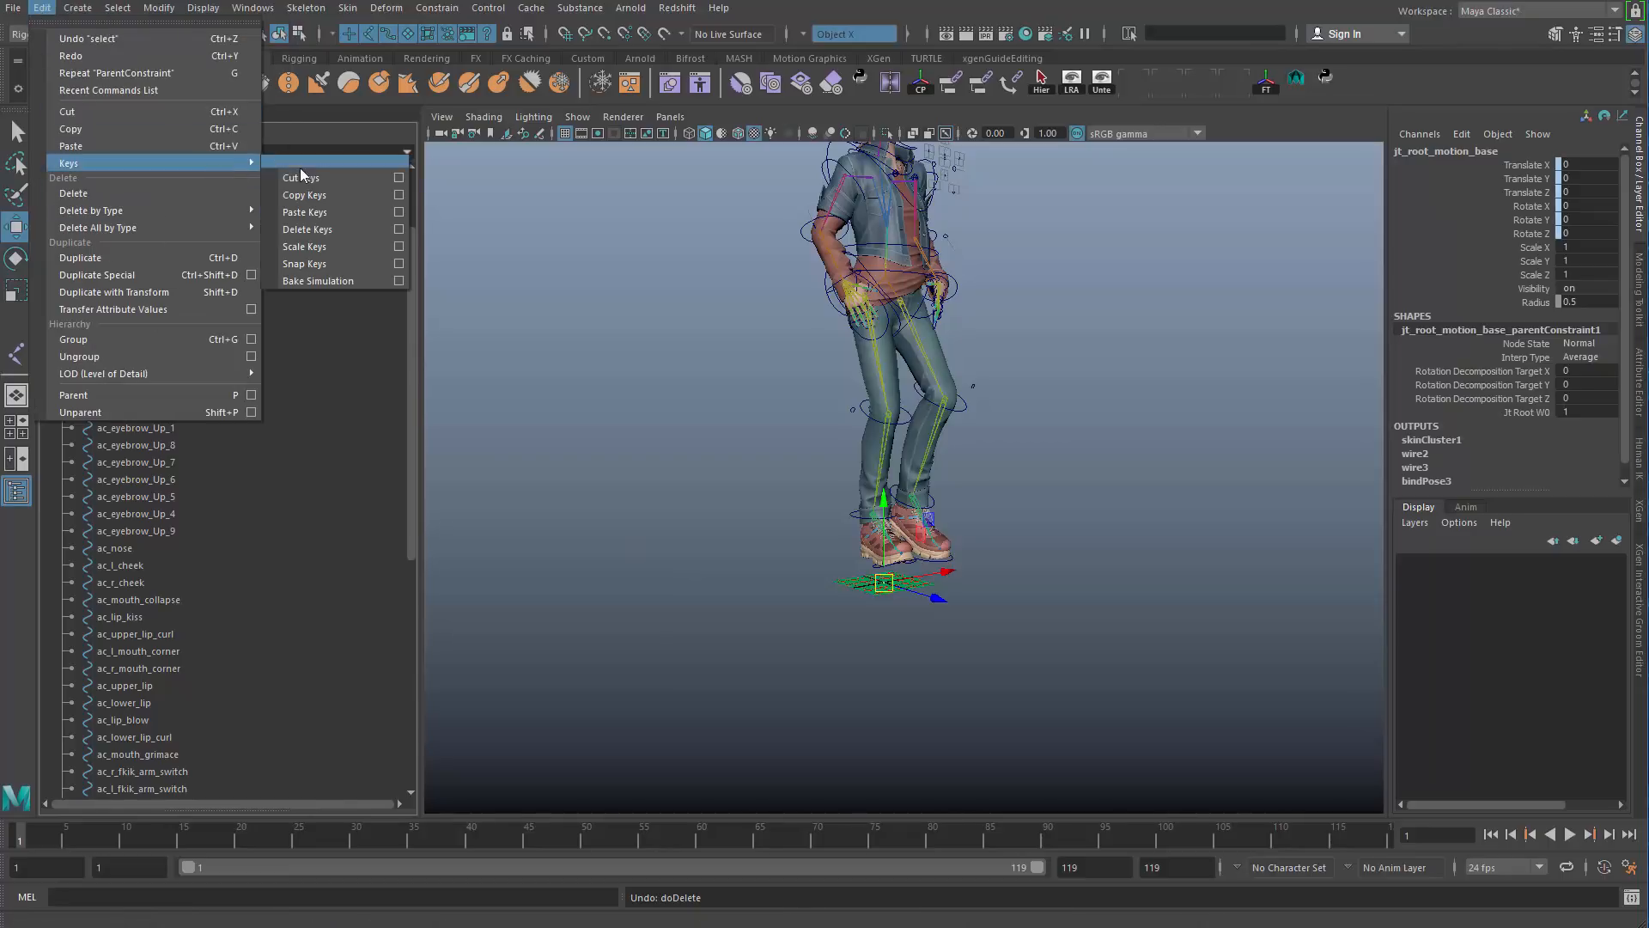
{"action": "left_click", "coordinate": [337, 277]}
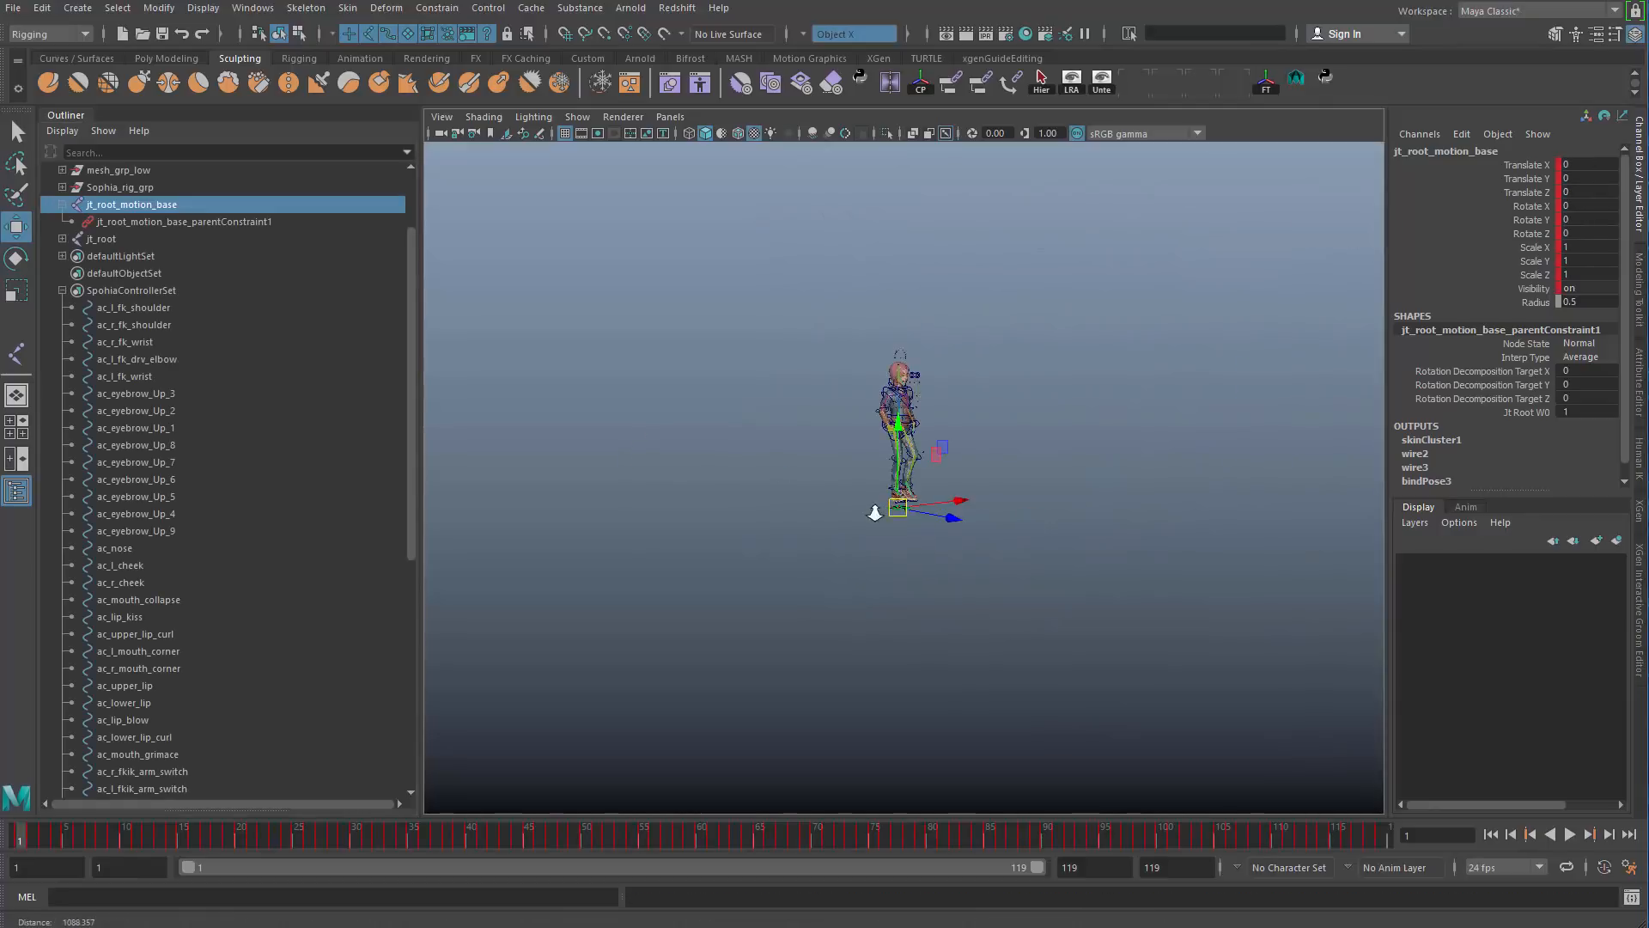
Step: Delete the parent constraint under the baked jt_root_motion_base joint
{"action": "left_click_drag", "start_coordinate": [722, 543], "coordinate": [589, 564], "text": "alt"}
{"action": "right_click_drag", "start_coordinate": [589, 564], "coordinate": [822, 621], "text": "alt"}
{"action": "left_click_drag", "start_coordinate": [900, 637], "coordinate": [974, 651], "text": "alt"}
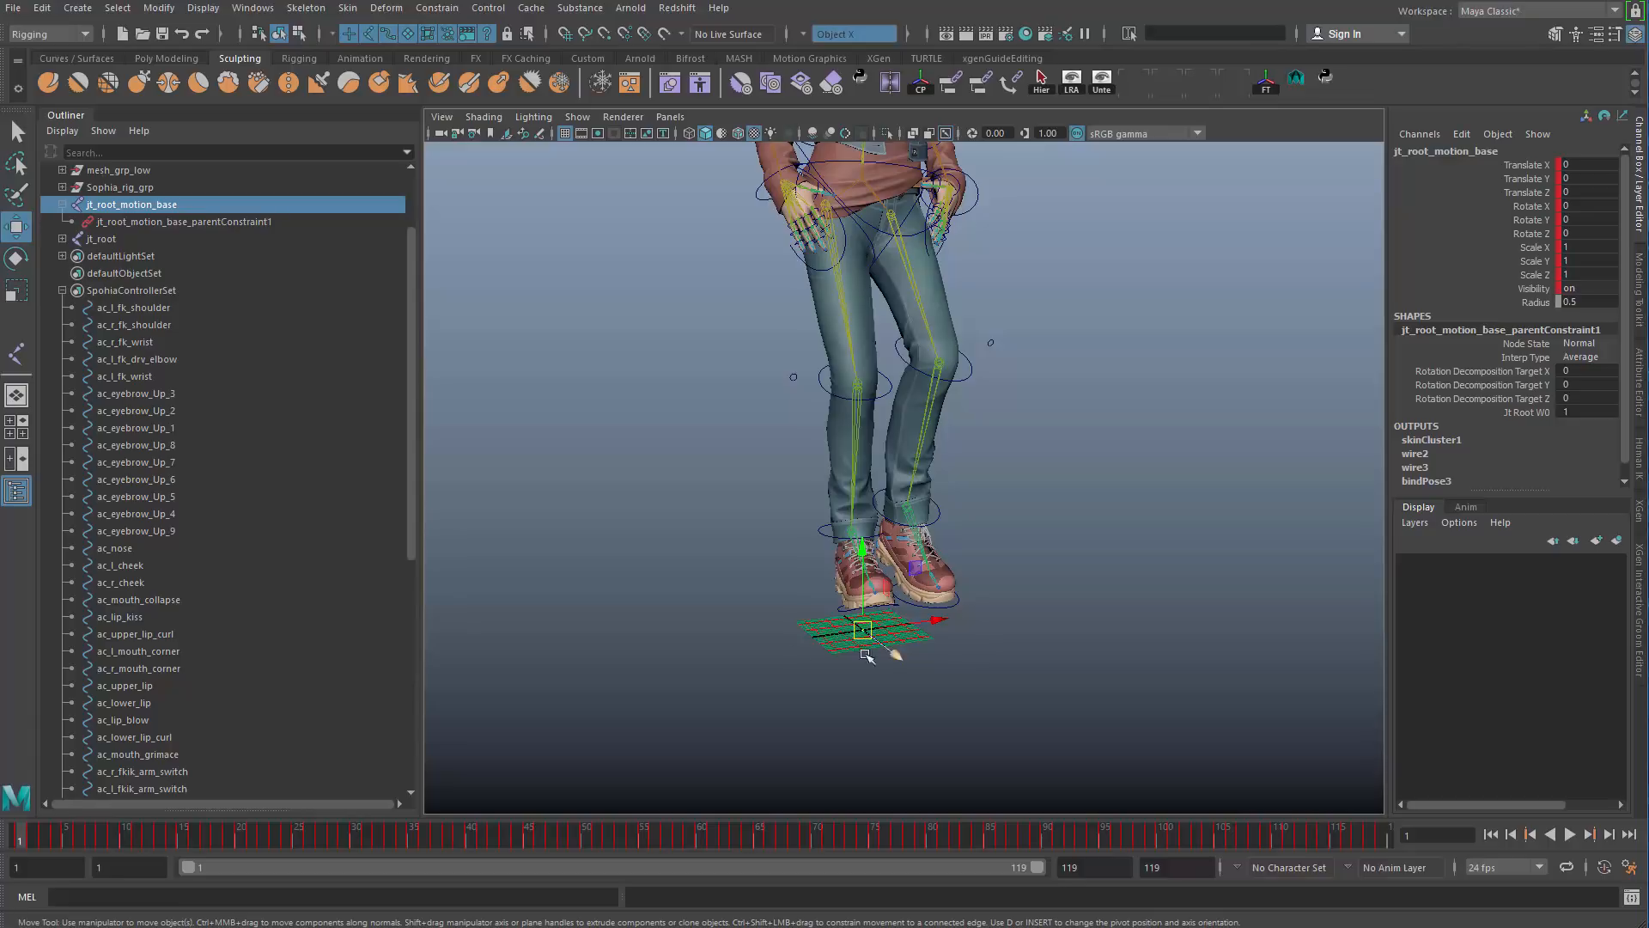
{"action": "left_click", "coordinate": [866, 657]}
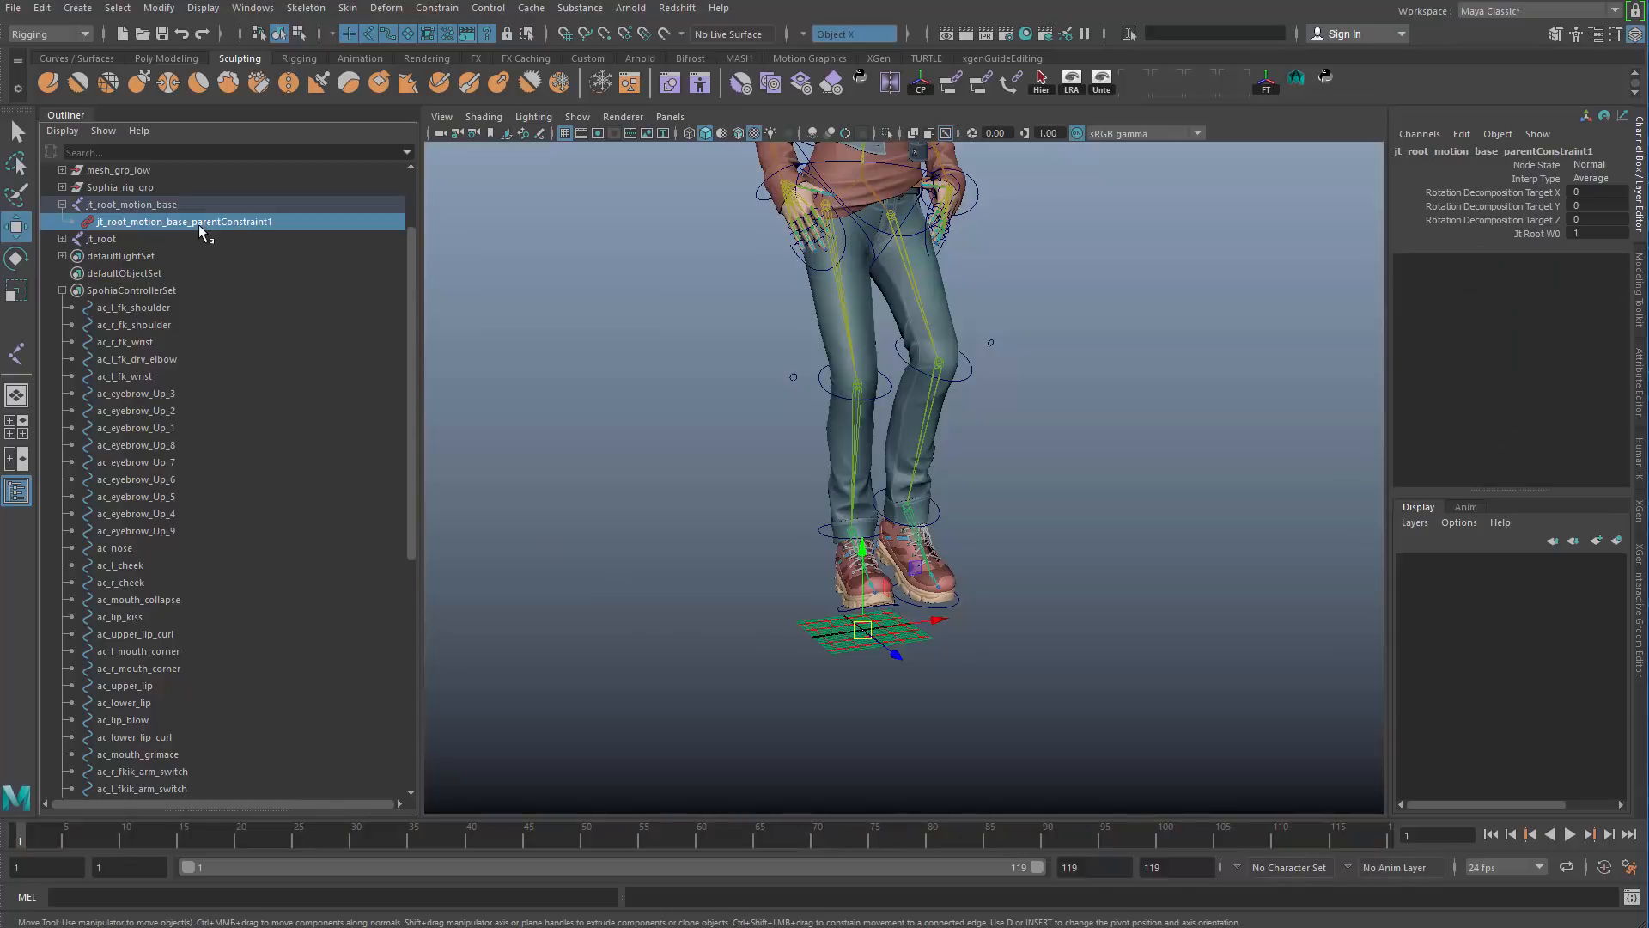
{"action": "key", "text": "Delete"}
{"action": "left_click_drag", "start_coordinate": [681, 471], "coordinate": [683, 447], "text": "alt"}
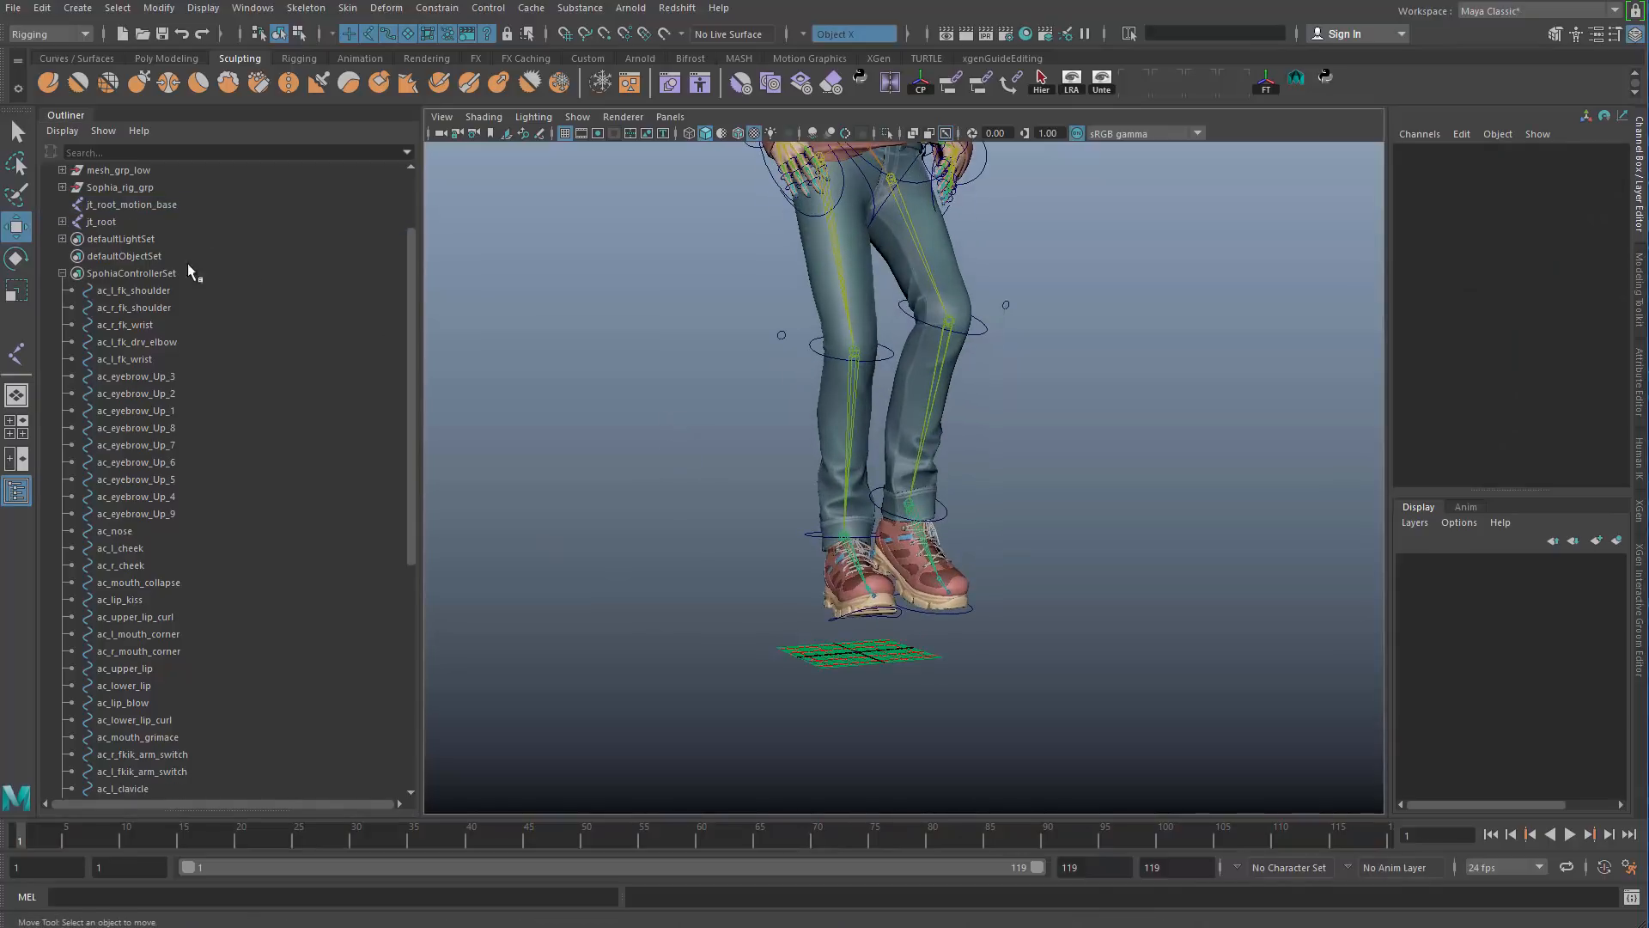
Step: Parent jt_root under the jt_root_motion_base joint and play the animation to check the combined hierarchy
{"action": "left_click", "coordinate": [131, 205]}
{"action": "scroll", "coordinate": [861, 436], "scroll_direction": "up", "scroll_amount": 3}
{"action": "left_click_drag", "start_coordinate": [860, 436], "coordinate": [909, 568], "text": "alt"}
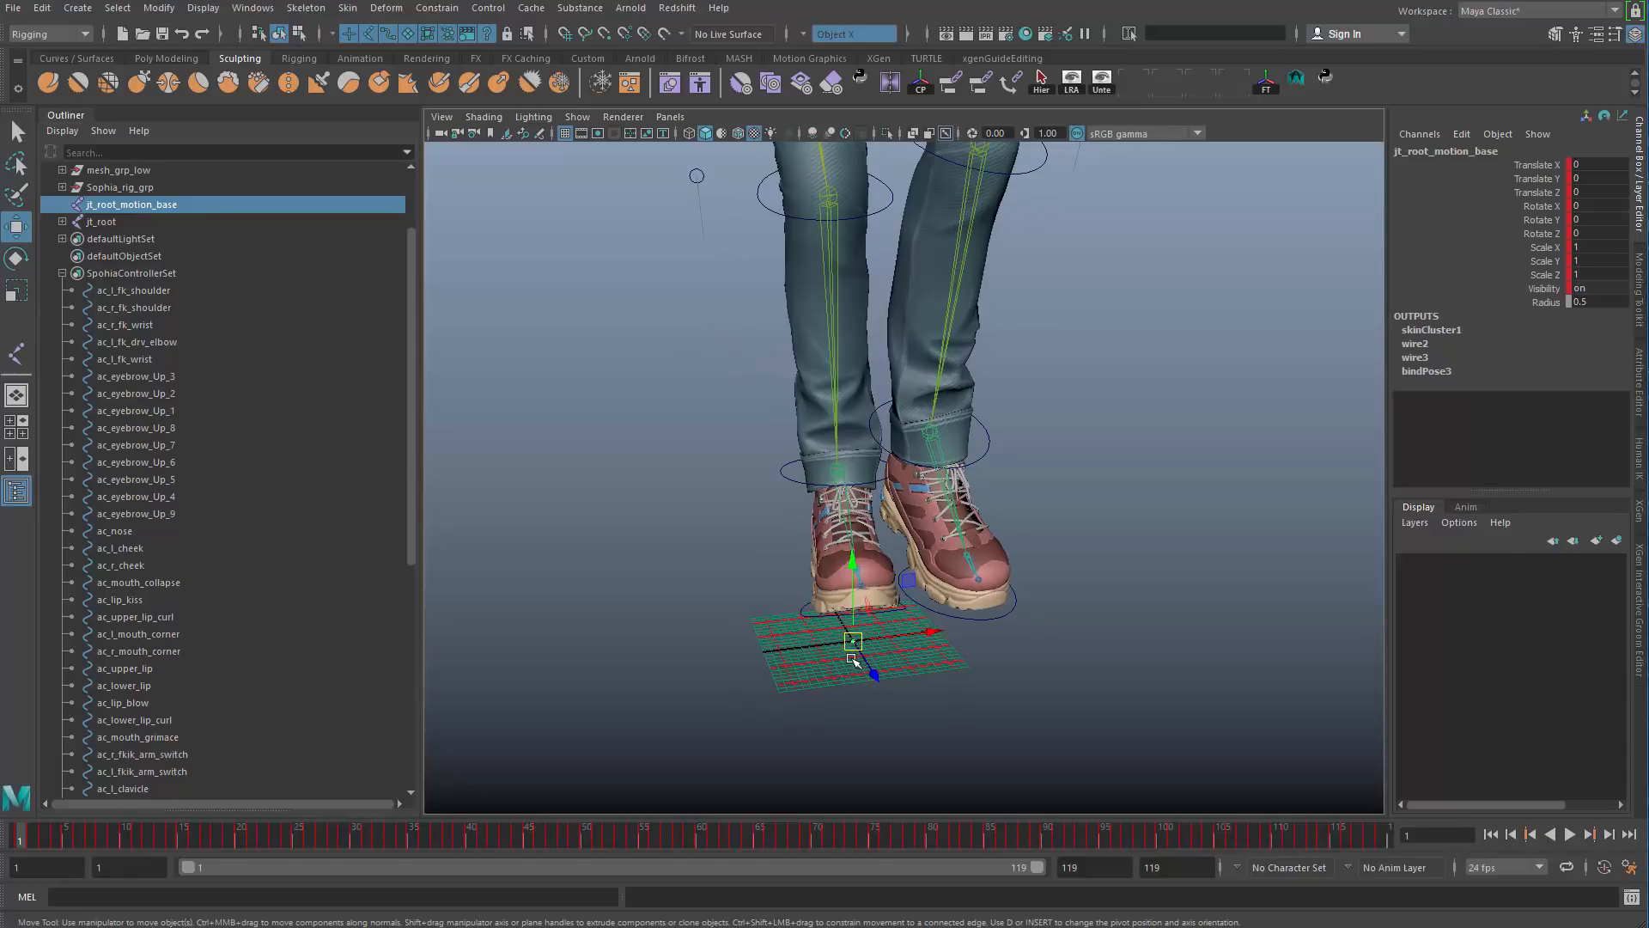
{"action": "left_click_drag", "start_coordinate": [854, 663], "coordinate": [879, 397], "text": "alt"}
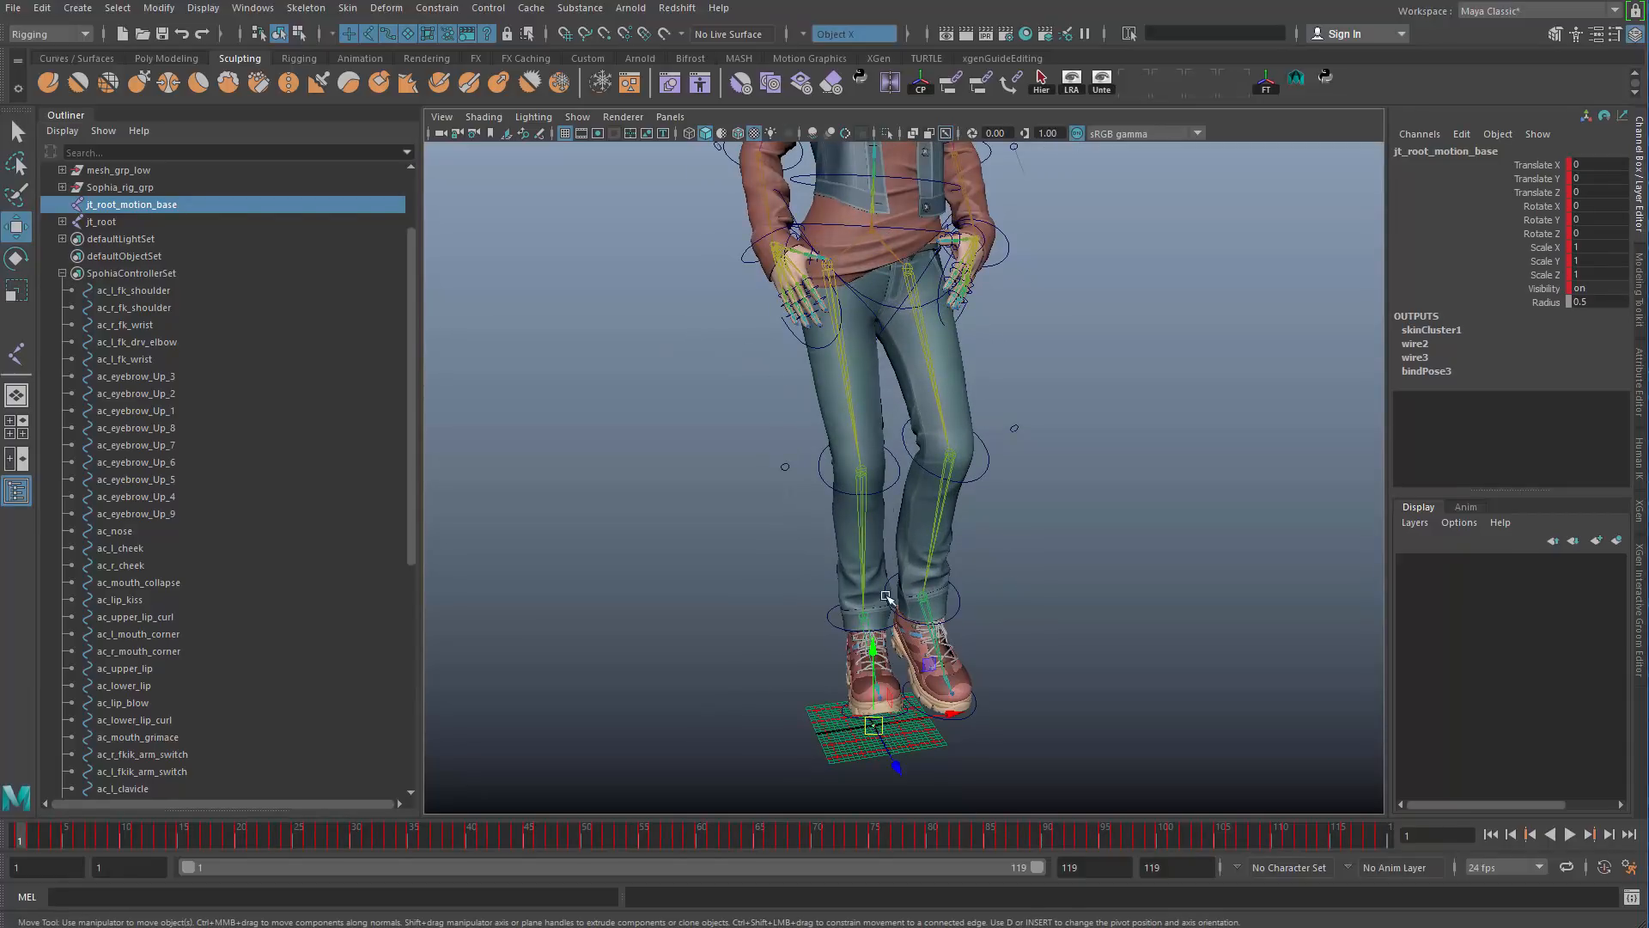
{"action": "middle_click_drag", "start_coordinate": [790, 322], "coordinate": [766, 637], "text": "alt"}
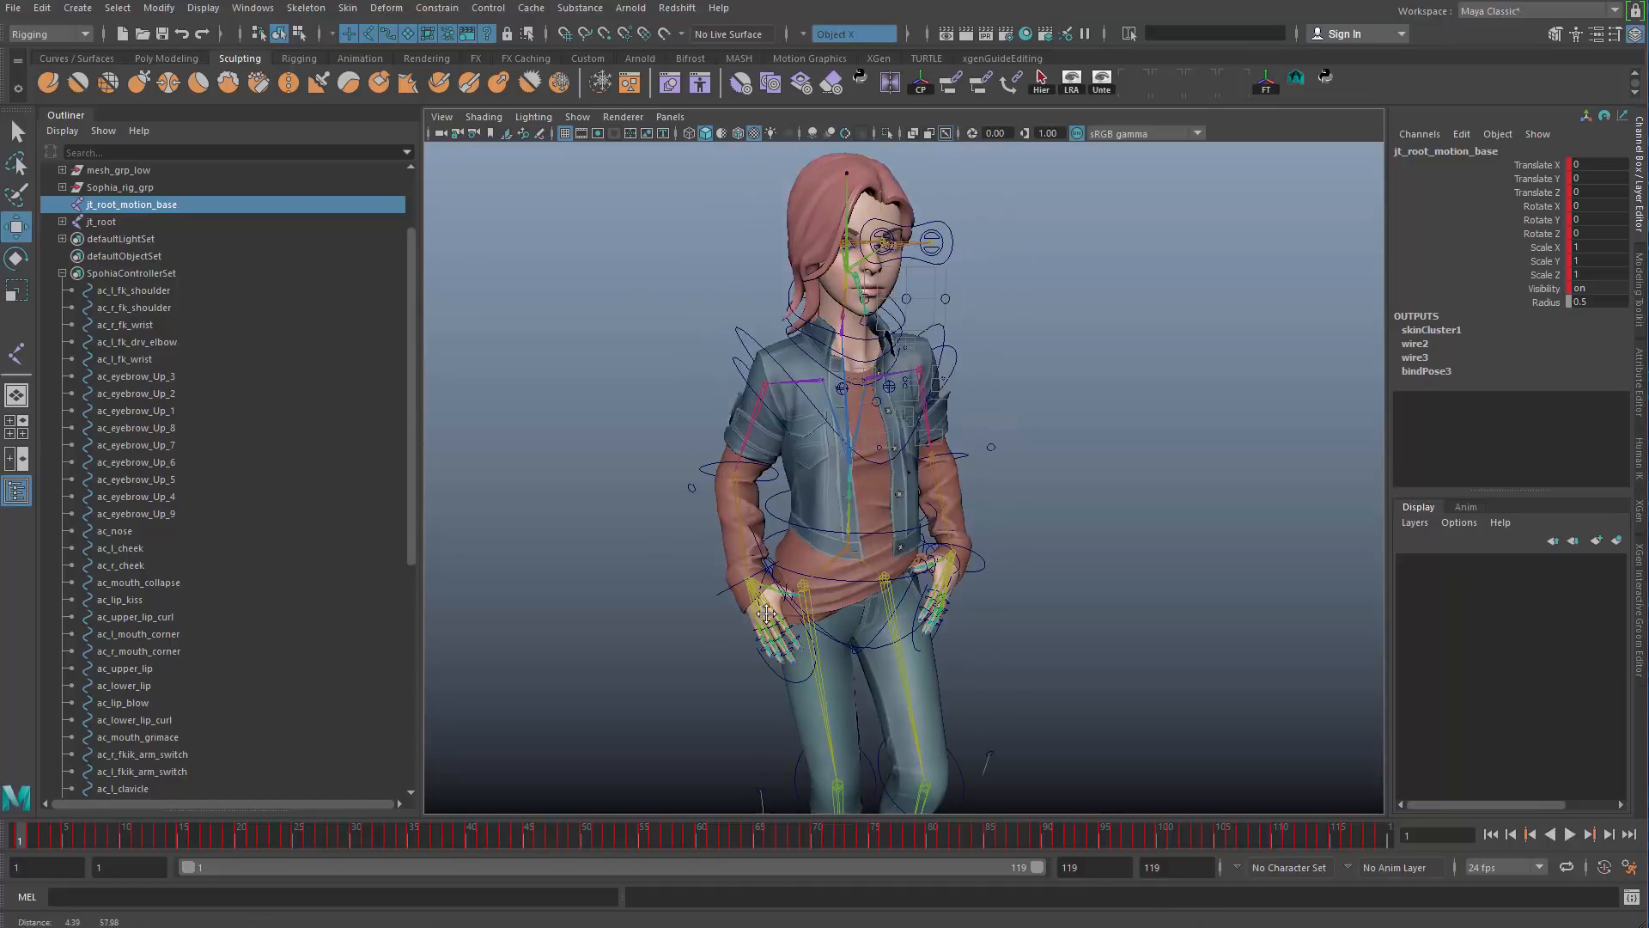
{"action": "left_click", "coordinate": [97, 222]}
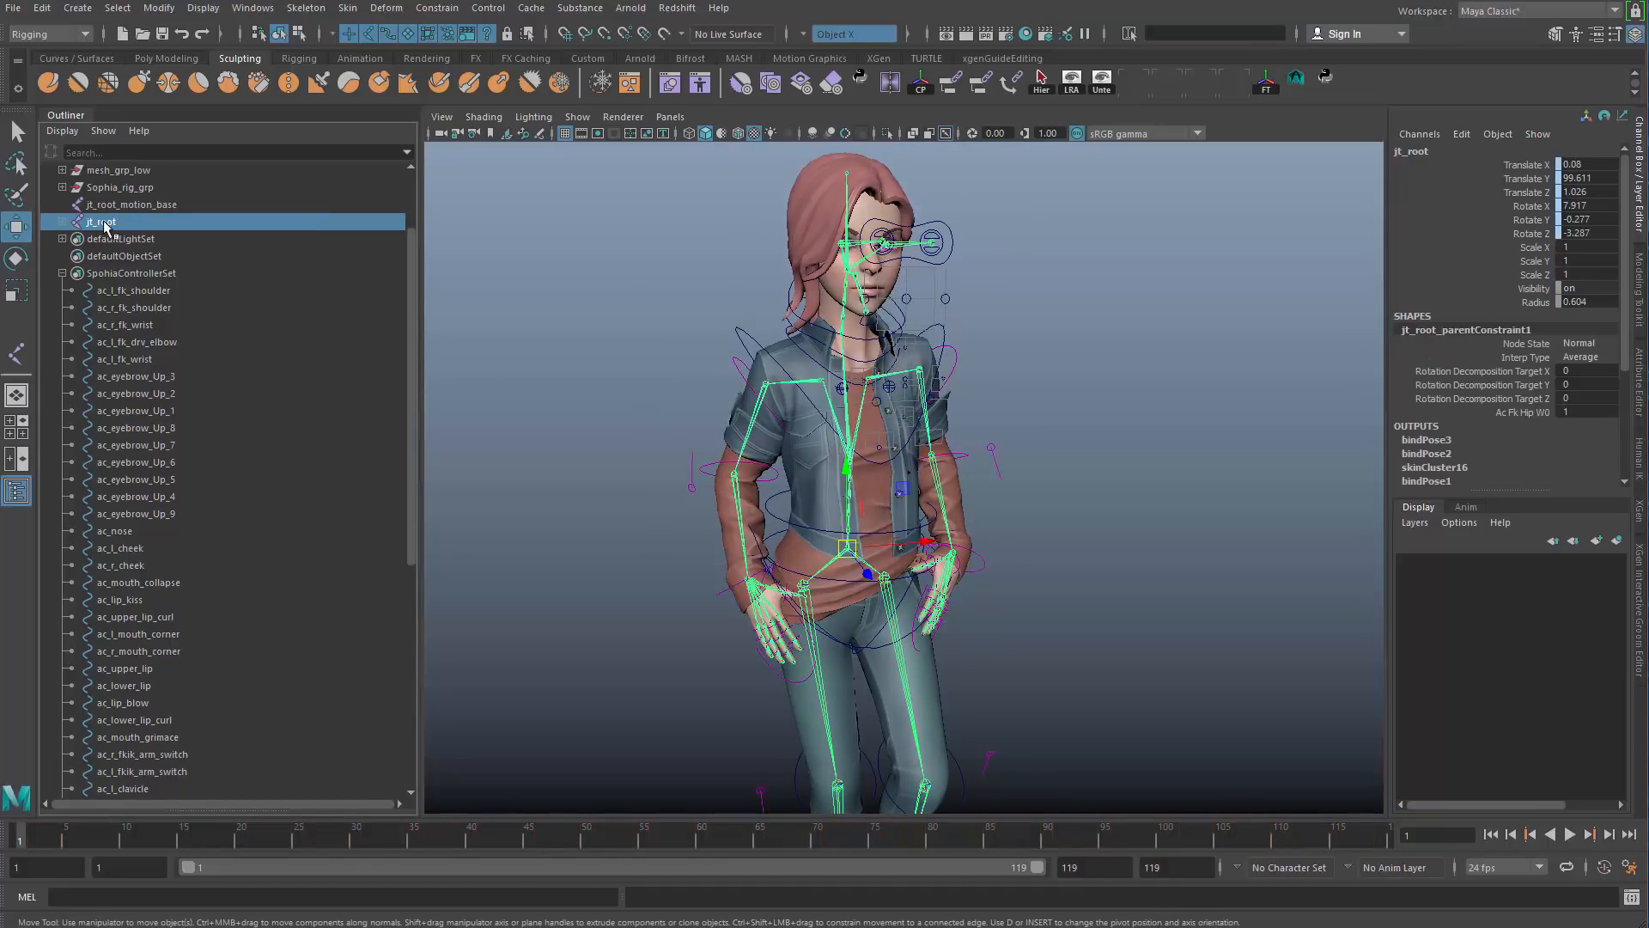
{"action": "mouse_move", "coordinate": [169, 204]}
{"action": "middle_mouse_down"}
{"action": "mouse_move", "coordinate": [110, 225]}
{"action": "mouse_move", "coordinate": [180, 206]}
{"action": "middle_mouse_up"}
{"action": "left_click", "coordinate": [182, 206]}
{"action": "key", "text": "alt+v"}
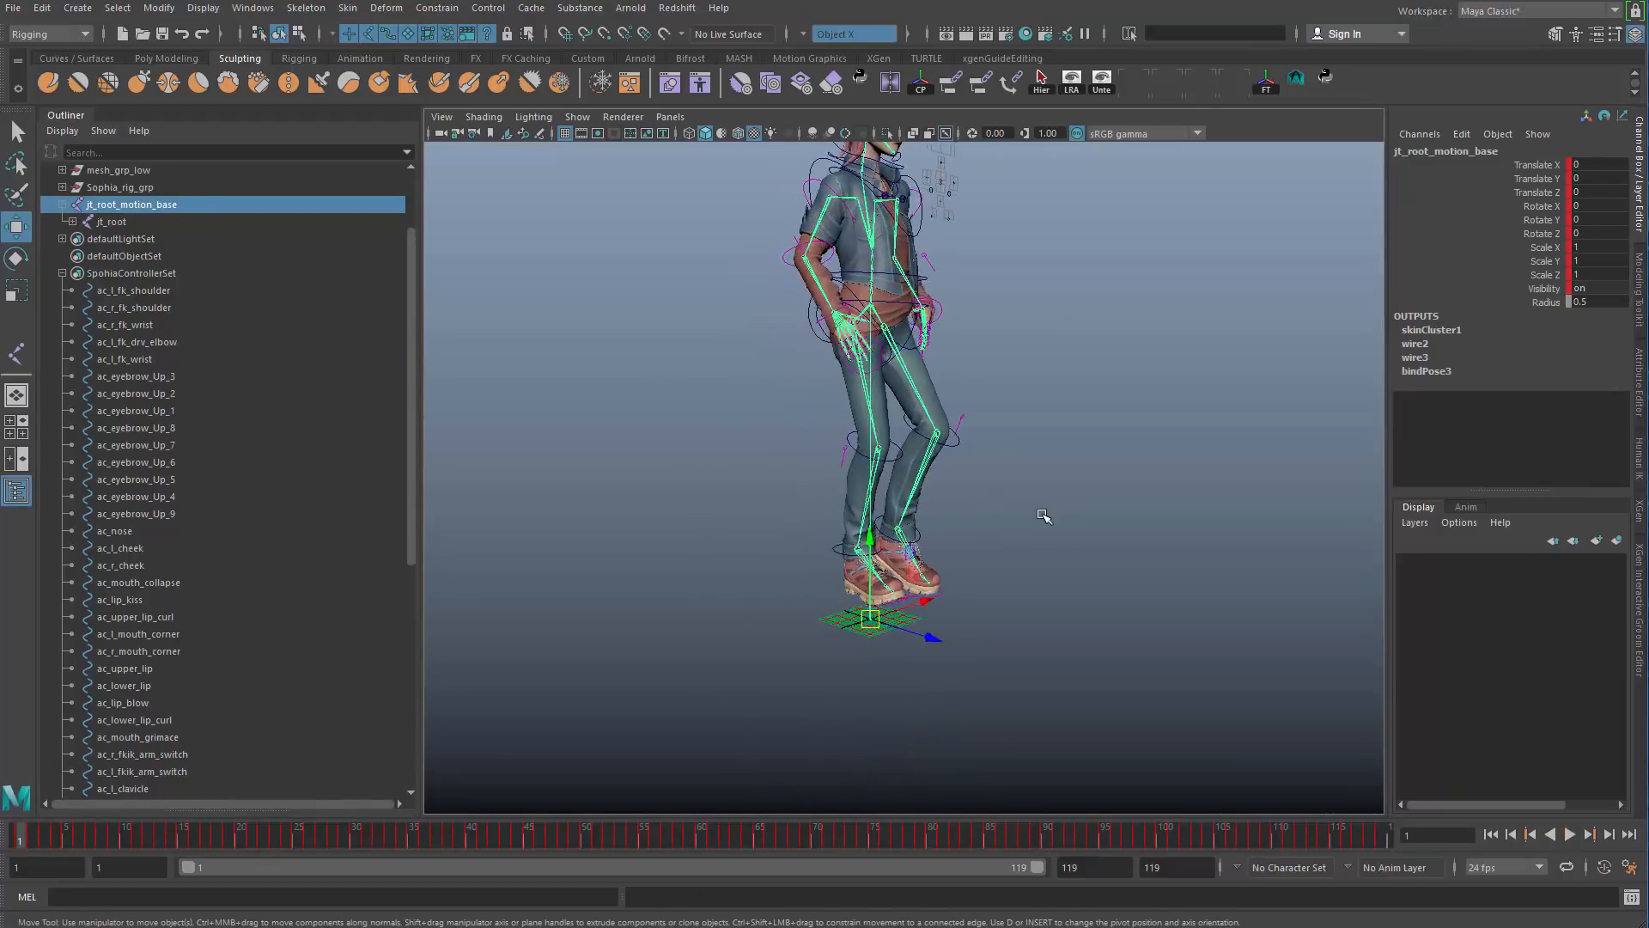
{"action": "key", "text": "Escape"}
{"action": "left_click_drag", "start_coordinate": [773, 528], "coordinate": [641, 569], "text": "alt"}
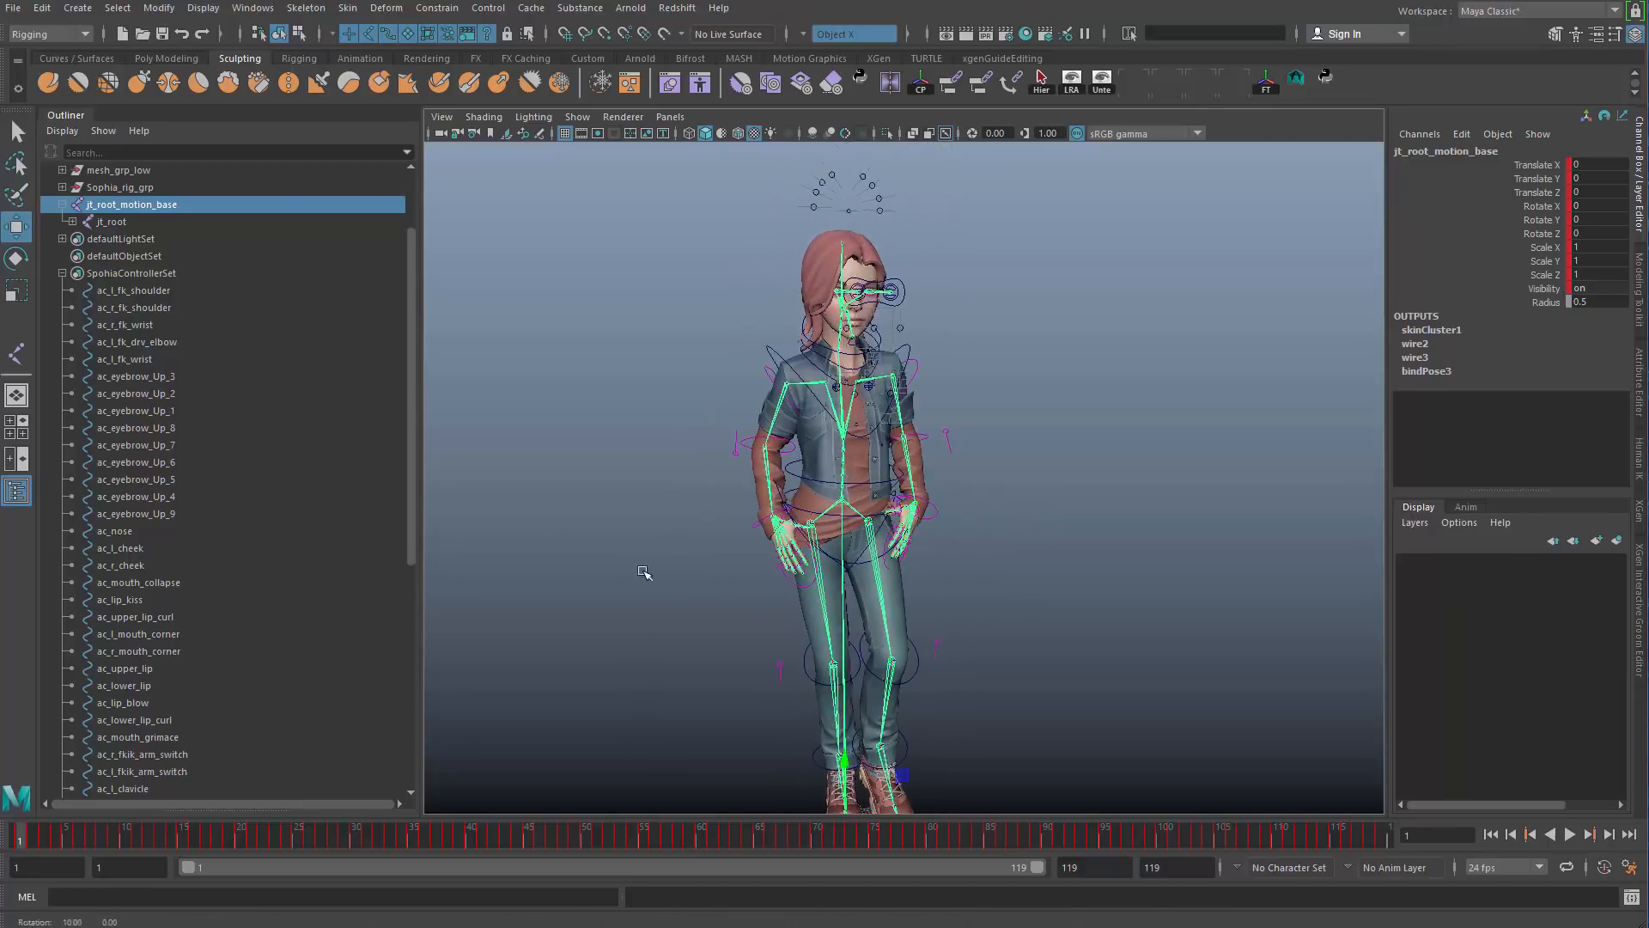
Step: Select the jt_root_motion_base hierarchy together with the mesh_grp_low group for export
{"action": "scroll", "coordinate": [84, 226], "scroll_direction": "up", "scroll_amount": 2}
{"action": "left_click", "coordinate": [62, 307]}
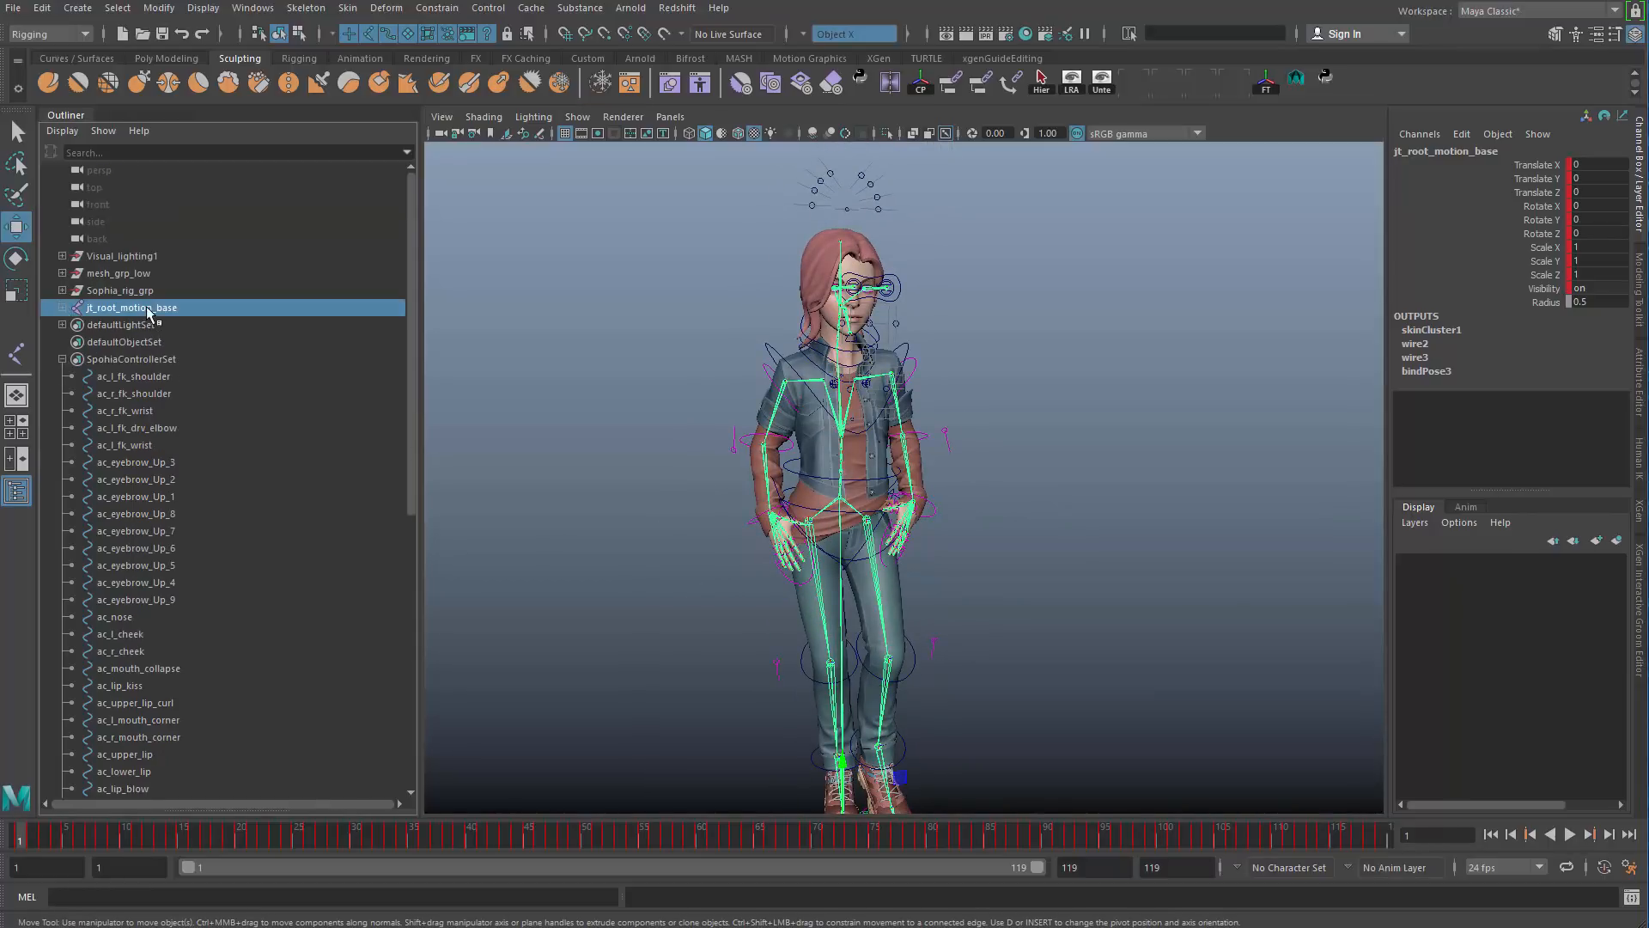
{"action": "left_click", "coordinate": [151, 273], "text": "ctrl"}
{"action": "scroll", "coordinate": [707, 468], "scroll_direction": "down", "scroll_amount": 3}
{"action": "left_click_drag", "start_coordinate": [707, 467], "coordinate": [627, 390], "text": "alt"}
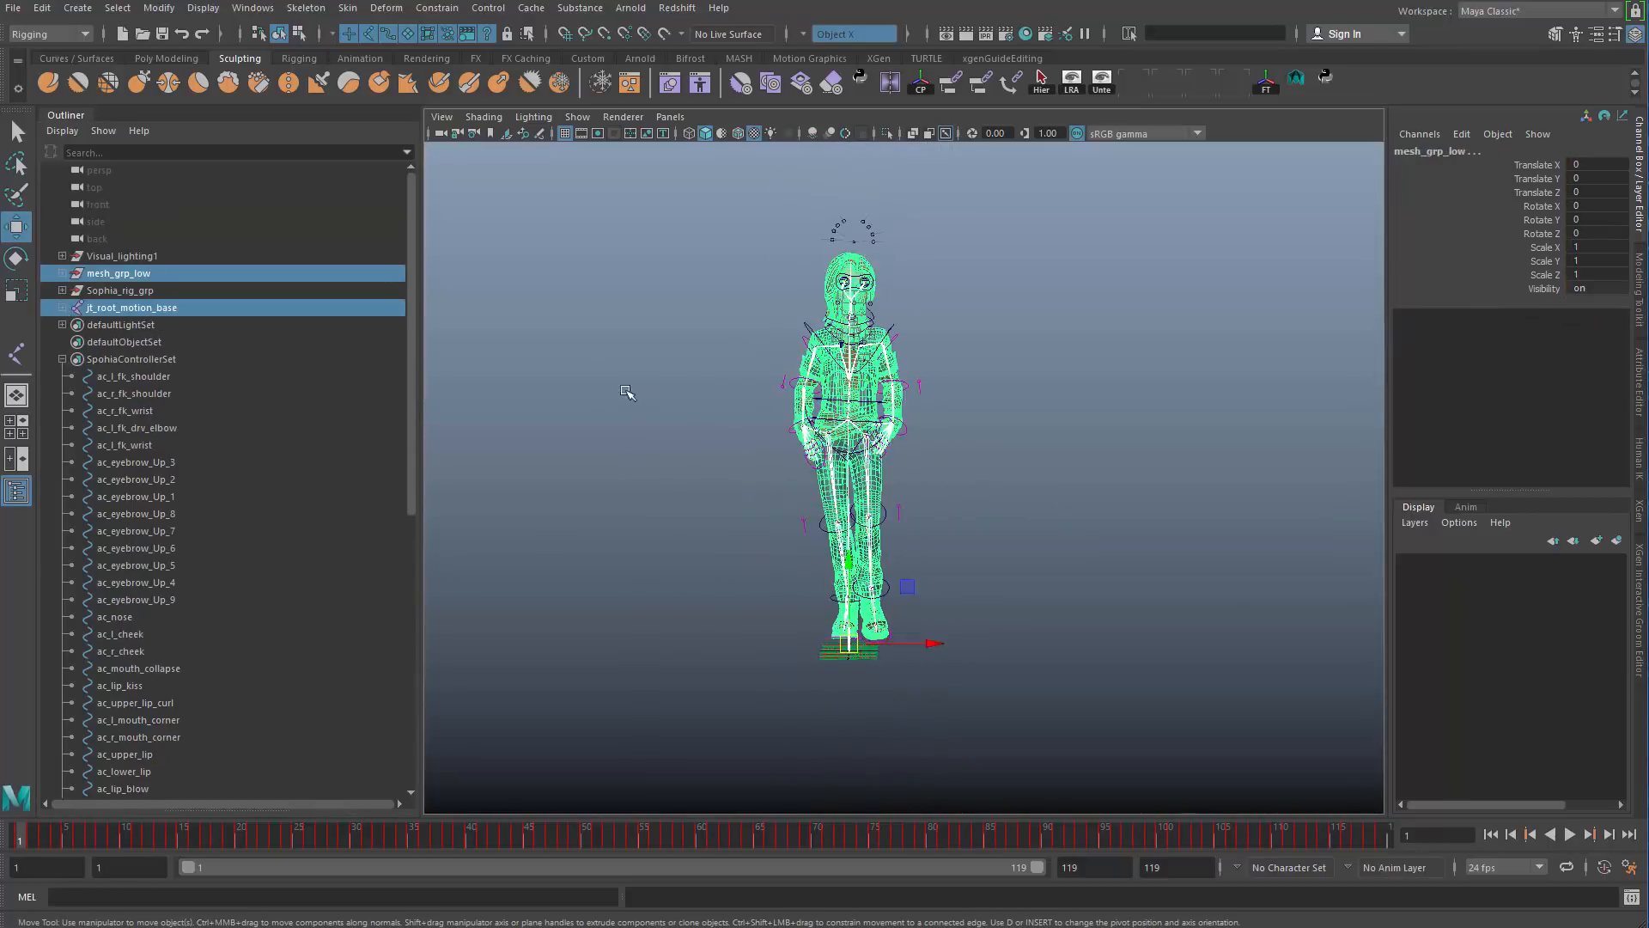
{"action": "scroll", "coordinate": [584, 351], "scroll_direction": "up", "scroll_amount": 2}
{"action": "left_click", "coordinate": [13, 8]}
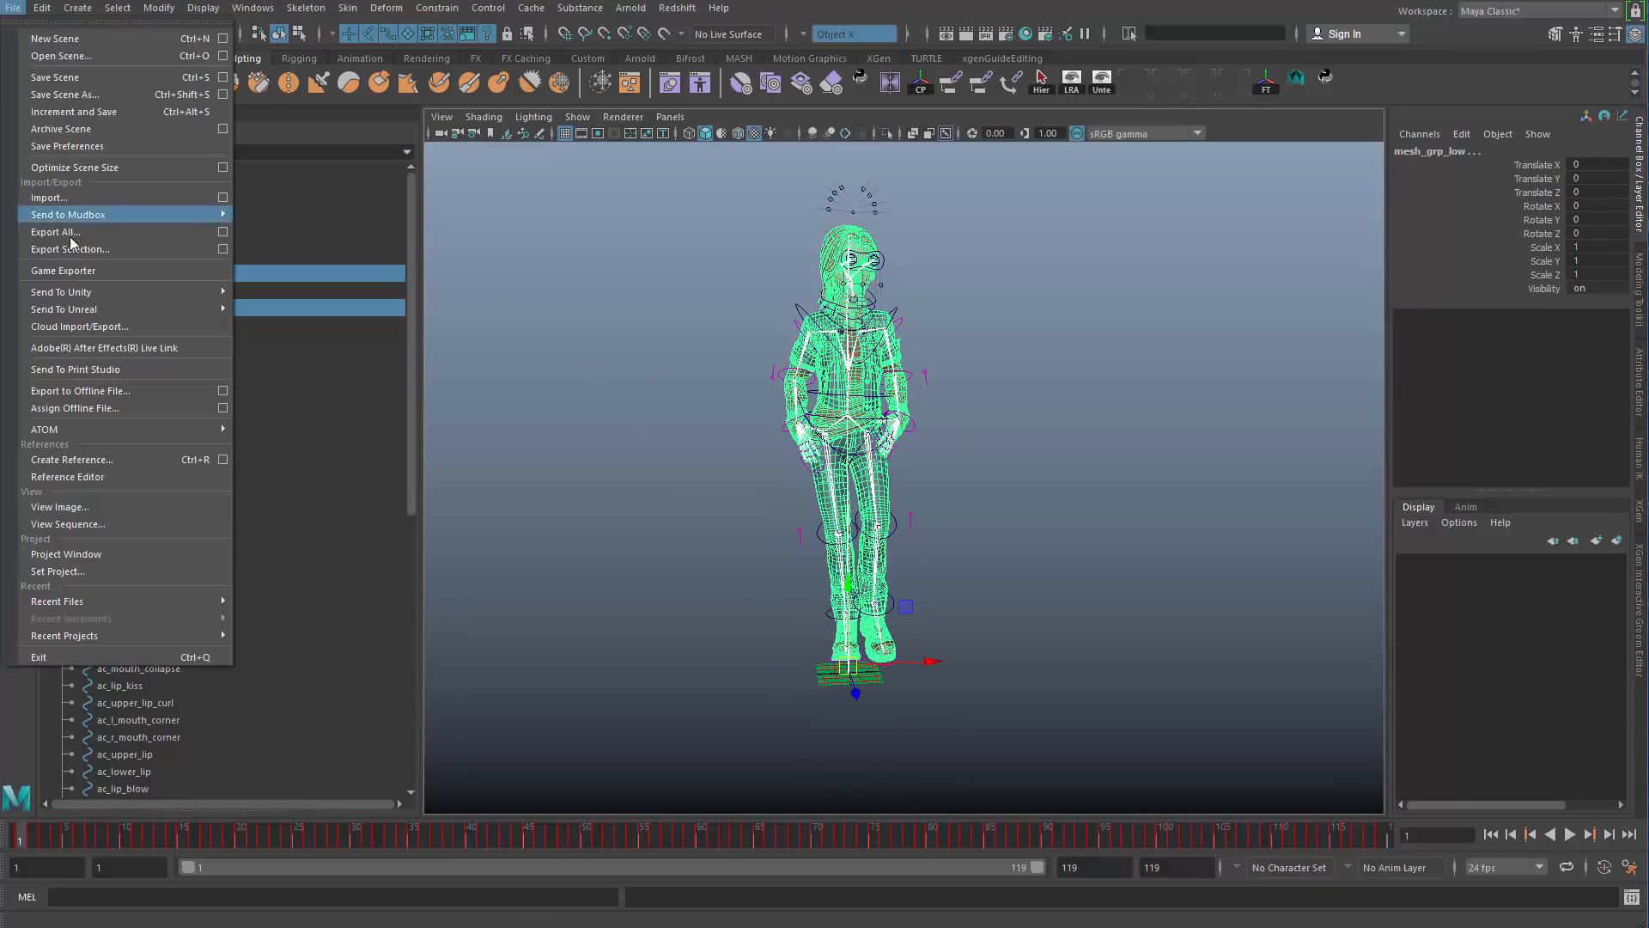
{"action": "left_click", "coordinate": [223, 249]}
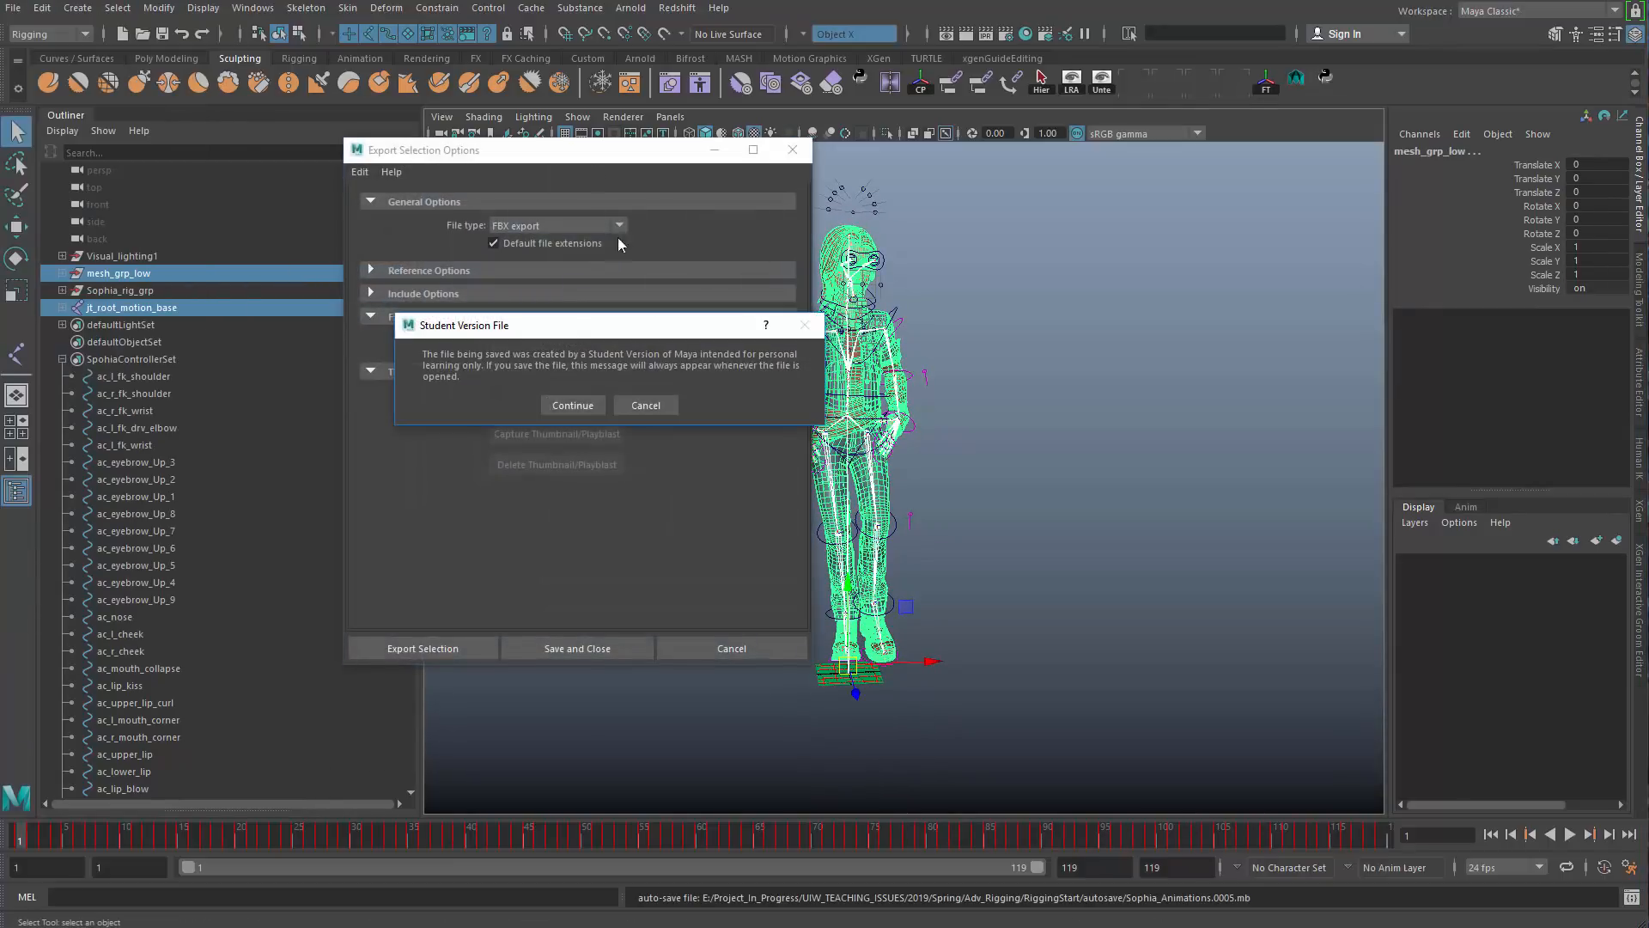
{"action": "left_click", "coordinate": [645, 404]}
{"action": "left_click", "coordinate": [792, 149]}
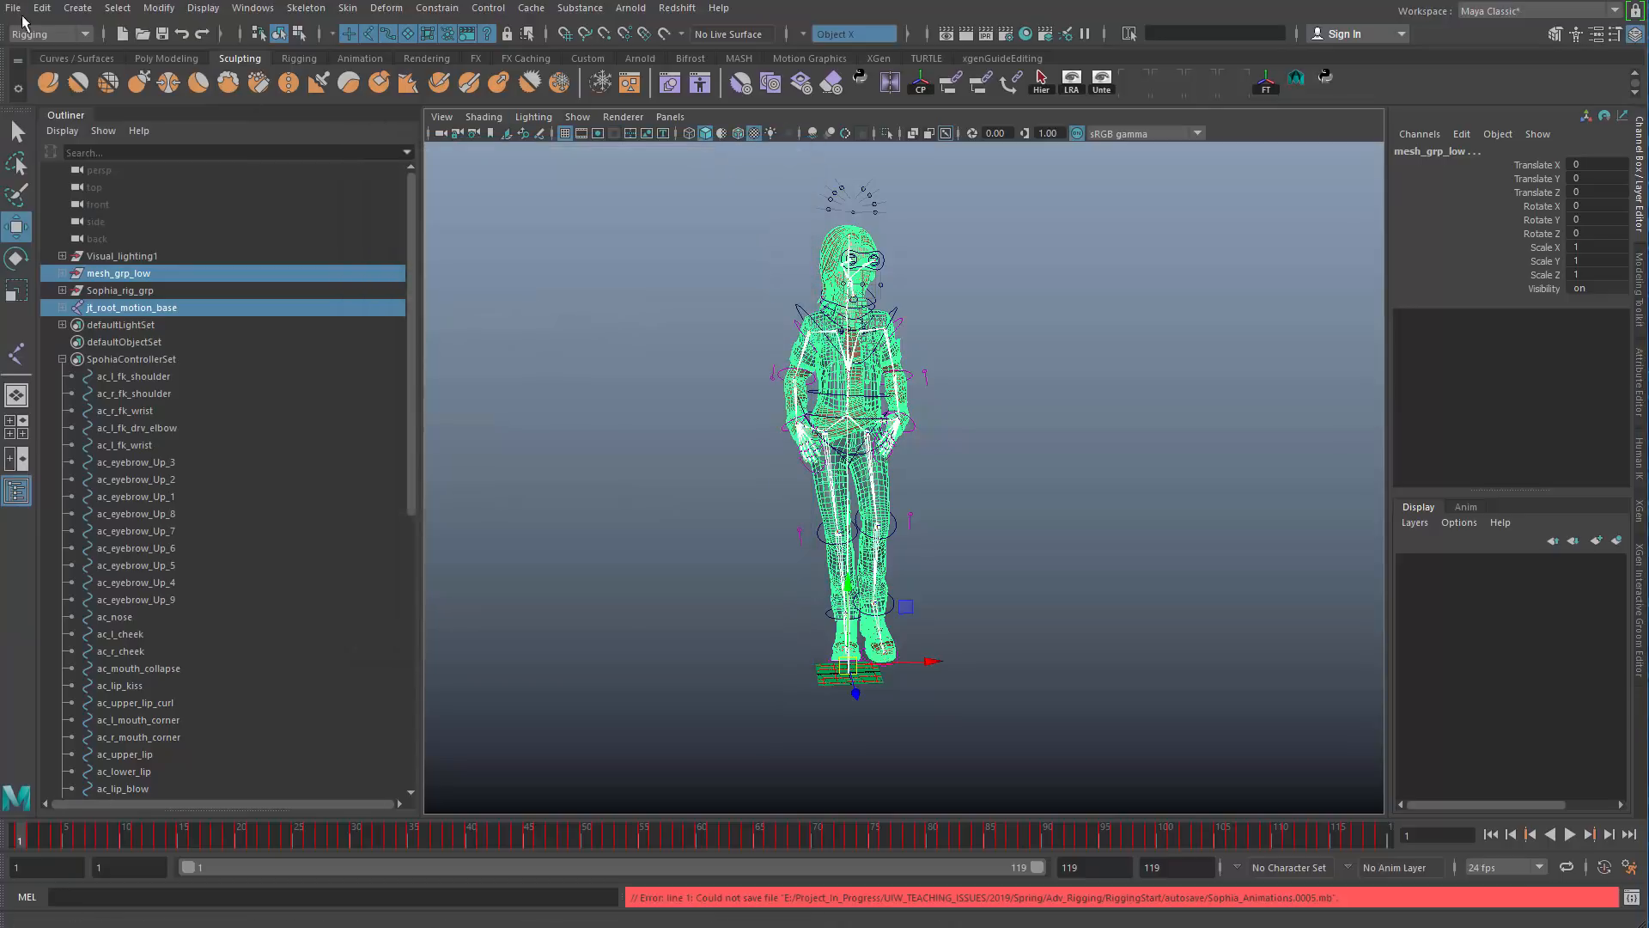
Step: Set the Game Exporter's animation clips to Export Selection, with jt_root_motion_base and mesh_grp_low selected
{"action": "left_click", "coordinate": [13, 8]}
{"action": "left_click", "coordinate": [113, 269]}
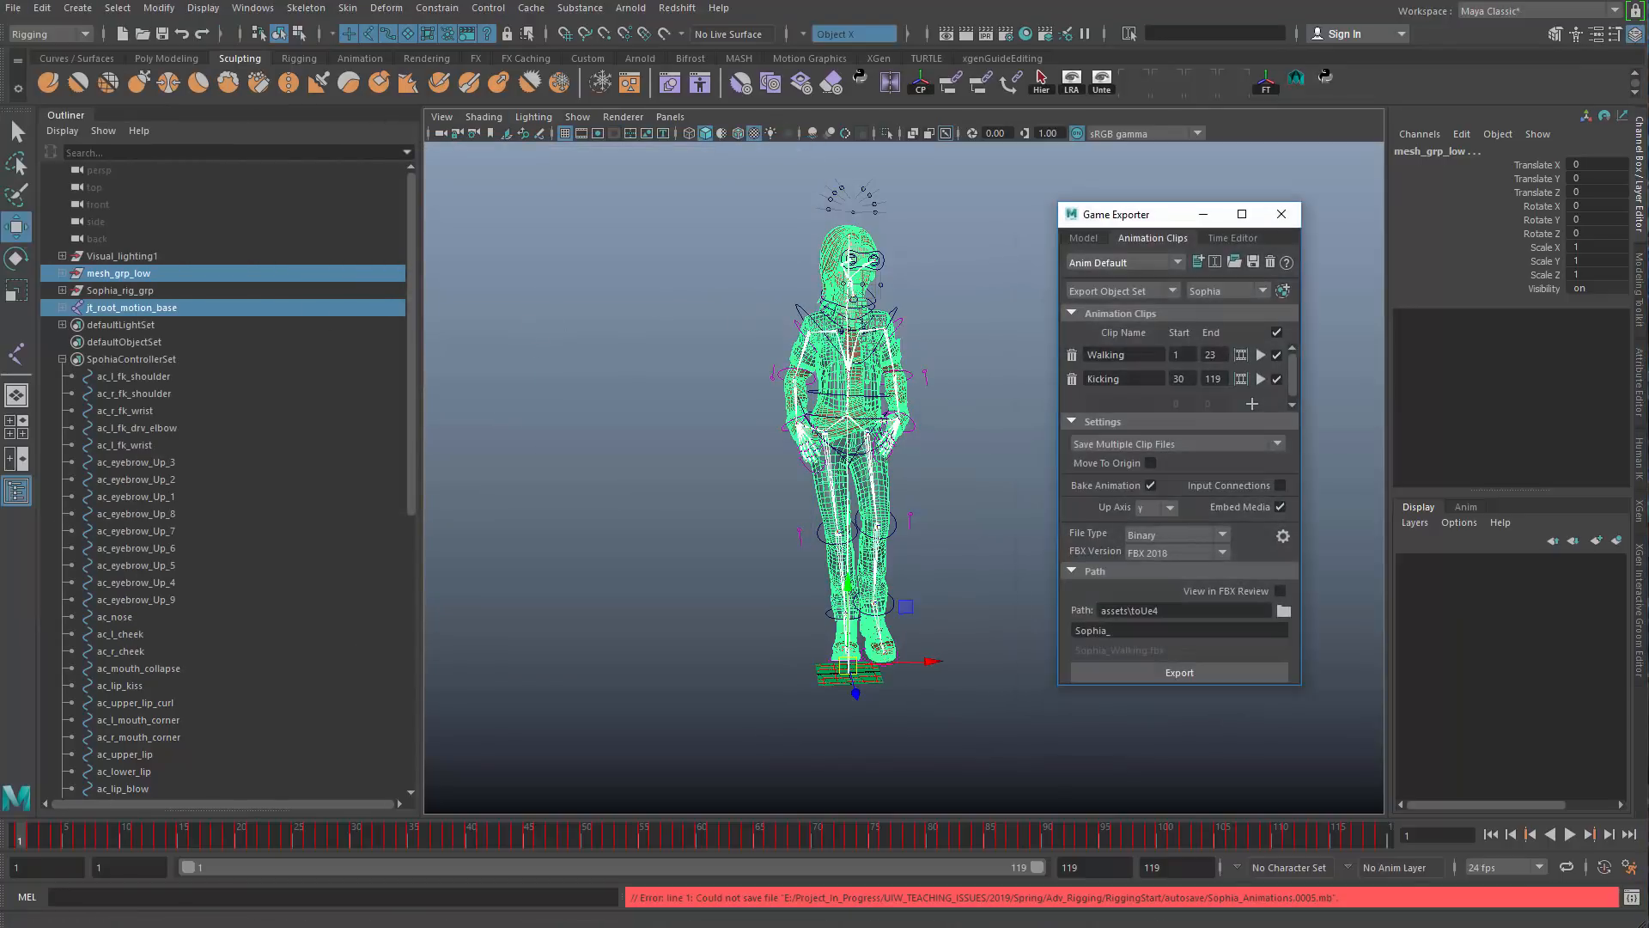
{"action": "left_click_drag", "start_coordinate": [792, 679], "coordinate": [789, 667], "text": "alt"}
{"action": "right_click_drag", "start_coordinate": [788, 667], "coordinate": [872, 670], "text": "alt"}
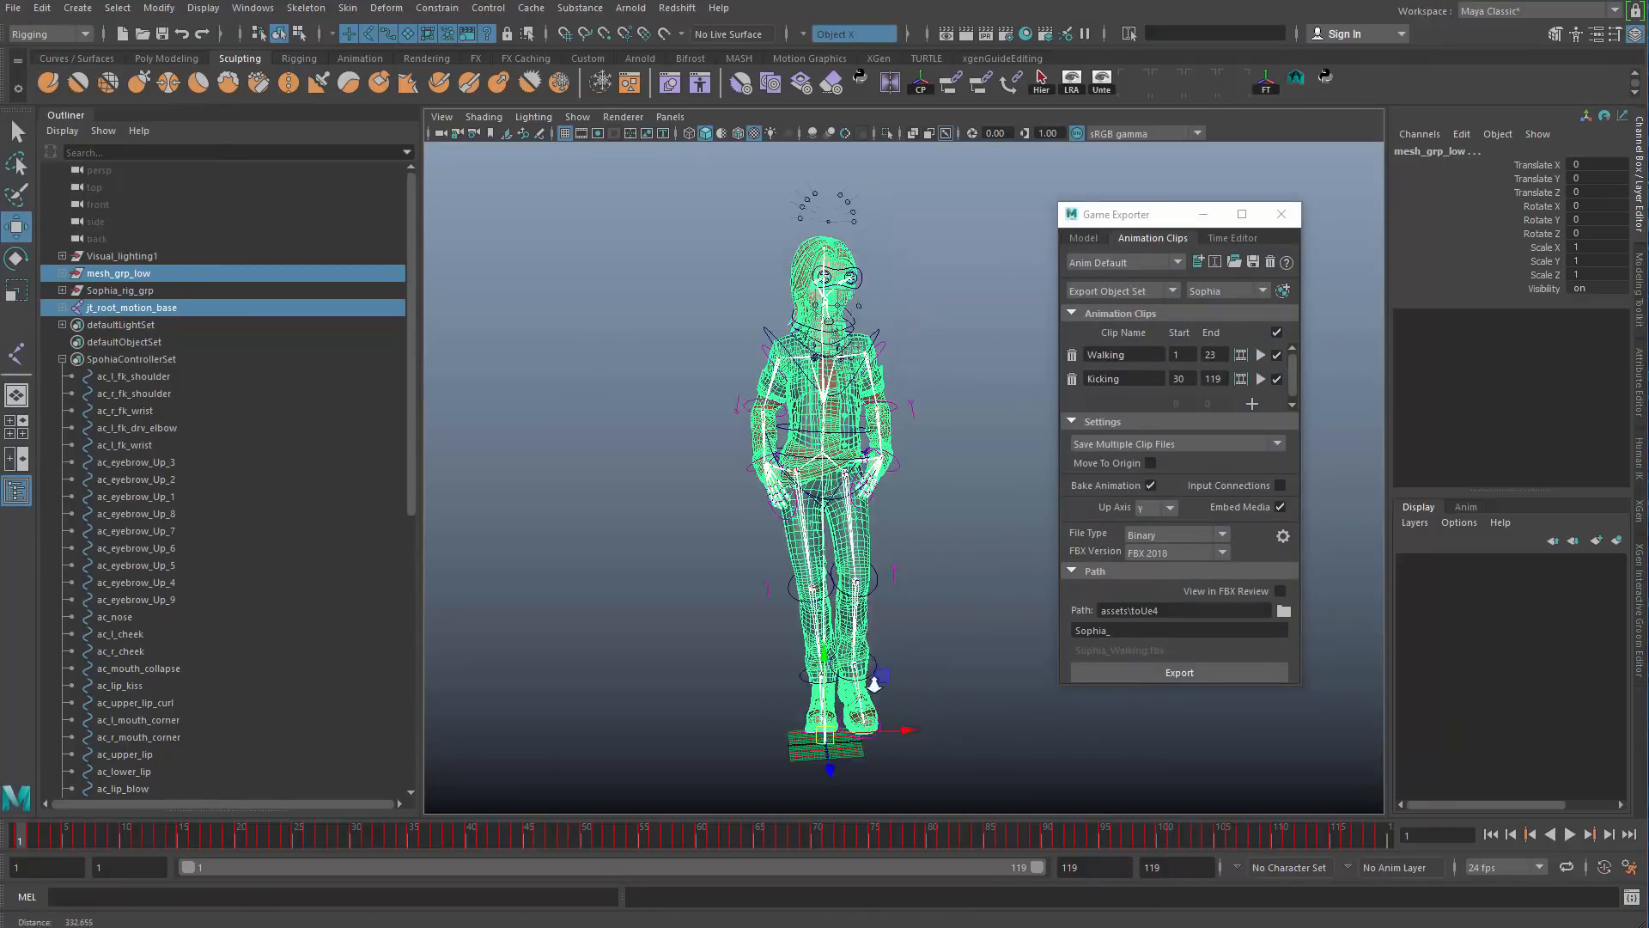
{"action": "middle_click_drag", "start_coordinate": [873, 669], "coordinate": [886, 571], "text": "alt"}
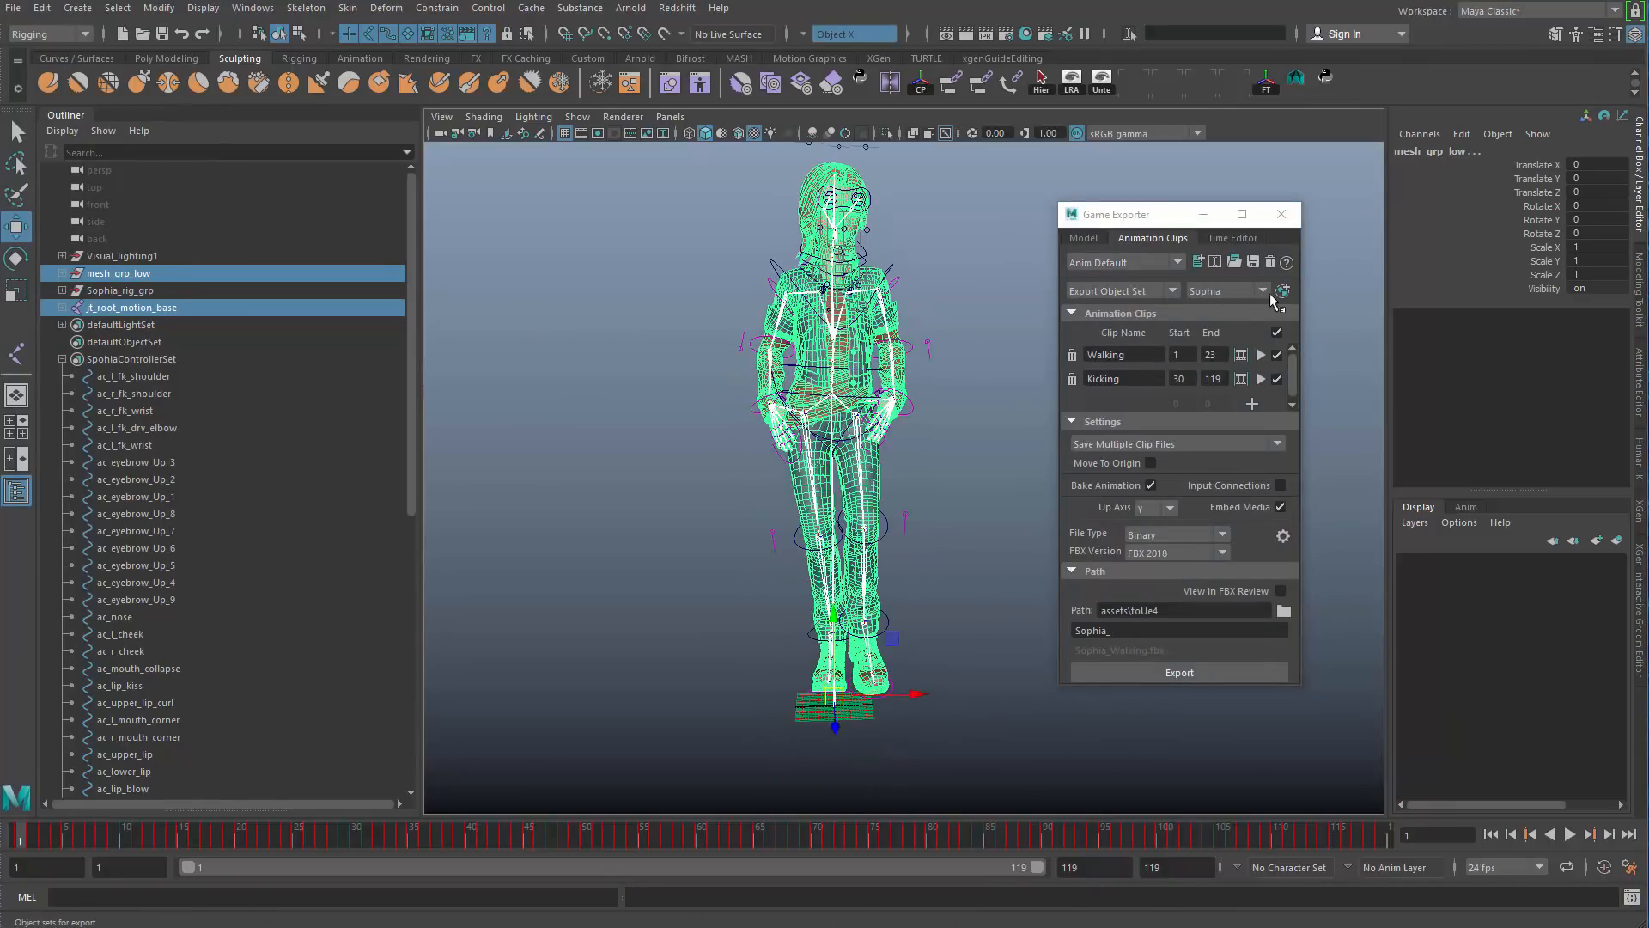
{"action": "left_click", "coordinate": [1154, 287]}
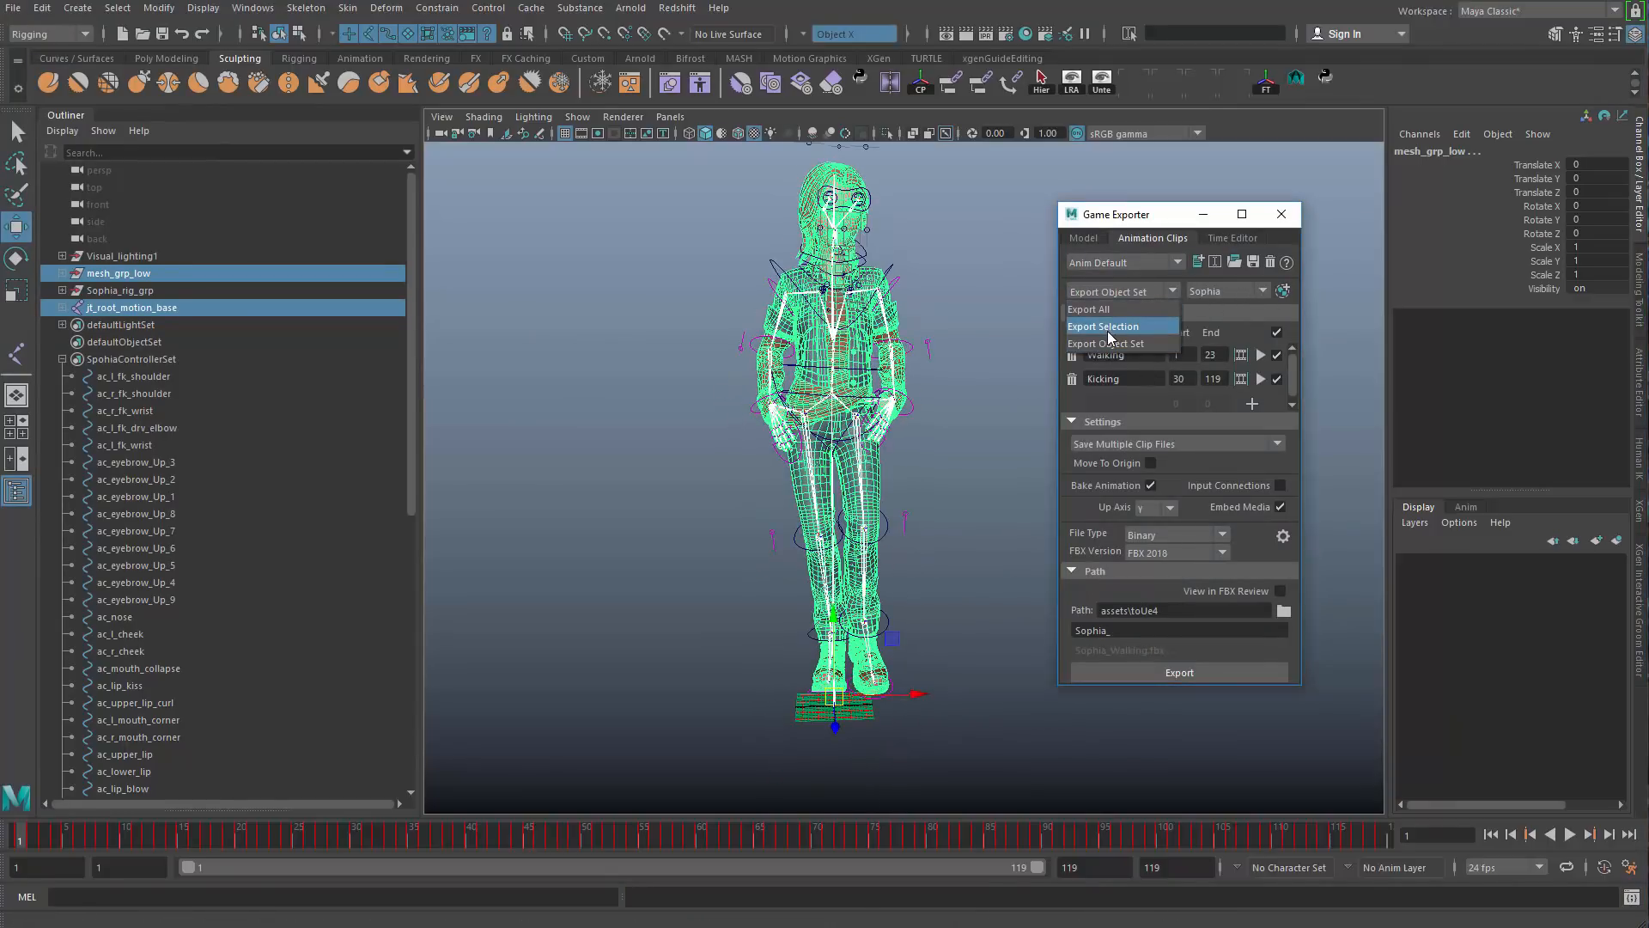
{"action": "left_click", "coordinate": [1106, 332]}
{"action": "left_click", "coordinate": [127, 309]}
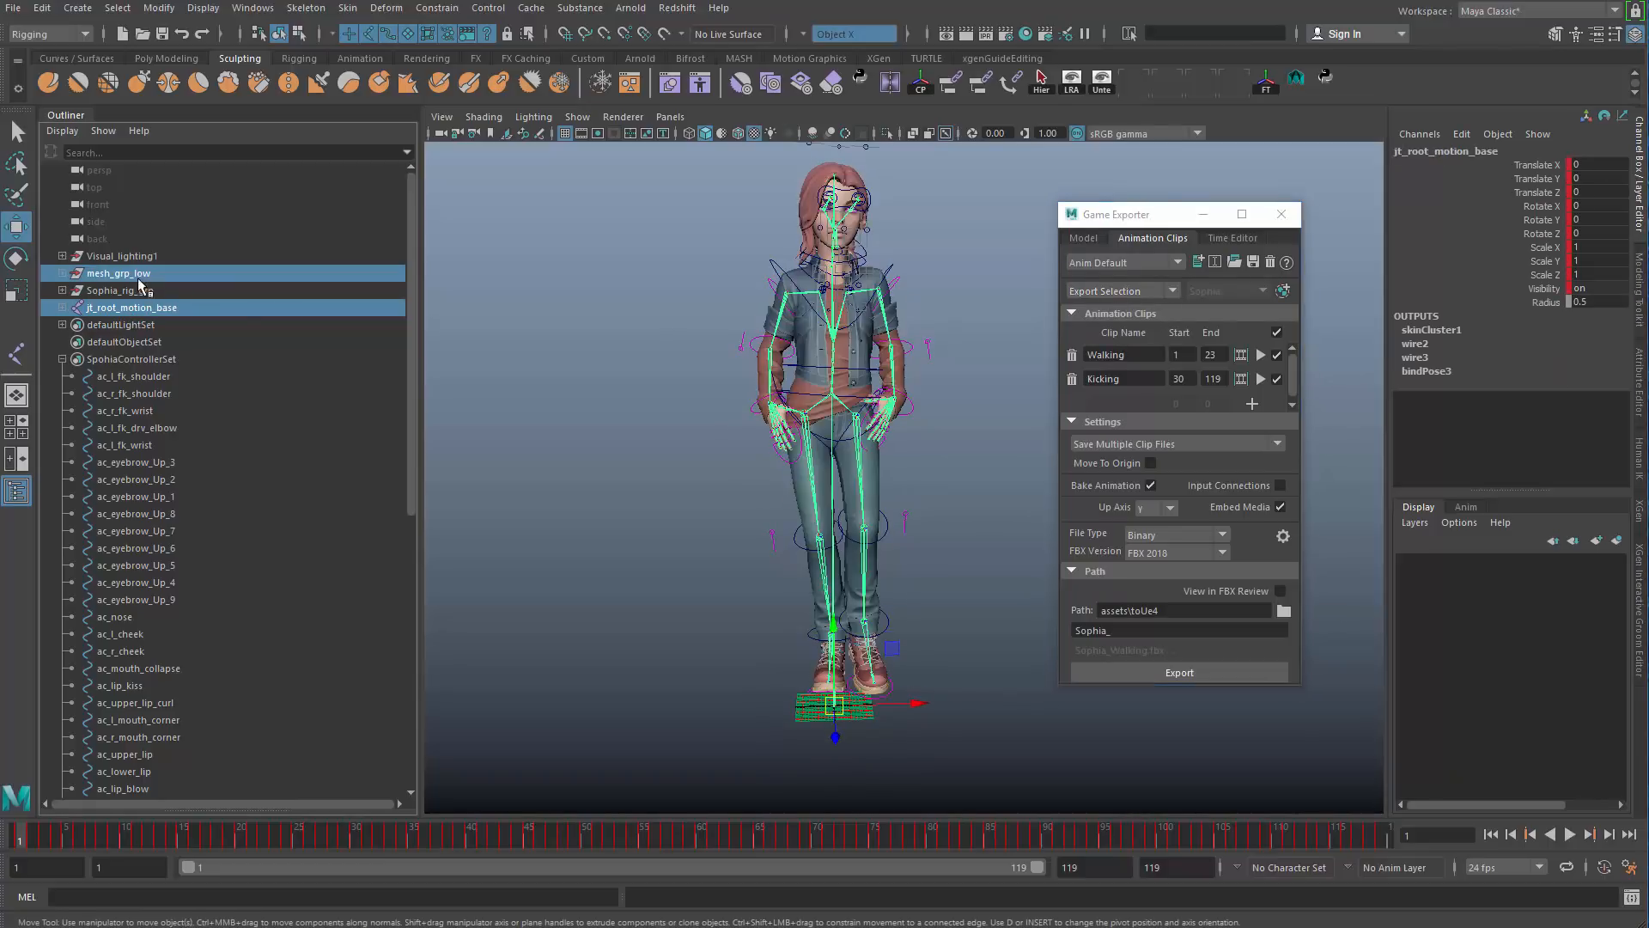
{"action": "left_click", "coordinate": [137, 276], "text": "ctrl"}
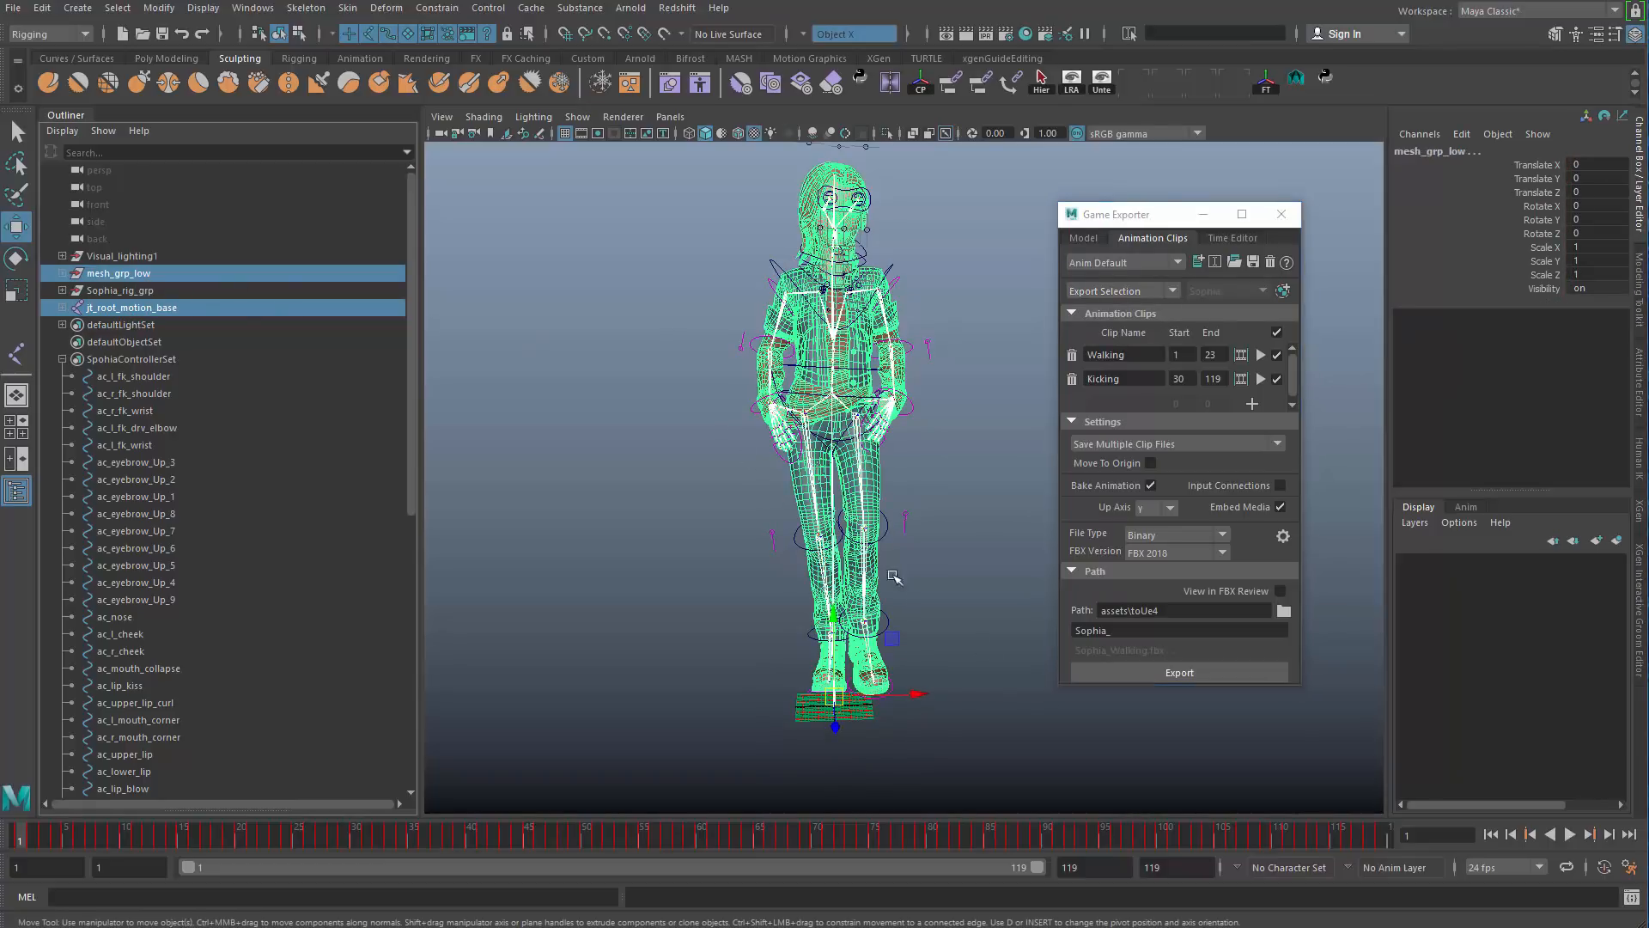
Step: Set the clip file prefix to Sophia_with_root and export the Walking and Kicking clips to assets\toUe4
{"action": "left_click", "coordinate": [1137, 630]}
{"action": "type", "text": "with_root"}
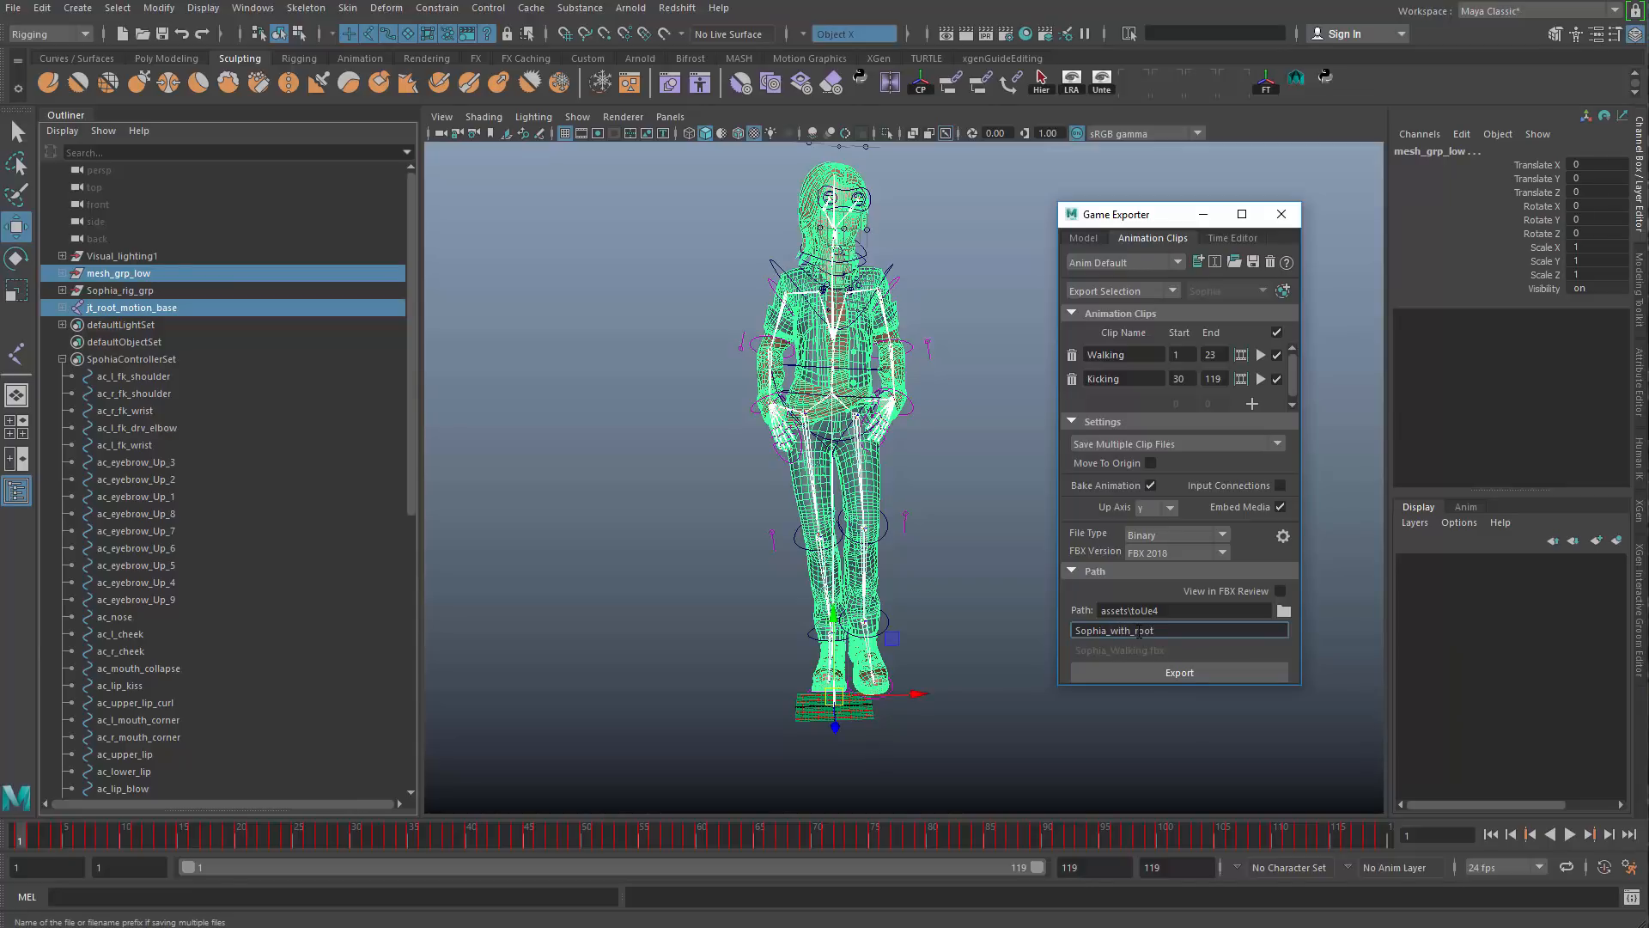
{"action": "left_click", "coordinate": [1160, 673]}
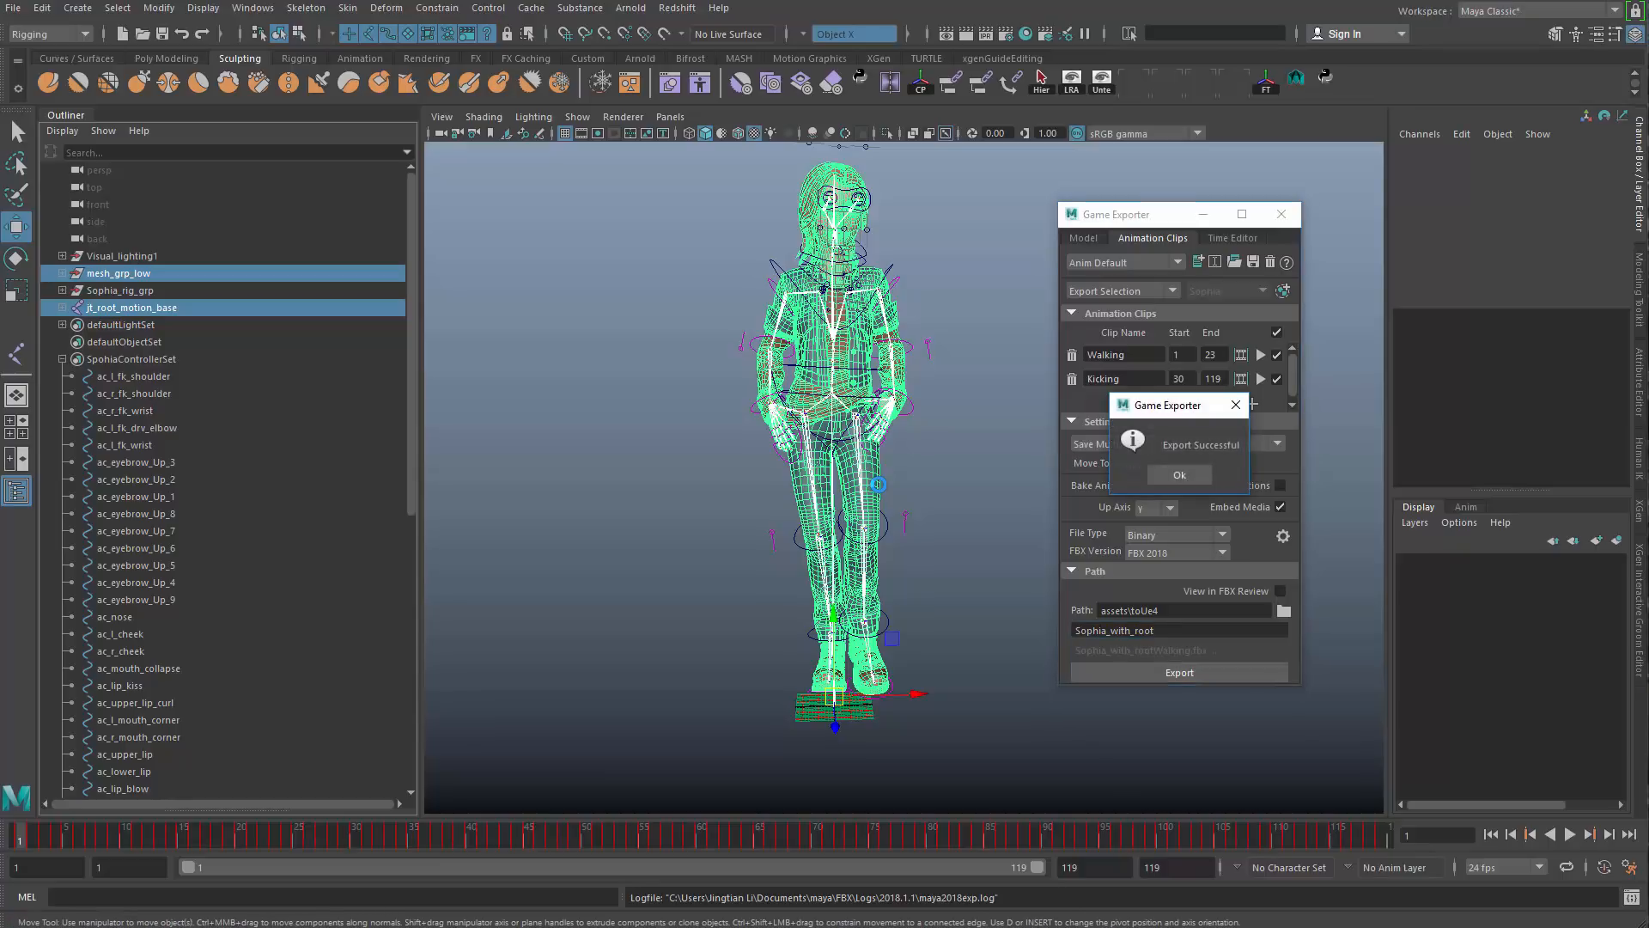
{"action": "left_click", "coordinate": [1178, 475]}
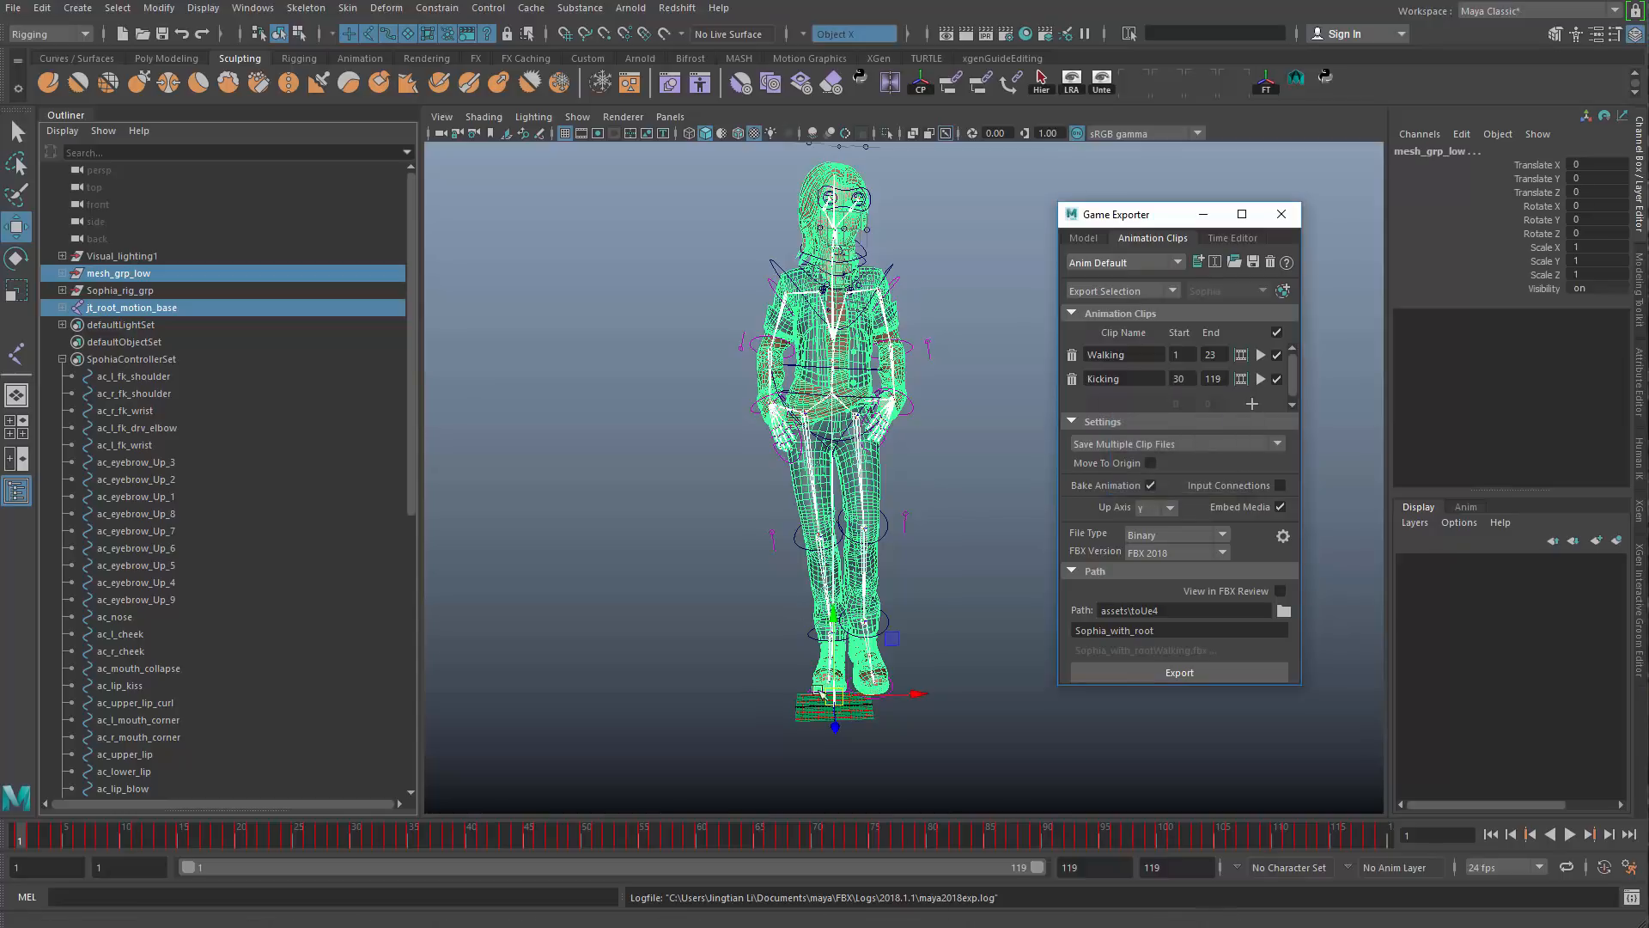
{"action": "left_click_drag", "start_coordinate": [866, 700], "coordinate": [713, 533], "text": "alt"}
{"action": "middle_click_drag", "start_coordinate": [799, 687], "coordinate": [824, 769], "text": "alt"}
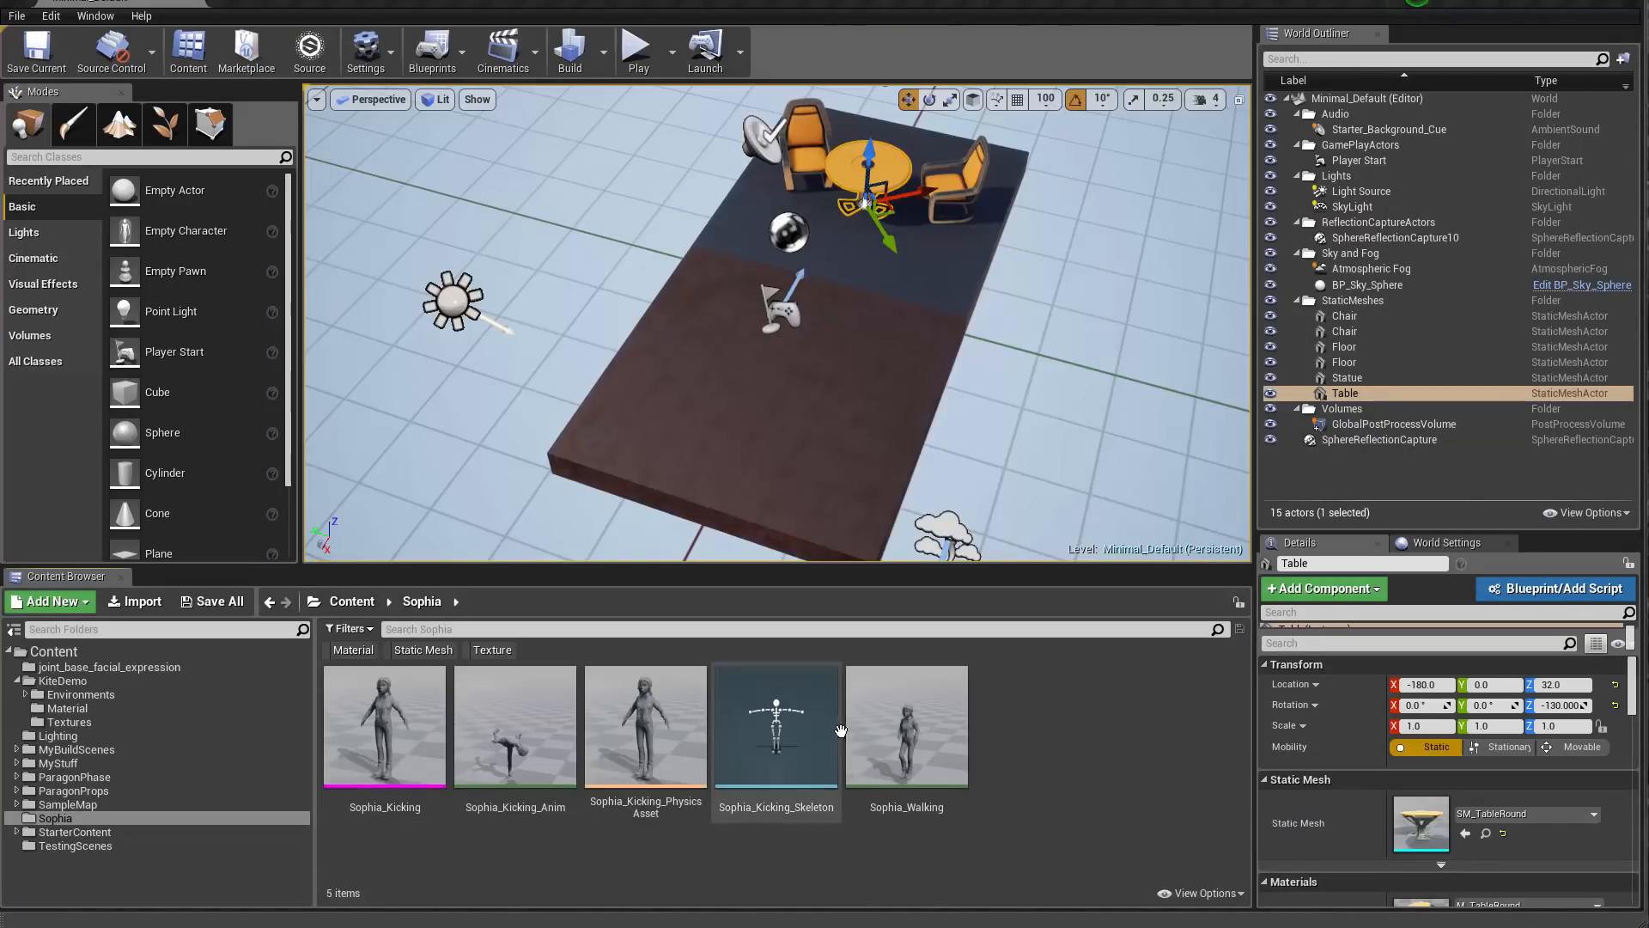
Step: Switch to Unreal Editor, create a folder named WithRoot inside the Sophia content folder and open it
{"action": "right_click", "coordinate": [1045, 719]}
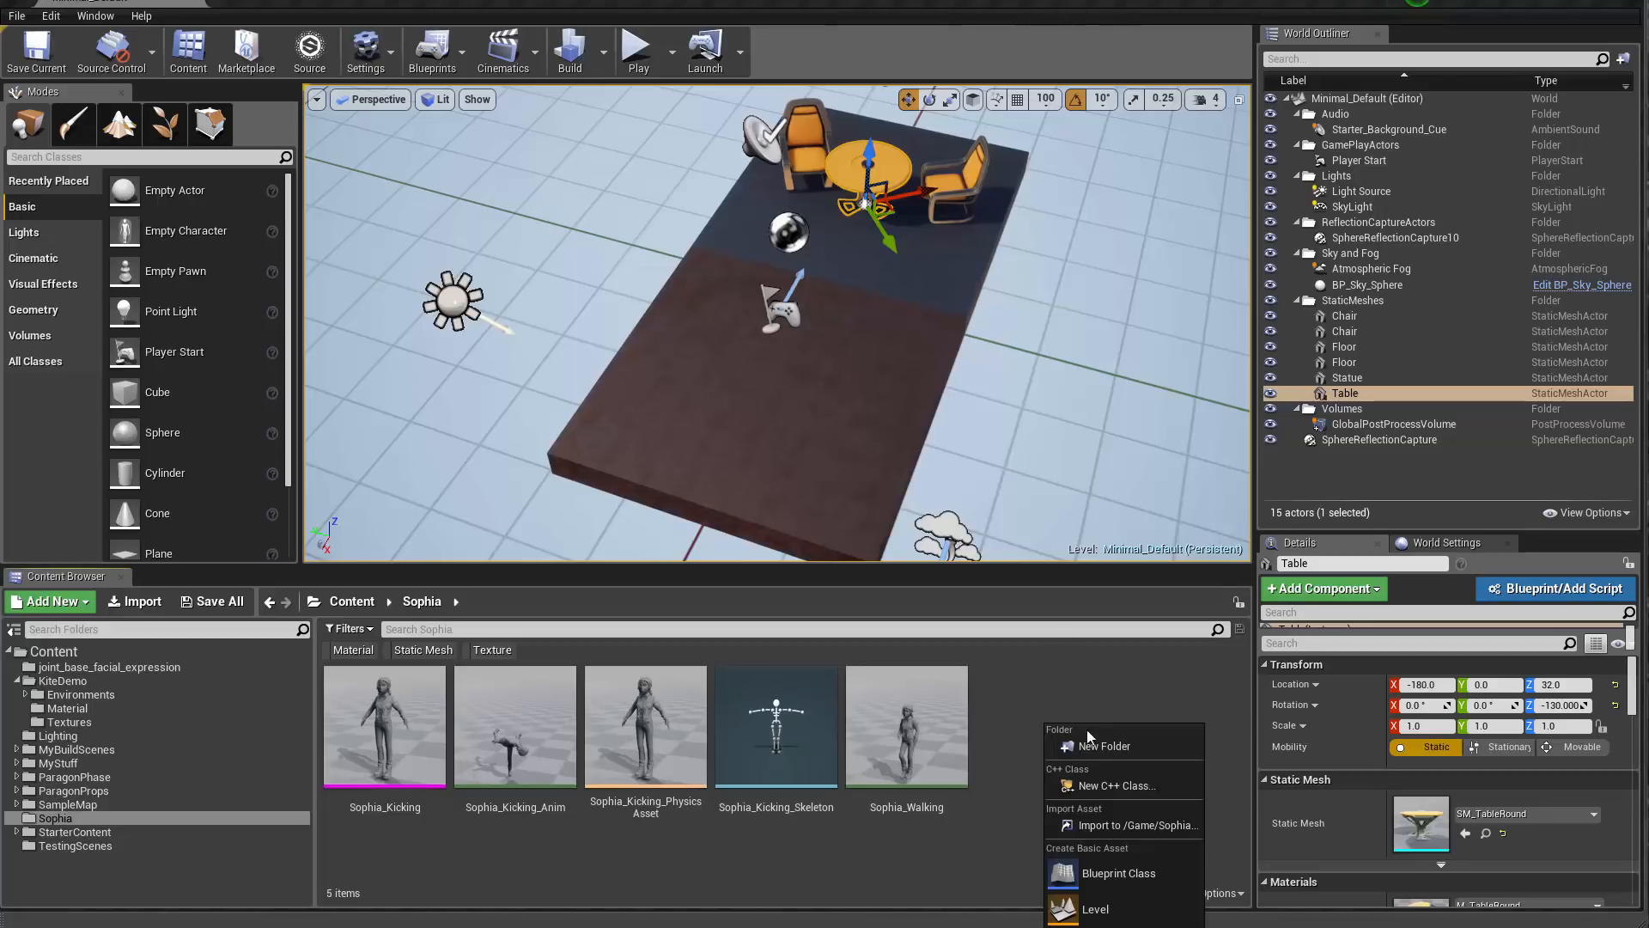
{"action": "left_click", "coordinate": [1096, 747]}
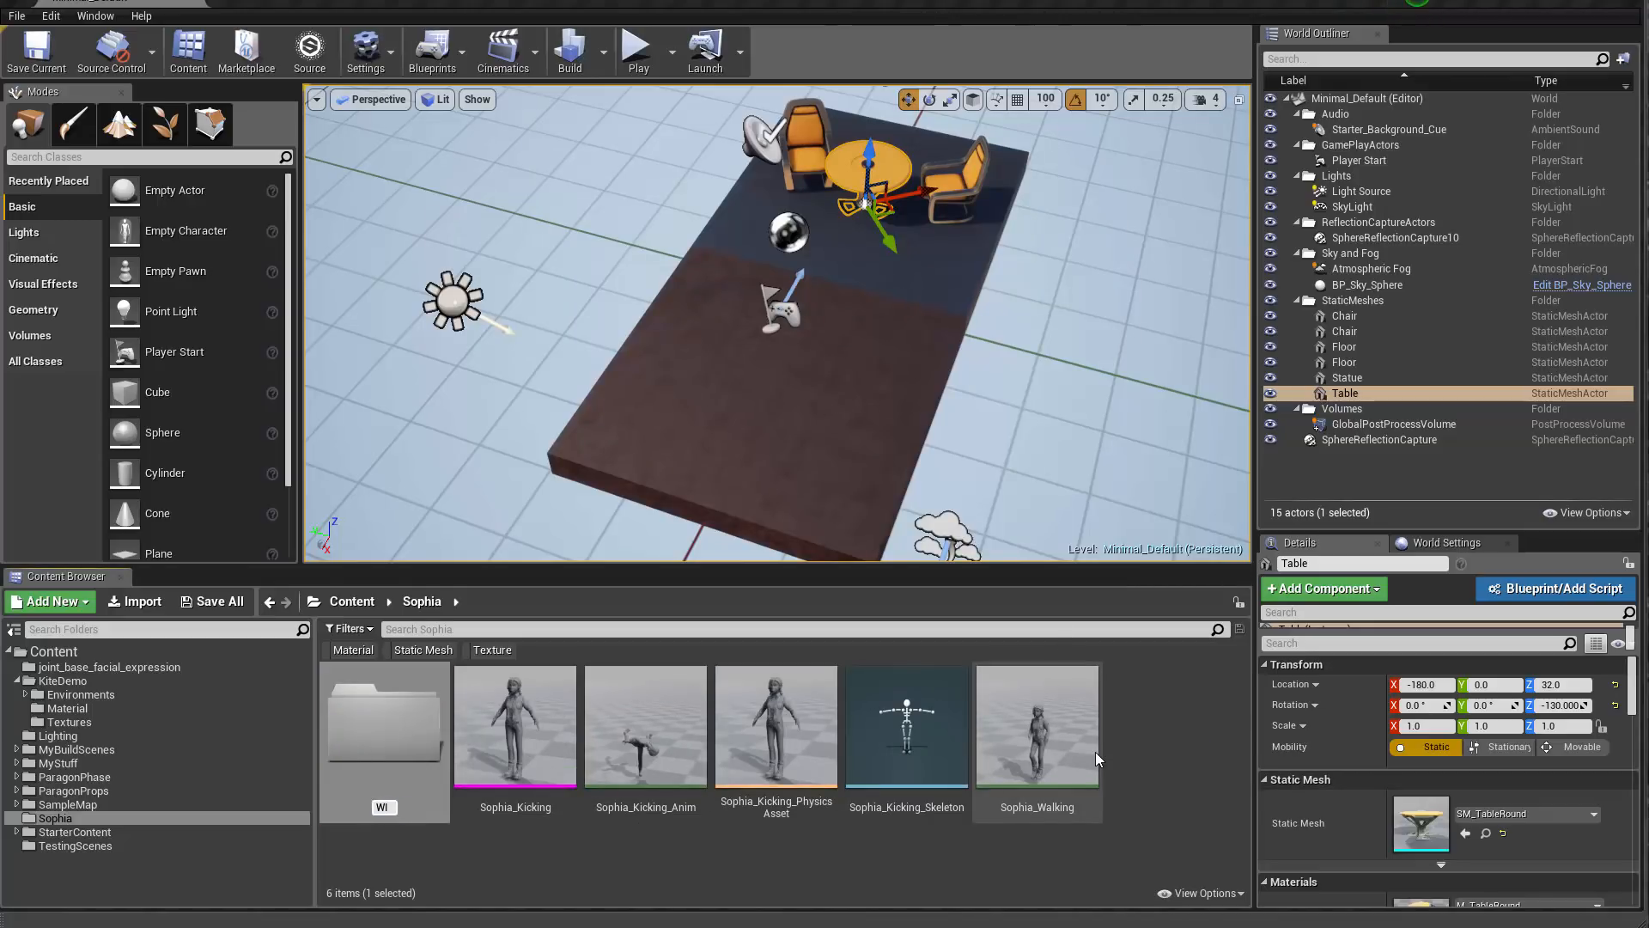
{"action": "type", "text": "WithRoot"}
{"action": "key", "text": "Return"}
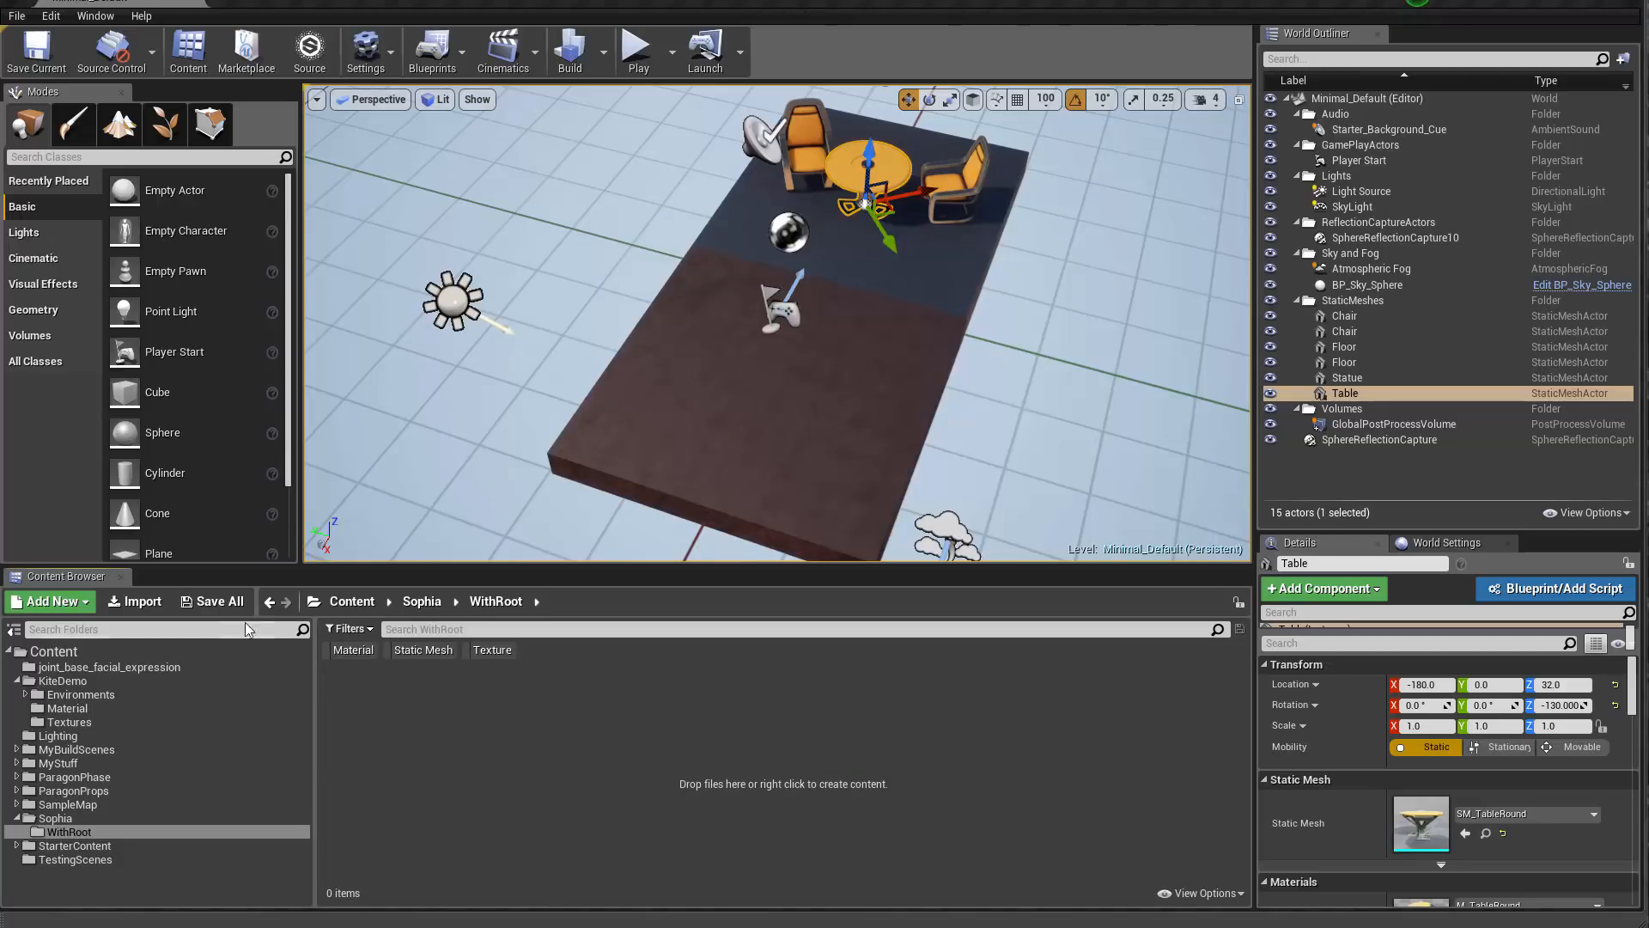
Step: Import the Sophia_with_rootKicking file into the WithRoot folder as a skeletal mesh with its animation and no existing skeleton assigned
{"action": "left_click", "coordinate": [134, 601]}
{"action": "left_click", "coordinate": [763, 303]}
{"action": "left_click", "coordinate": [761, 285], "text": "shift"}
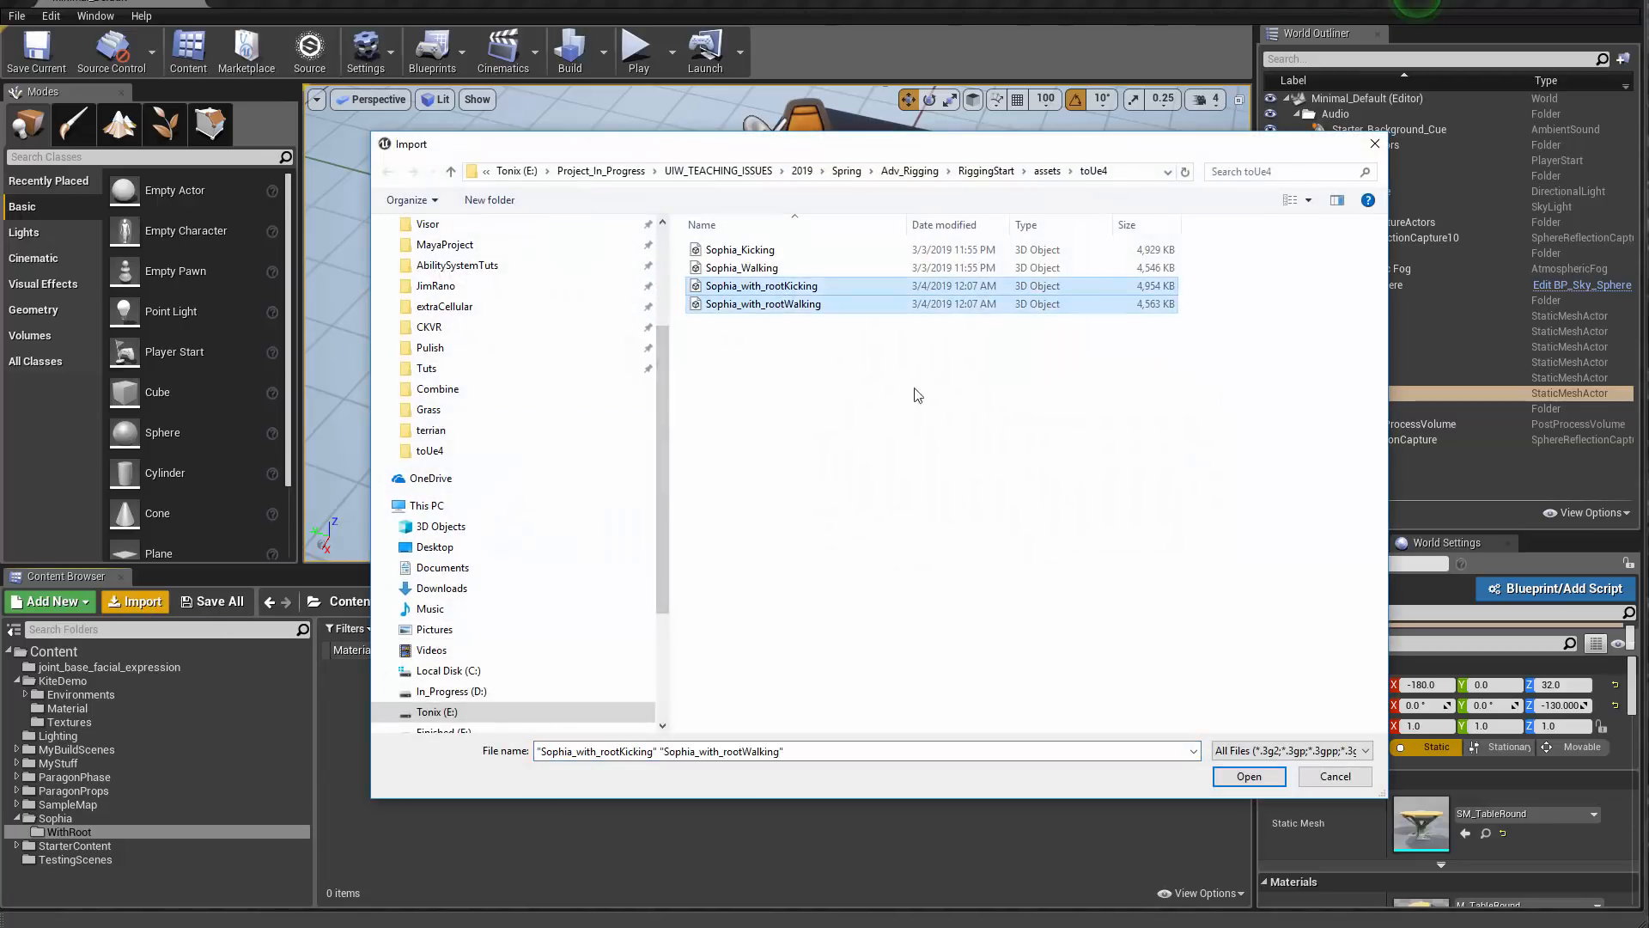
{"action": "left_click", "coordinate": [840, 337]}
{"action": "left_click", "coordinate": [773, 286]}
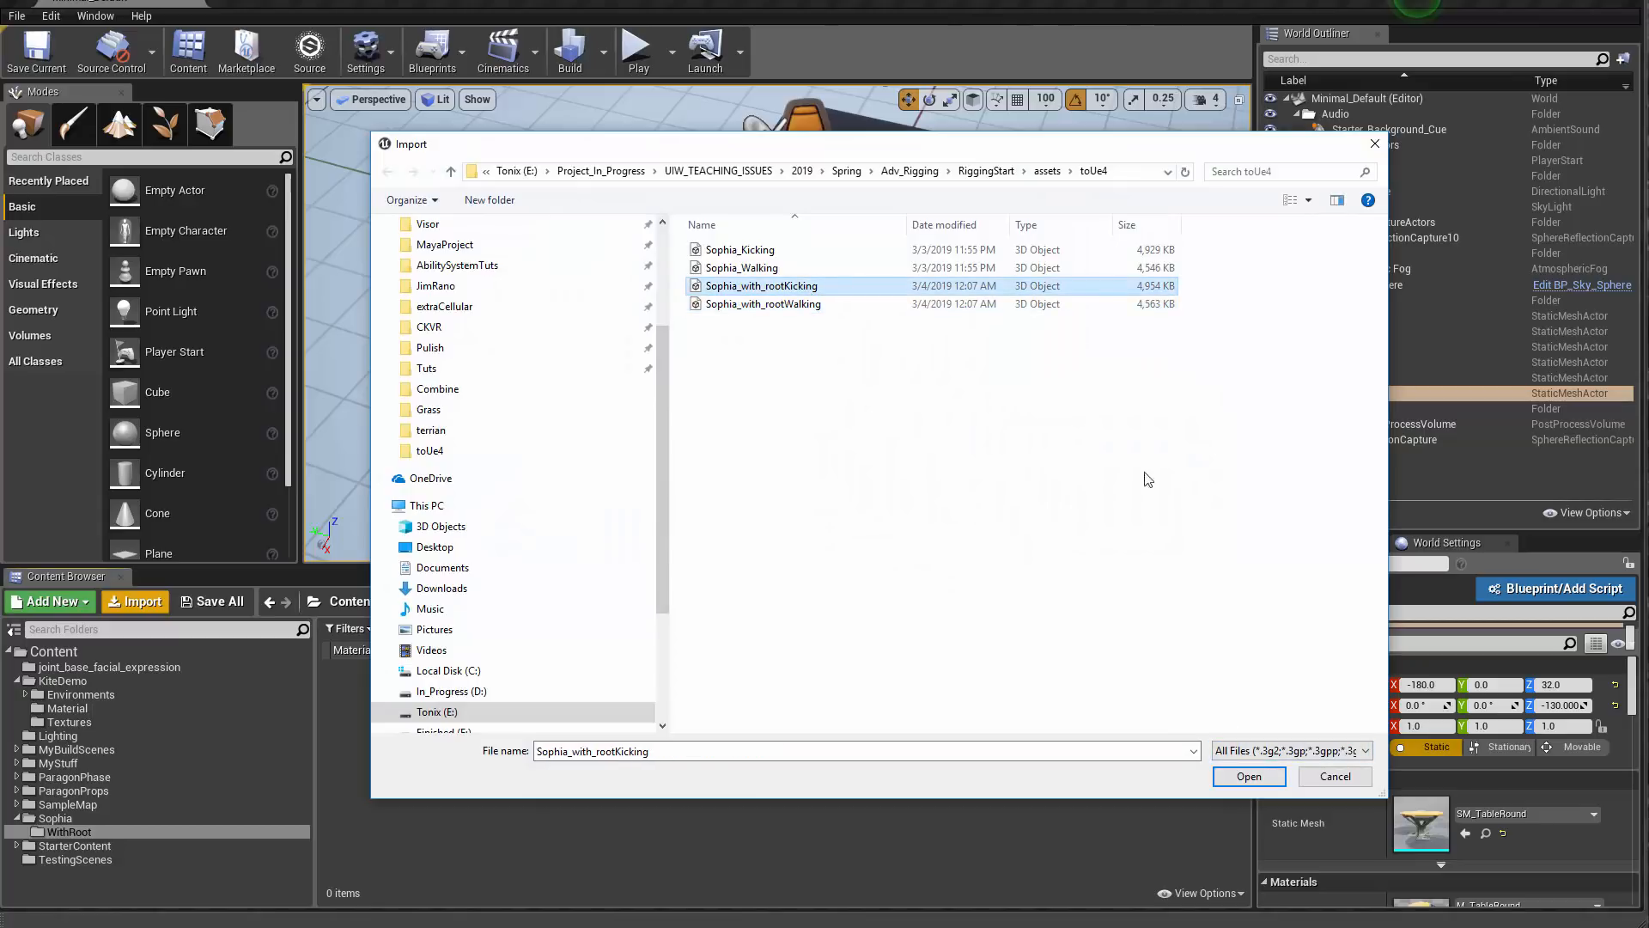
{"action": "left_click", "coordinate": [1250, 776]}
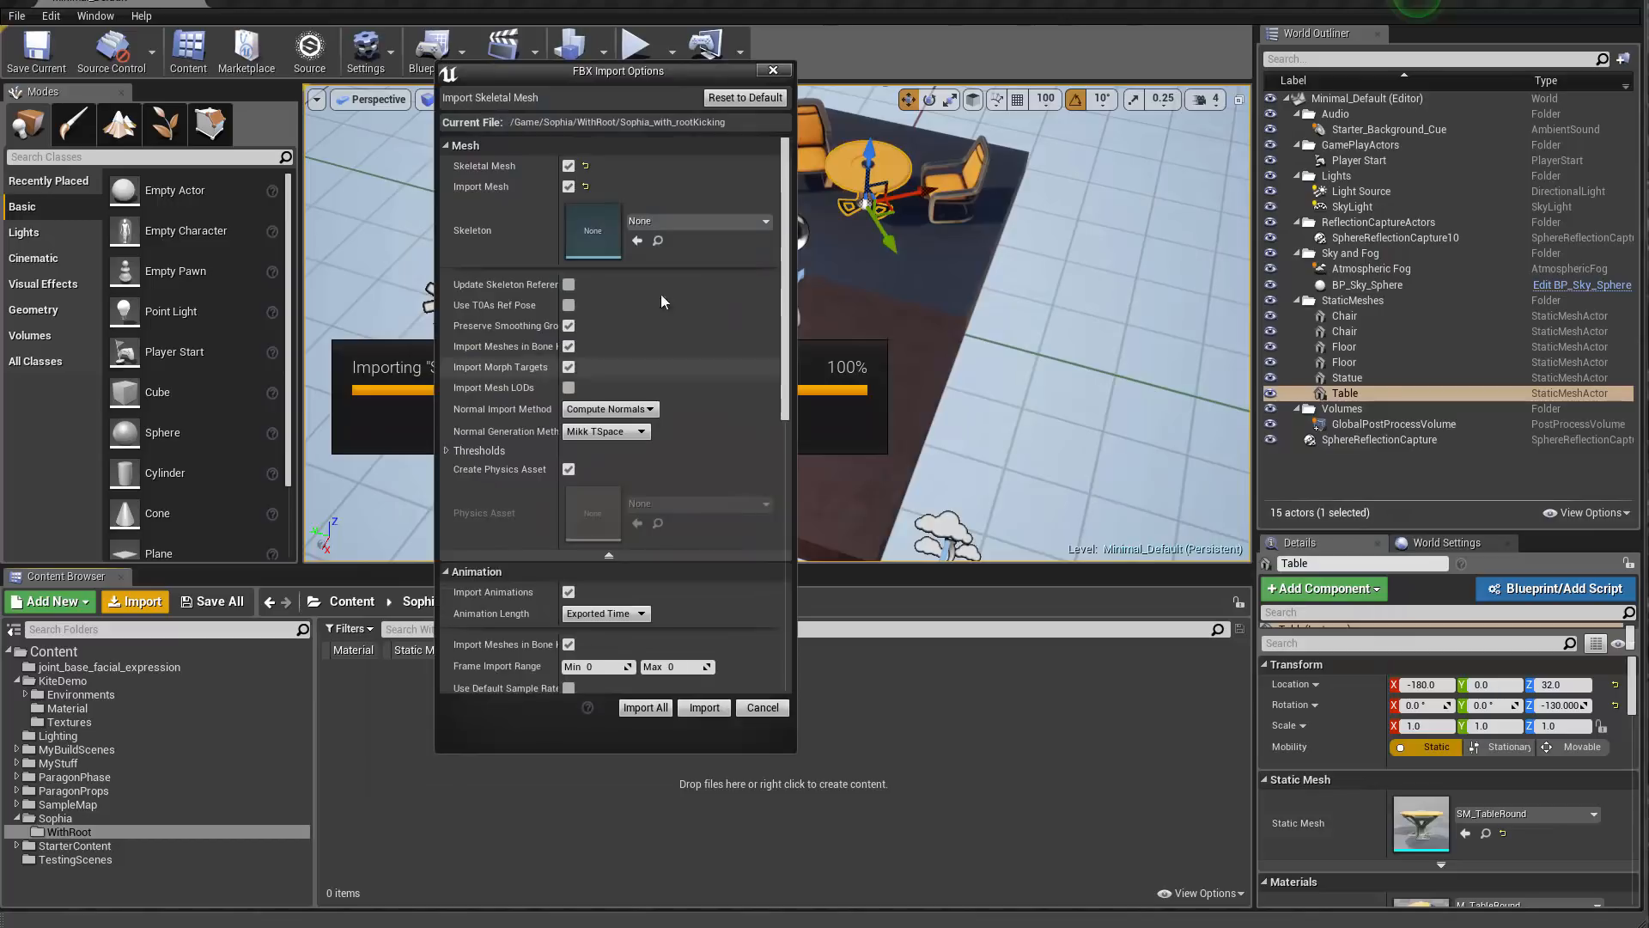
{"action": "left_click", "coordinate": [642, 707]}
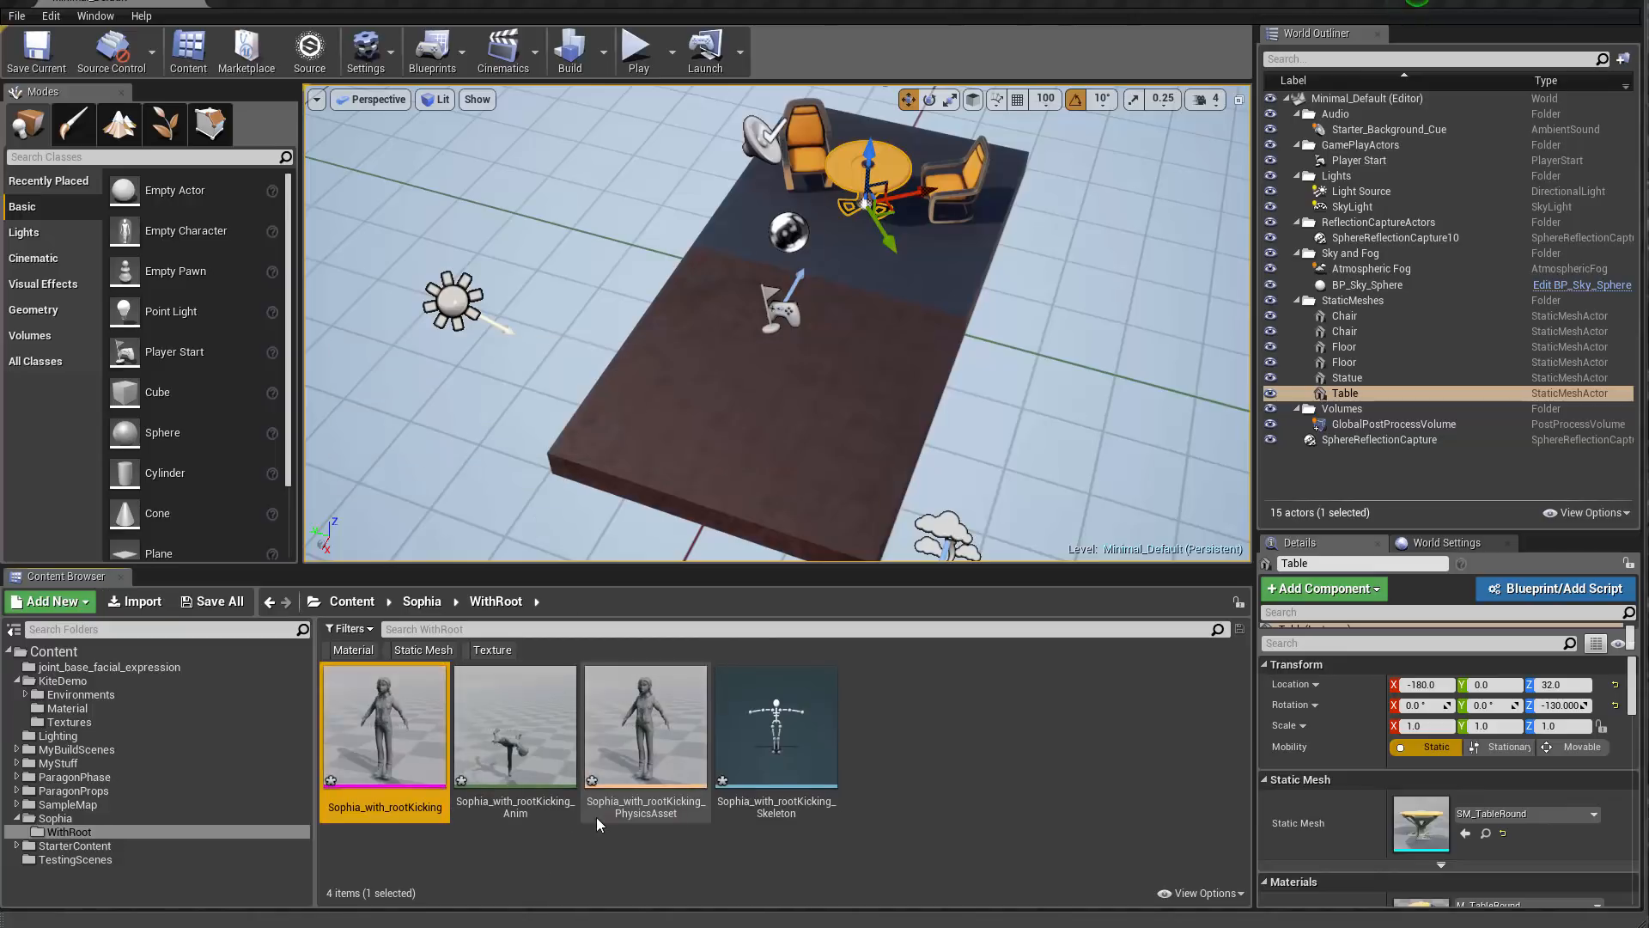
Step: Save all the imported Sophia_with_rootKicking assets in the WithRoot folder
{"action": "key", "text": "ctrl+a"}
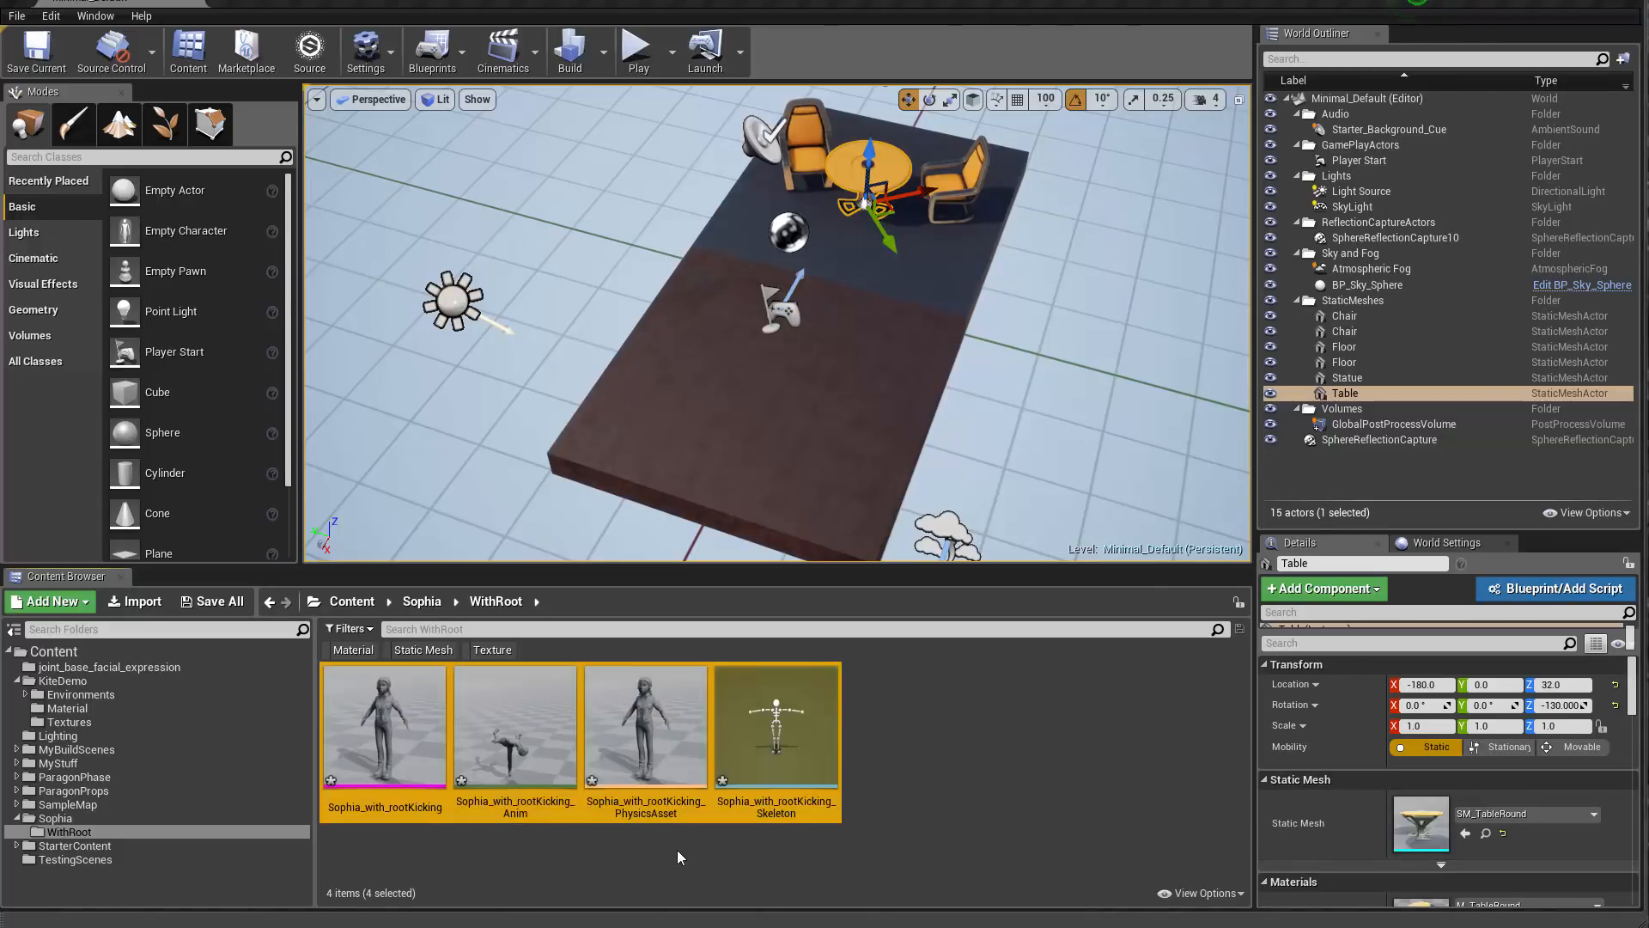
{"action": "key", "text": "ctrl+s"}
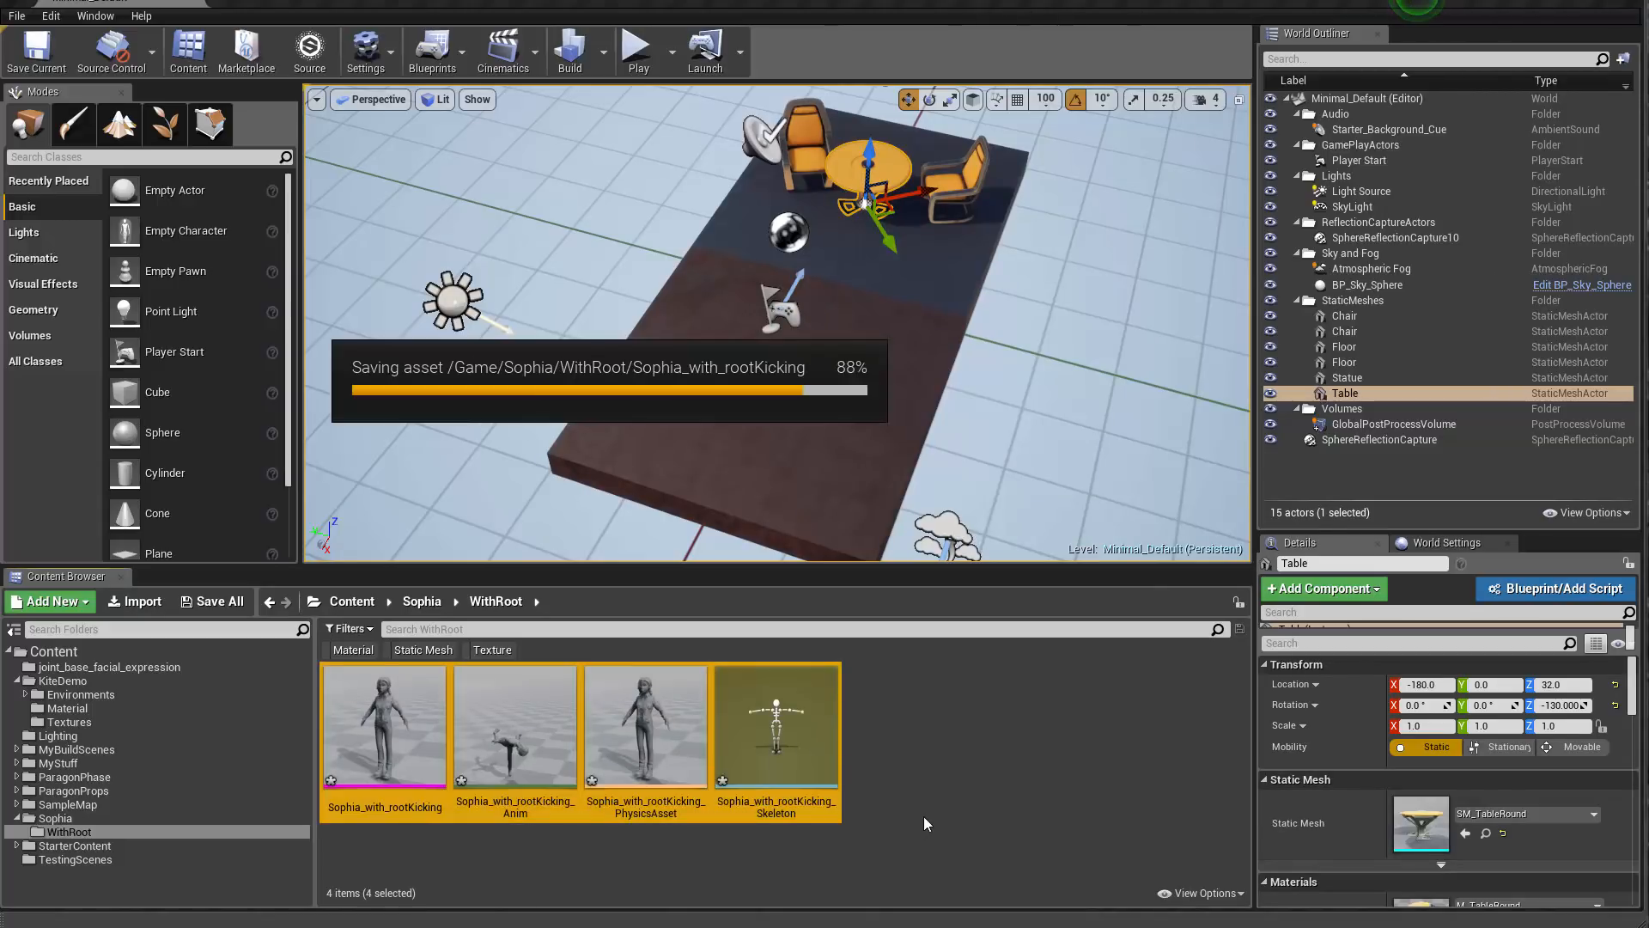
{"action": "left_click", "coordinate": [925, 816]}
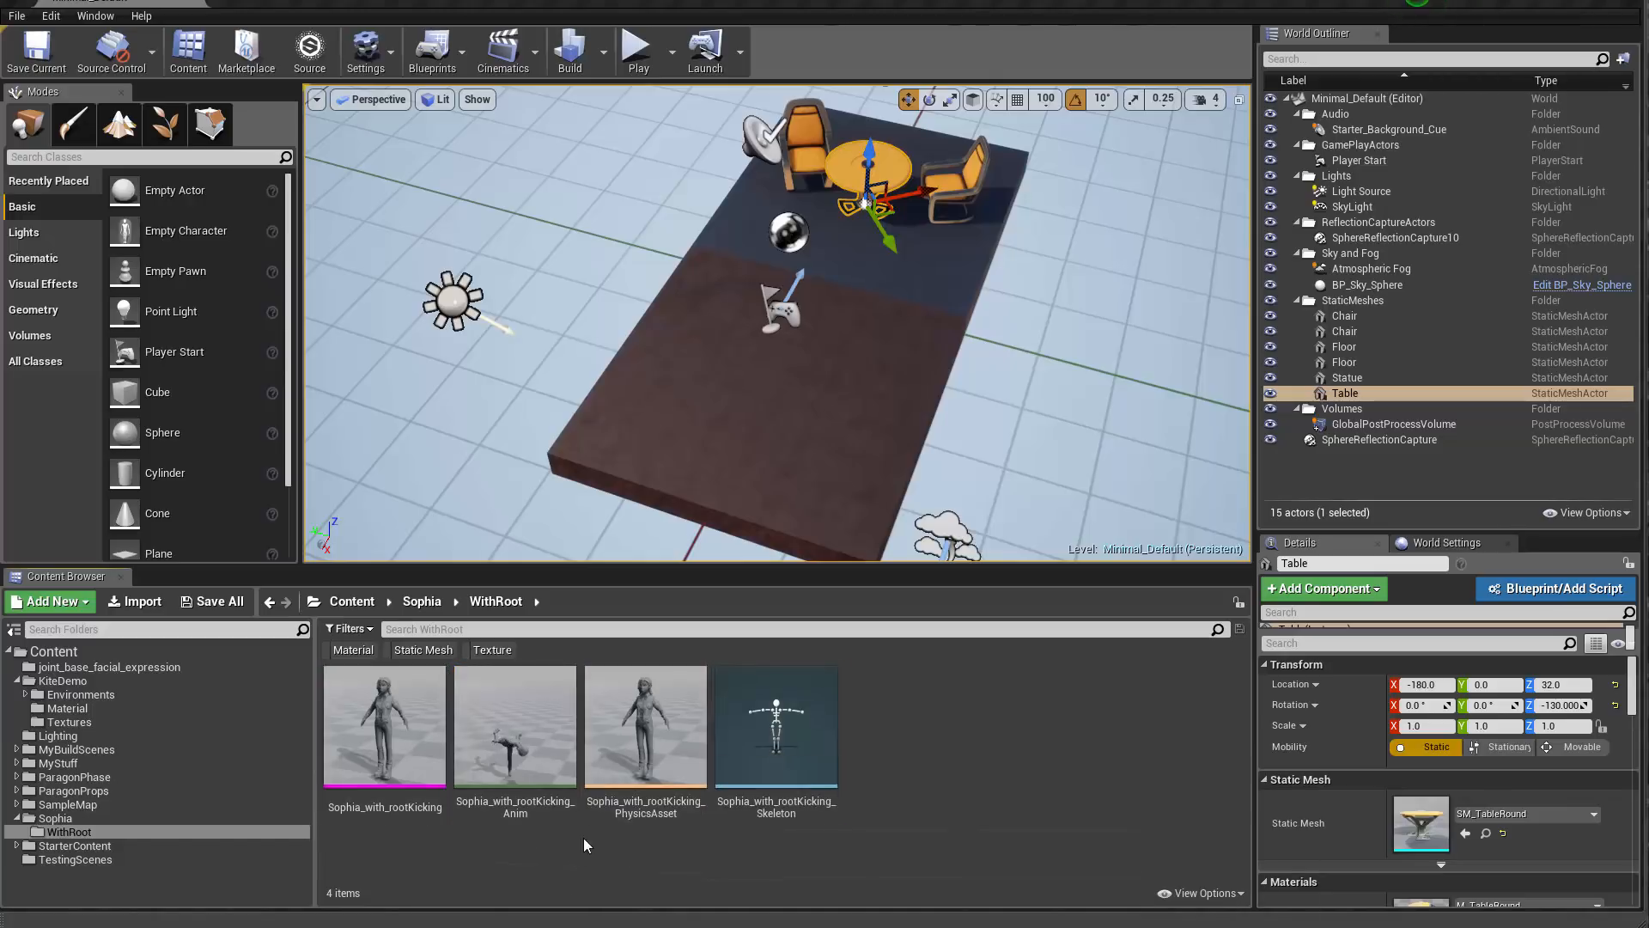
Step: Enable root motion on the Sophia_with_rootKicking_Anim animation and check how the character plays over its base joint
{"action": "double_click", "coordinate": [528, 726]}
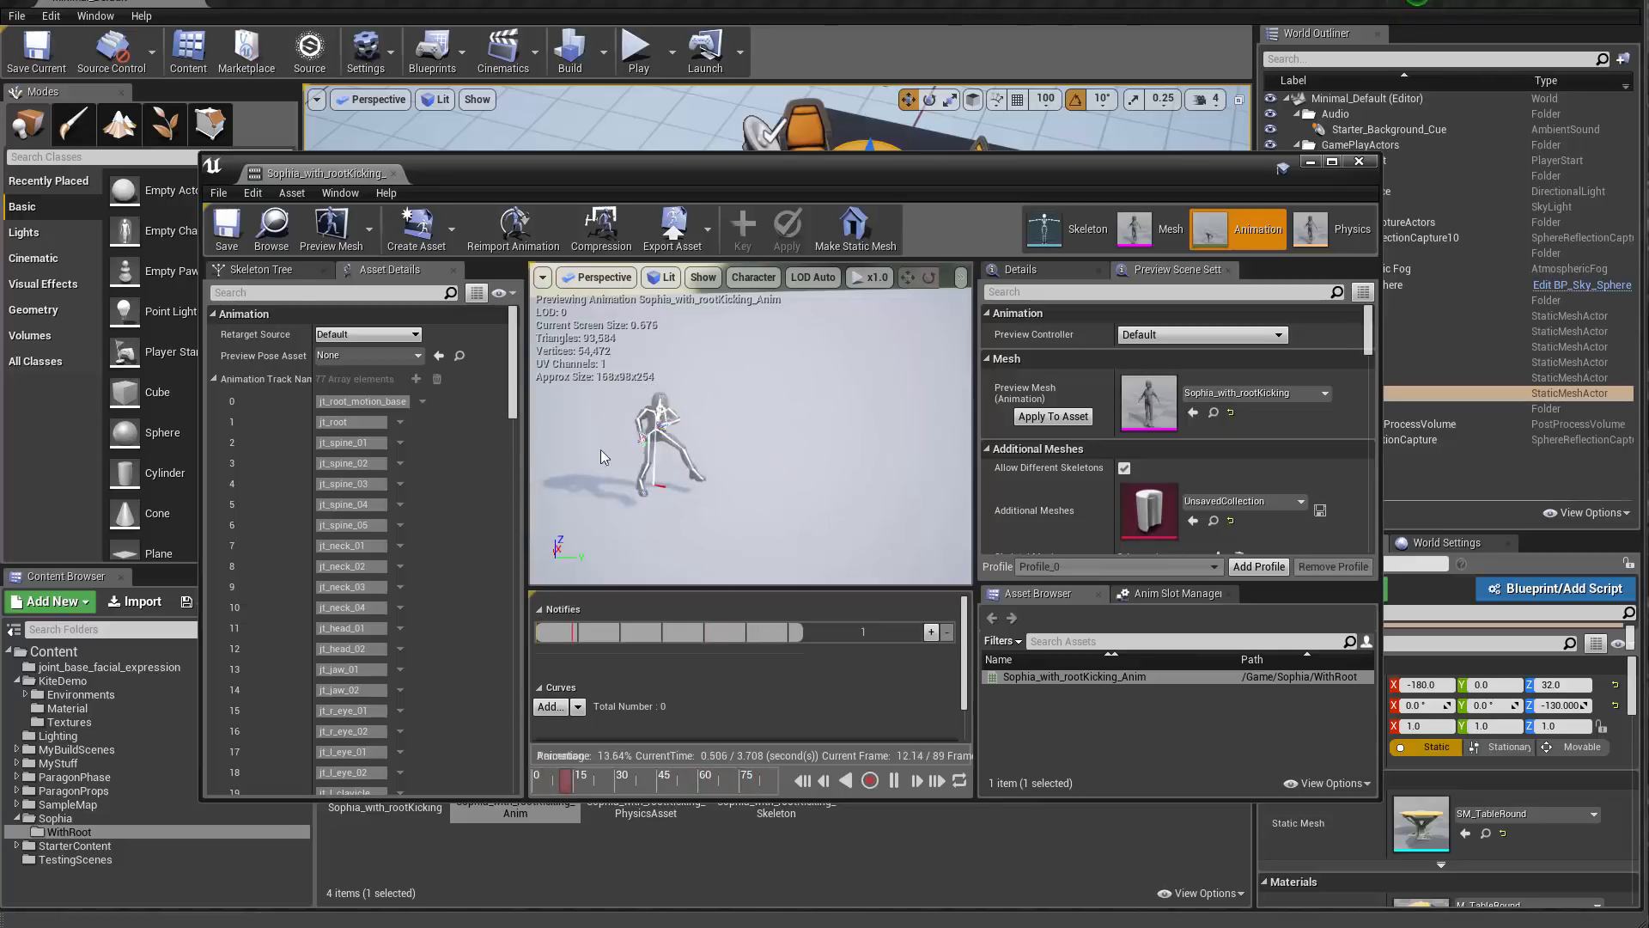
{"action": "left_click", "coordinate": [390, 292]}
{"action": "type", "text": "root"}
{"action": "left_click", "coordinate": [323, 334]}
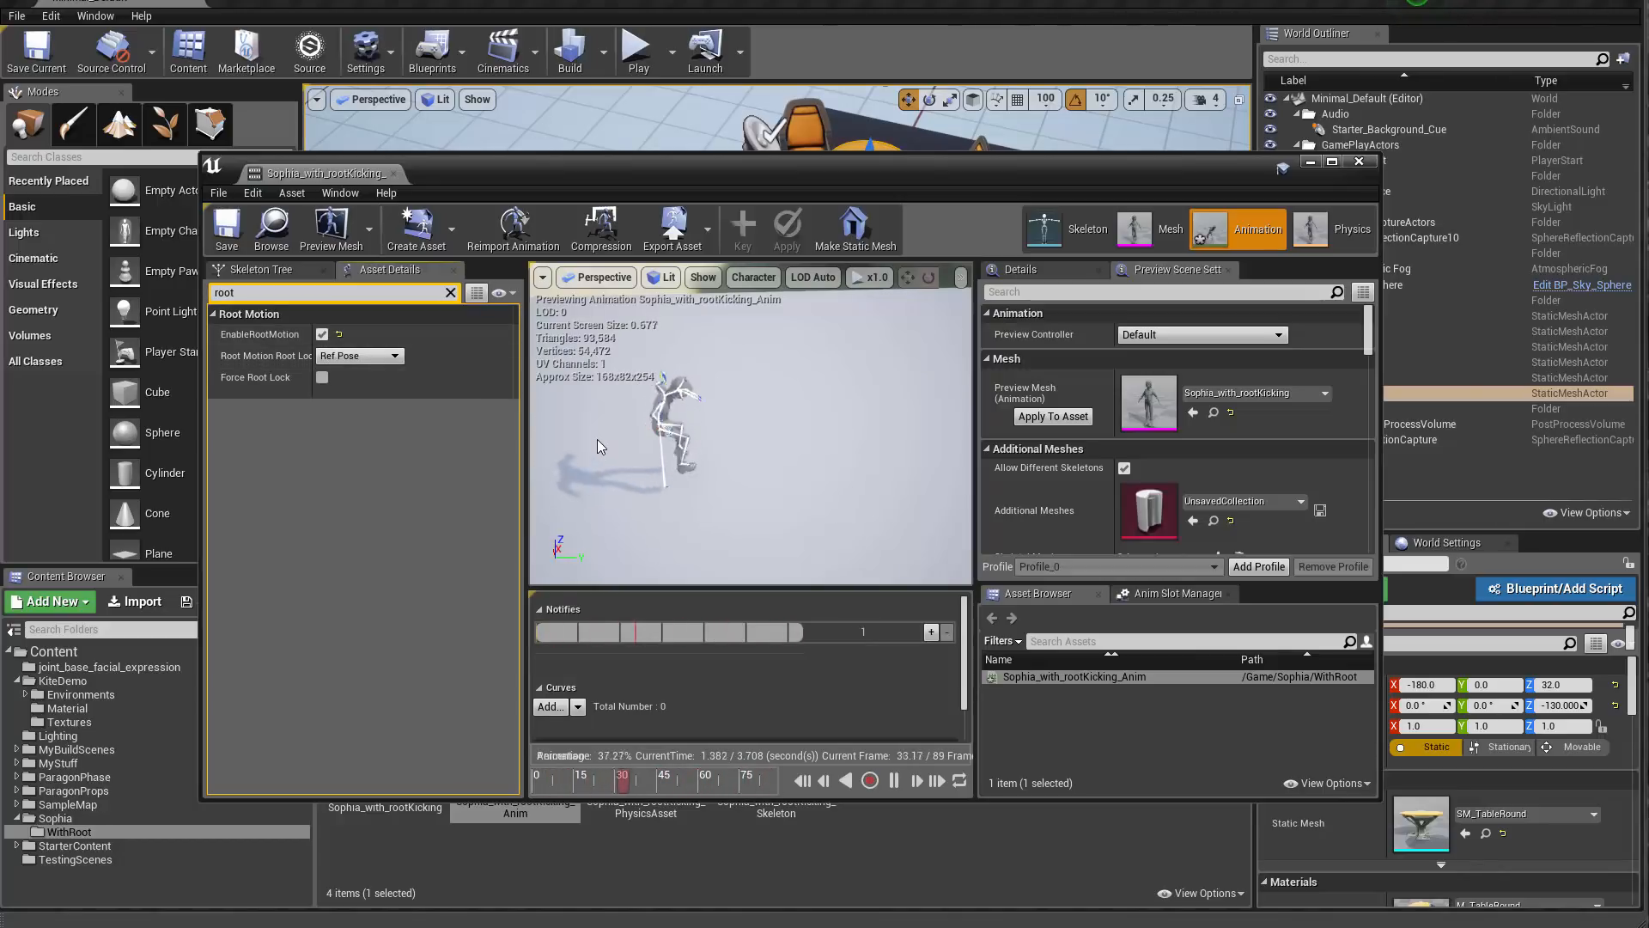
{"action": "right_click_drag", "start_coordinate": [666, 460], "coordinate": [524, 438]}
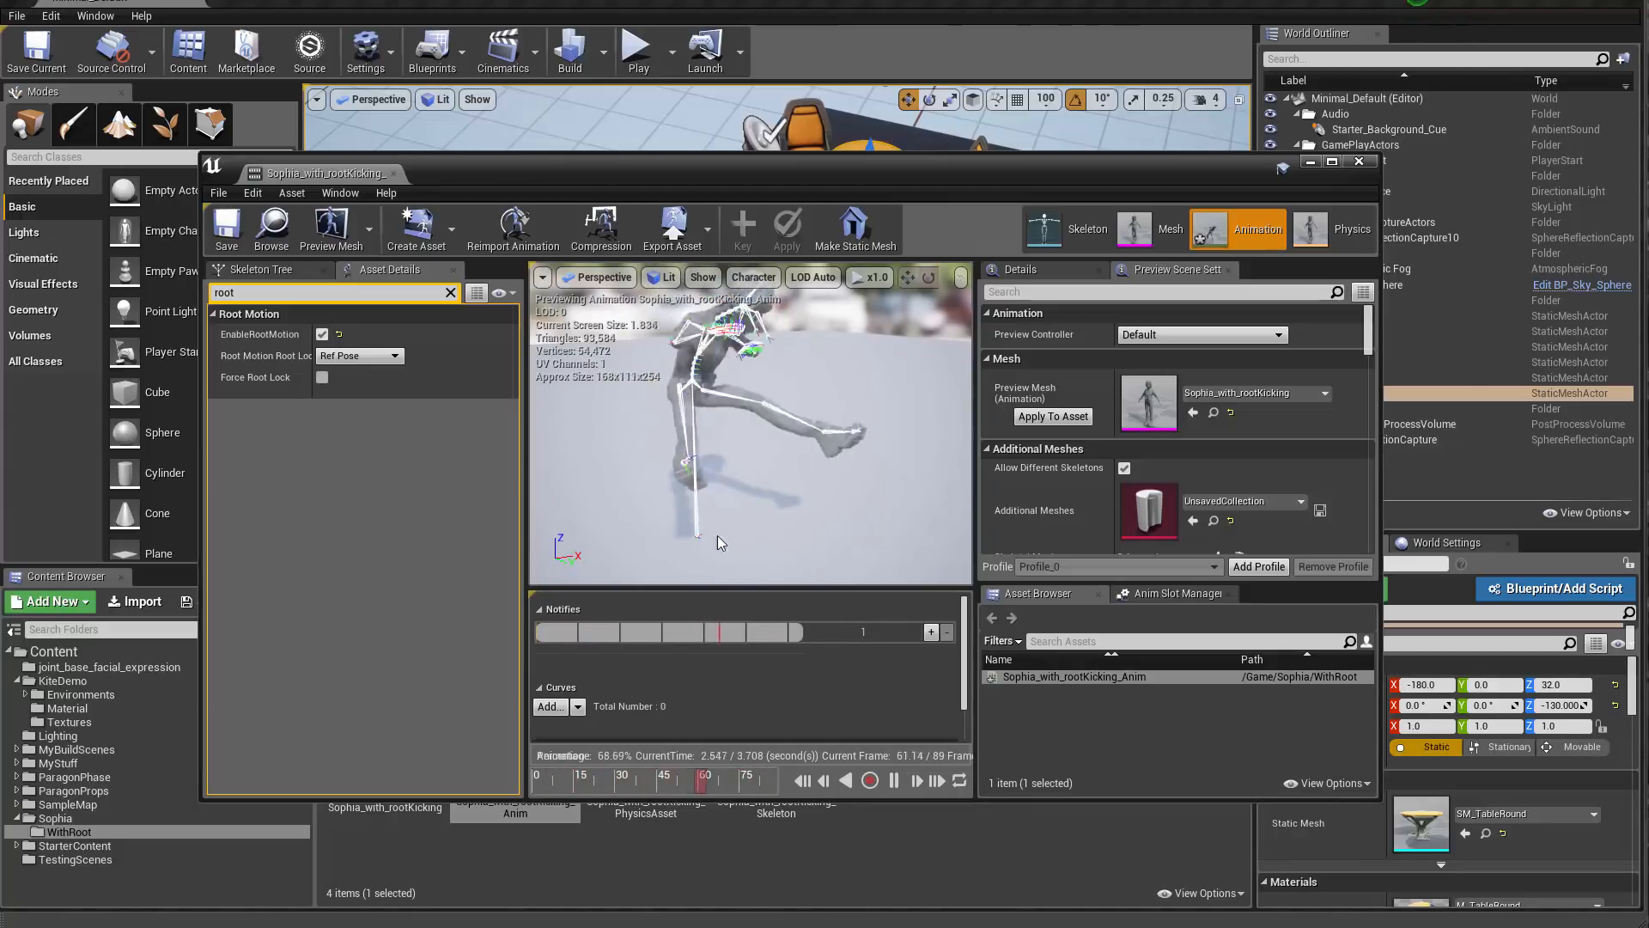
{"action": "scroll", "coordinate": [724, 534], "scroll_direction": "down", "scroll_amount": 4}
{"action": "mouse_move", "coordinate": [723, 534]}
{"action": "right_mouse_down"}
{"action": "mouse_move", "coordinate": [757, 534]}
{"action": "mouse_move", "coordinate": [730, 521]}
{"action": "right_mouse_up"}
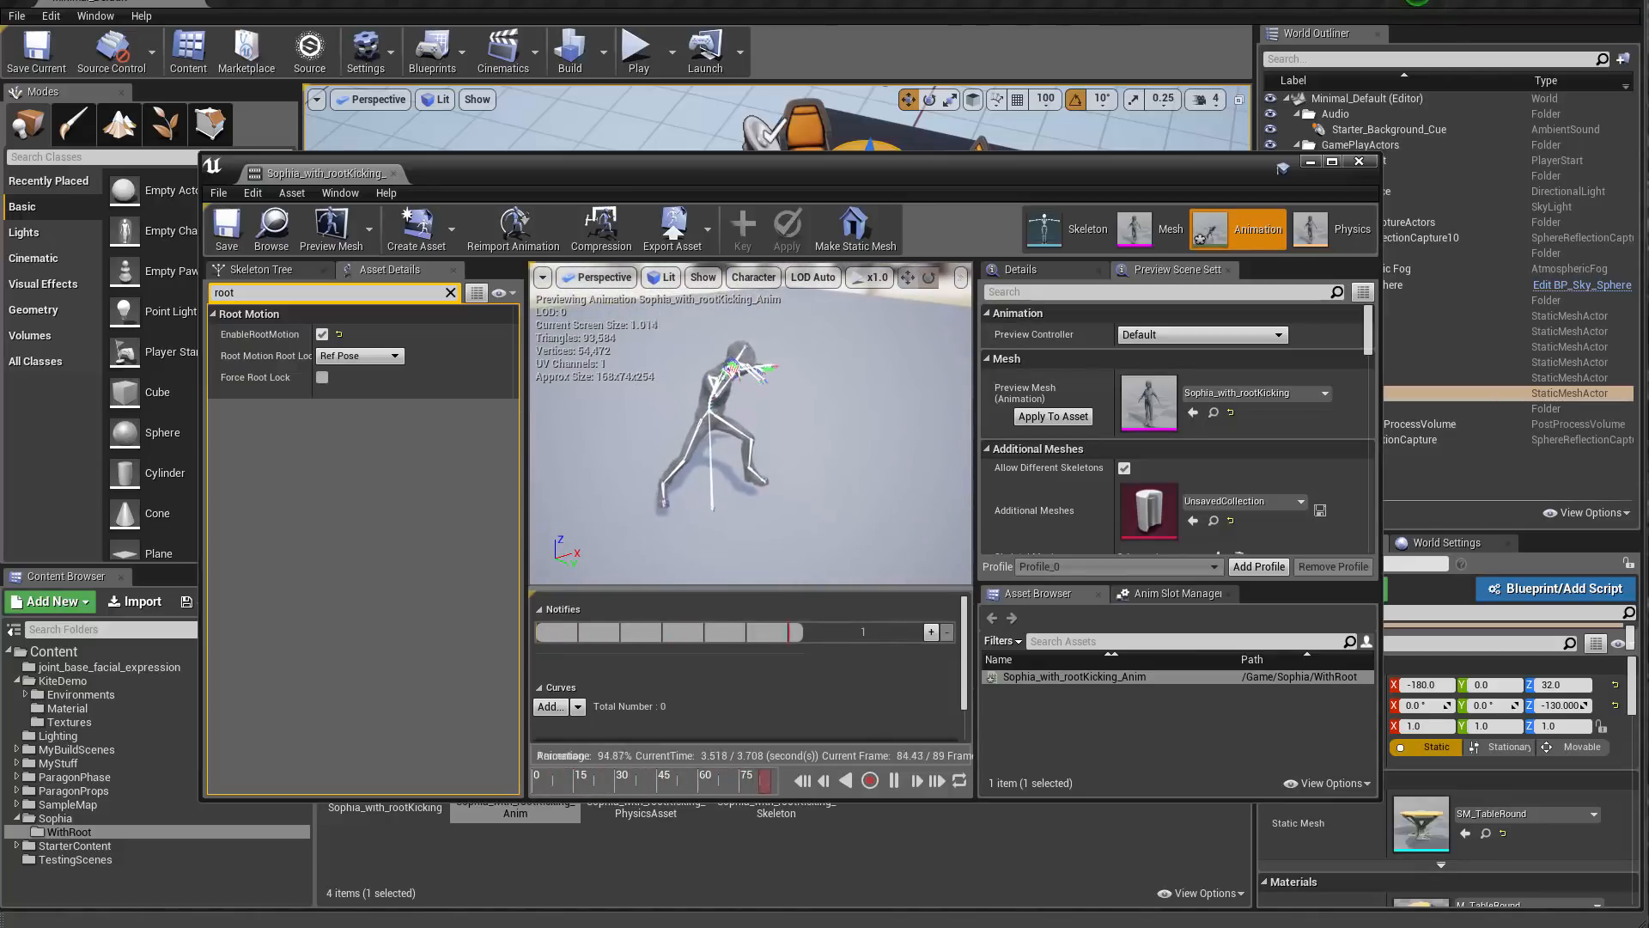
Step: Locate the Sophia_with_rootKicking_Anim asset in the content folder and close its animation editor
{"action": "left_click", "coordinate": [273, 230]}
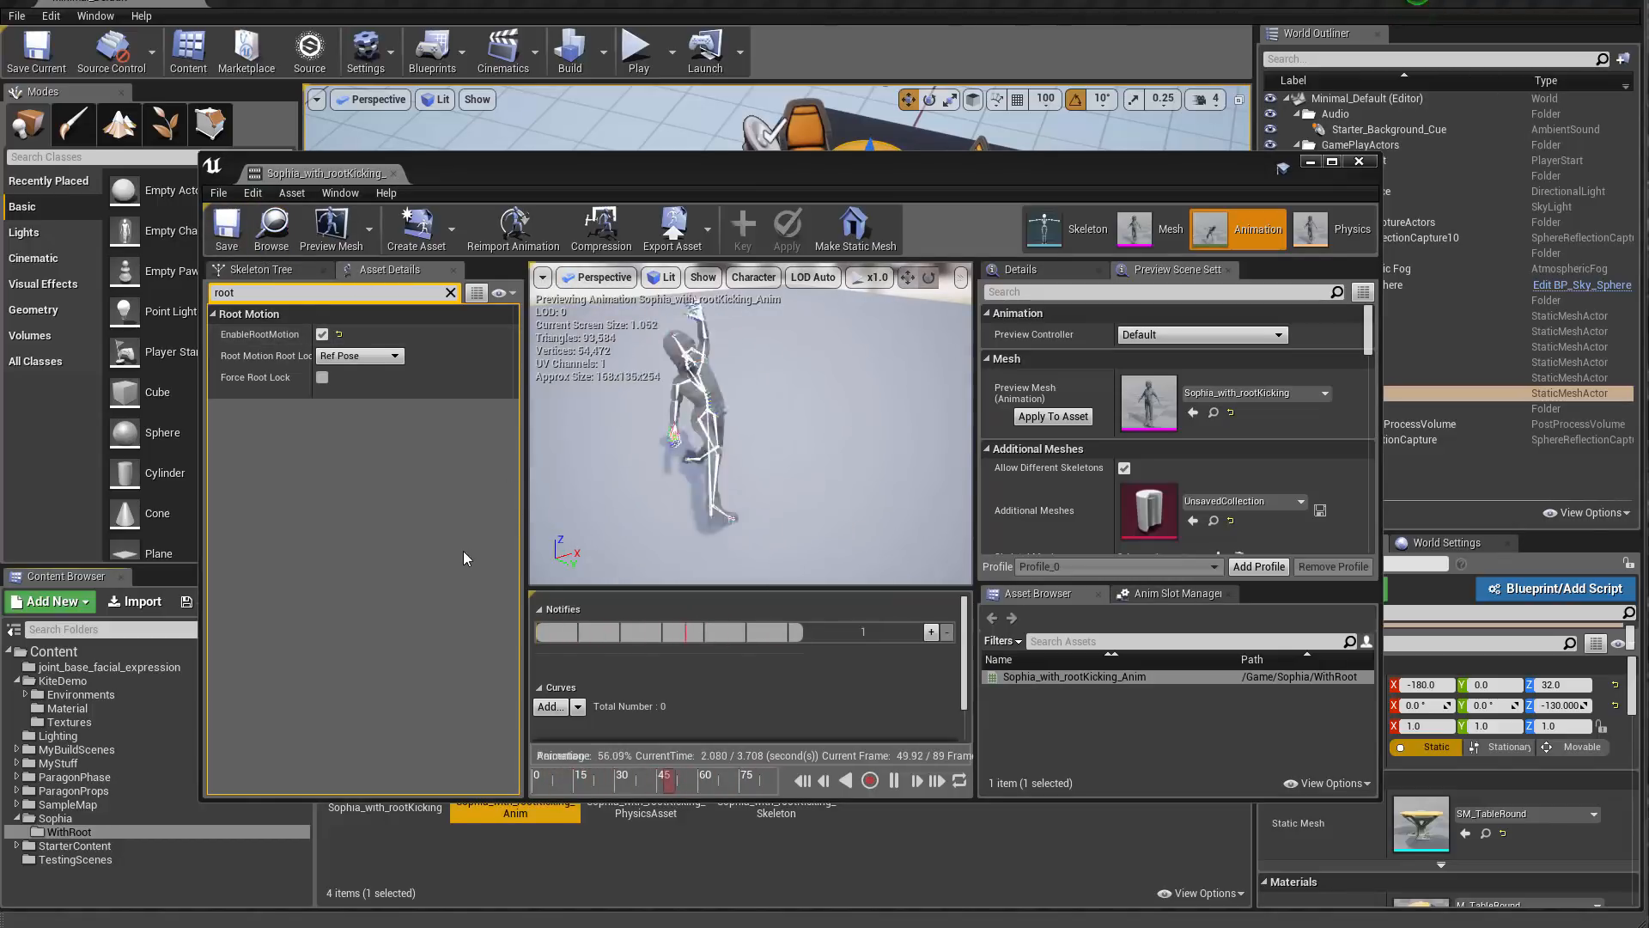
{"action": "left_click_drag", "start_coordinate": [953, 173], "coordinate": [766, 149]}
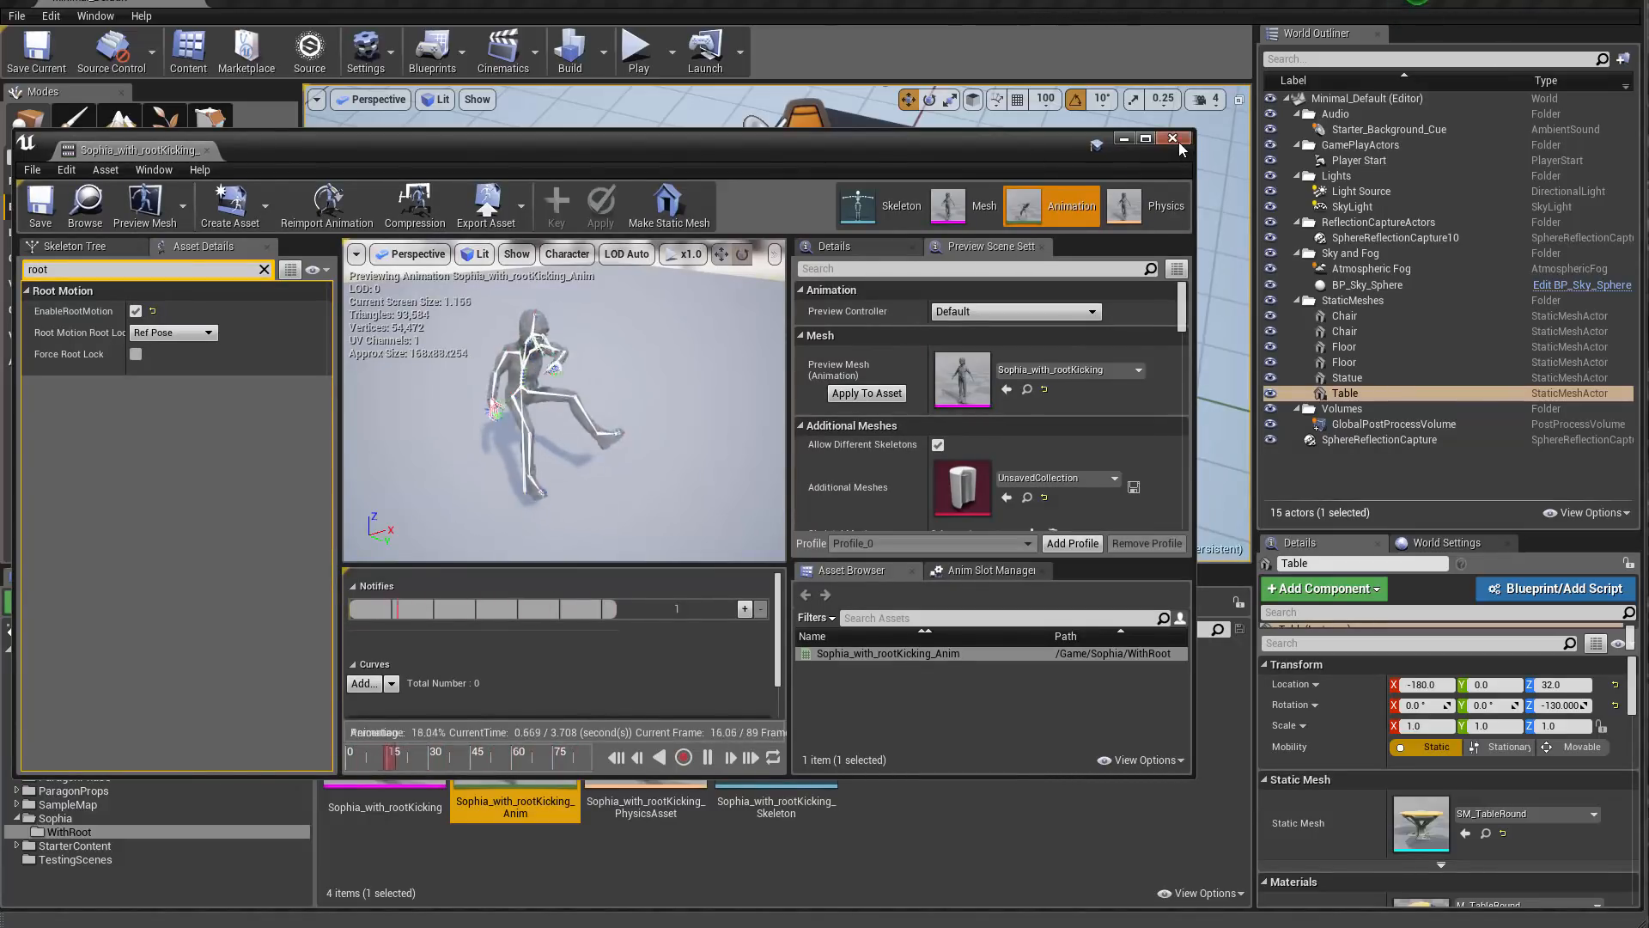
{"action": "left_click", "coordinate": [949, 746]}
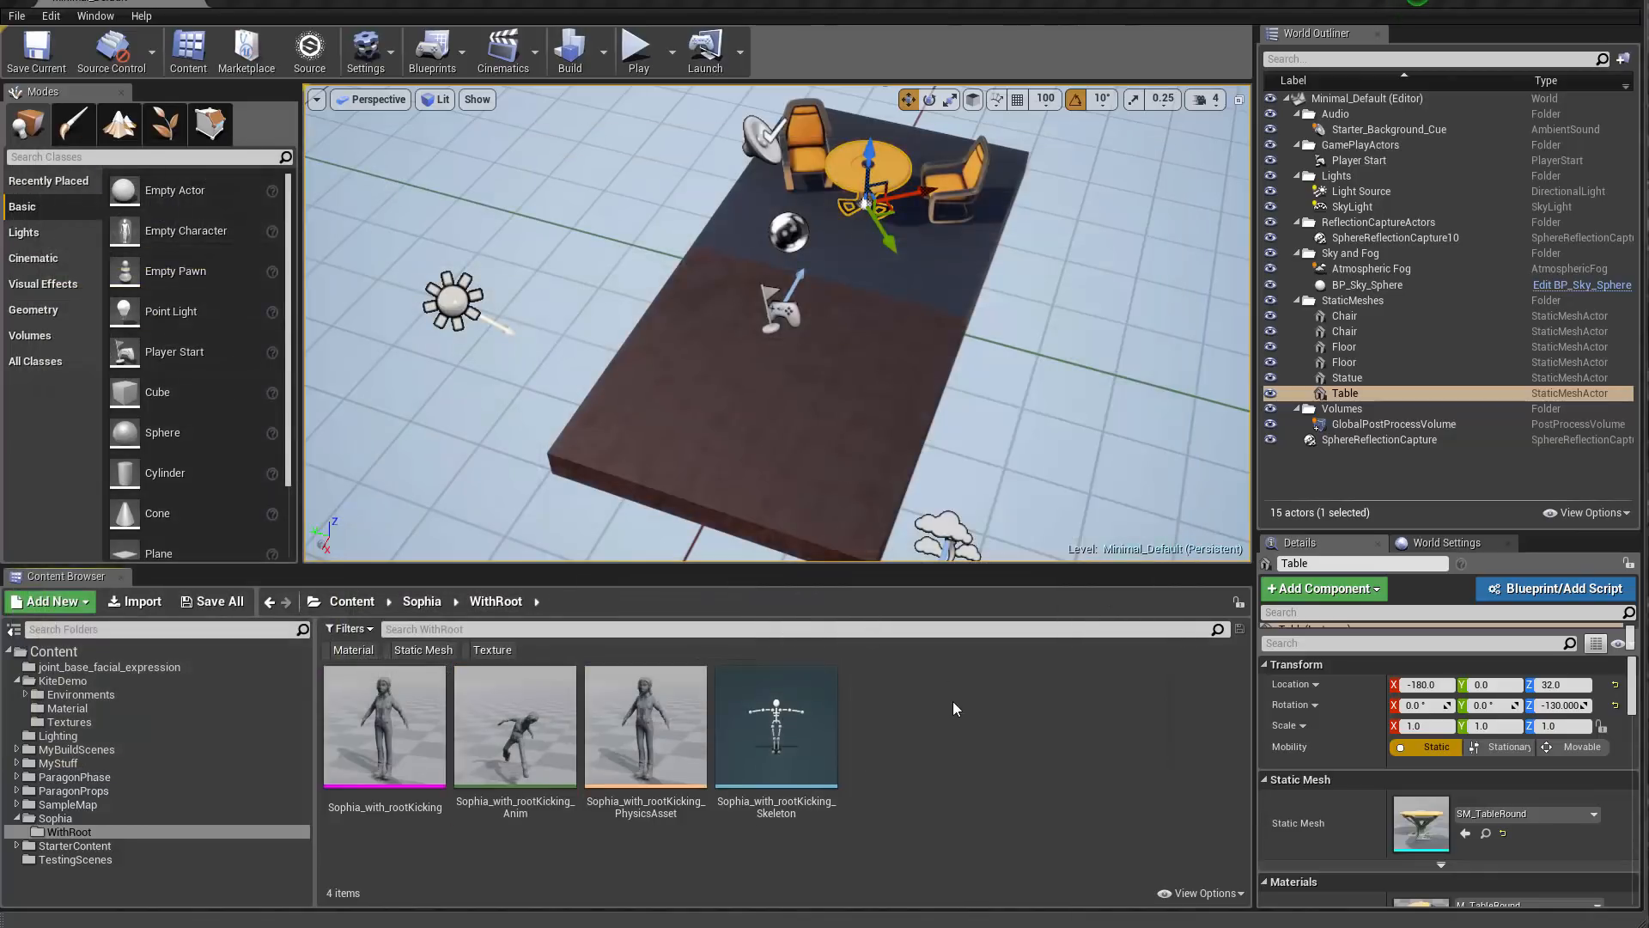
Step: Create a Character Blueprint class named TestChar in the WithRoot folder and open it for editing
{"action": "right_click", "coordinate": [953, 701]}
{"action": "right_click", "coordinate": [915, 694]}
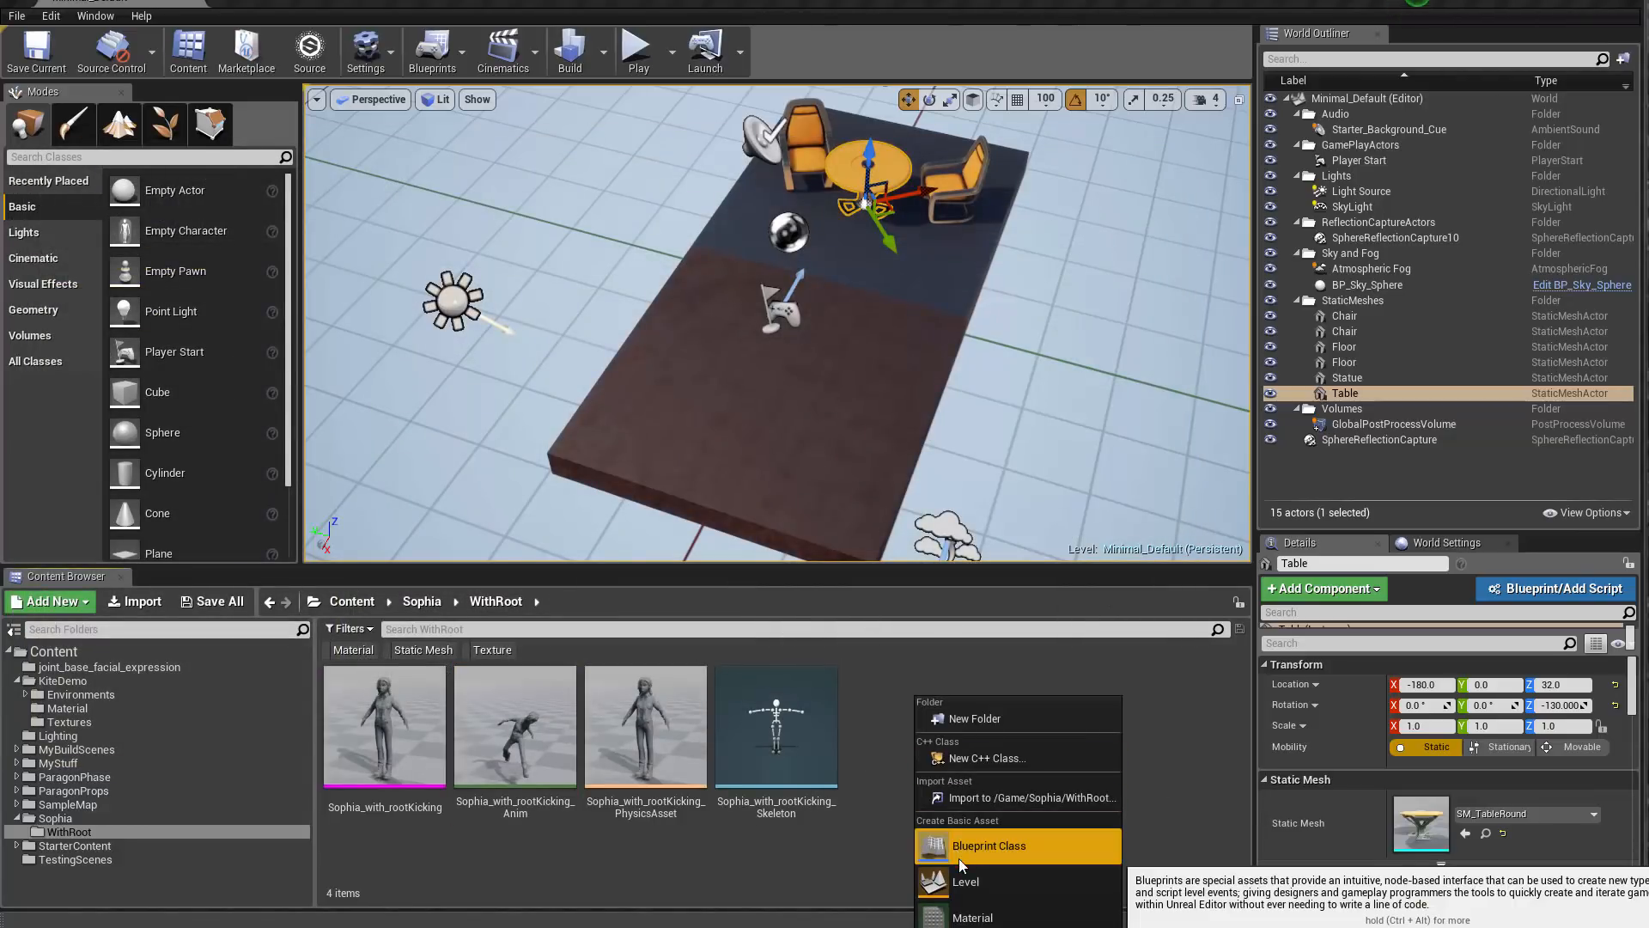
{"action": "left_click", "coordinate": [988, 845]}
{"action": "left_click", "coordinate": [458, 232]}
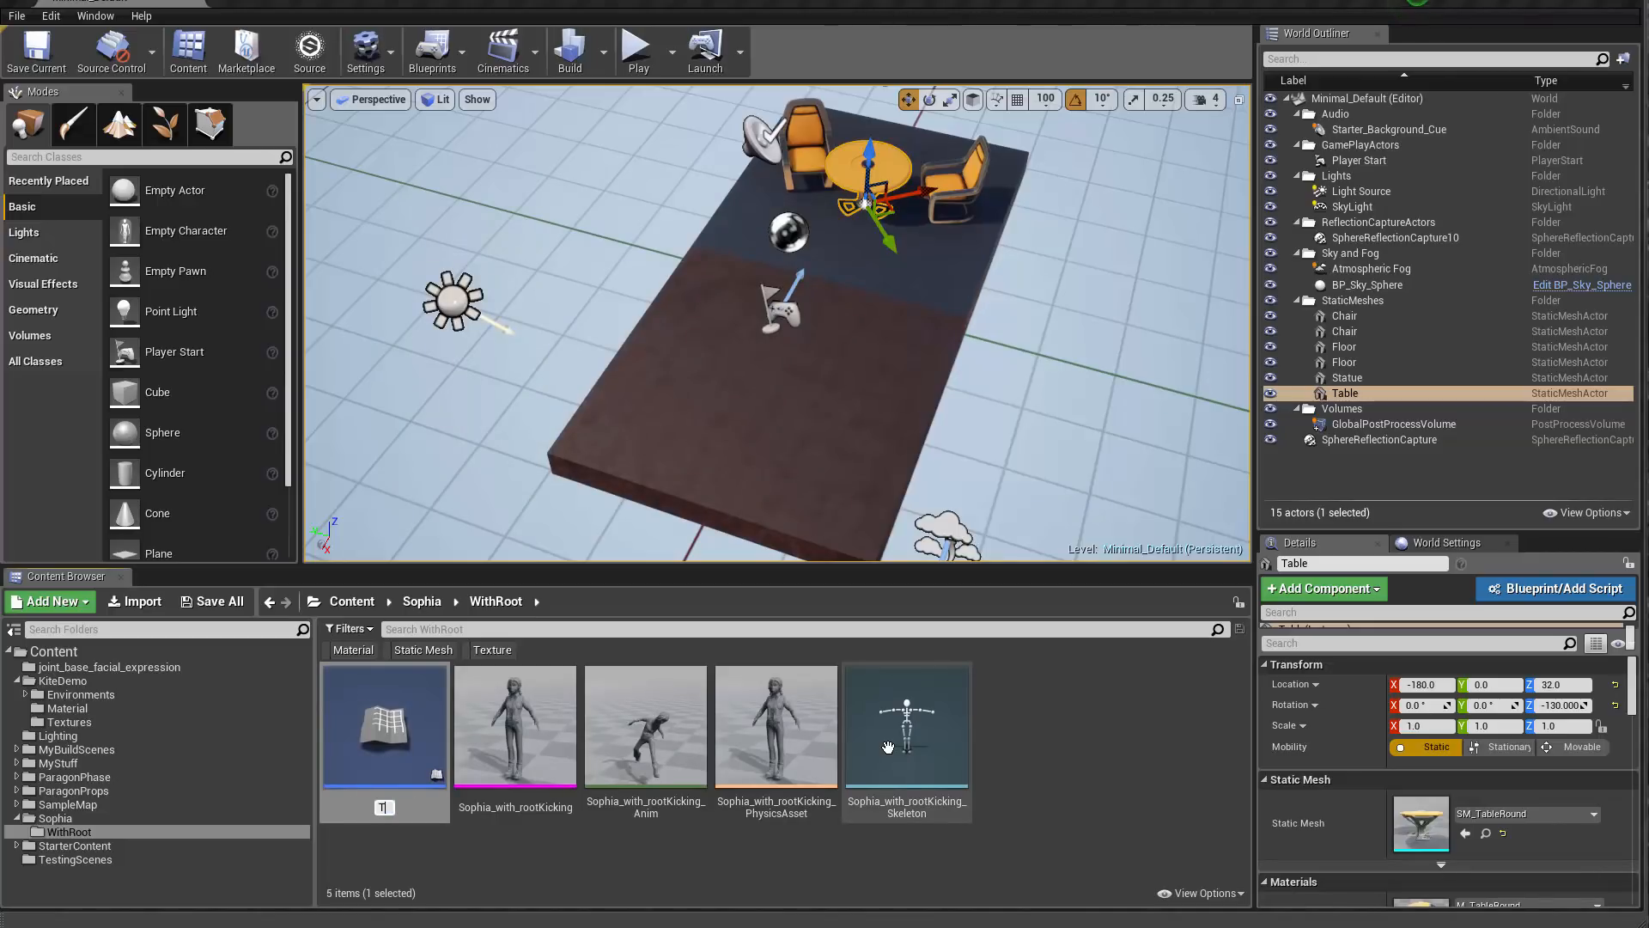
{"action": "type", "text": "TestChar"}
{"action": "key", "text": "Return"}
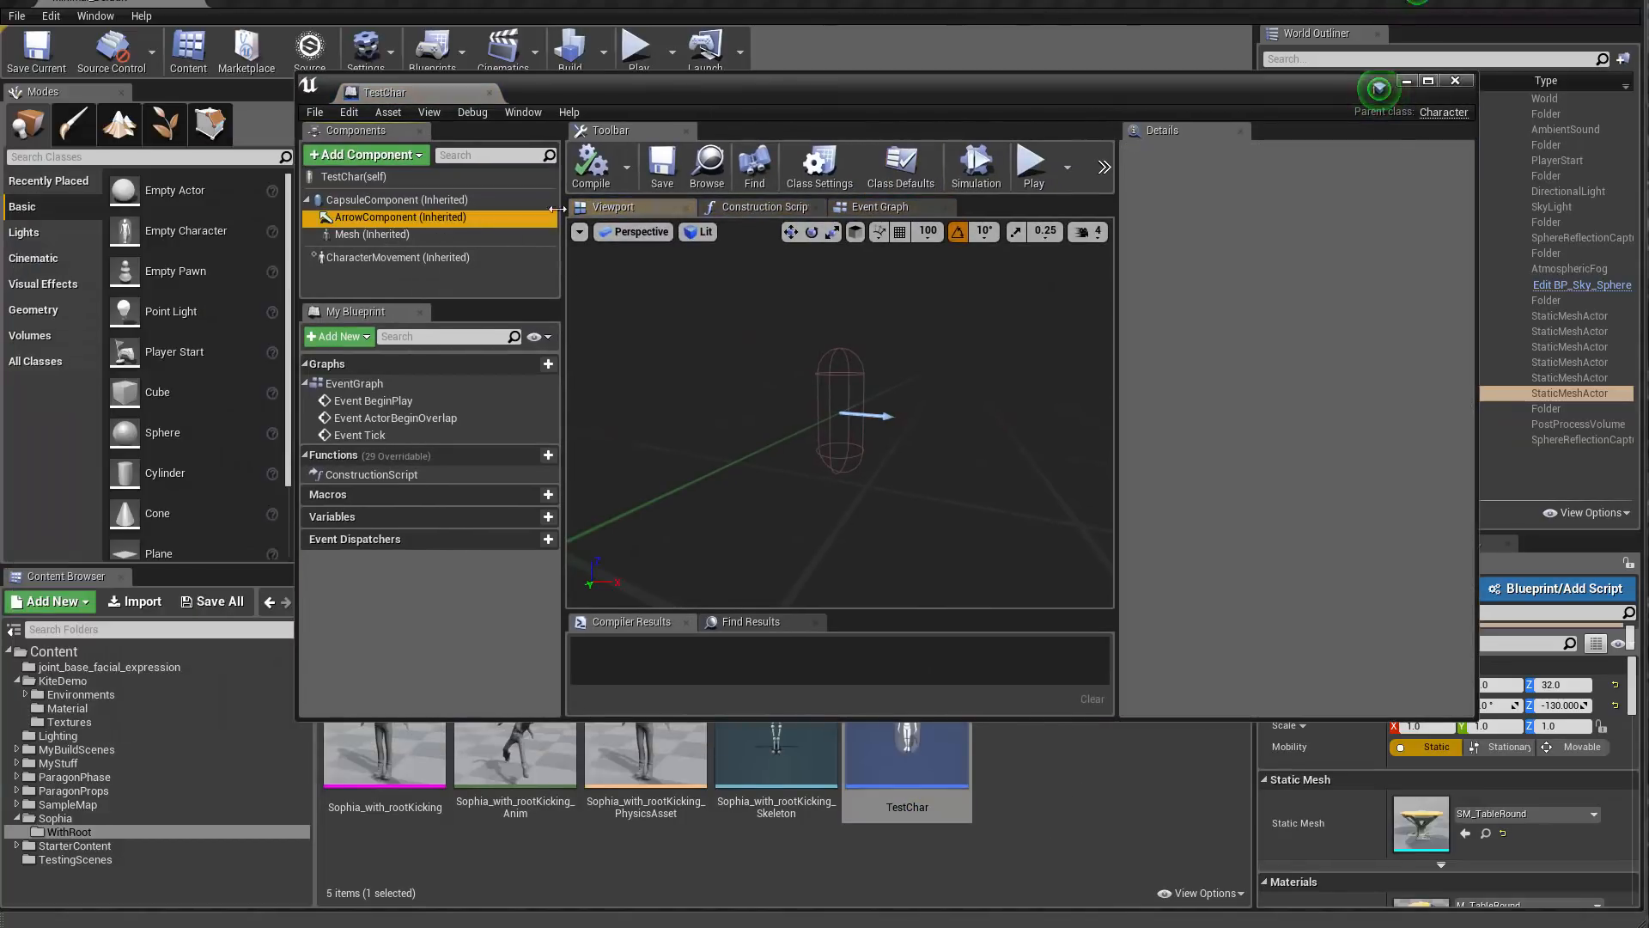
Step: Assign Sophia_with_rootKicking as the skeletal mesh of TestChar's inherited Mesh component
{"action": "left_click", "coordinate": [481, 236]}
{"action": "left_click_drag", "start_coordinate": [837, 89], "coordinate": [666, 91]}
{"action": "left_click", "coordinate": [1167, 566]}
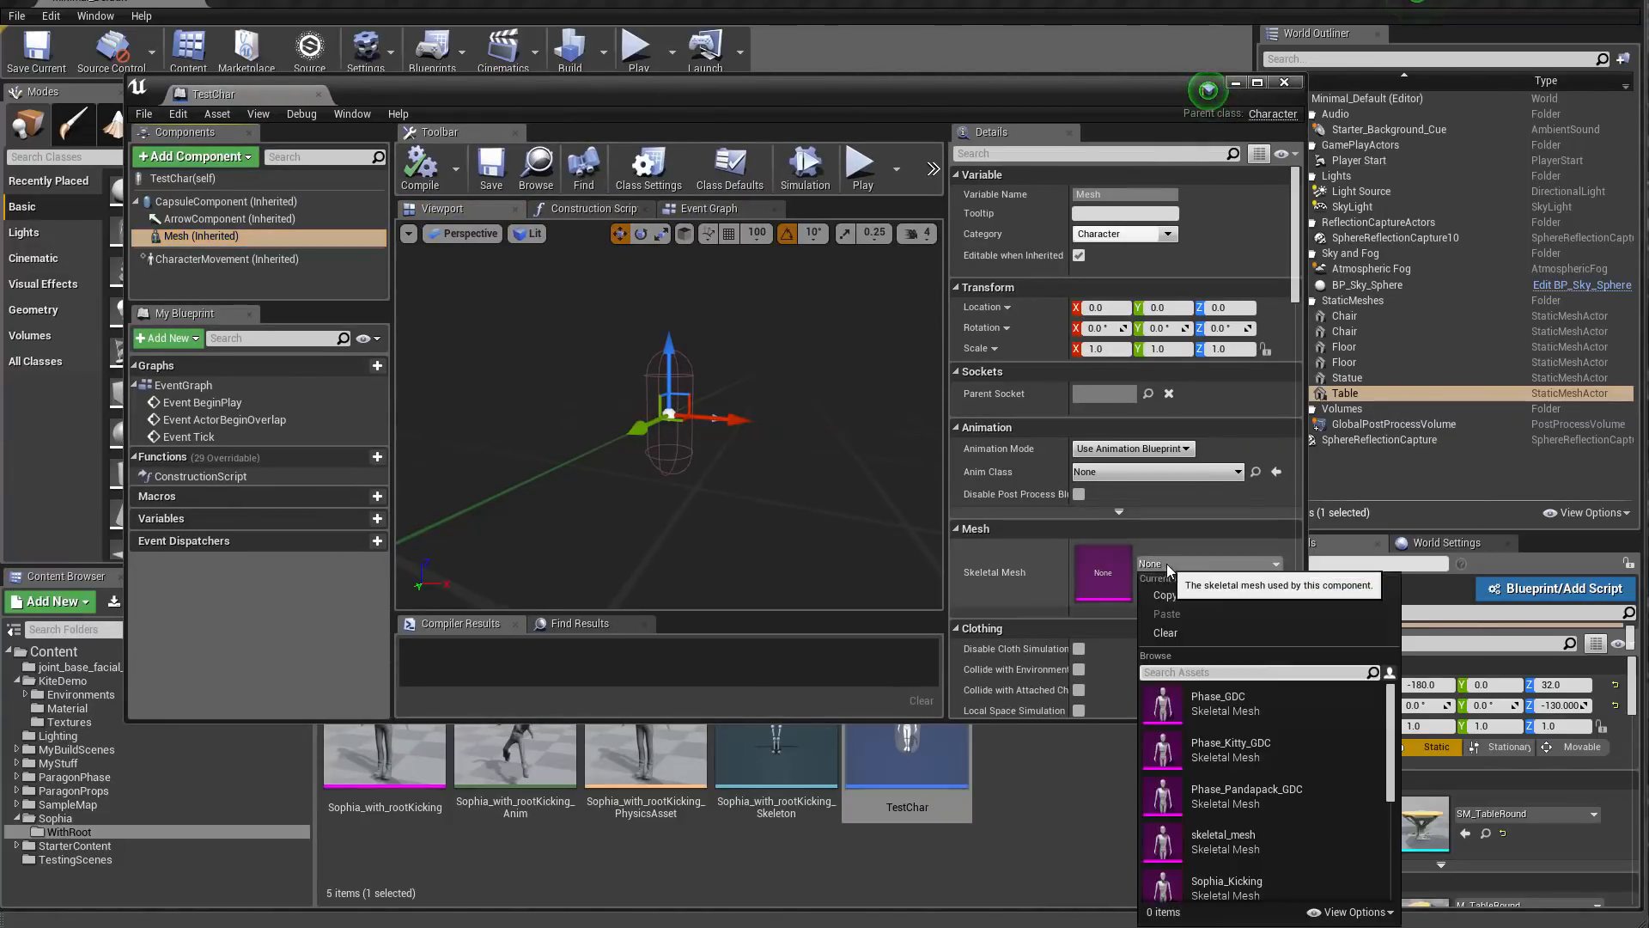
{"action": "left_click_drag", "start_coordinate": [384, 760], "coordinate": [1103, 631]}
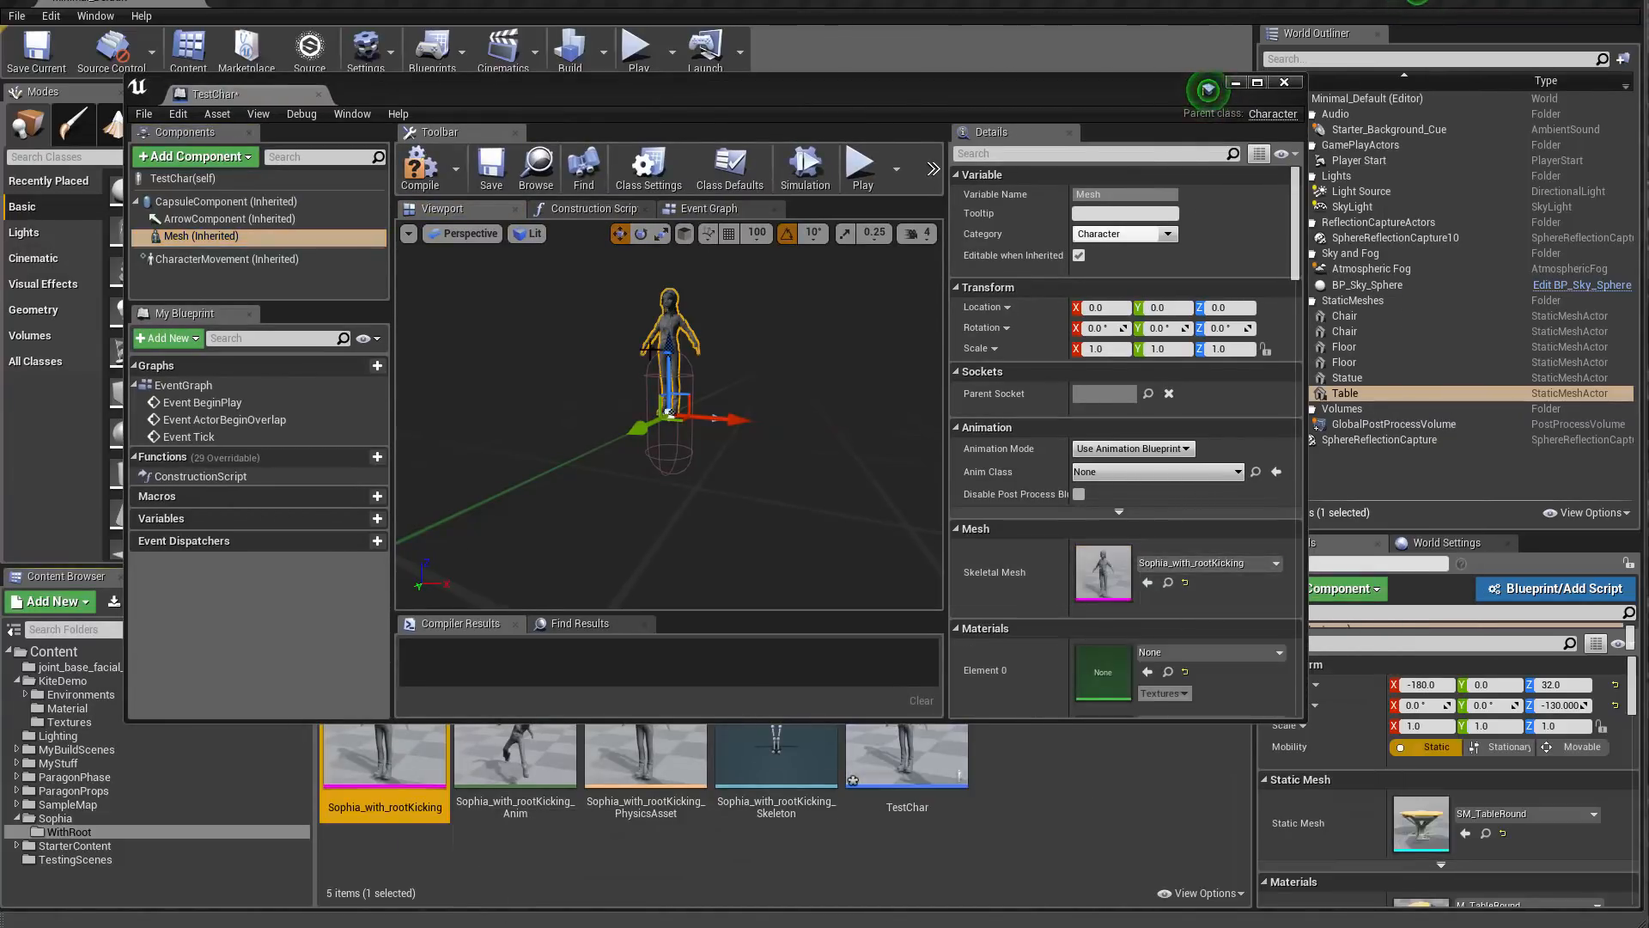
Step: Lower the character's mesh about 77 units into its capsule, rotate it -90° around Z, and compile the blueprint
{"action": "left_click_drag", "start_coordinate": [668, 375], "coordinate": [670, 414]}
{"action": "scroll", "coordinate": [671, 416], "scroll_direction": "up", "scroll_amount": 5}
{"action": "key", "text": "e"}
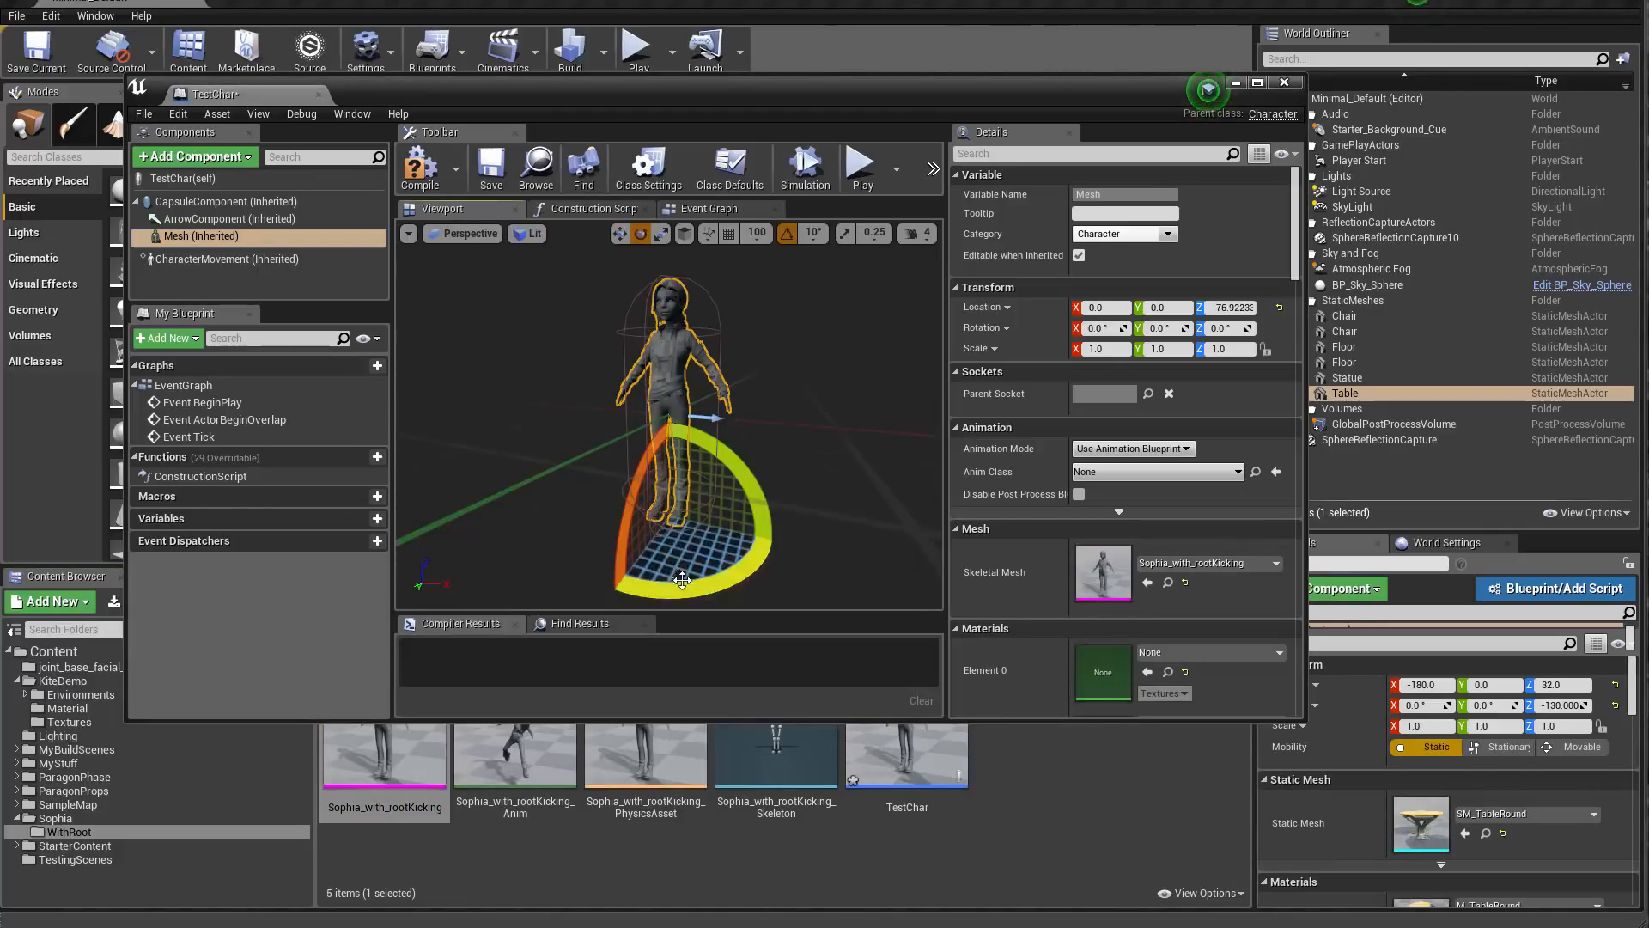
{"action": "left_click_drag", "start_coordinate": [728, 577], "coordinate": [794, 558]}
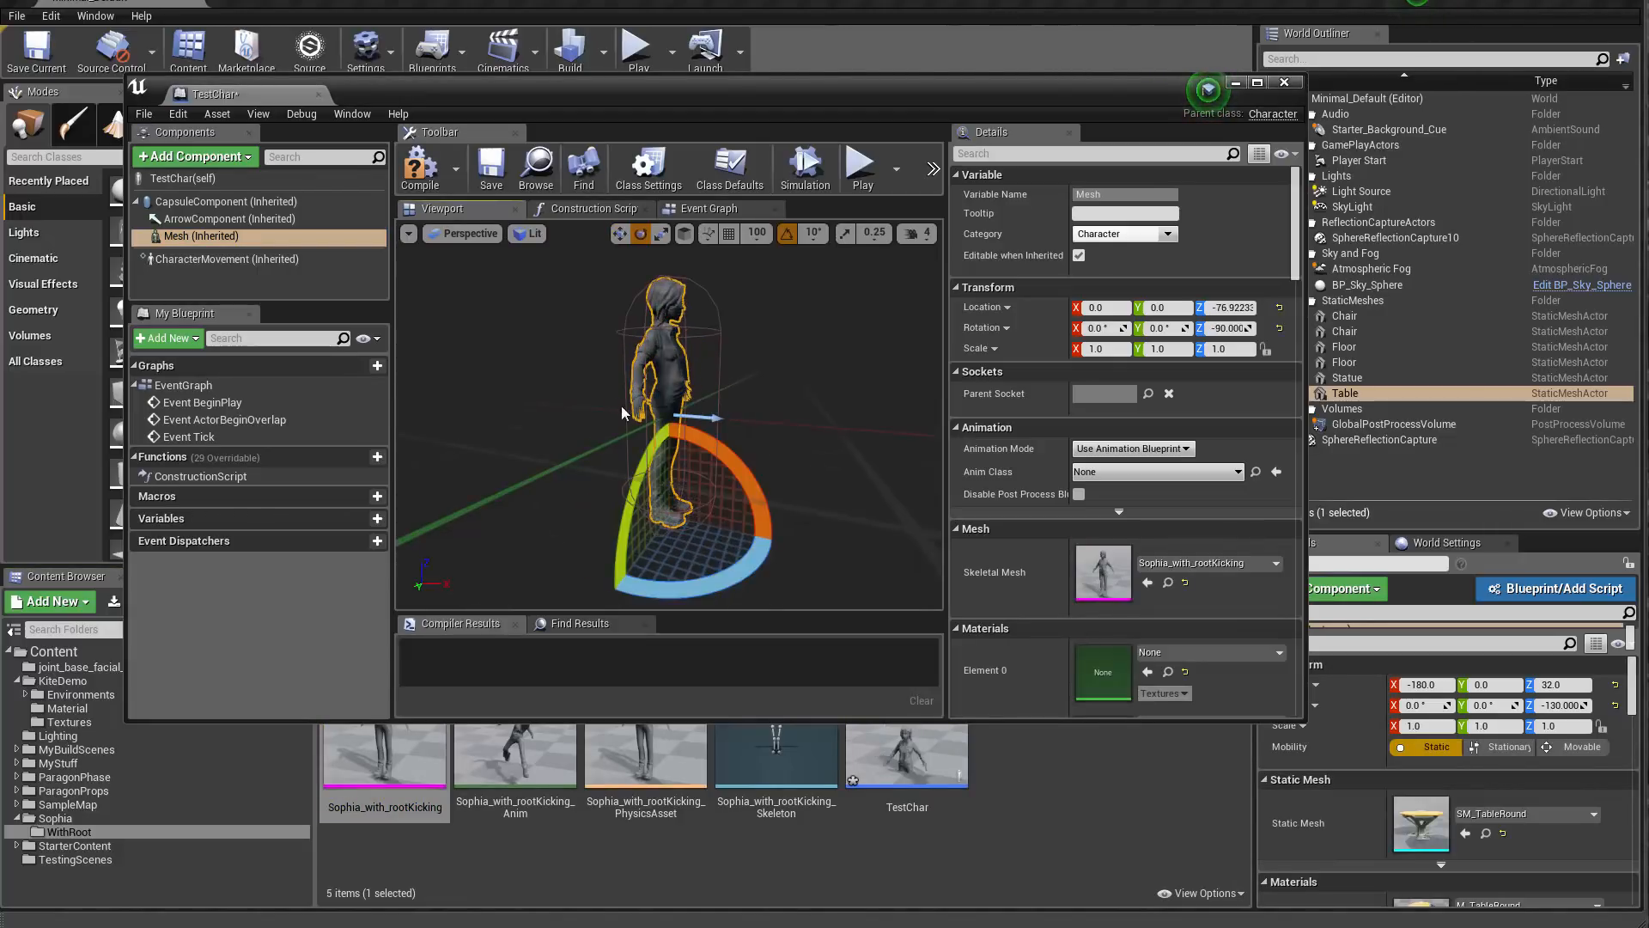
{"action": "key", "text": "F7"}
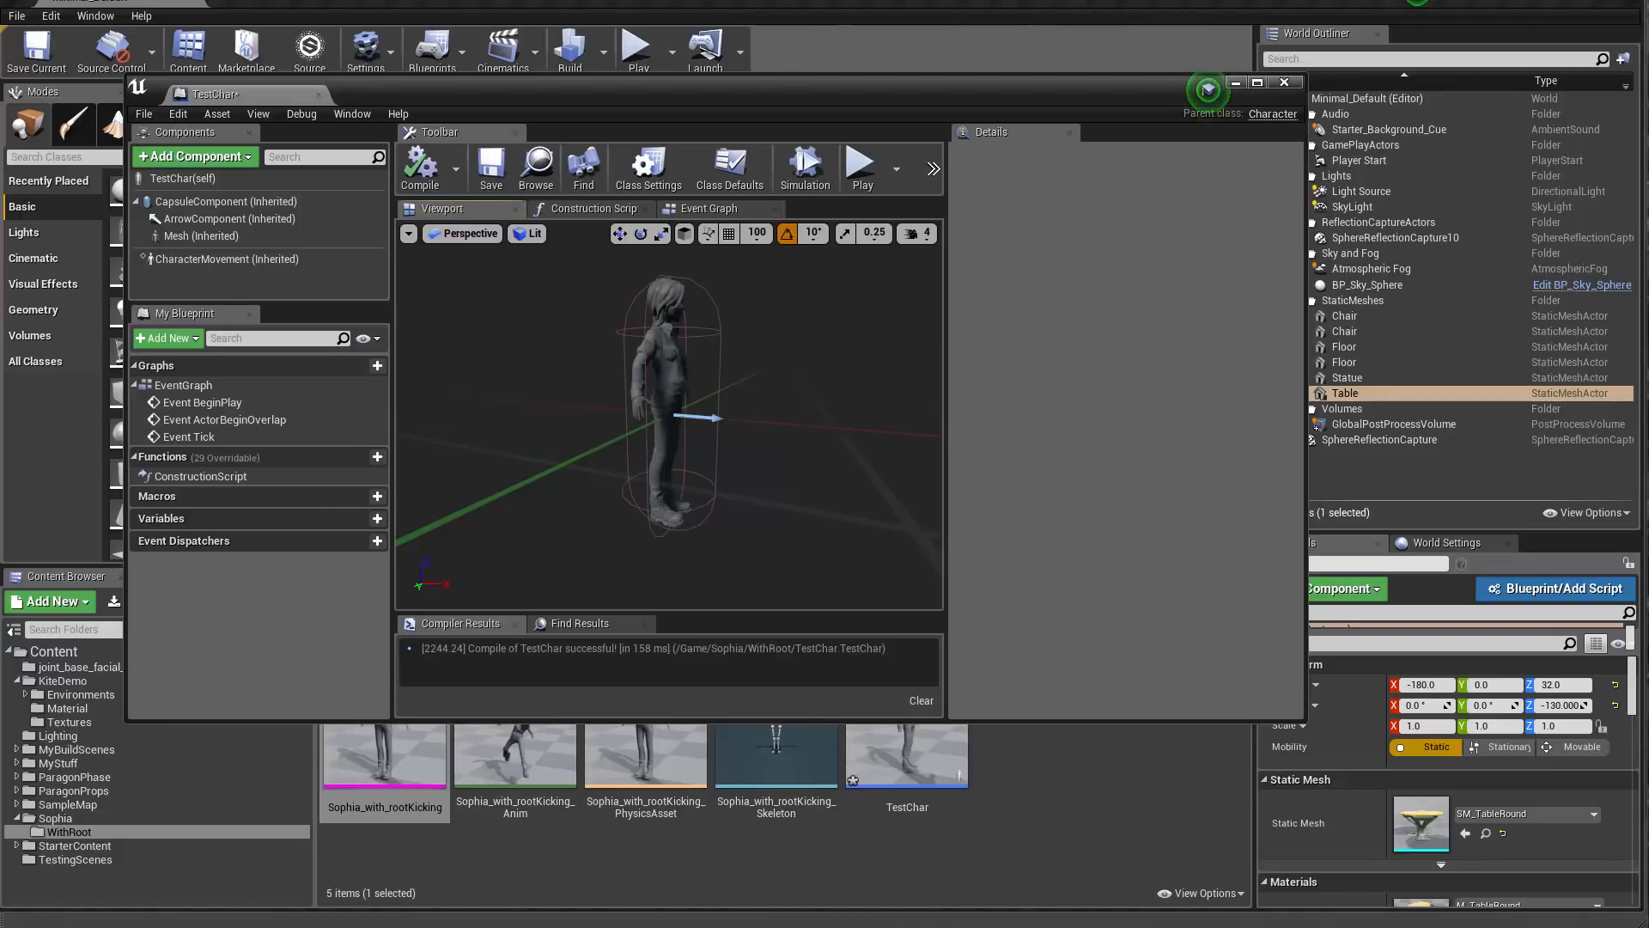
Step: Set the Mesh component's animation mode to Use Animation Asset
{"action": "left_click", "coordinate": [669, 375]}
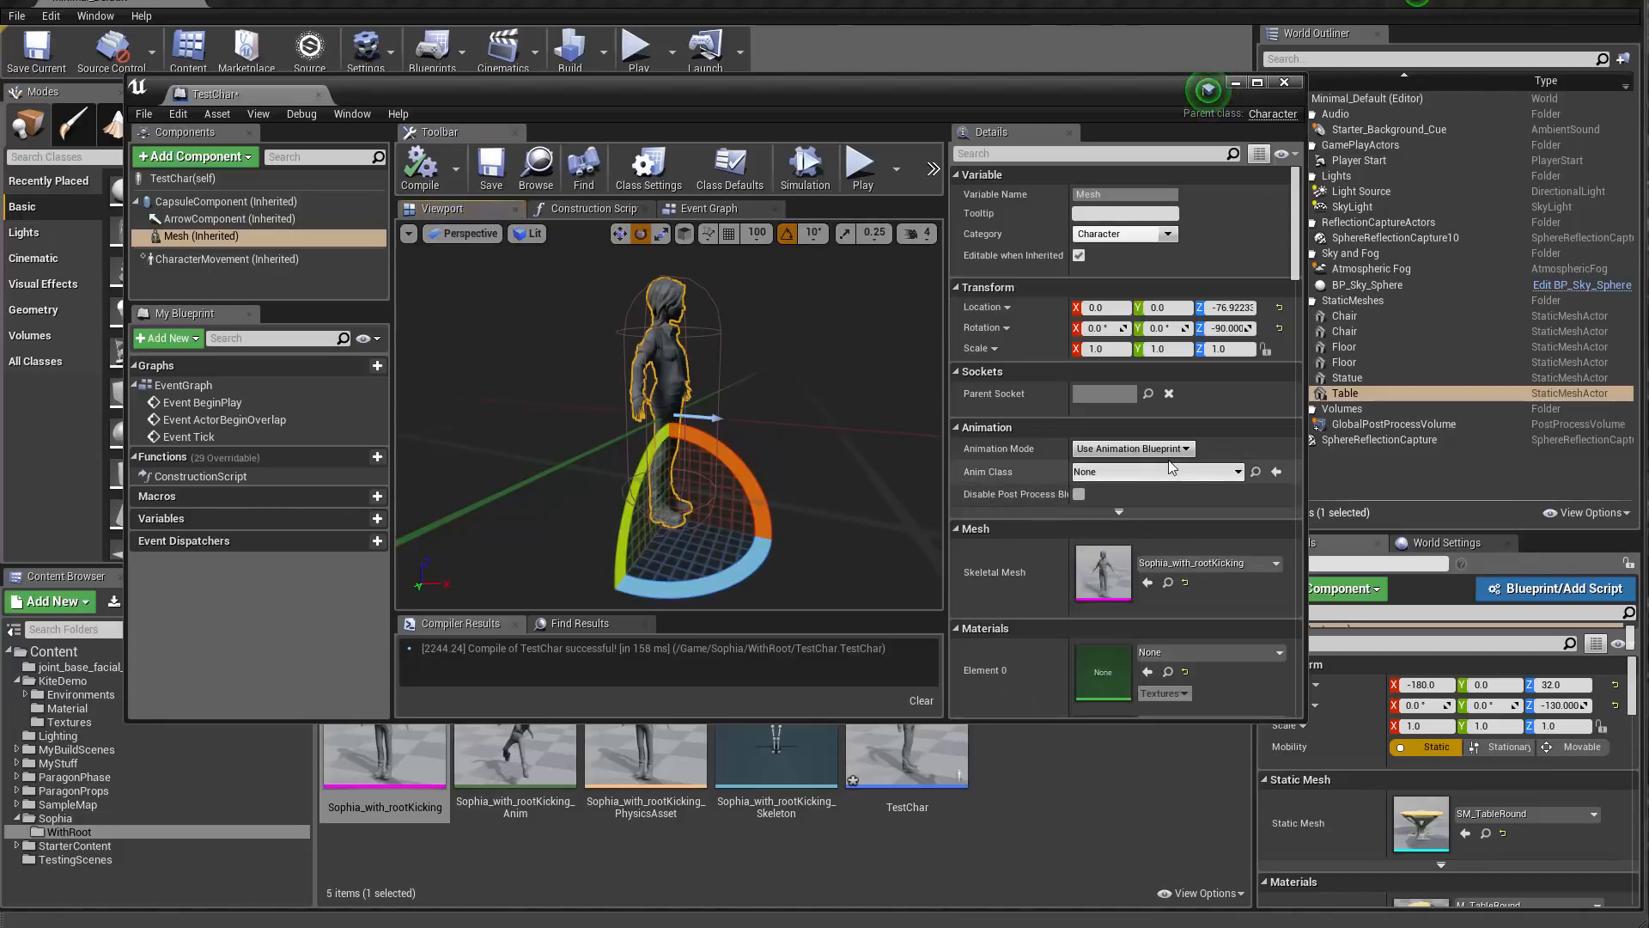
{"action": "left_click", "coordinate": [1164, 450]}
{"action": "left_click", "coordinate": [1118, 474]}
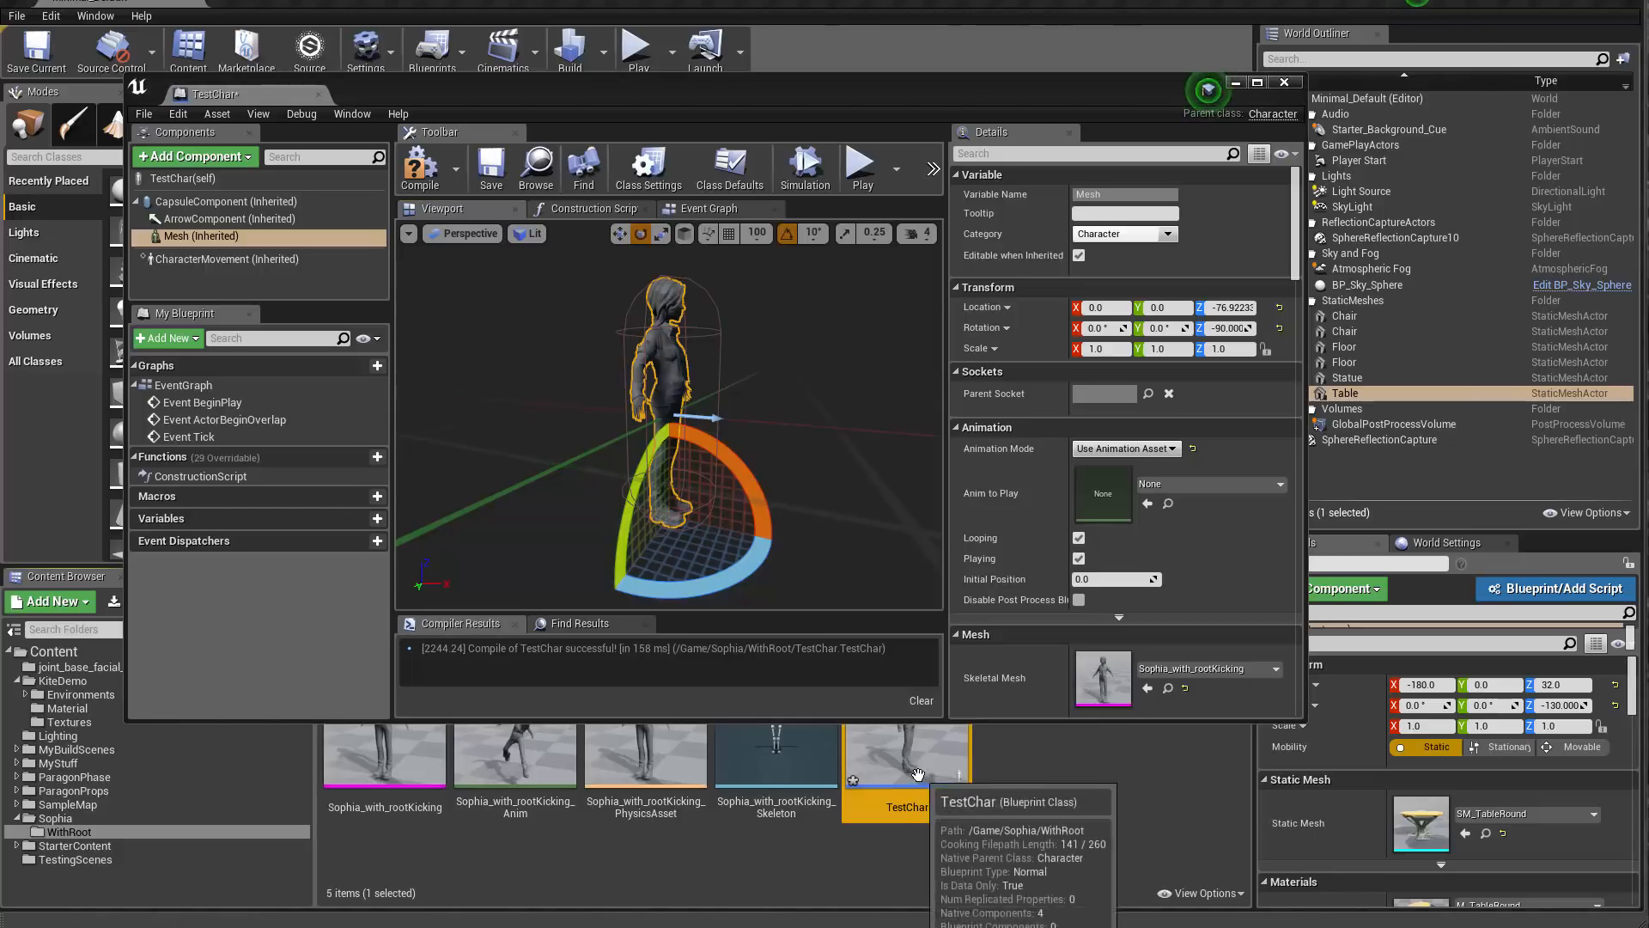
{"action": "left_click", "coordinate": [629, 858]}
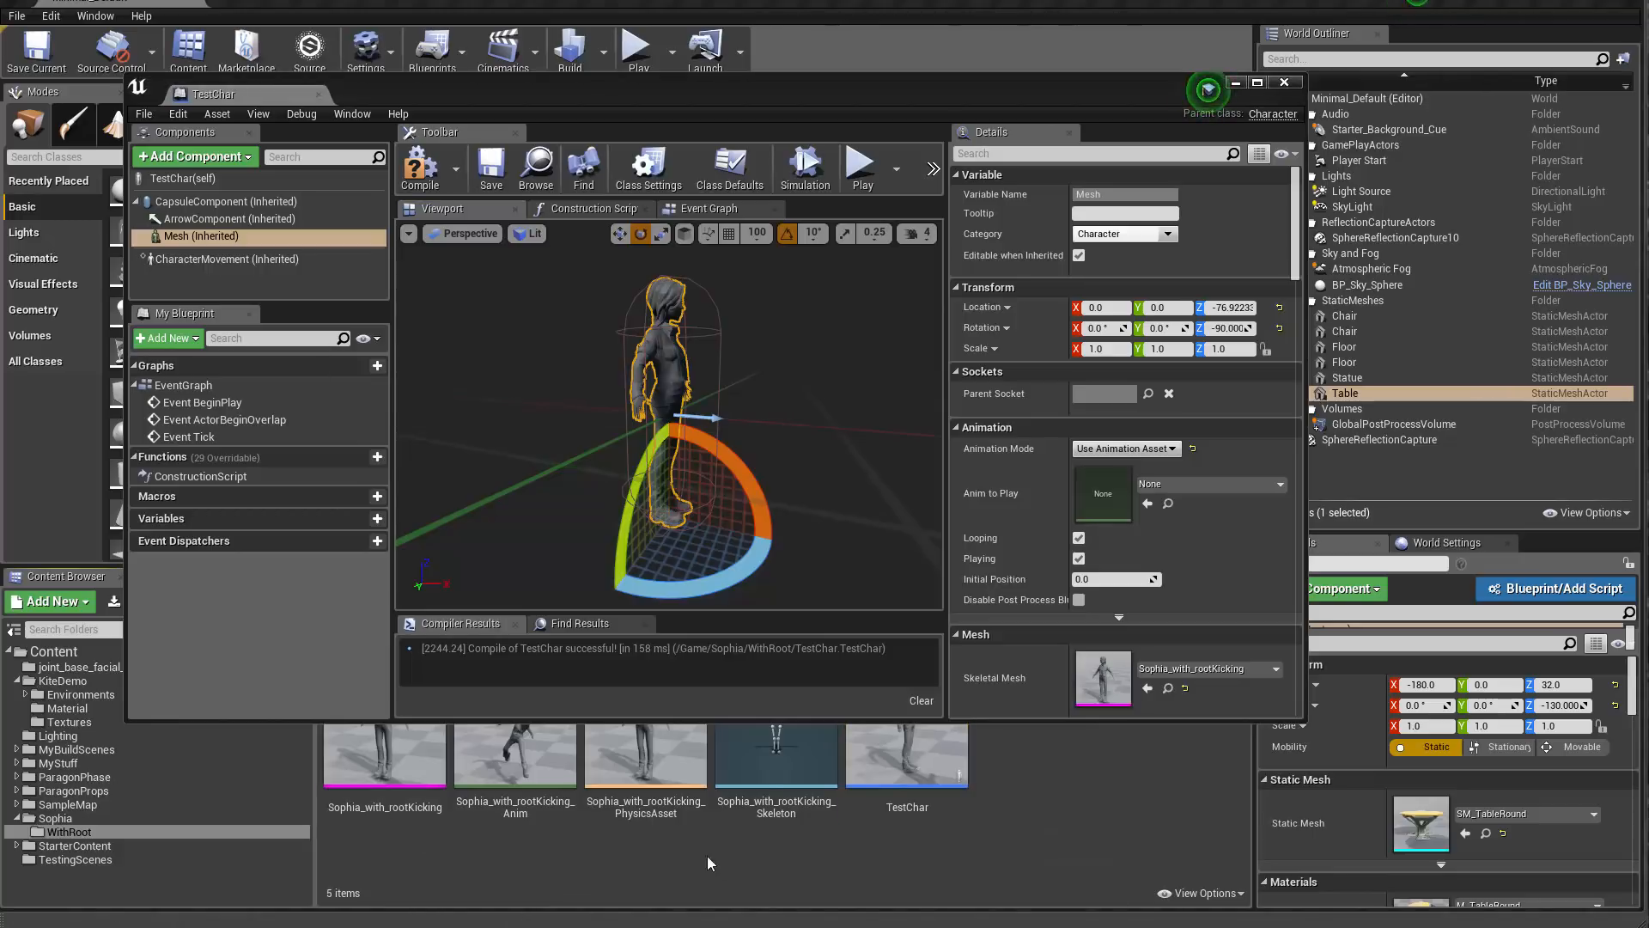
Step: Open Sophia_with_rootKicking_Anim and filter its asset details by "root" to check the root motion options
{"action": "double_click", "coordinate": [515, 760]}
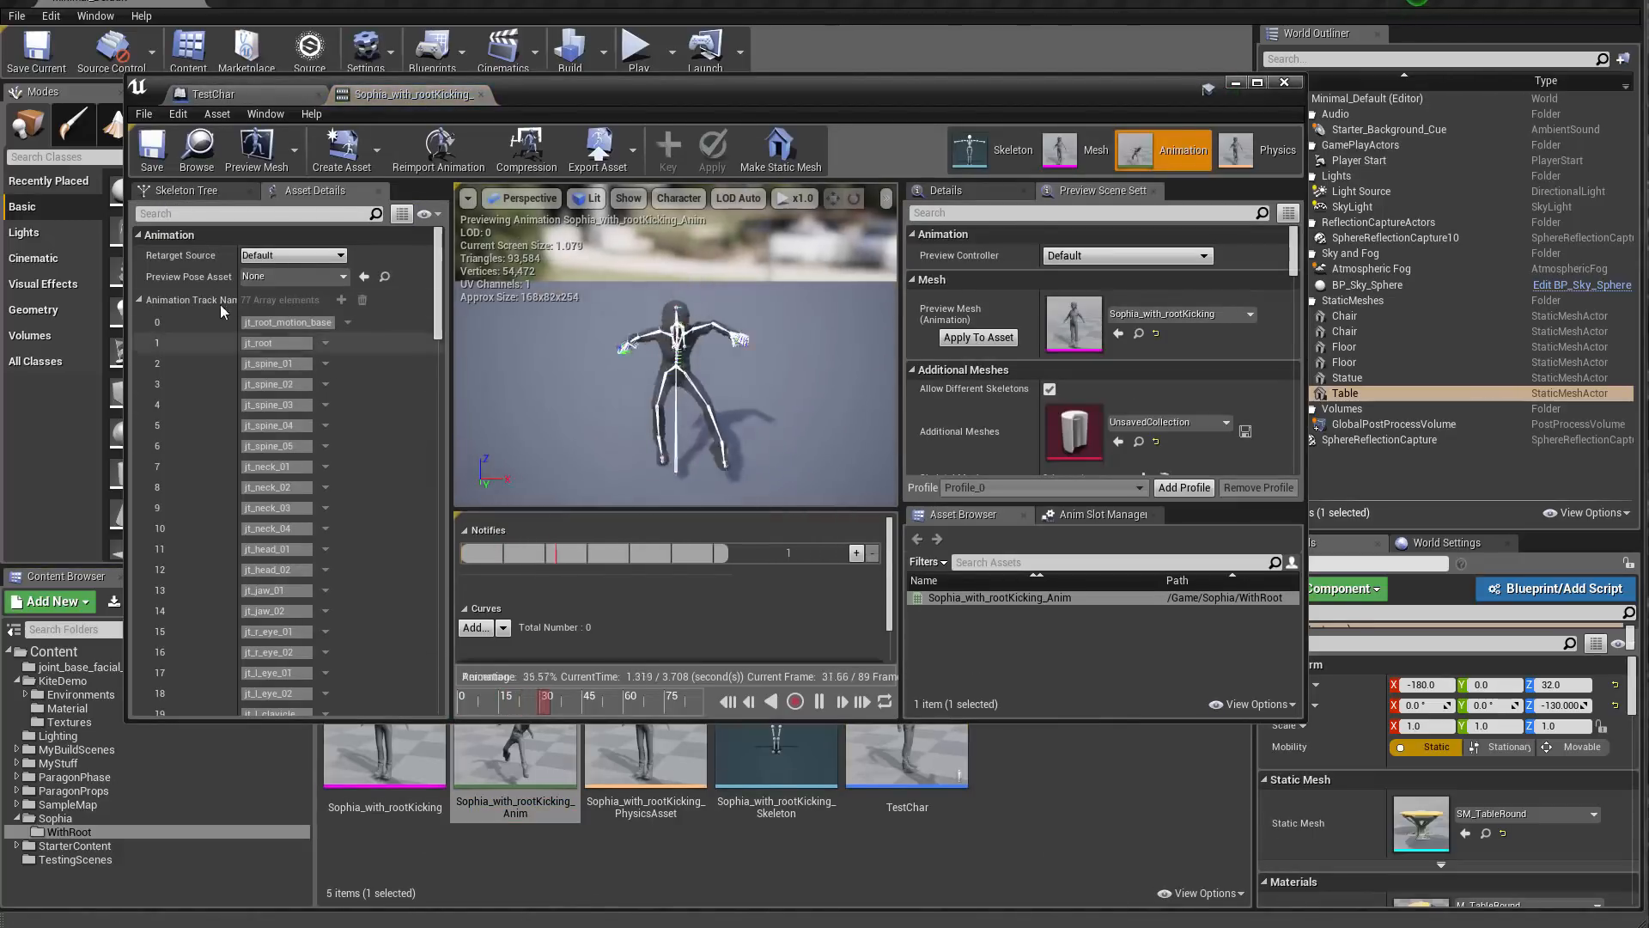
{"action": "left_click", "coordinate": [231, 214]}
{"action": "type", "text": "r"}
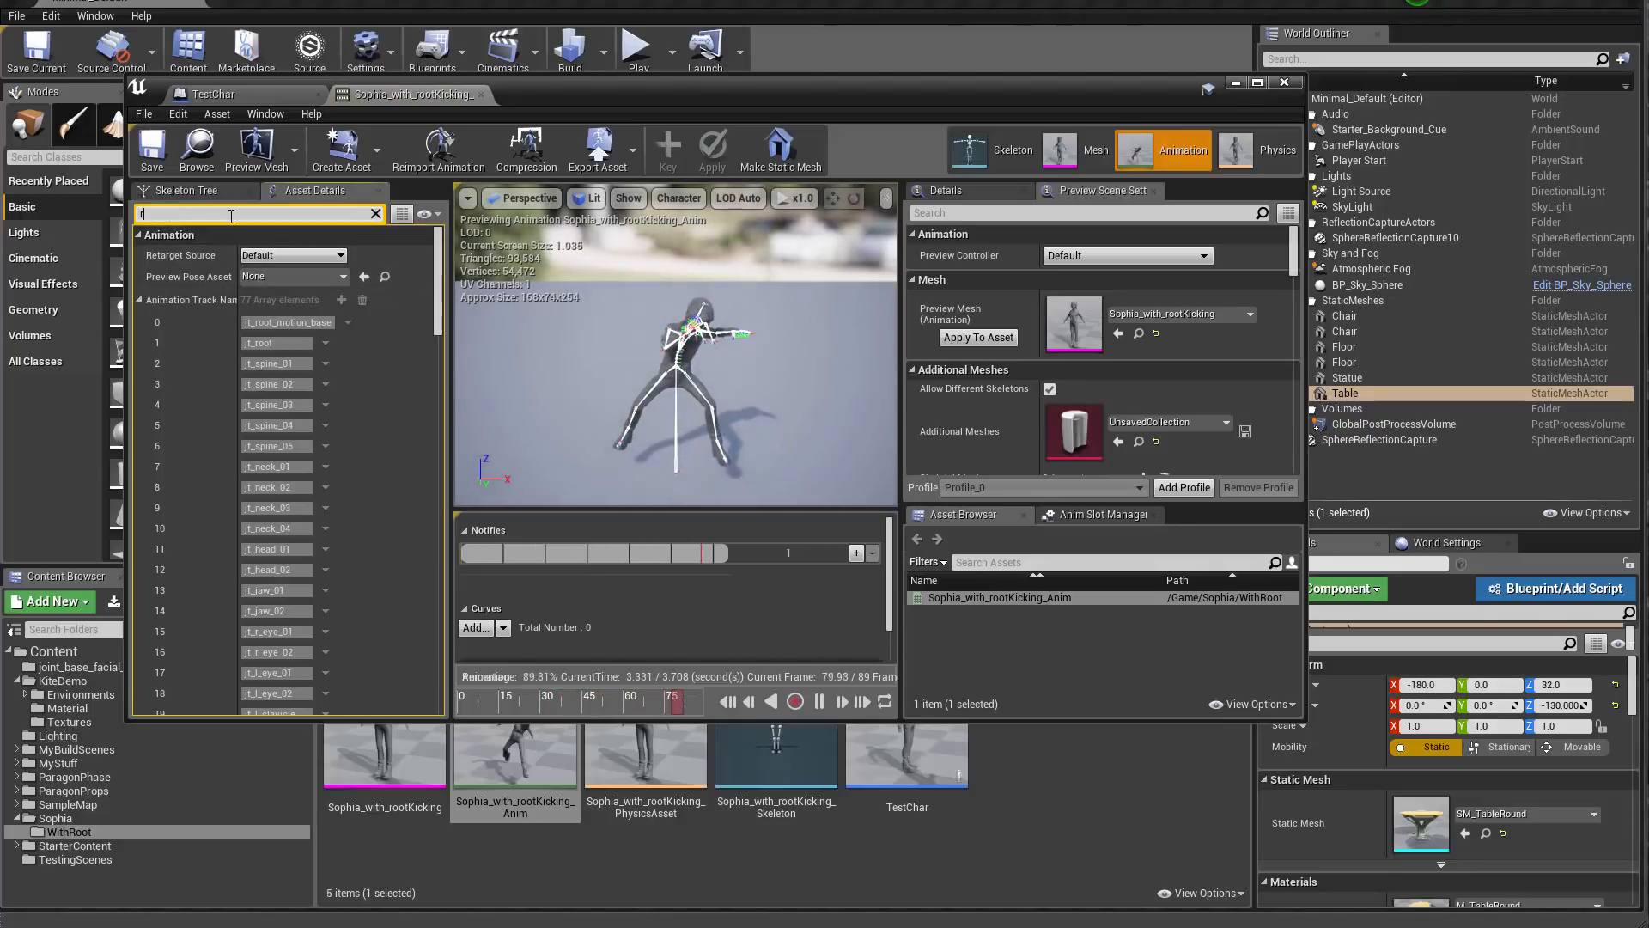
{"action": "type", "text": "oot"}
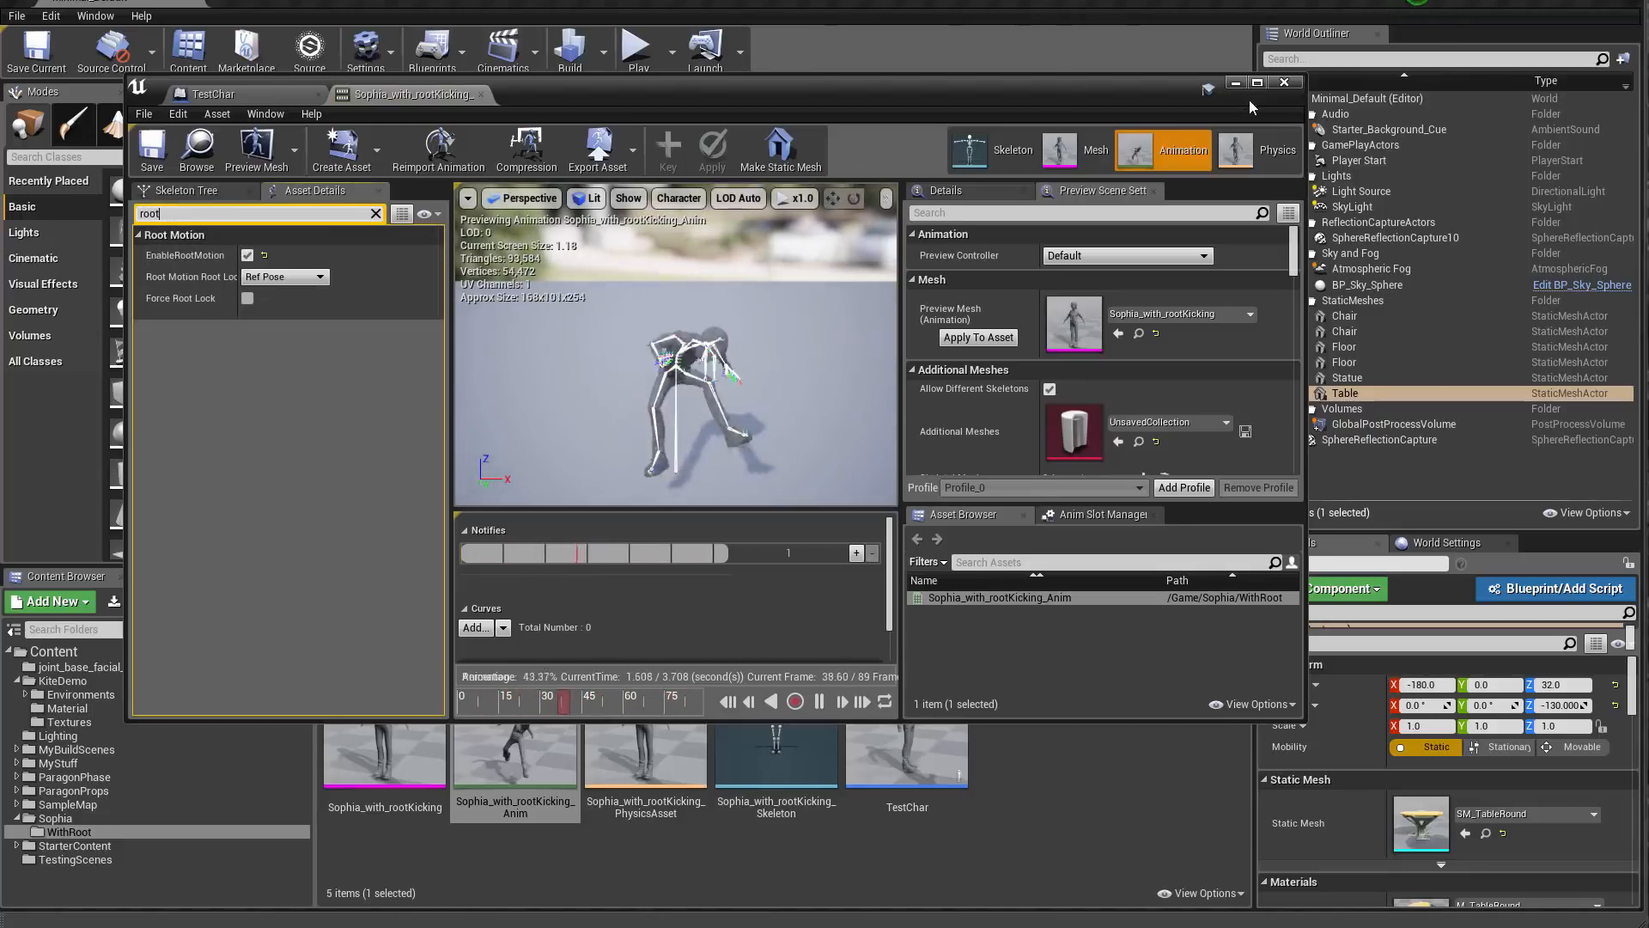
{"action": "left_click", "coordinate": [1284, 81]}
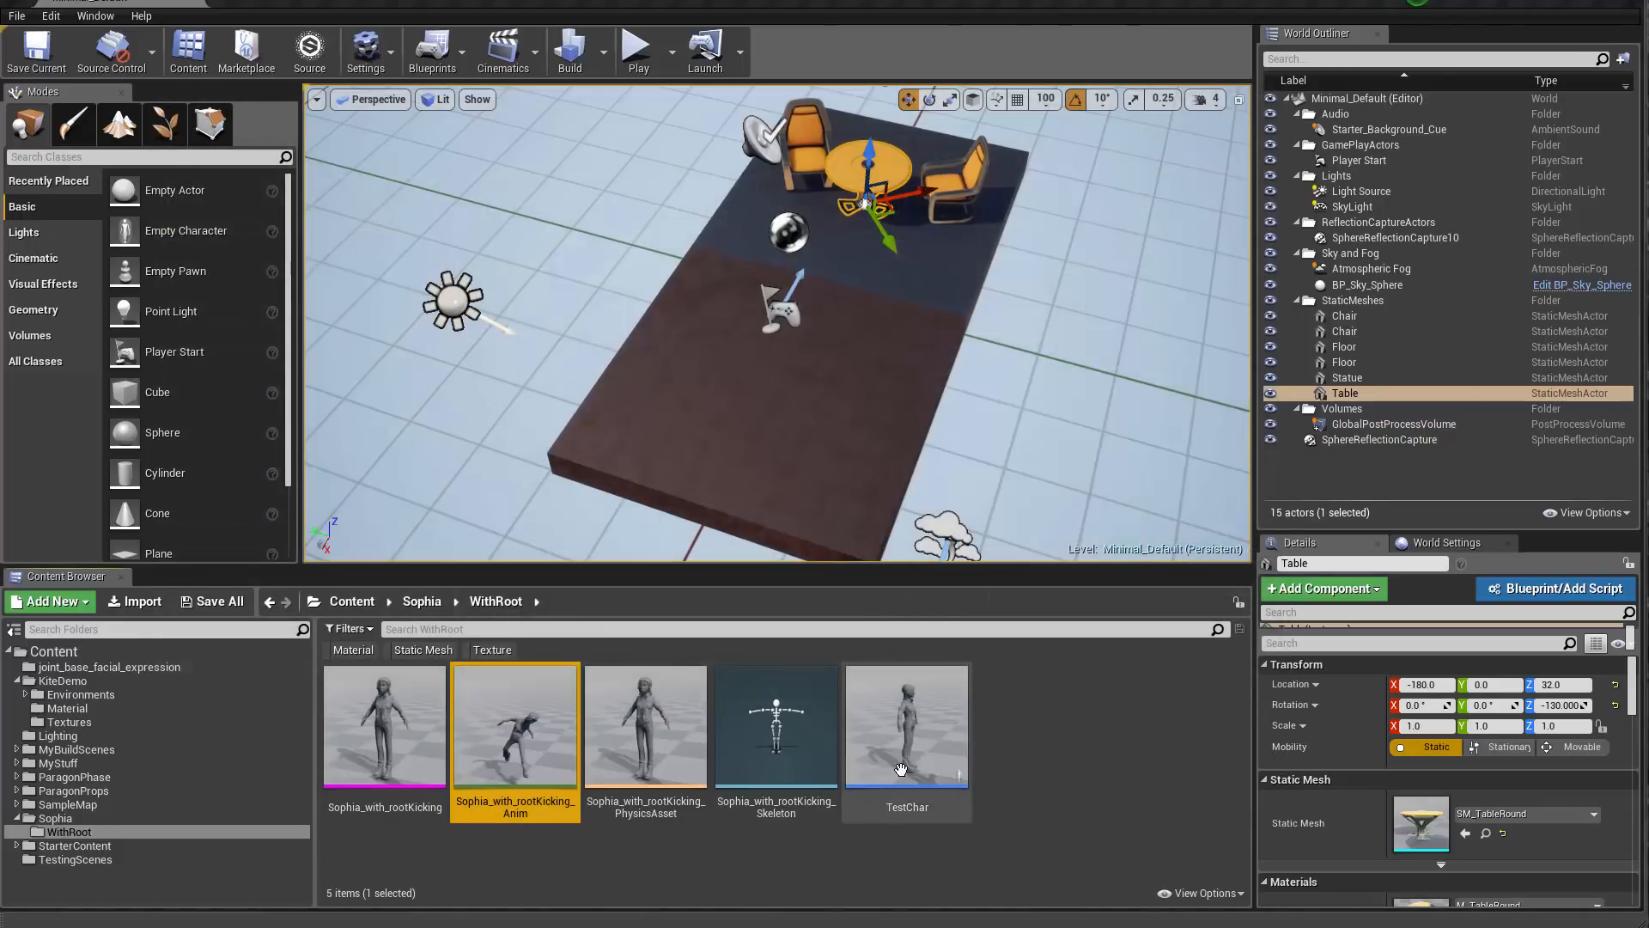
Step: In the TestChar blueprint, assign Sophia_with_rootKicking_Anim as the Mesh component's Anim to Play and compile
{"action": "double_click", "coordinate": [907, 730]}
{"action": "left_click", "coordinate": [1018, 130]}
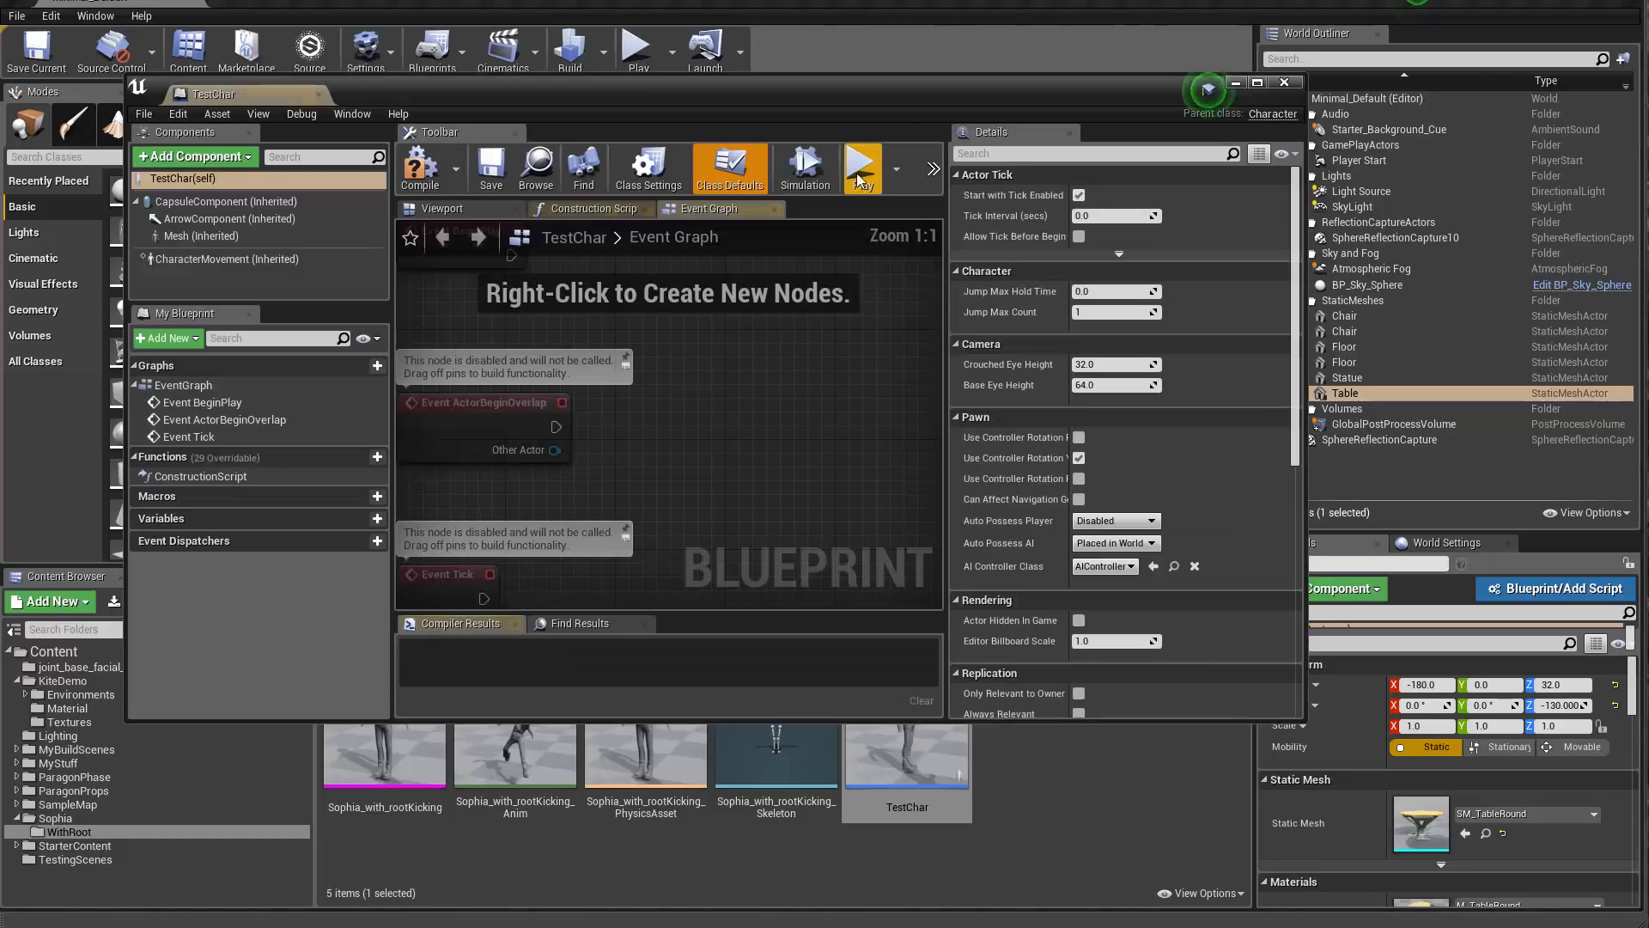
{"action": "left_click", "coordinate": [201, 236]}
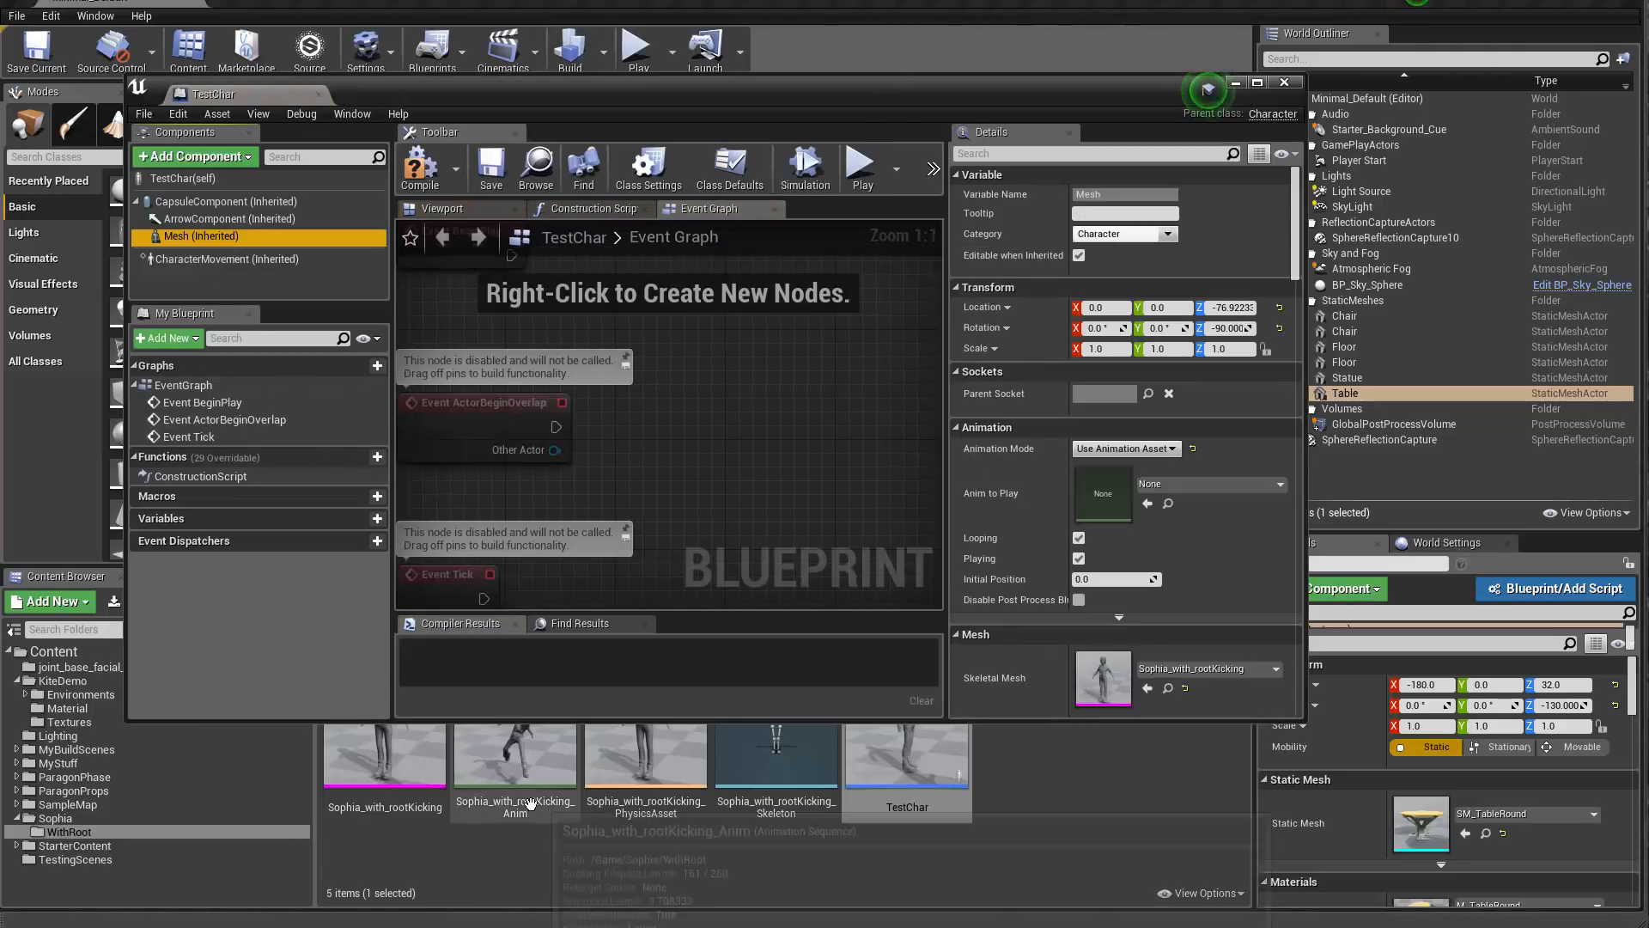
{"action": "left_click_drag", "start_coordinate": [516, 756], "coordinate": [1108, 507]}
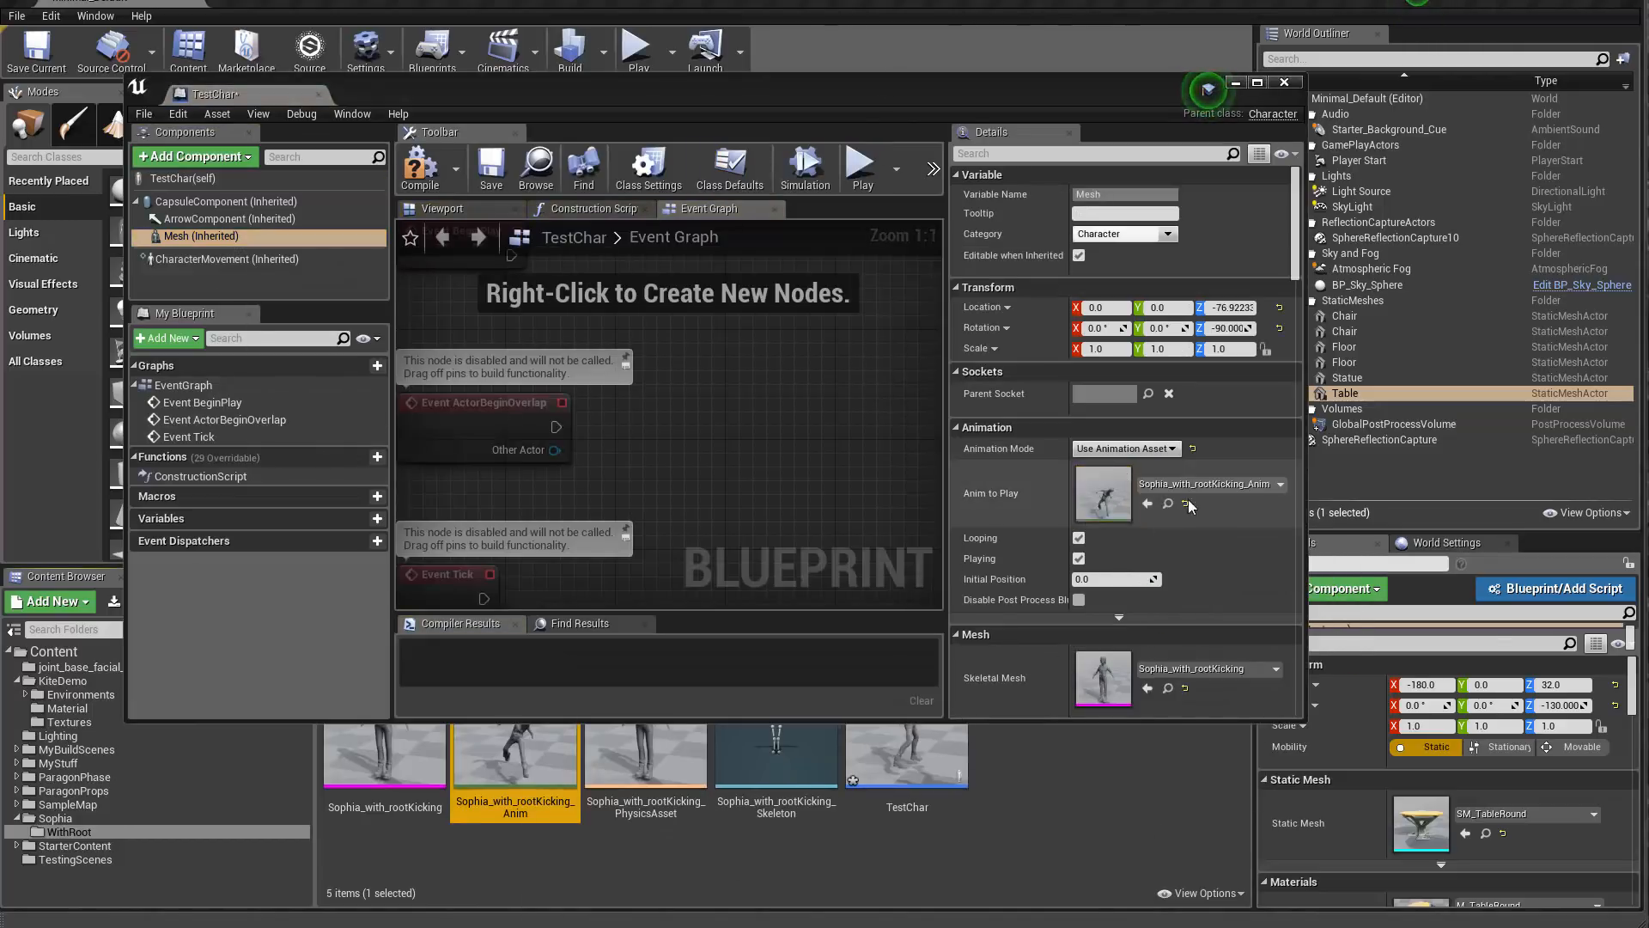
{"action": "left_click", "coordinate": [438, 187]}
{"action": "left_click", "coordinate": [441, 209]}
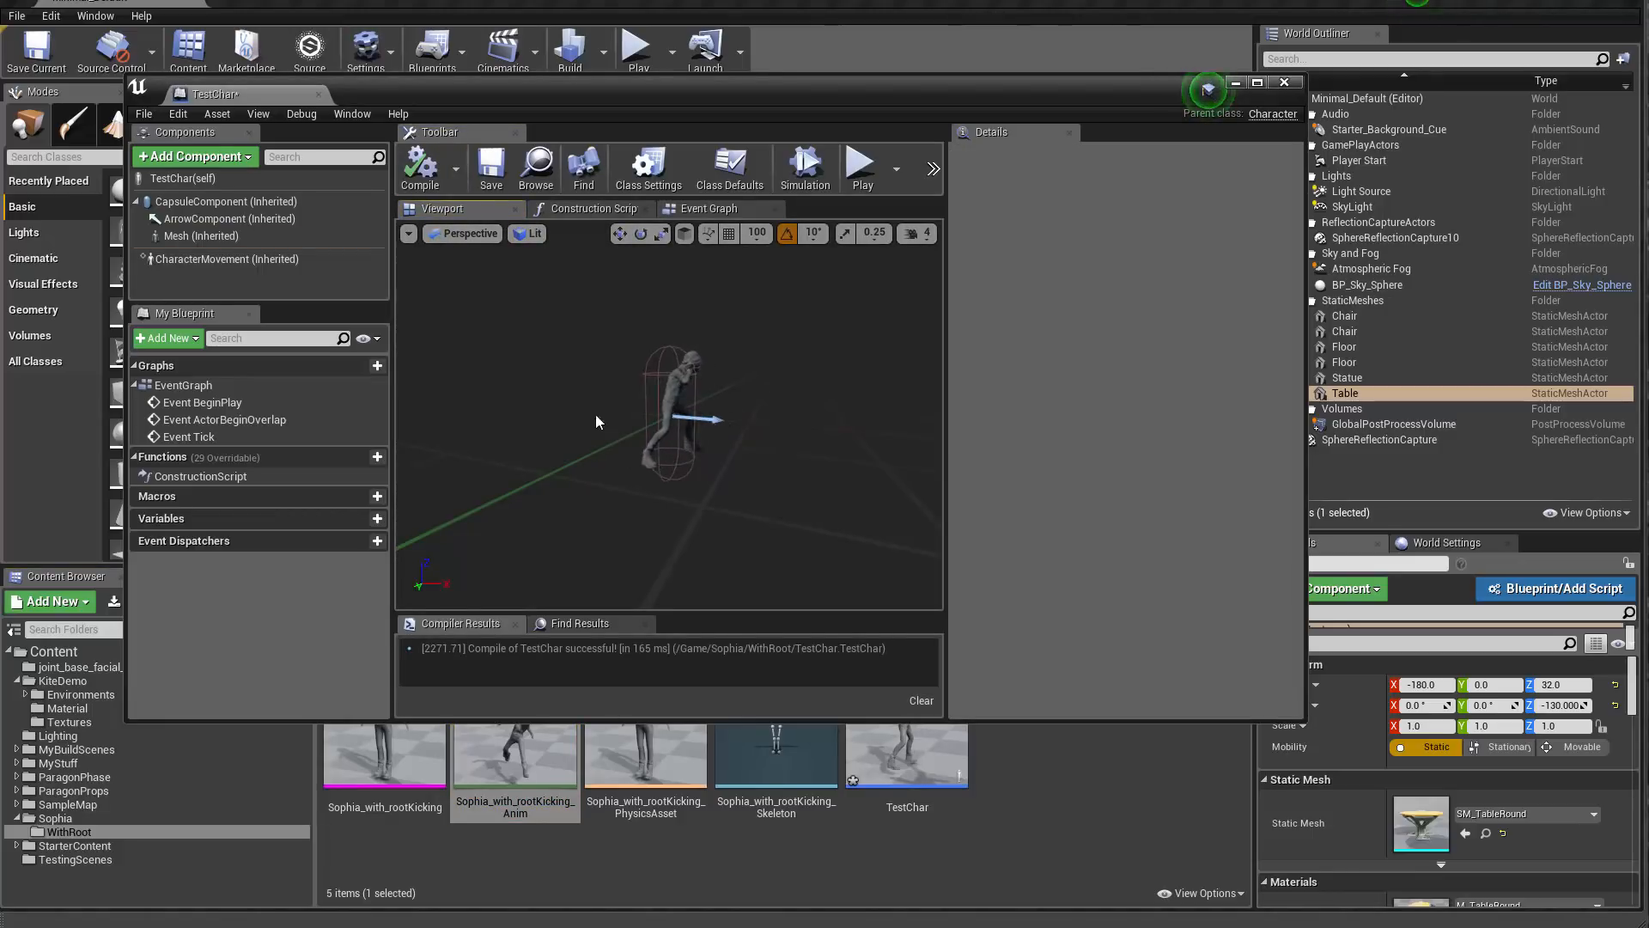
{"action": "left_click", "coordinate": [730, 211]}
{"action": "left_click", "coordinate": [447, 209]}
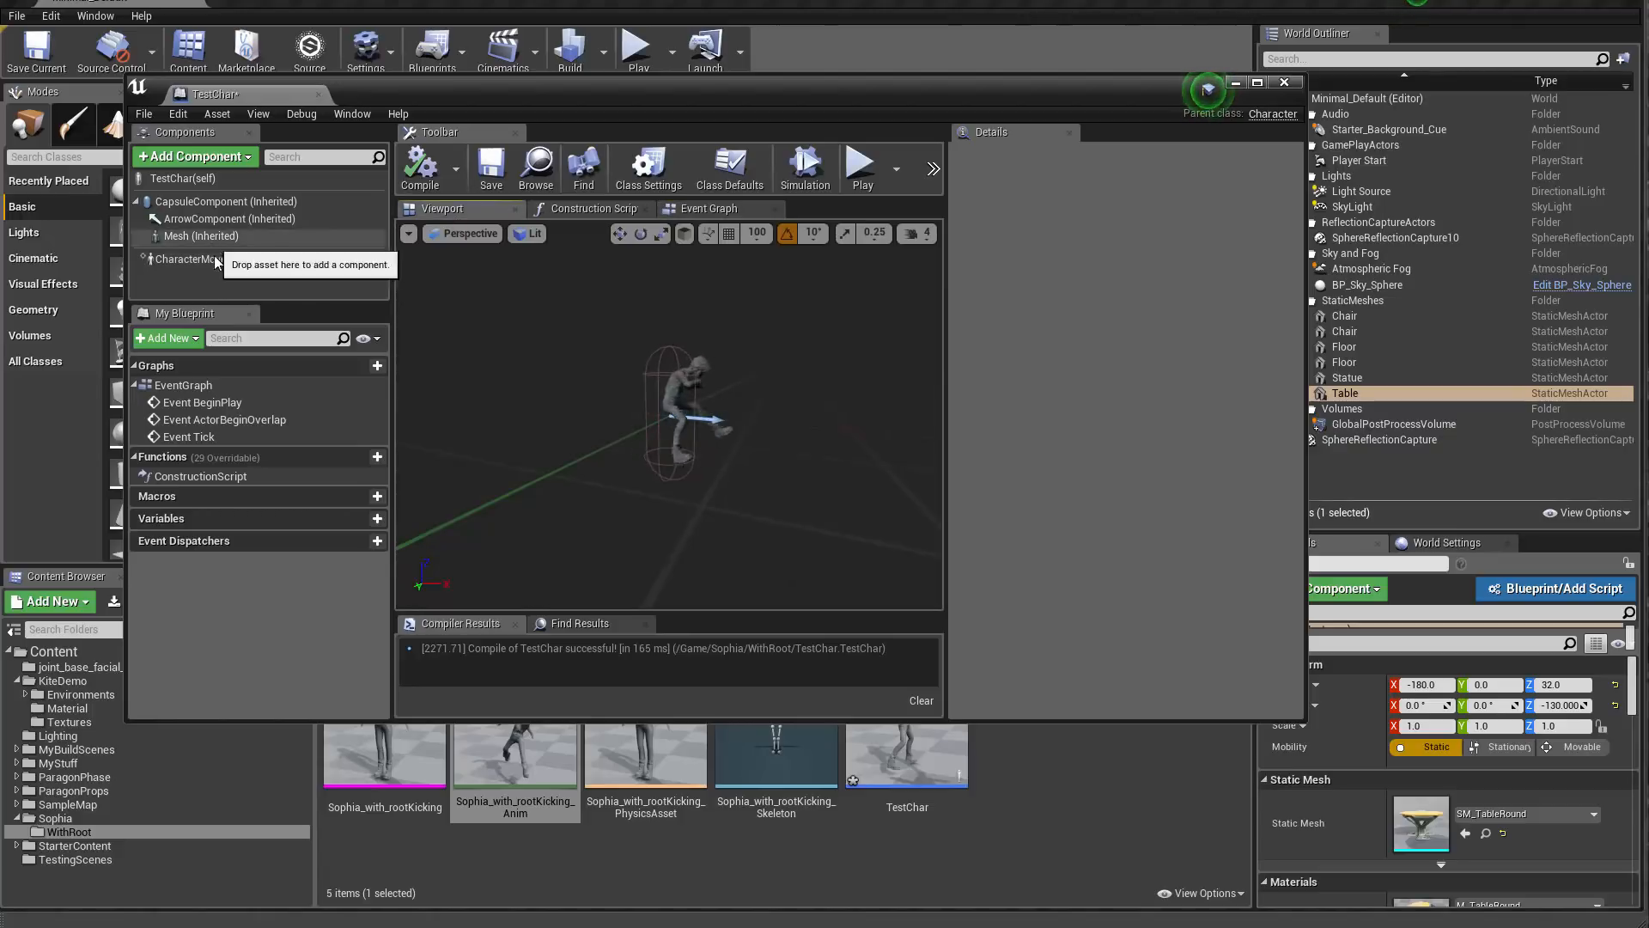
{"action": "left_click", "coordinate": [255, 182]}
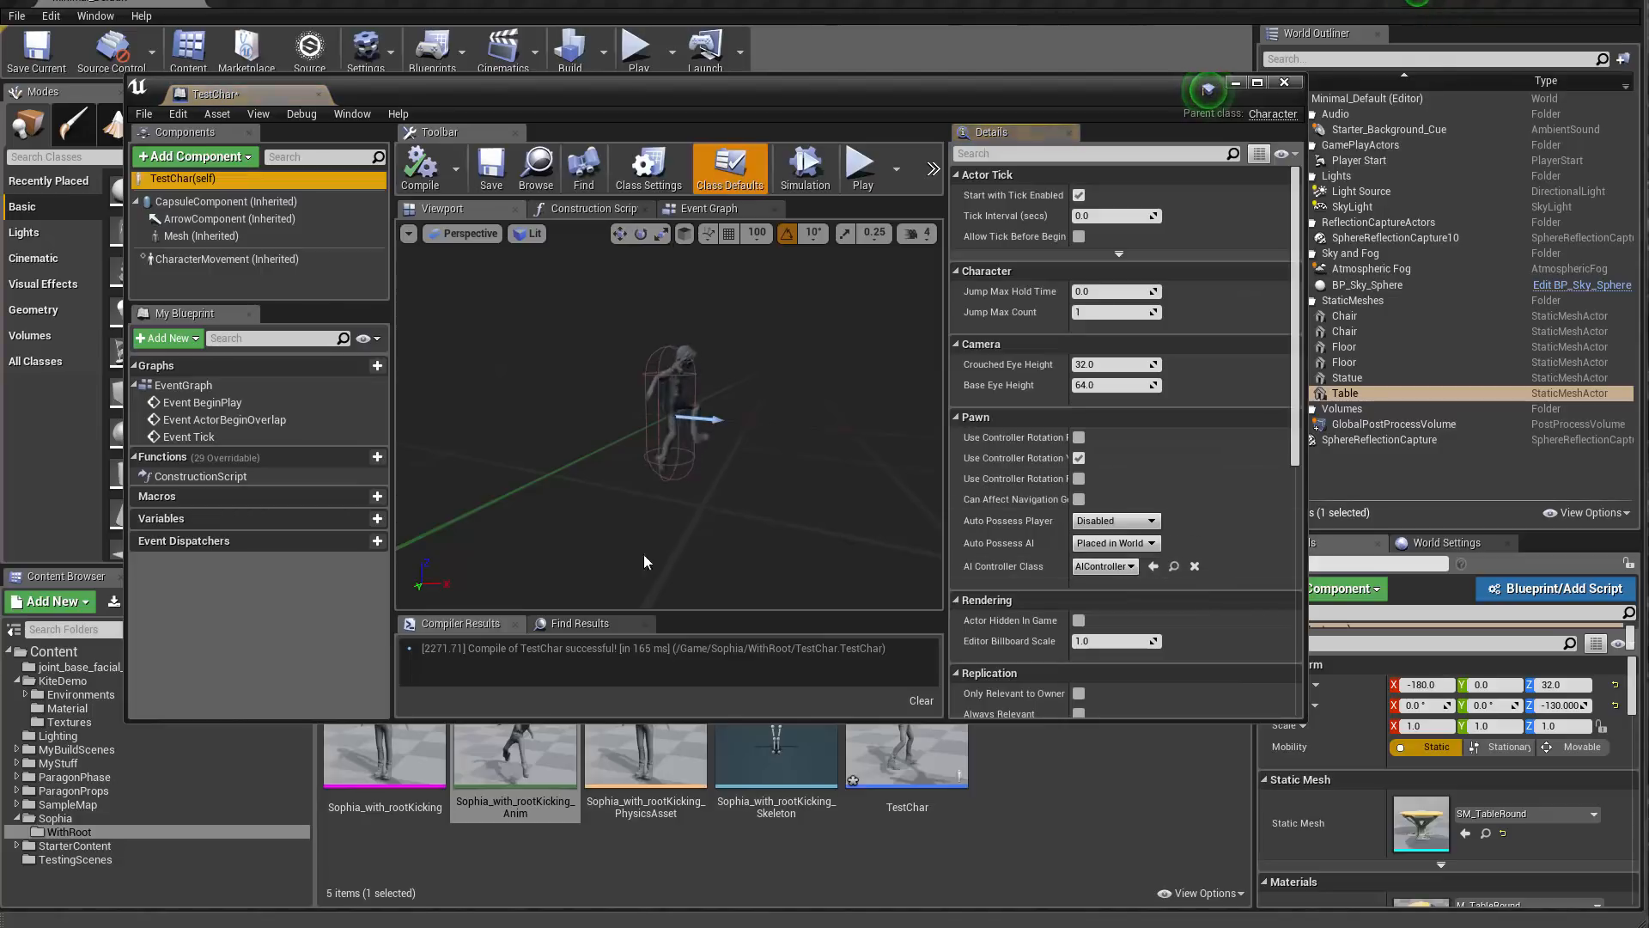
Step: Recheck the root motion settings of Sophia_with_rootKicking_Anim by filtering its details for "root", and return to the level editor
{"action": "double_click", "coordinate": [516, 756]}
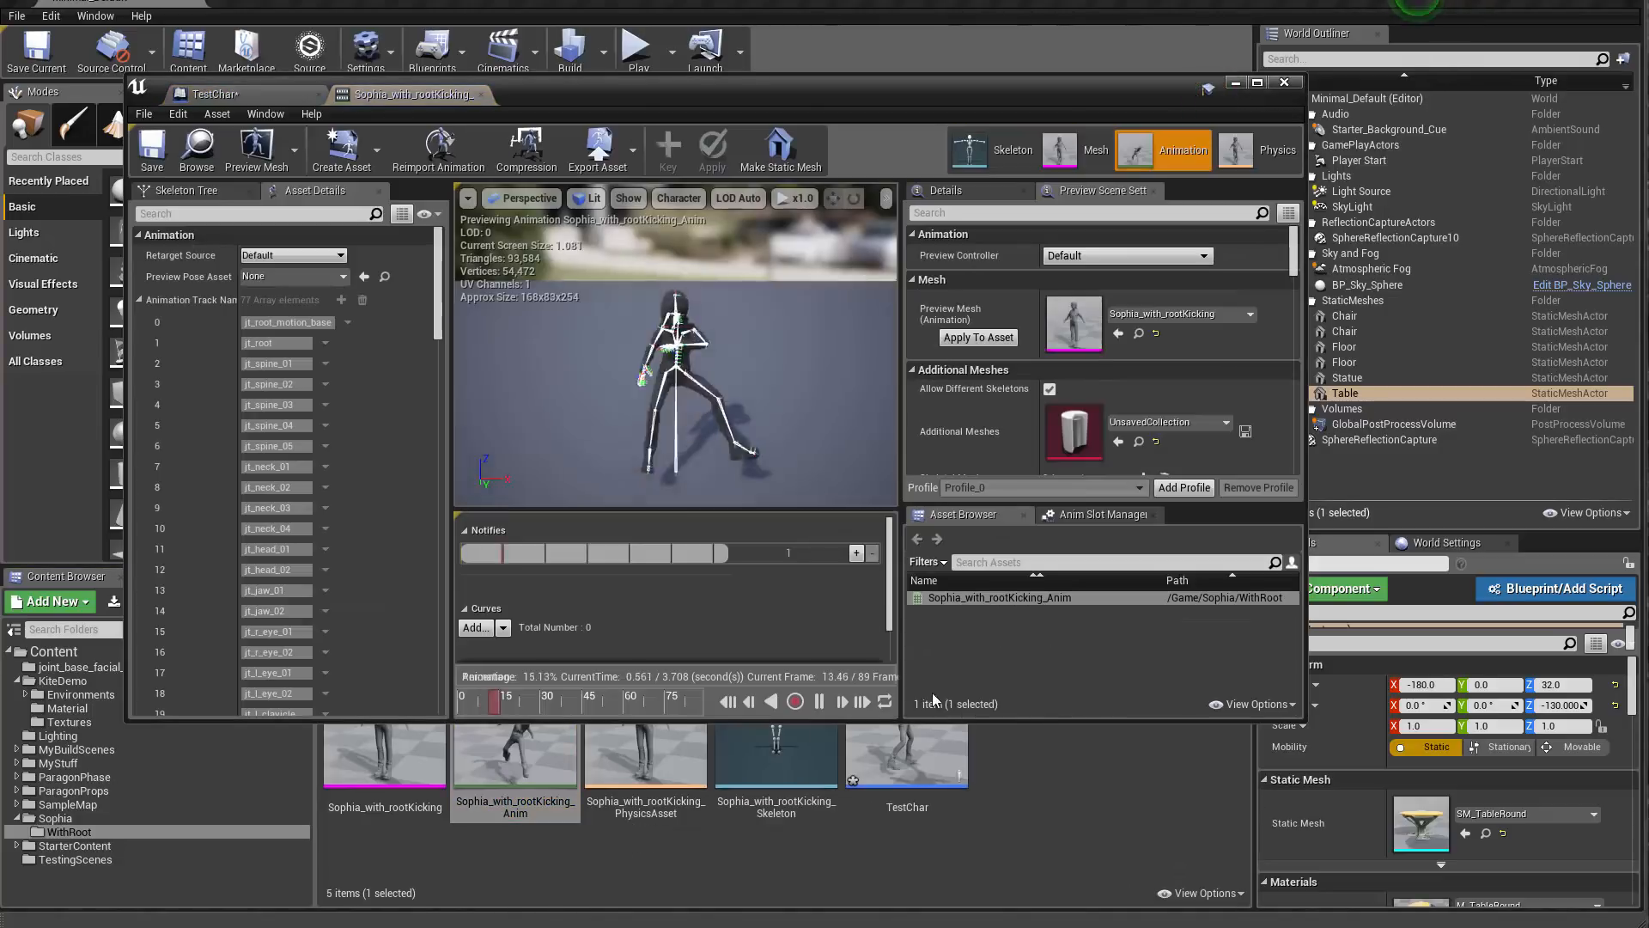
{"action": "left_click", "coordinate": [184, 194]}
{"action": "left_click", "coordinate": [315, 190]}
{"action": "left_click", "coordinate": [297, 213]}
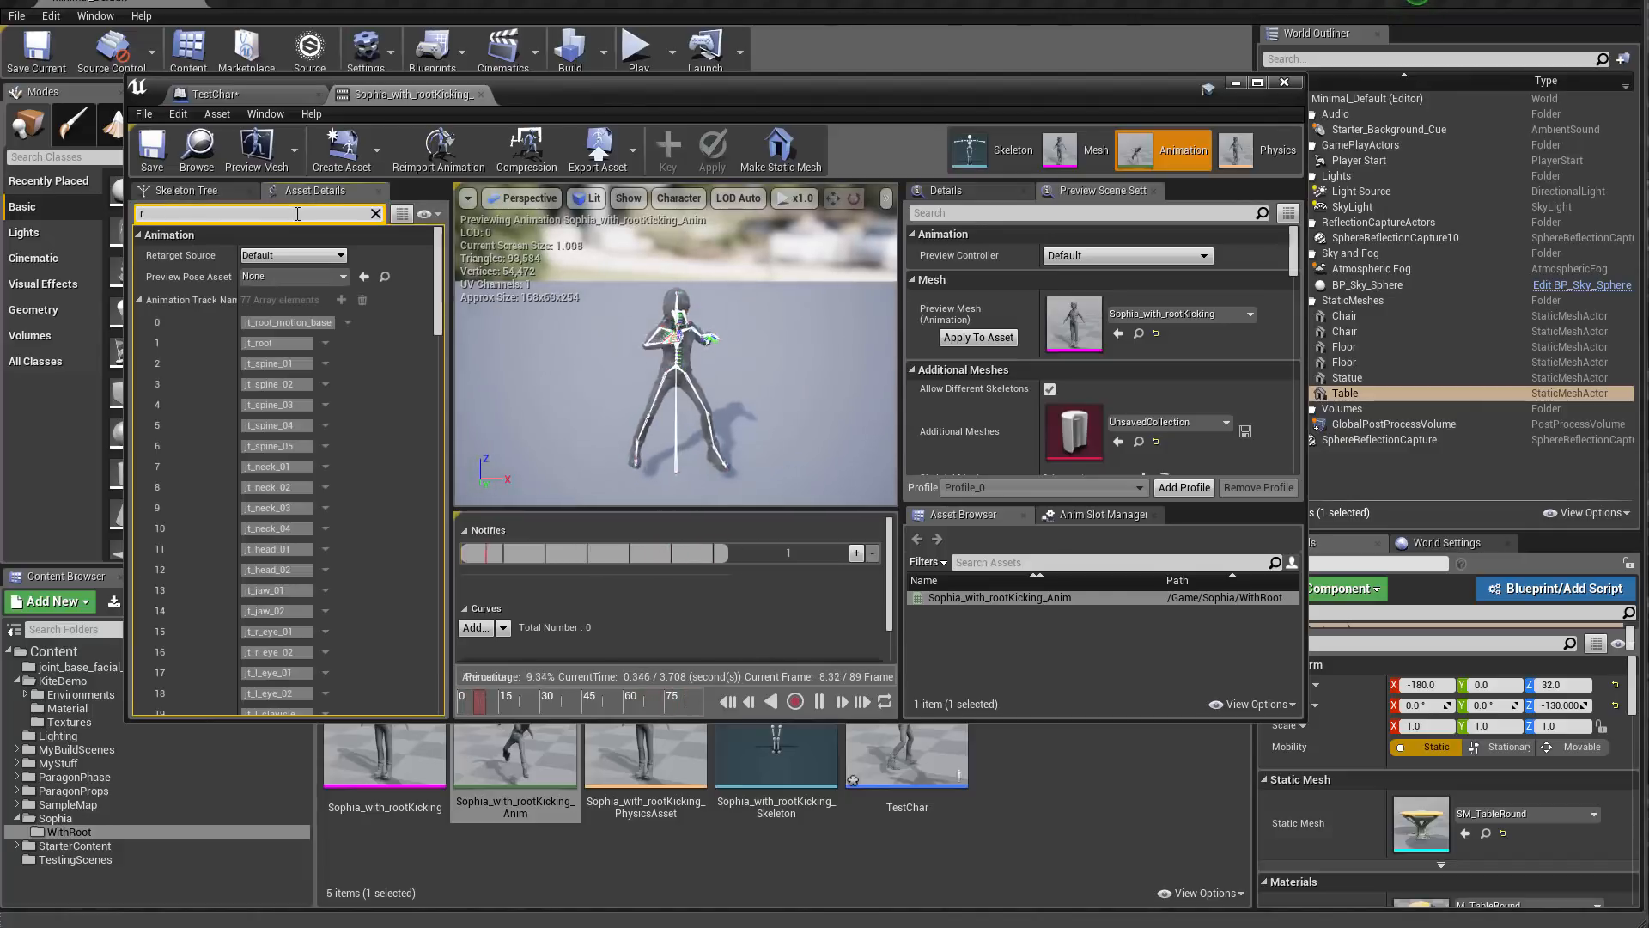
{"action": "type", "text": "root"}
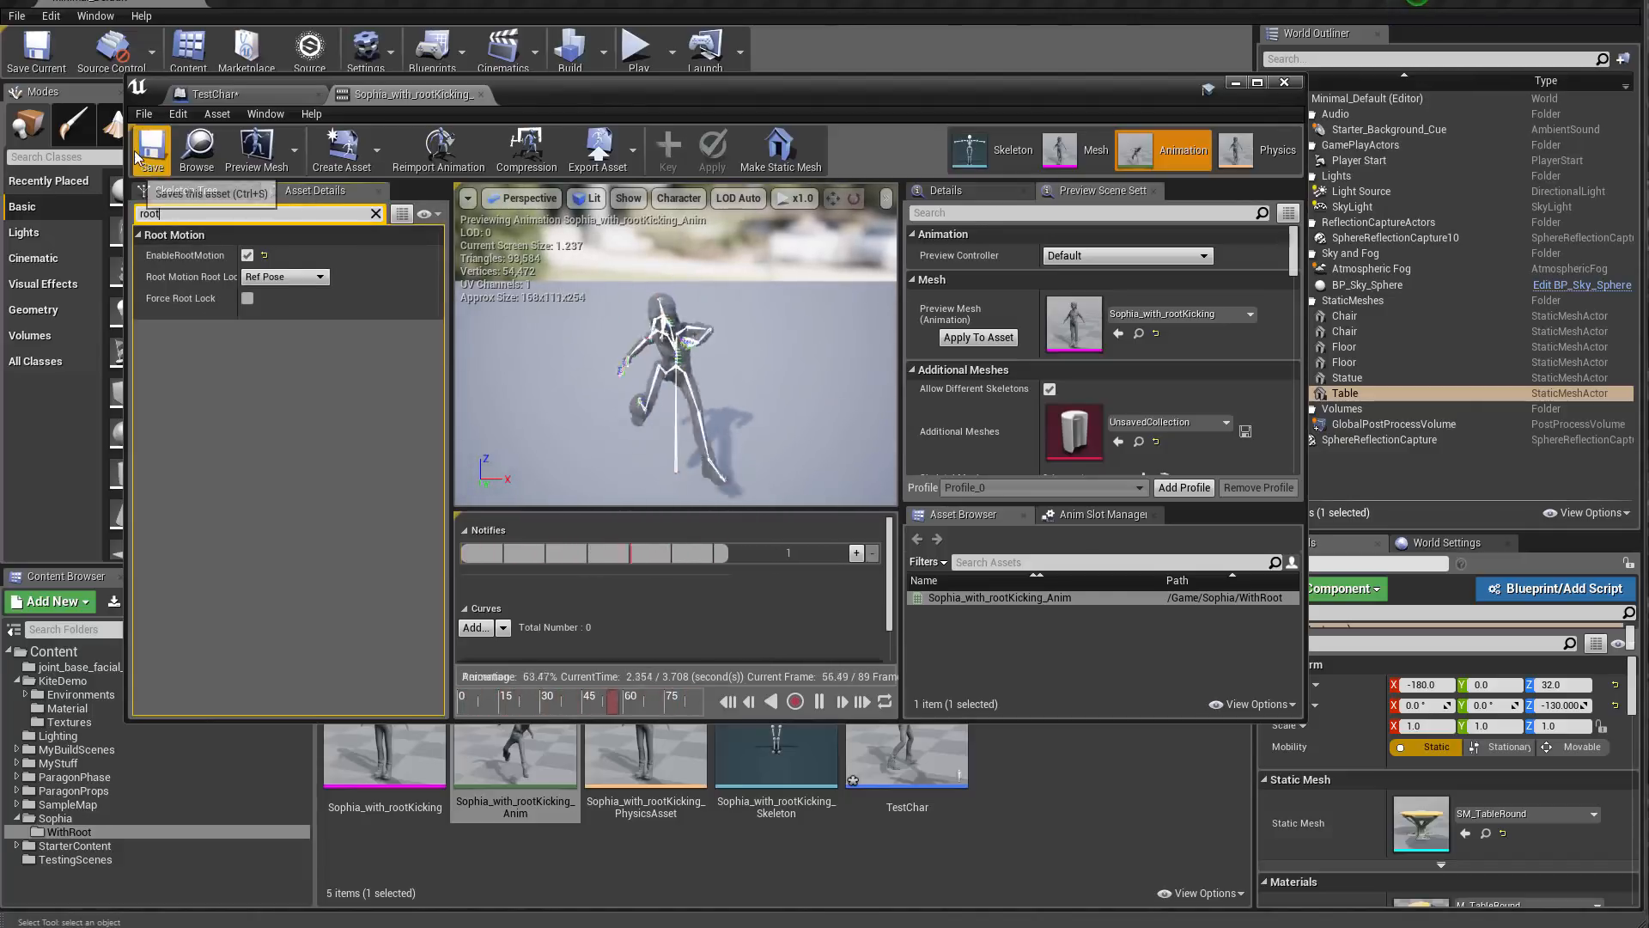
{"action": "left_click", "coordinate": [1236, 83]}
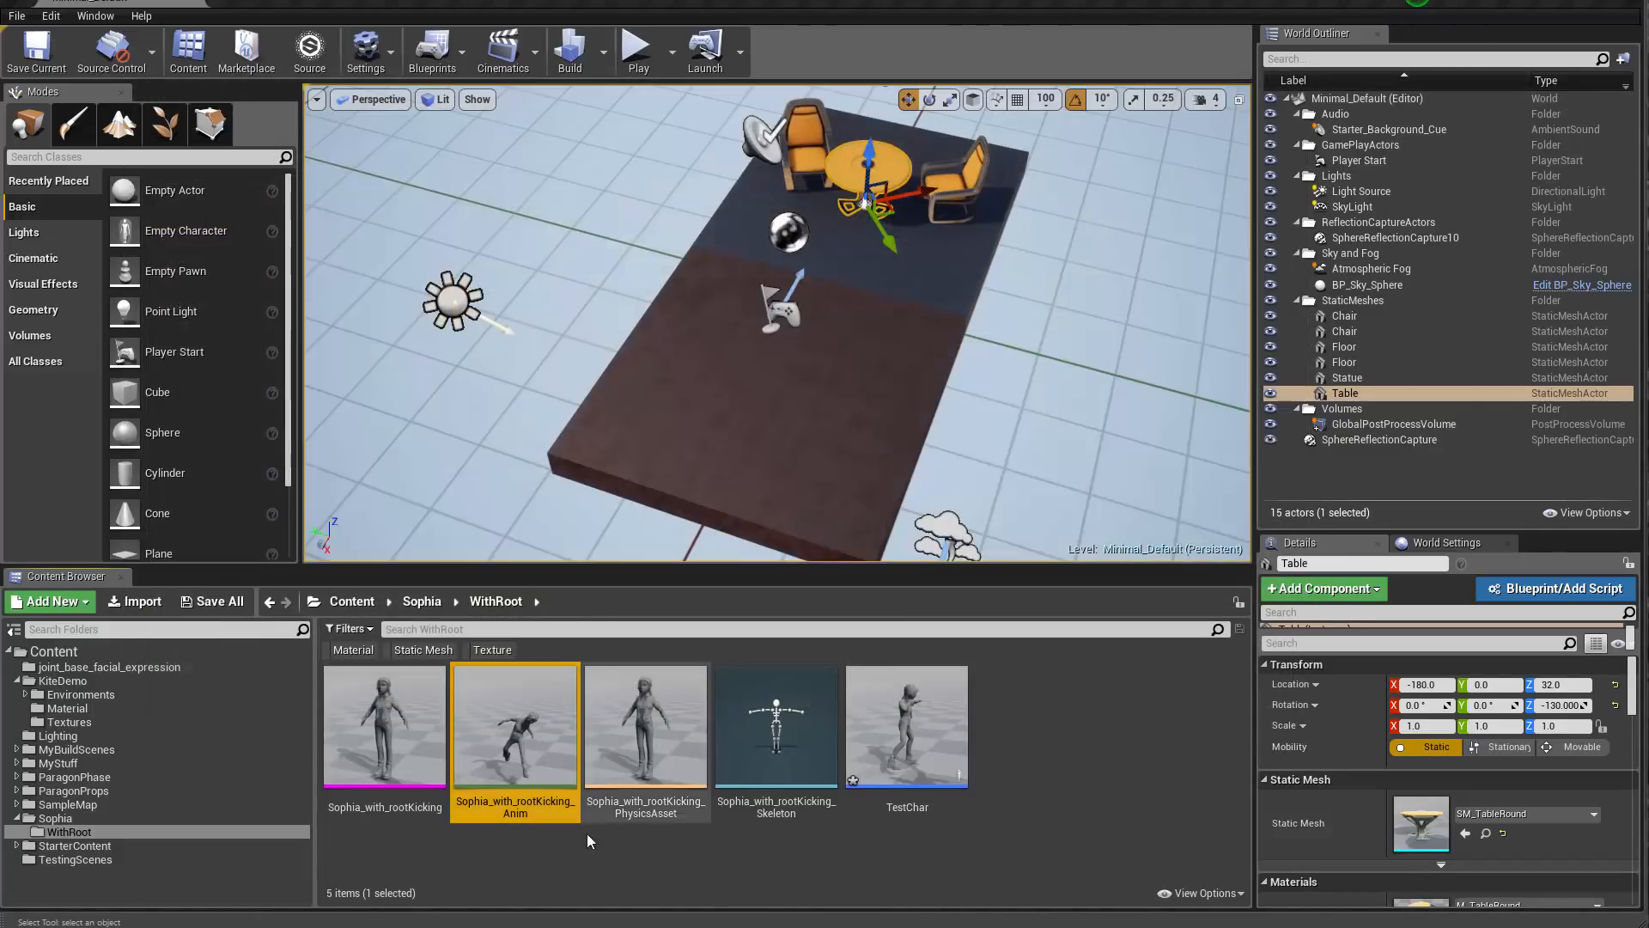
Step: Place the TestChar blueprint in the level on the brown floor section
{"action": "left_click_drag", "start_coordinate": [907, 726], "coordinate": [798, 430]}
{"action": "key", "text": "f"}
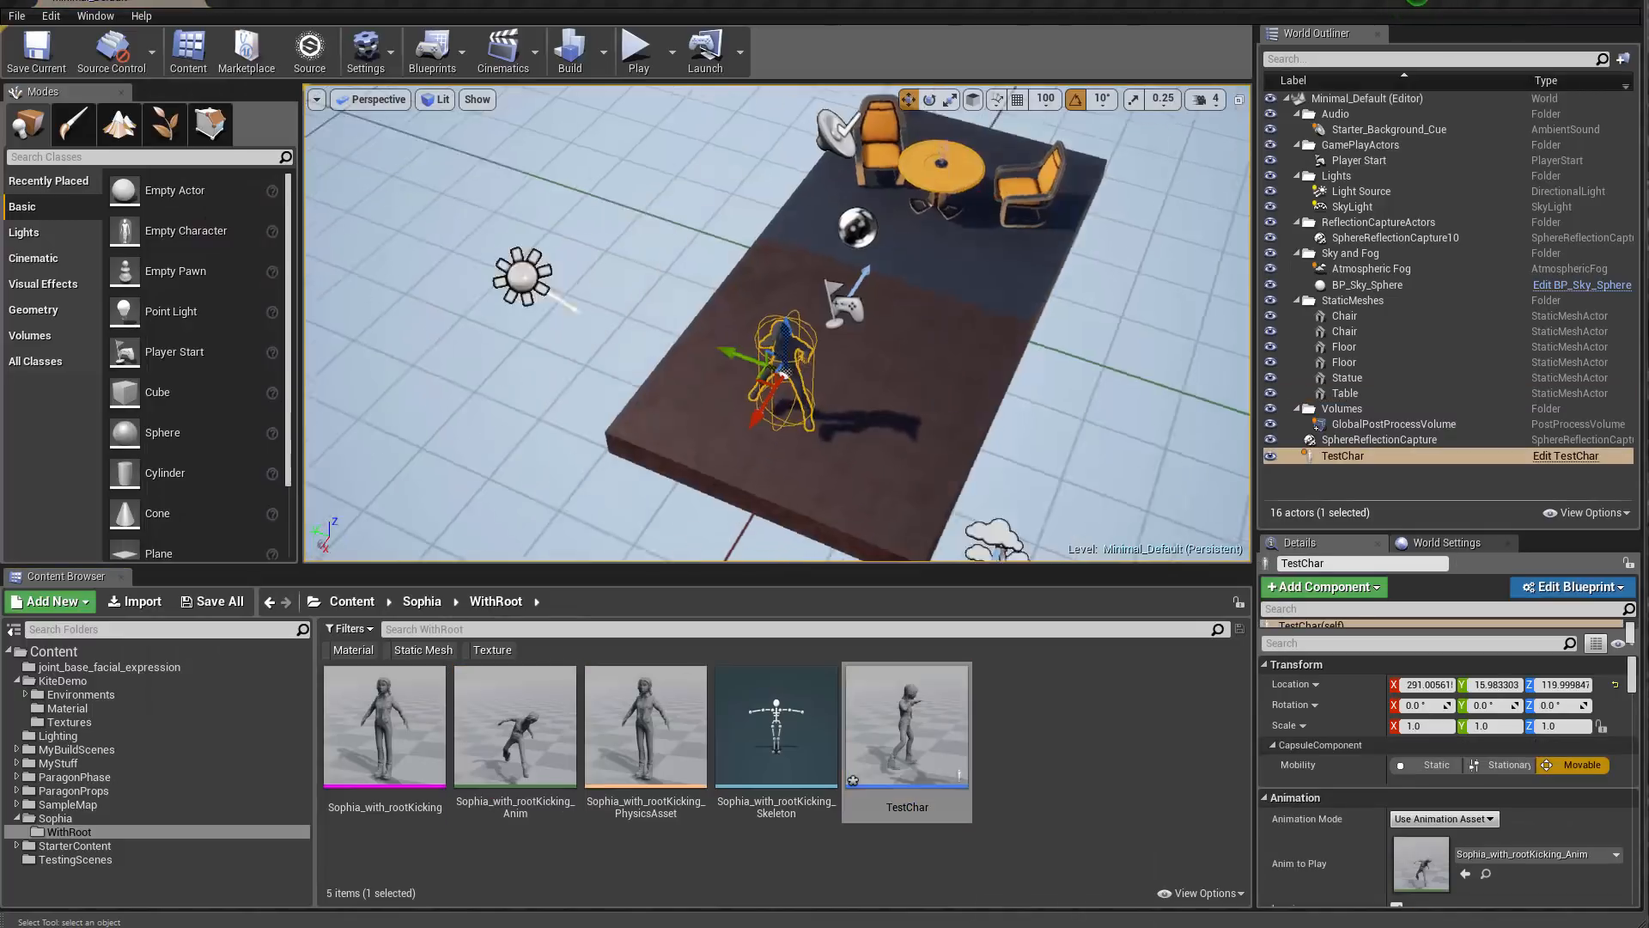
{"action": "right_click_drag", "start_coordinate": [850, 234], "coordinate": [902, 196]}
{"action": "scroll", "coordinate": [850, 234], "scroll_direction": "down", "scroll_amount": 3}
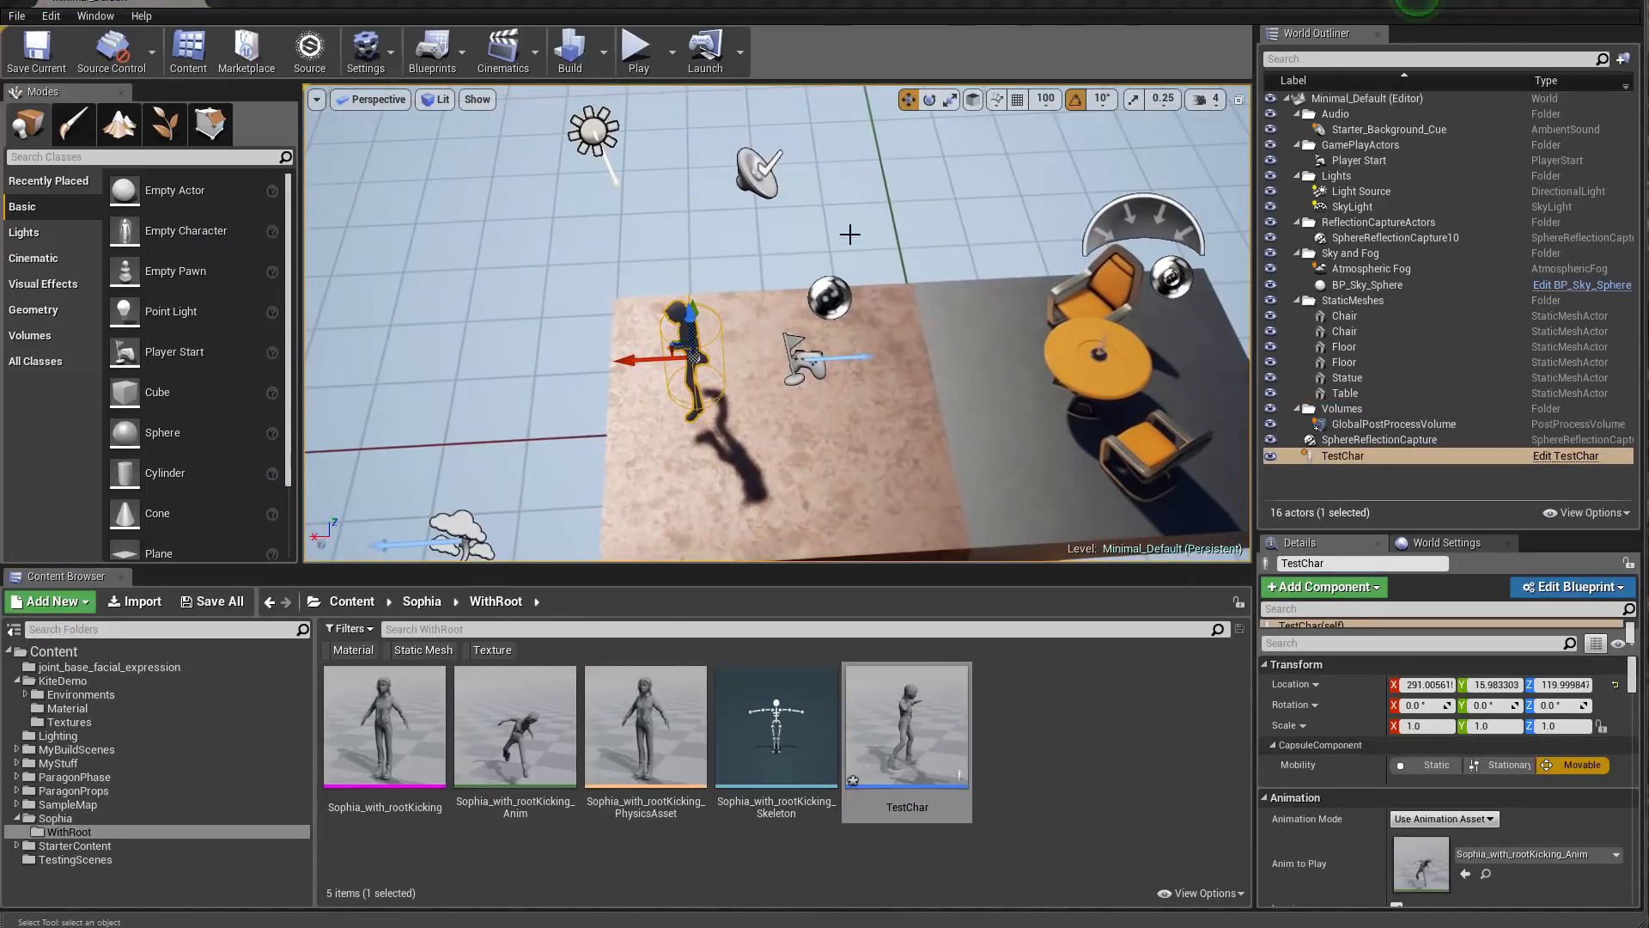
Step: Simulate the level to check how the placed TestChar animates, and stop the simulation
{"action": "left_click", "coordinate": [674, 55]}
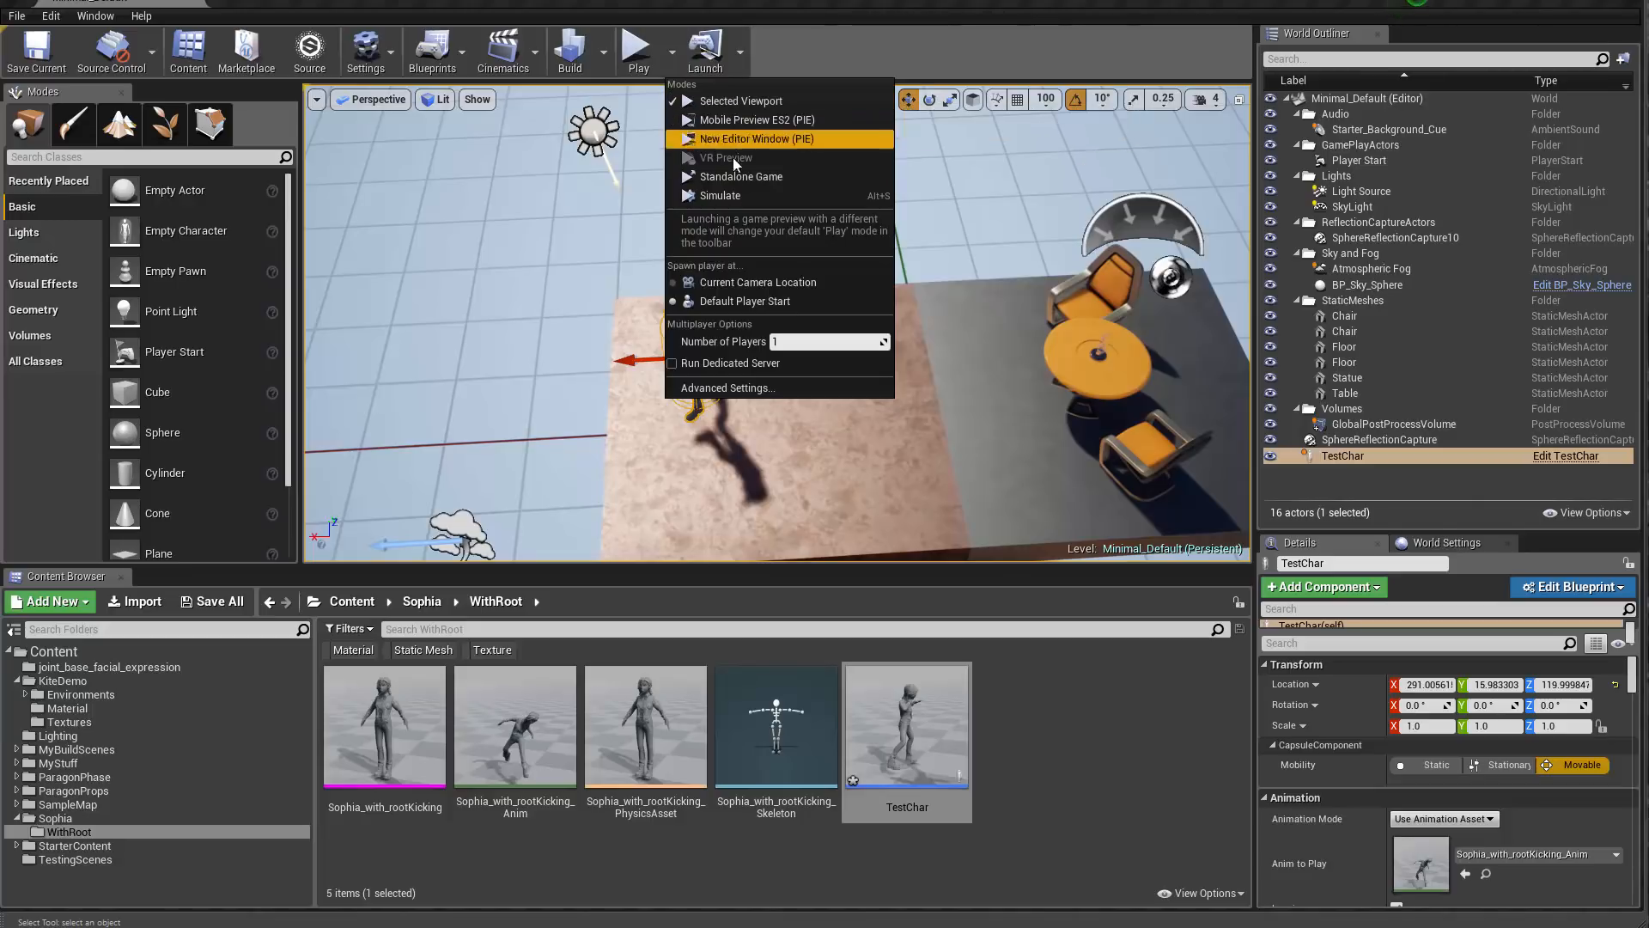
{"action": "left_click", "coordinate": [735, 194]}
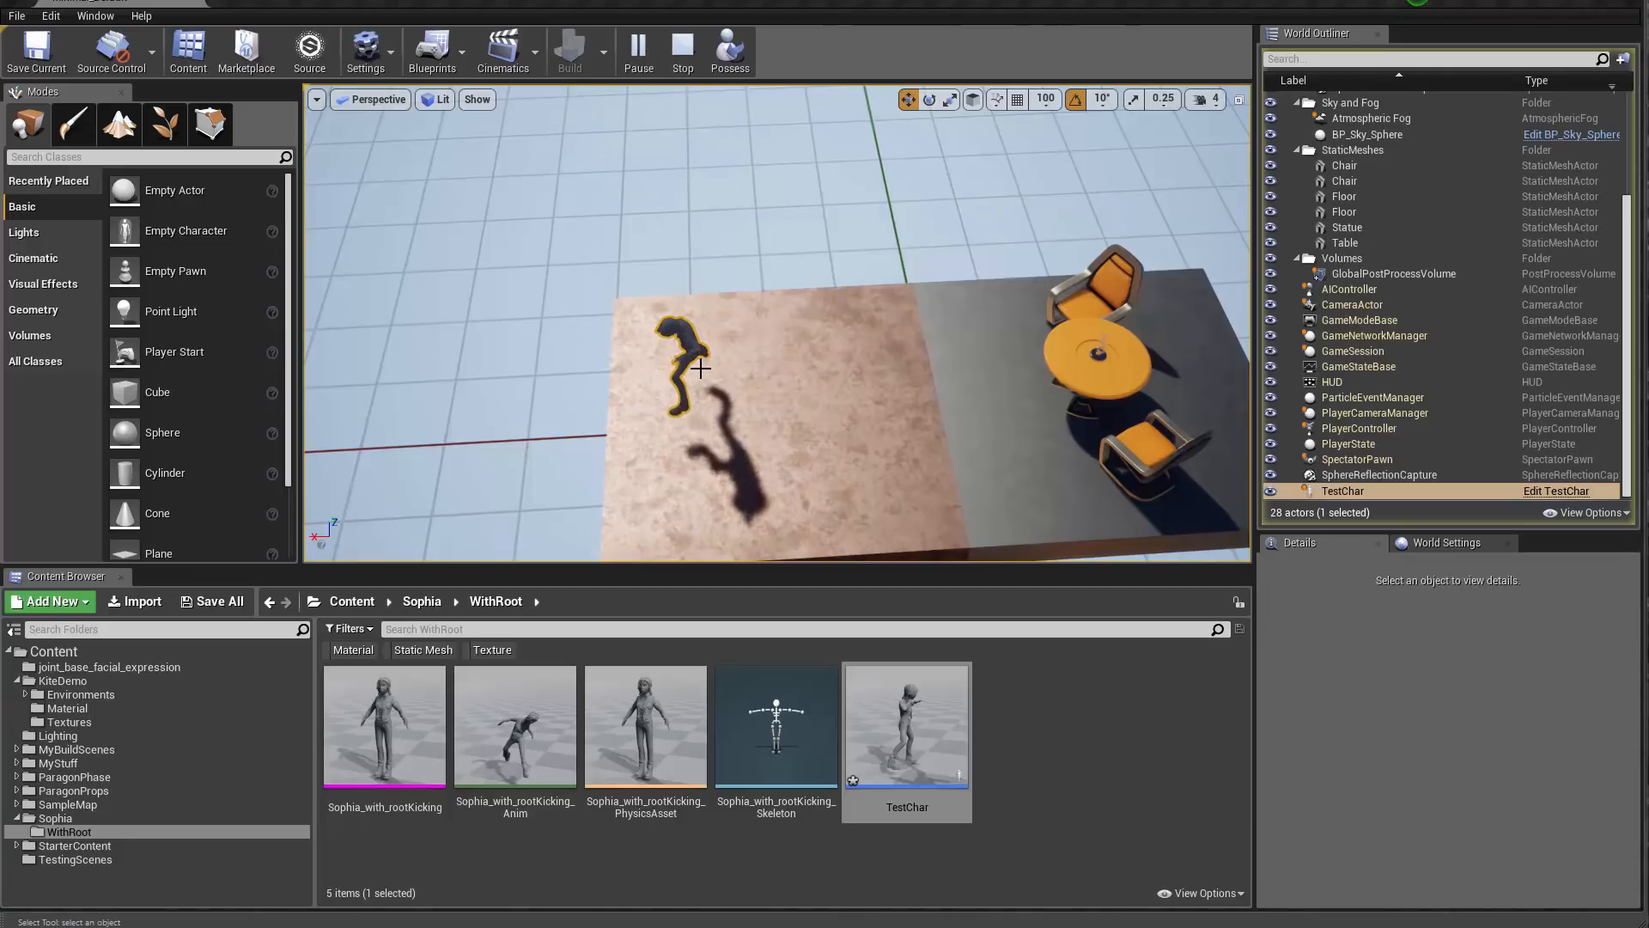
{"action": "key", "text": "Escape"}
Step: Examine the placed TestChar's mesh and capsule up close in the level
{"action": "left_click", "coordinate": [711, 363]}
{"action": "key", "text": "w"}
{"action": "right_click_drag", "start_coordinate": [711, 362], "coordinate": [673, 314]}
{"action": "left_click", "coordinate": [644, 344]}
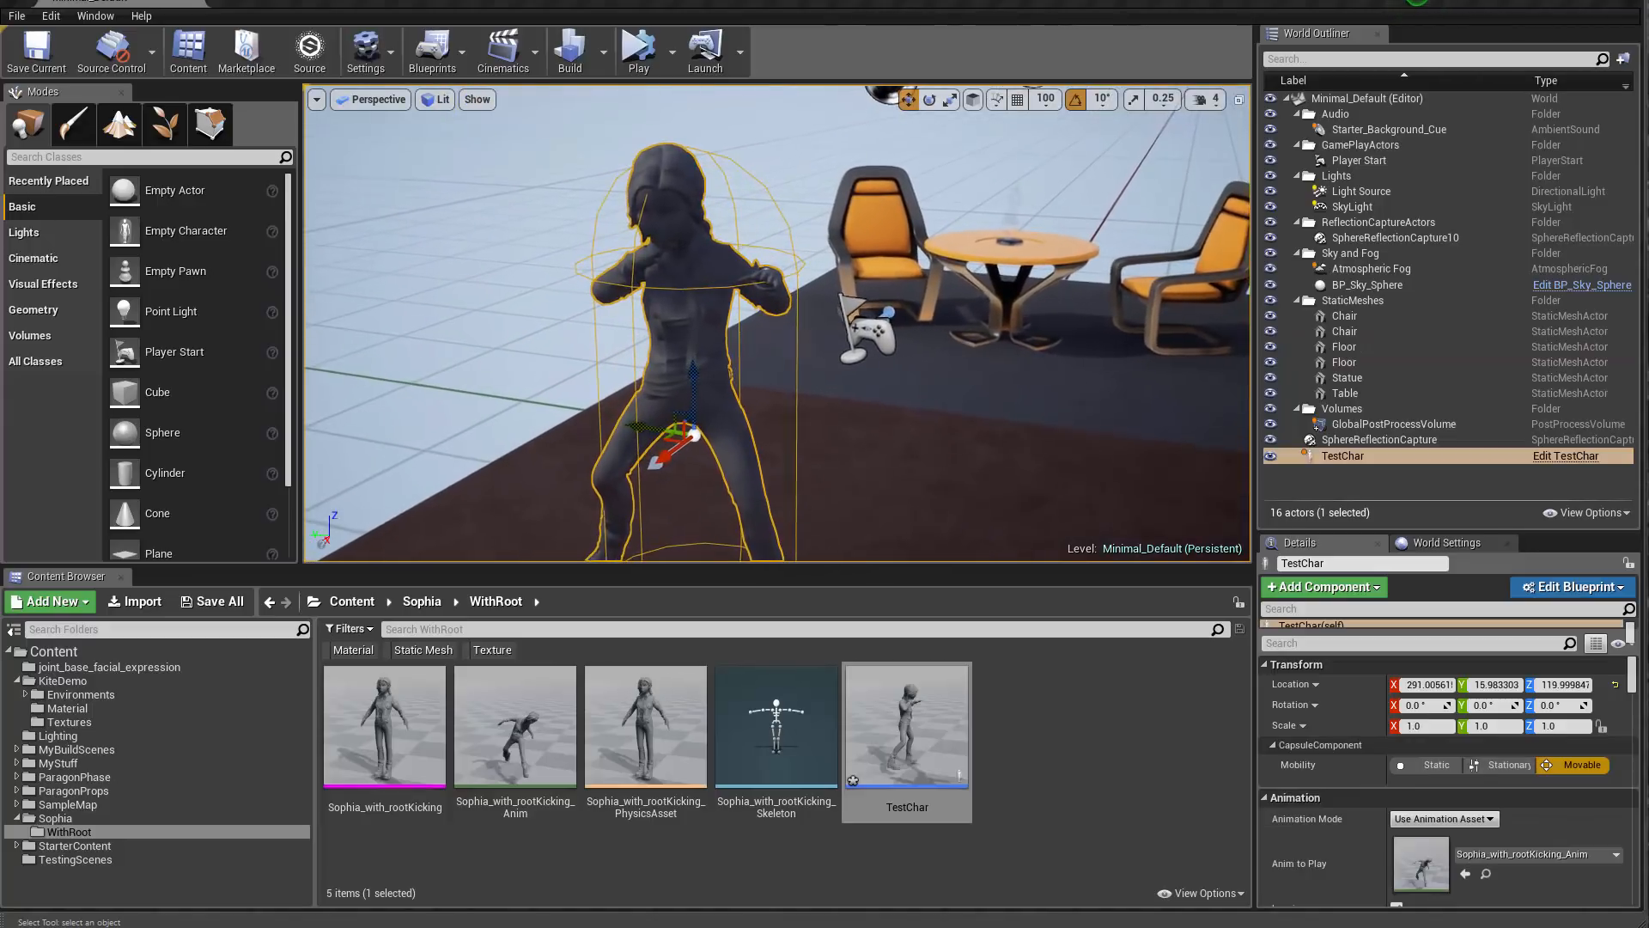
{"action": "scroll", "coordinate": [568, 379], "scroll_direction": "down", "scroll_amount": 3}
{"action": "scroll", "coordinate": [569, 379], "scroll_direction": "up", "scroll_amount": 2}
{"action": "scroll", "coordinate": [694, 393], "scroll_direction": "down", "scroll_amount": 2}
{"action": "right_click_drag", "start_coordinate": [694, 393], "coordinate": [706, 419]}
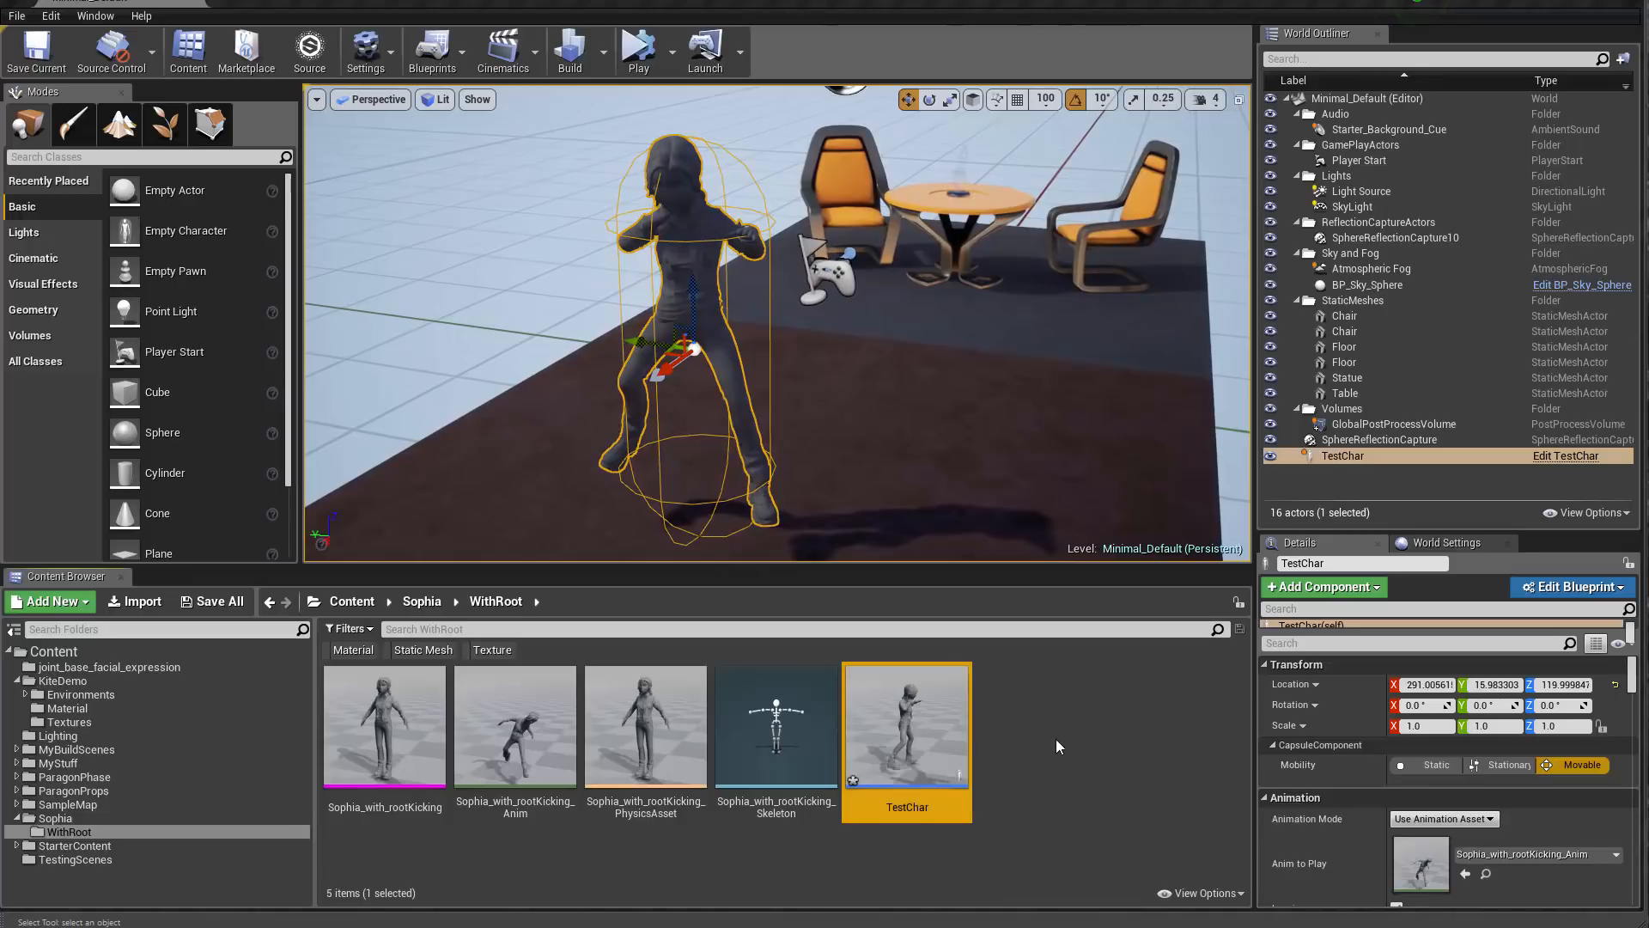
{"action": "left_click", "coordinate": [981, 703]}
{"action": "right_click", "coordinate": [1059, 703]}
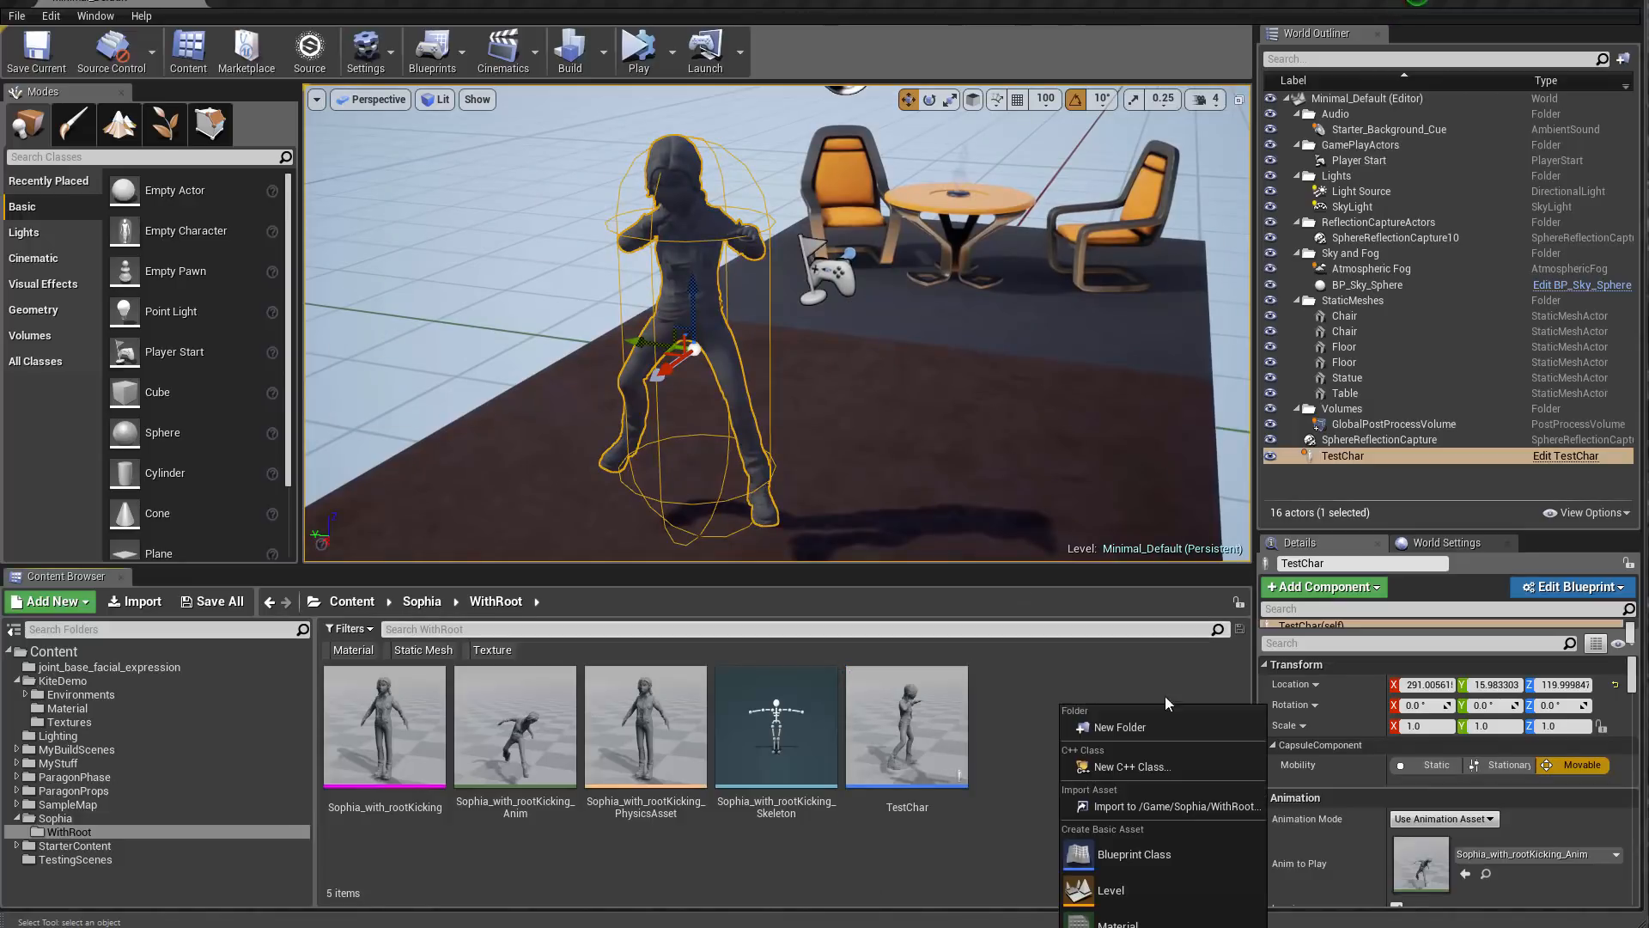
{"action": "left_click", "coordinate": [1011, 667]}
{"action": "right_click", "coordinate": [1011, 667]}
{"action": "left_click", "coordinate": [724, 354]}
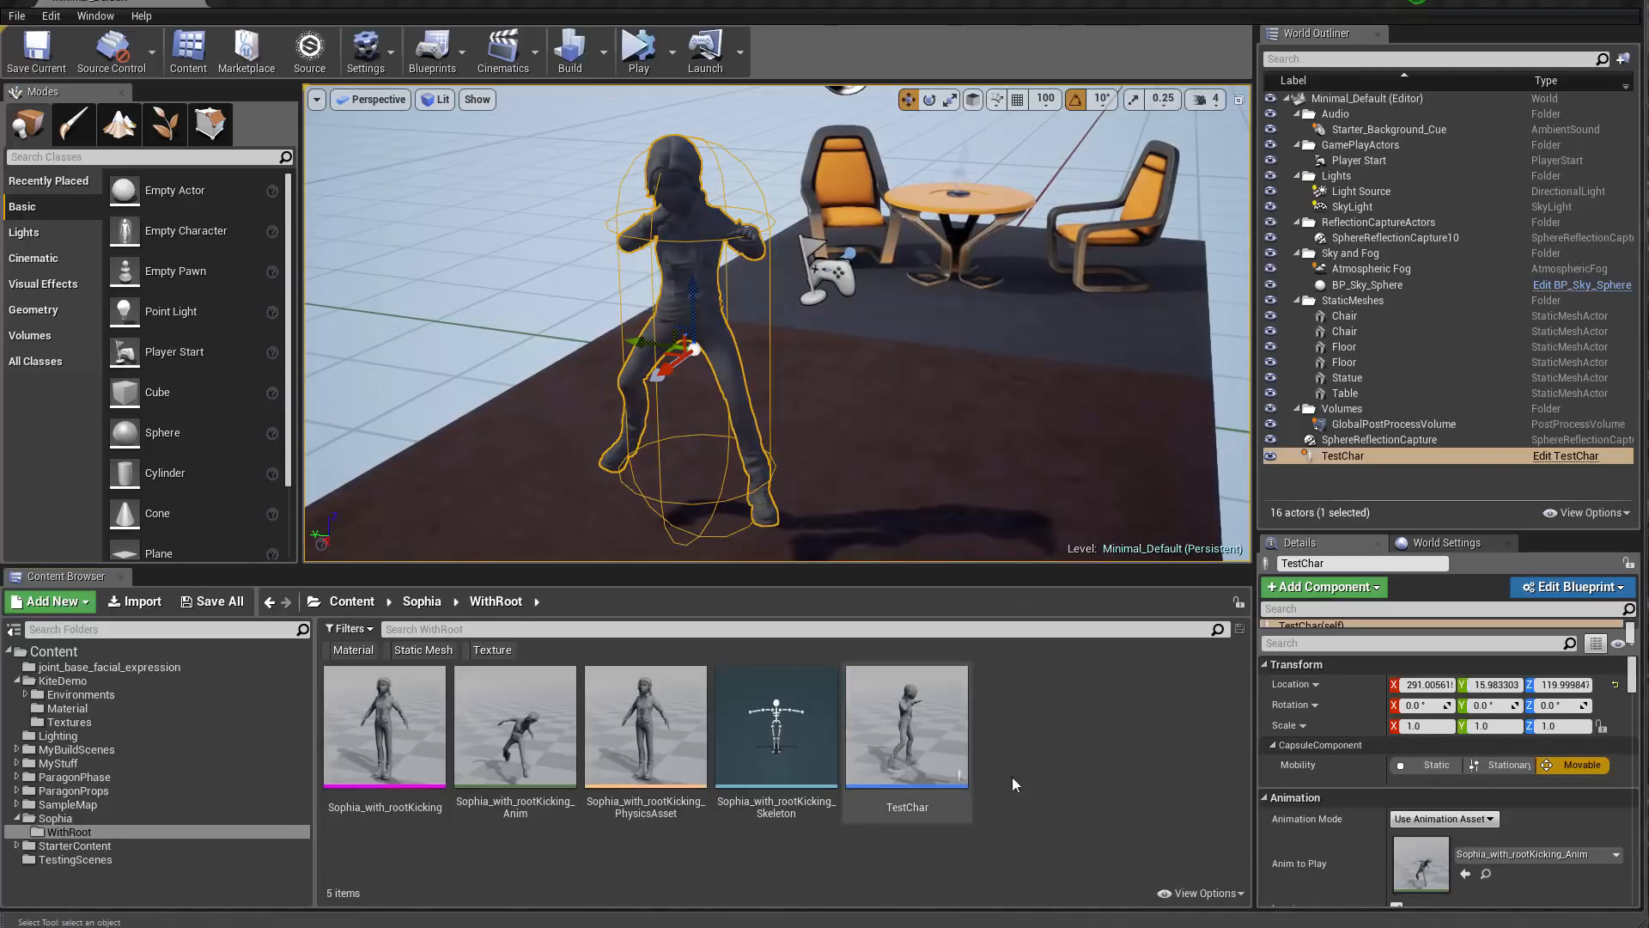
Step: Create an Anim Blueprint from the Sophia_with_rootKicking skeletal mesh and name it AnimBP_RootMotion
{"action": "left_click", "coordinate": [418, 728]}
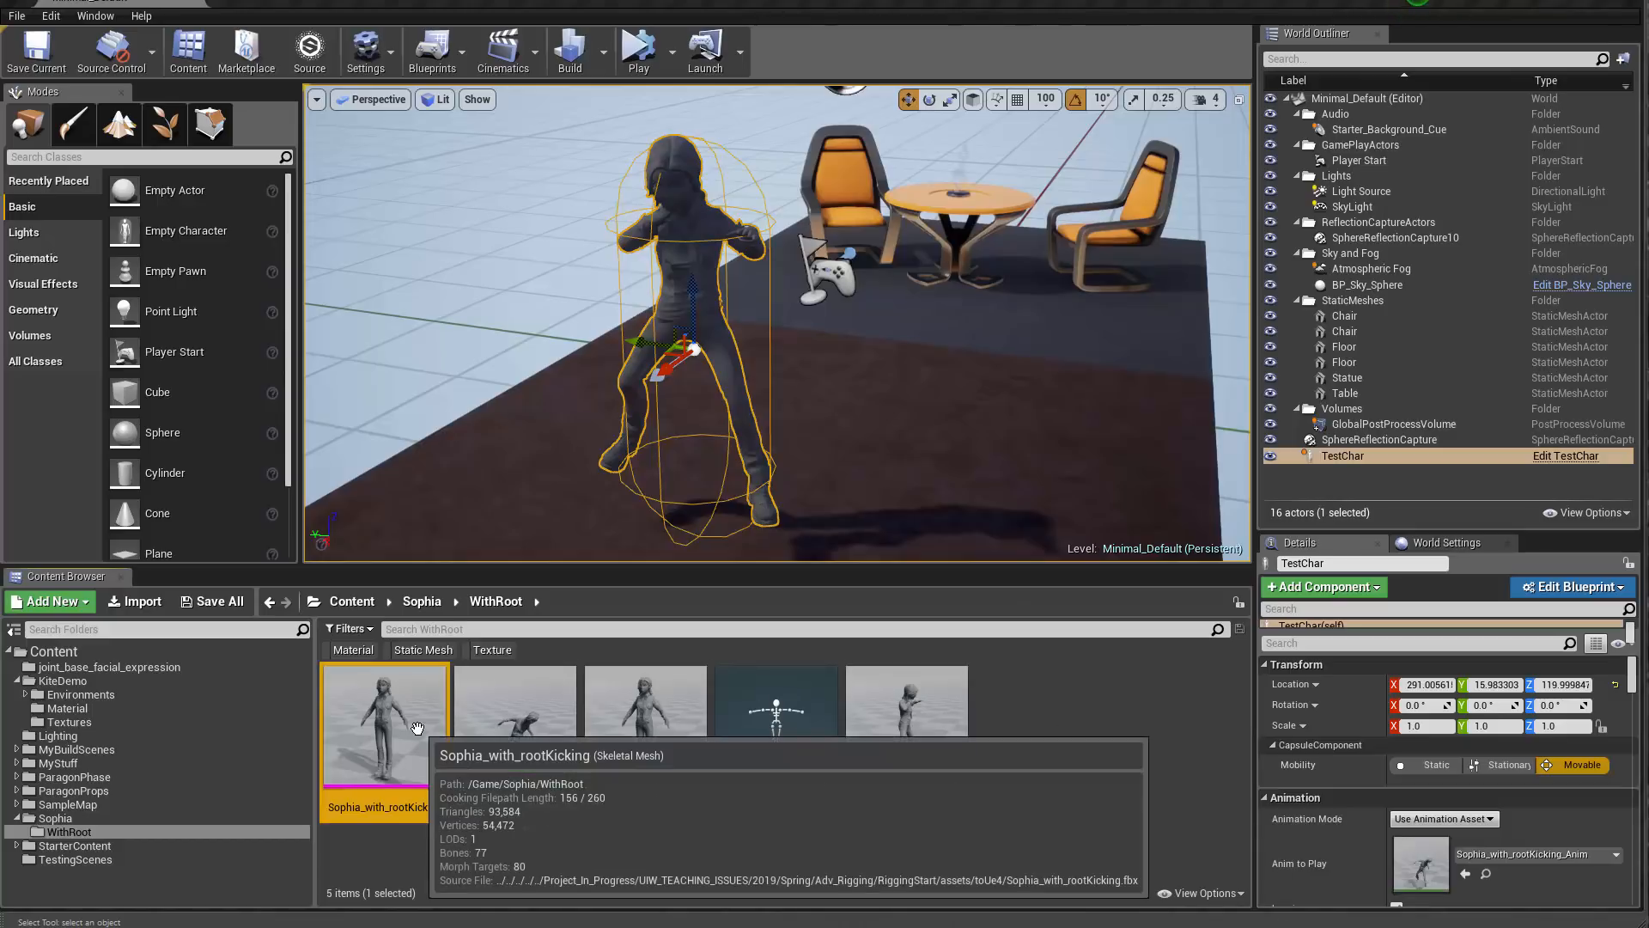
{"action": "right_click", "coordinate": [380, 736]}
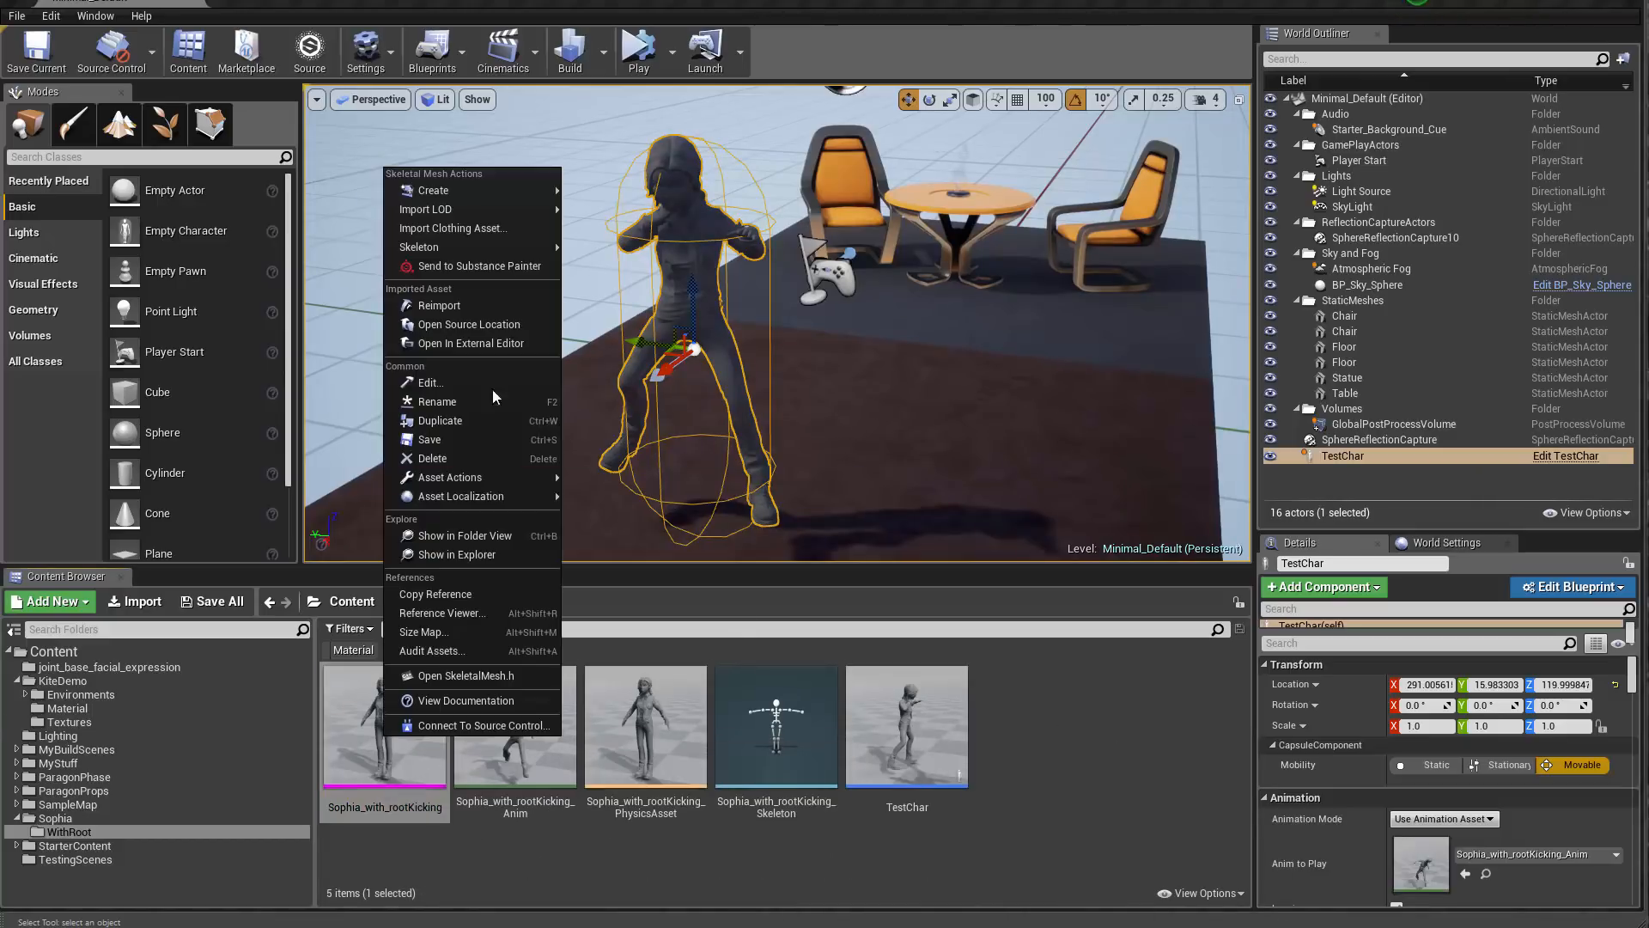
{"action": "mouse_move", "coordinate": [495, 194]}
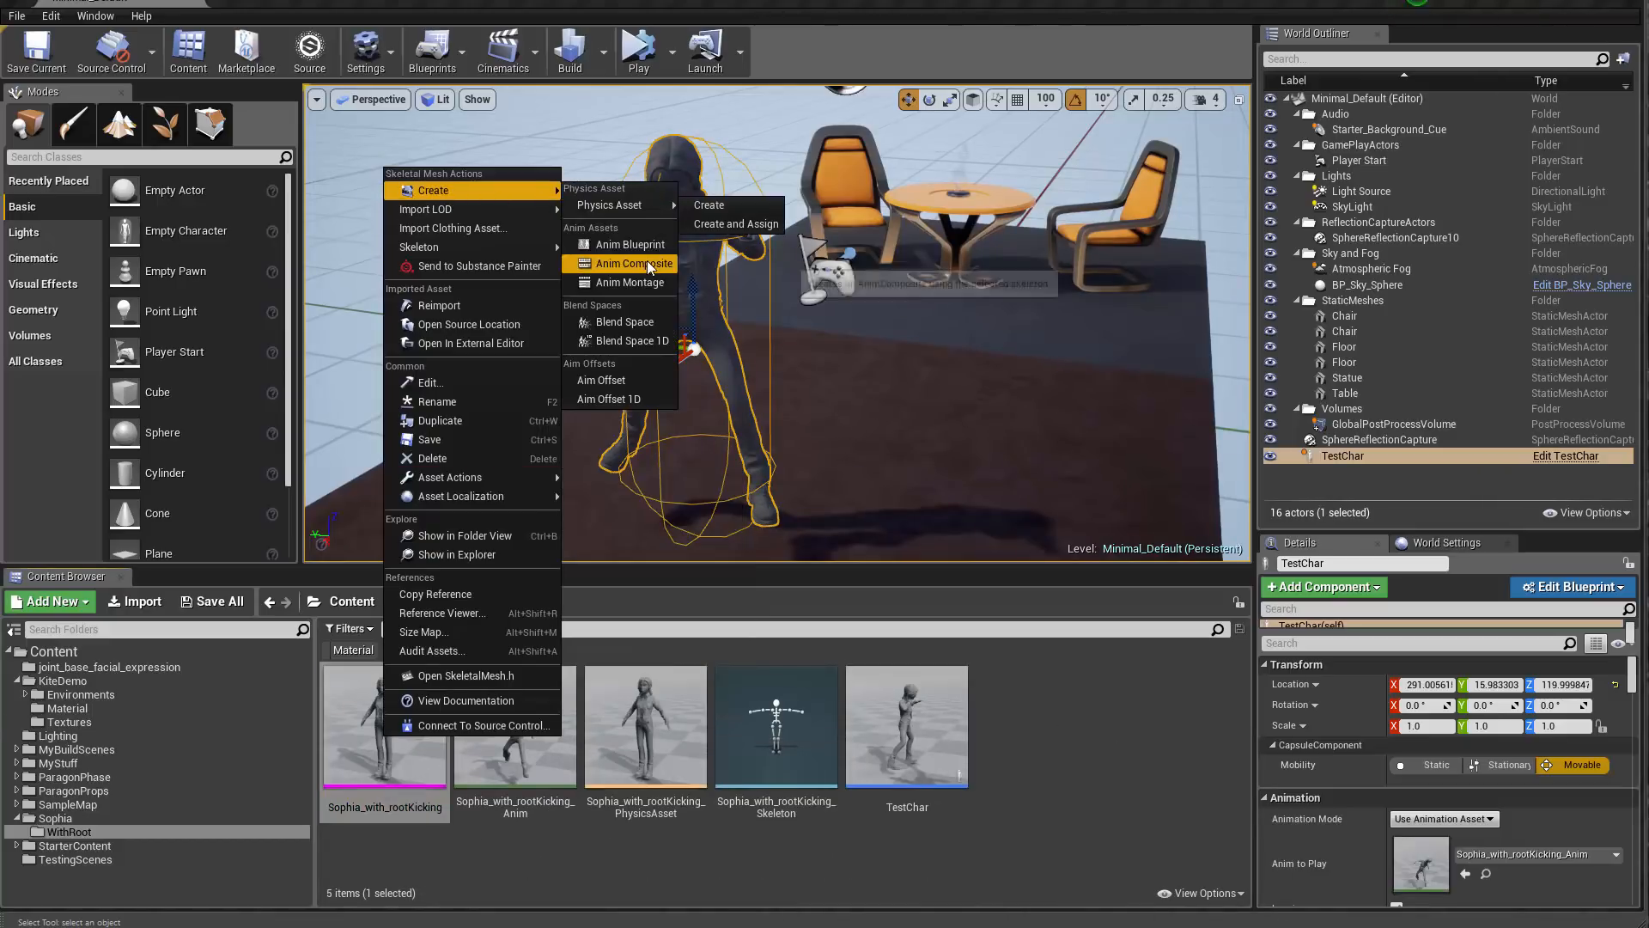
{"action": "left_click", "coordinate": [642, 243]}
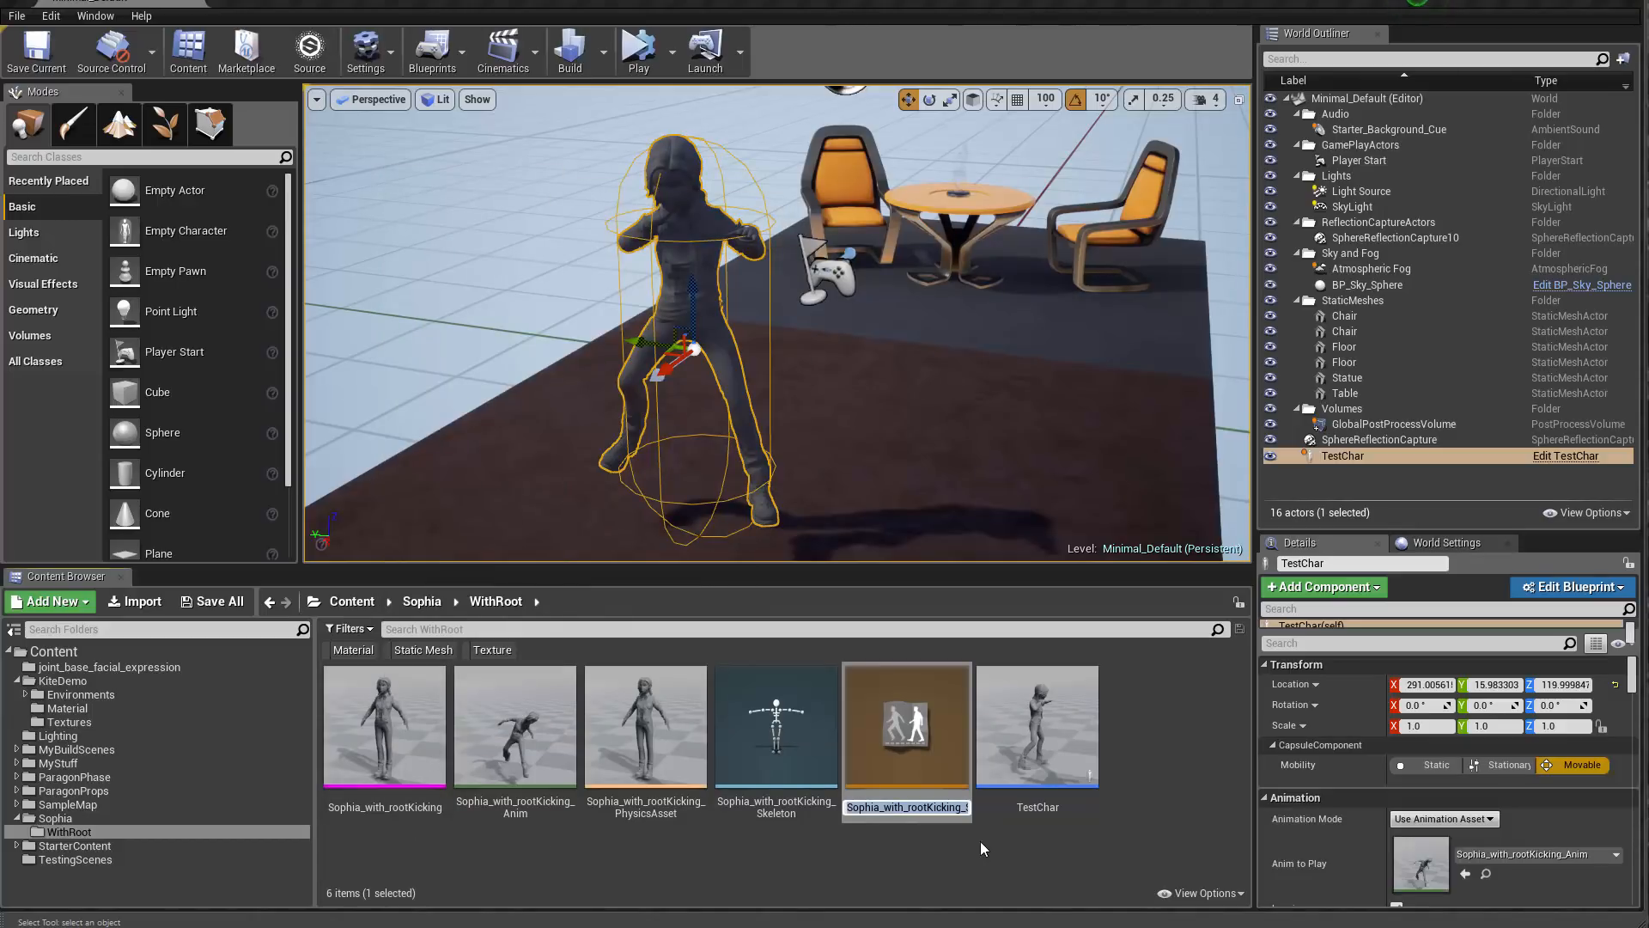
{"action": "type", "text": "A"}
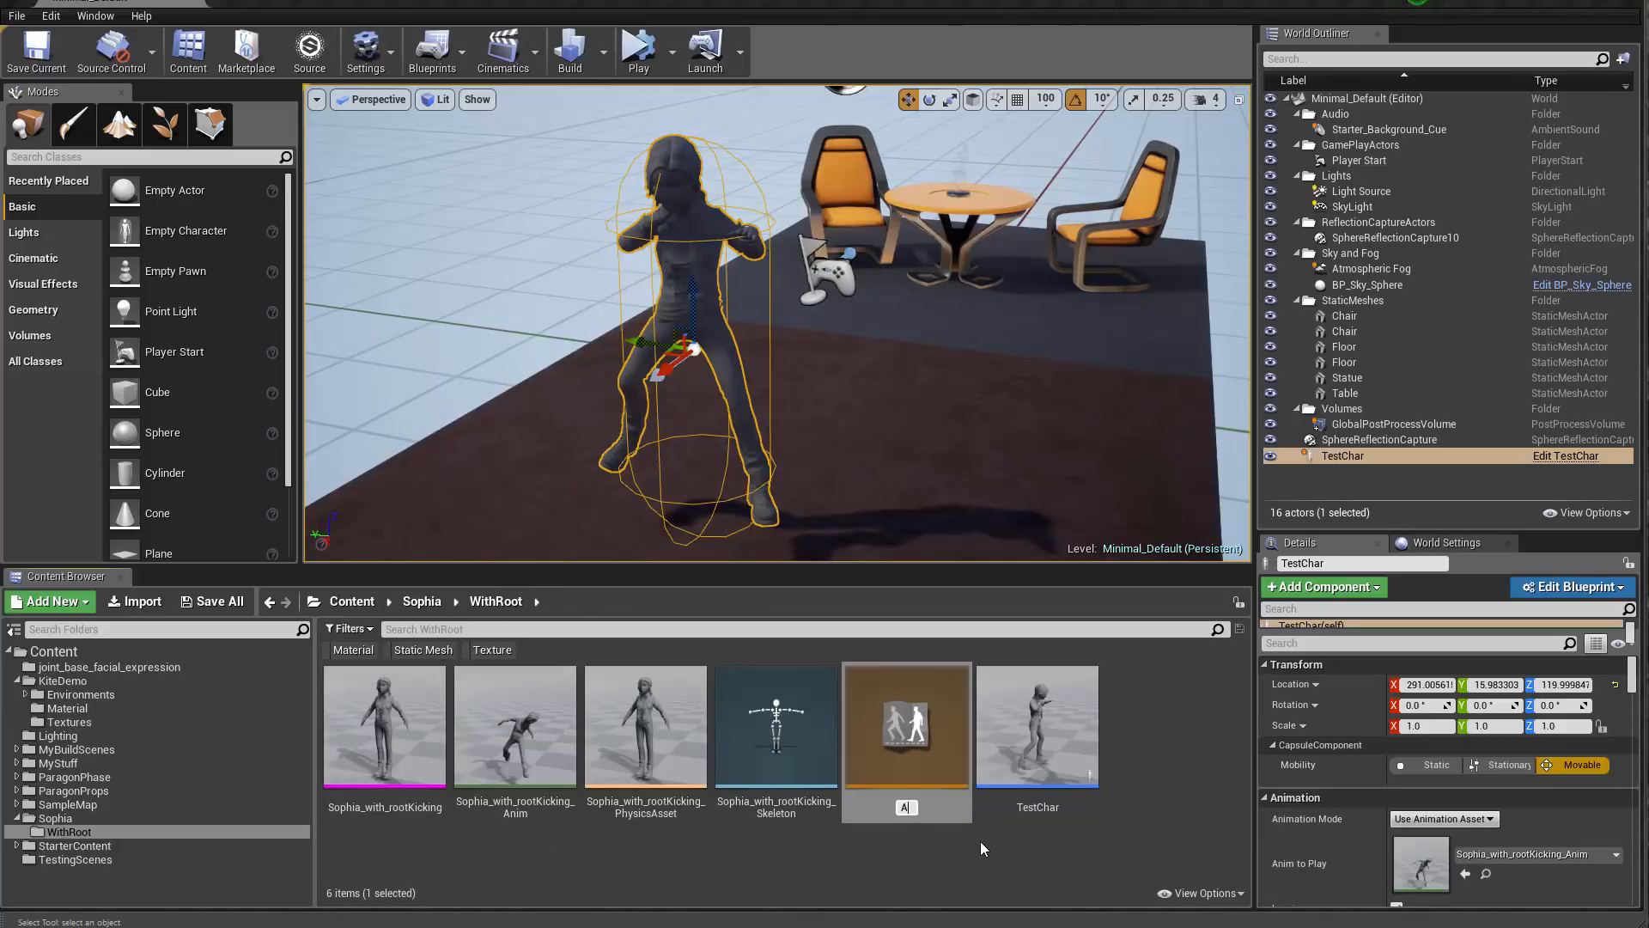
{"action": "type", "text": "nimBP_RootMotion"}
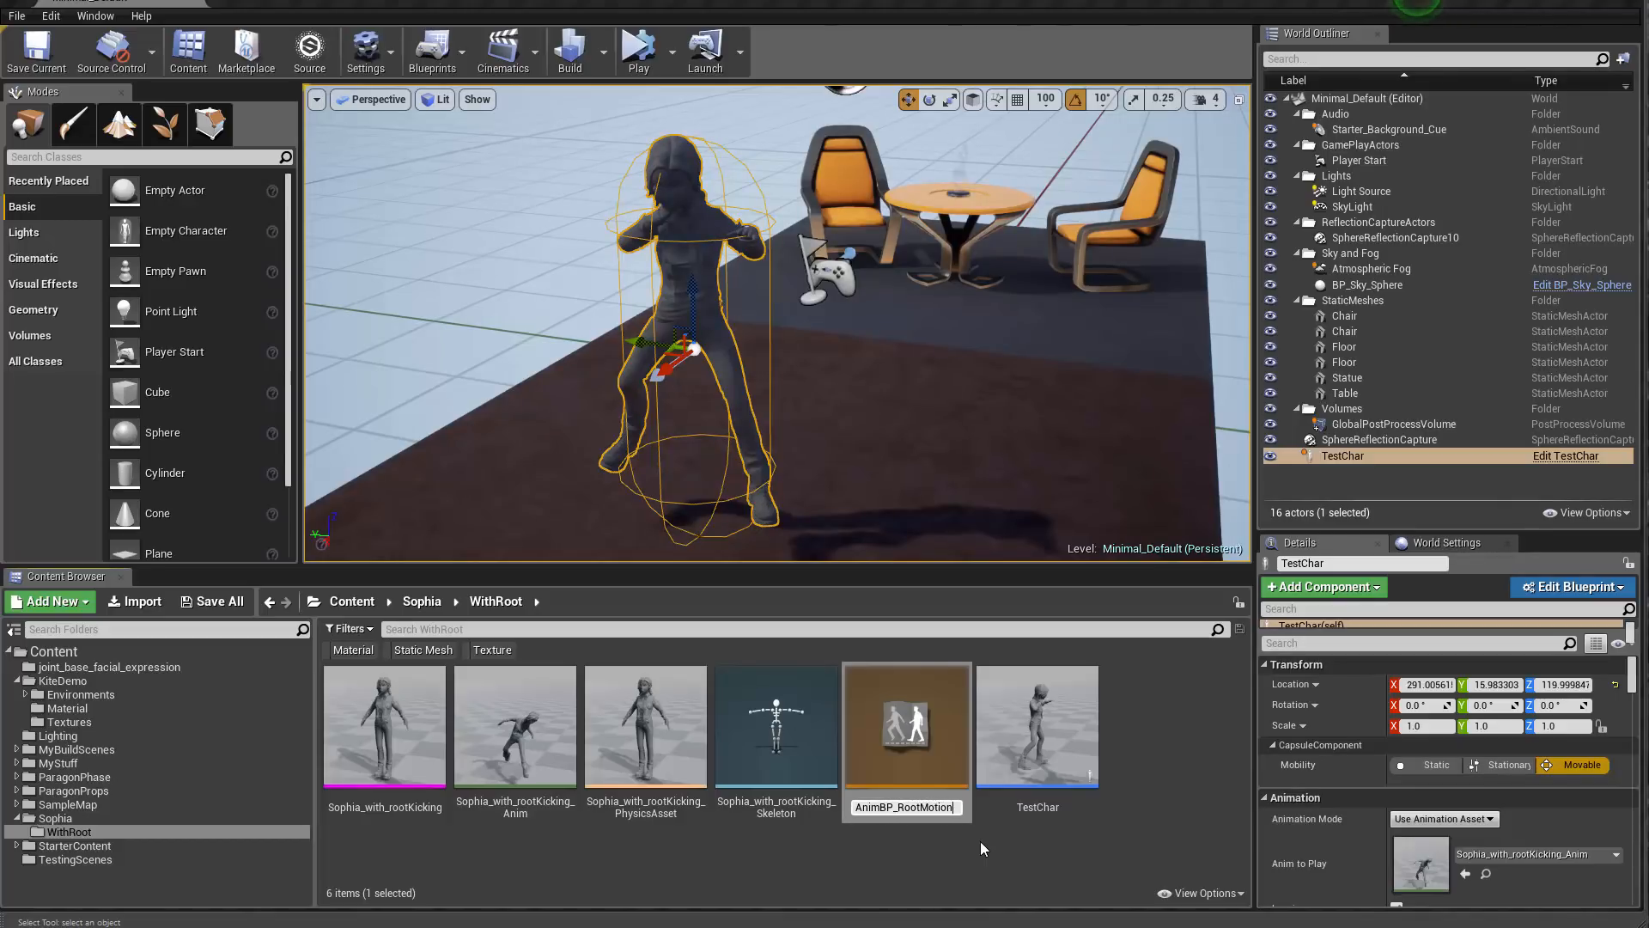
{"action": "key", "text": "Return"}
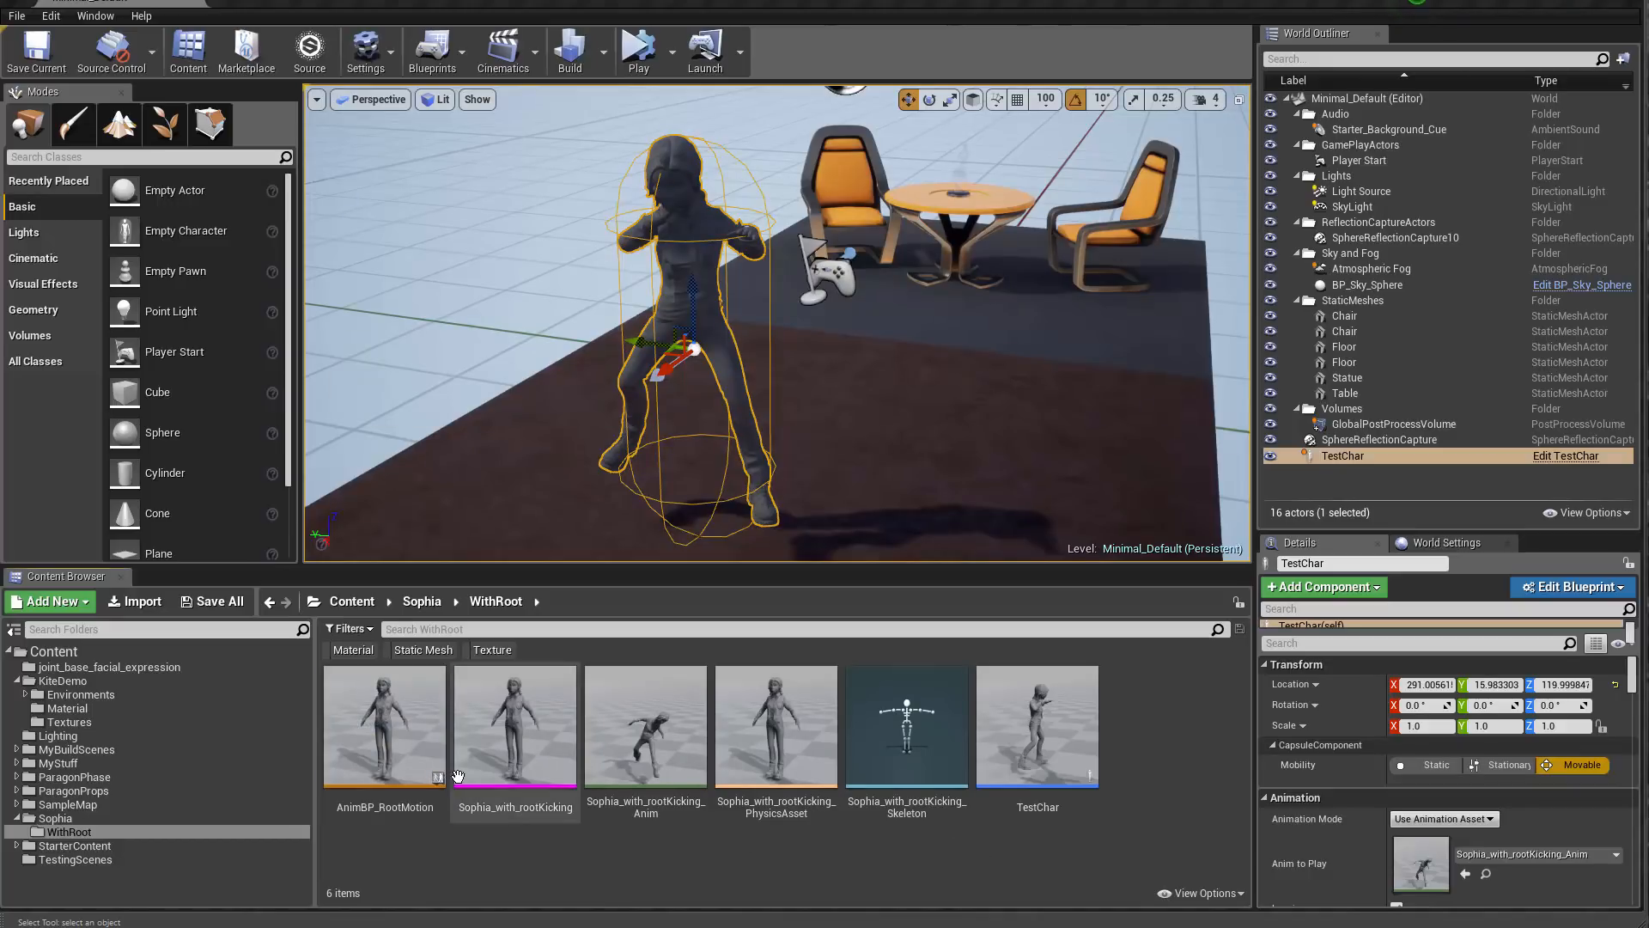
Step: Open AnimBP_RootMotion and import the Sophia_with_rootWalking animation from the toUe4 folder using the existing Sophia_with_rootKicking skeleton
{"action": "double_click", "coordinate": [381, 733]}
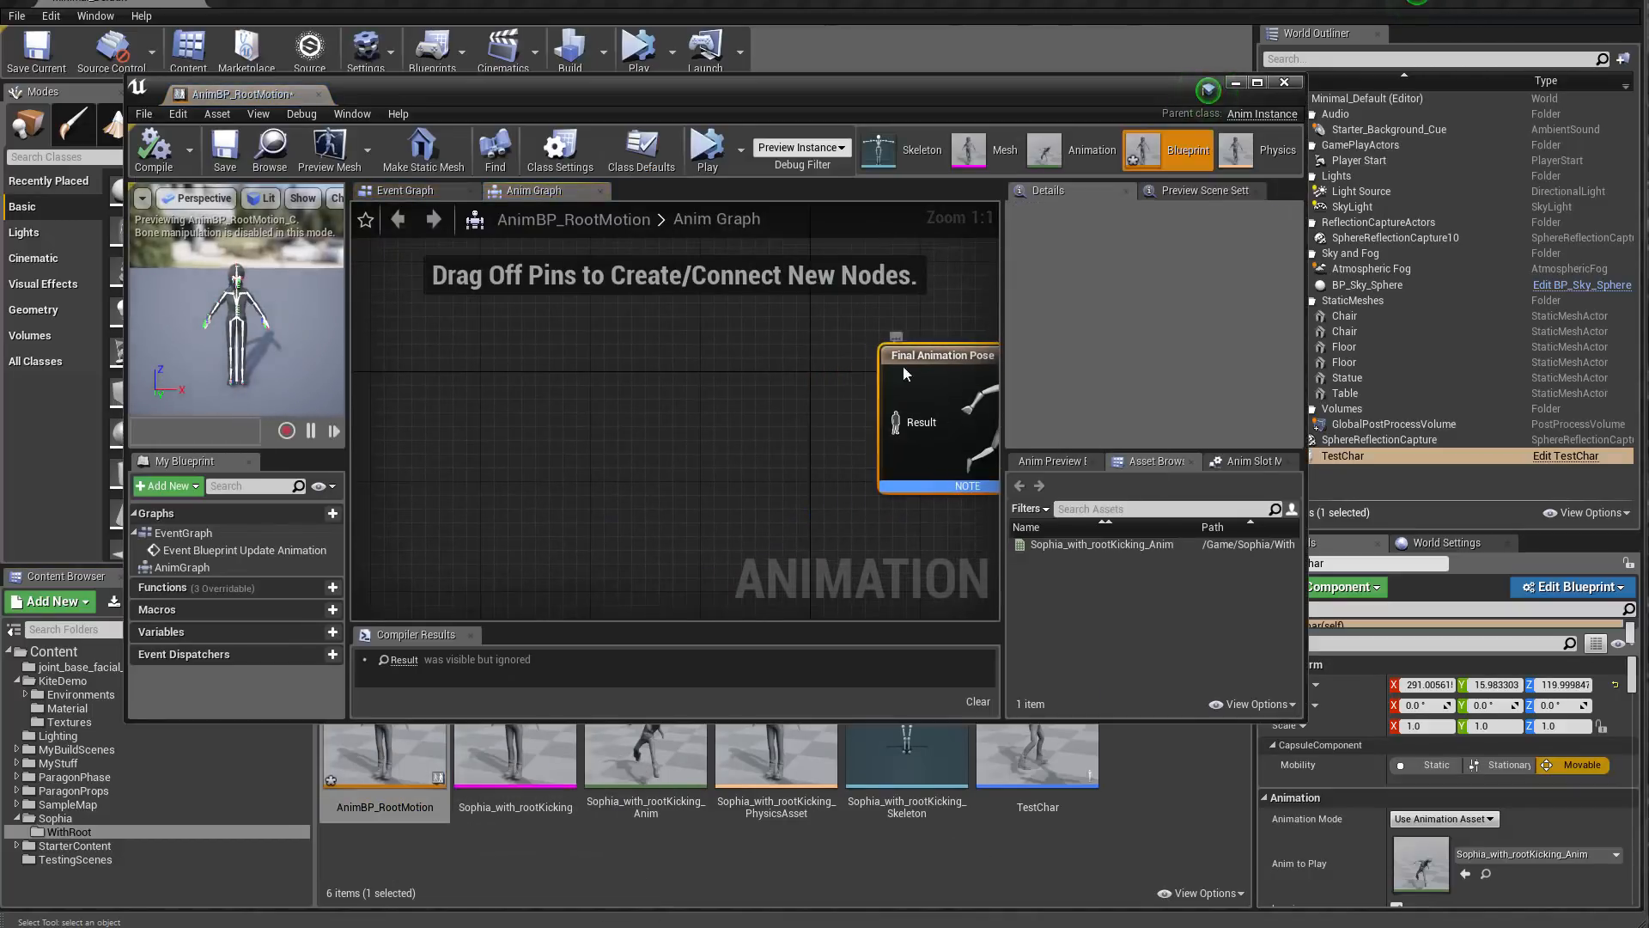
{"action": "right_click", "coordinate": [1164, 770]}
{"action": "left_click", "coordinate": [1250, 869]}
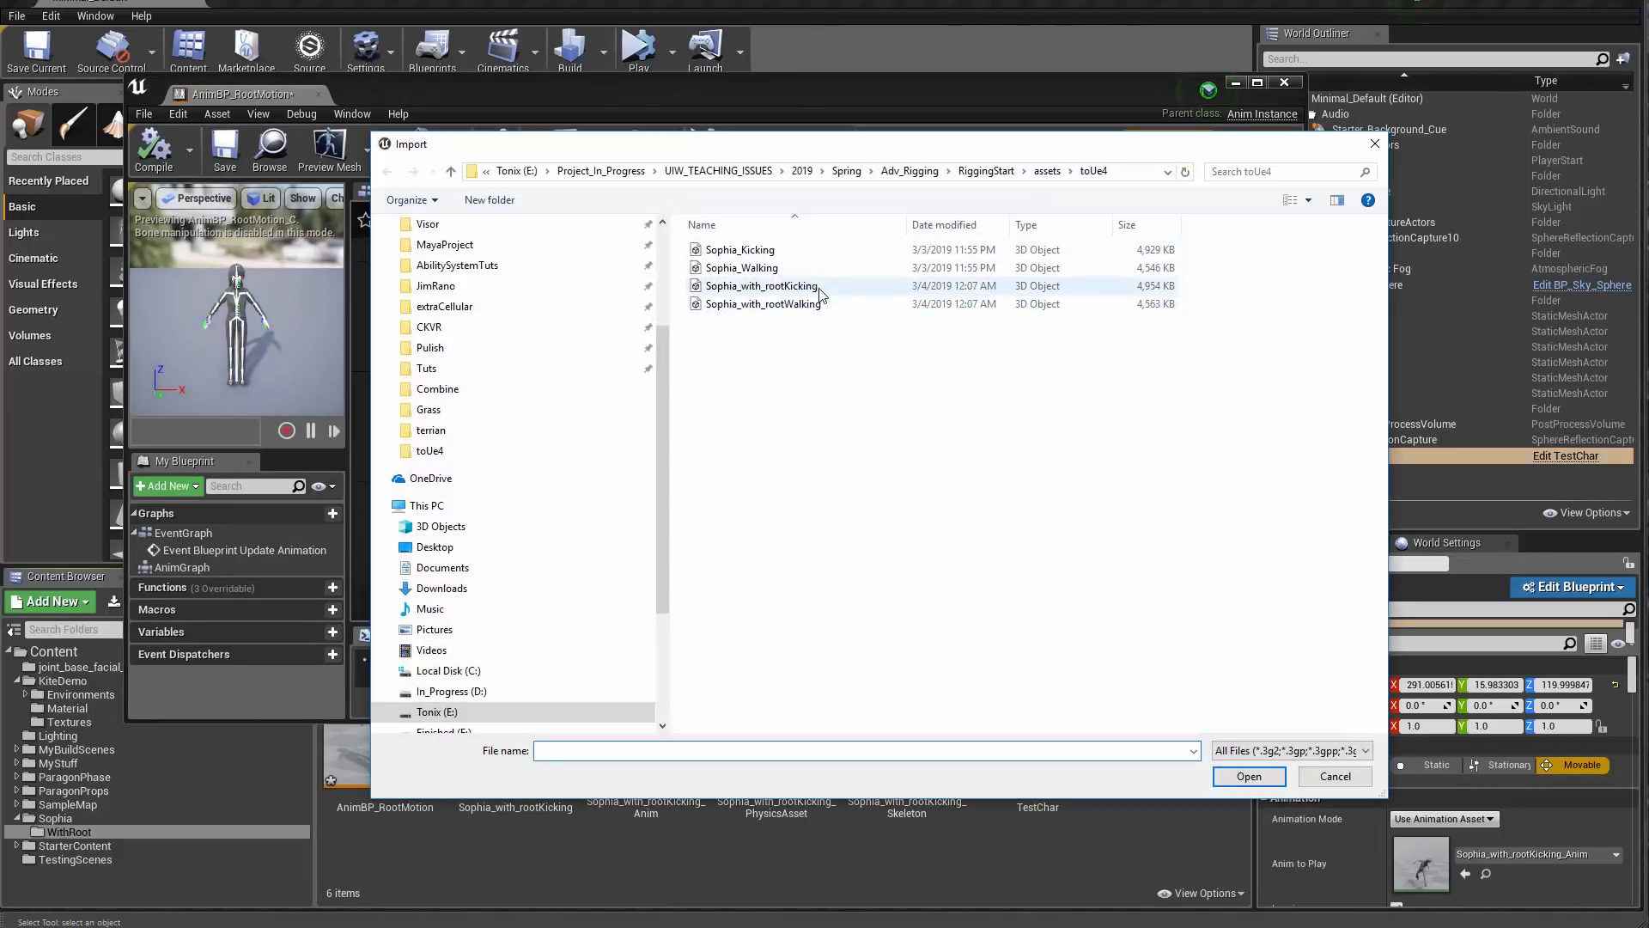
{"action": "double_click", "coordinate": [816, 305]}
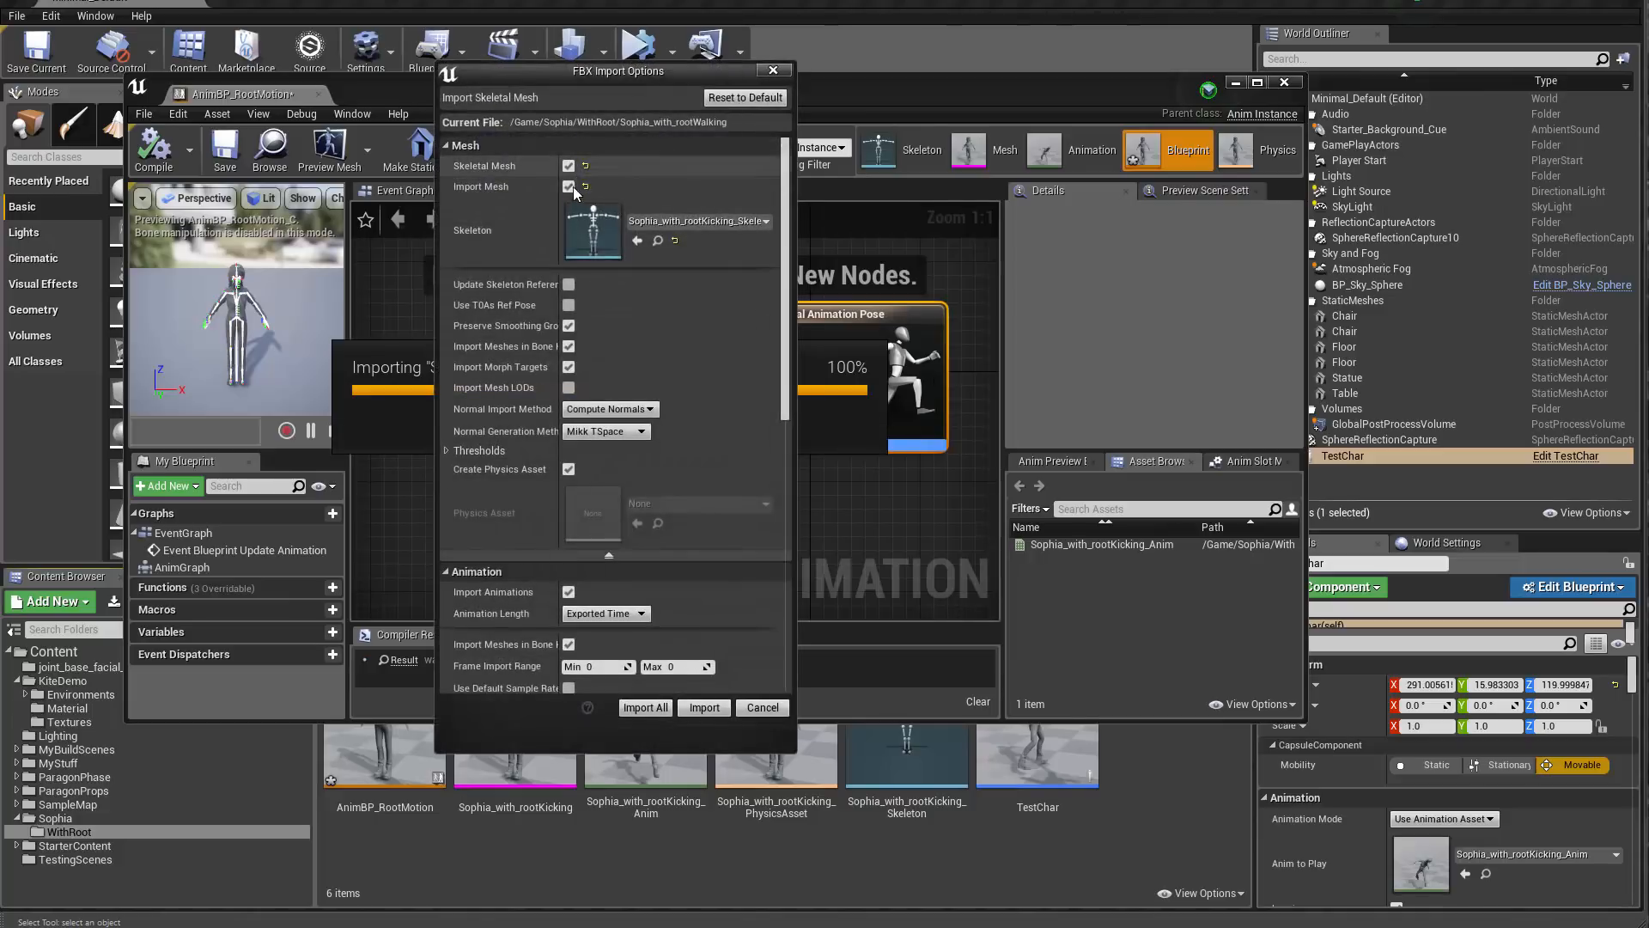
{"action": "left_click", "coordinate": [663, 709]}
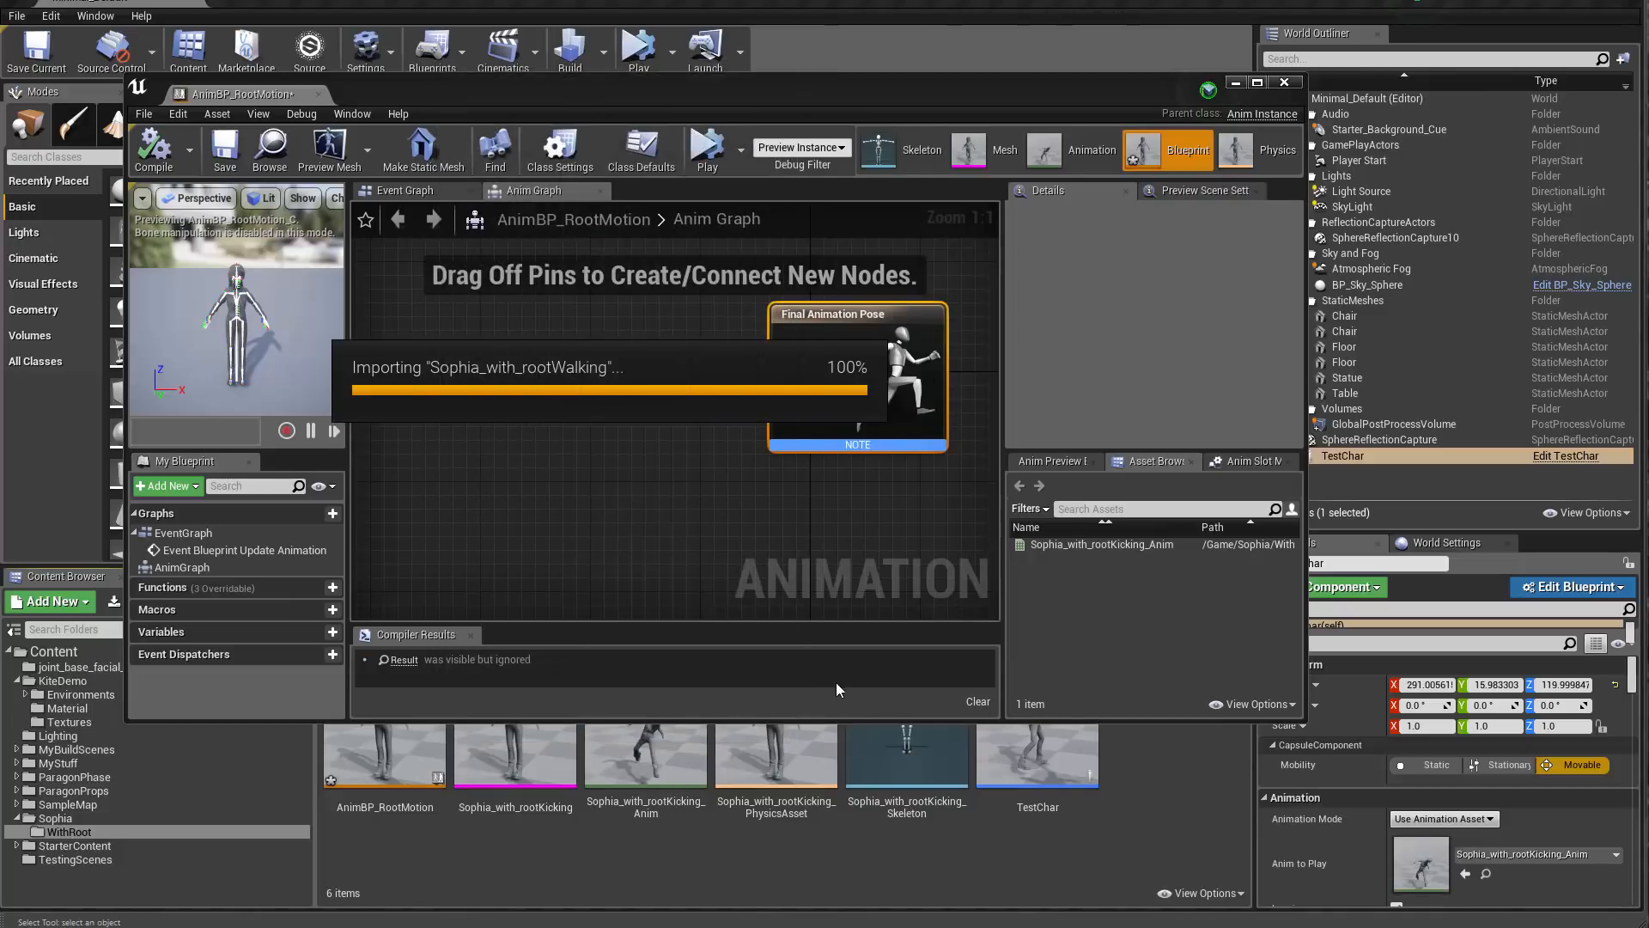
Step: Add the Sophia_with_rootWalking animation to the Anim Graph, connect it to the Final Animation Pose, and compile
{"action": "left_click_drag", "start_coordinate": [1042, 770], "coordinate": [429, 361]}
{"action": "left_click_drag", "start_coordinate": [816, 384], "coordinate": [787, 380]}
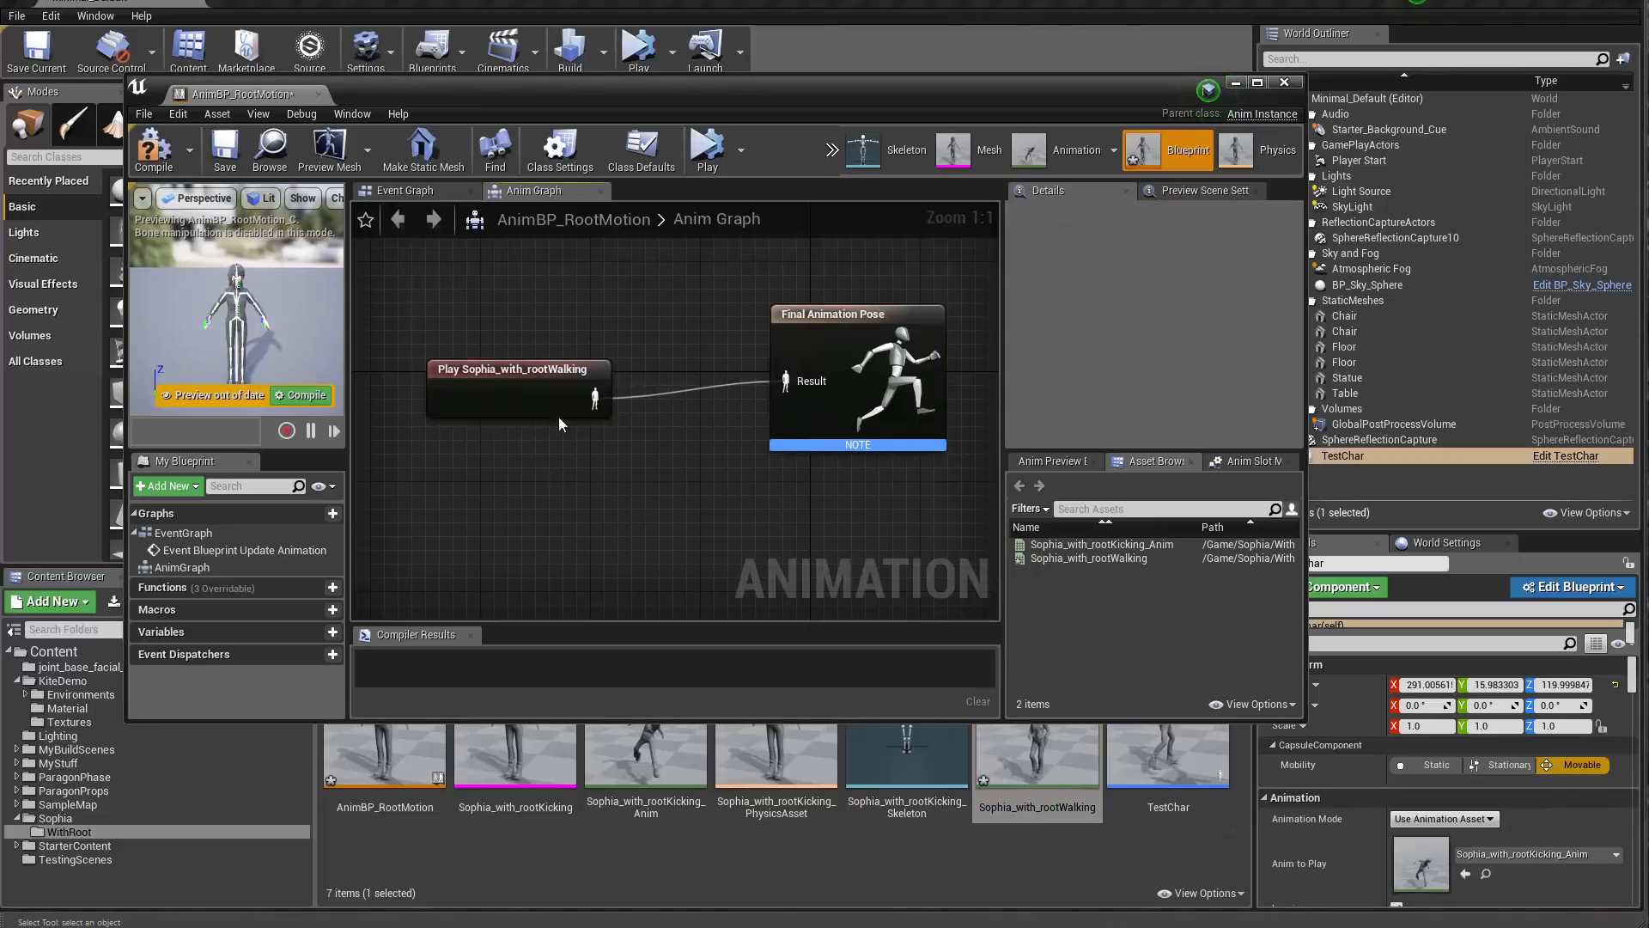
{"action": "left_click", "coordinate": [148, 154]}
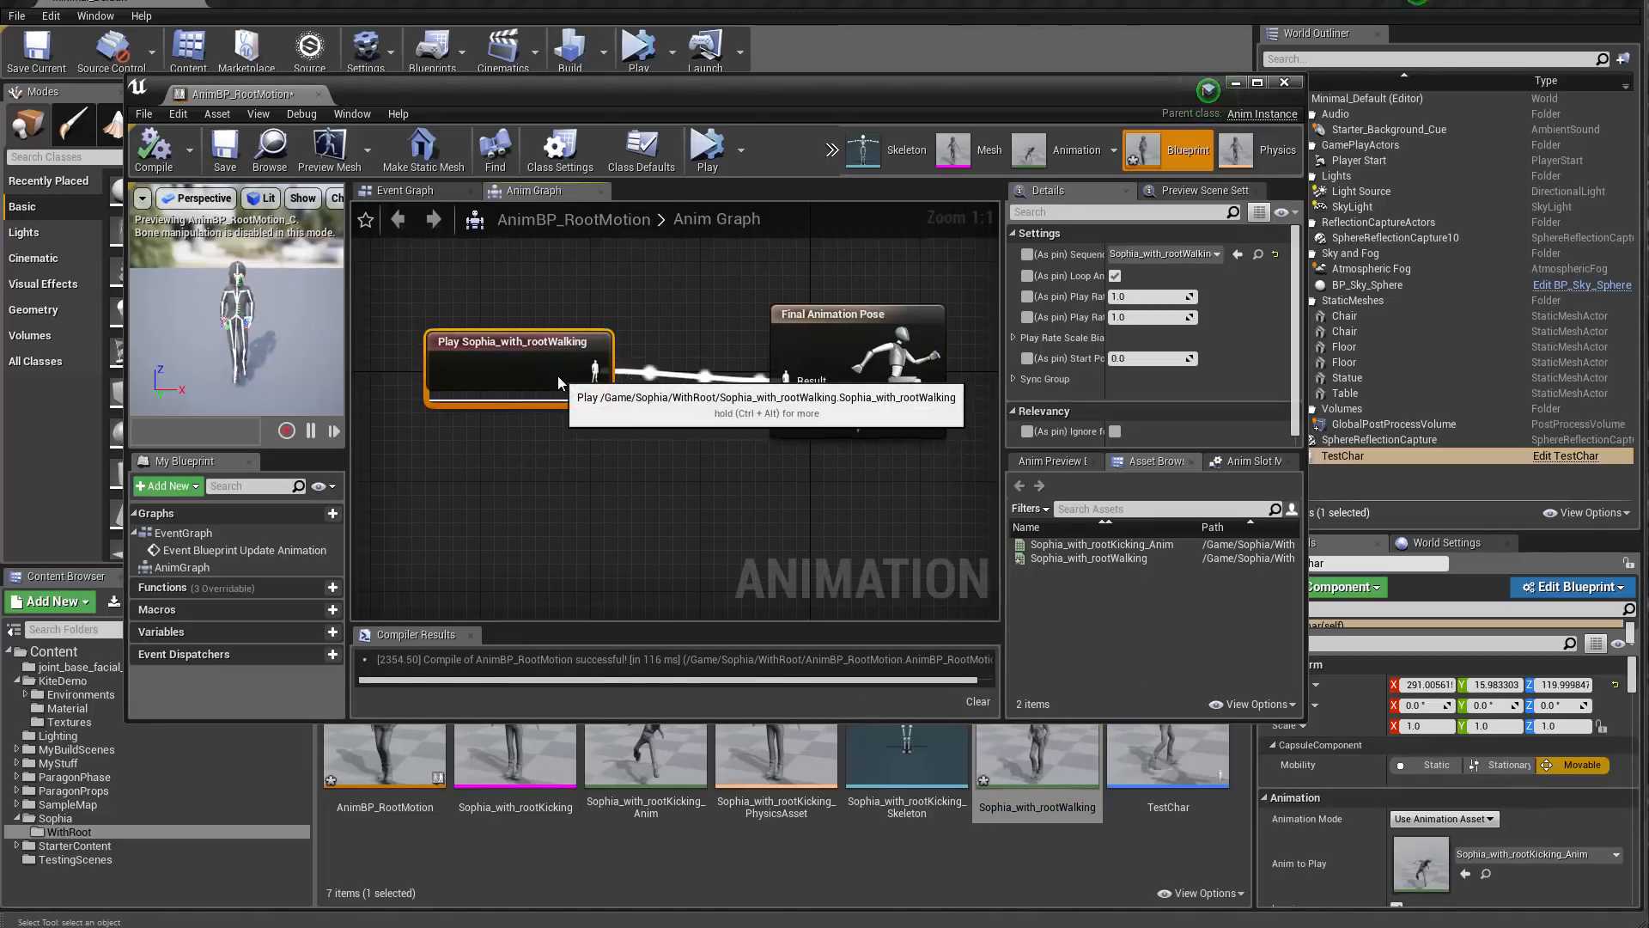
{"action": "left_click_drag", "start_coordinate": [831, 473], "coordinate": [645, 446]}
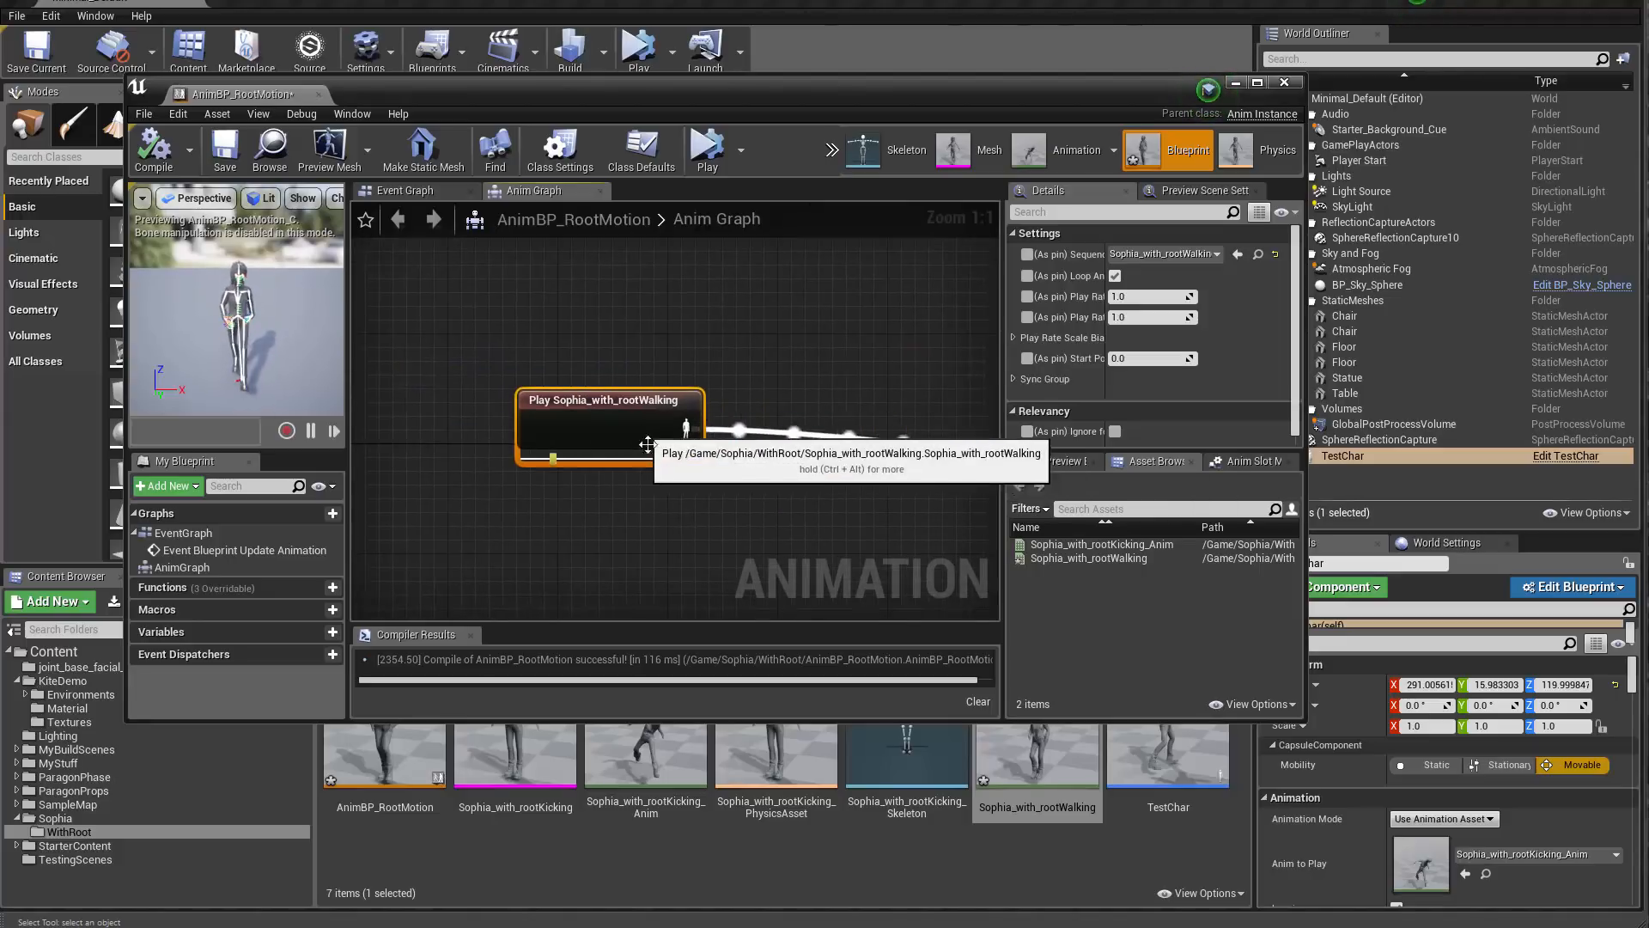
{"action": "right_click_drag", "start_coordinate": [726, 493], "coordinate": [635, 482]}
Step: Create an animation montage from Sophia_with_rootKicking_Anim and name it AM_SophiaKick
{"action": "left_click", "coordinate": [1121, 857]}
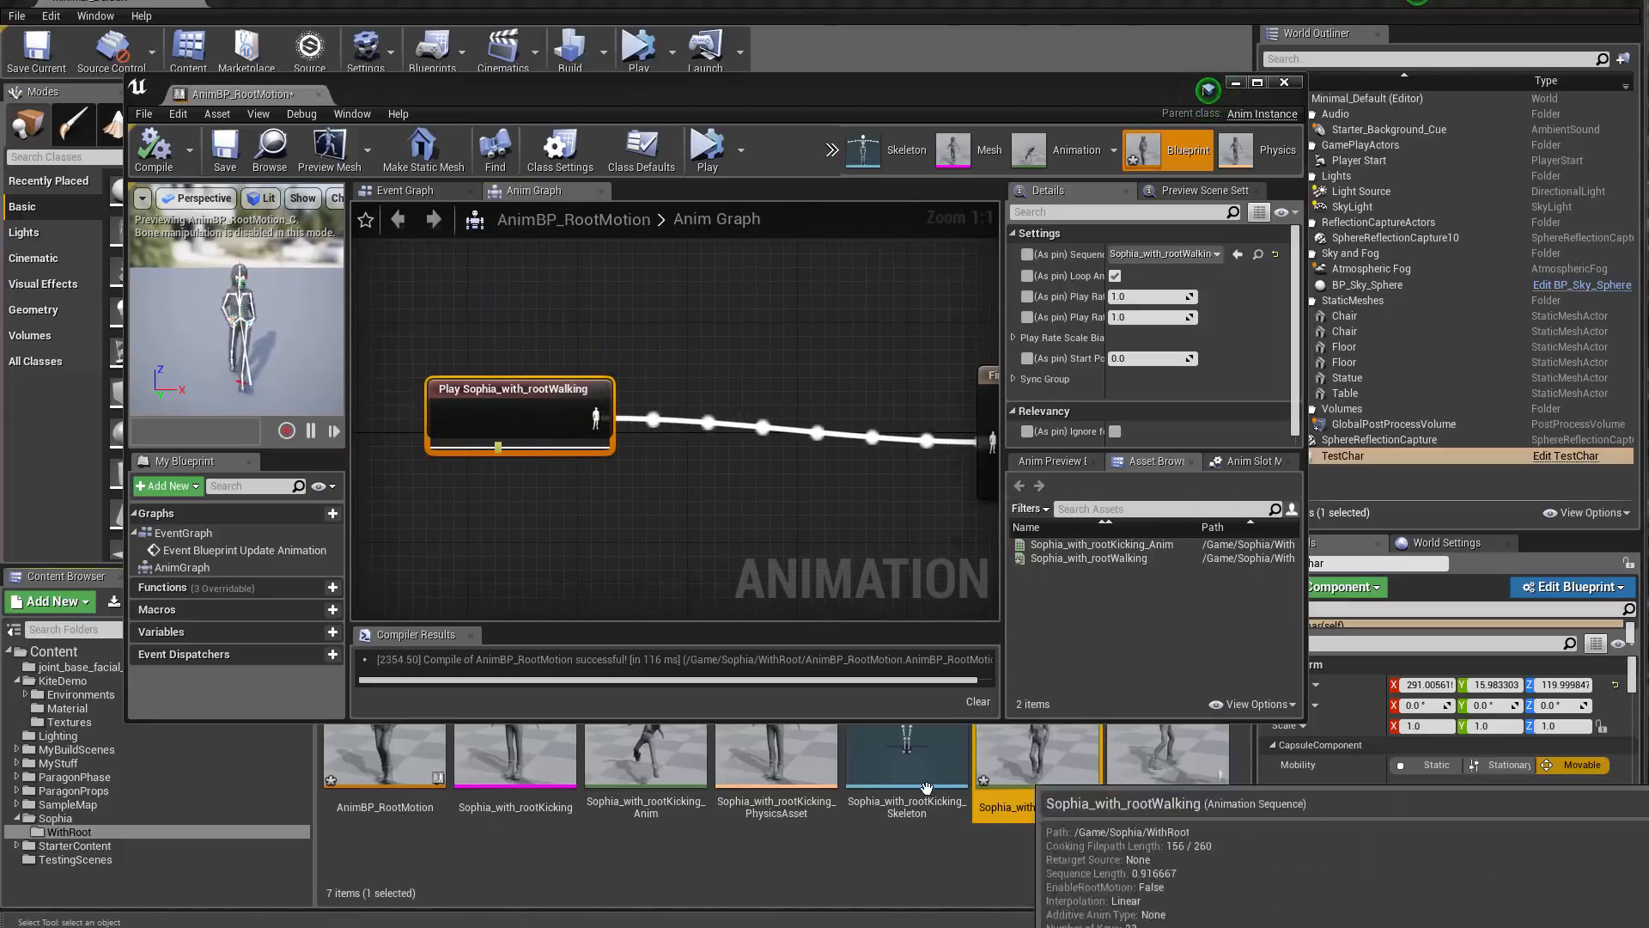
{"action": "left_click", "coordinate": [661, 763]}
{"action": "right_click", "coordinate": [668, 763]}
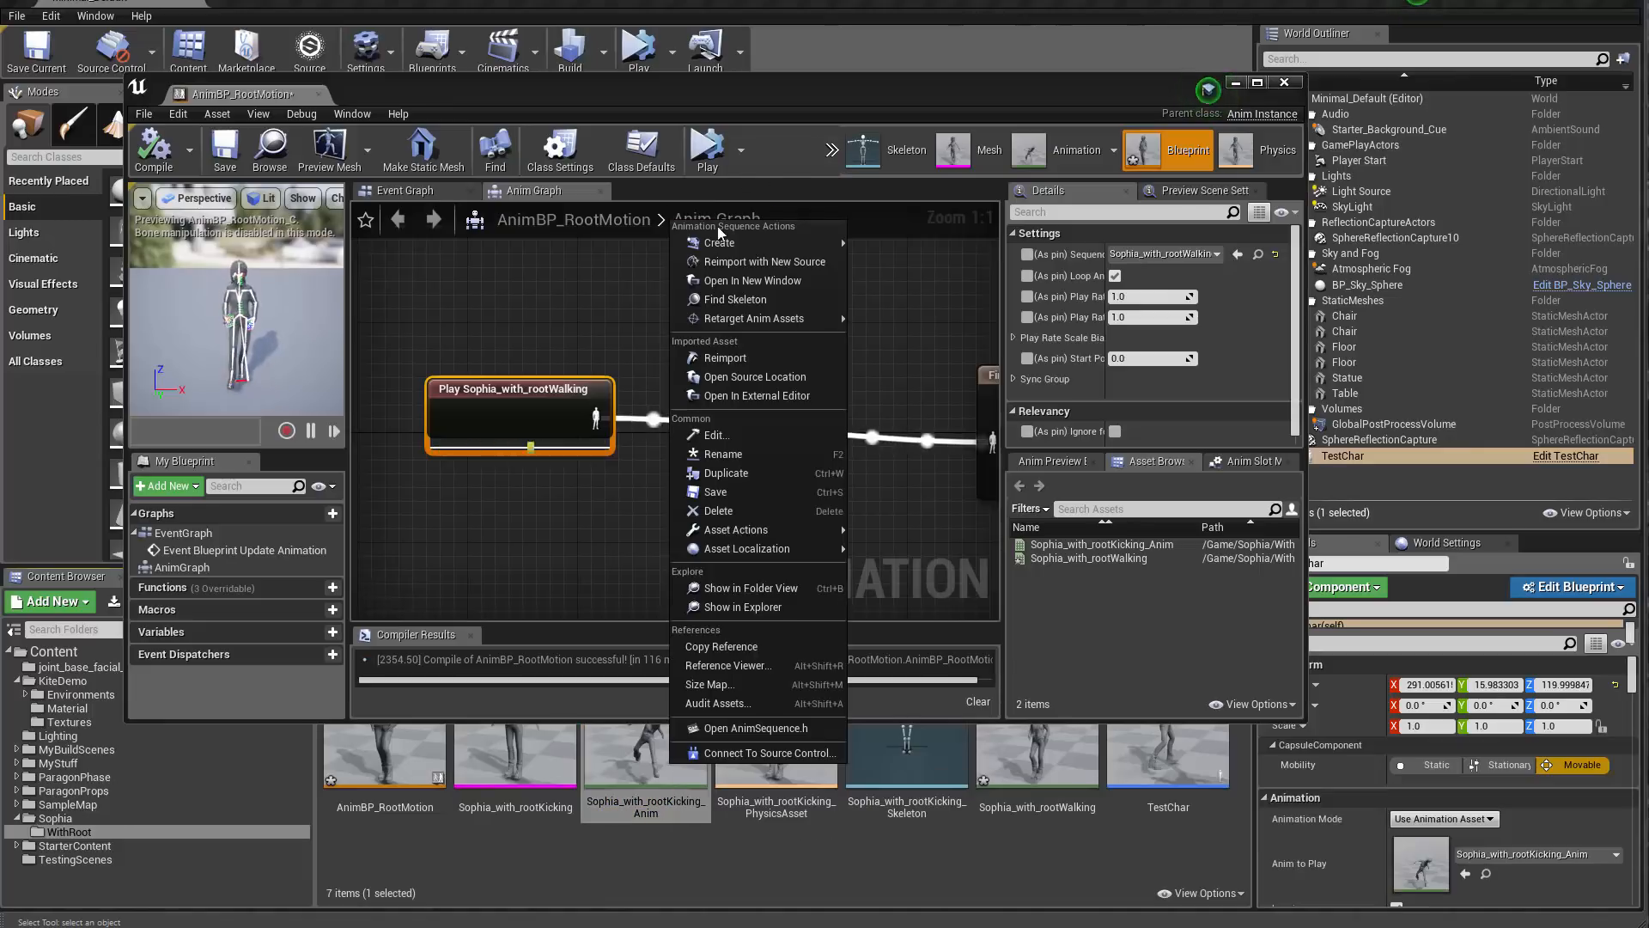
{"action": "mouse_move", "coordinate": [773, 244]}
{"action": "left_click", "coordinate": [936, 244]}
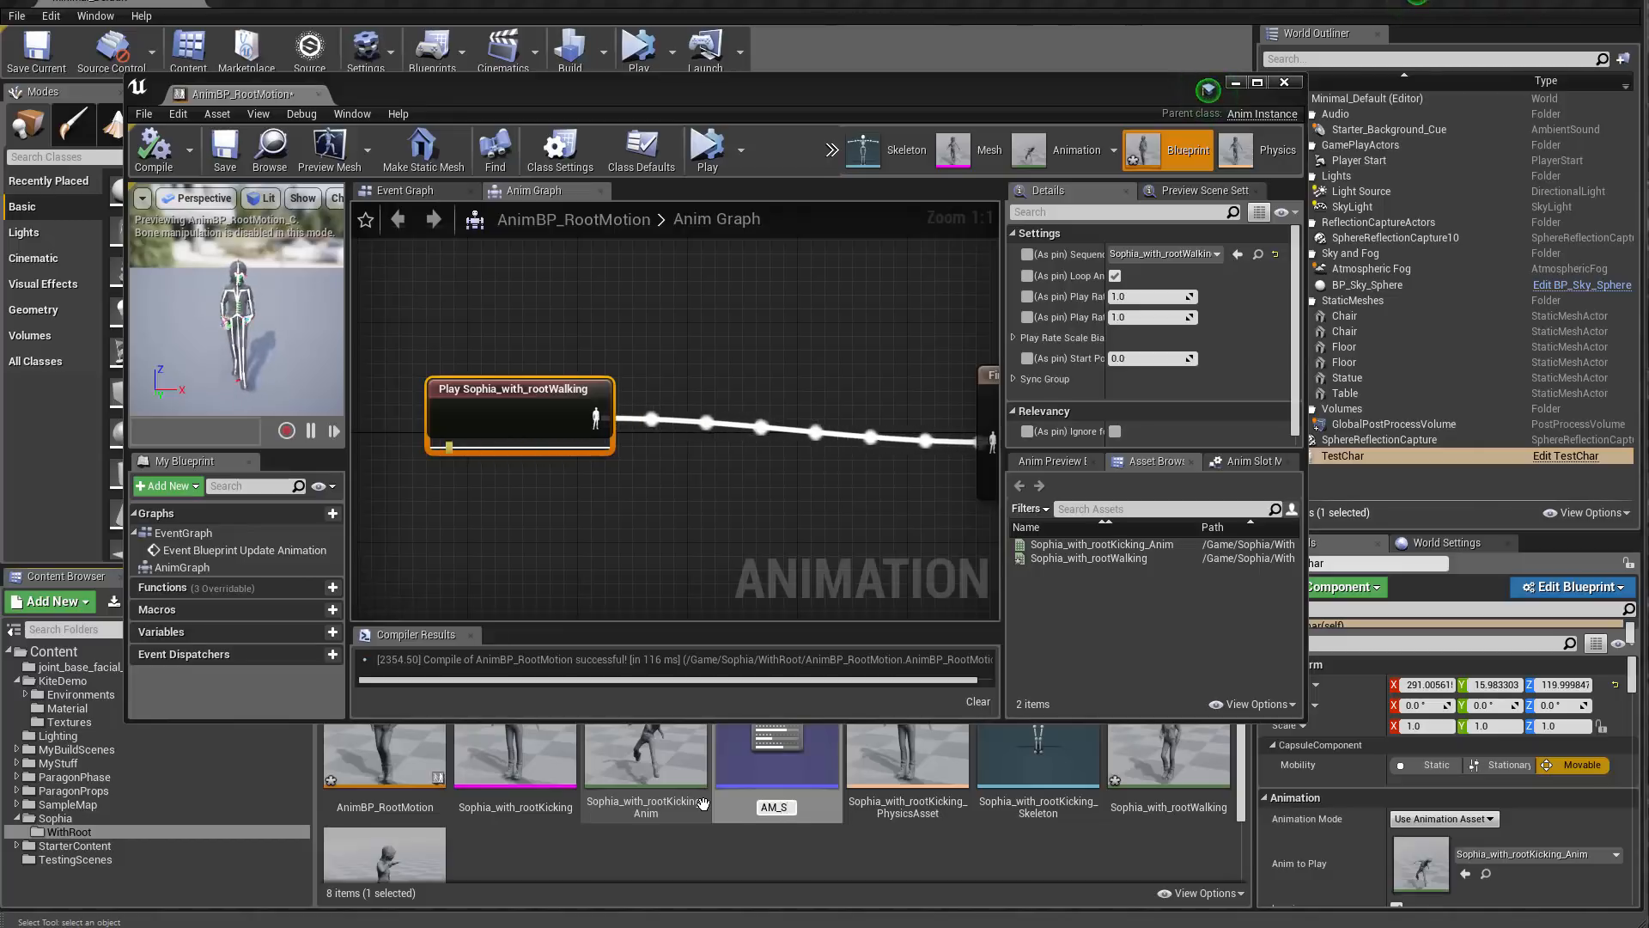
{"action": "type", "text": "AM_SophiaKick"}
{"action": "key", "text": "Return"}
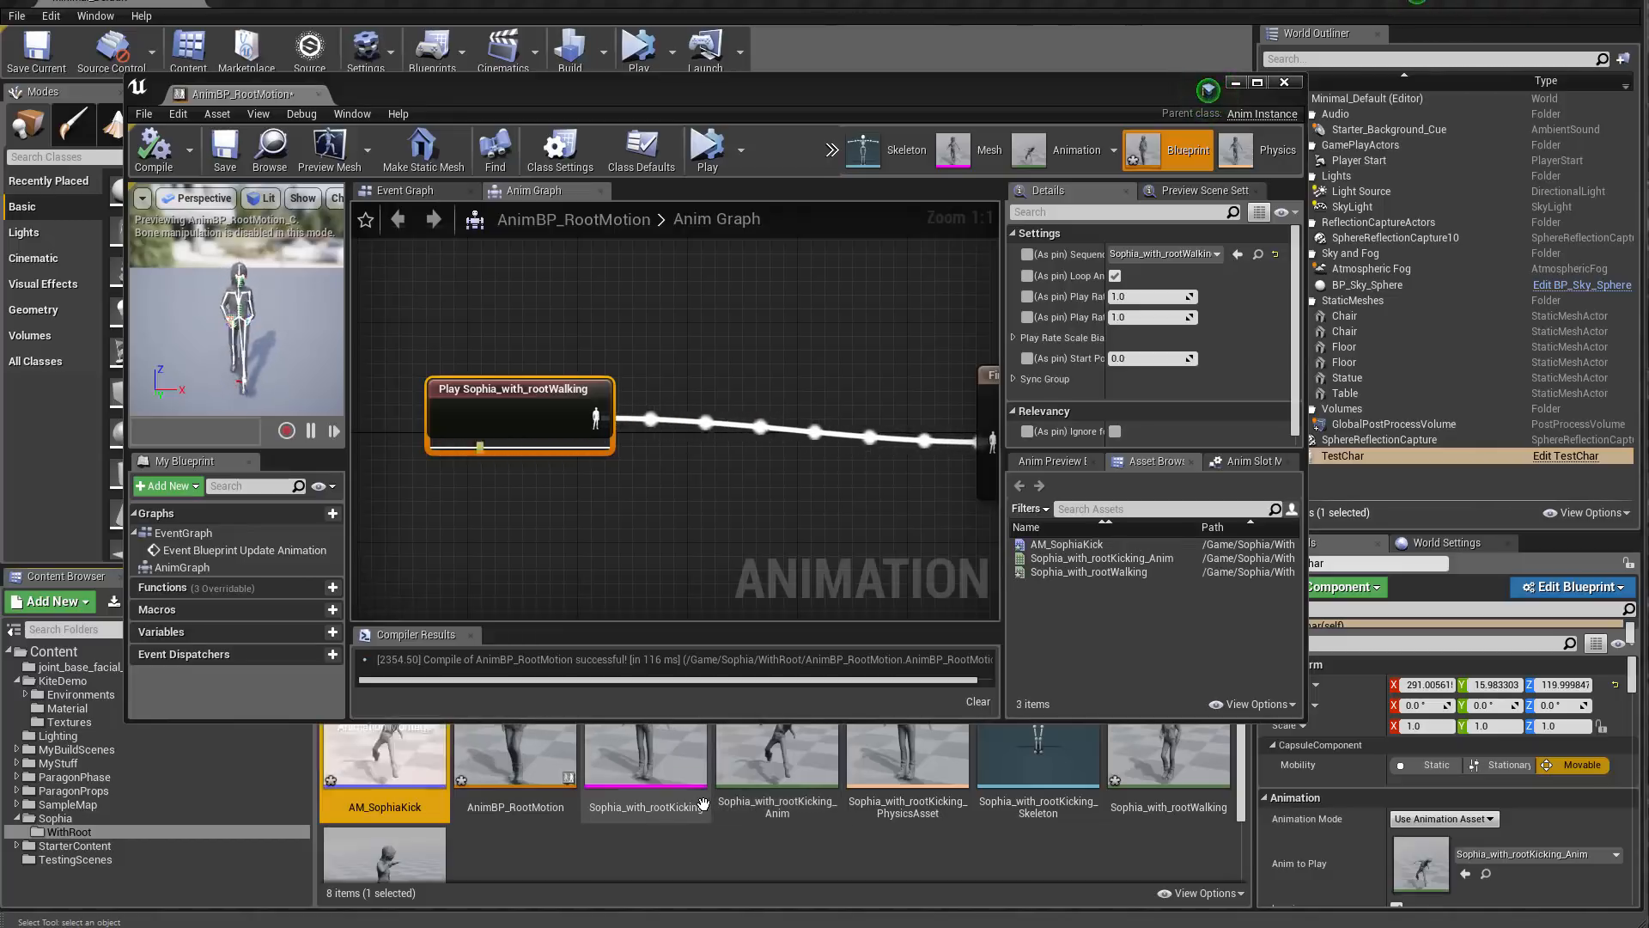
Step: Open the AM_SophiaKick montage and add an animation slot named kicking
{"action": "double_click", "coordinate": [407, 762]}
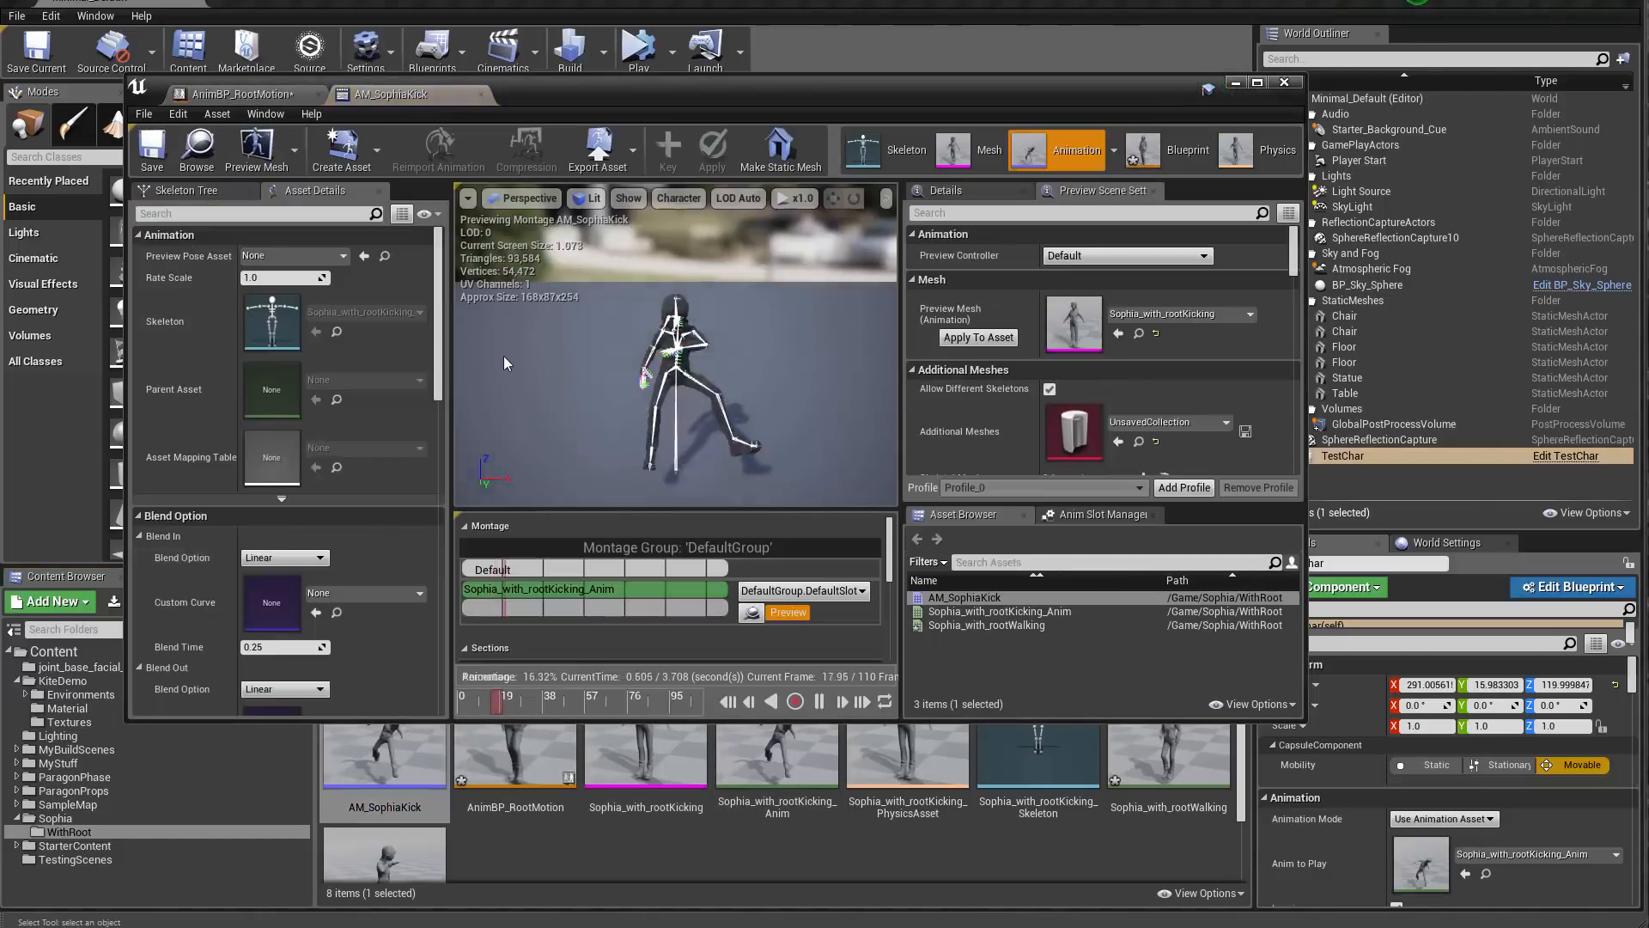
{"action": "left_click", "coordinate": [853, 591]}
{"action": "left_click", "coordinate": [799, 607]}
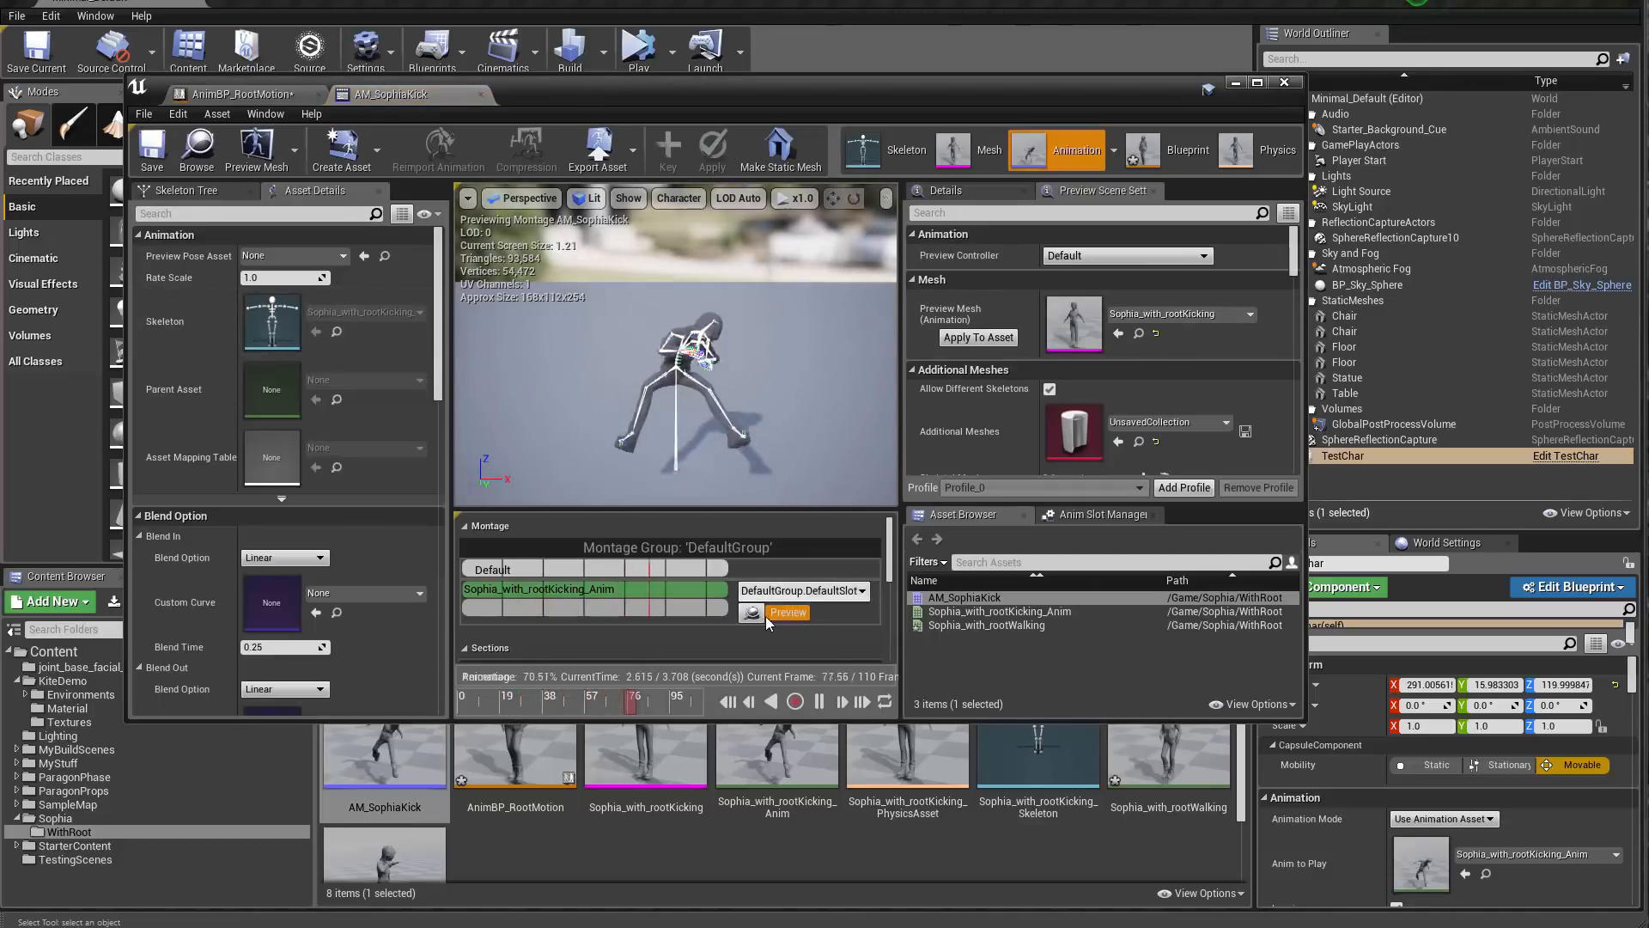
{"action": "left_click", "coordinate": [1102, 514]}
{"action": "left_click", "coordinate": [974, 550]}
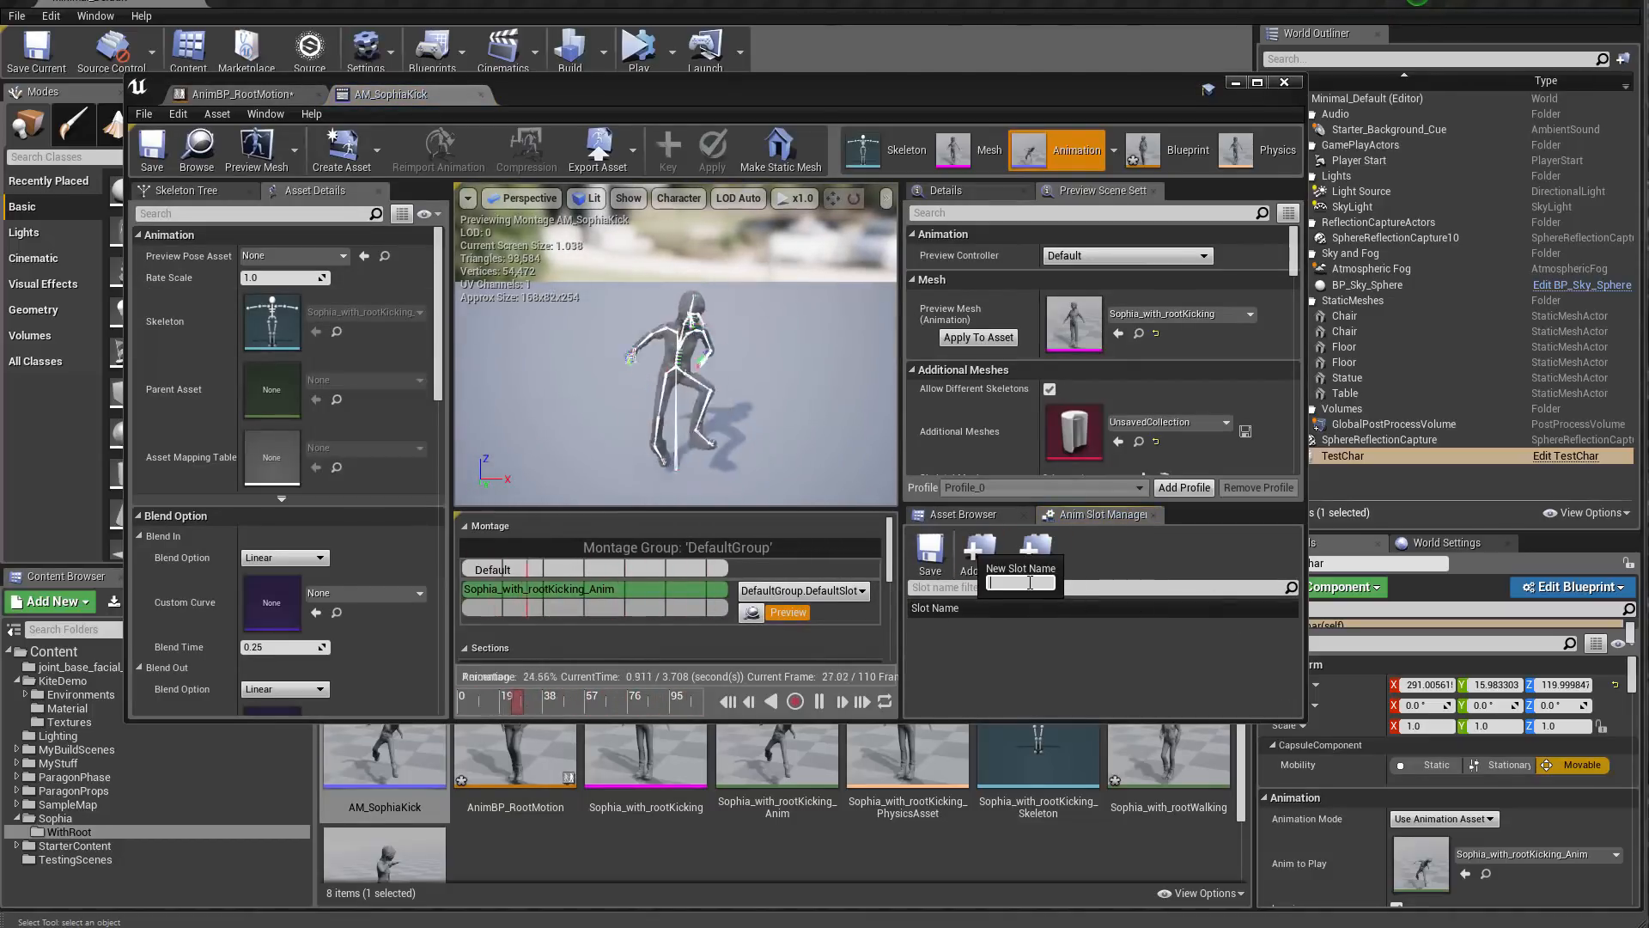
{"action": "type", "text": "kicking"}
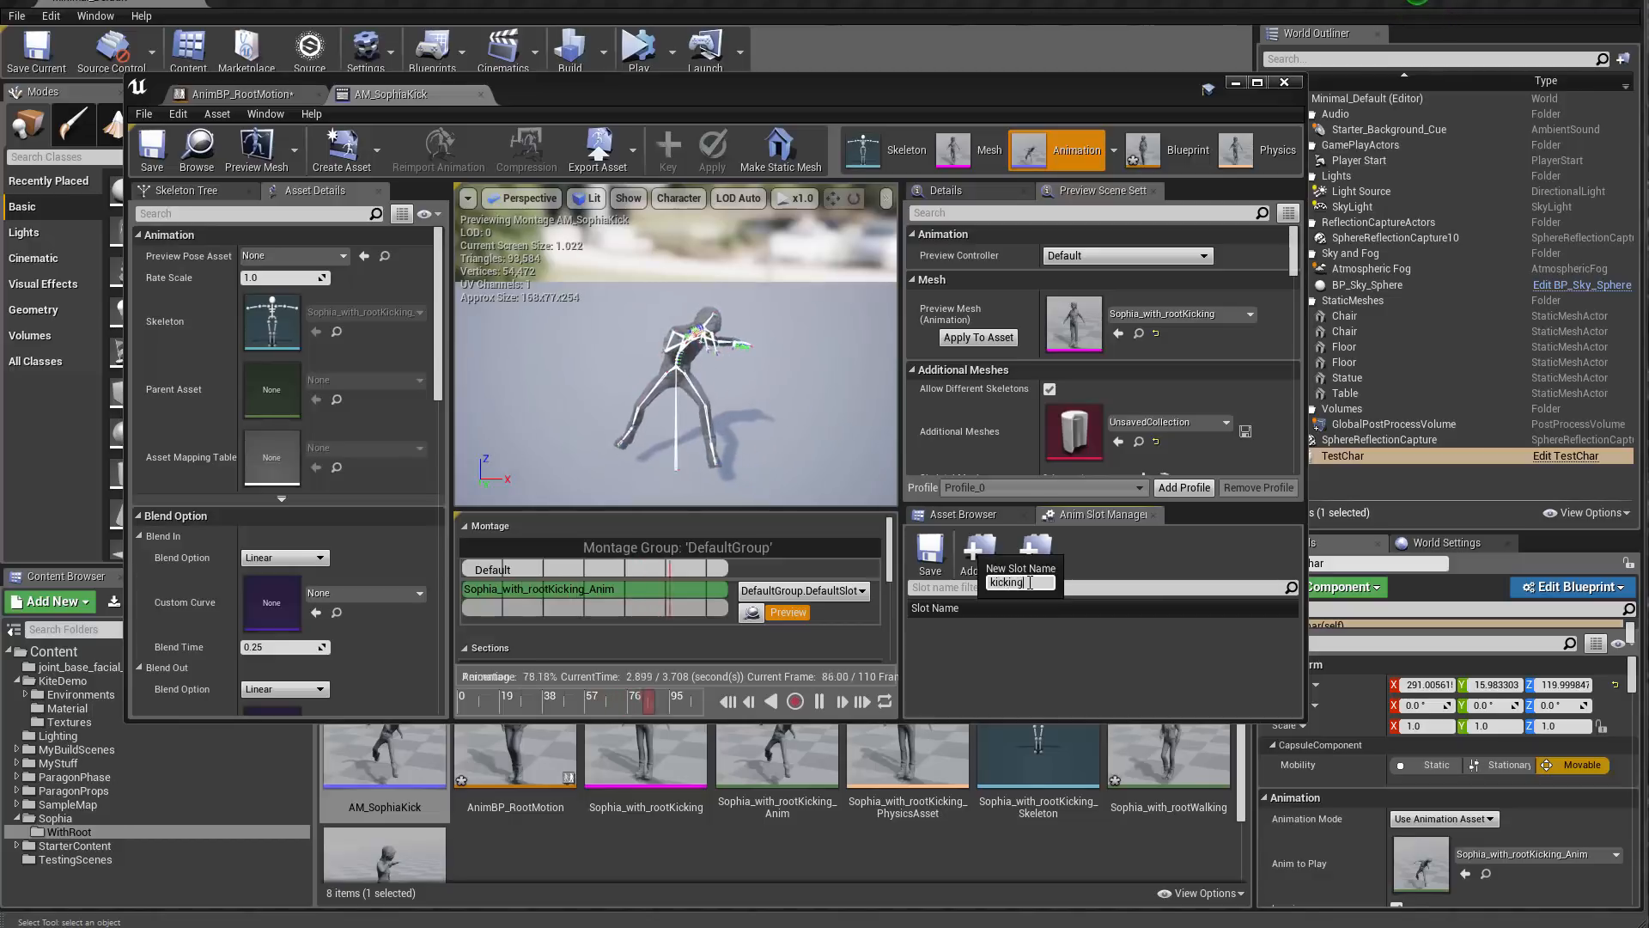
{"action": "key", "text": "Return"}
Step: Assign the DefaultGroup.kicking slot to the AM_SophiaKick montage track and save the montage
{"action": "left_click", "coordinate": [780, 589]}
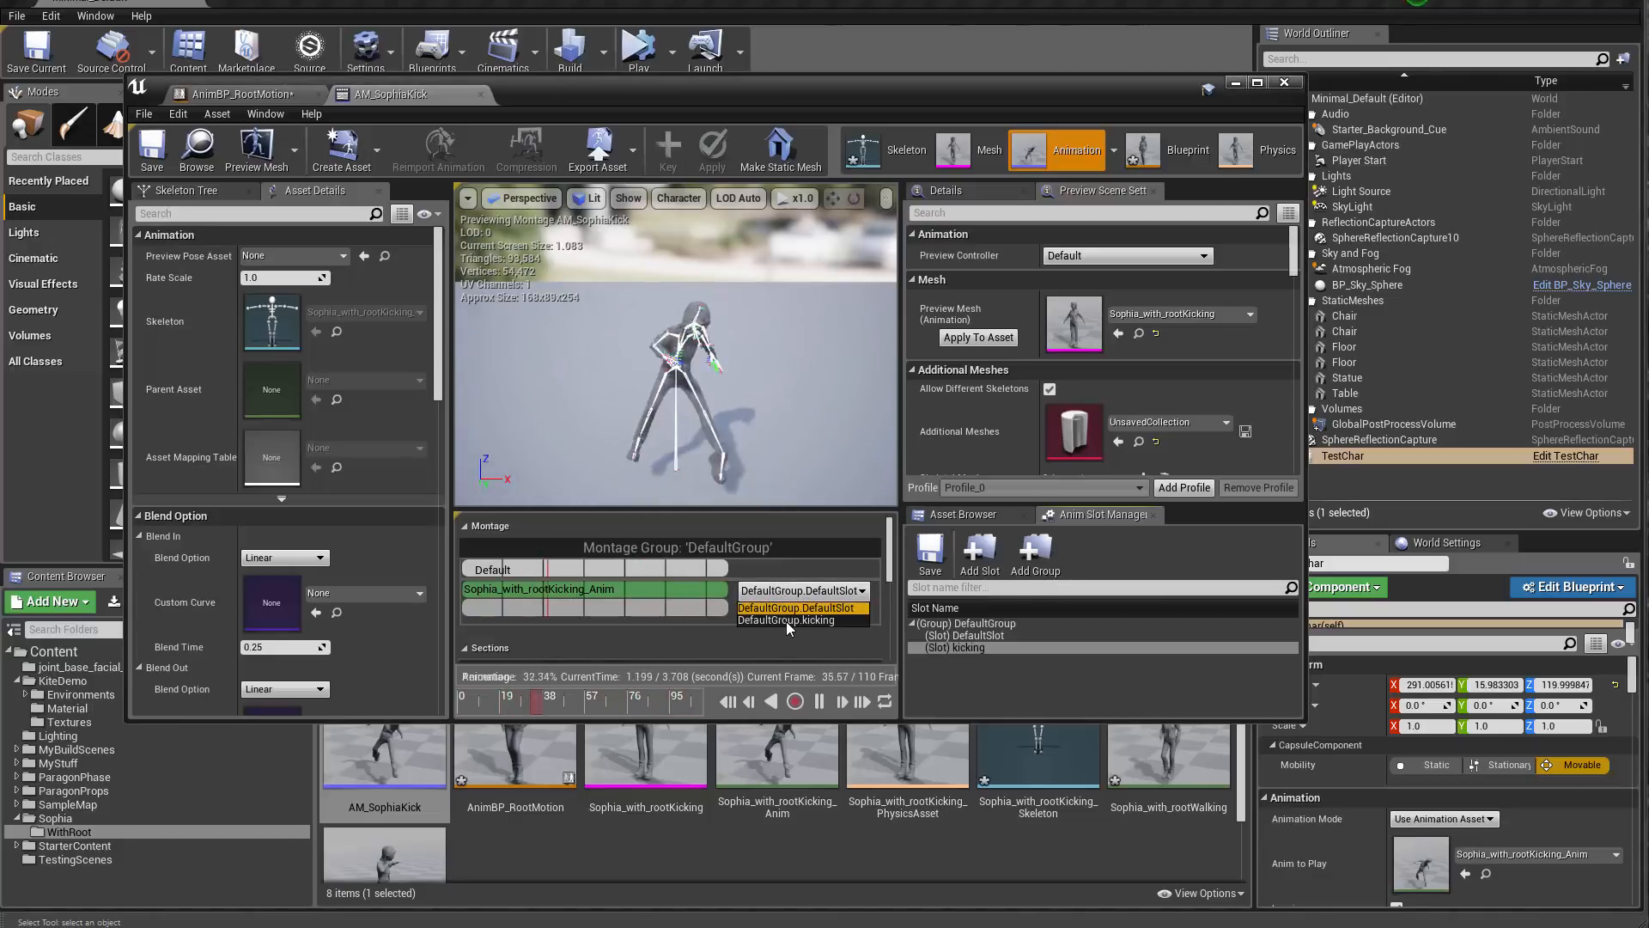
{"action": "left_click", "coordinate": [777, 625]}
{"action": "left_click", "coordinate": [152, 148]}
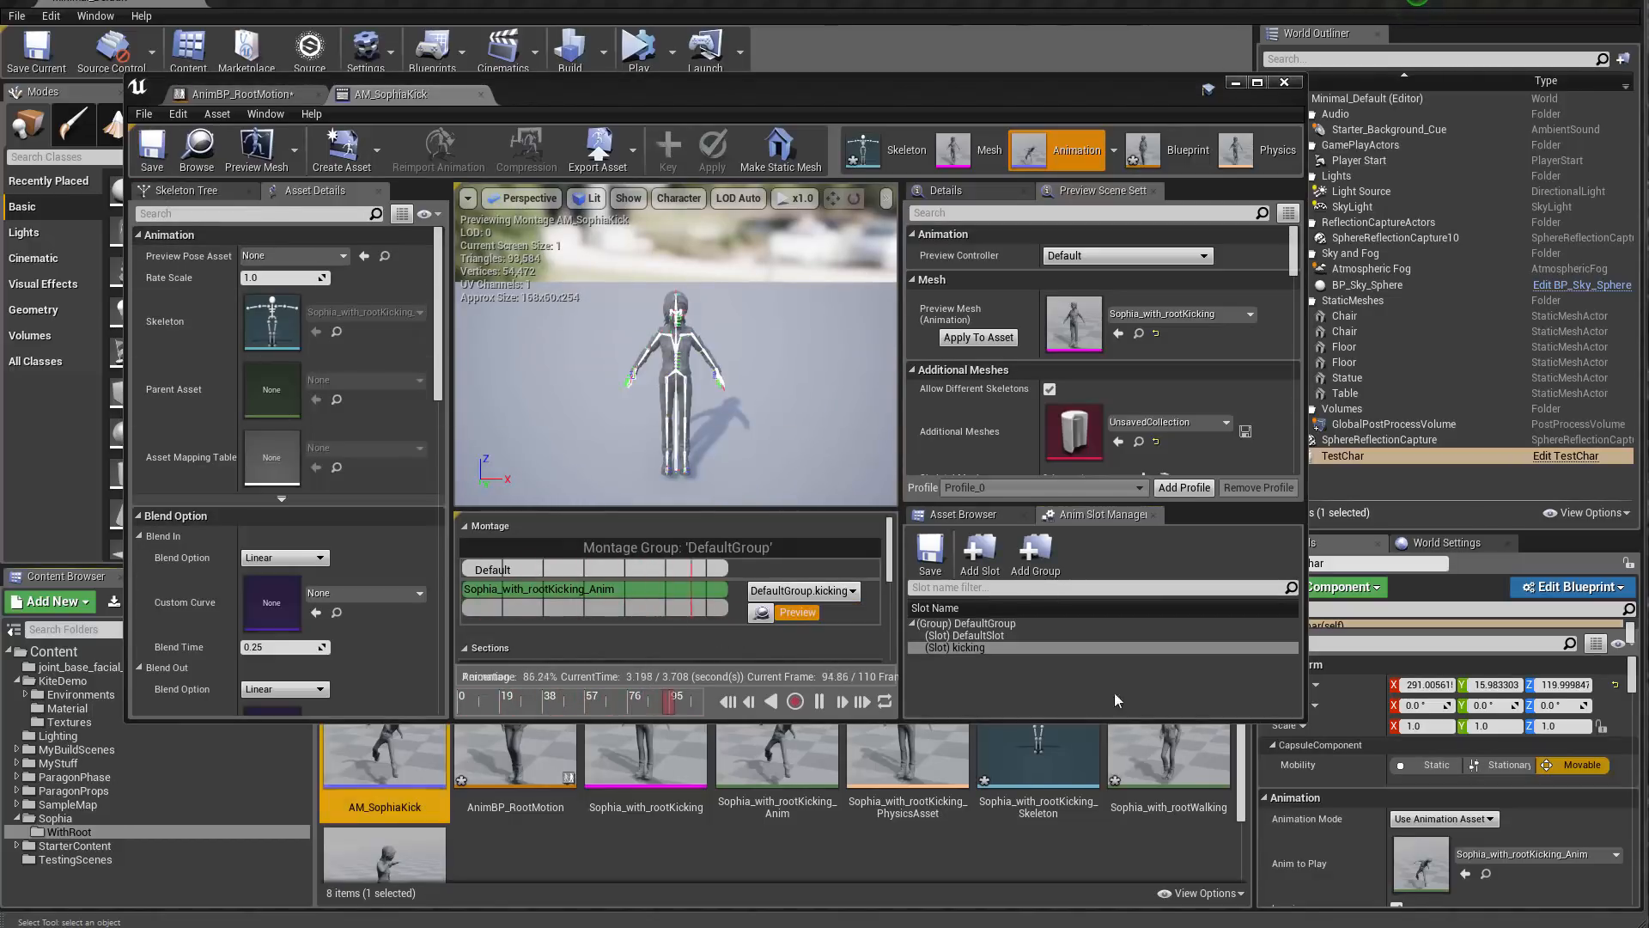
Step: In the AnimBP_RootMotion Anim Graph, insert a DefaultSlot node between the walking animation and the Final Animation Pose
{"action": "left_click", "coordinate": [1181, 149]}
{"action": "left_click_drag", "start_coordinate": [496, 461], "coordinate": [635, 407]}
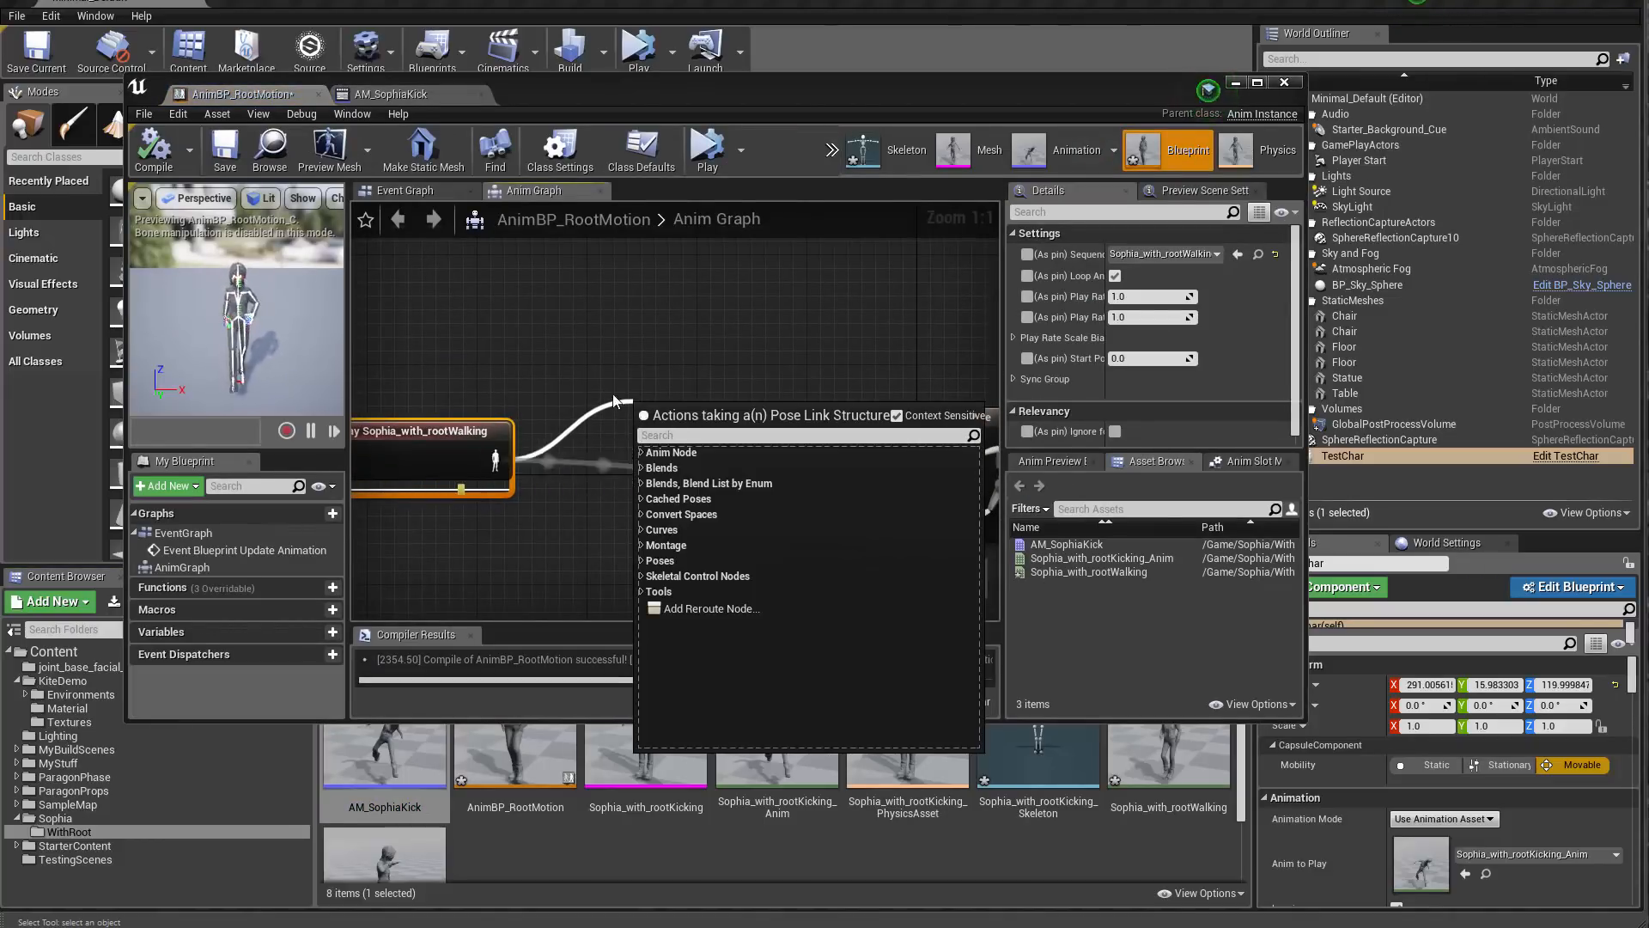
{"action": "left_click", "coordinate": [540, 453]}
{"action": "left_click_drag", "start_coordinate": [606, 405], "coordinate": [606, 400]}
{"action": "type", "text": "def"}
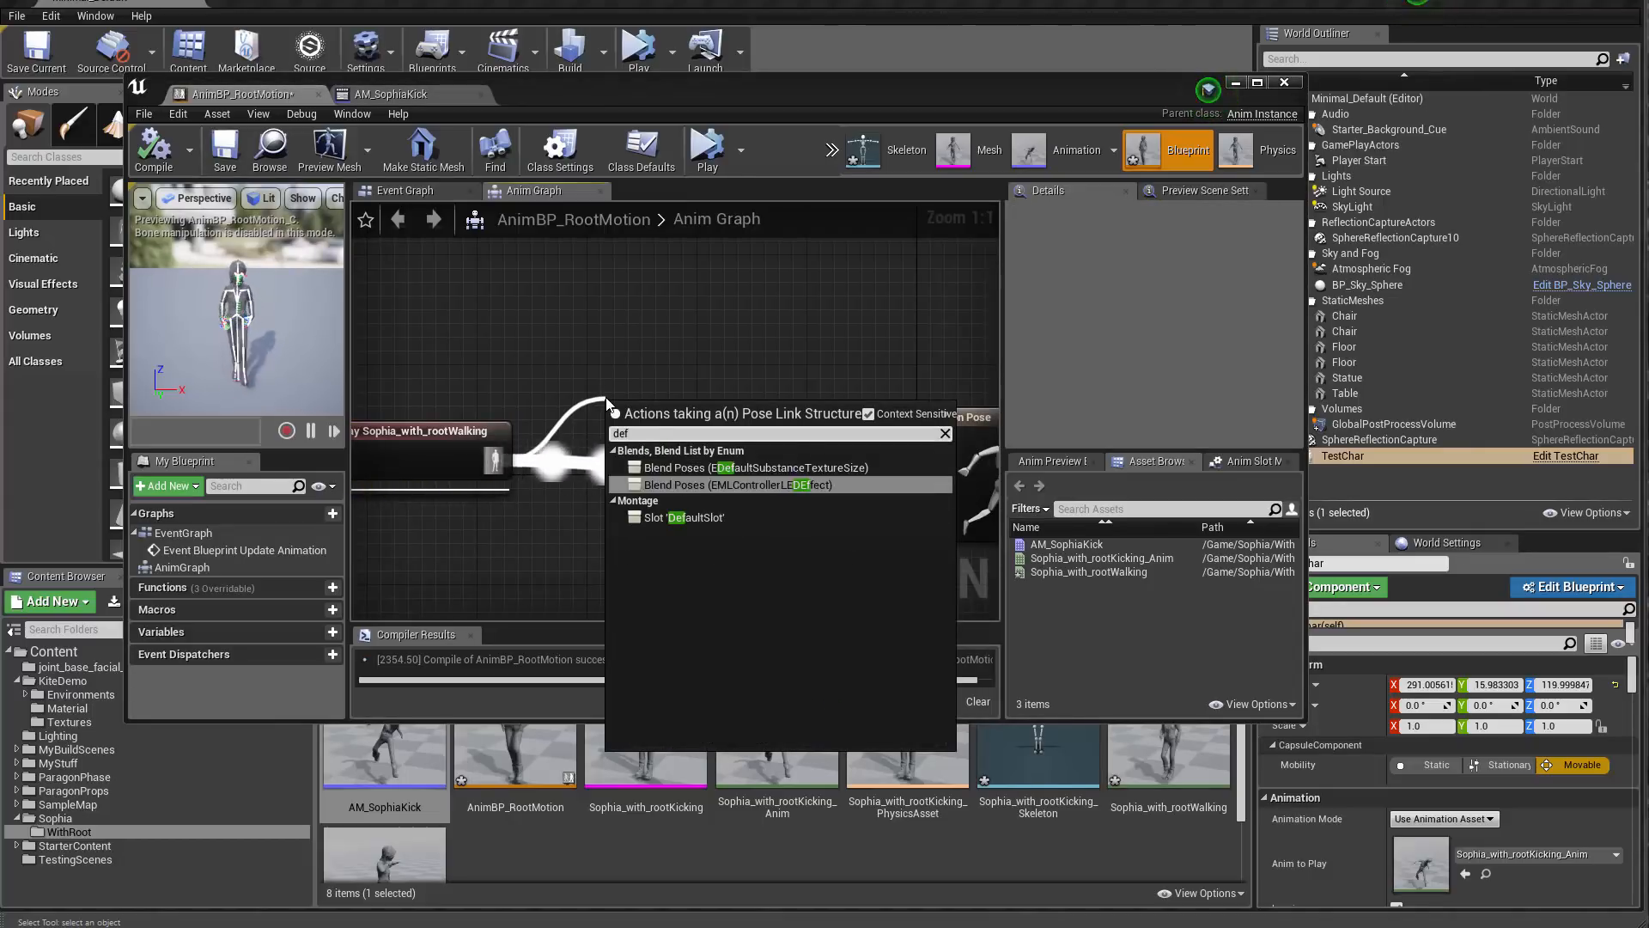
{"action": "key", "text": "Down"}
{"action": "key", "text": "Return"}
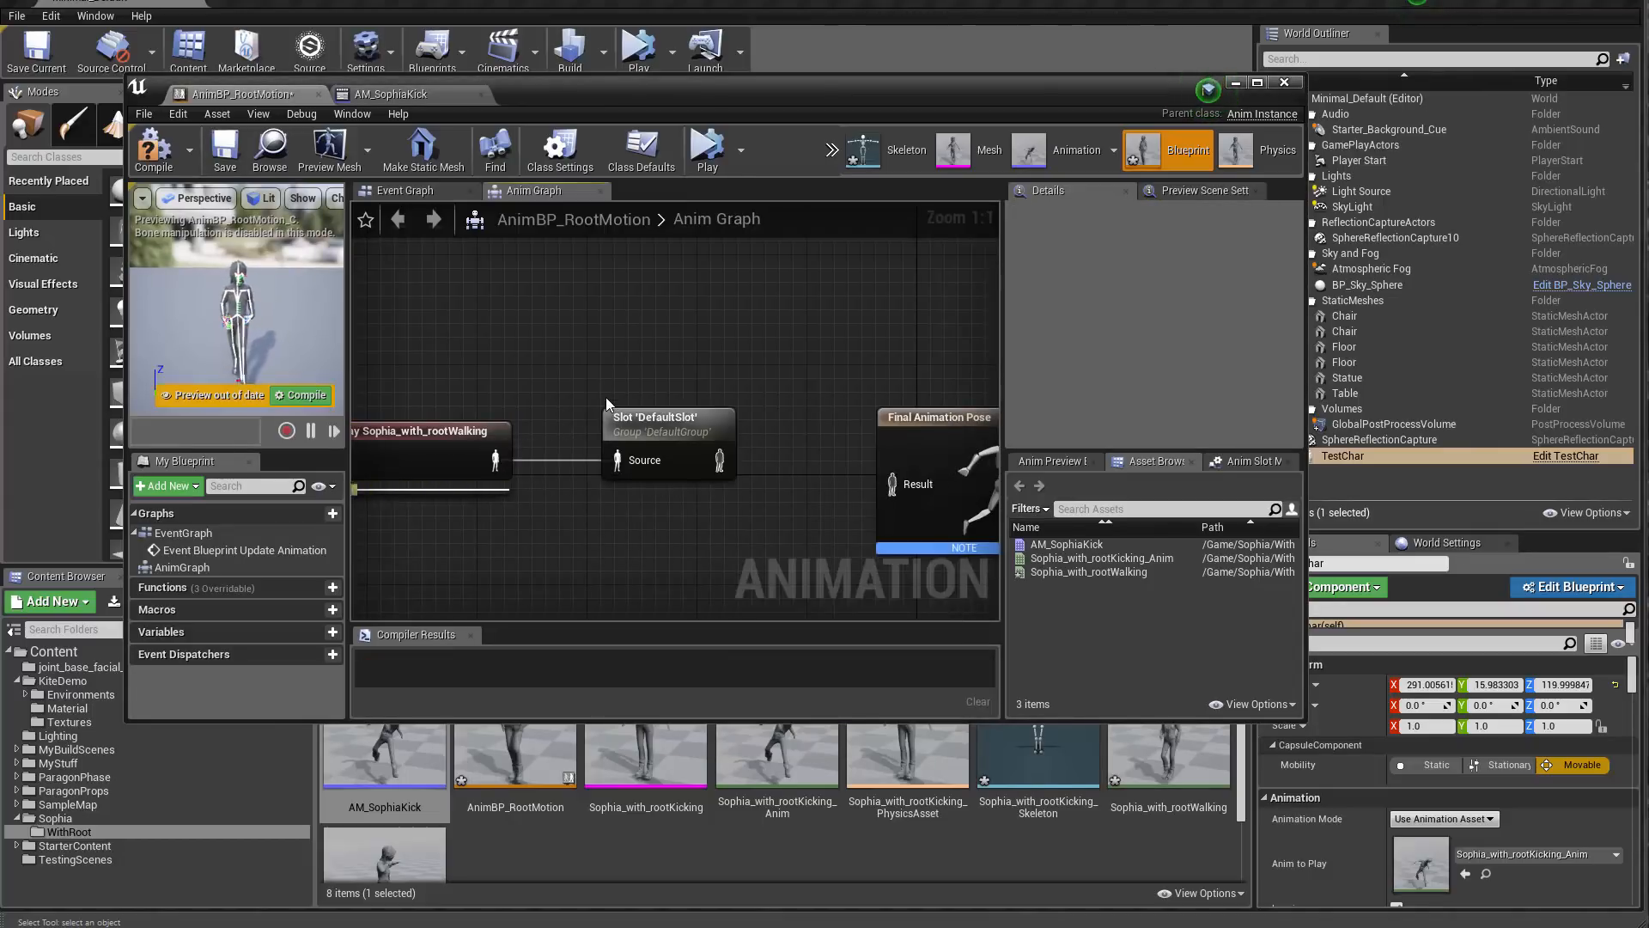
{"action": "left_click_drag", "start_coordinate": [720, 459], "coordinate": [892, 484]}
Step: Set the slot node's slot name to DefaultGroup.kicking and compile AnimBP_RootMotion
{"action": "left_click", "coordinate": [670, 422]}
{"action": "left_click", "coordinate": [1164, 257]}
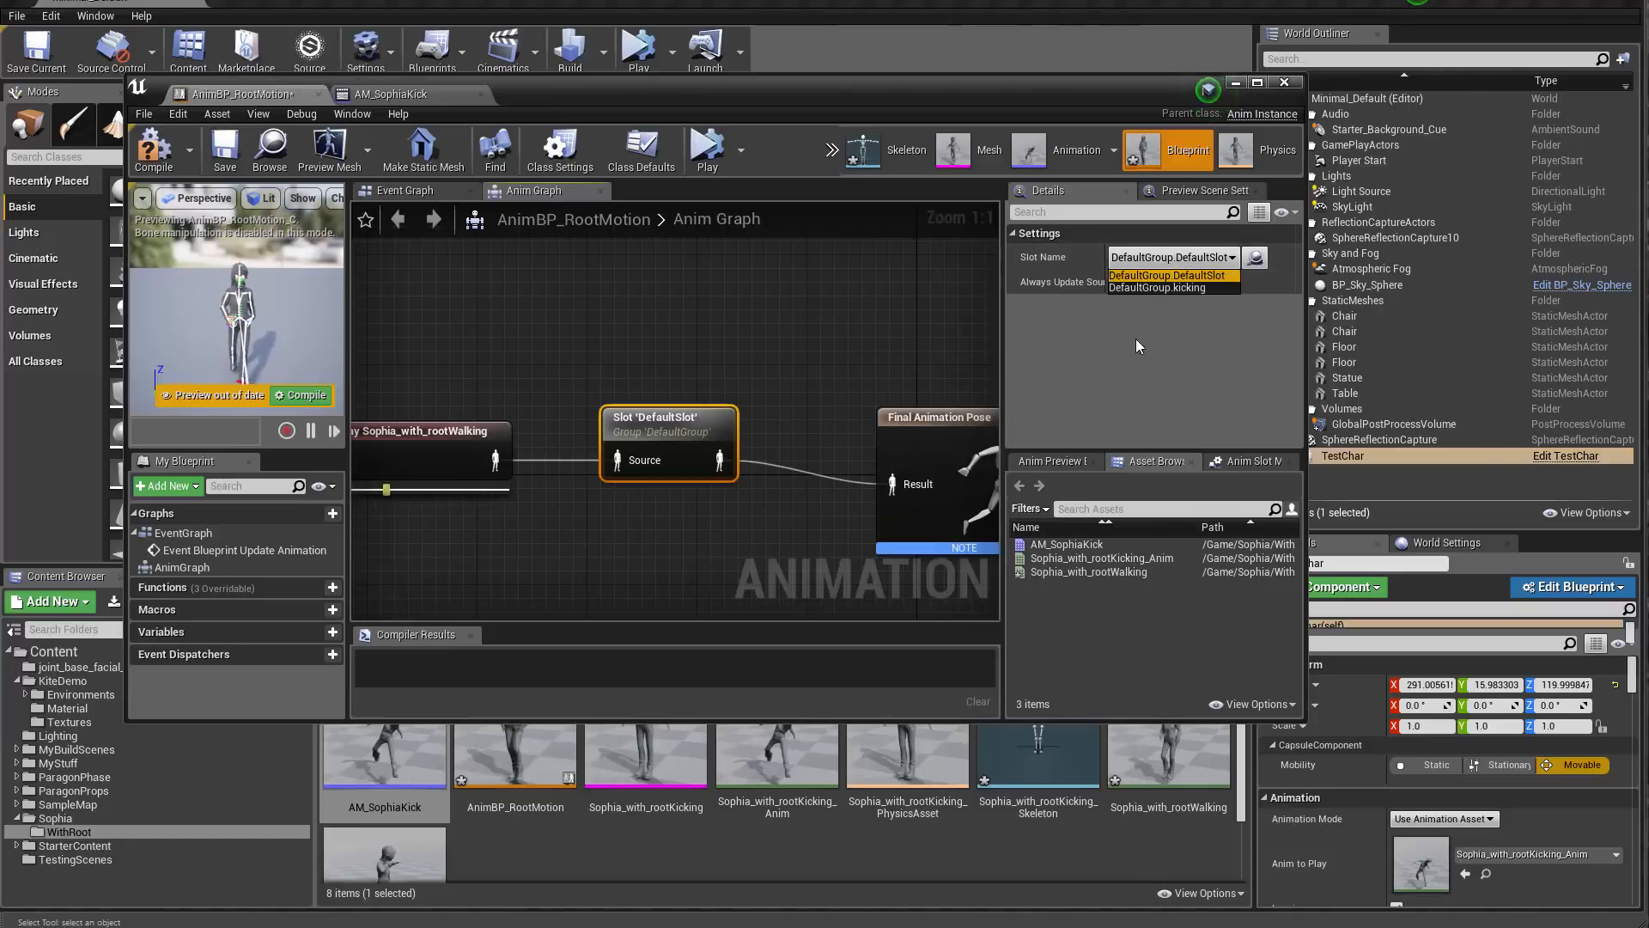
{"action": "left_click", "coordinate": [1165, 291]}
{"action": "left_click", "coordinate": [152, 148]}
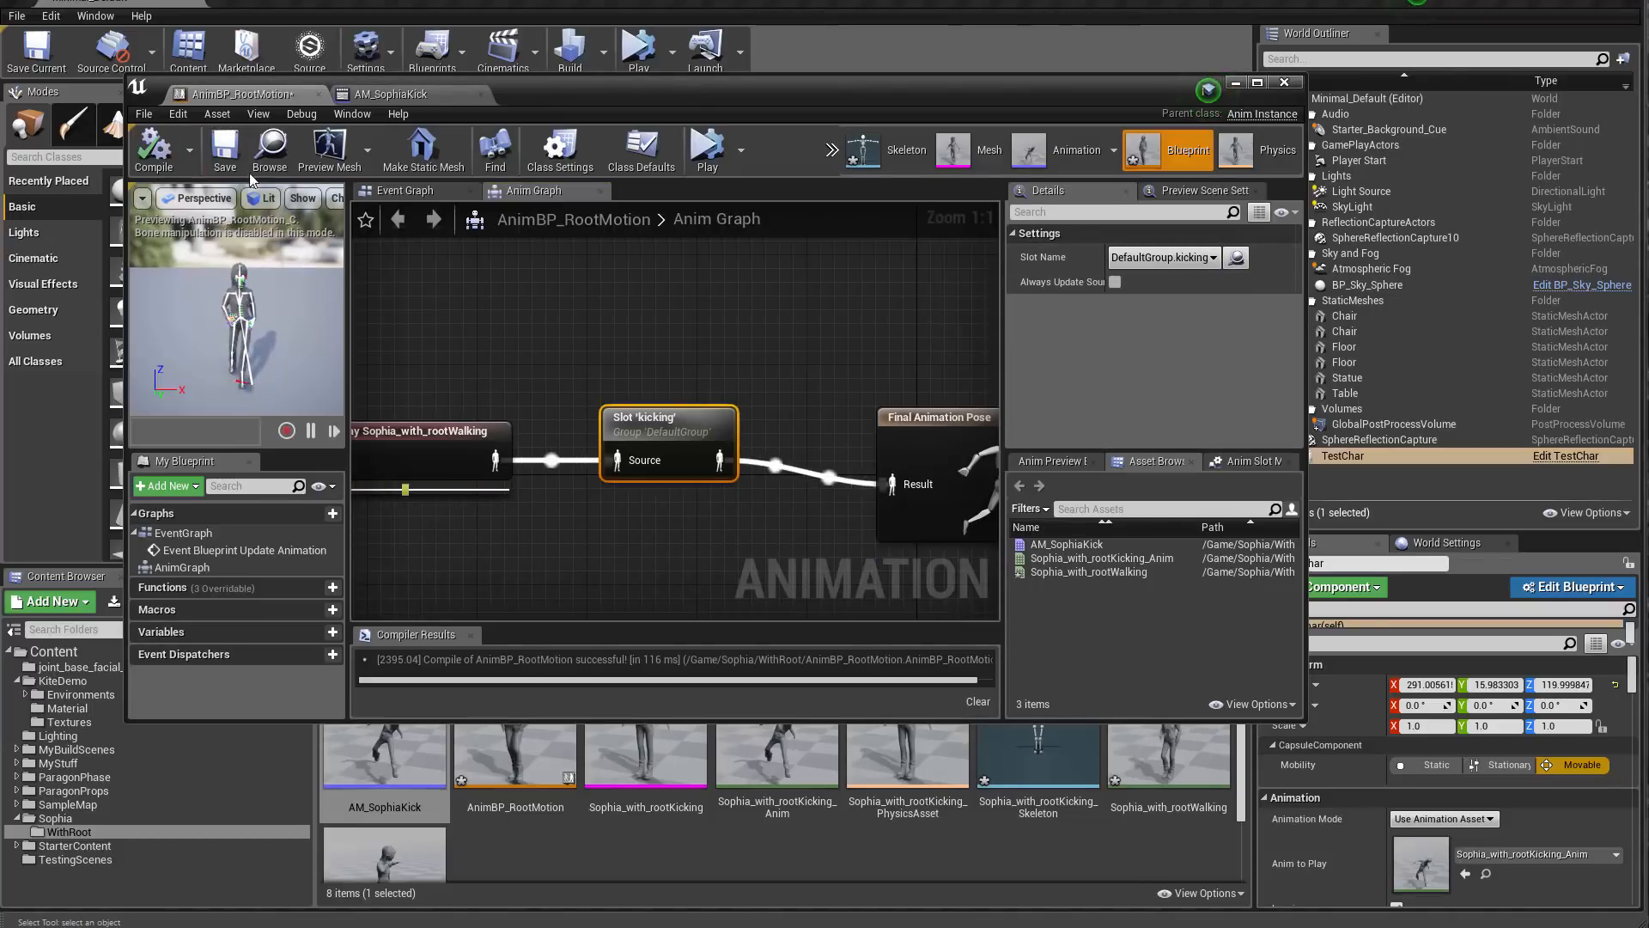
Step: Reposition the kicking slot node and the walking animation node so they line up in the Anim Graph
{"action": "left_click_drag", "start_coordinate": [666, 423], "coordinate": [693, 436]}
{"action": "right_click_drag", "start_coordinate": [636, 386], "coordinate": [792, 375]}
{"action": "left_click_drag", "start_coordinate": [630, 420], "coordinate": [630, 432]}
{"action": "right_click_drag", "start_coordinate": [822, 395], "coordinate": [642, 369]}
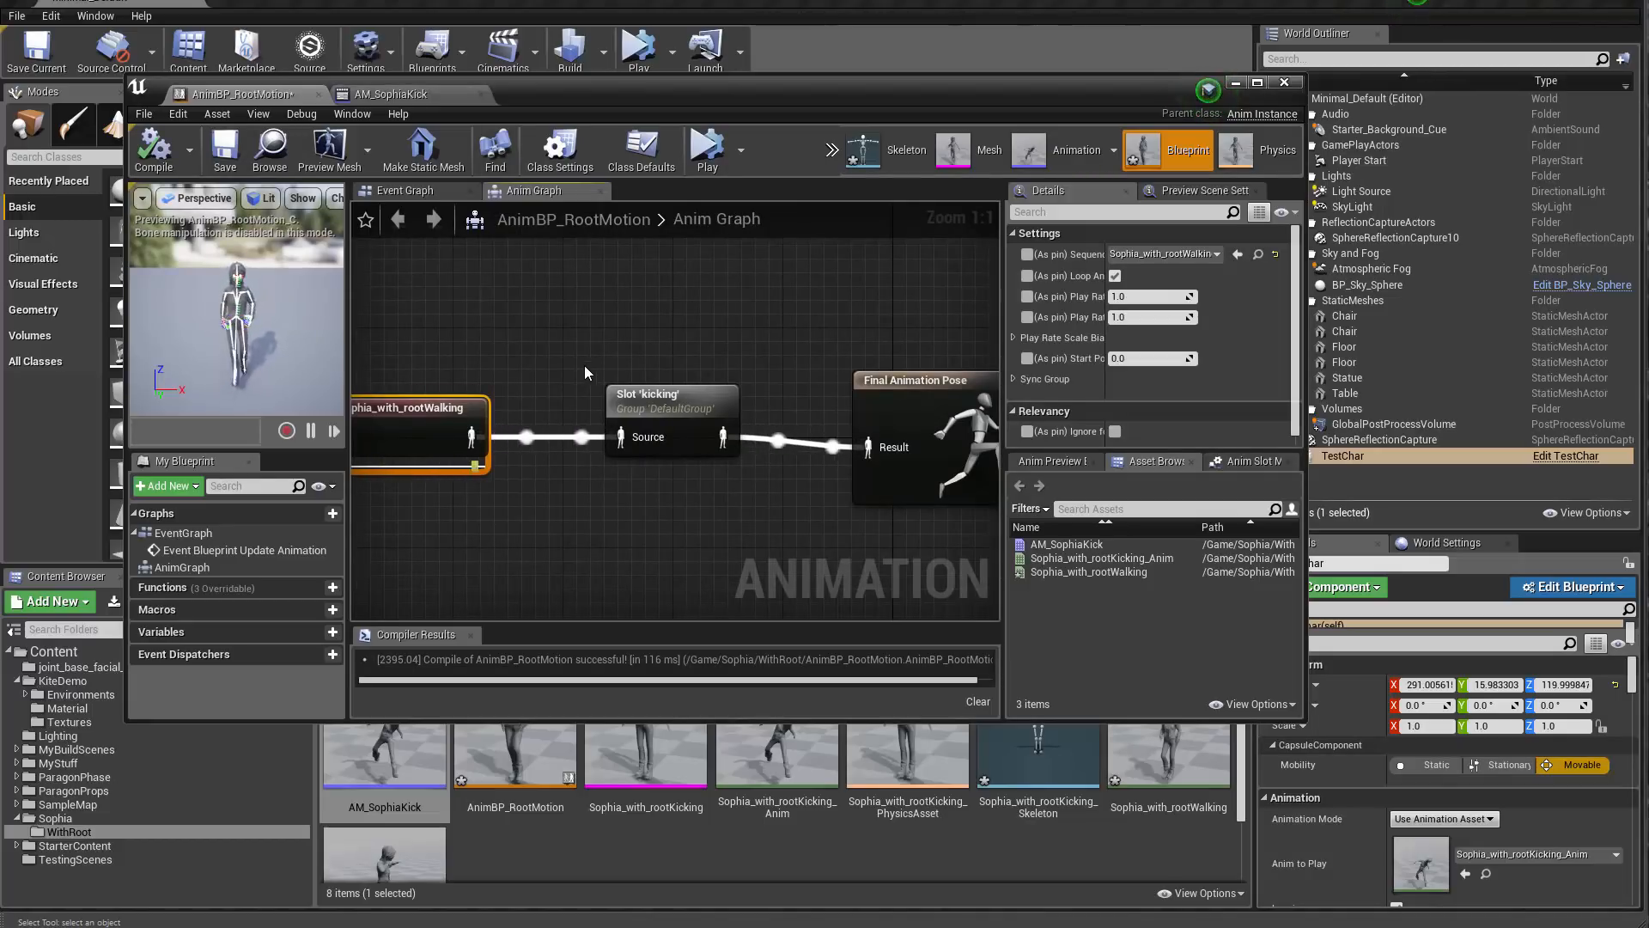
Step: Open the TestChar blueprint and set its Mesh component's animation mode to Use Animation Blueprint
{"action": "left_click", "coordinate": [599, 854]}
{"action": "scroll", "coordinate": [611, 836], "scroll_direction": "down", "scroll_amount": 2}
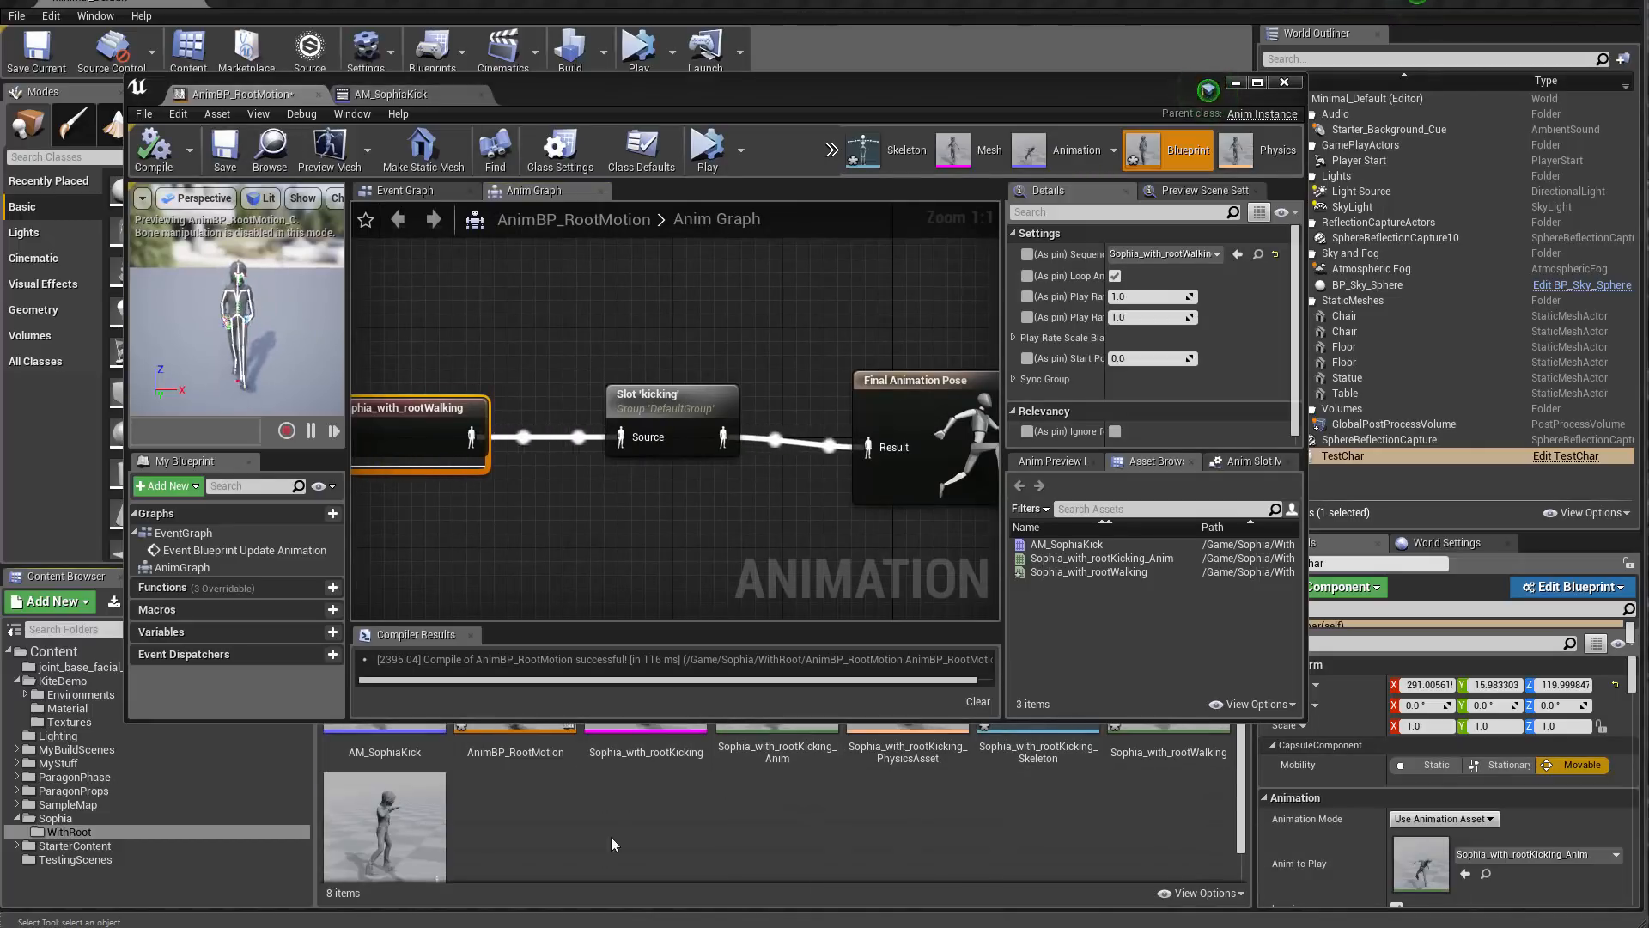
{"action": "double_click", "coordinate": [386, 805]}
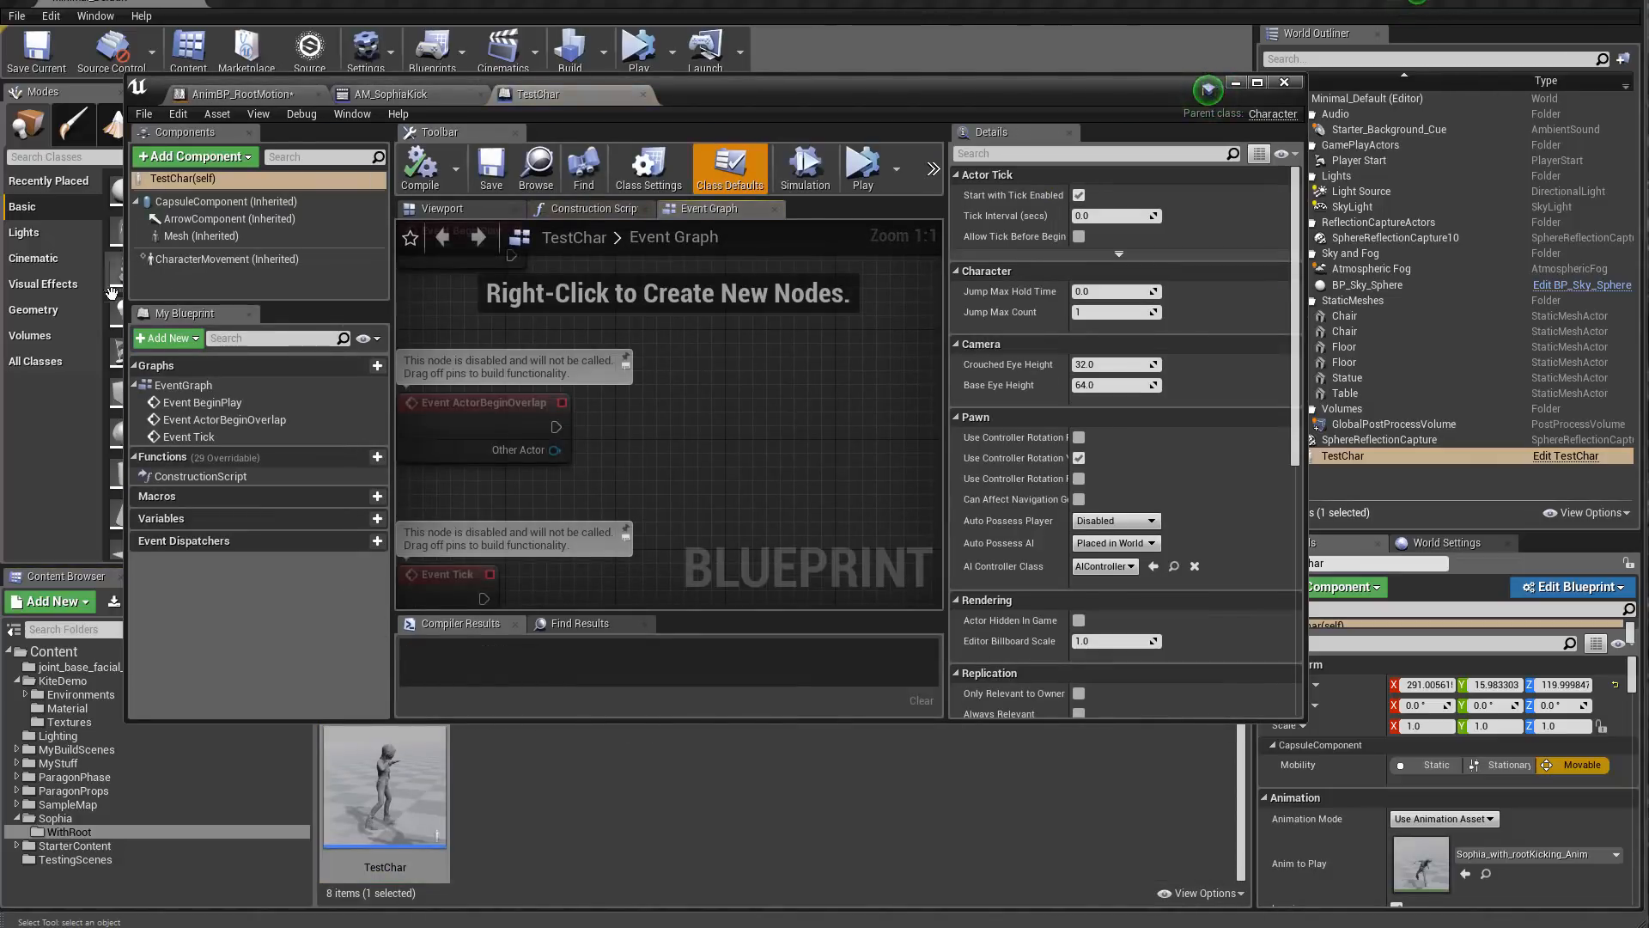
{"action": "left_click", "coordinate": [202, 259]}
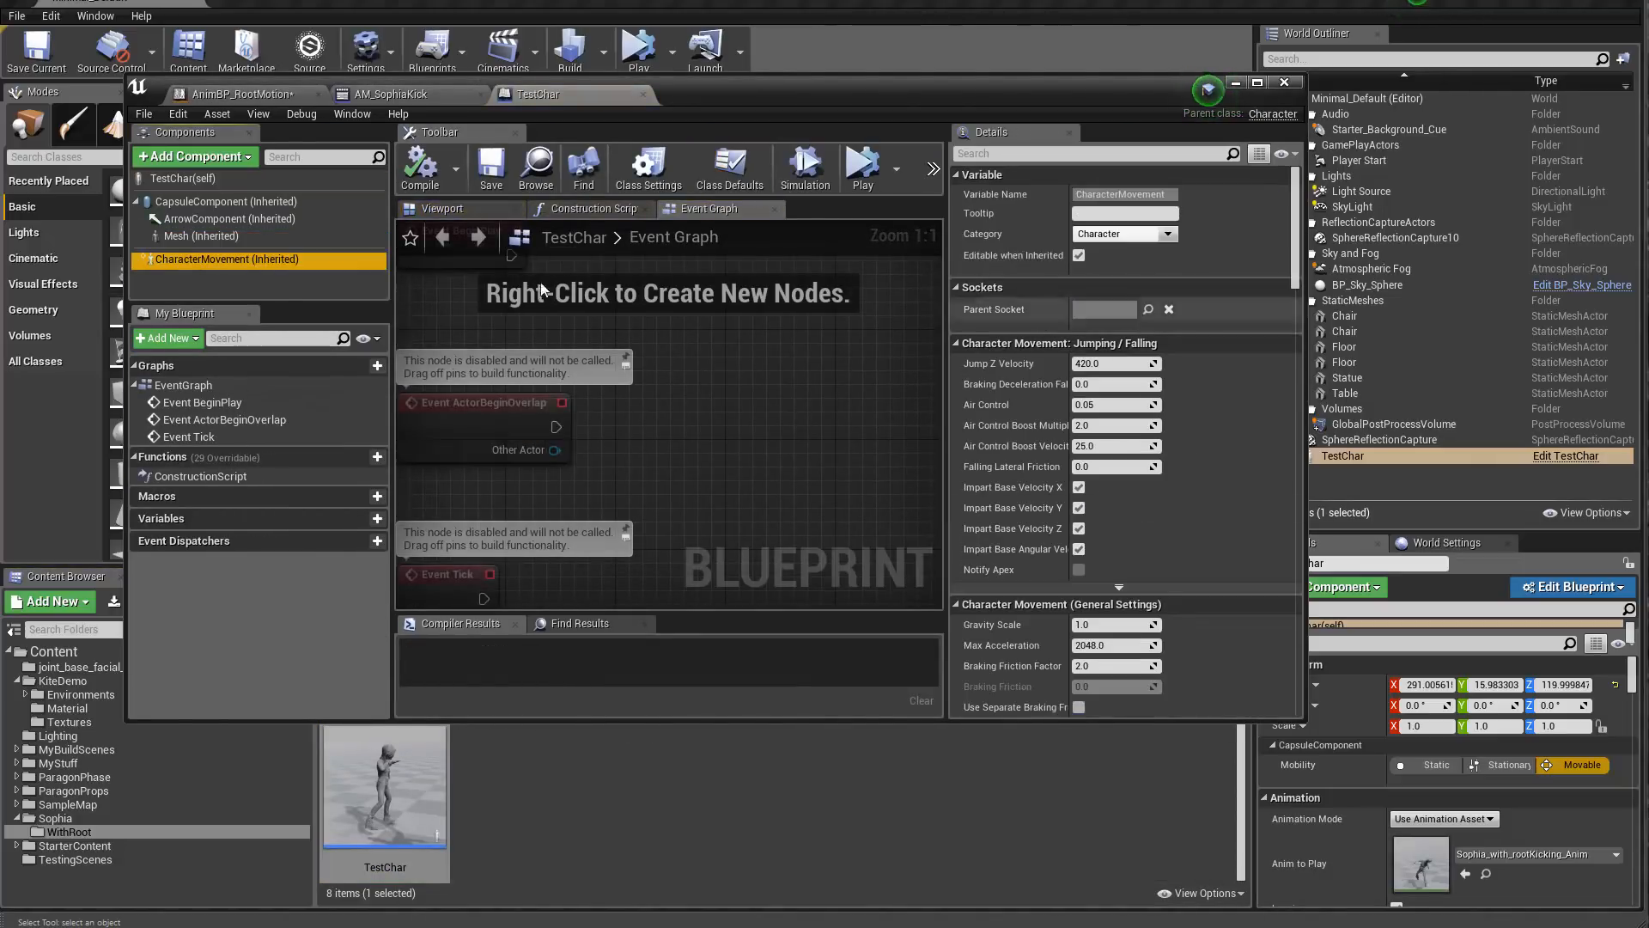
{"action": "left_click", "coordinate": [201, 236]}
{"action": "left_click", "coordinate": [1125, 449]}
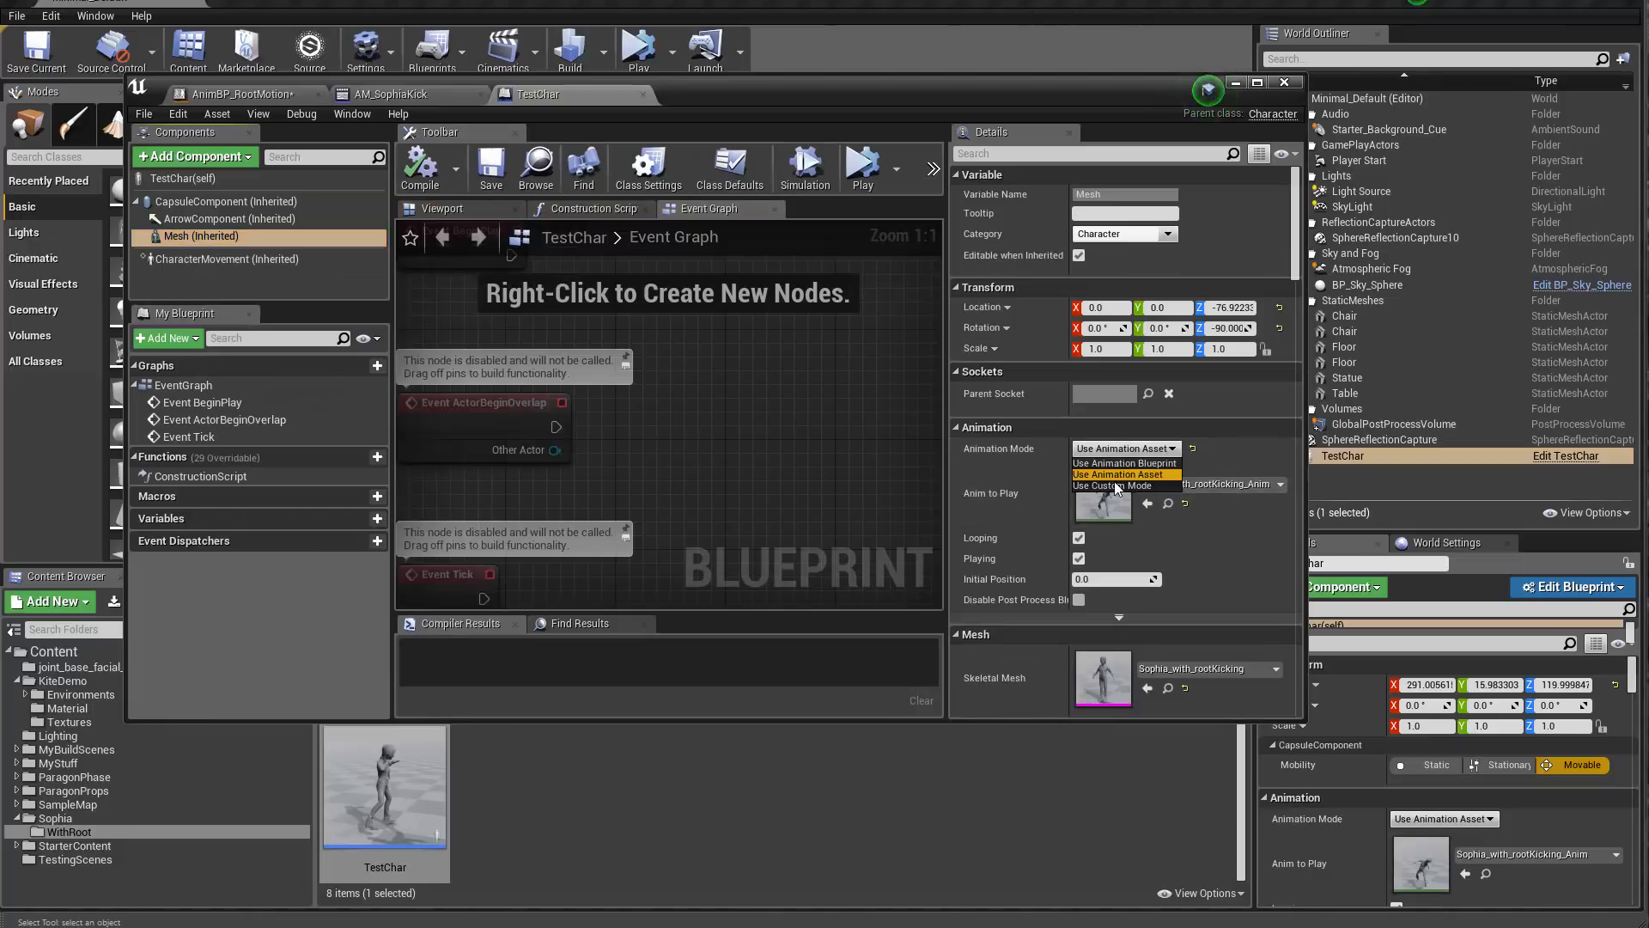
{"action": "left_click", "coordinate": [1124, 463]}
Step: Try to assign the AnimBP_RootMotion asset directly as the mesh's Anim Class
{"action": "left_click", "coordinate": [1144, 472]}
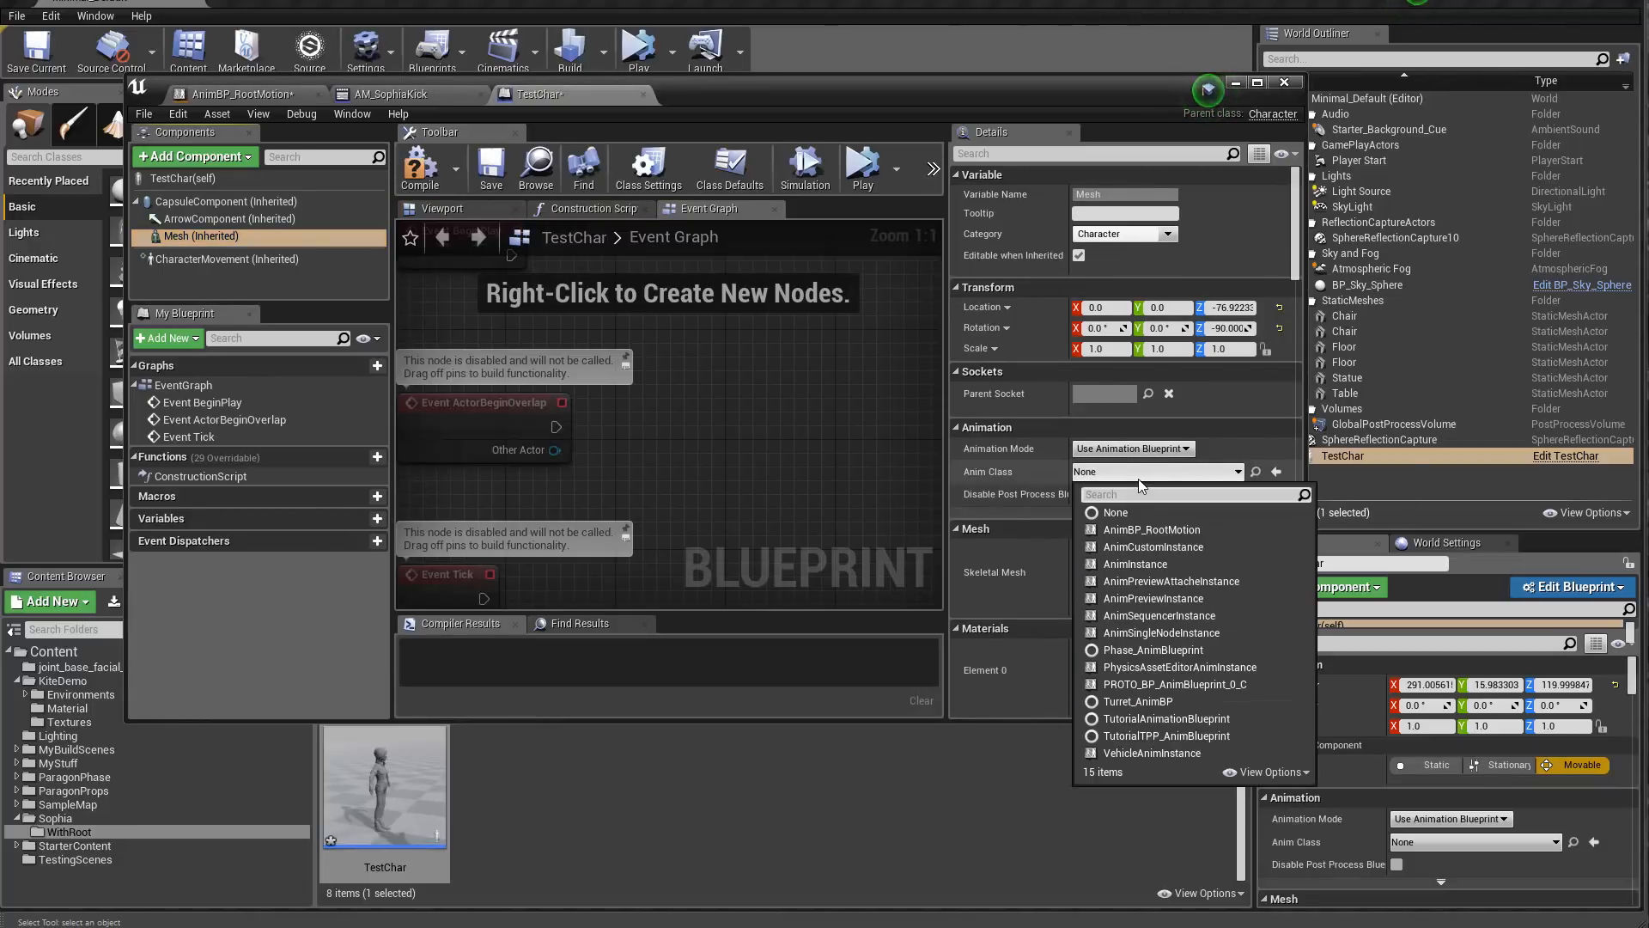
{"action": "left_click", "coordinate": [621, 643]}
{"action": "left_click_drag", "start_coordinate": [898, 103], "coordinate": [836, 16]}
{"action": "left_click_drag", "start_coordinate": [507, 691], "coordinate": [1037, 380]}
{"action": "left_click_drag", "start_coordinate": [515, 687], "coordinate": [1081, 380]}
Step: Set the TestChar mesh's Anim Class to AnimBP_RootMotion and compile the blueprint
{"action": "left_click", "coordinate": [1084, 383]}
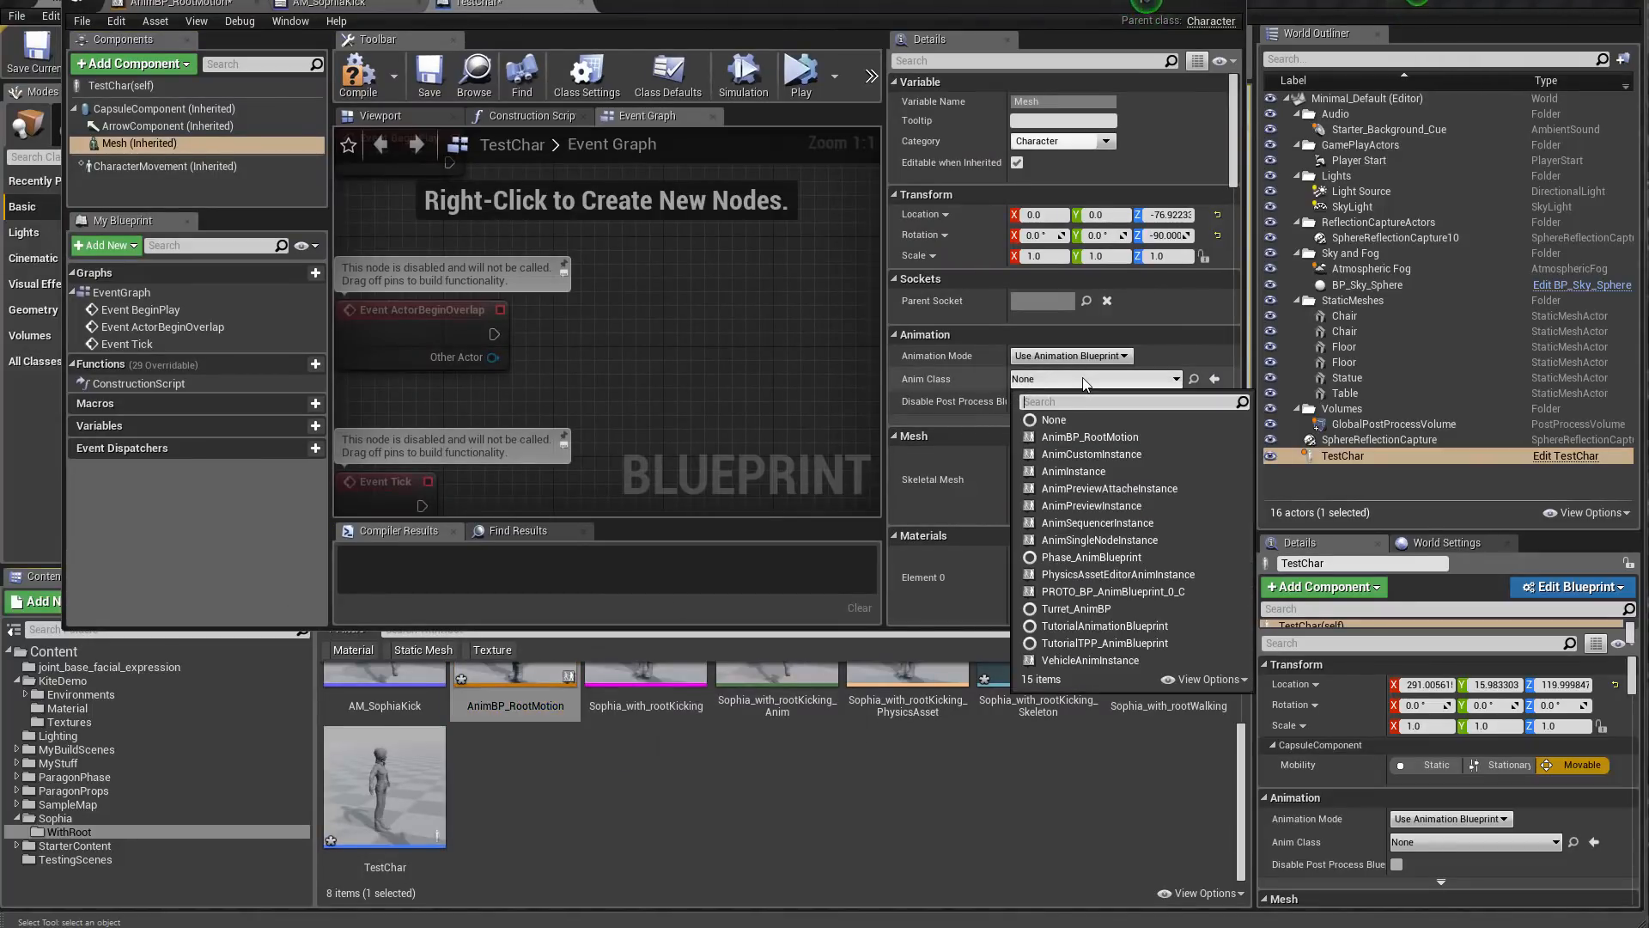
{"action": "type", "text": "anim"}
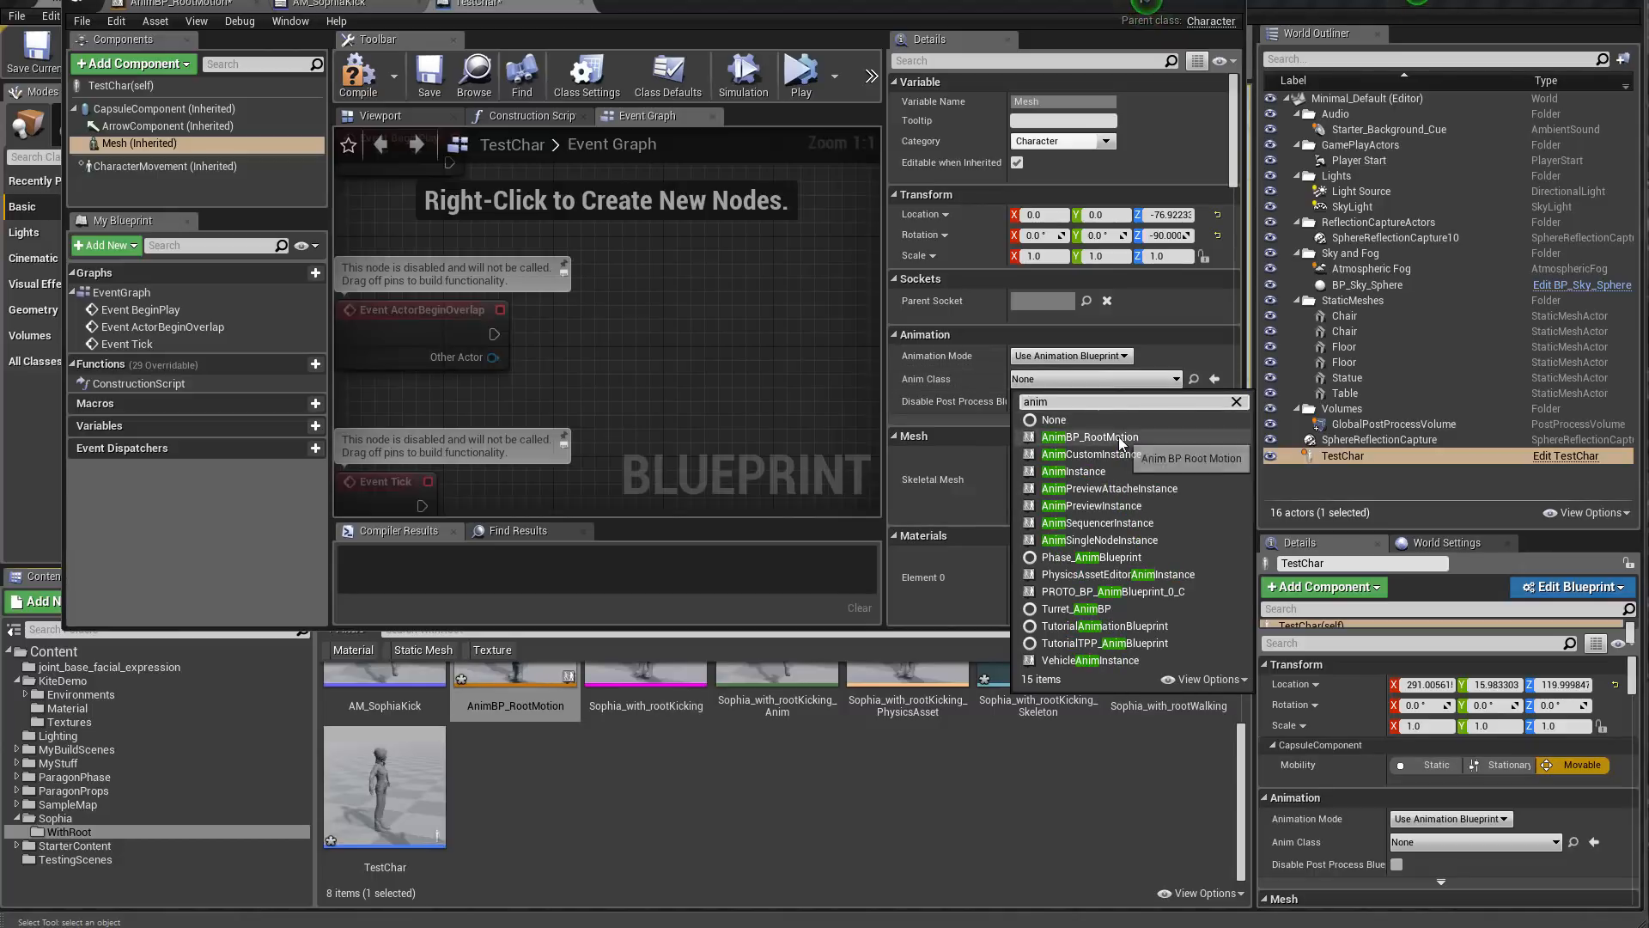
{"action": "left_click", "coordinate": [1089, 437]}
{"action": "left_click", "coordinate": [357, 75]}
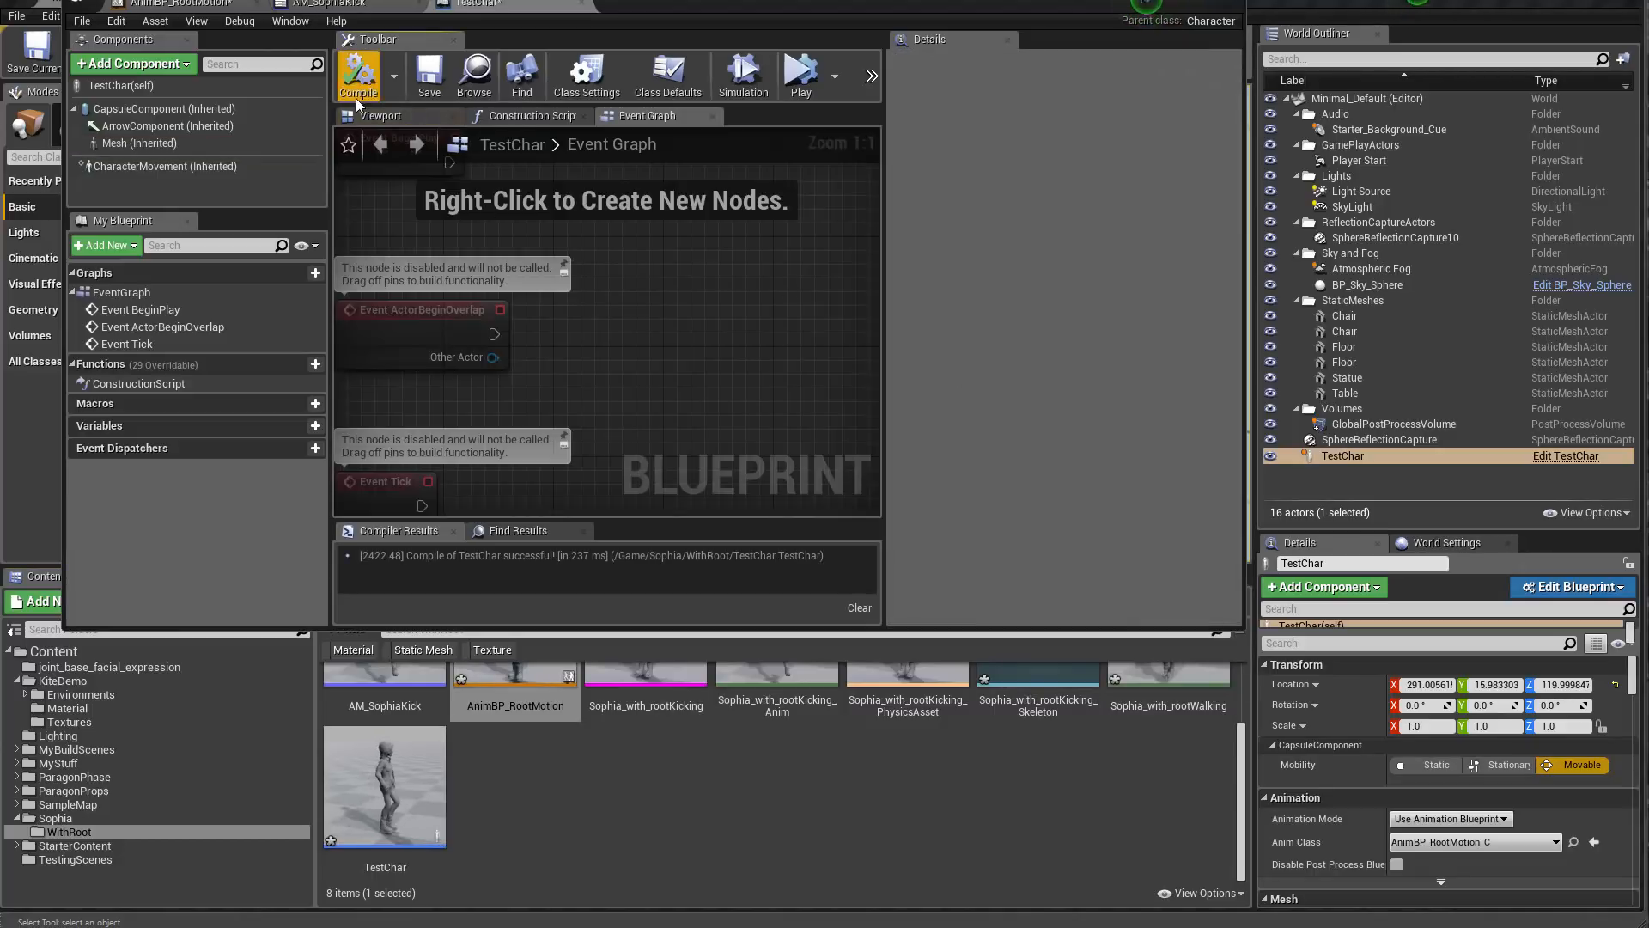
{"action": "left_click", "coordinate": [357, 99]}
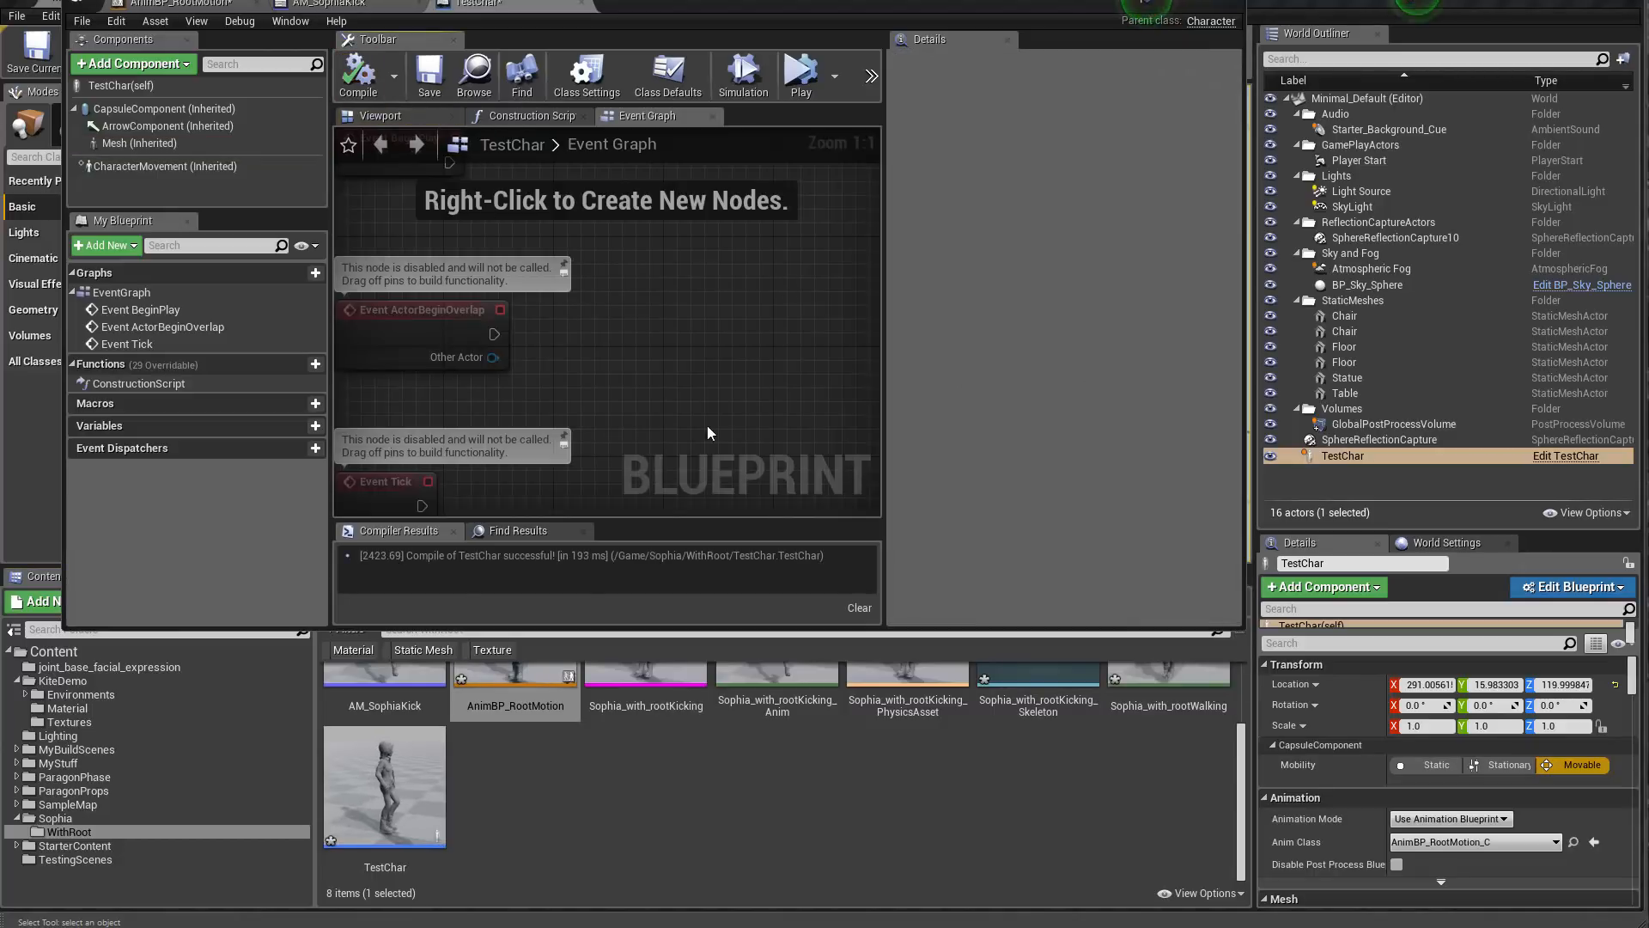
Step: Preview TestChar in its blueprint viewport and examine the kicking slot node in the AnimBP_RootMotion Anim Graph
{"action": "left_click", "coordinate": [376, 118]}
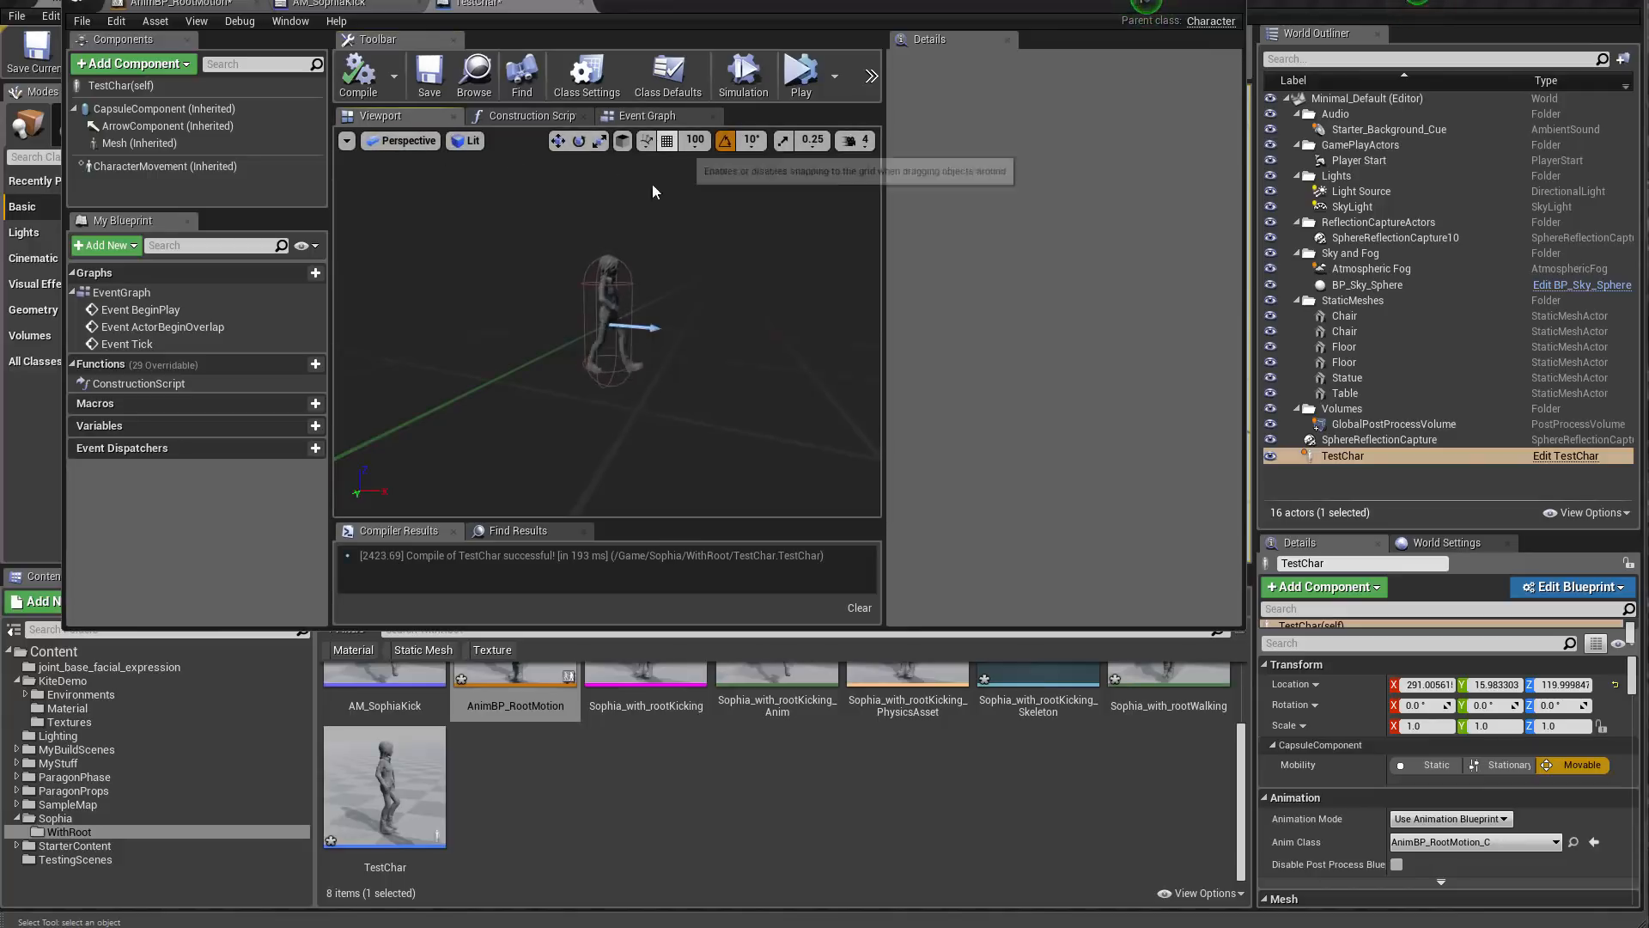
{"action": "left_click", "coordinate": [180, 3]}
{"action": "left_click_drag", "start_coordinate": [542, 290], "coordinate": [699, 431]}
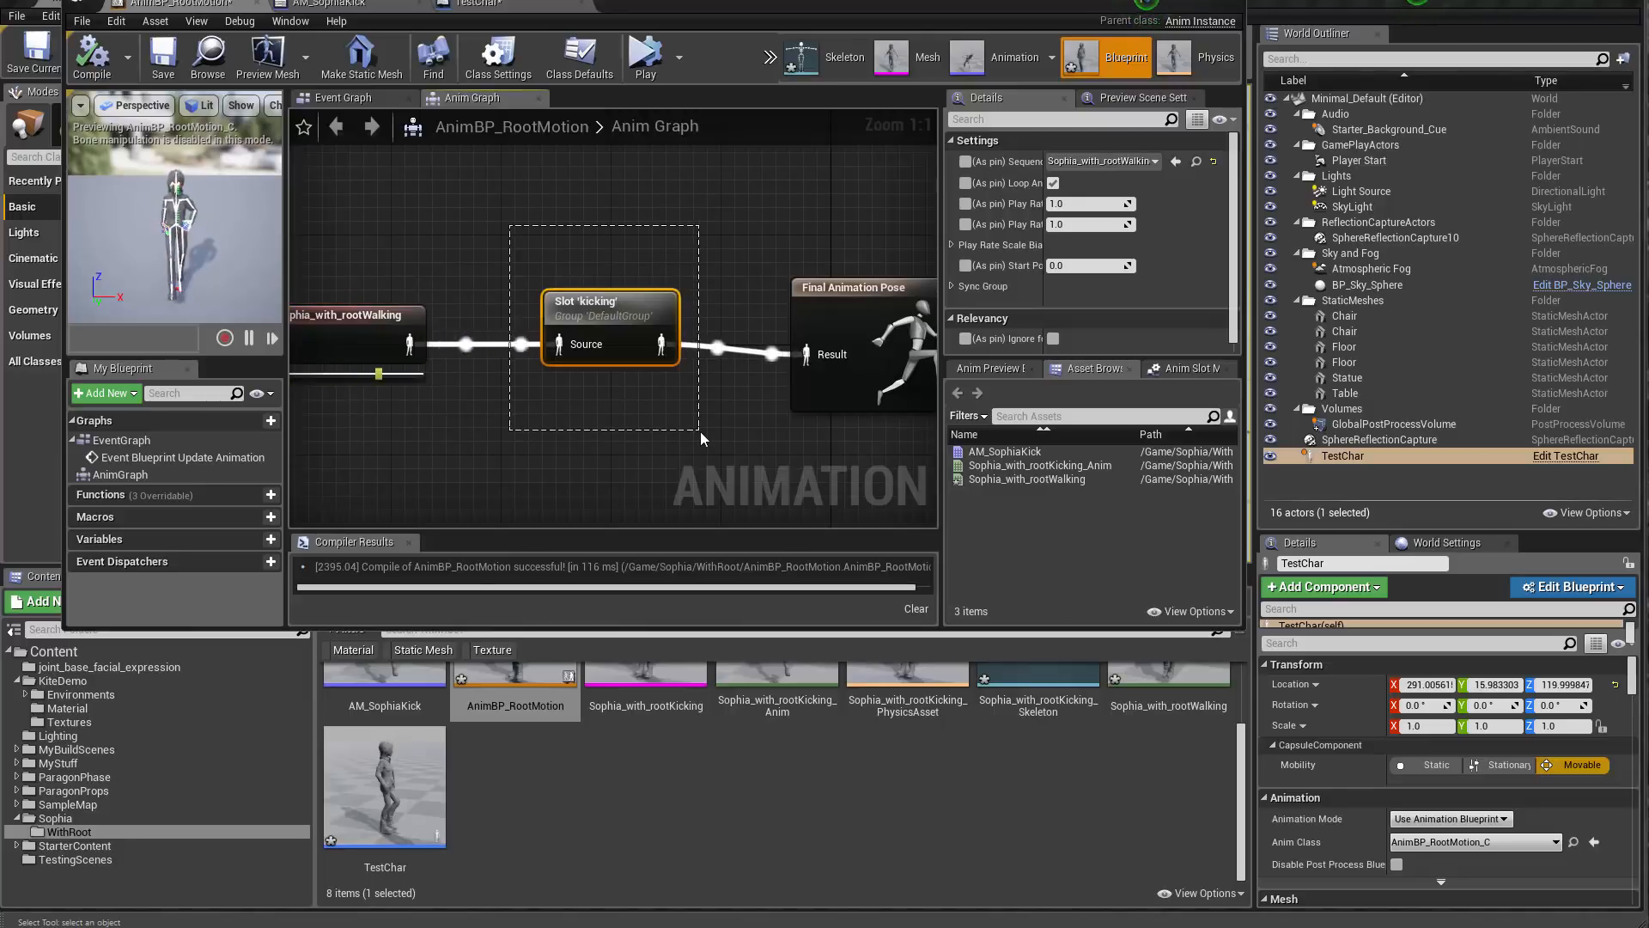
{"action": "right_click_drag", "start_coordinate": [512, 210], "coordinate": [535, 215]}
{"action": "left_click_drag", "start_coordinate": [535, 215], "coordinate": [767, 437]}
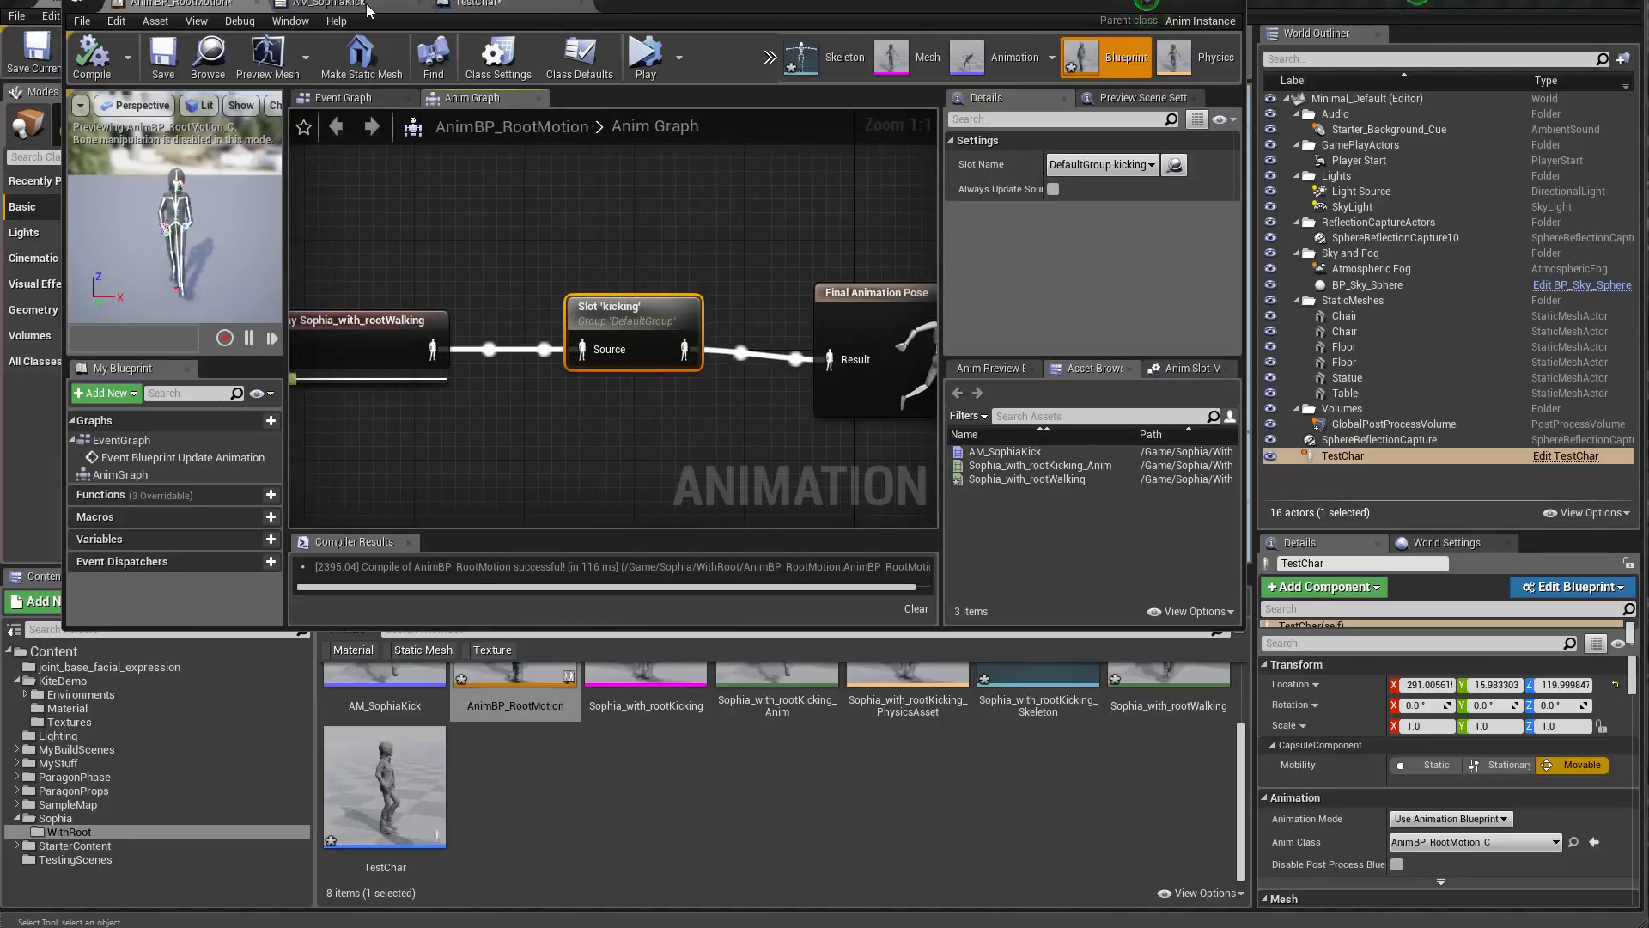
Step: Compare the AM_SophiaKick montage's slot assignment with the kicking slot node in the AnimBP_RootMotion Anim Graph
{"action": "left_click", "coordinate": [329, 5]}
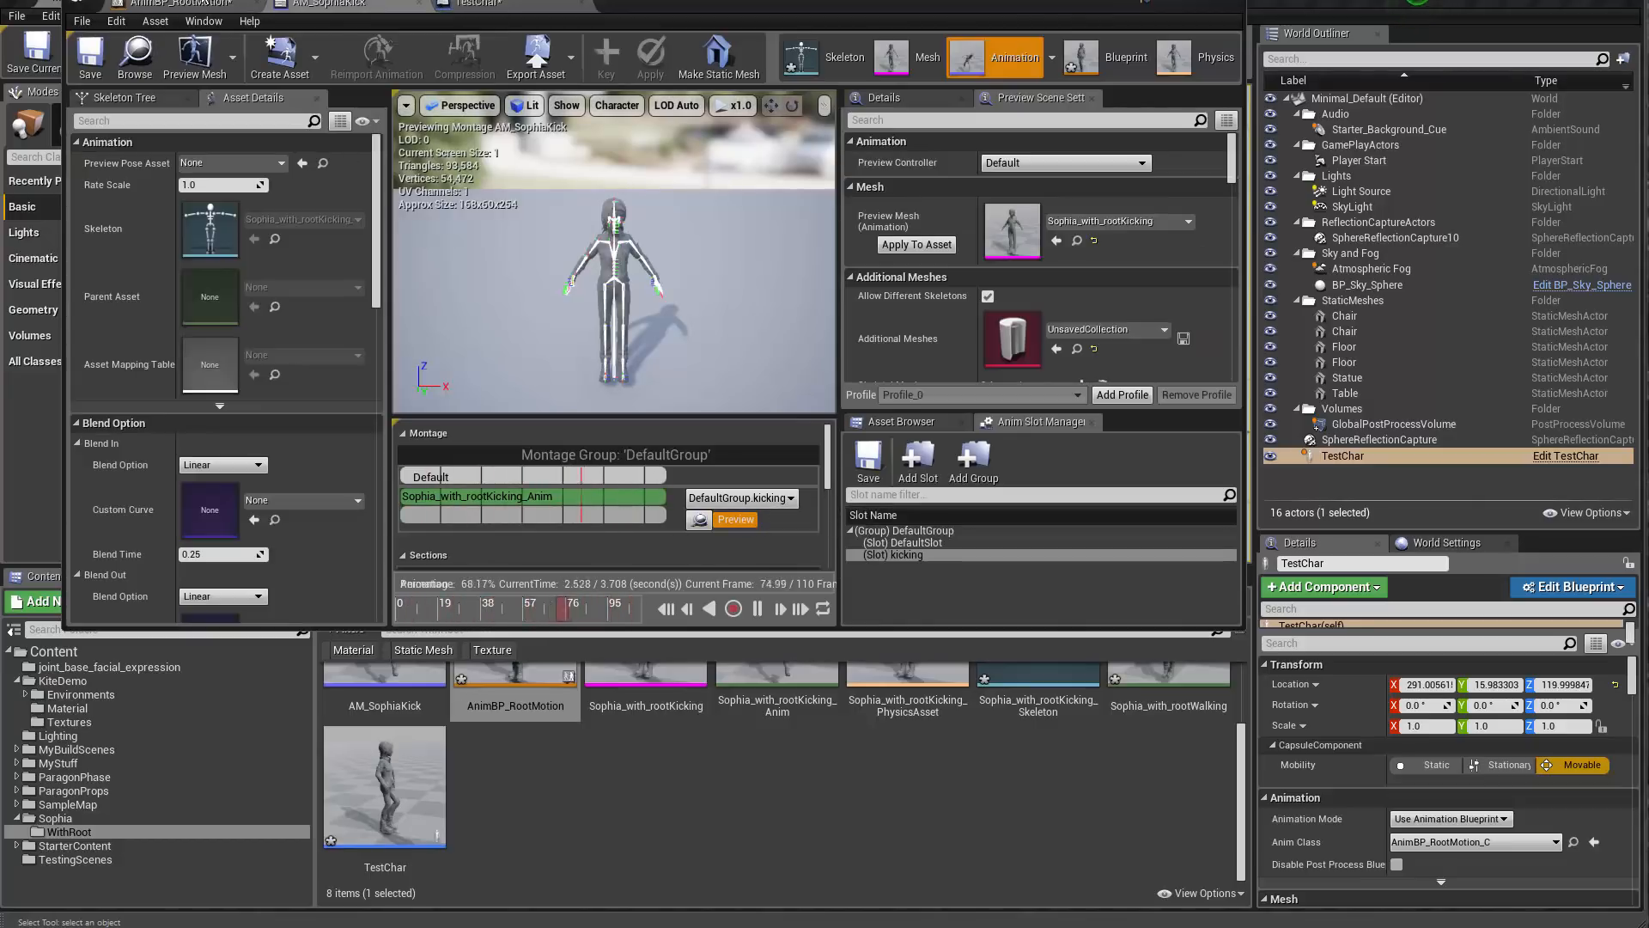
{"action": "left_click", "coordinate": [205, 3]}
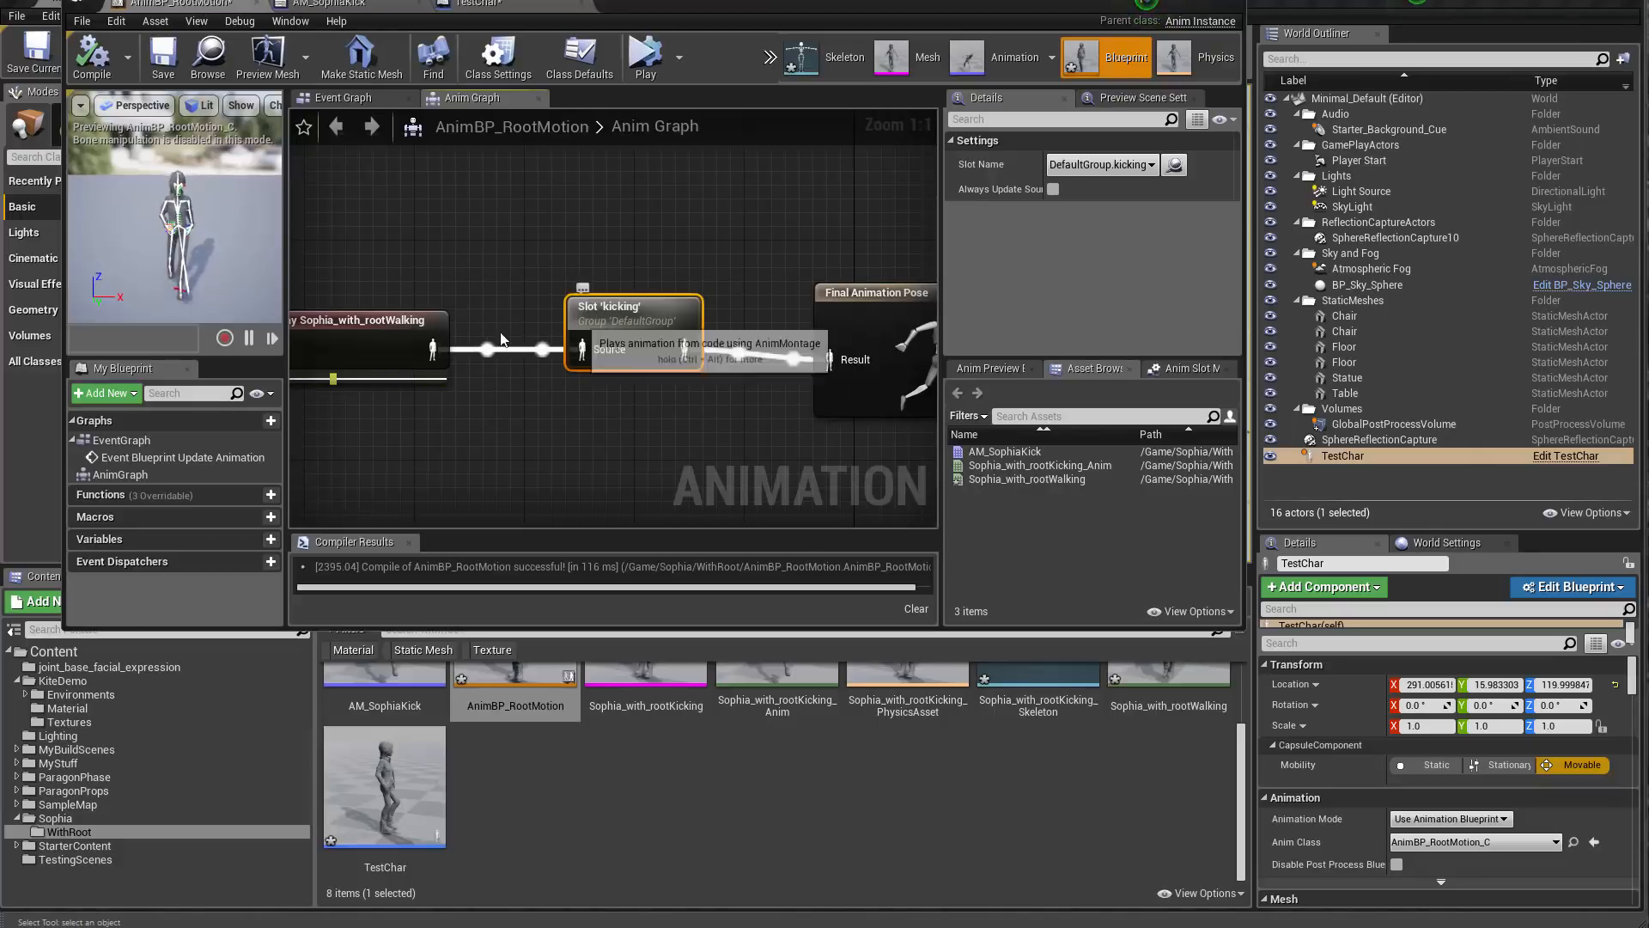
{"action": "left_click_drag", "start_coordinate": [513, 229], "coordinate": [771, 458]}
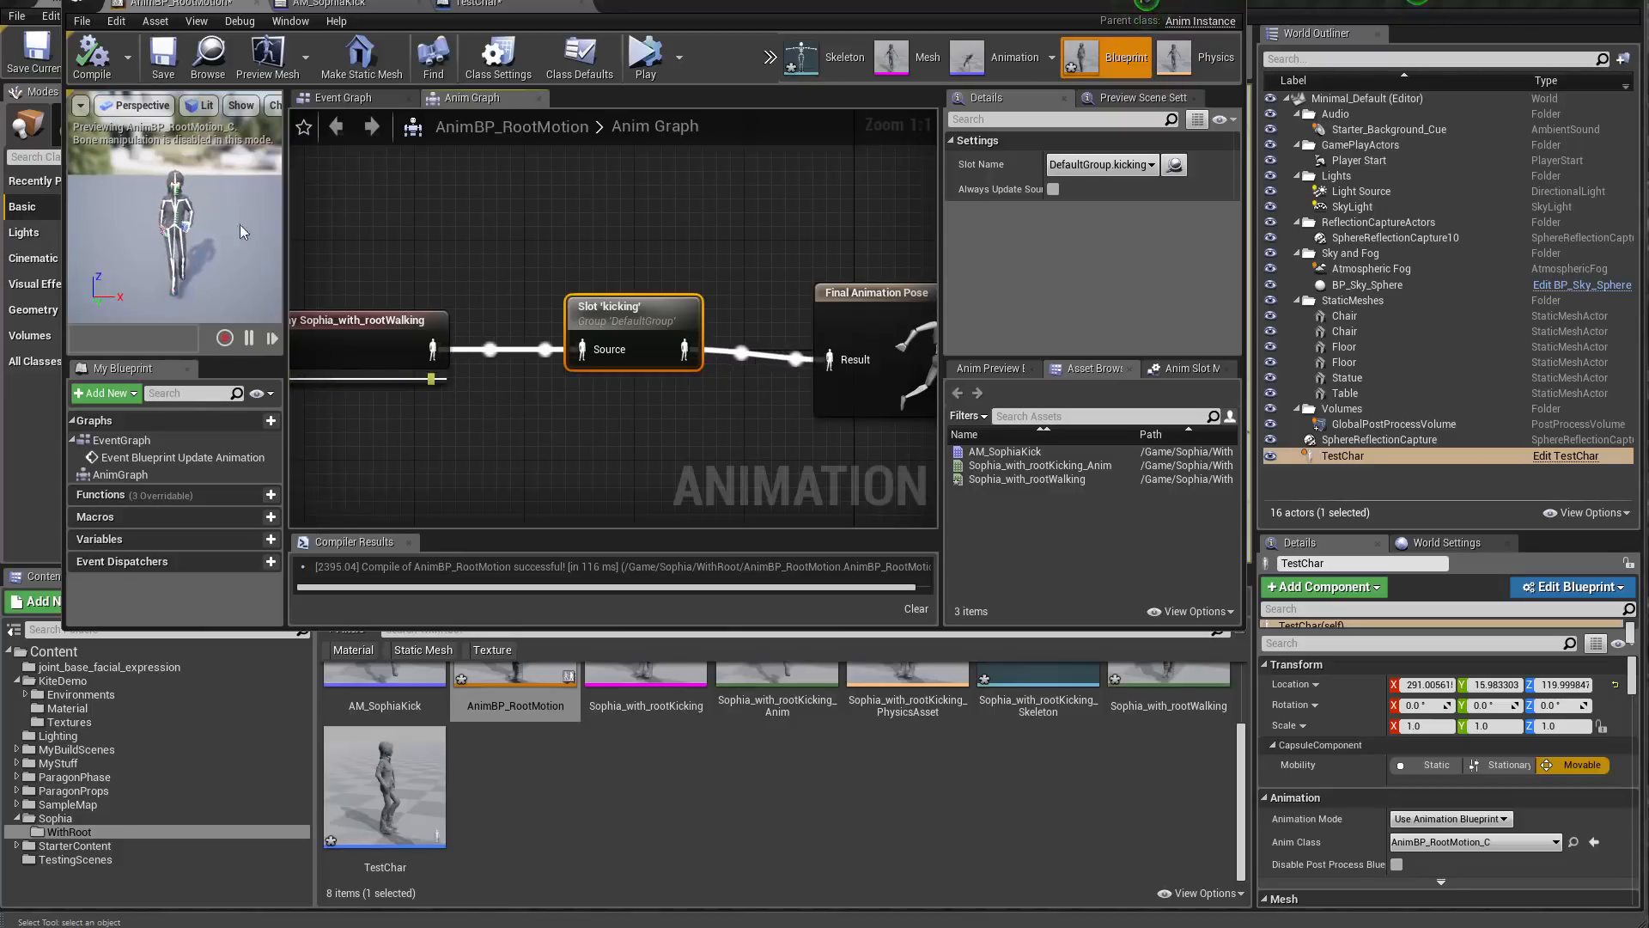
{"action": "left_click", "coordinate": [1227, 5]}
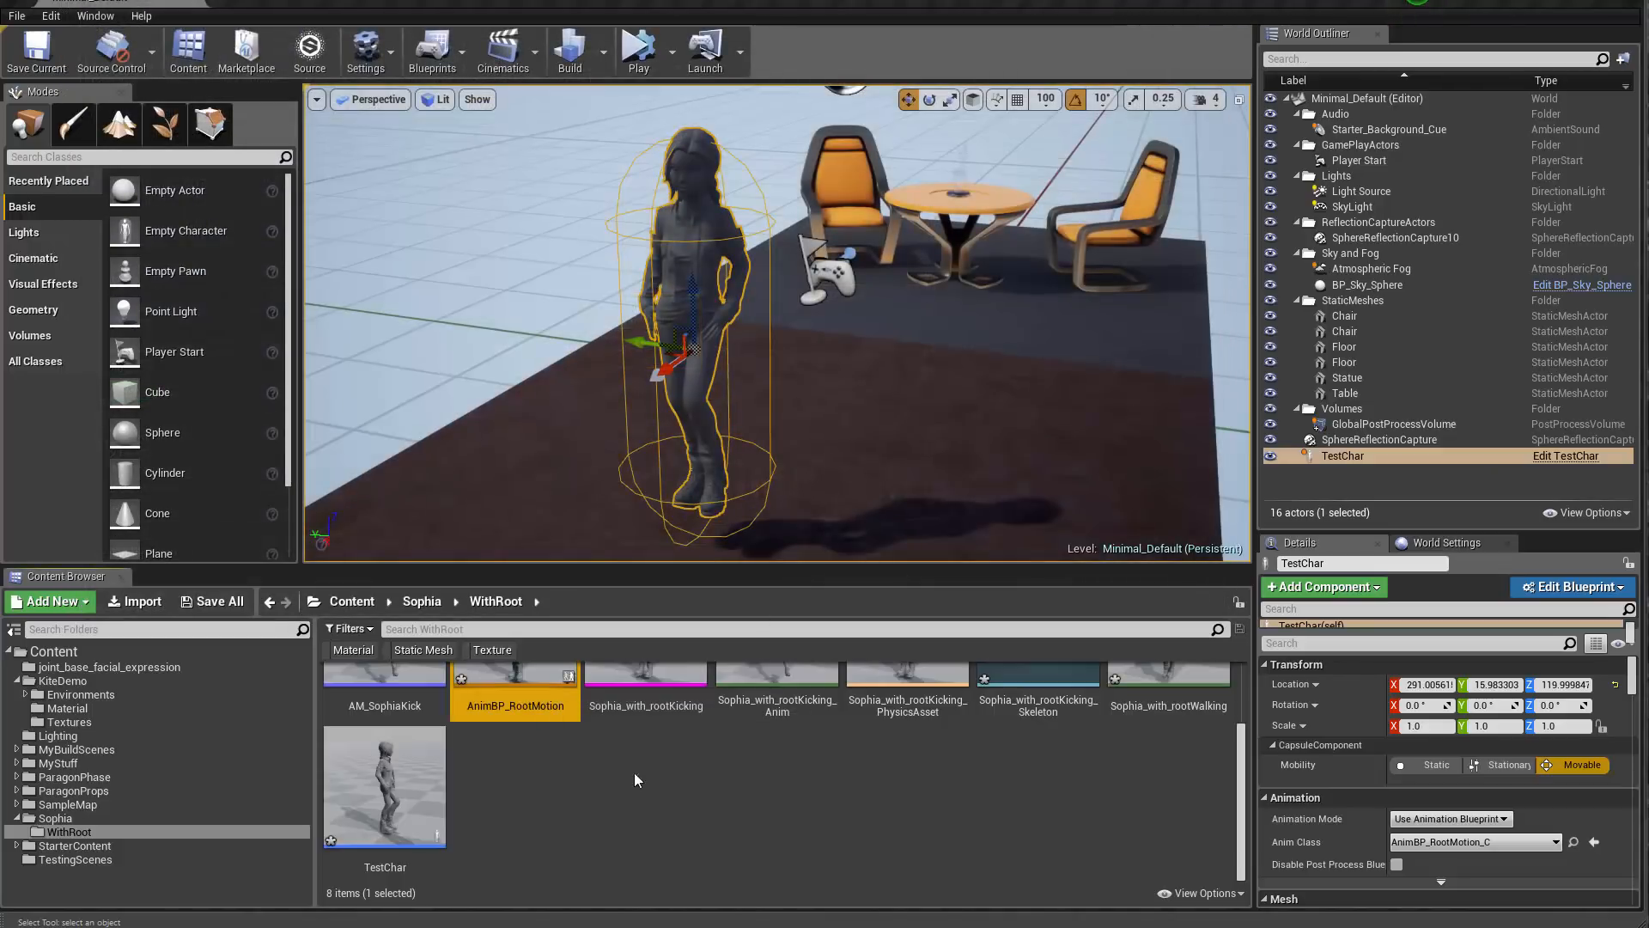
Step: Open the TestChar blueprint and add a Space Bar keyboard event to its Event Graph
{"action": "double_click", "coordinate": [378, 790]}
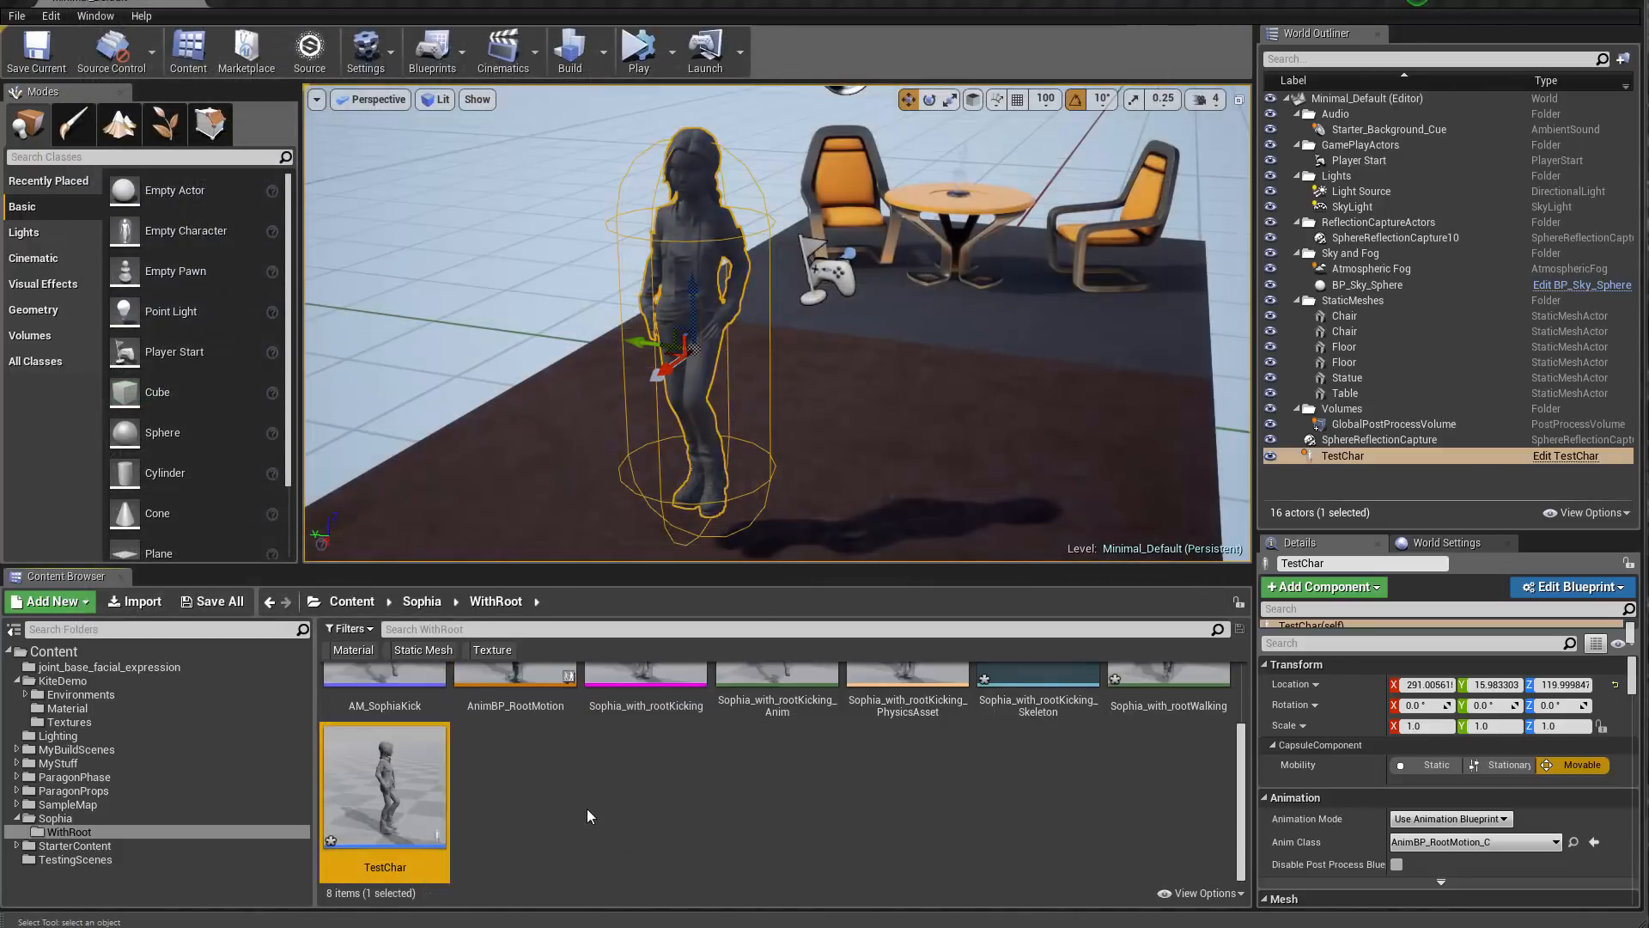
{"action": "scroll", "coordinate": [864, 416], "scroll_direction": "down", "scroll_amount": 3}
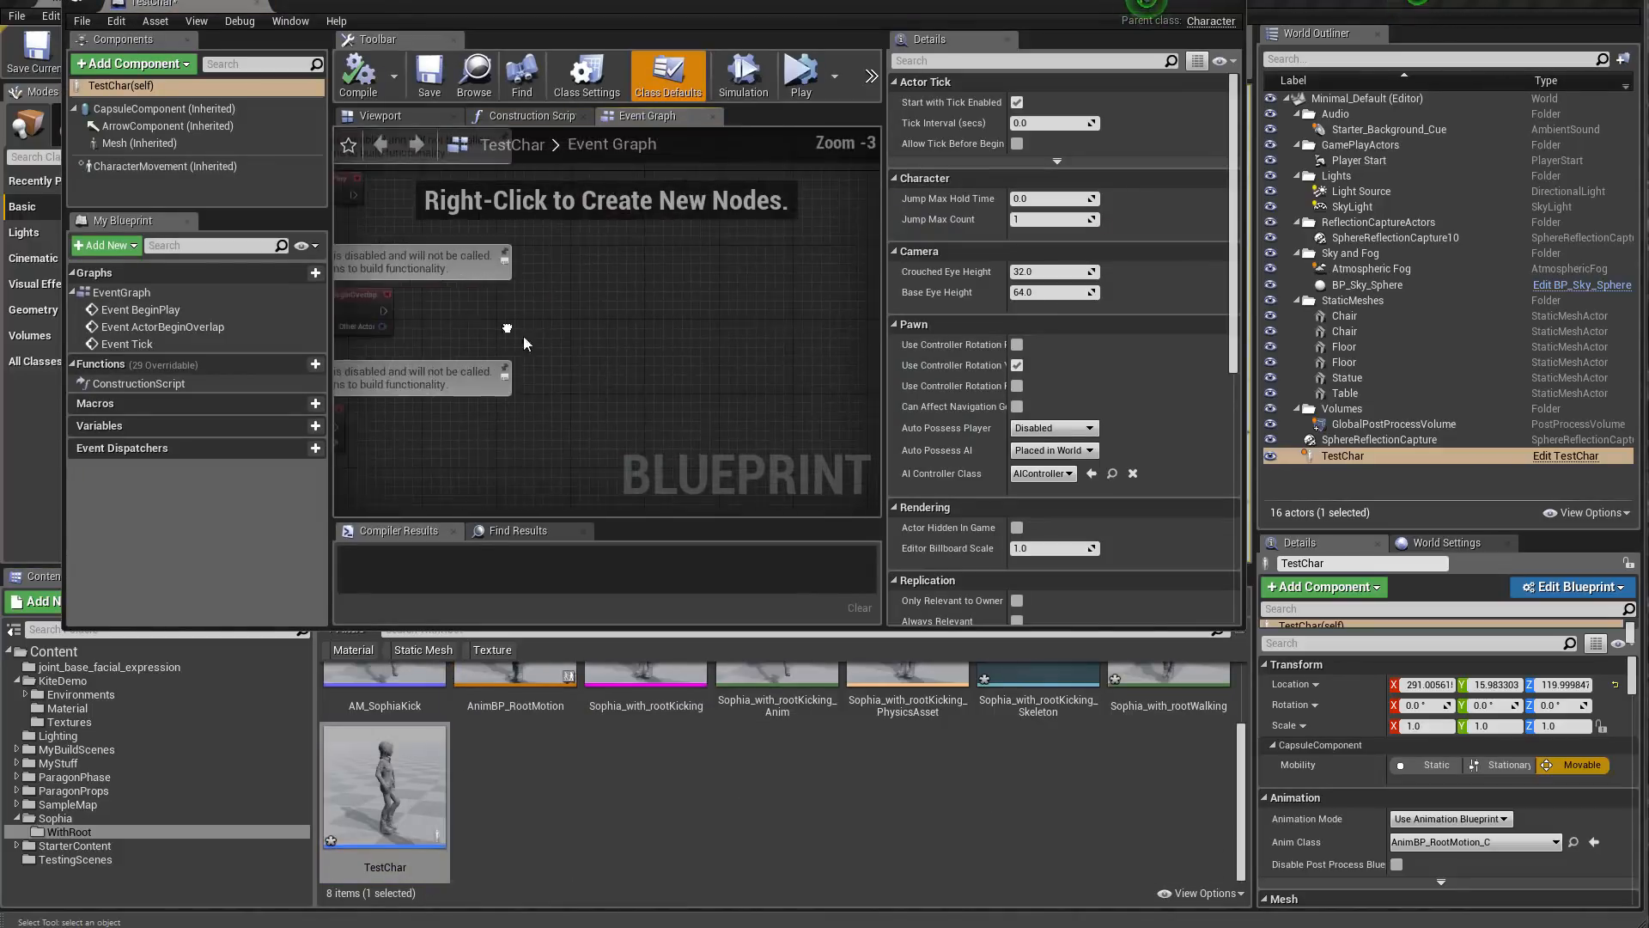
{"action": "right_click", "coordinate": [572, 344]}
{"action": "type", "text": "space"}
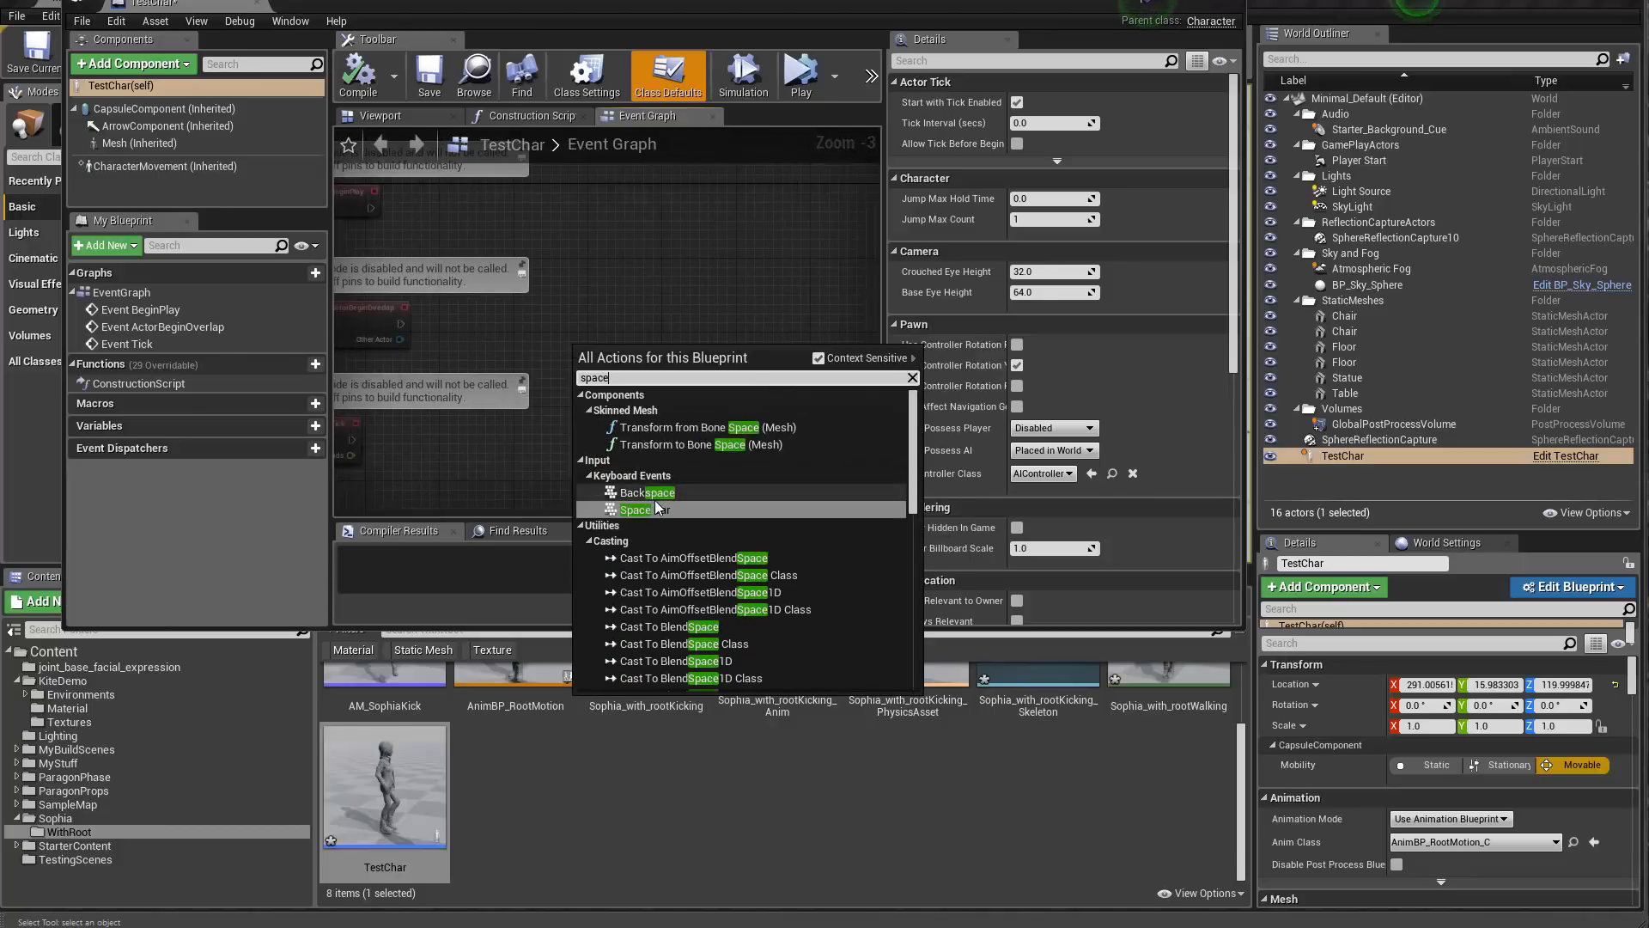
{"action": "left_click", "coordinate": [651, 509]}
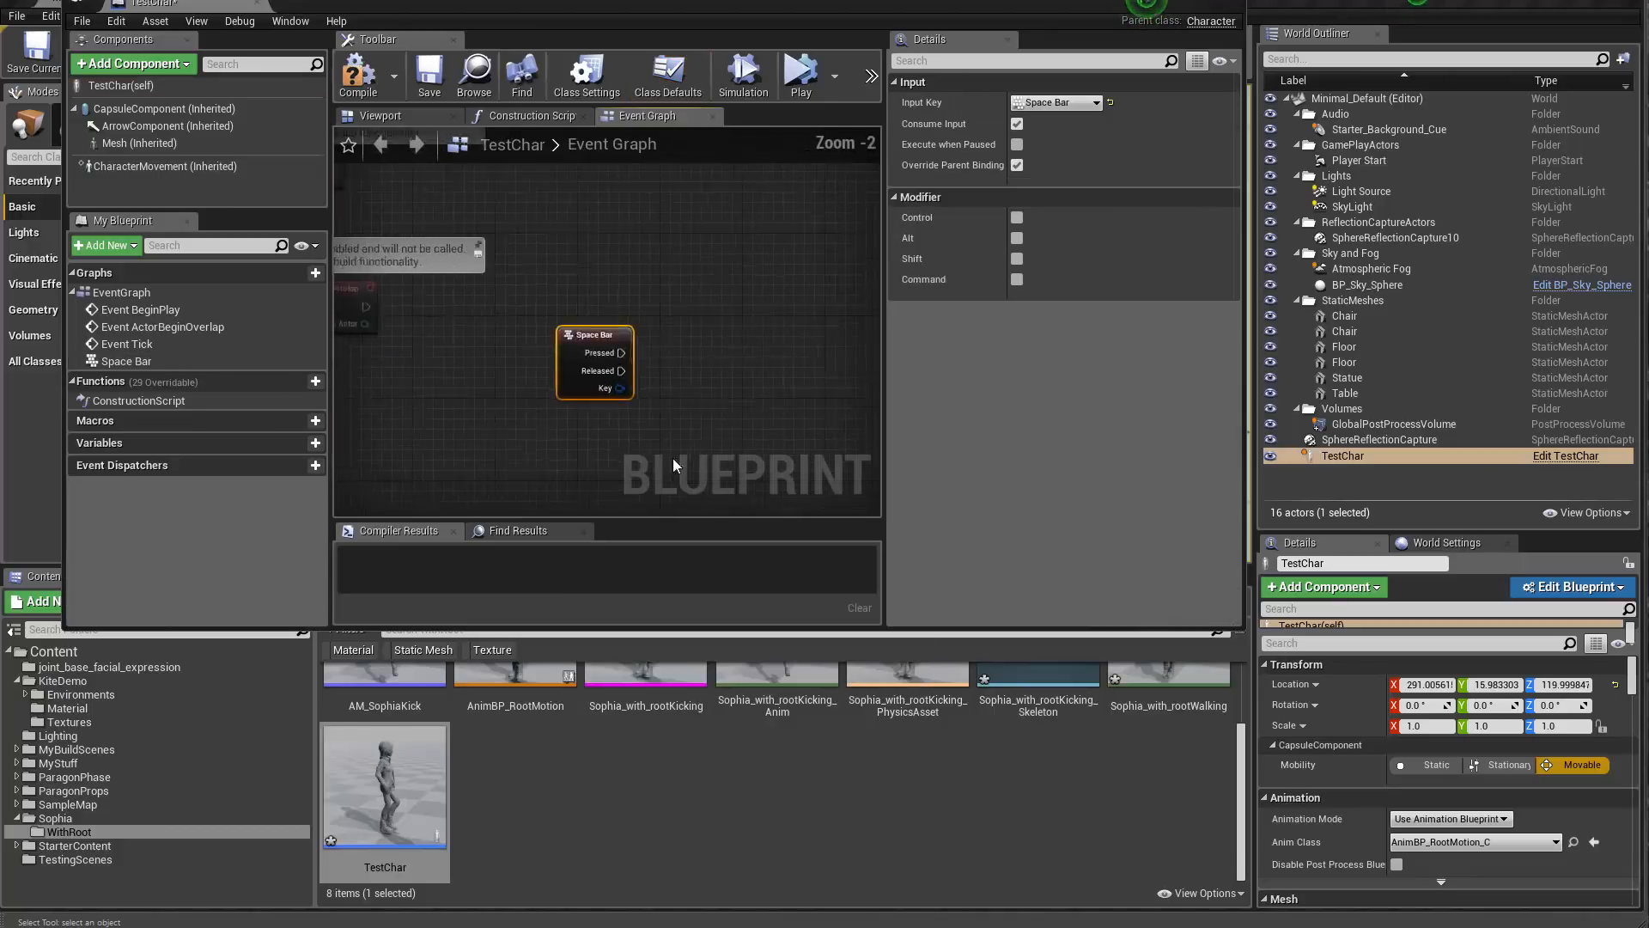
Step: Add a Mesh component reference to the Event Graph and create a Play Montage node linked to it beside the Space Bar event
{"action": "left_click_drag", "start_coordinate": [177, 144], "coordinate": [563, 453]}
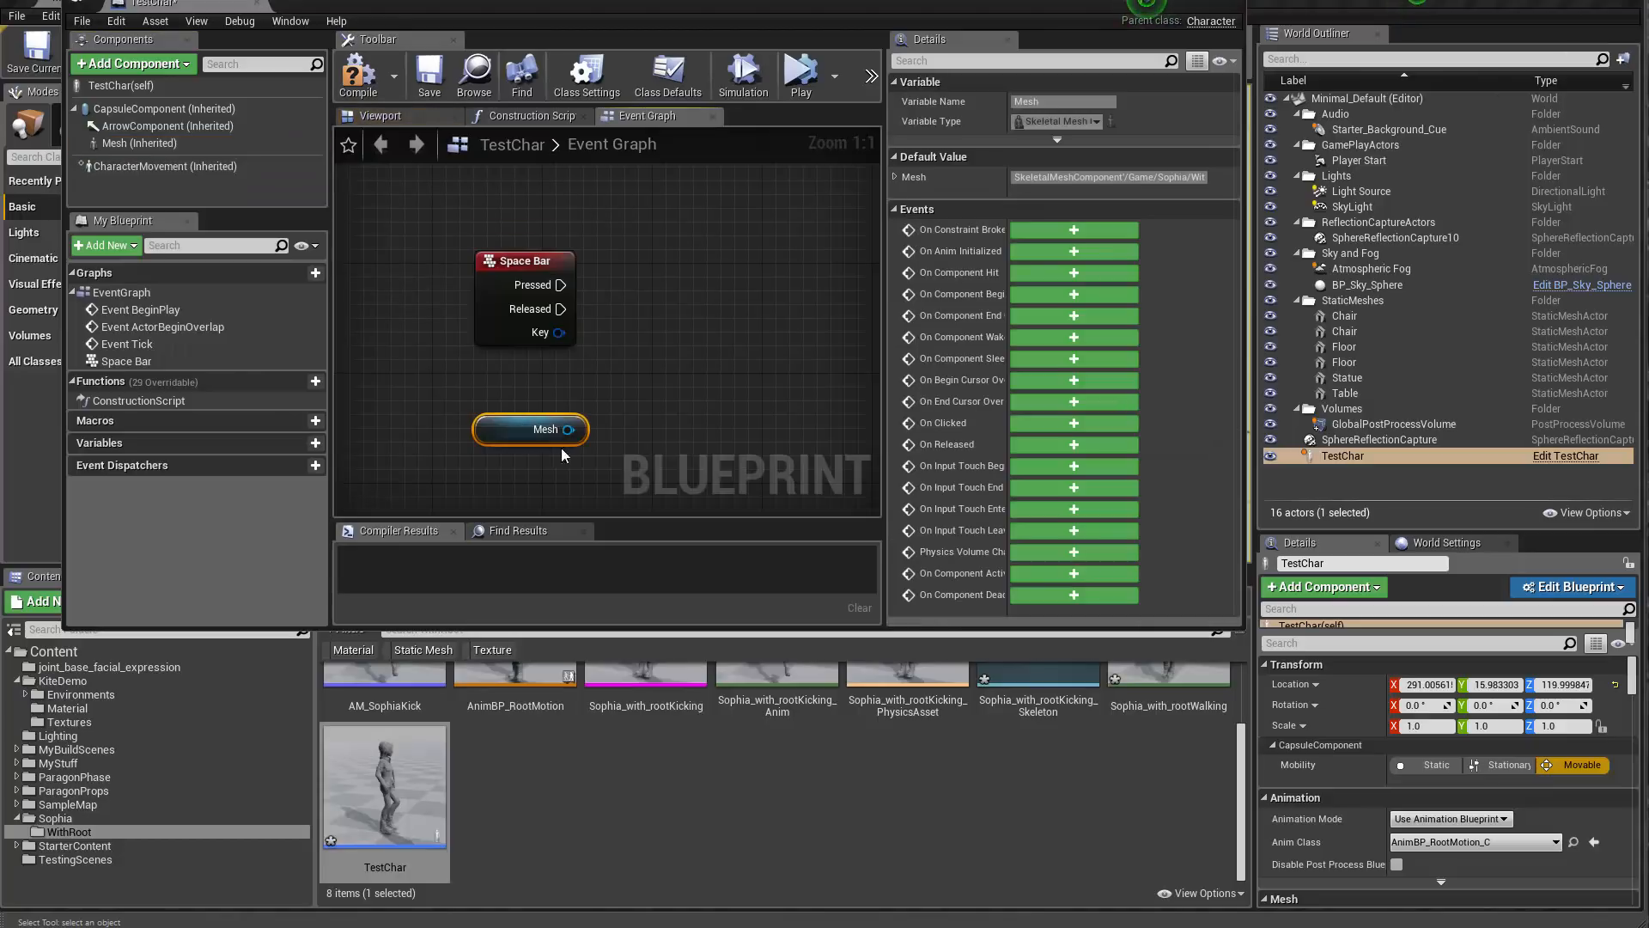
{"action": "left_click_drag", "start_coordinate": [701, 270], "coordinate": [701, 270]}
{"action": "type", "text": "play"}
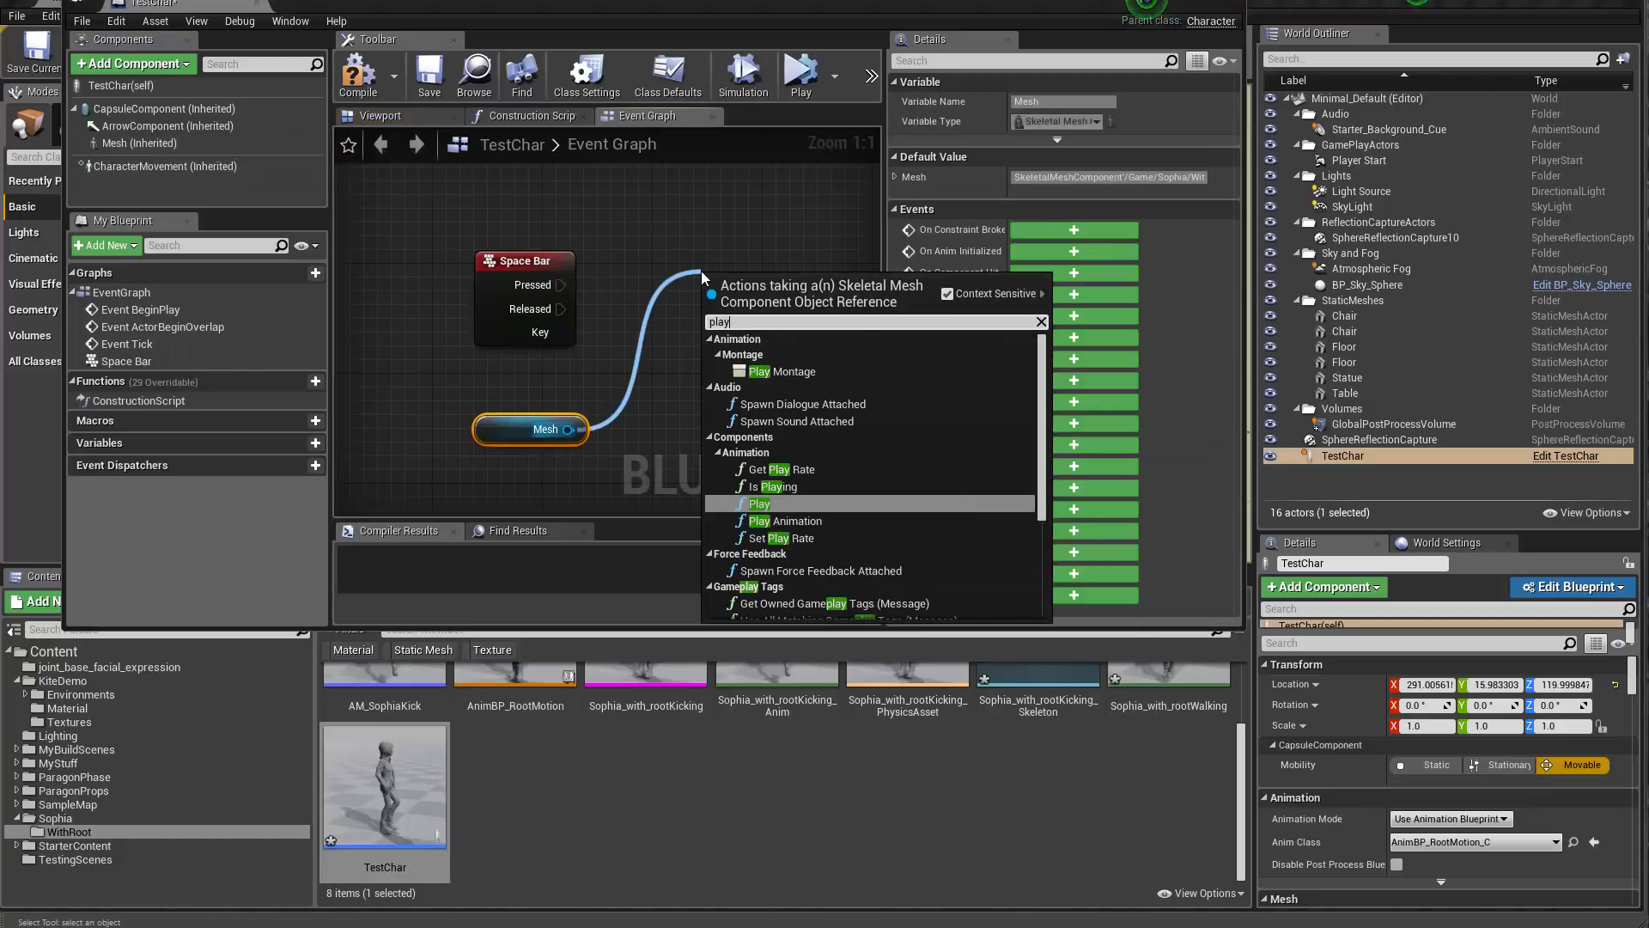
{"action": "key", "text": "Up"}
{"action": "key", "text": "Up"}
{"action": "key", "text": "Up"}
{"action": "key", "text": "Up"}
{"action": "key", "text": "Return"}
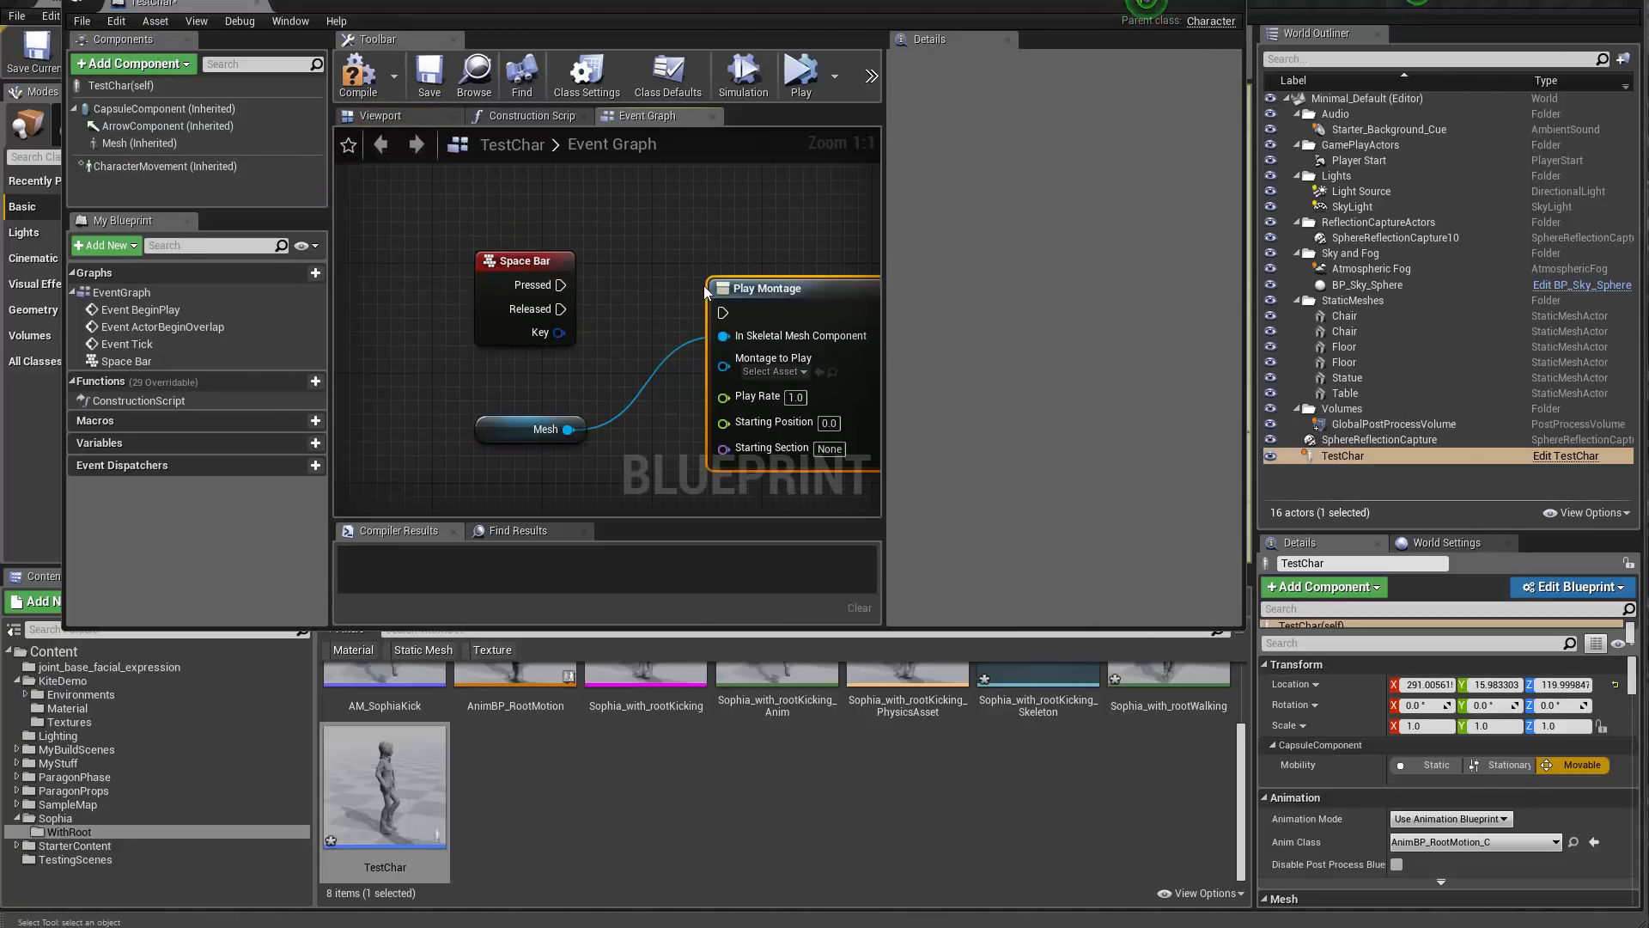
{"action": "left_click_drag", "start_coordinate": [703, 312], "coordinate": [703, 312]}
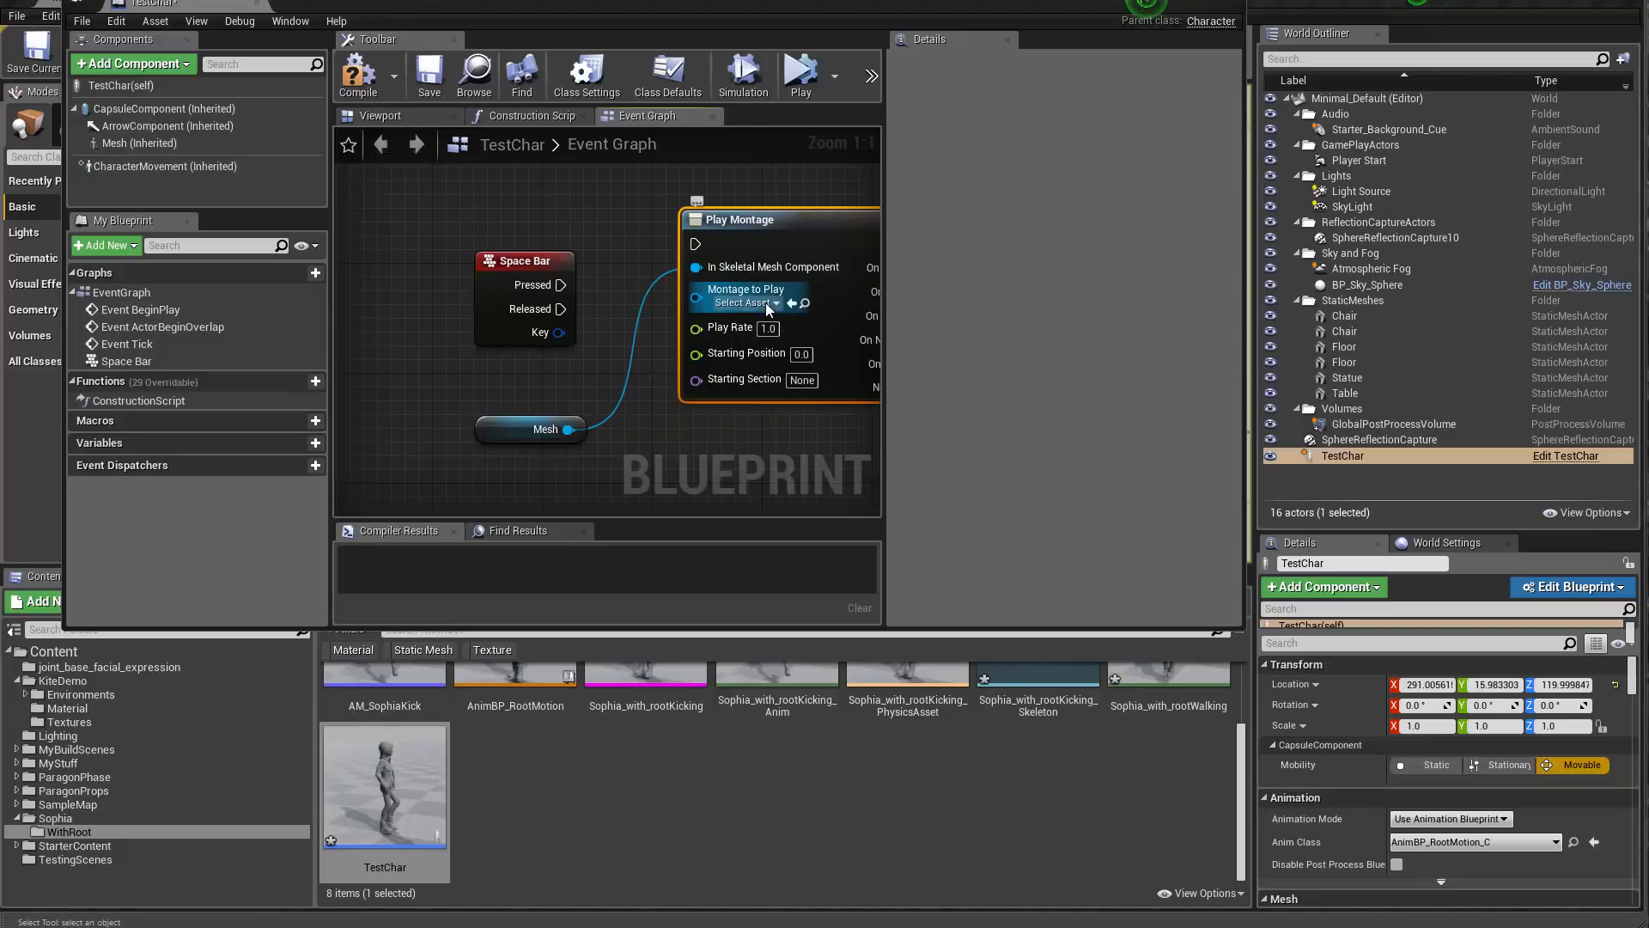
Step: Set the Play Montage node's Montage to Play to AM_SophiaKick and compile the blueprint
{"action": "left_click", "coordinate": [765, 302]}
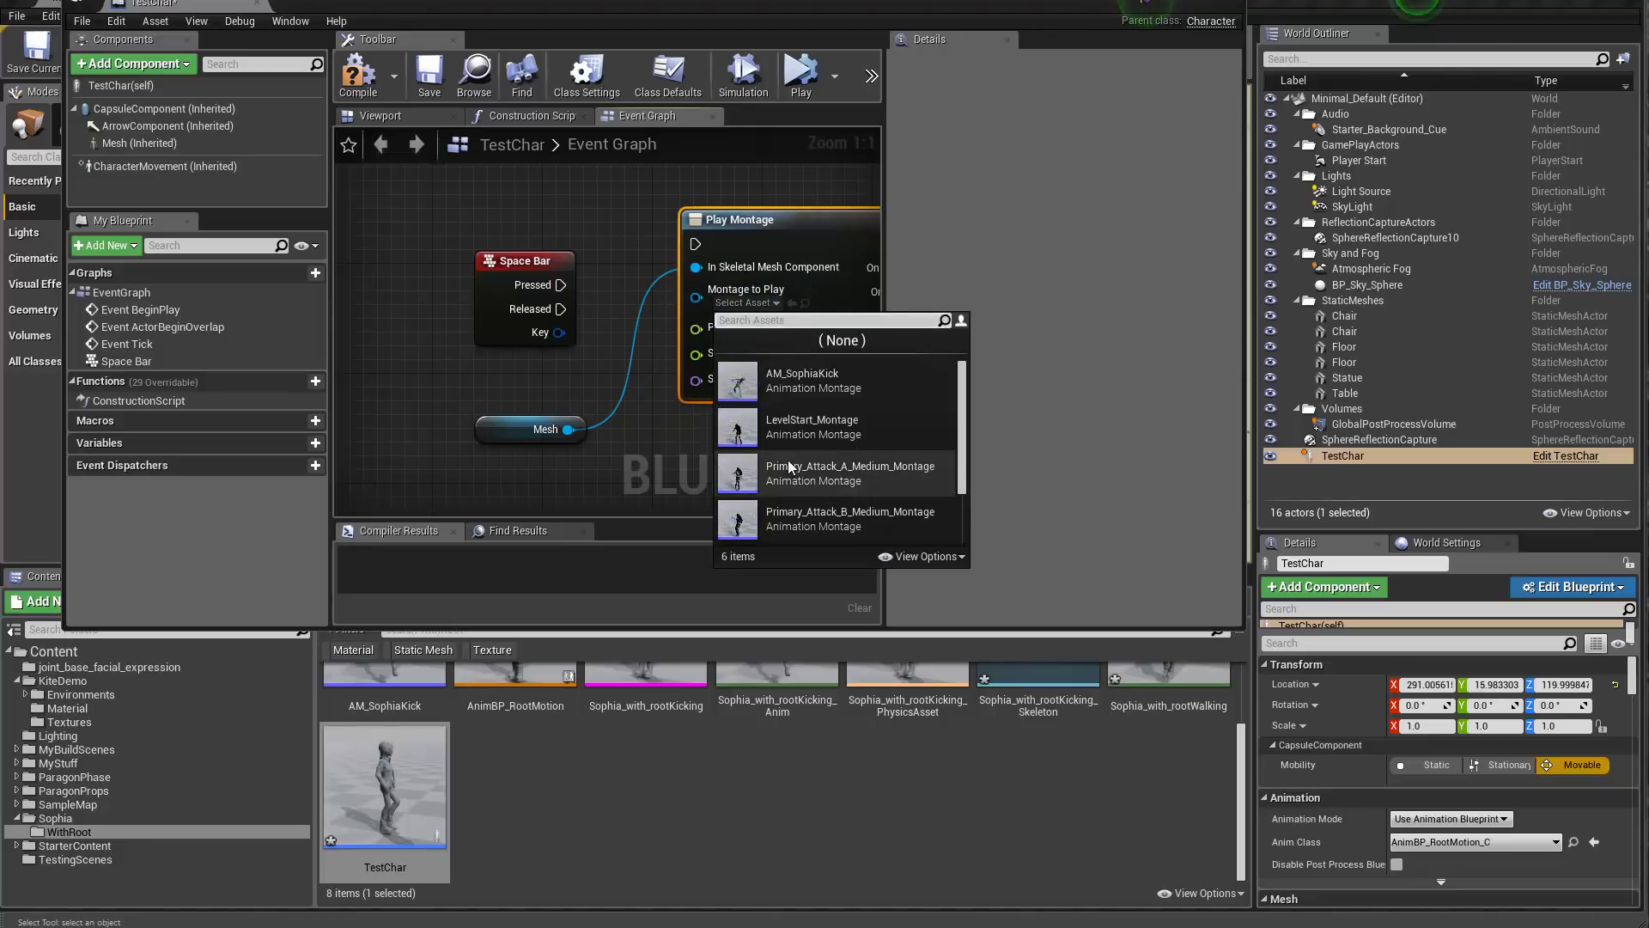
{"action": "left_click", "coordinate": [858, 389]}
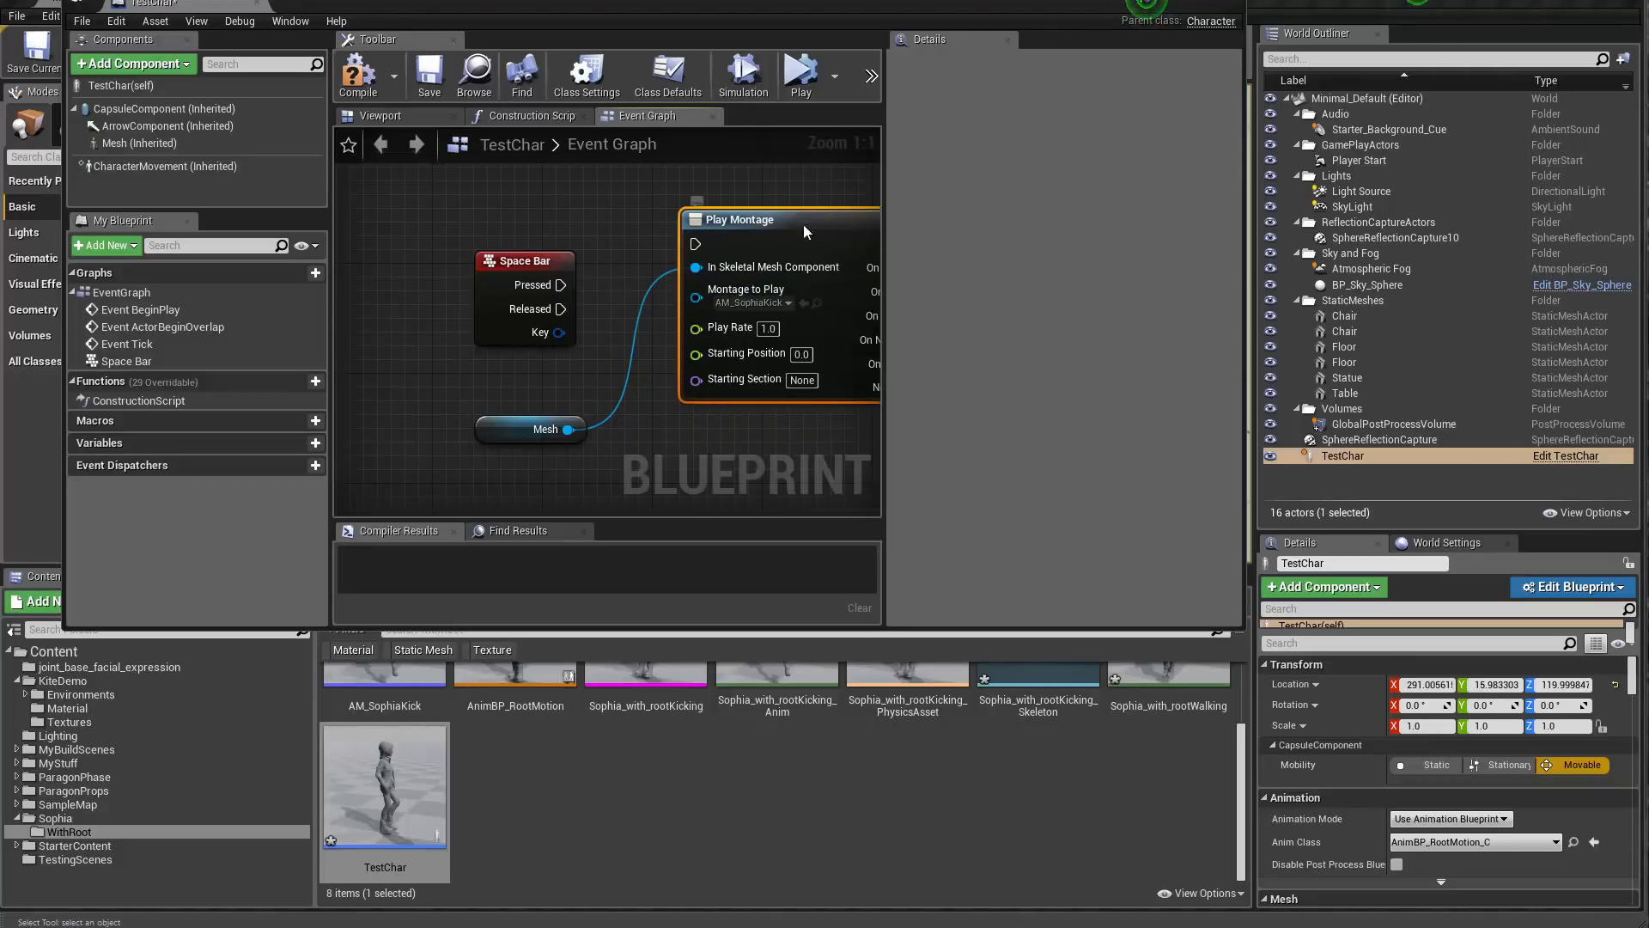
{"action": "left_click", "coordinate": [361, 88]}
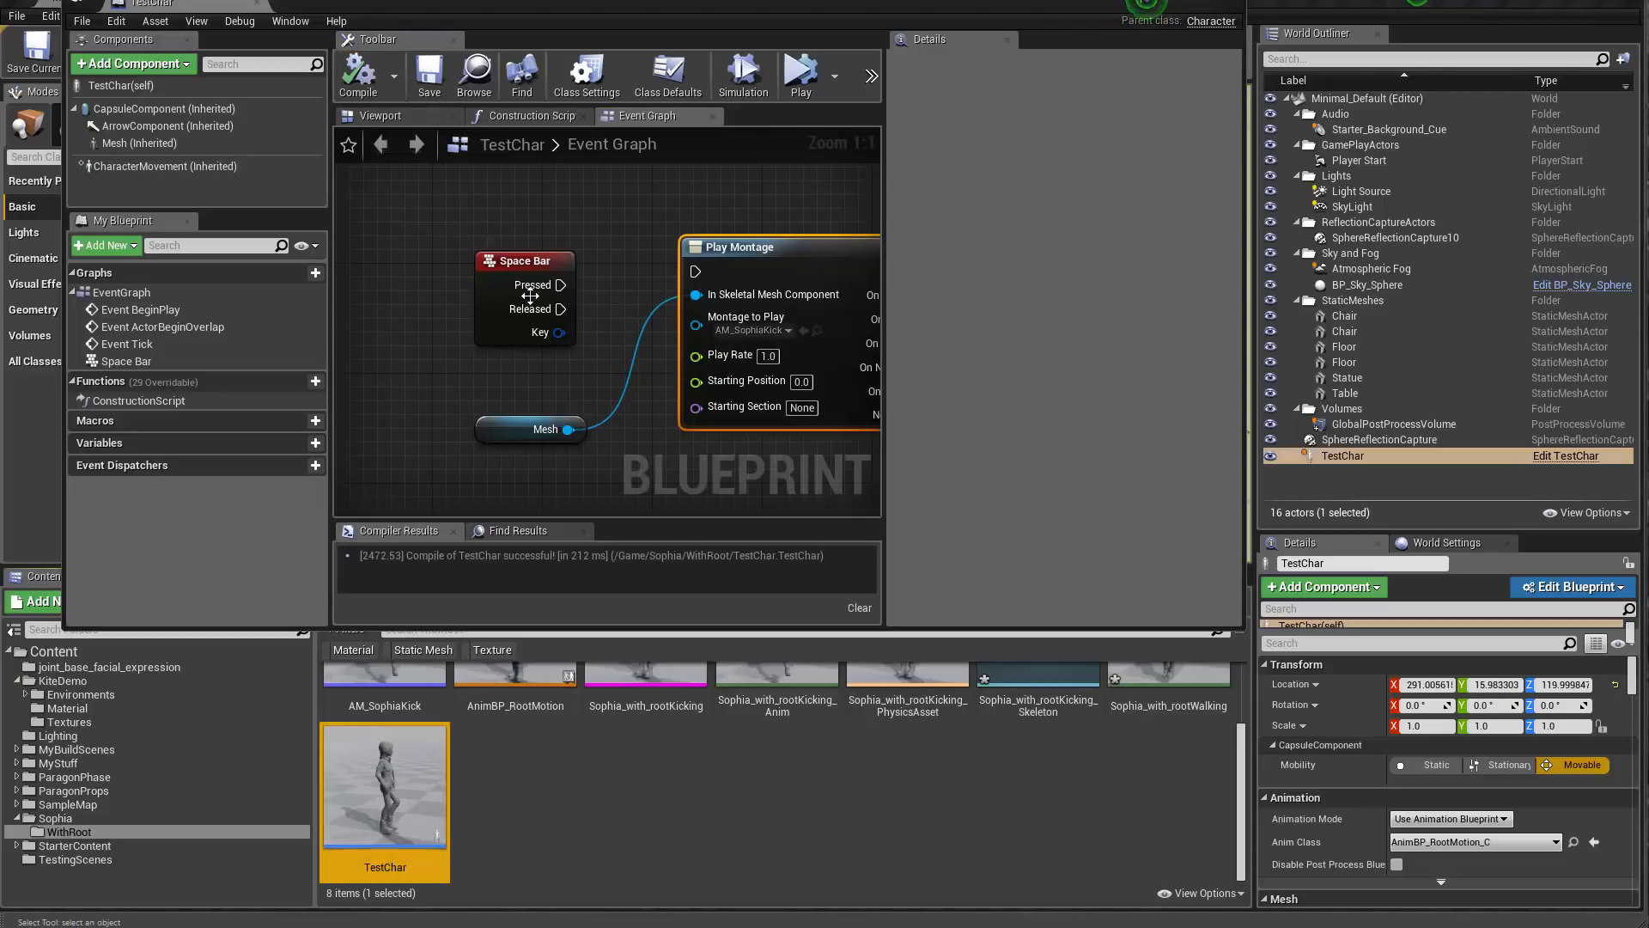
Step: Connect the Space Bar event's Pressed output to the Play Montage node's execution input and recompile TestChar
{"action": "left_click_drag", "start_coordinate": [554, 285], "coordinate": [691, 274]}
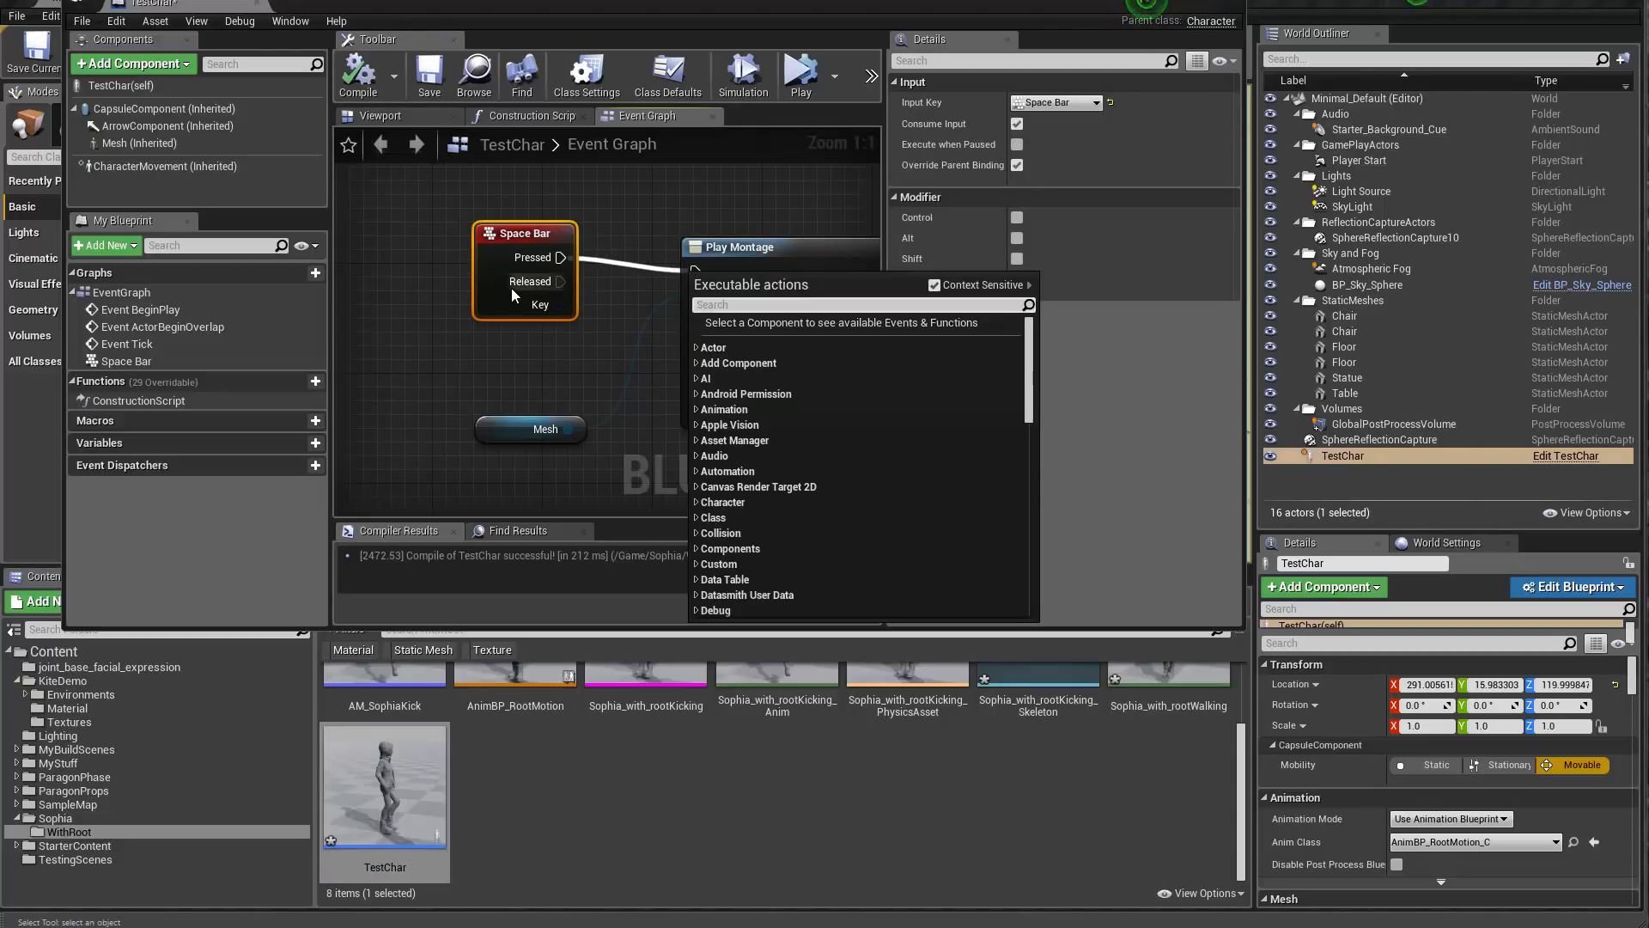
{"action": "left_click", "coordinate": [565, 232]}
{"action": "left_click_drag", "start_coordinate": [560, 257], "coordinate": [702, 273]}
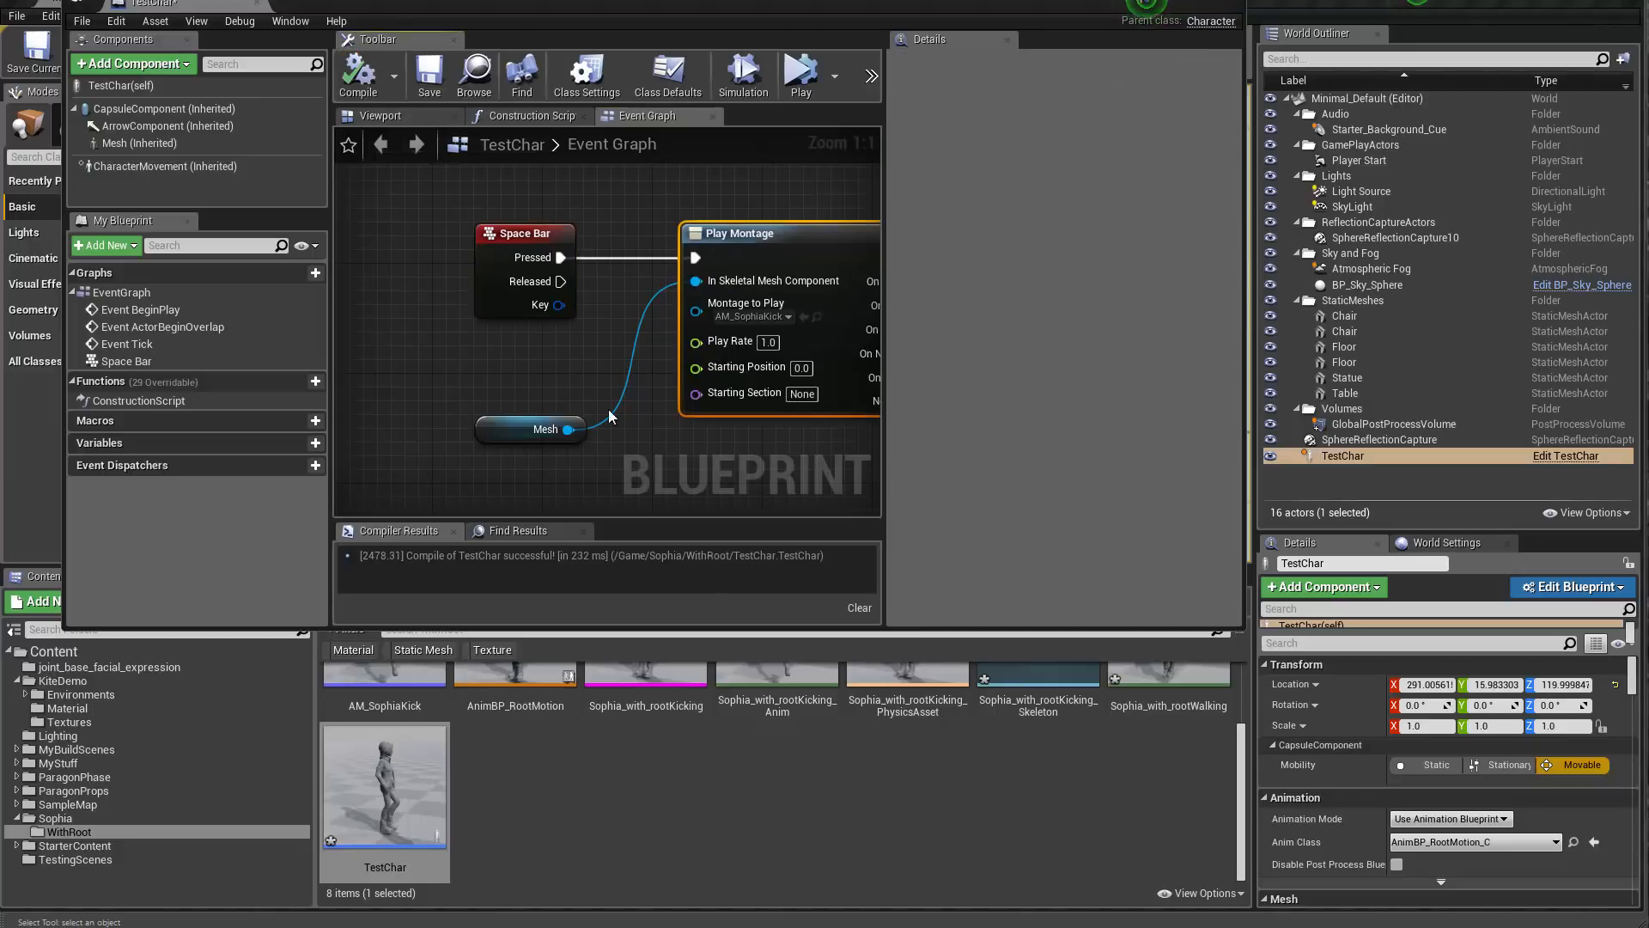
Step: Locate the montage asset used by the Play Montage node and open AM_SophiaKick to inspect its slot
{"action": "right_click_drag", "start_coordinate": [704, 446], "coordinate": [600, 446]}
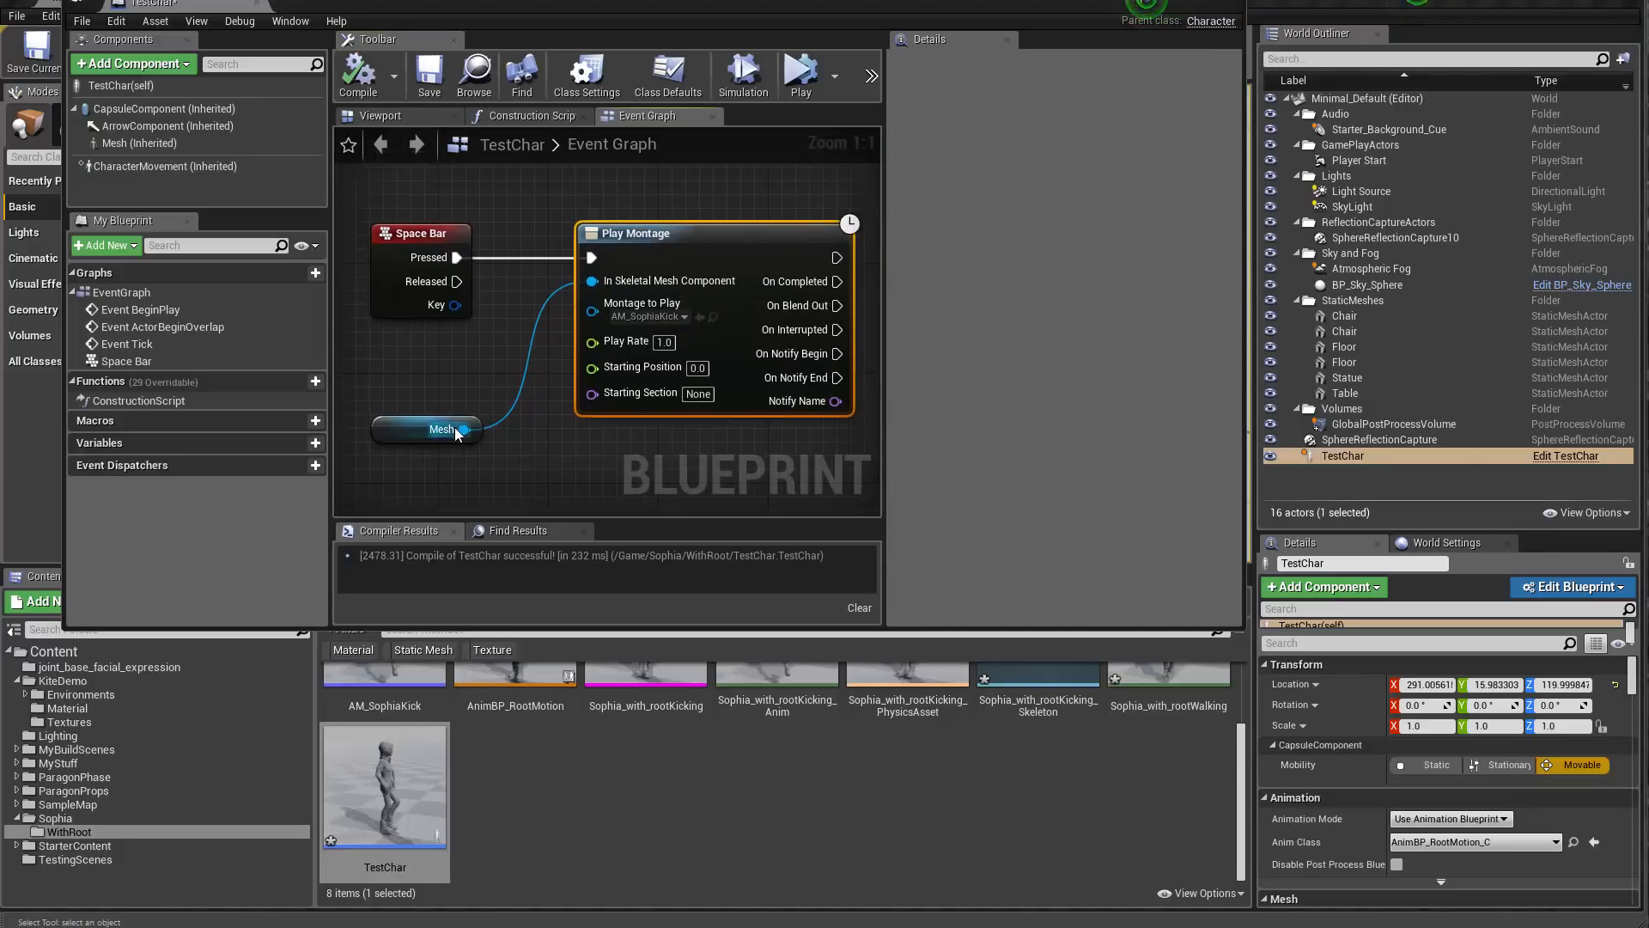
{"action": "left_click", "coordinate": [714, 318]}
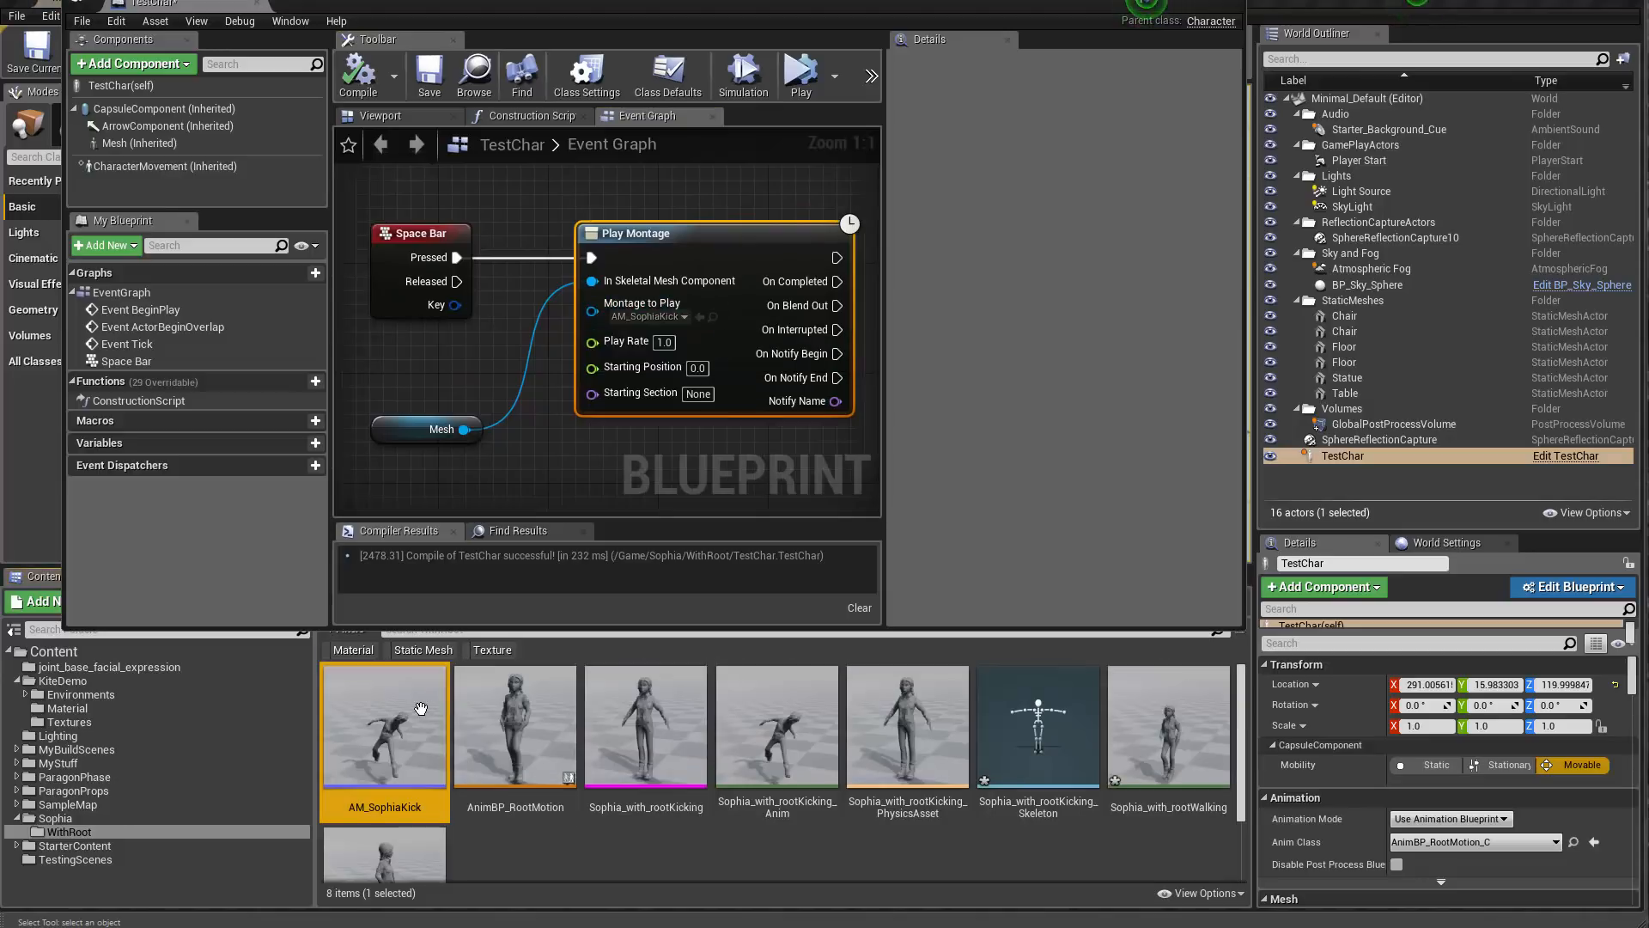
{"action": "double_click", "coordinate": [384, 726]}
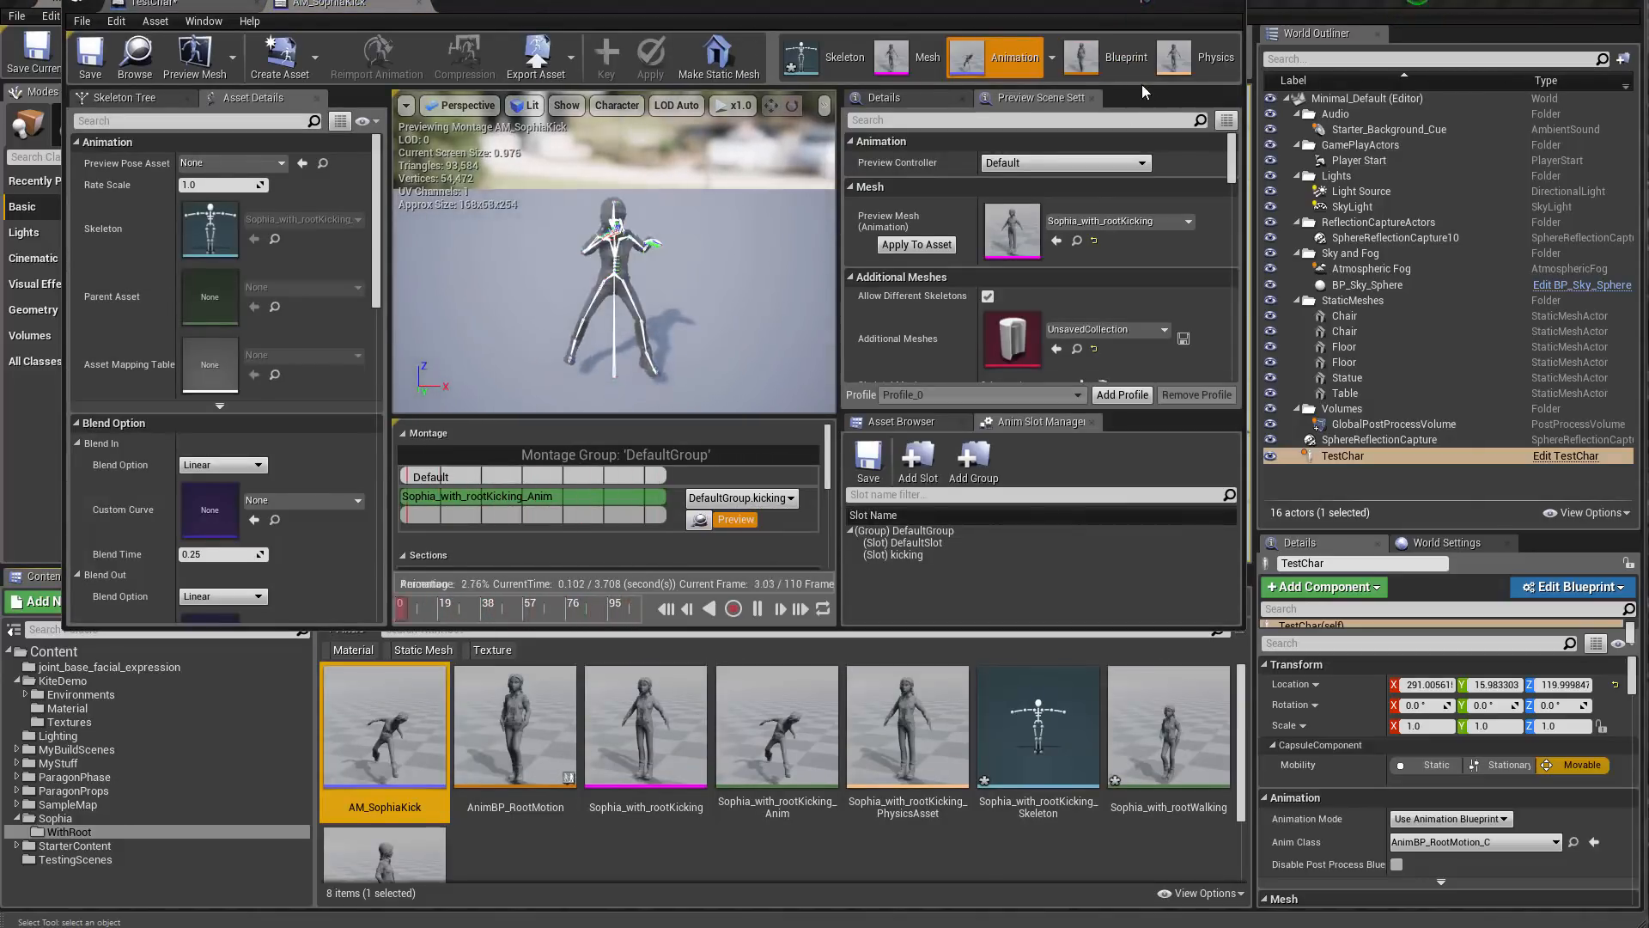
Step: Review the kicking slot and final pose in the AnimBP_RootMotion Anim Graph and compile the animation blueprint
{"action": "left_click", "coordinate": [1108, 67]}
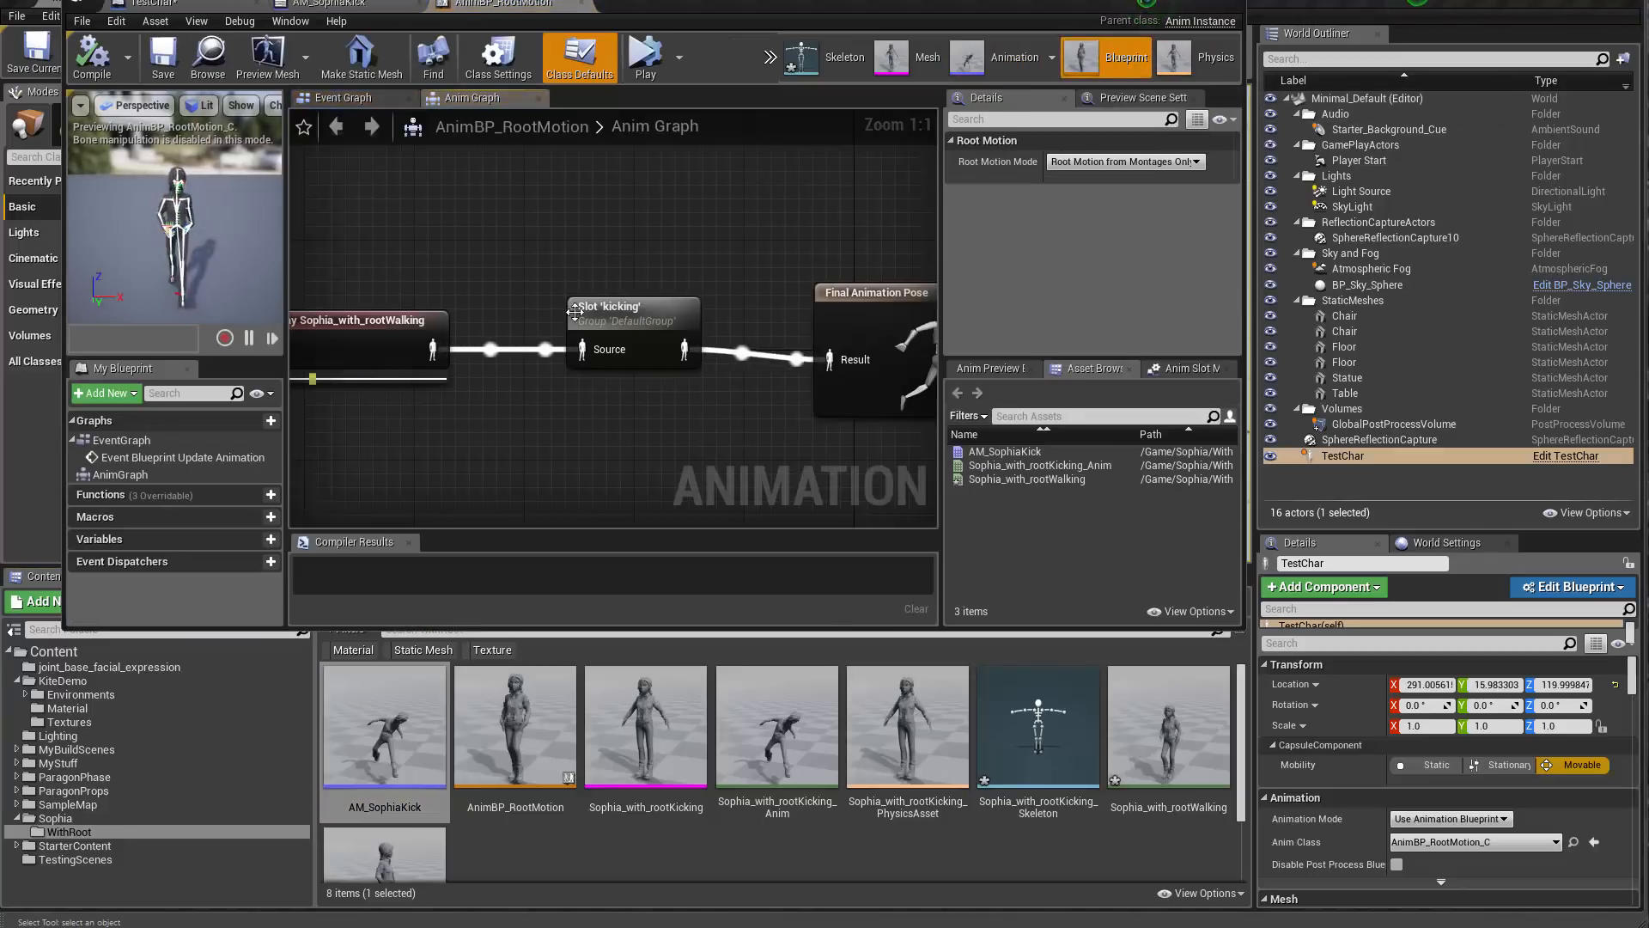
{"action": "right_click_drag", "start_coordinate": [637, 299], "coordinate": [564, 352]}
{"action": "right_click_drag", "start_coordinate": [731, 329], "coordinate": [581, 325]}
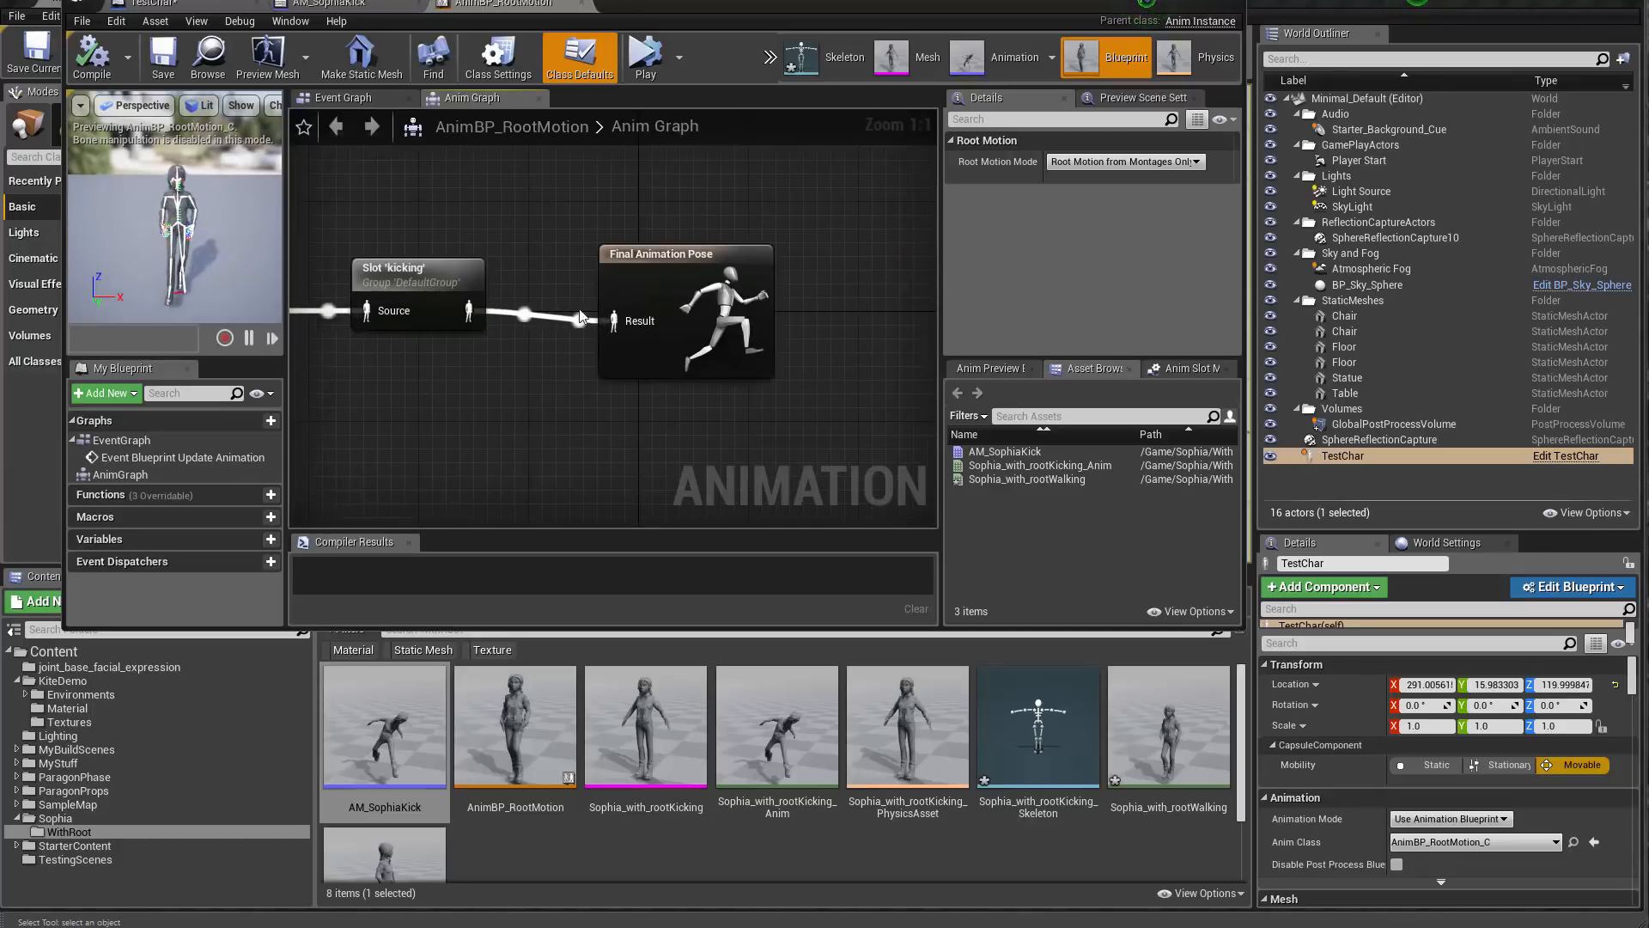
{"action": "right_click_drag", "start_coordinate": [491, 217], "coordinate": [728, 230]}
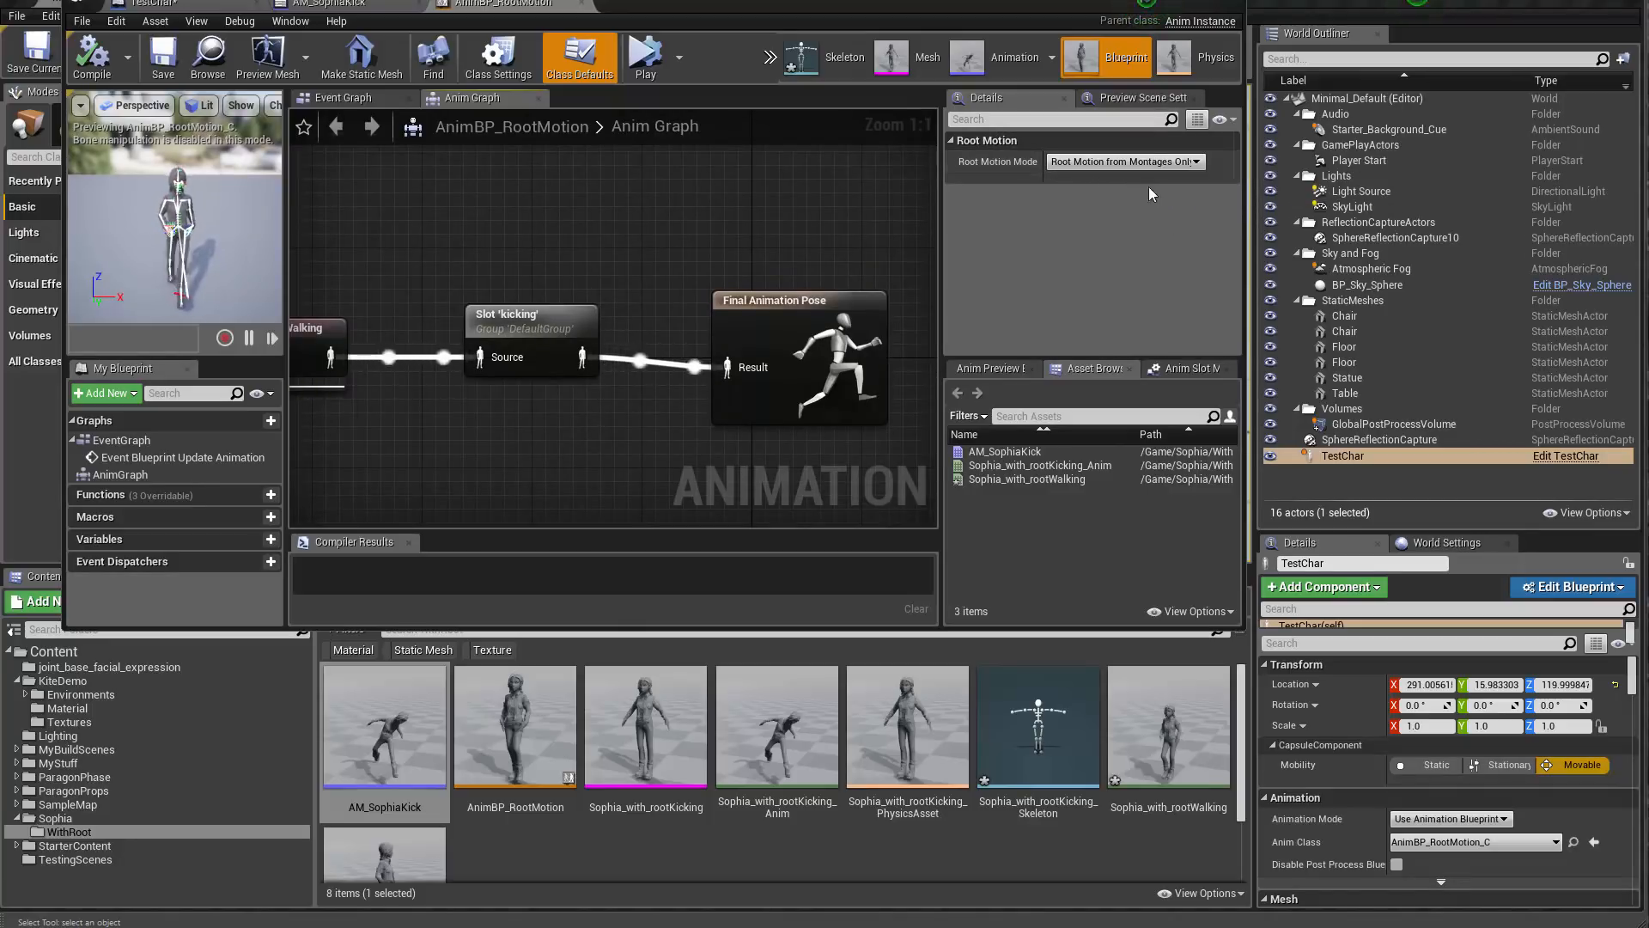
{"action": "right_click_drag", "start_coordinate": [644, 201], "coordinate": [729, 261]}
{"action": "left_click", "coordinate": [93, 58]}
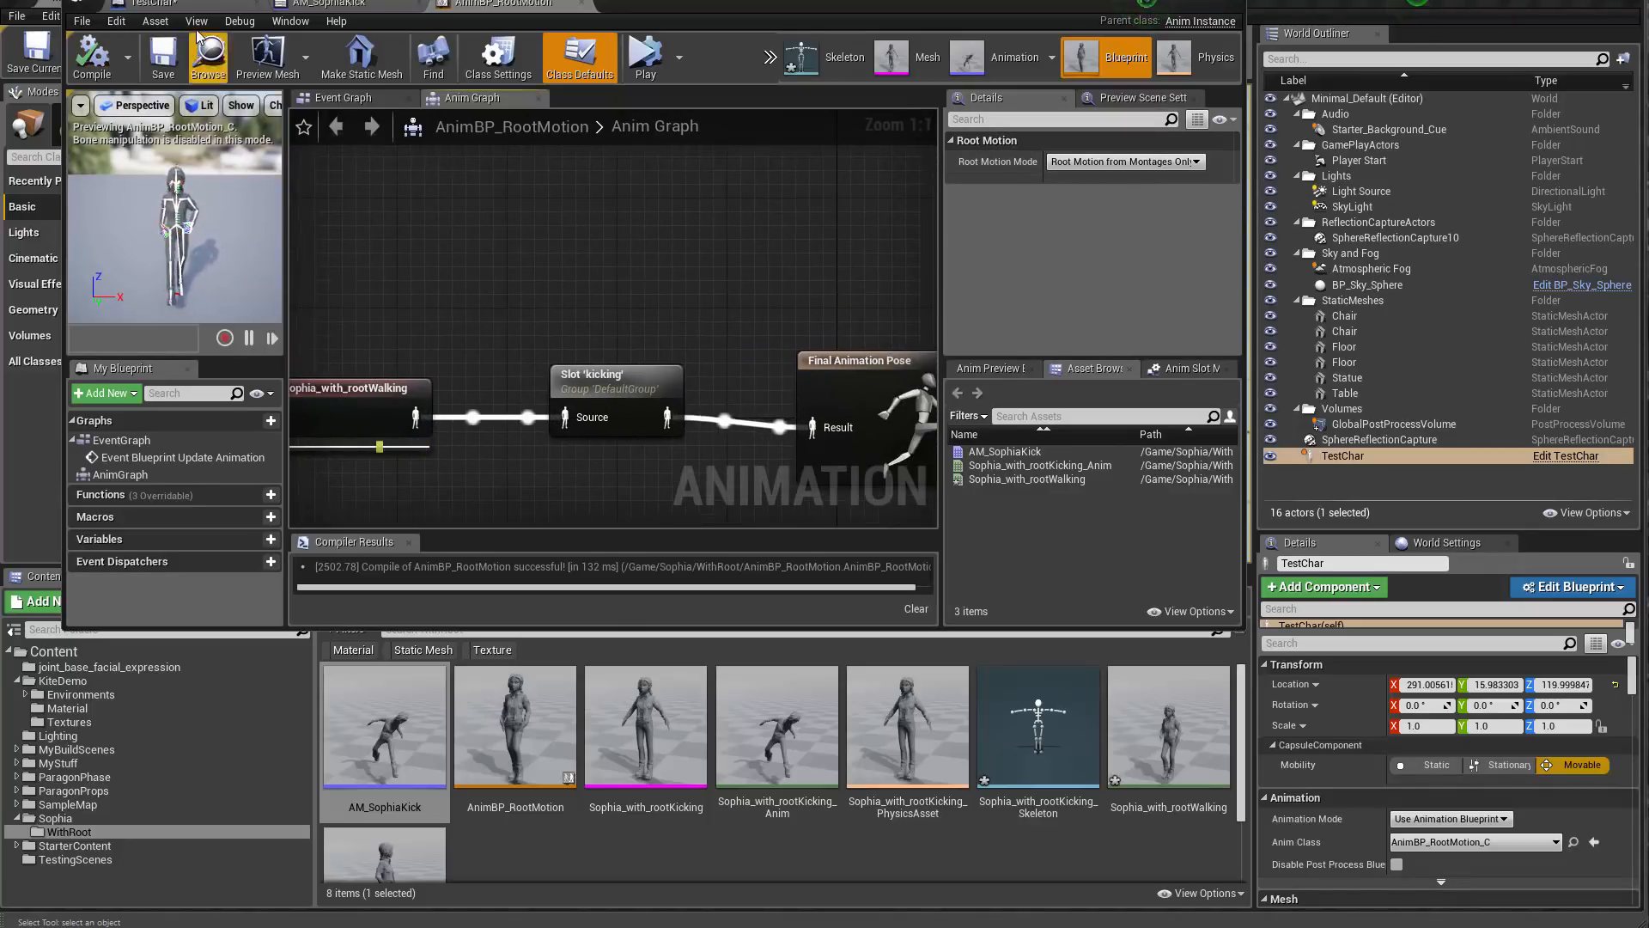
Step: Return to the TestChar blueprint, add a Camera component and compile
{"action": "left_click", "coordinate": [155, 4]}
{"action": "right_click_drag", "start_coordinate": [422, 234], "coordinate": [449, 327]}
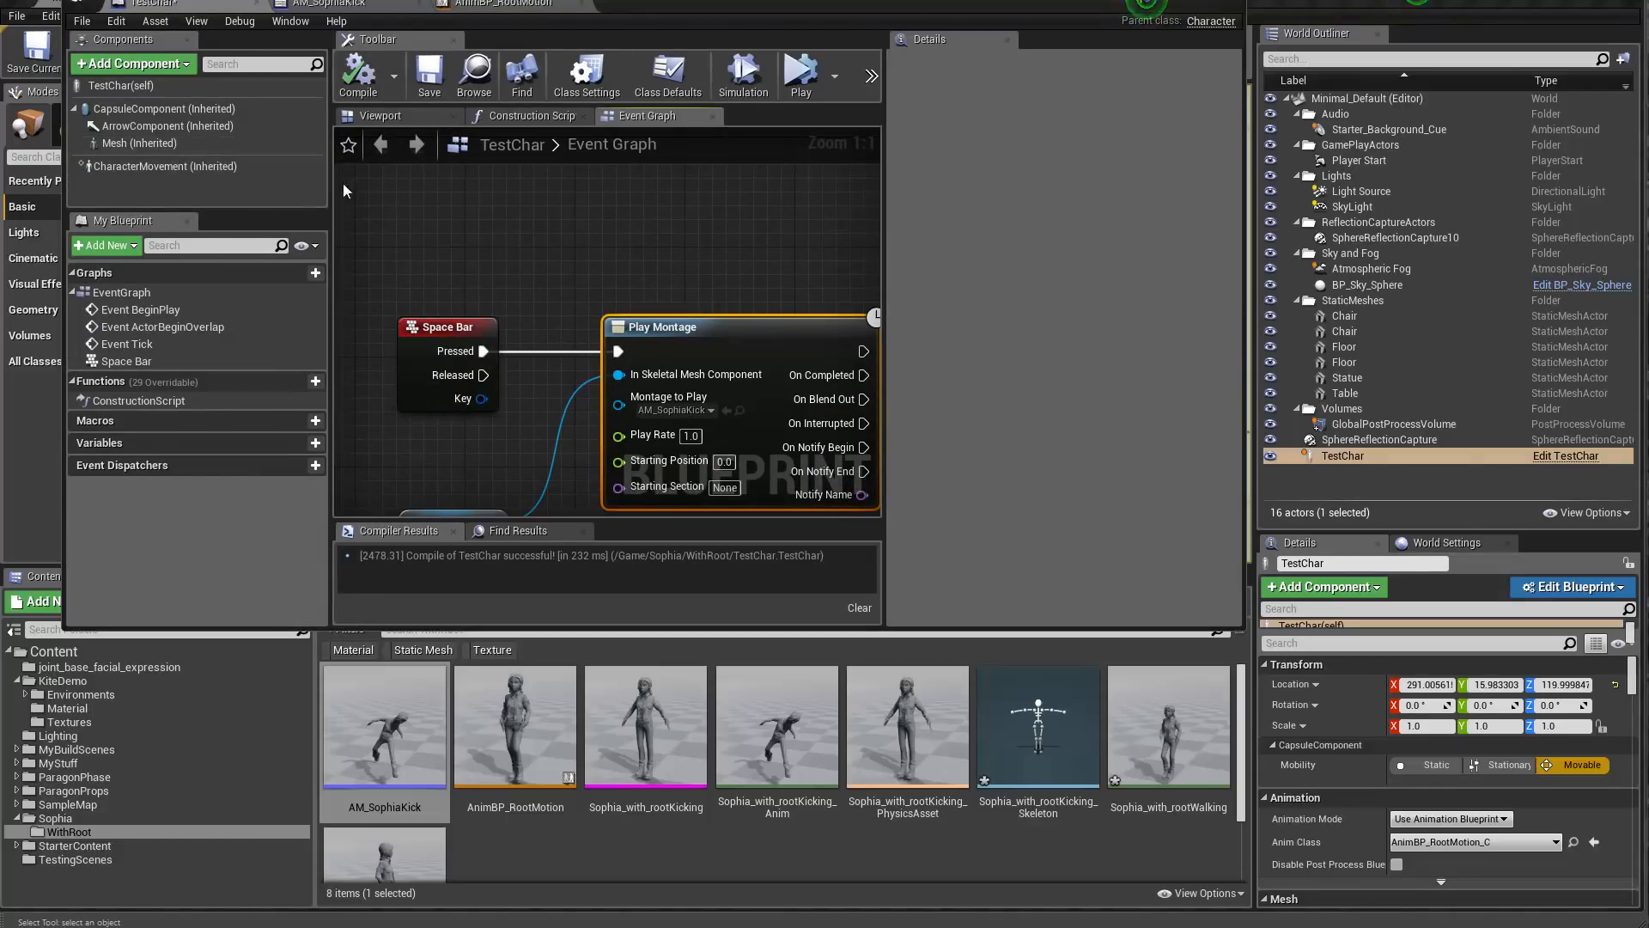
{"action": "left_click", "coordinate": [134, 63]}
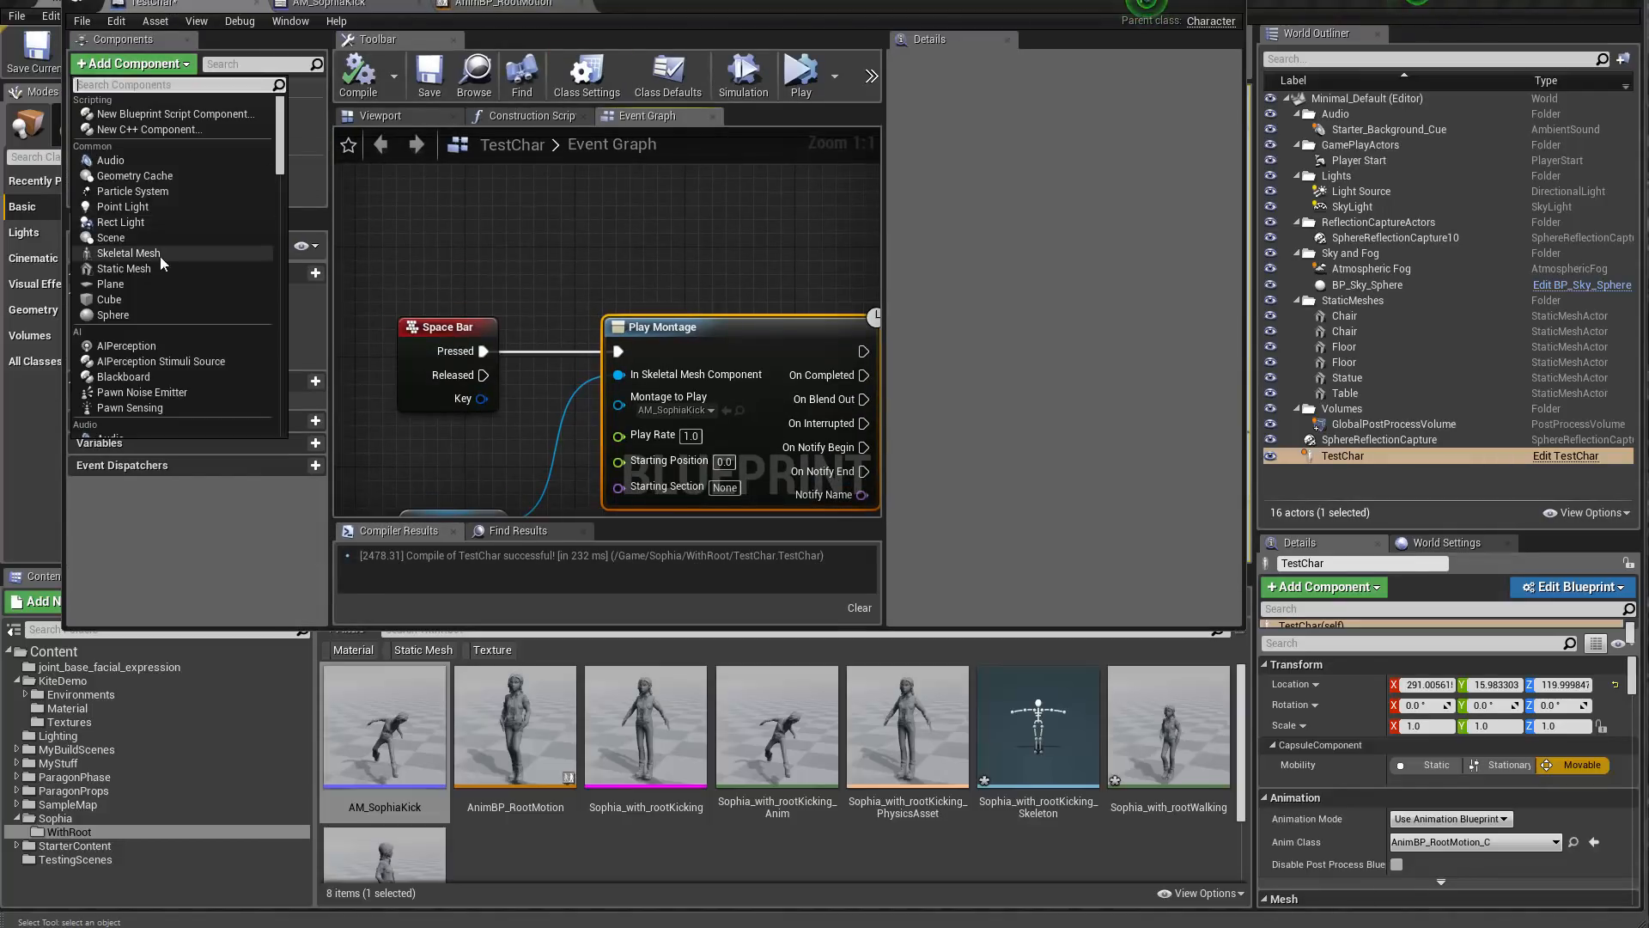
{"action": "left_click", "coordinate": [455, 219]}
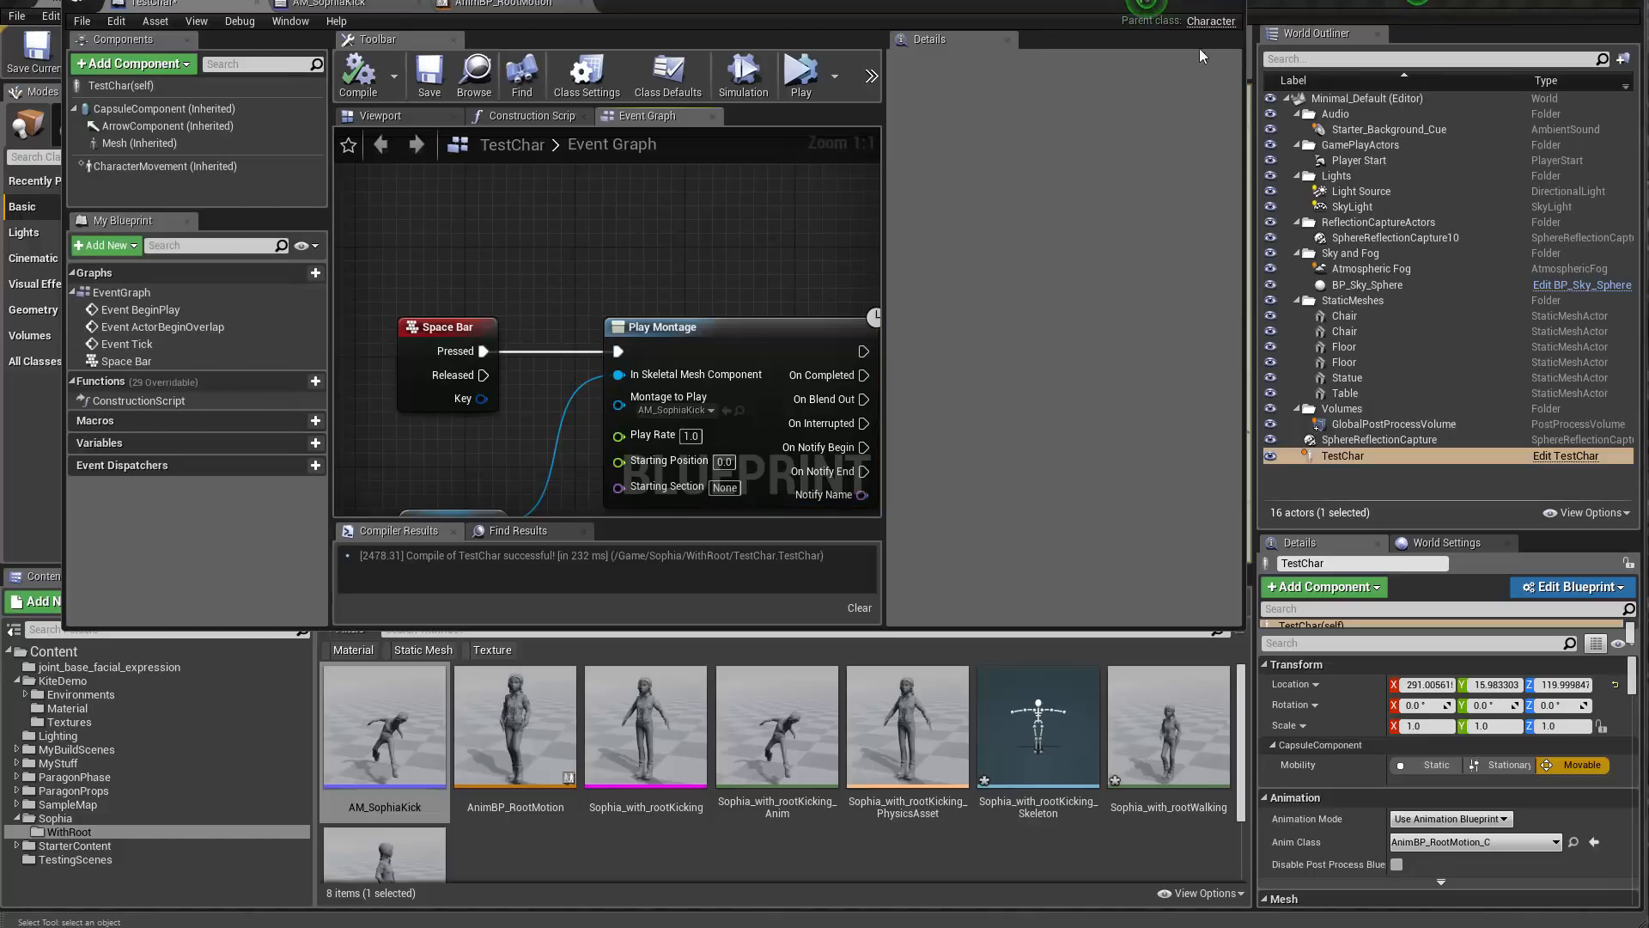
{"action": "mouse_move", "coordinate": [527, 368]}
{"action": "right_mouse_down"}
{"action": "mouse_move", "coordinate": [601, 365]}
{"action": "mouse_move", "coordinate": [552, 262]}
{"action": "mouse_move", "coordinate": [519, 361]}
{"action": "right_mouse_up"}
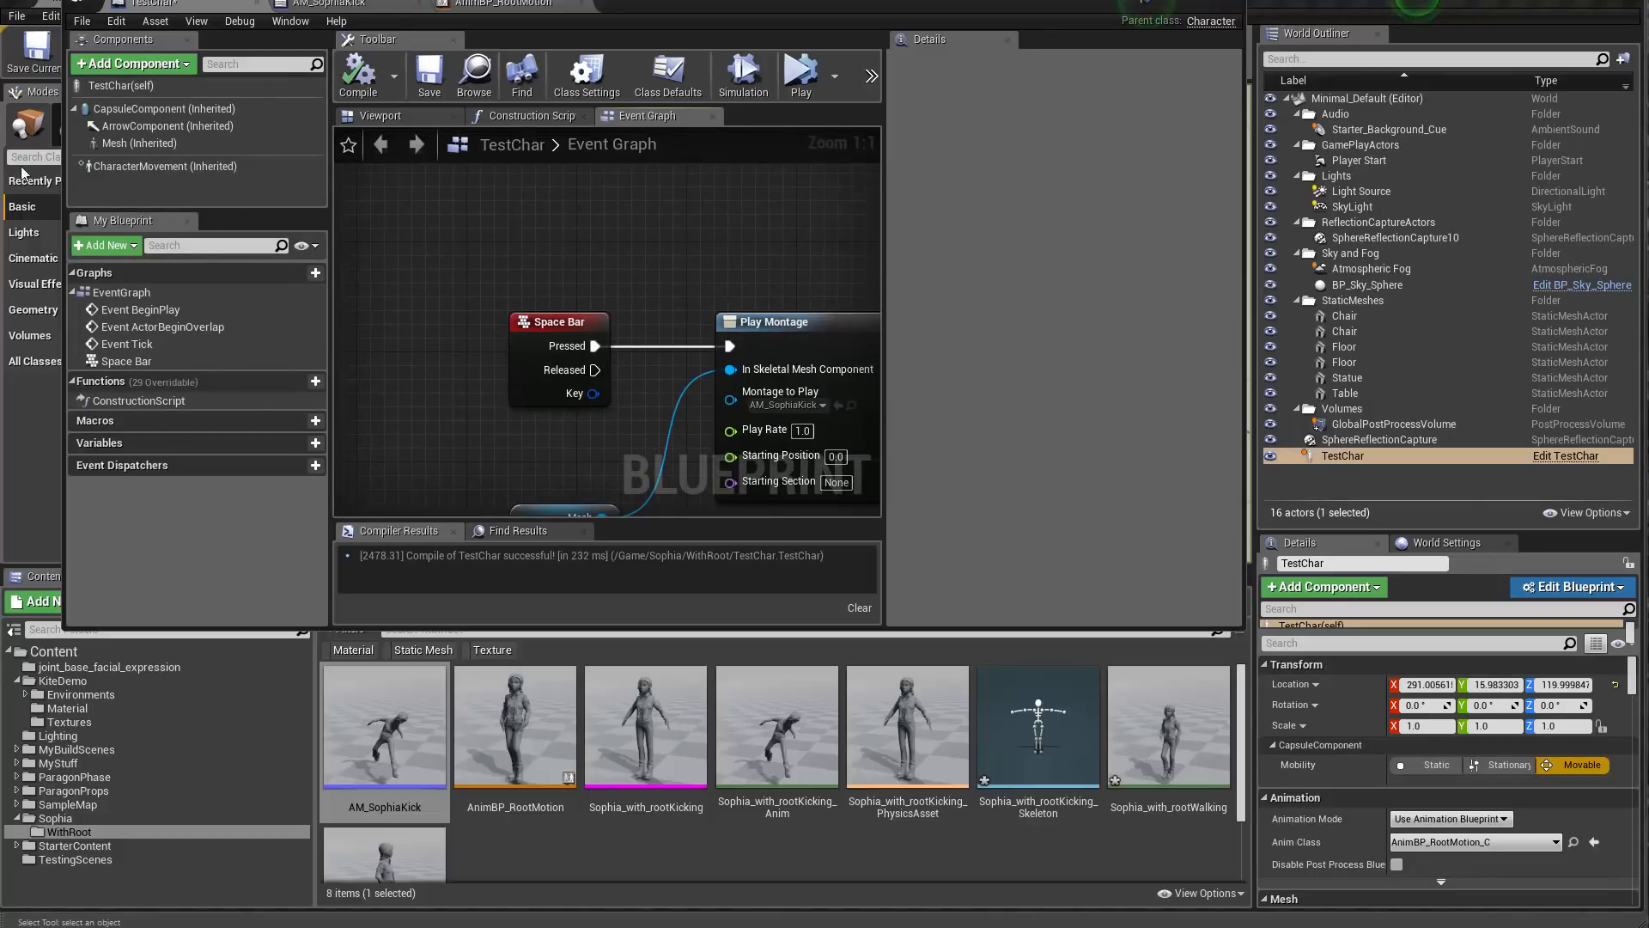
{"action": "left_click", "coordinate": [135, 67]}
{"action": "type", "text": "cam"}
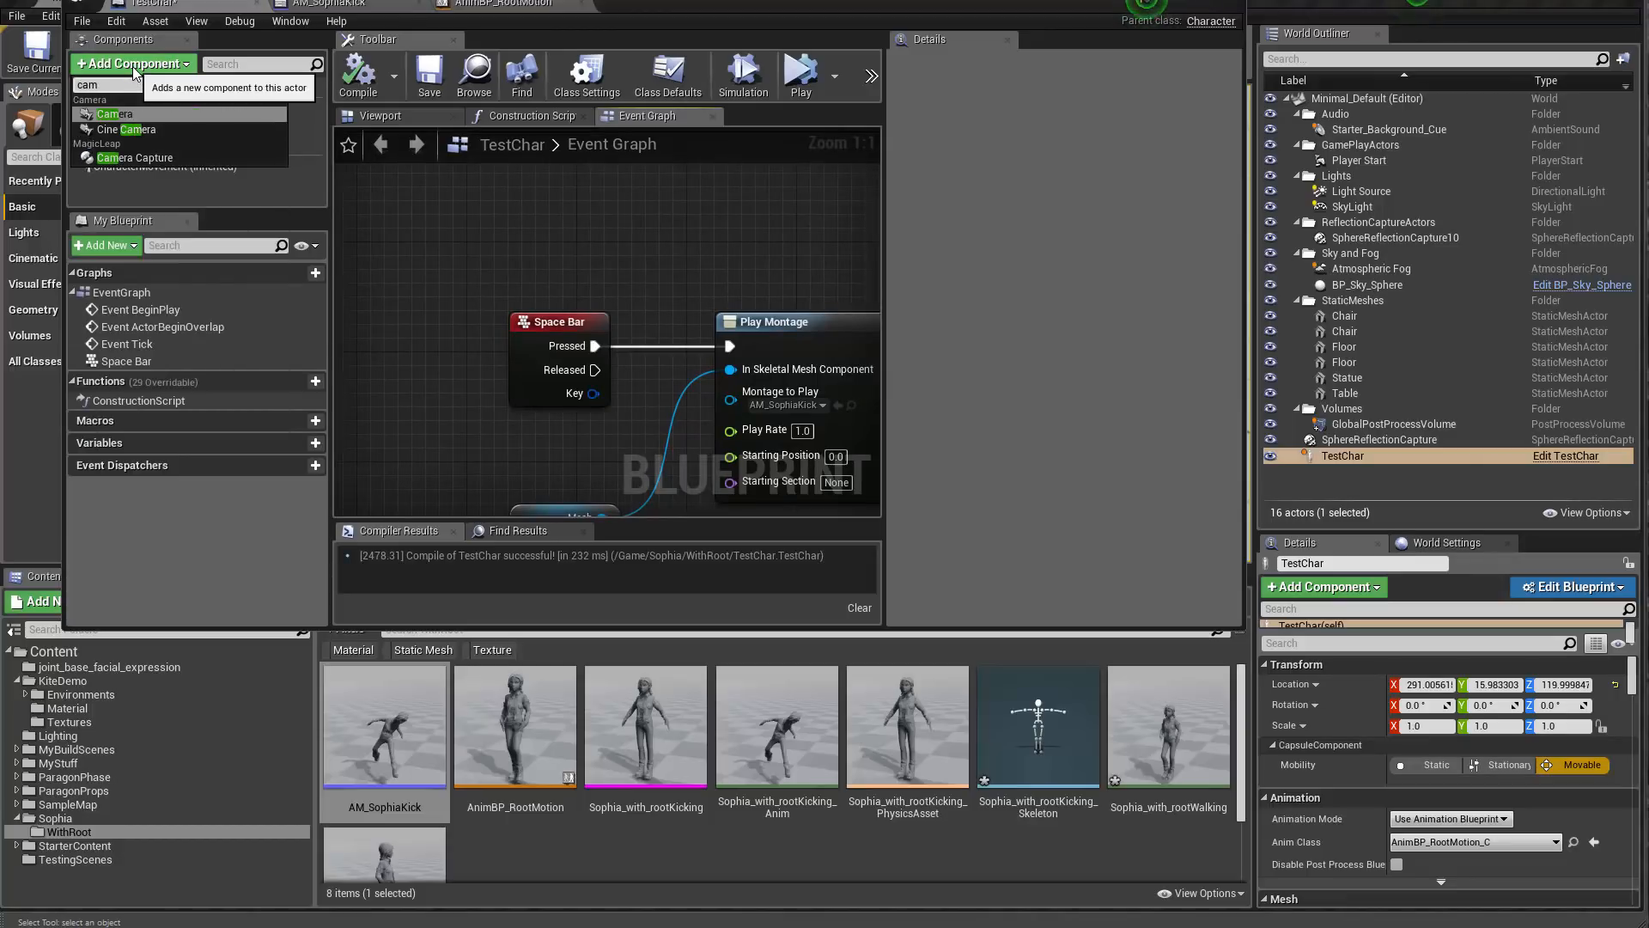
{"action": "key", "text": "Return"}
{"action": "left_click", "coordinate": [367, 86]}
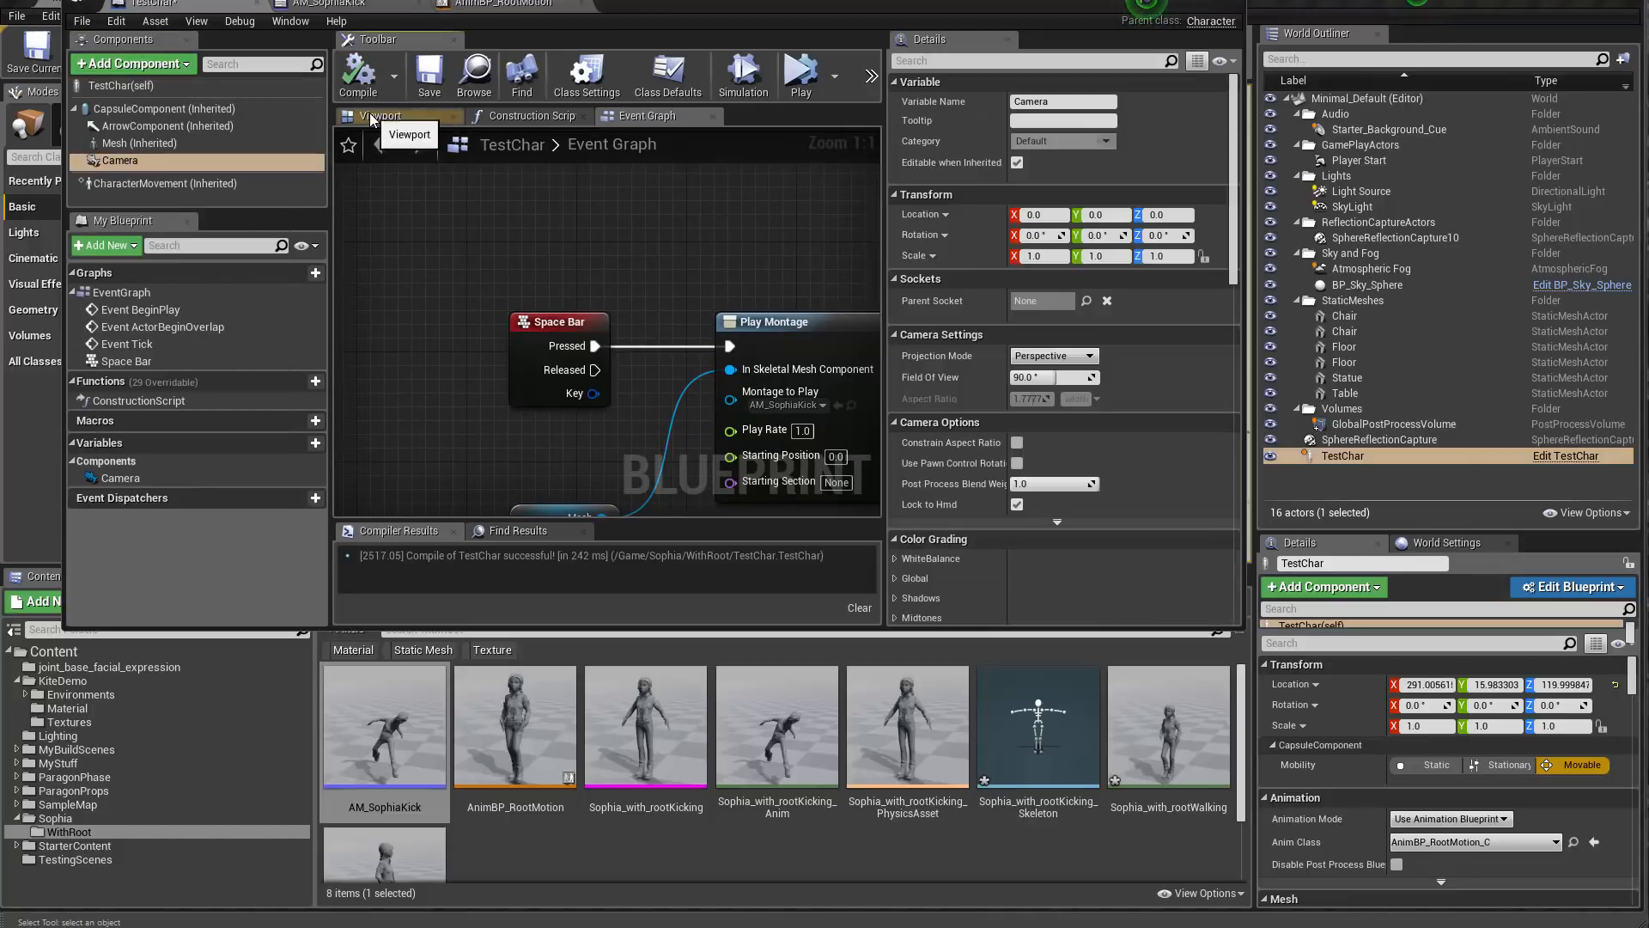
Step: Place the camera behind and above the character at about X -175, Z 207, pitch it to -40° and compile
{"action": "left_click", "coordinate": [369, 115]}
{"action": "left_click_drag", "start_coordinate": [607, 268], "coordinate": [612, 244]}
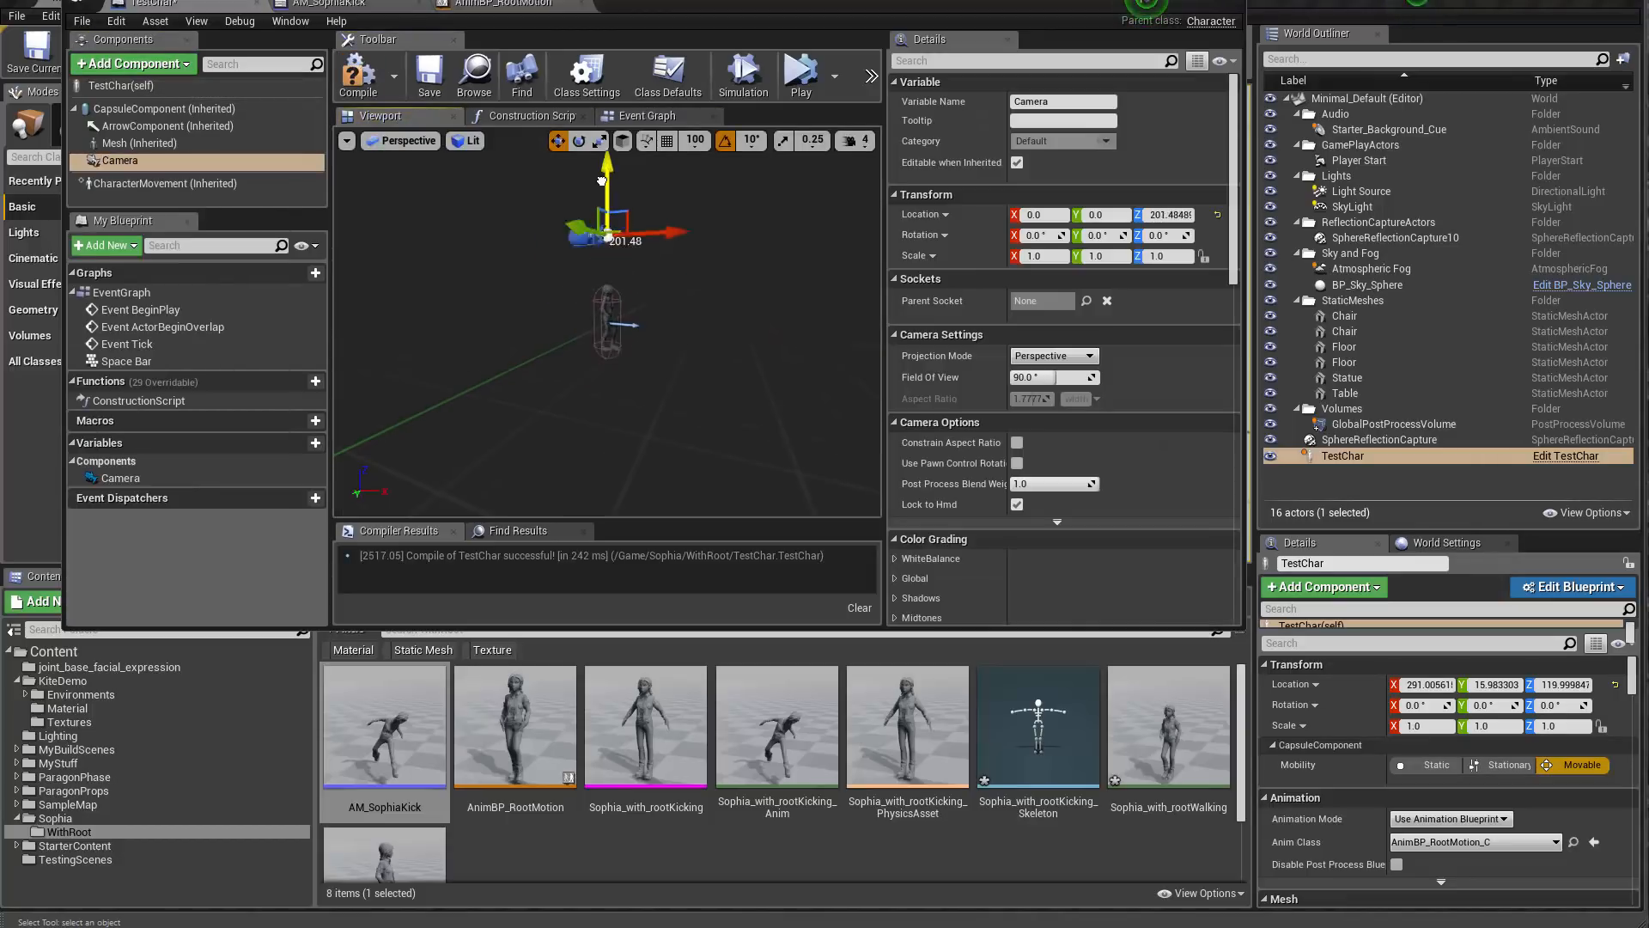
{"action": "left_click_drag", "start_coordinate": [602, 181], "coordinate": [602, 156]}
{"action": "key", "text": "e"}
{"action": "left_click_drag", "start_coordinate": [685, 212], "coordinate": [616, 307]}
{"action": "key", "text": "w"}
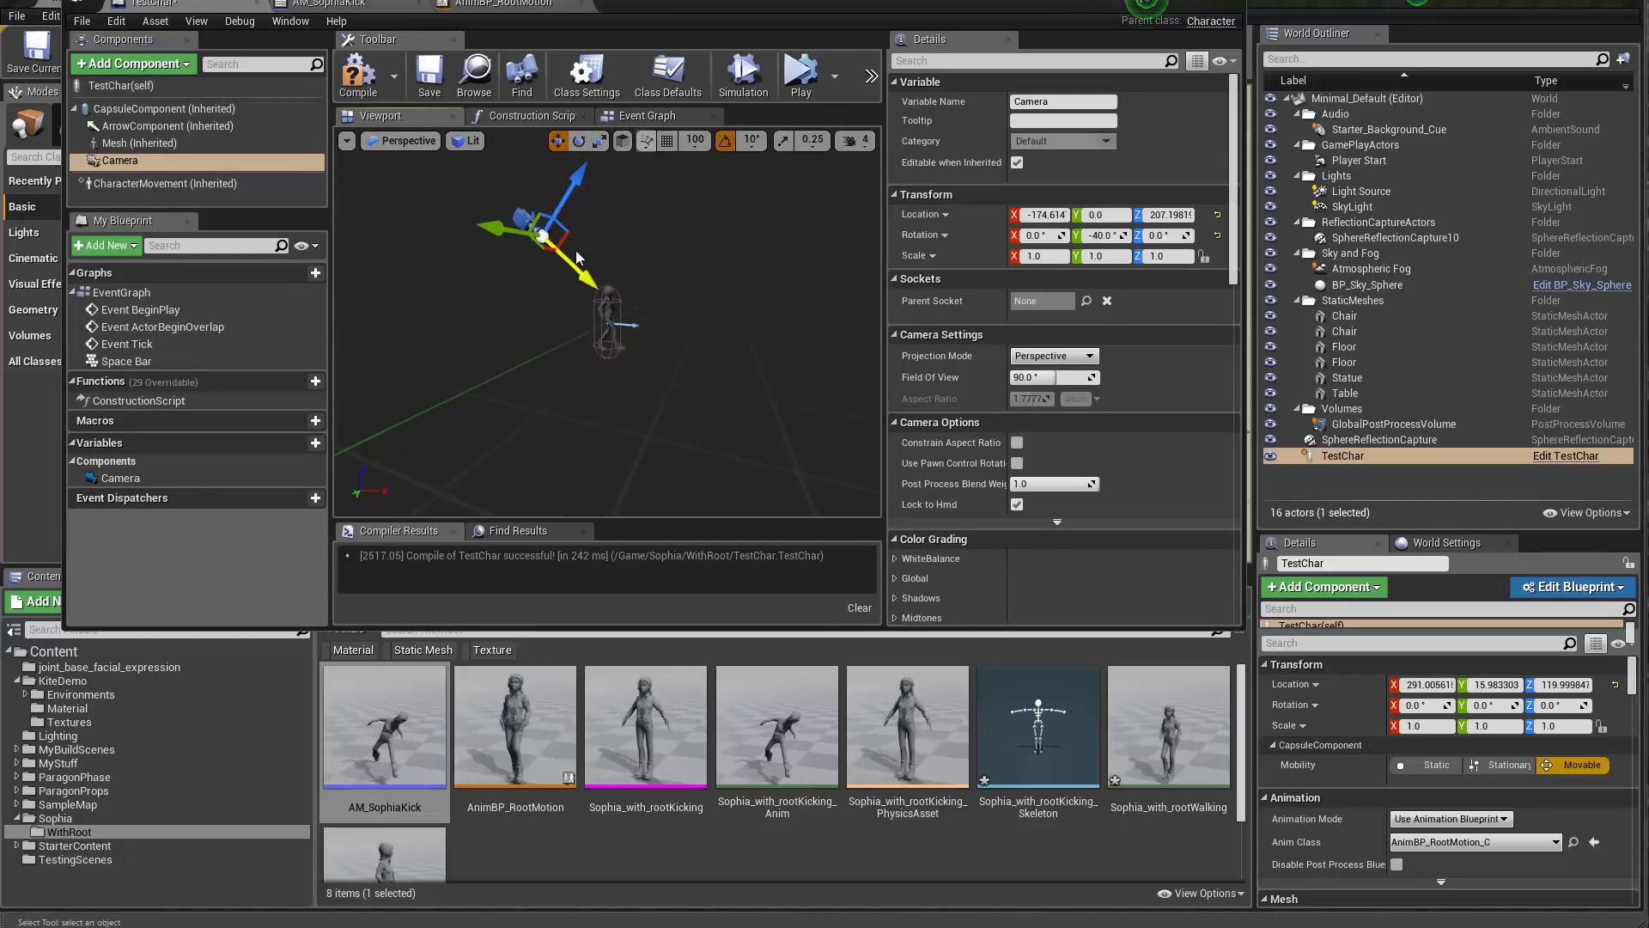
{"action": "left_click", "coordinate": [360, 75]}
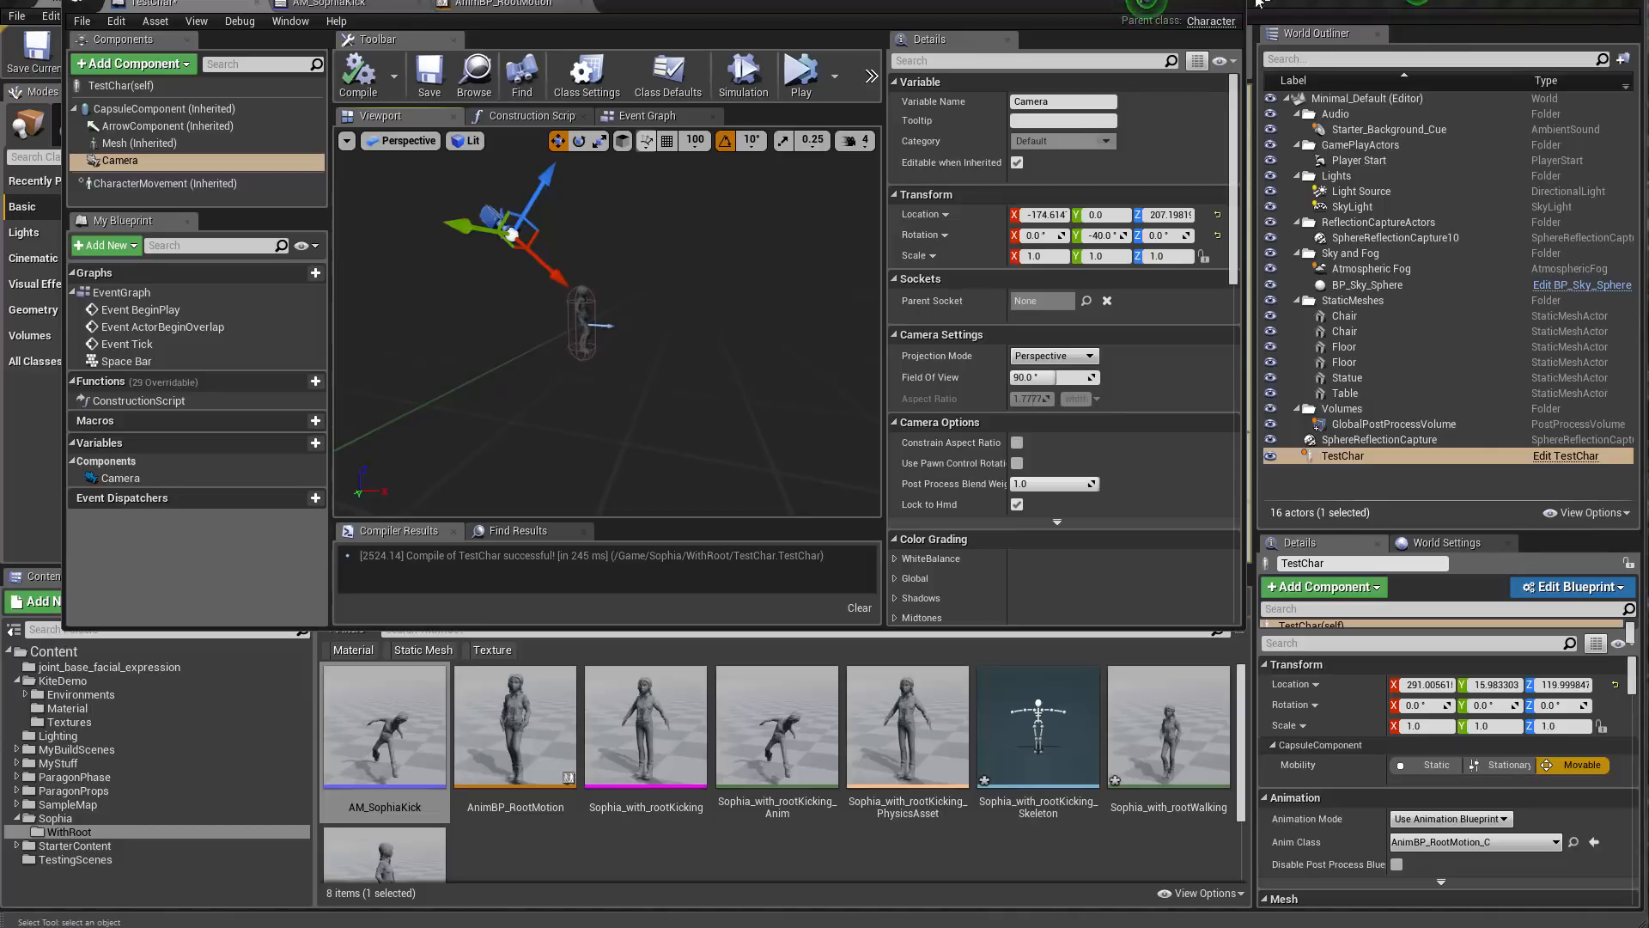
Step: Delete the existing TestChar from the level and place a fresh instance on the floor at about X 311, Y 0, Z 120
{"action": "left_click", "coordinate": [1192, 1]}
{"action": "left_click_drag", "start_coordinate": [1065, 11], "coordinate": [1080, 0]}
{"action": "key", "text": "s"}
{"action": "mouse_move", "coordinate": [579, 262]}
{"action": "right_mouse_down"}
{"action": "mouse_move", "coordinate": [602, 262]}
{"action": "mouse_move", "coordinate": [581, 263]}
{"action": "right_mouse_up"}
{"action": "key", "text": "Delete"}
{"action": "scroll", "coordinate": [429, 755], "scroll_direction": "down", "scroll_amount": 2}
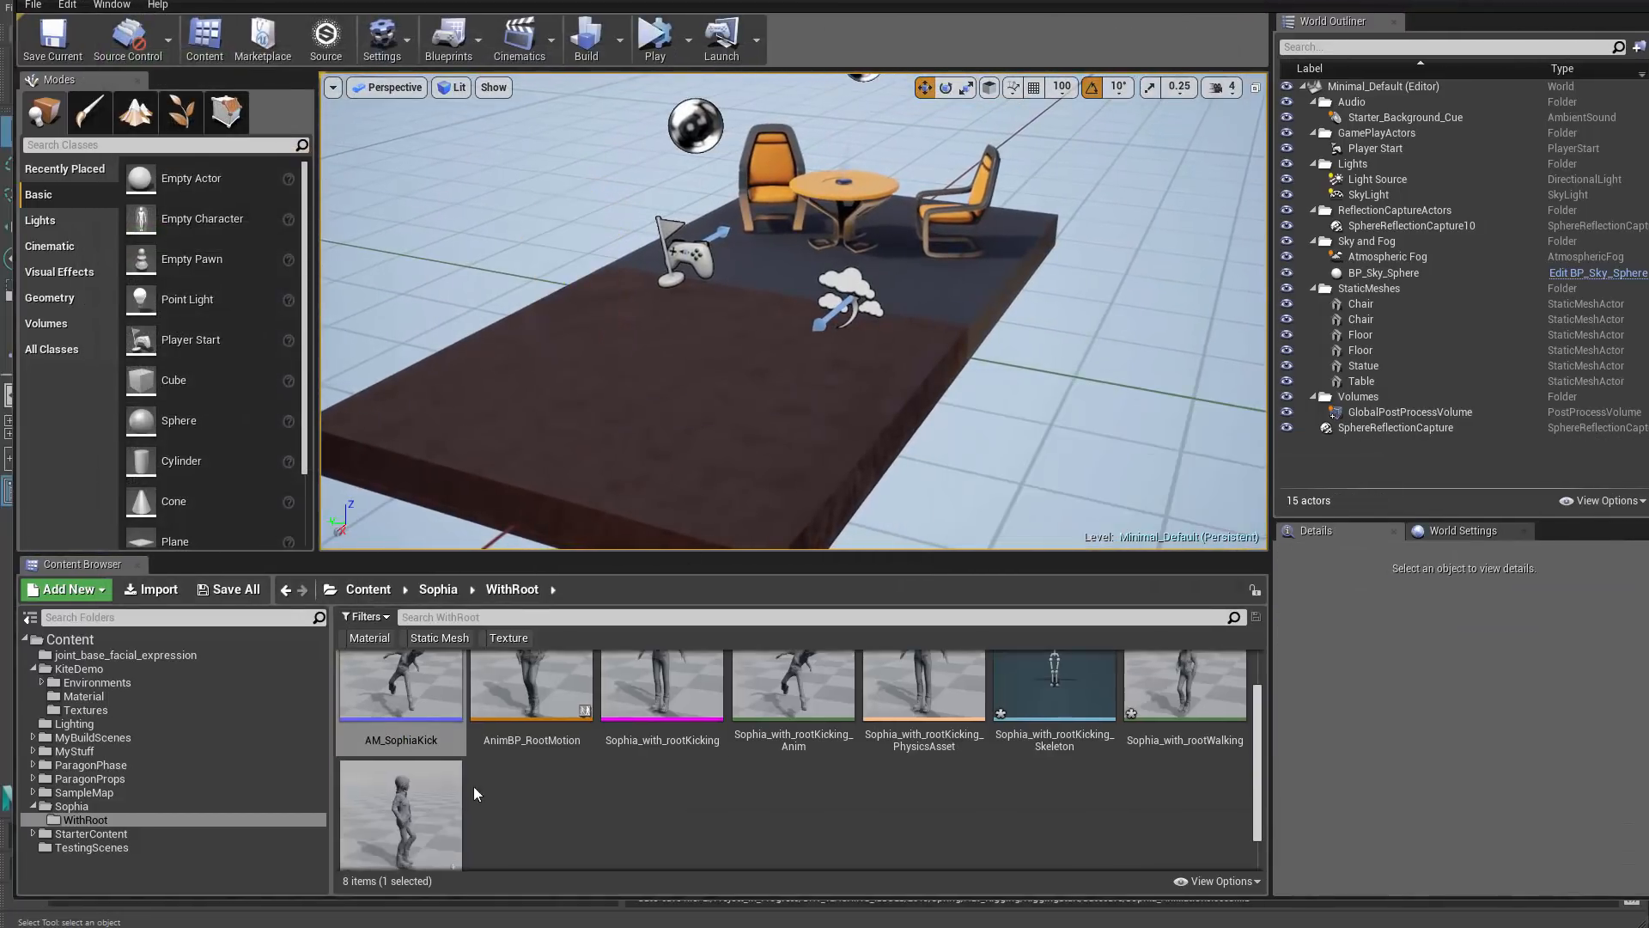
{"action": "left_click_drag", "start_coordinate": [401, 773], "coordinate": [588, 335]}
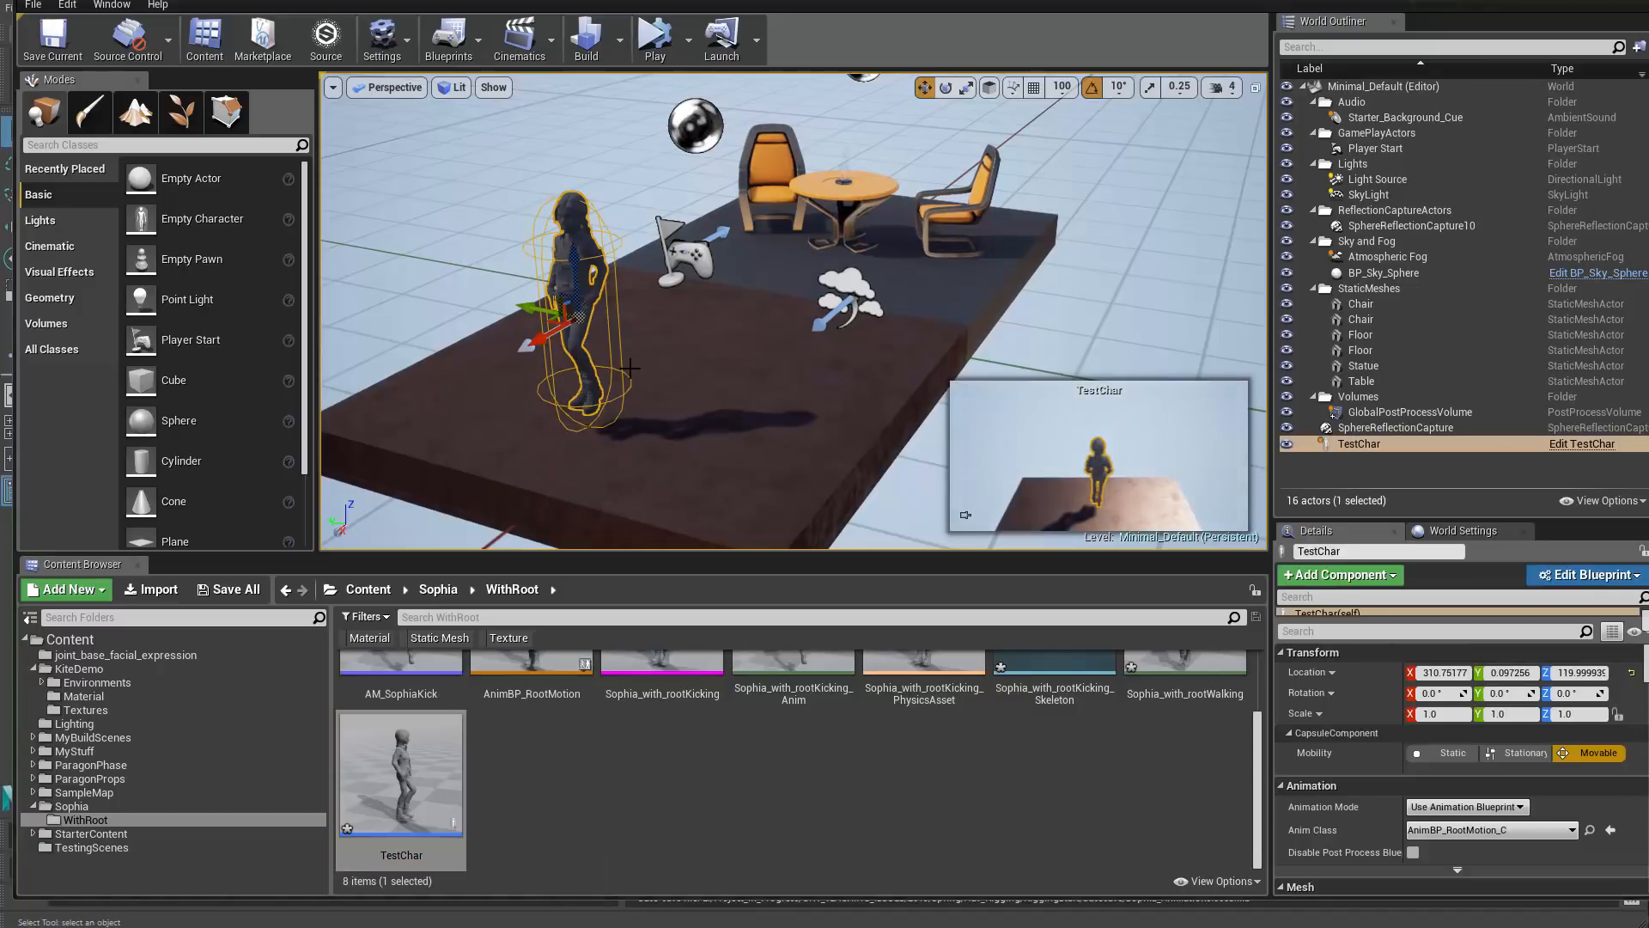
Step: Save the level and rotate the placed TestChar to 180° about Z so it faces the table and chairs
{"action": "key", "text": "ctrl+s"}
{"action": "right_click_drag", "start_coordinate": [707, 324], "coordinate": [1082, 505], "text": "alt"}
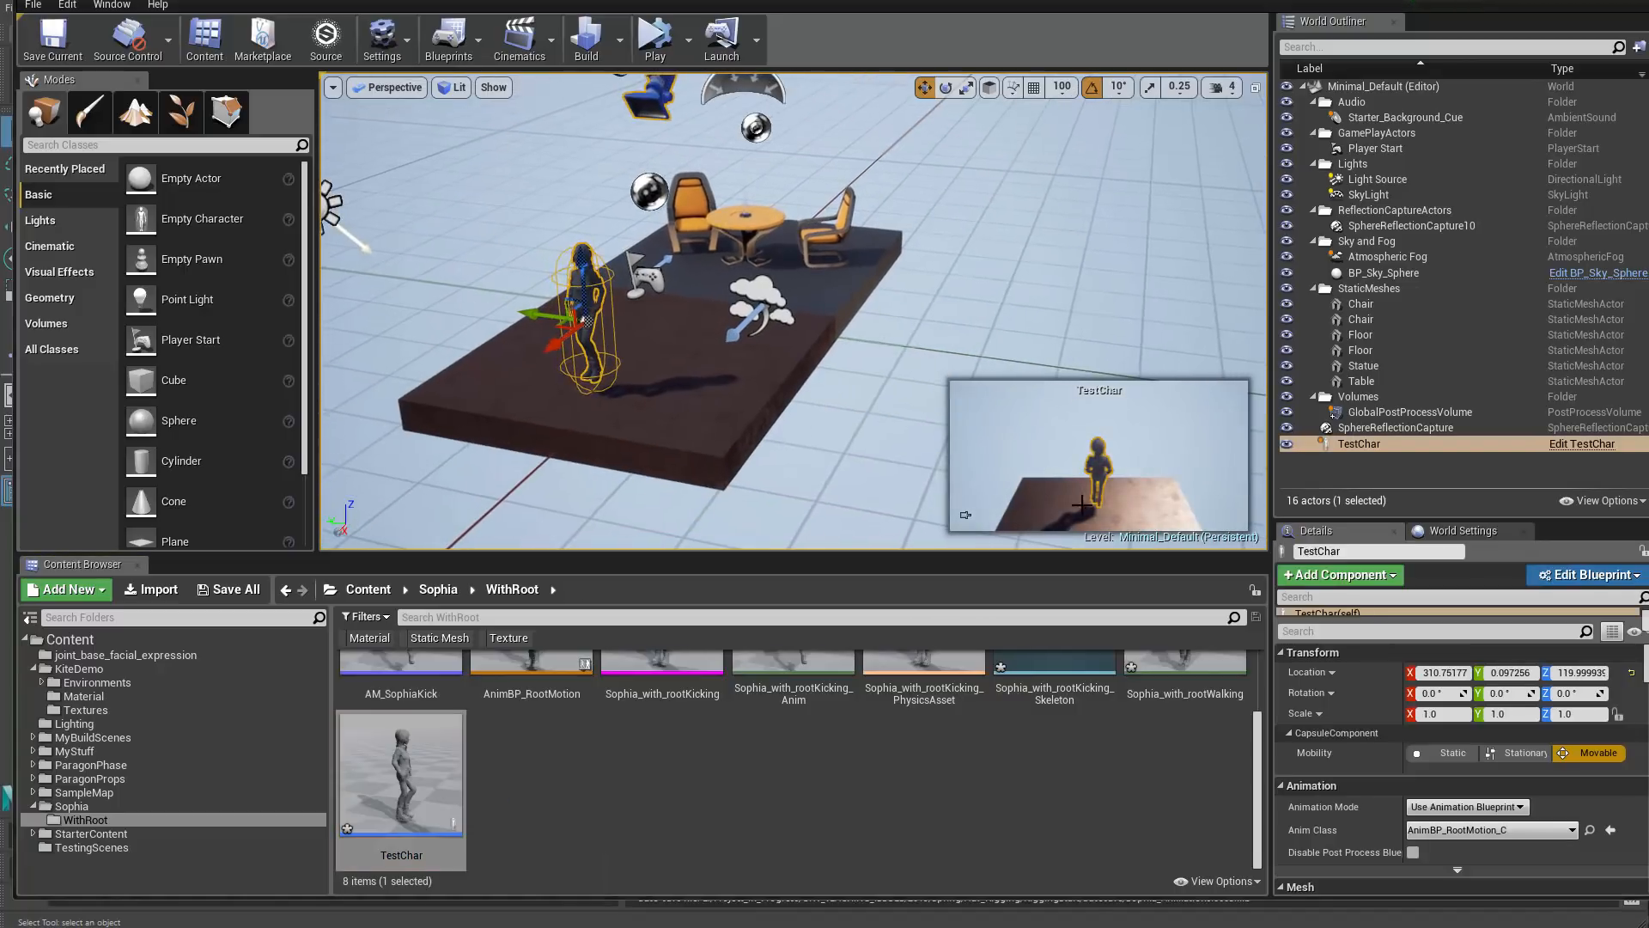
{"action": "key", "text": "e"}
{"action": "left_click_drag", "start_coordinate": [646, 347], "coordinate": [541, 355]}
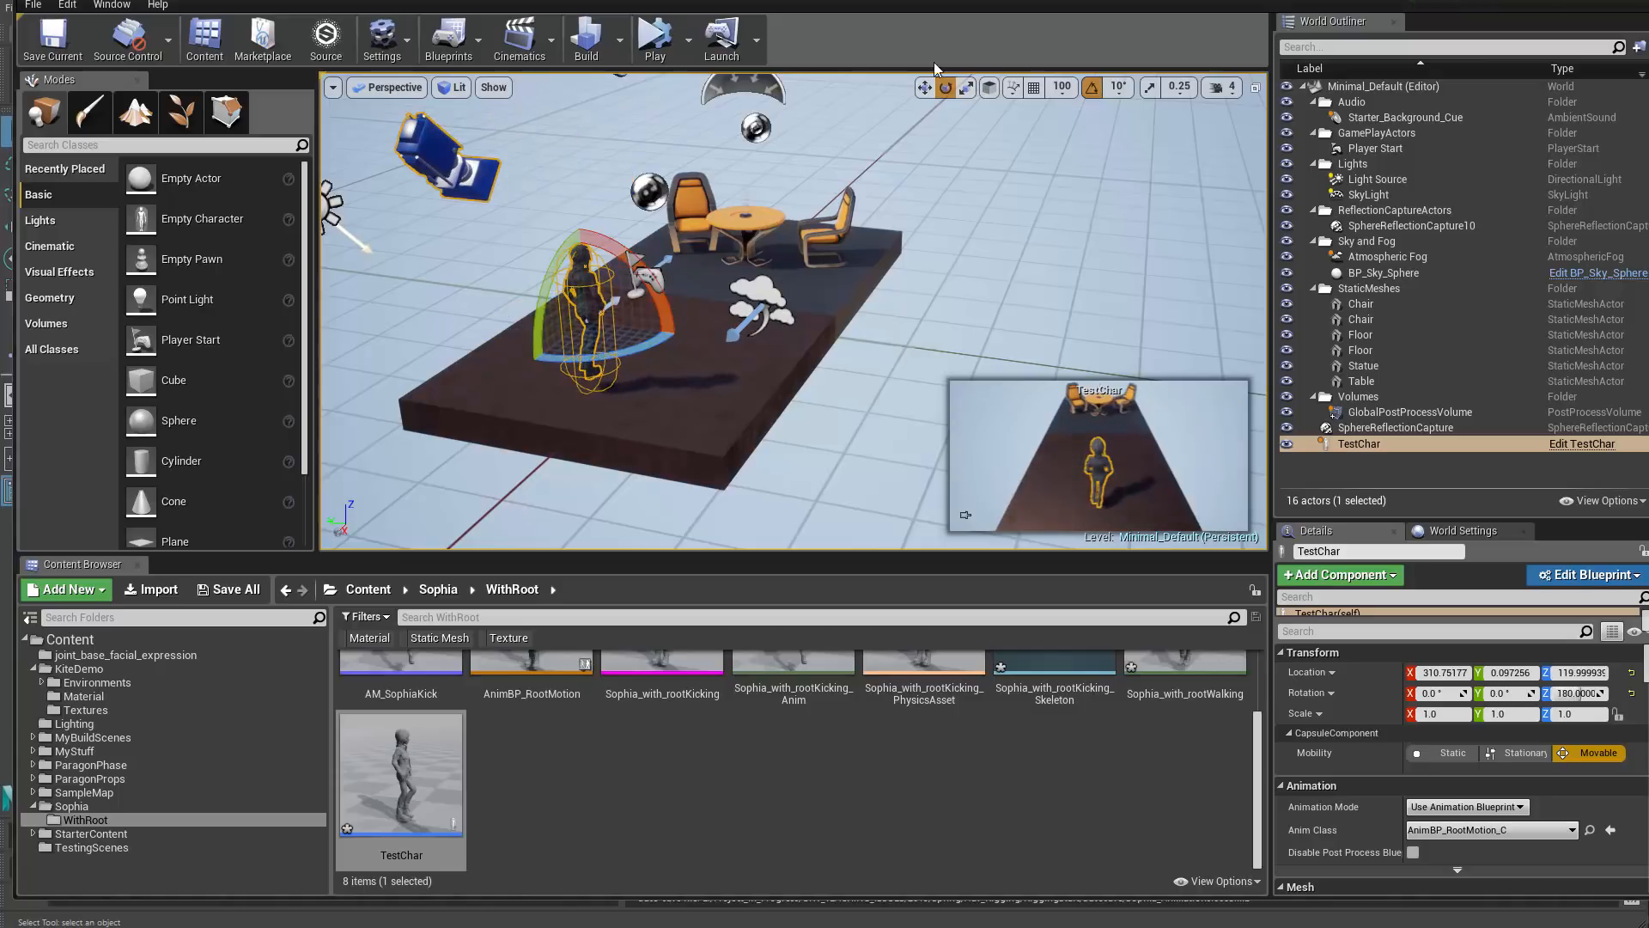
Step: Set Auto Possess Player to Player 0 on the placed TestChar and save the level
{"action": "left_click", "coordinate": [687, 55]}
{"action": "left_click", "coordinate": [595, 284]}
{"action": "right_click_drag", "start_coordinate": [594, 283], "coordinate": [596, 236]}
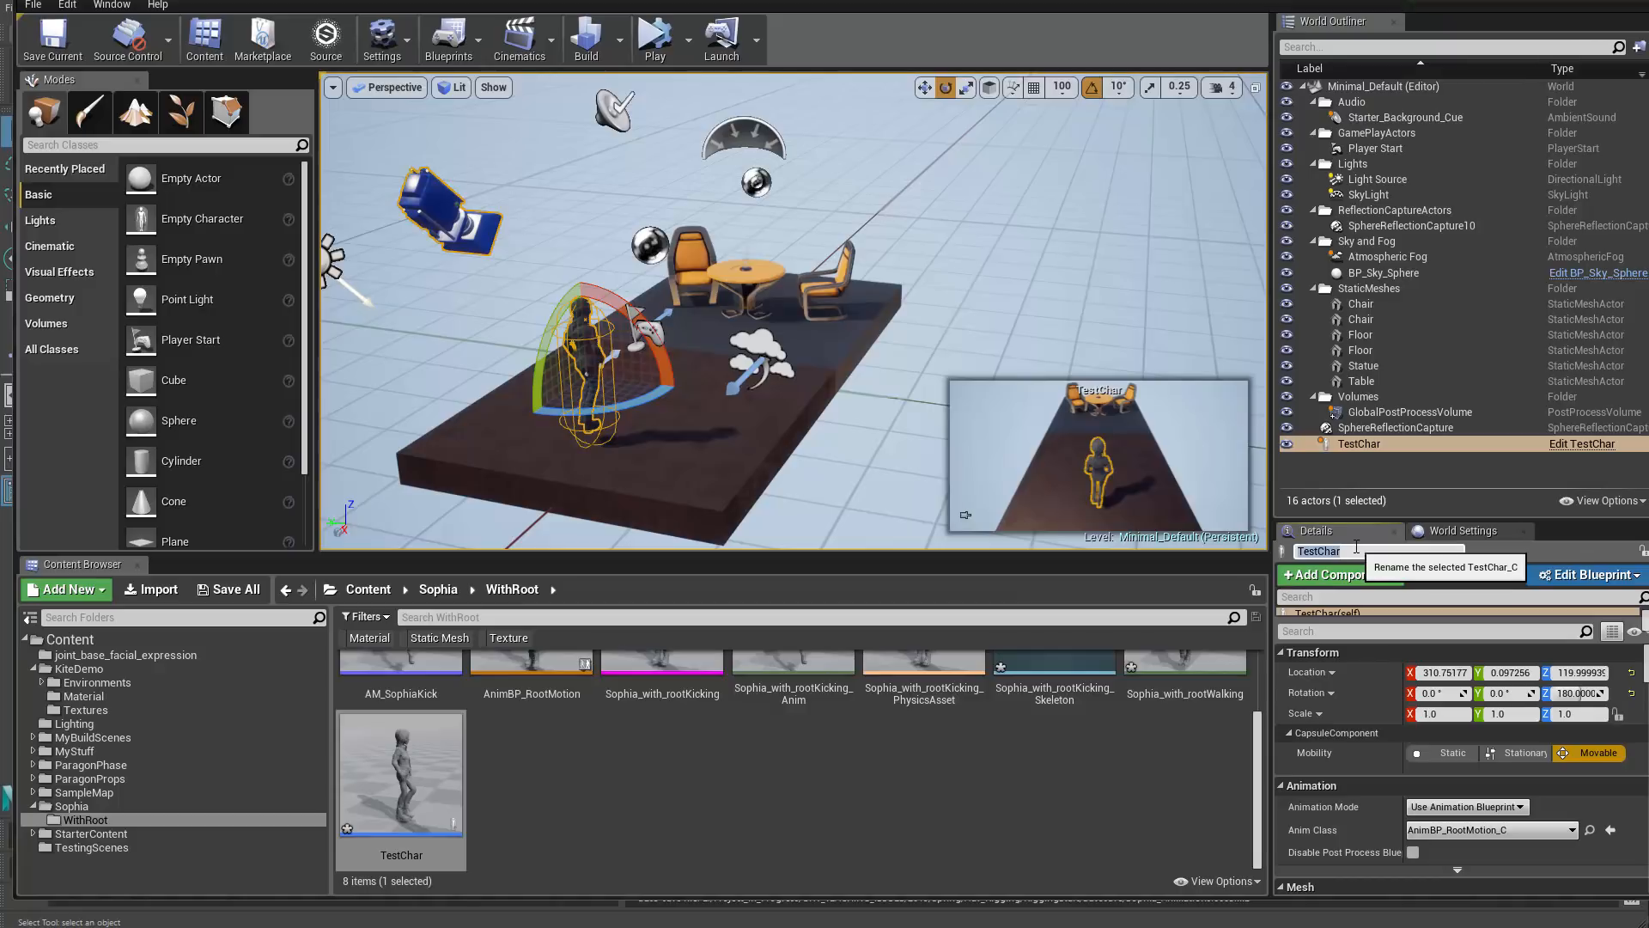
{"action": "left_click", "coordinate": [1423, 631]}
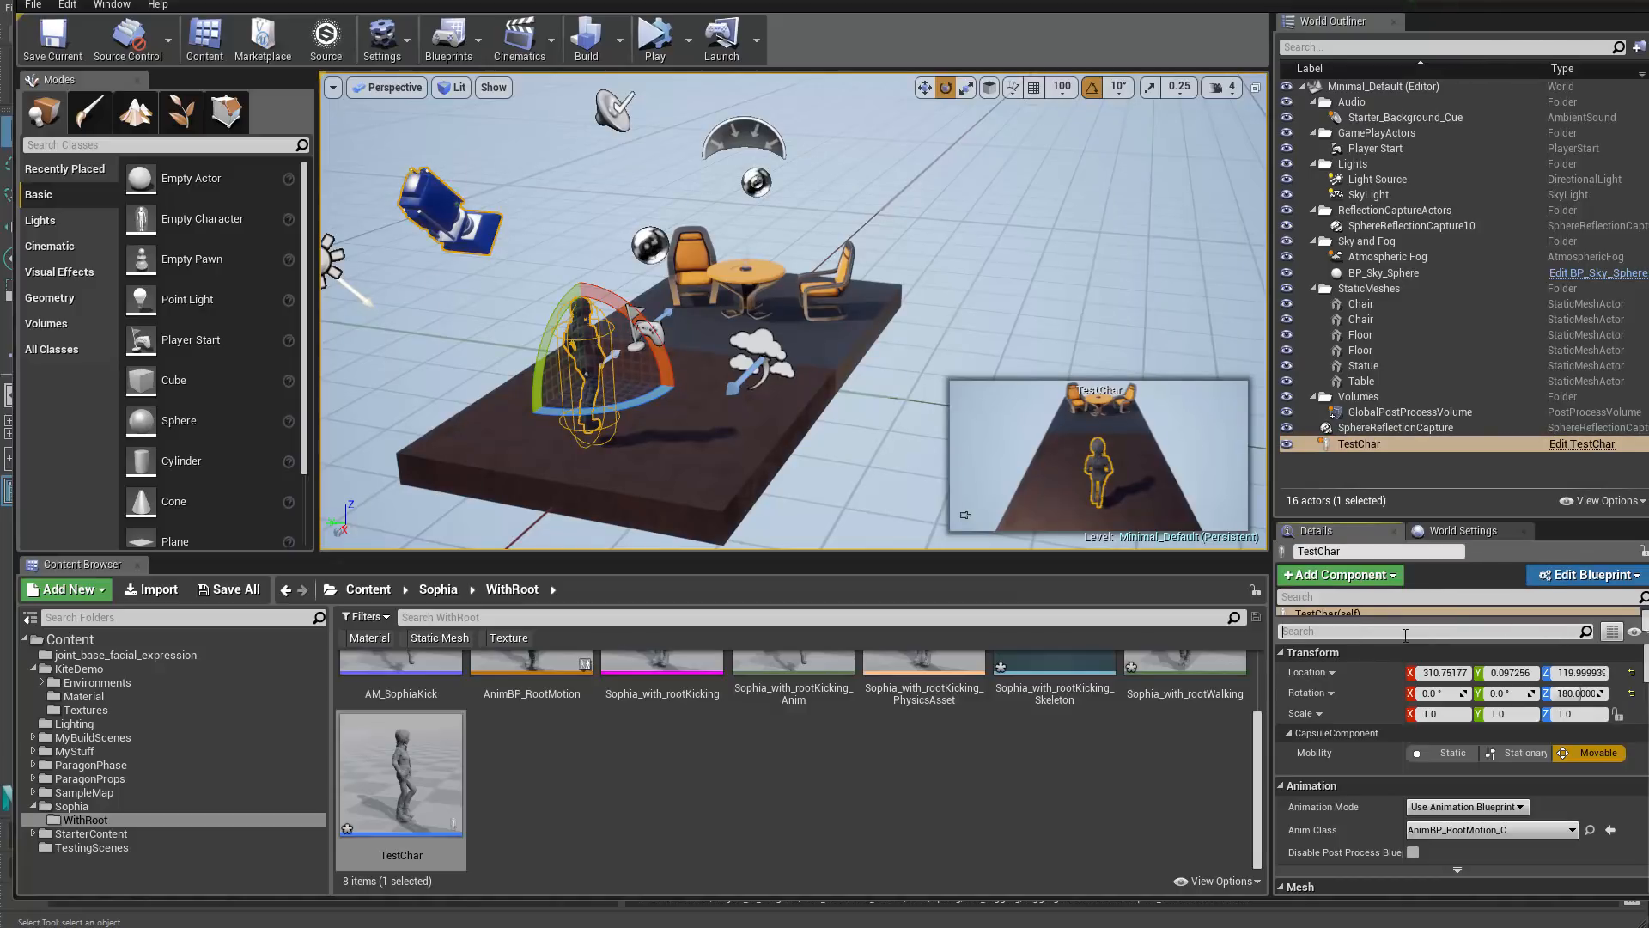
{"action": "type", "text": "poss"}
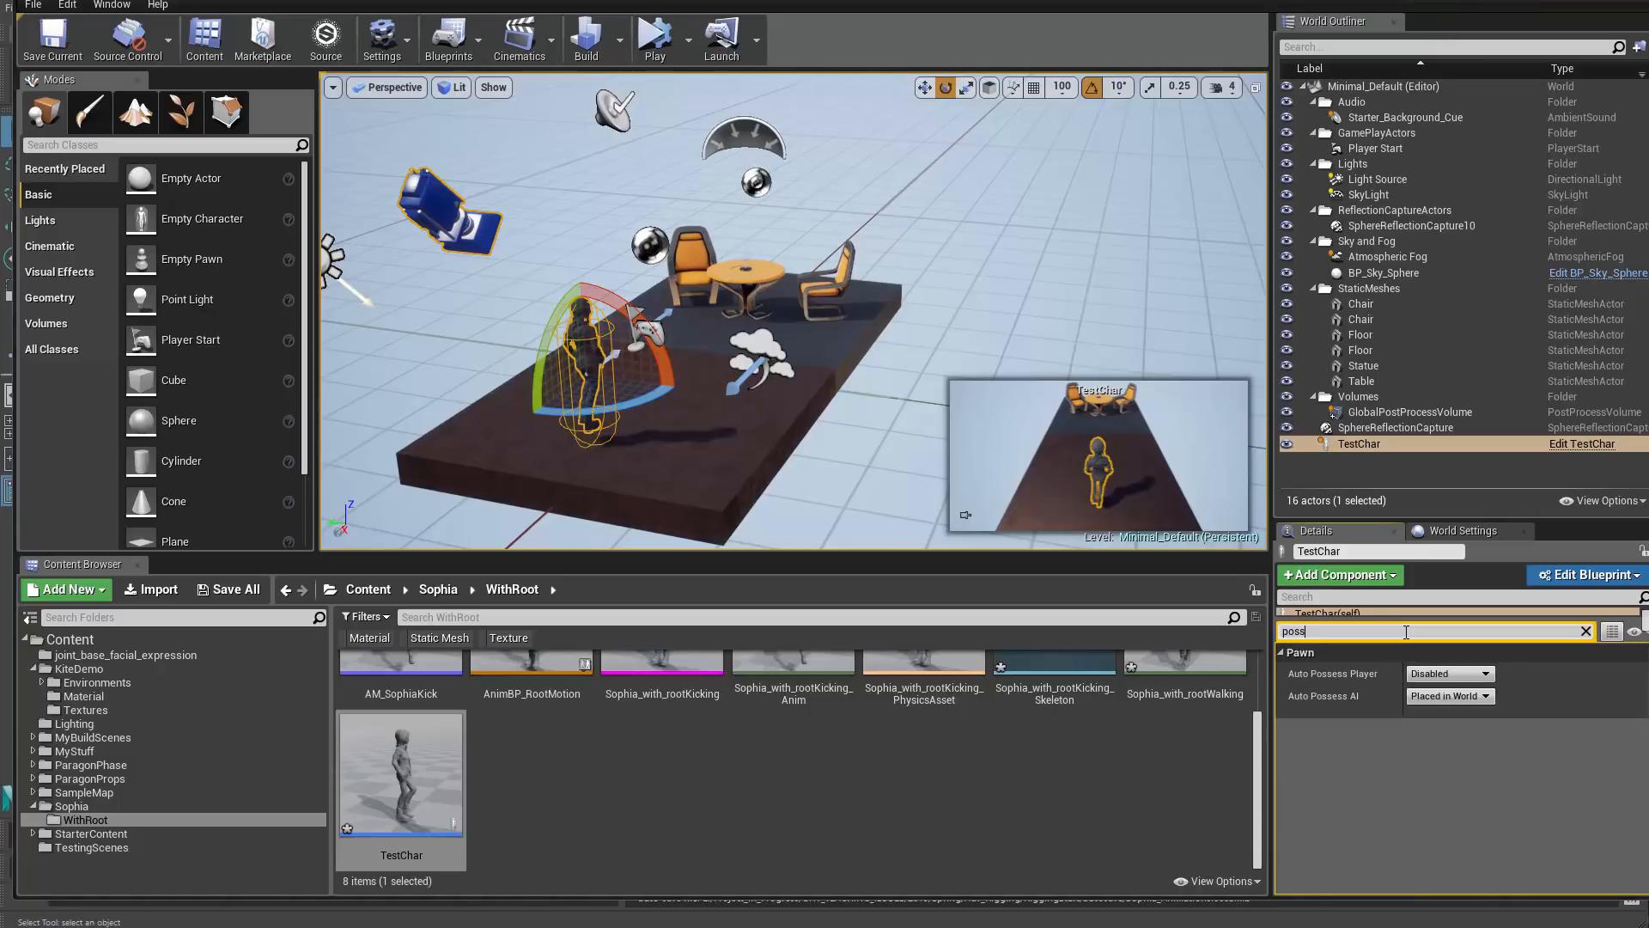
{"action": "left_click", "coordinate": [1449, 674]}
{"action": "left_click", "coordinate": [1452, 699]}
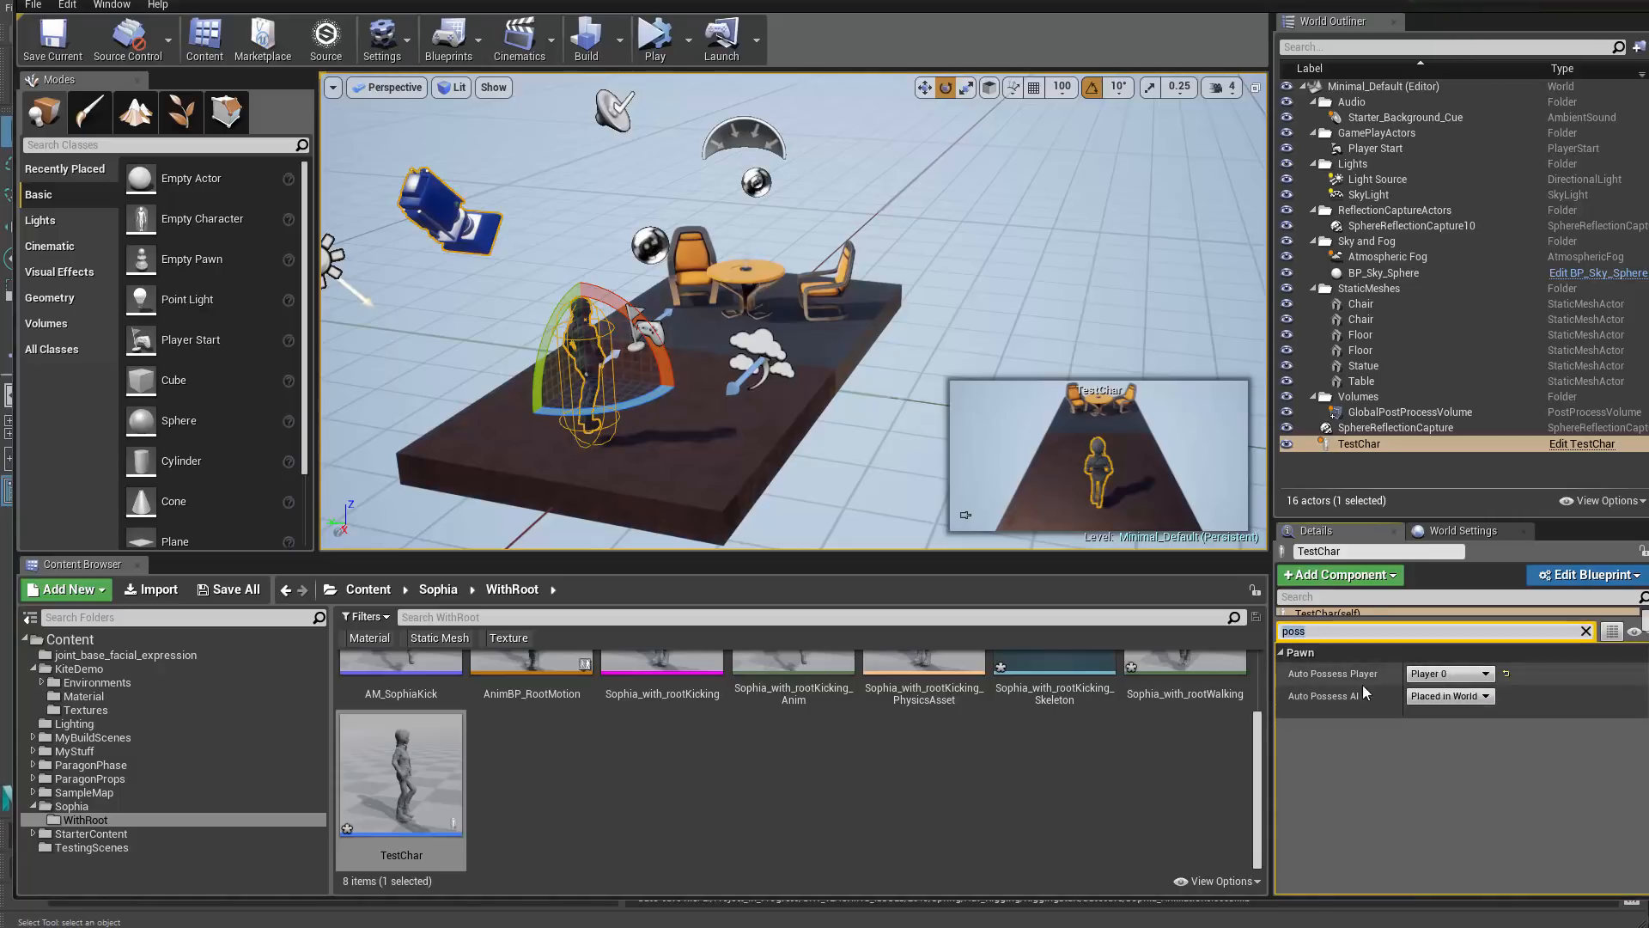
{"action": "left_click", "coordinate": [53, 38]}
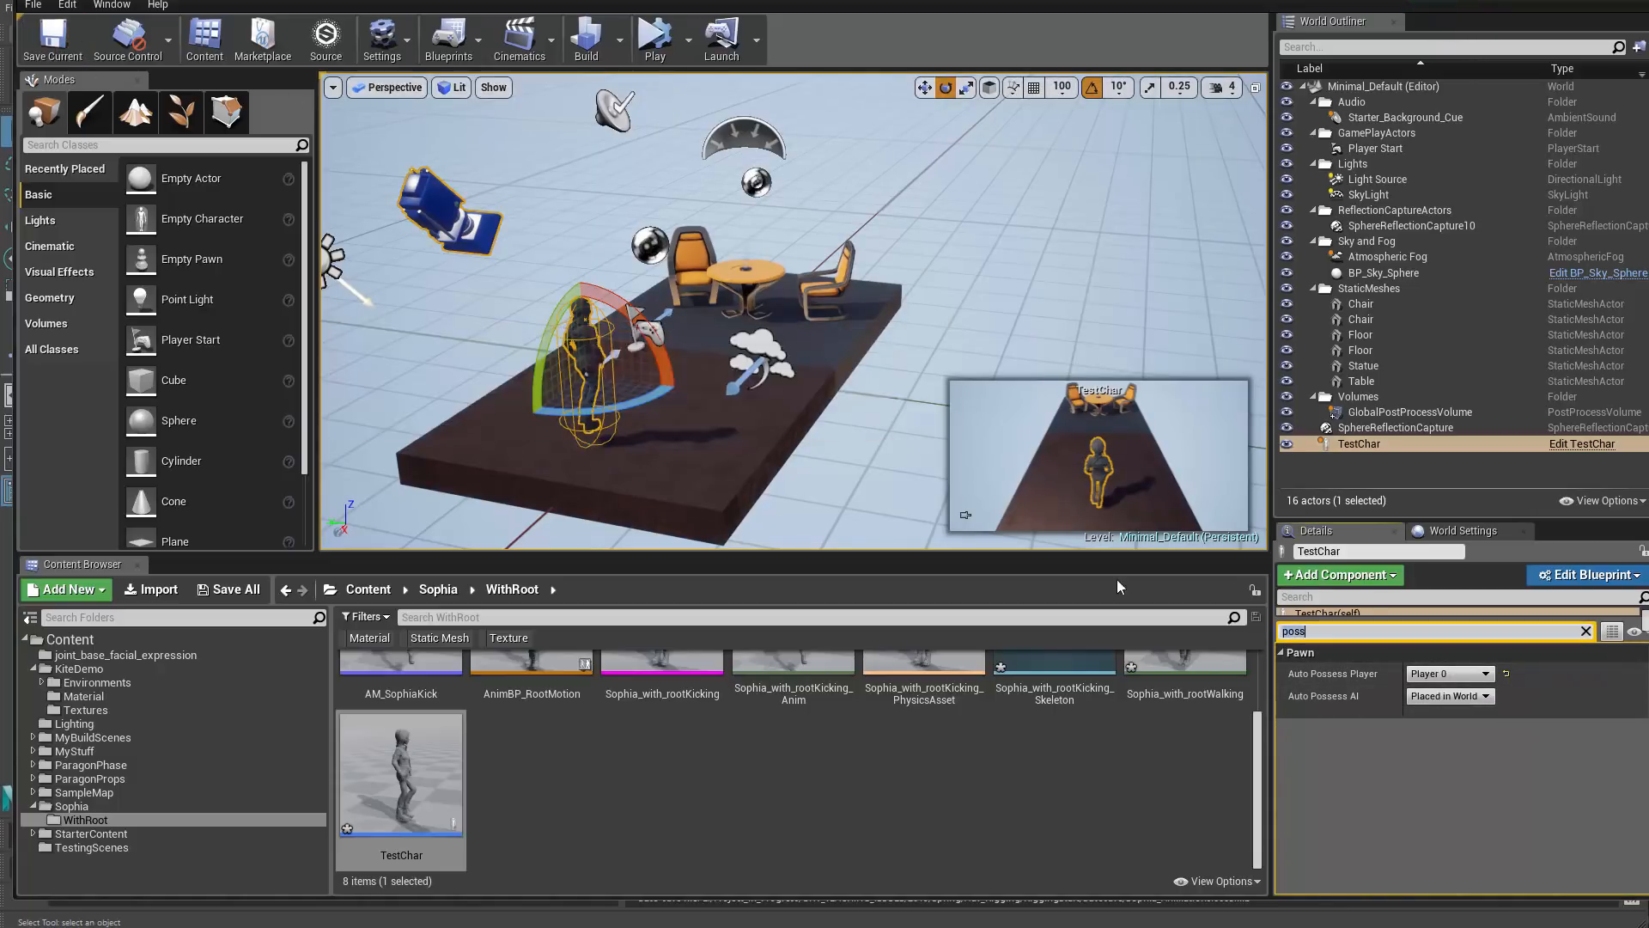
Step: Play the level in the editor viewport twice, triggering the kick each time to check the root motion, and stop playback
{"action": "right_click_drag", "start_coordinate": [680, 391], "coordinate": [648, 427]}
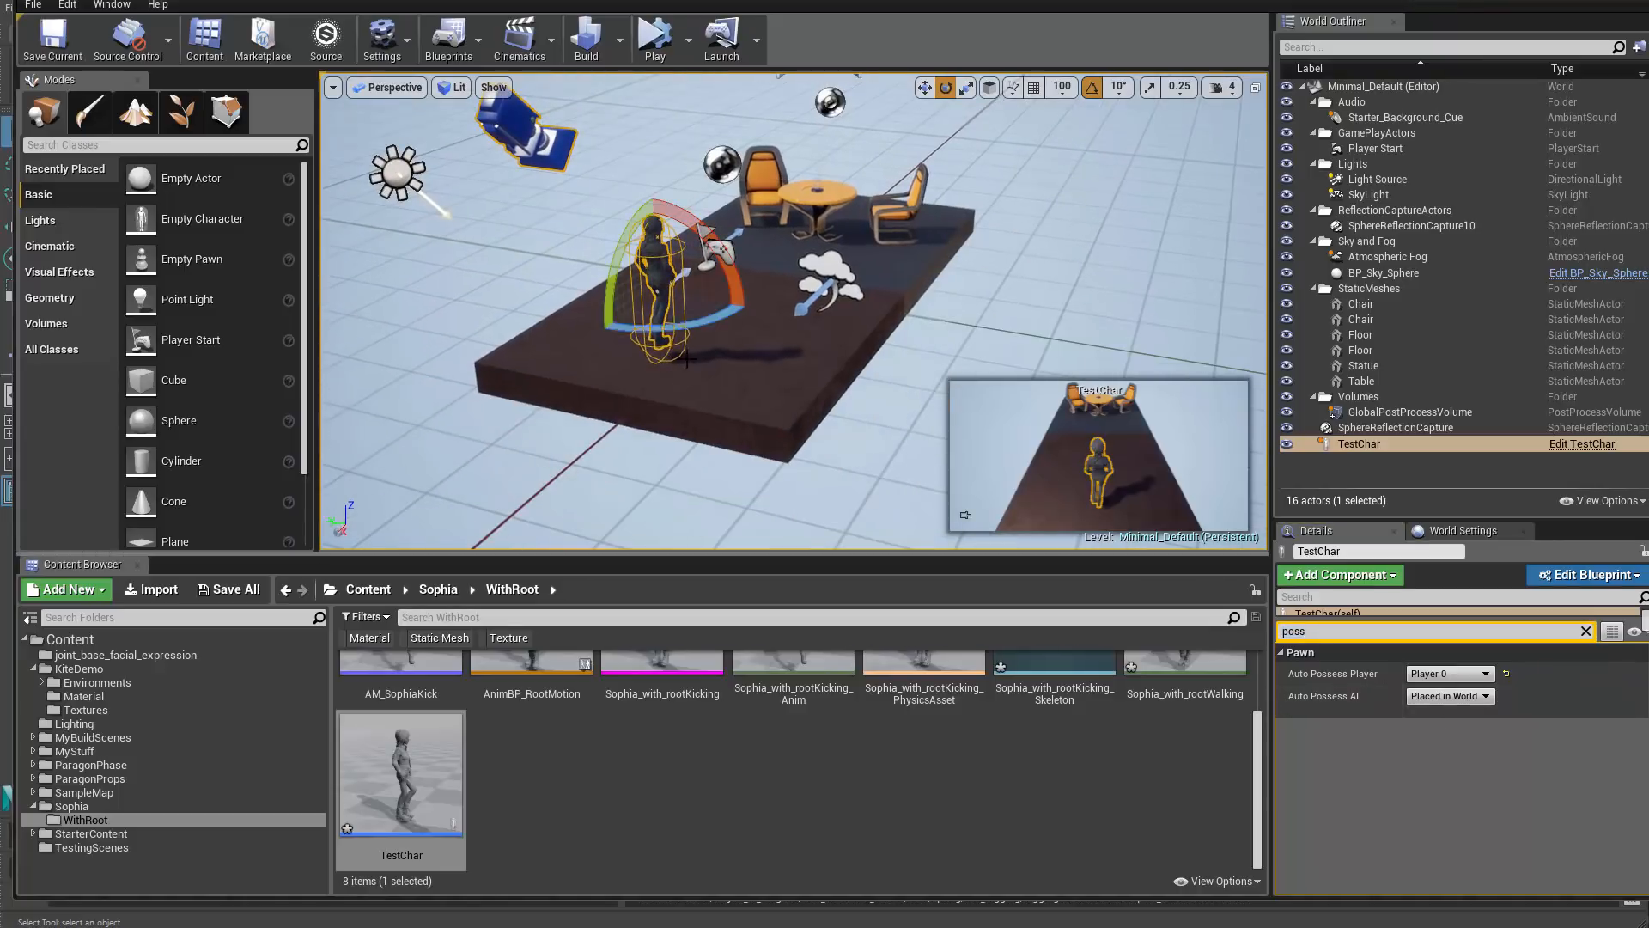
{"action": "right_click_drag", "start_coordinate": [706, 304], "coordinate": [678, 284]}
{"action": "left_click", "coordinate": [688, 39]}
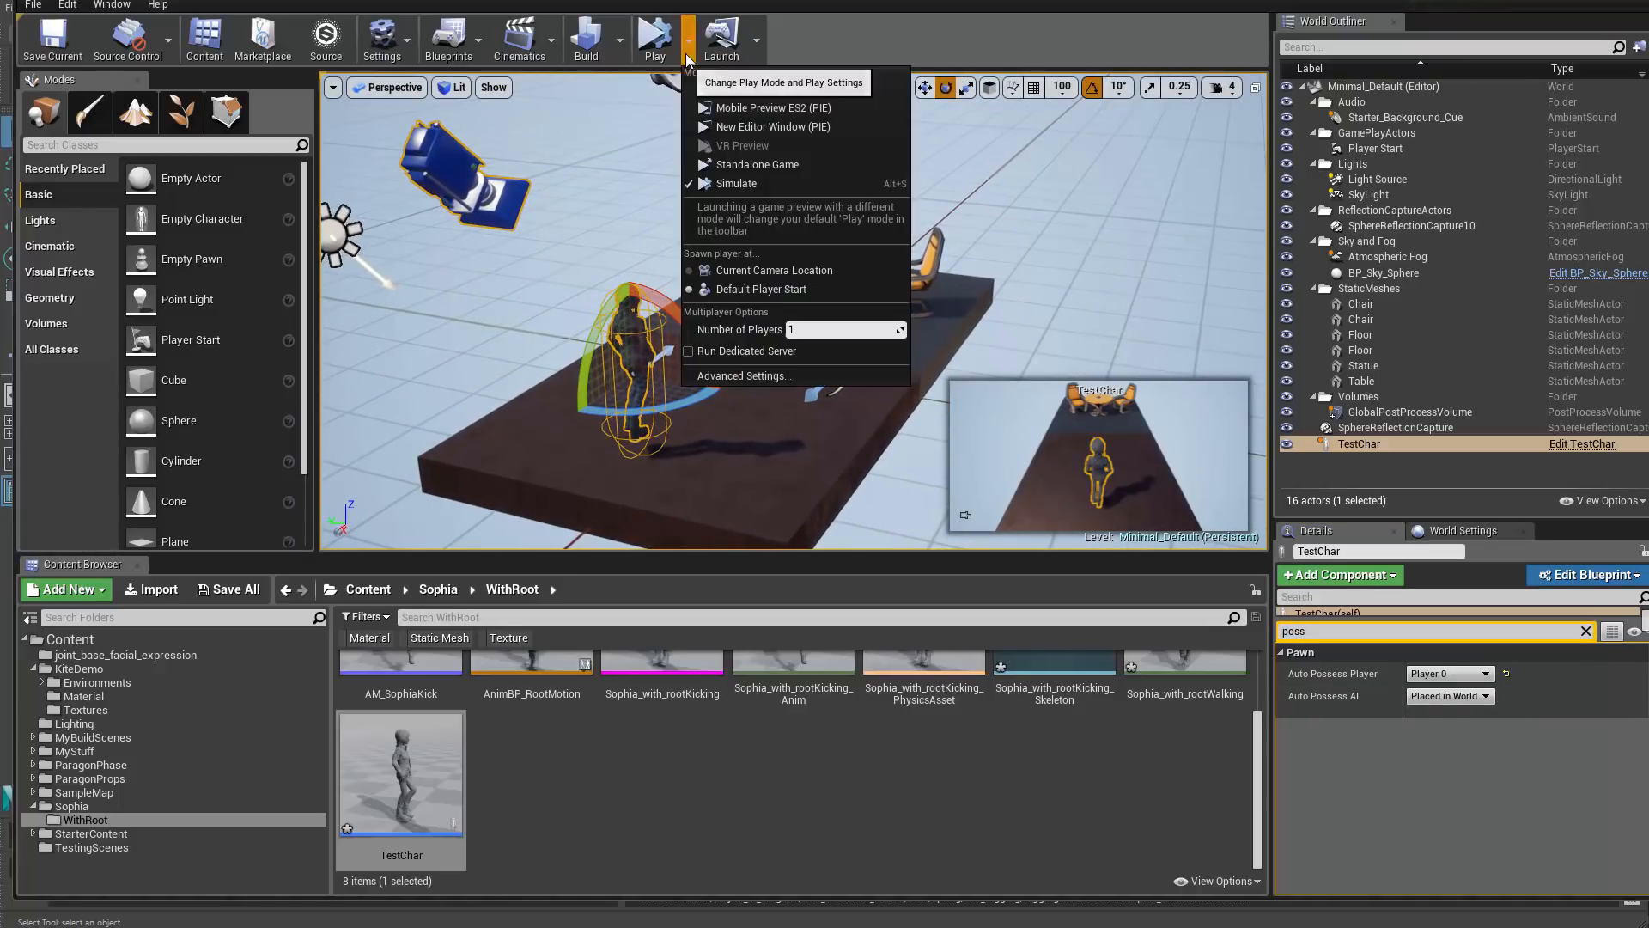
{"action": "left_click", "coordinate": [730, 90]}
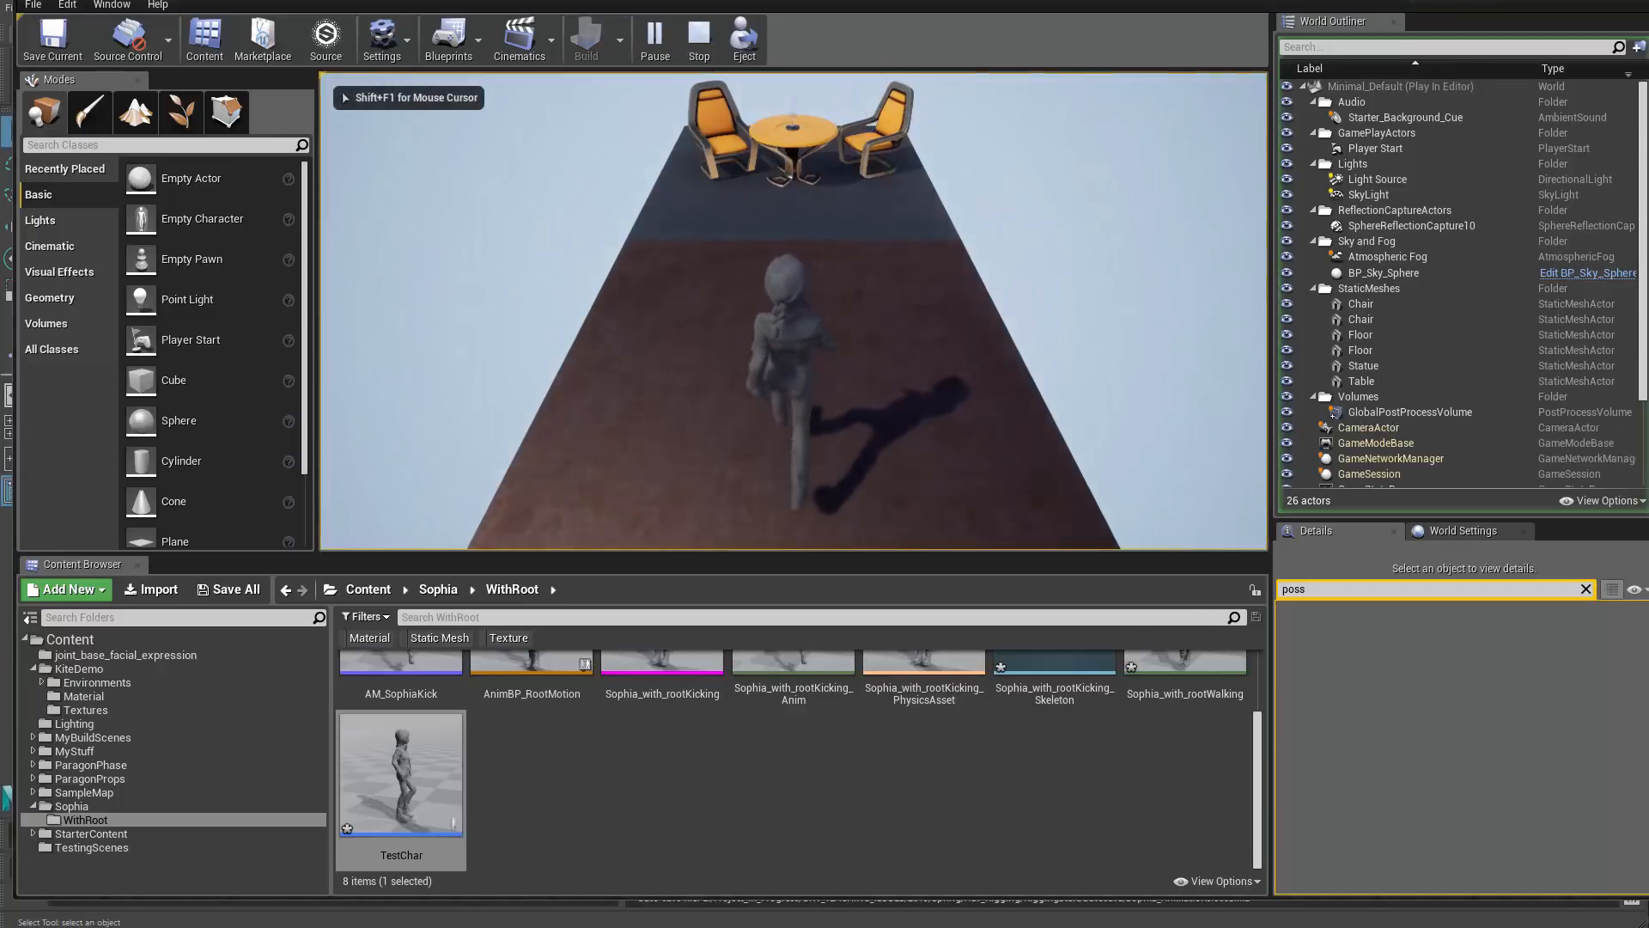
{"action": "key", "text": "k"}
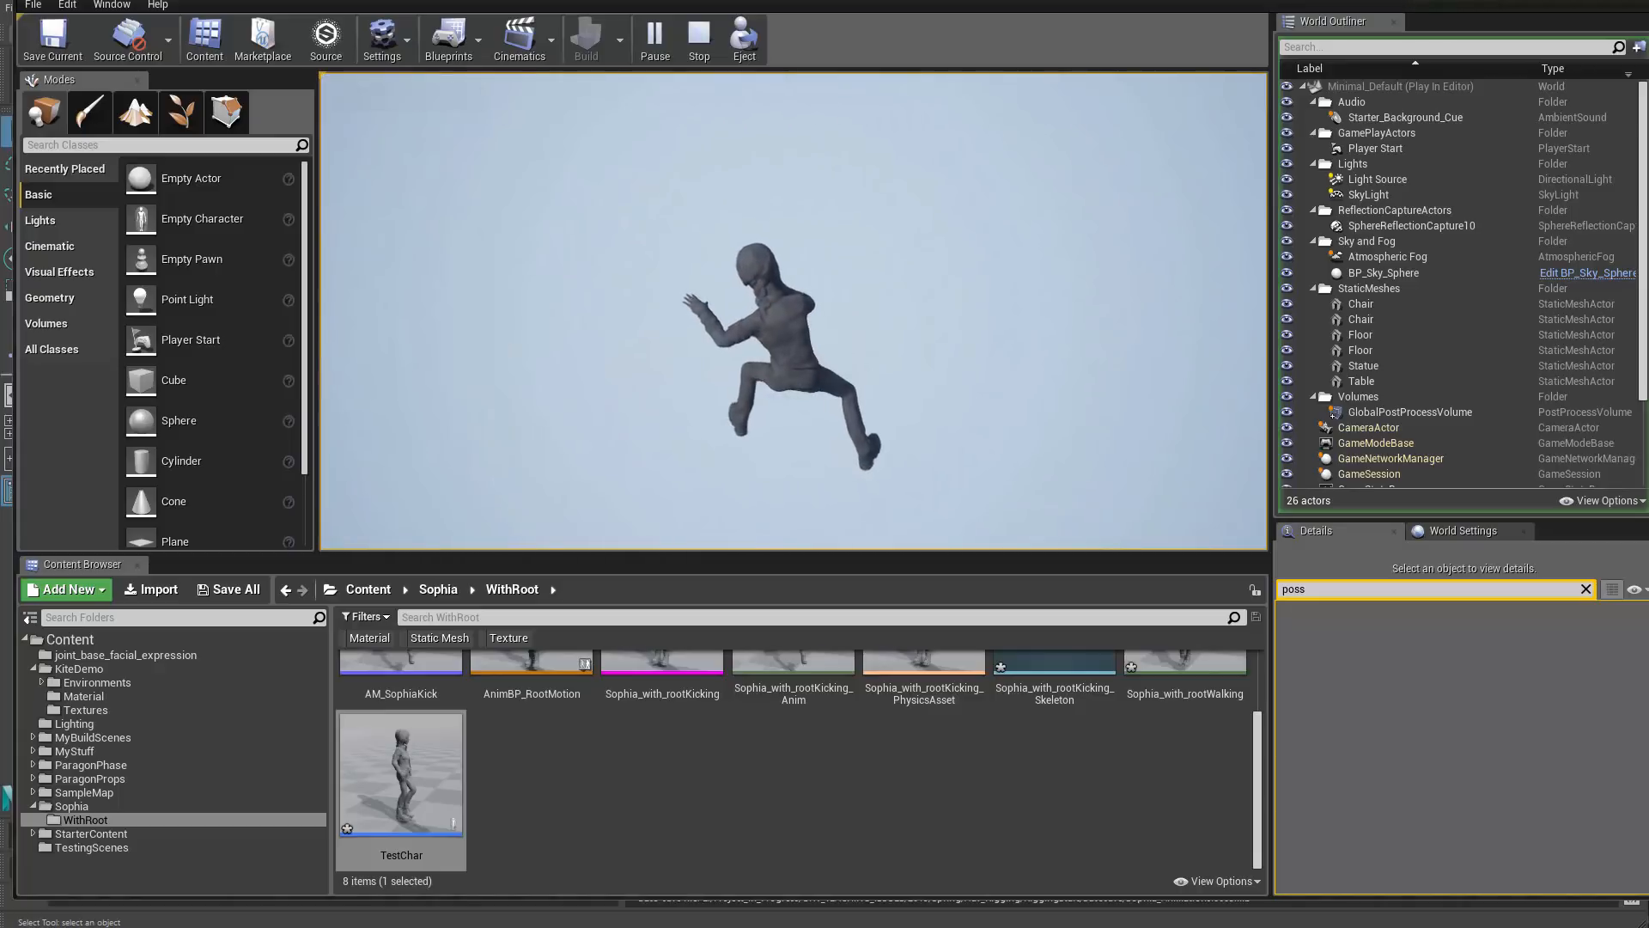
{"action": "key", "text": "Escape"}
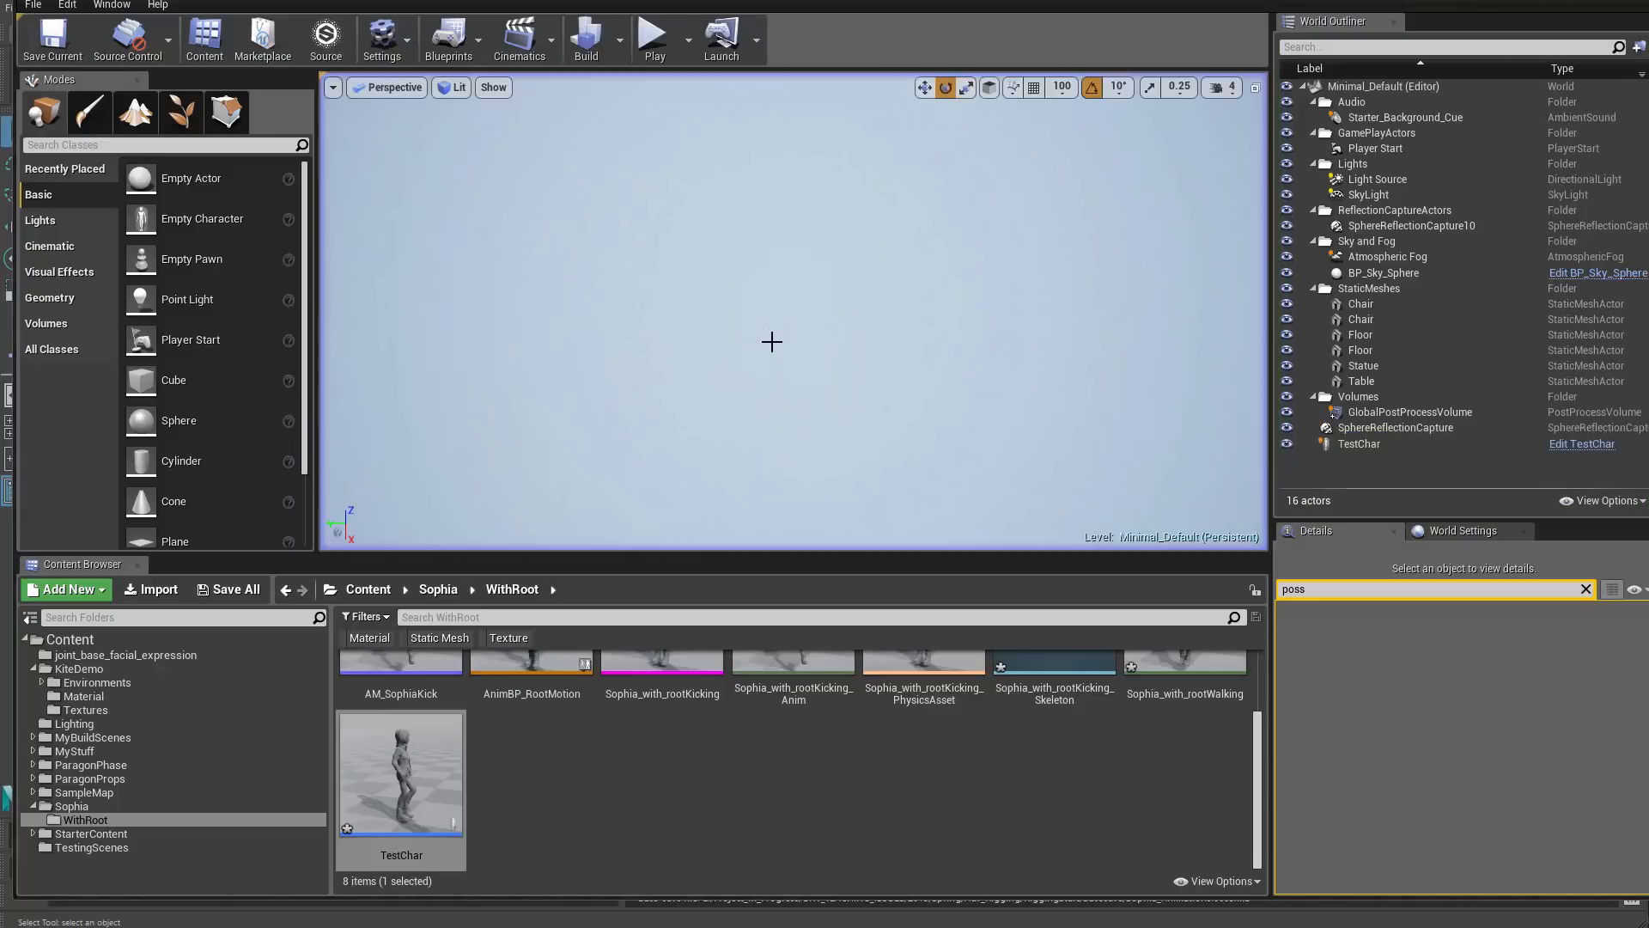
{"action": "left_click", "coordinate": [644, 41]}
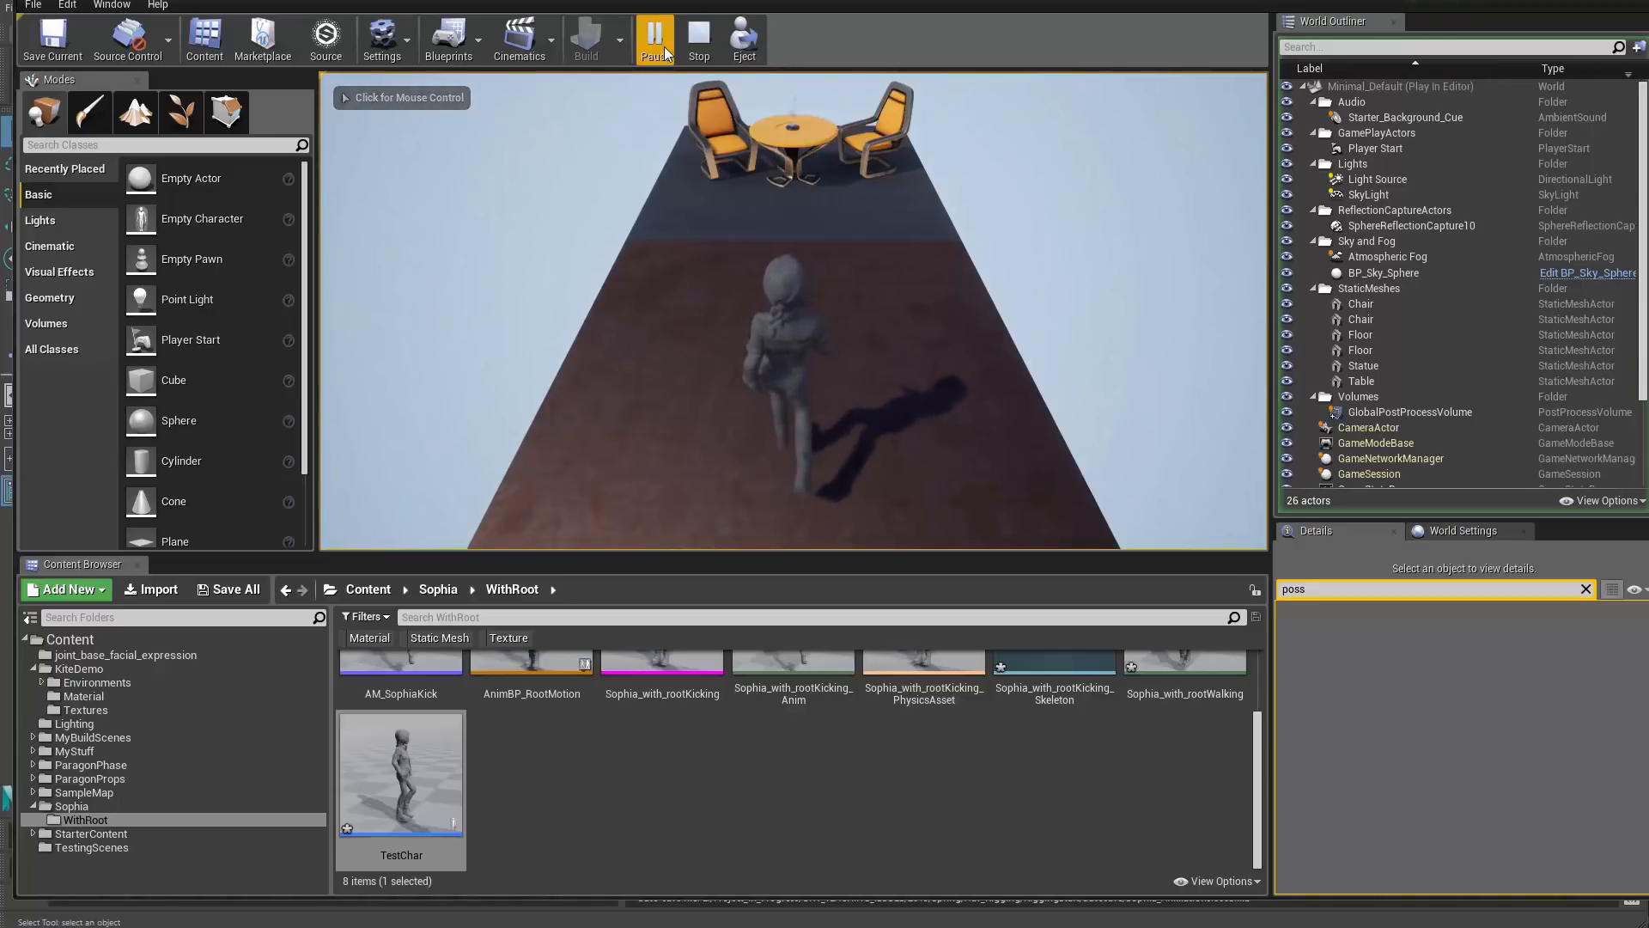
{"action": "left_click", "coordinate": [837, 321]}
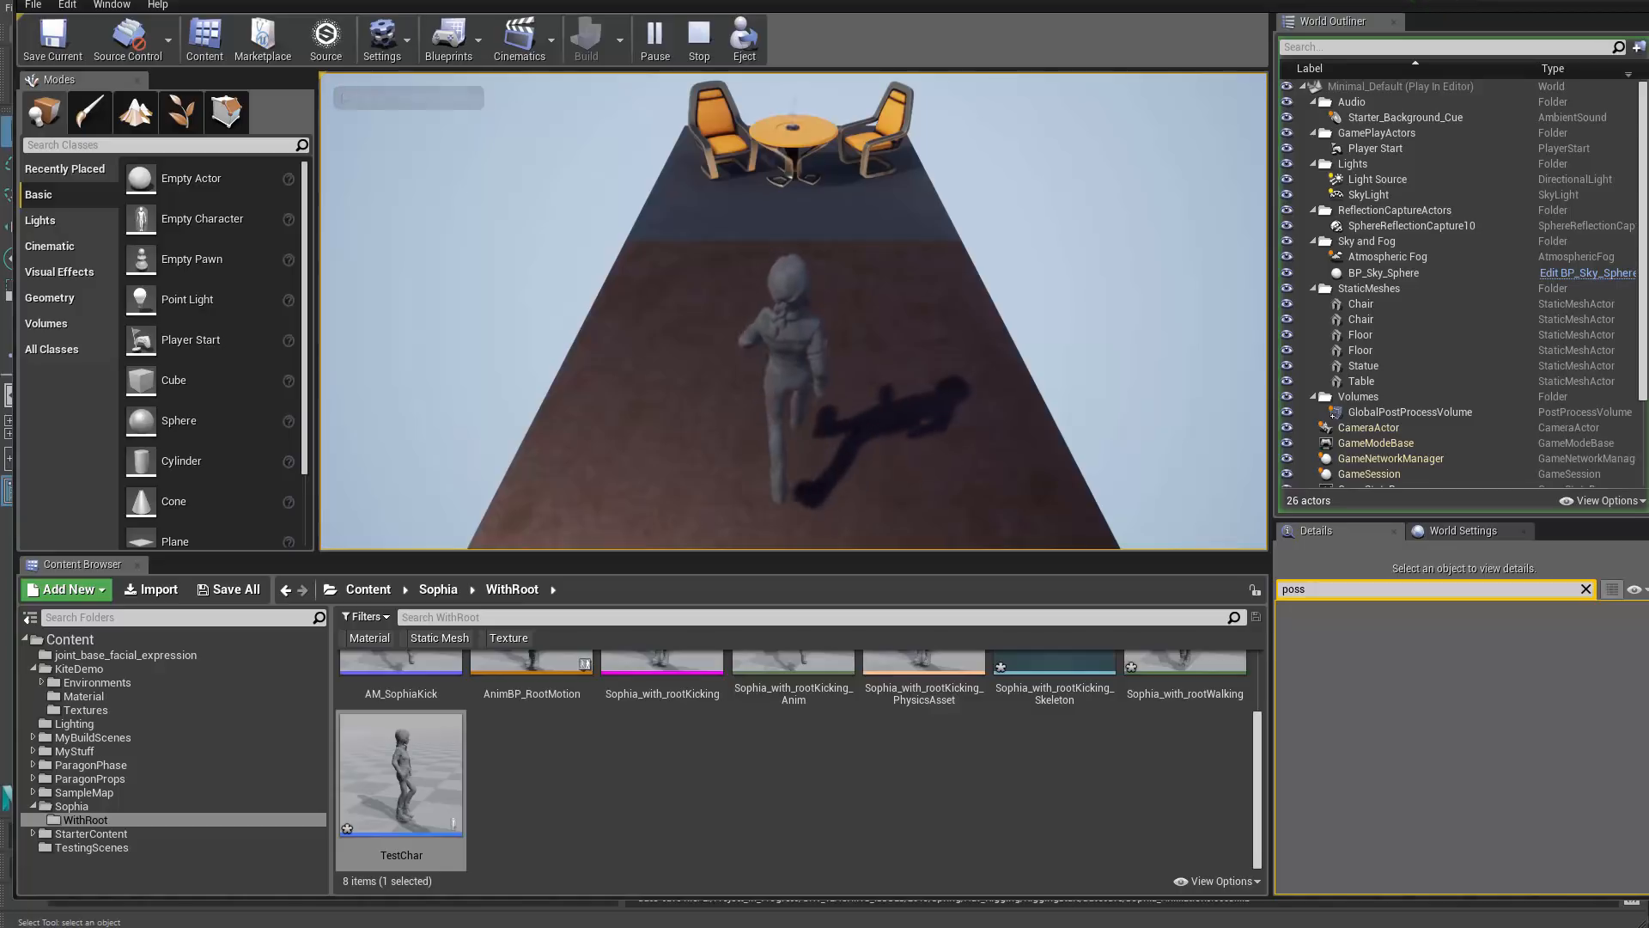
{"action": "key", "text": "k"}
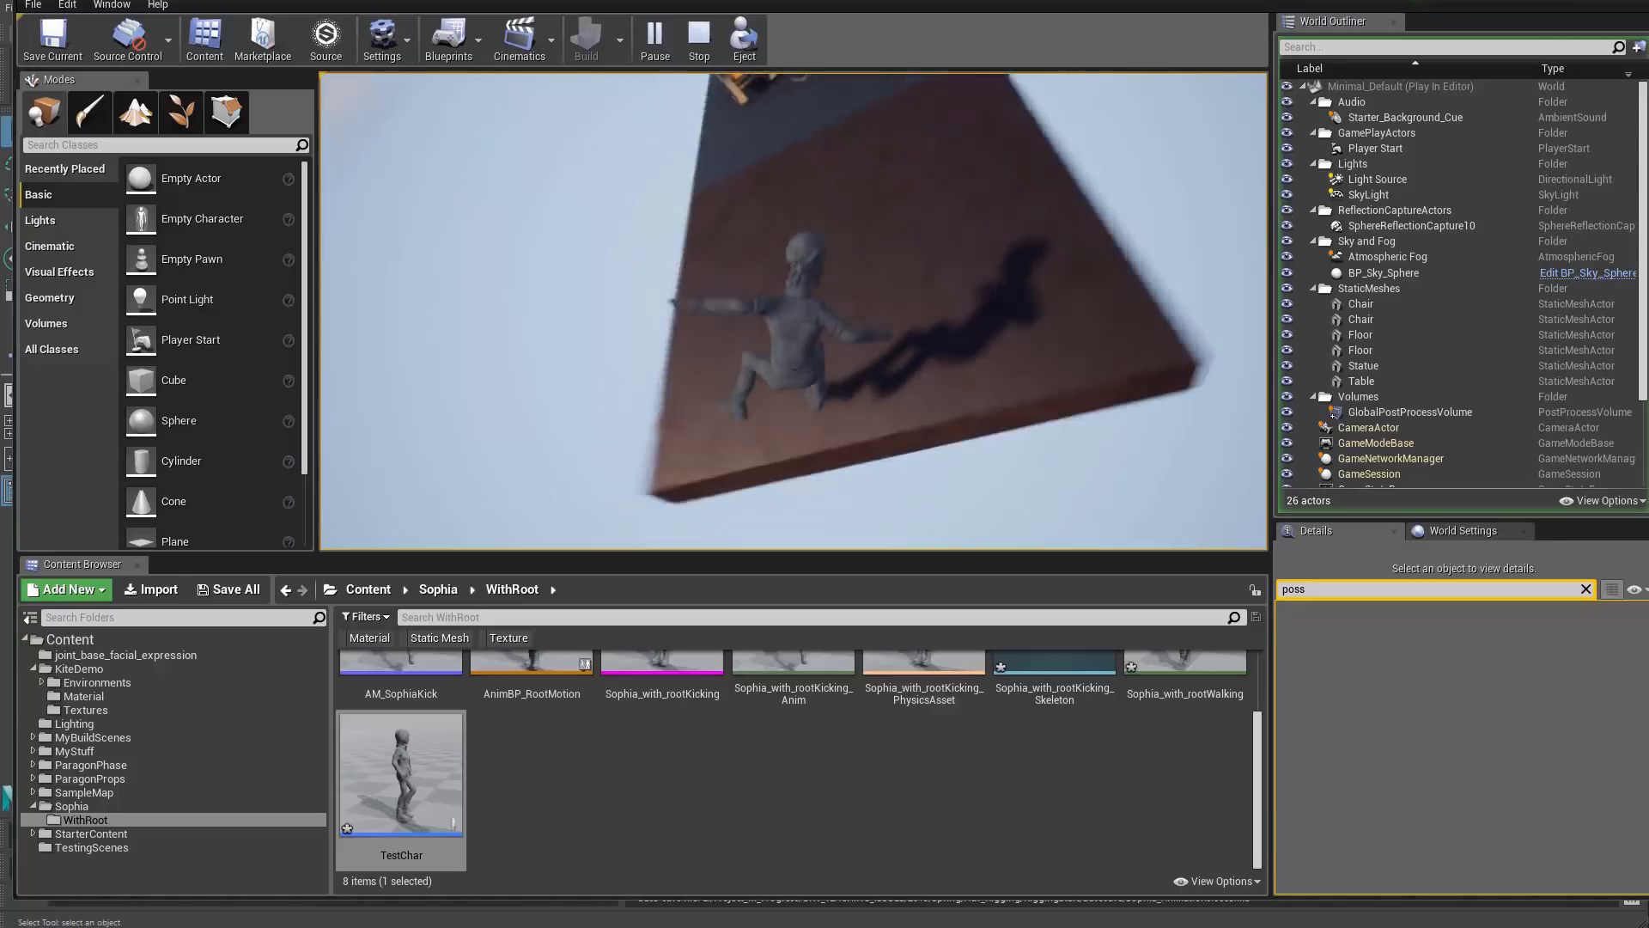
{"action": "key", "text": "Escape"}
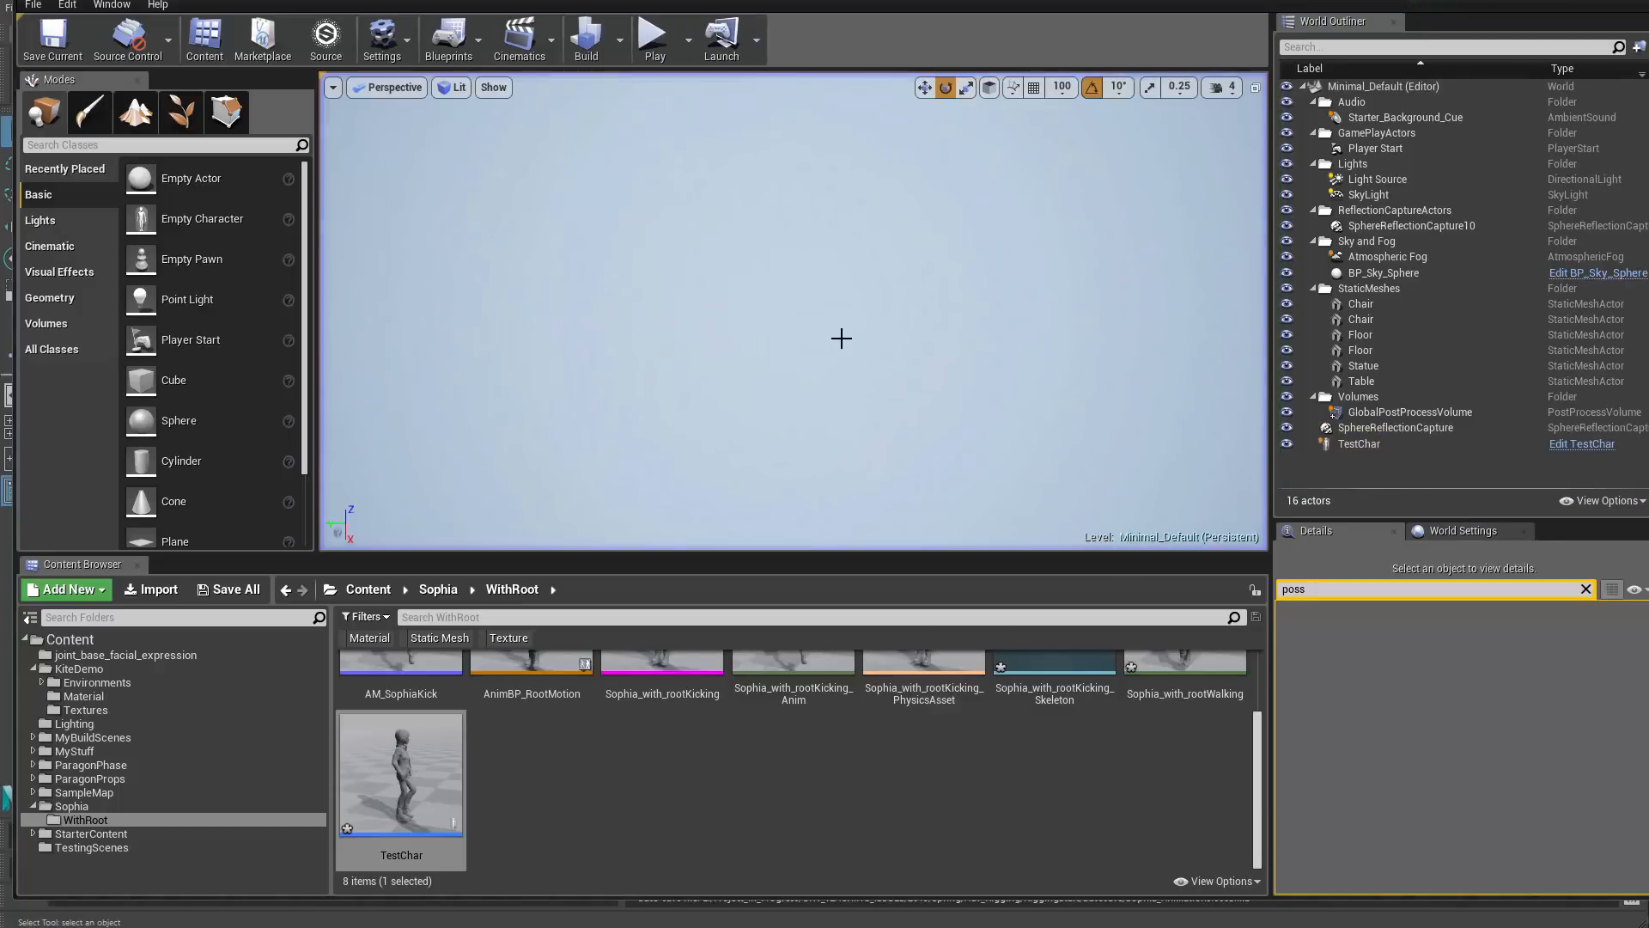
{"action": "right_click_drag", "start_coordinate": [839, 338], "coordinate": [849, 283]}
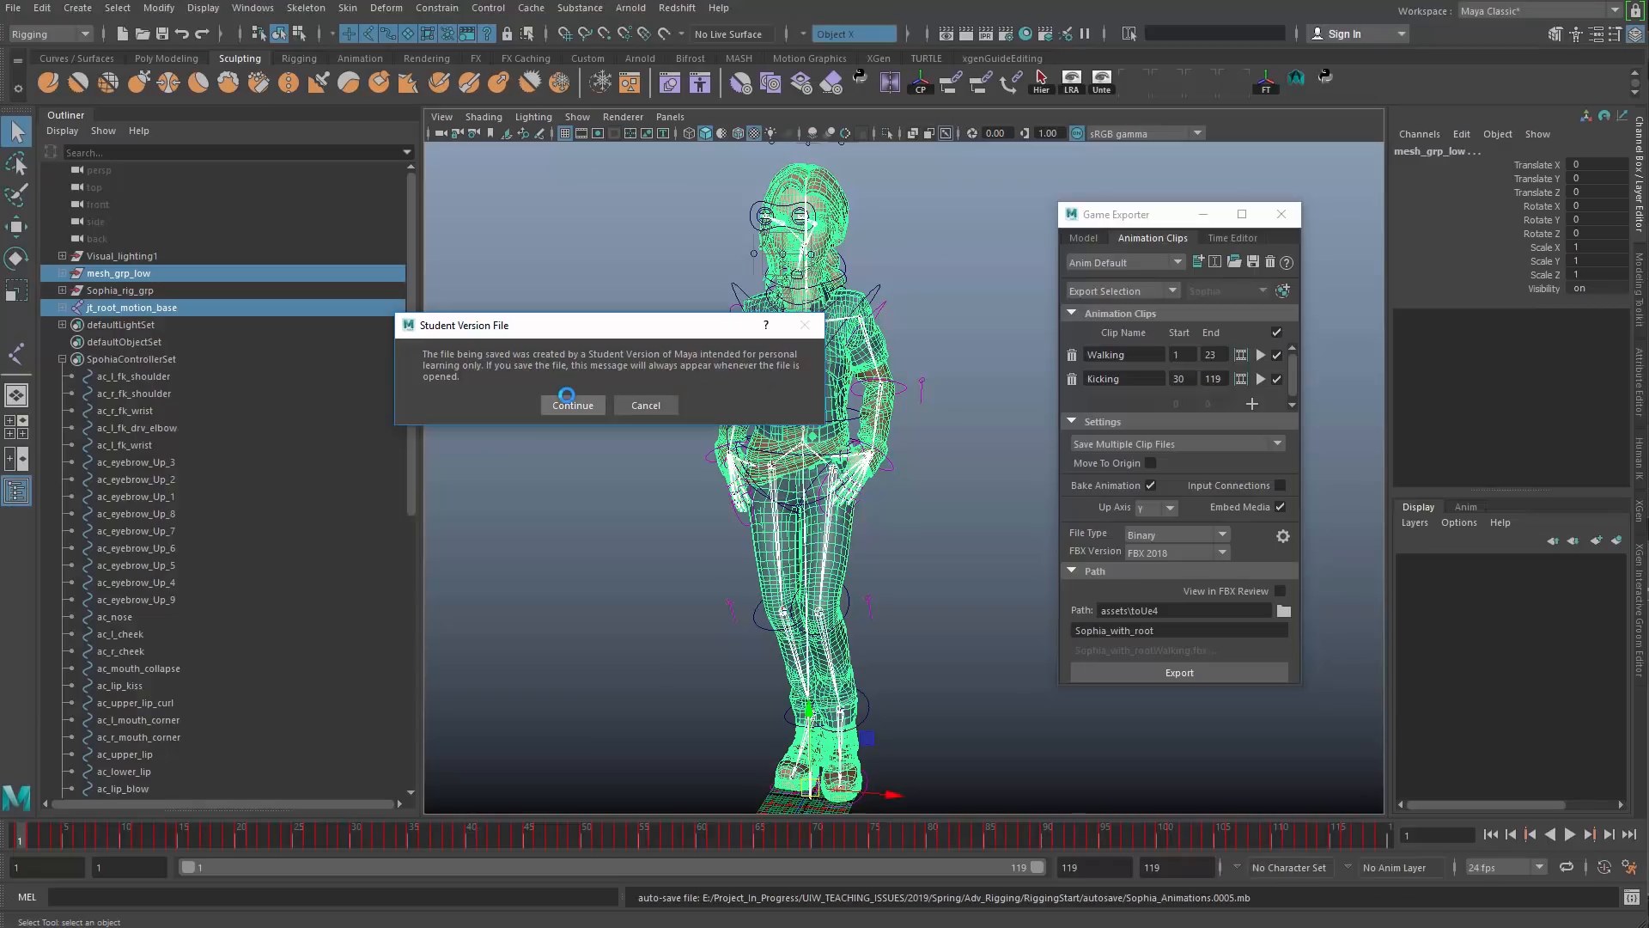
Step: Switch to Maya and continue saving the student-version scene
{"action": "left_click", "coordinate": [570, 402]}
{"action": "key", "text": "w"}
{"action": "left_click_drag", "start_coordinate": [633, 507], "coordinate": [863, 541], "text": "alt"}
{"action": "middle_click_drag", "start_coordinate": [863, 541], "coordinate": [570, 493], "text": "alt"}
{"action": "left_click_drag", "start_coordinate": [570, 493], "coordinate": [674, 549], "text": "alt"}
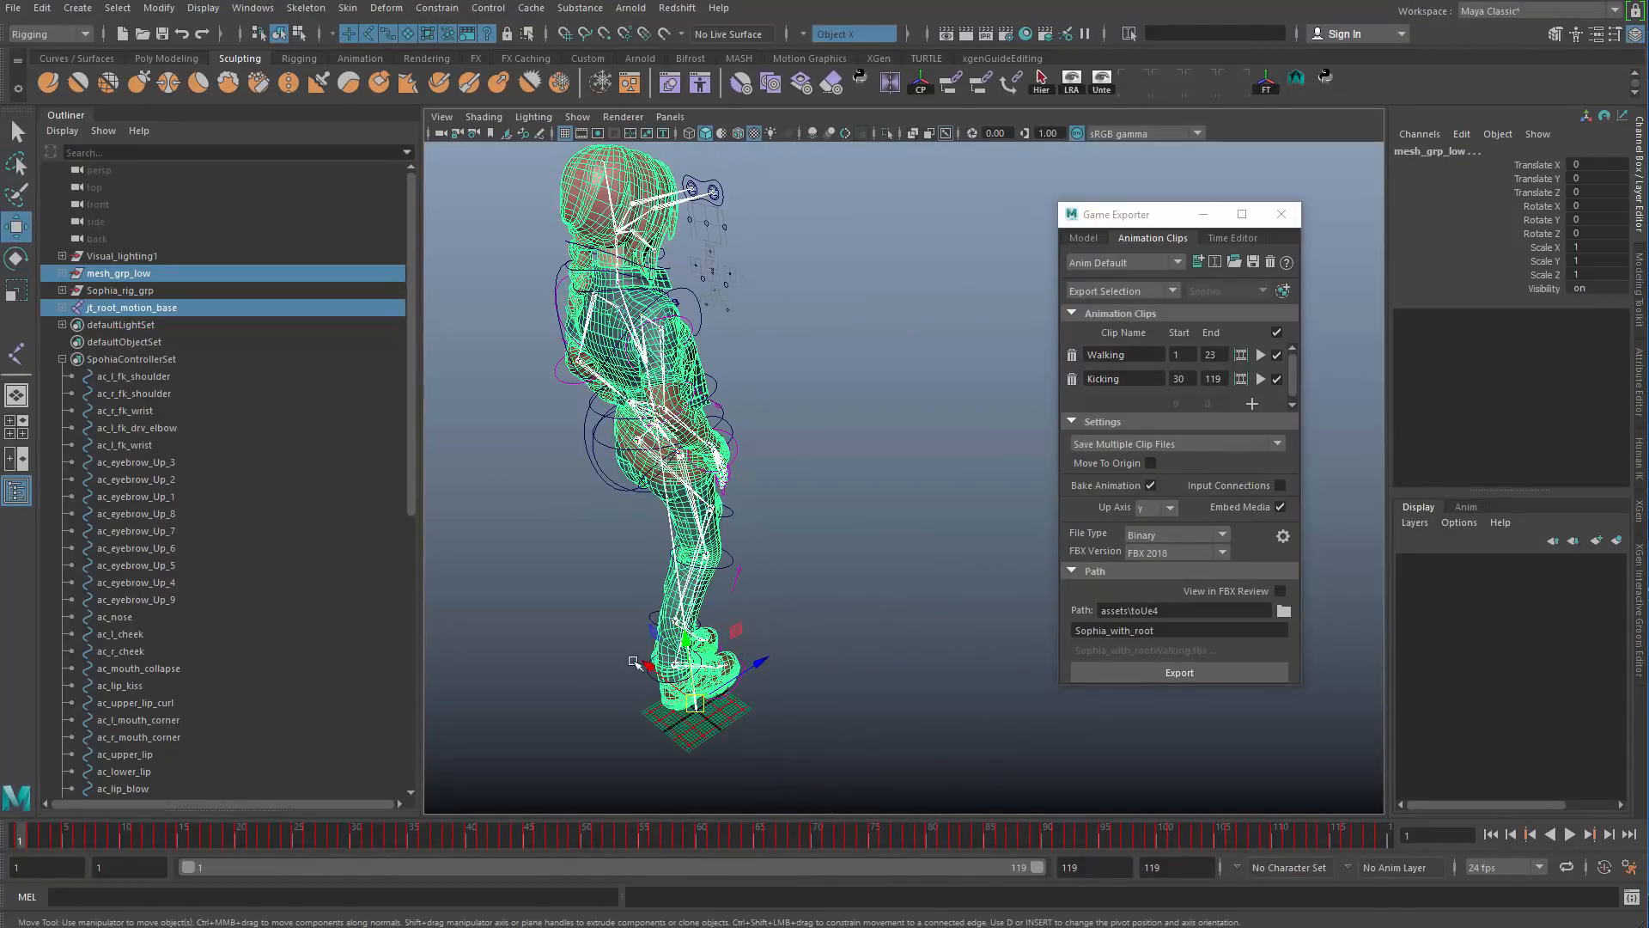
{"action": "left_click_drag", "start_coordinate": [649, 638], "coordinate": [653, 591], "text": "alt"}
Step: Unparent jt_root from jt_root_motion_base
{"action": "left_click", "coordinate": [63, 307]}
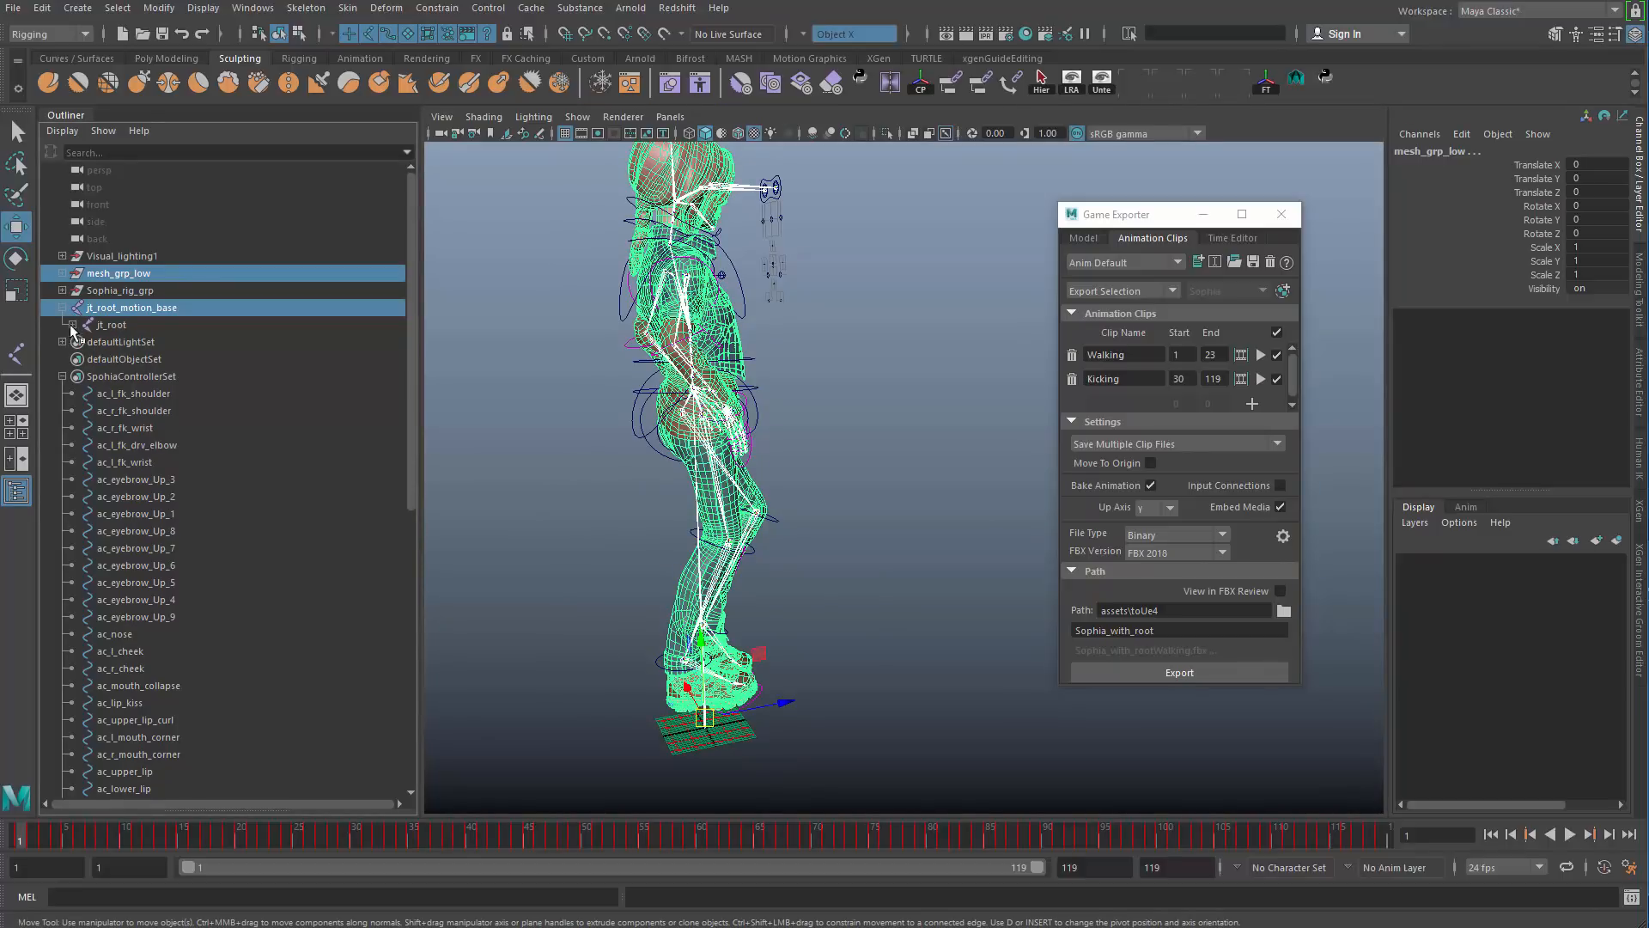
{"action": "left_click", "coordinate": [72, 324]}
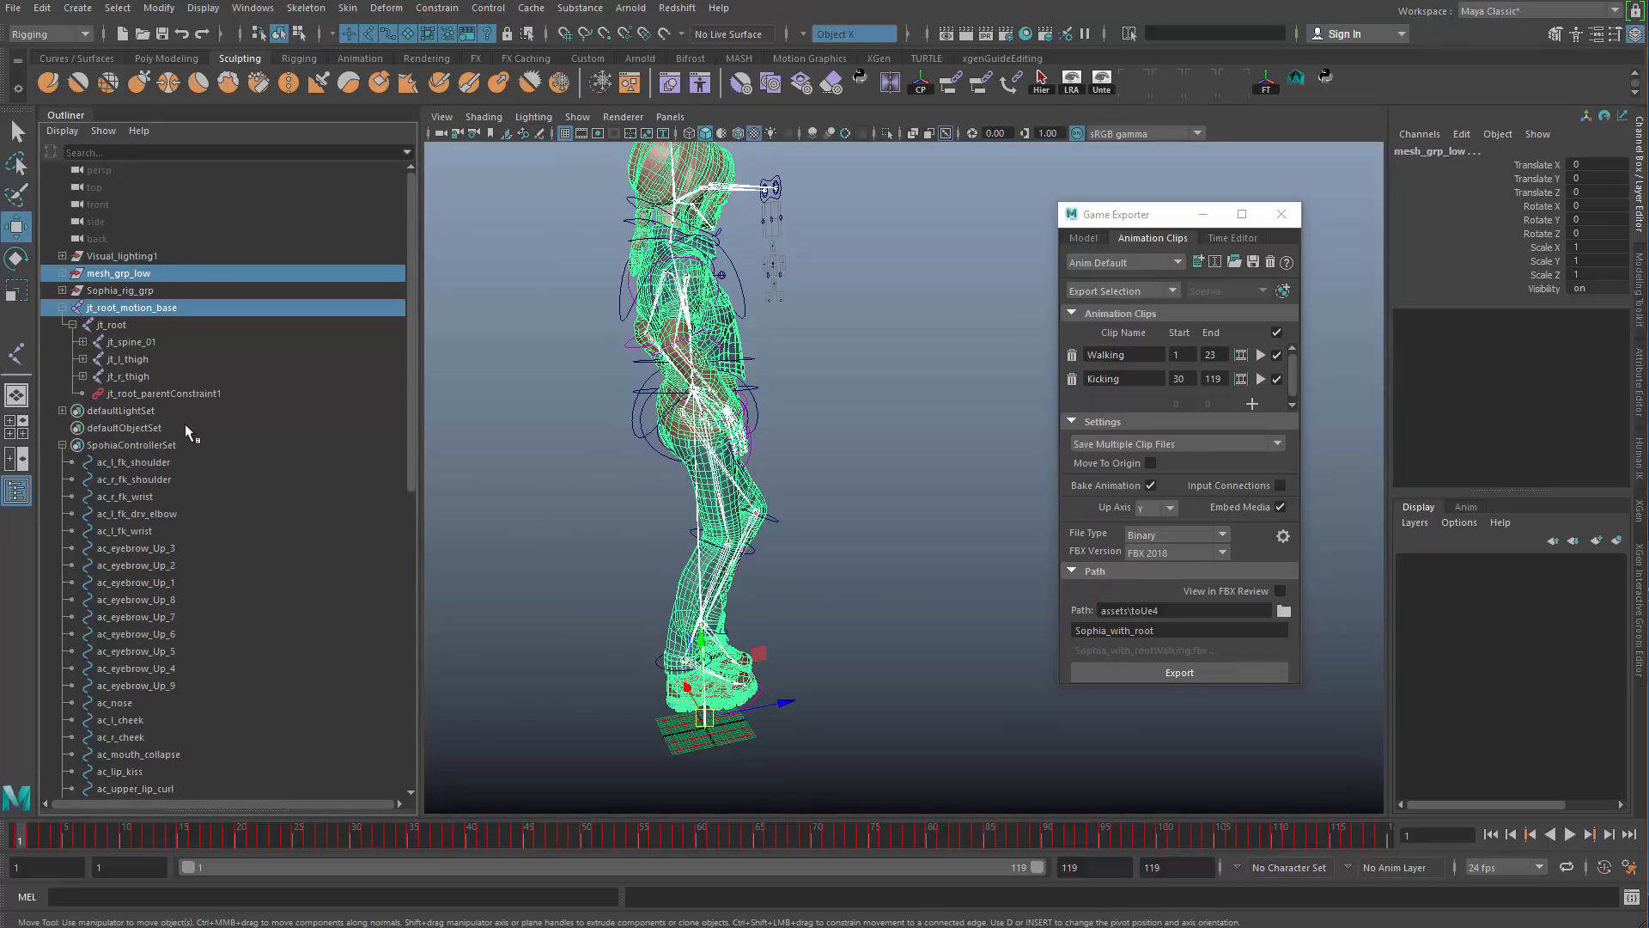
{"action": "left_click", "coordinate": [125, 326]}
{"action": "key", "text": "shift+p"}
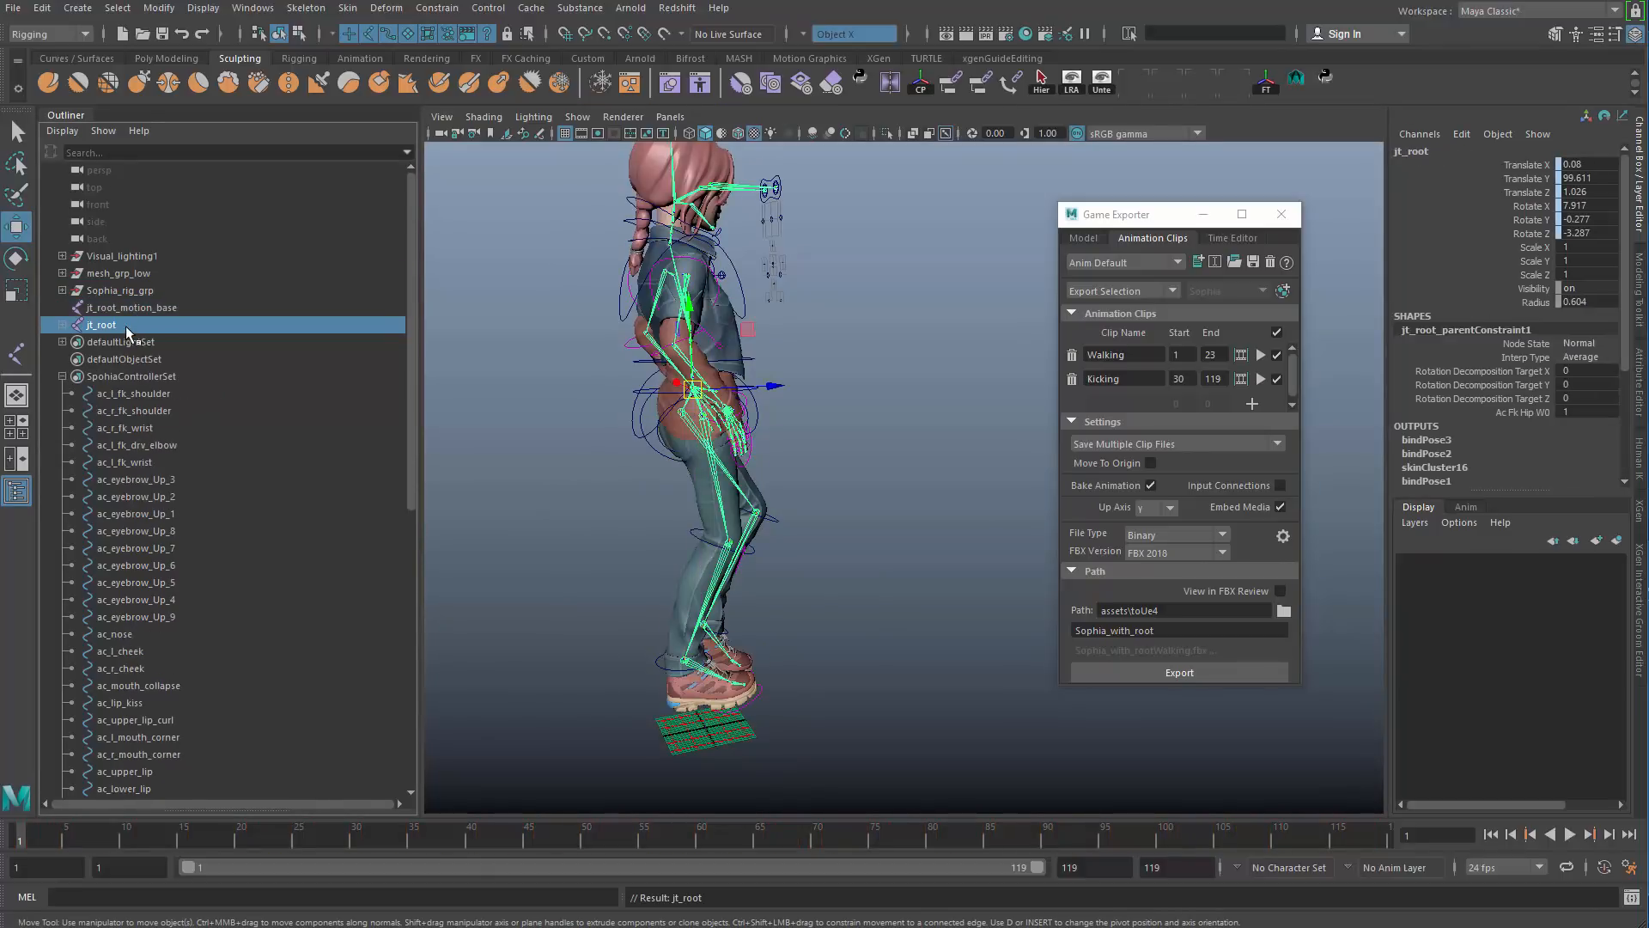
Step: Delete all keys of jt_root_motion_base across the whole timeline
{"action": "left_click", "coordinate": [142, 307]}
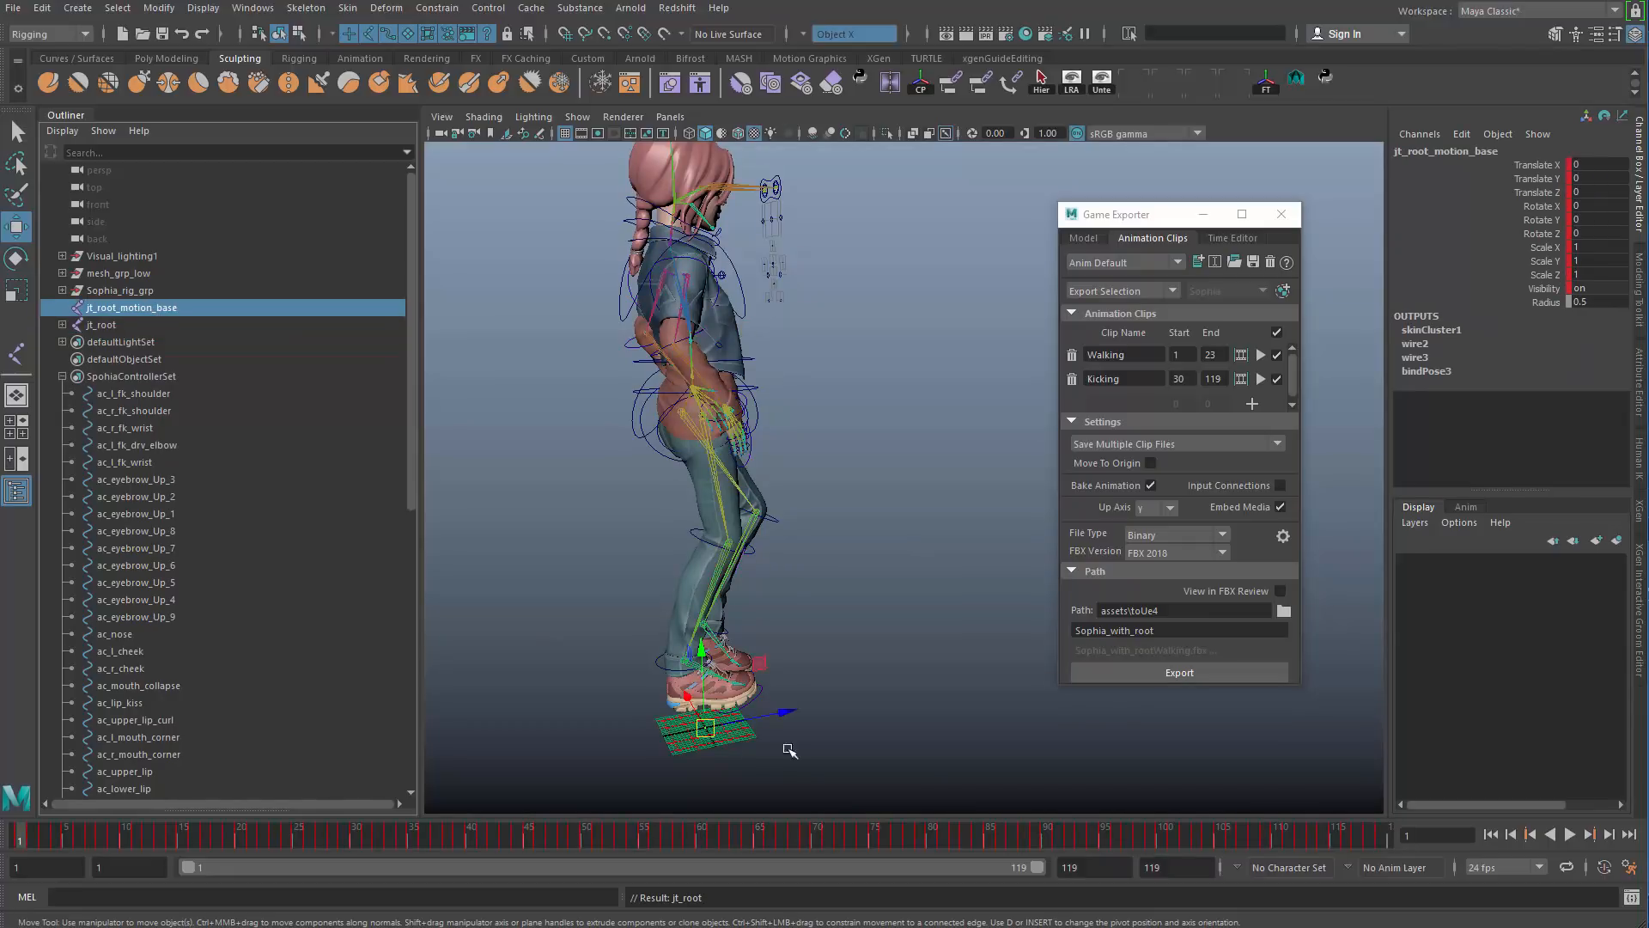
{"action": "double_click", "coordinate": [1351, 835]}
{"action": "right_click", "coordinate": [52, 827]}
{"action": "left_click", "coordinate": [172, 892]}
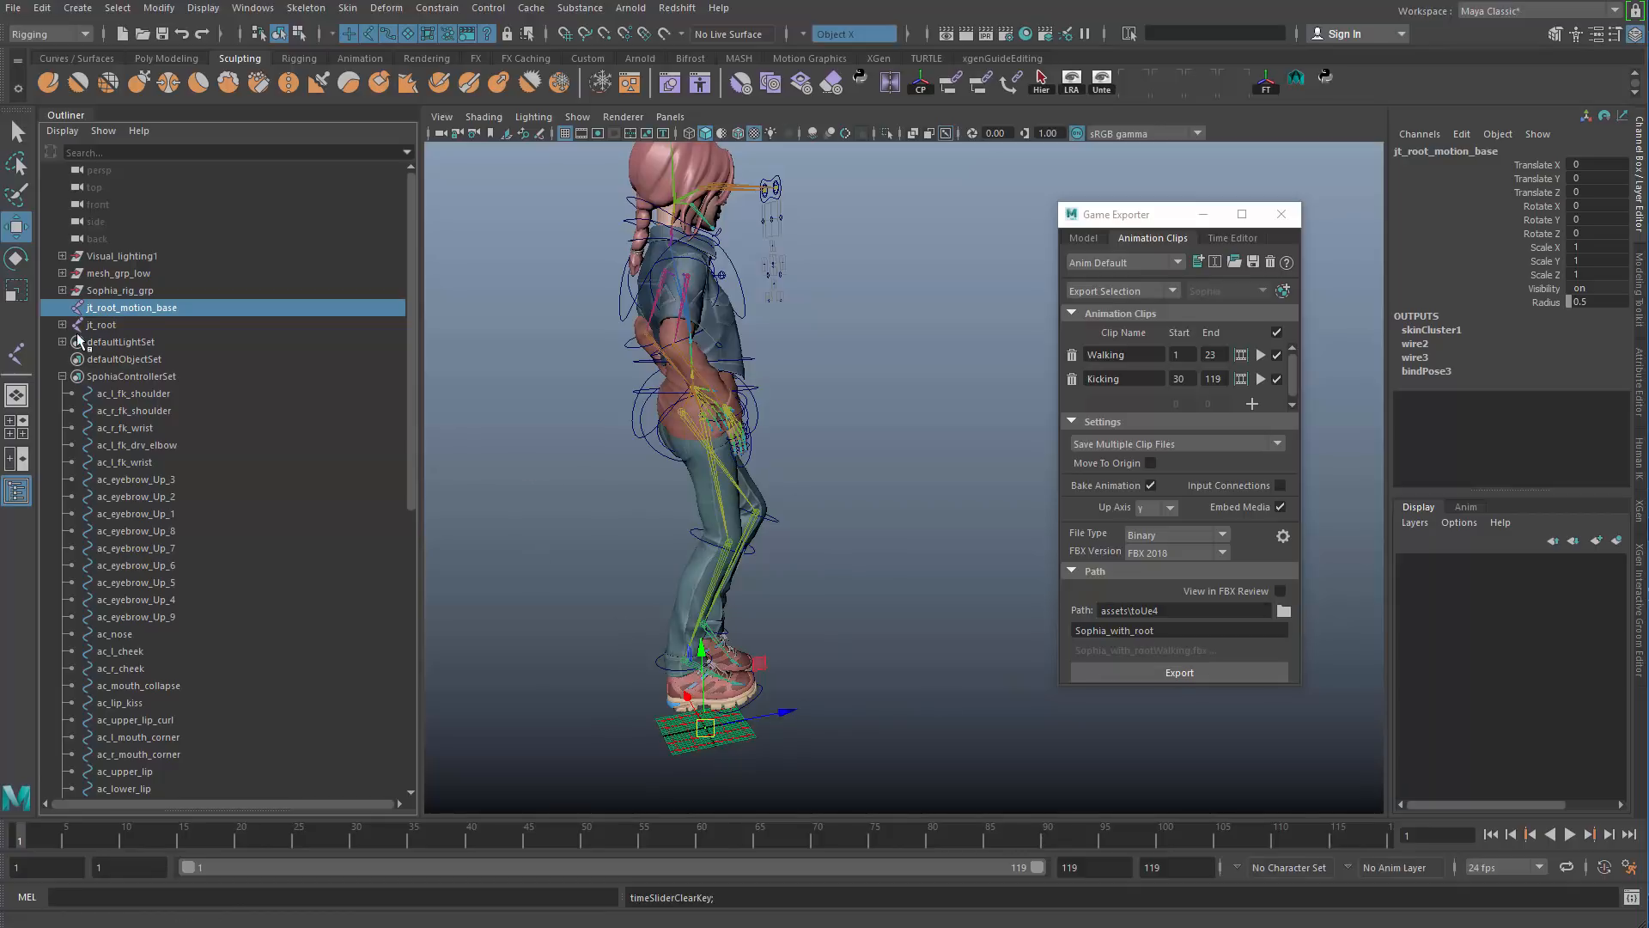
Step: Point-constrain jt_root_motion_base to jt_root while maintaining the offset
{"action": "left_click", "coordinate": [107, 324], "text": "ctrl"}
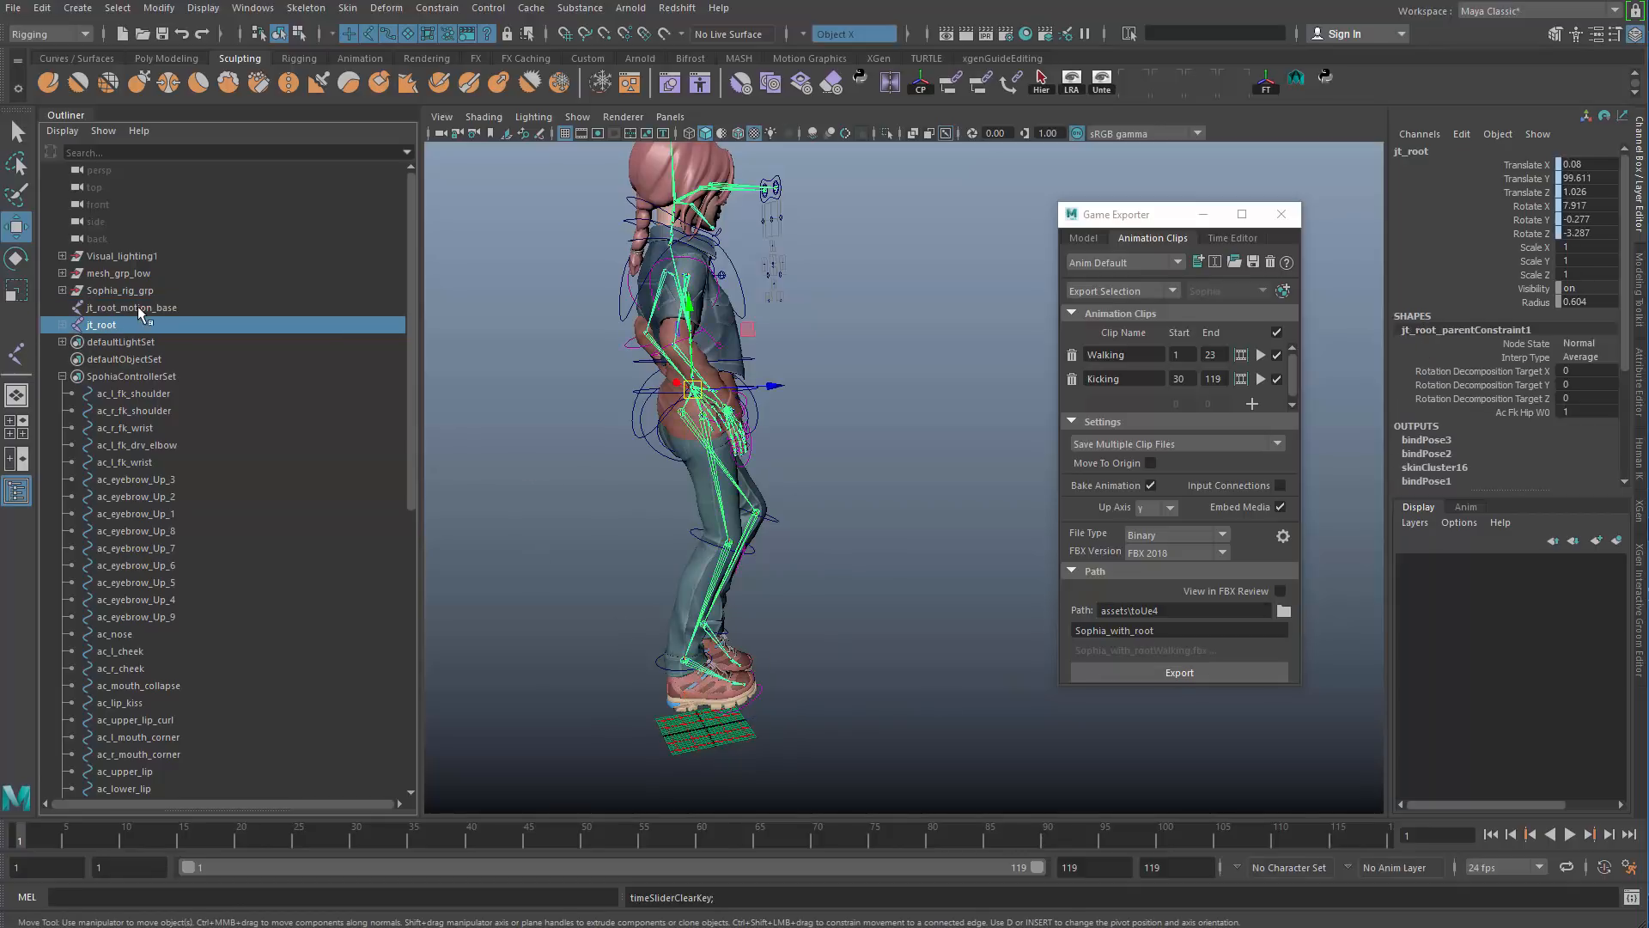
{"action": "left_click", "coordinate": [444, 17]}
{"action": "left_click", "coordinate": [467, 63]}
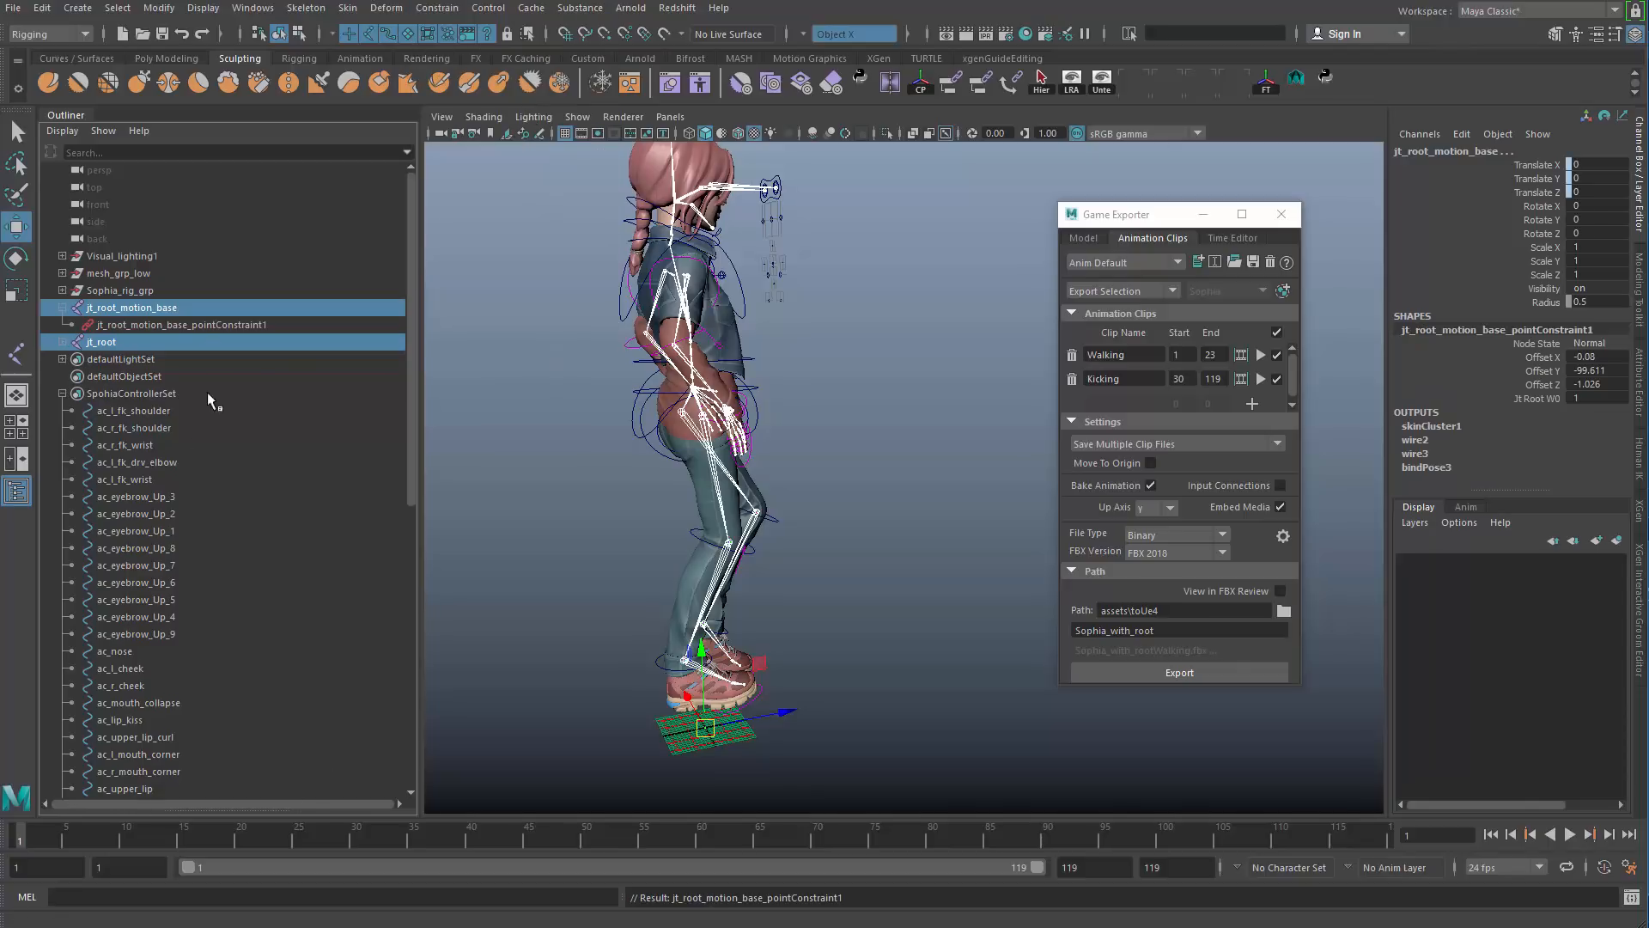
Step: Bake the simulation of jt_root_motion_base into keys
{"action": "left_click", "coordinate": [186, 312]}
{"action": "left_click", "coordinate": [41, 7]}
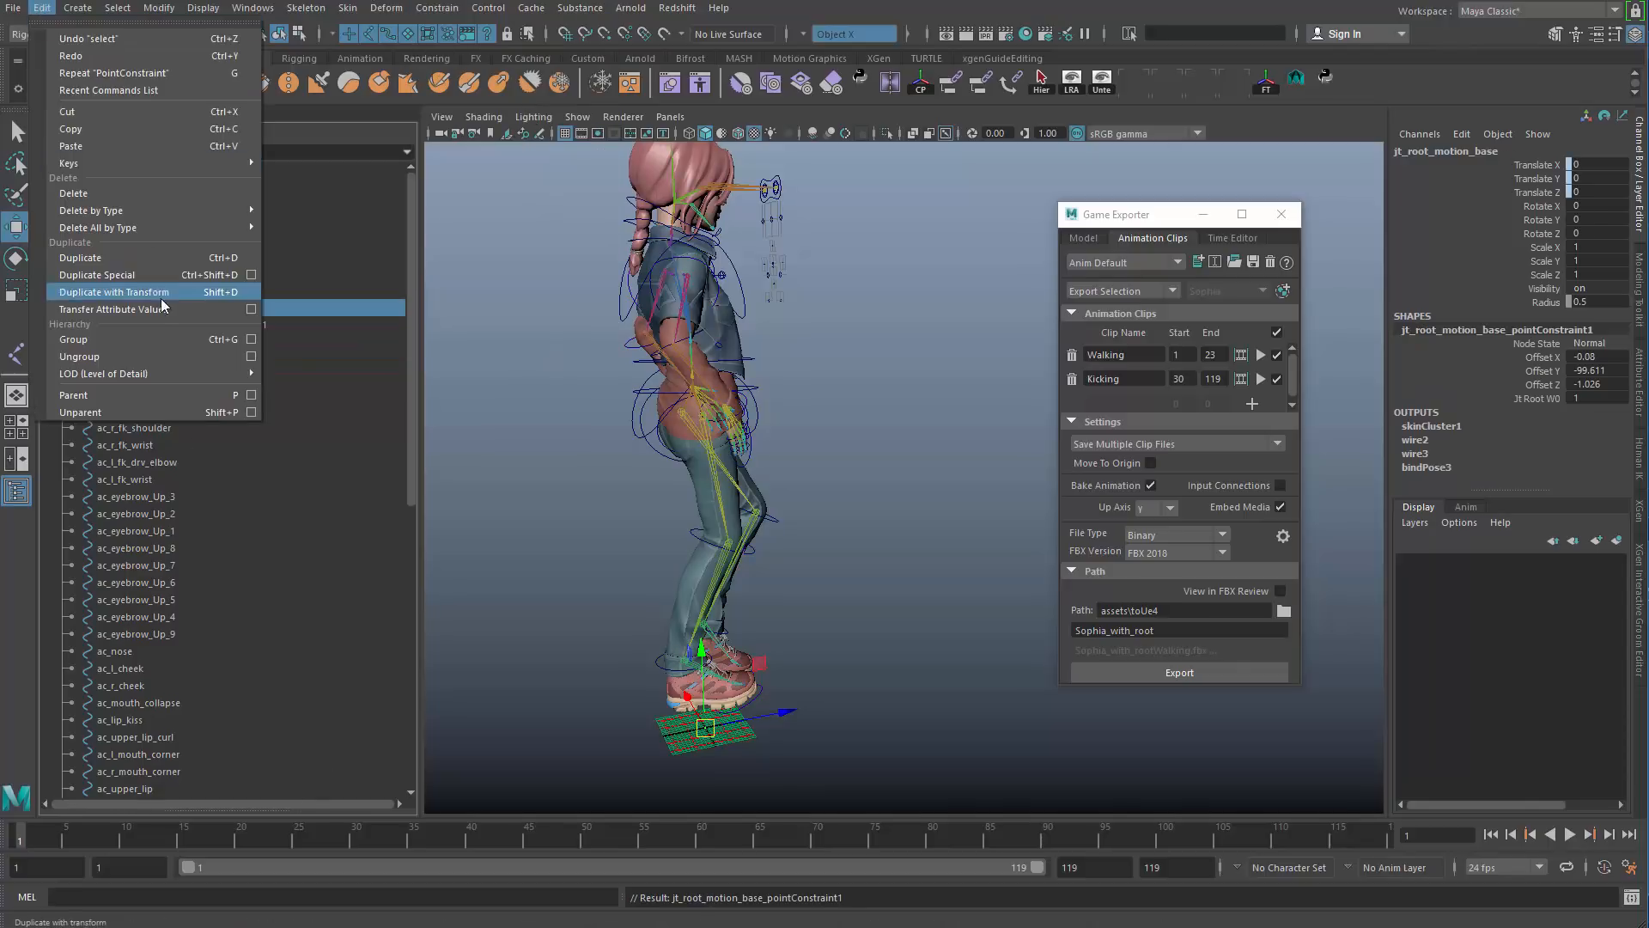
{"action": "mouse_move", "coordinate": [215, 164]}
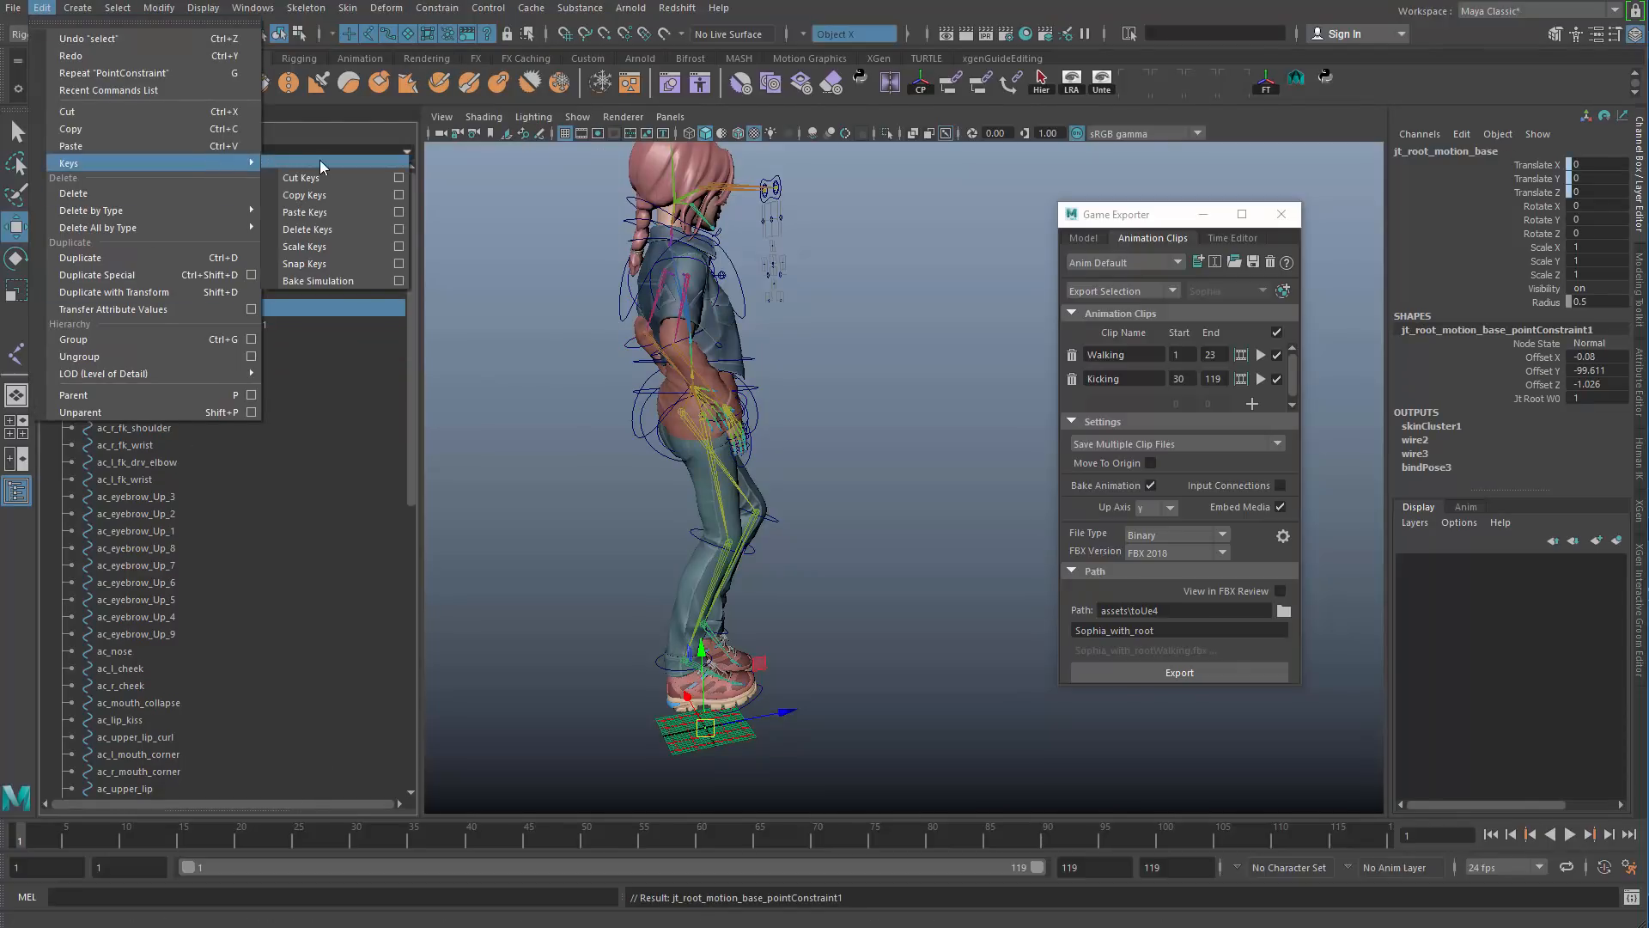
{"action": "left_click", "coordinate": [329, 280]}
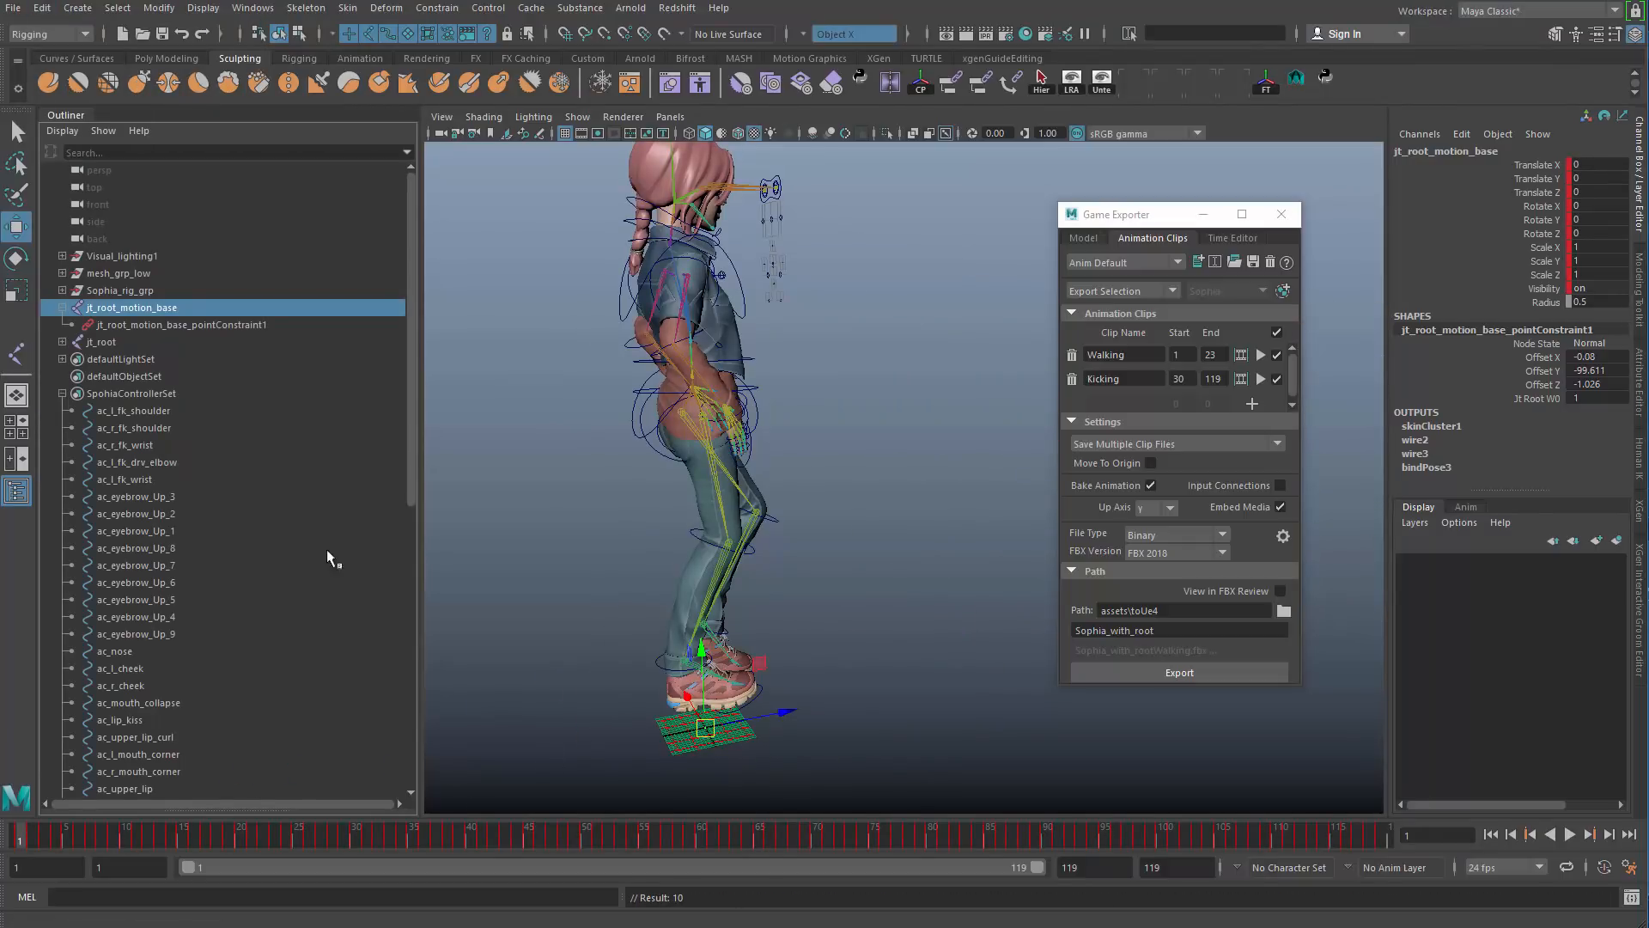
Step: Delete the point constraint under jt_root_motion_base, play back the baked motion and return to frame 1
{"action": "left_click", "coordinate": [125, 324]}
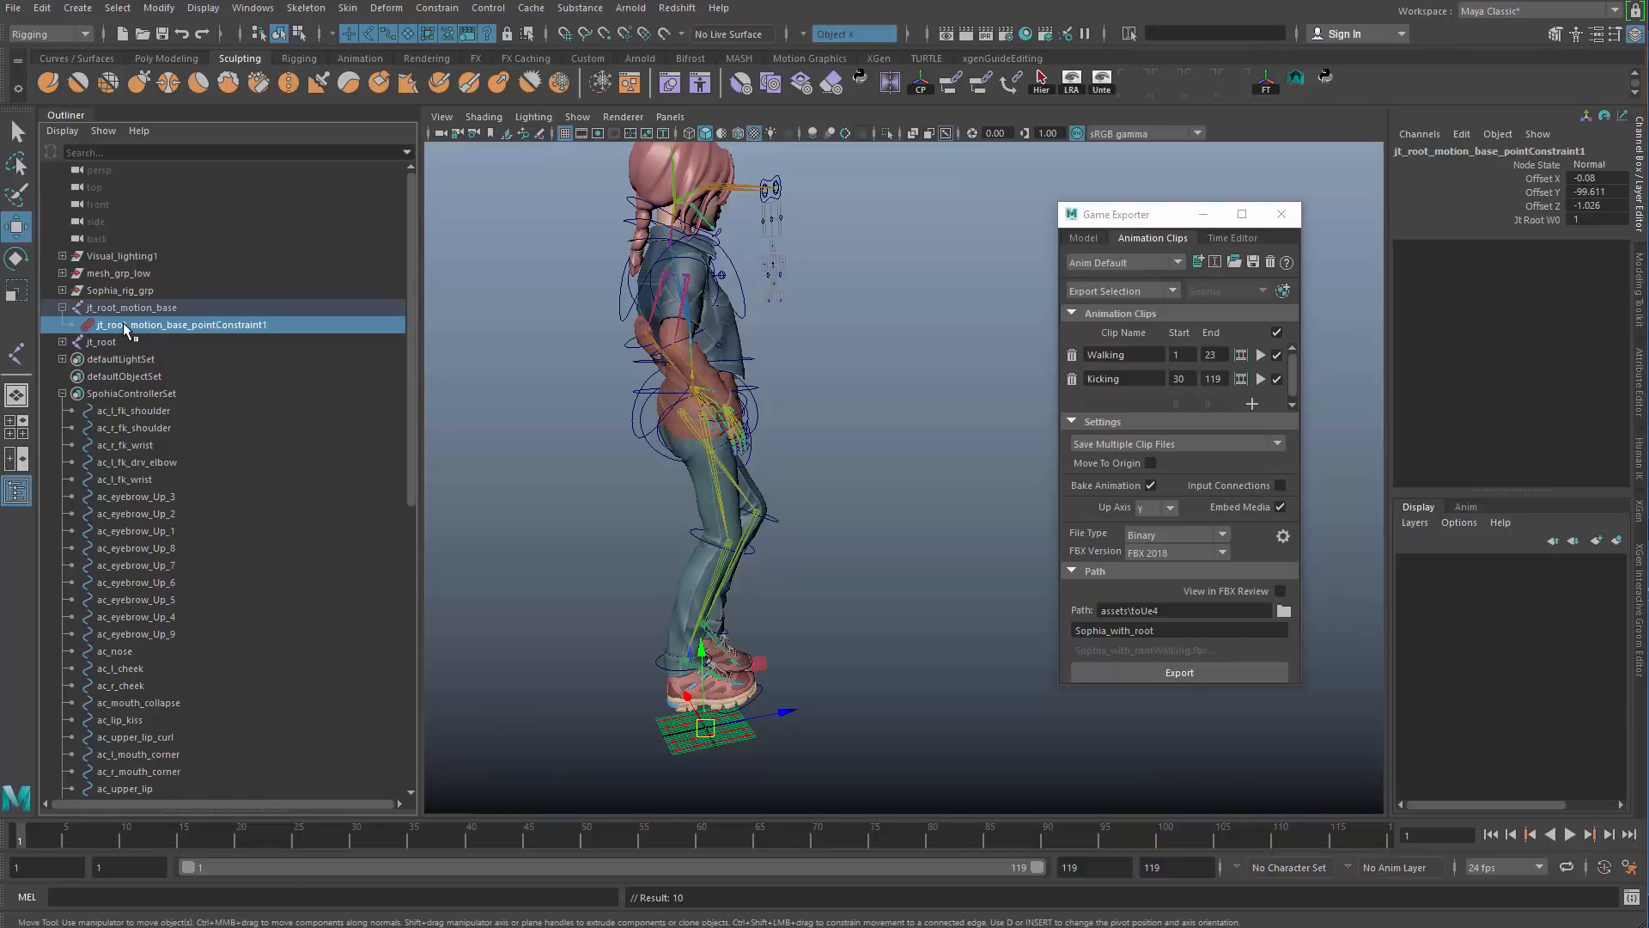
{"action": "key", "text": "Delete"}
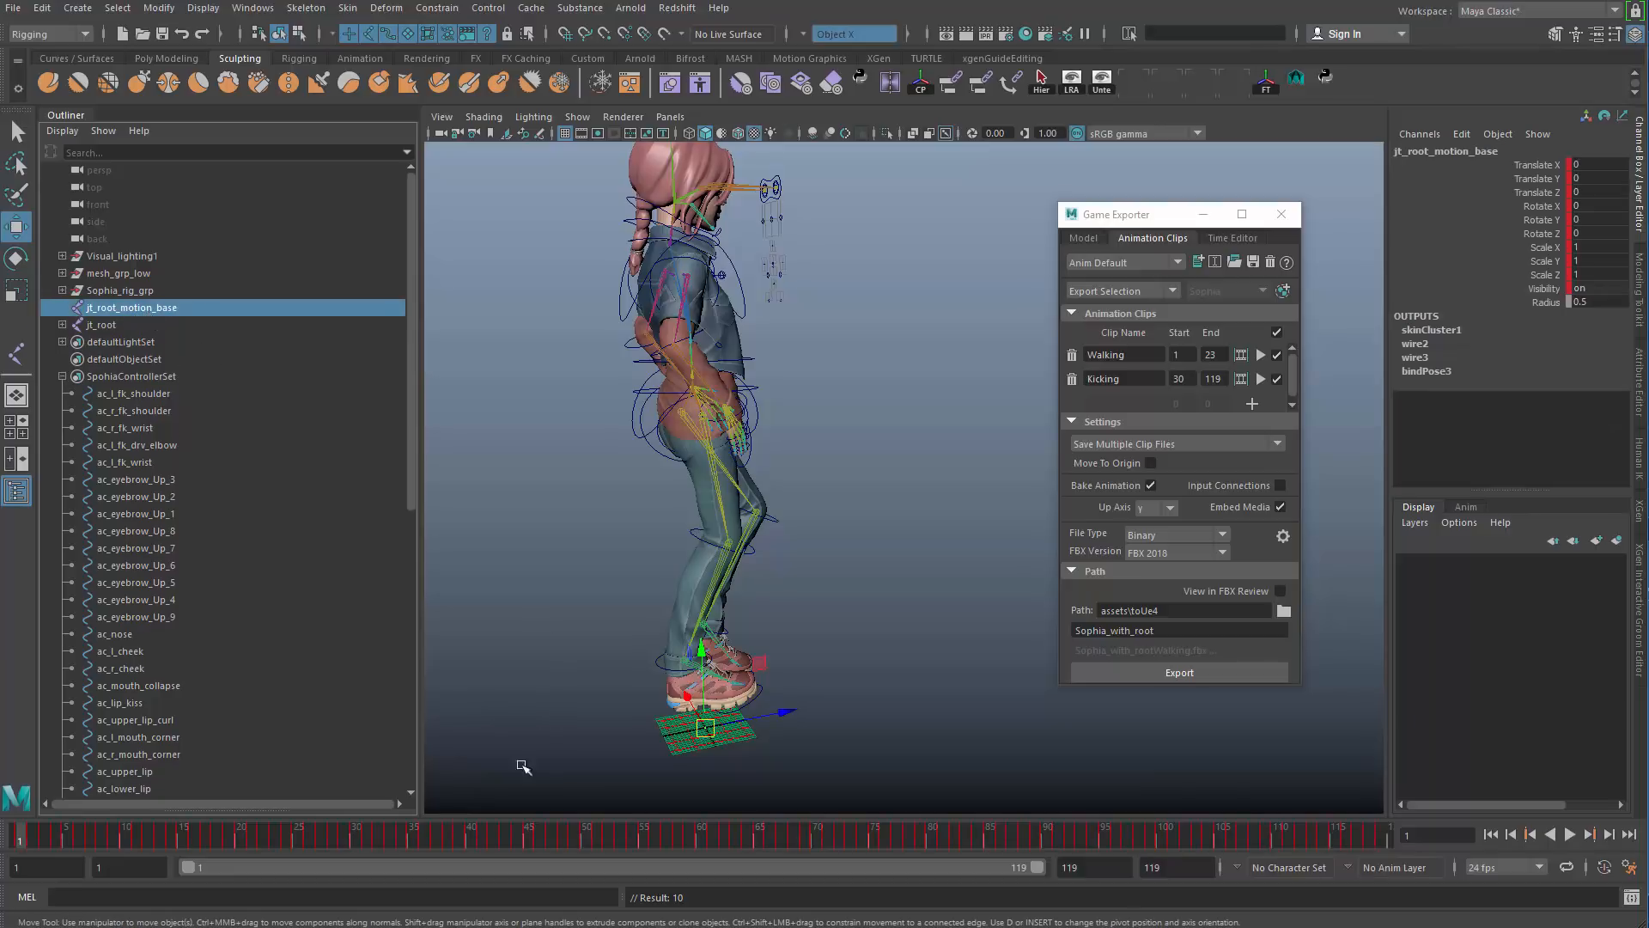
{"action": "key", "text": "alt+v"}
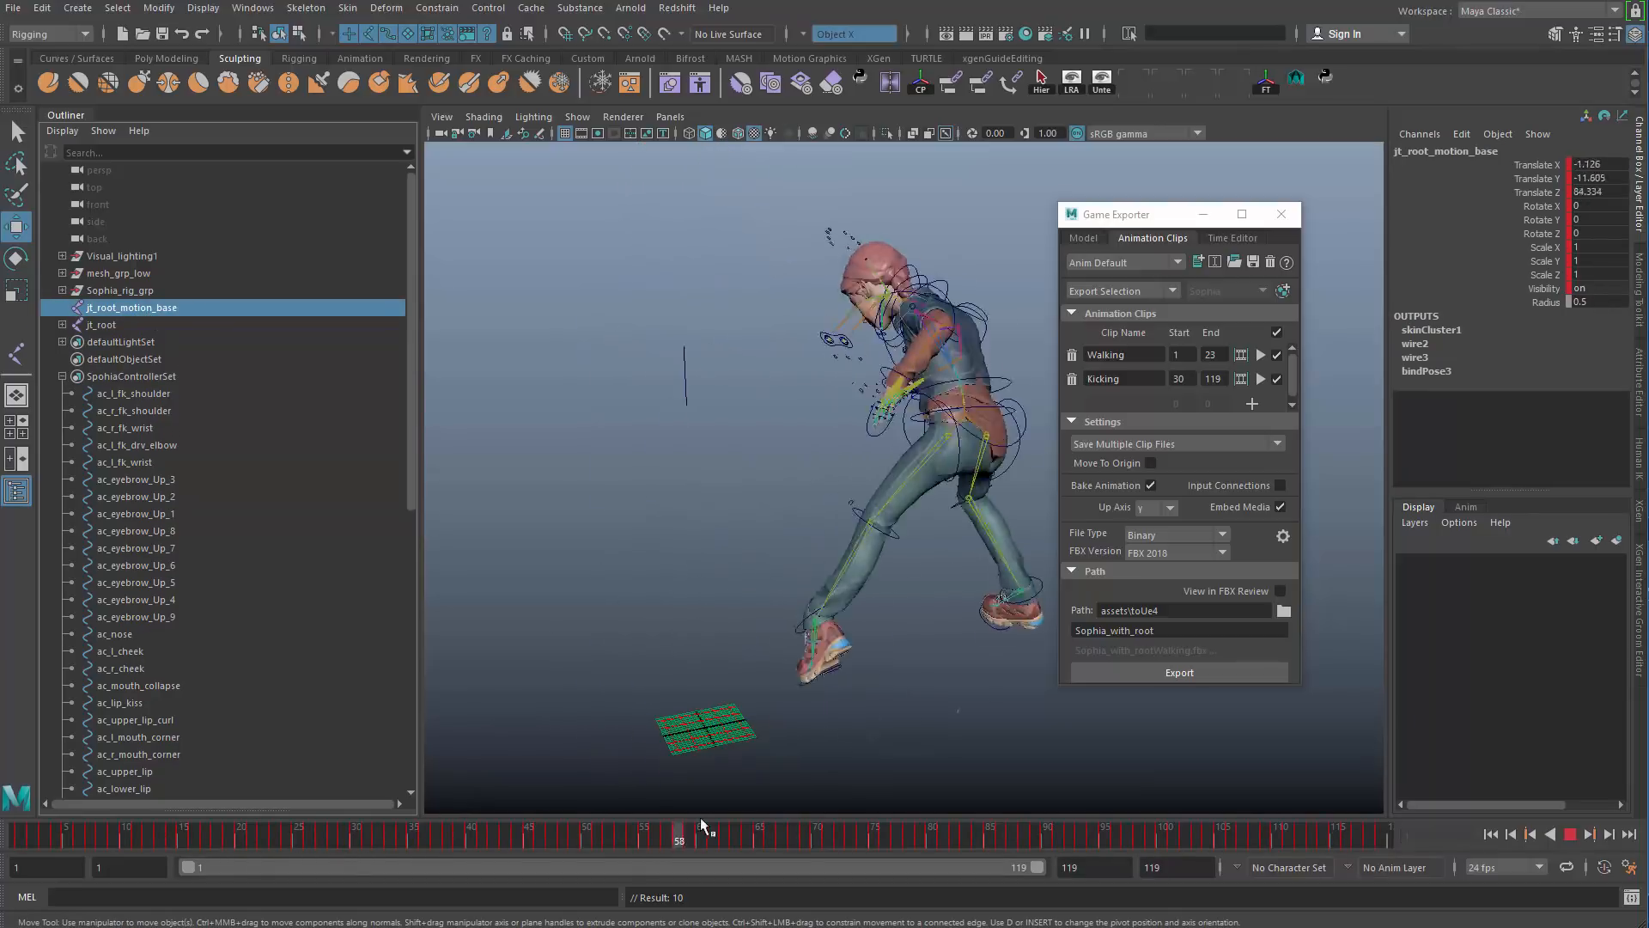
{"action": "left_click_drag", "start_coordinate": [942, 798], "coordinate": [18, 777]}
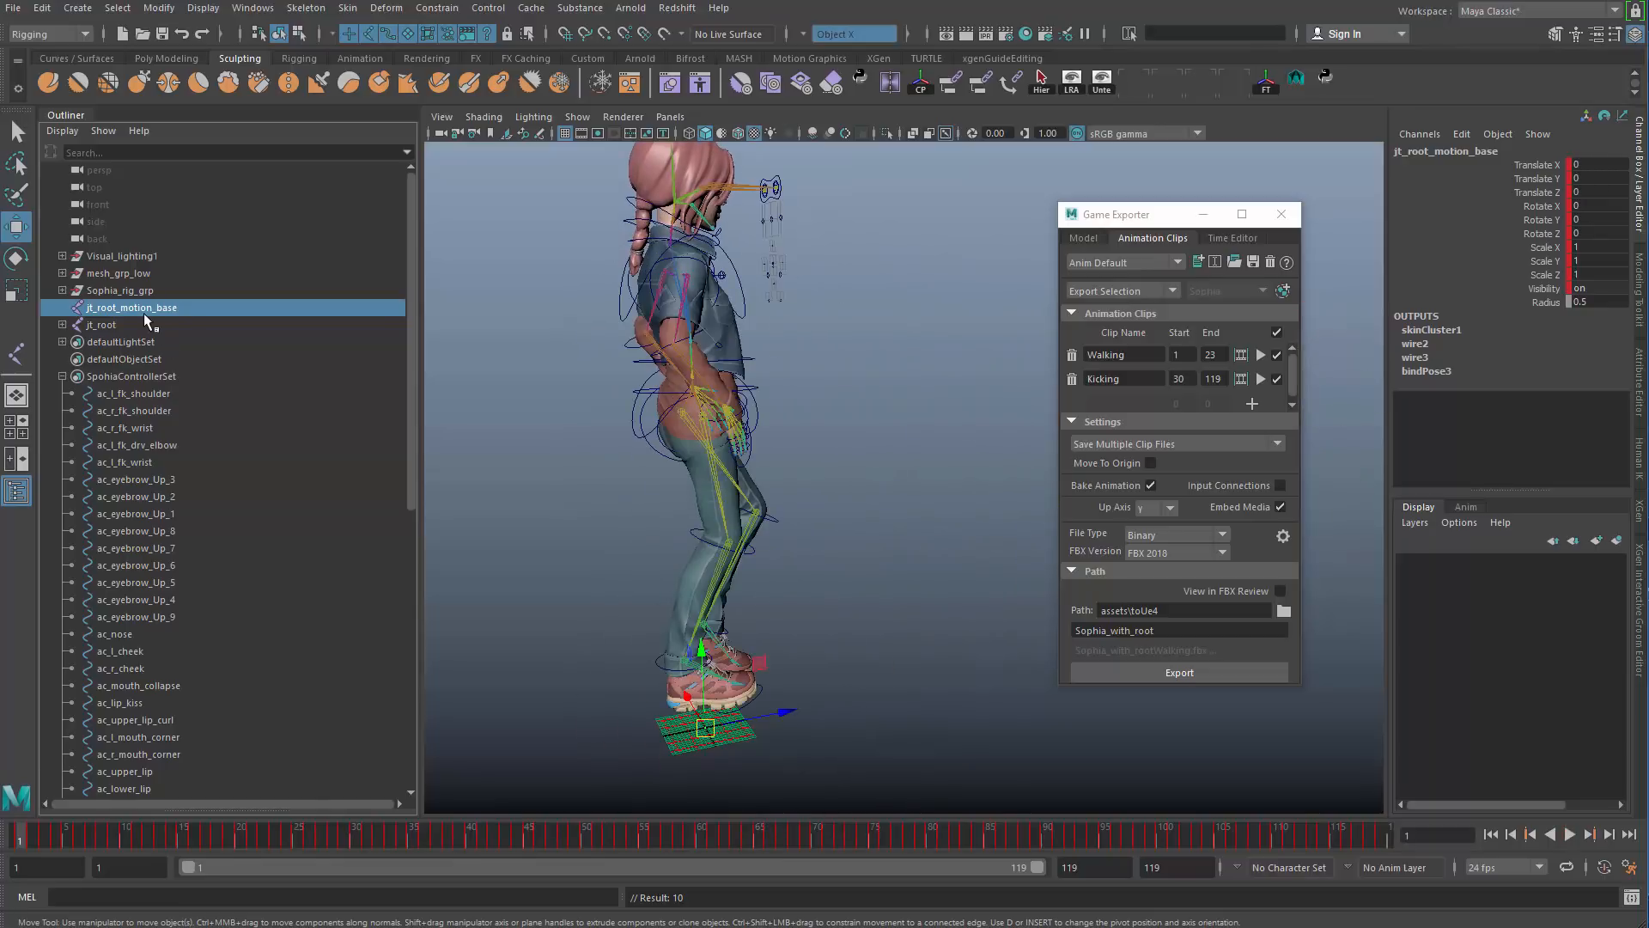
Step: Parent jt_root_motion_base under jt_root, select jt_root to inspect the hierarchy and undo the parenting
{"action": "middle_click_drag", "start_coordinate": [142, 313], "coordinate": [163, 321]}
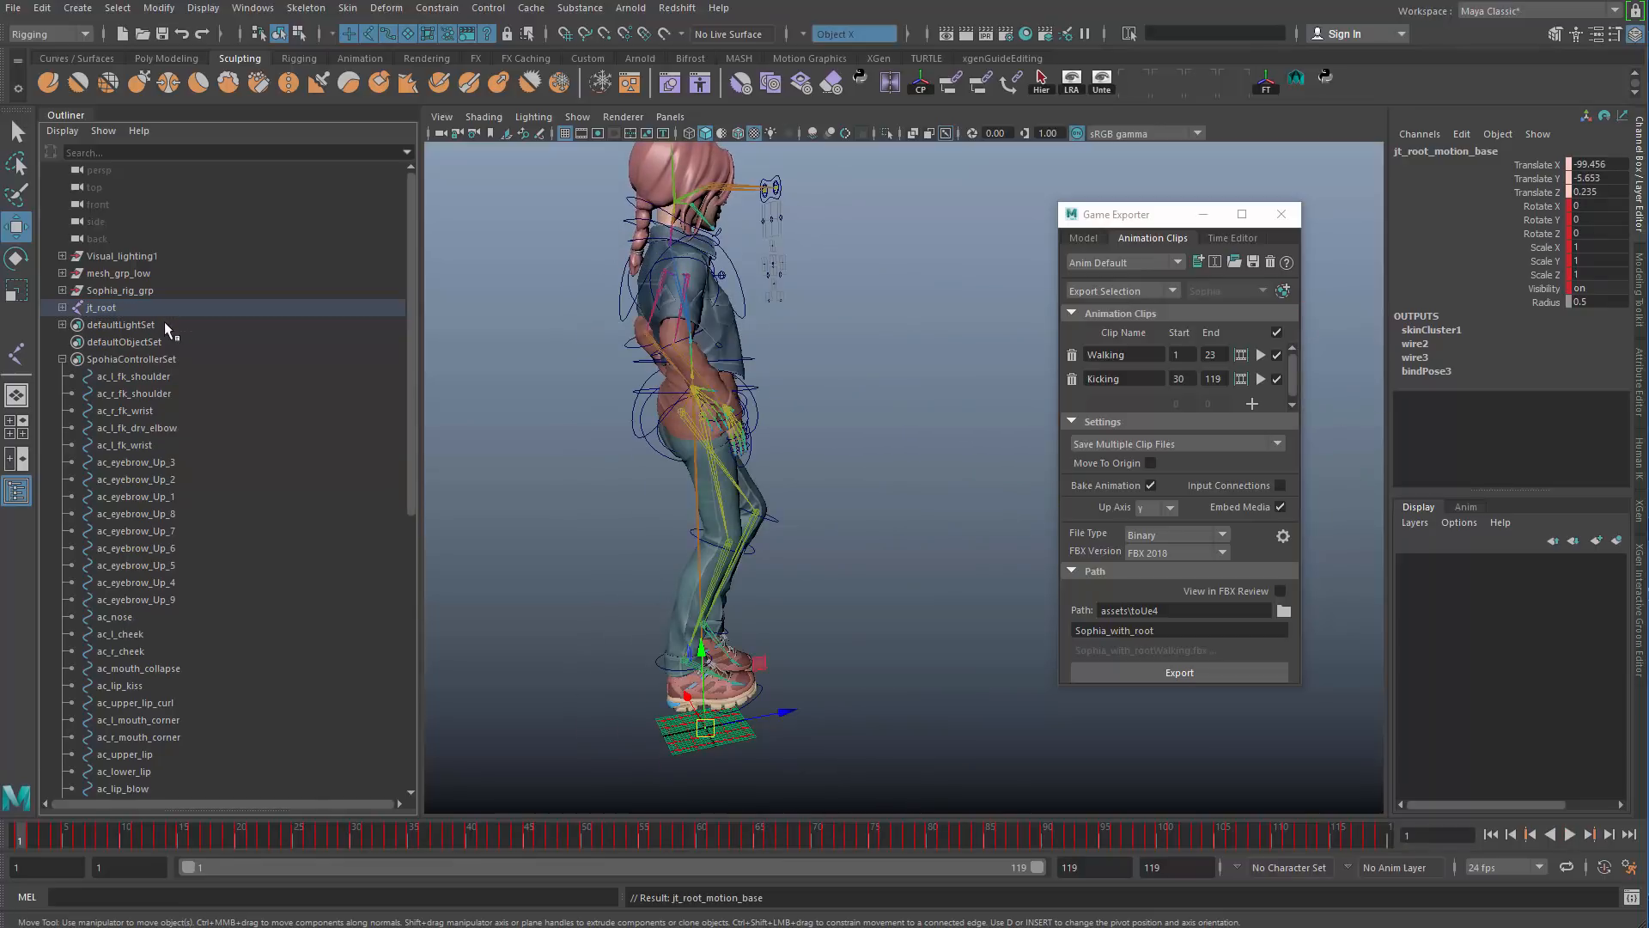
{"action": "left_click", "coordinate": [62, 306]}
{"action": "left_click", "coordinate": [62, 307]}
{"action": "left_click", "coordinate": [103, 307]}
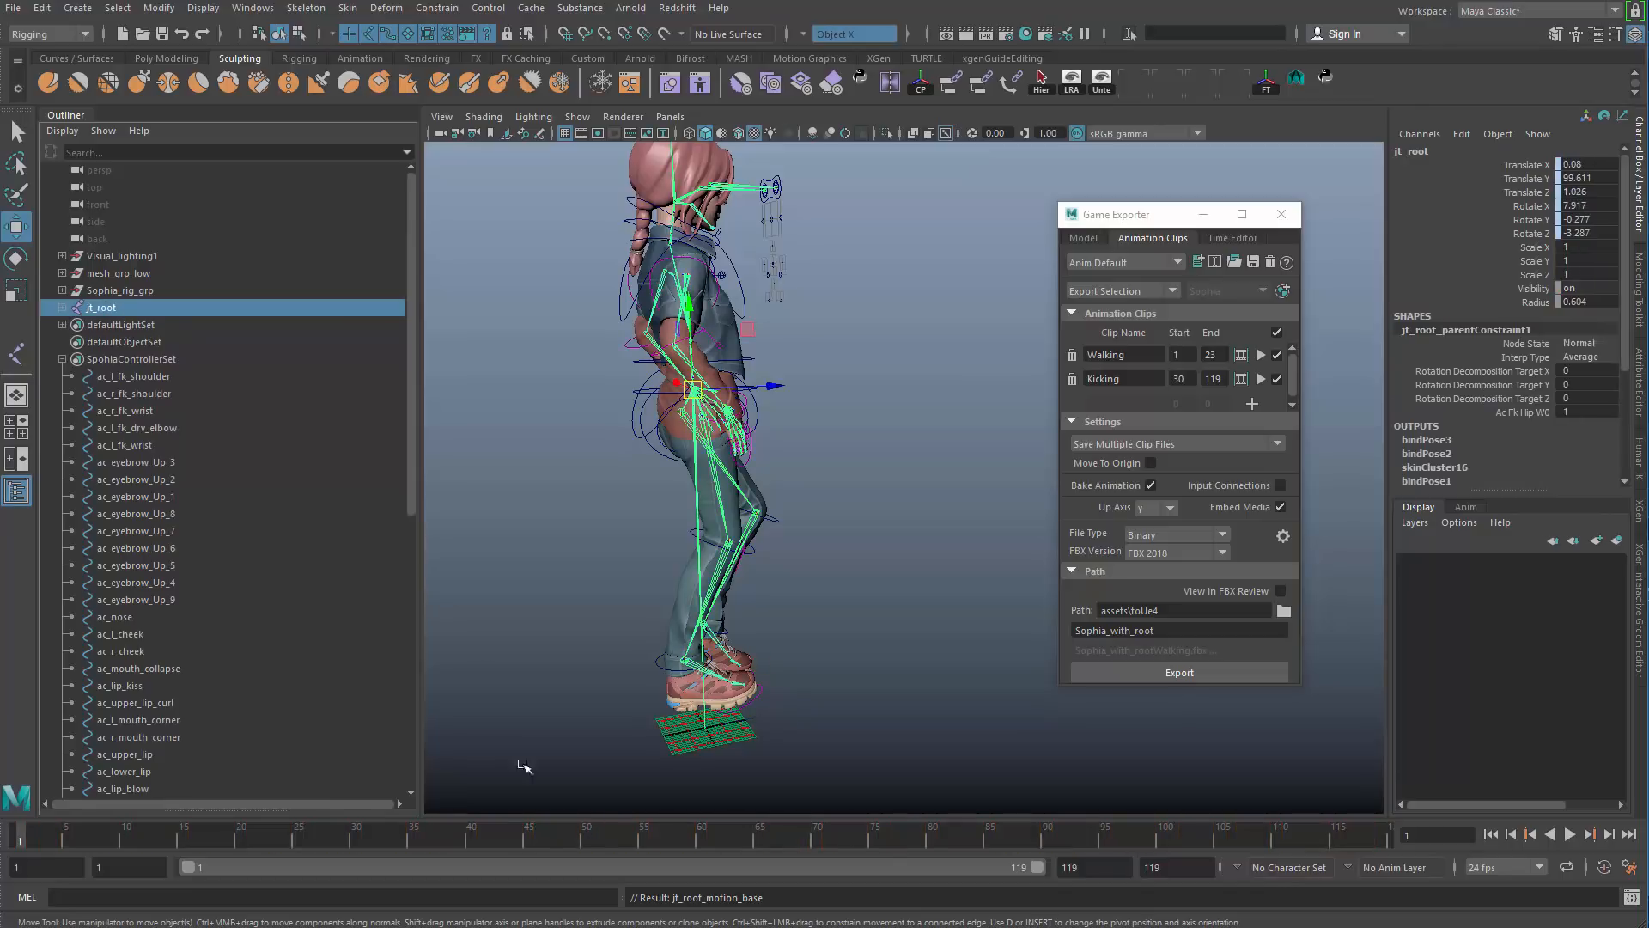
{"action": "key", "text": "ctrl+z"}
{"action": "key", "text": "ctrl+z"}
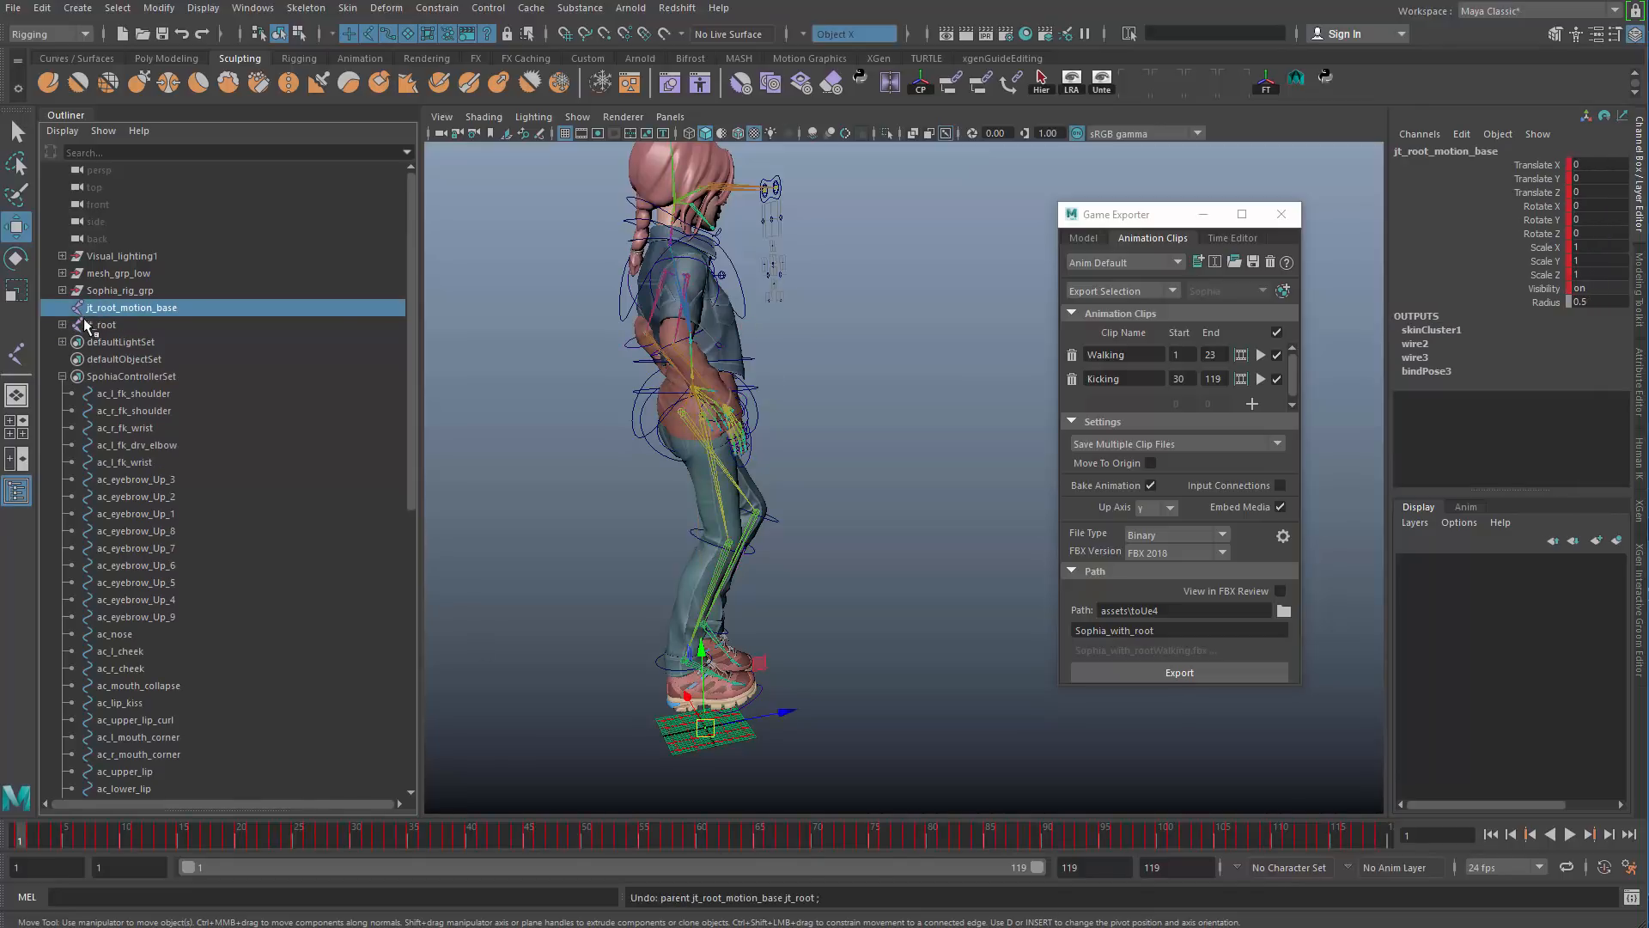
Step: Parent jt_root under jt_root_motion_base and play back the animation to check the combined hierarchy's motion
{"action": "left_click", "coordinate": [111, 322]}
{"action": "middle_click_drag", "start_coordinate": [129, 321], "coordinate": [157, 305]}
{"action": "left_click", "coordinate": [99, 311]}
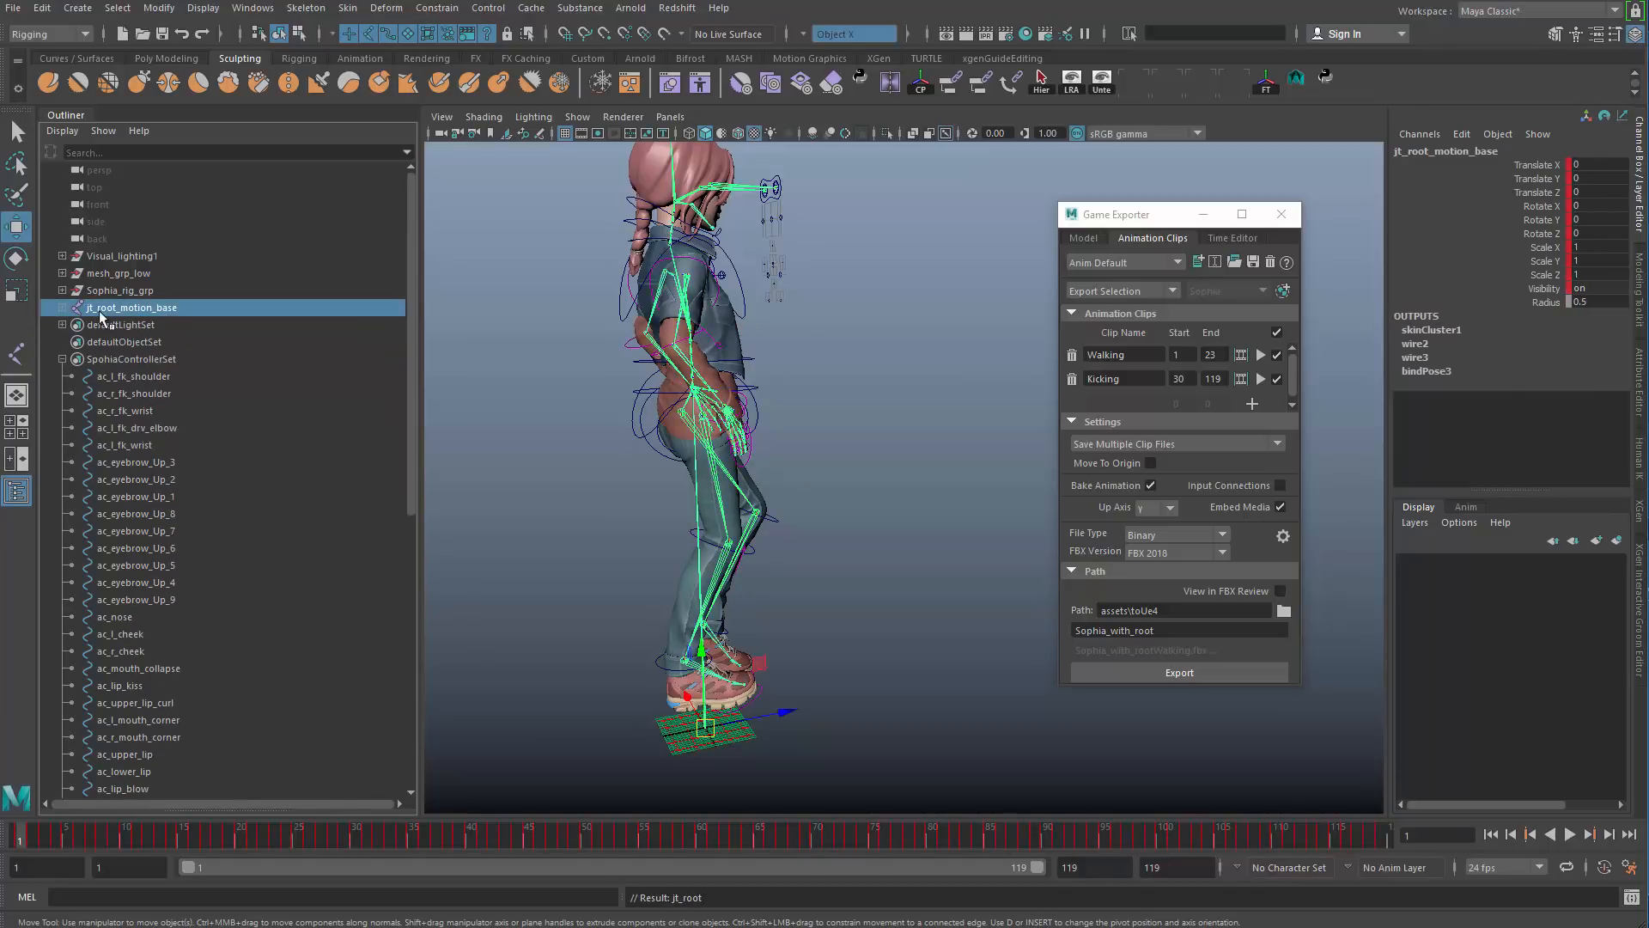
{"action": "key", "text": "alt+v"}
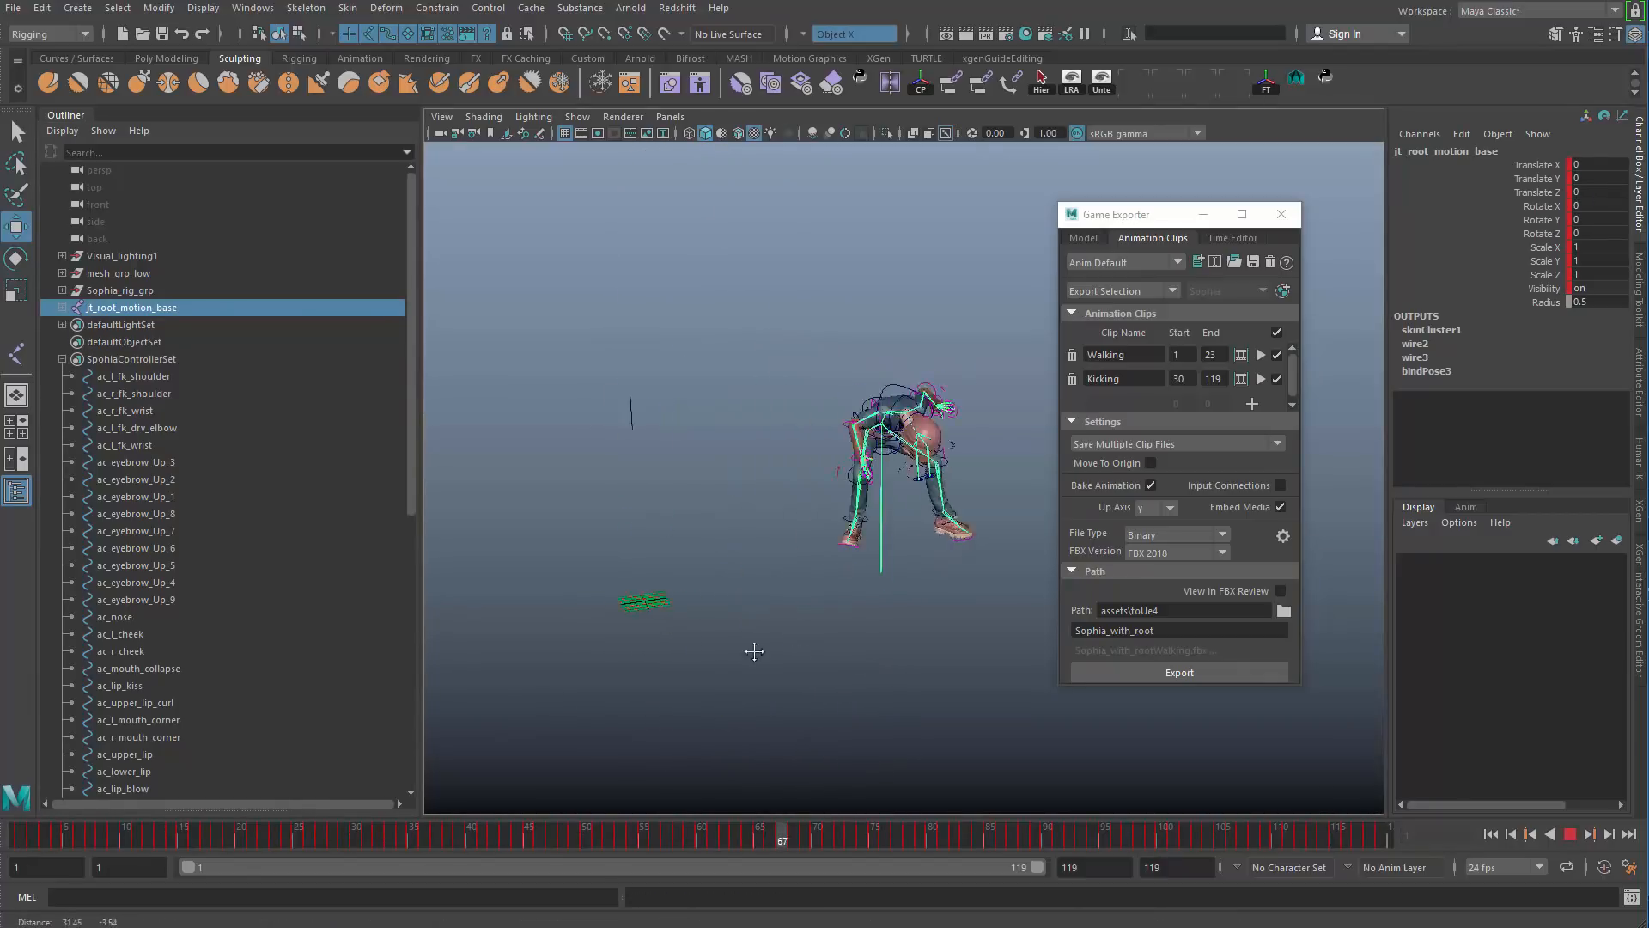
{"action": "key", "text": "Escape"}
{"action": "middle_click_drag", "start_coordinate": [651, 619], "coordinate": [756, 660], "text": "alt"}
{"action": "right_click_drag", "start_coordinate": [756, 659], "coordinate": [773, 681], "text": "alt"}
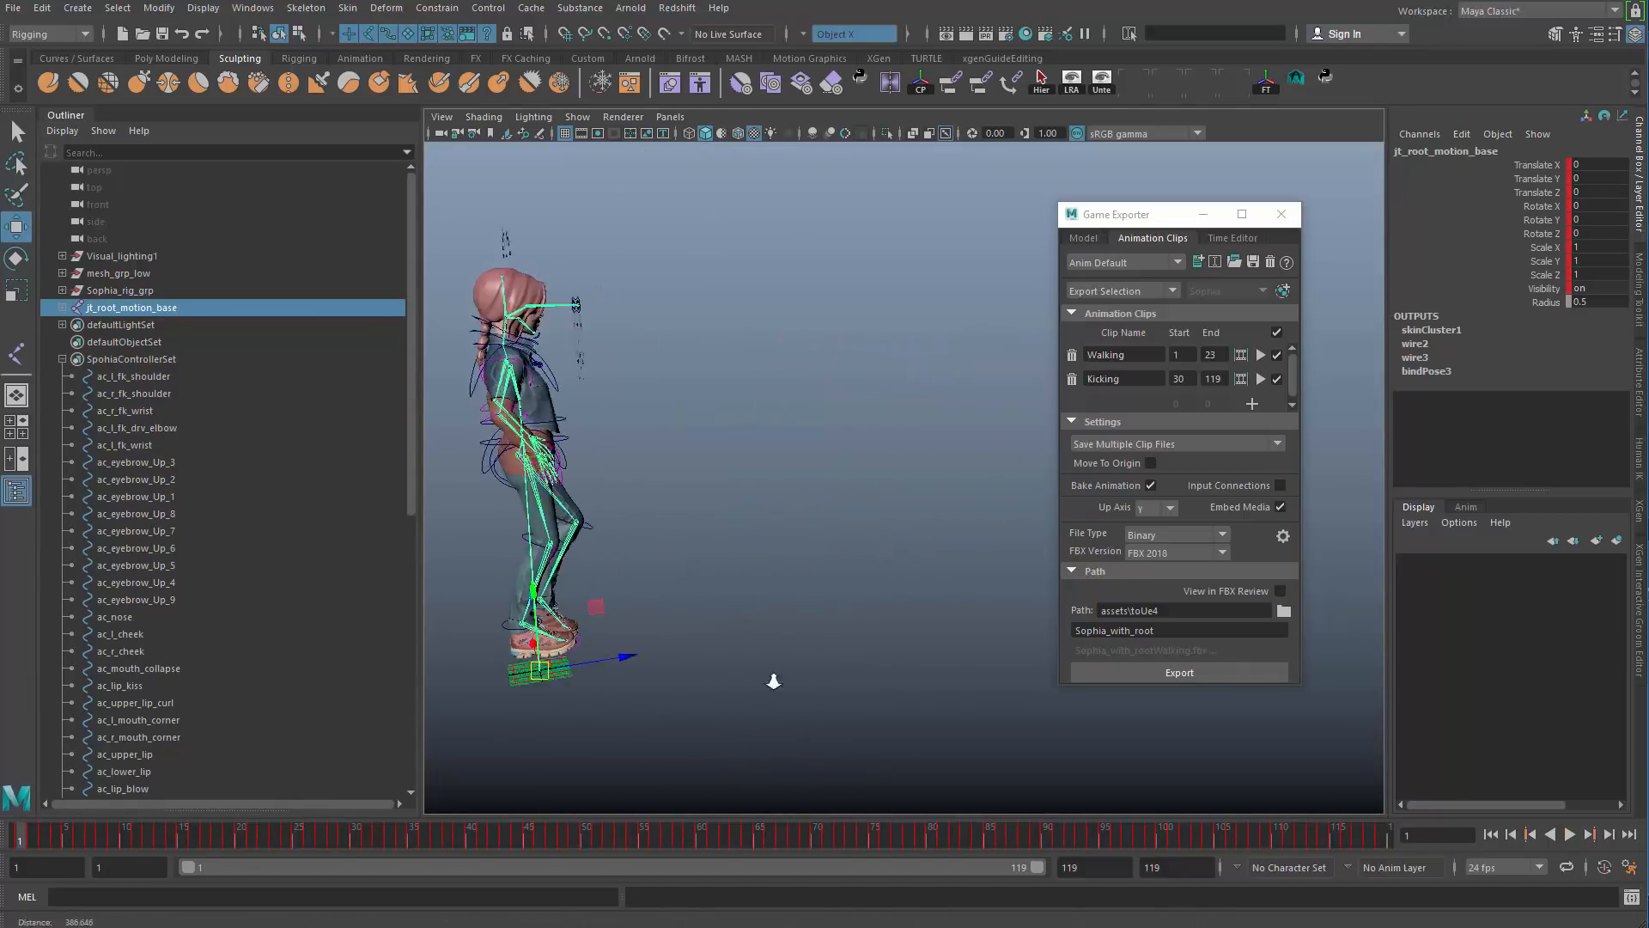
{"action": "middle_click_drag", "start_coordinate": [743, 670], "coordinate": [802, 641], "text": "alt"}
Step: Export the Walking and Kicking clips of mesh_grp_low and jt_root_motion_base with the file prefix Sophia_with_root_no_rotation
{"action": "left_click", "coordinate": [146, 273], "text": "ctrl"}
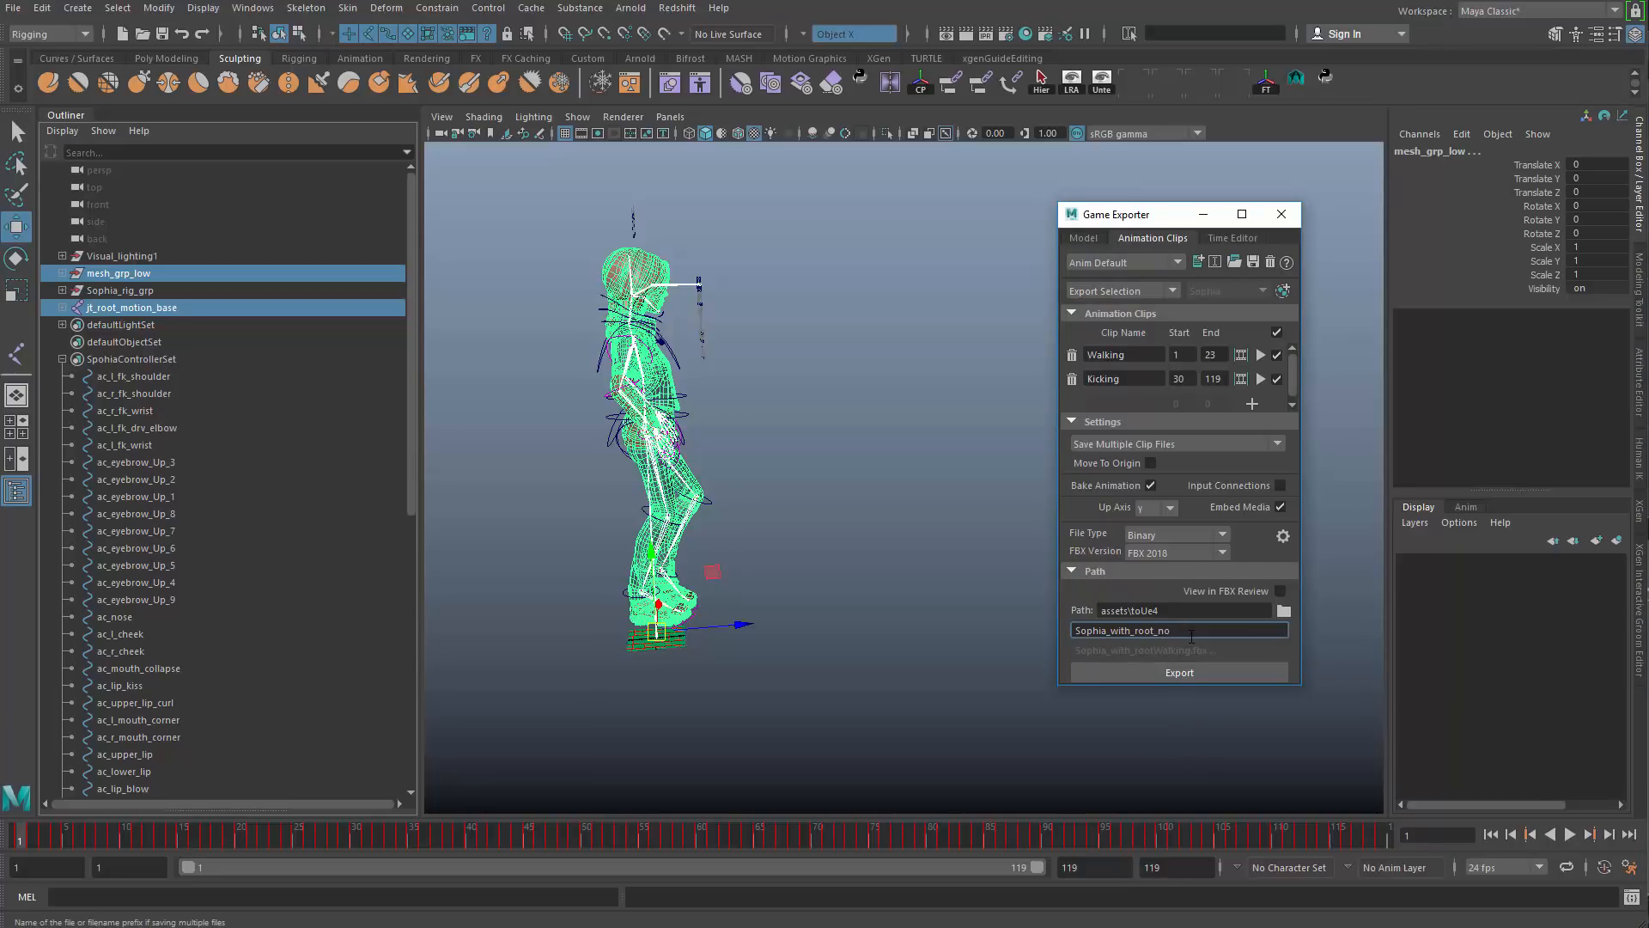
{"action": "key", "text": "BackSpace"}
{"action": "type", "text": "oatio"}
{"action": "key", "text": "BackSpace"}
{"action": "key", "text": "BackSpace"}
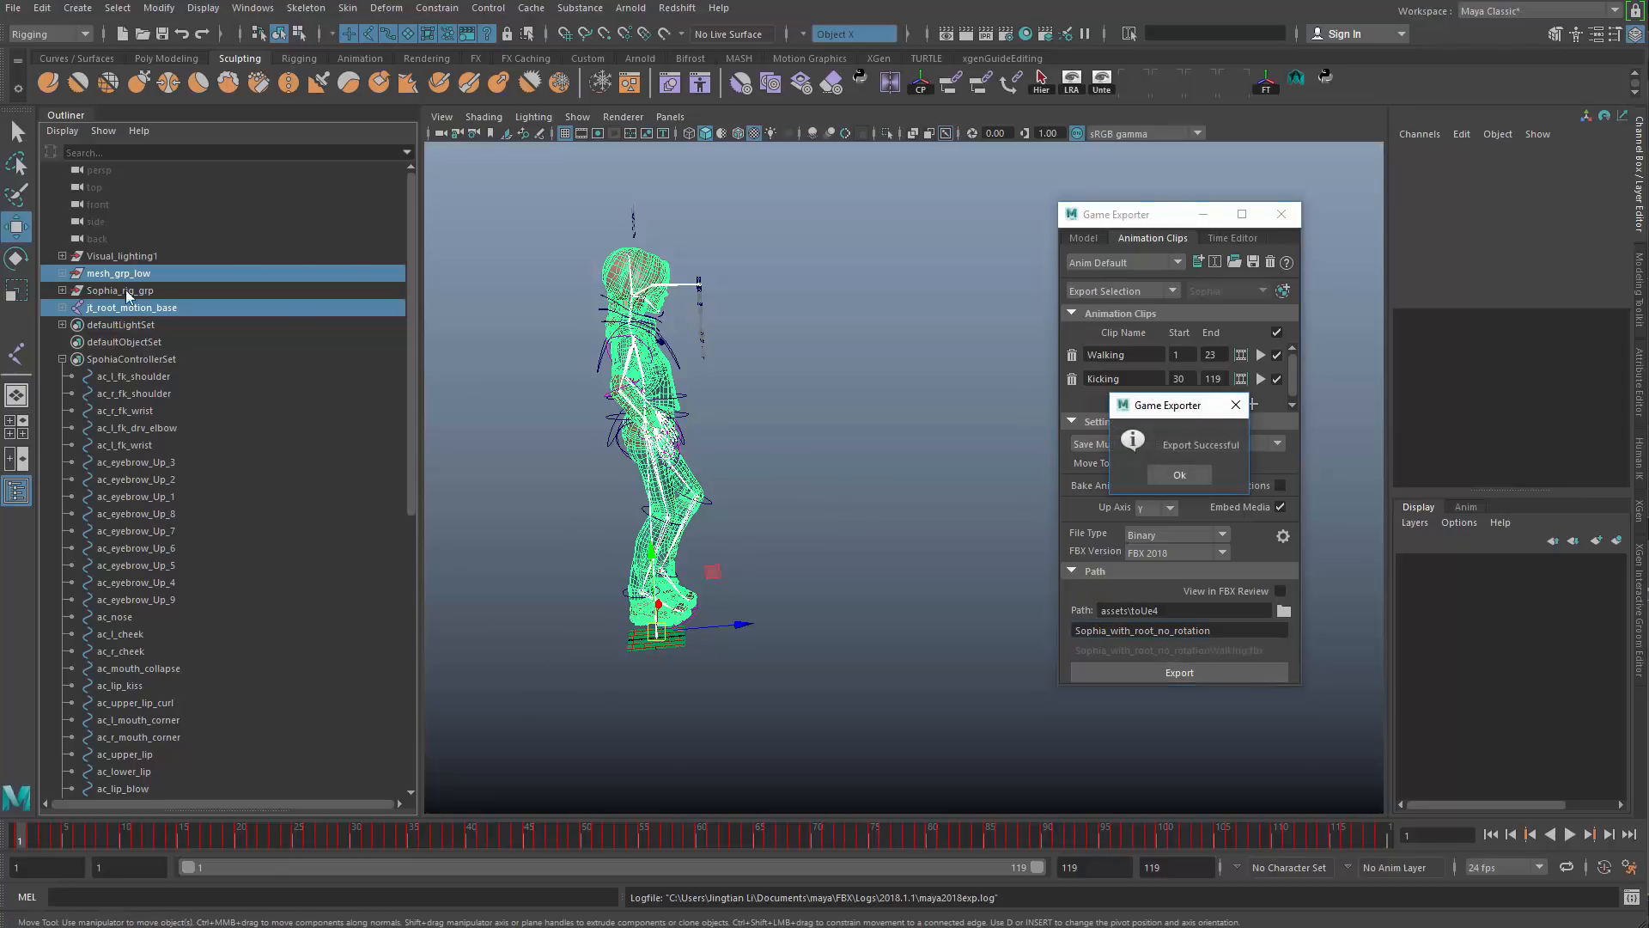
{"action": "left_click", "coordinate": [1182, 475]}
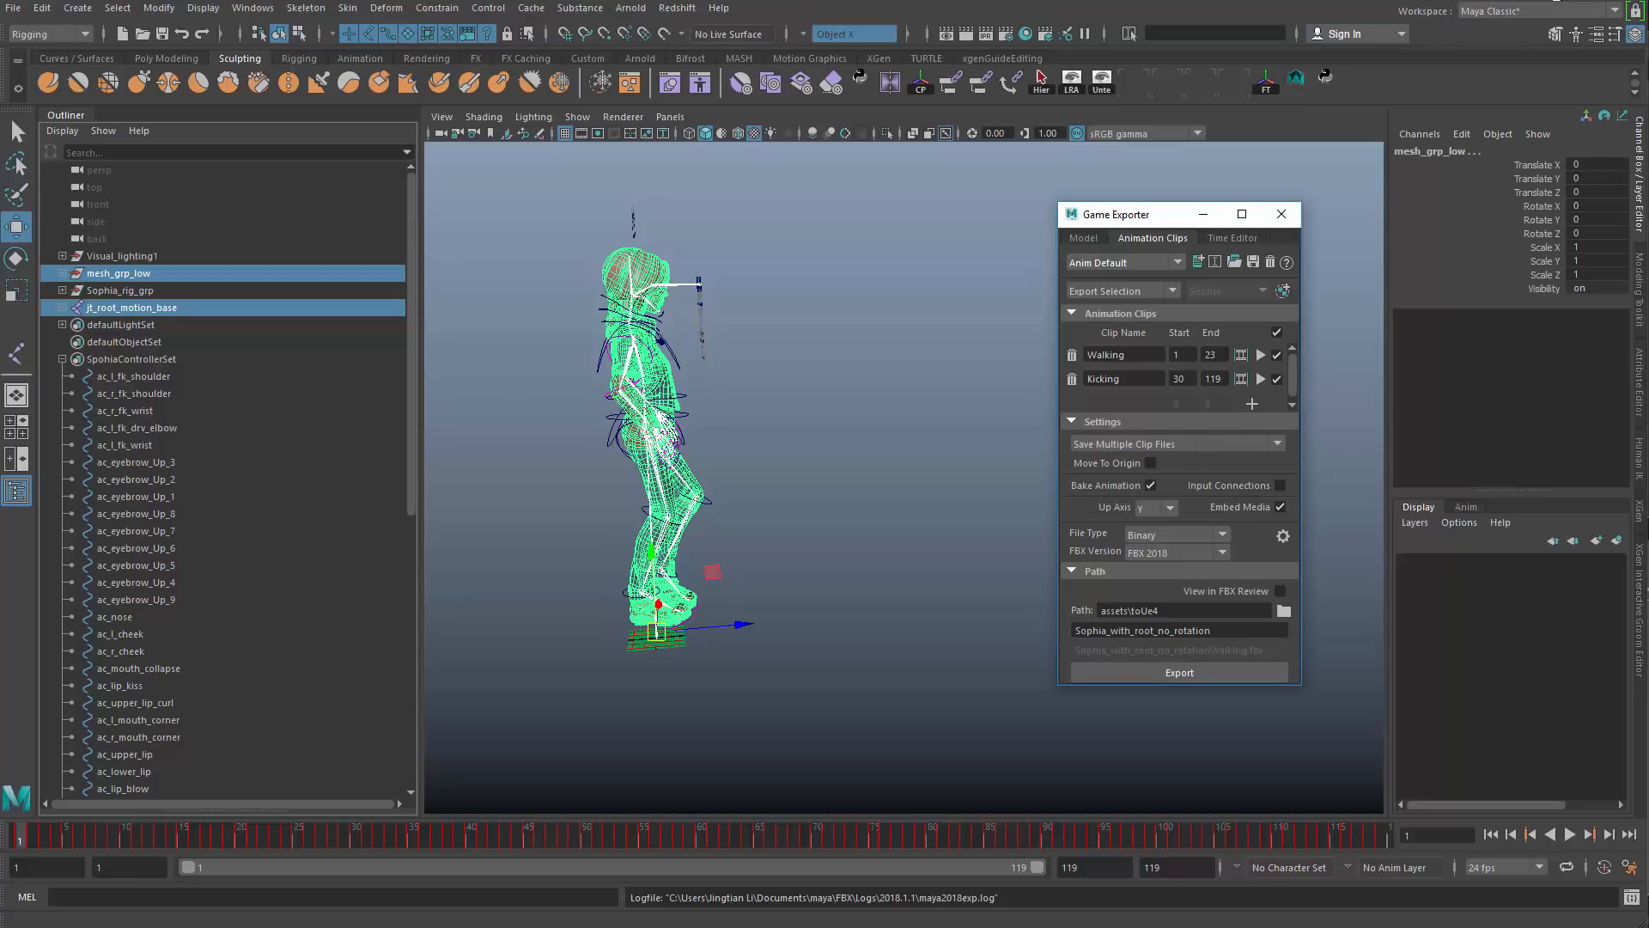
Step: Switch to Unreal and import Sophia_with_root_no_rotationKicking into WithRoot as animation only, using Sophia_with_rootKicking_Skeleton
{"action": "key", "text": "alt+Tab"}
{"action": "scroll", "coordinate": [653, 811], "scroll_direction": "up", "scroll_amount": 2}
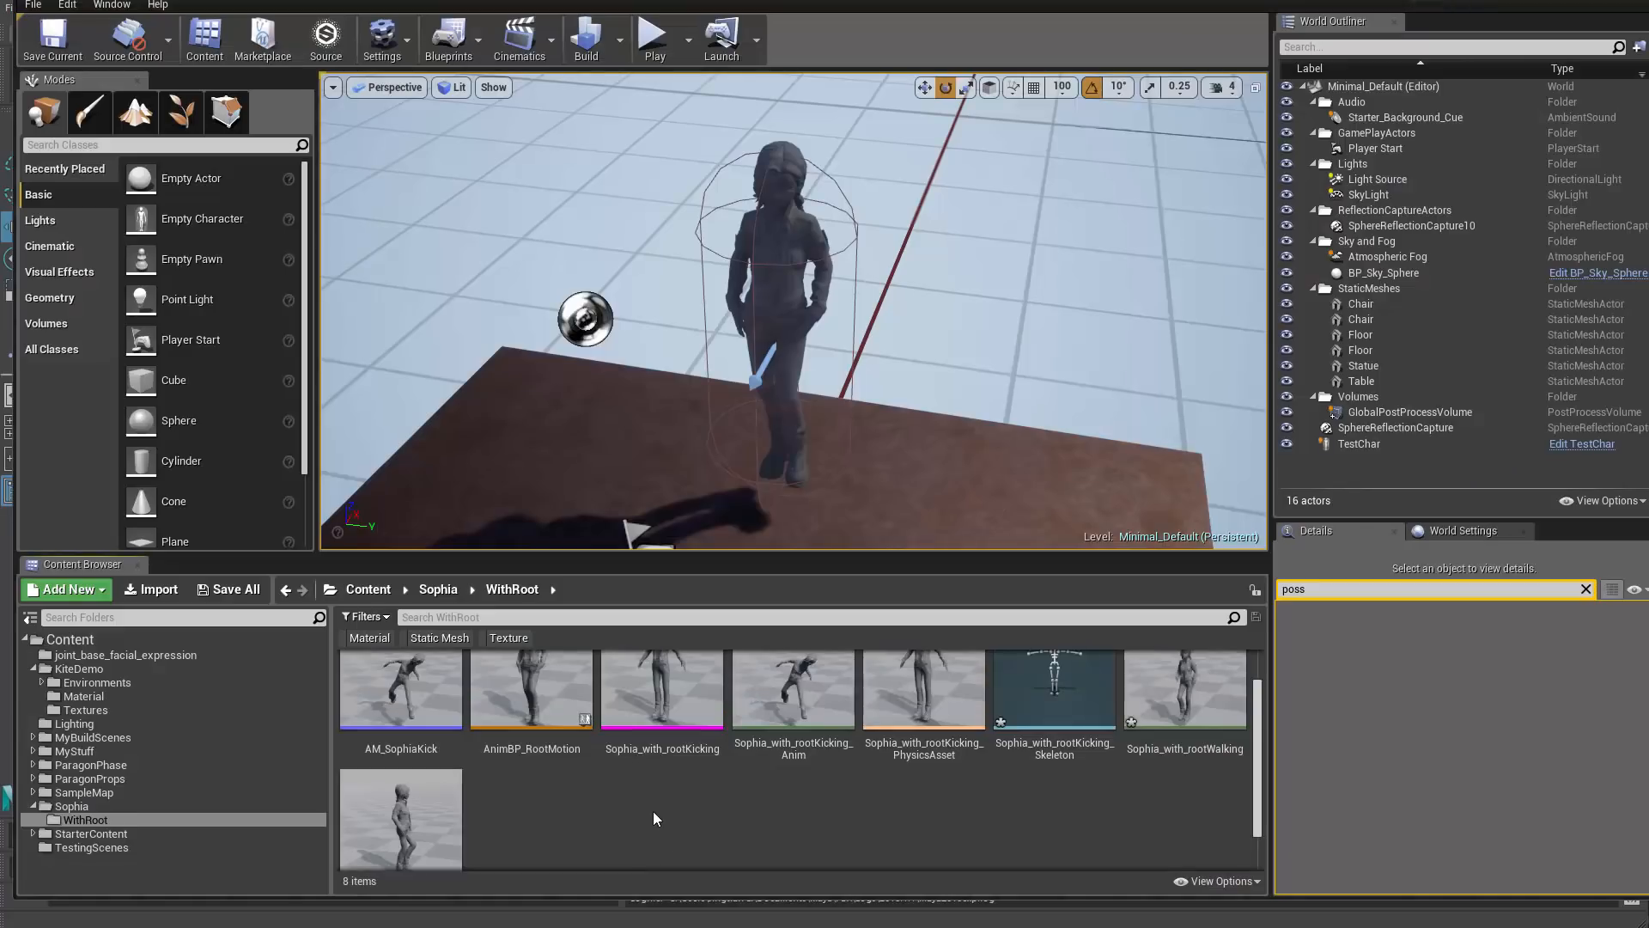
{"action": "scroll", "coordinate": [653, 812], "scroll_direction": "up", "scroll_amount": 1}
{"action": "scroll", "coordinate": [744, 805], "scroll_direction": "down", "scroll_amount": 1}
{"action": "right_click", "coordinate": [748, 801]}
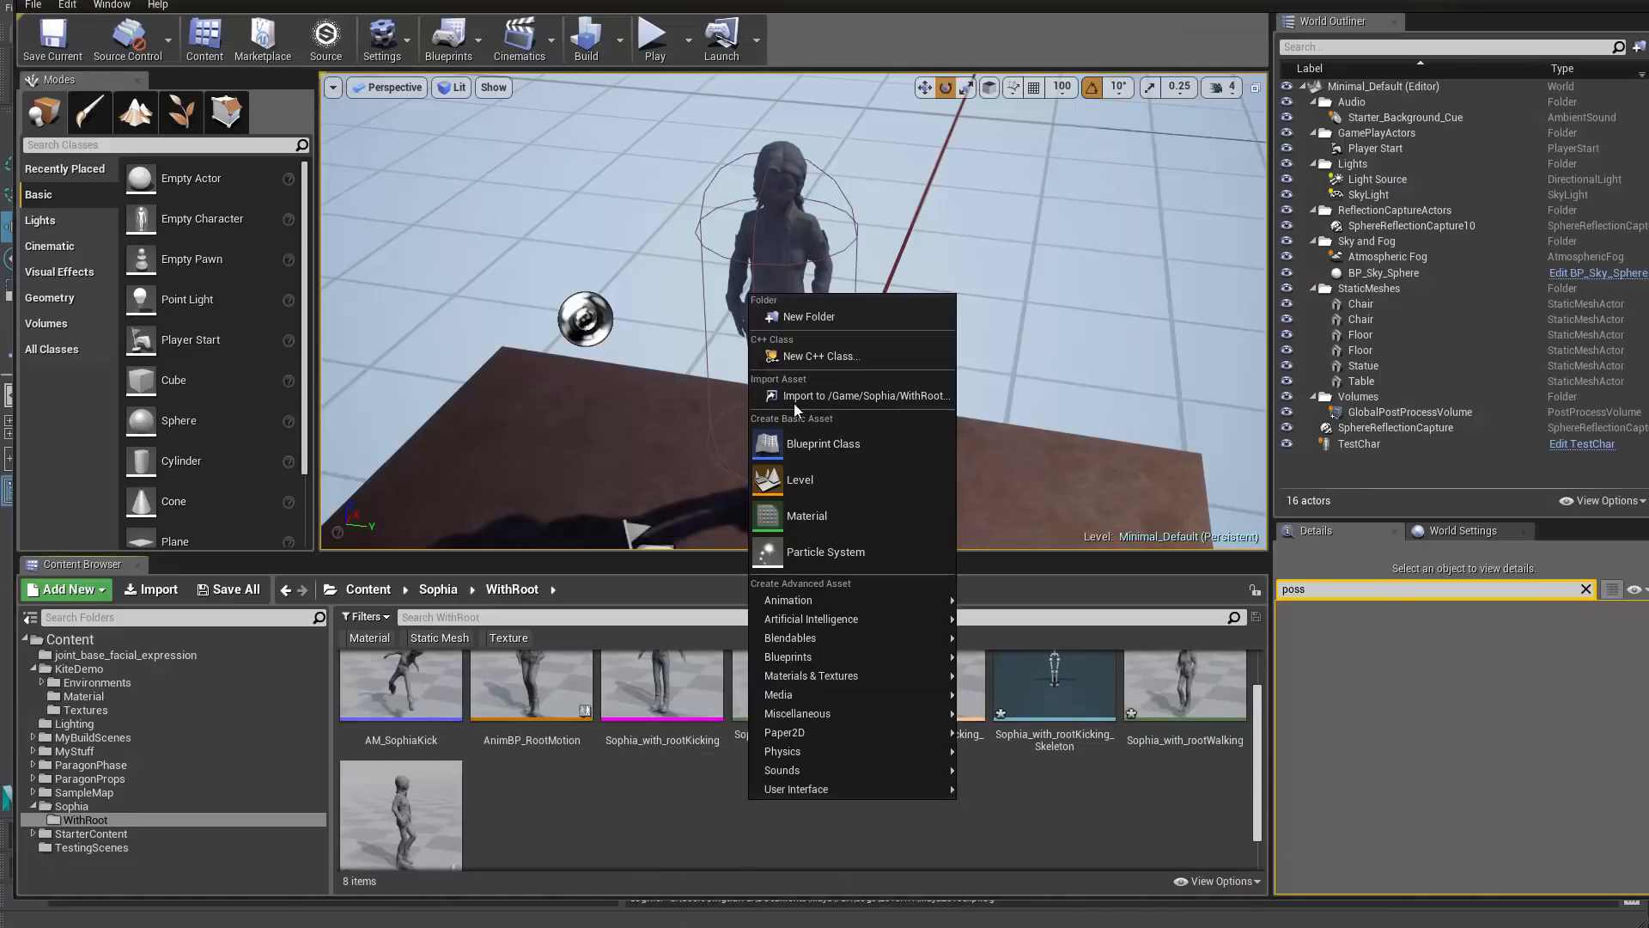
{"action": "left_click", "coordinate": [821, 397]}
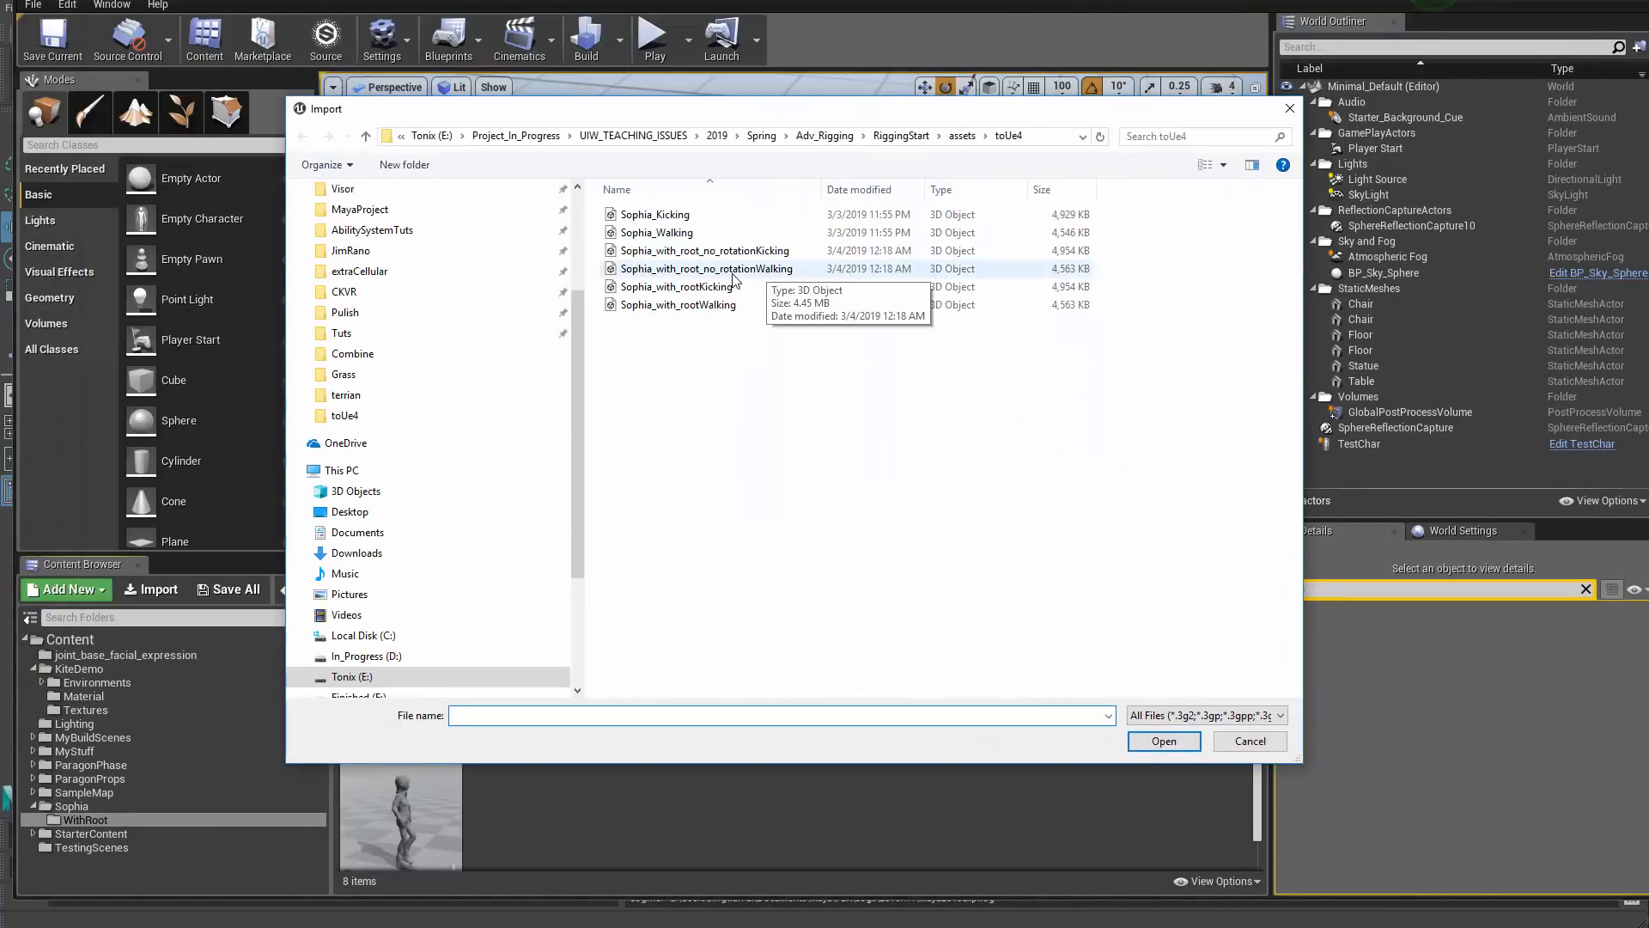
{"action": "double_click", "coordinate": [730, 250]}
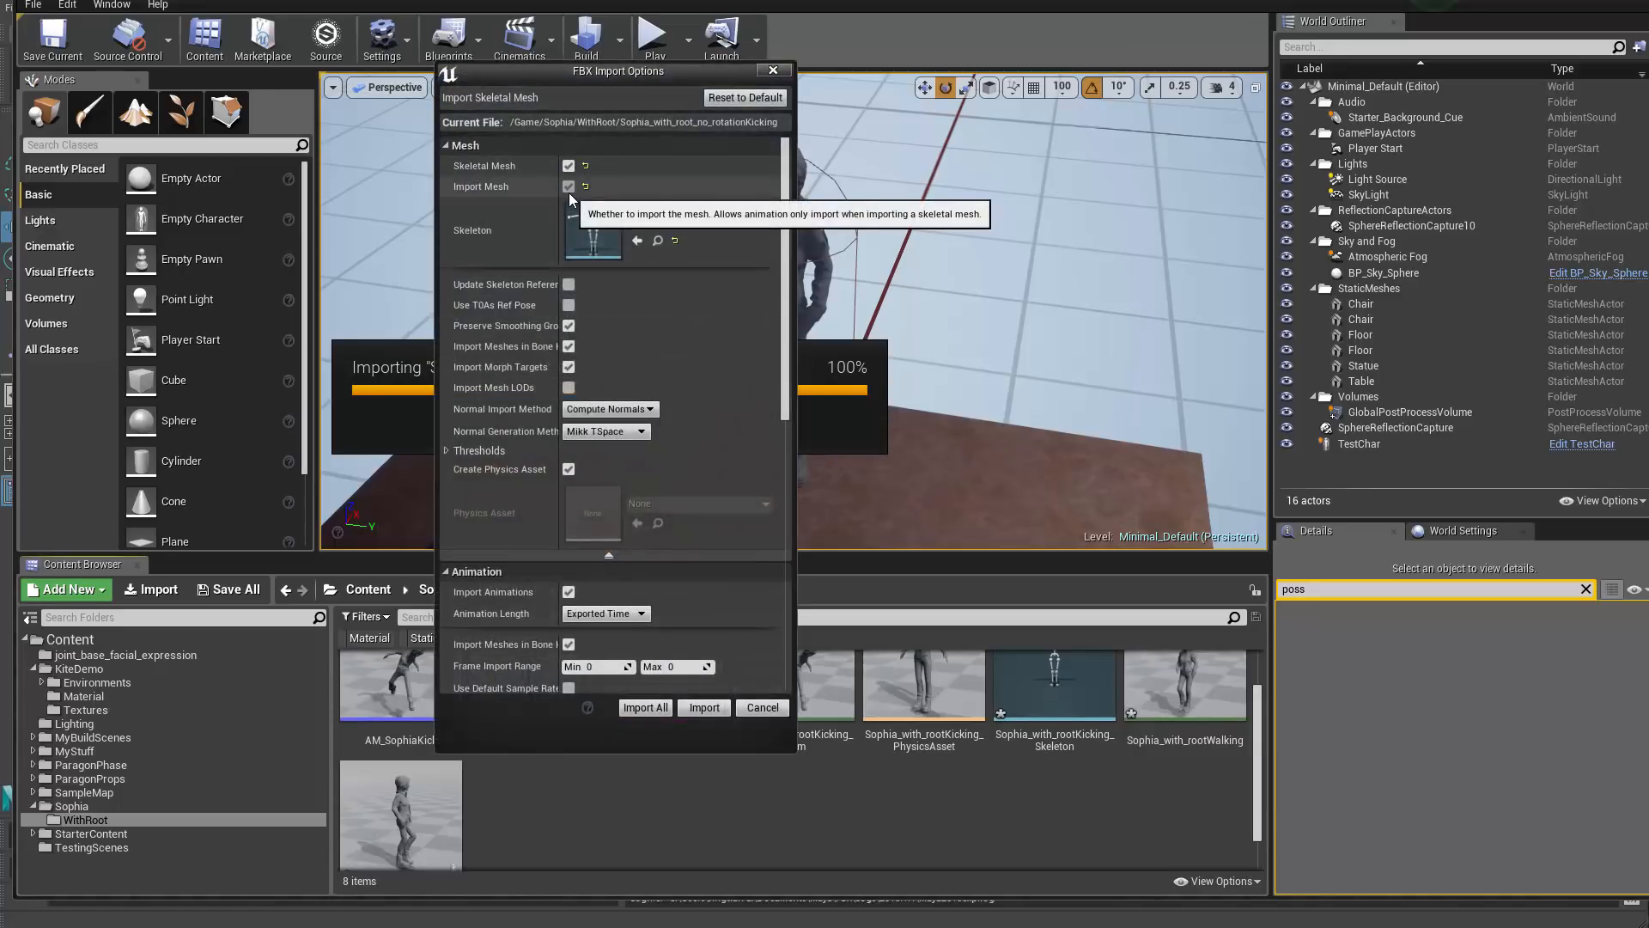
{"action": "left_click", "coordinate": [569, 187]}
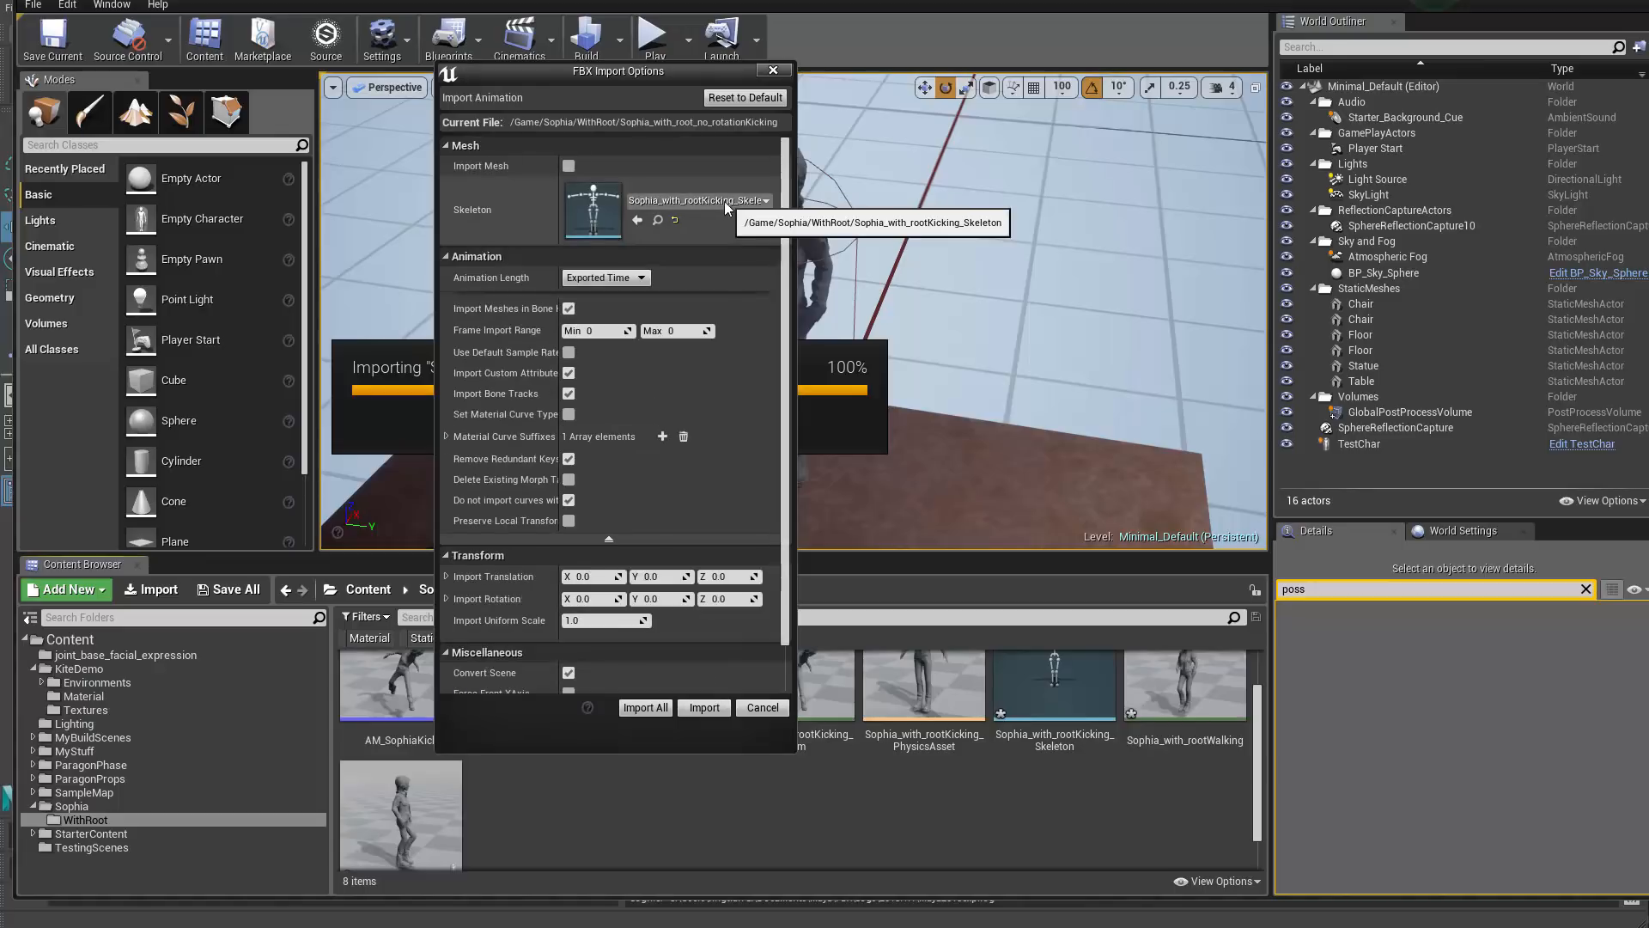
{"action": "left_click", "coordinate": [645, 707]}
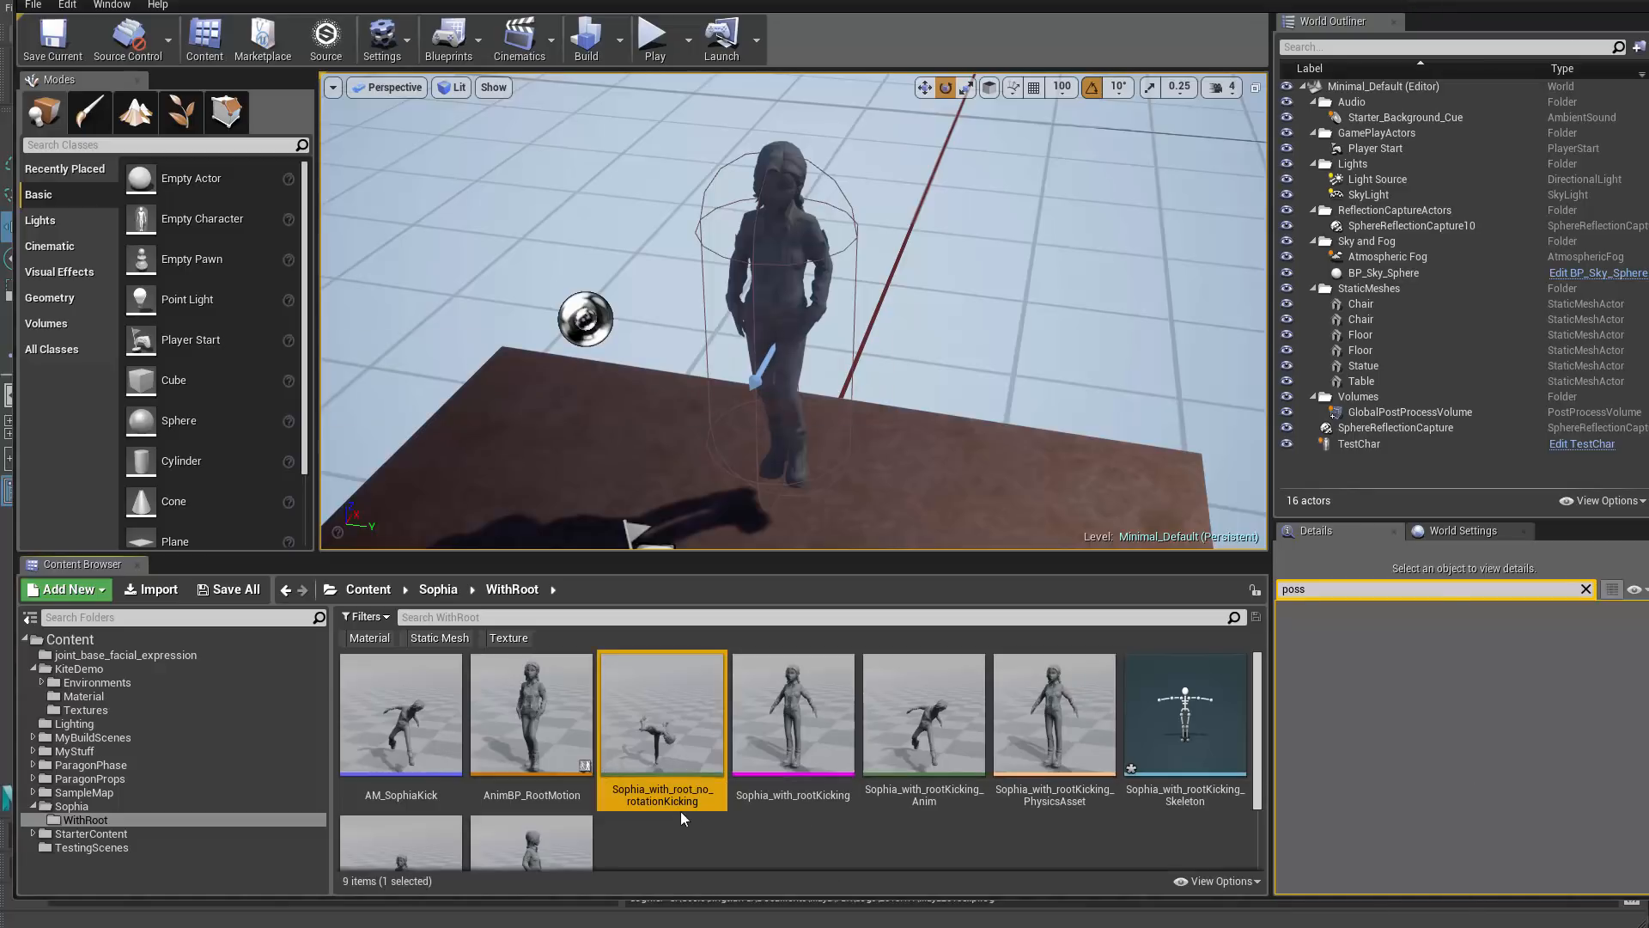
Step: Enable root motion on the Sophia_with_root_no_rotationKicking animation, save it and close its editor
{"action": "double_click", "coordinate": [726, 783]}
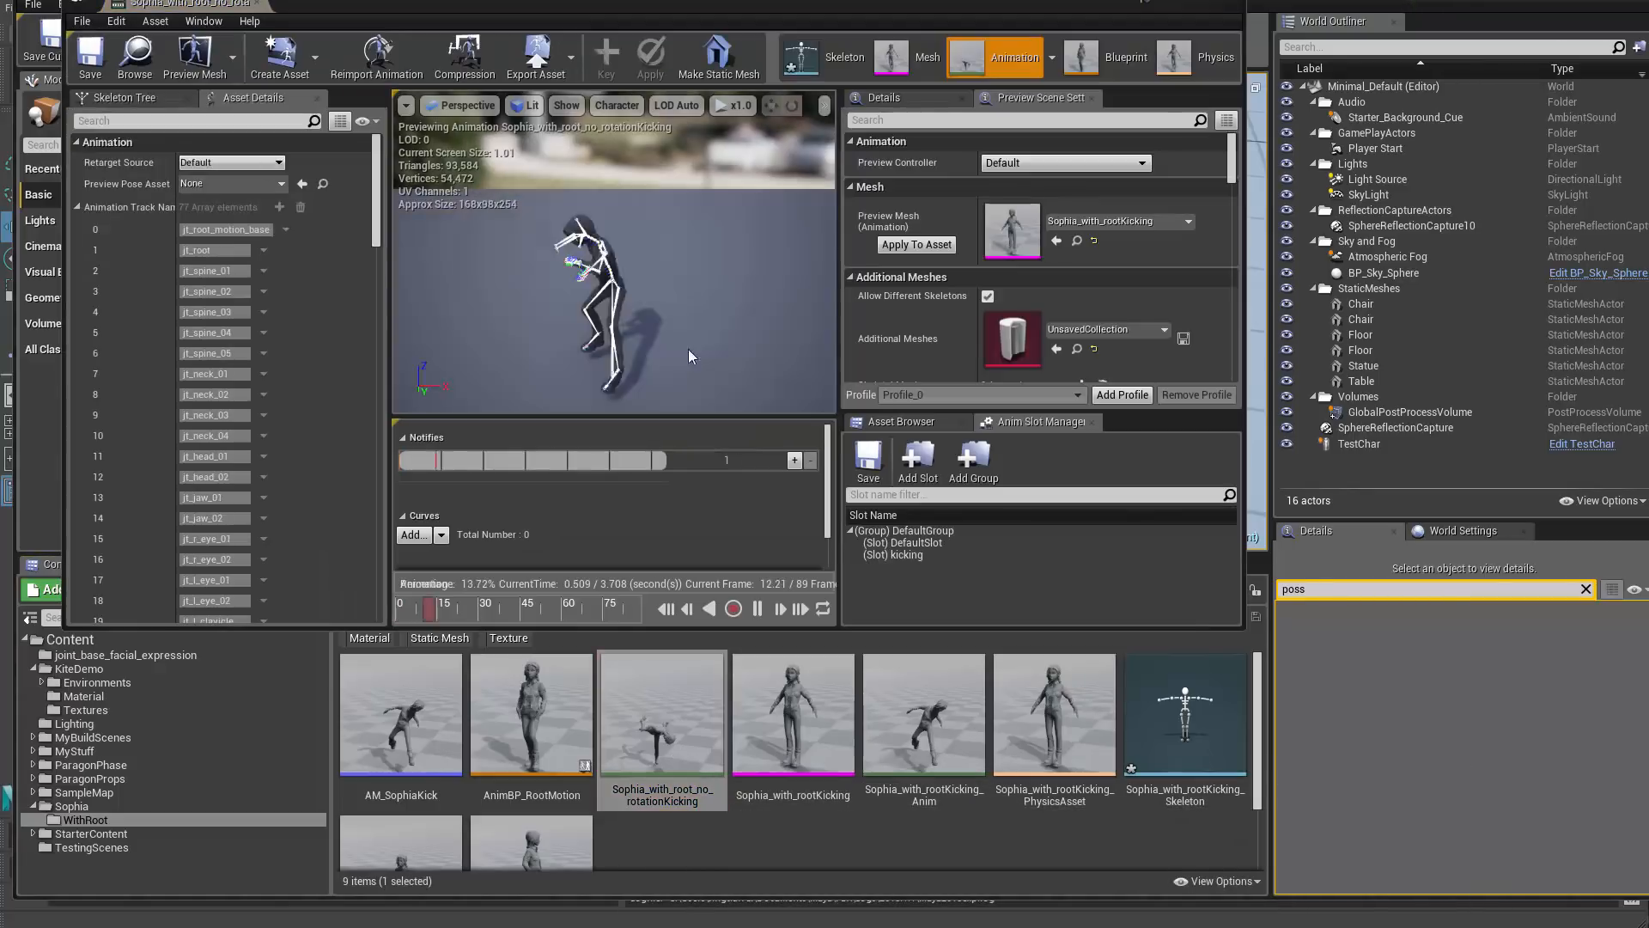
{"action": "left_click", "coordinate": [213, 123]}
{"action": "type", "text": "root"}
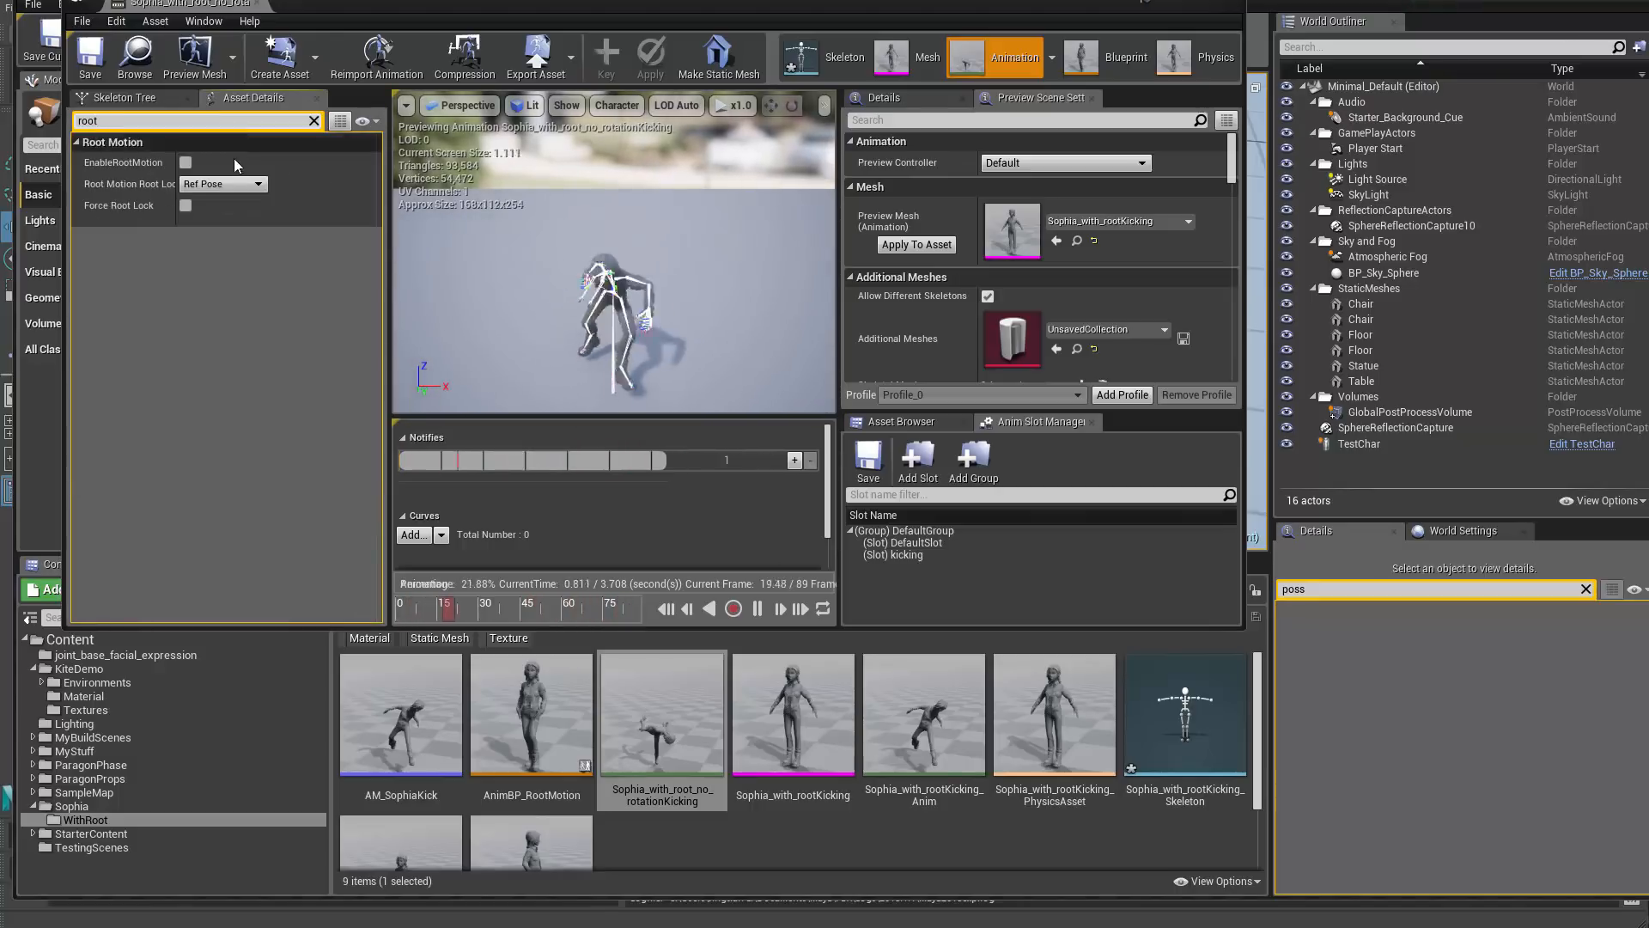
{"action": "left_click", "coordinate": [185, 163]}
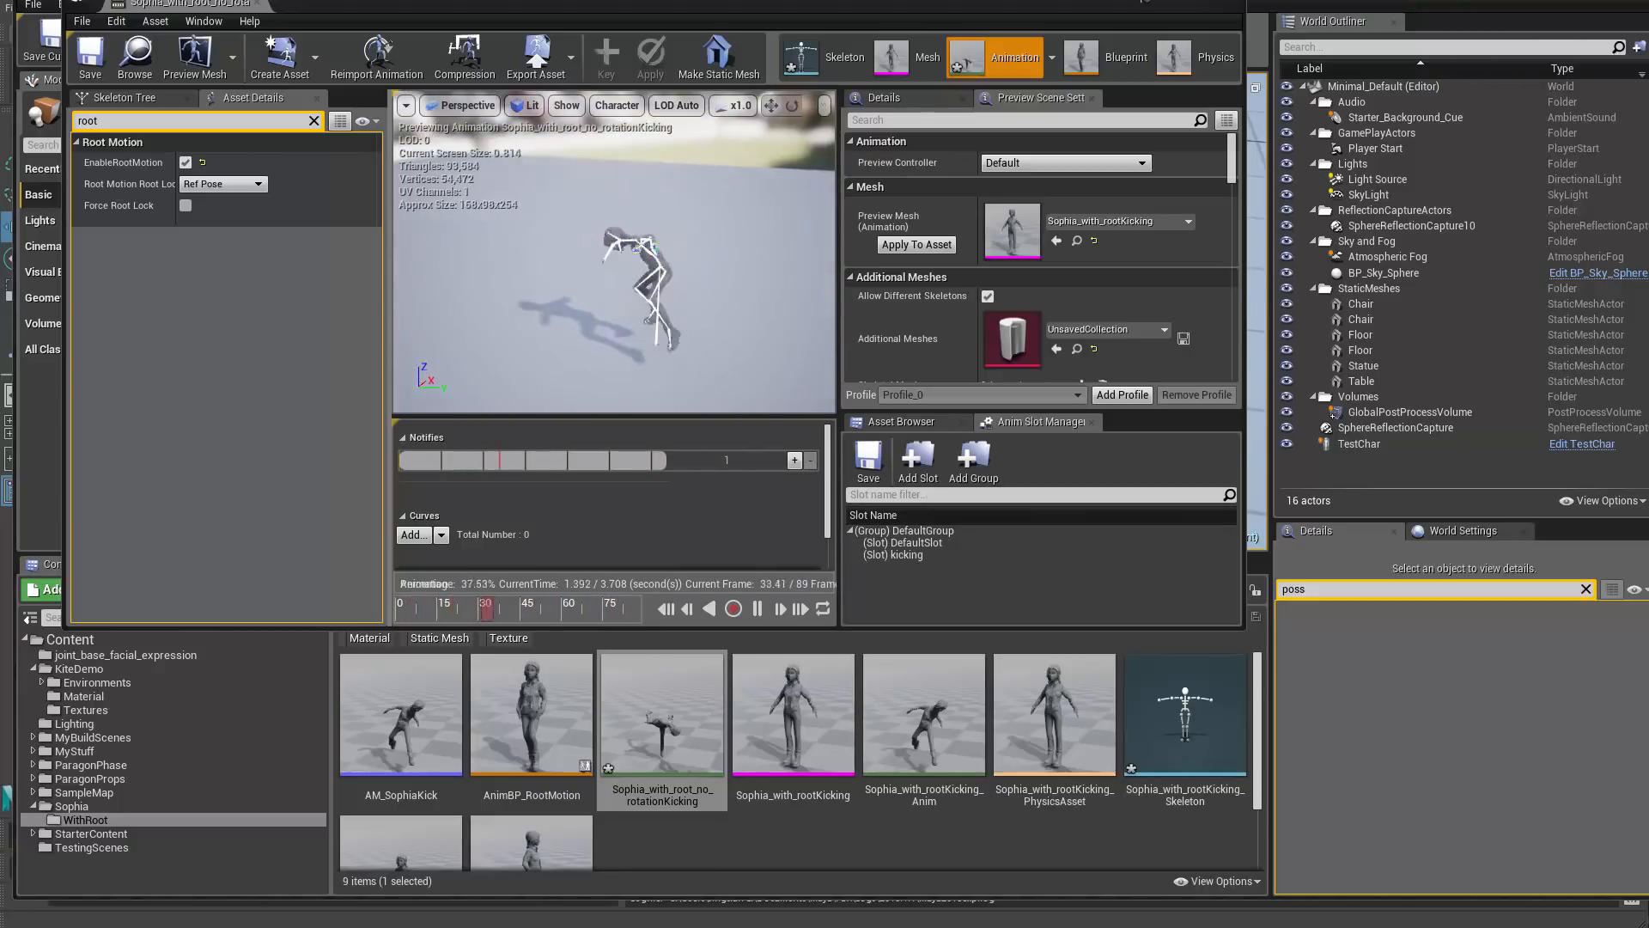
{"action": "left_click", "coordinate": [93, 69]}
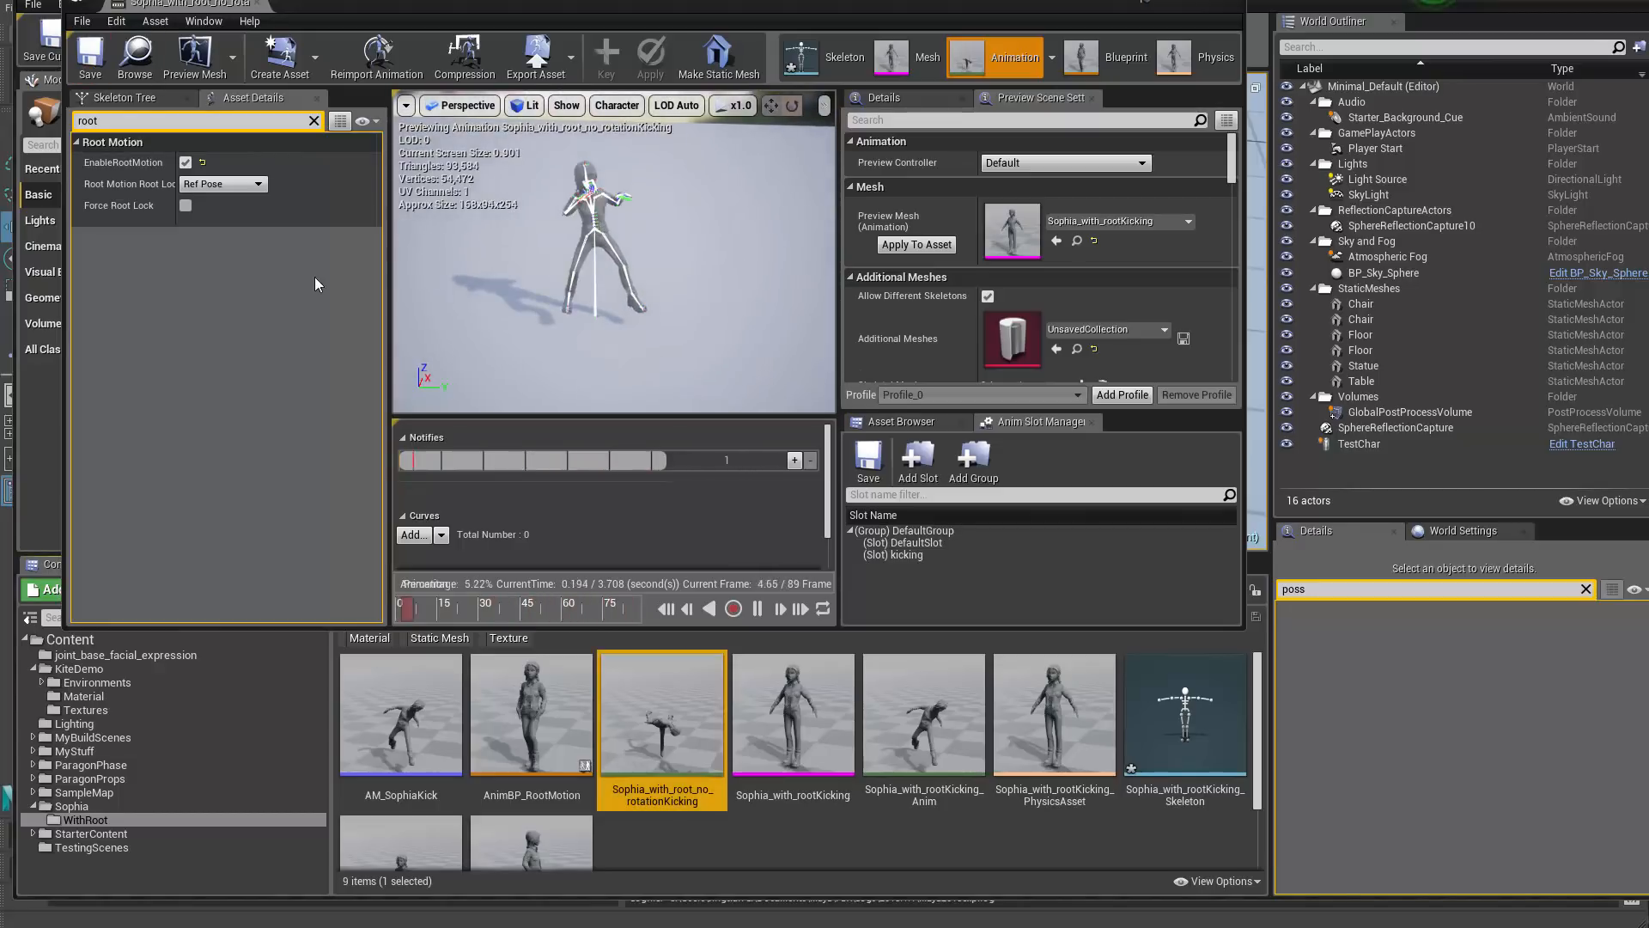
{"action": "left_click", "coordinate": [1230, 4]}
Step: Open the AM_SophiaKick montage and delete its Sophia_with_rootKicking_Anim clip
{"action": "scroll", "coordinate": [630, 802], "scroll_direction": "down", "scroll_amount": 1}
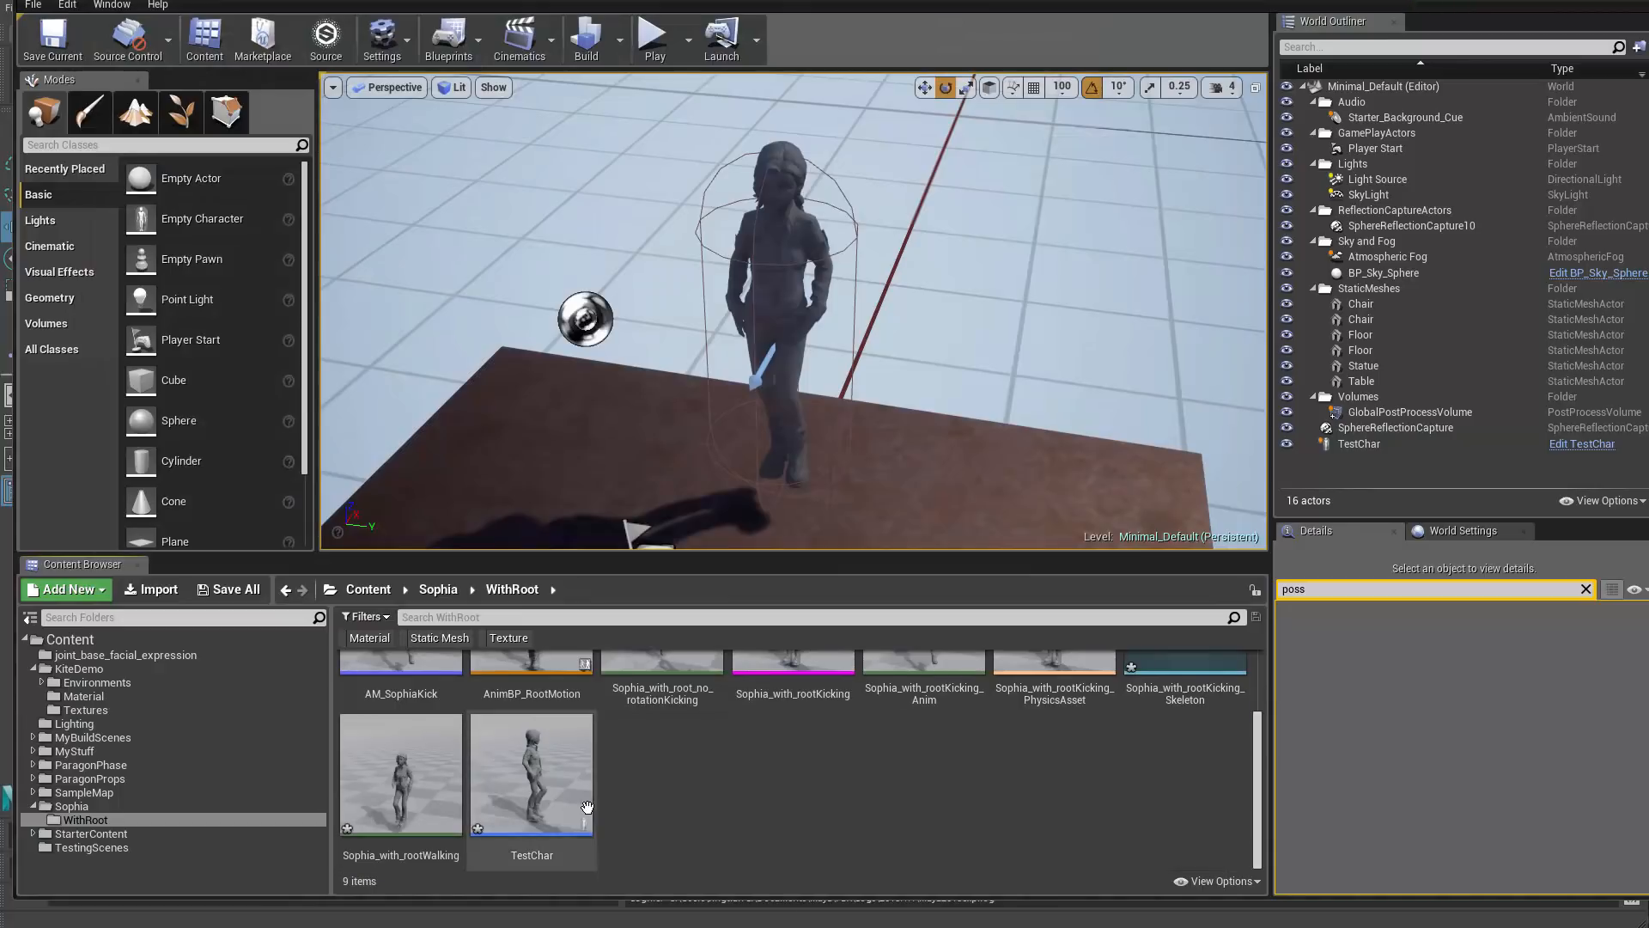
{"action": "double_click", "coordinate": [450, 693]}
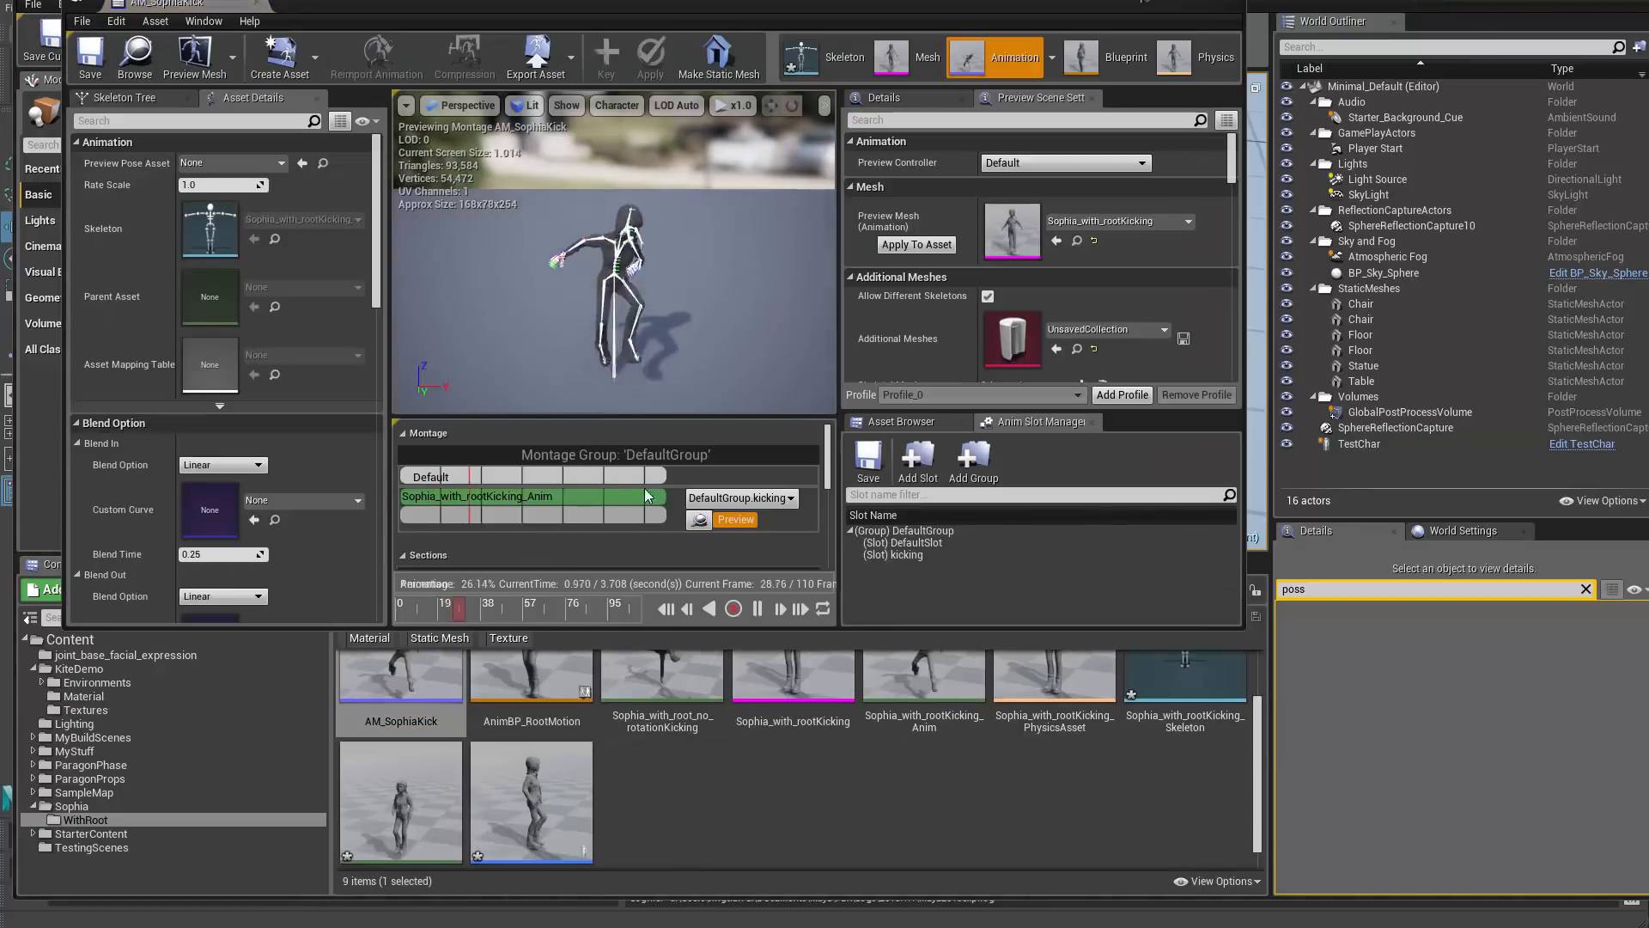
{"action": "key", "text": "Delete"}
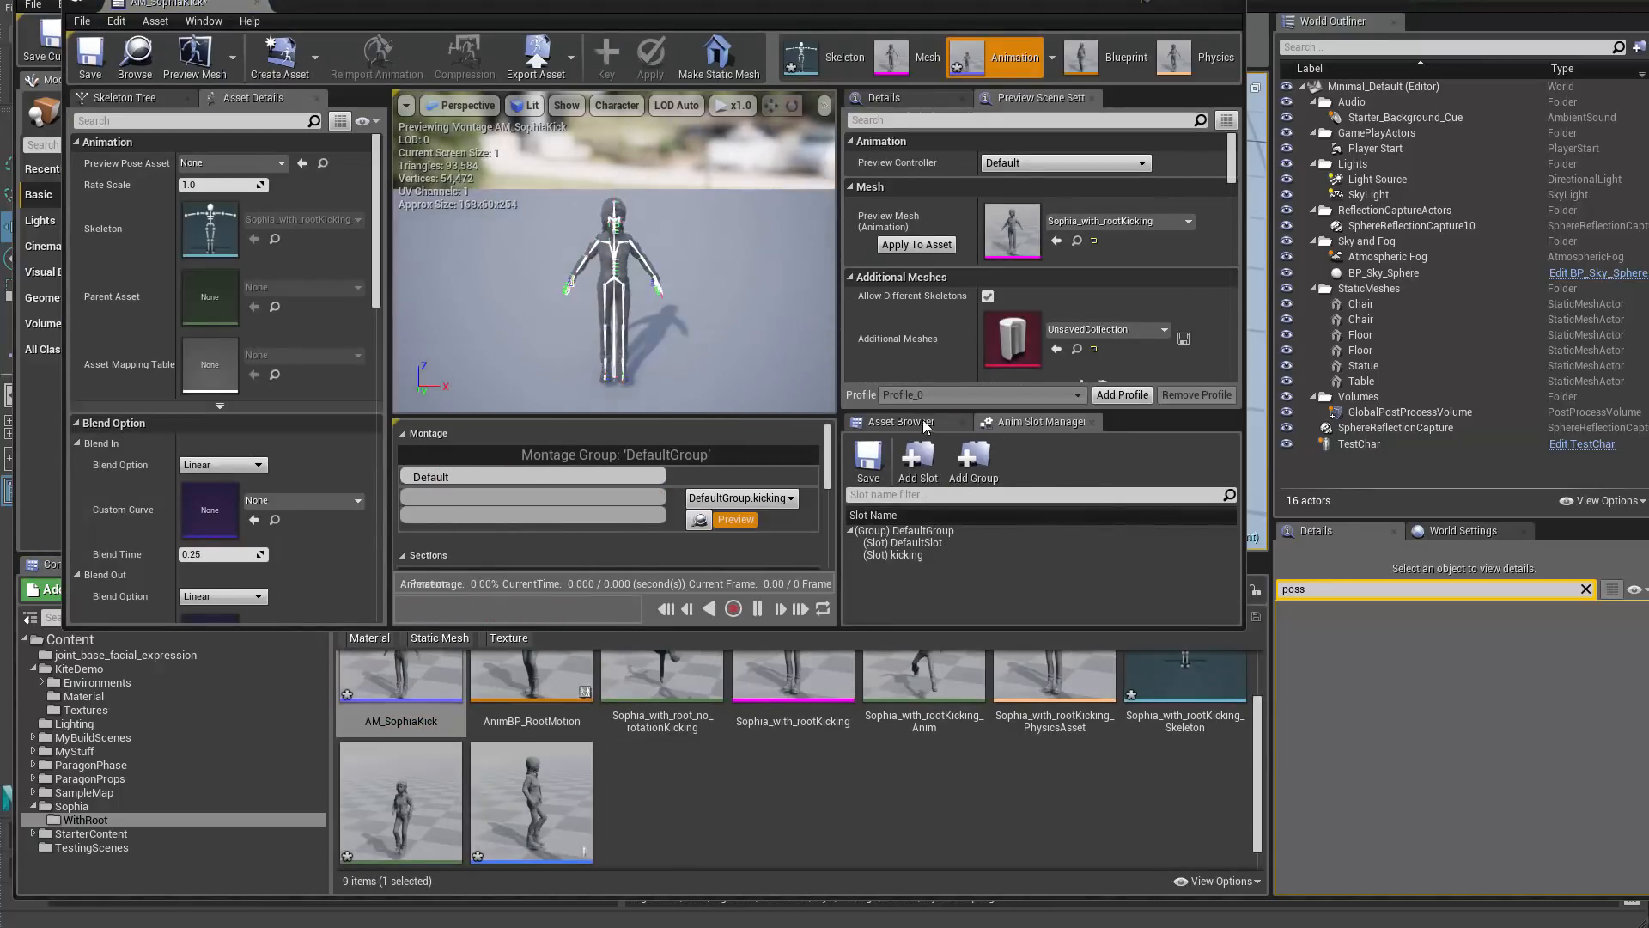
Step: Add Sophia_with_root_no_rotationKicking to the montage's DefaultGroup.kicking slot, preview the playback and close the montage
{"action": "left_click", "coordinate": [901, 421]}
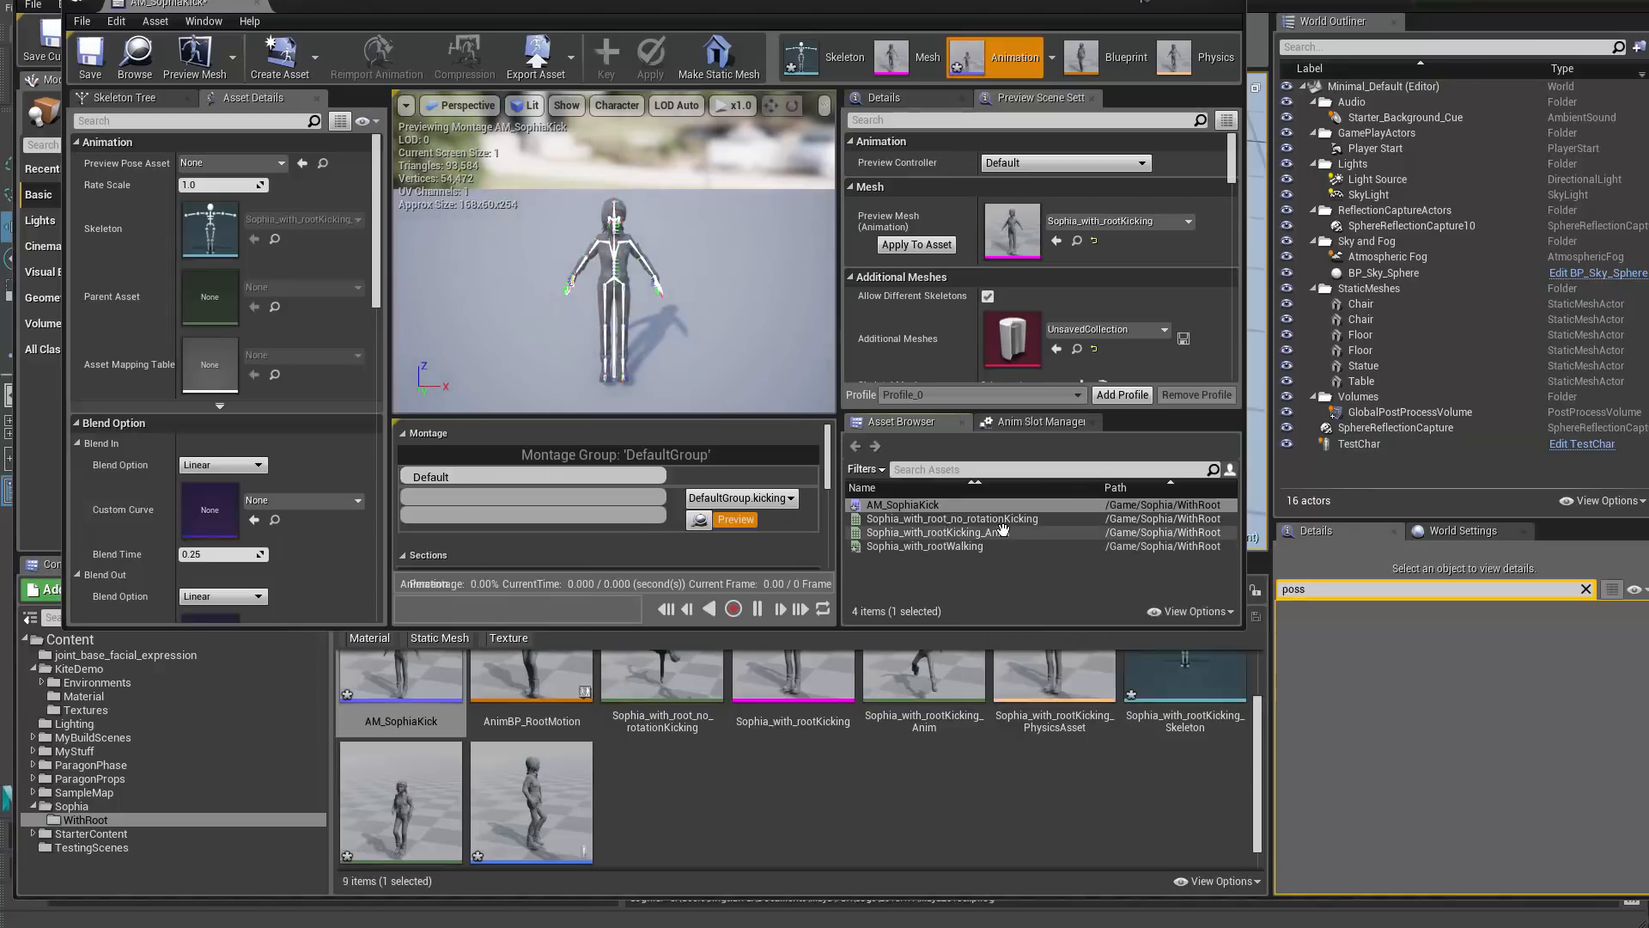
{"action": "double_click", "coordinate": [940, 519]}
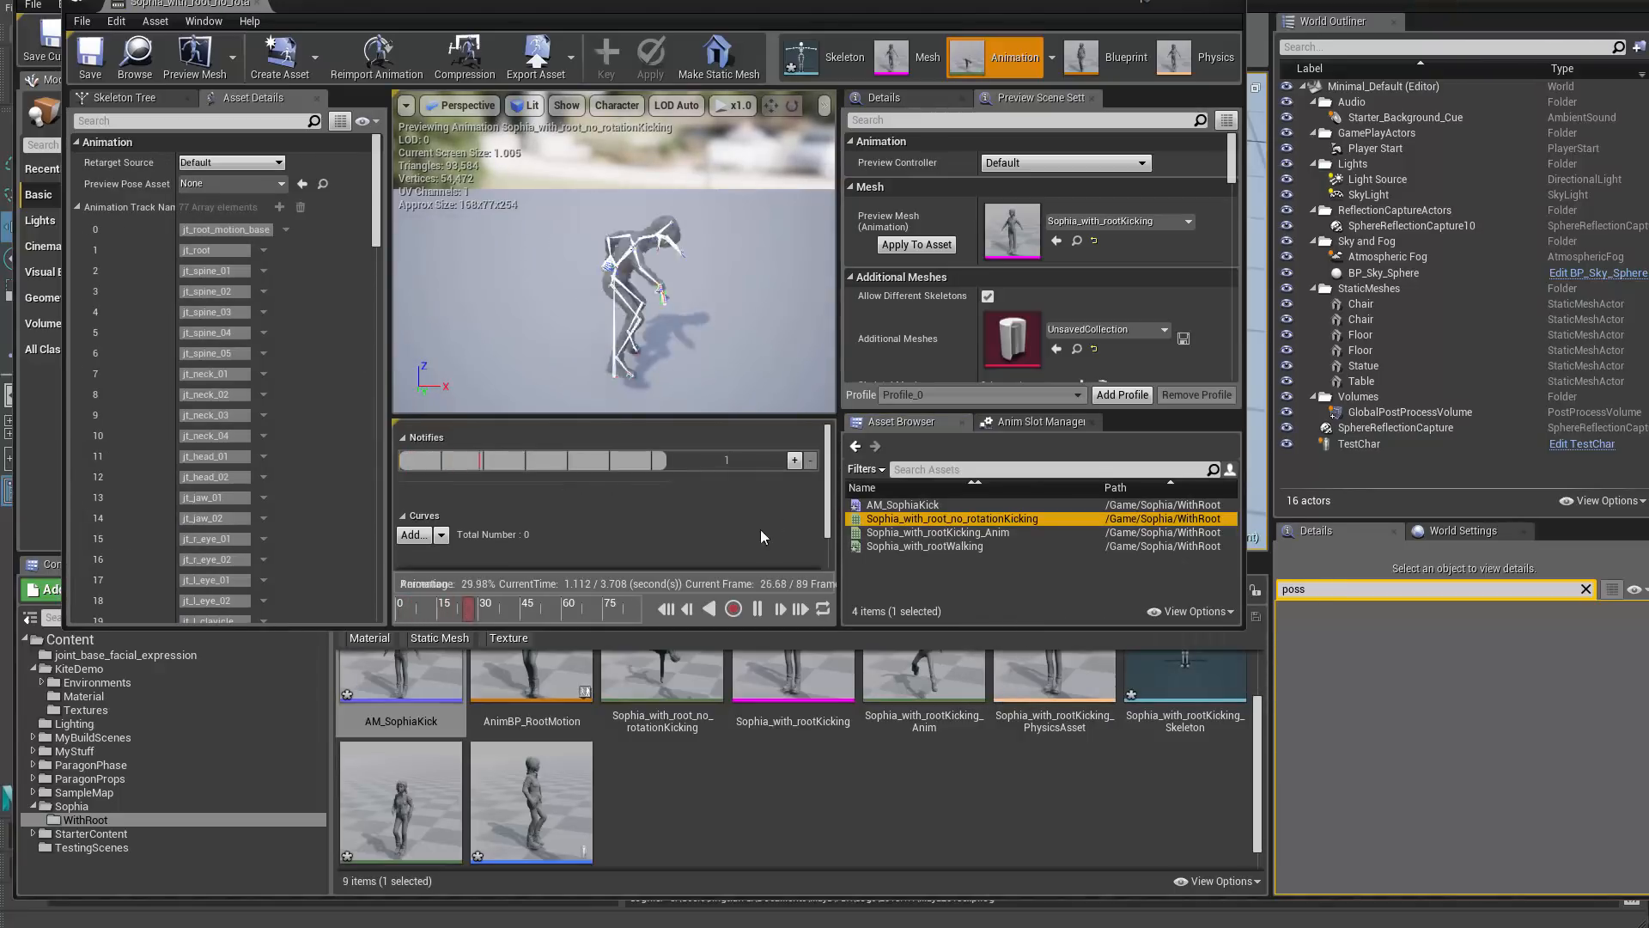
{"action": "double_click", "coordinate": [927, 505]}
{"action": "left_click_drag", "start_coordinate": [936, 519], "coordinate": [549, 498]}
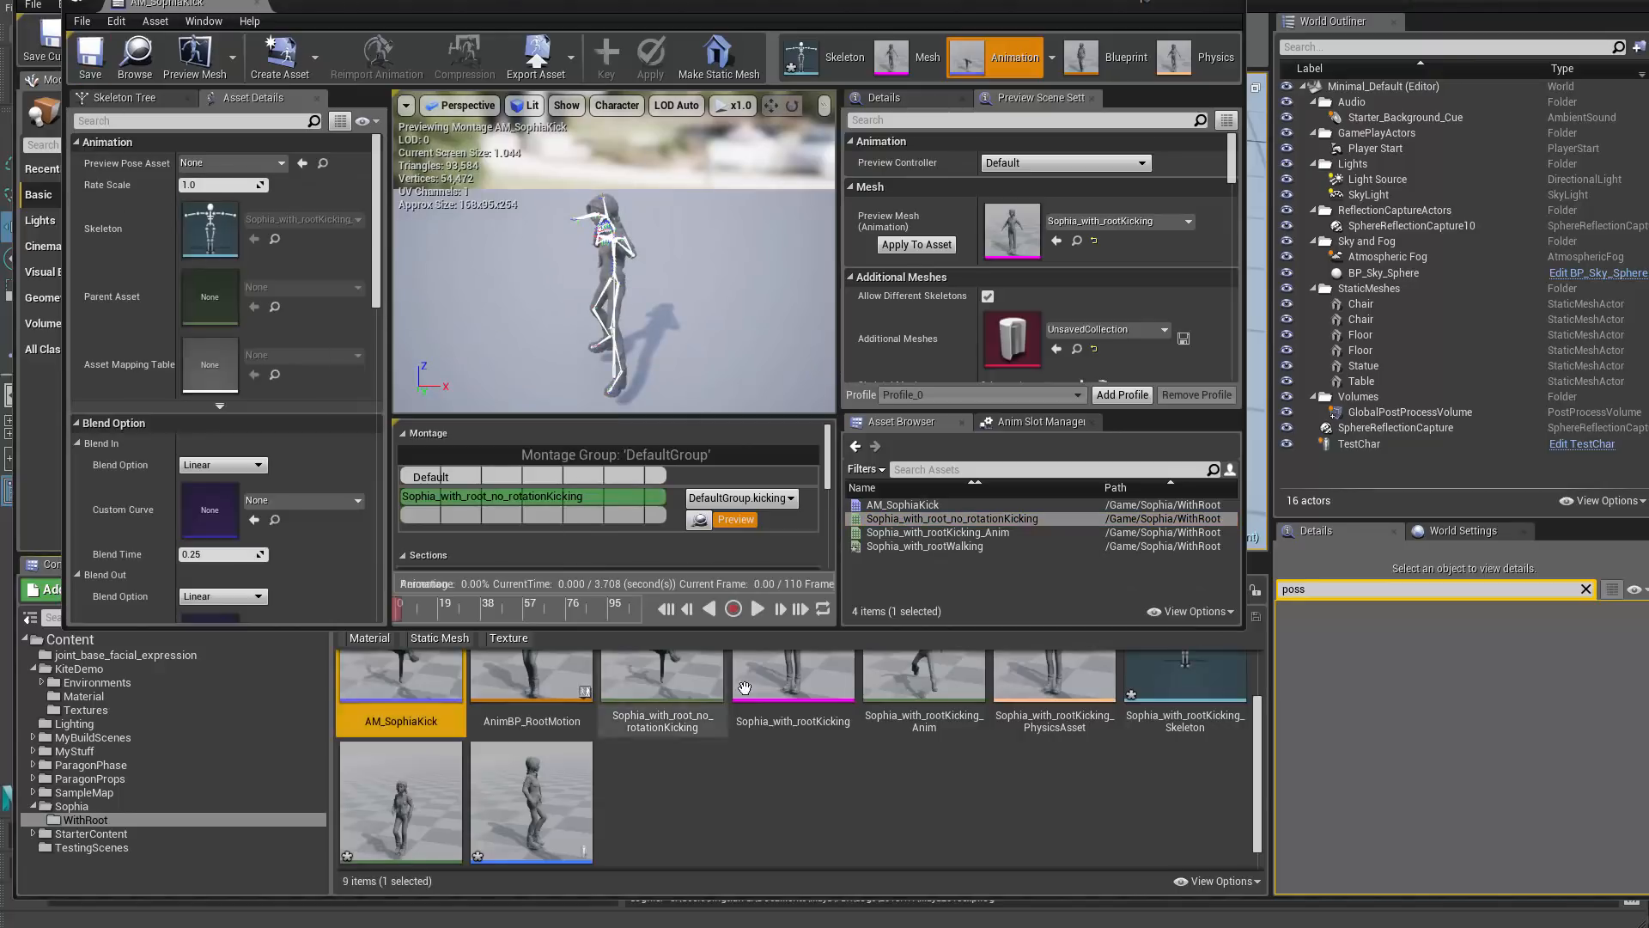
{"action": "left_click", "coordinate": [758, 608]}
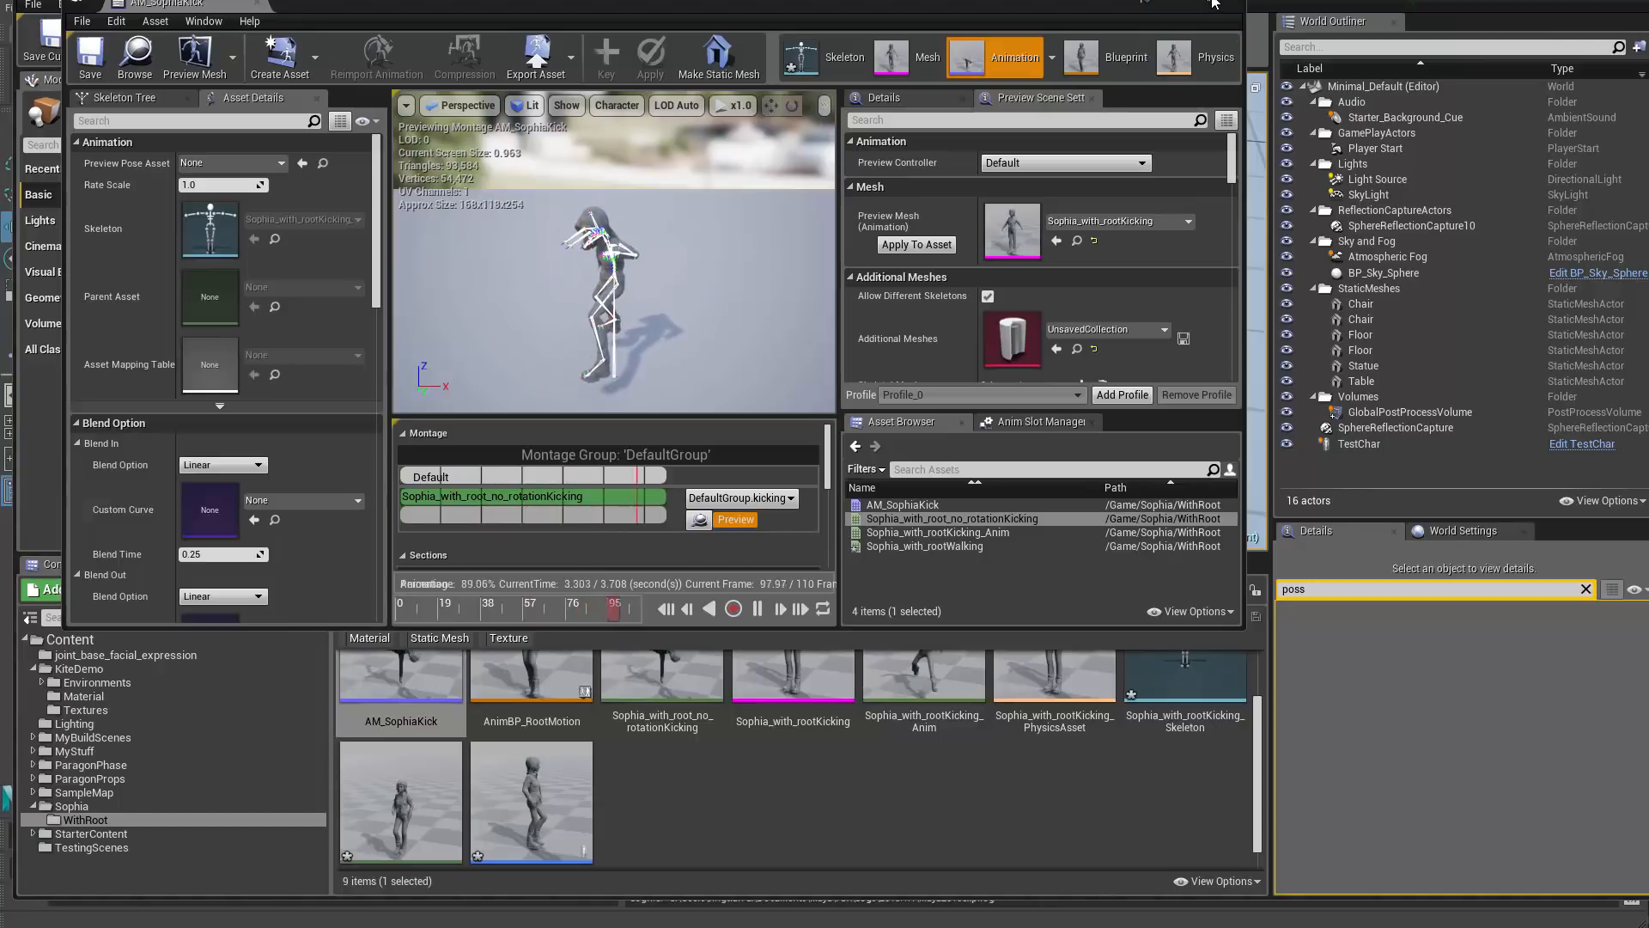
{"action": "left_click", "coordinate": [1175, 3]}
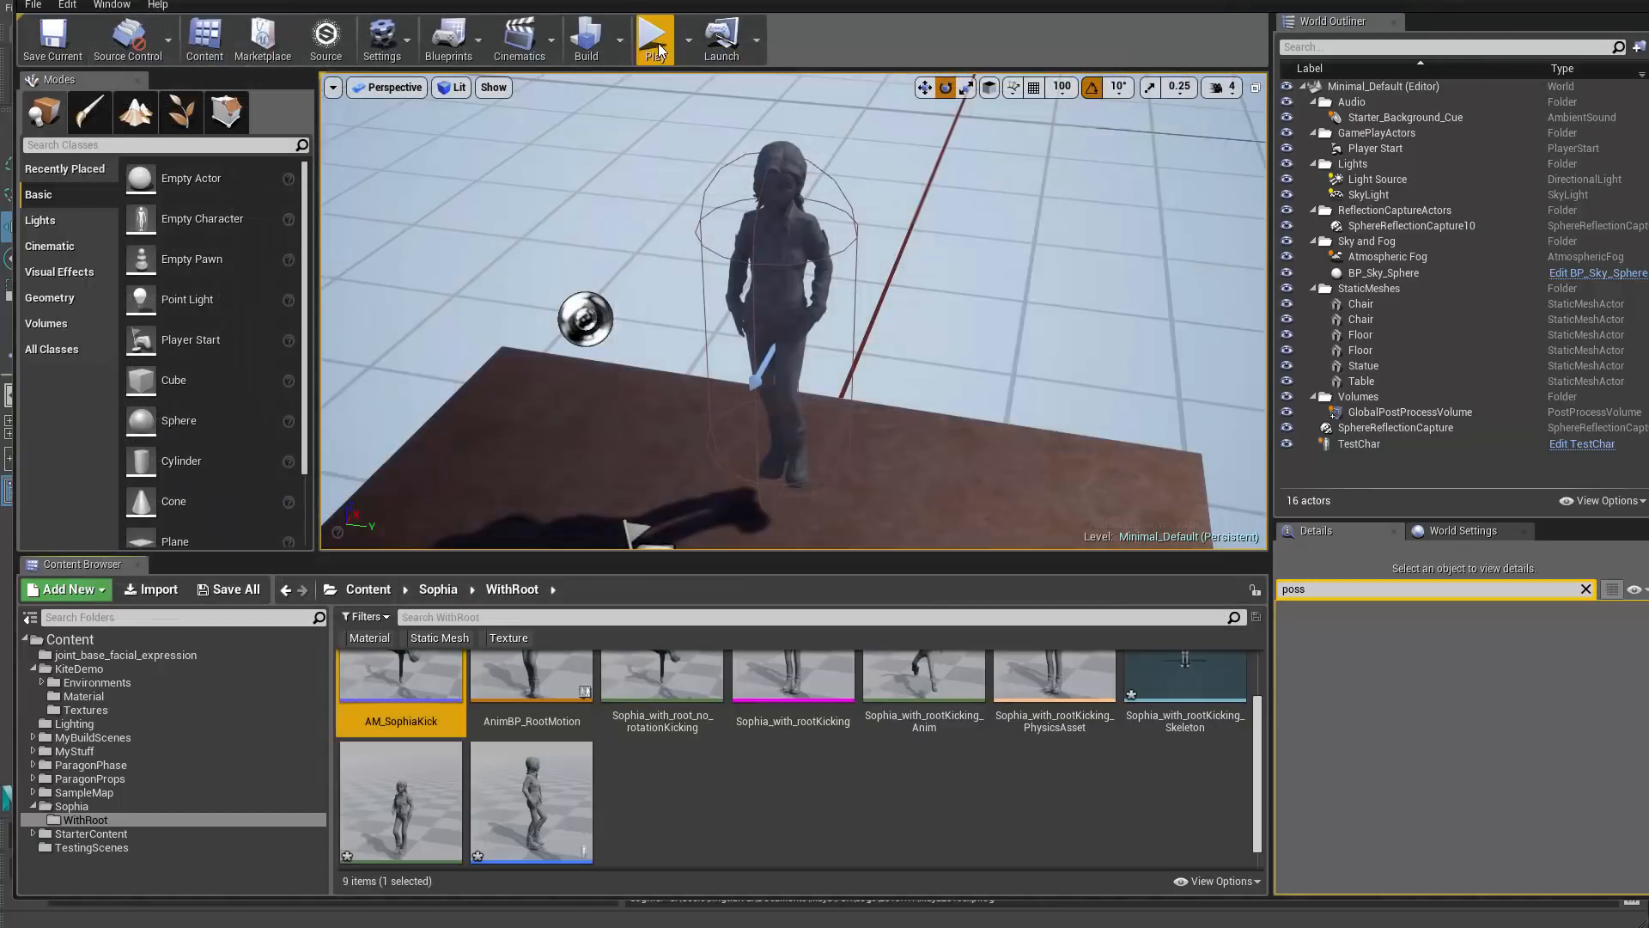
Step: Run the level in the editor twice to test TestChar's walking and root-motion kick, ending each session
{"action": "left_click", "coordinate": [655, 41]}
{"action": "left_click", "coordinate": [826, 169]}
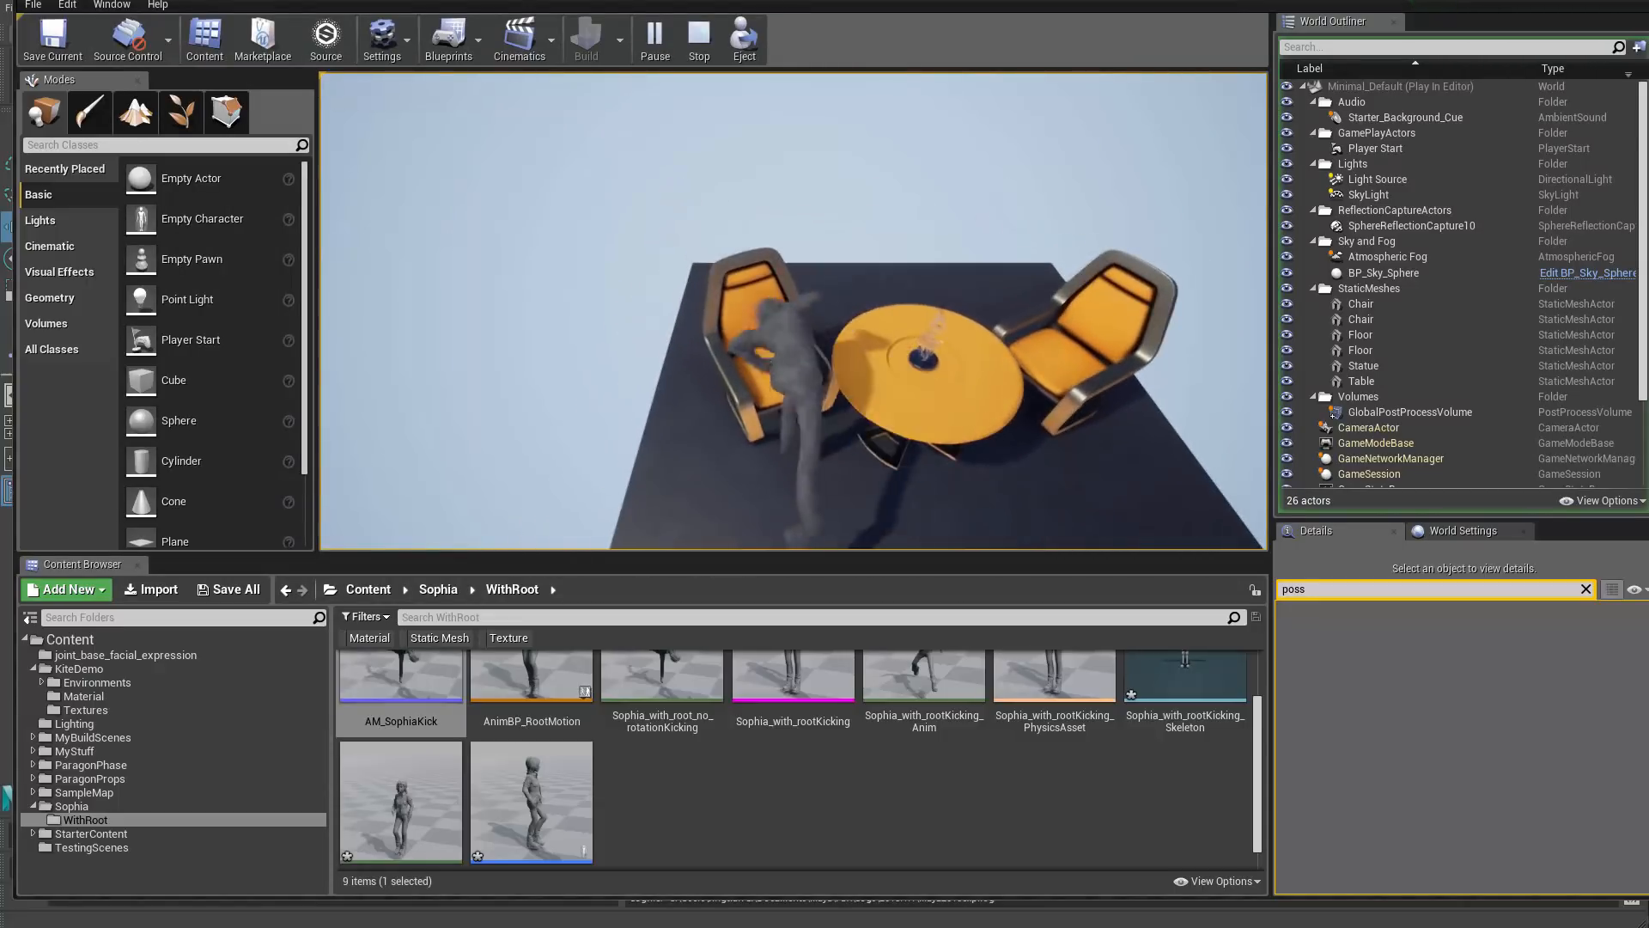
{"action": "key", "text": "Escape"}
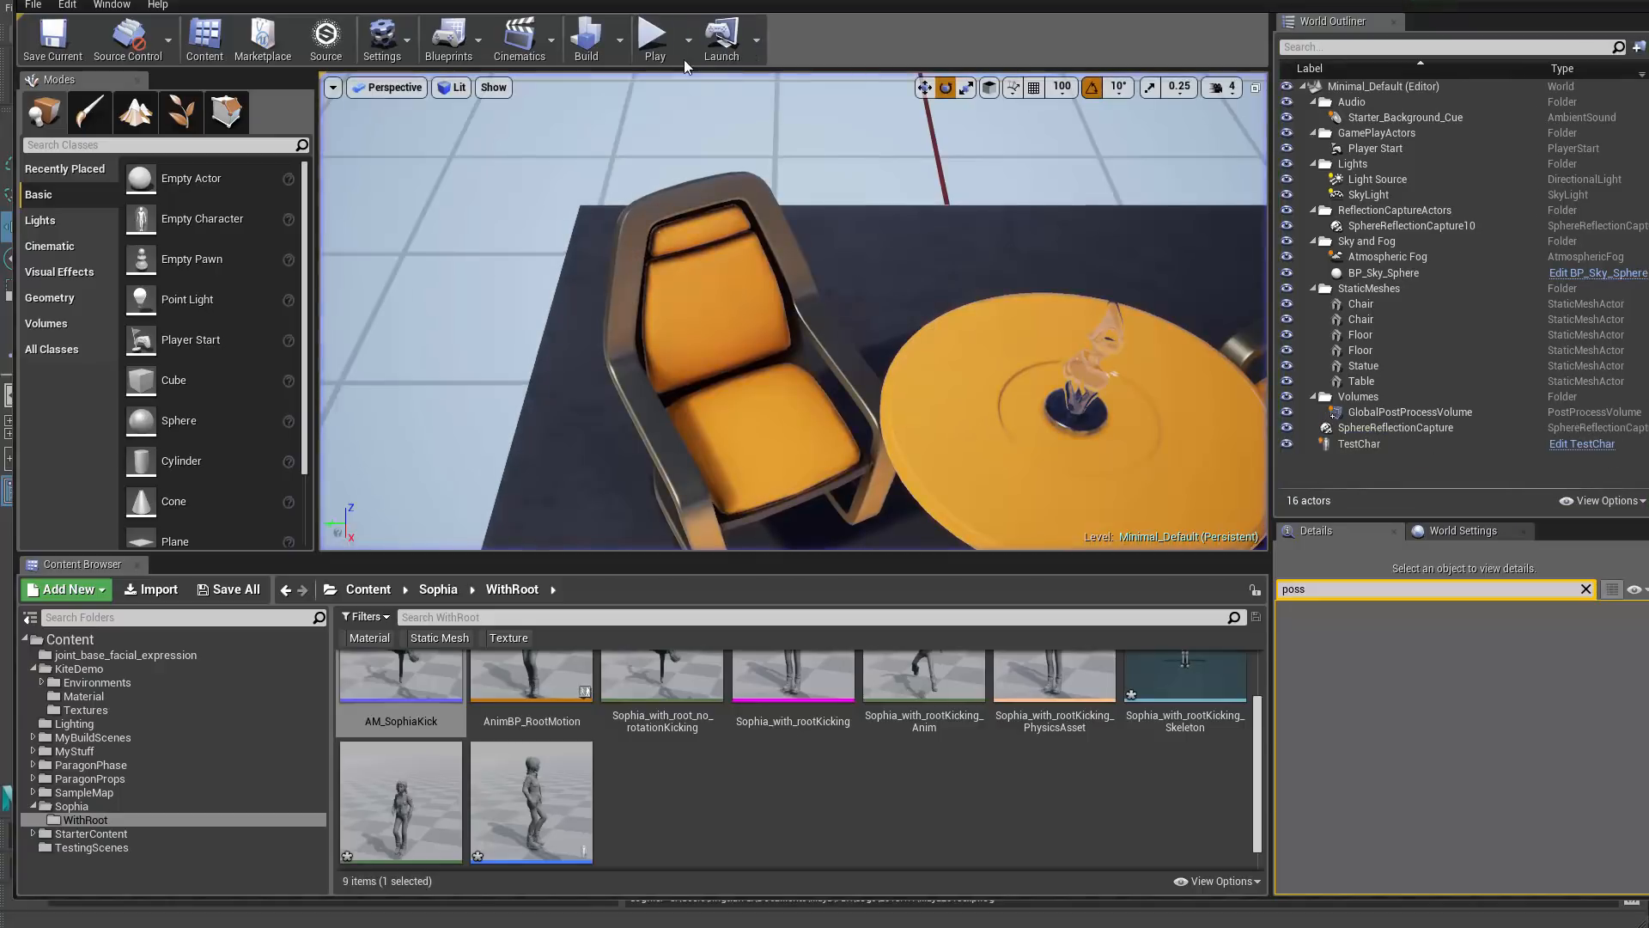
{"action": "left_click", "coordinate": [650, 53]}
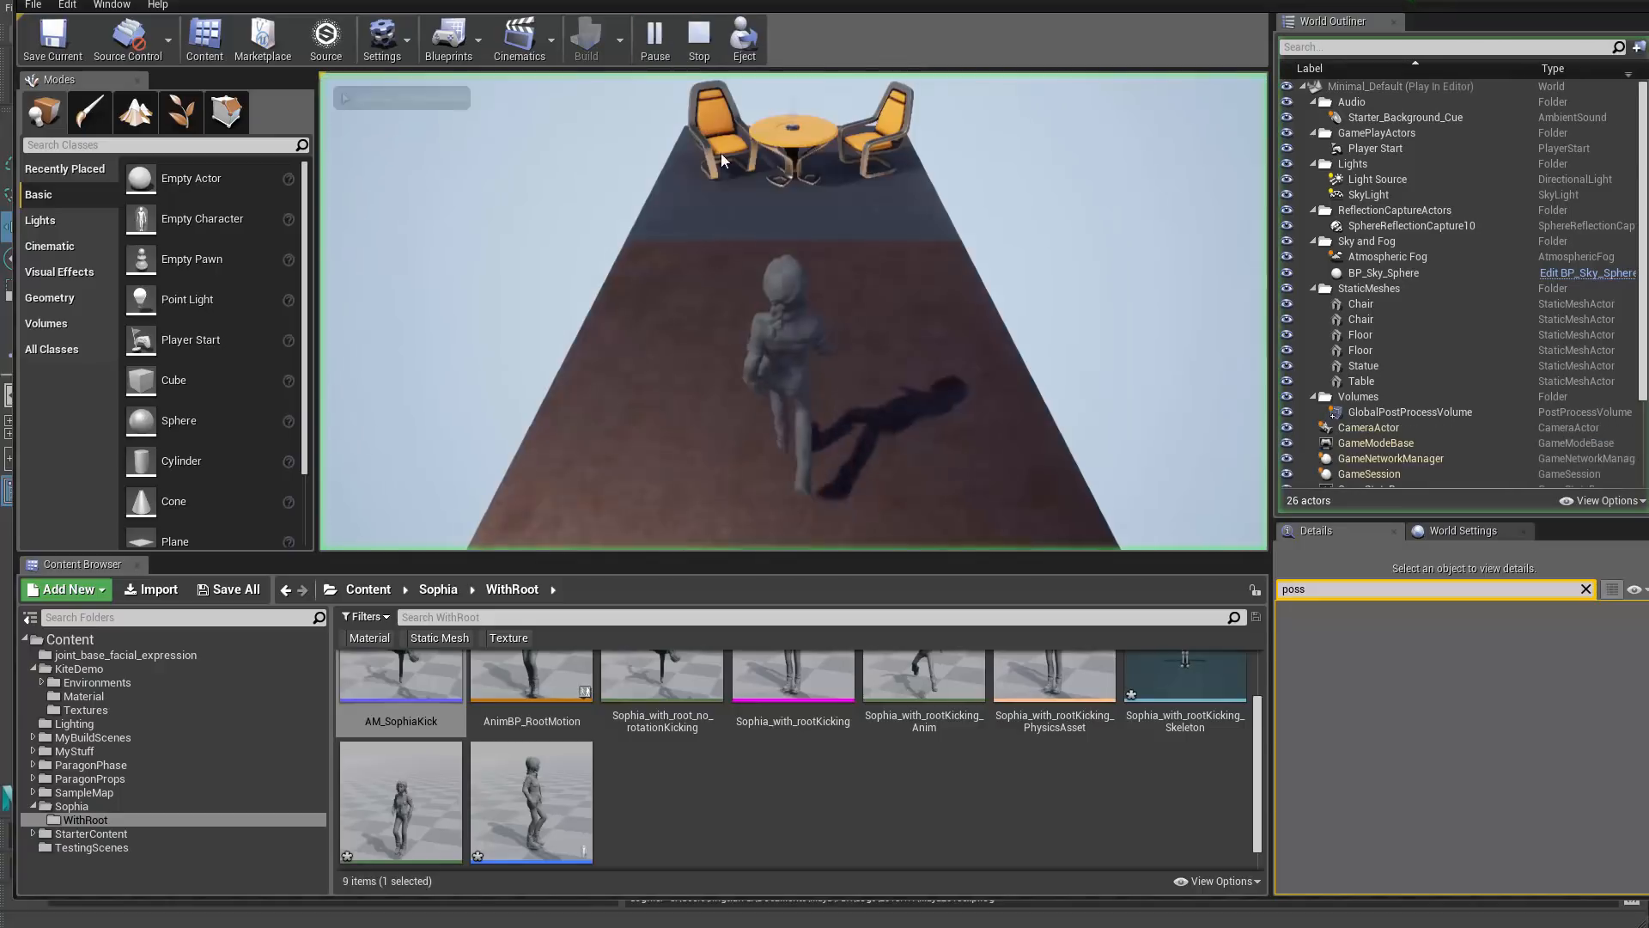
{"action": "left_click", "coordinate": [751, 246]}
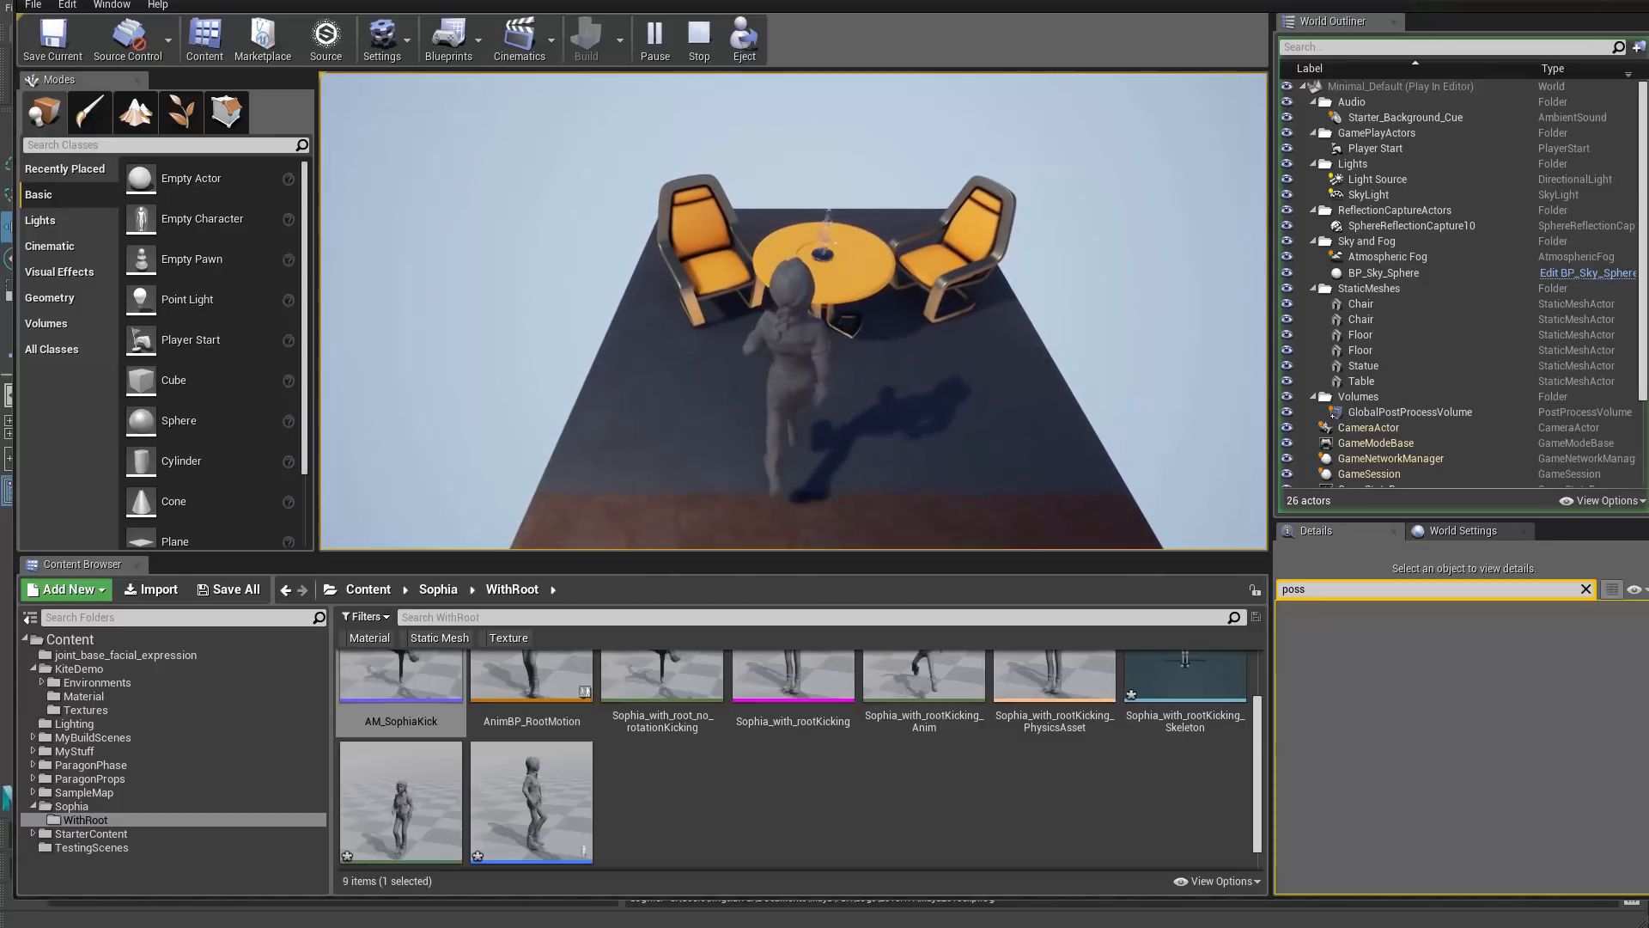
{"action": "key", "text": "Escape"}
Step: Select the TestChar actor in the level
{"action": "right_click_drag", "start_coordinate": [859, 309], "coordinate": [515, 297]}
{"action": "right_click_drag", "start_coordinate": [736, 292], "coordinate": [704, 300]}
{"action": "left_click", "coordinate": [737, 292]}
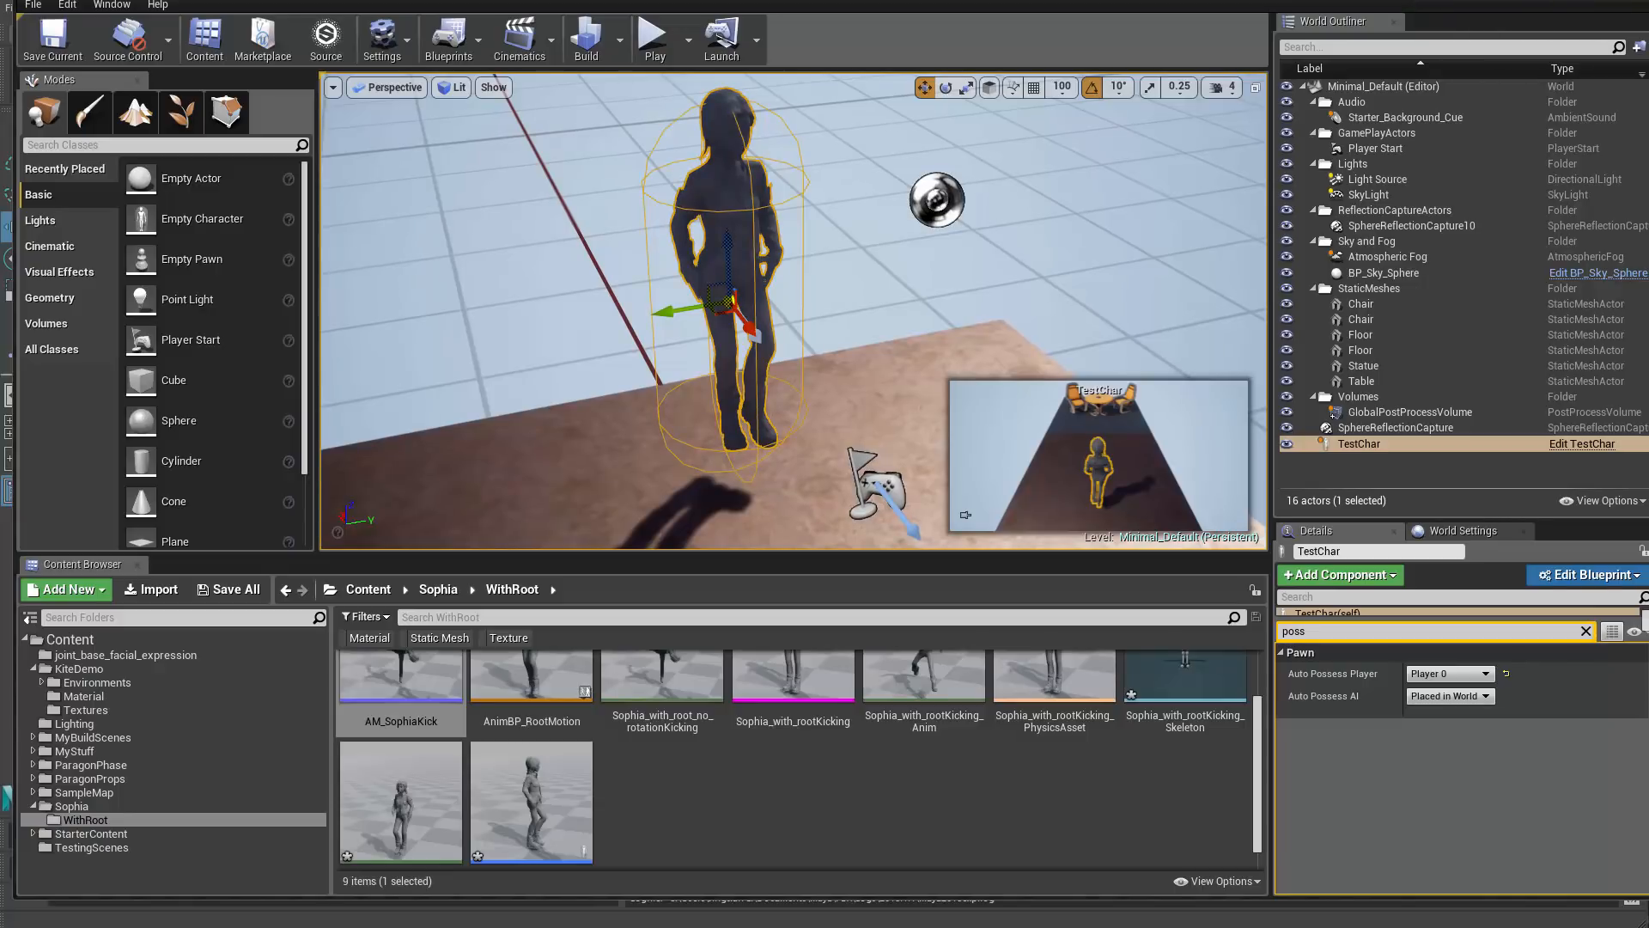
Step: Save the TestChar, Sophia_with_rootWalking and Sophia_with_rootKicking_Skeleton assets in the WithRoot folder
{"action": "left_click", "coordinate": [531, 801]}
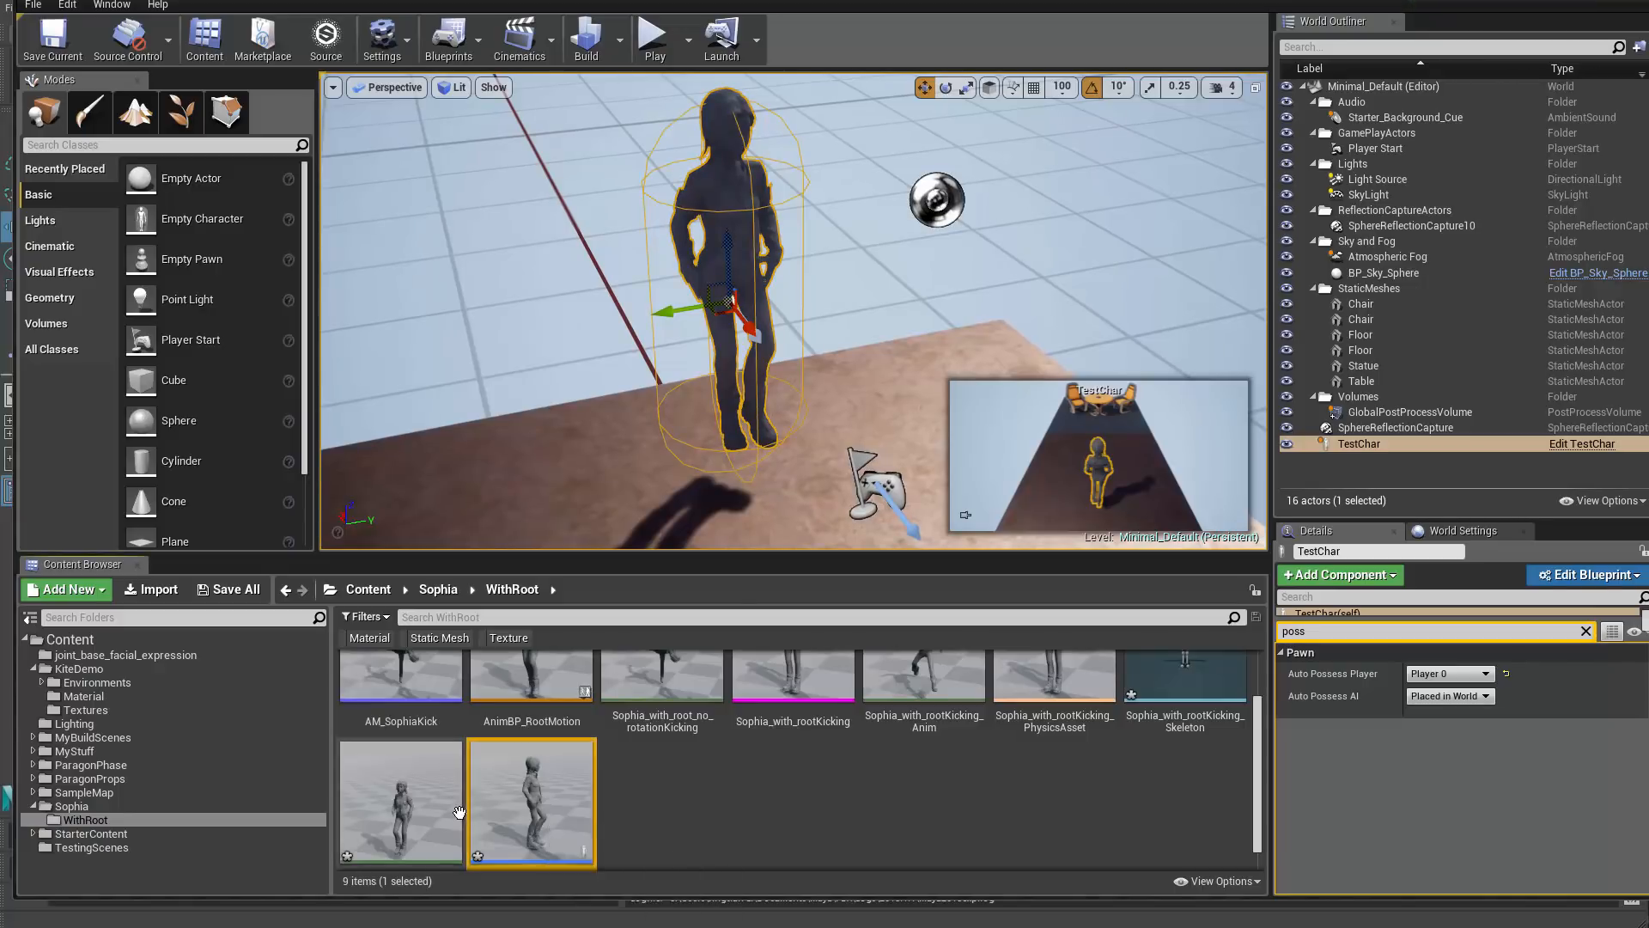
{"action": "left_click", "coordinate": [400, 802], "text": "ctrl"}
{"action": "key", "text": "ctrl+s"}
{"action": "left_click", "coordinate": [1042, 790]}
{"action": "left_click", "coordinate": [1162, 688]}
{"action": "key", "text": "ctrl+s"}
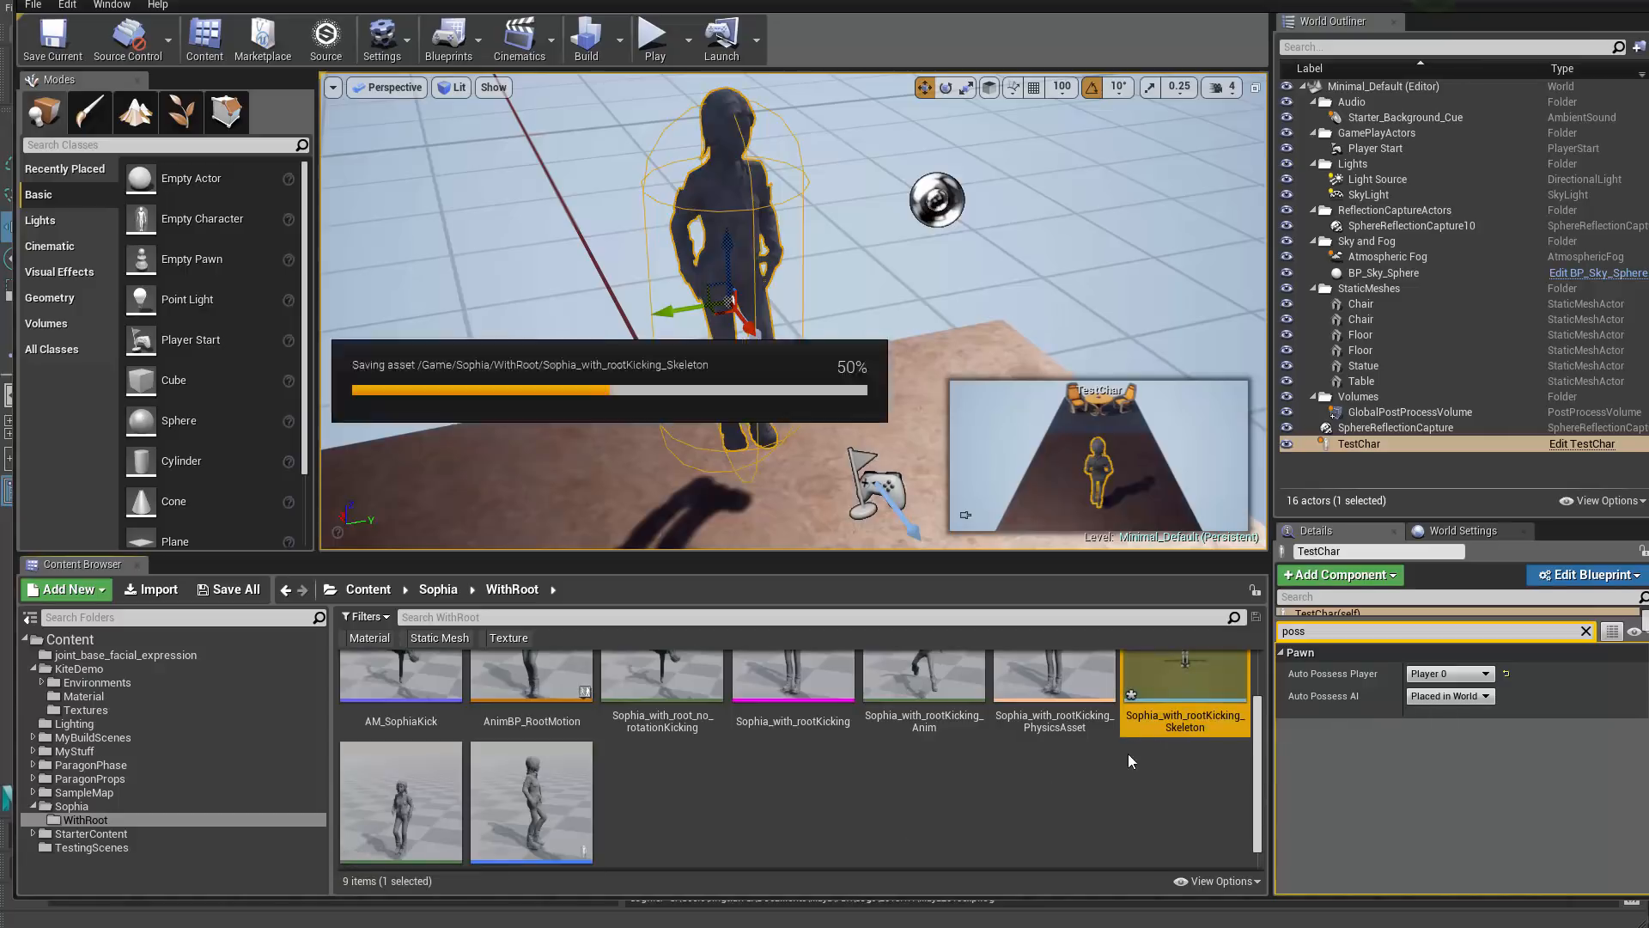
{"action": "left_click", "coordinate": [731, 804]}
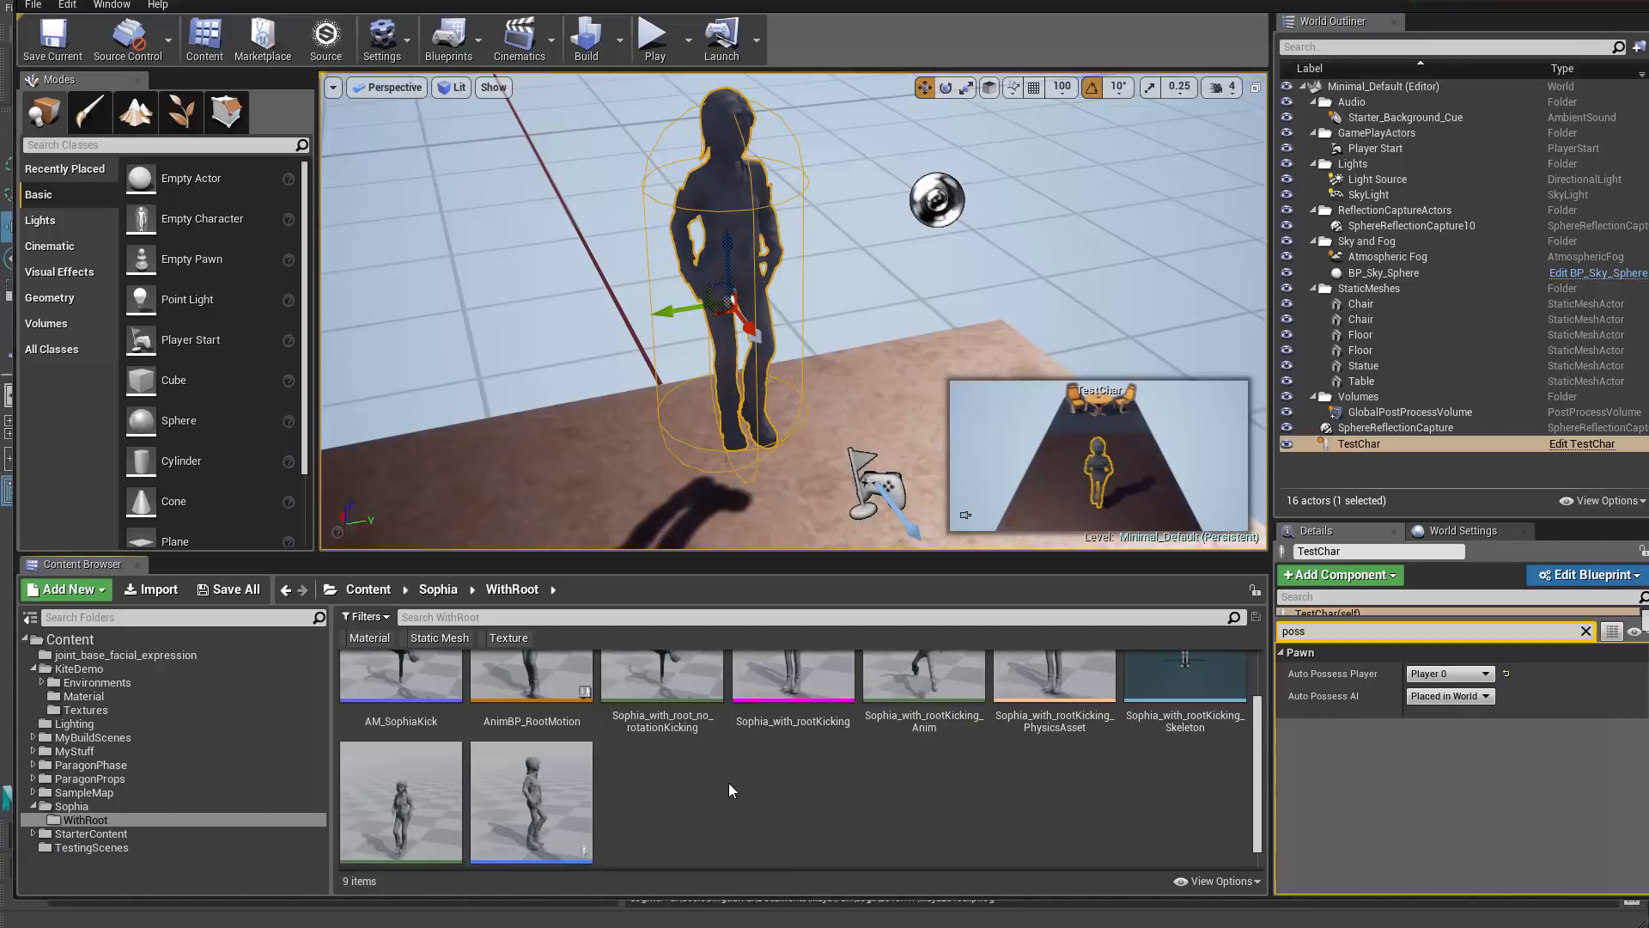
Step: Look over the WithRoot assets and open the Sophia_with_root_no_rotationKicking animation
{"action": "scroll", "coordinate": [622, 782], "scroll_direction": "up", "scroll_amount": 1}
{"action": "scroll", "coordinate": [619, 782], "scroll_direction": "down", "scroll_amount": 2}
{"action": "scroll", "coordinate": [601, 788], "scroll_direction": "up", "scroll_amount": 1}
{"action": "scroll", "coordinate": [605, 789], "scroll_direction": "up", "scroll_amount": 1}
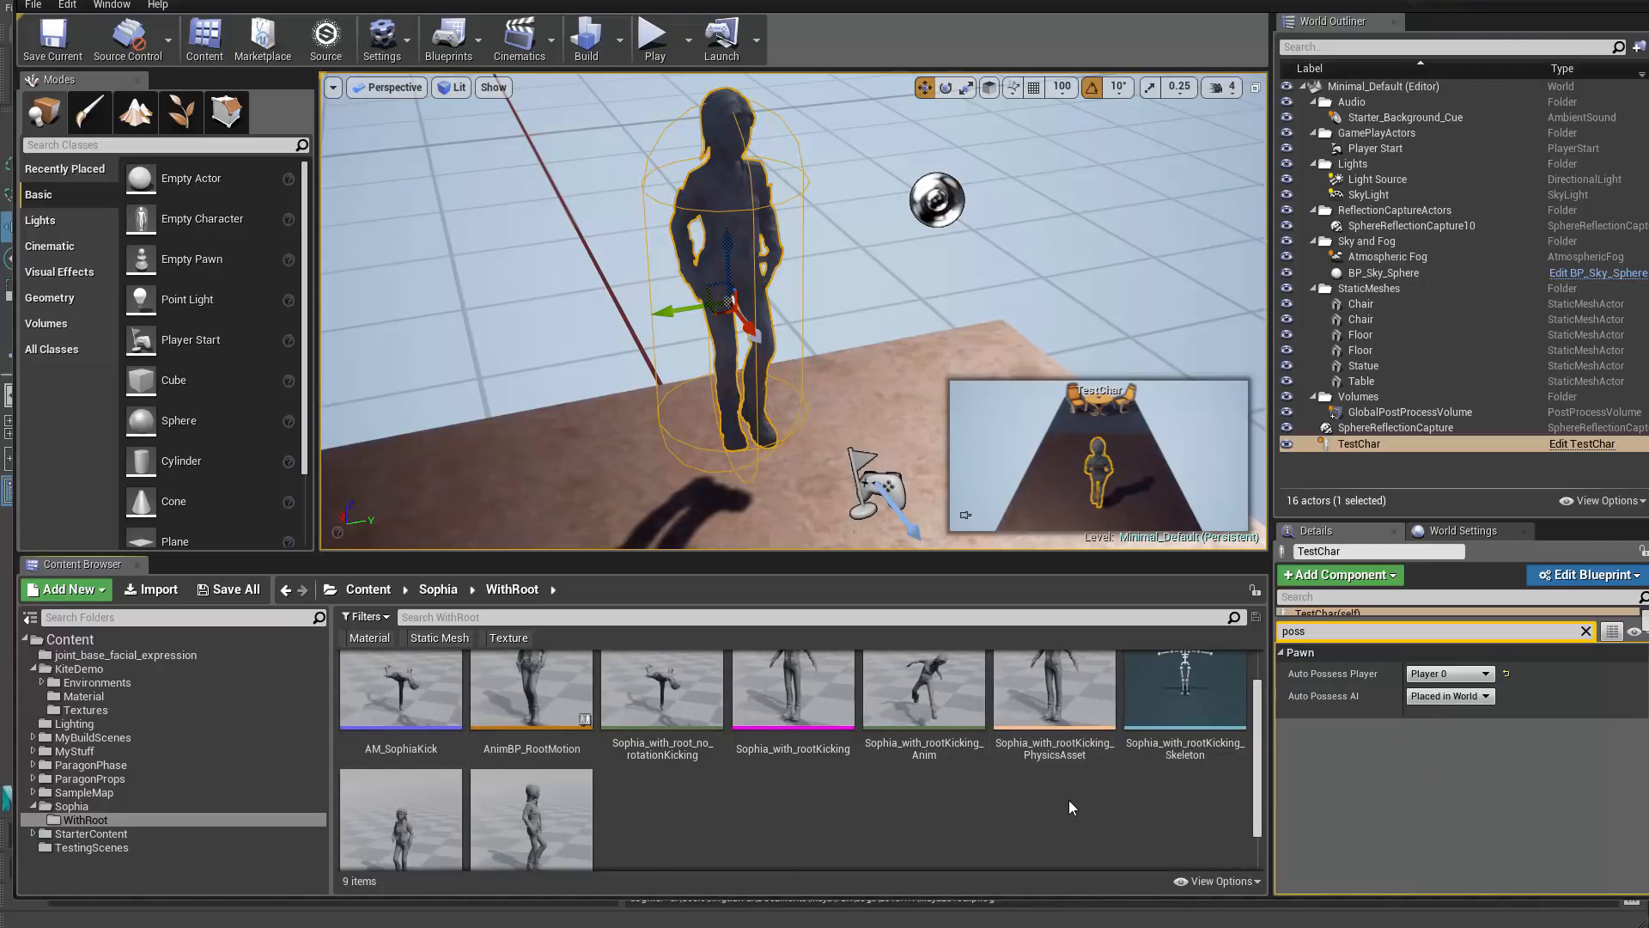
{"action": "scroll", "coordinate": [515, 773], "scroll_direction": "down", "scroll_amount": 2}
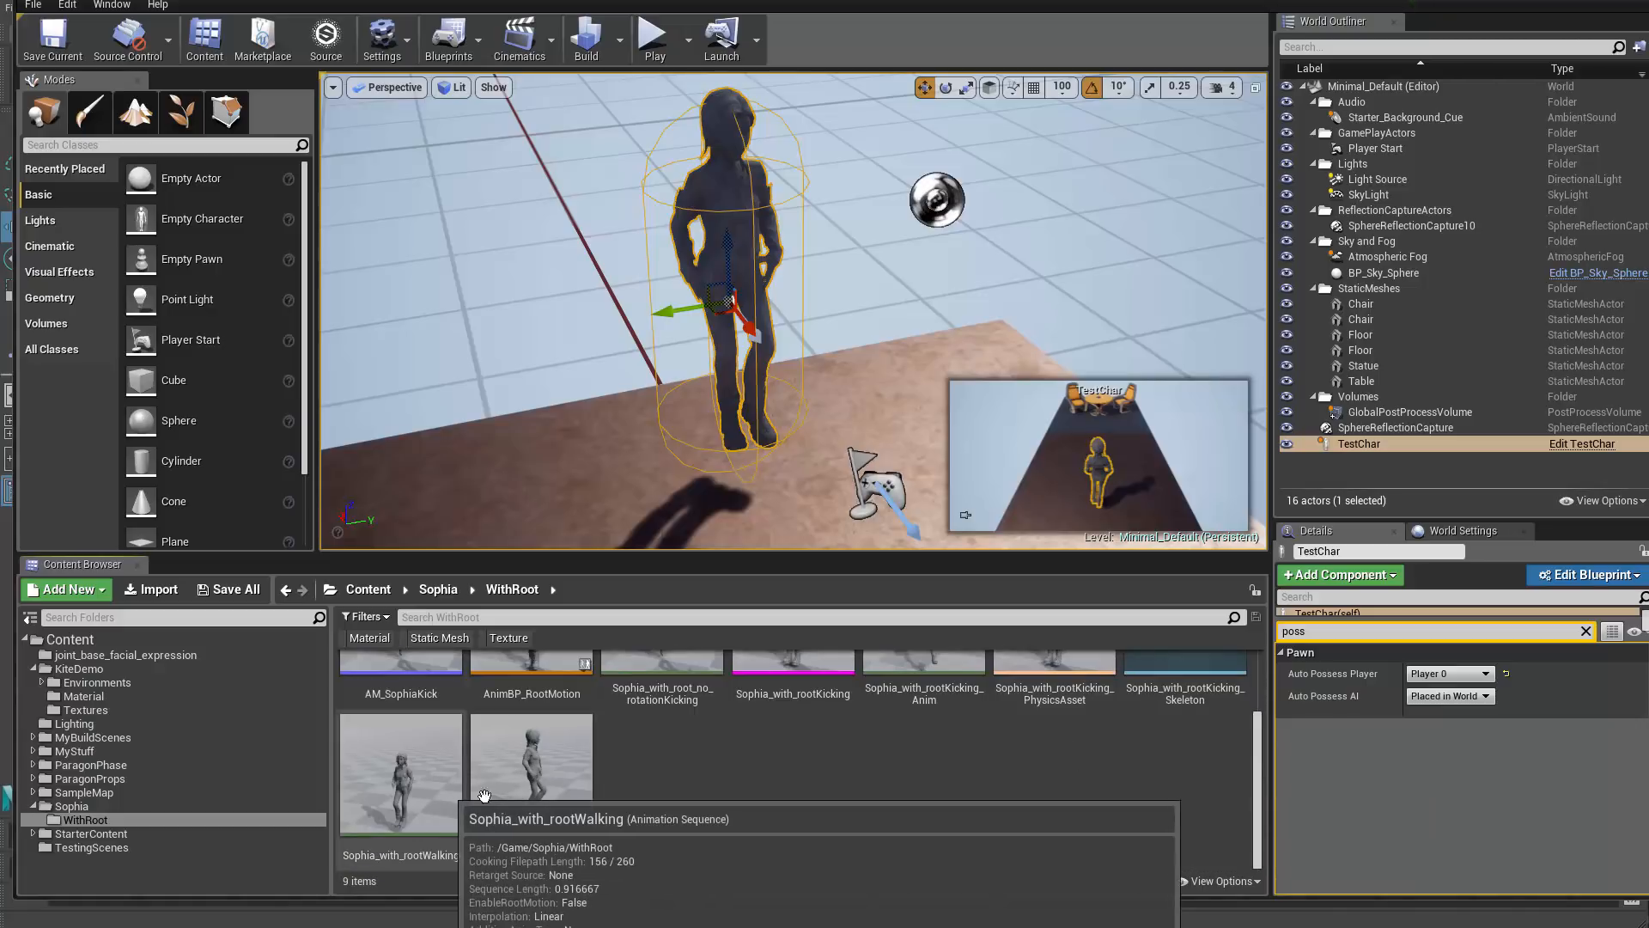
{"action": "scroll", "coordinate": [443, 790], "scroll_direction": "up", "scroll_amount": 1}
{"action": "left_click", "coordinate": [674, 692]}
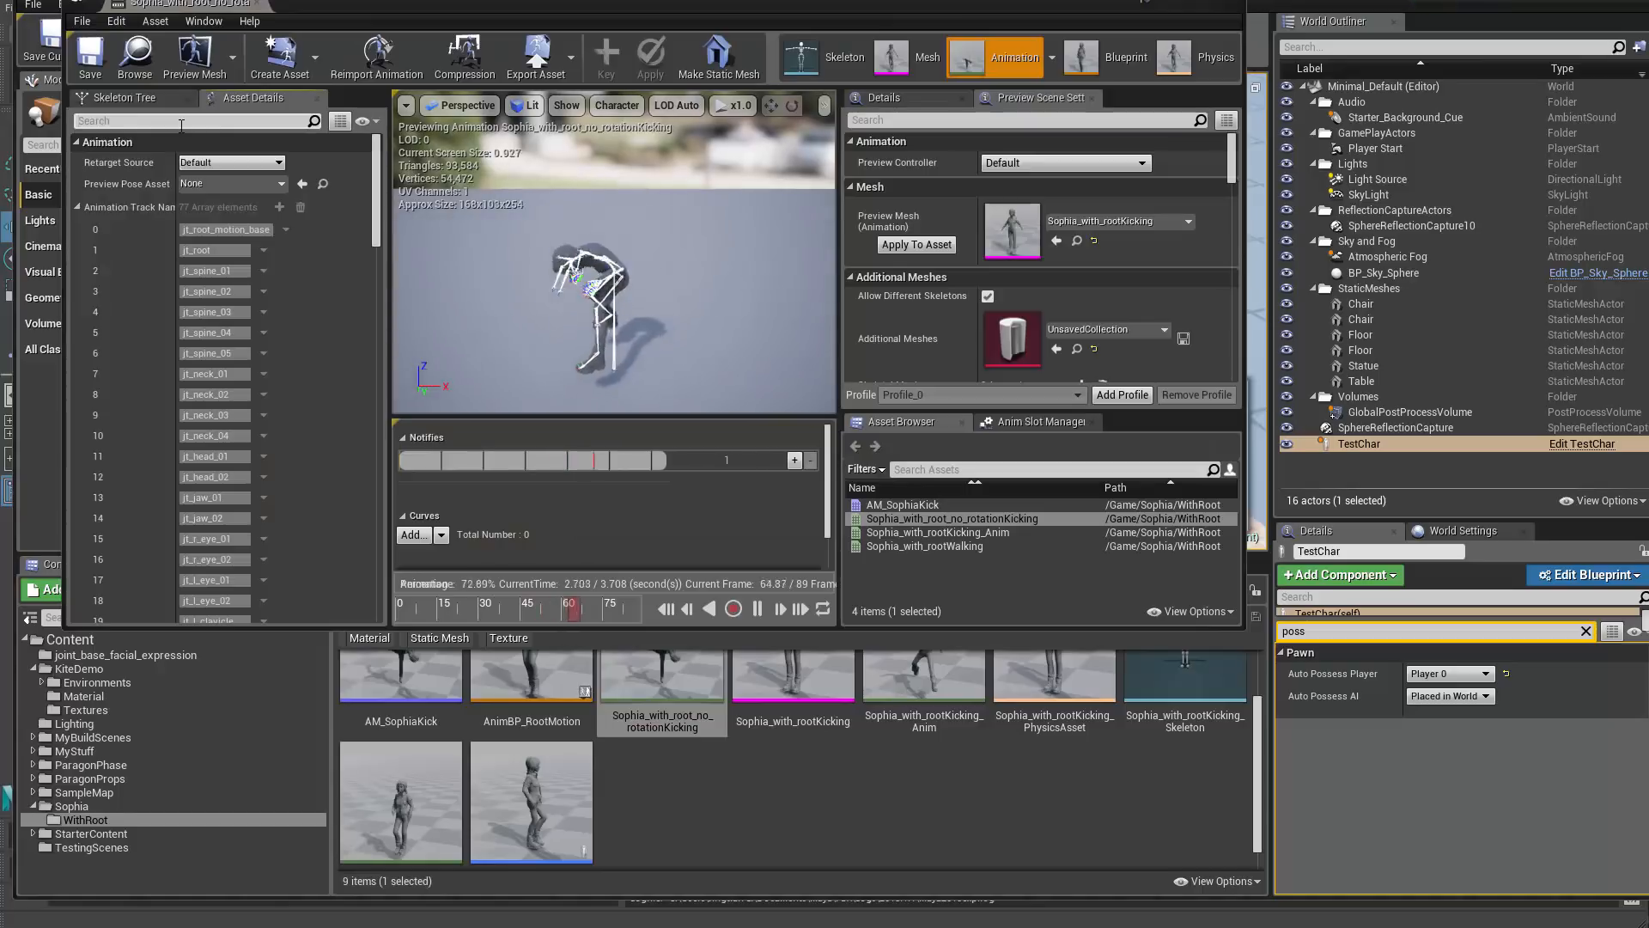
Step: Disable EnableRootMotion on the Sophia_with_root_no_rotationKicking animation, save it and close its editor
{"action": "type", "text": "root"}
{"action": "left_click", "coordinate": [185, 164]}
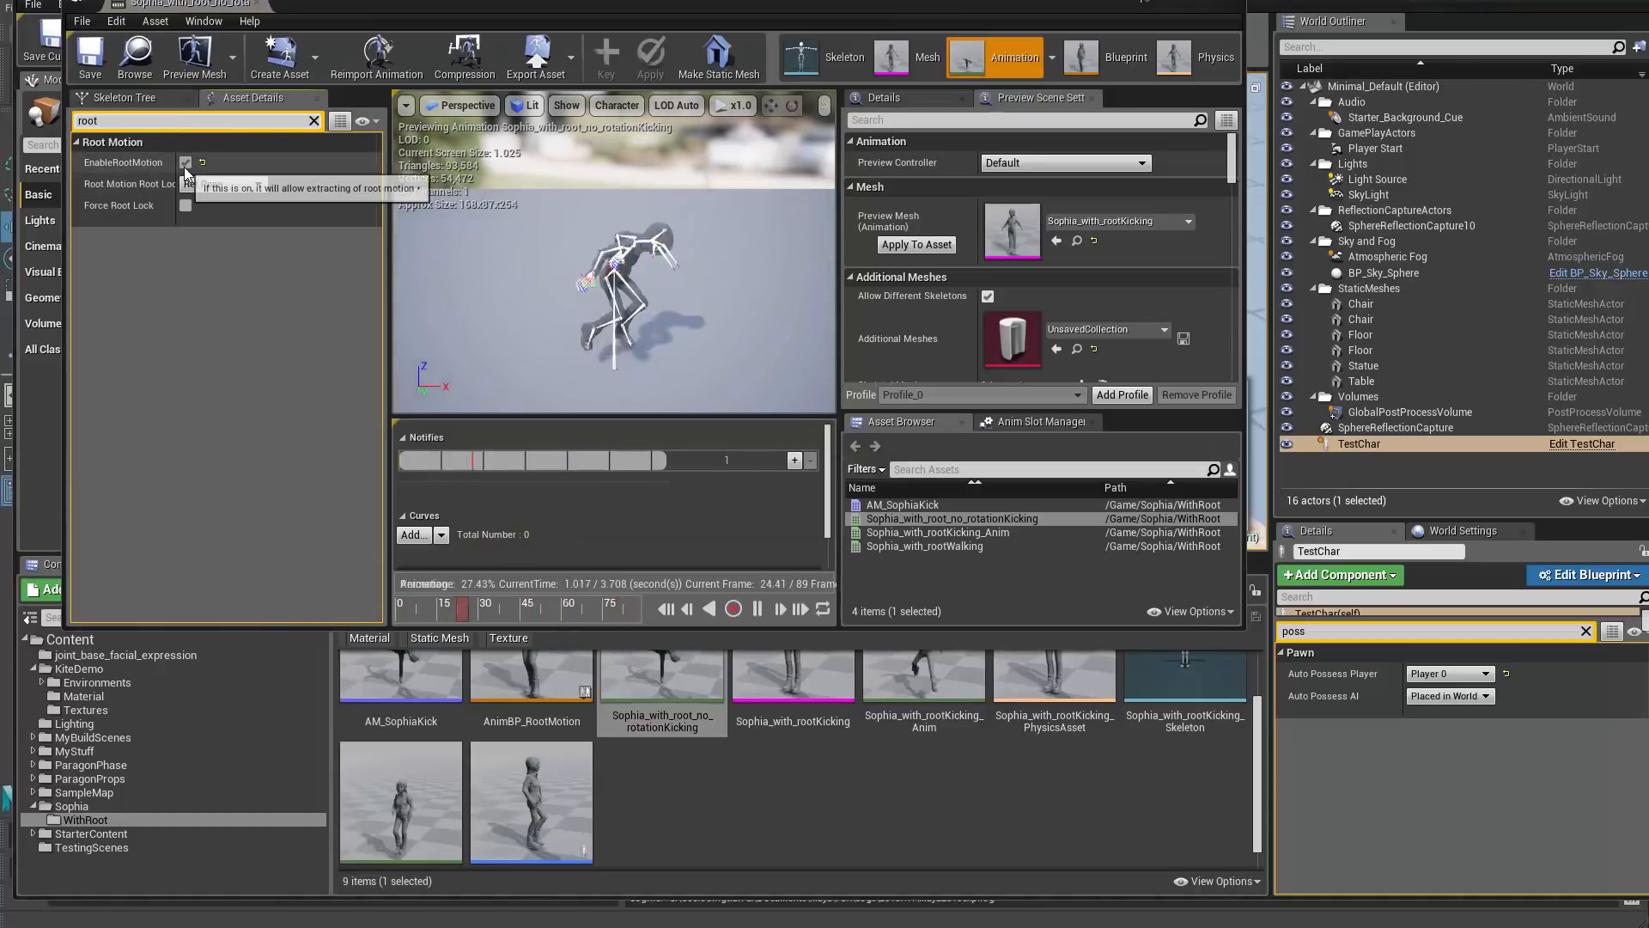
{"action": "left_click", "coordinate": [91, 62]}
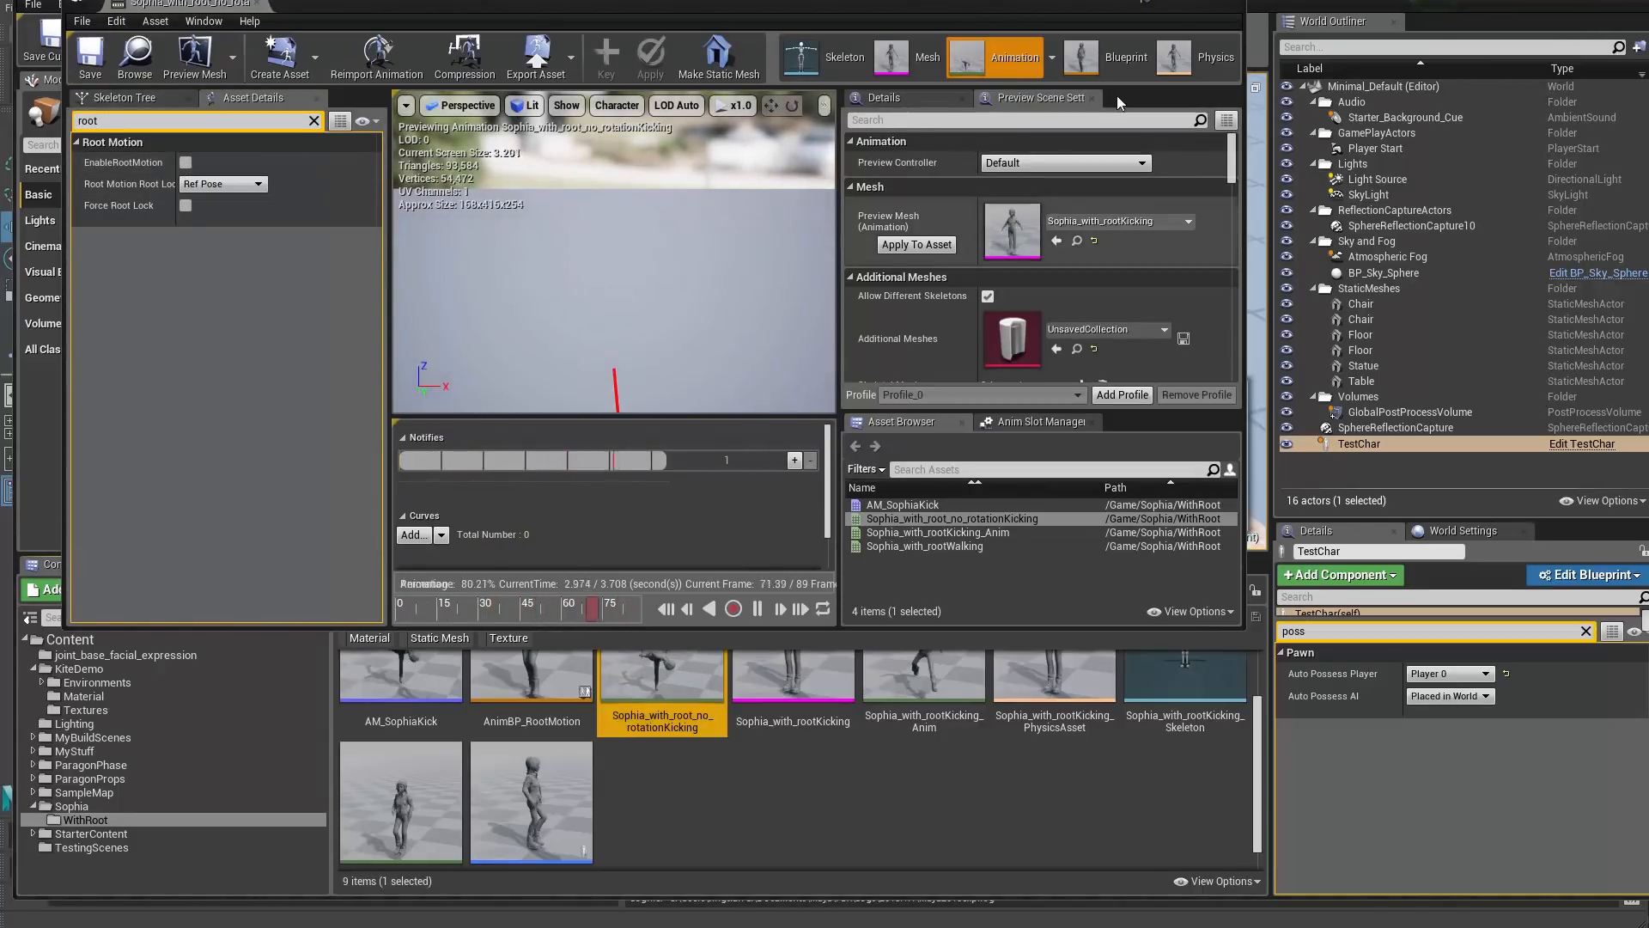
{"action": "left_click", "coordinate": [1146, 5]}
Step: Play the level to test TestChar's kick without root motion, end the session and select the TestChar actor
{"action": "left_click", "coordinate": [655, 43]}
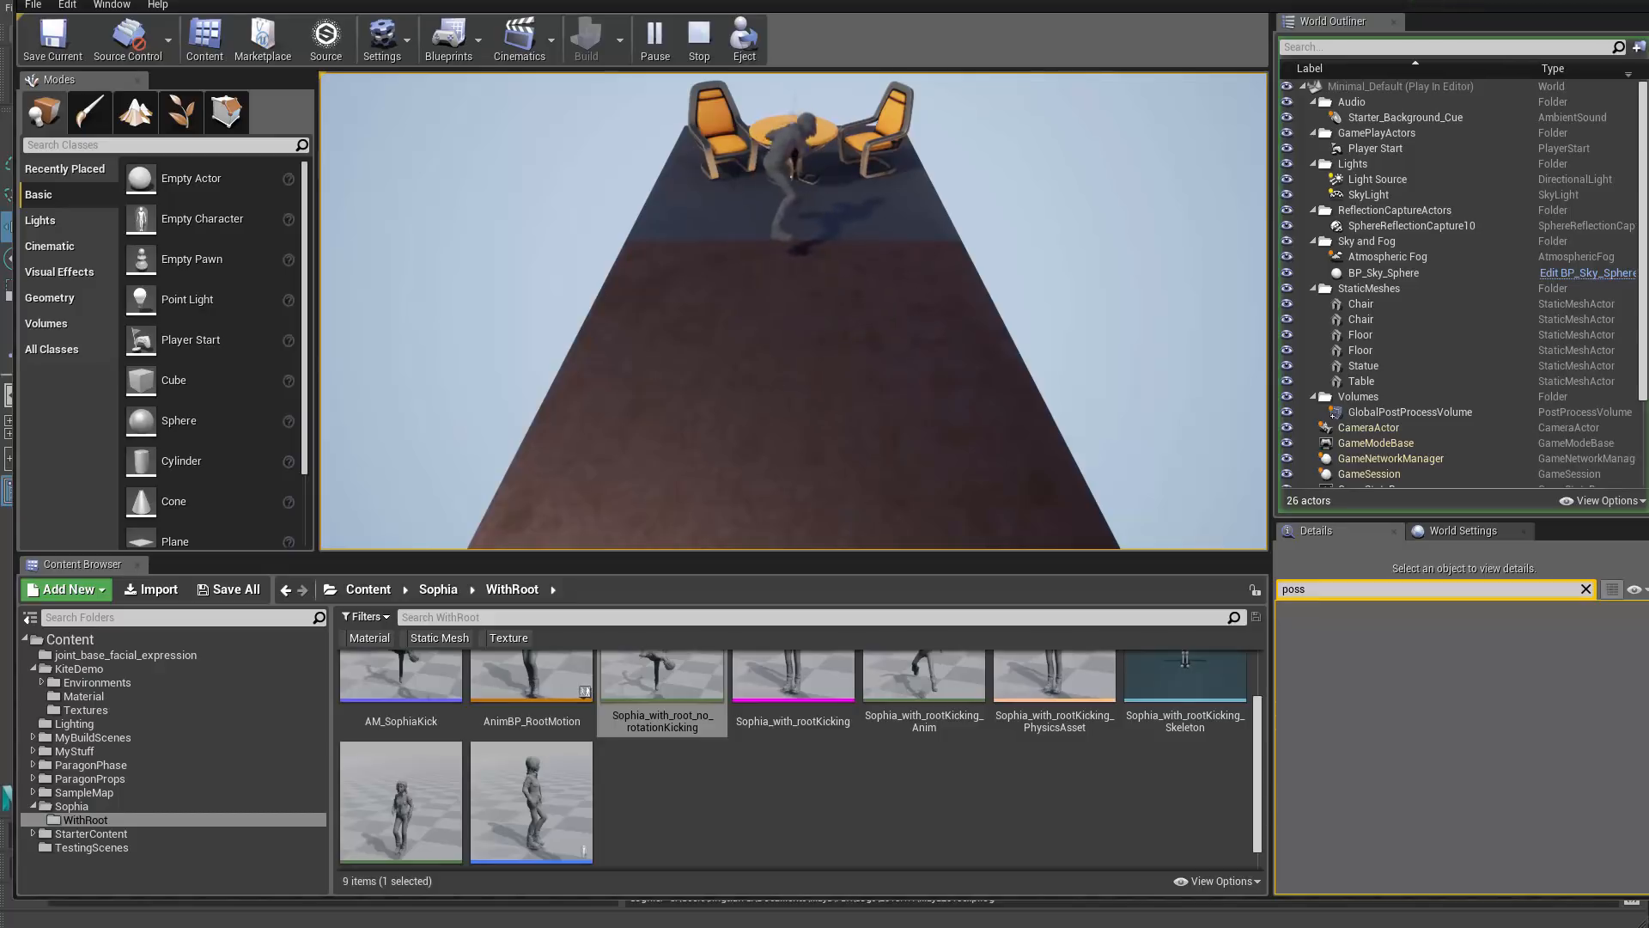
{"action": "key", "text": "Escape"}
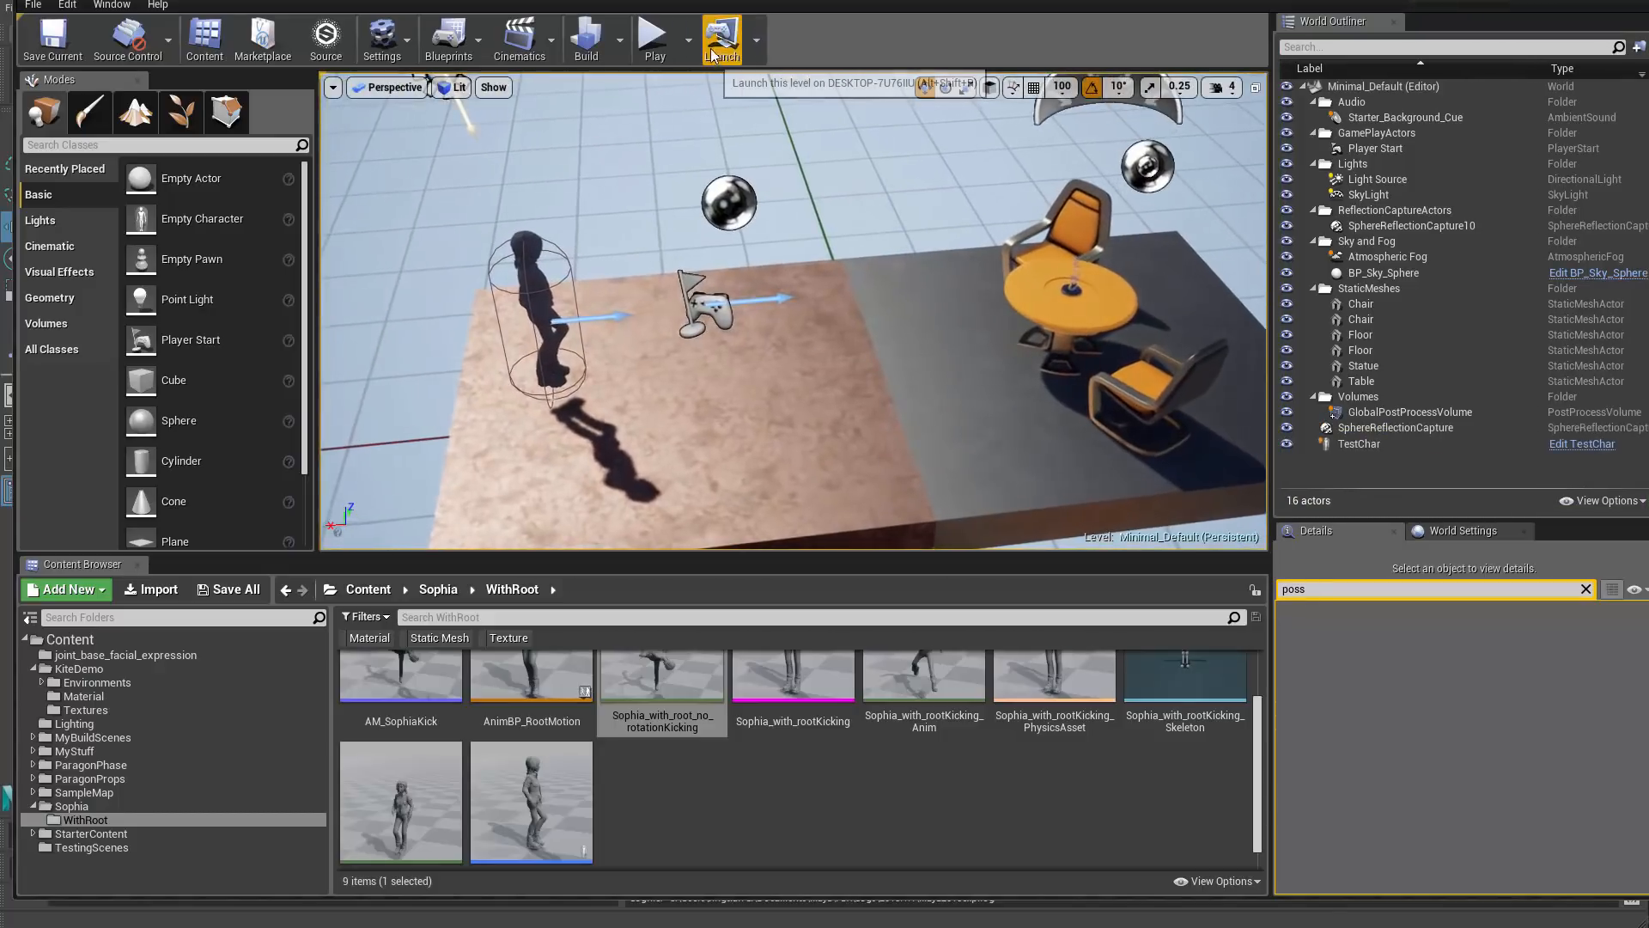
{"action": "left_click", "coordinate": [688, 39]}
{"action": "mouse_move", "coordinate": [578, 254]}
{"action": "right_mouse_down"}
{"action": "mouse_move", "coordinate": [559, 309]}
{"action": "mouse_move", "coordinate": [578, 254]}
{"action": "right_mouse_up"}
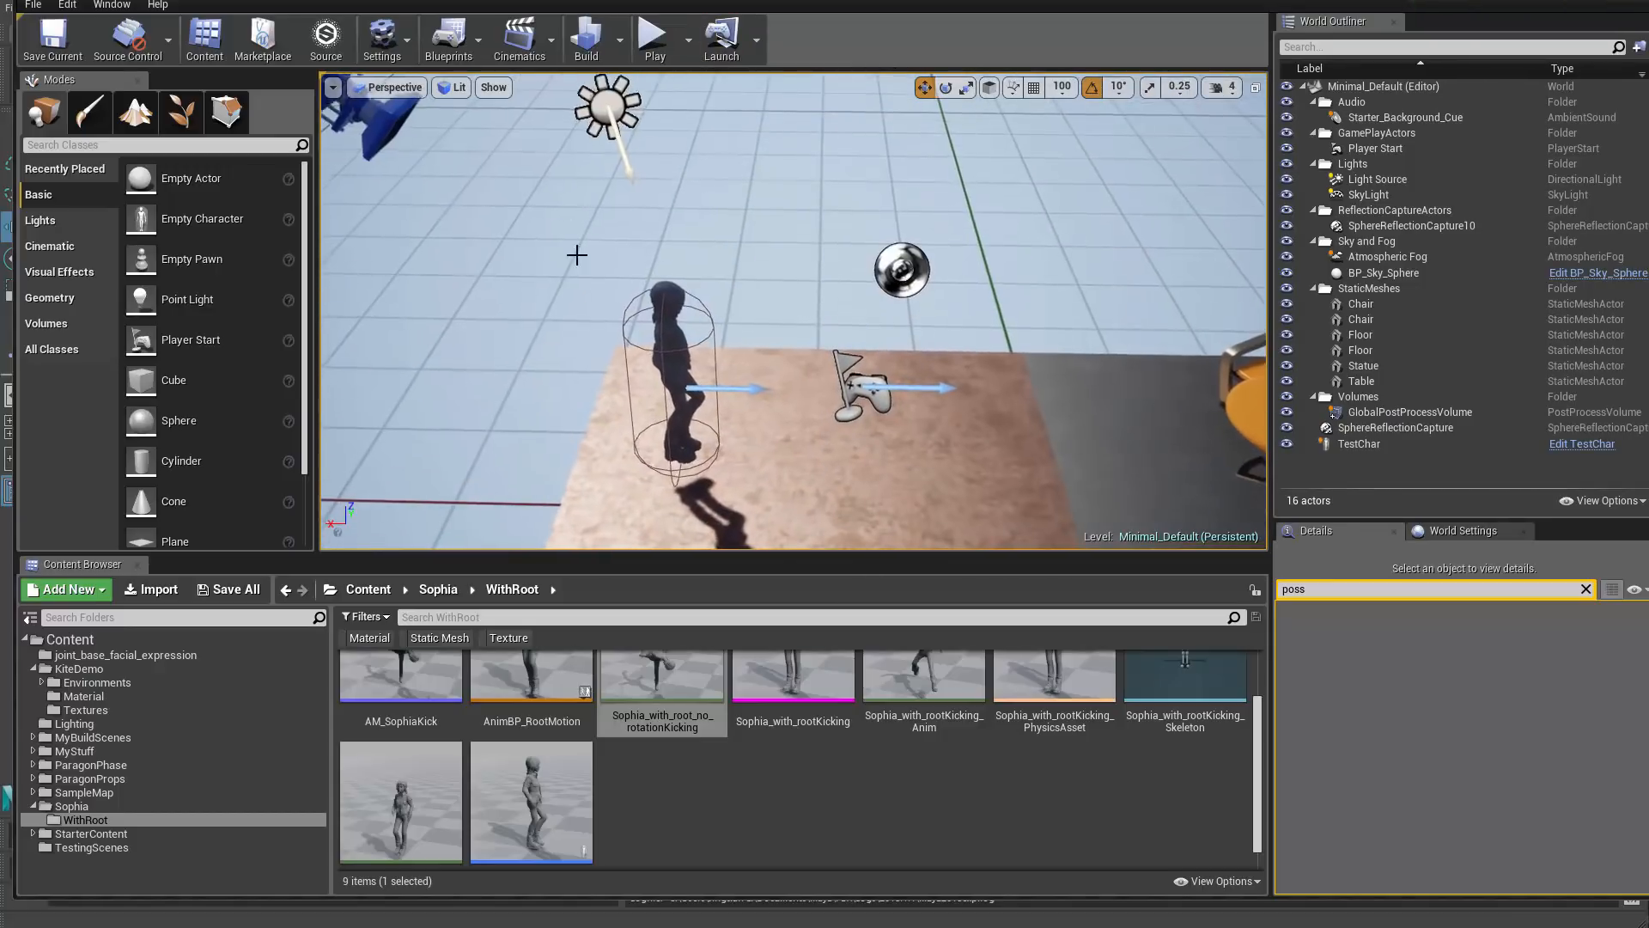
{"action": "left_click", "coordinate": [666, 334]}
{"action": "mouse_move", "coordinate": [666, 333]}
{"action": "right_mouse_down"}
{"action": "mouse_move", "coordinate": [640, 339]}
{"action": "mouse_move", "coordinate": [636, 400]}
{"action": "mouse_move", "coordinate": [622, 339]}
{"action": "mouse_move", "coordinate": [739, 326]}
{"action": "mouse_move", "coordinate": [665, 343]}
{"action": "mouse_move", "coordinate": [662, 323]}
{"action": "right_mouse_up"}
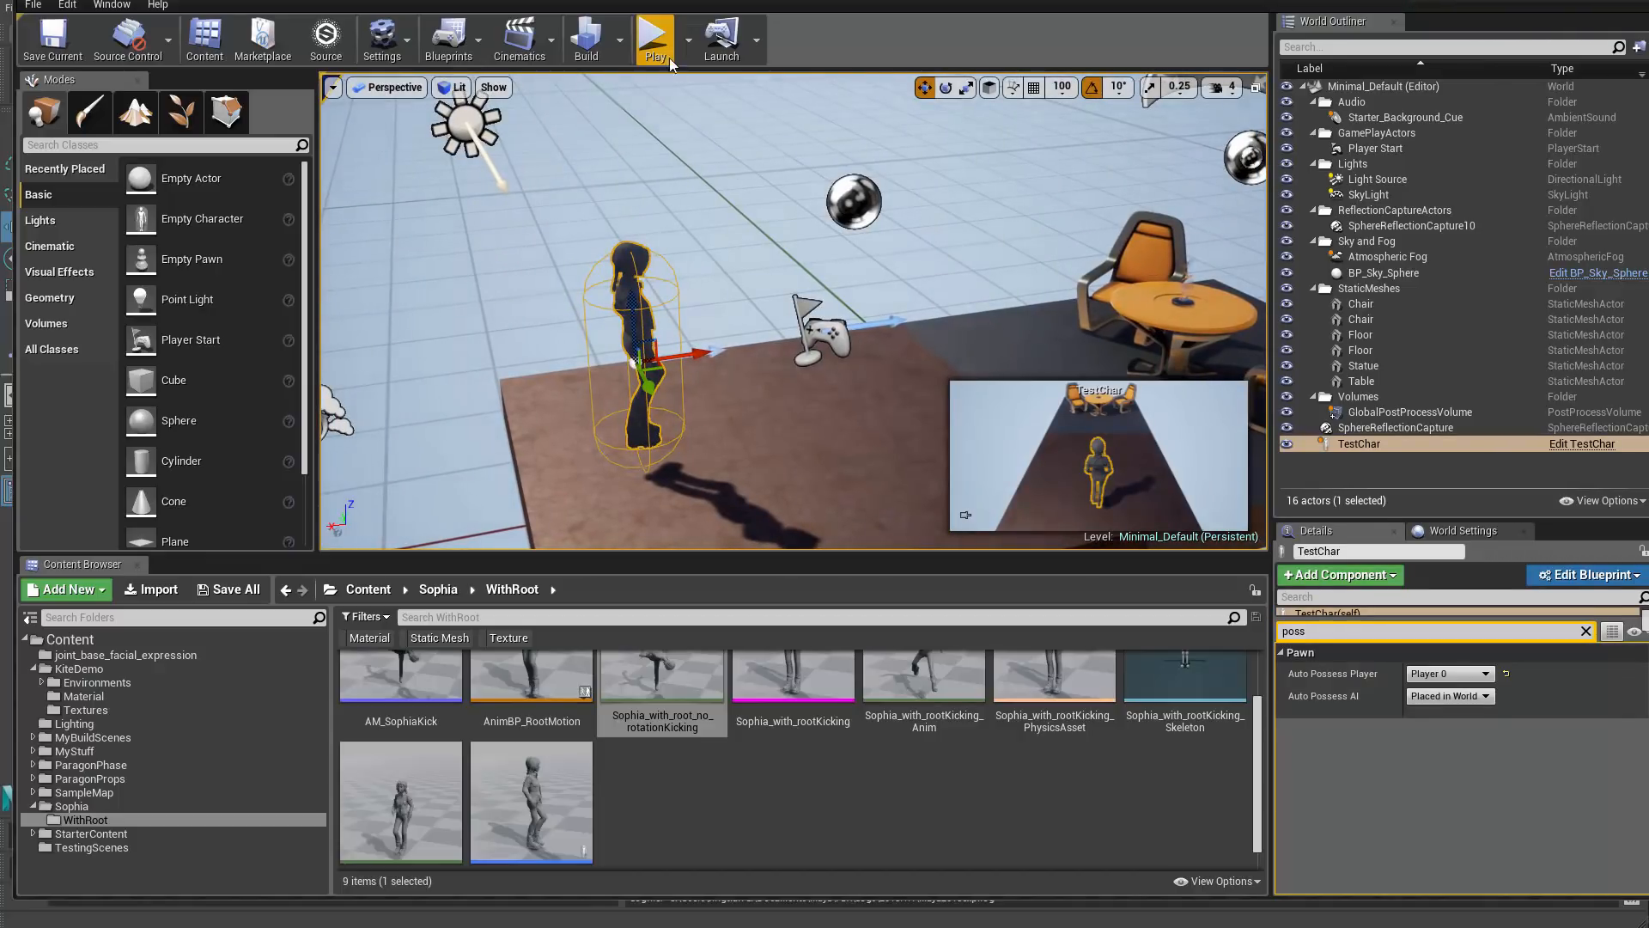
Step: Play the level with the console command show Collision to check the collision capsule during the kick without root motion, and end the session
{"action": "left_click", "coordinate": [655, 36]}
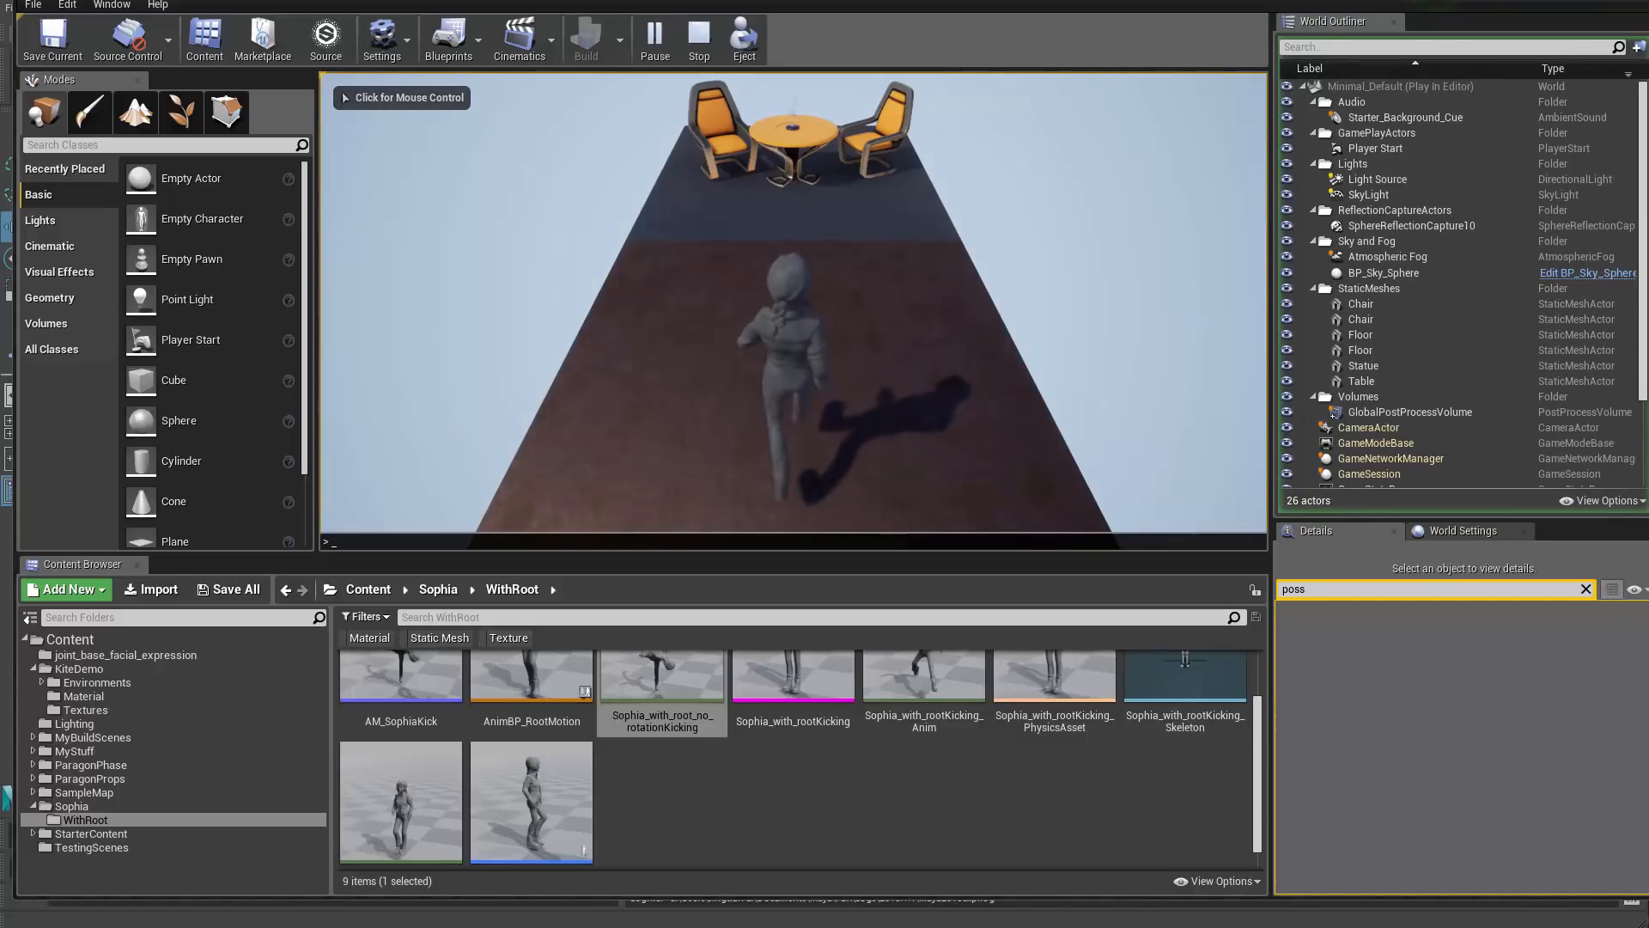
{"action": "type", "text": "show coll"}
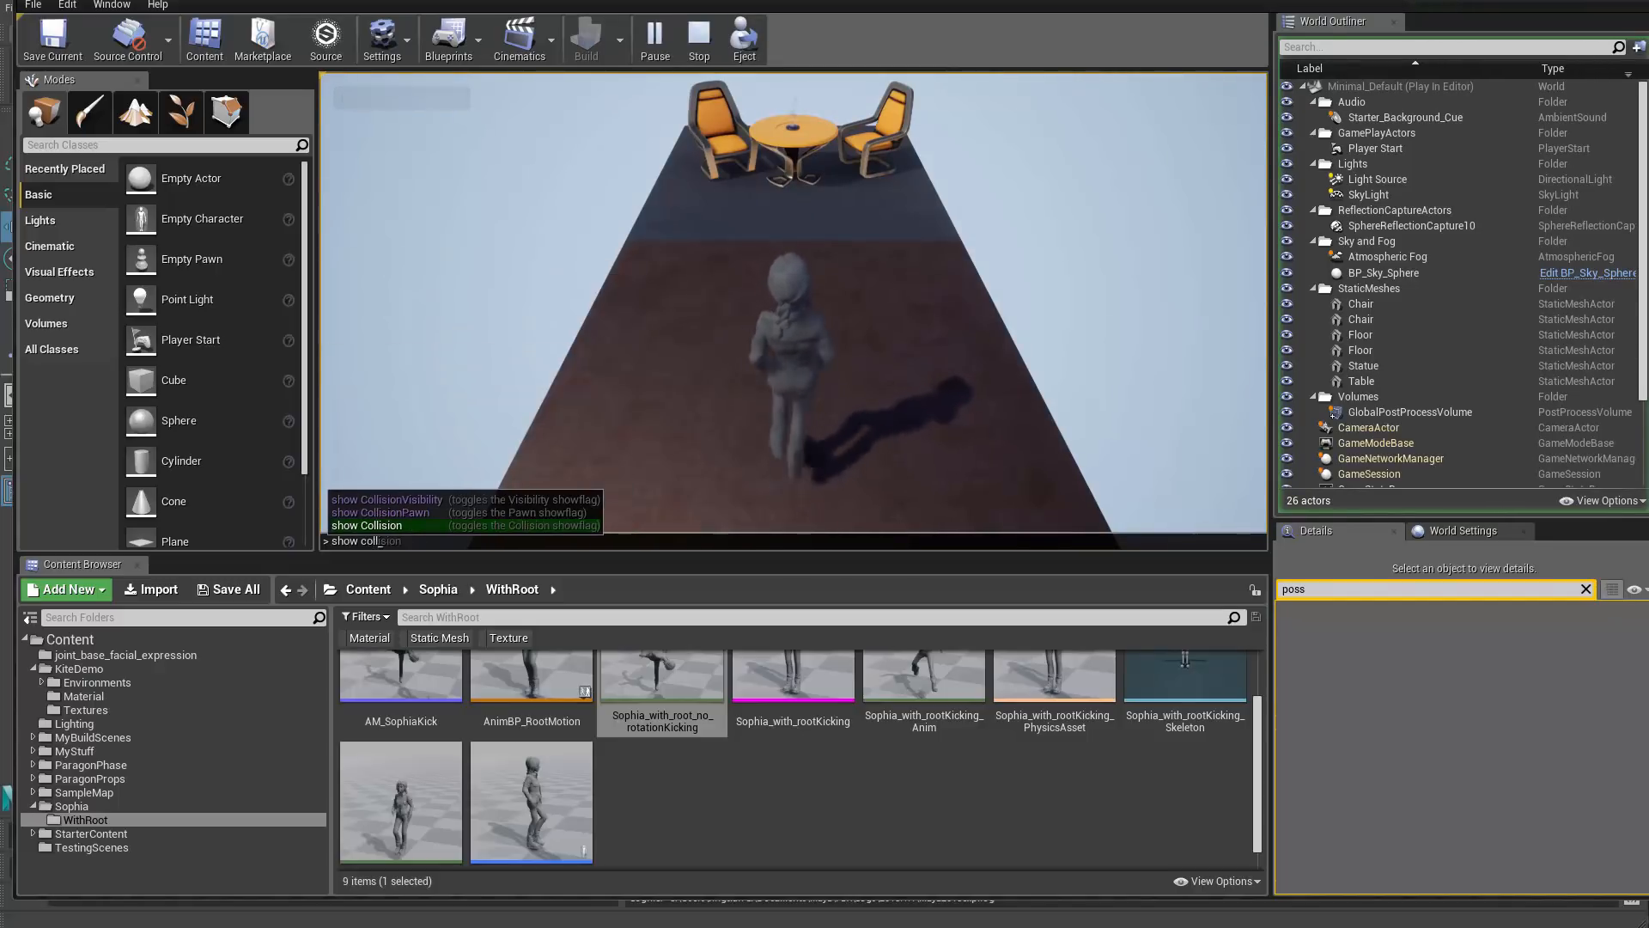
{"action": "key", "text": "Tab"}
{"action": "key", "text": "Return"}
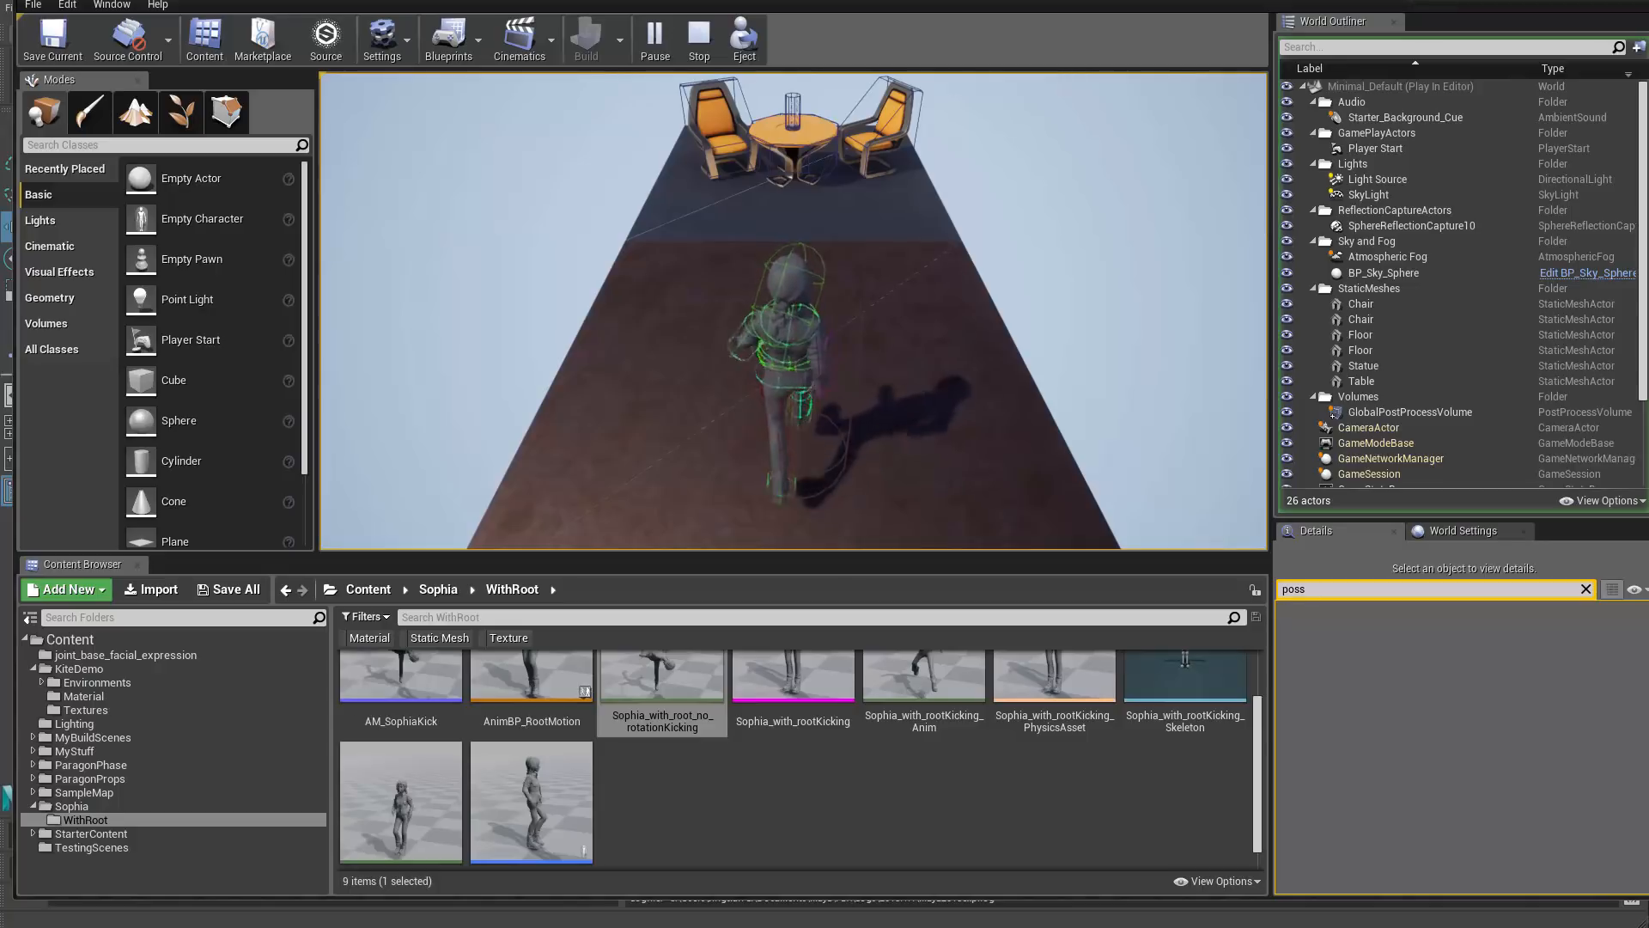
{"action": "left_click", "coordinate": [793, 311]}
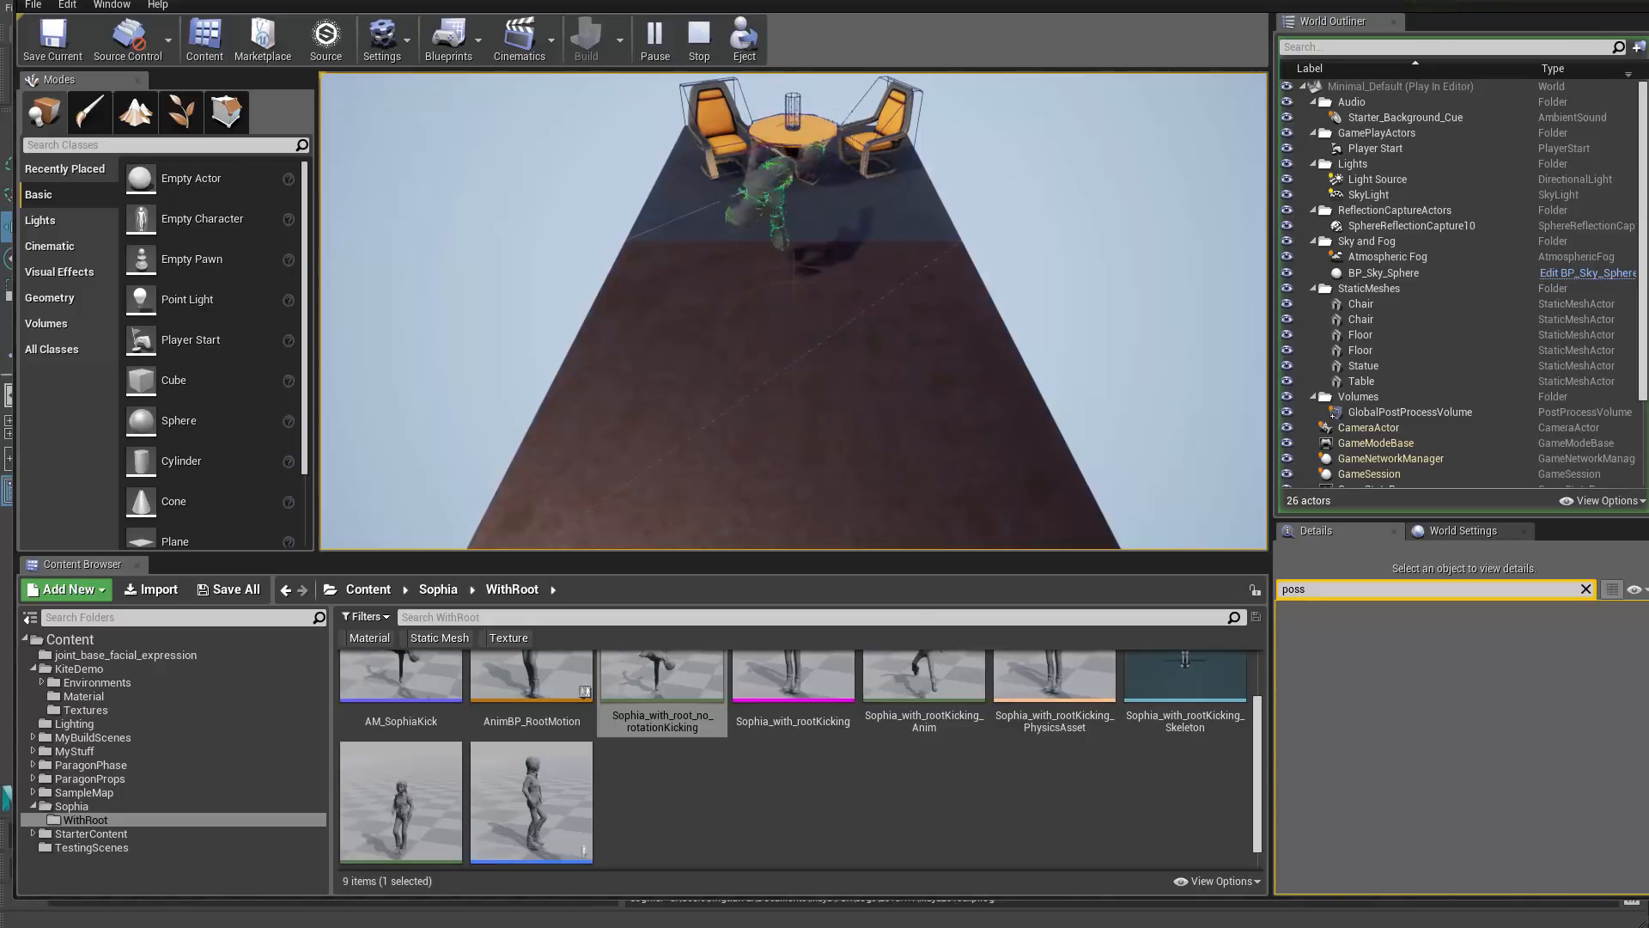
{"action": "key", "text": "Escape"}
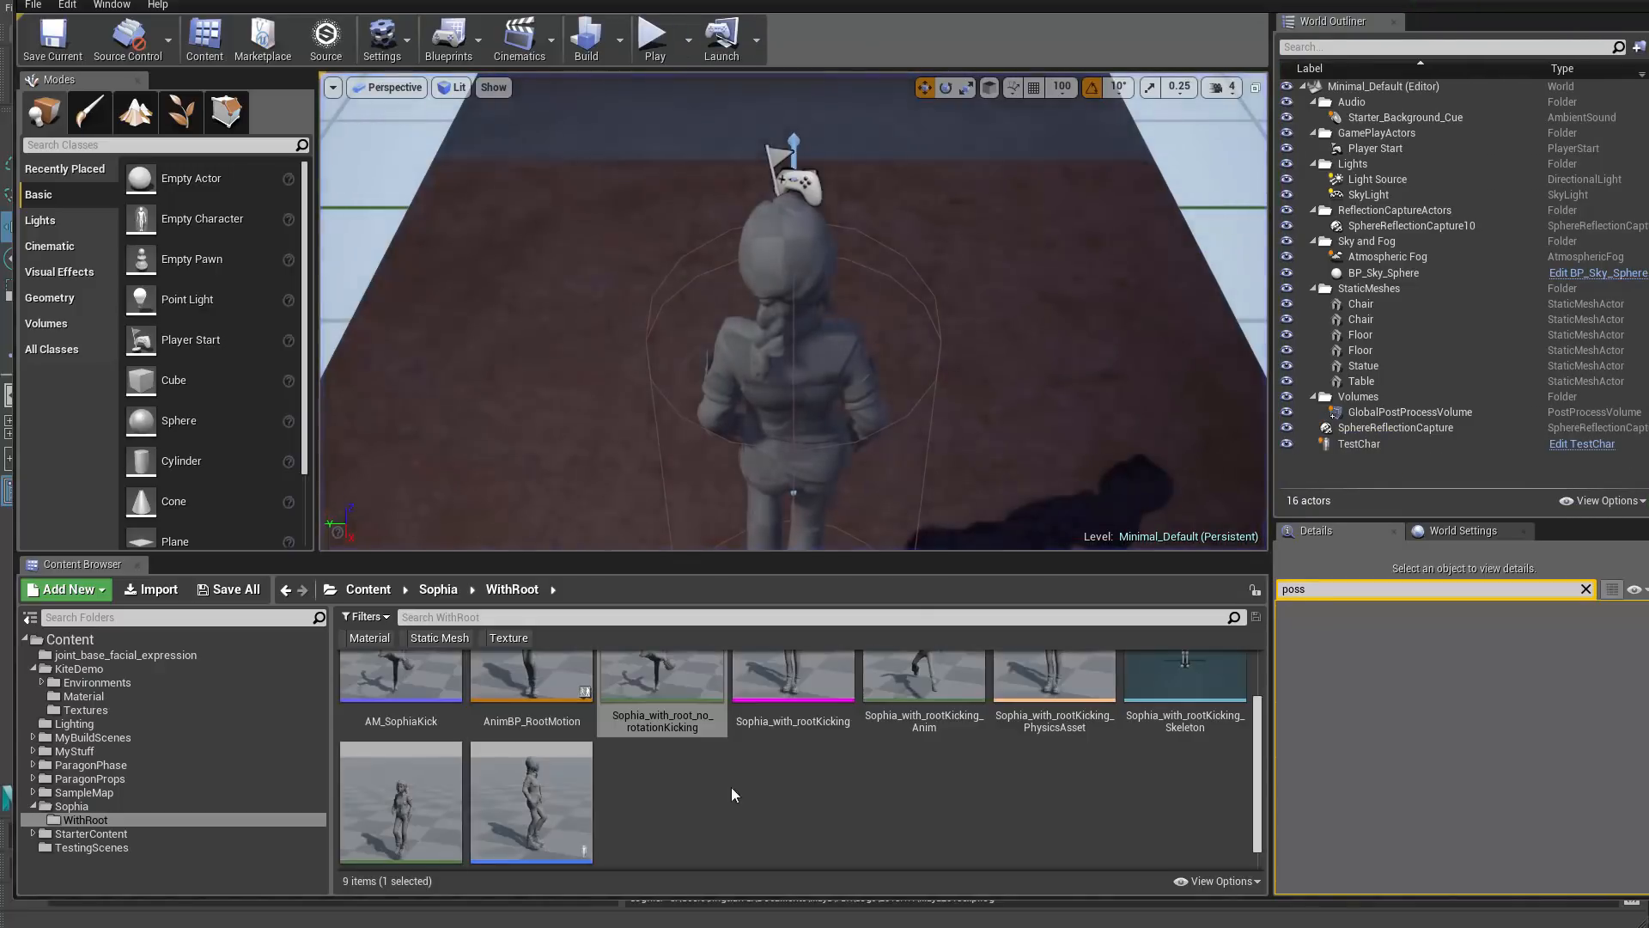
Step: Reopen Sophia_with_root_no_rotationKicking from the WithRoot folder, re-enable EnableRootMotion and close its editor
{"action": "scroll", "coordinate": [413, 701], "scroll_direction": "down", "scroll_amount": 1}
{"action": "scroll", "coordinate": [414, 702], "scroll_direction": "up", "scroll_amount": 2}
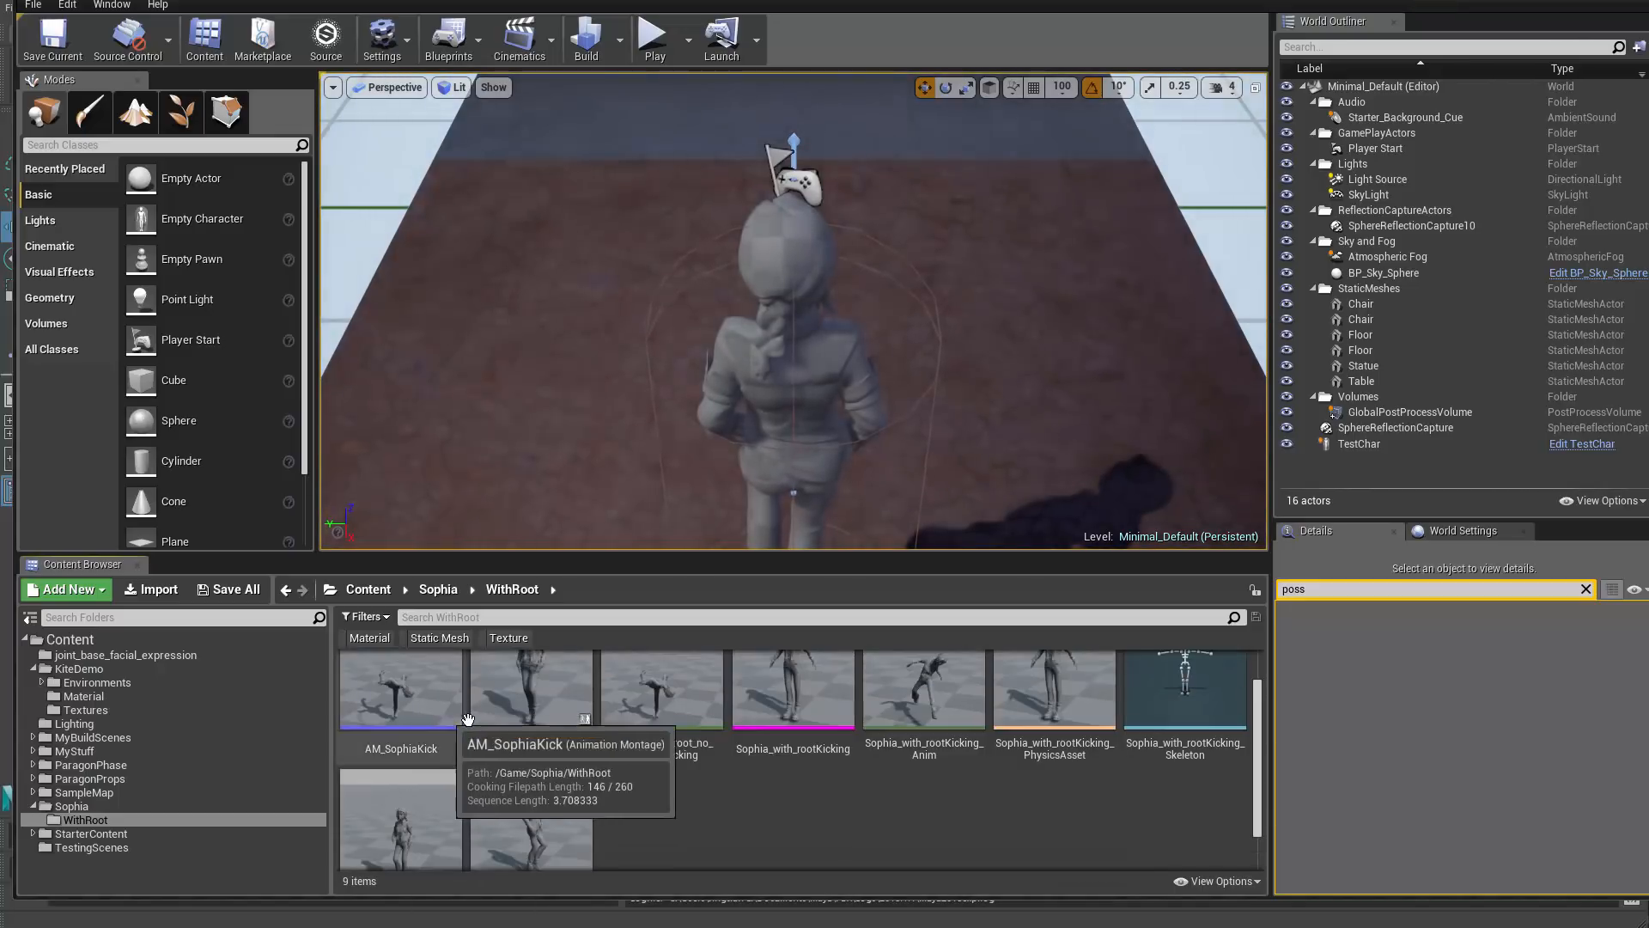
{"action": "left_click", "coordinate": [429, 707]}
{"action": "scroll", "coordinate": [691, 760], "scroll_direction": "down", "scroll_amount": 1}
{"action": "scroll", "coordinate": [685, 729], "scroll_direction": "up", "scroll_amount": 2}
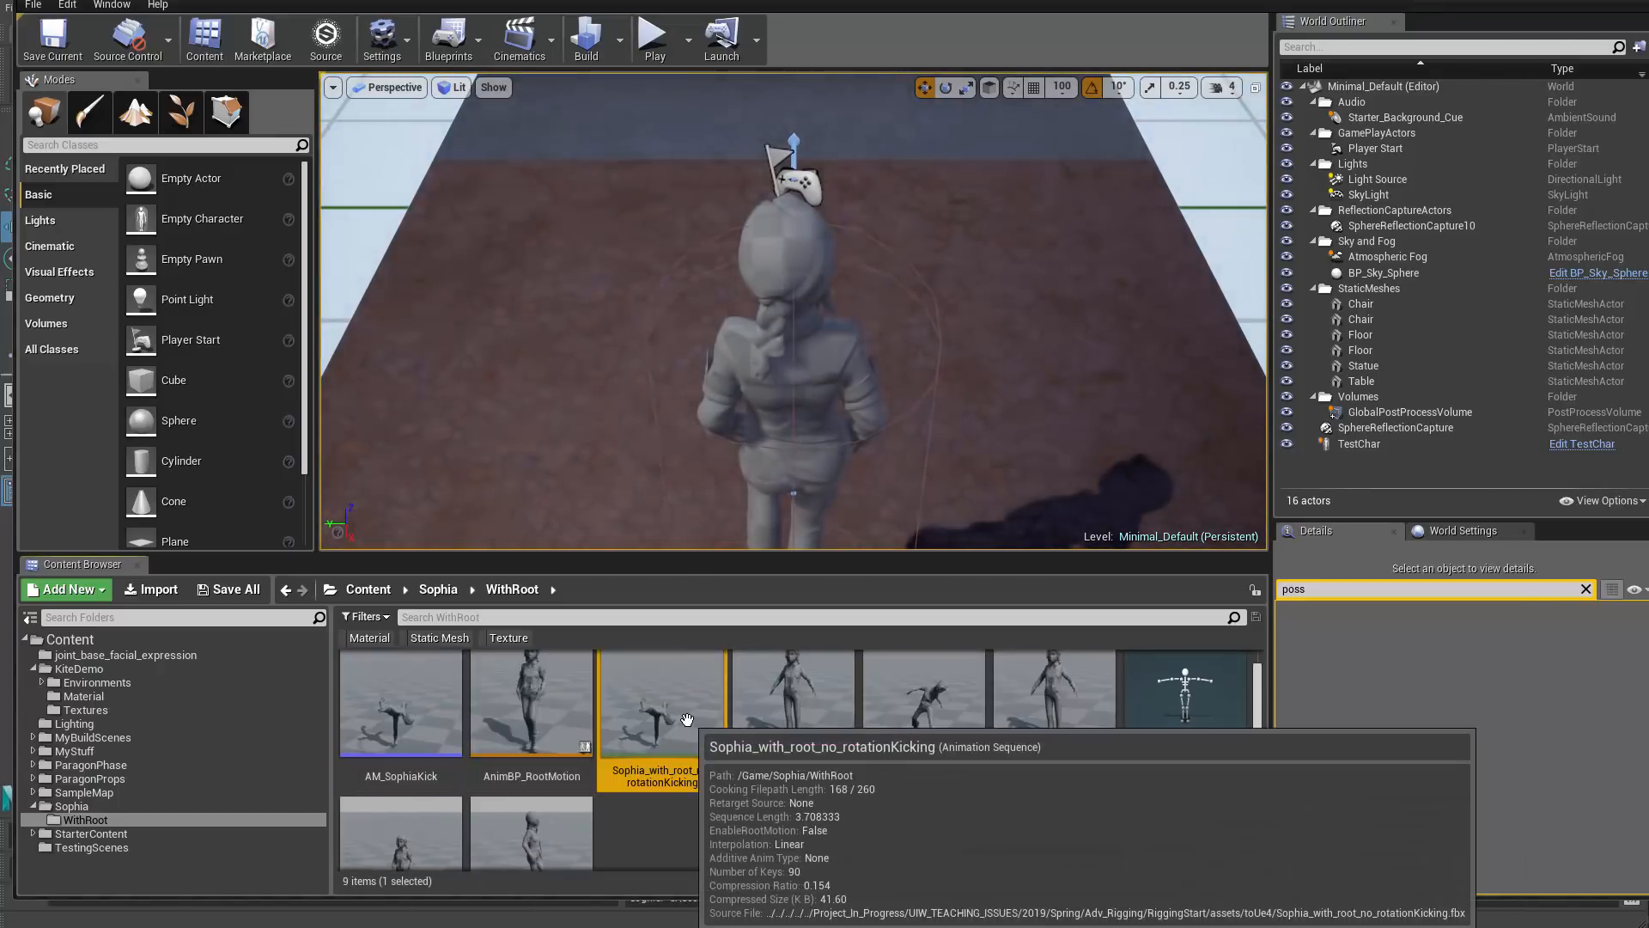
{"action": "double_click", "coordinate": [684, 729]}
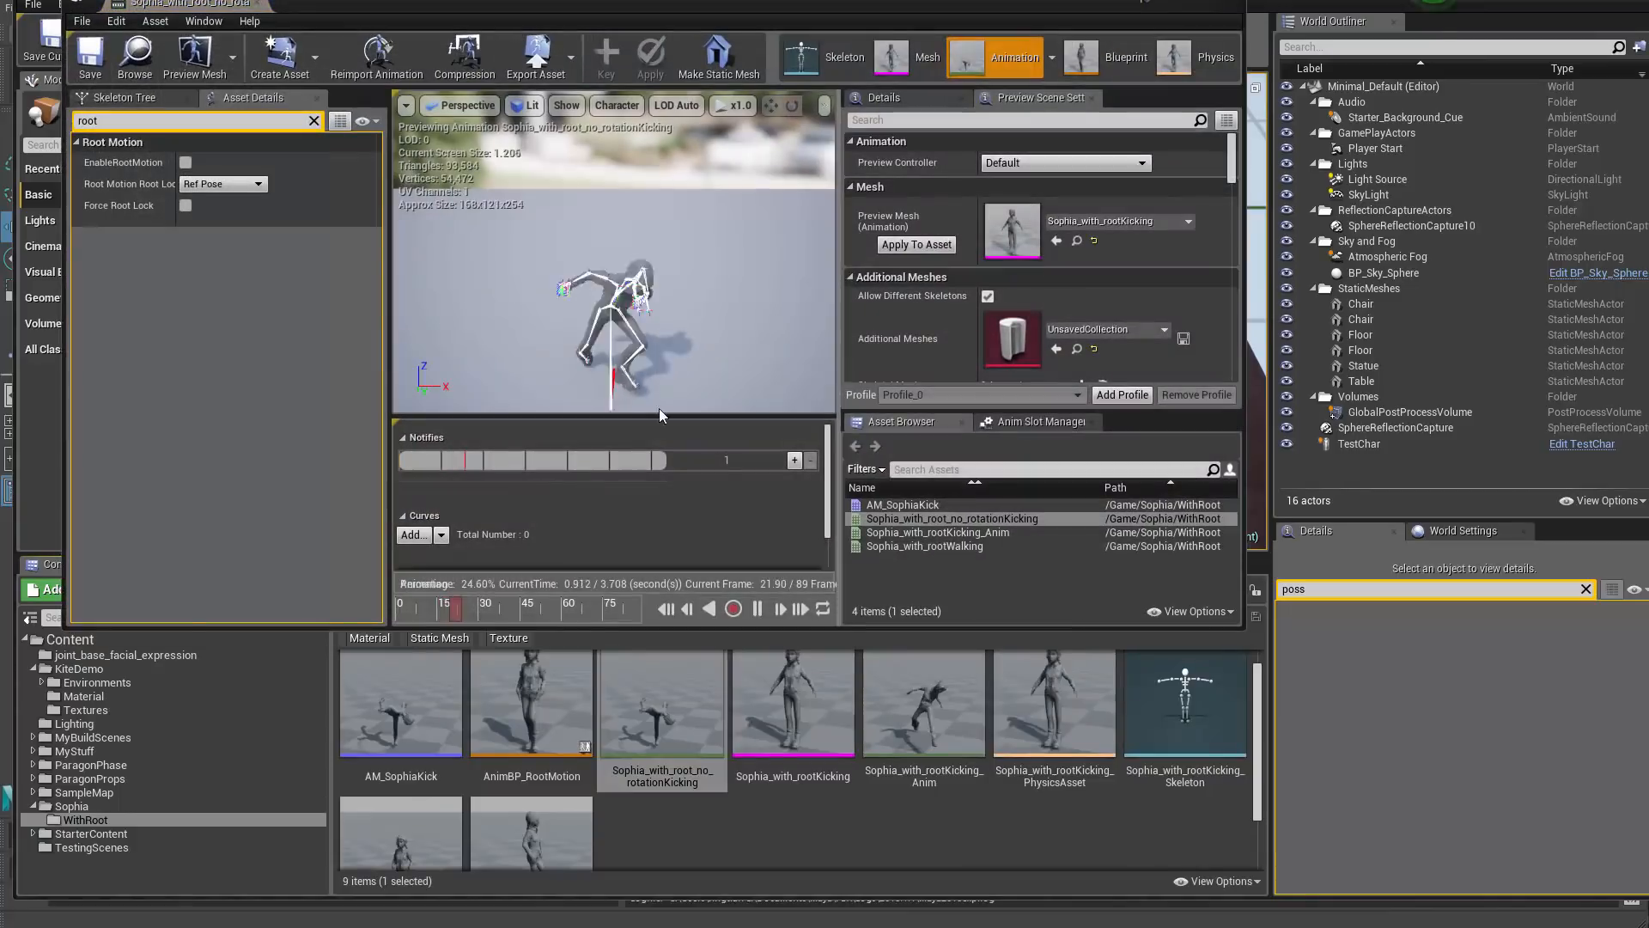
{"action": "left_click", "coordinate": [186, 163]}
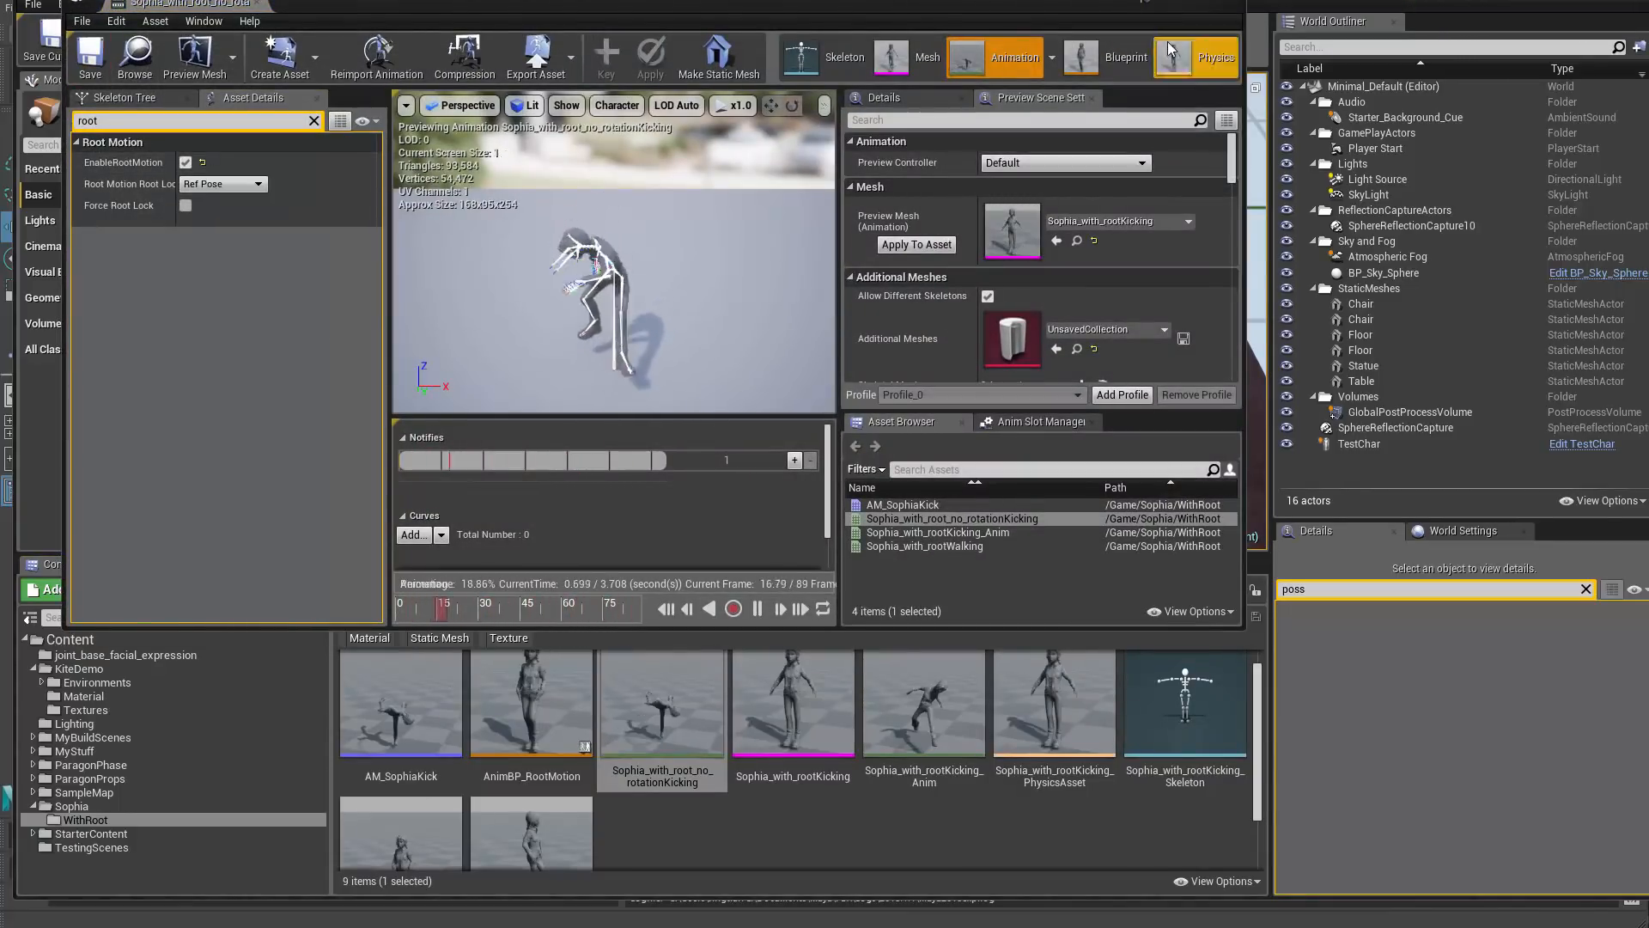
{"action": "left_click", "coordinate": [1174, 2]}
Step: Play the level with show Collision to check how the capsule follows TestChar's root-motion kick, and end the session
{"action": "left_click", "coordinate": [654, 37]}
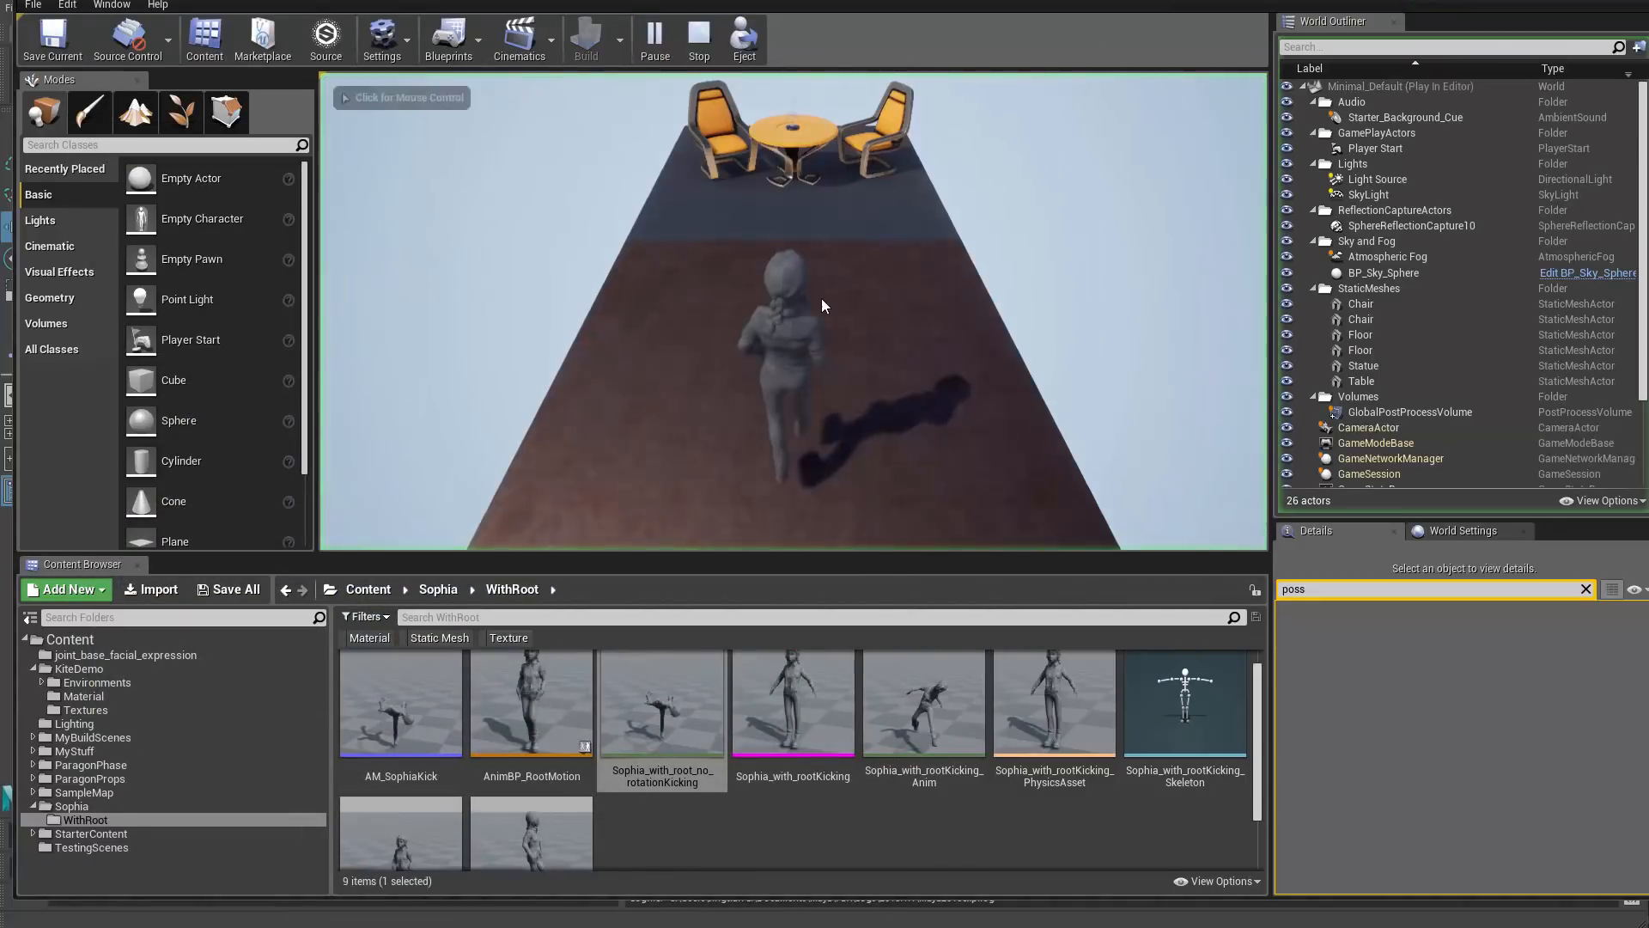
{"action": "key", "text": "grave"}
{"action": "type", "text": "show Collision"}
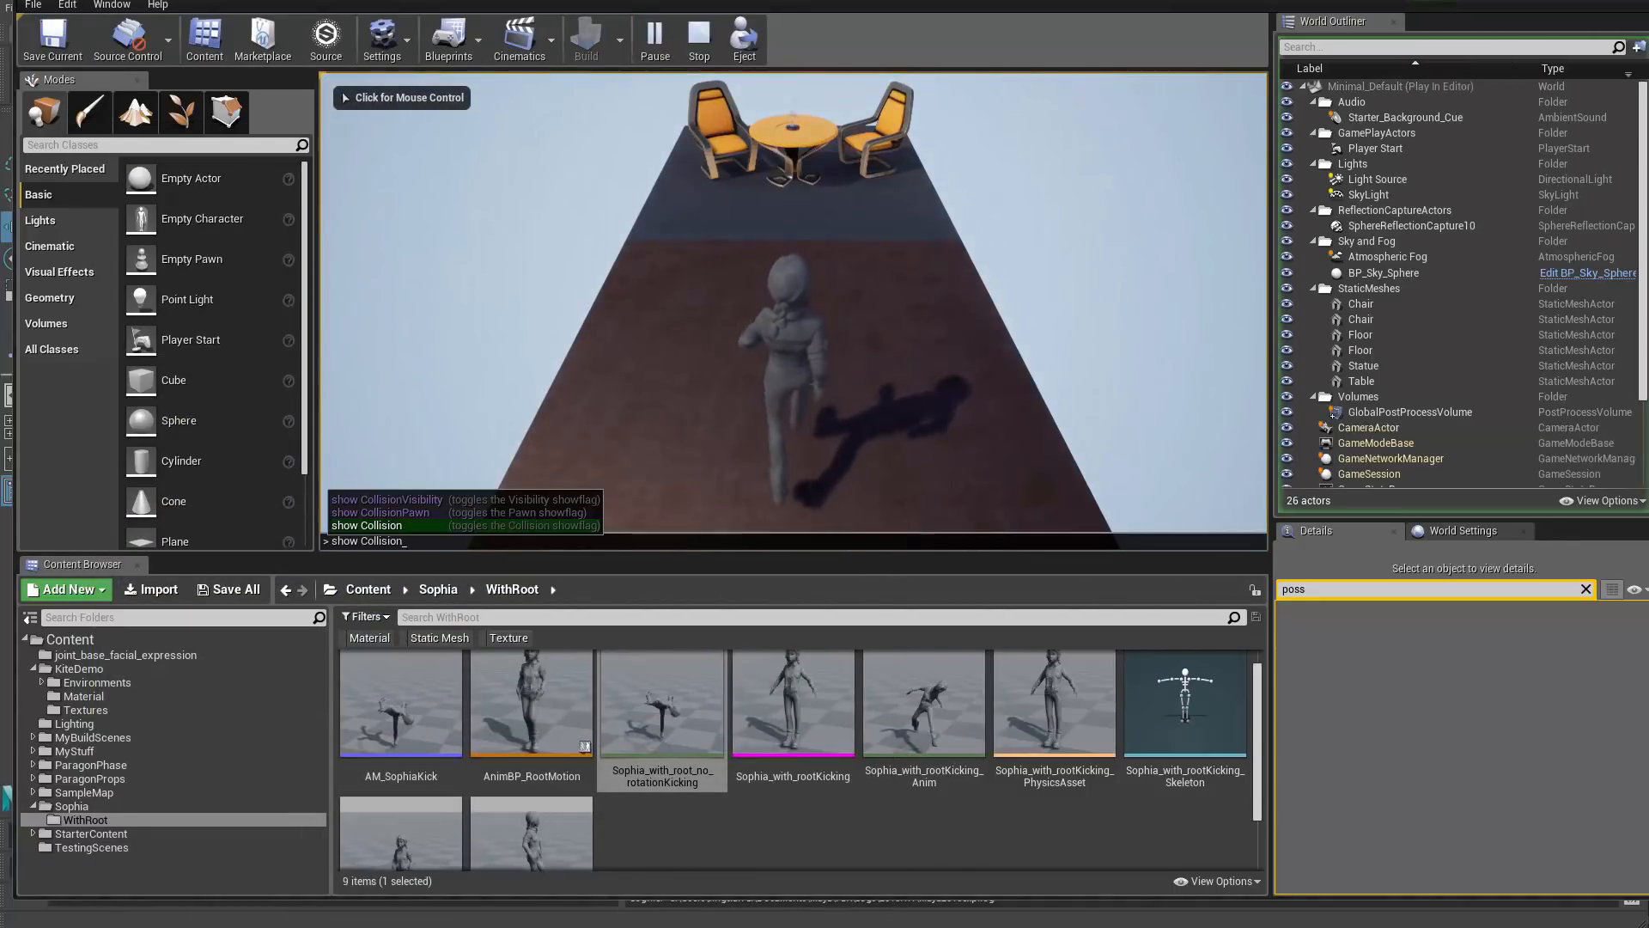
{"action": "key", "text": "Return"}
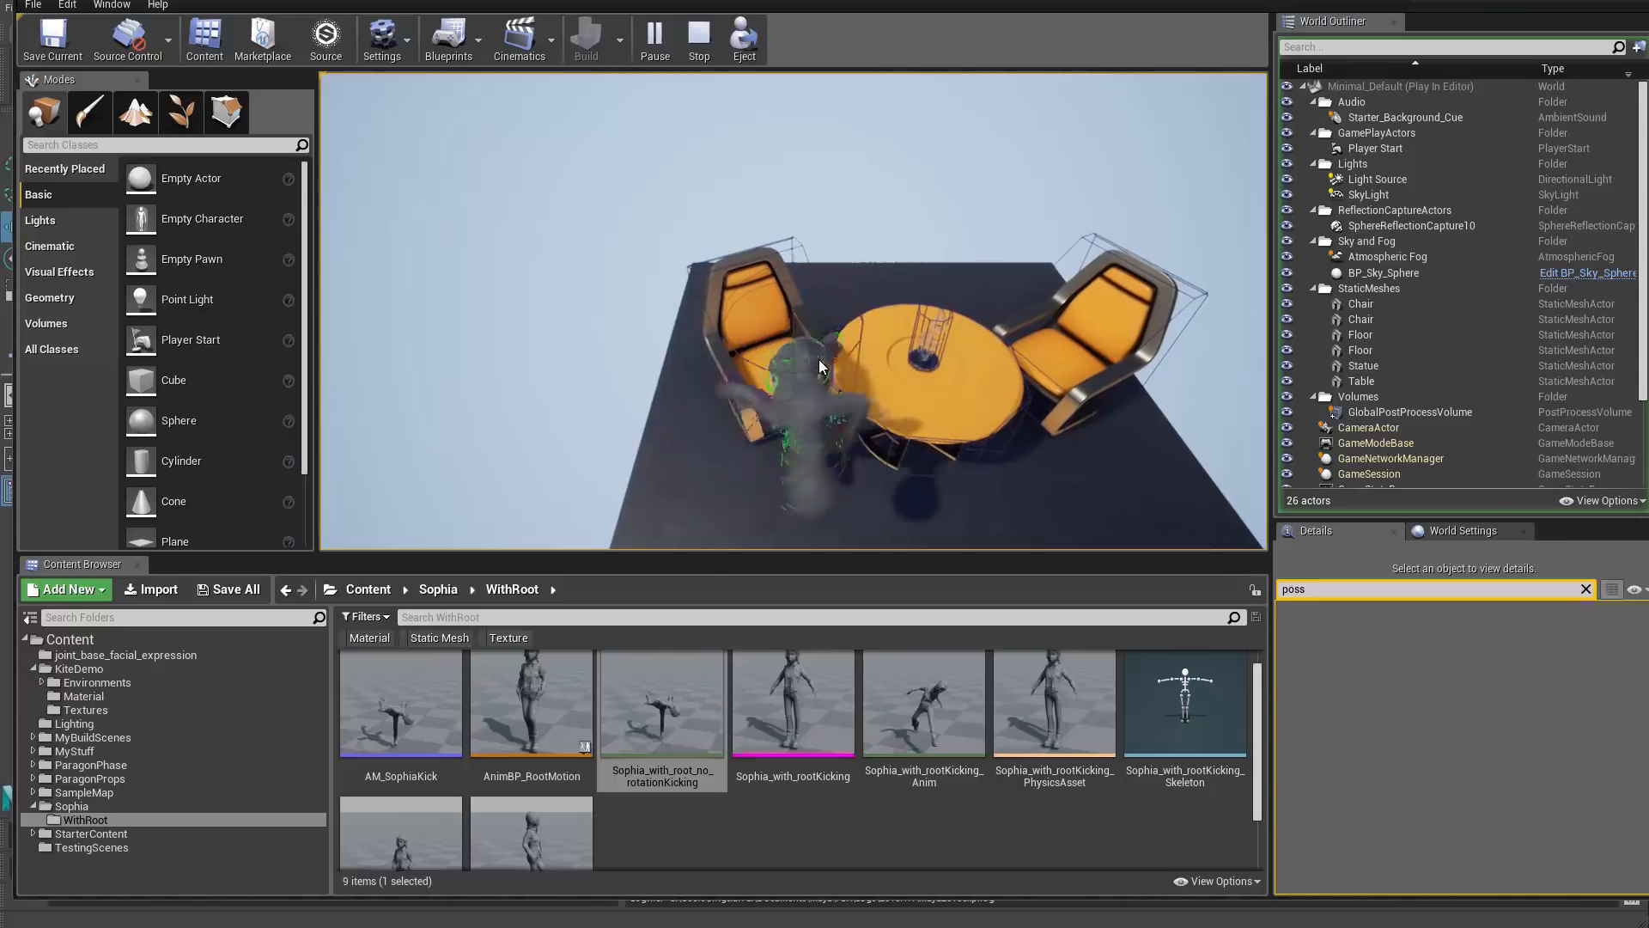
{"action": "key", "text": "Escape"}
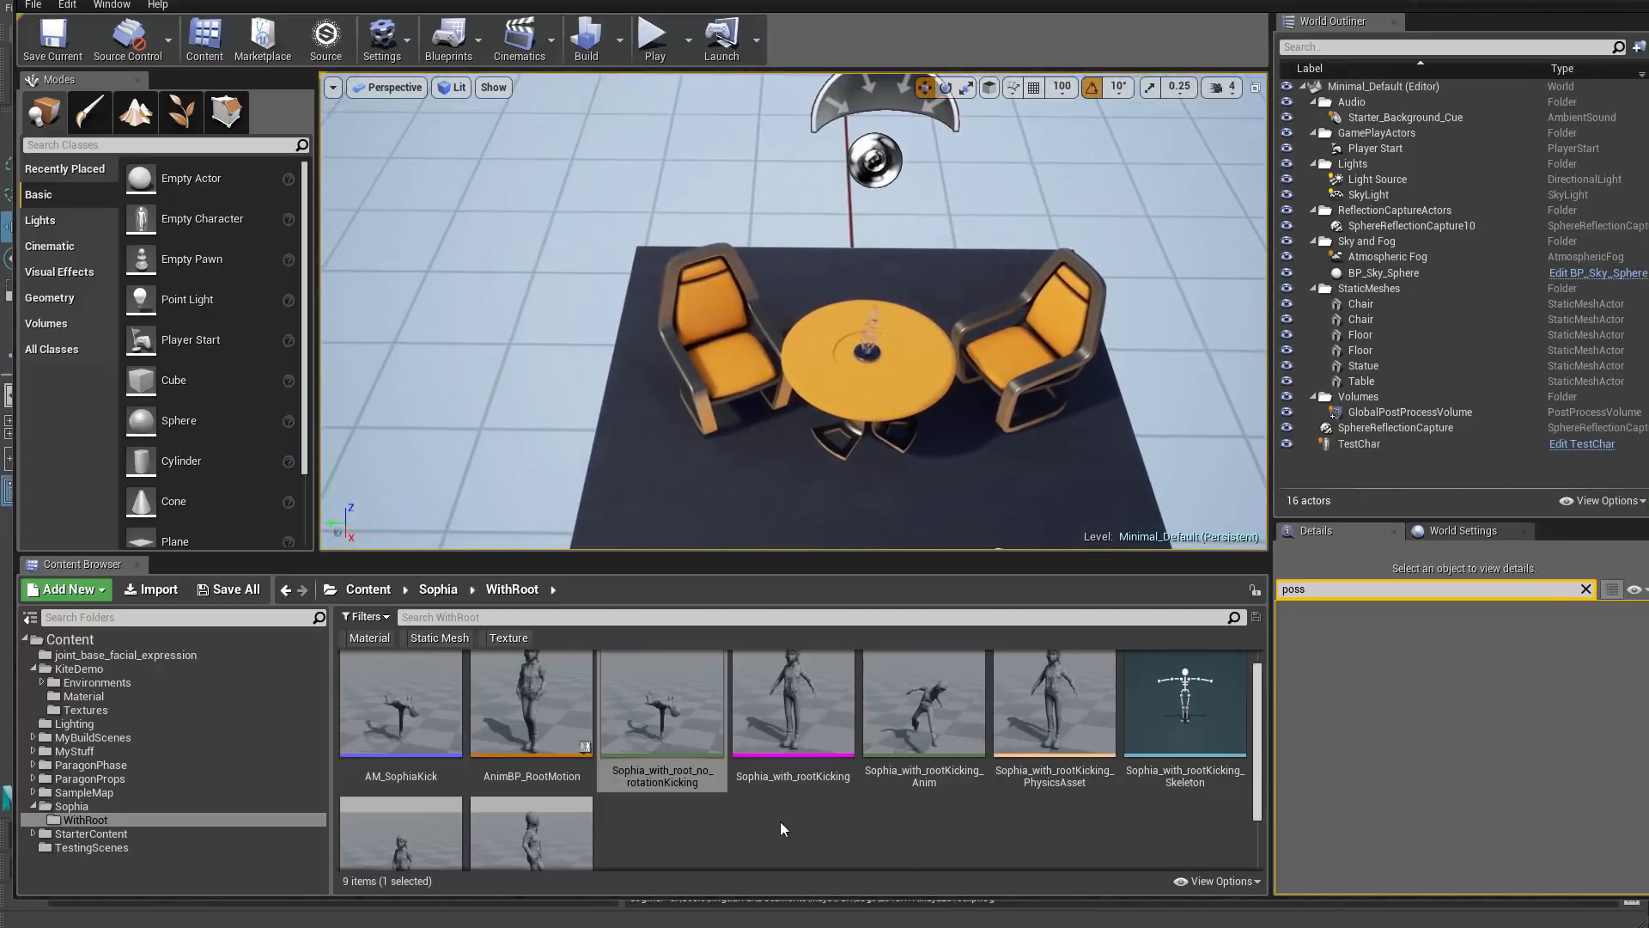
Step: Switch to Maya and dismiss the Student Version File dialog
{"action": "left_click", "coordinate": [461, 712]}
{"action": "left_click", "coordinate": [927, 822]}
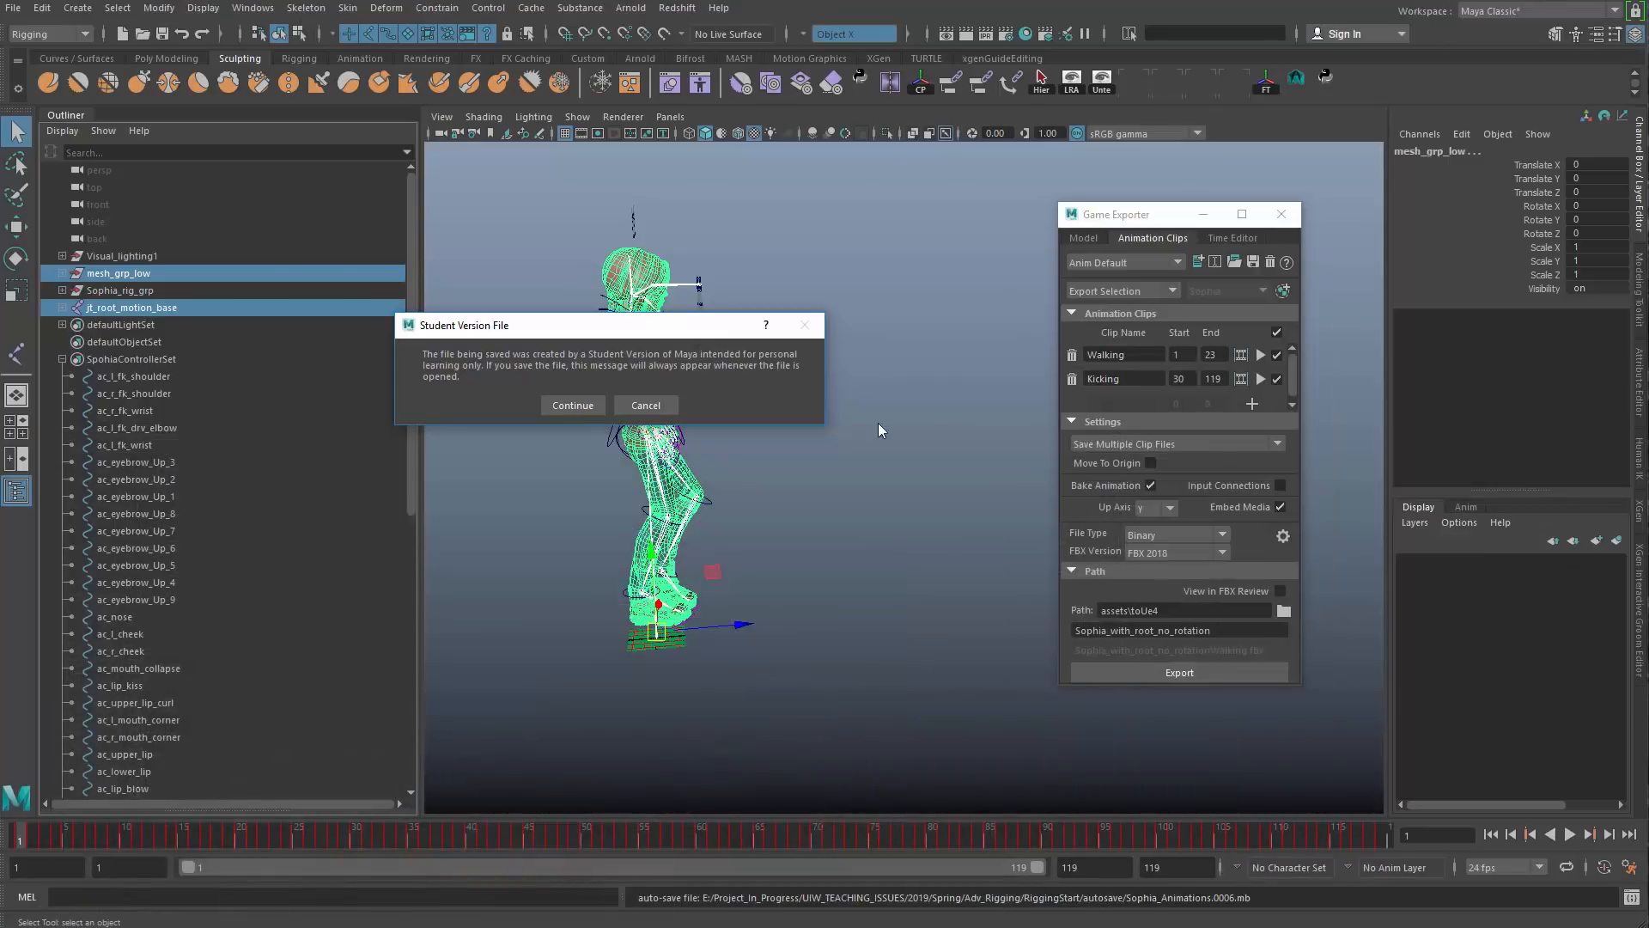
{"action": "left_click", "coordinate": [702, 381]}
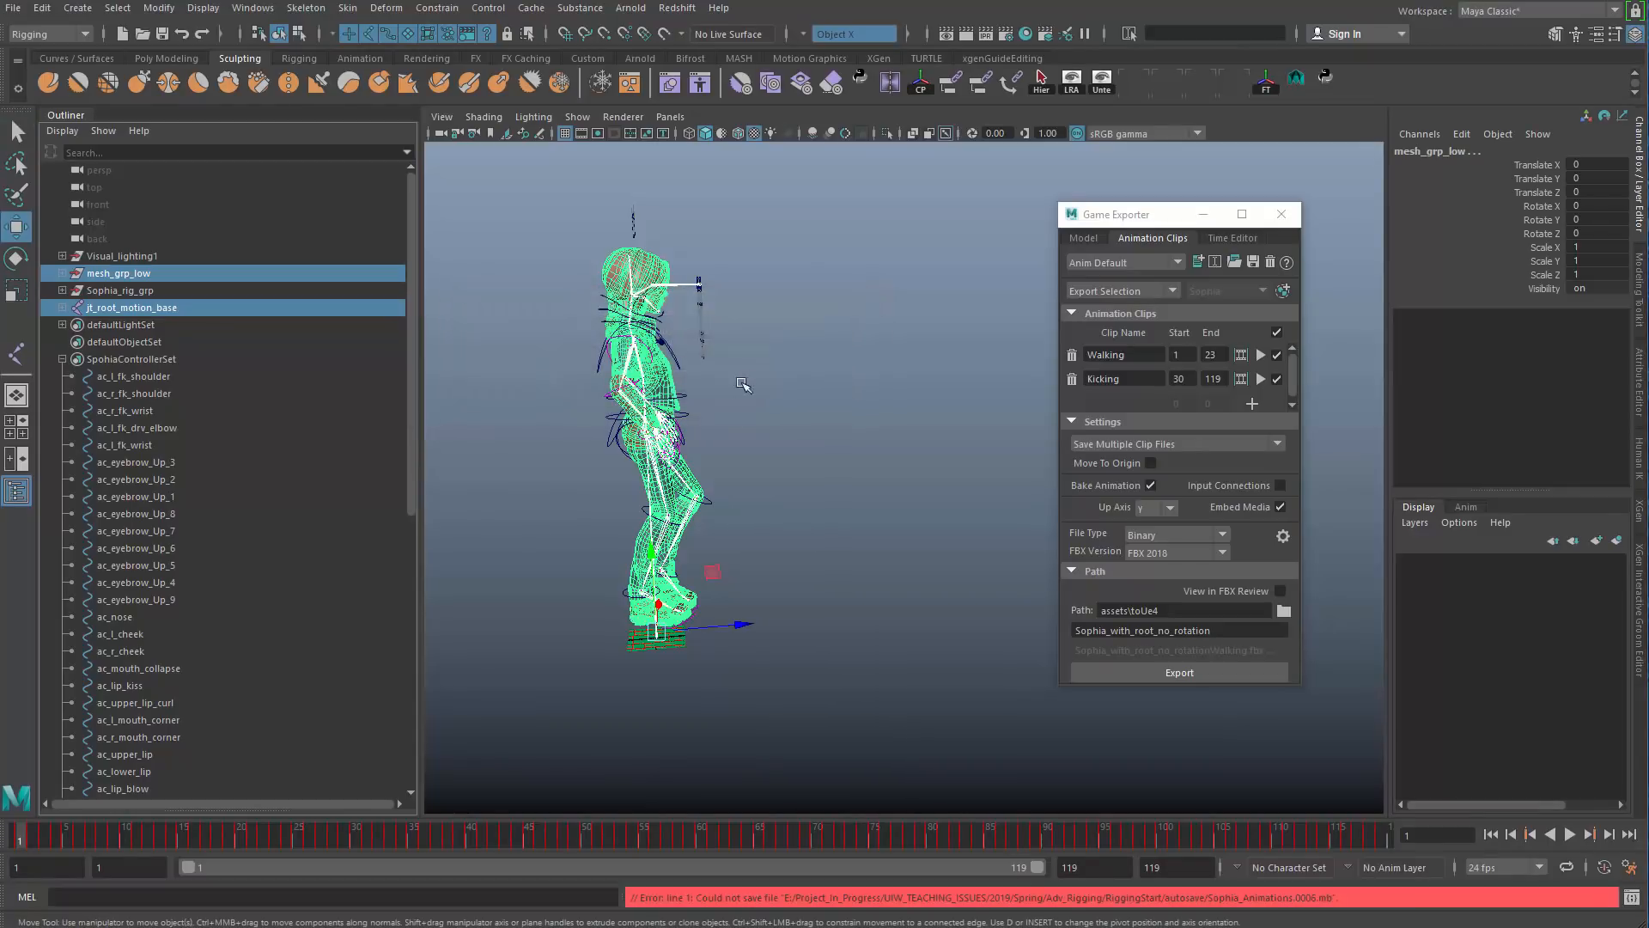
Step: Examine Sophia's head and upper body up close, clear the selection and select the ac_l_fk_shoulder control
{"action": "key", "text": "w"}
{"action": "key", "text": "f"}
{"action": "left_click_drag", "start_coordinate": [681, 415], "coordinate": [710, 493], "text": "alt"}
{"action": "right_click_drag", "start_coordinate": [710, 493], "coordinate": [730, 472], "text": "alt"}
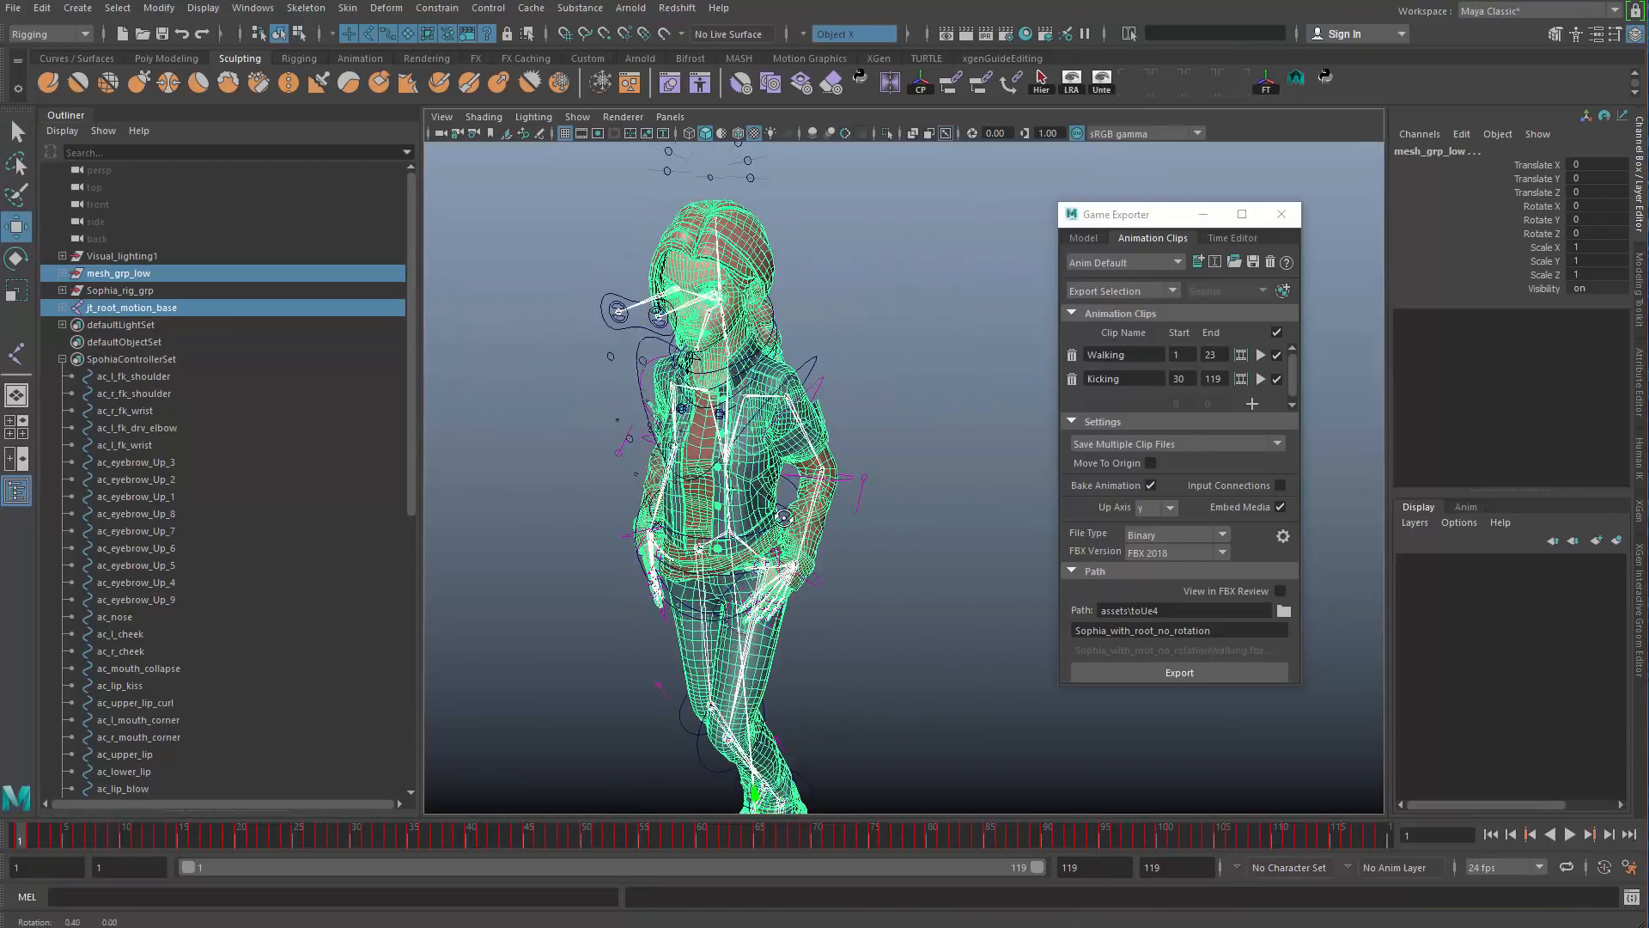
{"action": "middle_click_drag", "start_coordinate": [730, 473], "coordinate": [828, 532], "text": "alt"}
{"action": "left_click_drag", "start_coordinate": [983, 524], "coordinate": [905, 513], "text": "alt"}
{"action": "middle_click_drag", "start_coordinate": [906, 514], "coordinate": [927, 647], "text": "alt"}
{"action": "right_click_drag", "start_coordinate": [927, 647], "coordinate": [1031, 601], "text": "alt"}
{"action": "left_click_drag", "start_coordinate": [1031, 490], "coordinate": [1012, 478], "text": "alt"}
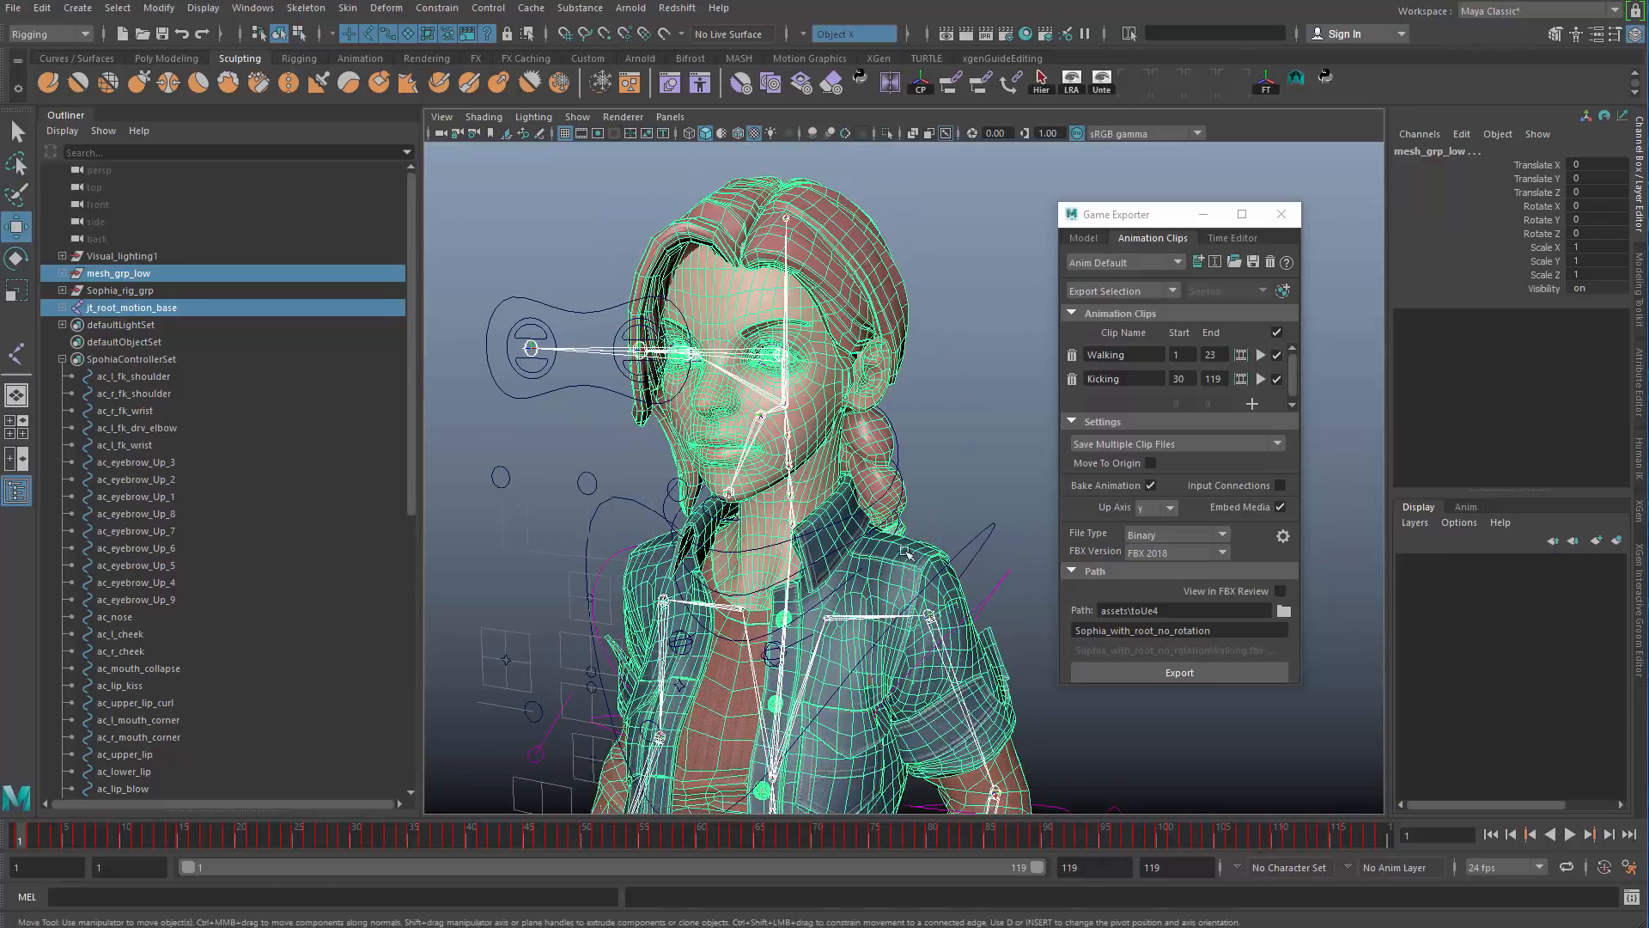
{"action": "middle_click_drag", "start_coordinate": [1011, 479], "coordinate": [1025, 373], "text": "alt"}
{"action": "left_click", "coordinate": [1025, 373]}
{"action": "left_click", "coordinate": [1015, 511]}
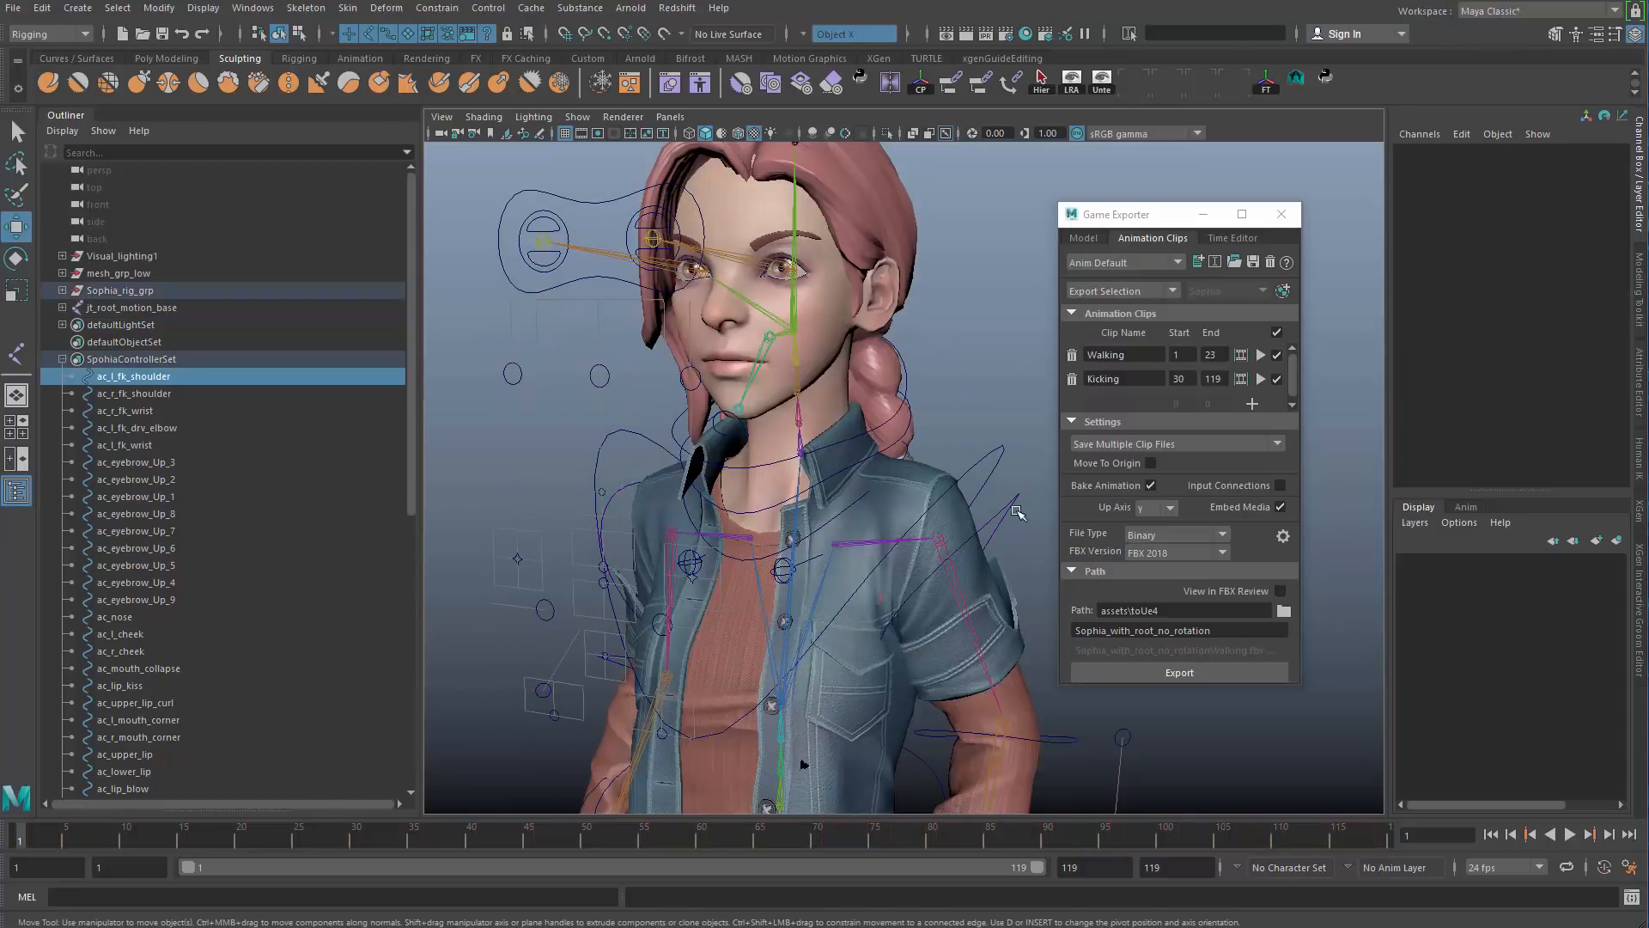
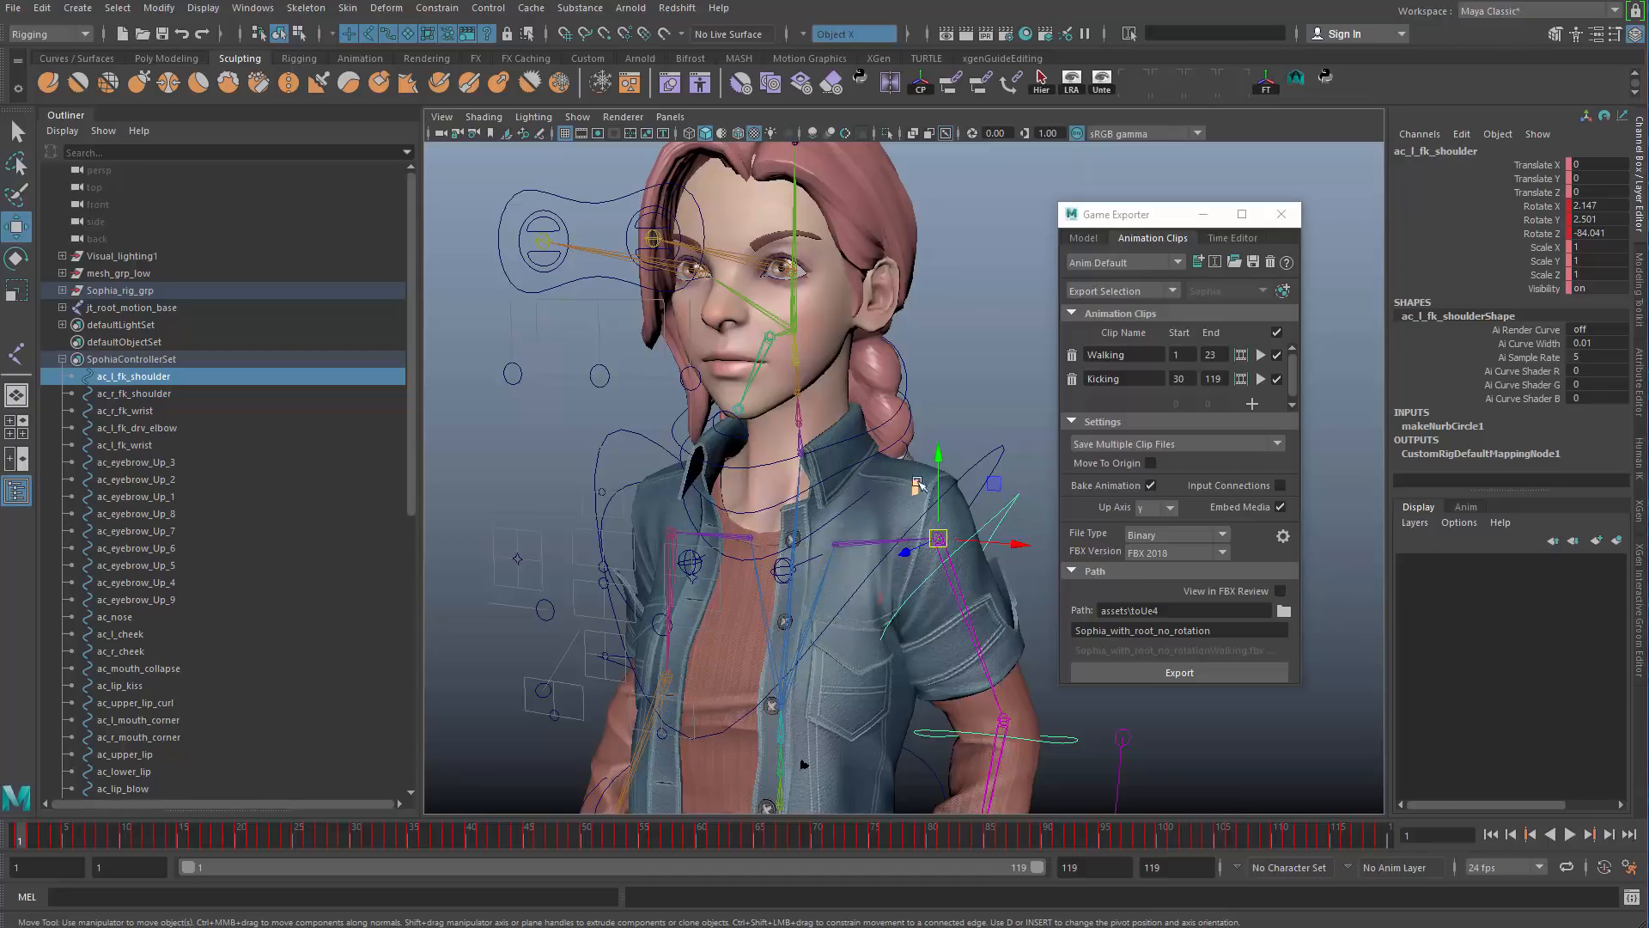
Step: Select the body_low mesh and examine the attributes of its skinCluster1 and FacialExpressionsBlsp inputs
{"action": "scroll", "coordinate": [884, 396], "scroll_direction": "up", "scroll_amount": 5}
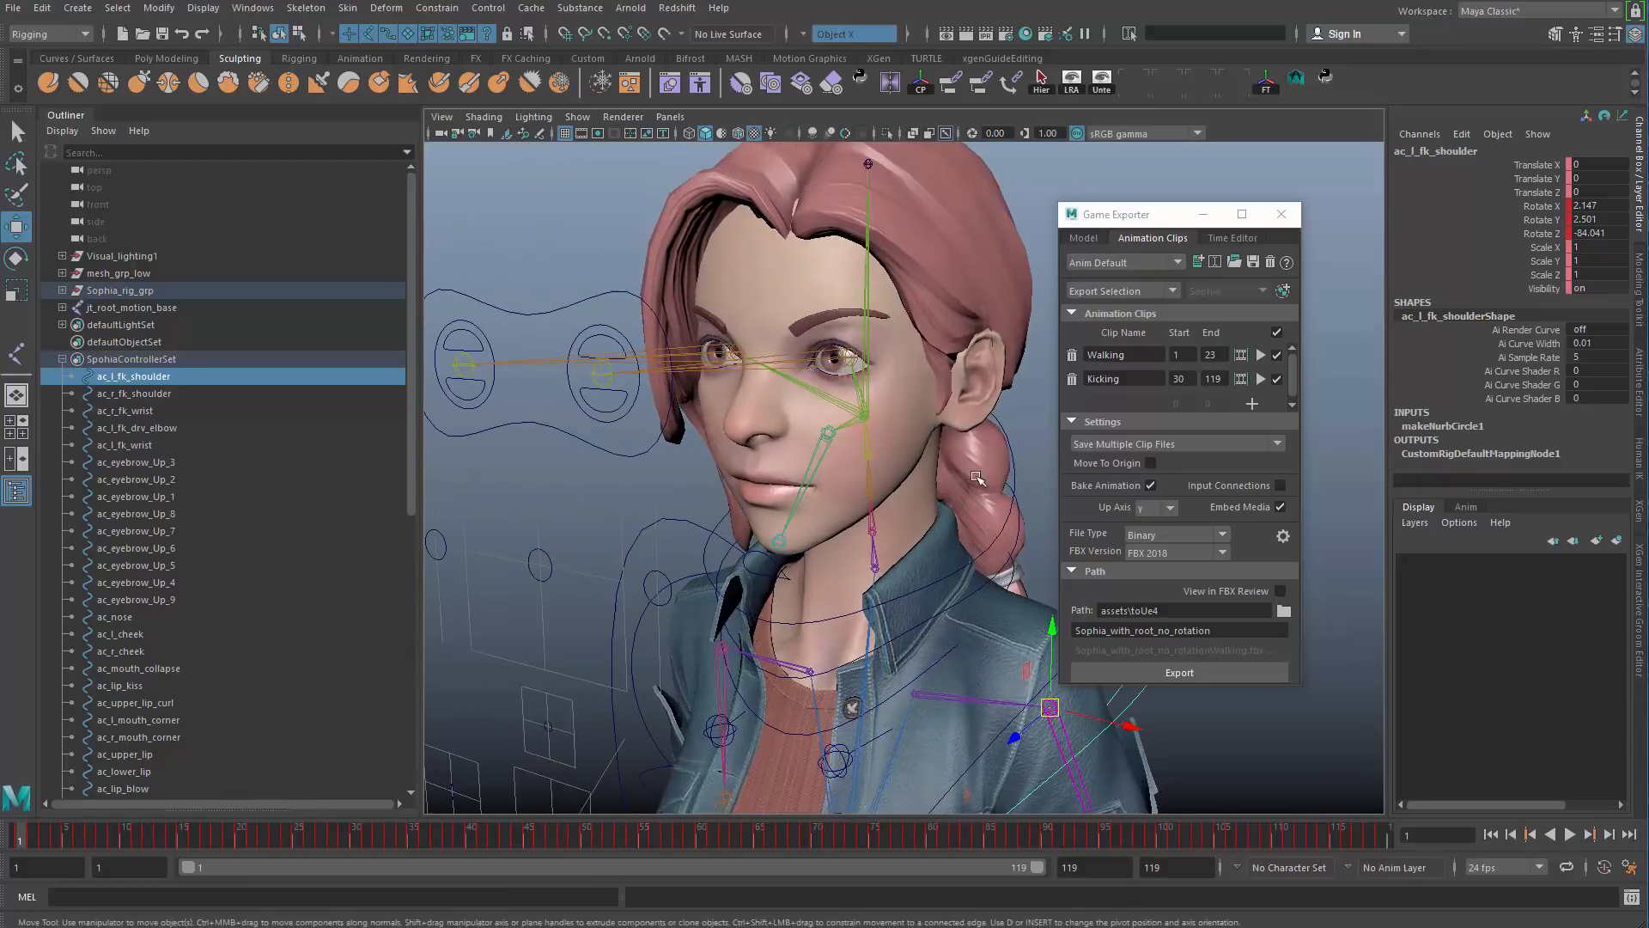
{"action": "left_click", "coordinate": [930, 398]}
{"action": "left_click_drag", "start_coordinate": [913, 463], "coordinate": [938, 451], "text": "alt"}
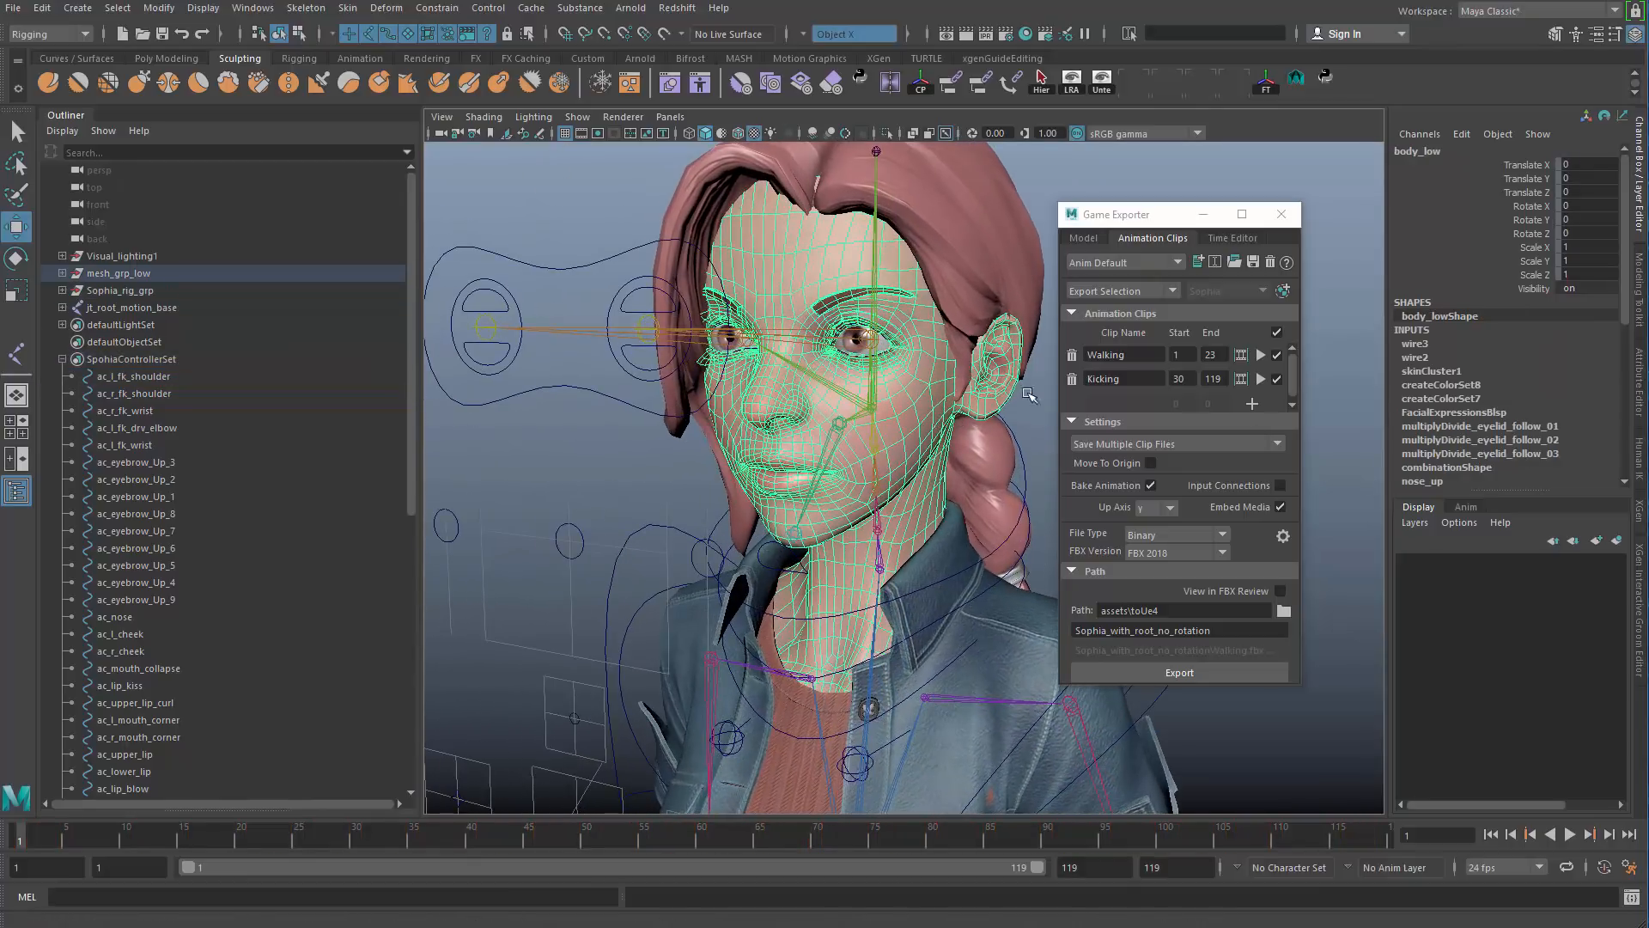
{"action": "scroll", "coordinate": [889, 670], "scroll_direction": "down", "scroll_amount": 5}
{"action": "middle_click_drag", "start_coordinate": [891, 692], "coordinate": [849, 711], "text": "alt"}
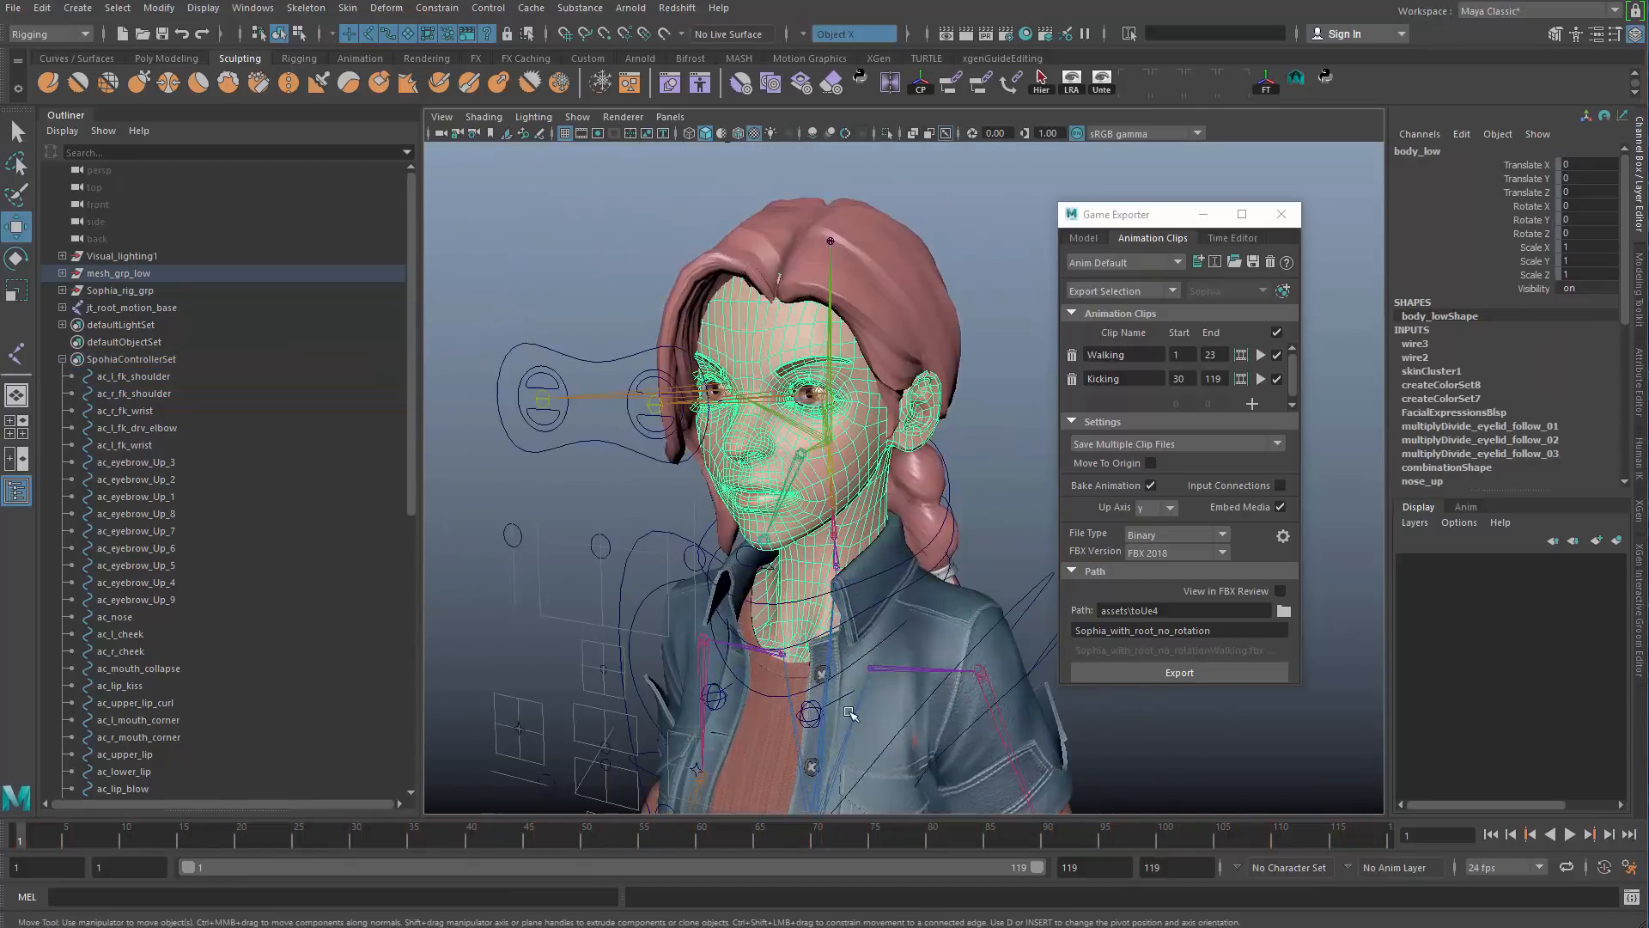
{"action": "scroll", "coordinate": [862, 550], "scroll_direction": "up", "scroll_amount": 5}
{"action": "scroll", "coordinate": [863, 539], "scroll_direction": "down", "scroll_amount": 5}
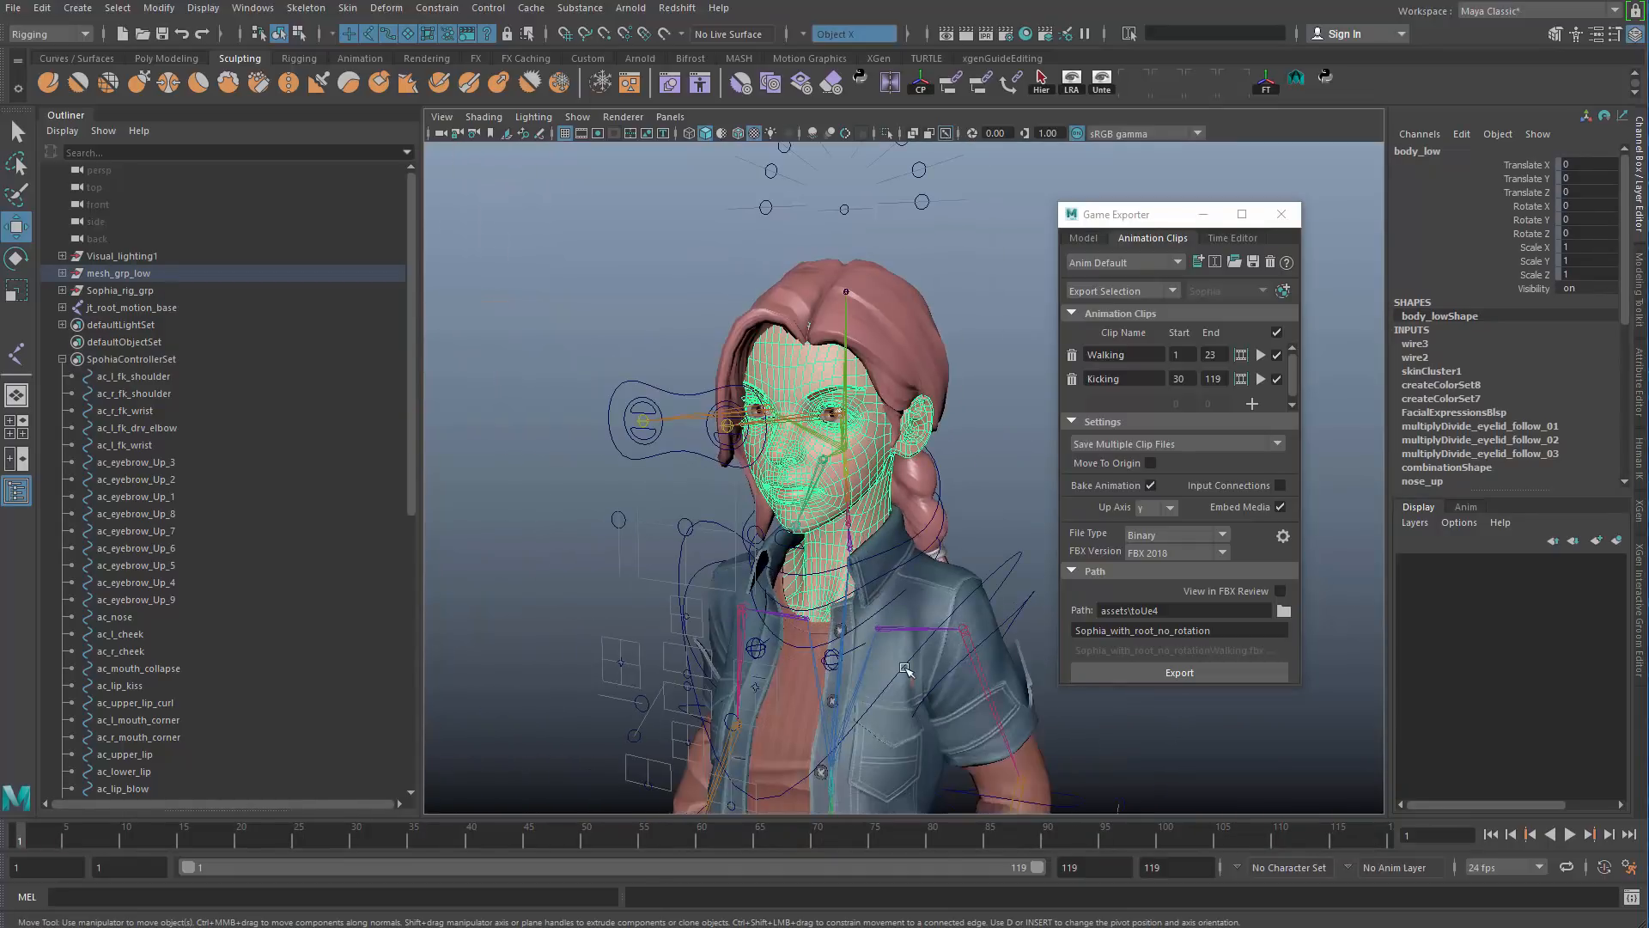
{"action": "left_click", "coordinate": [1431, 369]}
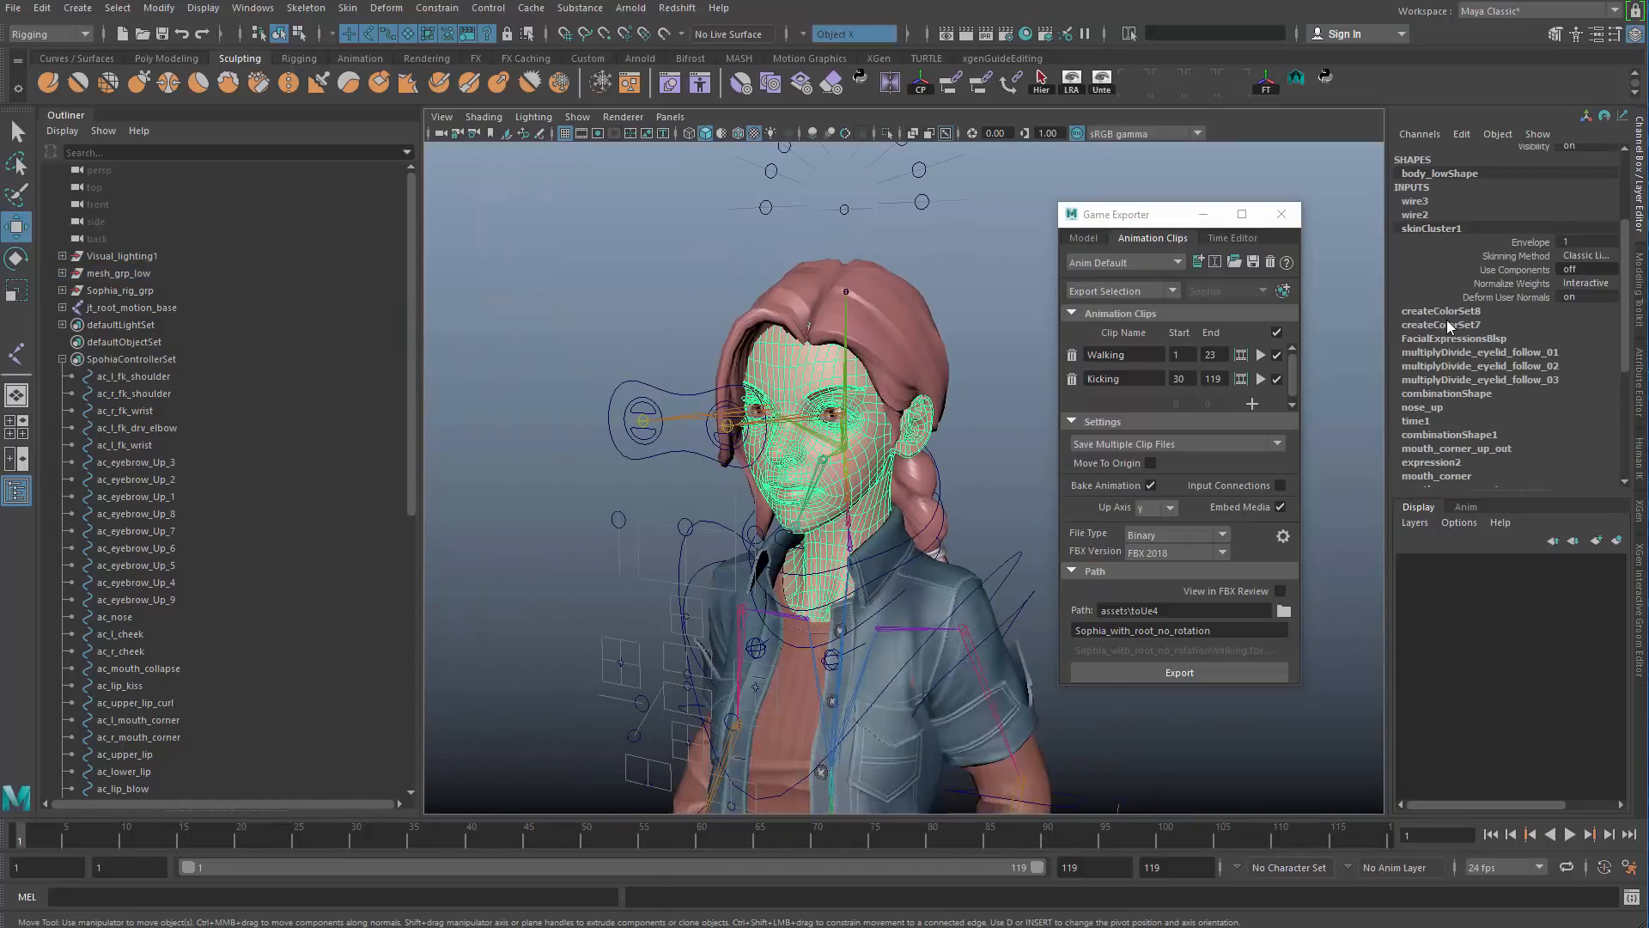
{"action": "left_click", "coordinate": [1451, 339]}
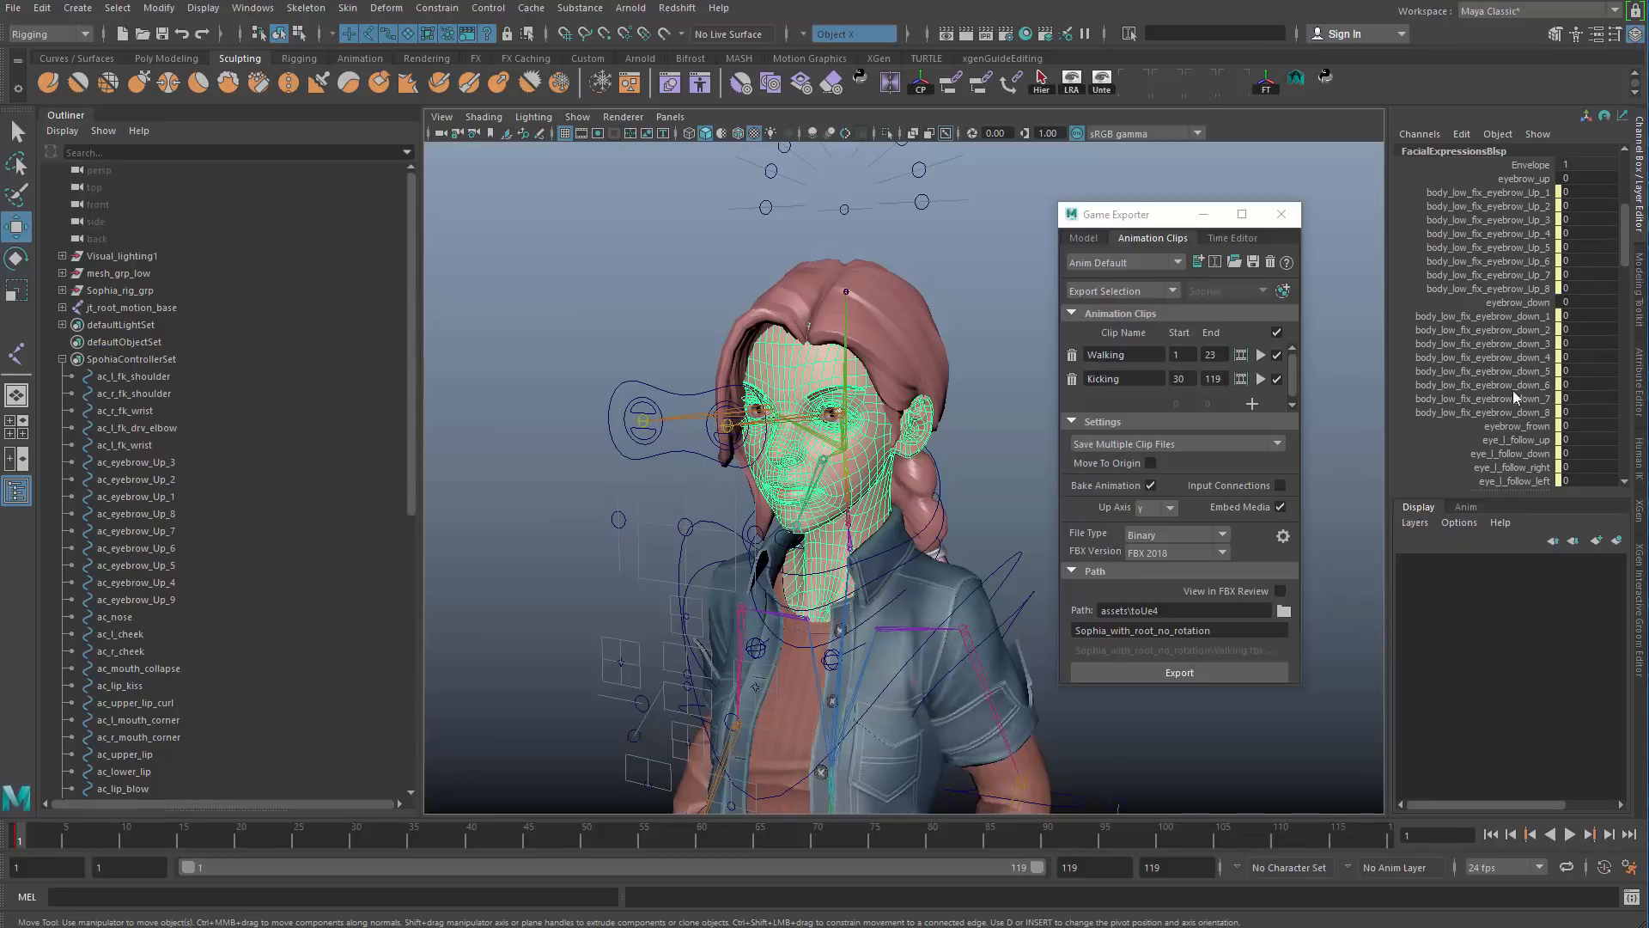
{"action": "scroll", "coordinate": [1513, 386], "scroll_direction": "down", "scroll_amount": 6}
{"action": "scroll", "coordinate": [1515, 383], "scroll_direction": "up", "scroll_amount": 11}
{"action": "middle_click_drag", "start_coordinate": [857, 461], "coordinate": [801, 505], "text": "alt"}
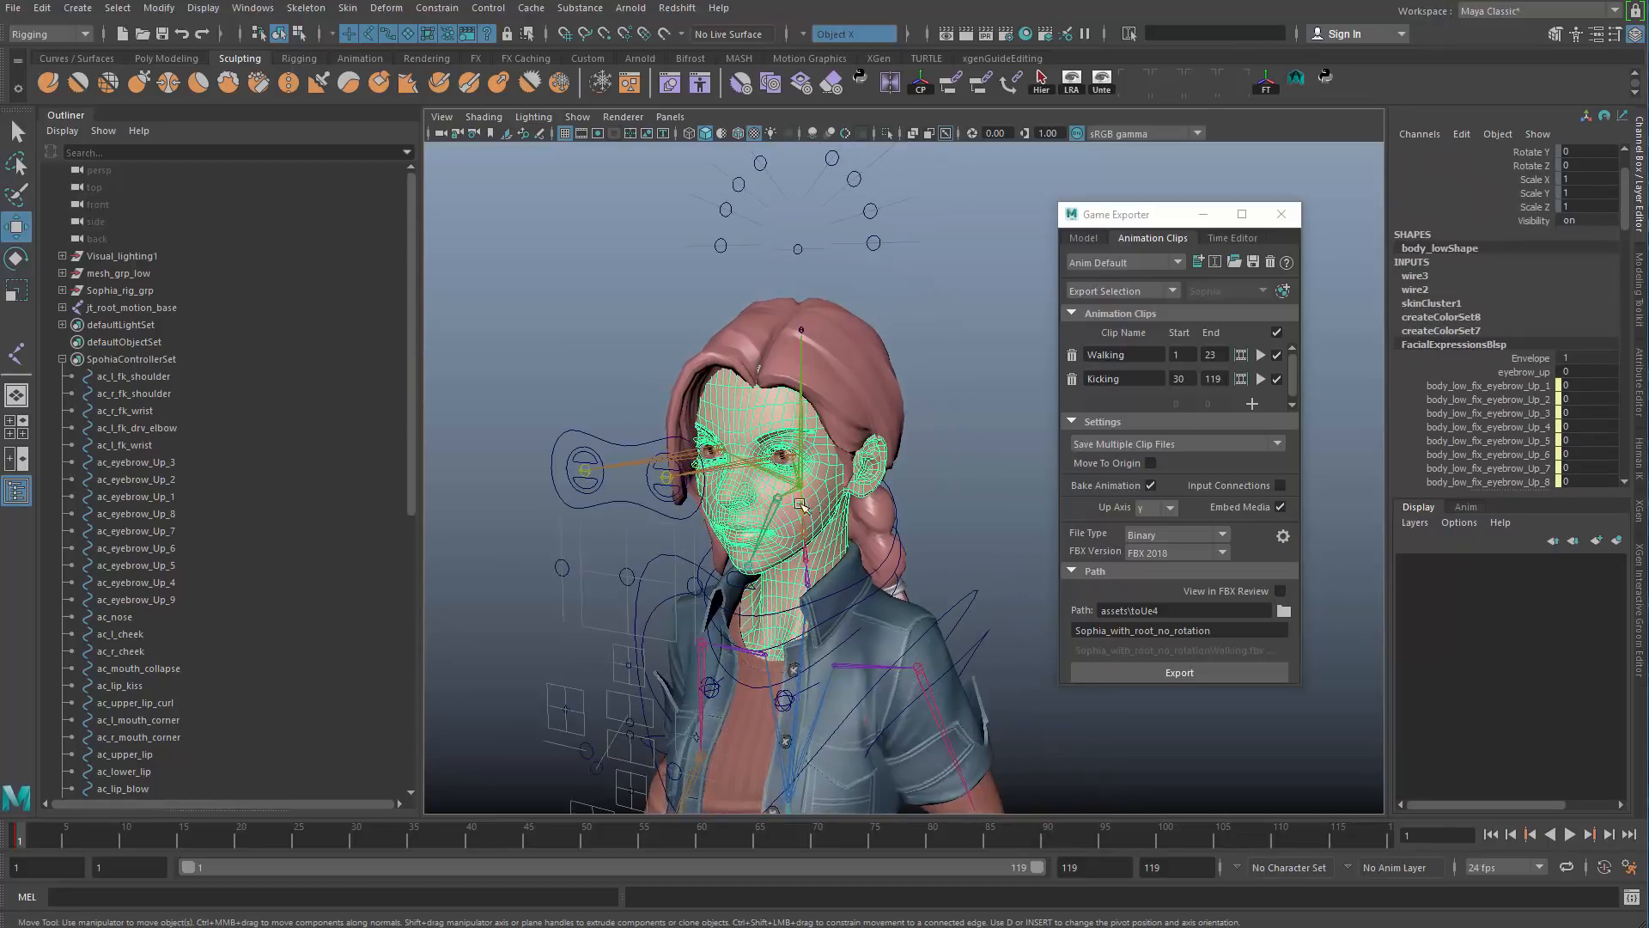
{"action": "right_click_drag", "start_coordinate": [800, 505], "coordinate": [899, 577], "text": "alt"}
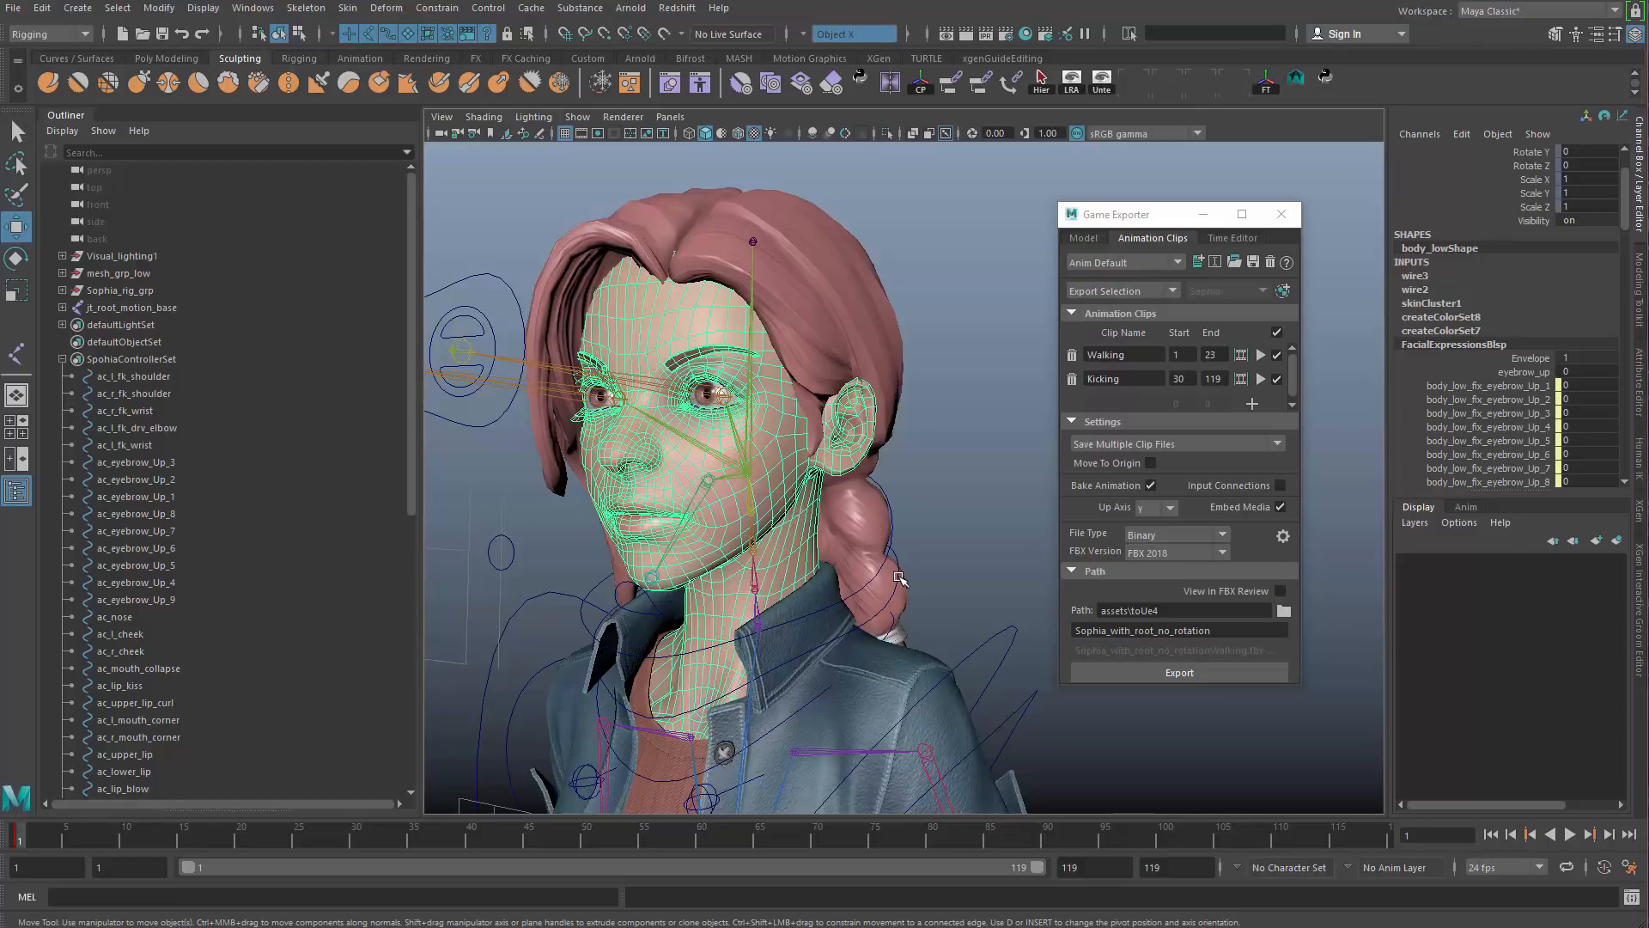
{"action": "left_click_drag", "start_coordinate": [899, 577], "coordinate": [859, 399], "text": "alt"}
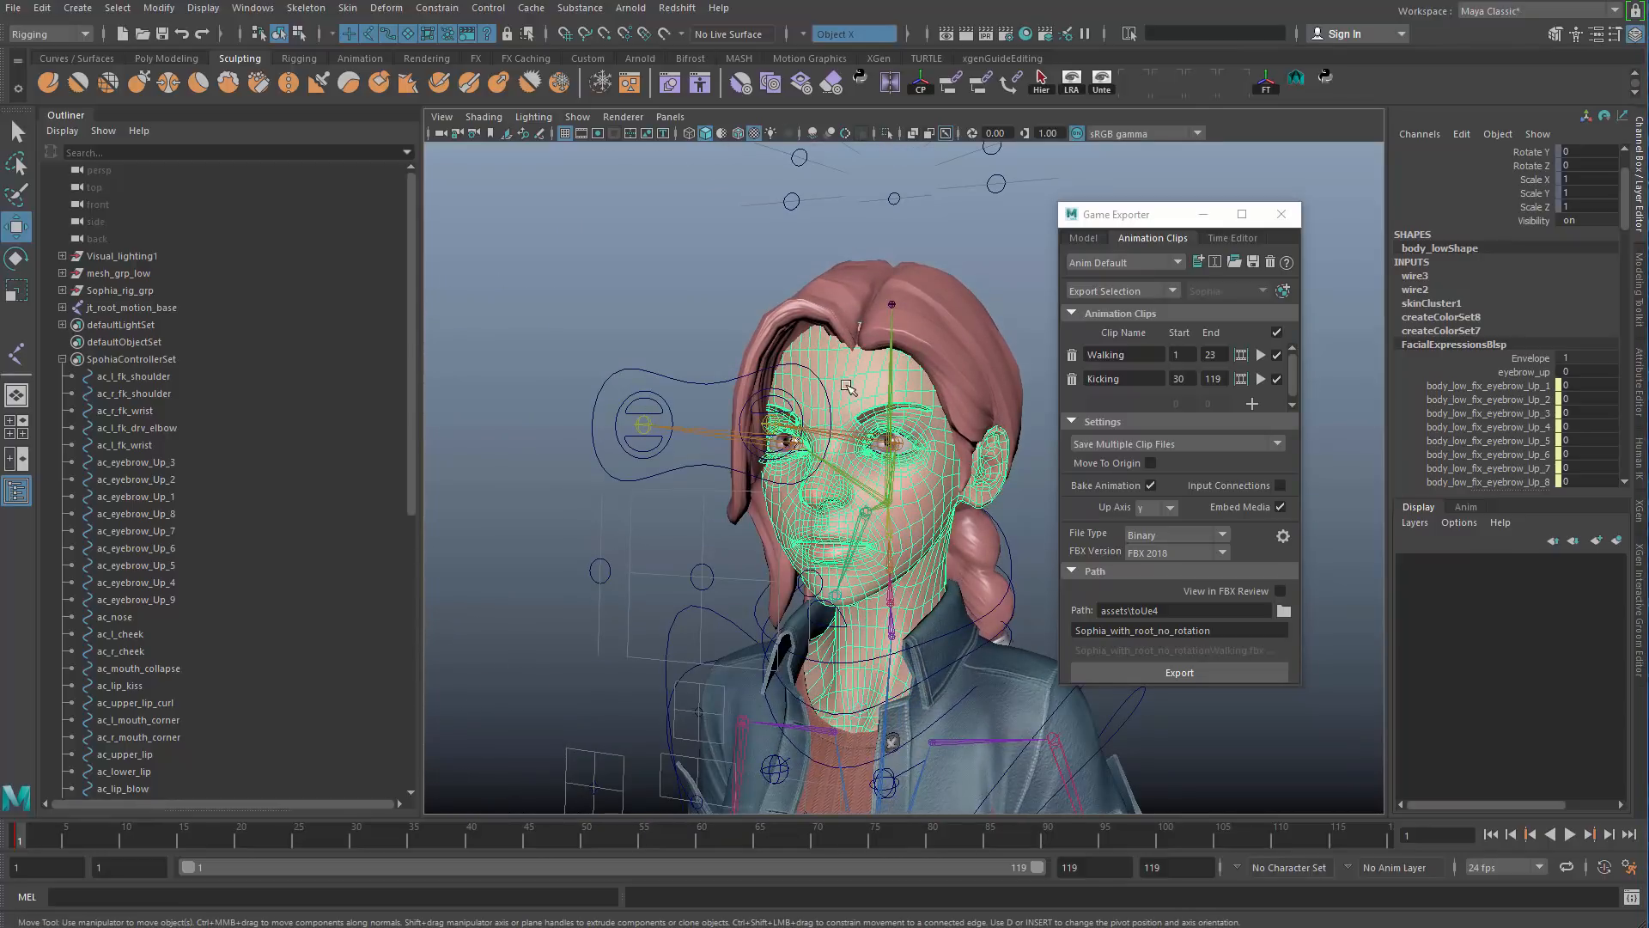
{"action": "right_click_drag", "start_coordinate": [920, 498], "coordinate": [611, 494], "text": "alt"}
{"action": "left_click_drag", "start_coordinate": [612, 494], "coordinate": [771, 450], "text": "alt"}
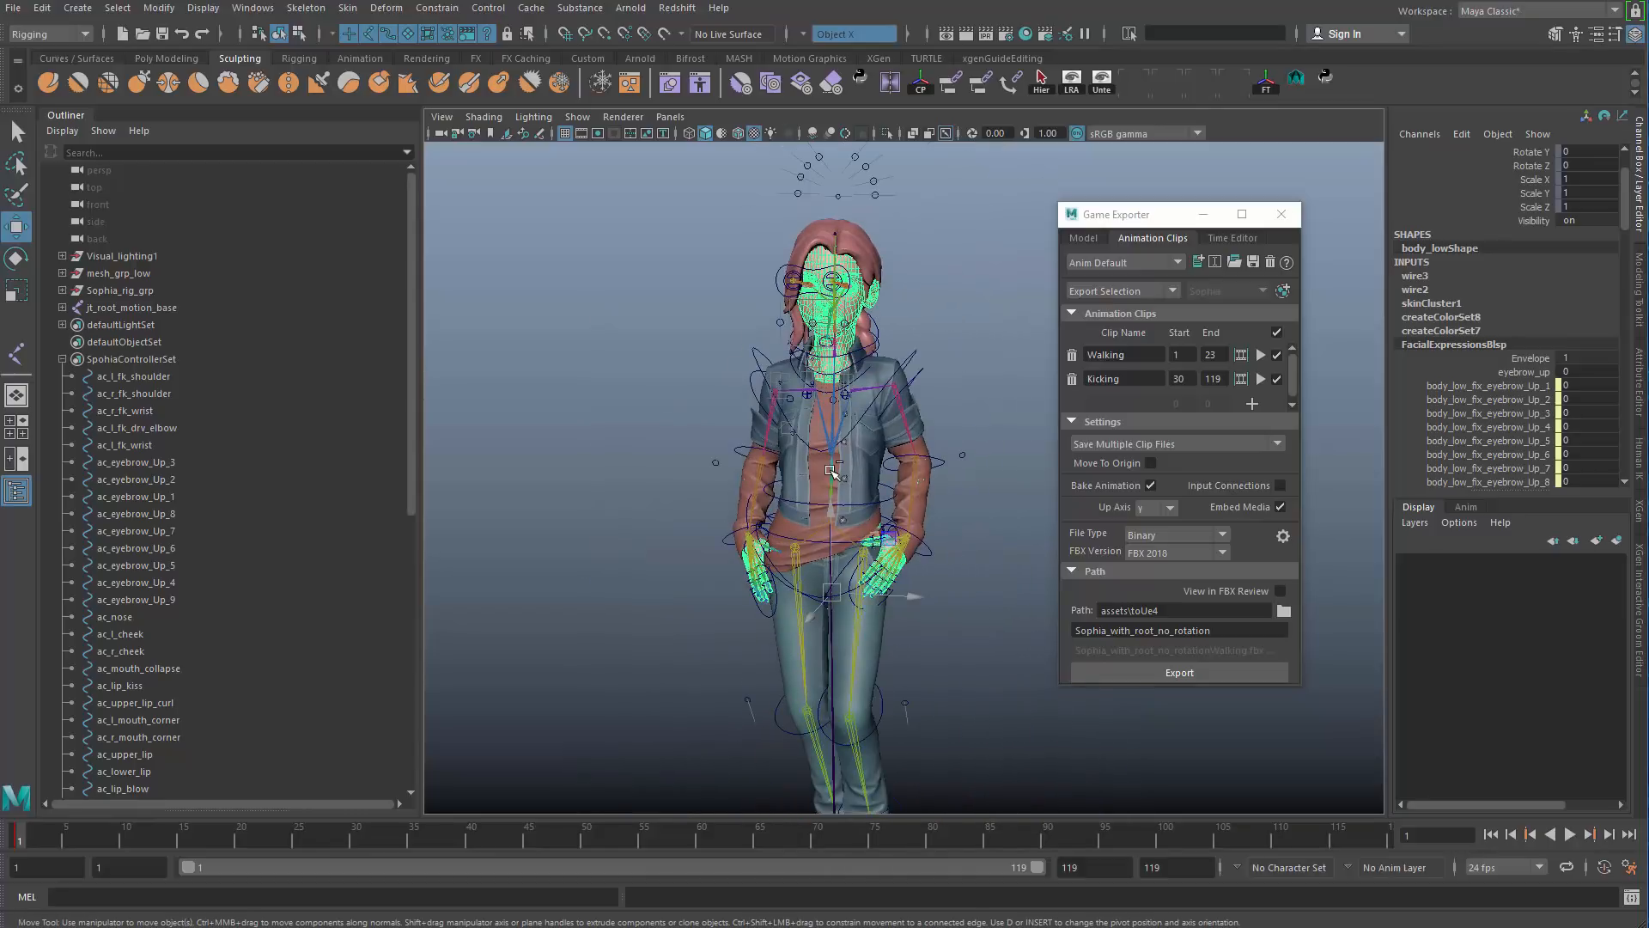
Step: Duplicate the body_low mesh, unlock the copy's transform channels and move it to about -49.6 on X, beside the character
{"action": "left_click", "coordinate": [882, 526]}
{"action": "left_click_drag", "start_coordinate": [1538, 165], "coordinate": [1538, 274]}
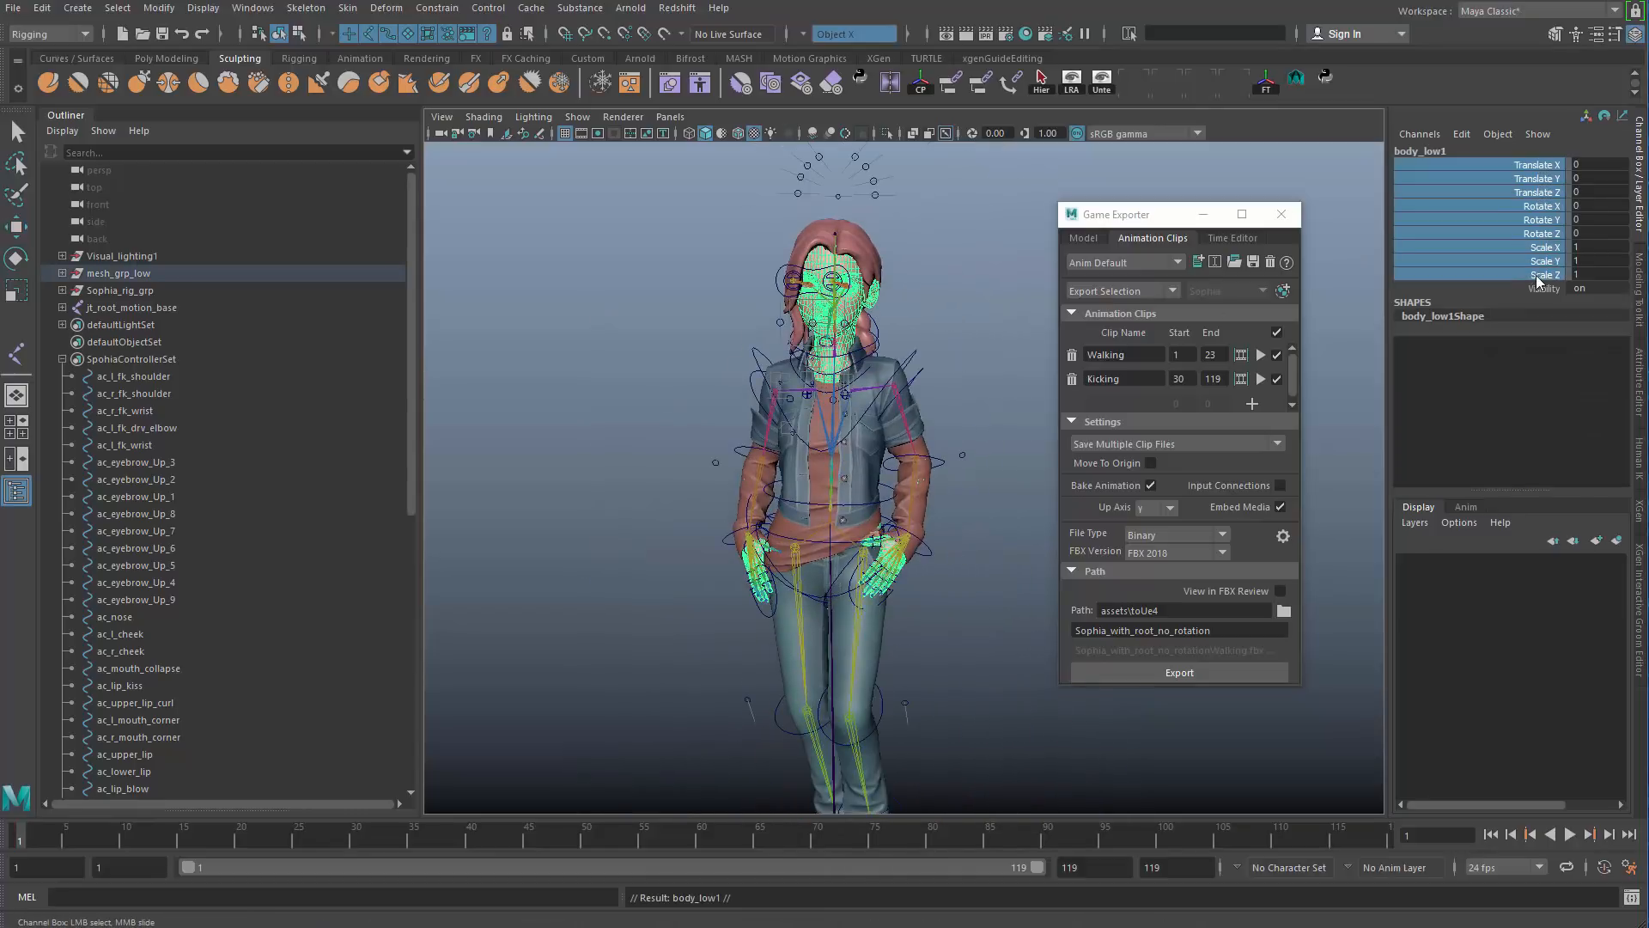
{"action": "right_click", "coordinate": [1539, 277]}
{"action": "left_click", "coordinate": [1600, 656]}
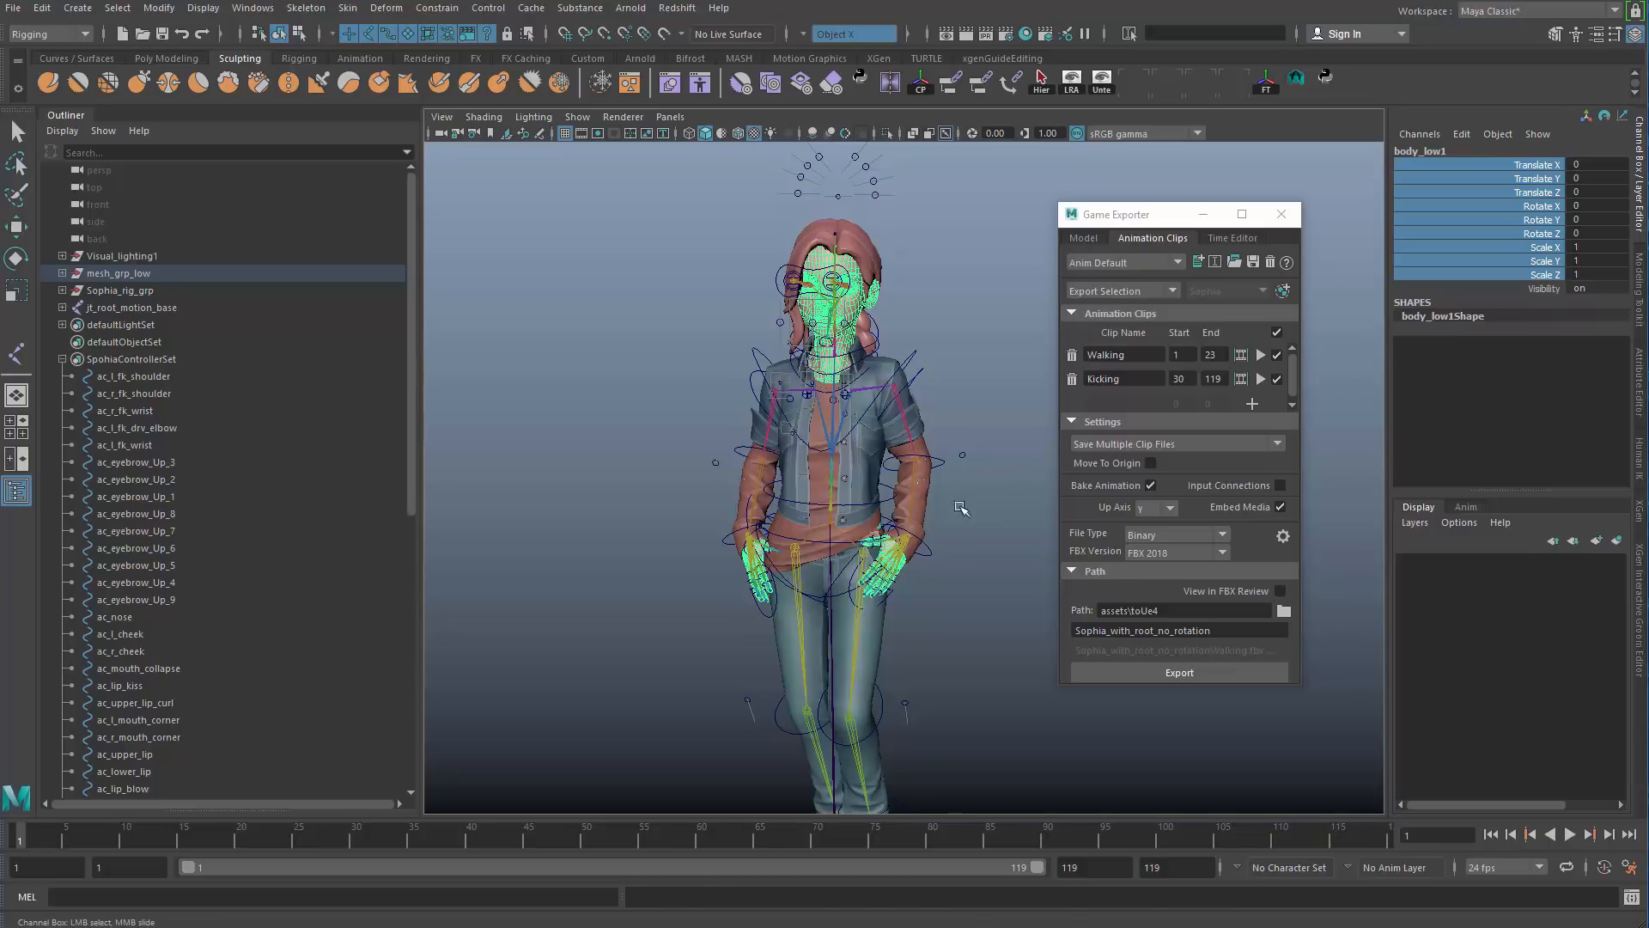
{"action": "scroll", "coordinate": [959, 506], "scroll_direction": "down", "scroll_amount": 4}
{"action": "key", "text": "w"}
{"action": "left_click_drag", "start_coordinate": [922, 555], "coordinate": [765, 543]}
{"action": "scroll", "coordinate": [765, 533], "scroll_direction": "up", "scroll_amount": 4}
{"action": "middle_click_drag", "start_coordinate": [682, 271], "coordinate": [743, 348], "text": "alt"}
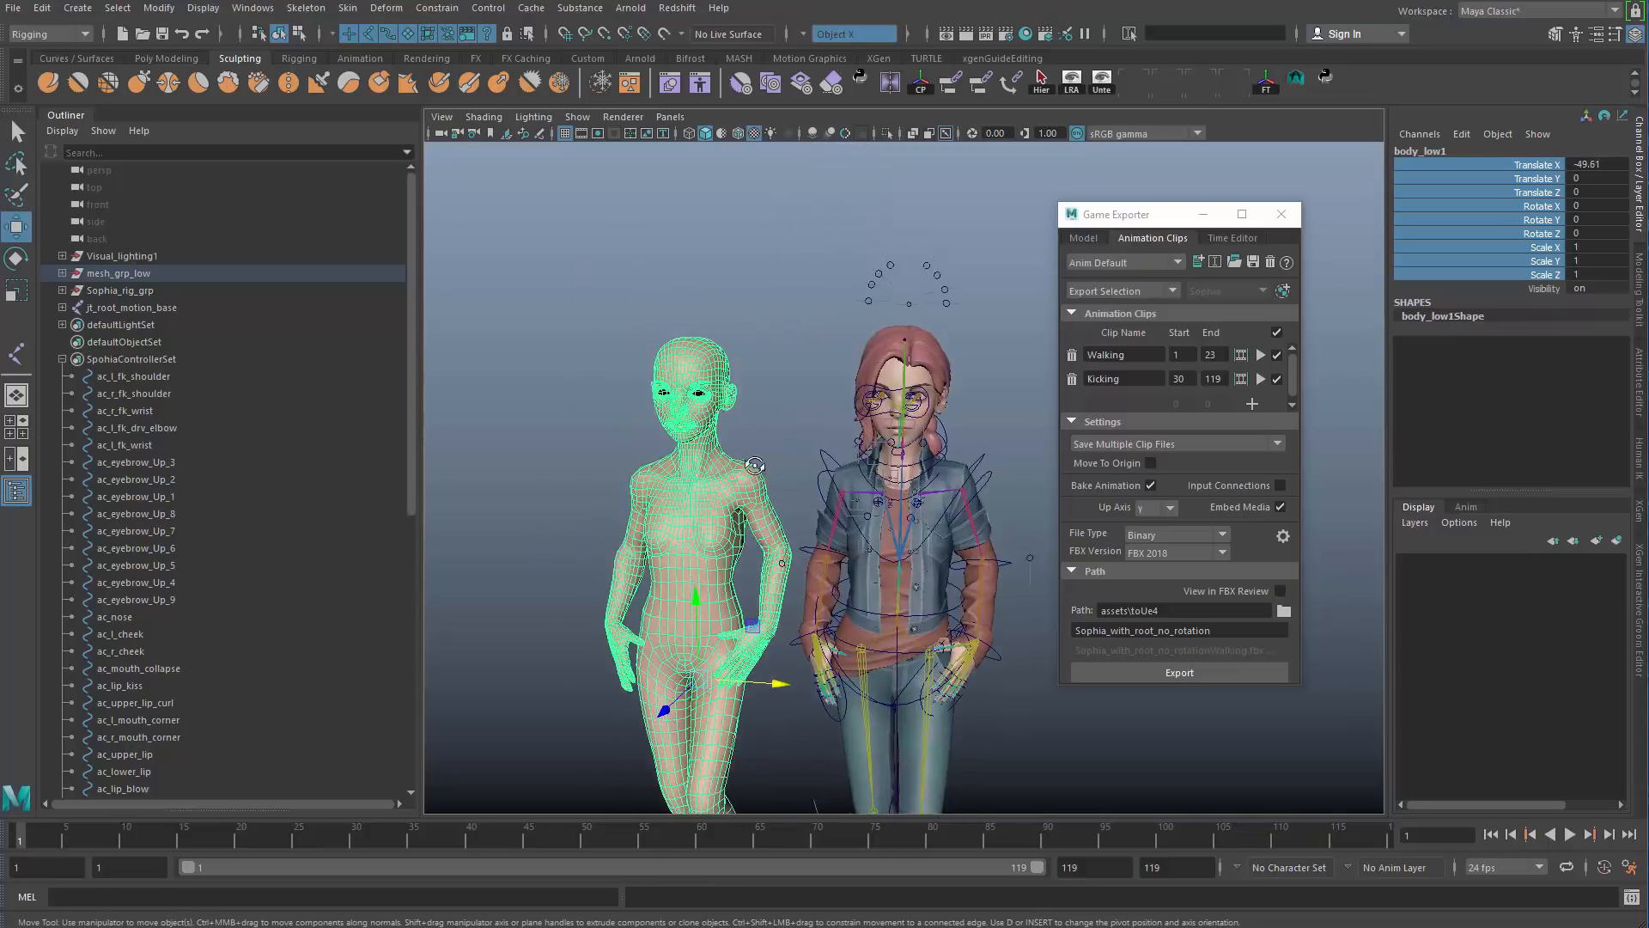
Step: Select the duplicated body together with the original body_low mesh and look up the Blend Shape deformer command
{"action": "left_click", "coordinate": [739, 344]}
{"action": "scroll", "coordinate": [759, 422], "scroll_direction": "up", "scroll_amount": 3}
{"action": "mouse_move", "coordinate": [726, 434]}
{"action": "left_mouse_down", "text": "alt"}
{"action": "mouse_move", "coordinate": [699, 433]}
{"action": "mouse_move", "coordinate": [729, 416]}
{"action": "left_mouse_up", "text": "alt"}
{"action": "left_click", "coordinate": [660, 471]}
{"action": "key", "text": "q"}
{"action": "left_click", "coordinate": [912, 391], "text": "shift"}
{"action": "scroll", "coordinate": [729, 416], "scroll_direction": "up", "scroll_amount": 2}
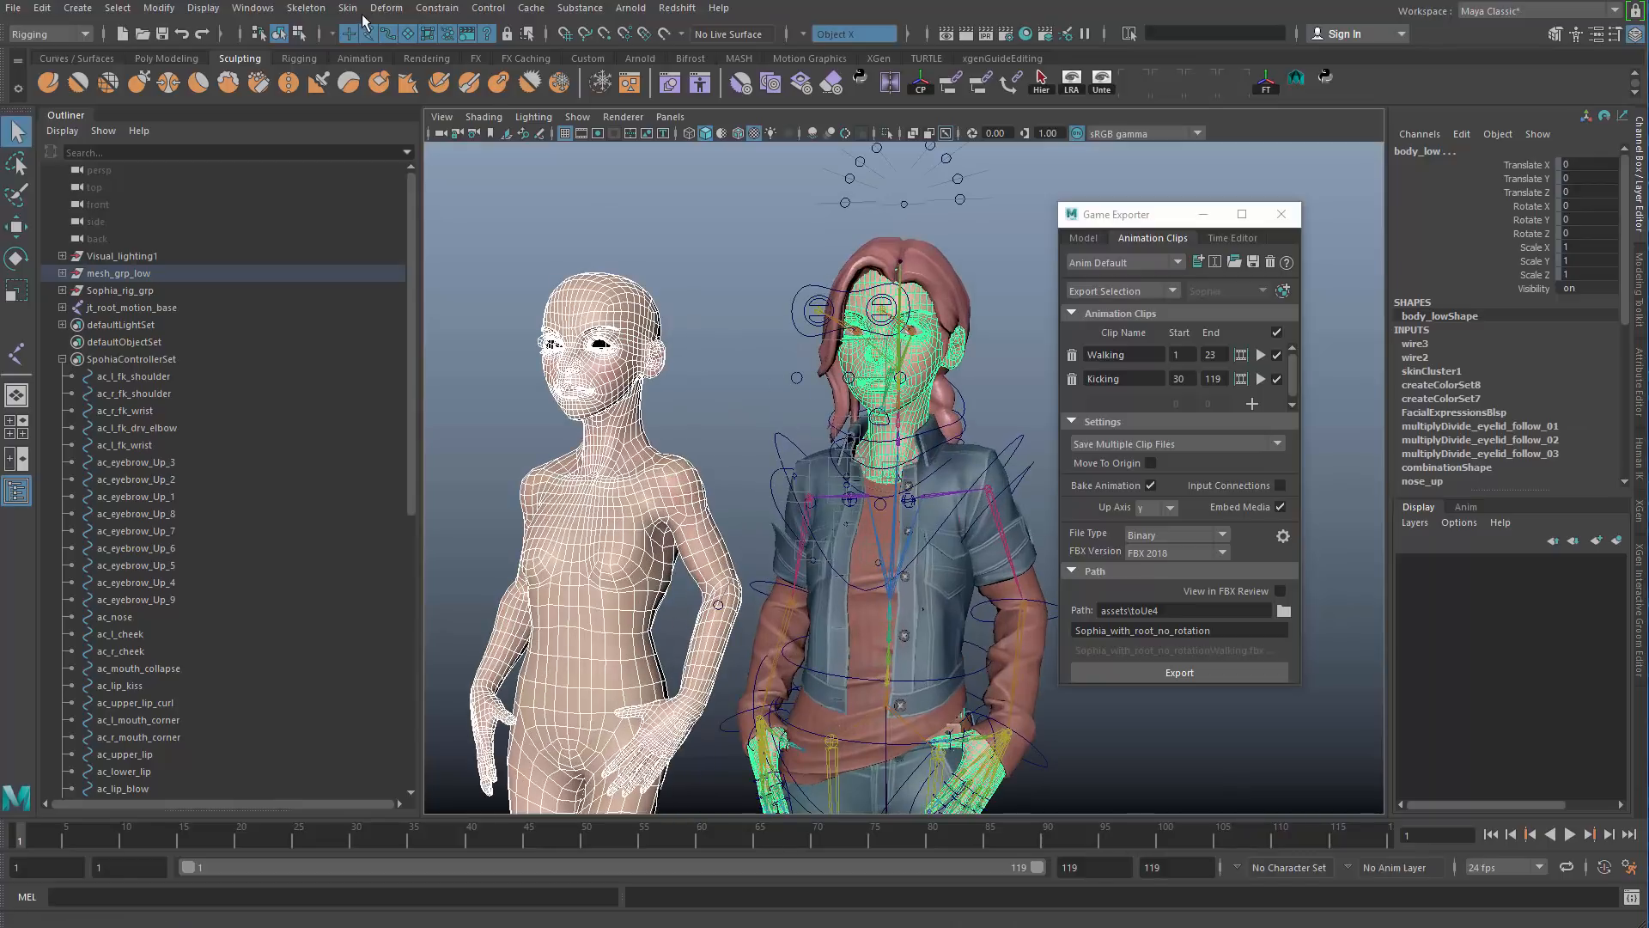
{"action": "left_click", "coordinate": [391, 10]}
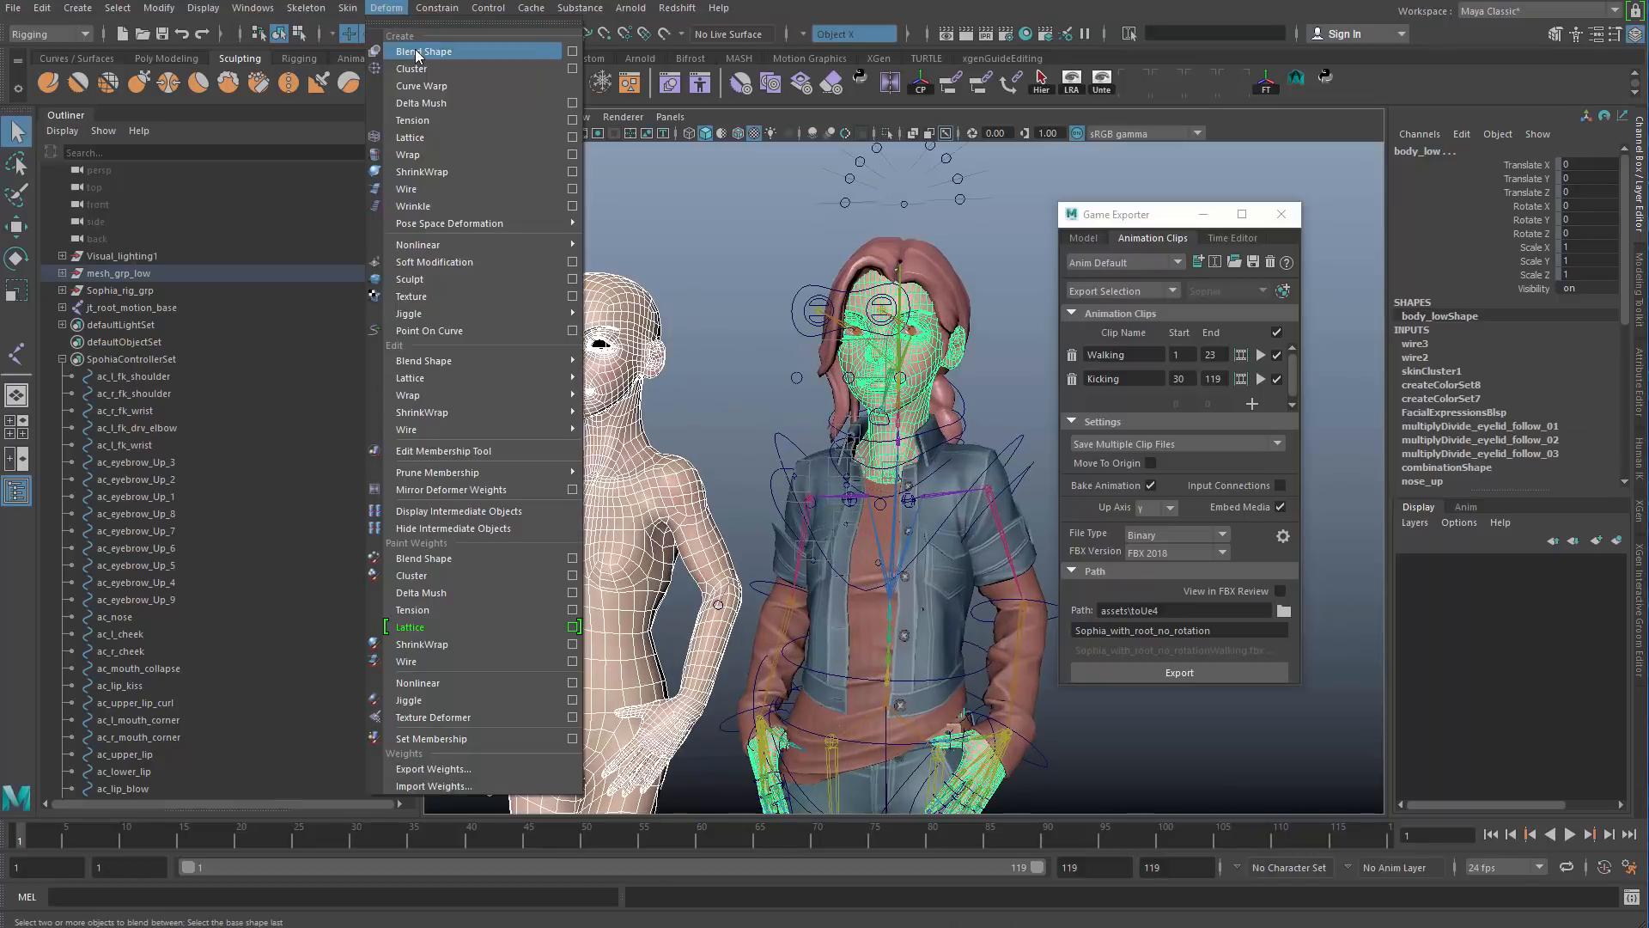
{"action": "left_click", "coordinate": [683, 82]}
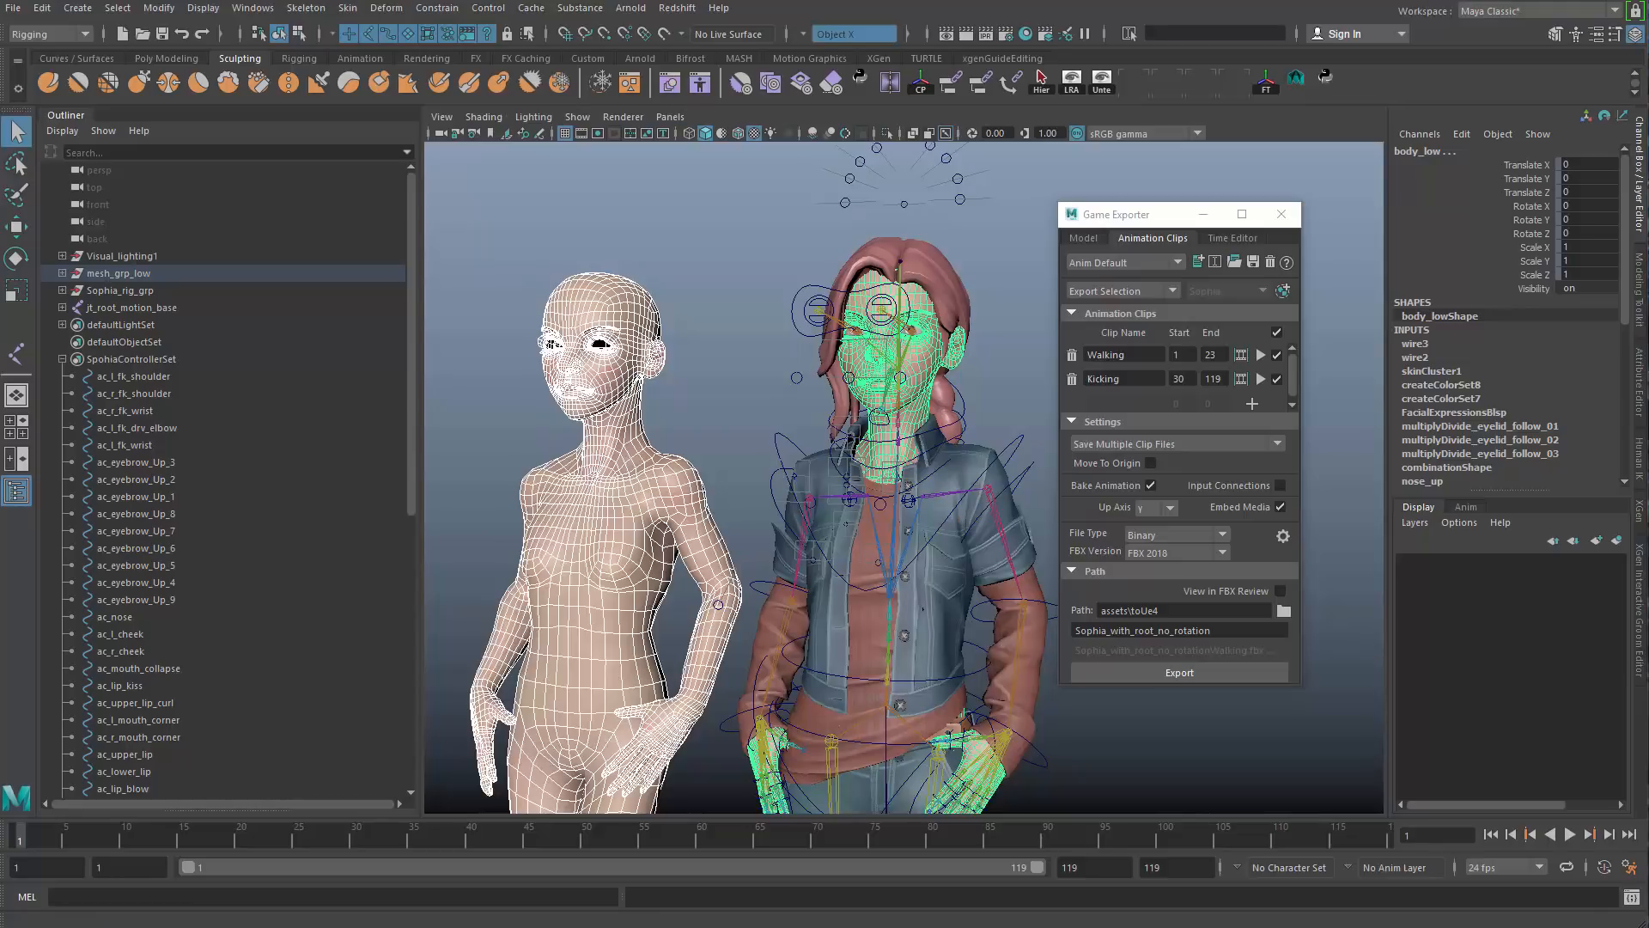
Step: Clear the selection and delete the duplicated body mesh
{"action": "left_click", "coordinate": [703, 426]}
{"action": "left_click", "coordinate": [640, 426]}
{"action": "key", "text": "Delete"}
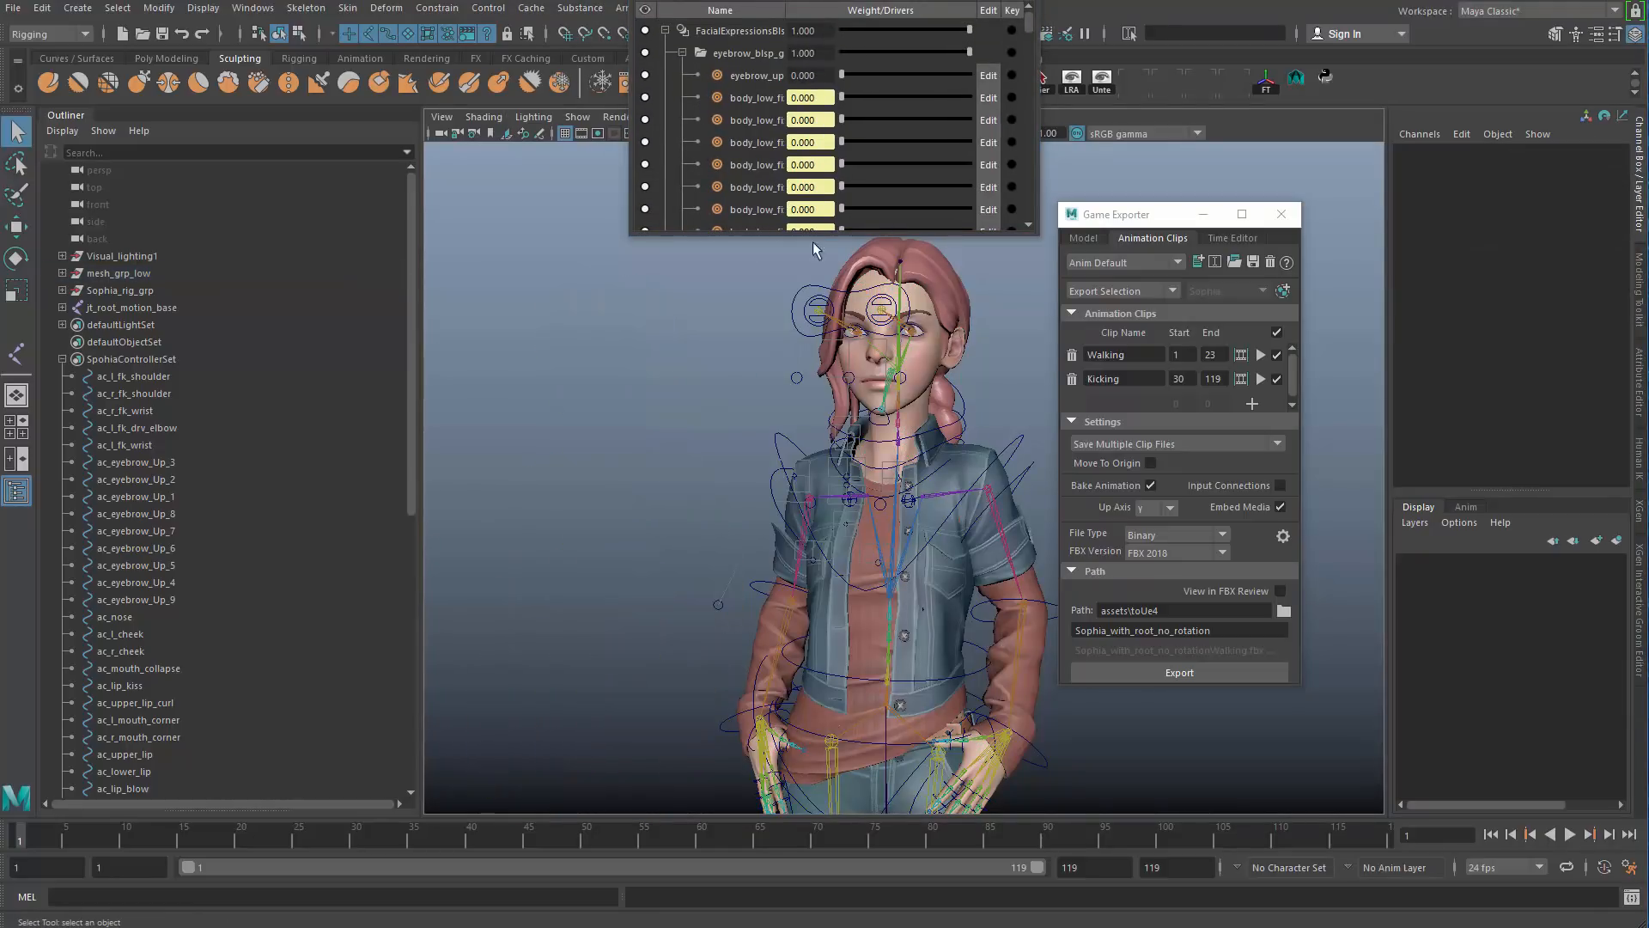
Step: Add a new target to FacialExpressionsBlsp in the Shape Editor and name it newblsp
{"action": "left_click", "coordinate": [739, 39]}
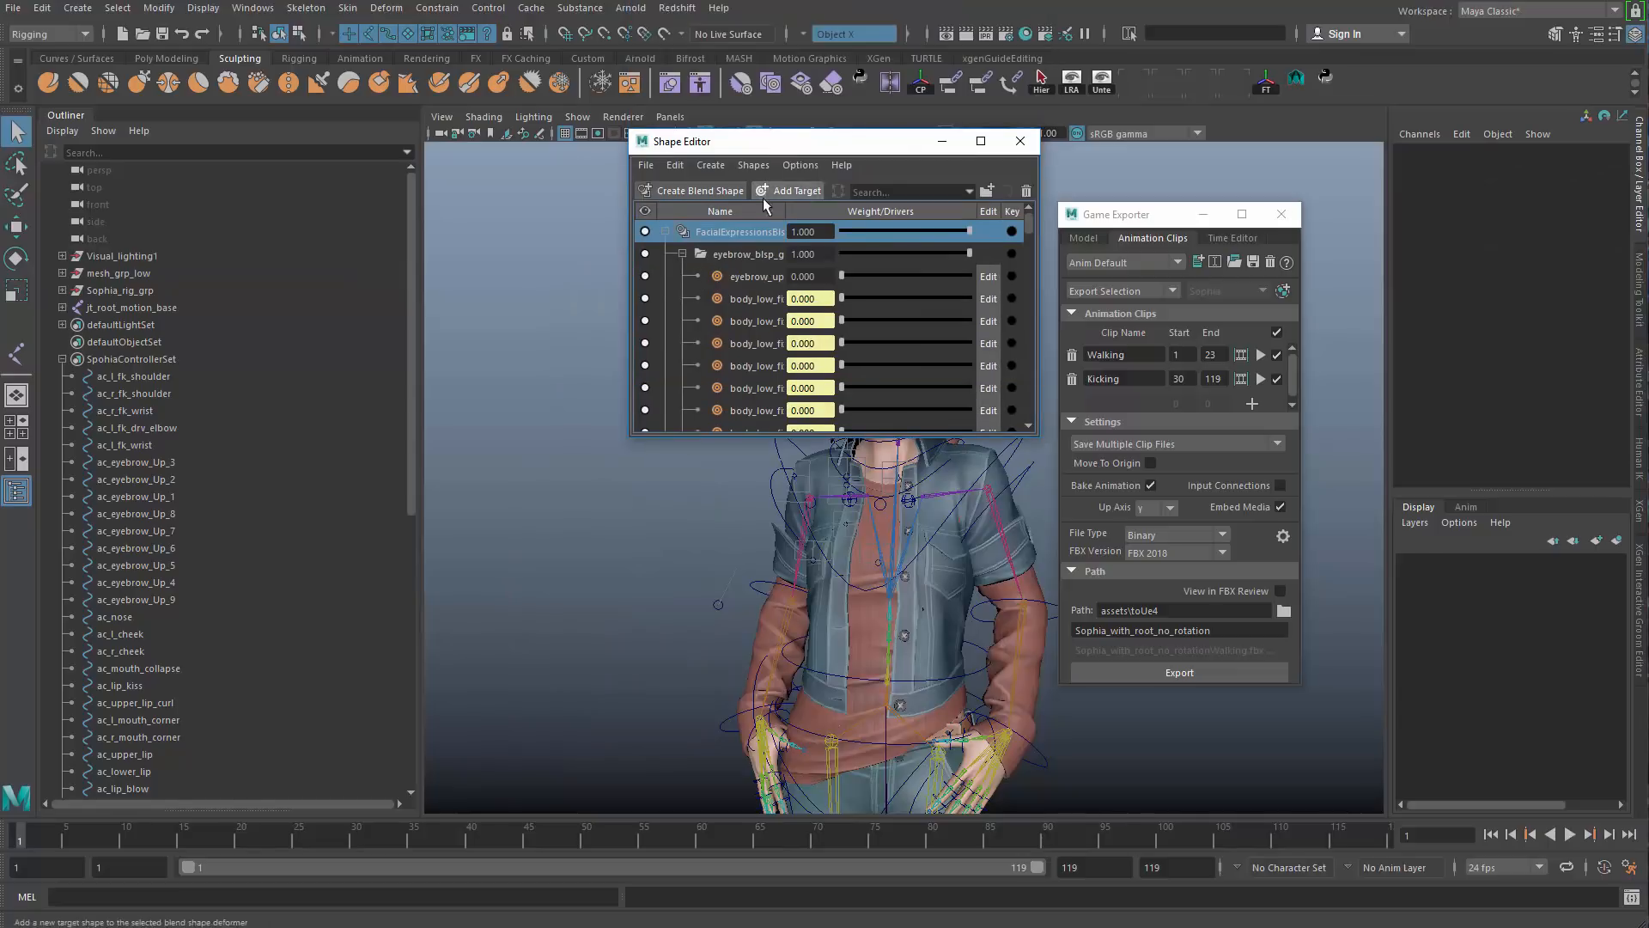
{"action": "left_click", "coordinate": [765, 192]}
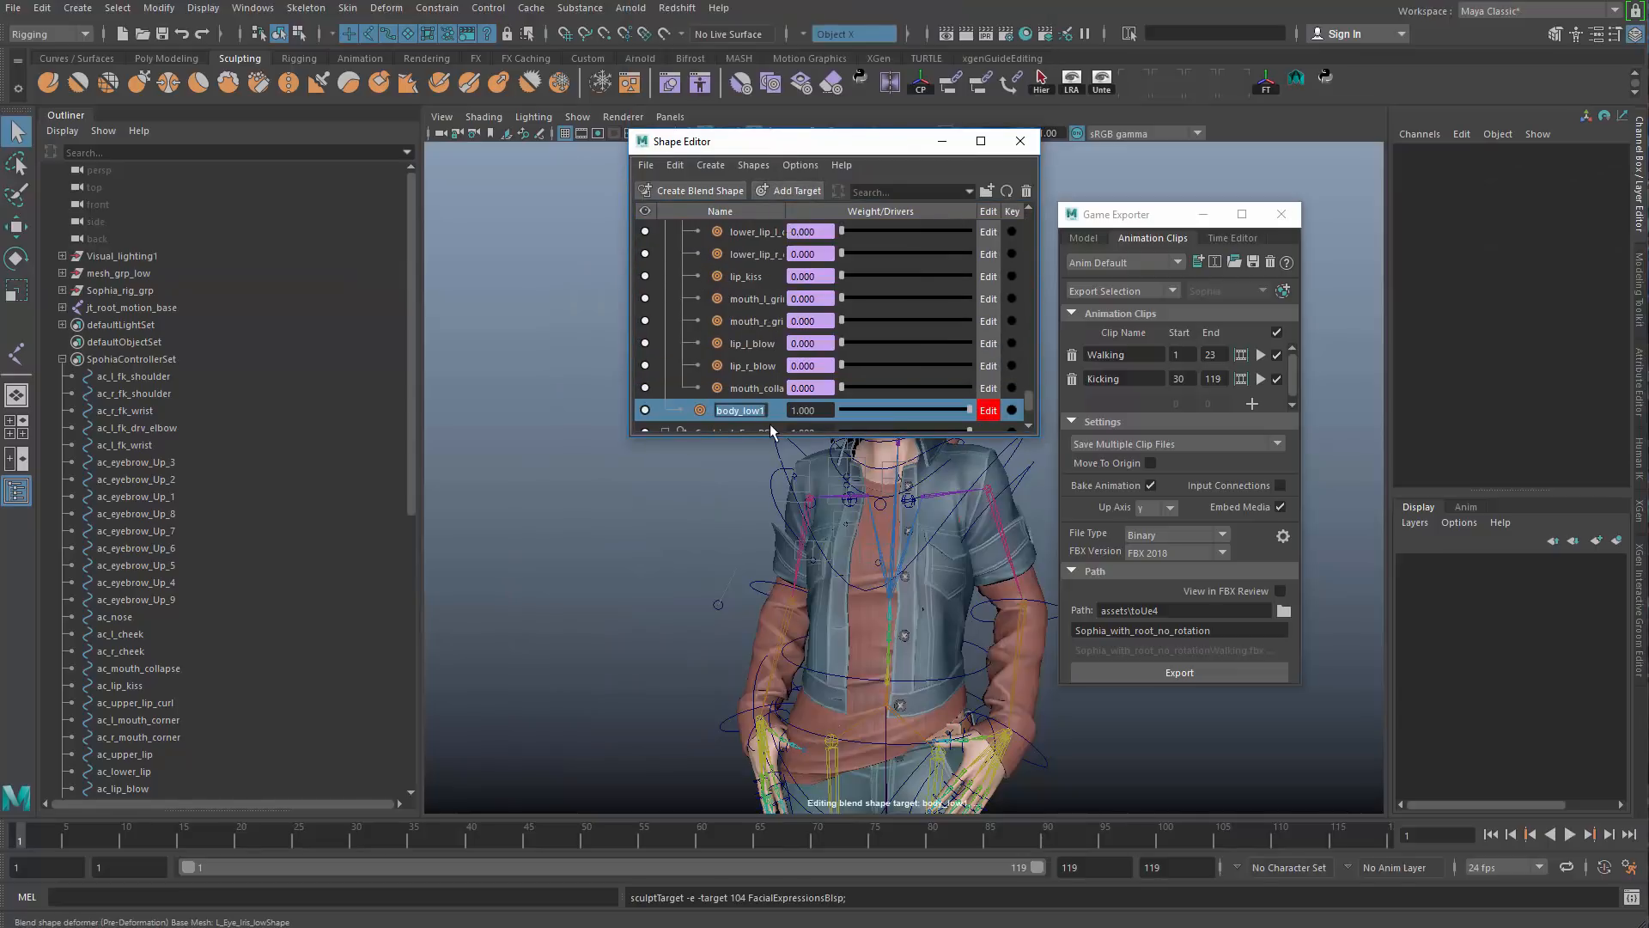
{"action": "type", "text": "newblsp"}
{"action": "key", "text": "Return"}
Step: Rebuild the newblsp target as a mesh and move that mesh to about -107 on X, clear of the character
{"action": "scroll", "coordinate": [855, 543], "scroll_direction": "down", "scroll_amount": 4}
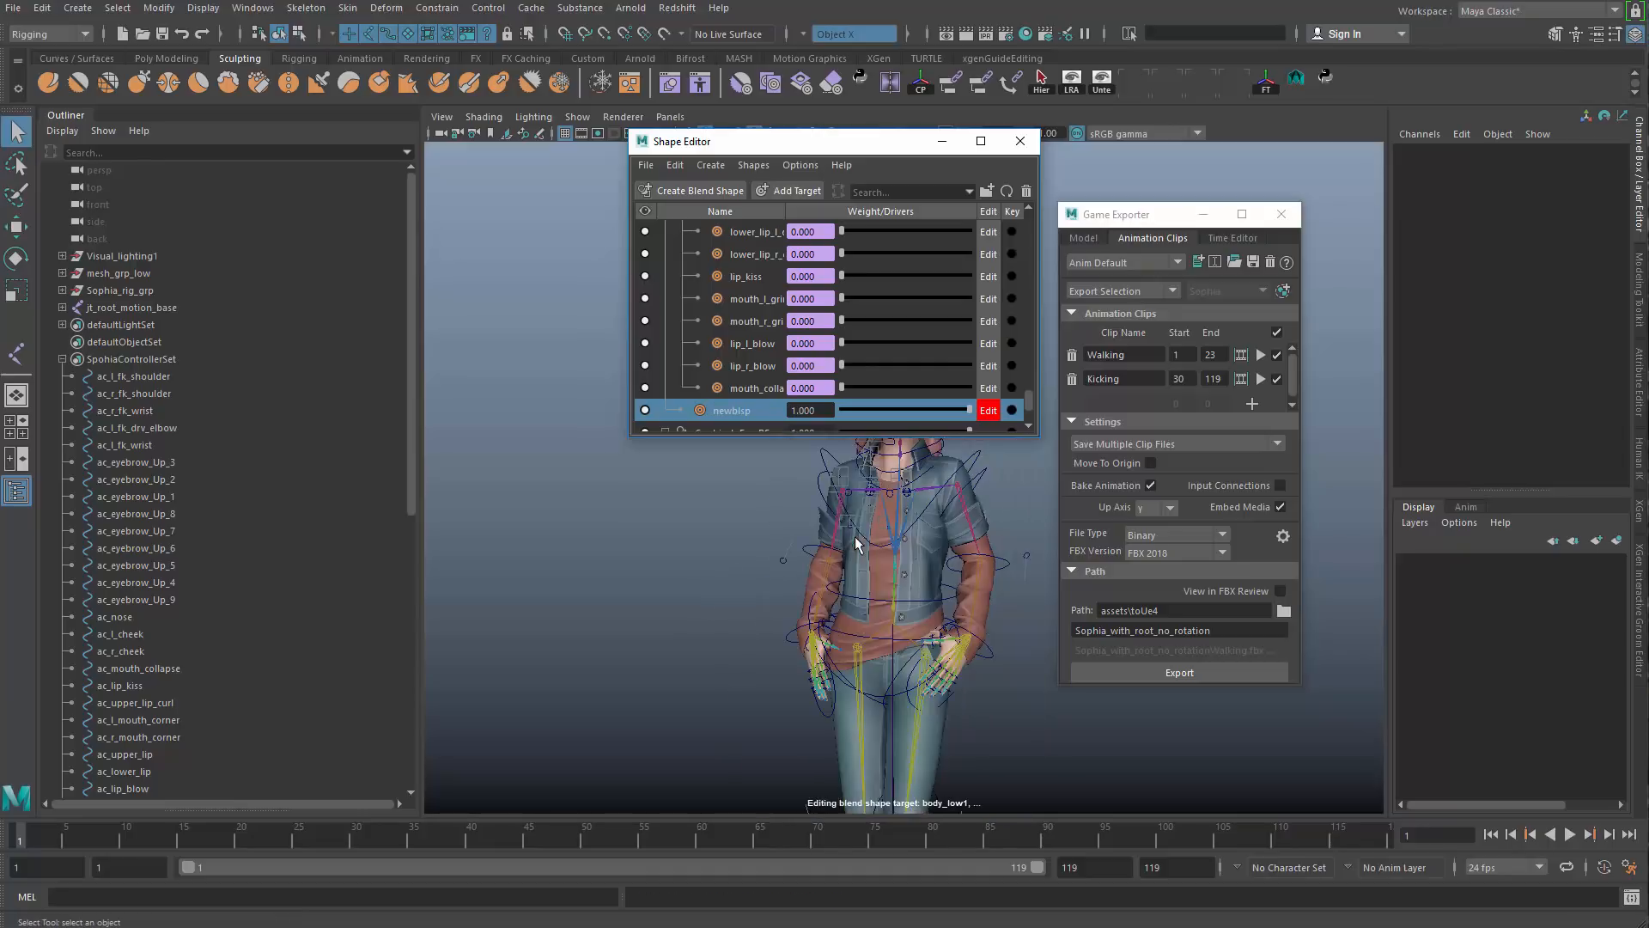
{"action": "right_click", "coordinate": [756, 409]}
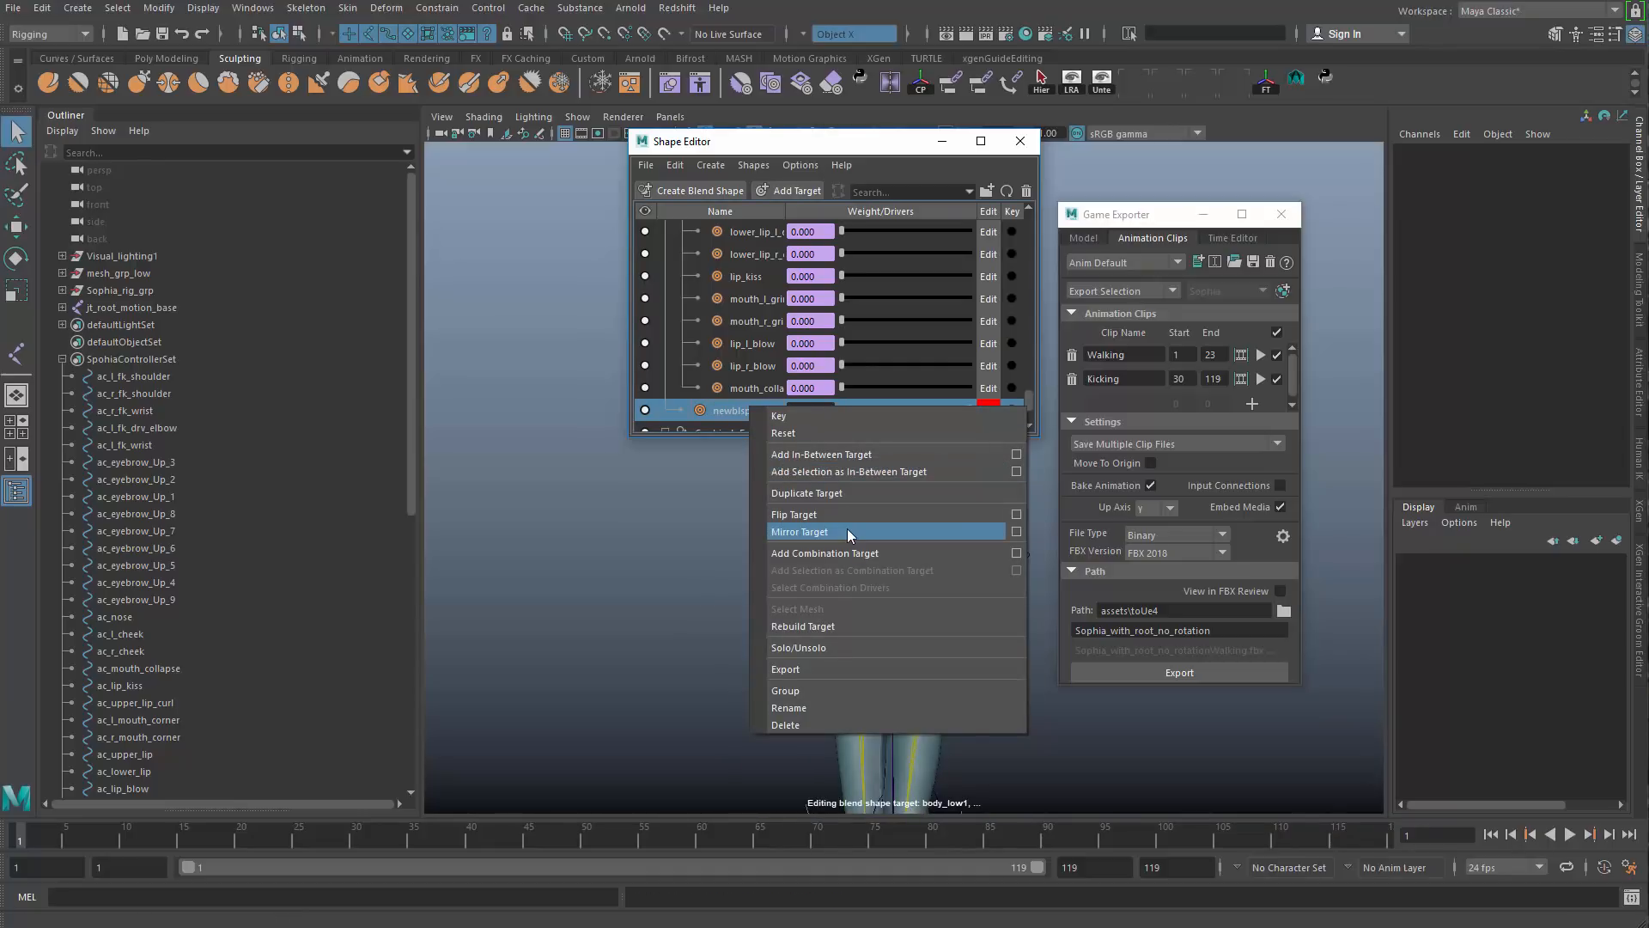
{"action": "left_click", "coordinate": [839, 625]}
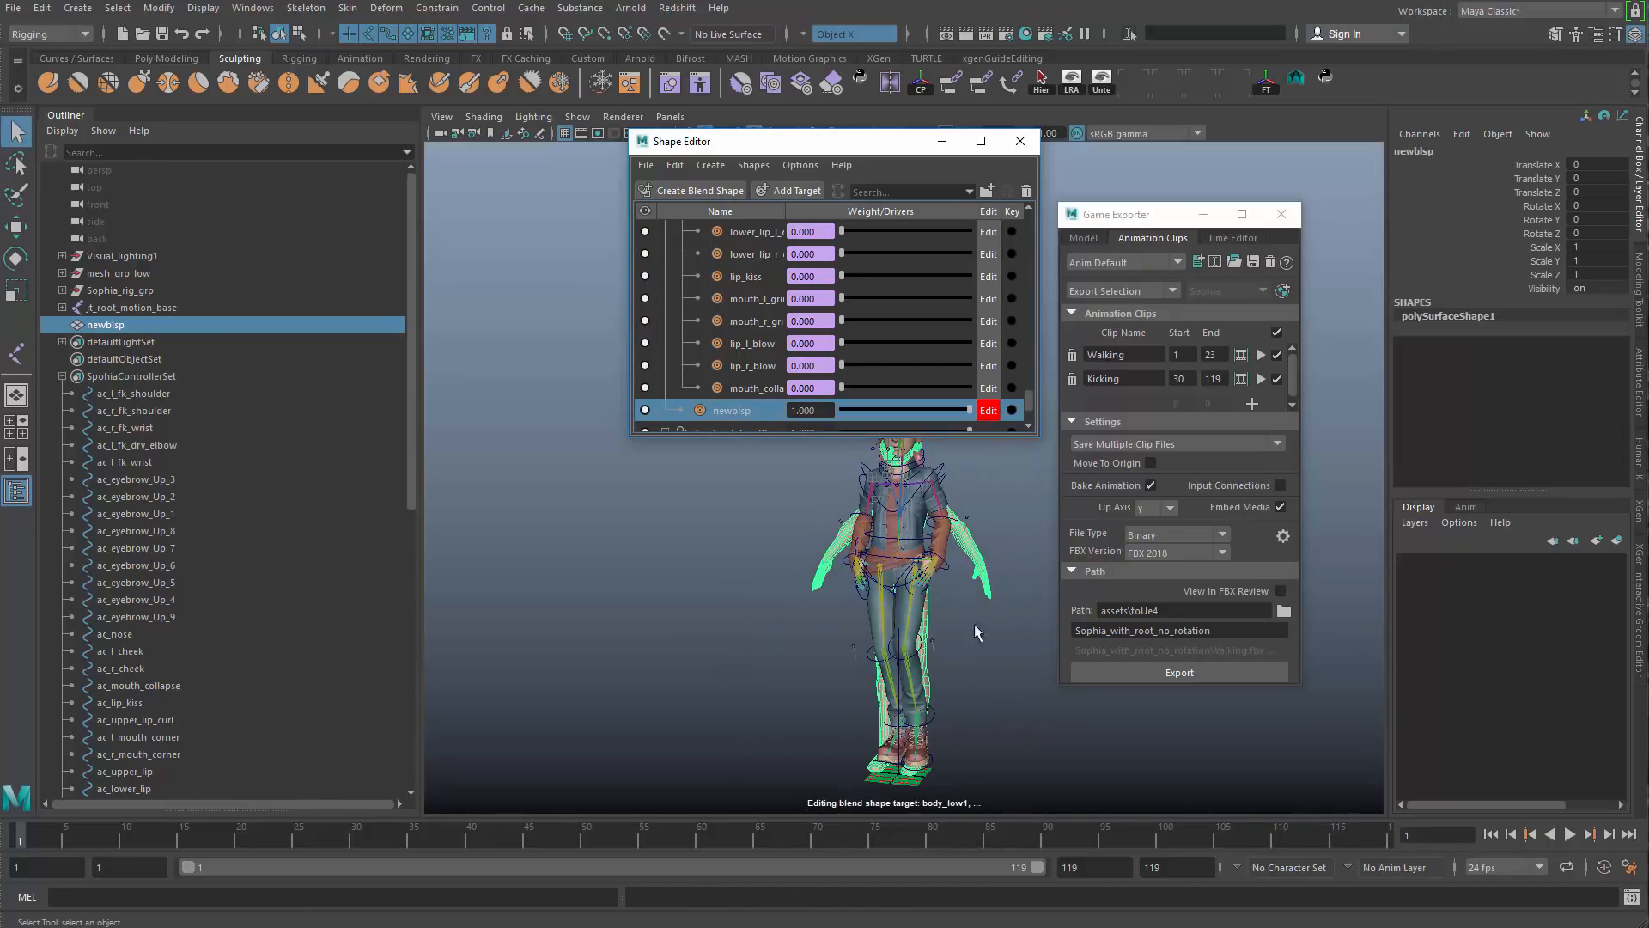
{"action": "scroll", "coordinate": [961, 656], "scroll_direction": "up", "scroll_amount": 3}
{"action": "key", "text": "w"}
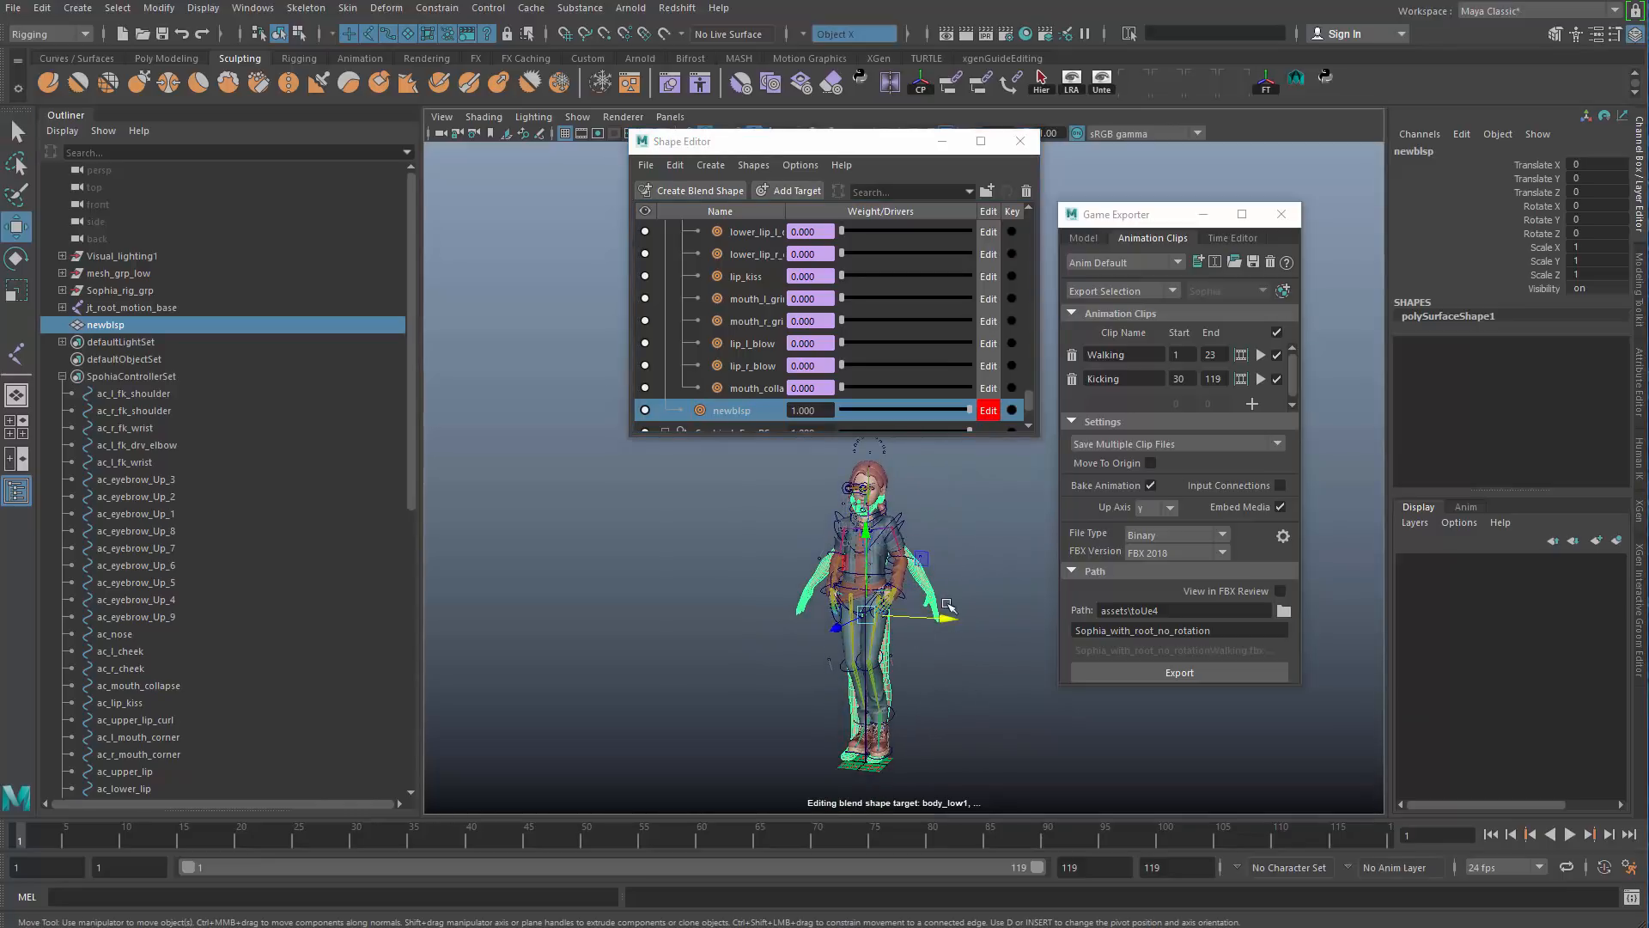
{"action": "left_click_drag", "start_coordinate": [941, 617], "coordinate": [759, 610]}
{"action": "scroll", "coordinate": [874, 572], "scroll_direction": "up", "scroll_amount": 4}
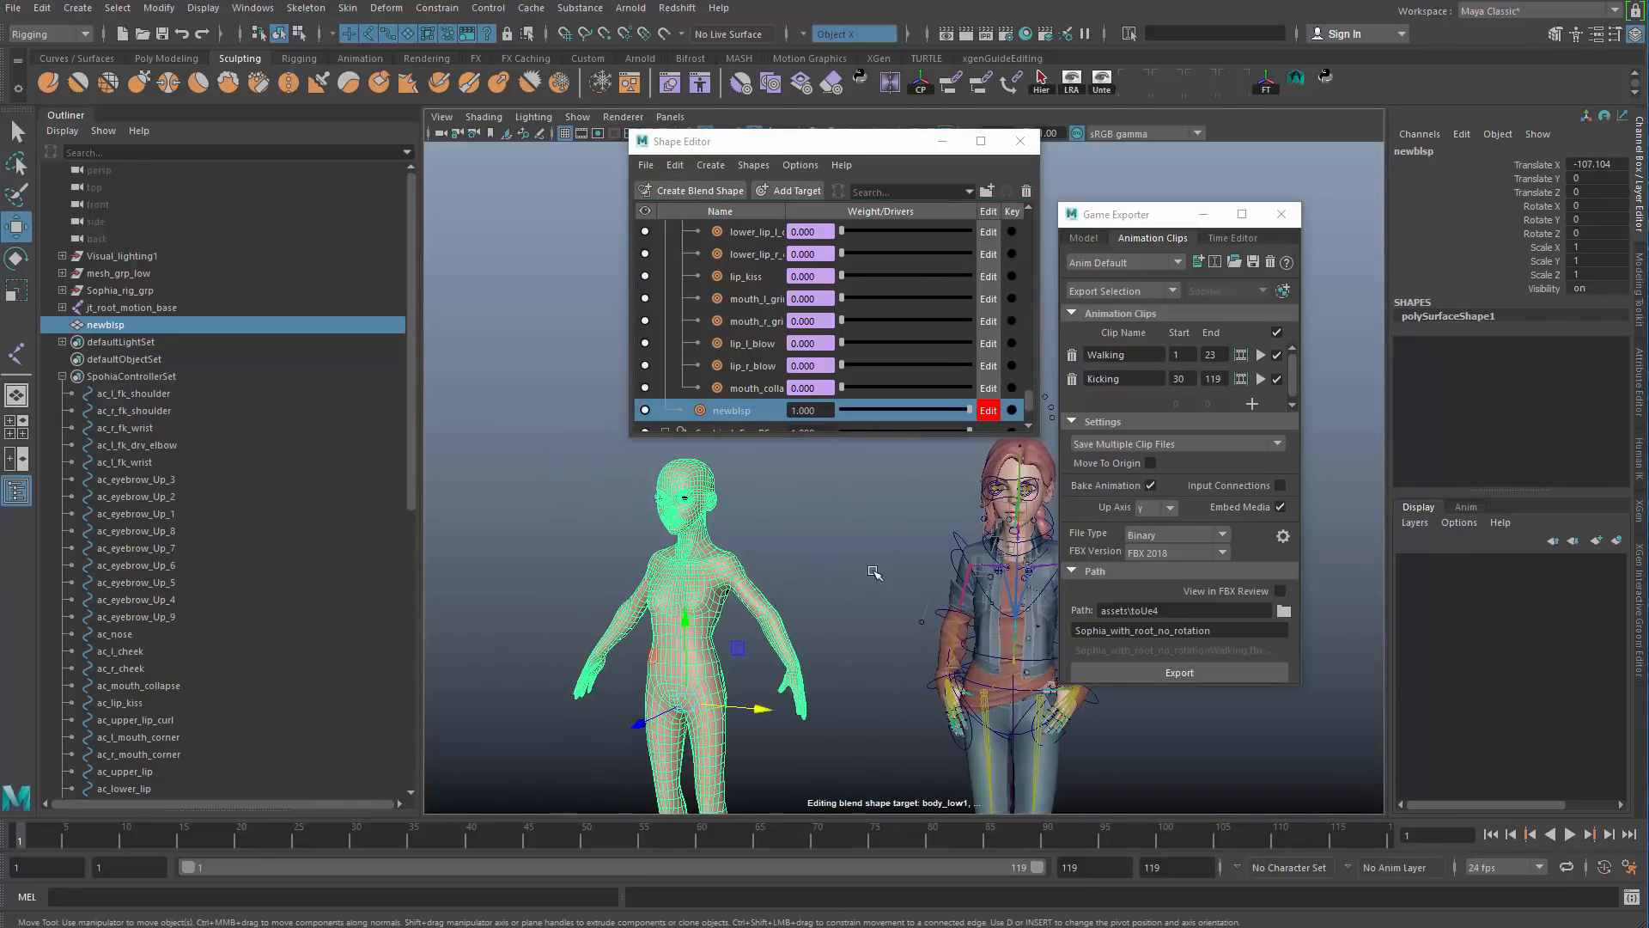
Step: Place a single joint on the forehead of the newblsp mesh and select it
{"action": "scroll", "coordinate": [783, 554], "scroll_direction": "up", "scroll_amount": 6}
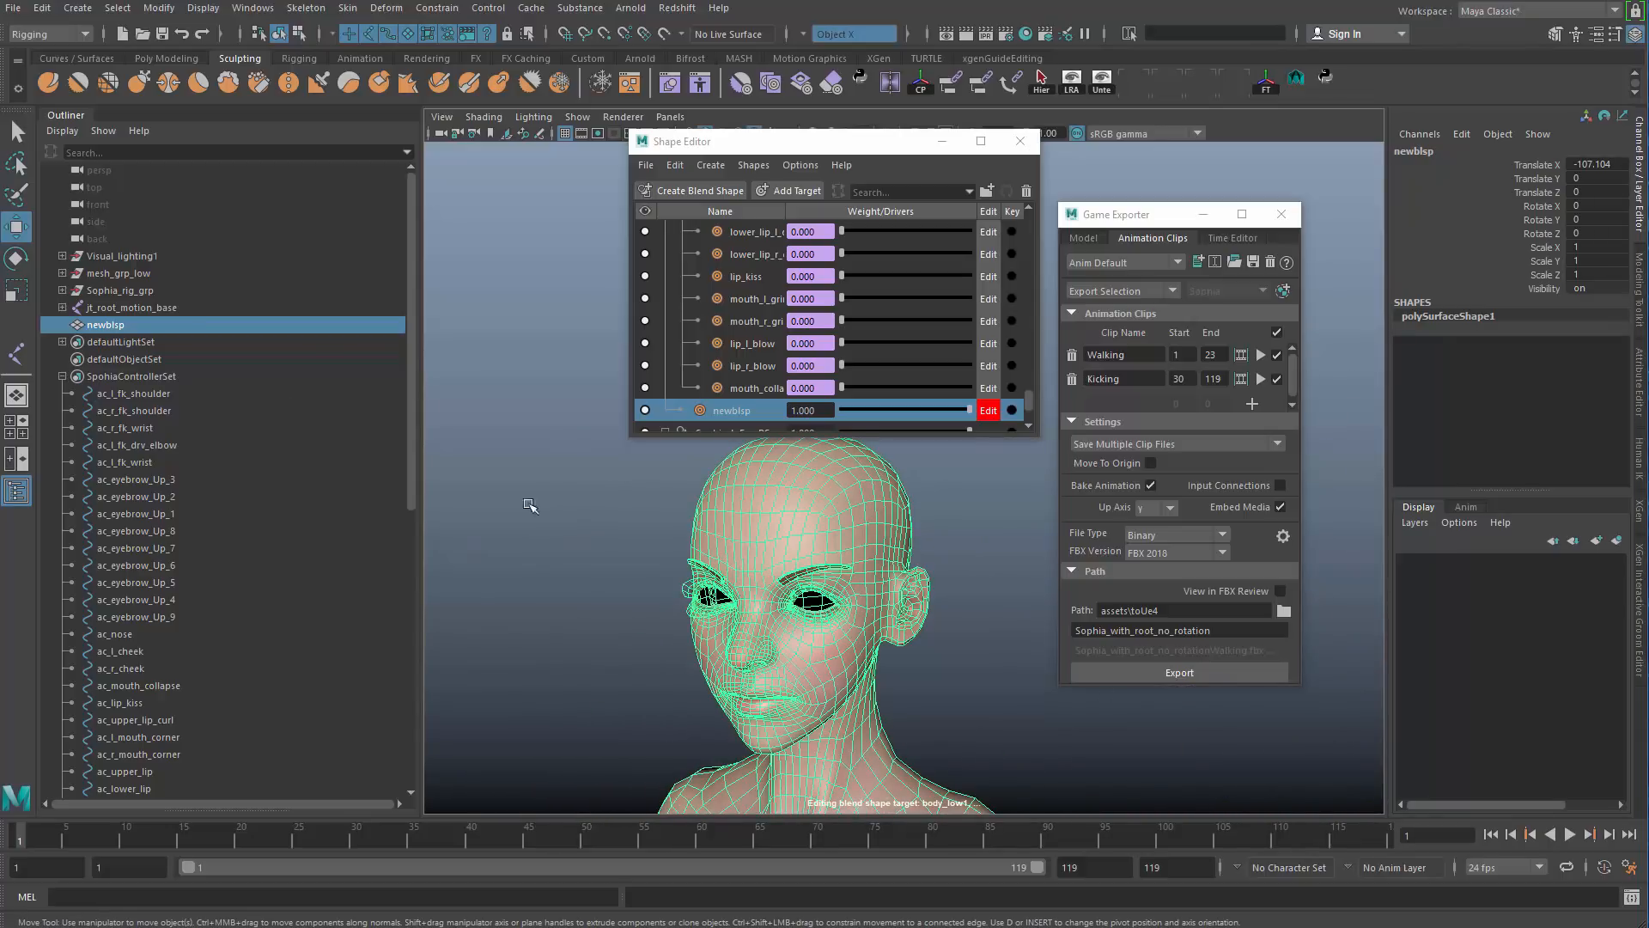
{"action": "left_click", "coordinate": [16, 354]}
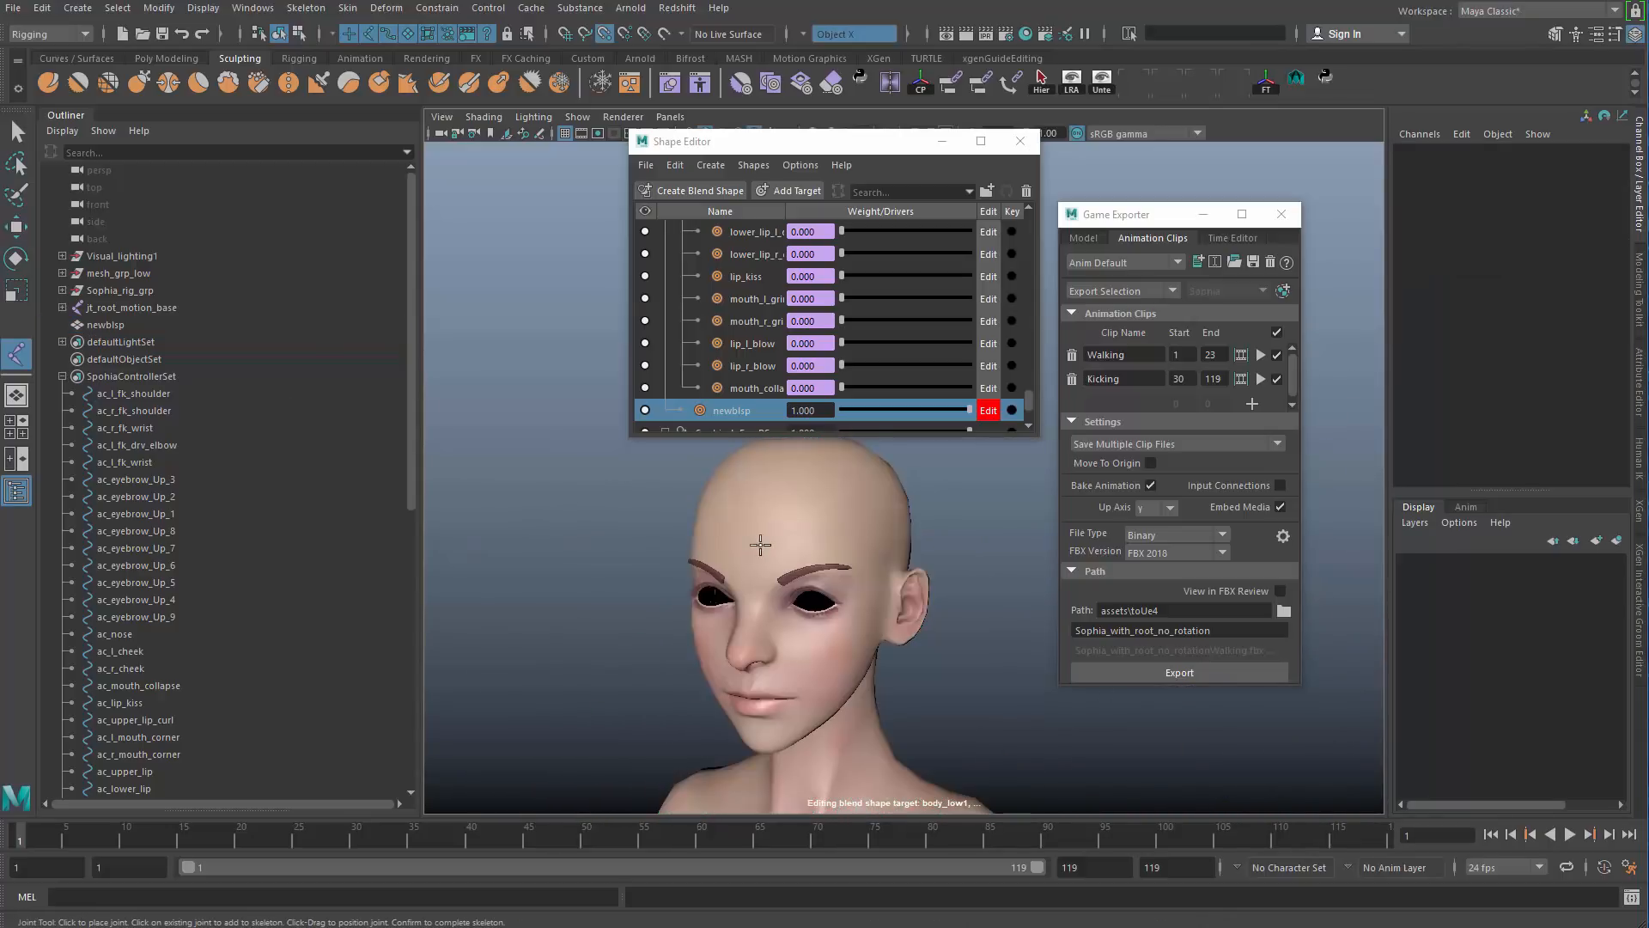
{"action": "left_click", "coordinate": [755, 541]}
{"action": "key", "text": "q"}
{"action": "left_click", "coordinate": [761, 542]}
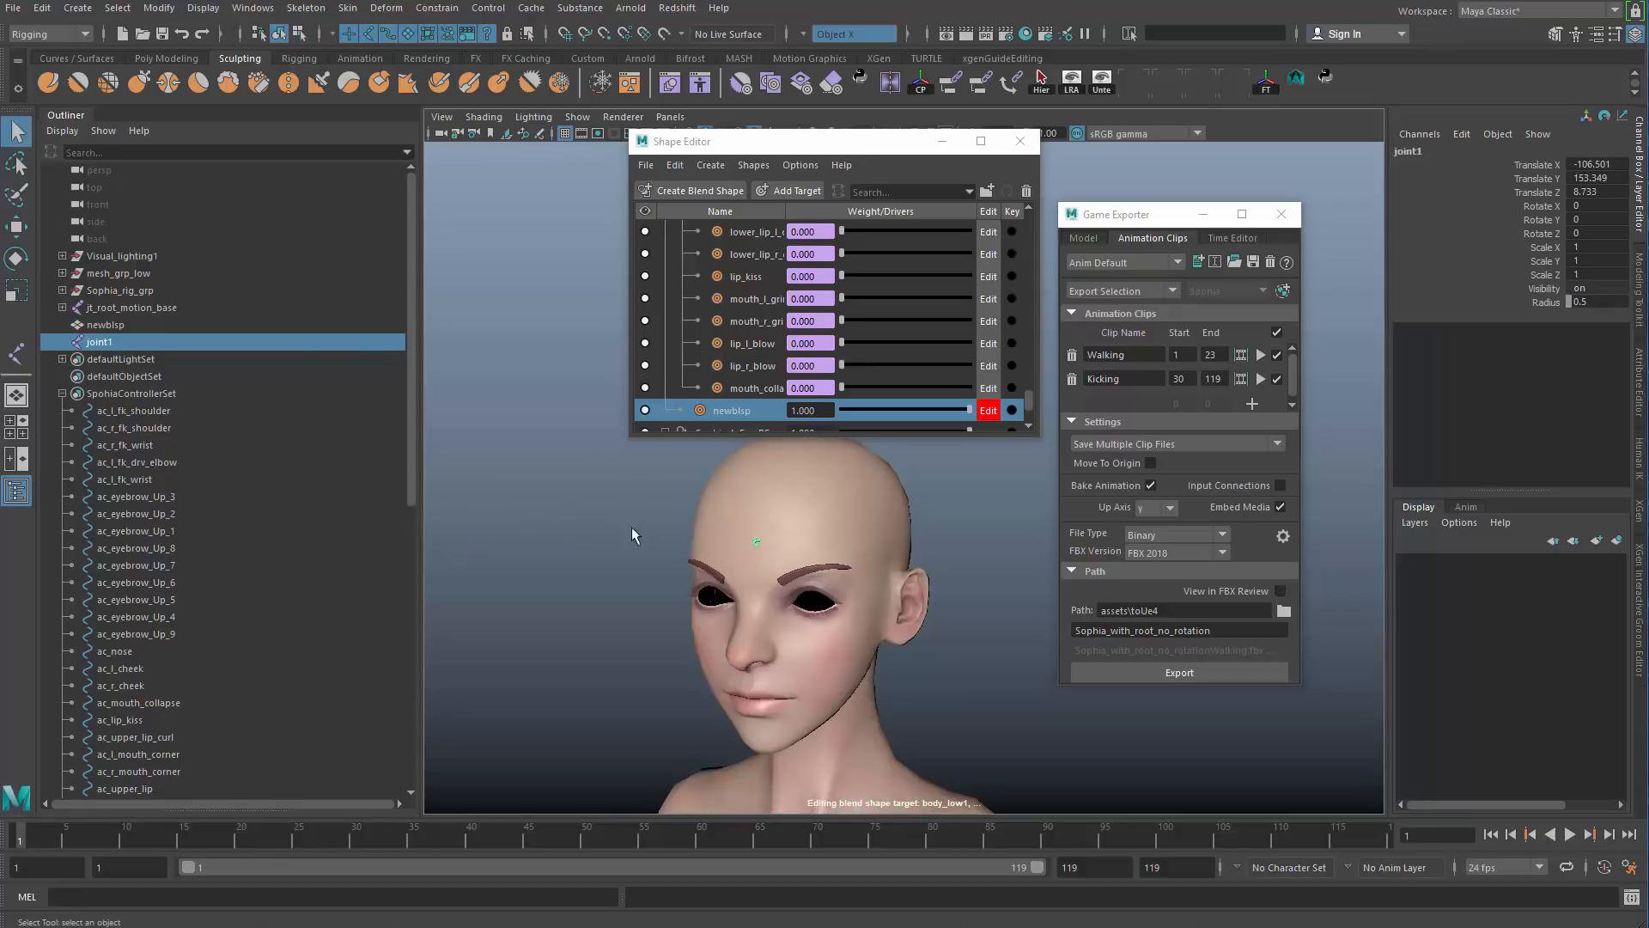
Step: Draw a four-joint chain on the newblsp forehead, starting between the eyebrows and looping up across the brow
{"action": "left_click", "coordinate": [16, 354]}
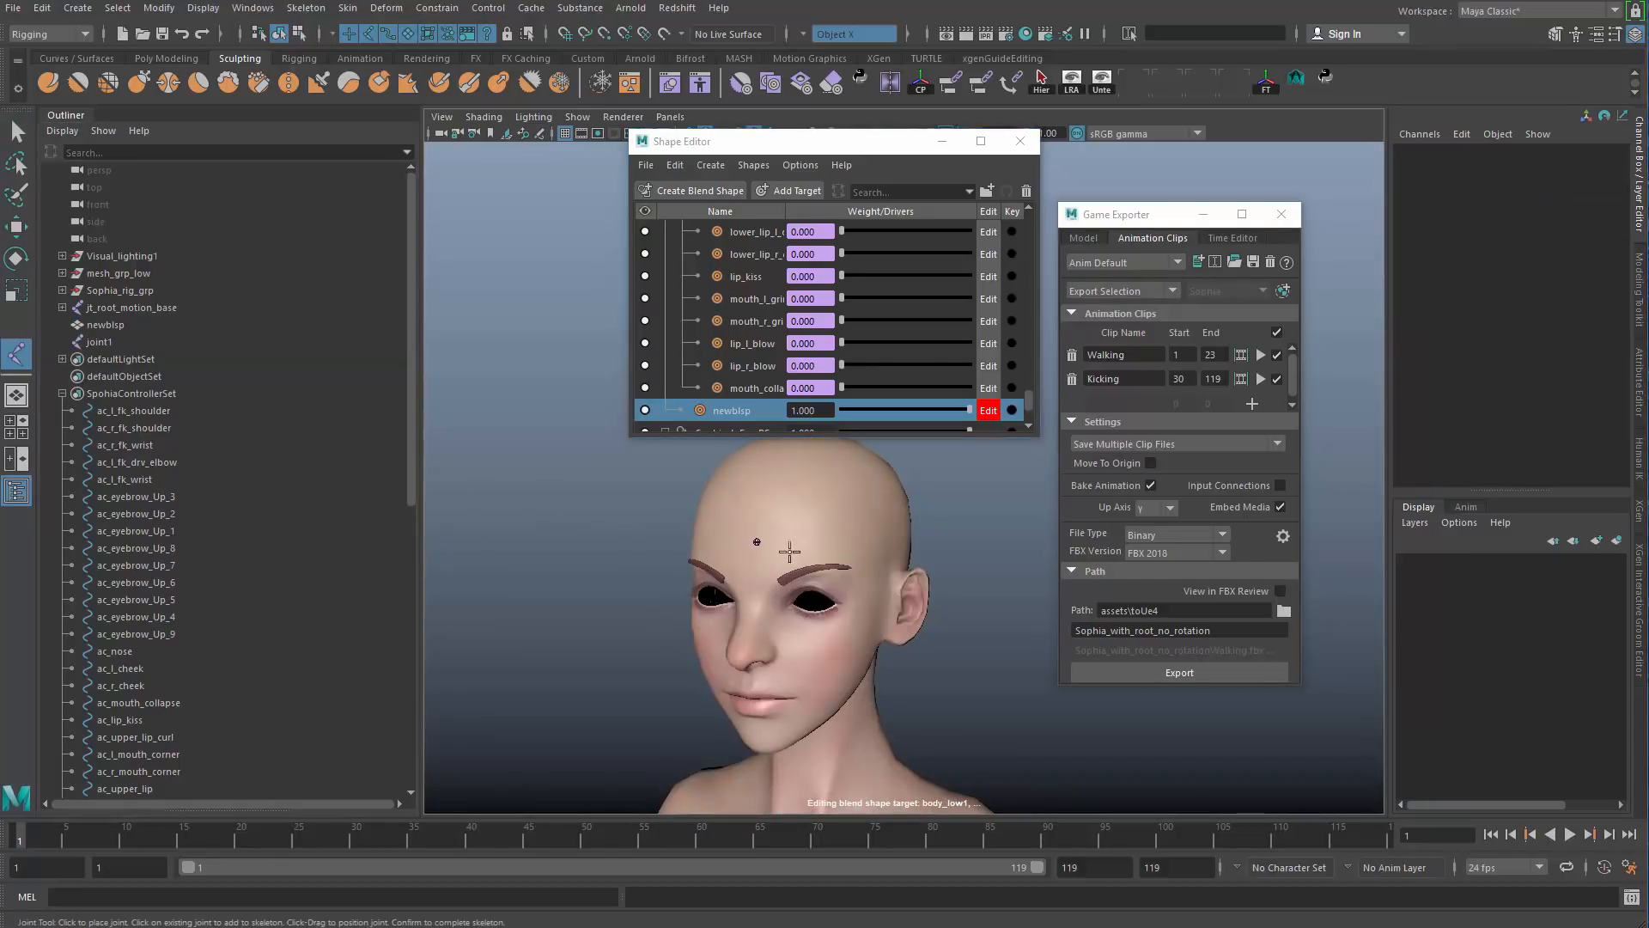
{"action": "left_click", "coordinate": [763, 577]}
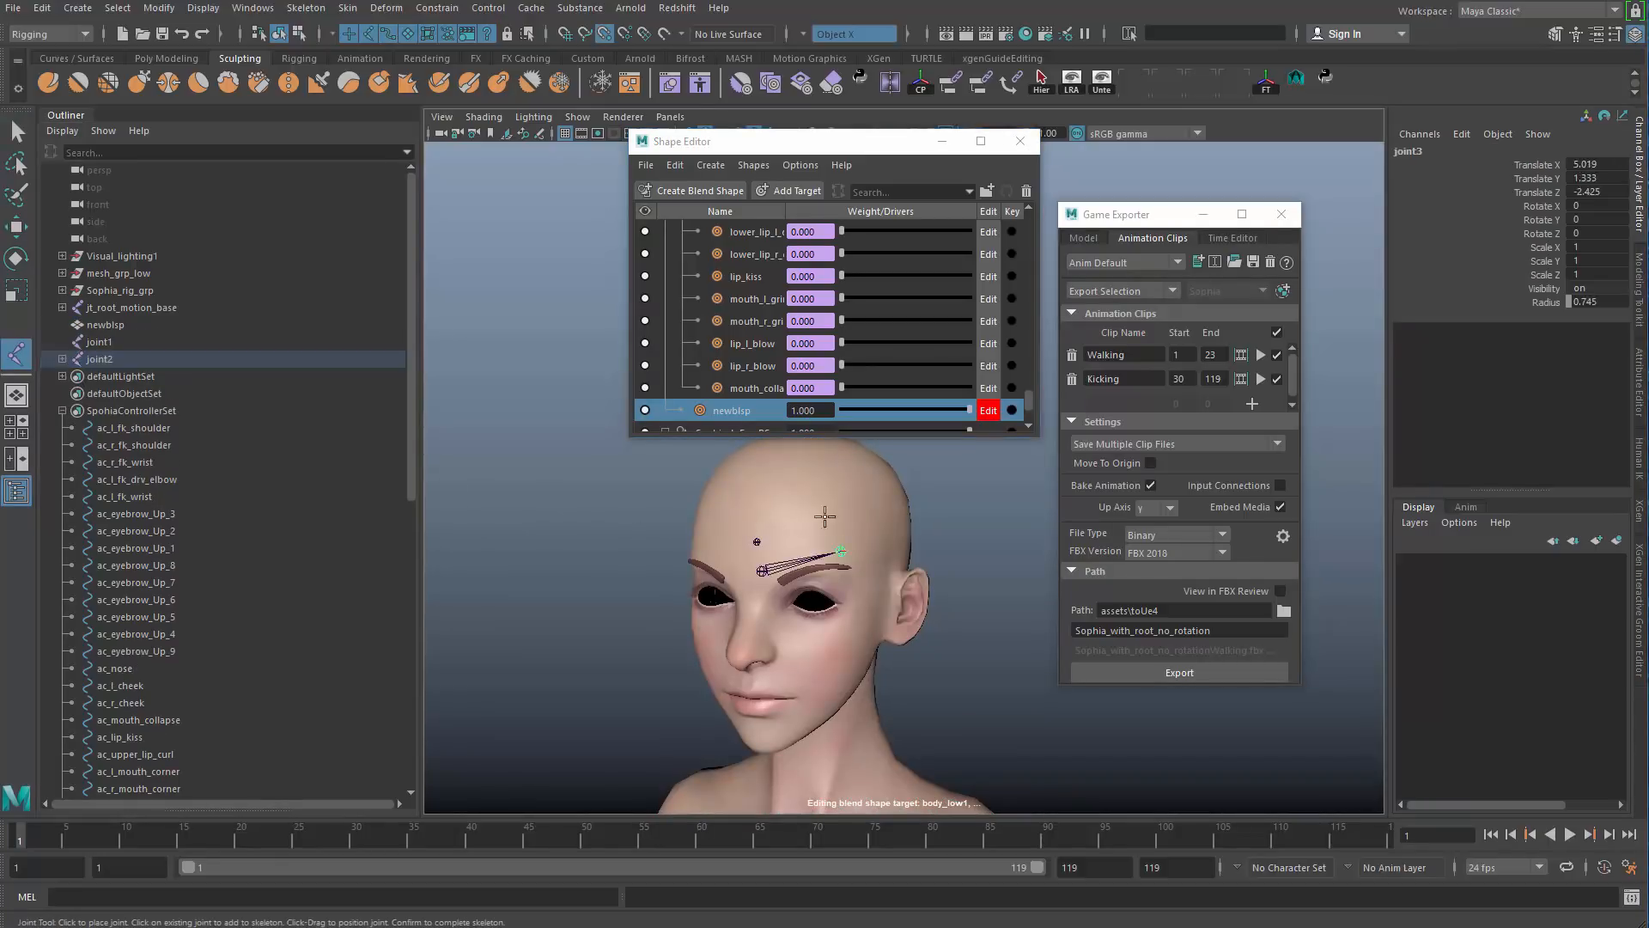
{"action": "key", "text": "q"}
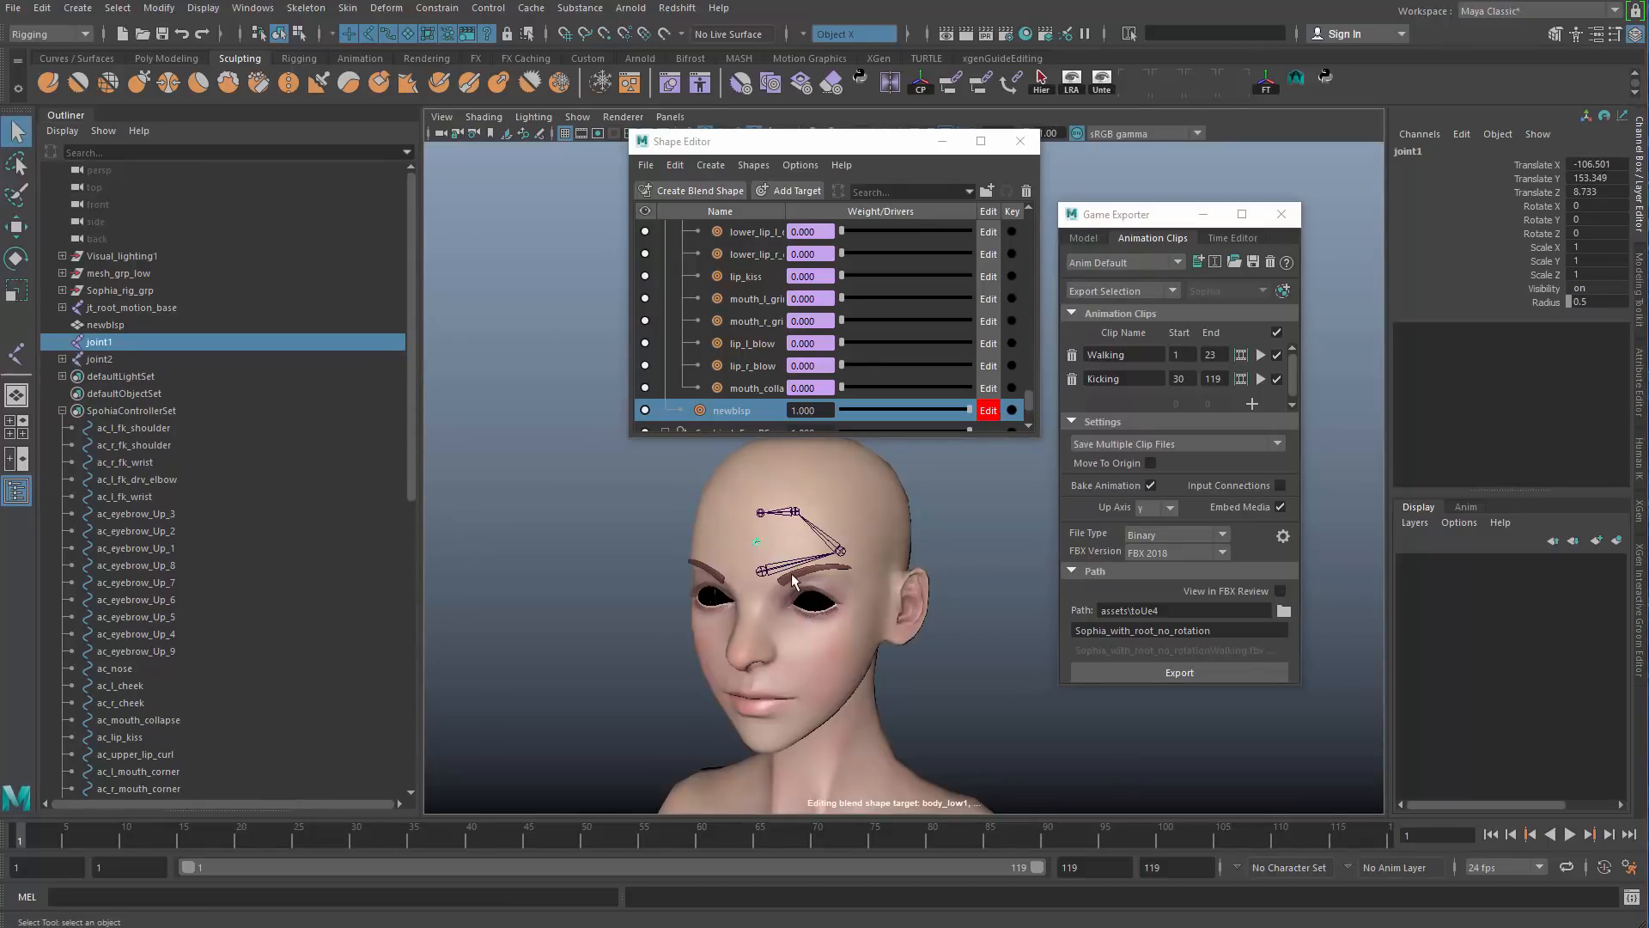
Step: Bind the newblsp mesh to the joint2 chain as skin, and select the mesh to examine its inputs and outputs
{"action": "left_click", "coordinate": [751, 544], "text": "shift"}
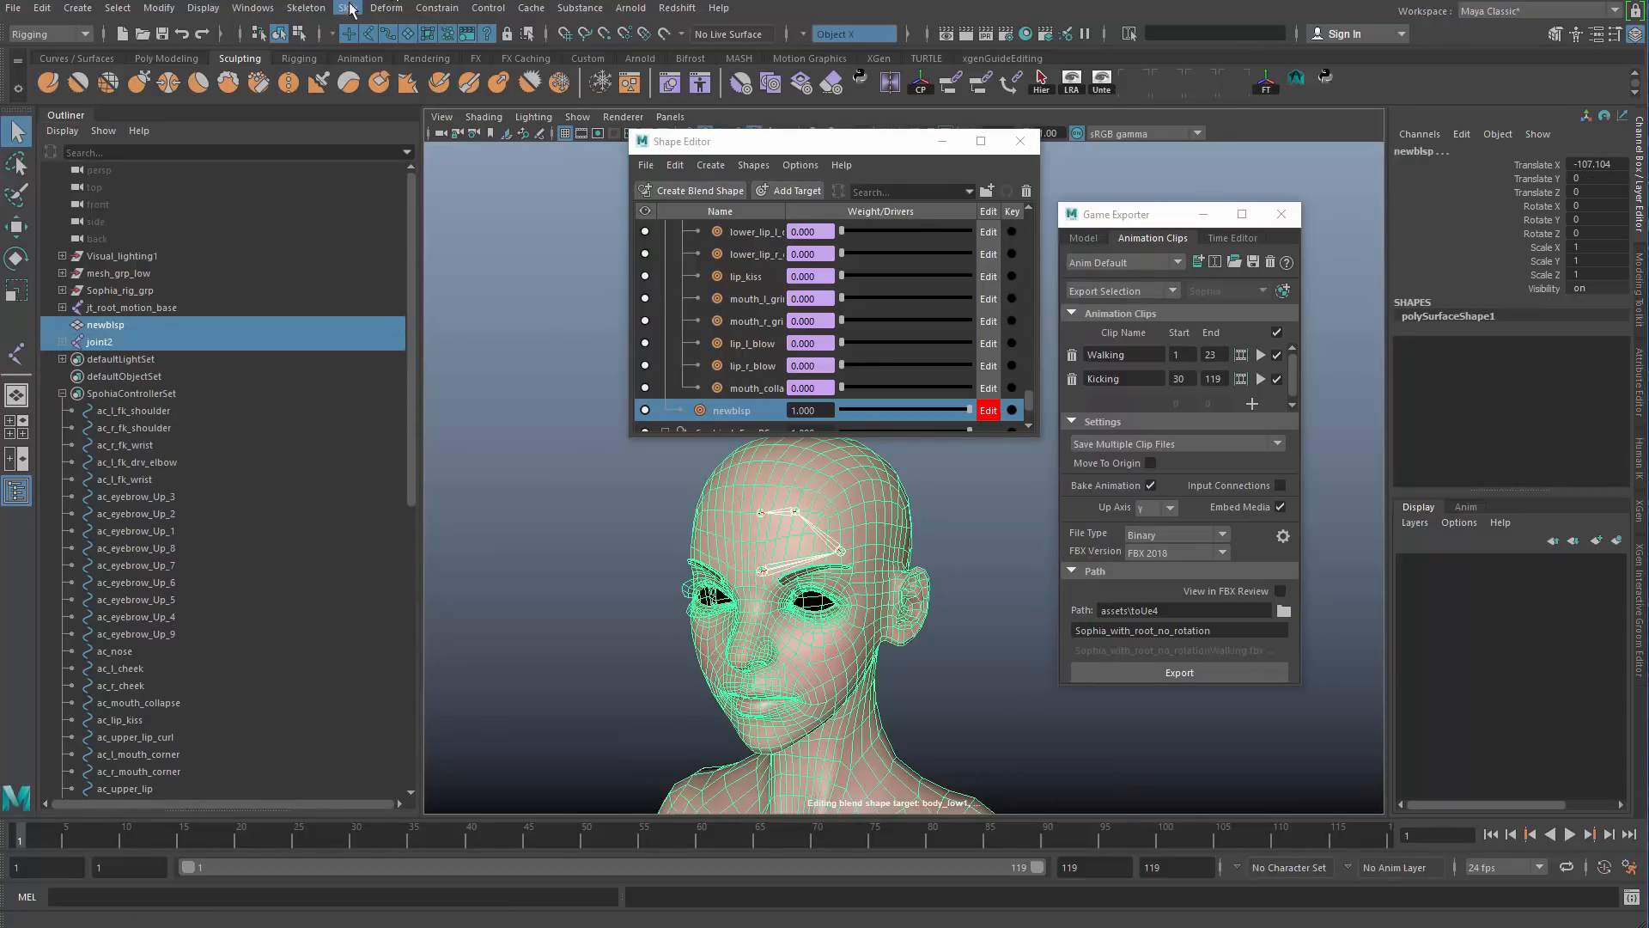
{"action": "left_click", "coordinate": [350, 10]}
{"action": "left_click", "coordinate": [391, 52]}
{"action": "scroll", "coordinate": [730, 541], "scroll_direction": "down", "scroll_amount": 3}
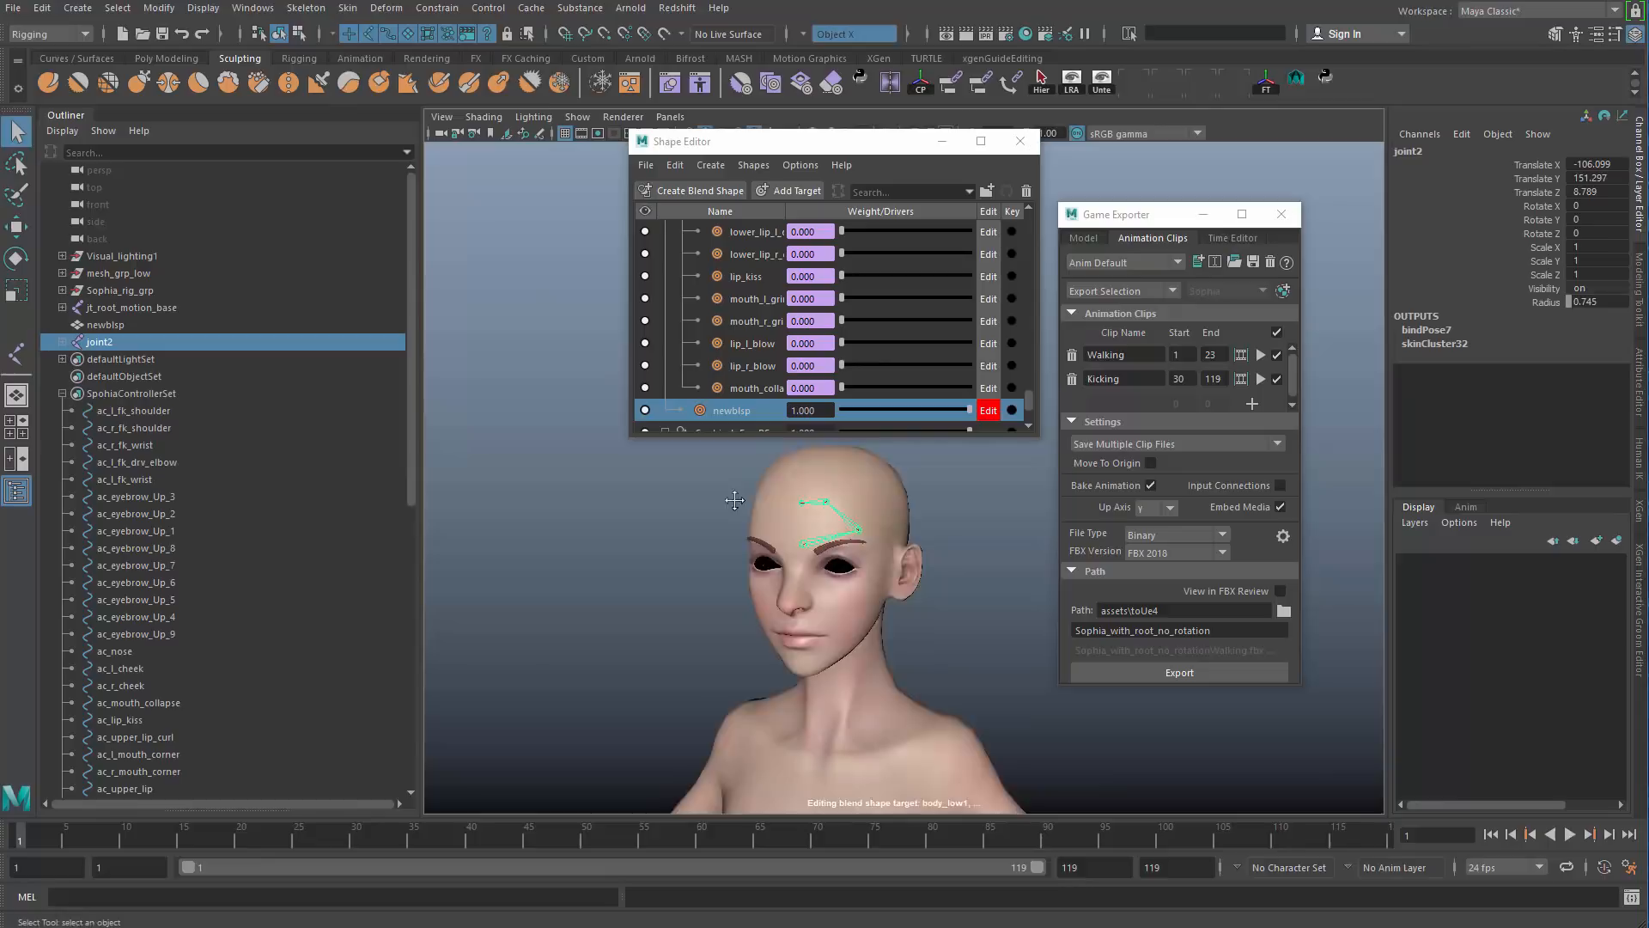
{"action": "left_click_drag", "start_coordinate": [730, 541], "coordinate": [657, 477], "text": "alt"}
{"action": "left_click", "coordinate": [653, 522]}
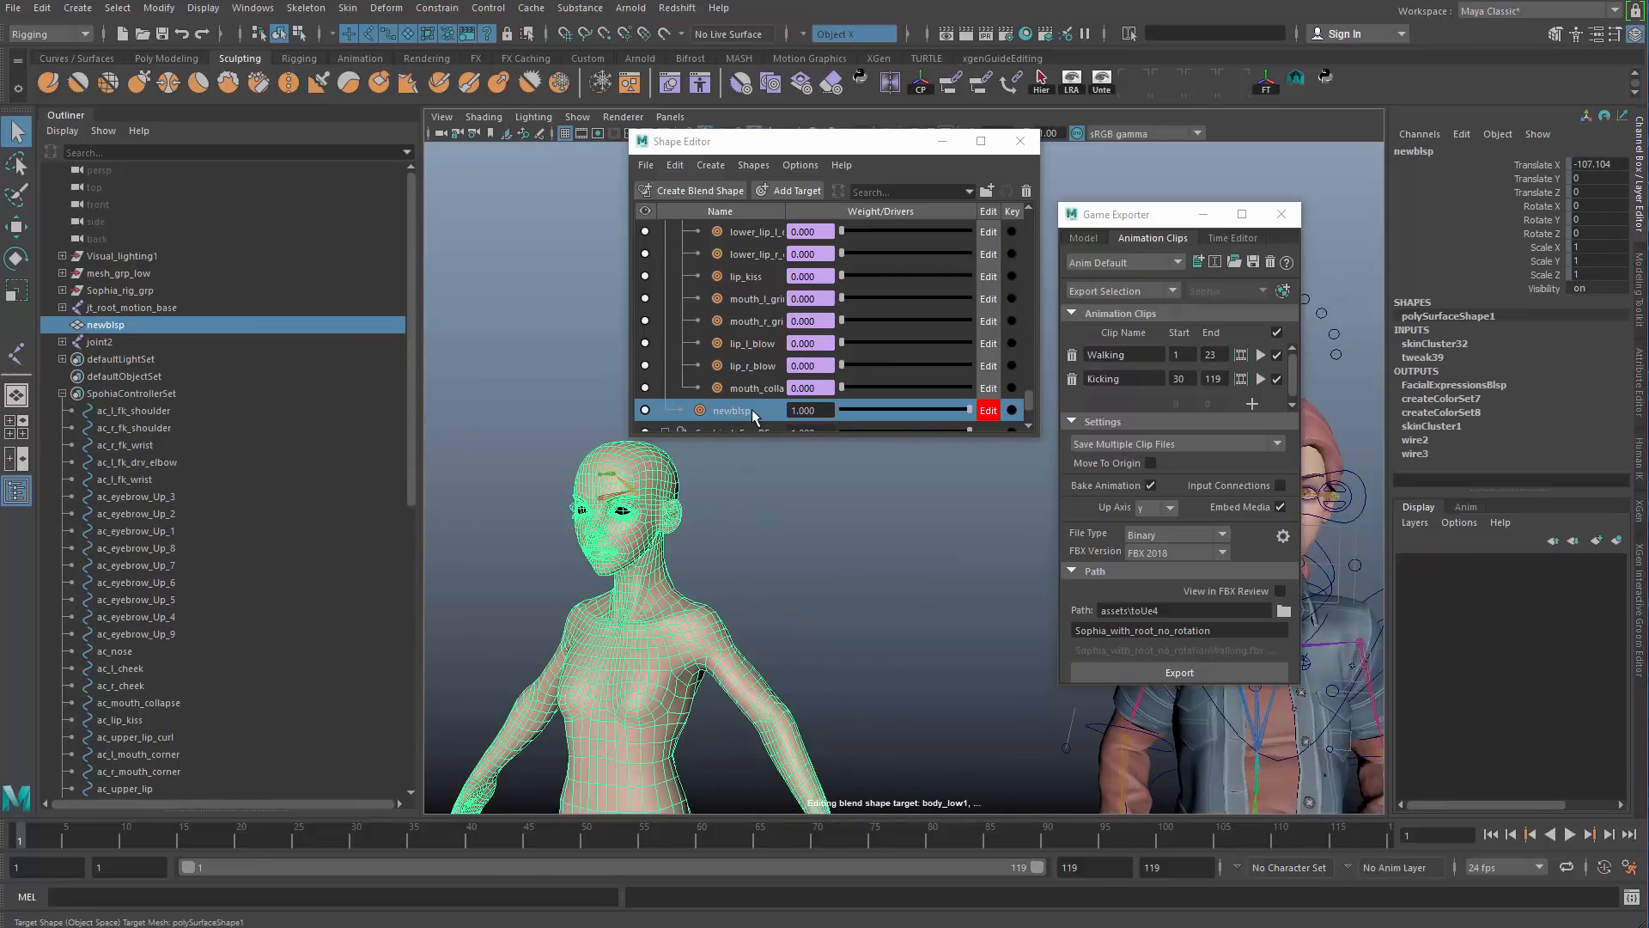
Step: Move the Game Exporter window clear of the viewport and deselect the mesh, keeping both figures in view
{"action": "left_click_drag", "start_coordinate": [1159, 216], "coordinate": [1481, 102]}
{"action": "left_click_drag", "start_coordinate": [820, 534], "coordinate": [767, 547], "text": "alt"}
{"action": "left_click", "coordinate": [766, 546]}
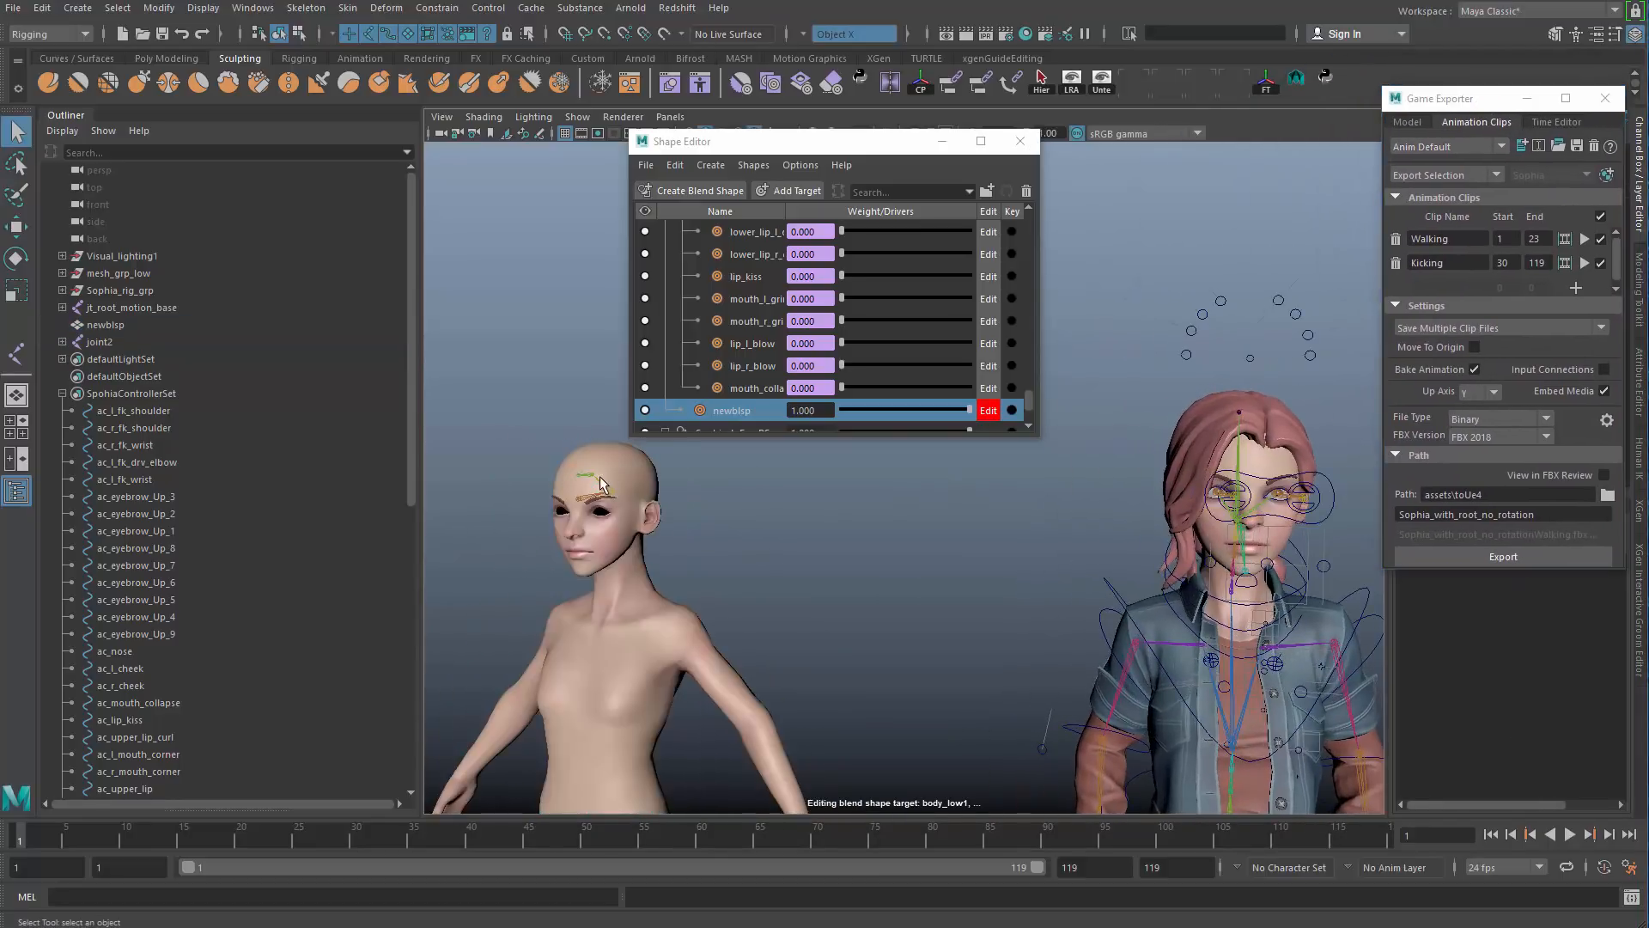
Step: Test the bind by rotating a forehead joint and moving the joint2 root, undoing each change
{"action": "left_click", "coordinate": [599, 476]}
{"action": "key", "text": "e"}
{"action": "left_click_drag", "start_coordinate": [668, 464], "coordinate": [673, 382]}
{"action": "key", "text": "ctrl+z"}
{"action": "key", "text": "q"}
{"action": "left_click", "coordinate": [580, 498]}
{"action": "key", "text": "w"}
{"action": "left_click_drag", "start_coordinate": [581, 500], "coordinate": [549, 485]}
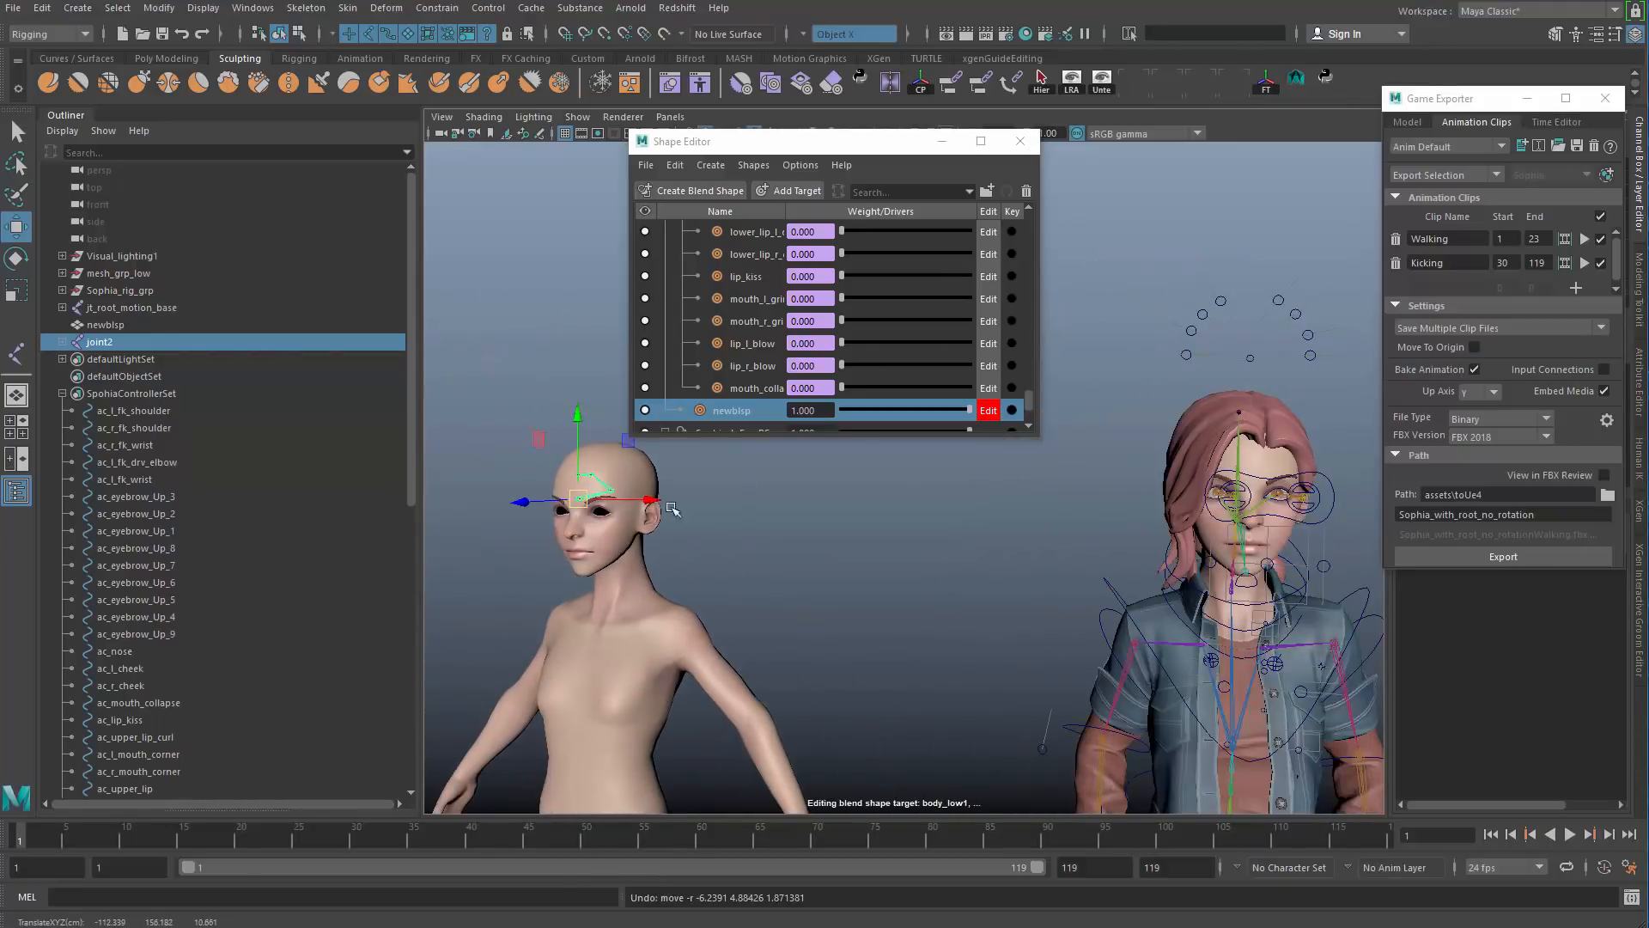
{"action": "key", "text": "q"}
{"action": "left_click", "coordinate": [584, 539]}
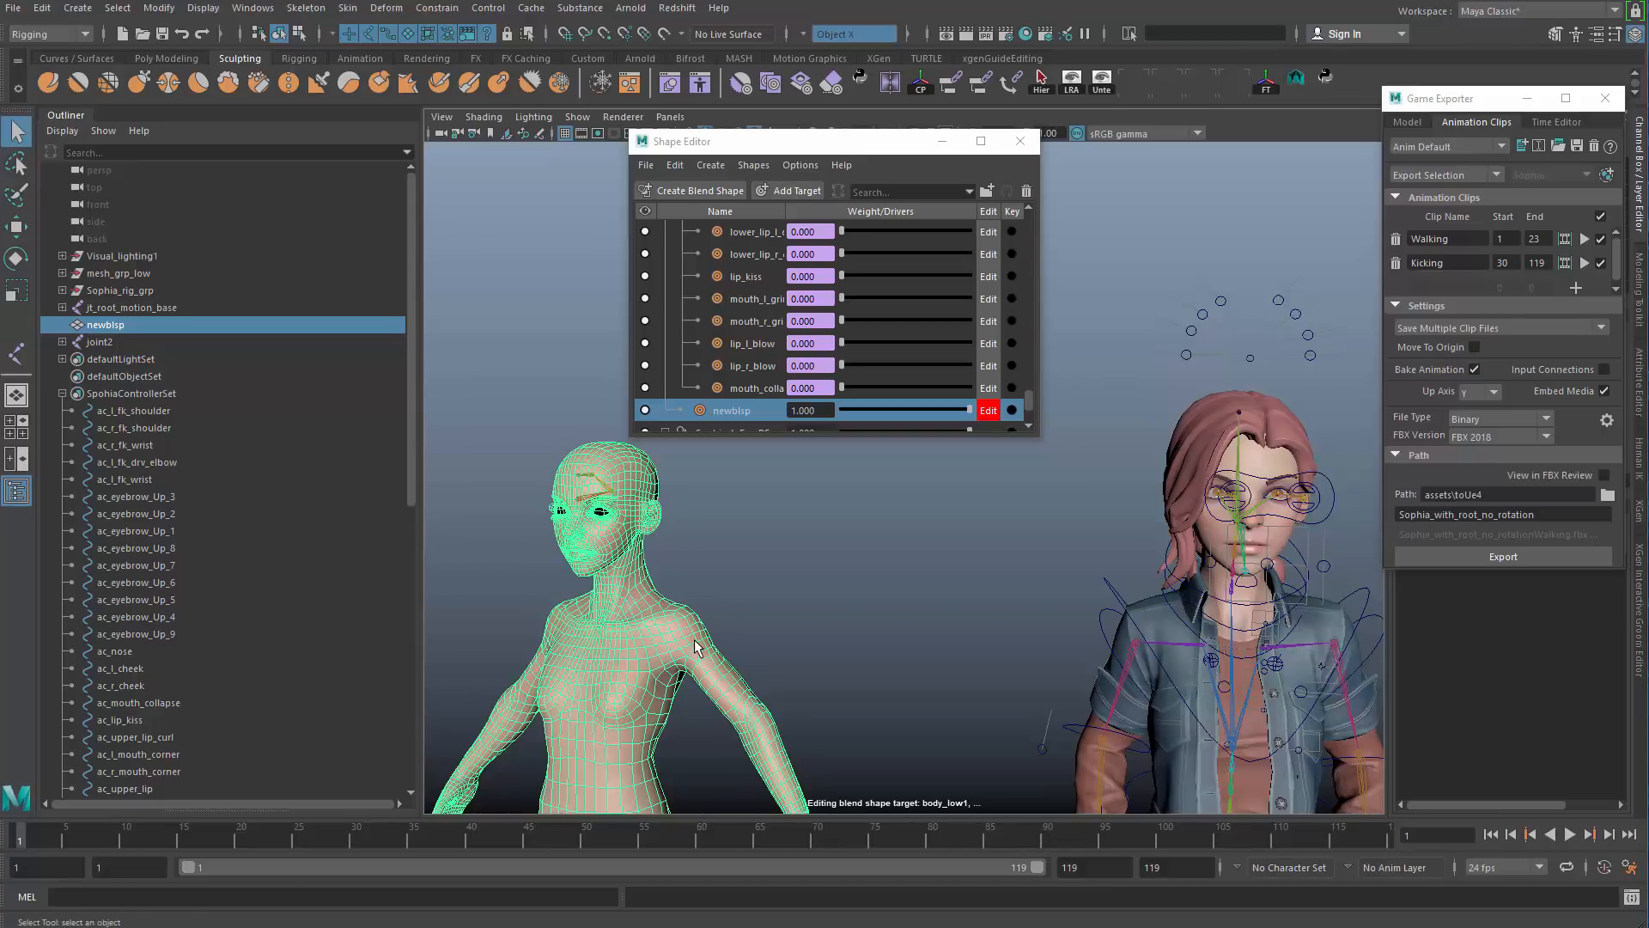
{"action": "left_click", "coordinate": [713, 565]}
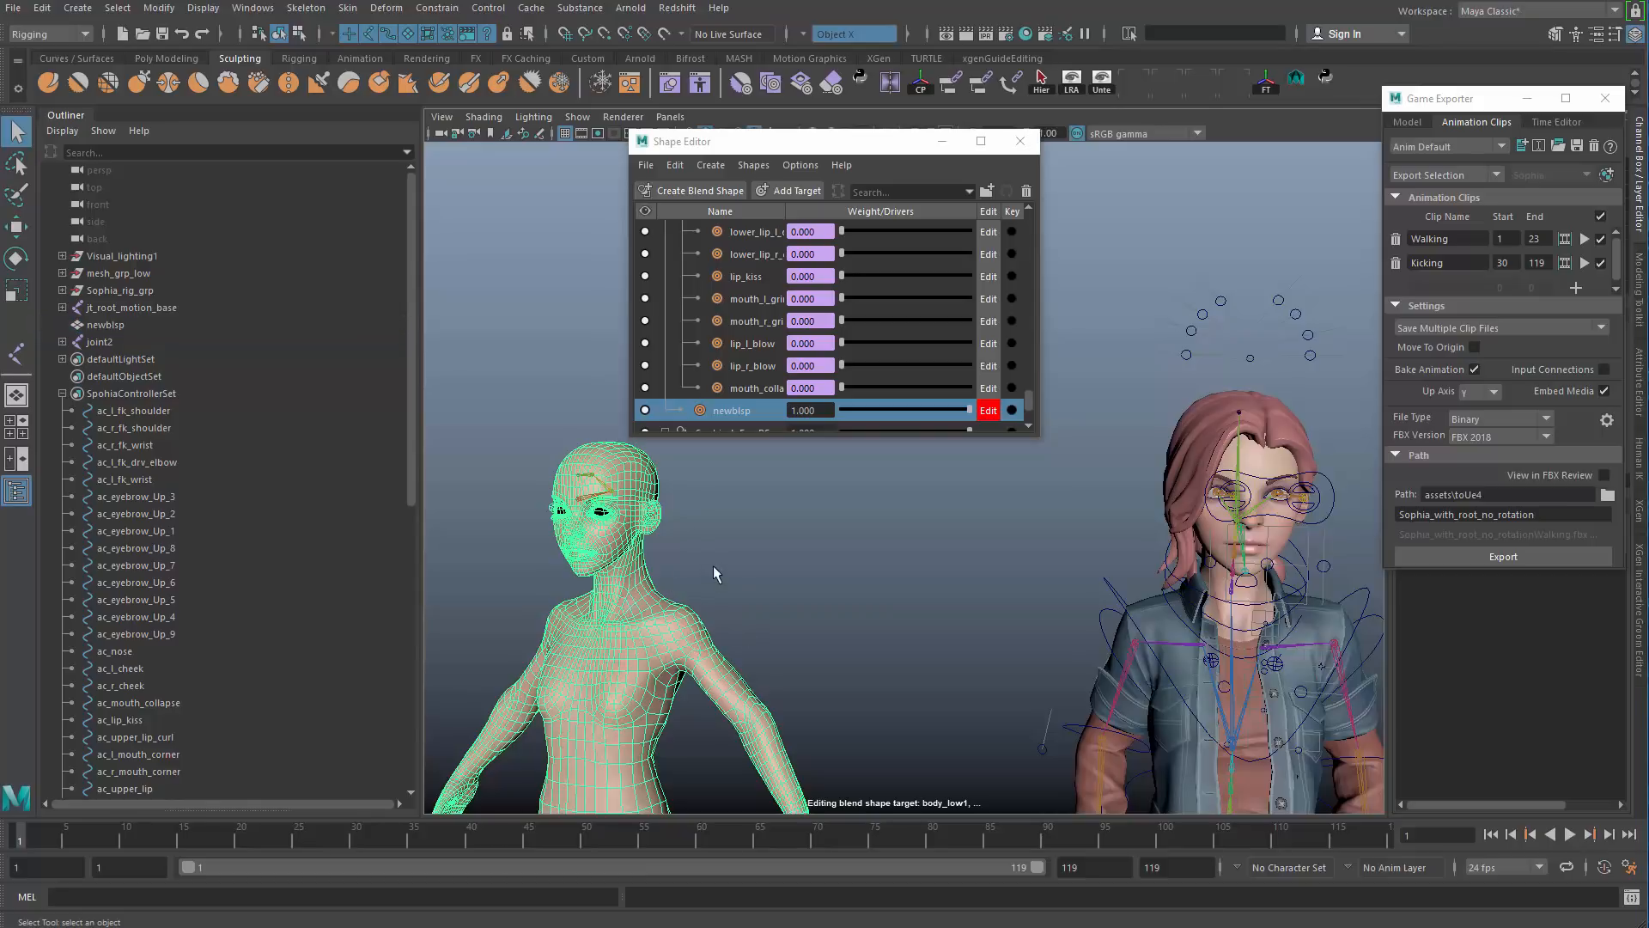
{"action": "left_click", "coordinate": [581, 570]}
{"action": "left_click", "coordinate": [582, 505]}
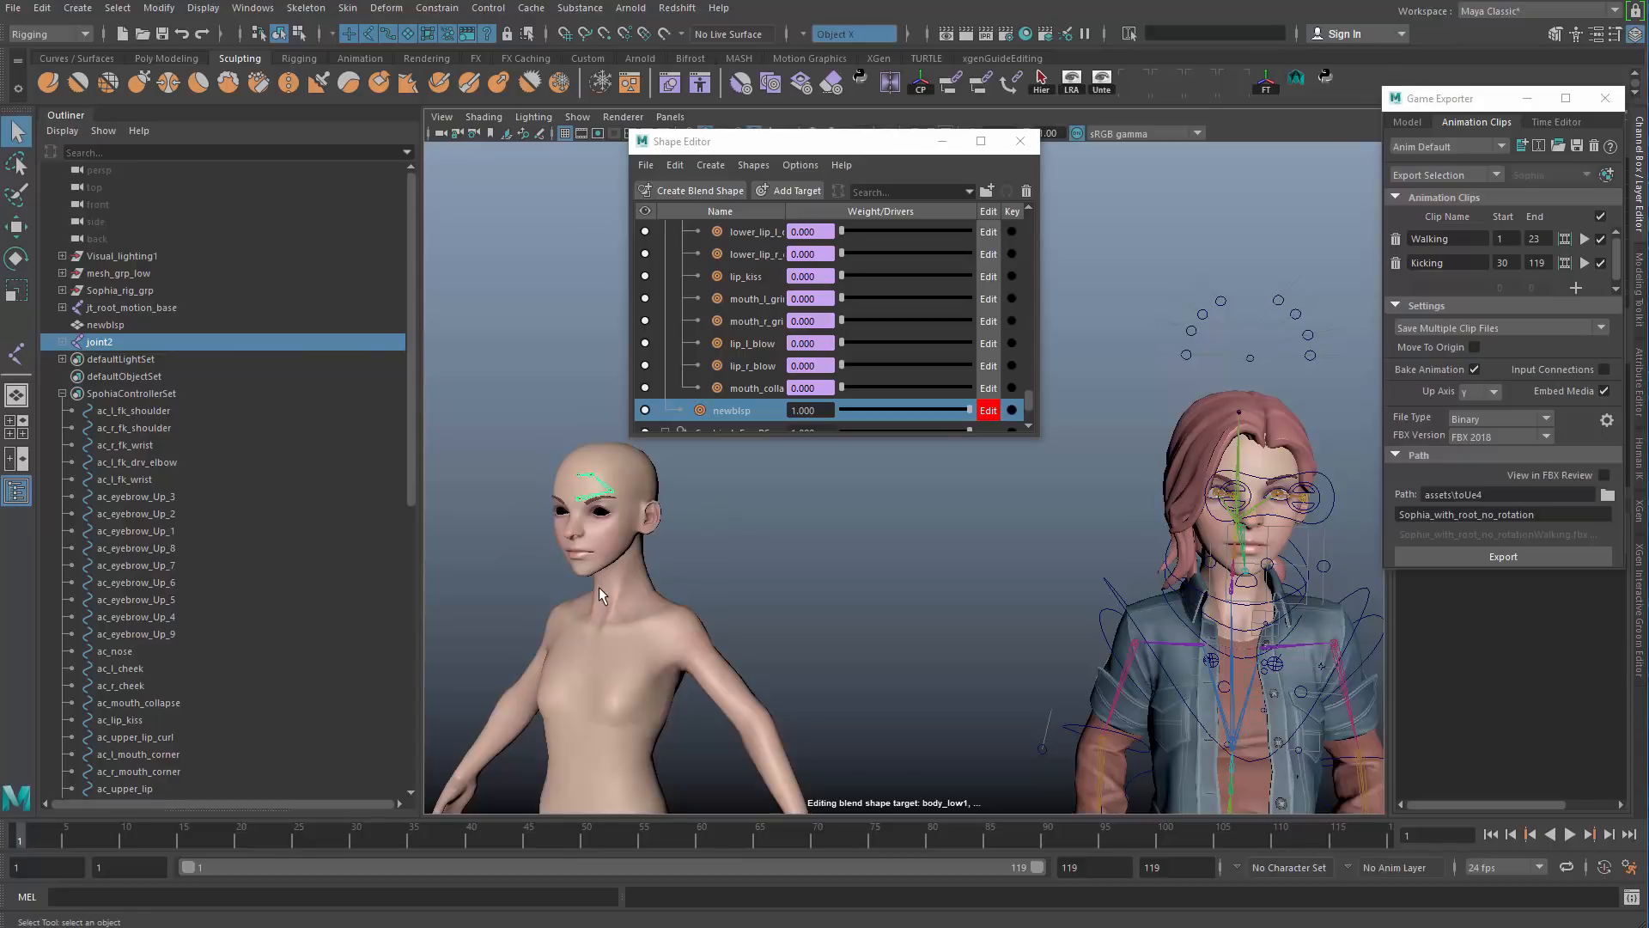
{"action": "left_click", "coordinate": [665, 549]}
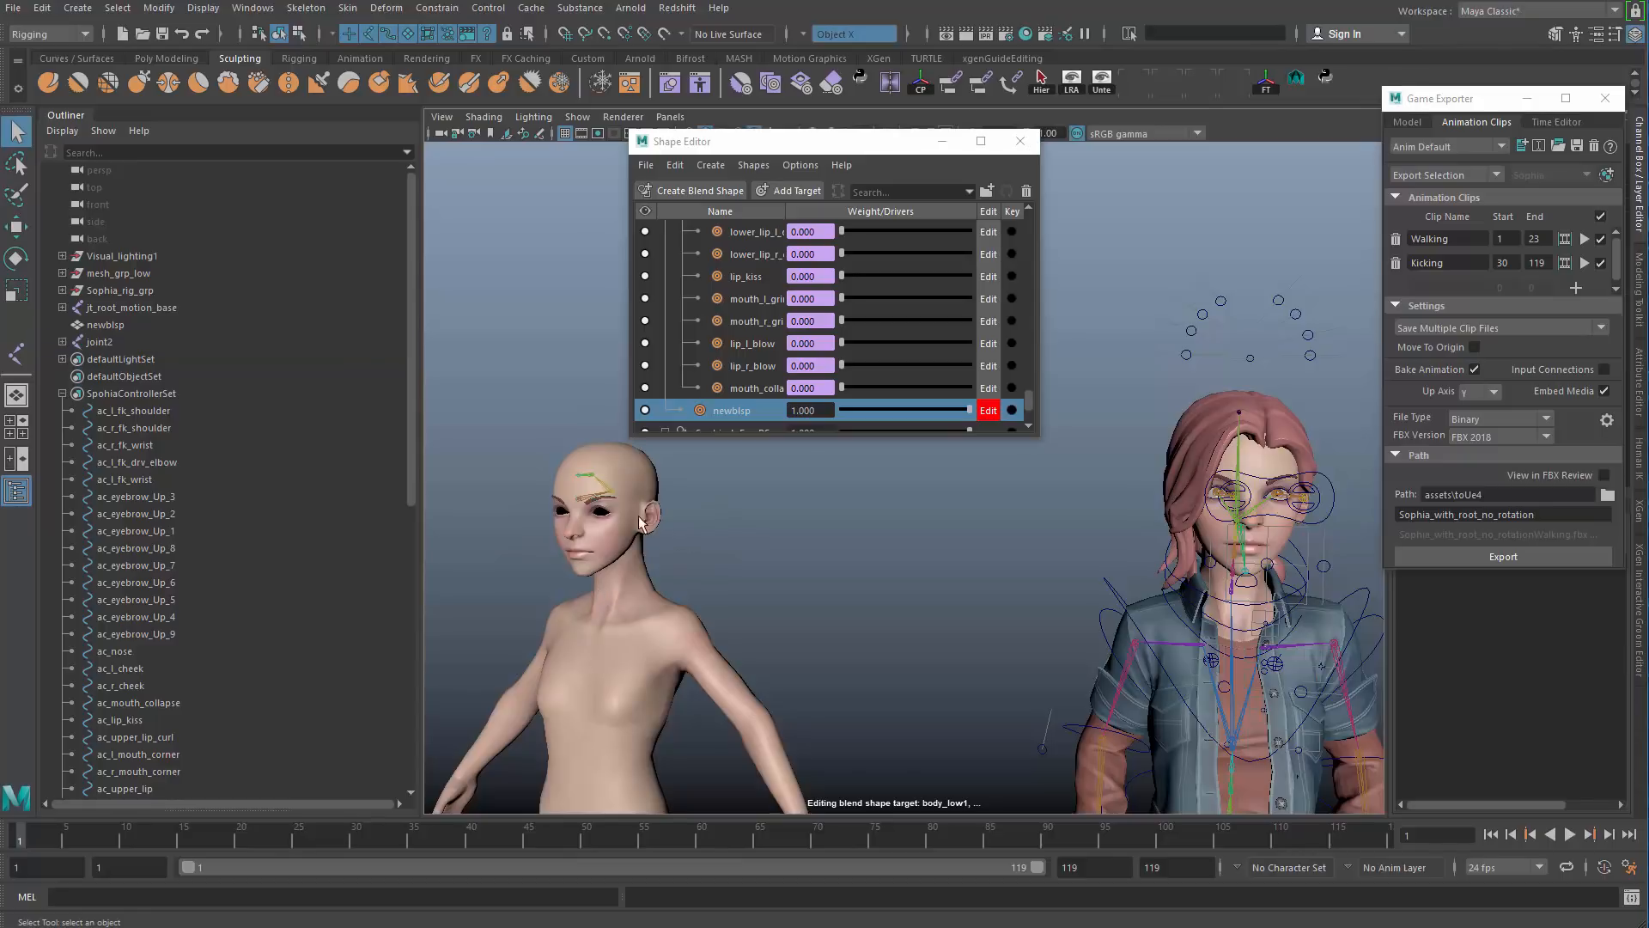
Step: Rotate the joint2 root to test how the bound newblsp mesh drives the character's blend shape, and undo the rotation
{"action": "left_click", "coordinate": [590, 498]}
{"action": "key", "text": "e"}
{"action": "left_click_drag", "start_coordinate": [657, 532], "coordinate": [552, 424]}
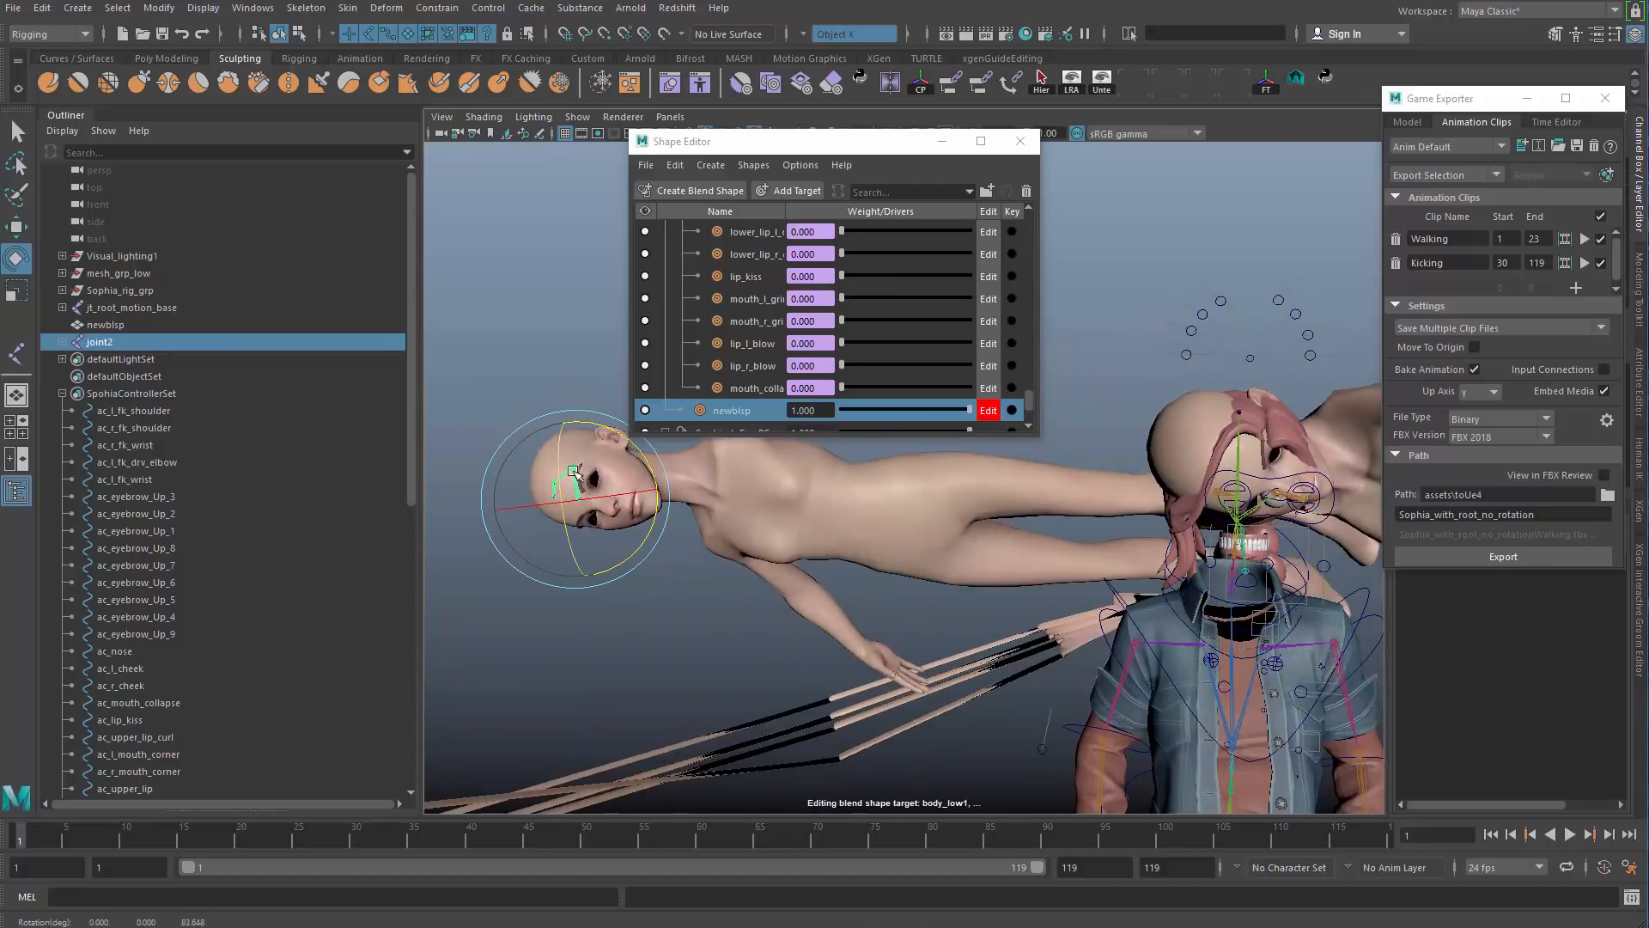
{"action": "key", "text": "ctrl+z"}
{"action": "key", "text": "q"}
Step: Delete the joint2 chain, the newblsp mesh and the newblsp target in the Shape Editor
{"action": "left_click", "coordinate": [746, 541]}
{"action": "left_click", "coordinate": [592, 496]}
{"action": "key", "text": "Delete"}
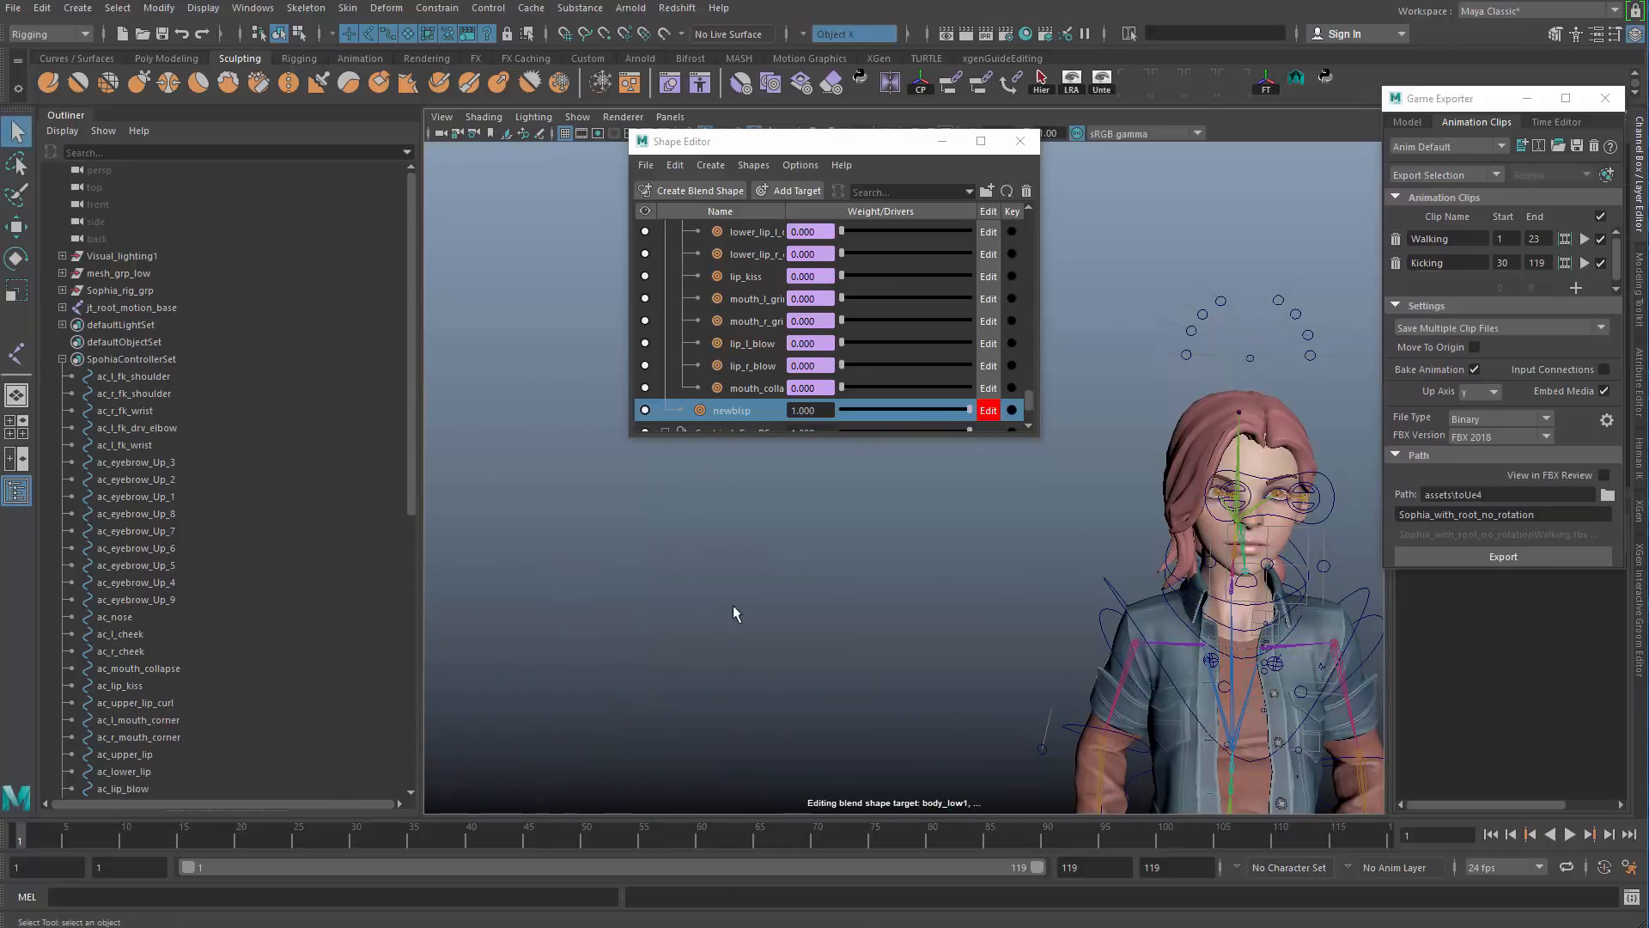
{"action": "left_click", "coordinate": [738, 414]}
{"action": "key", "text": "Delete"}
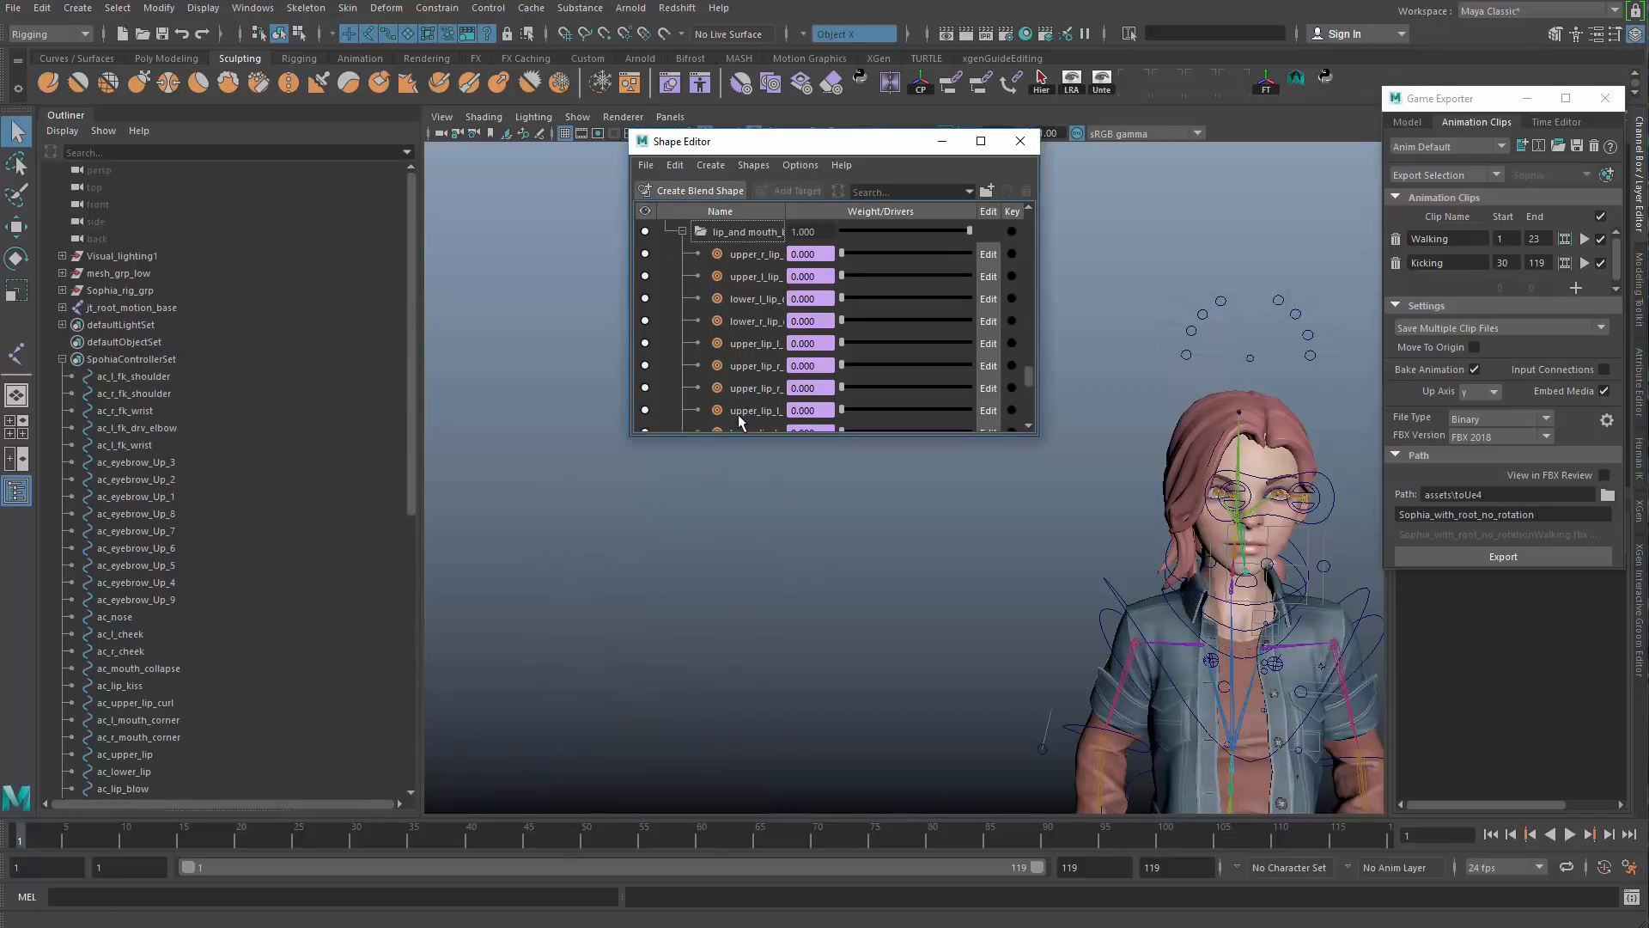
Step: Select jt_root_motion_base in the Outliner and expand its entire joint hierarchy
{"action": "scroll", "coordinate": [745, 392], "scroll_direction": "down", "scroll_amount": 5}
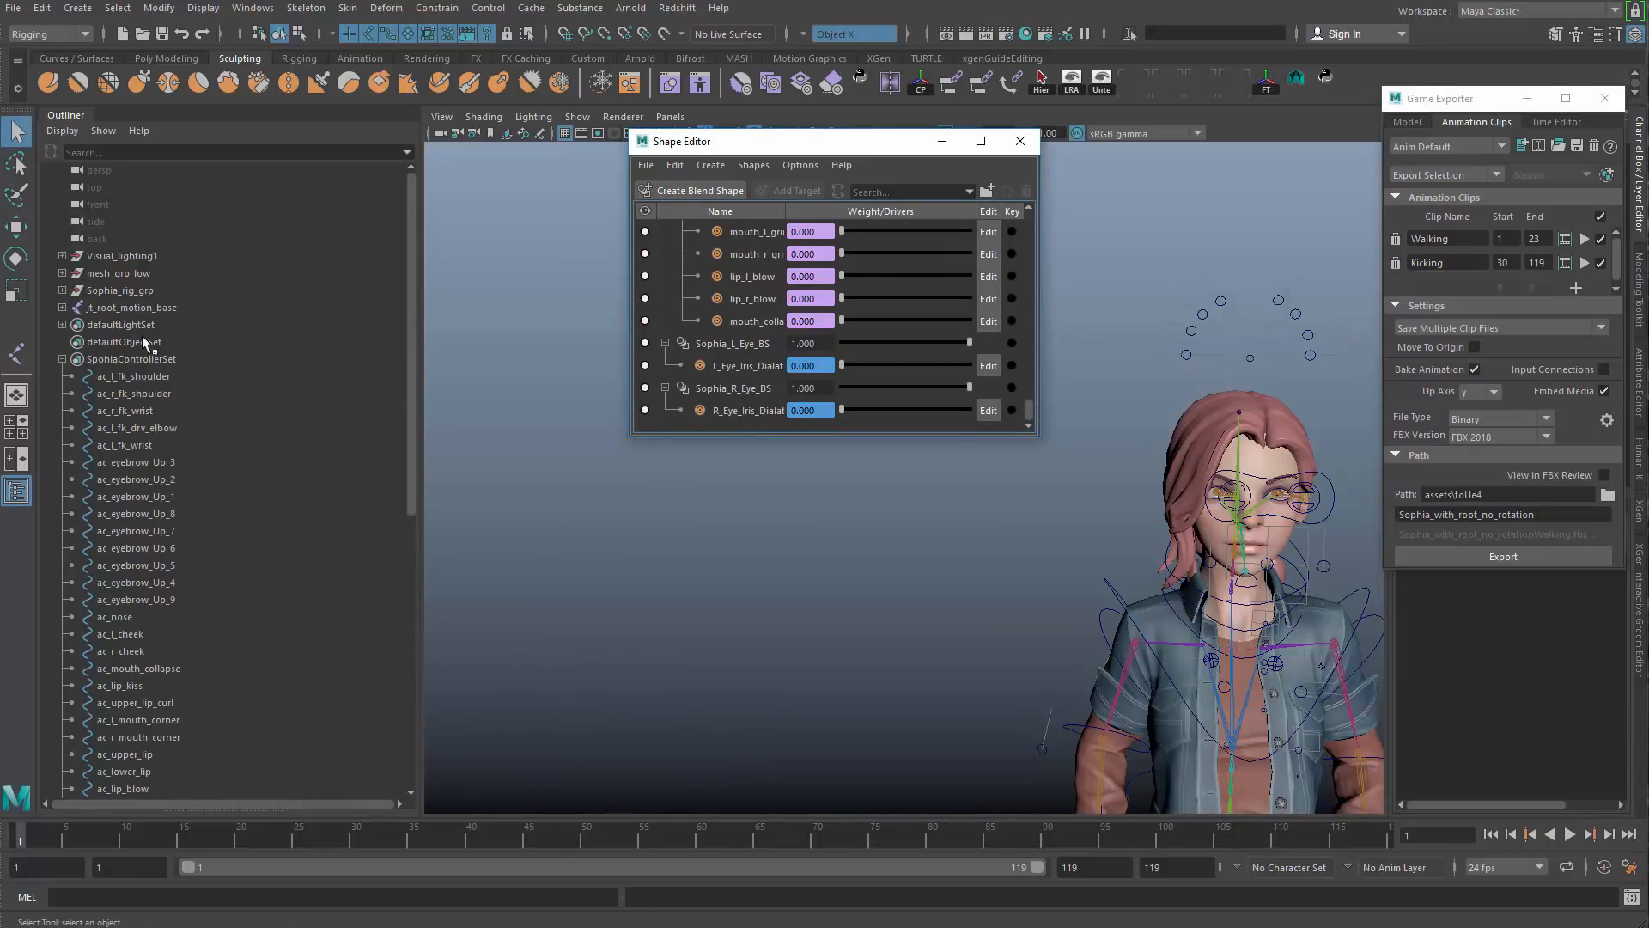
{"action": "left_click", "coordinate": [112, 307]}
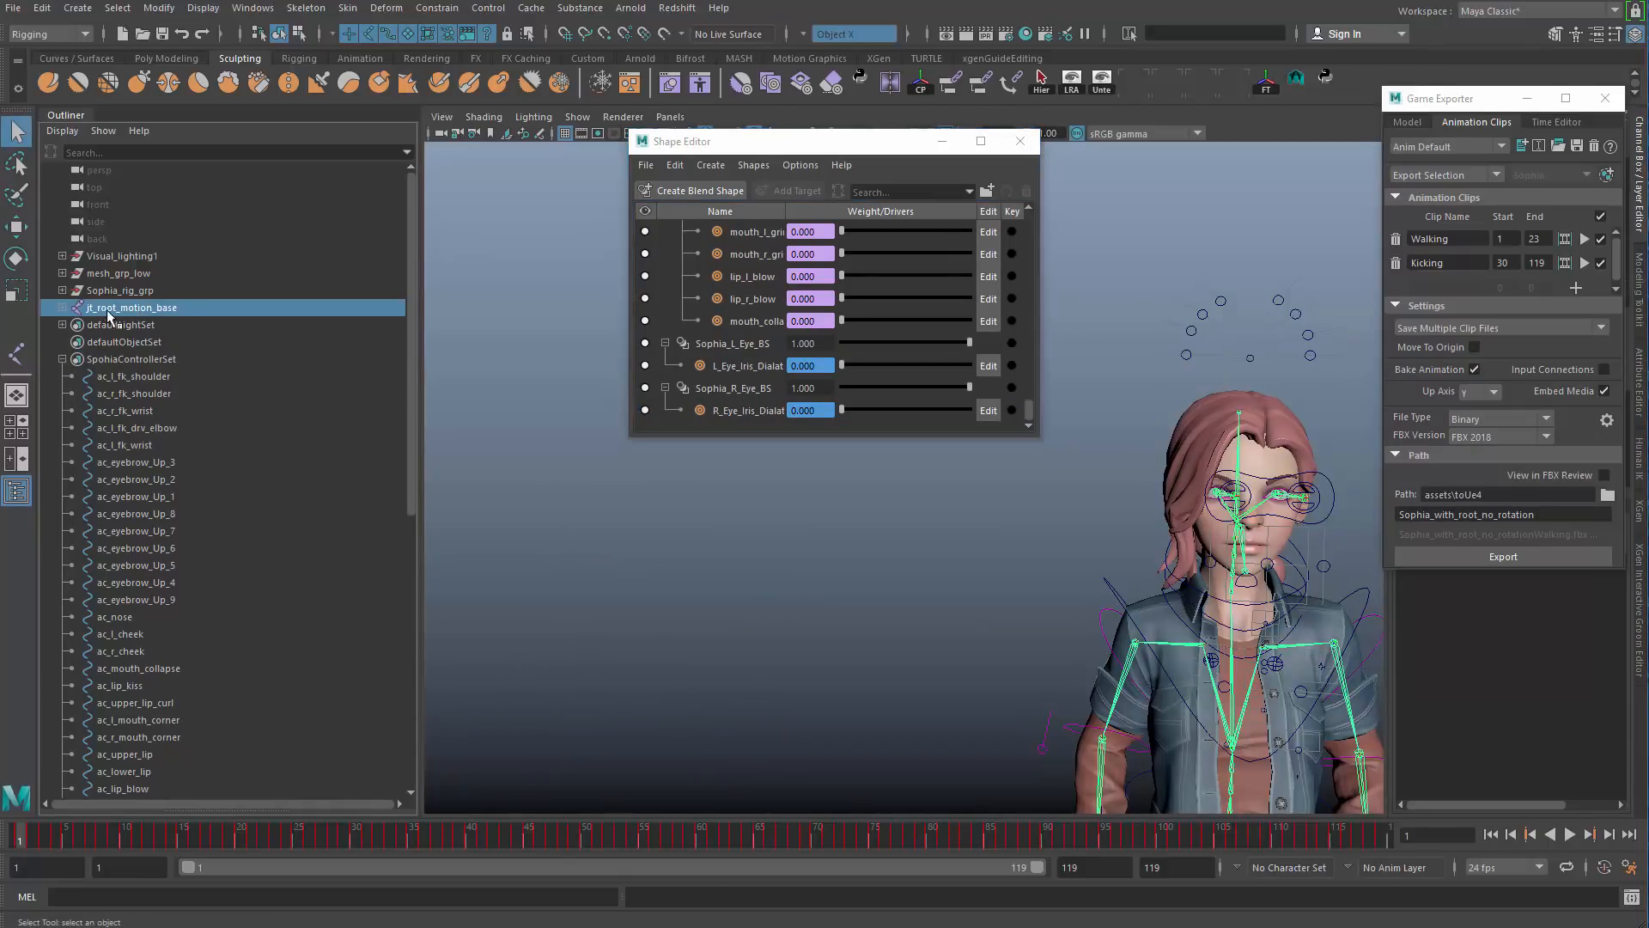
{"action": "left_click", "coordinate": [62, 308]}
{"action": "left_click", "coordinate": [63, 308]}
{"action": "left_click", "coordinate": [62, 307], "text": "shift"}
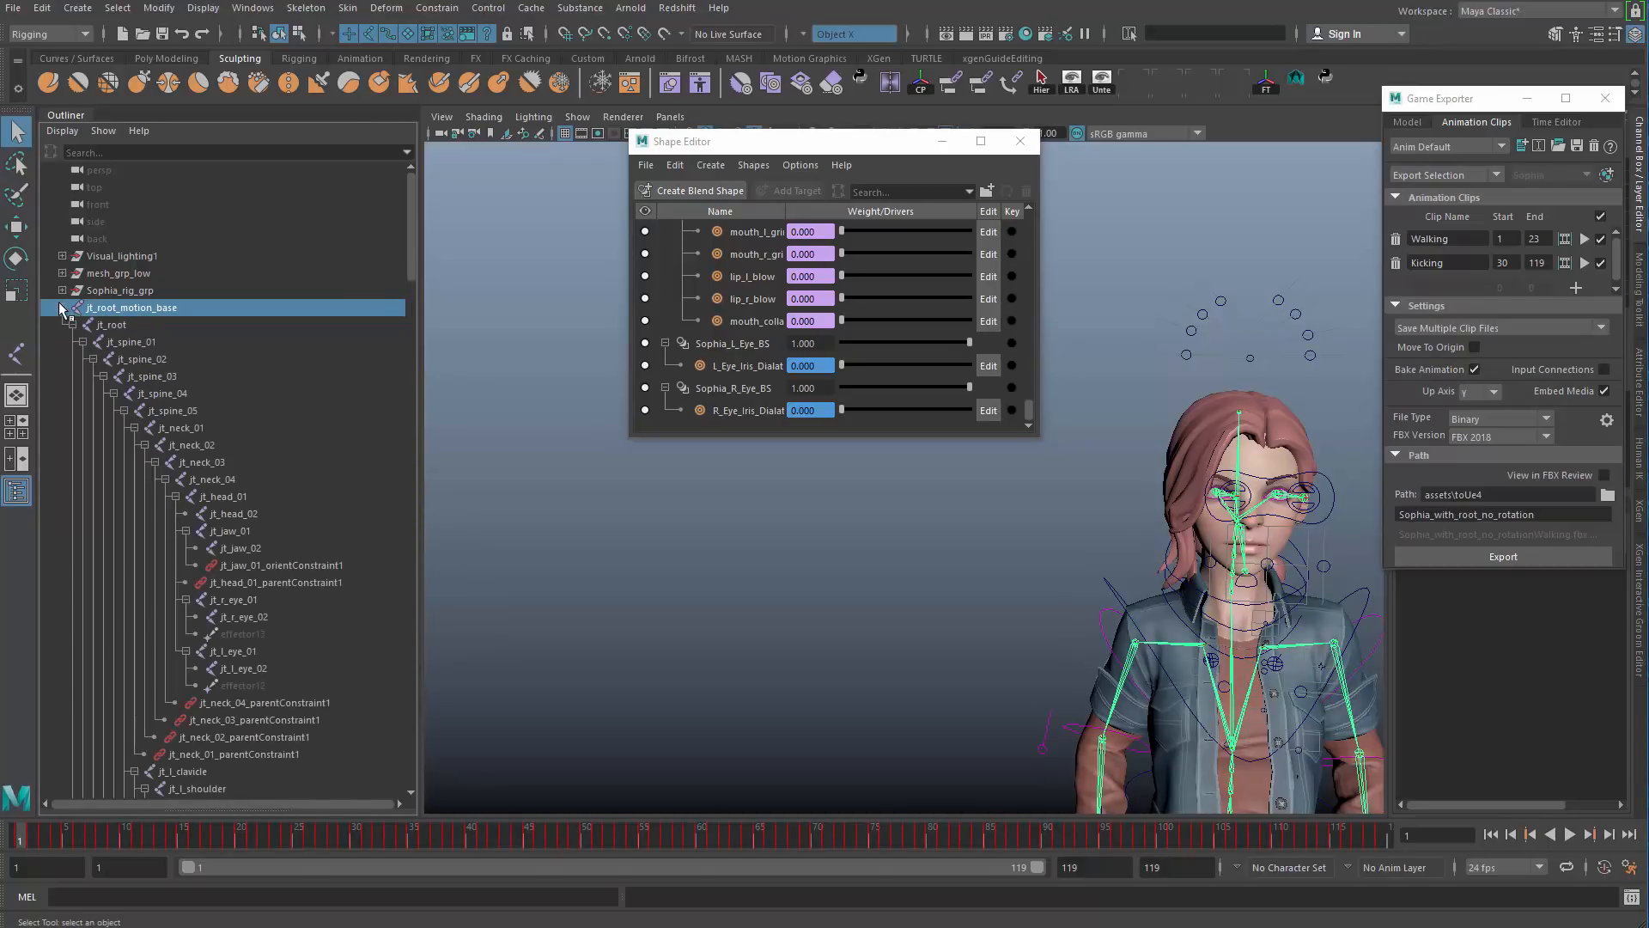
Step: Collapse the jt_root_motion_base hierarchy and select it together with mesh_grp_low, followed by Sophia_rig_grp alone
{"action": "left_click", "coordinate": [62, 307]}
{"action": "left_click", "coordinate": [63, 359]}
{"action": "left_click", "coordinate": [149, 272], "text": "ctrl"}
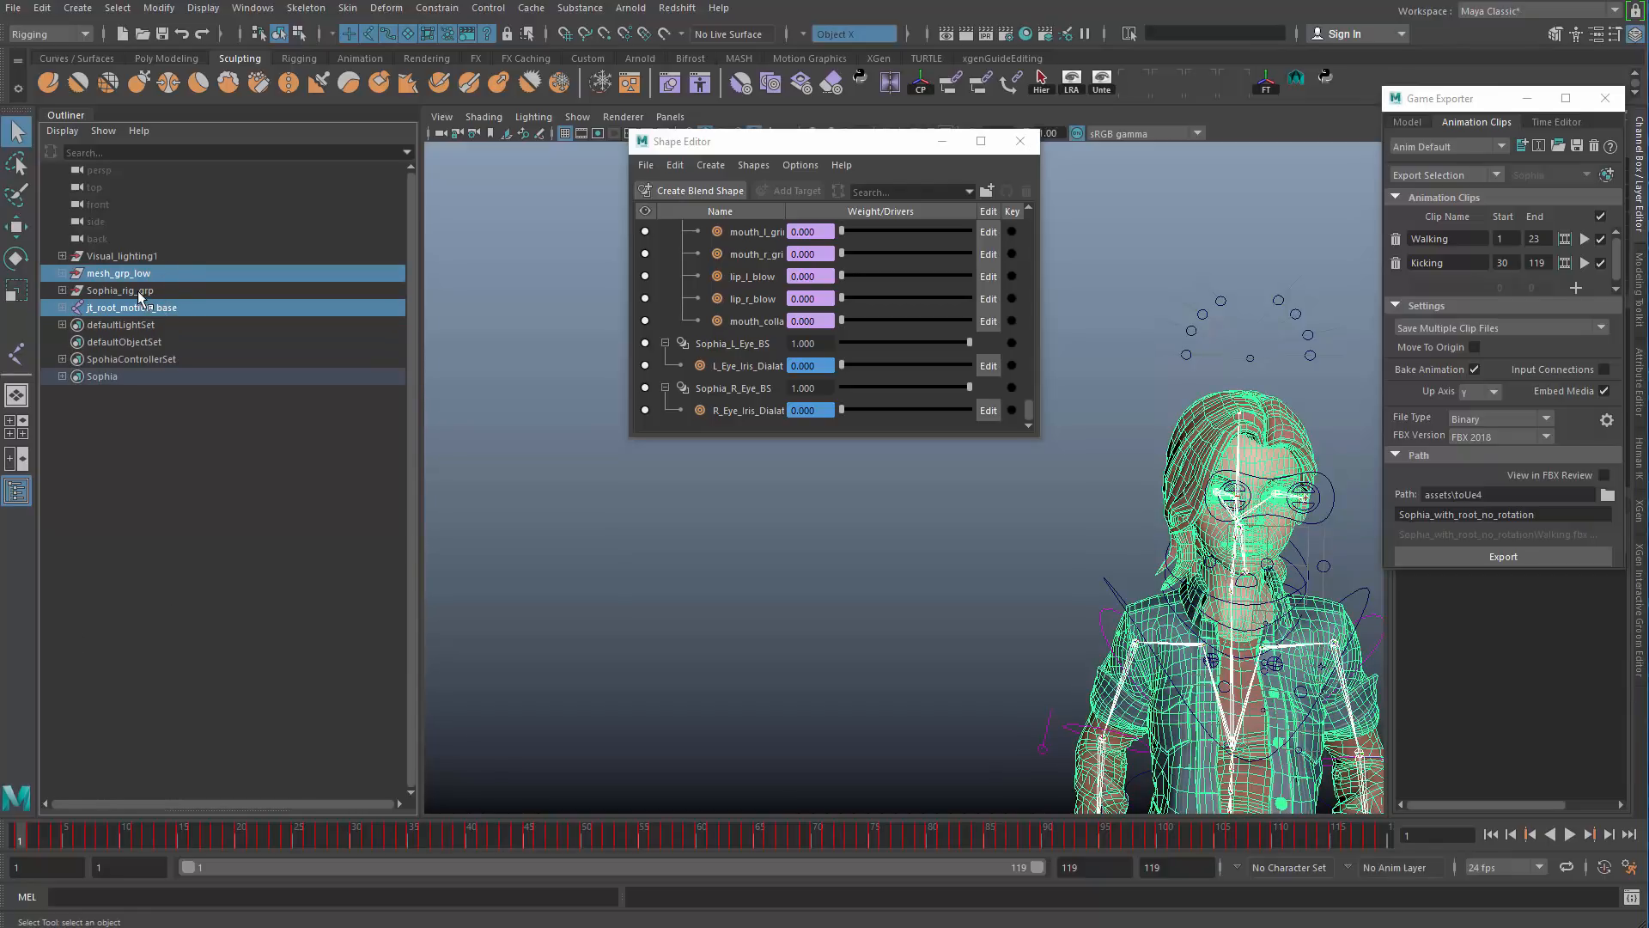
{"action": "left_click", "coordinate": [137, 290]}
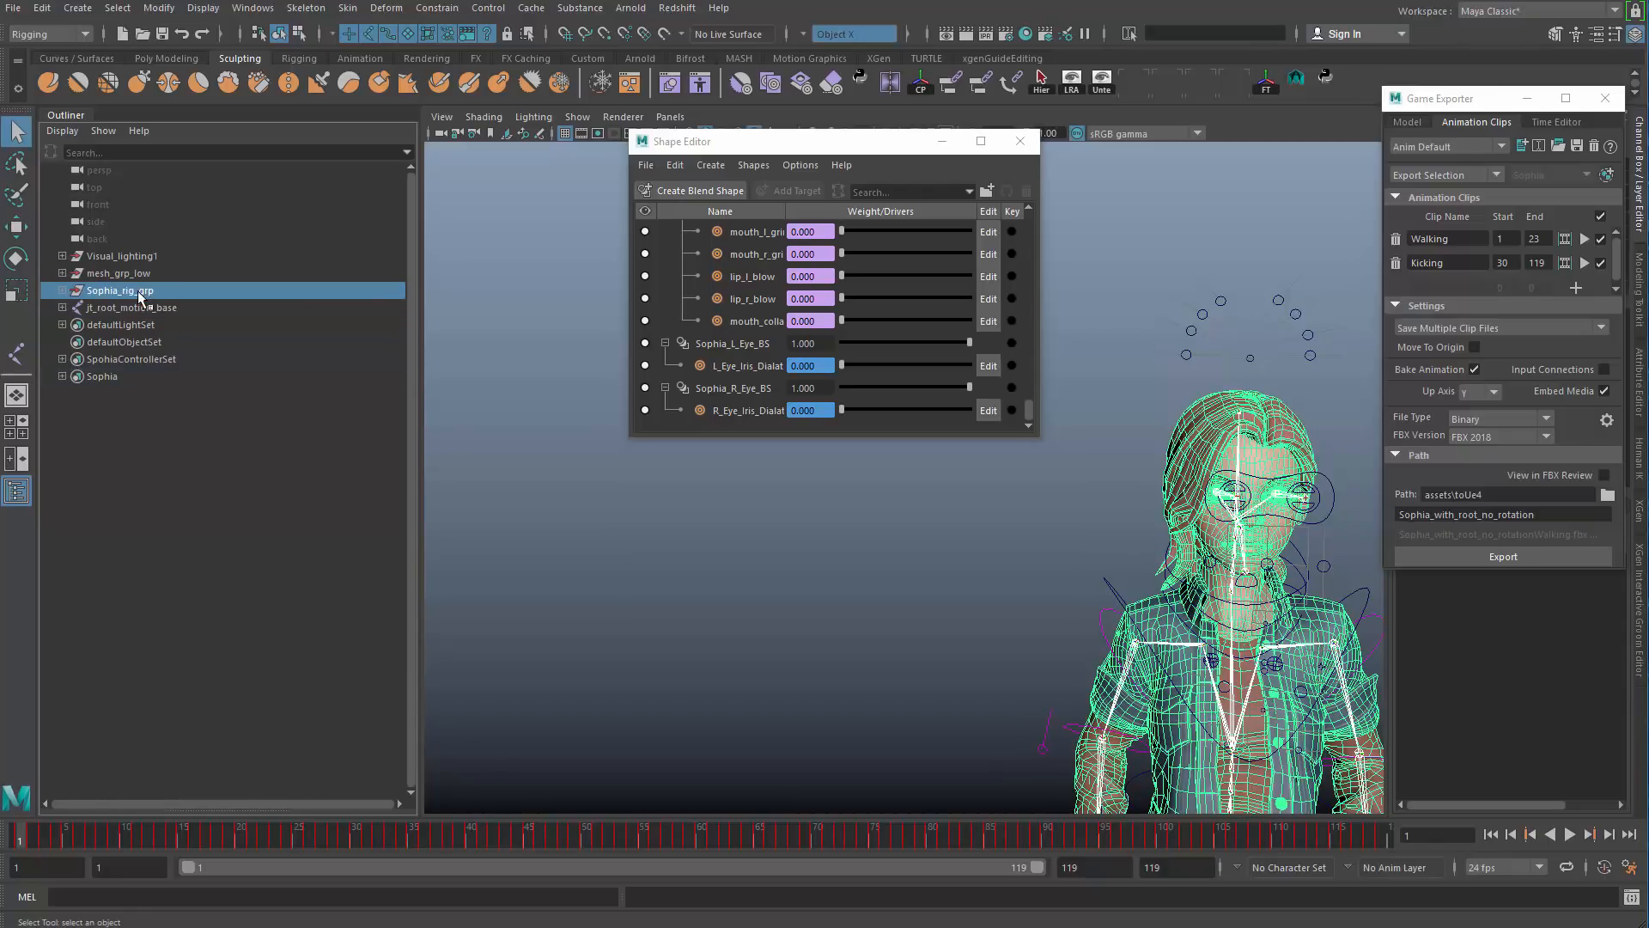
Step: Clear the selection and close the Shape Editor to get a clear view of the character rig
{"action": "left_click", "coordinate": [721, 505]}
{"action": "right_click_drag", "start_coordinate": [610, 468], "coordinate": [699, 527], "text": "alt"}
{"action": "left_click_drag", "start_coordinate": [699, 526], "coordinate": [757, 543], "text": "alt"}
{"action": "middle_click_drag", "start_coordinate": [757, 544], "coordinate": [646, 494], "text": "alt"}
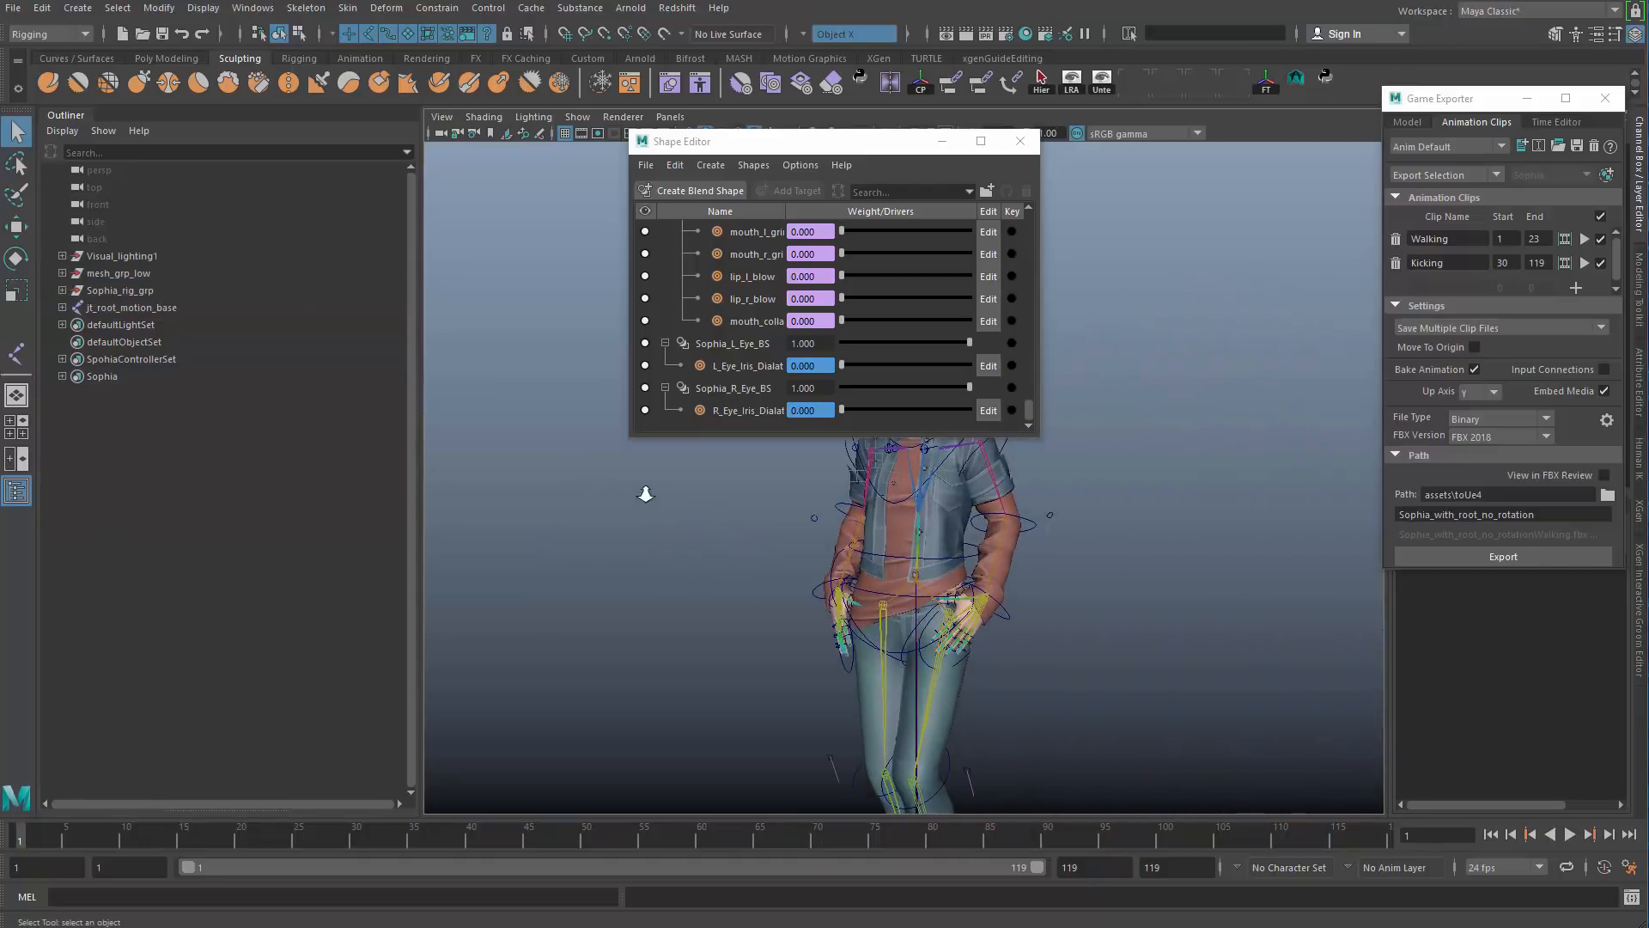
{"action": "right_click_drag", "start_coordinate": [646, 494], "coordinate": [677, 504], "text": "alt"}
{"action": "left_click", "coordinate": [1020, 141]}
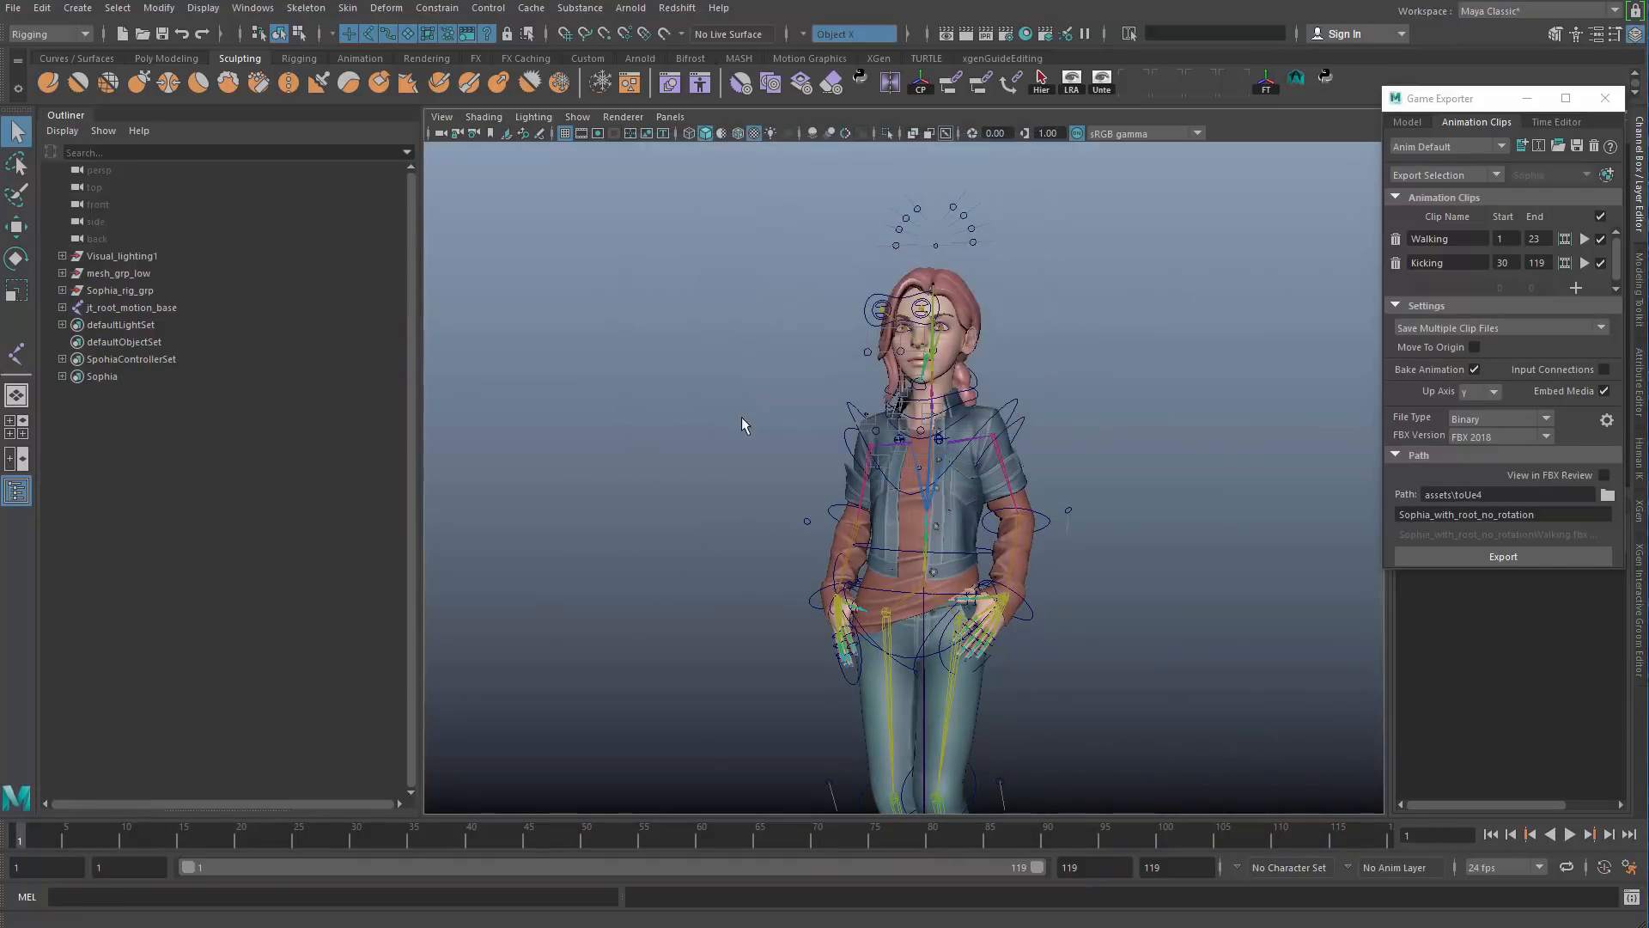
{"action": "middle_click_drag", "start_coordinate": [741, 417], "coordinate": [734, 393], "text": "alt"}
{"action": "left_click_drag", "start_coordinate": [733, 394], "coordinate": [723, 408], "text": "alt"}
{"action": "middle_click_drag", "start_coordinate": [723, 408], "coordinate": [700, 450], "text": "alt"}
Step: Open Sophia_with_root_no_rotationKicking.fbx from the project's assets/toUe4 folder
{"action": "left_click", "coordinate": [13, 9]}
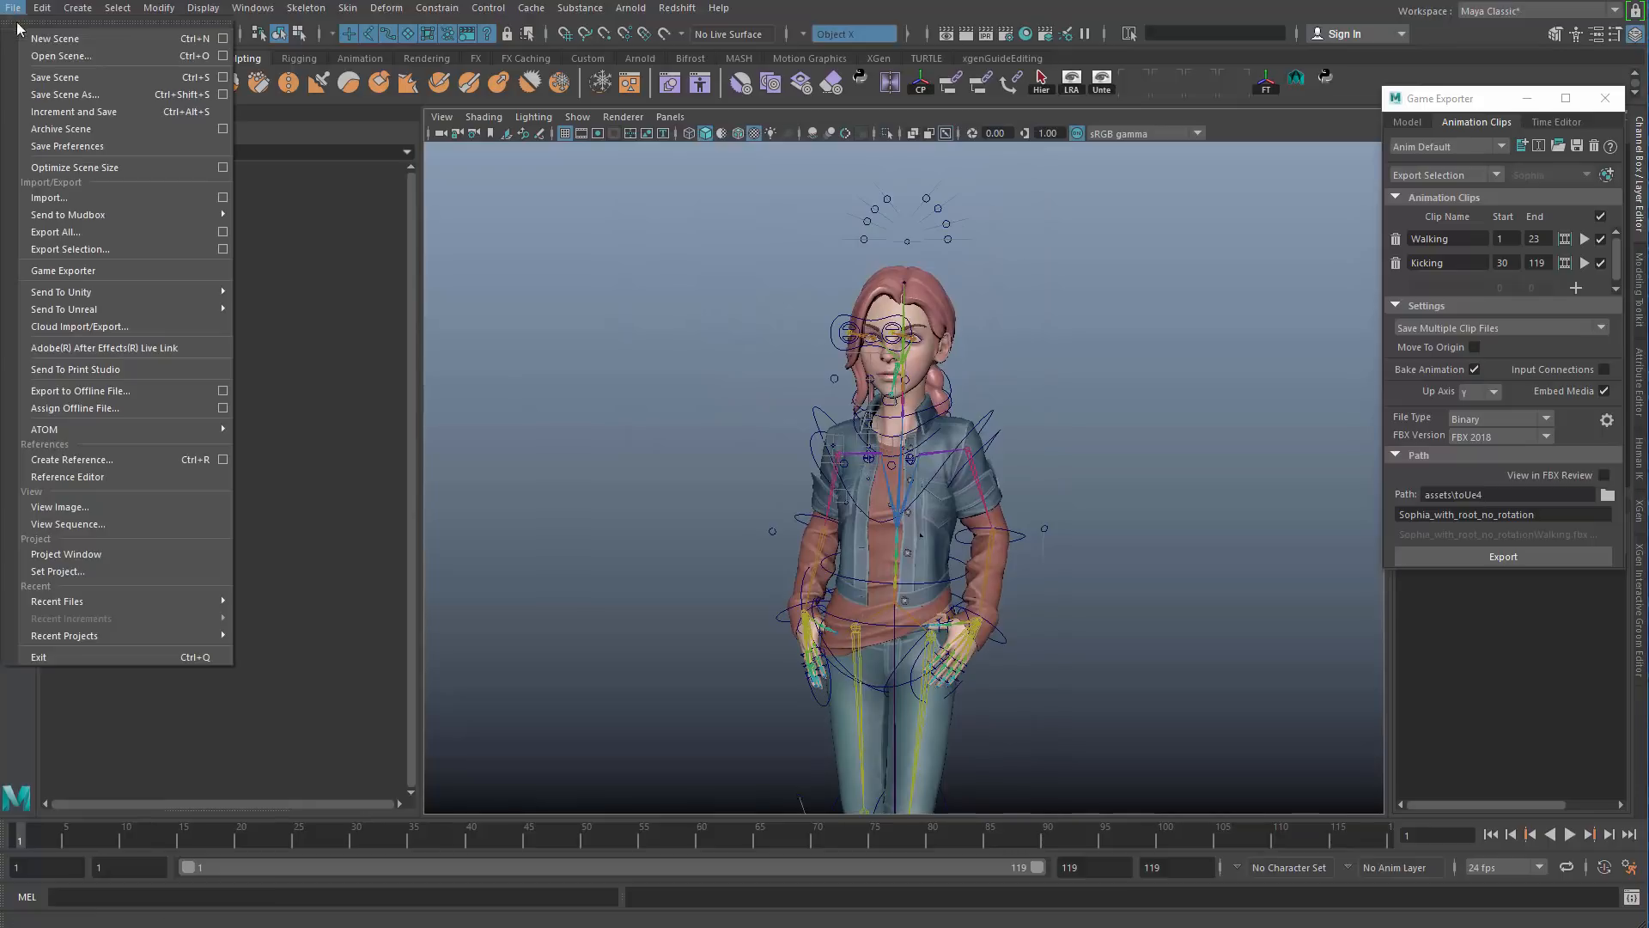
{"action": "left_click", "coordinate": [55, 57]}
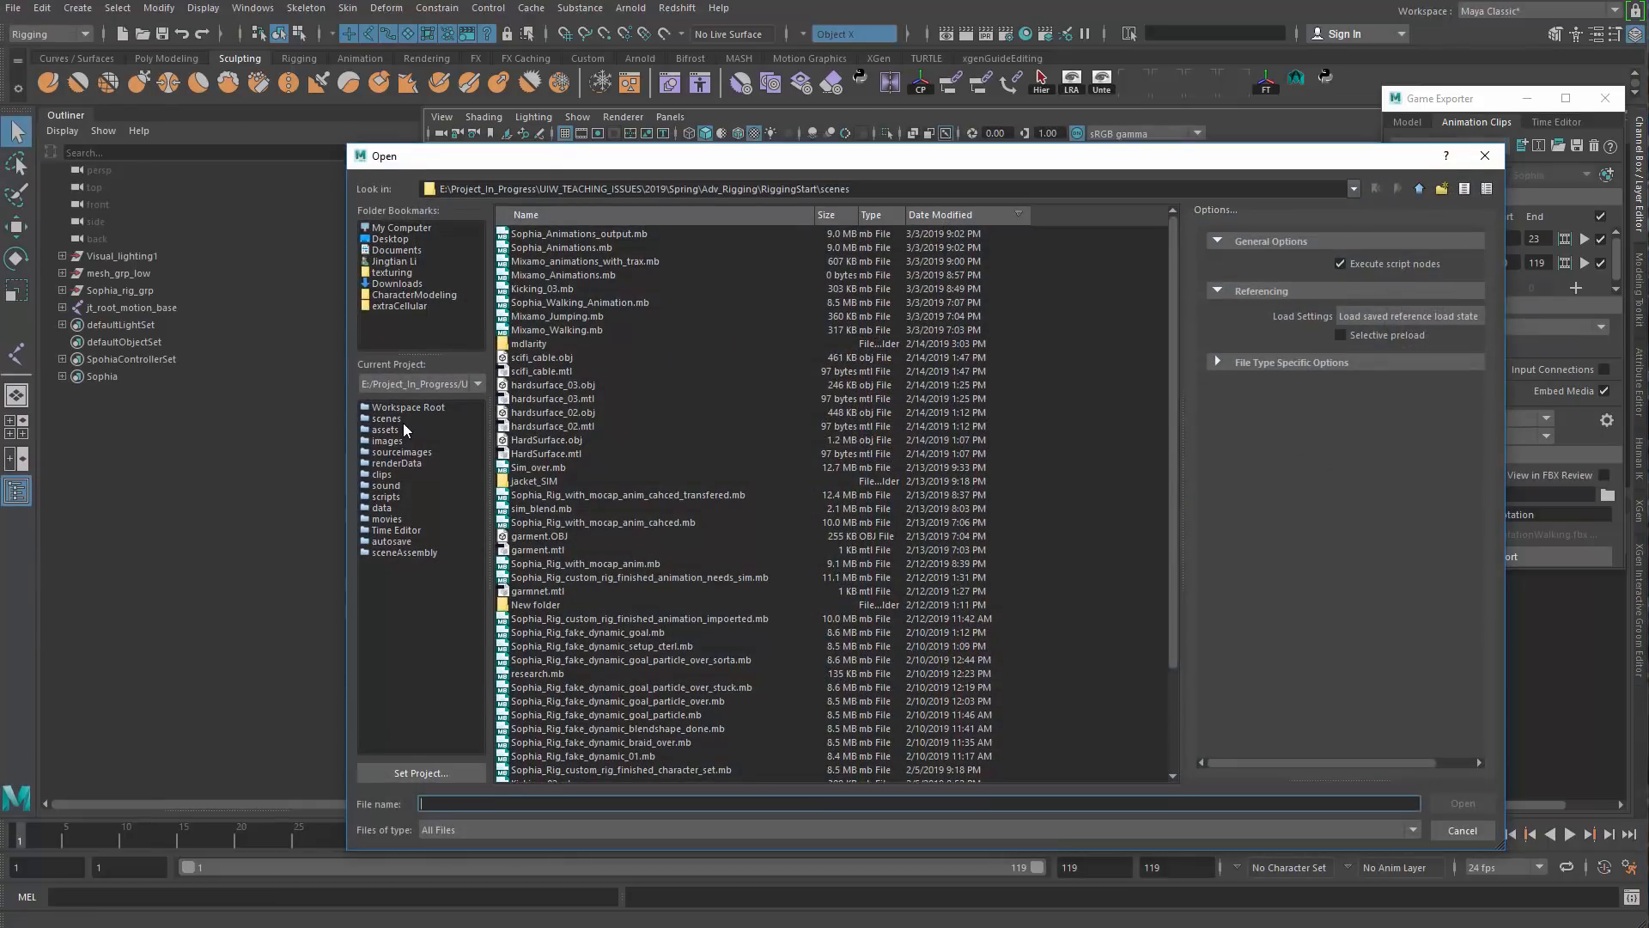
{"action": "left_click", "coordinate": [403, 430]}
{"action": "double_click", "coordinate": [565, 233]}
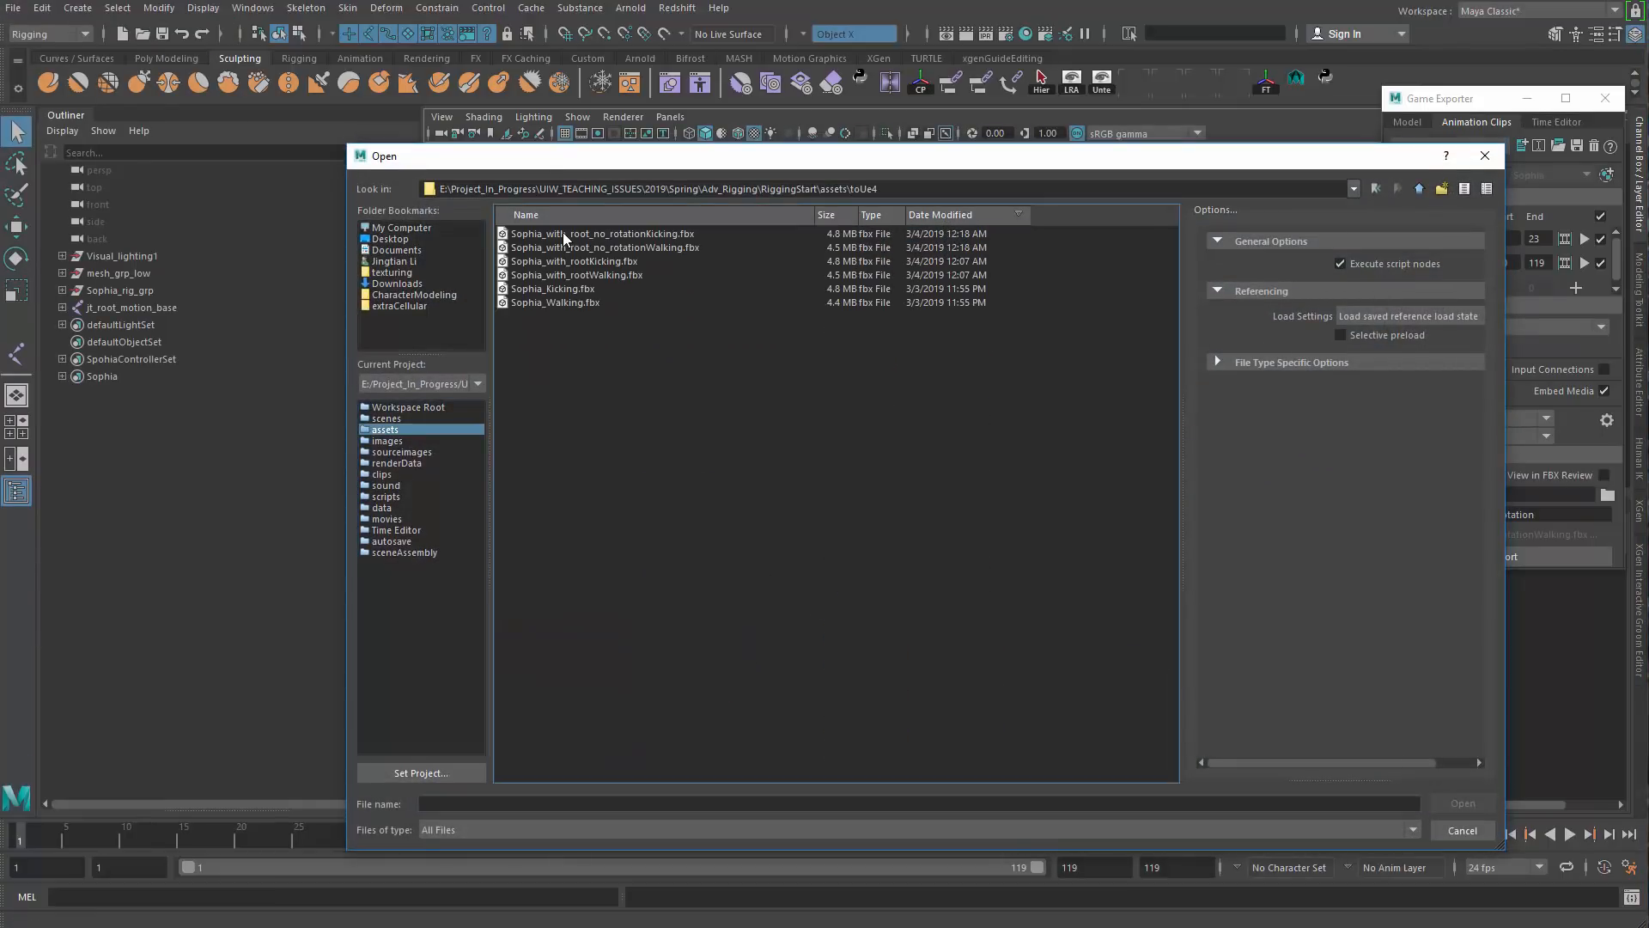
{"action": "left_click", "coordinate": [454, 828]}
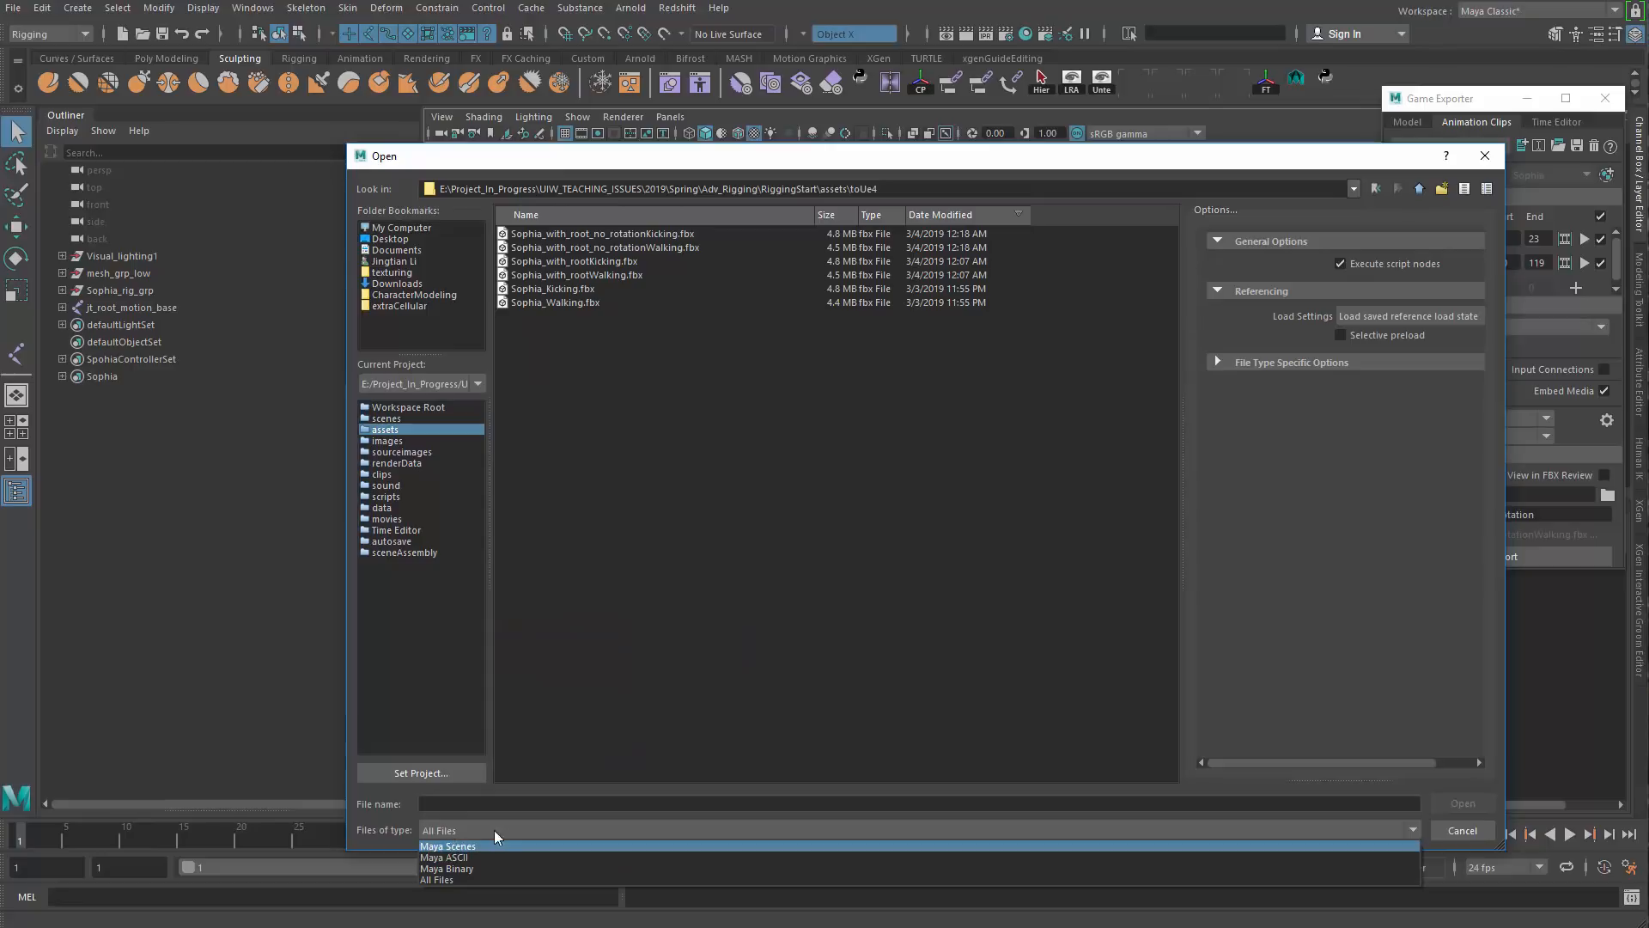
{"action": "left_click", "coordinate": [457, 879]}
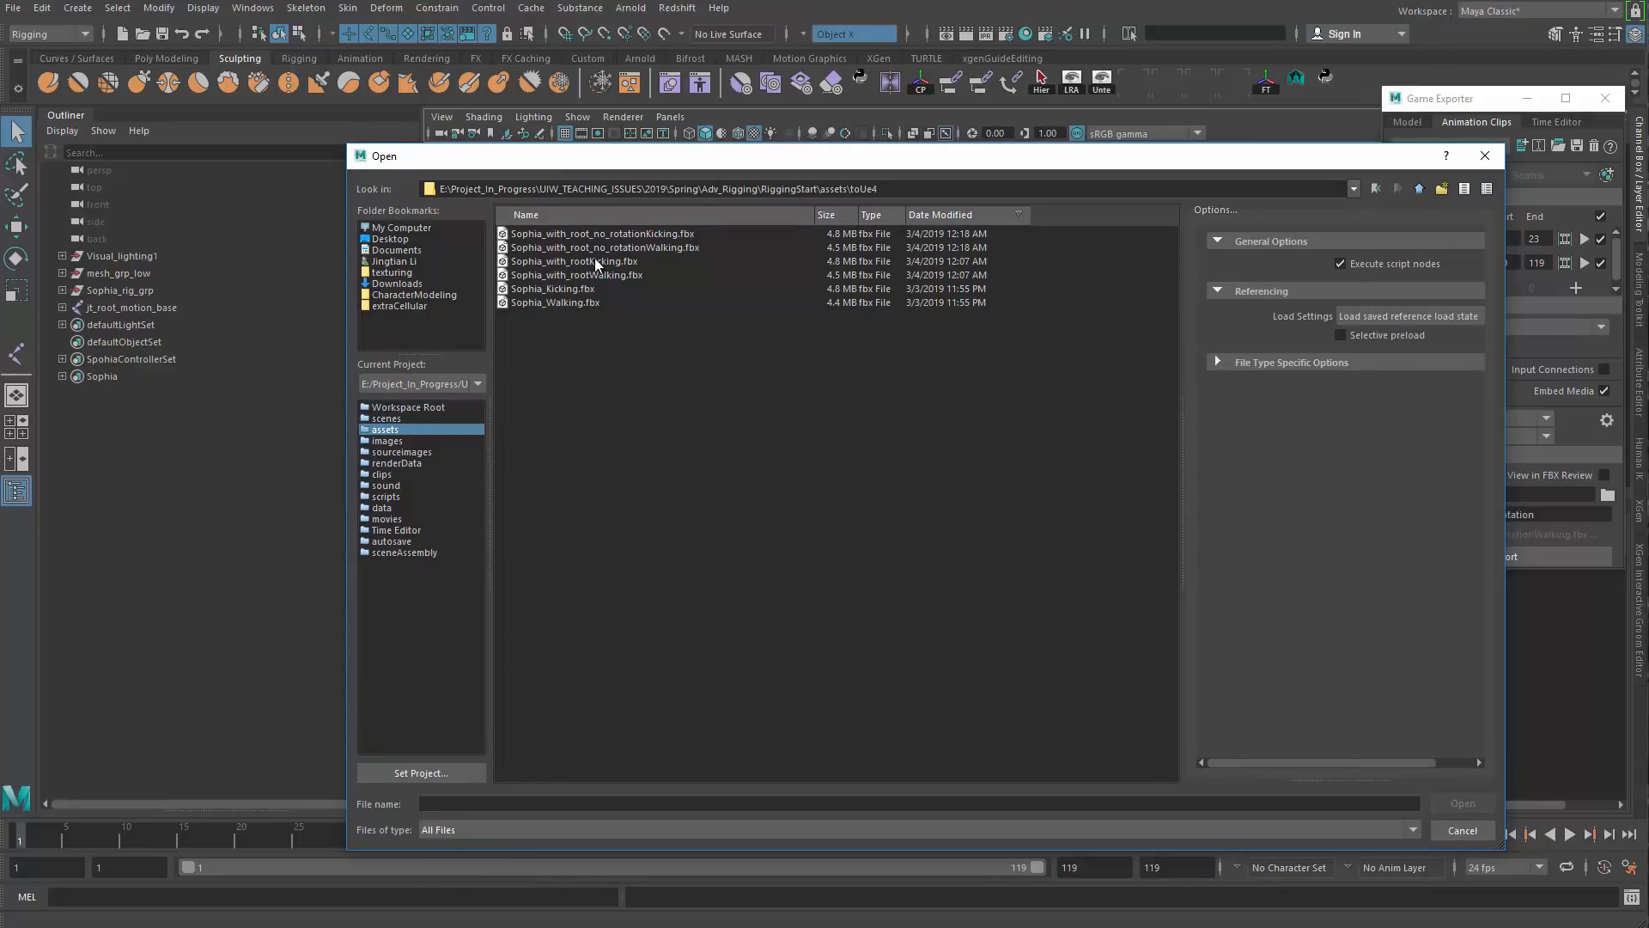
{"action": "double_click", "coordinate": [624, 238]}
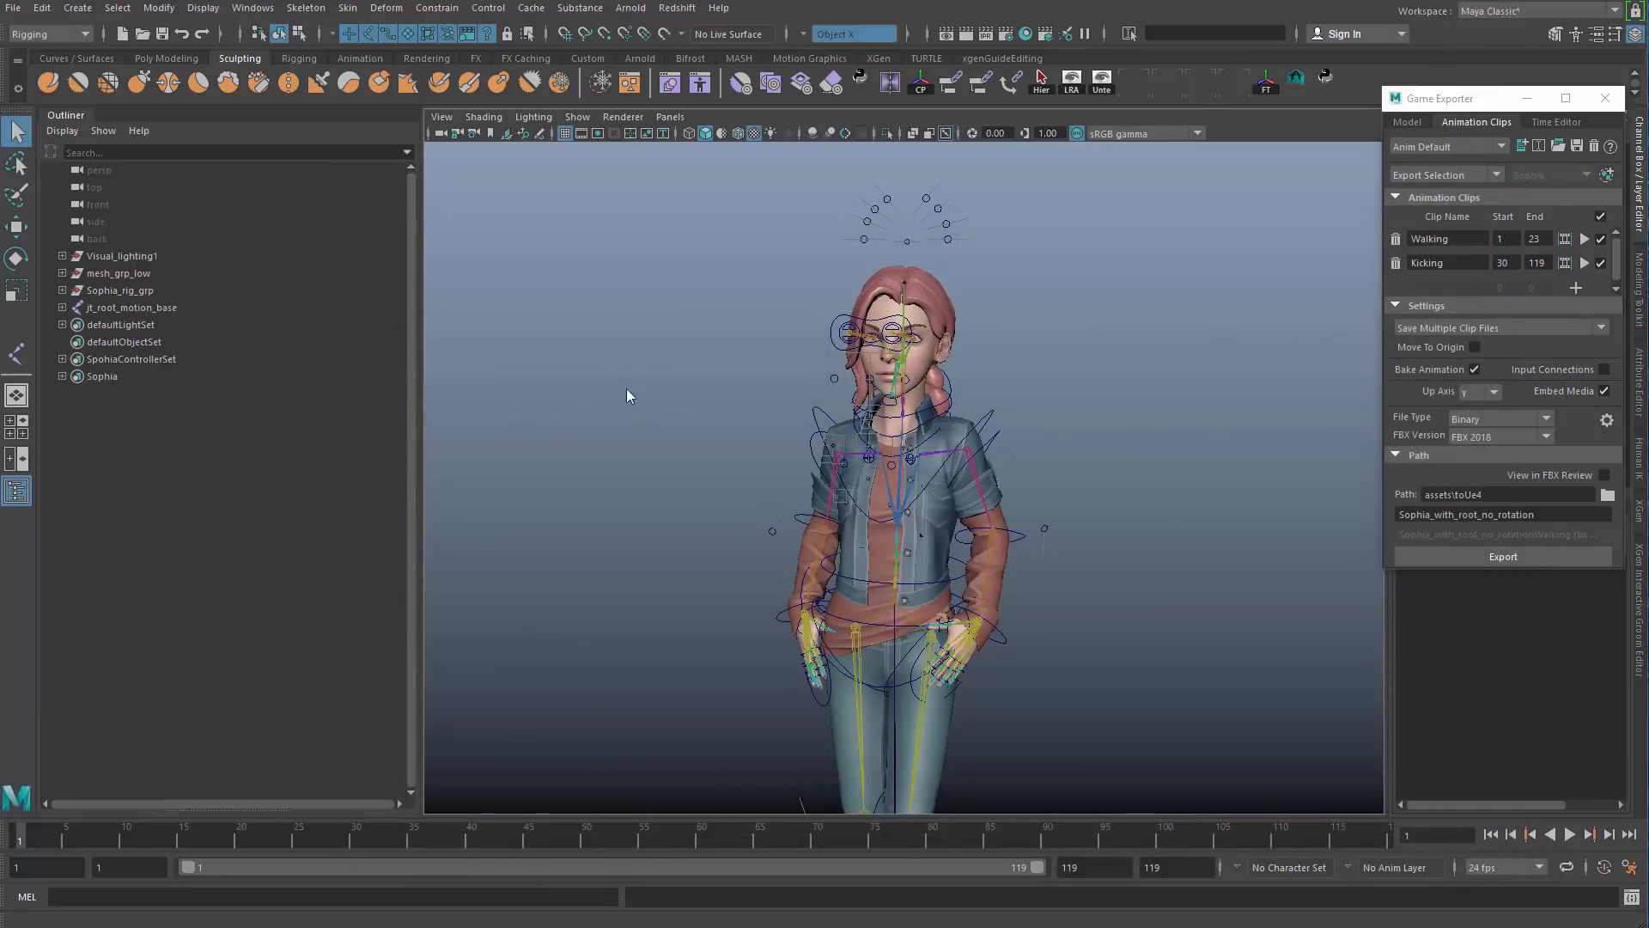
{"action": "left_click", "coordinate": [611, 399]}
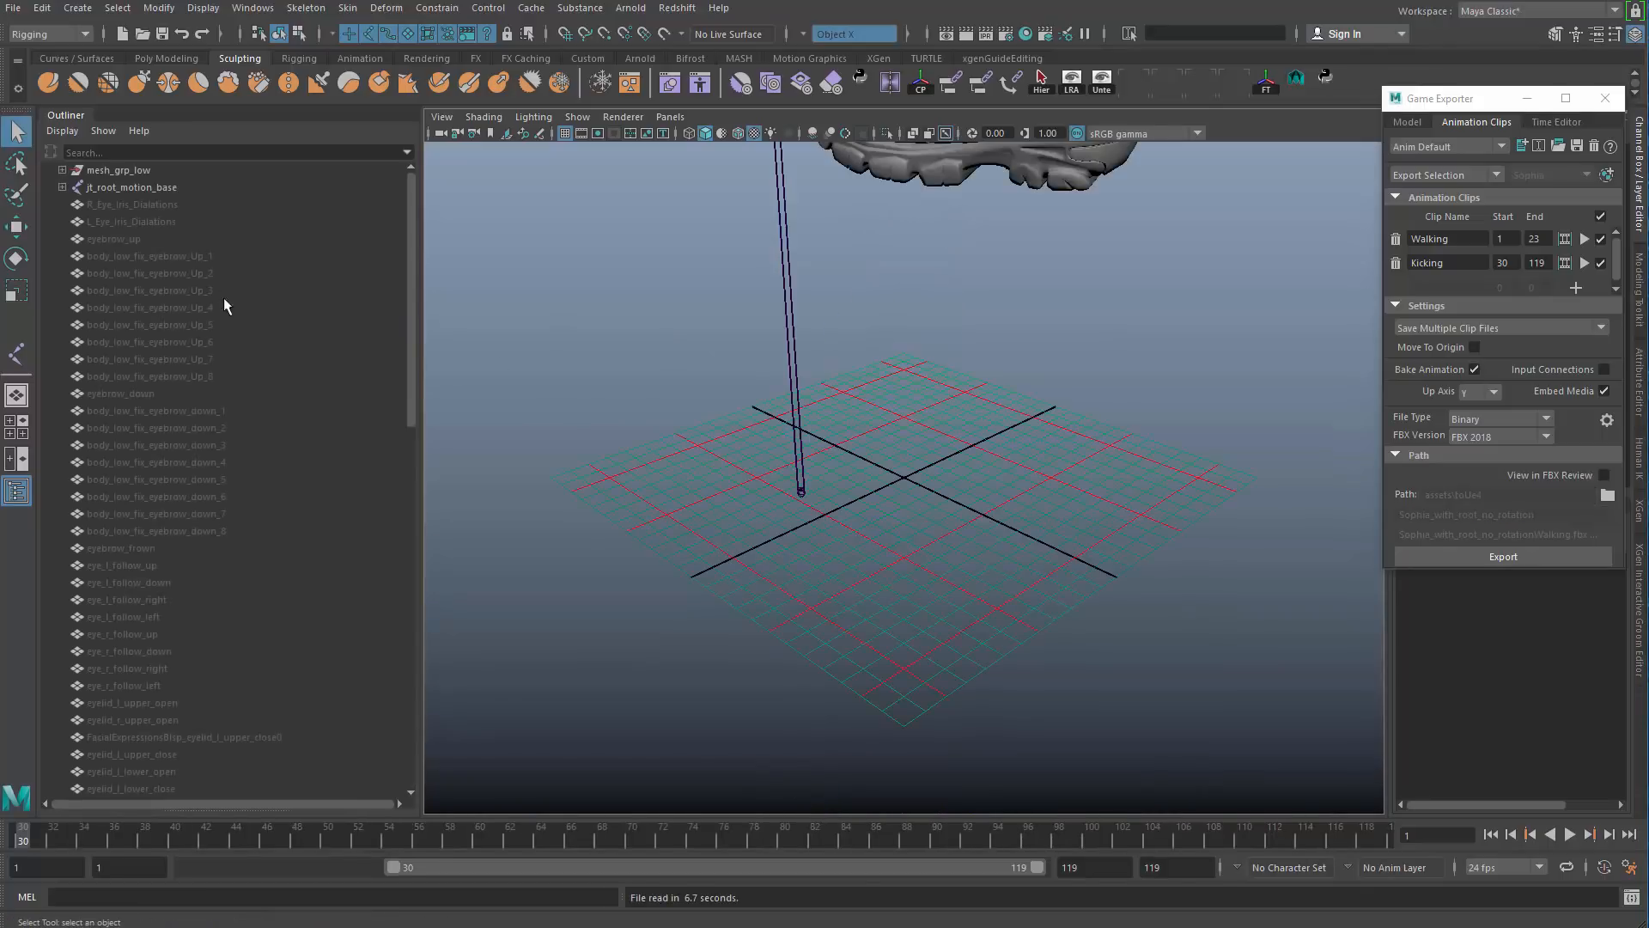
Step: Select the root joint with mesh_grp_low, followed by all the hidden blend shape meshes from R_Eye_Iris_Dialations to mouth_collapse
{"action": "scroll", "coordinate": [820, 463], "scroll_direction": "down", "scroll_amount": 10}
{"action": "left_click", "coordinate": [155, 186]}
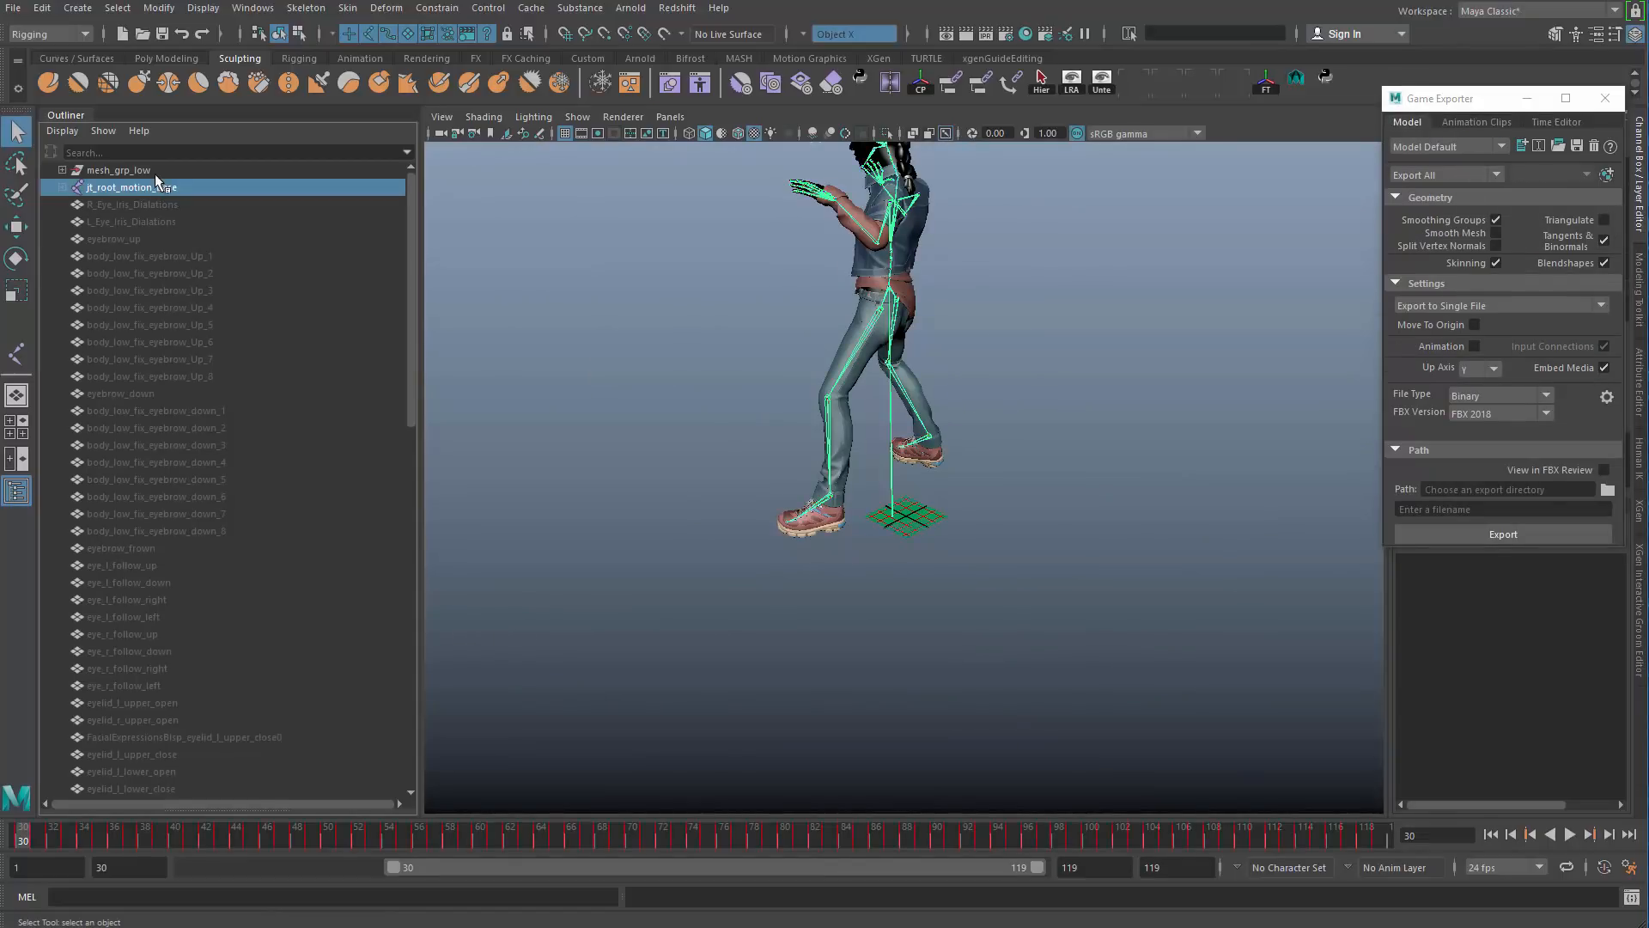
{"action": "left_click", "coordinate": [153, 171], "text": "shift"}
{"action": "left_click", "coordinate": [125, 203]}
{"action": "scroll", "coordinate": [196, 400], "scroll_direction": "down", "scroll_amount": 15}
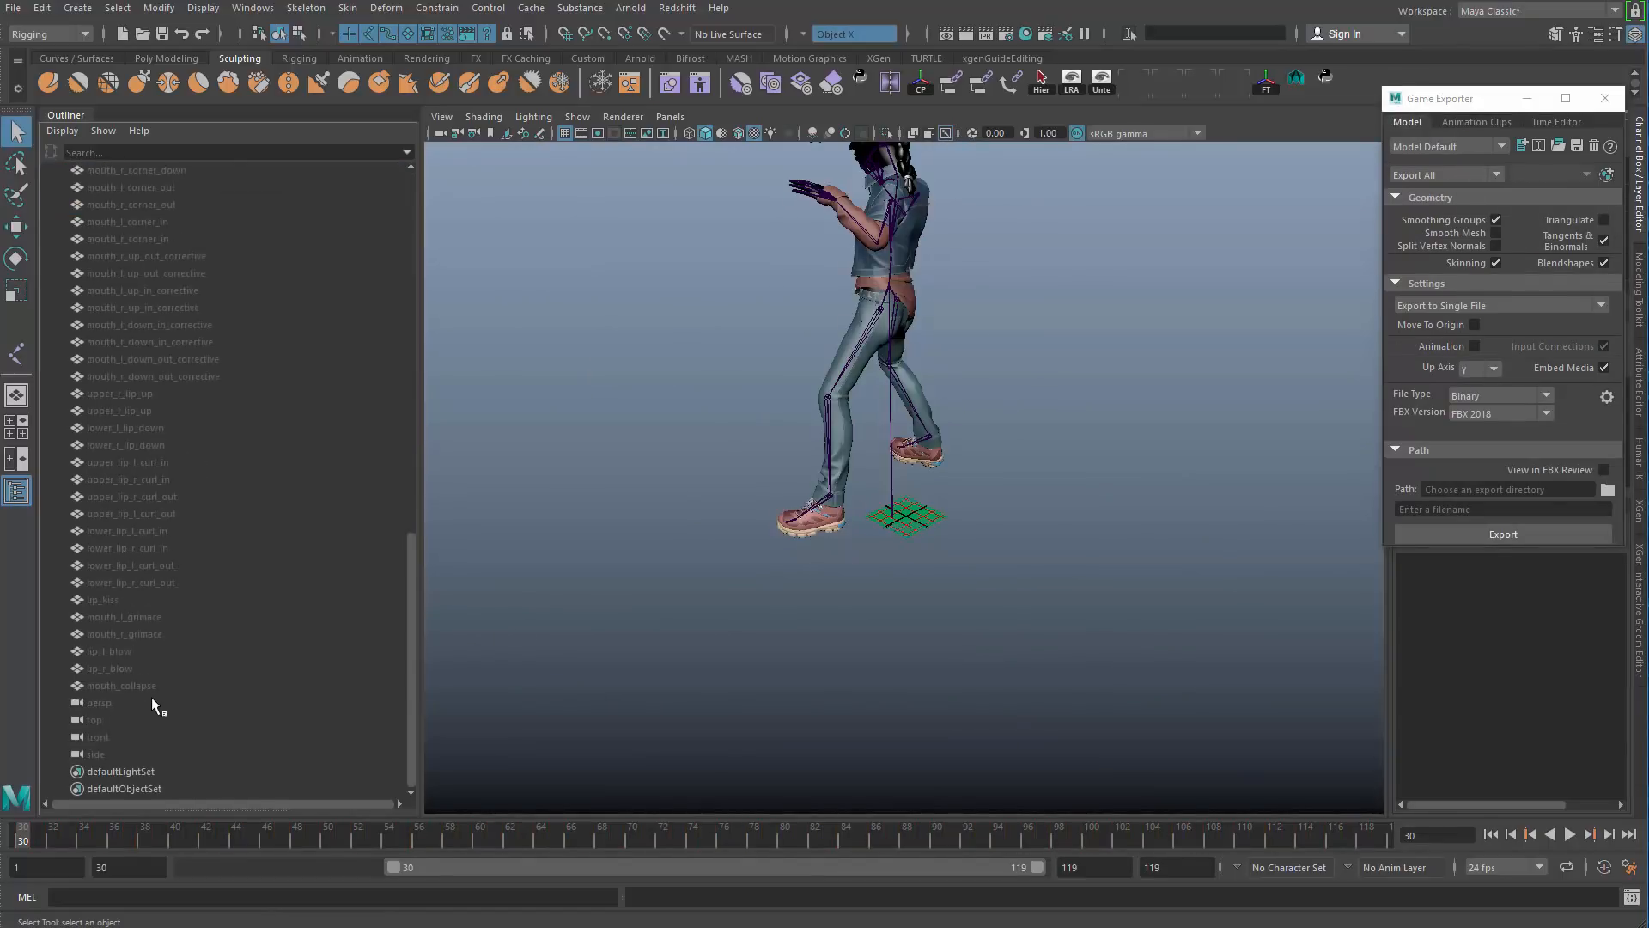
{"action": "left_click", "coordinate": [147, 687], "text": "shift"}
{"action": "left_click_drag", "start_coordinate": [768, 502], "coordinate": [966, 665], "text": "alt"}
{"action": "scroll", "coordinate": [175, 585], "scroll_direction": "up", "scroll_amount": 15}
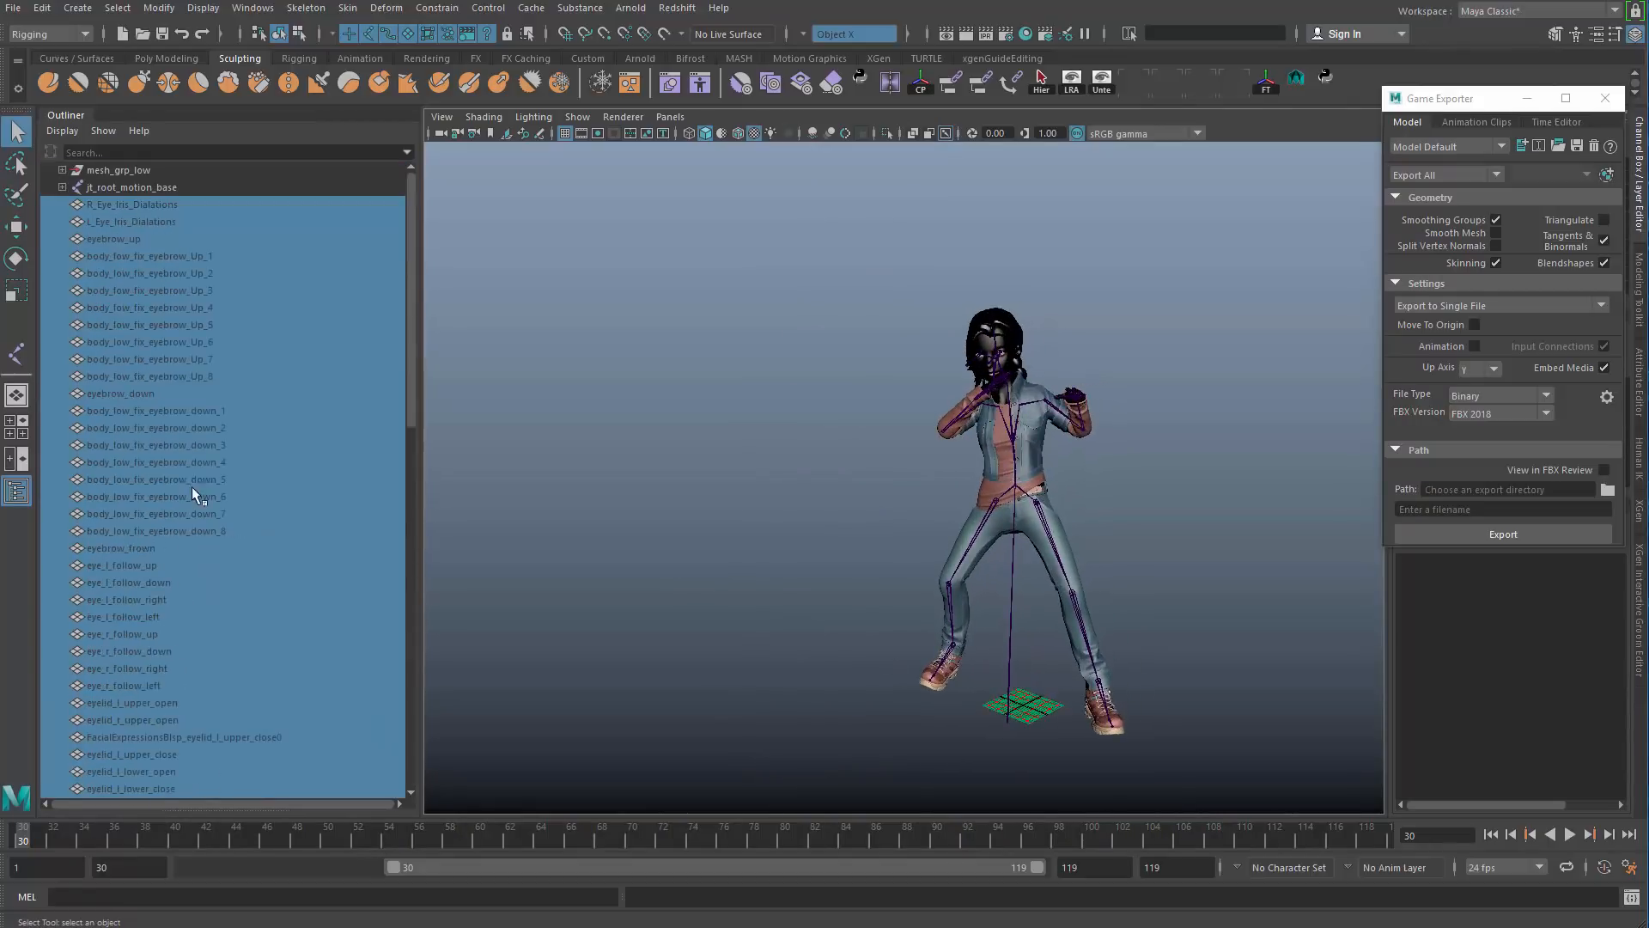
Step: Select jt_root_motion_base in the viewport and play back the kicking animation
{"action": "middle_click_drag", "start_coordinate": [944, 431], "coordinate": [776, 409], "text": "alt"}
{"action": "scroll", "coordinate": [776, 409], "scroll_direction": "up", "scroll_amount": 3}
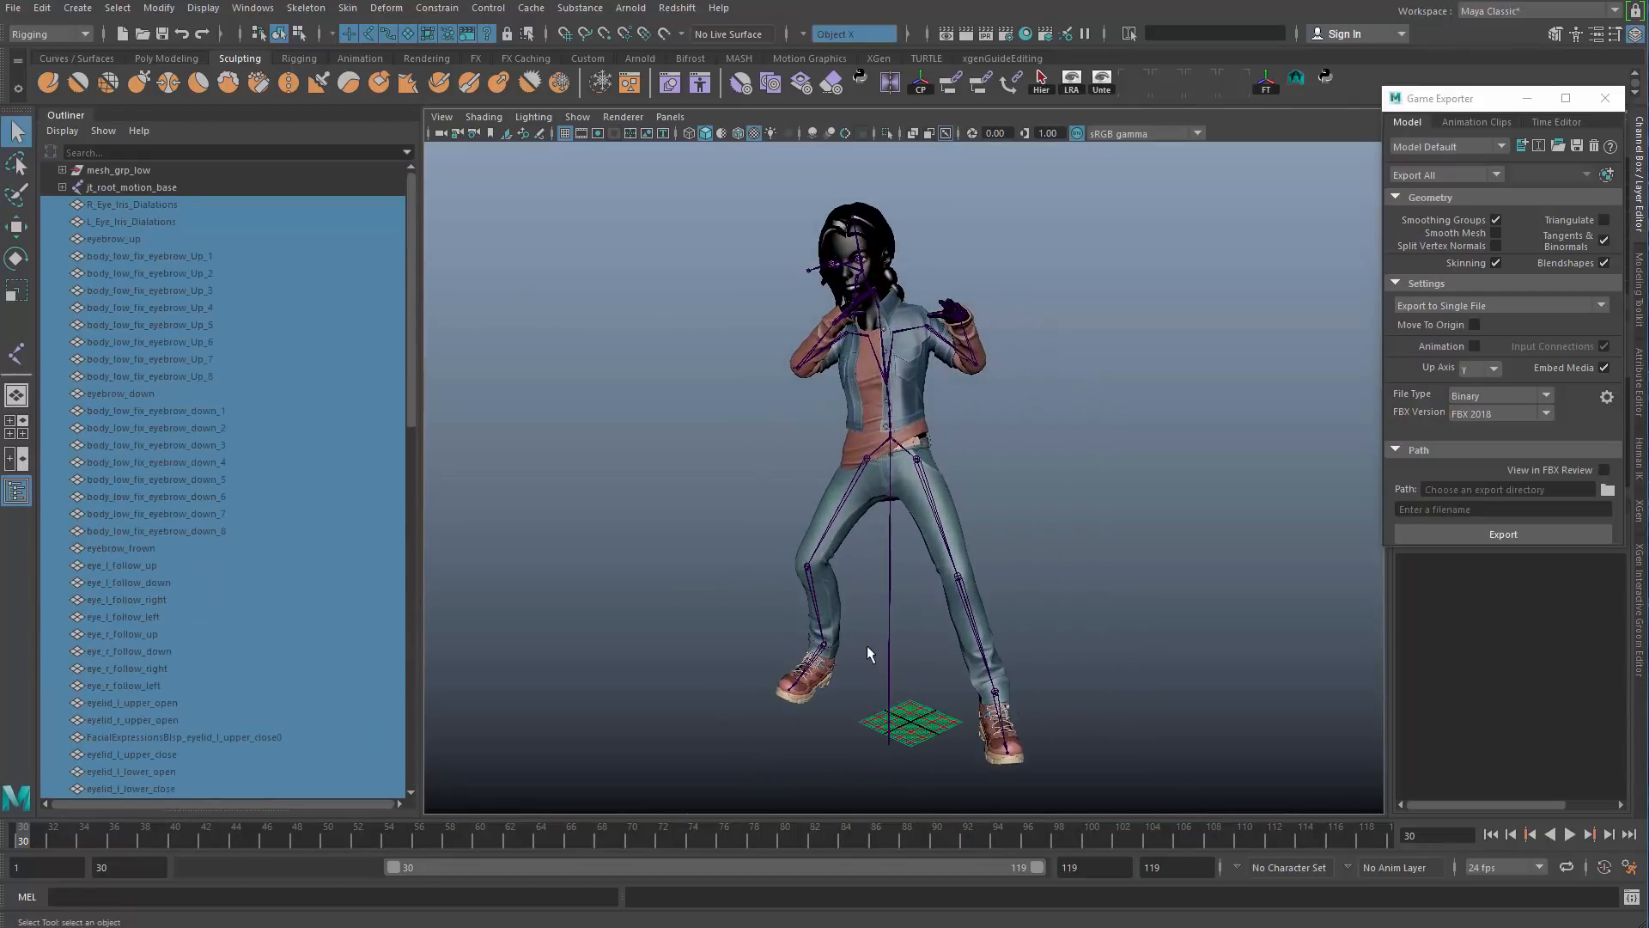
{"action": "left_click_drag", "start_coordinate": [876, 687], "coordinate": [941, 765]}
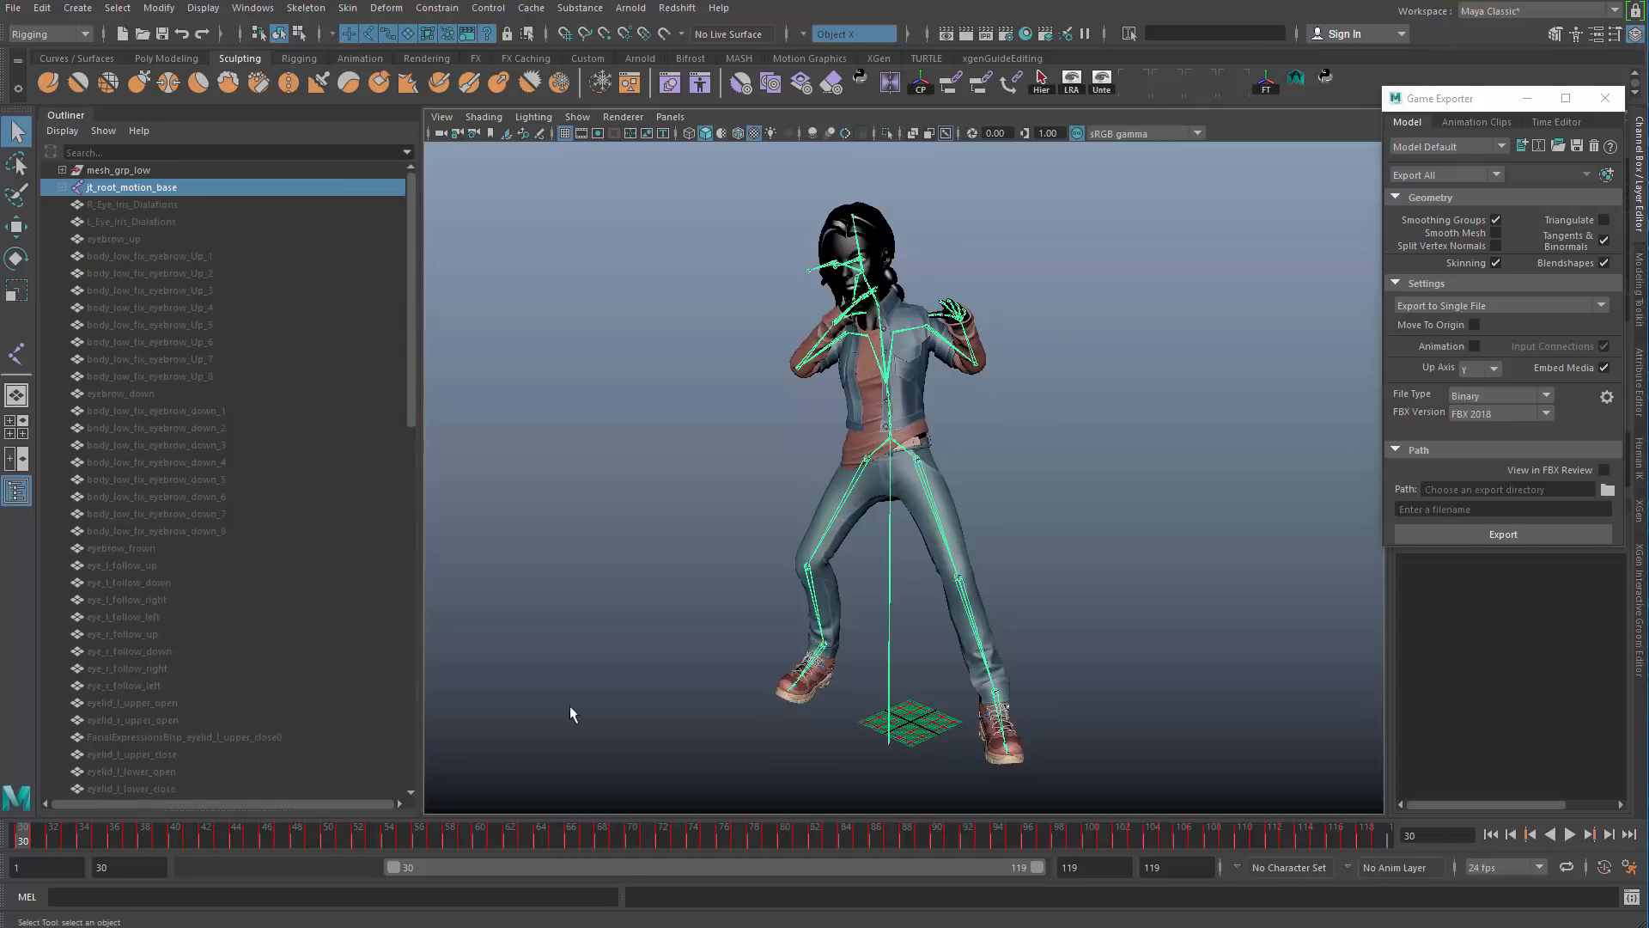
{"action": "mouse_move", "coordinate": [40, 837]}
{"action": "left_mouse_down"}
{"action": "mouse_move", "coordinate": [192, 837]}
{"action": "mouse_move", "coordinate": [3, 825]}
{"action": "mouse_move", "coordinate": [569, 826]}
{"action": "mouse_move", "coordinate": [62, 787]}
{"action": "mouse_move", "coordinate": [354, 791]}
{"action": "mouse_move", "coordinate": [1, 792]}
{"action": "mouse_move", "coordinate": [127, 831]}
{"action": "mouse_move", "coordinate": [440, 832]}
{"action": "mouse_move", "coordinate": [7, 782]}
{"action": "left_mouse_up"}
{"action": "key", "text": "alt+v"}
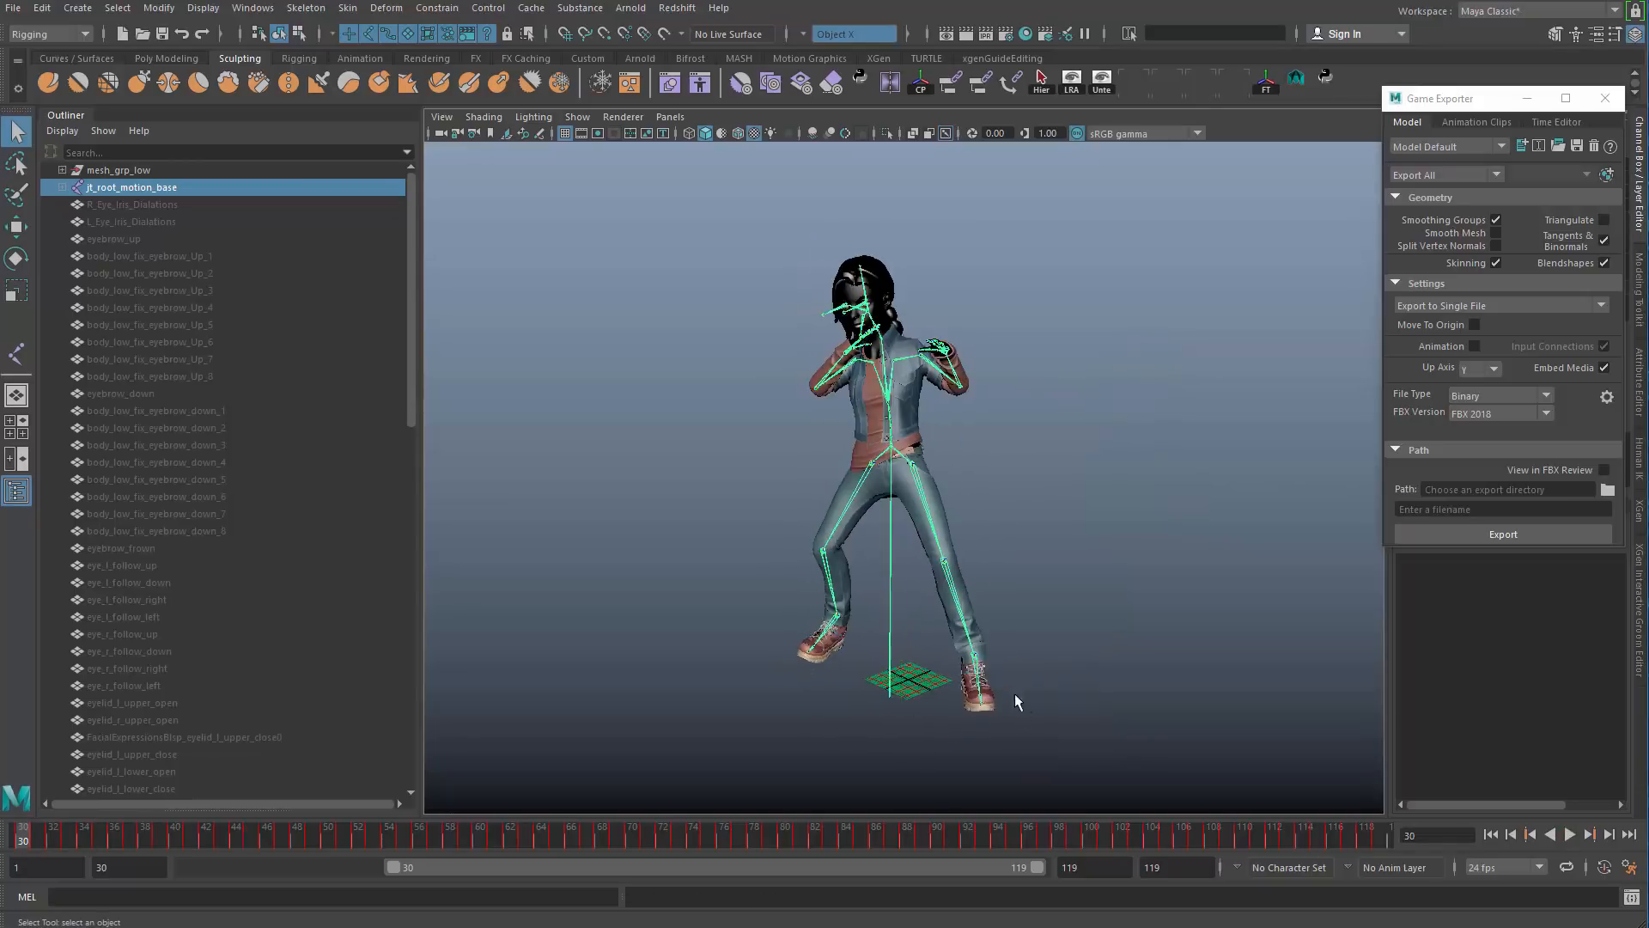
{"action": "key", "text": "Escape"}
{"action": "right_click_drag", "start_coordinate": [1015, 664], "coordinate": [1126, 518], "text": "alt"}
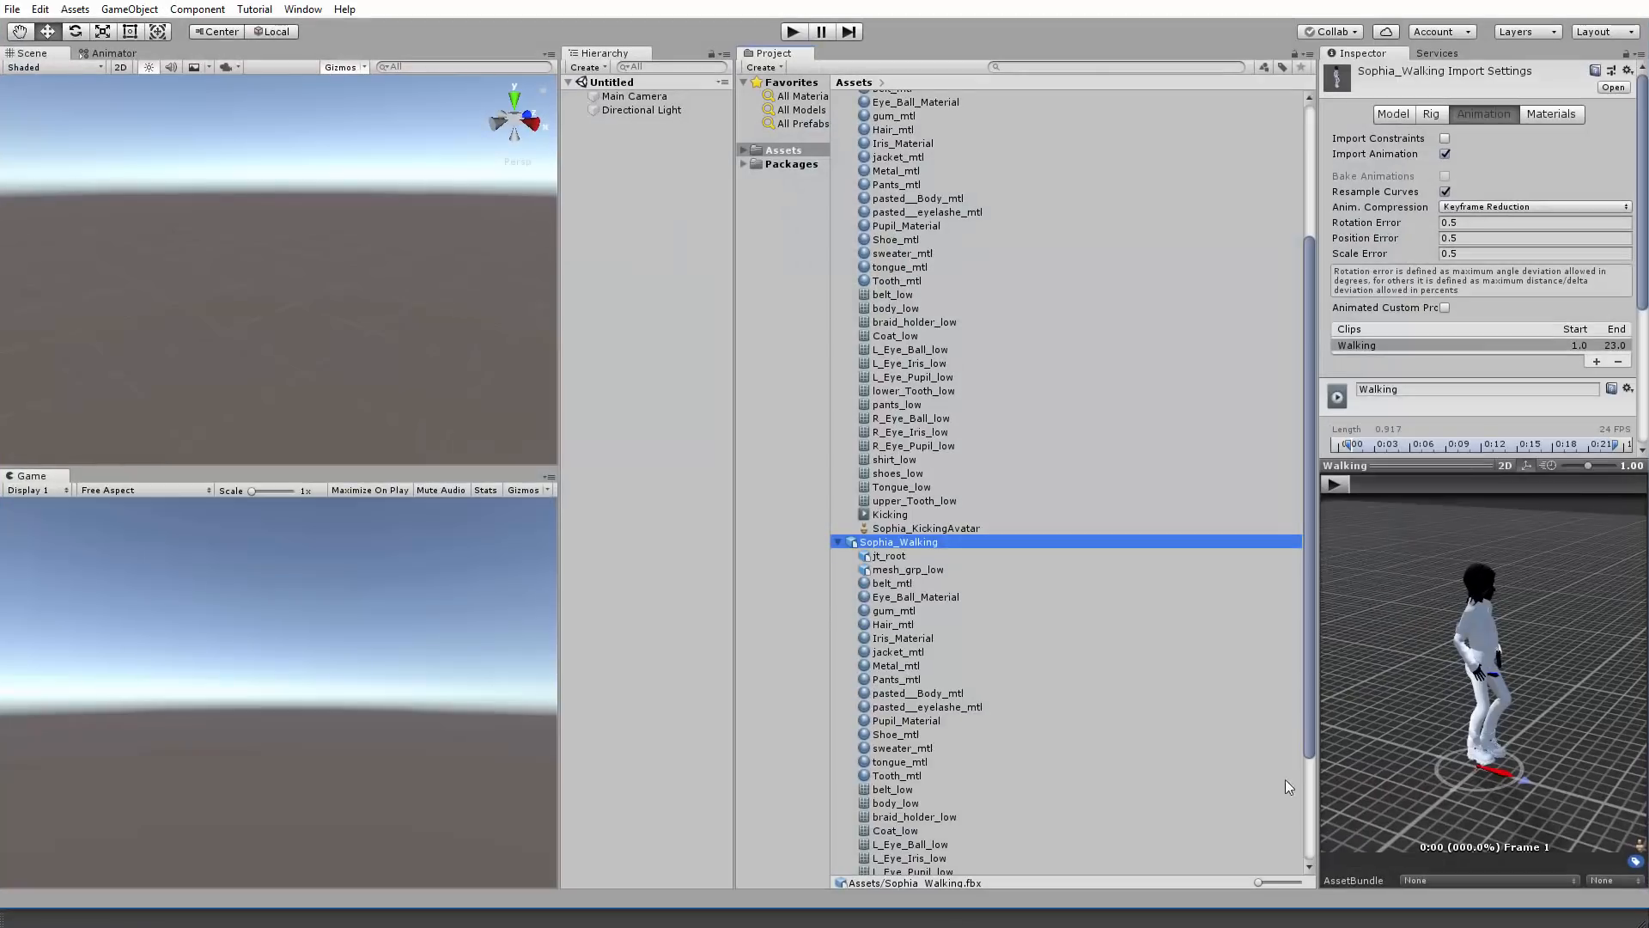
Step: Switch to Unity and examine the Sophia_Walking animation preview, widening the Inspector for a closer view
{"action": "left_click_drag", "start_coordinate": [1506, 697], "coordinate": [1233, 684], "text": "alt"}
{"action": "right_click_drag", "start_coordinate": [1381, 720], "coordinate": [1454, 734], "text": "alt"}
{"action": "left_click_drag", "start_coordinate": [1453, 734], "coordinate": [1461, 736], "text": "alt"}
{"action": "left_click_drag", "start_coordinate": [1321, 649], "coordinate": [1343, 675]}
{"action": "scroll", "coordinate": [1327, 674], "scroll_direction": "up", "scroll_amount": 2}
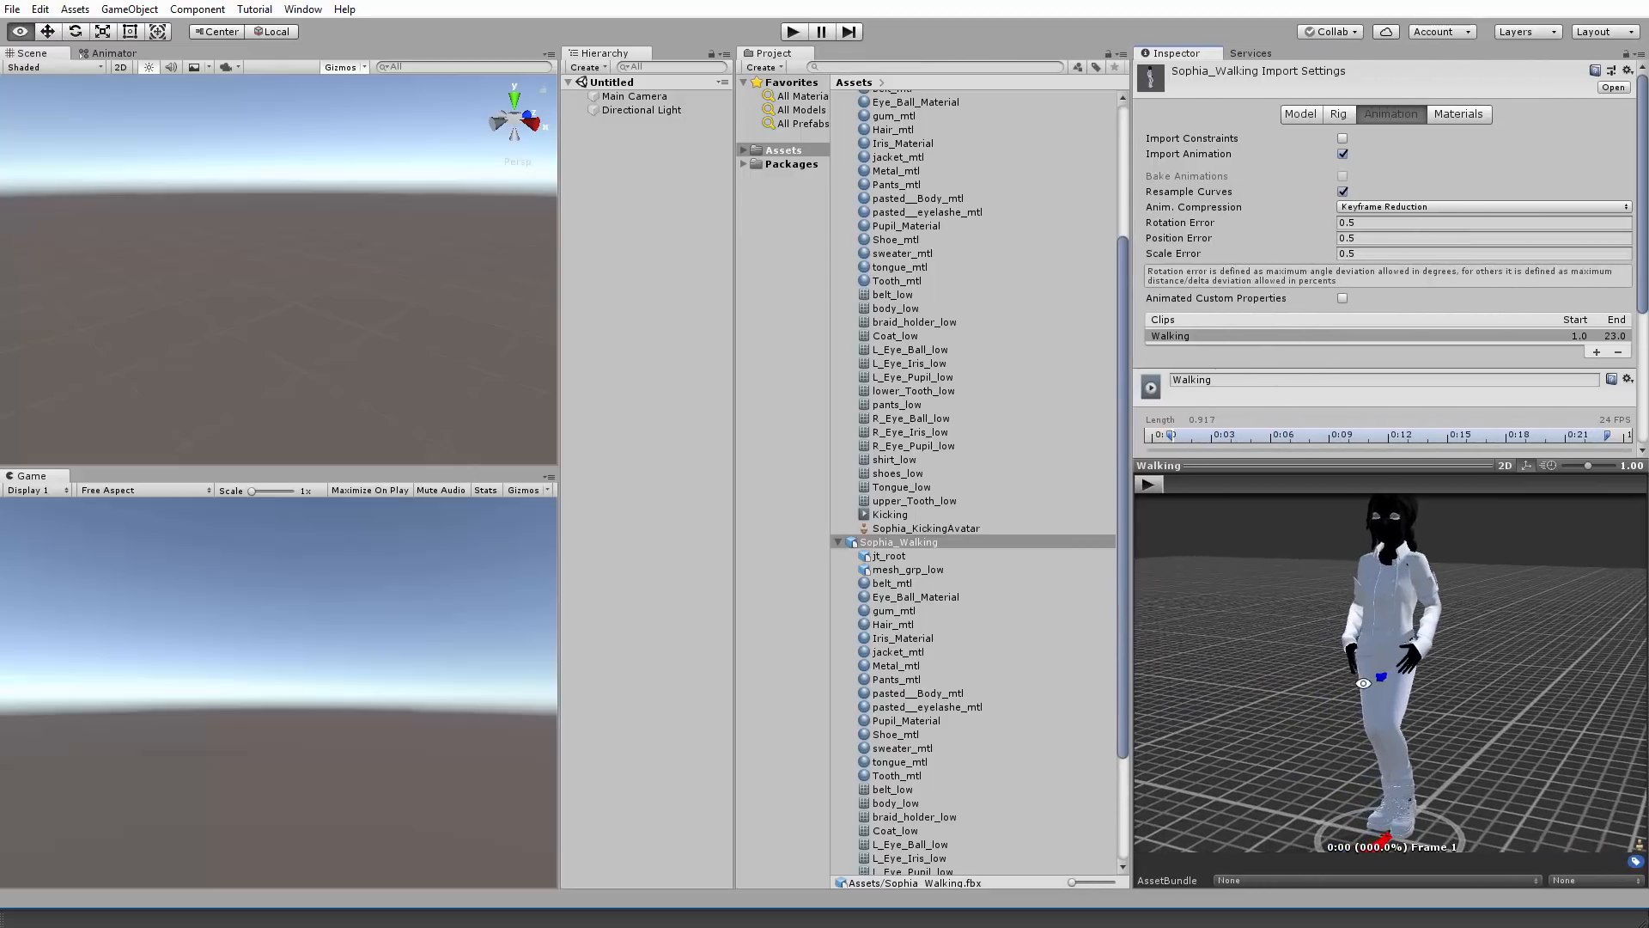
{"action": "scroll", "coordinate": [1343, 675], "scroll_direction": "down", "scroll_amount": 3}
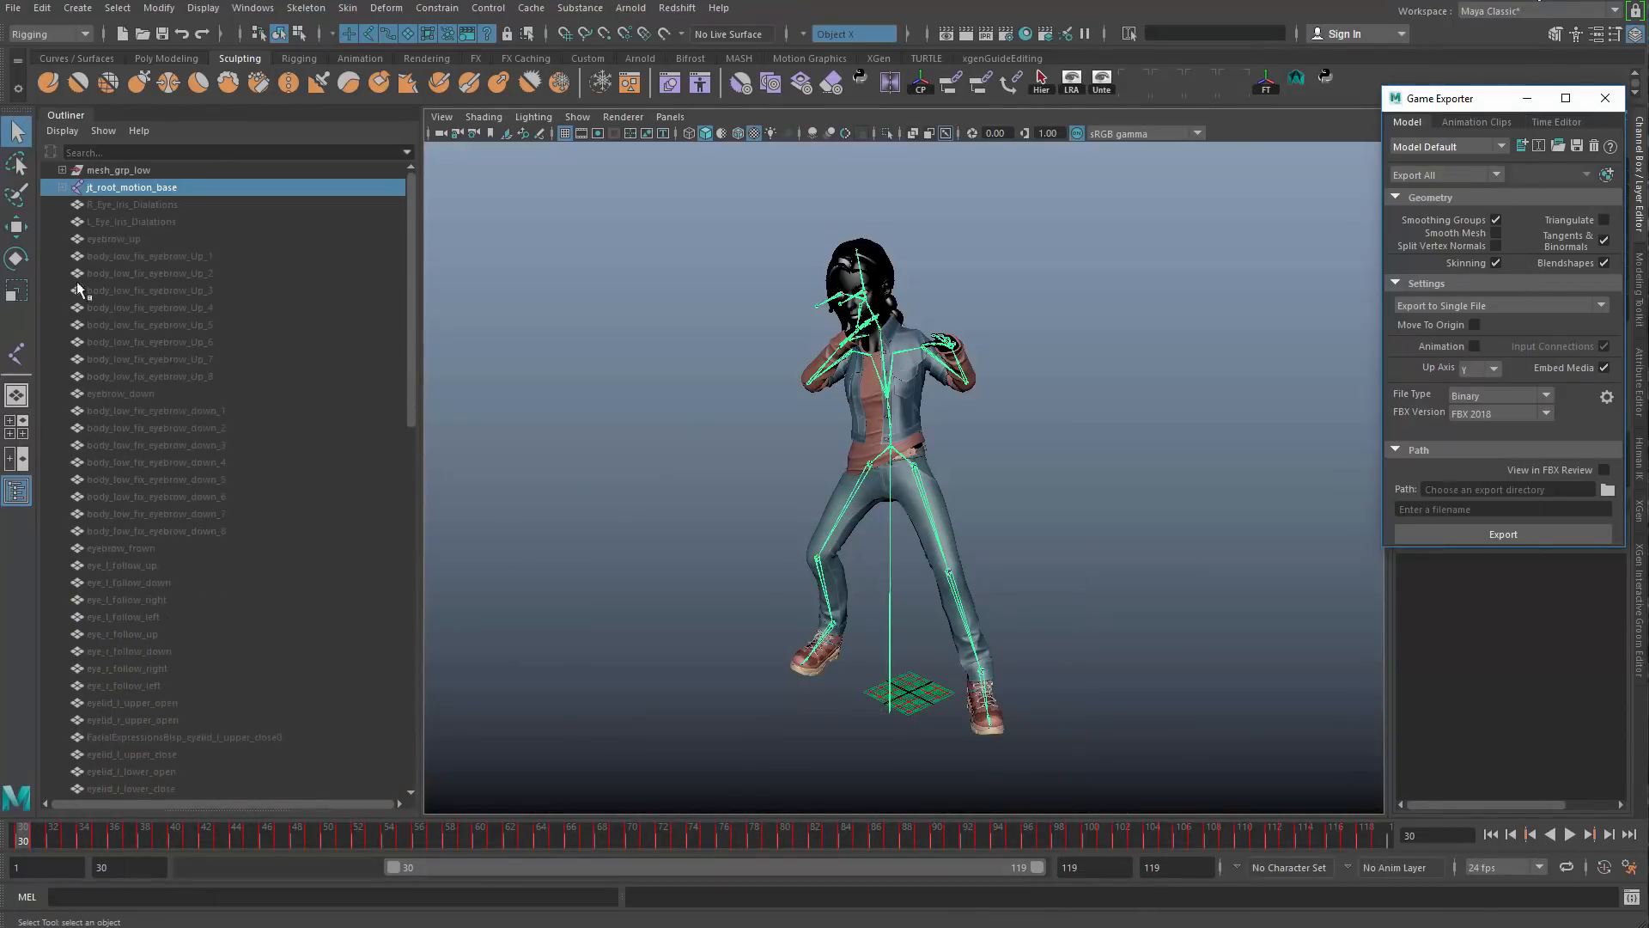
Step: Switch back to Maya, expand the jt_root_motion_base joint hierarchy in the Outliner and collapse it again
{"action": "left_click", "coordinate": [61, 188]}
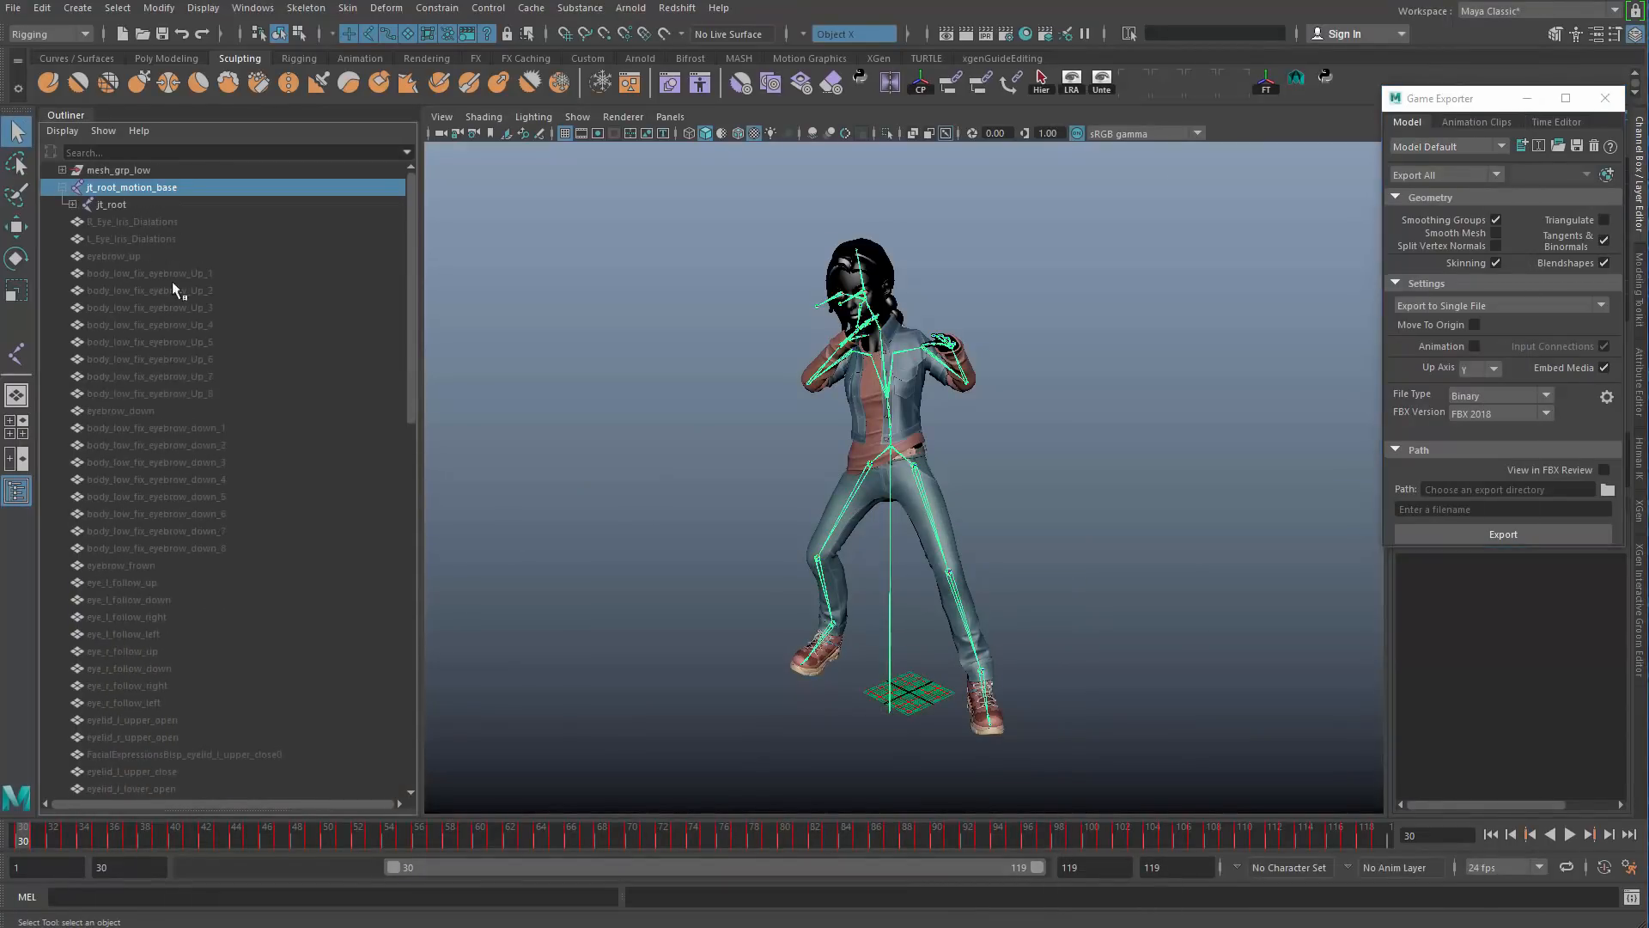
{"action": "left_click", "coordinate": [72, 204], "text": "shift"}
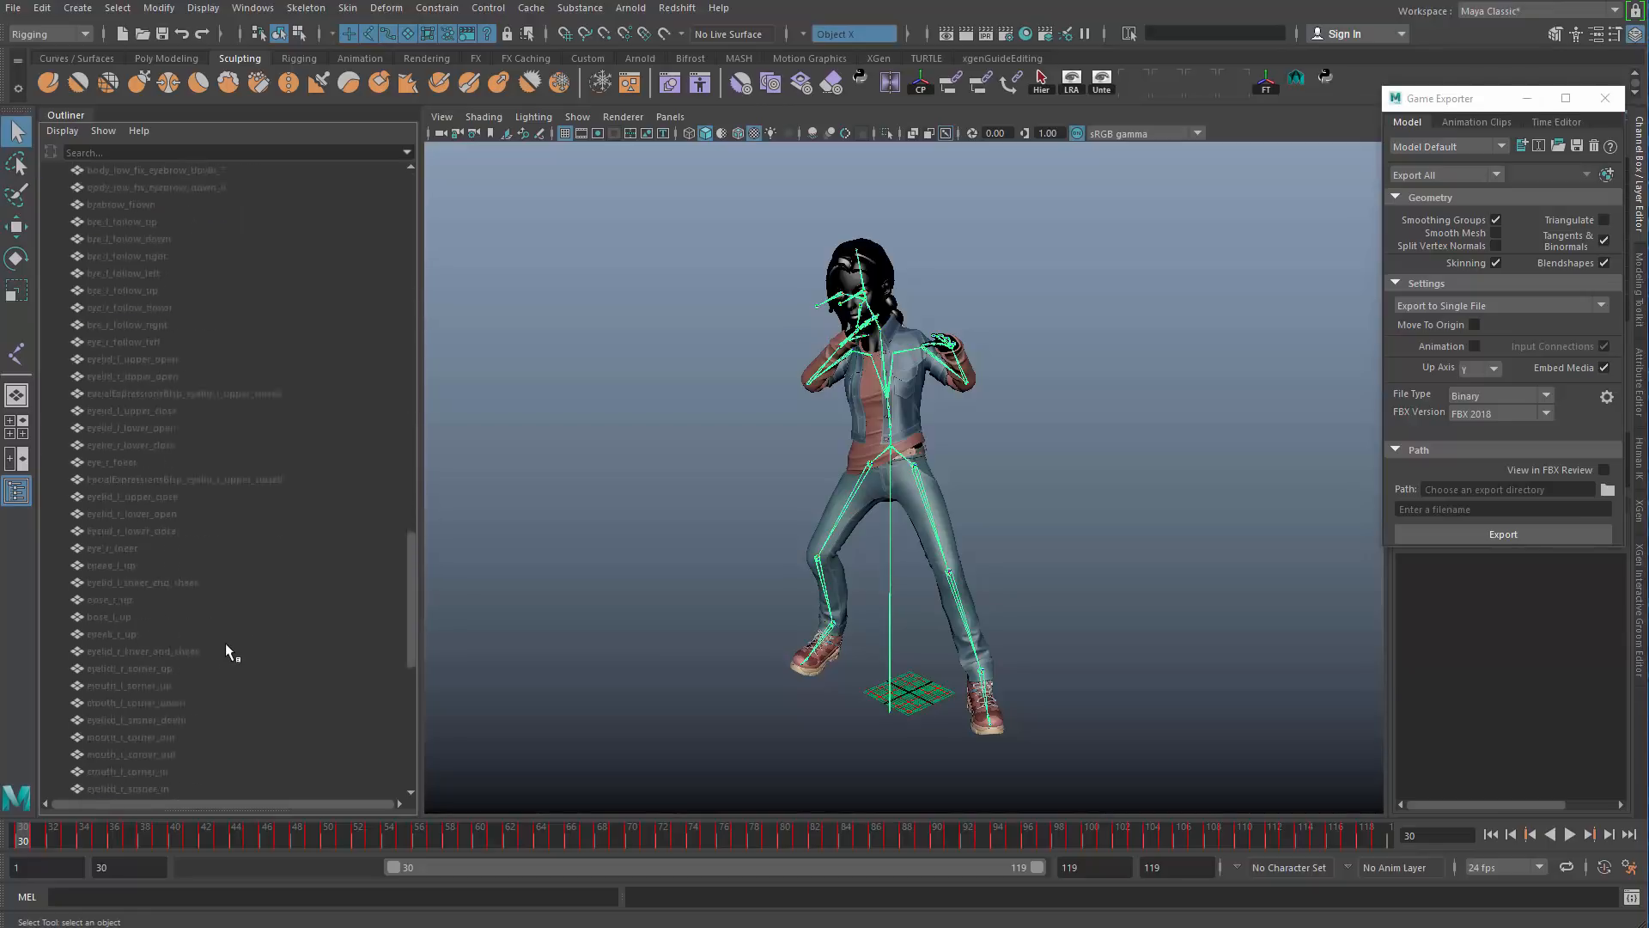
{"action": "left_click", "coordinate": [62, 187]}
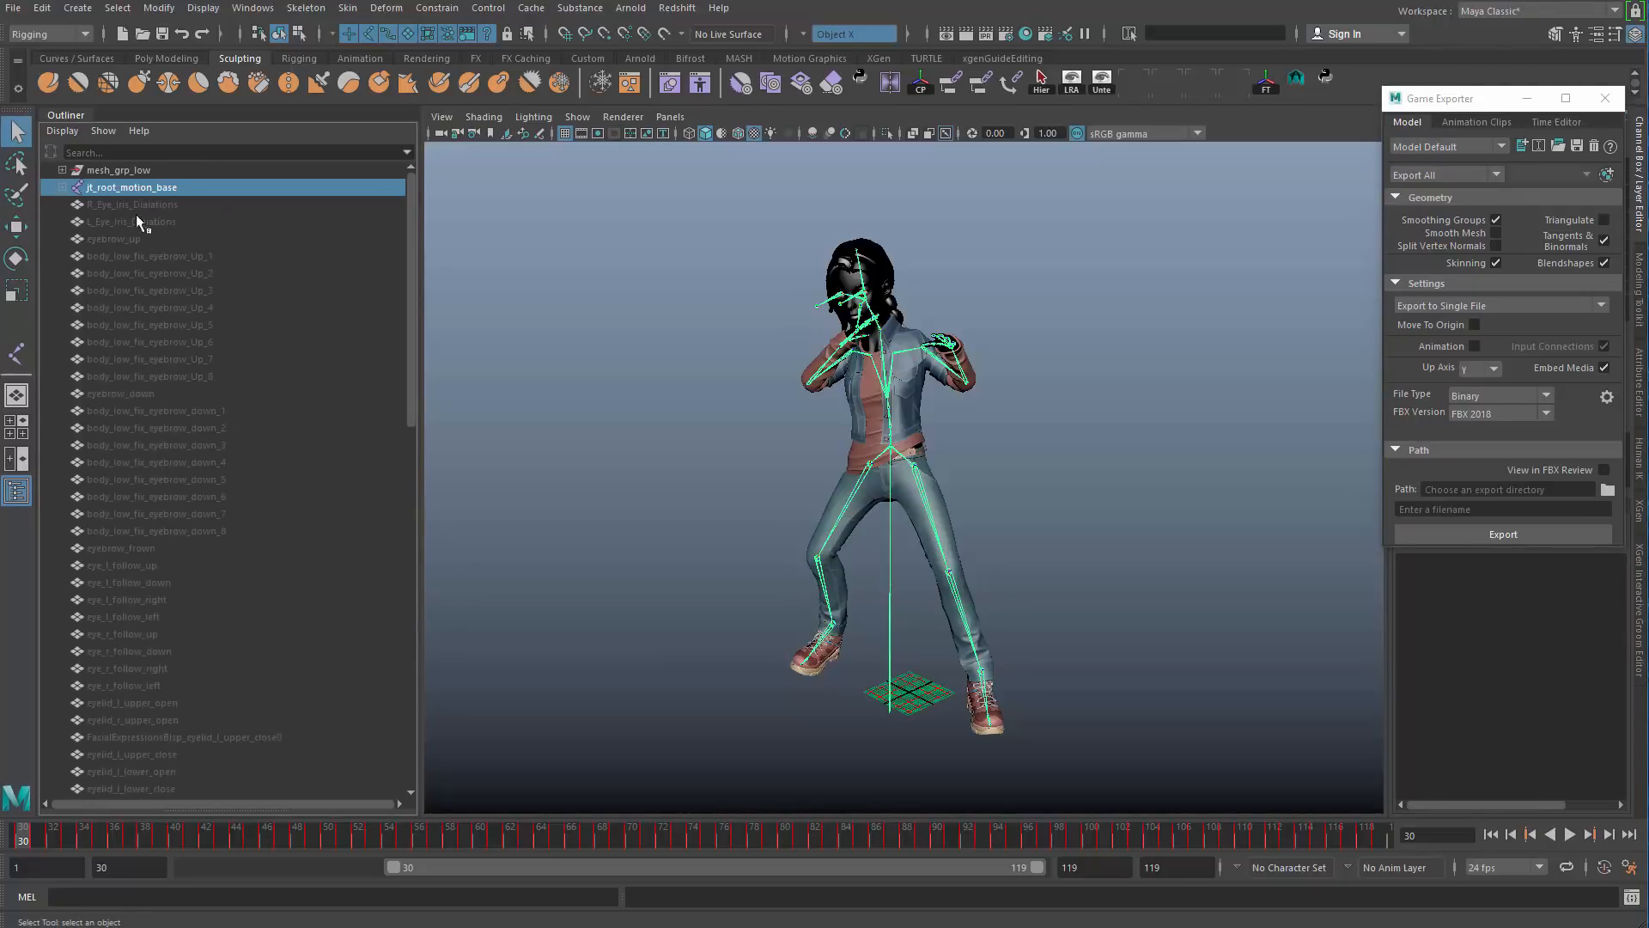
Step: Select the two exported top-level nodes, mesh_grp_low and jt_root_motion_base, together in the Outliner
{"action": "left_click", "coordinate": [129, 171]}
{"action": "left_click_drag", "start_coordinate": [1035, 565], "coordinate": [1022, 574], "text": "alt"}
{"action": "left_click_drag", "start_coordinate": [988, 239], "coordinate": [763, 521]}
{"action": "left_click", "coordinate": [136, 172]}
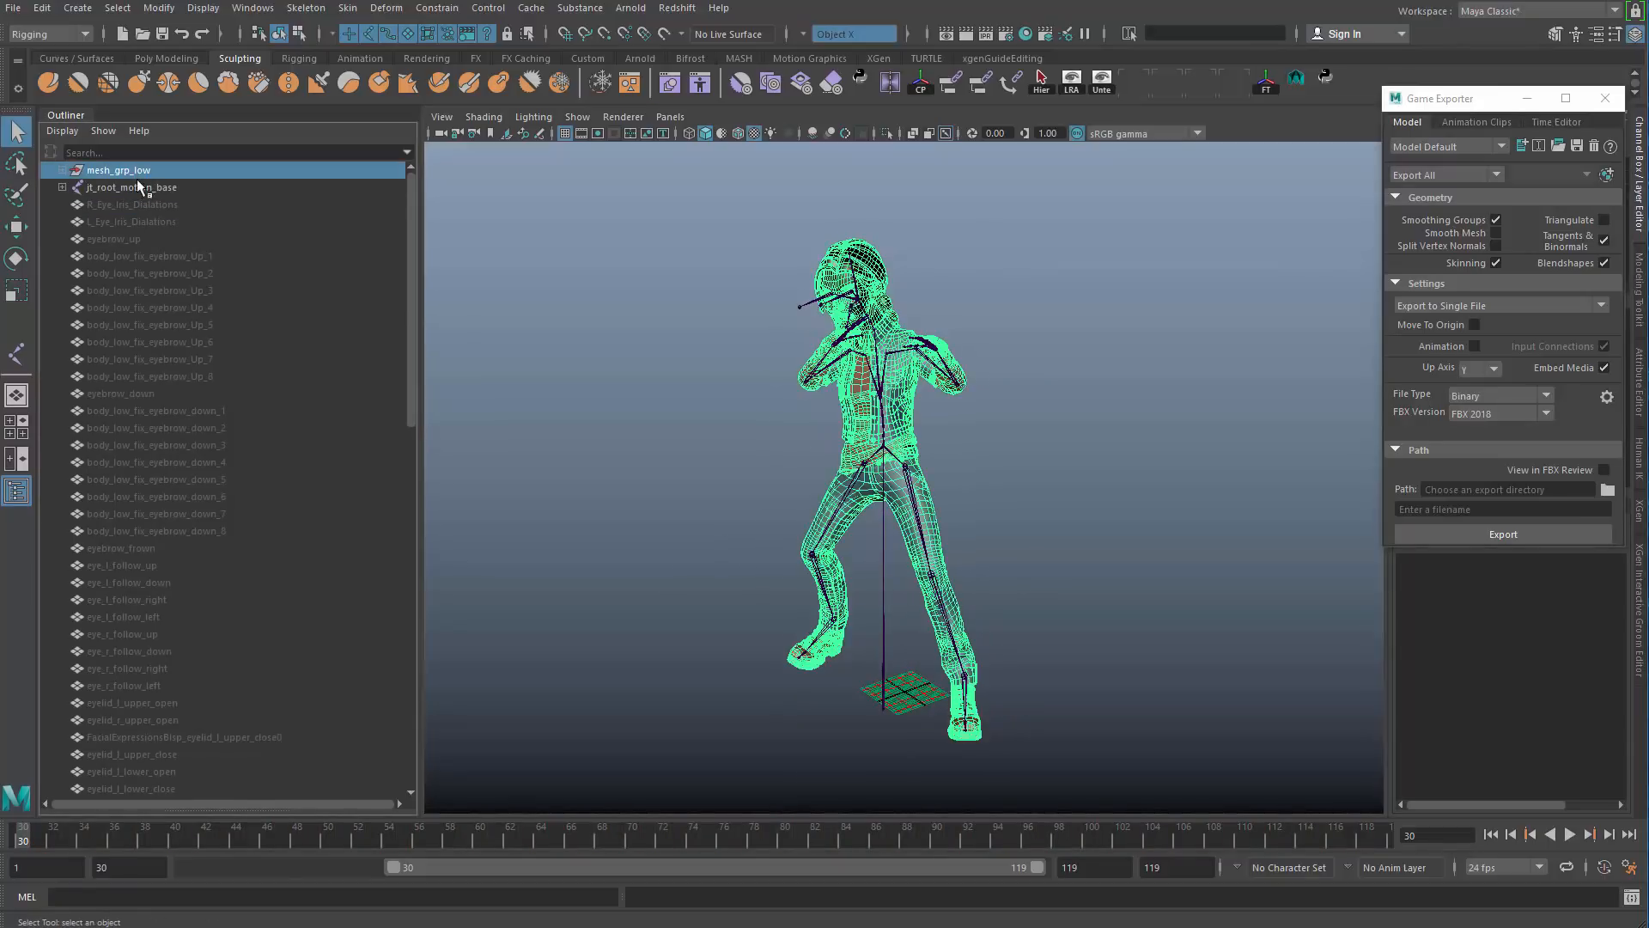
{"action": "left_click", "coordinate": [136, 187], "text": "shift"}
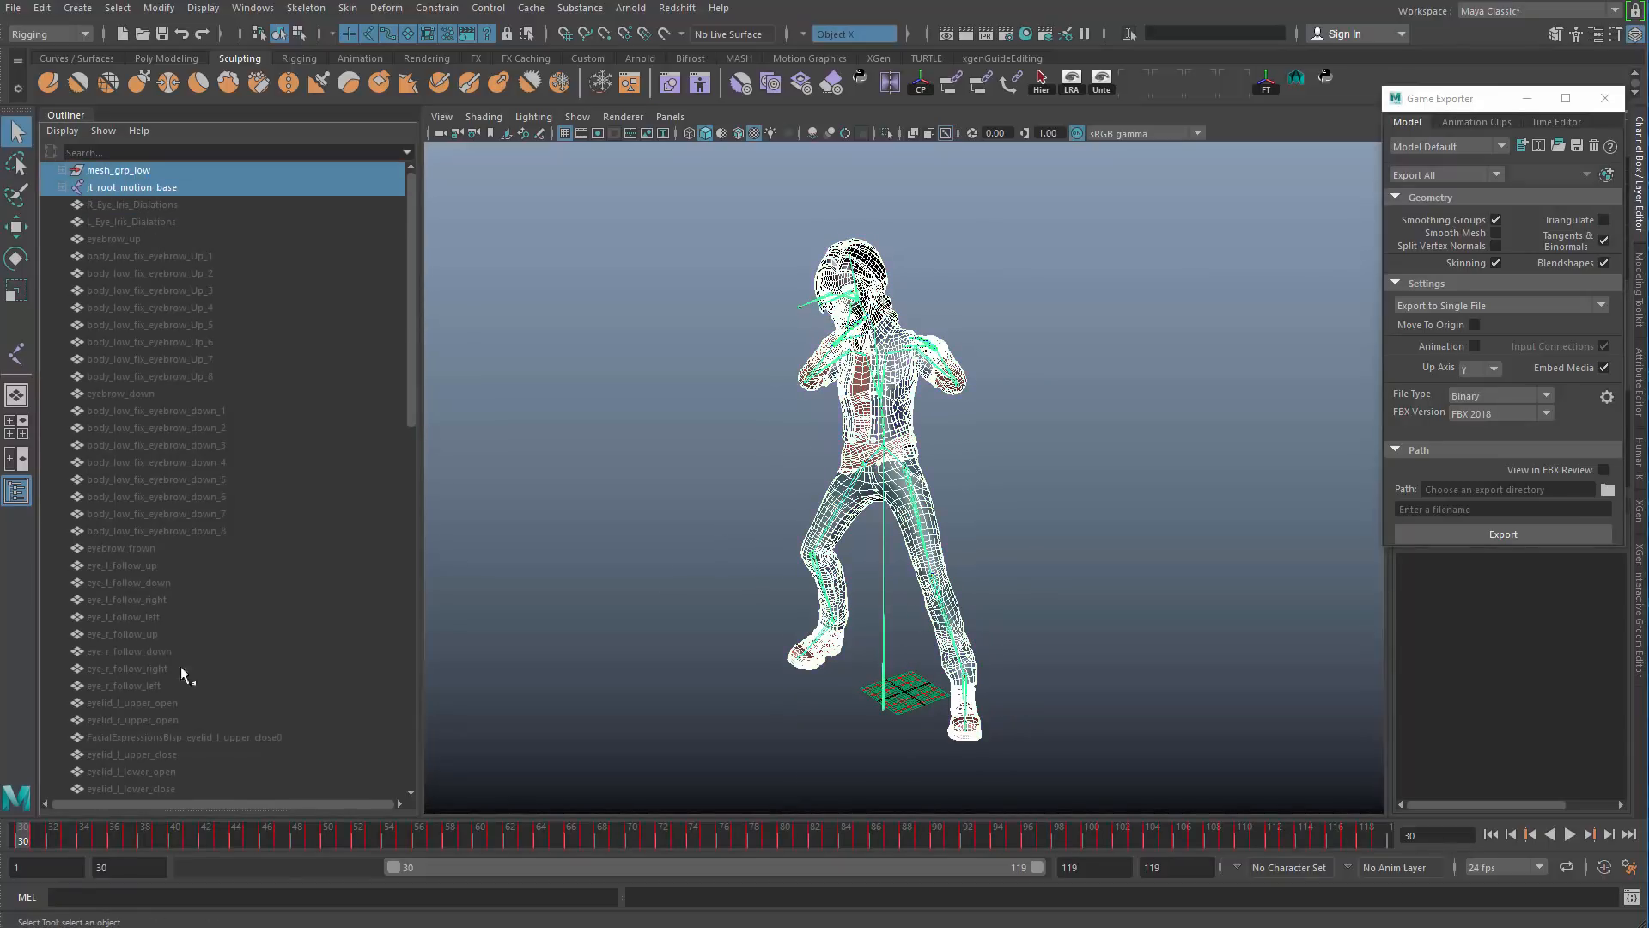
{"action": "left_click", "coordinate": [266, 475]}
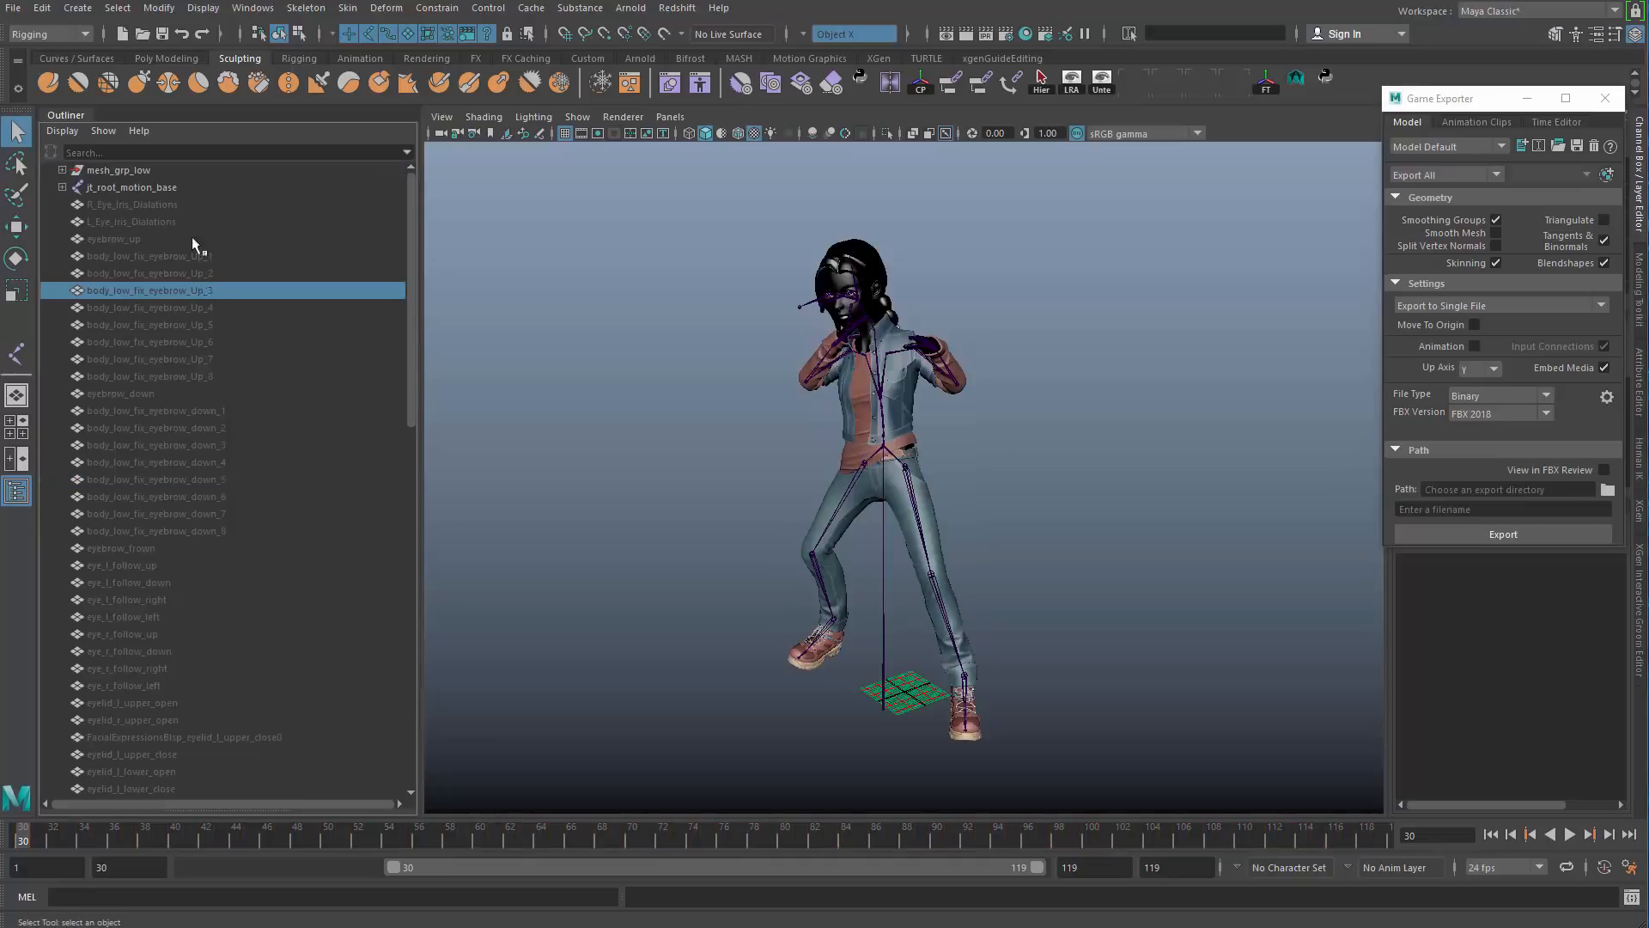
{"action": "left_click", "coordinate": [165, 187]}
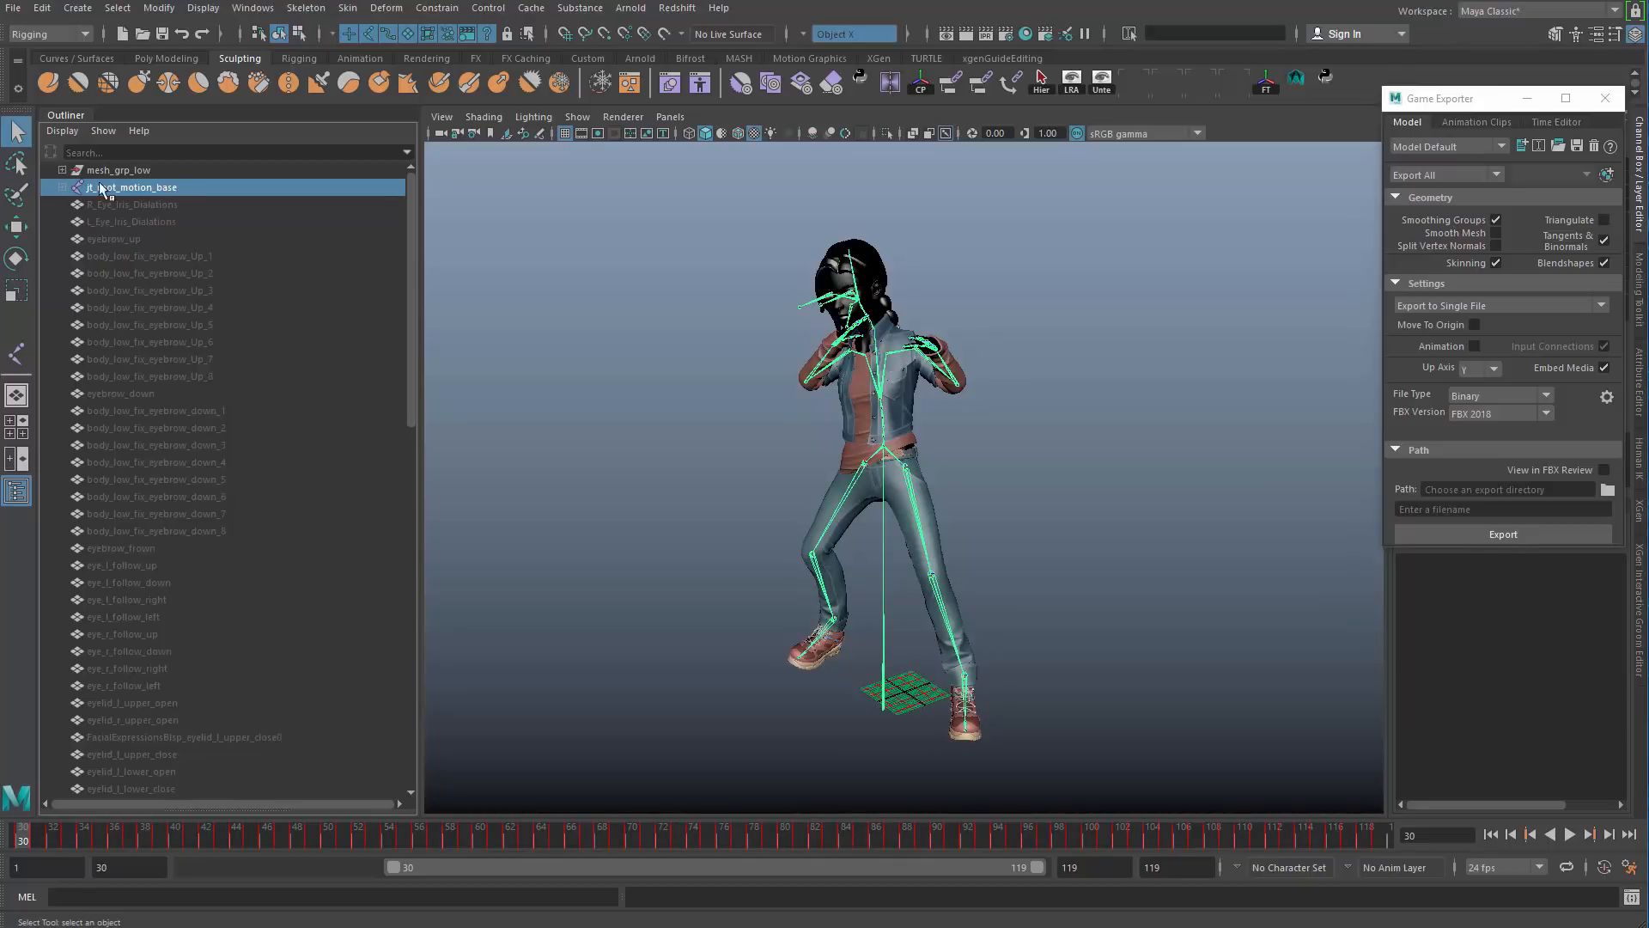
{"action": "left_click", "coordinate": [127, 170], "text": "ctrl"}
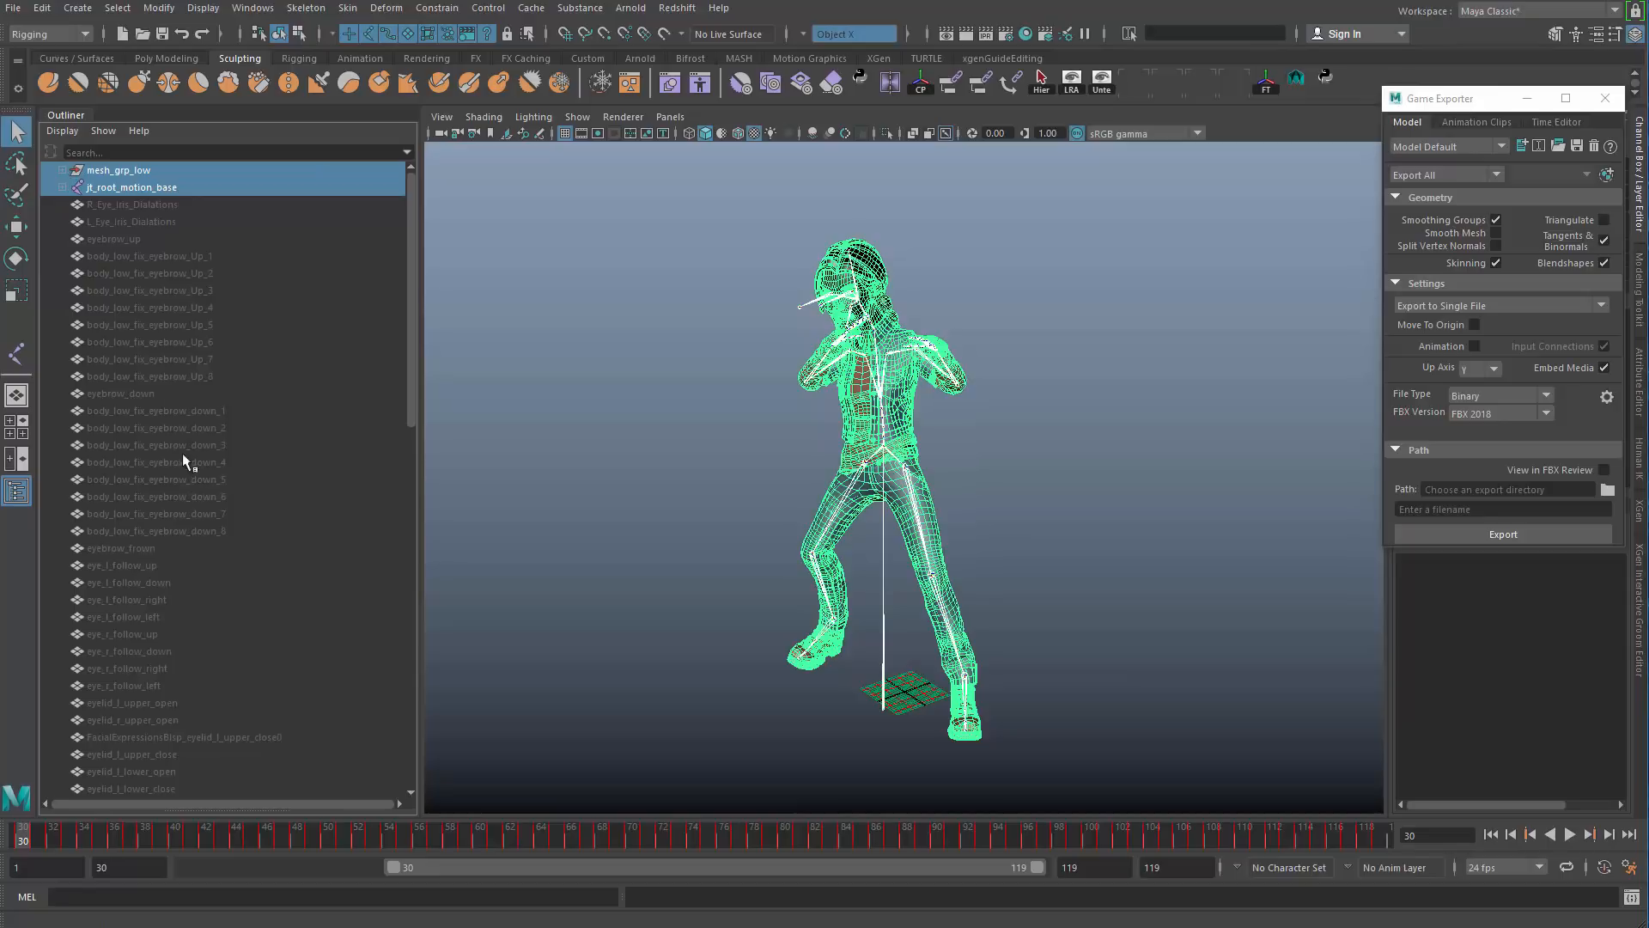
Step: Open NewGenericNorman.ma from the project's assets folder without saving changes to the current scene
{"action": "left_click", "coordinate": [13, 7]}
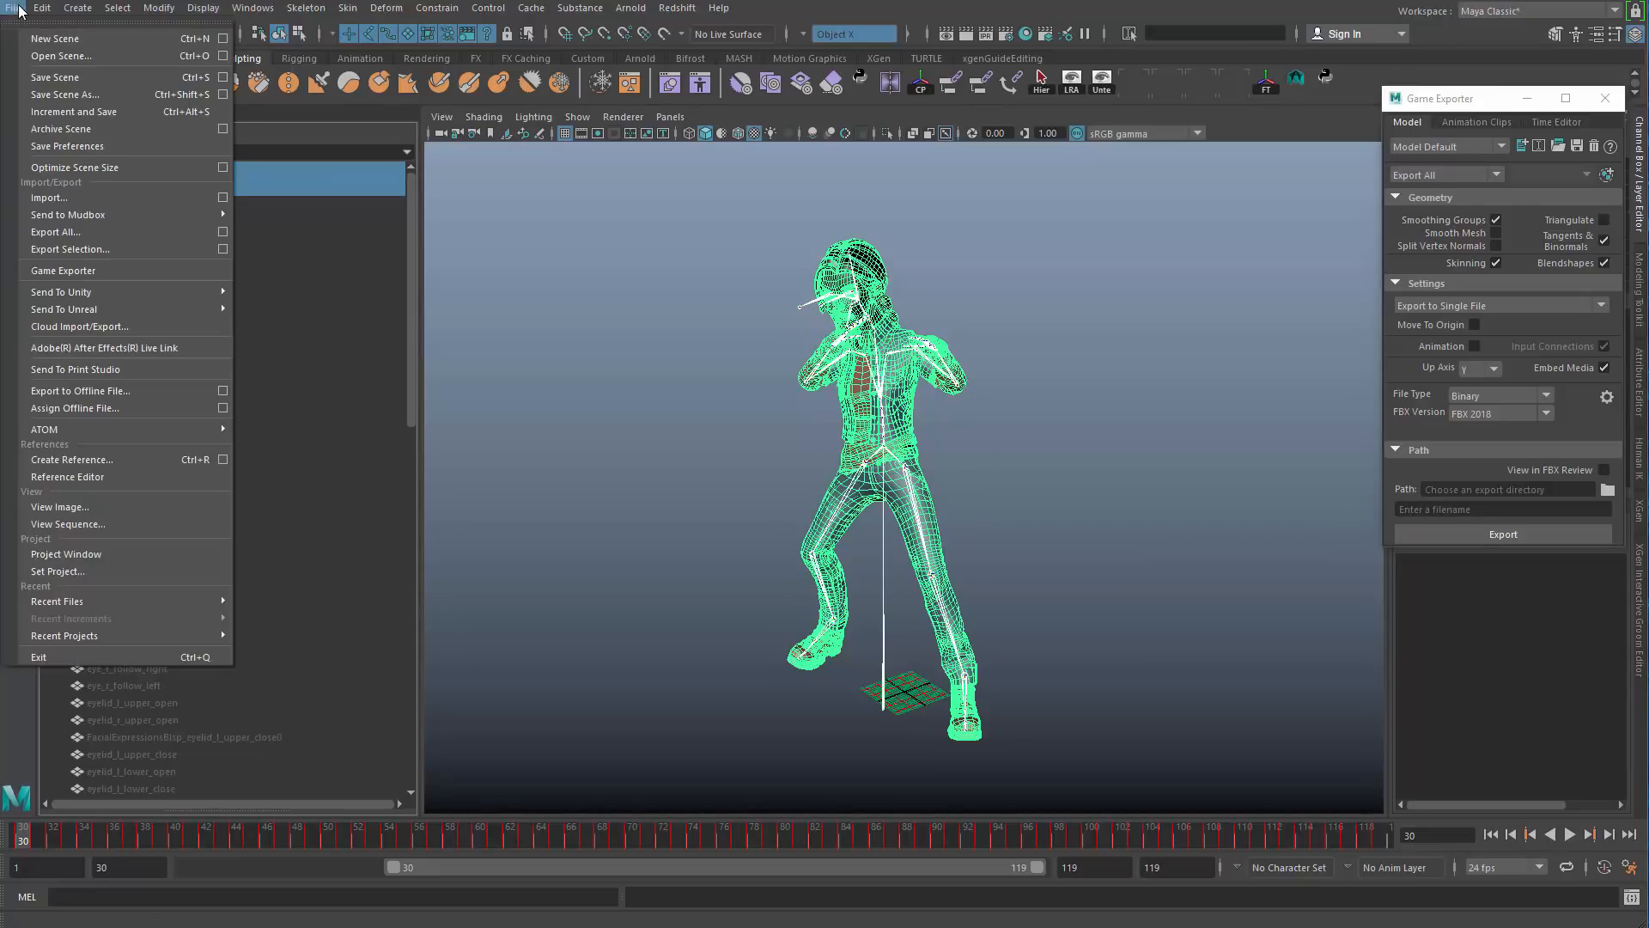
{"action": "left_click", "coordinate": [58, 56]}
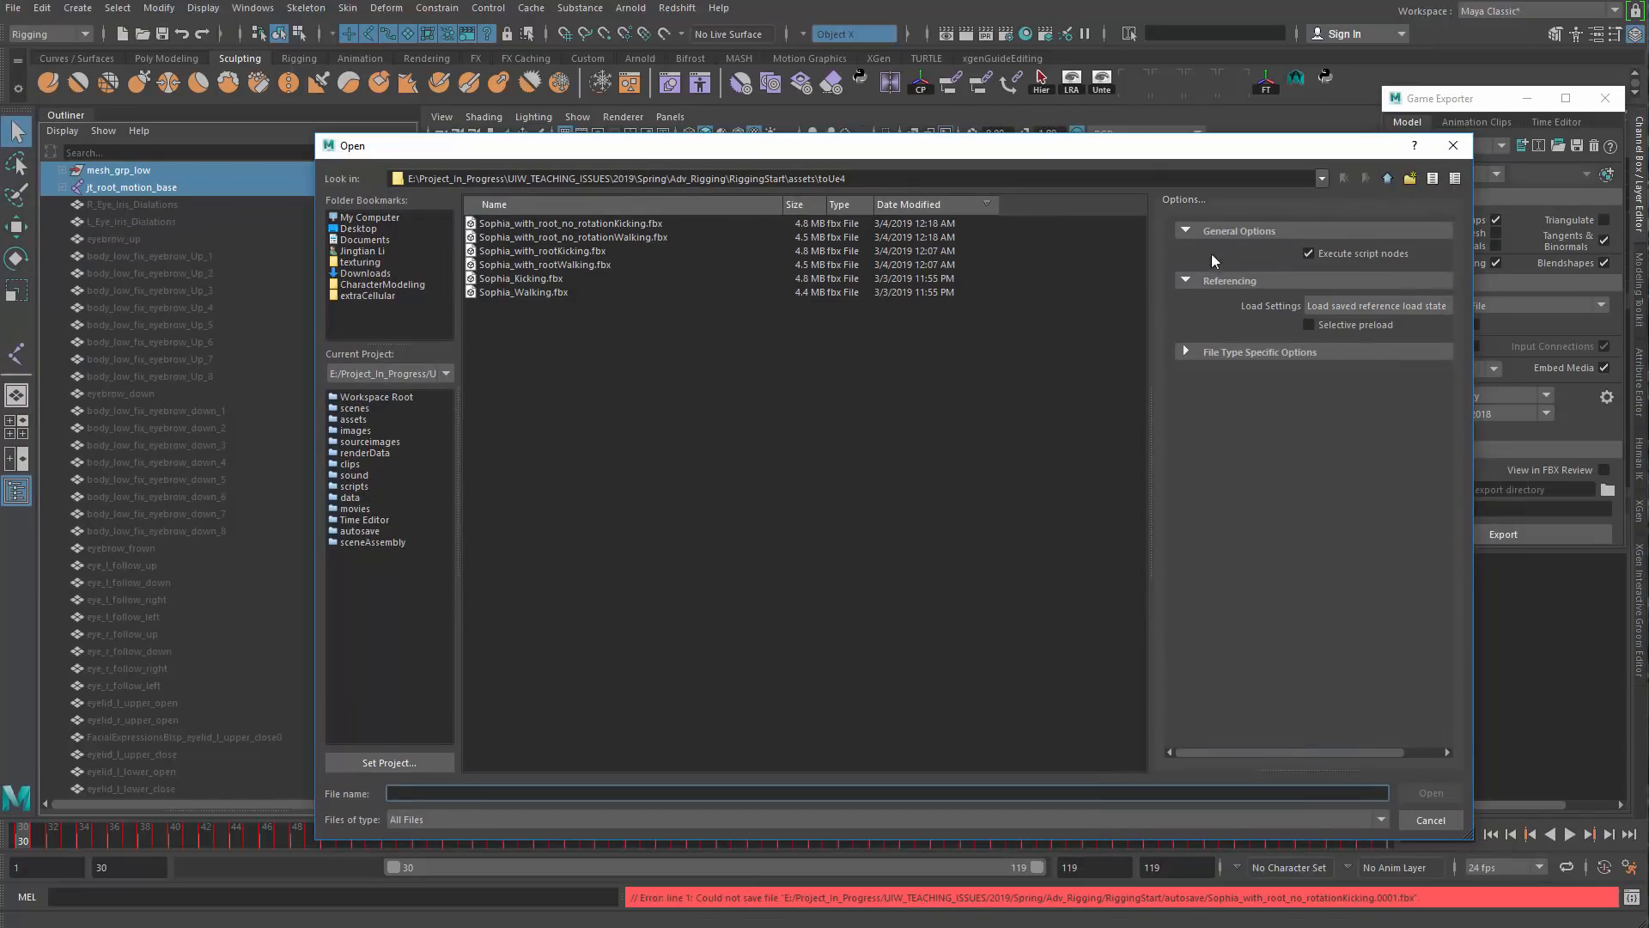
{"action": "left_click", "coordinate": [1386, 178]}
{"action": "left_click", "coordinate": [516, 251]}
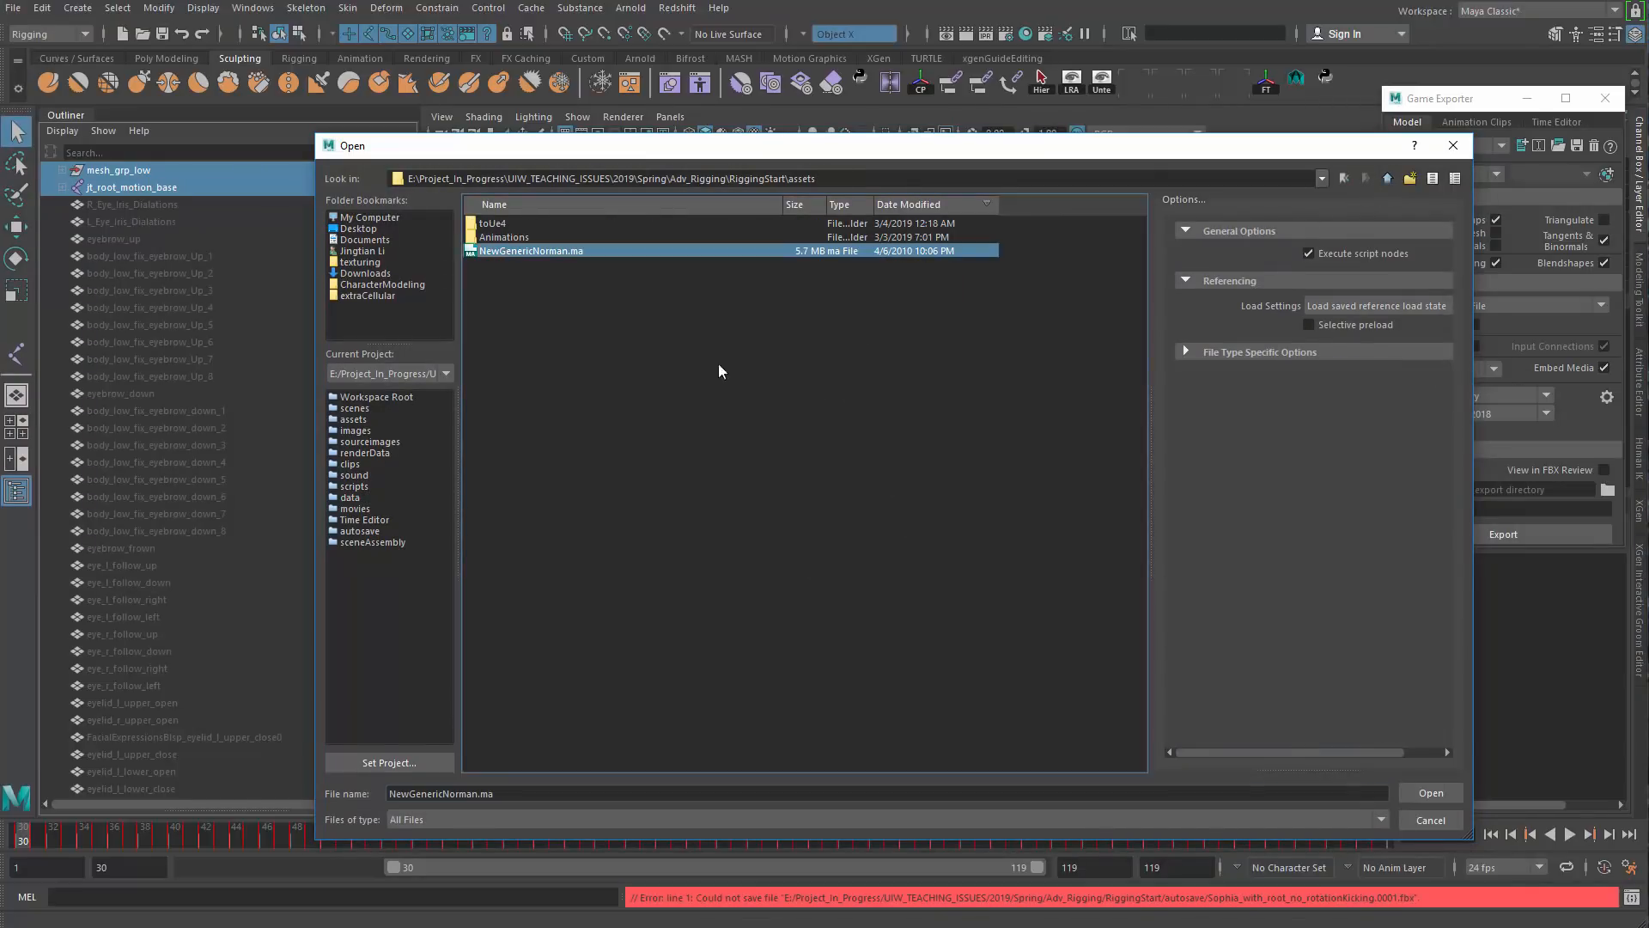
{"action": "left_click", "coordinate": [1430, 793]}
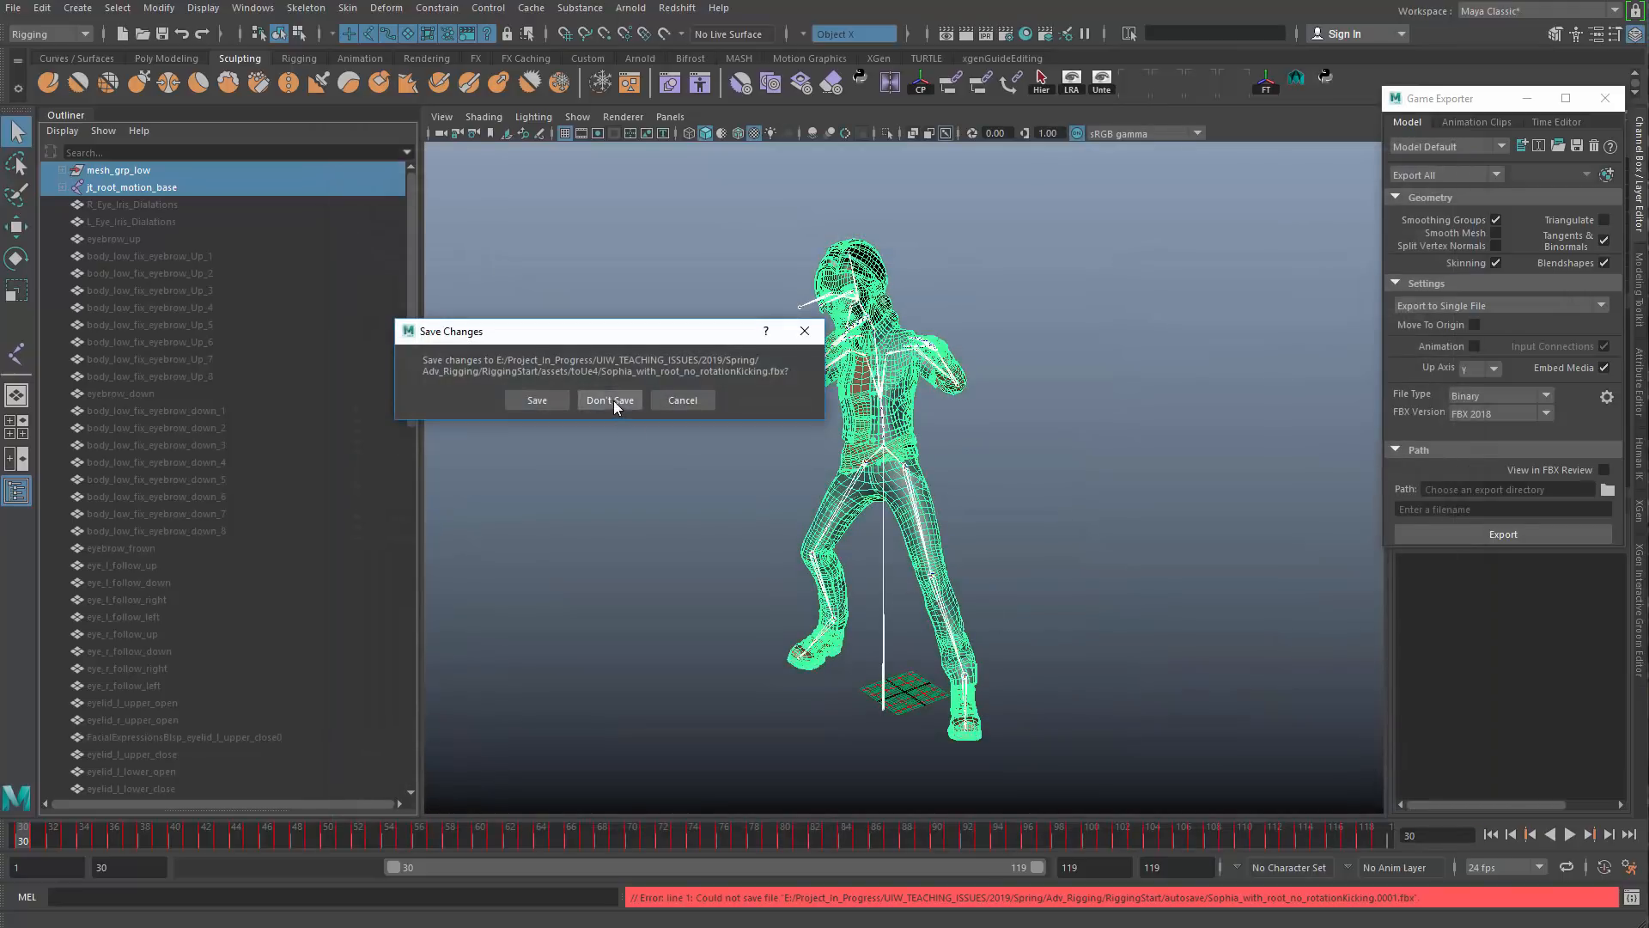
{"action": "left_click", "coordinate": [612, 400]}
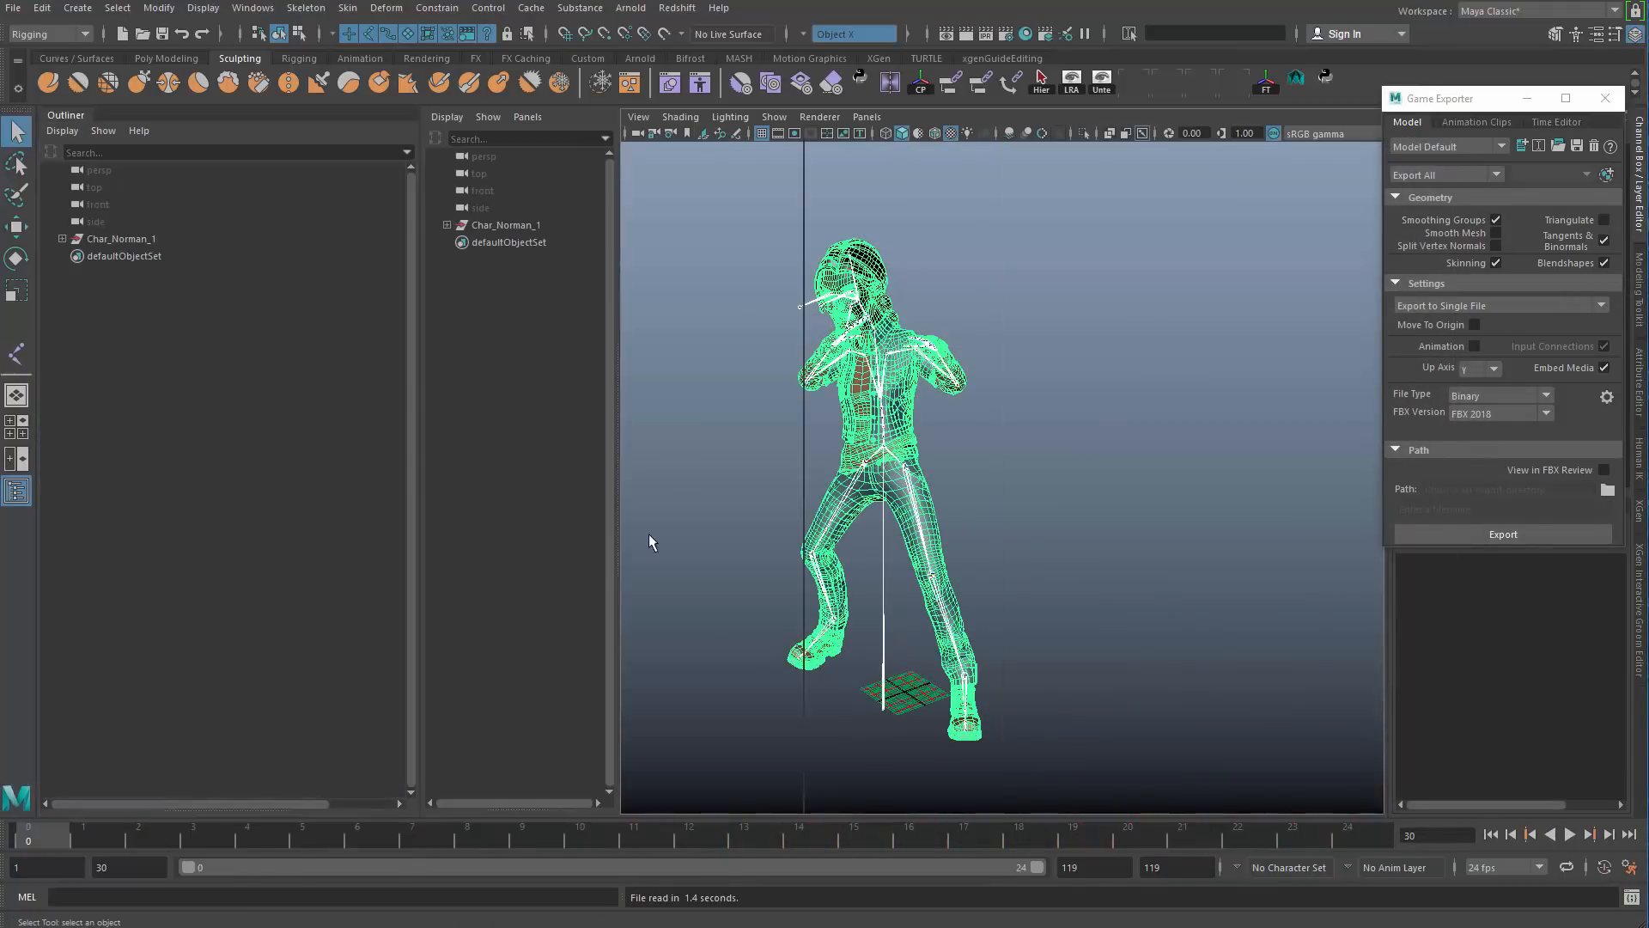
Step: Select the Norman rig's ctrlFK_Lf_ArmA control at the left shoulder and reveal it in the Outliner hierarchy
{"action": "scroll", "coordinate": [931, 590], "scroll_direction": "up", "scroll_amount": 5}
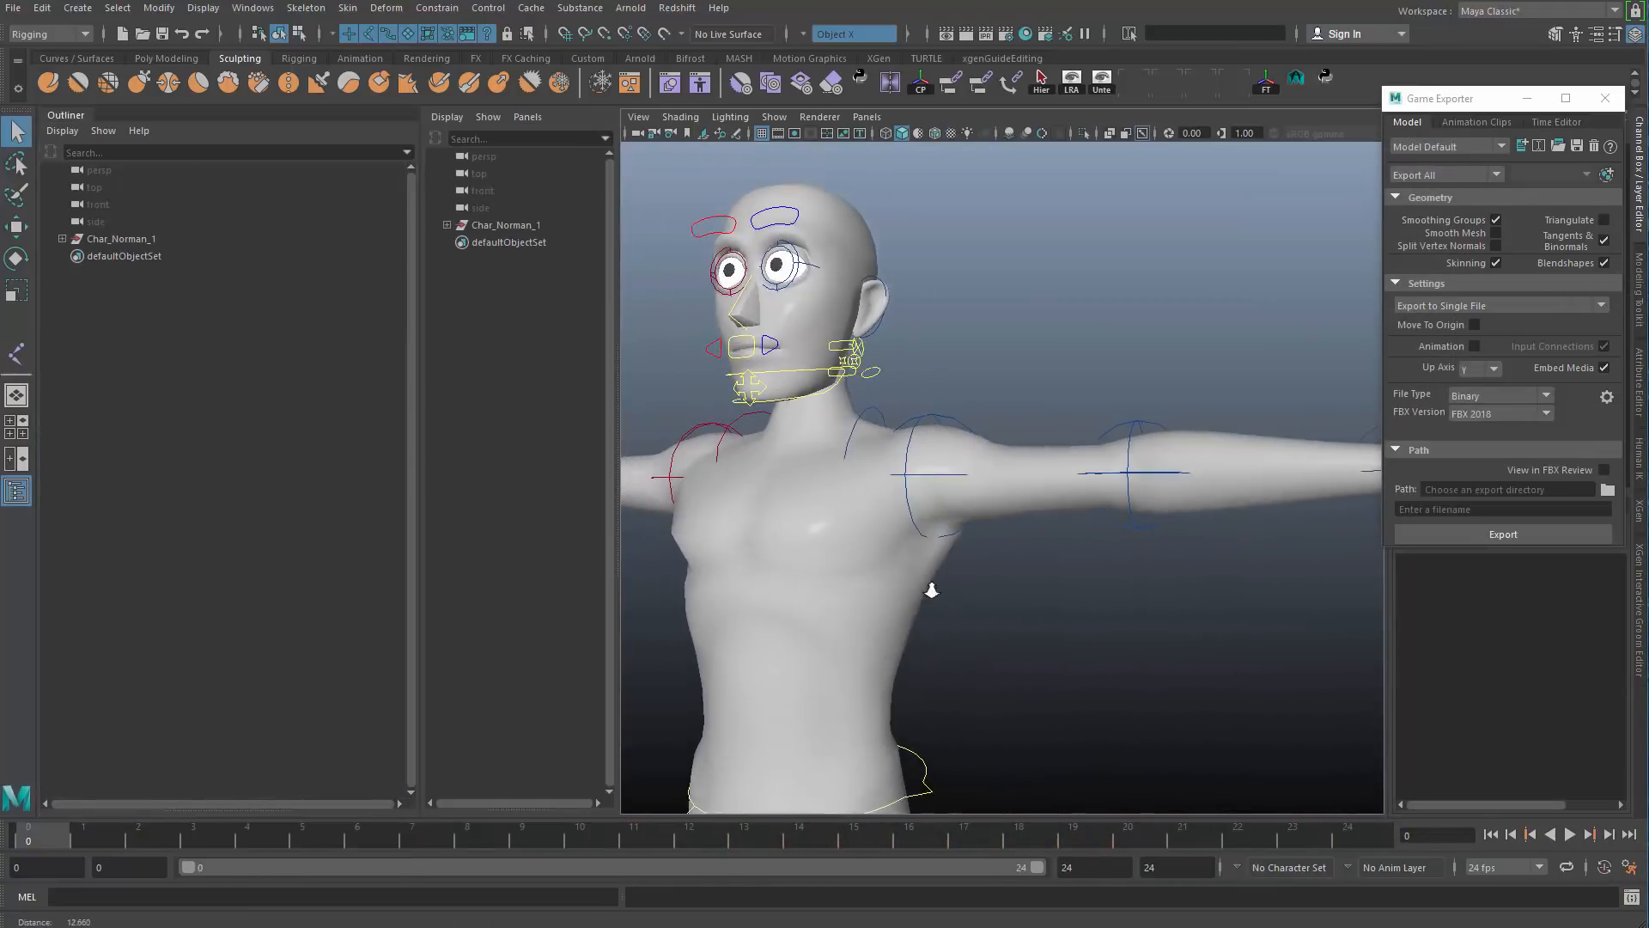
{"action": "scroll", "coordinate": [931, 590], "scroll_direction": "down", "scroll_amount": 5}
{"action": "left_click", "coordinate": [936, 444]}
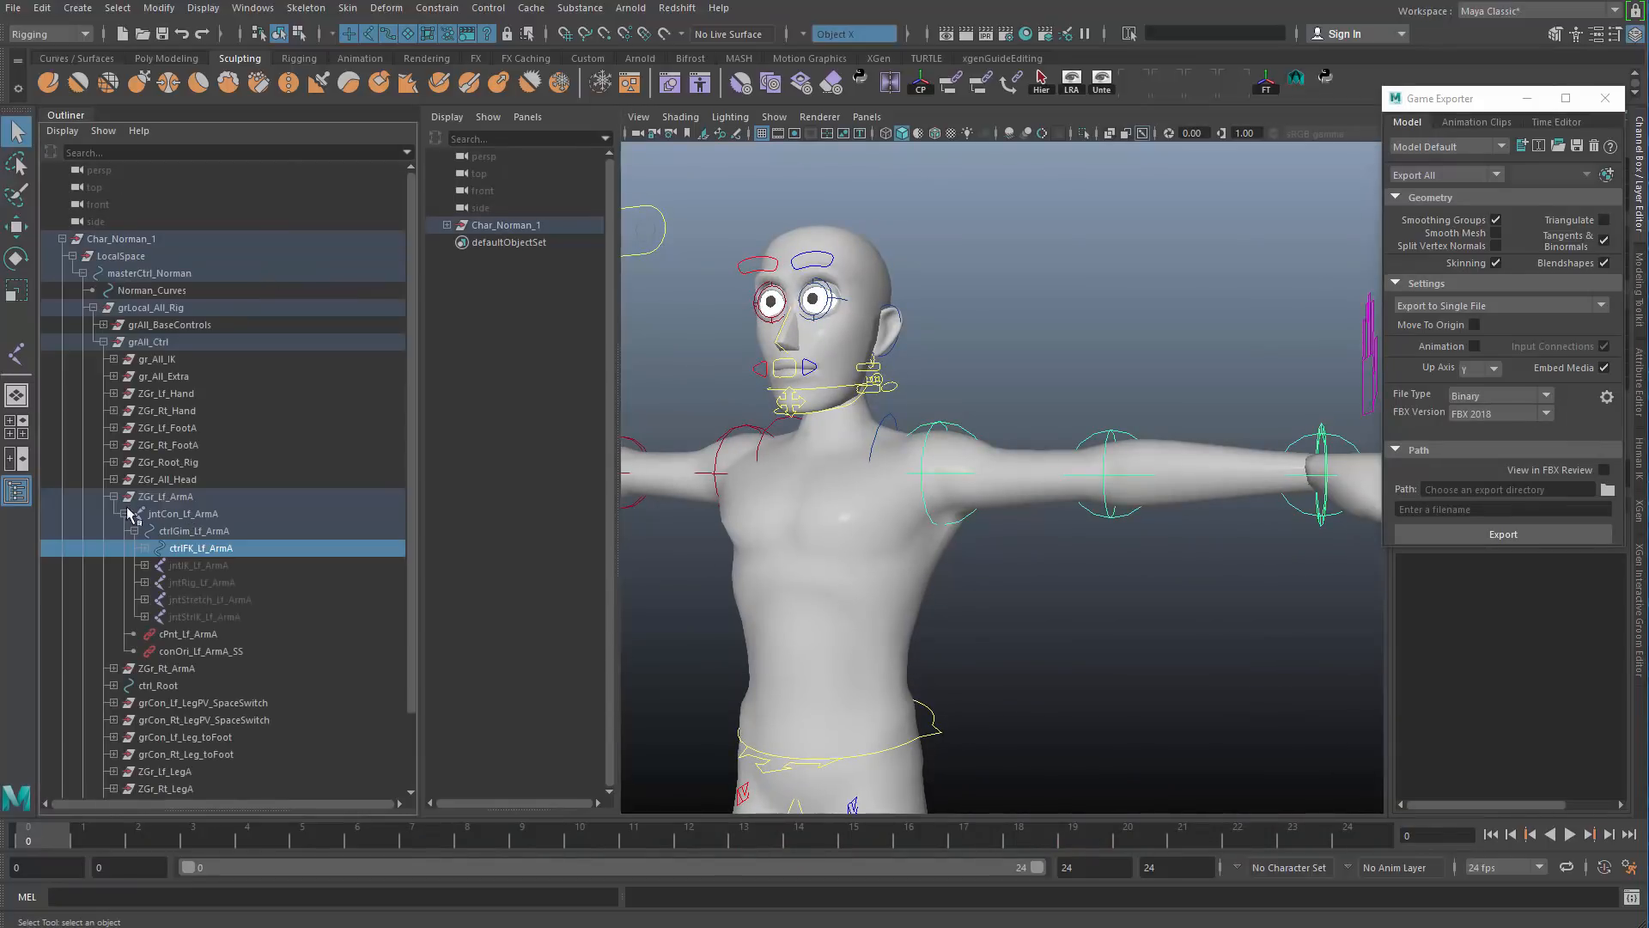
Step: Collapse ZGr_Lf_ArmA in the Outliner, check the ZGr_Root_Rig and gr_All_IK groups, and select the jntRig_Root joint under ZGr_Root_Rig
{"action": "left_click", "coordinate": [114, 496]}
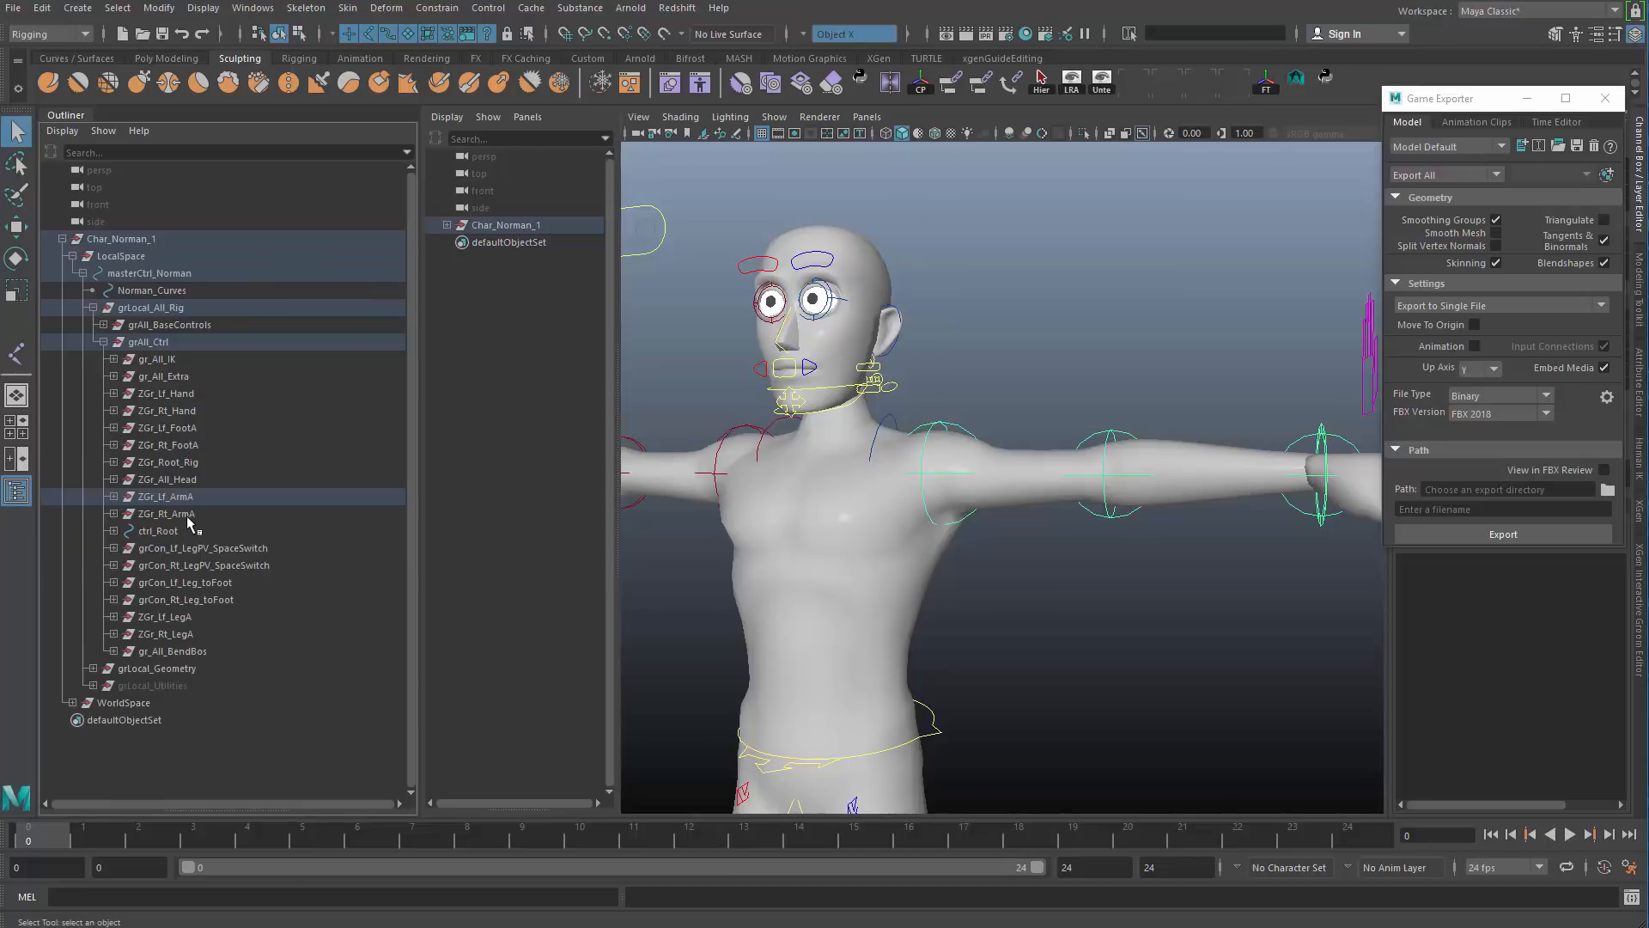
{"action": "left_click", "coordinate": [184, 462]}
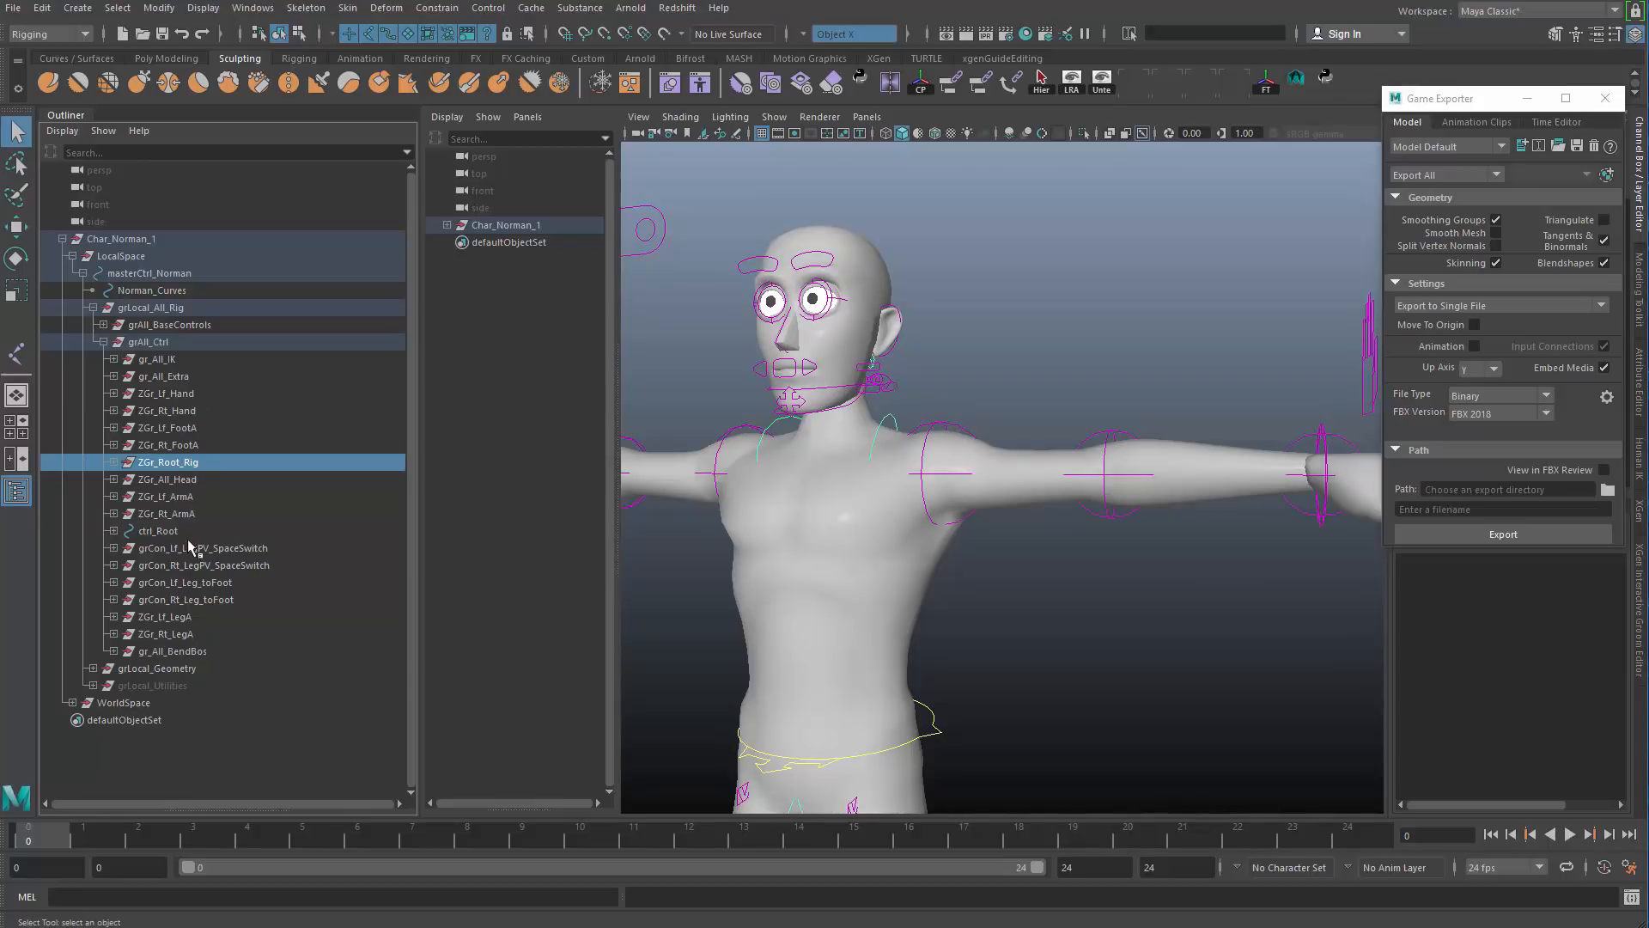
{"action": "left_click", "coordinate": [163, 360]}
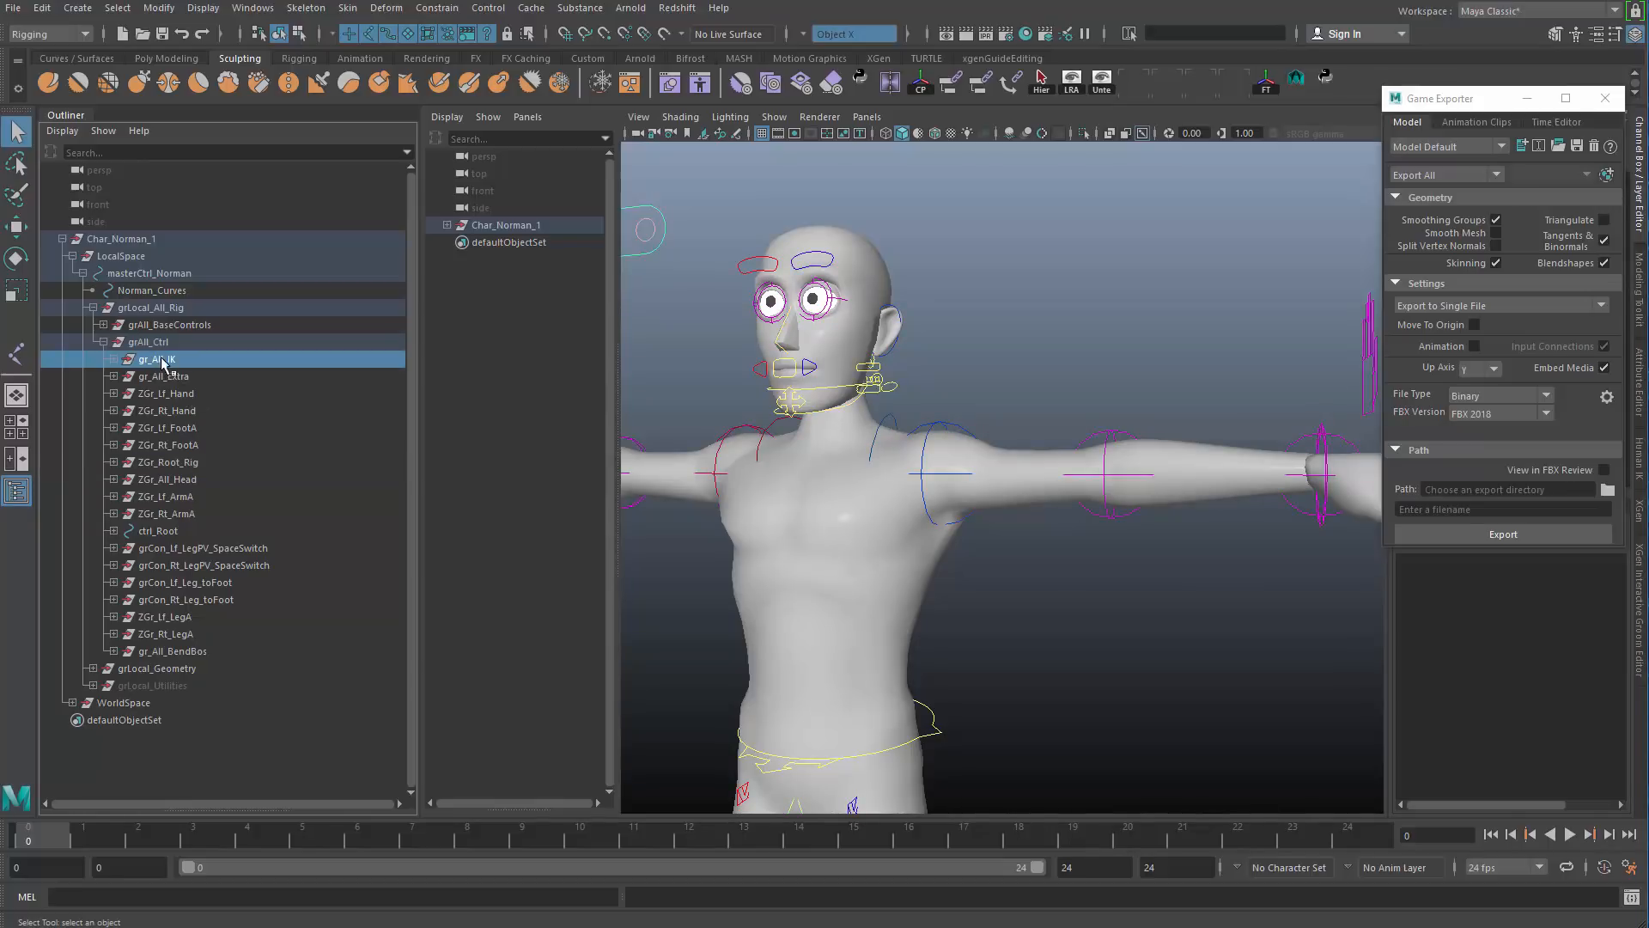
{"action": "left_click", "coordinate": [162, 479]}
{"action": "left_click", "coordinate": [163, 464]}
{"action": "left_click", "coordinate": [114, 463]}
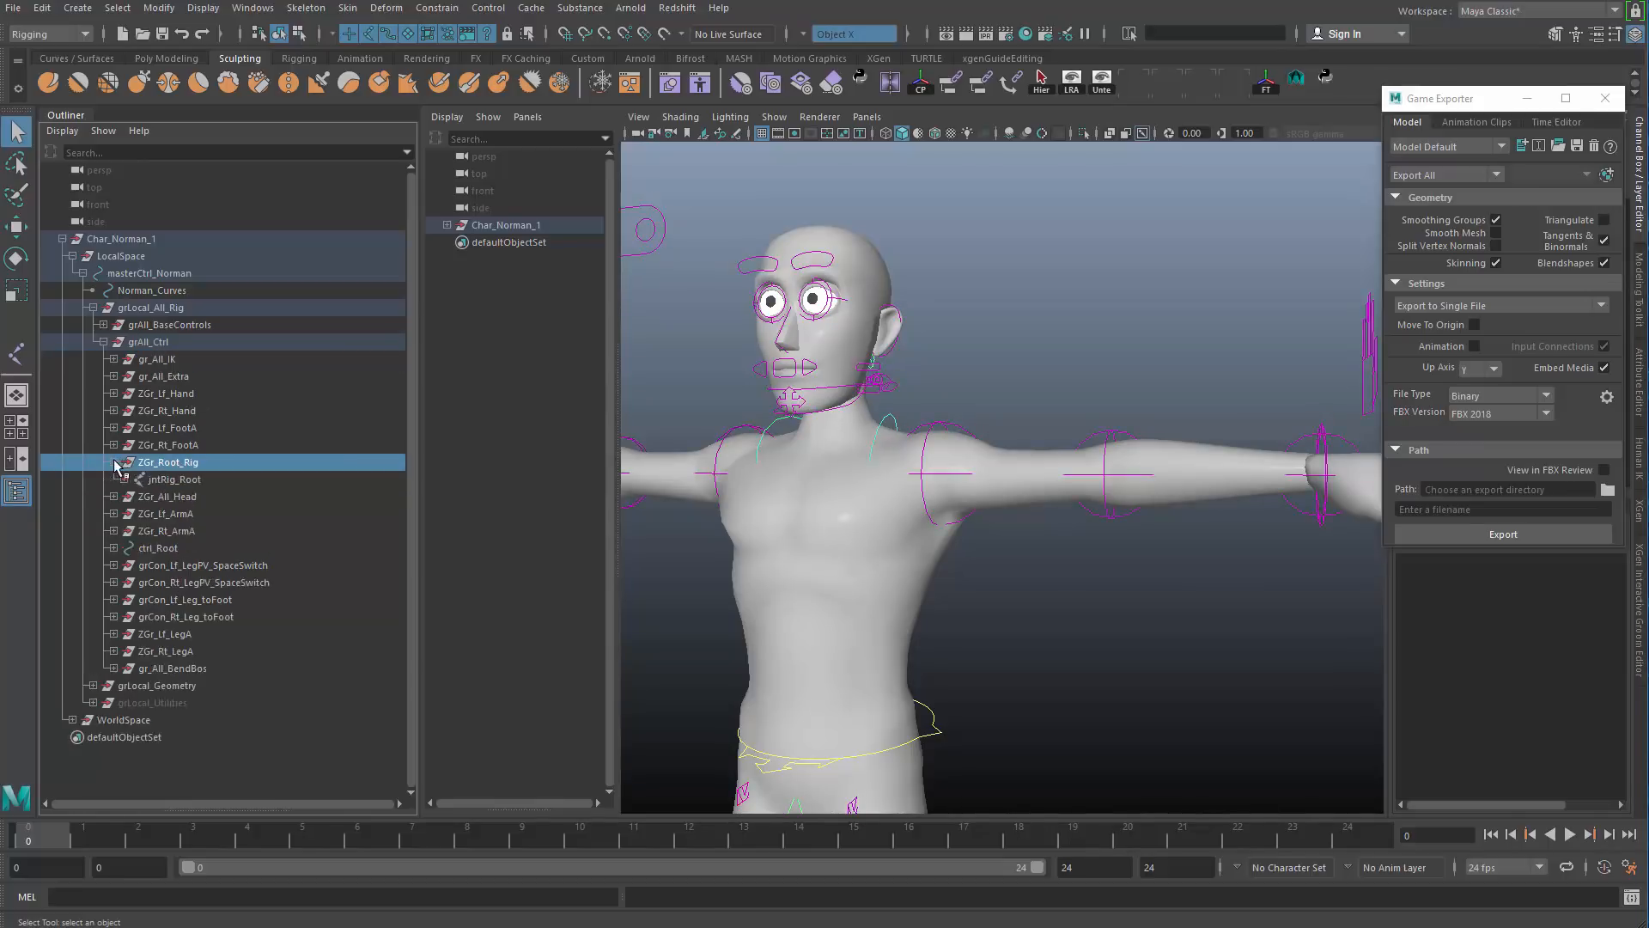
{"action": "left_click", "coordinate": [165, 481]}
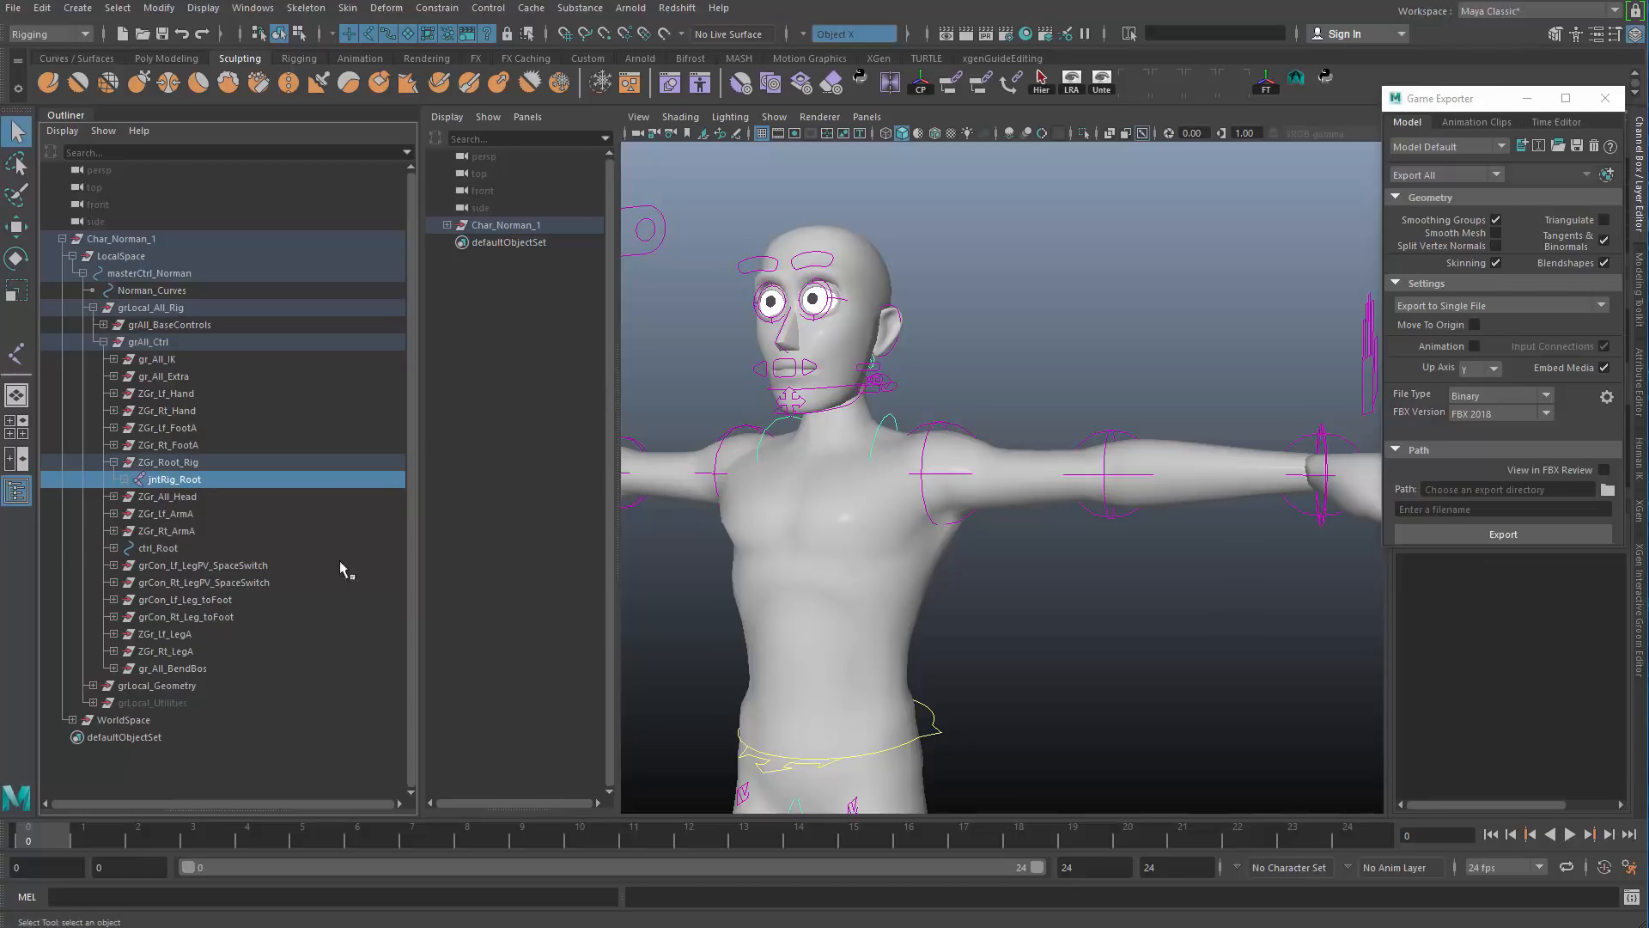
Step: Expand jntRig_Root to examine the children of ctrlFK_Cn_SpineA and ctrlFK_Cn_HipA, and collapse both branches again
{"action": "left_click", "coordinate": [124, 478]}
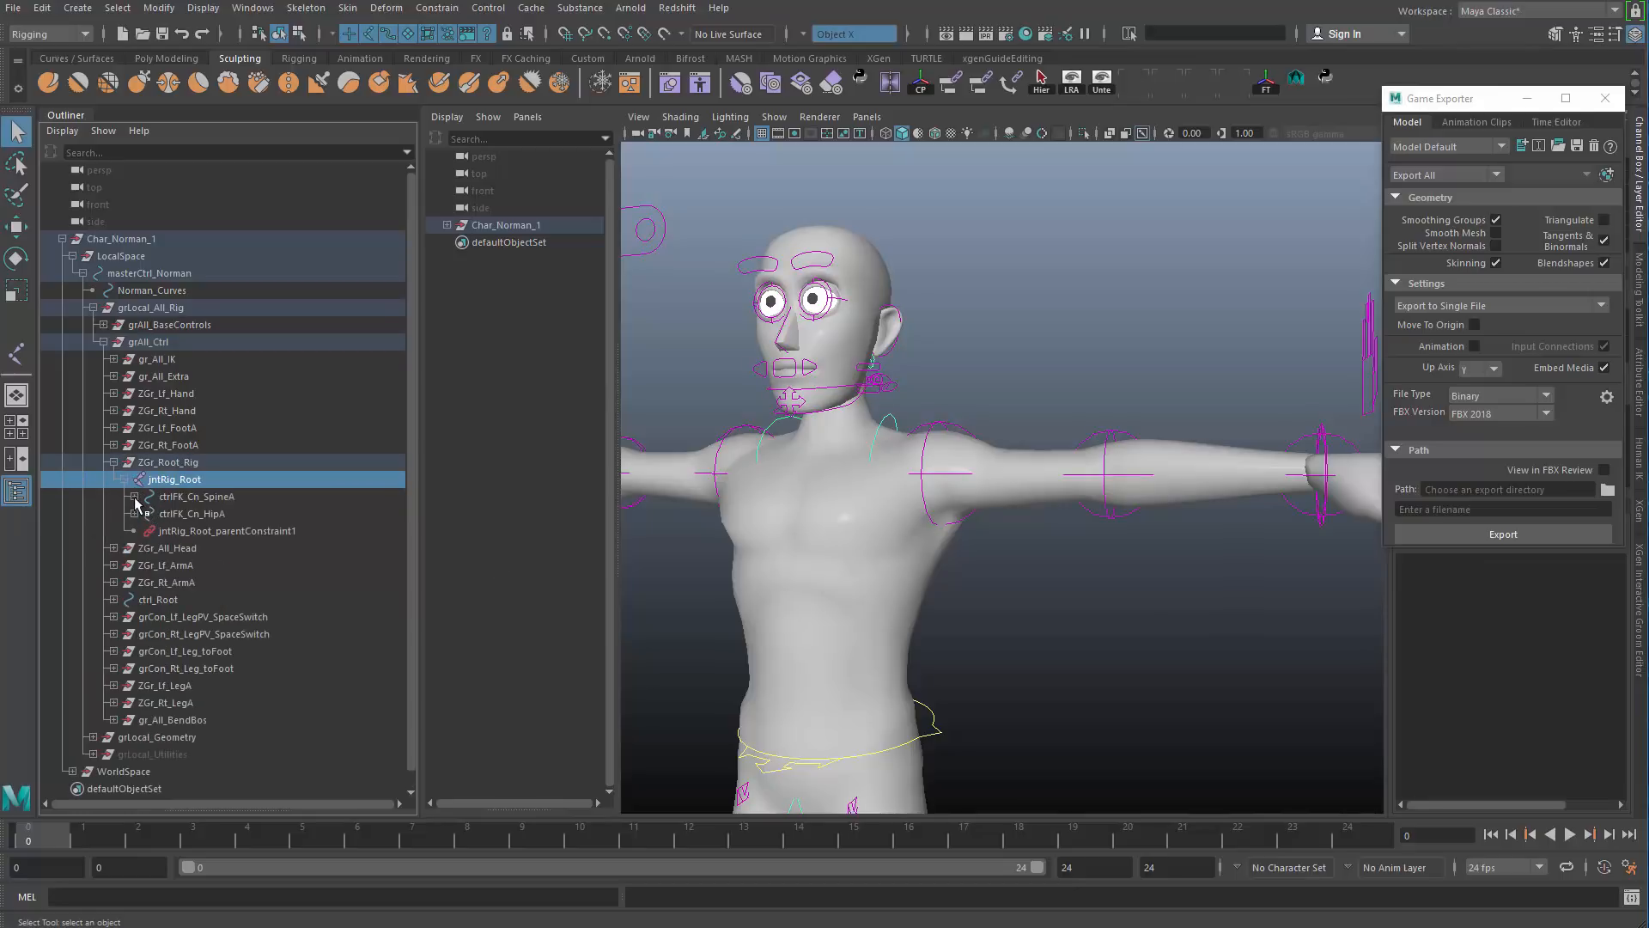
{"action": "left_click", "coordinate": [134, 497]}
{"action": "left_click", "coordinate": [134, 530]}
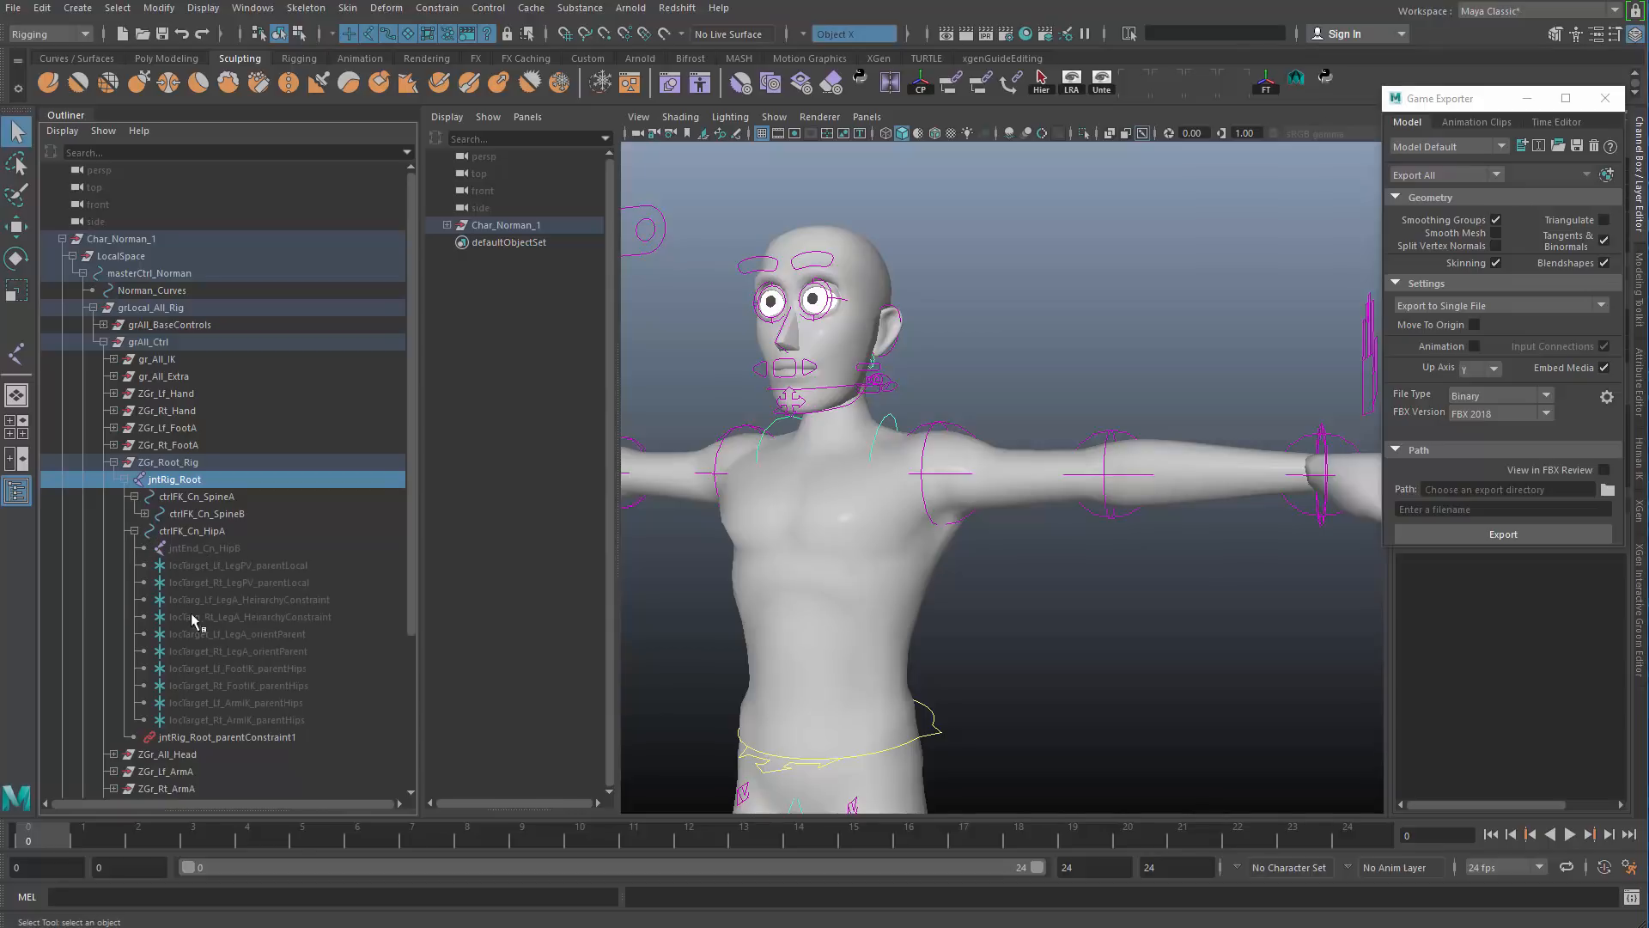
{"action": "left_click", "coordinate": [134, 531]}
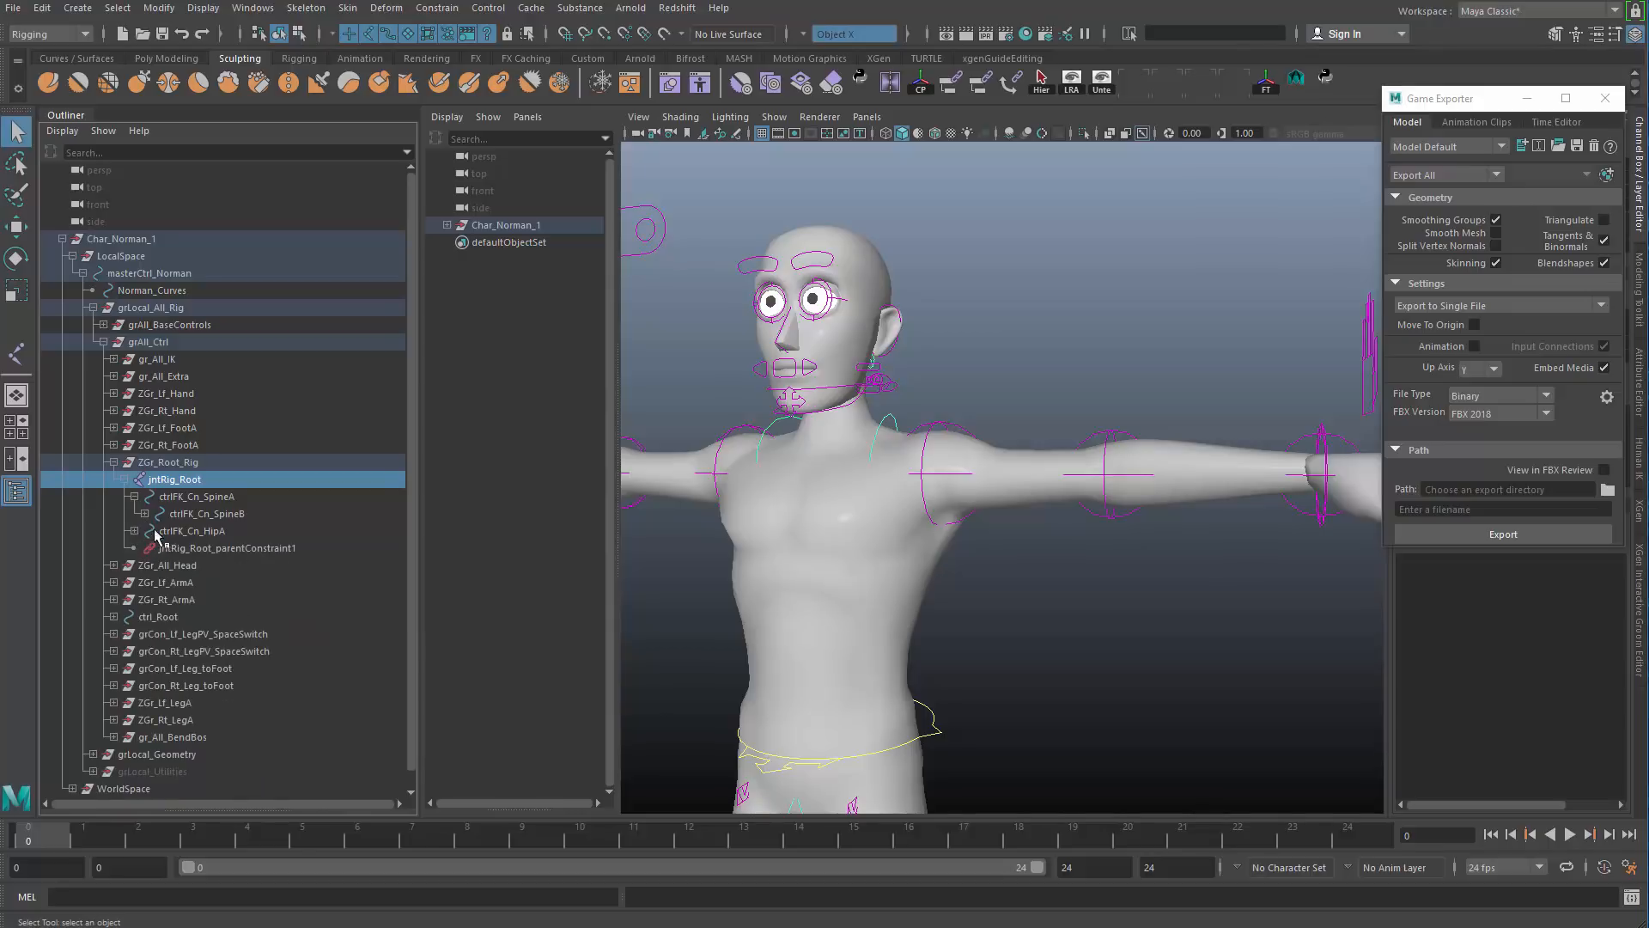
{"action": "left_click", "coordinate": [134, 497]}
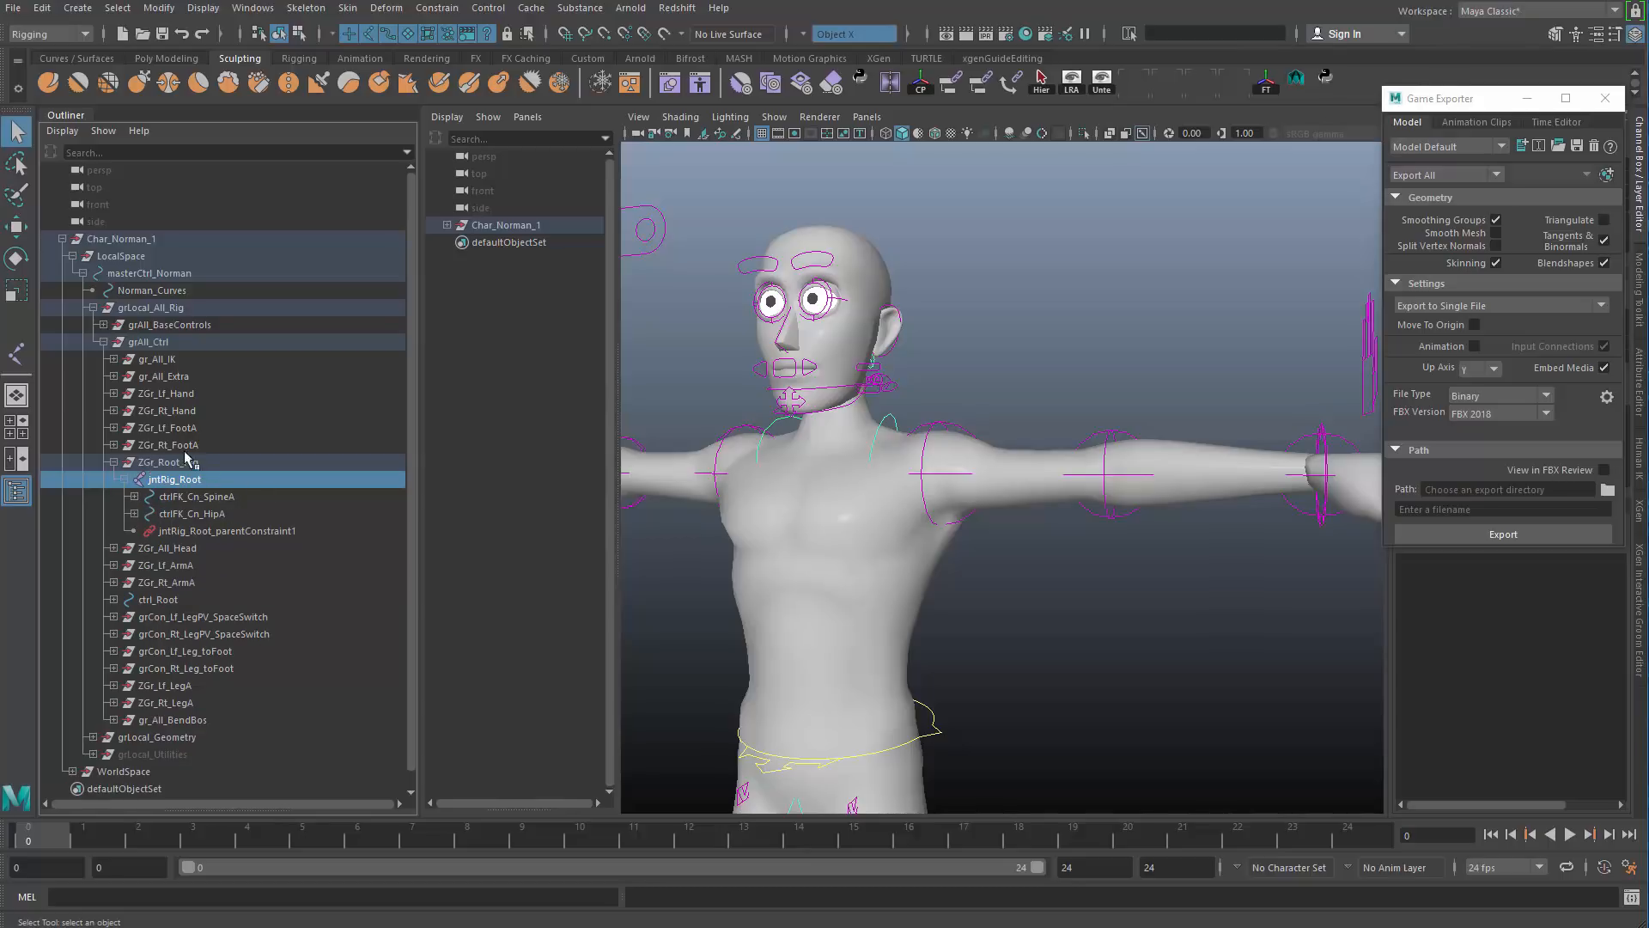
Step: Add jntCon_Rt_FootA to the jntRig_Root selection in the Outliner, and select the left shoulder control in the viewport
{"action": "left_click", "coordinate": [114, 445]}
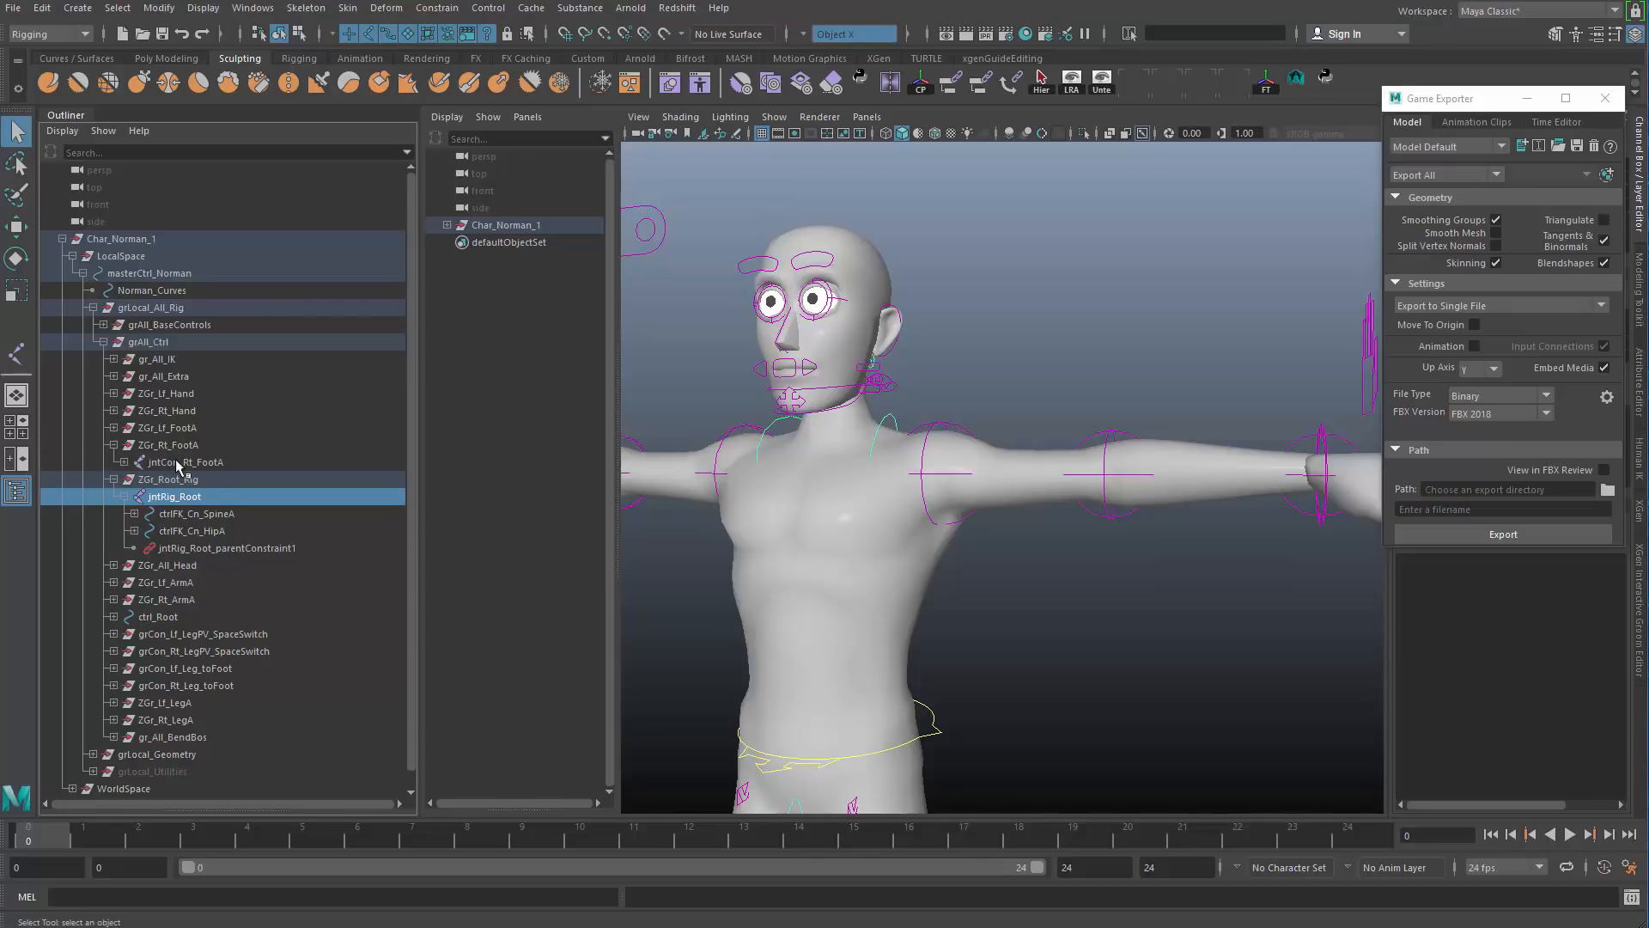
{"action": "left_click", "coordinate": [180, 462], "text": "ctrl"}
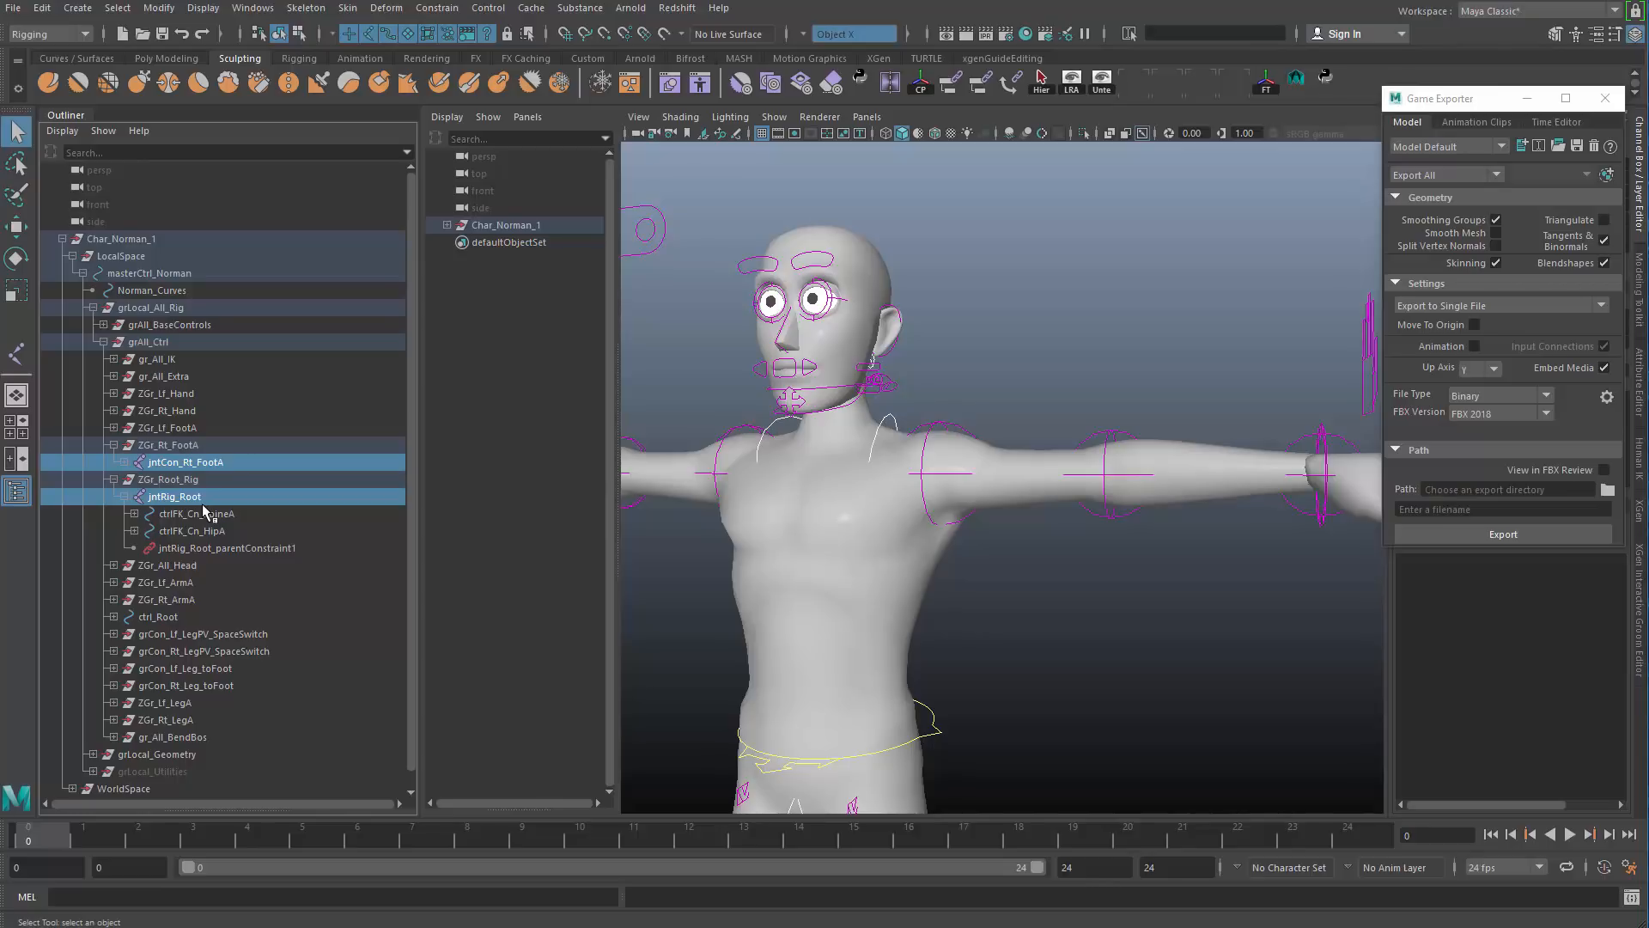
{"action": "left_click_drag", "start_coordinate": [953, 526], "coordinate": [957, 596], "text": "alt"}
{"action": "right_click_drag", "start_coordinate": [957, 596], "coordinate": [1033, 653], "text": "alt"}
{"action": "left_click_drag", "start_coordinate": [1034, 653], "coordinate": [1102, 639], "text": "alt"}
{"action": "left_click", "coordinate": [945, 478]}
{"action": "left_click_drag", "start_coordinate": [944, 473], "coordinate": [876, 505]}
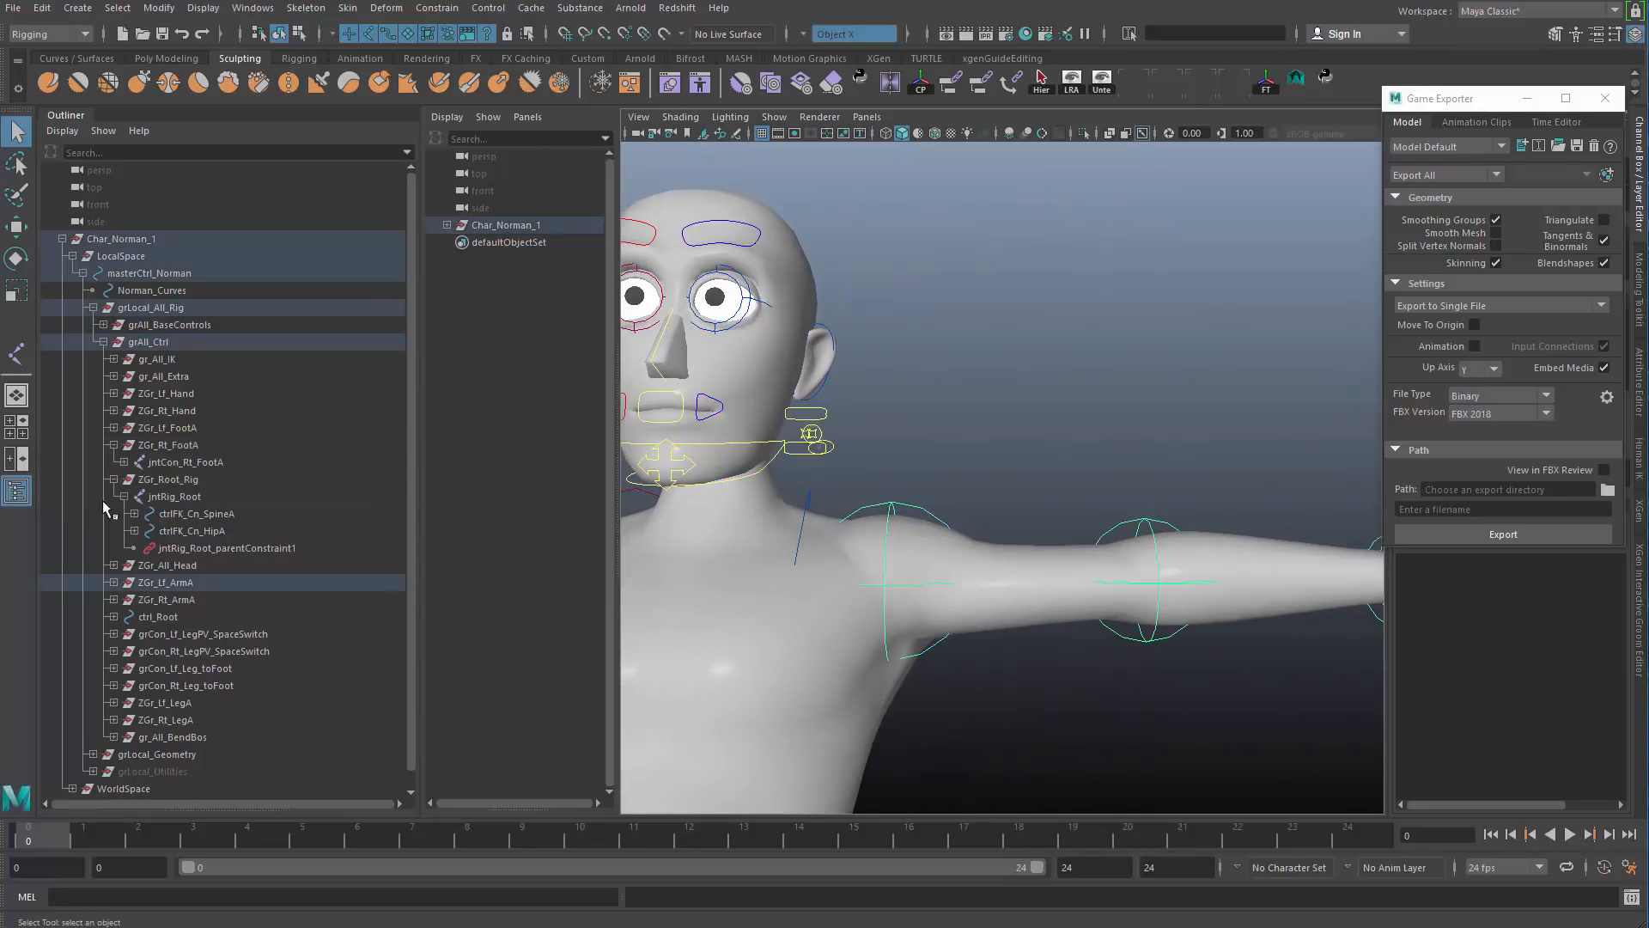
Step: Select ctrlFK_Cn_SpineA under jntRig_Root and show its attributes, keeping the Game Exporter window clear of them
{"action": "left_click", "coordinate": [172, 497]}
{"action": "left_click", "coordinate": [194, 514]}
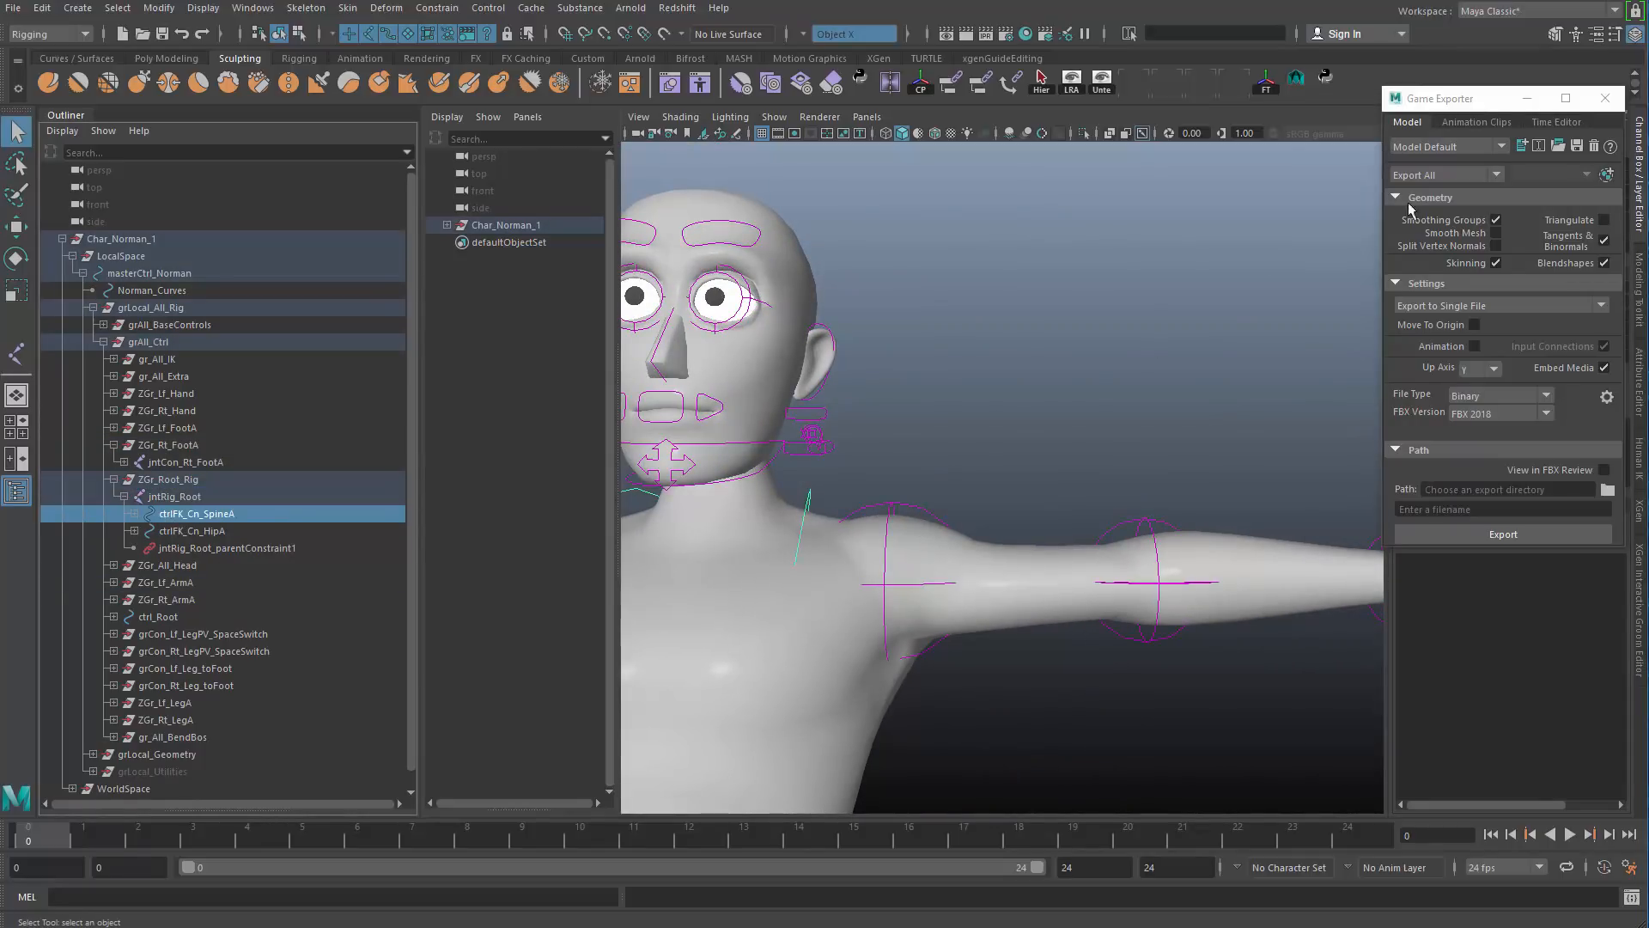
{"action": "left_click_drag", "start_coordinate": [1480, 99], "coordinate": [986, 406]}
{"action": "key", "text": "ctrl+a"}
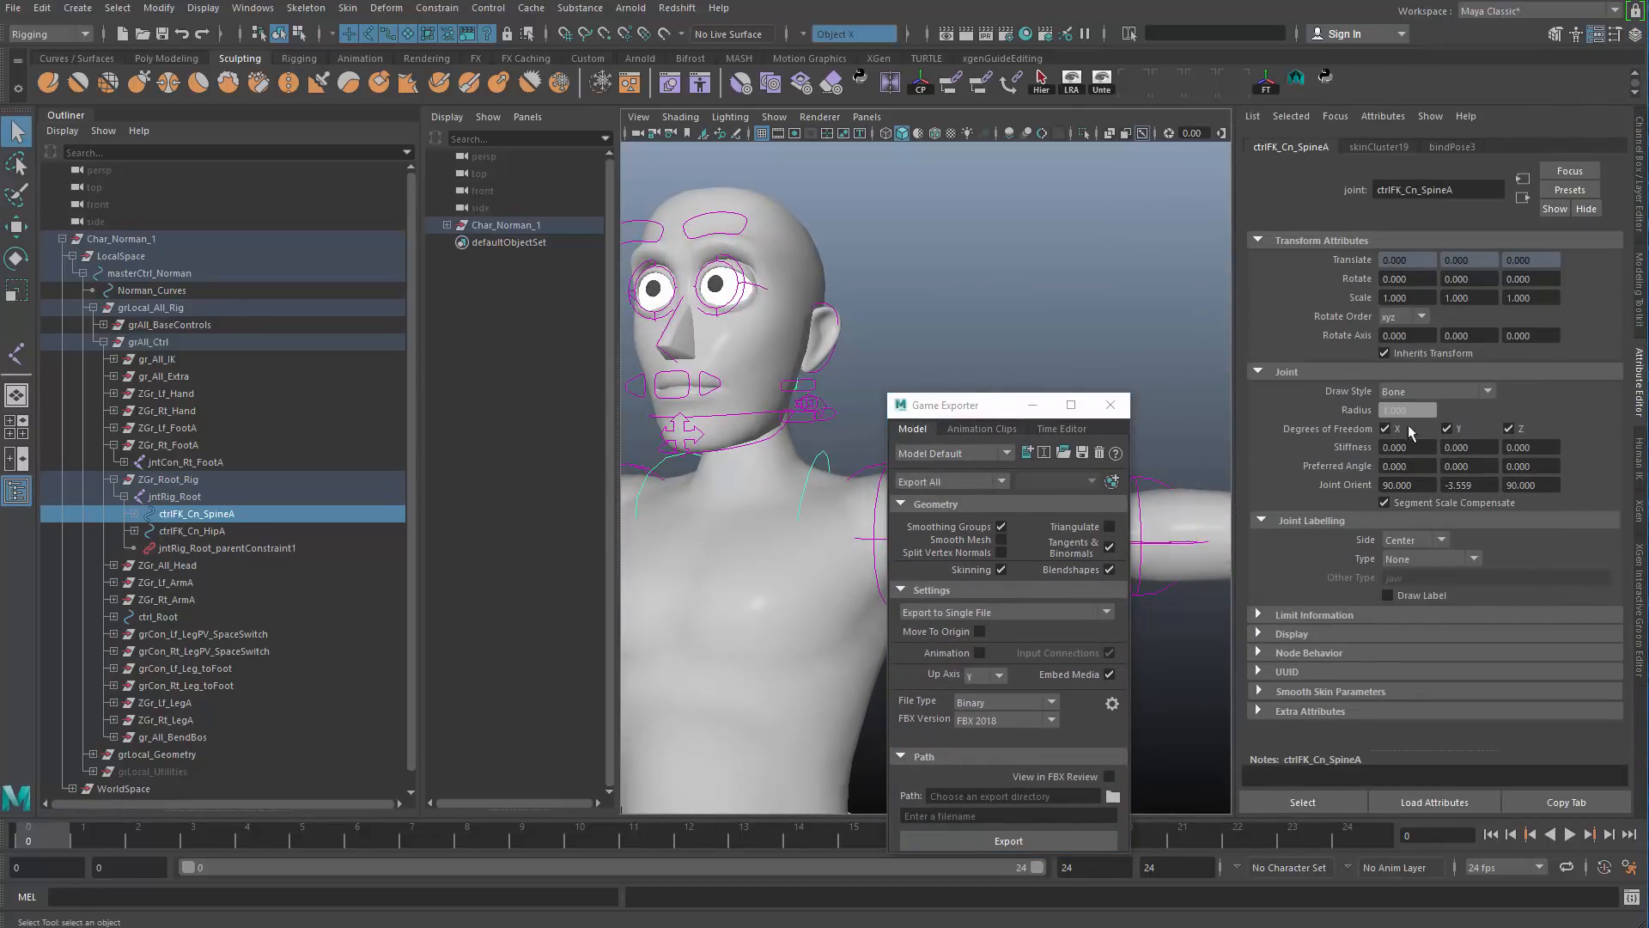
{"action": "left_click_drag", "start_coordinate": [1017, 416], "coordinate": [1089, 481]}
Step: Isolate the ctrlFK_Cn_SpineA hierarchy in the viewport and turn on the display of joints
{"action": "key", "text": "ctrl+1"}
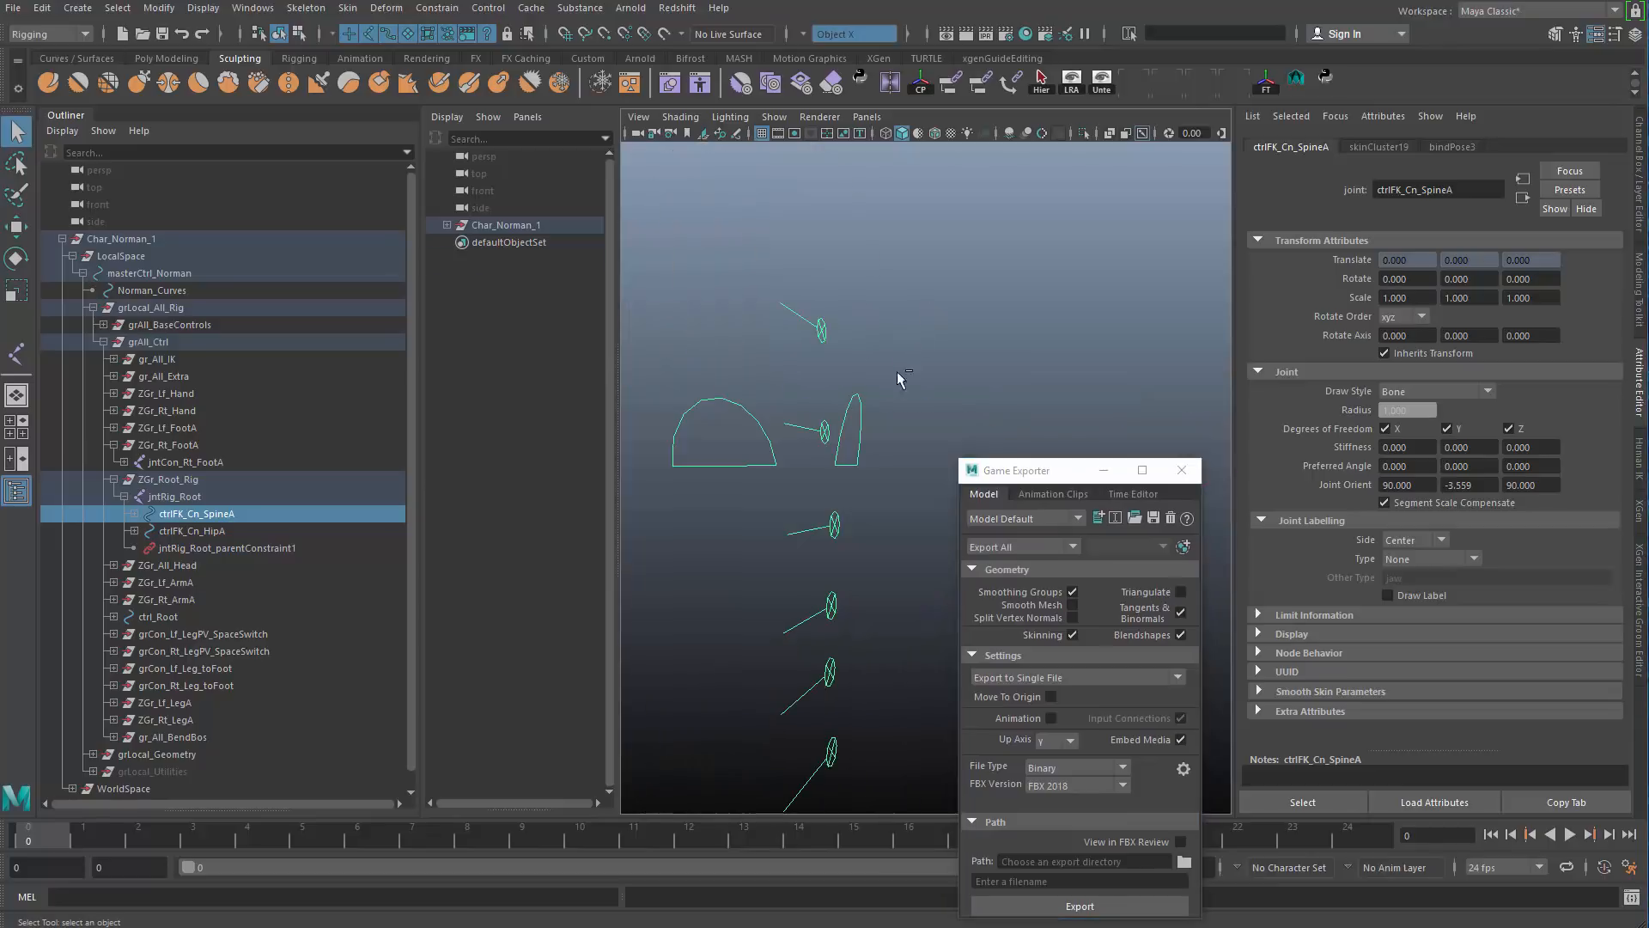
{"action": "left_click", "coordinate": [774, 116]}
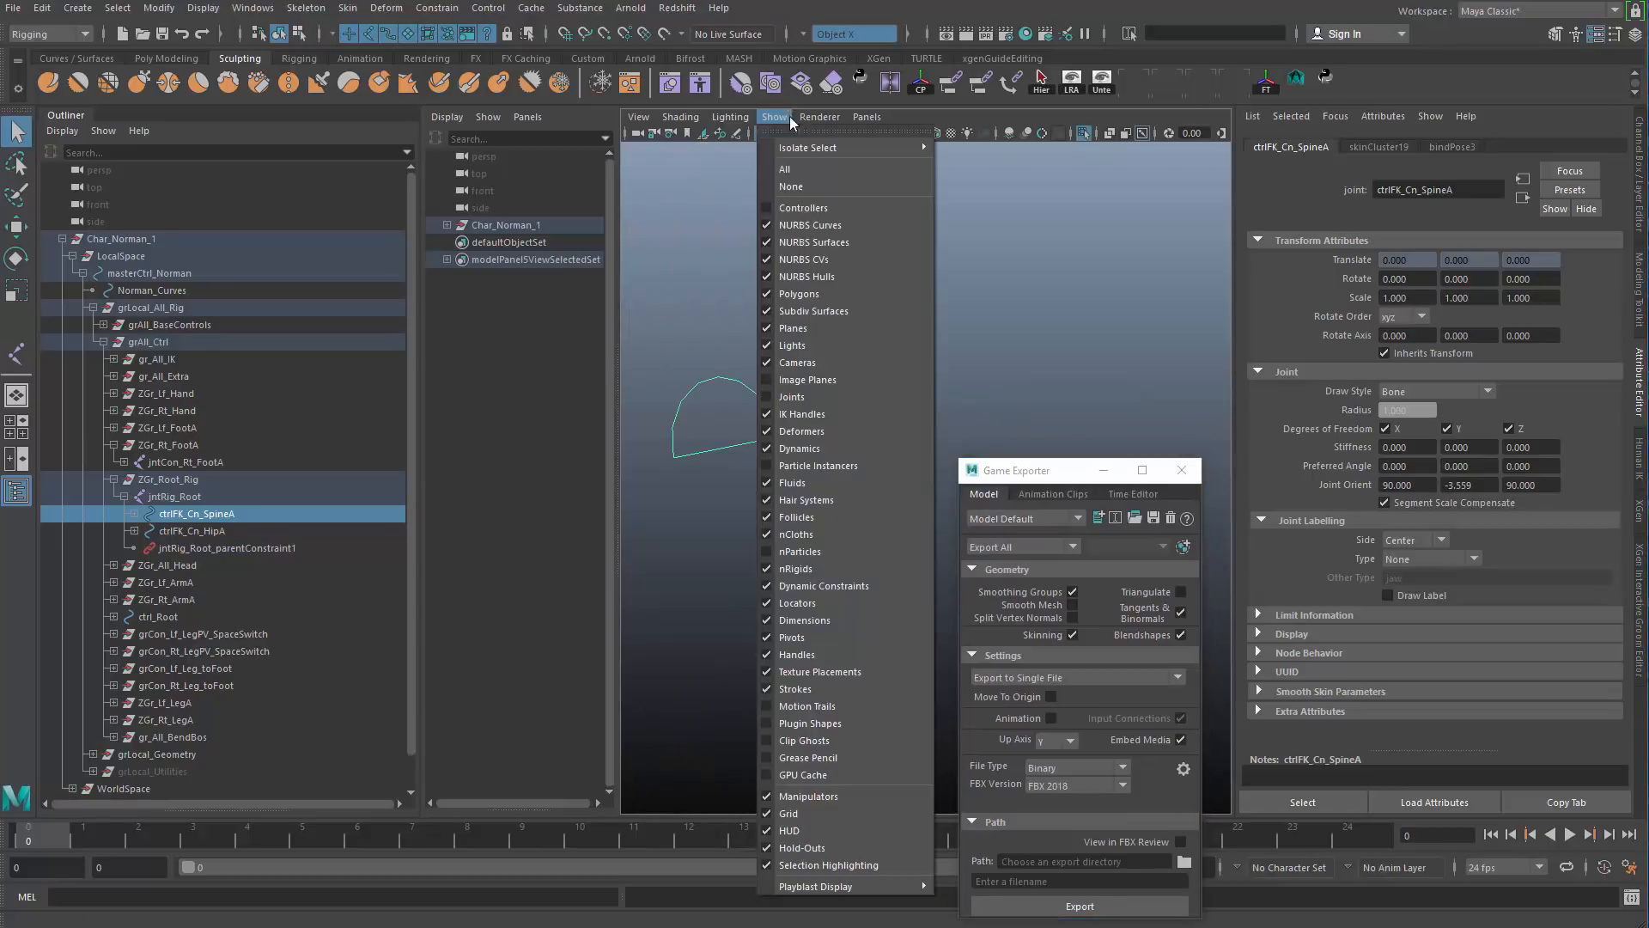
{"action": "left_click", "coordinate": [807, 384]}
{"action": "right_click_drag", "start_coordinate": [751, 440], "coordinate": [803, 454], "text": "alt"}
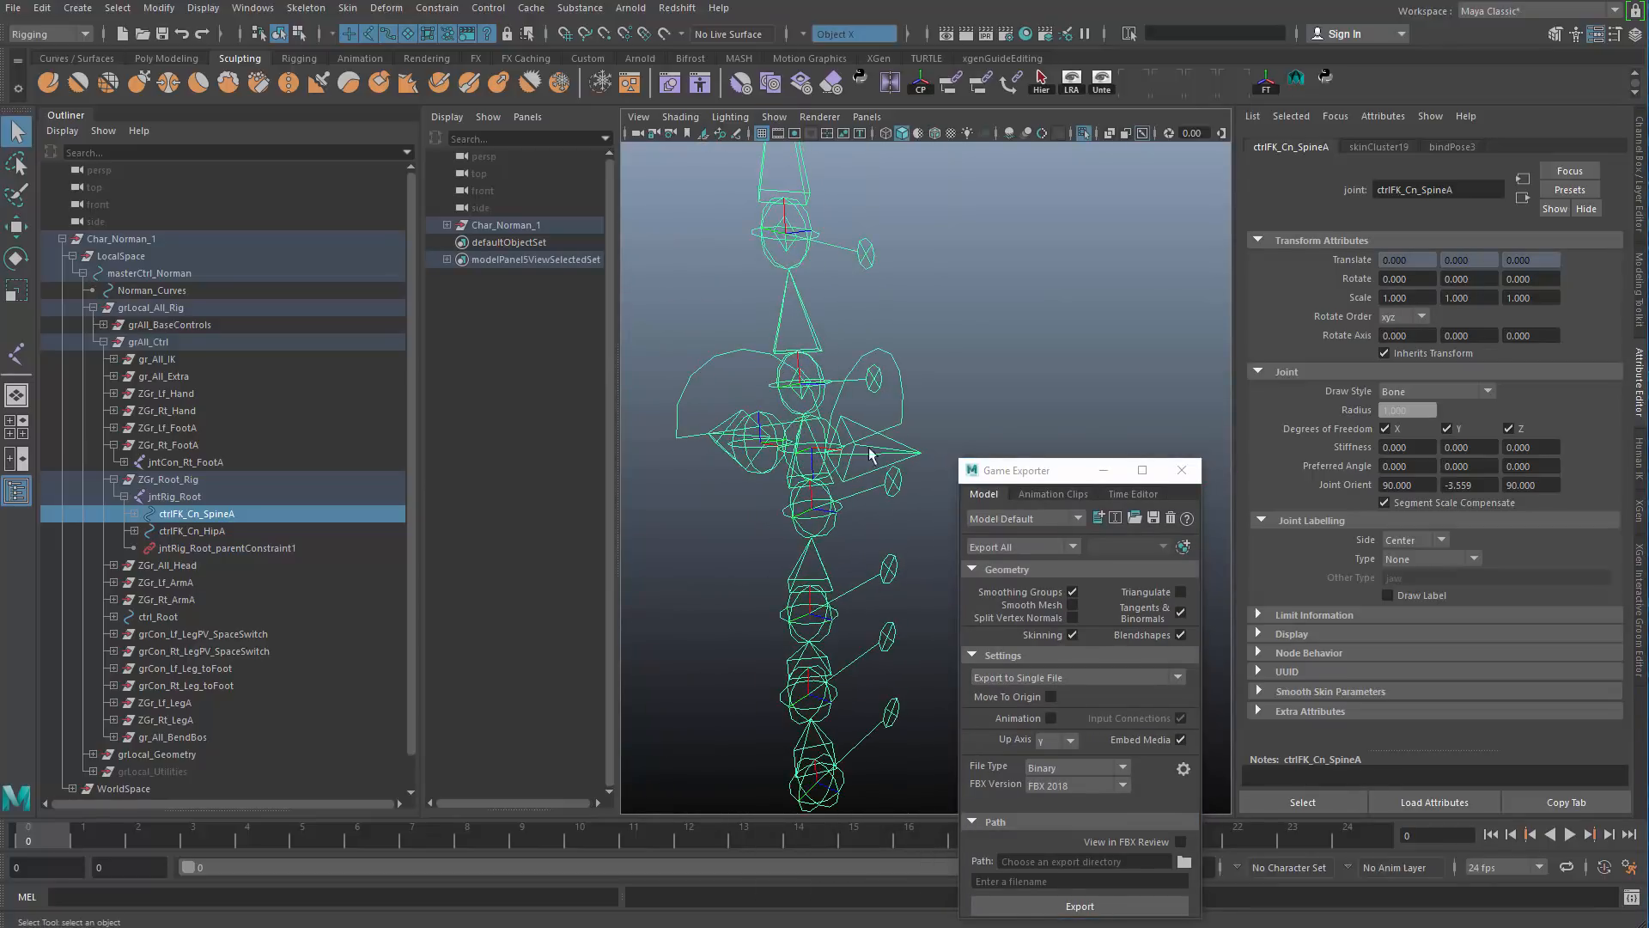
Step: Select the ctrlFK_Cn_SpineD control in the viewport, try rotating it, and undo the rotation
{"action": "left_click", "coordinate": [895, 534]}
{"action": "left_click", "coordinate": [895, 495]}
{"action": "key", "text": "e"}
{"action": "left_click_drag", "start_coordinate": [780, 445], "coordinate": [846, 448]}
{"action": "key", "text": "ctrl+z"}
Step: Reveal ctrlFK_Cn_SpineD in the Outliner and expand it with shape nodes displayed
{"action": "key", "text": "f"}
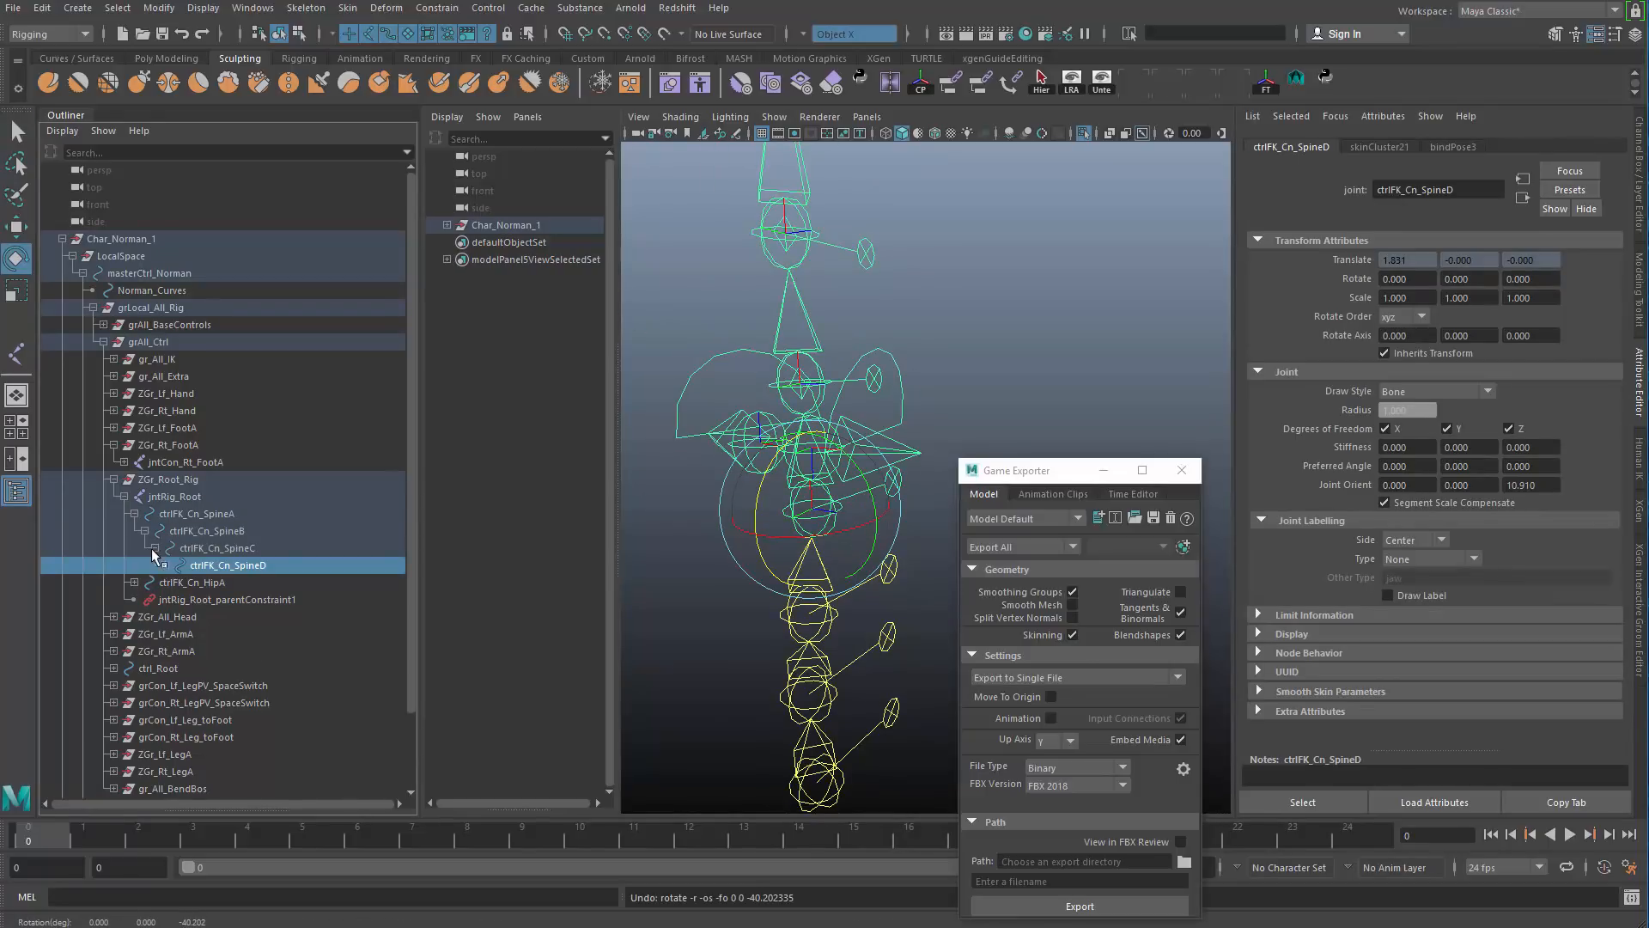
{"action": "left_click", "coordinate": [62, 130]}
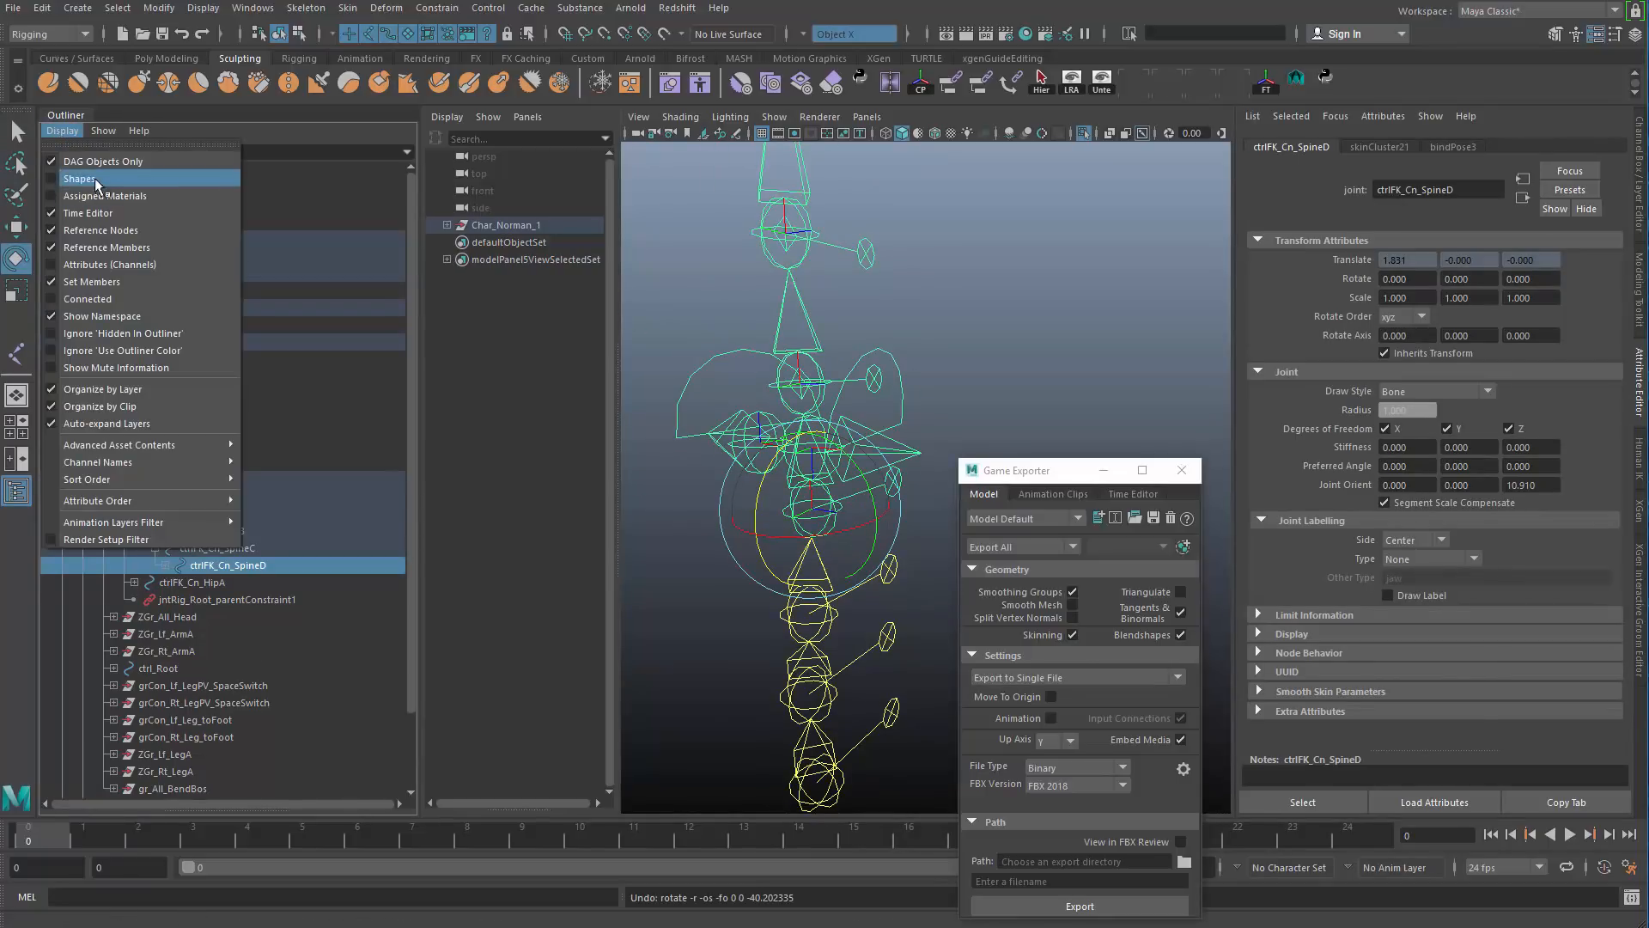
{"action": "left_click", "coordinate": [86, 185]}
{"action": "left_click", "coordinate": [167, 582]}
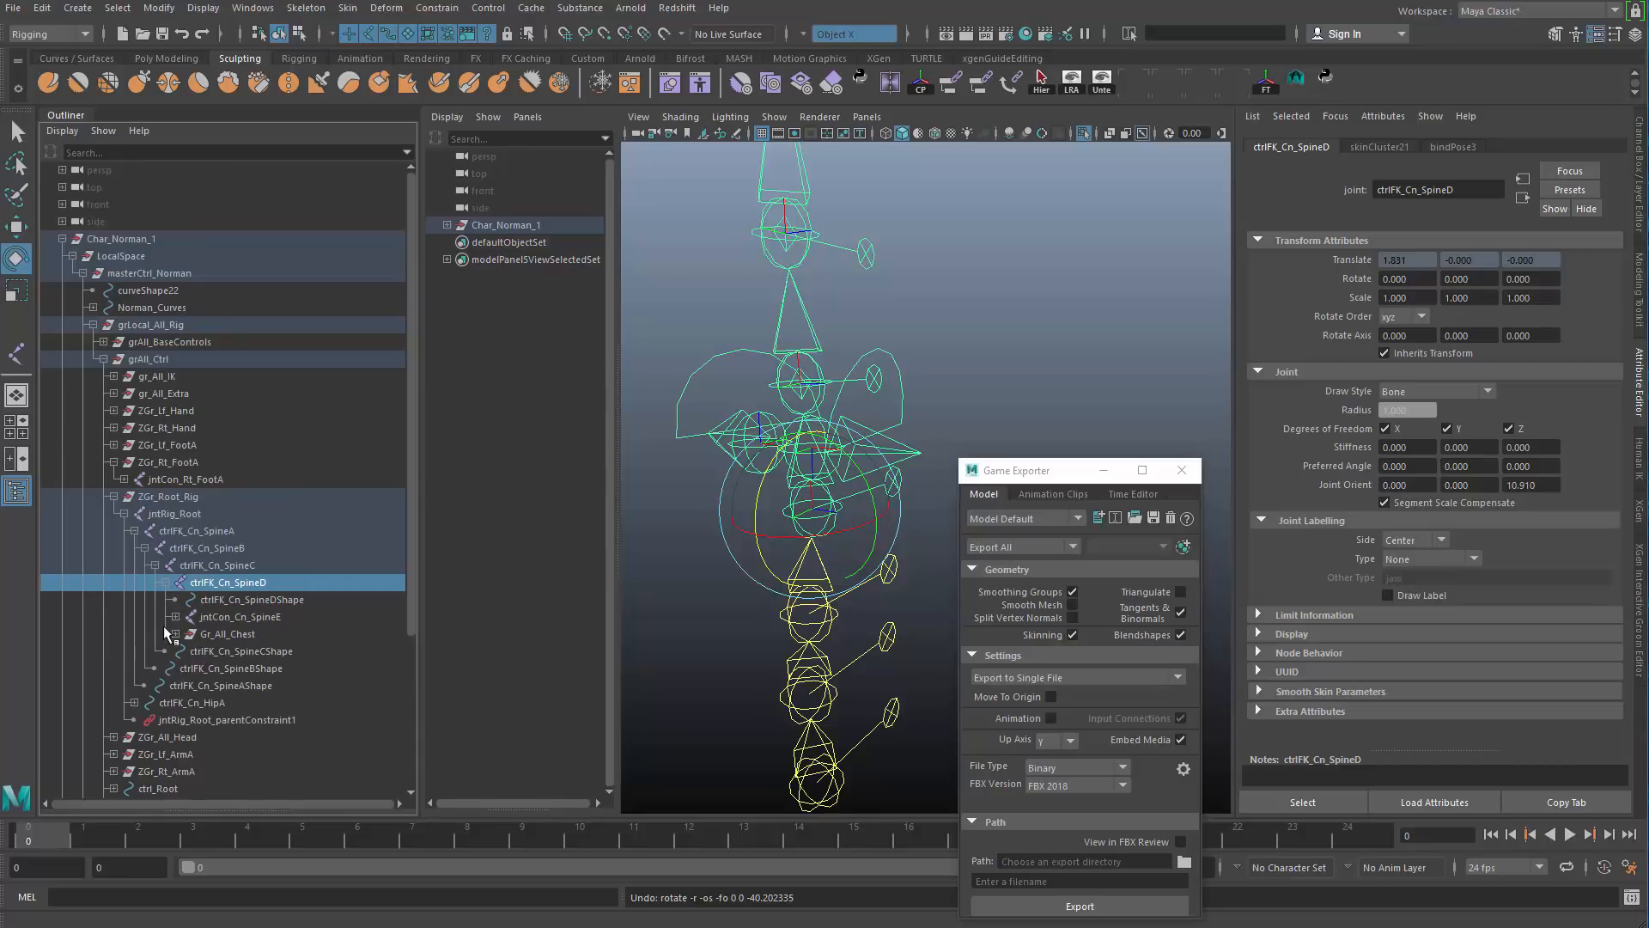
Step: Delete the ctrlFK_Cn_SpineDShape curve and hide shape nodes in the Outliner again
{"action": "left_click", "coordinate": [227, 601]}
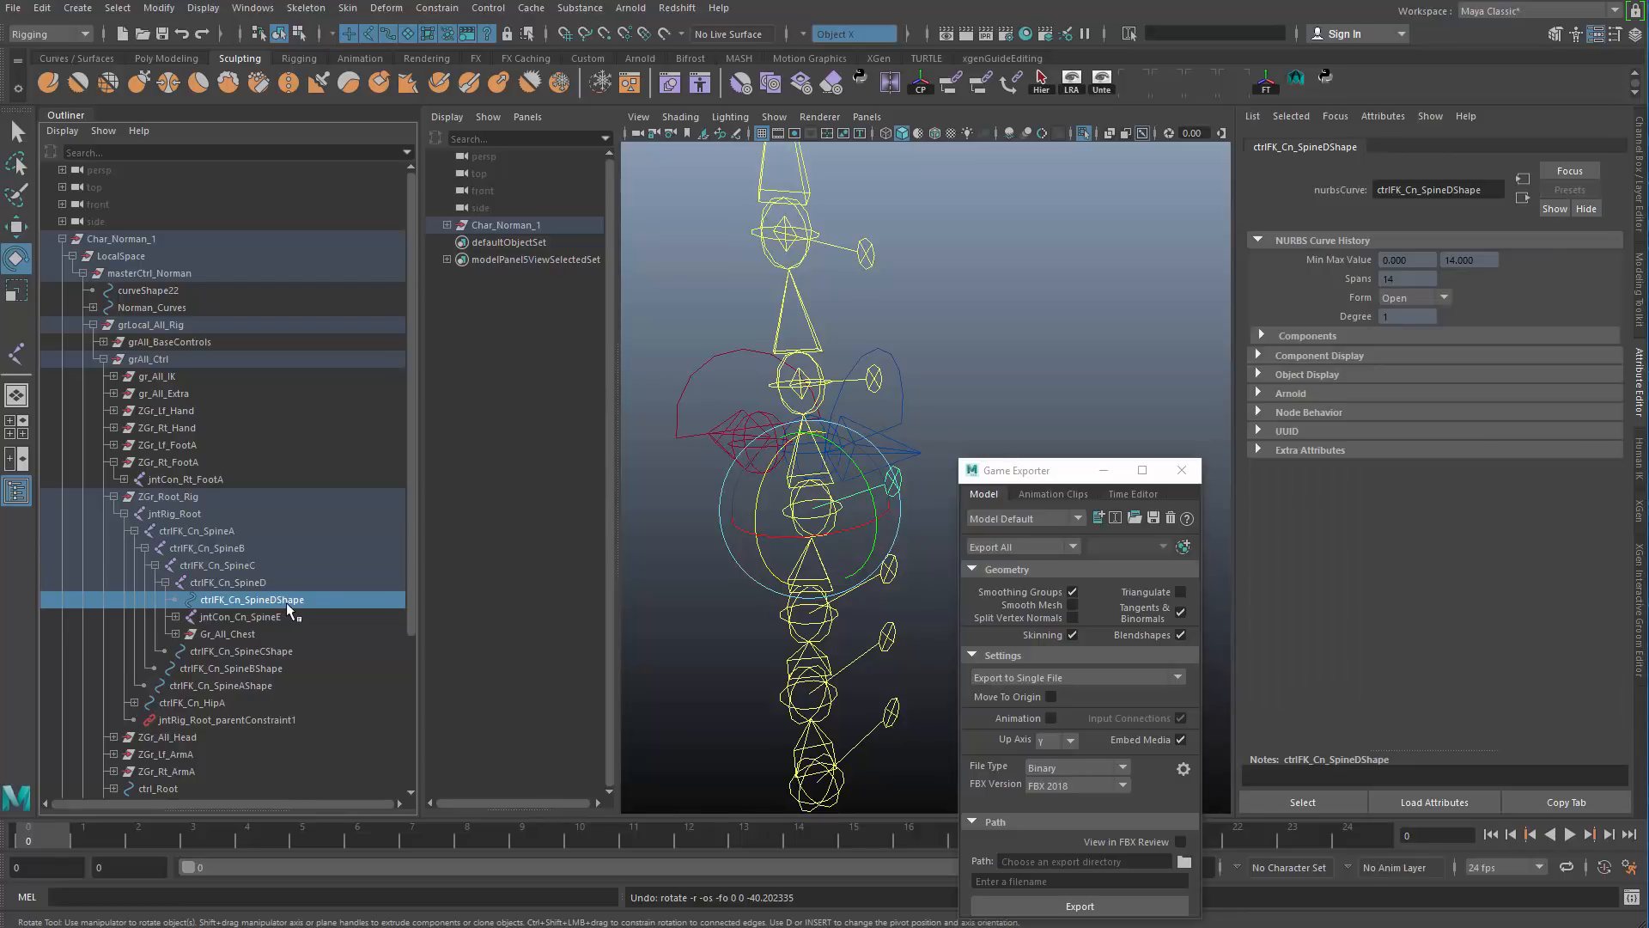
{"action": "key", "text": "Delete"}
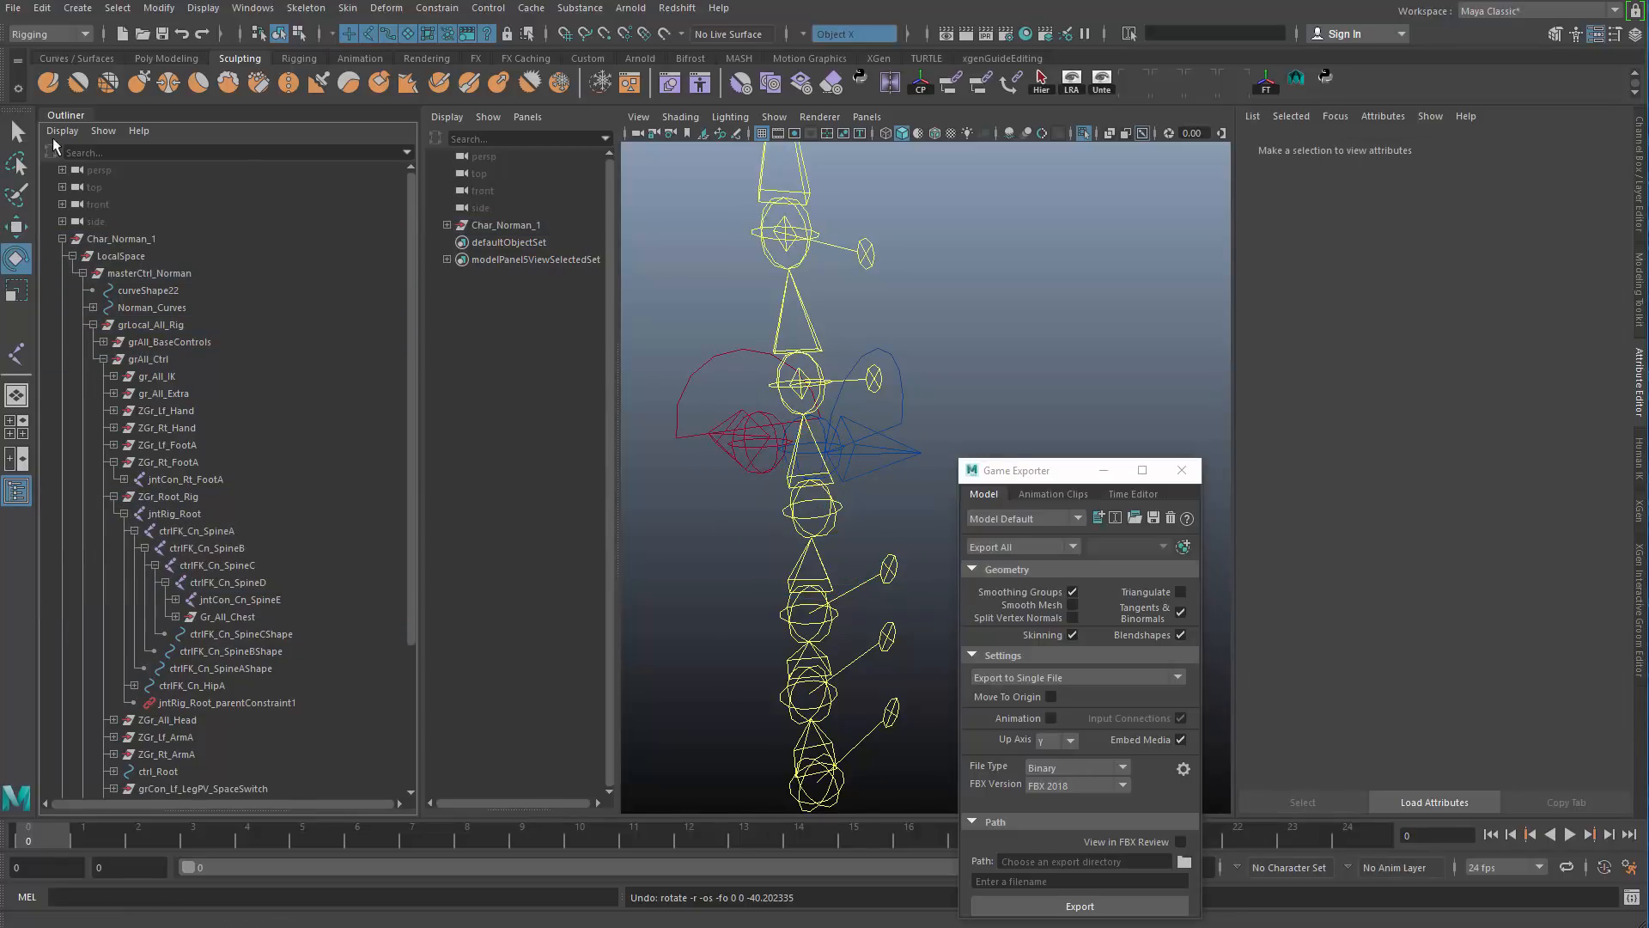
{"action": "left_click", "coordinate": [62, 131]}
{"action": "left_click", "coordinate": [79, 179]}
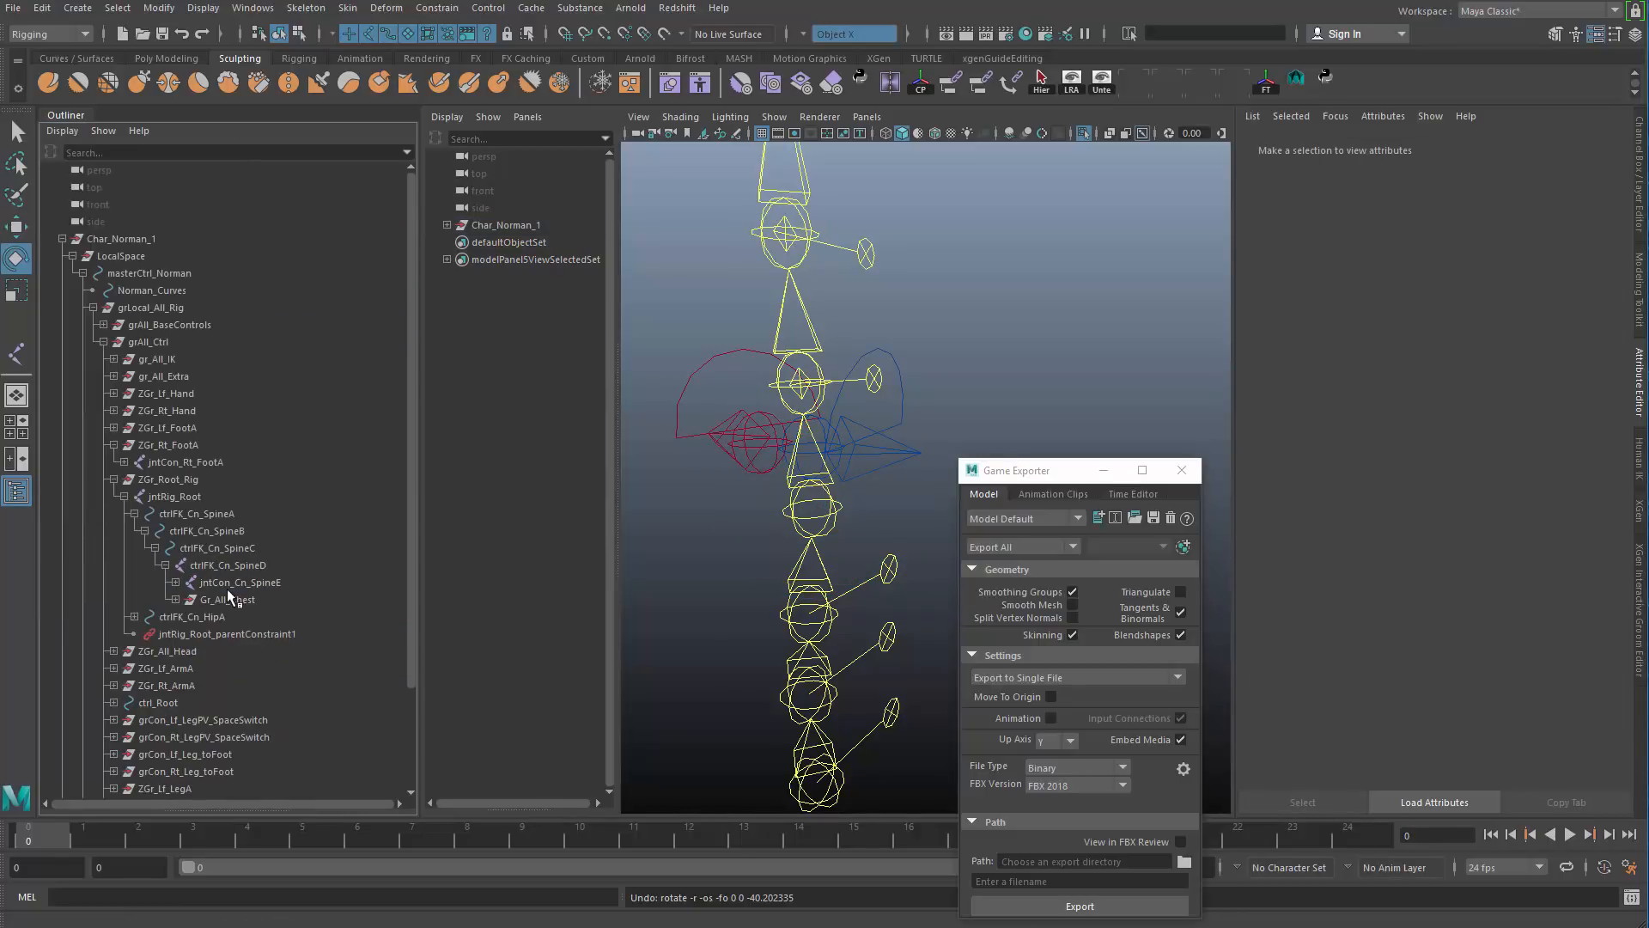
Step: Inspect the joint attributes of ctrlFK_Cn_SpineD and ctrlFK_Cn_SpineC, including SpineC's joint orientation
{"action": "left_click", "coordinate": [218, 569]}
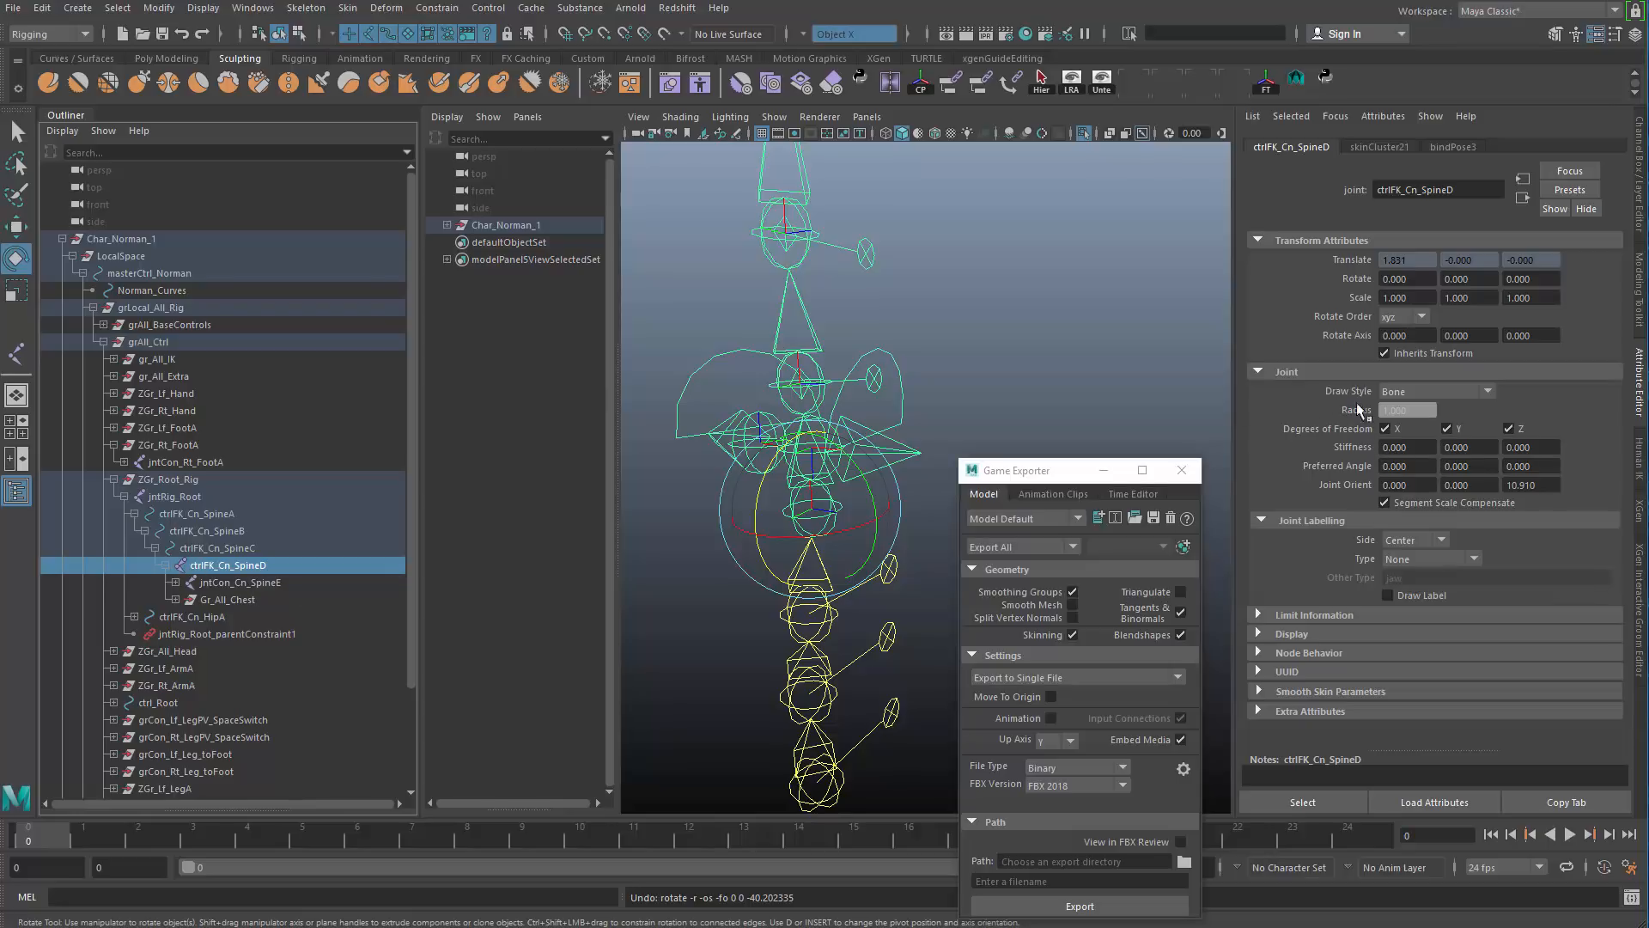
{"action": "left_click", "coordinate": [254, 548]}
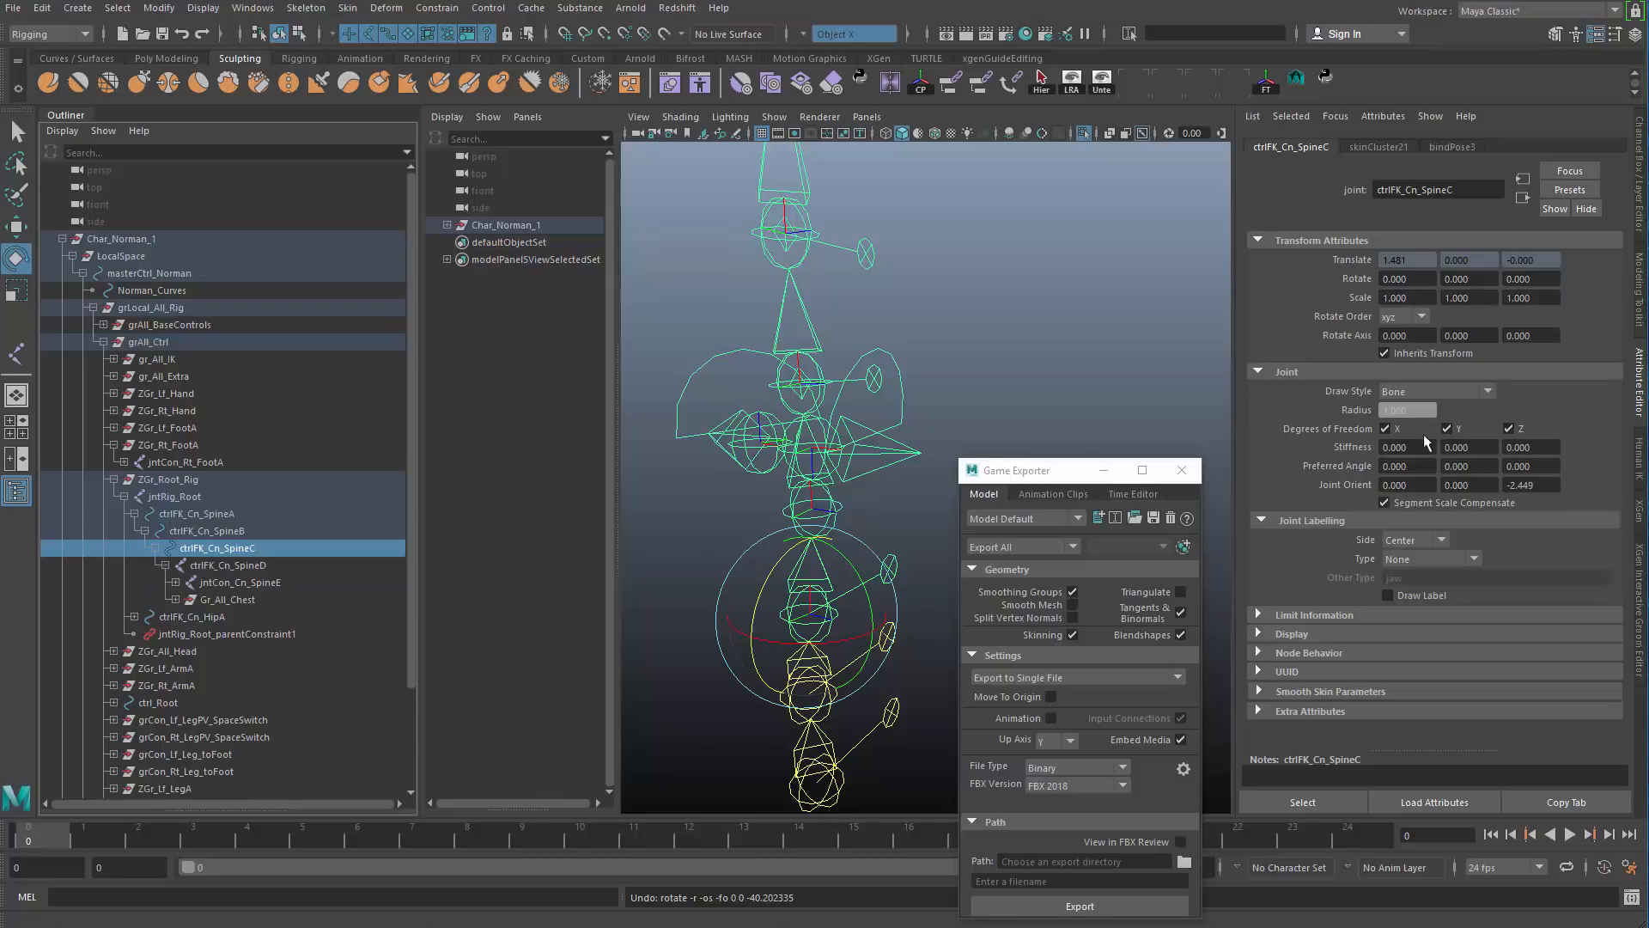
{"action": "left_click", "coordinate": [1510, 485]}
Step: Turn off viewport isolation to show the whole Norman rig, and return to the Select tool
{"action": "right_click_drag", "start_coordinate": [804, 474], "coordinate": [702, 414], "text": "alt"}
{"action": "middle_click_drag", "start_coordinate": [702, 414], "coordinate": [699, 387], "text": "alt"}
{"action": "key", "text": "ctrl+1"}
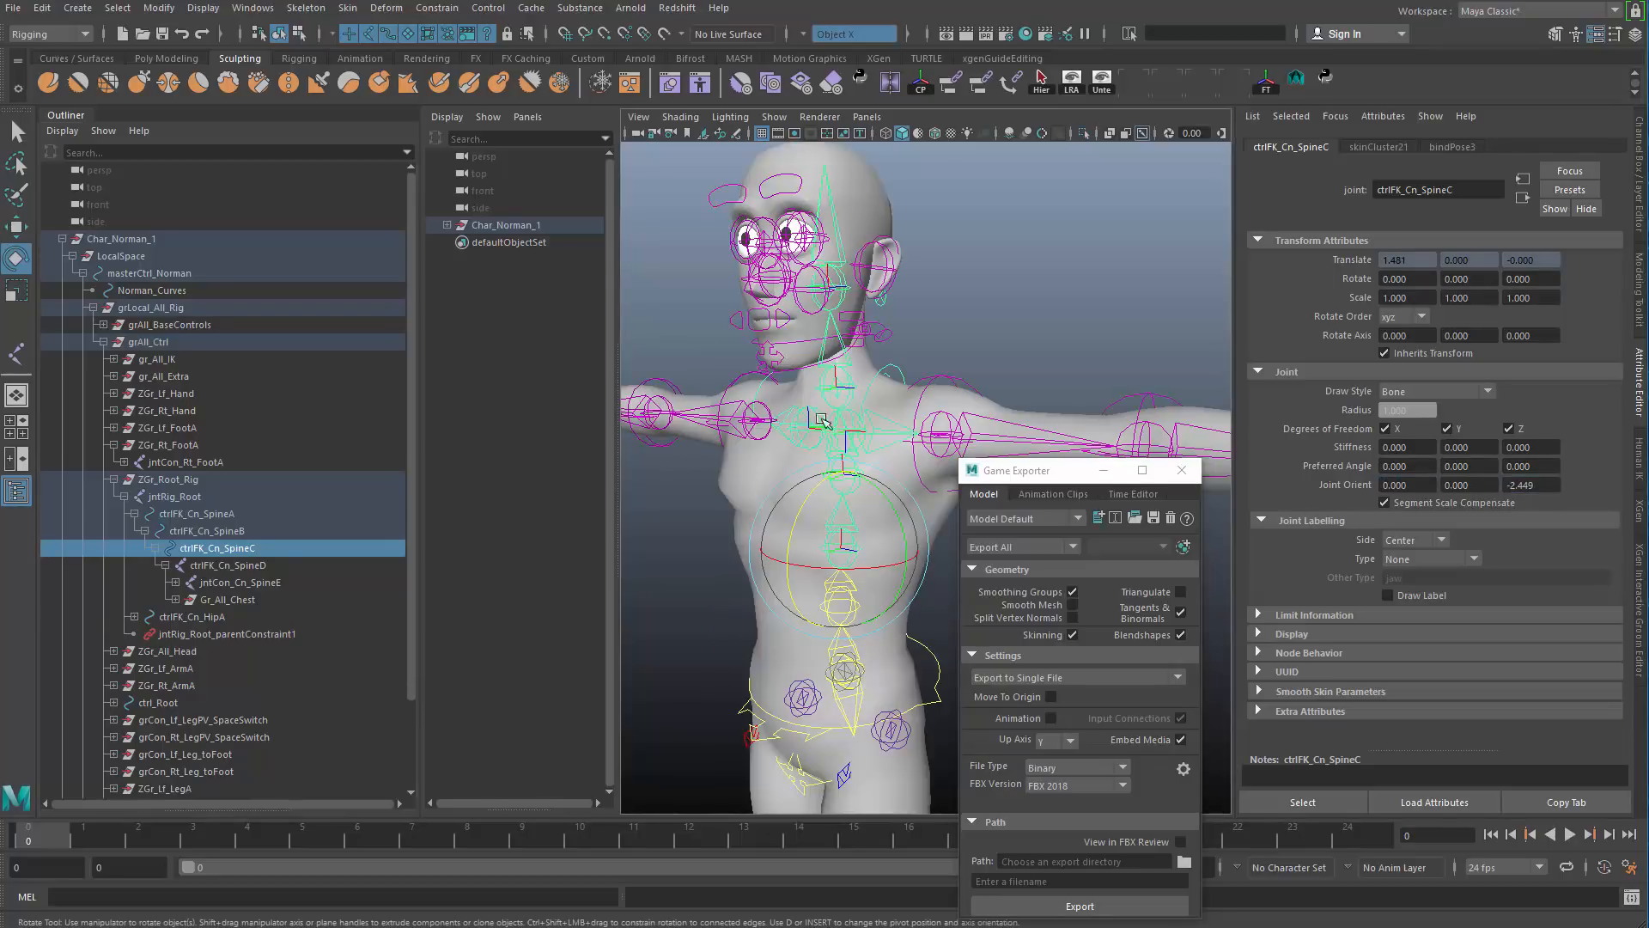
{"action": "right_click_drag", "start_coordinate": [764, 387], "coordinate": [730, 377], "text": "alt"}
{"action": "left_click_drag", "start_coordinate": [730, 377], "coordinate": [795, 365], "text": "alt"}
{"action": "middle_click_drag", "start_coordinate": [802, 489], "coordinate": [805, 415], "text": "alt"}
{"action": "key", "text": "q"}
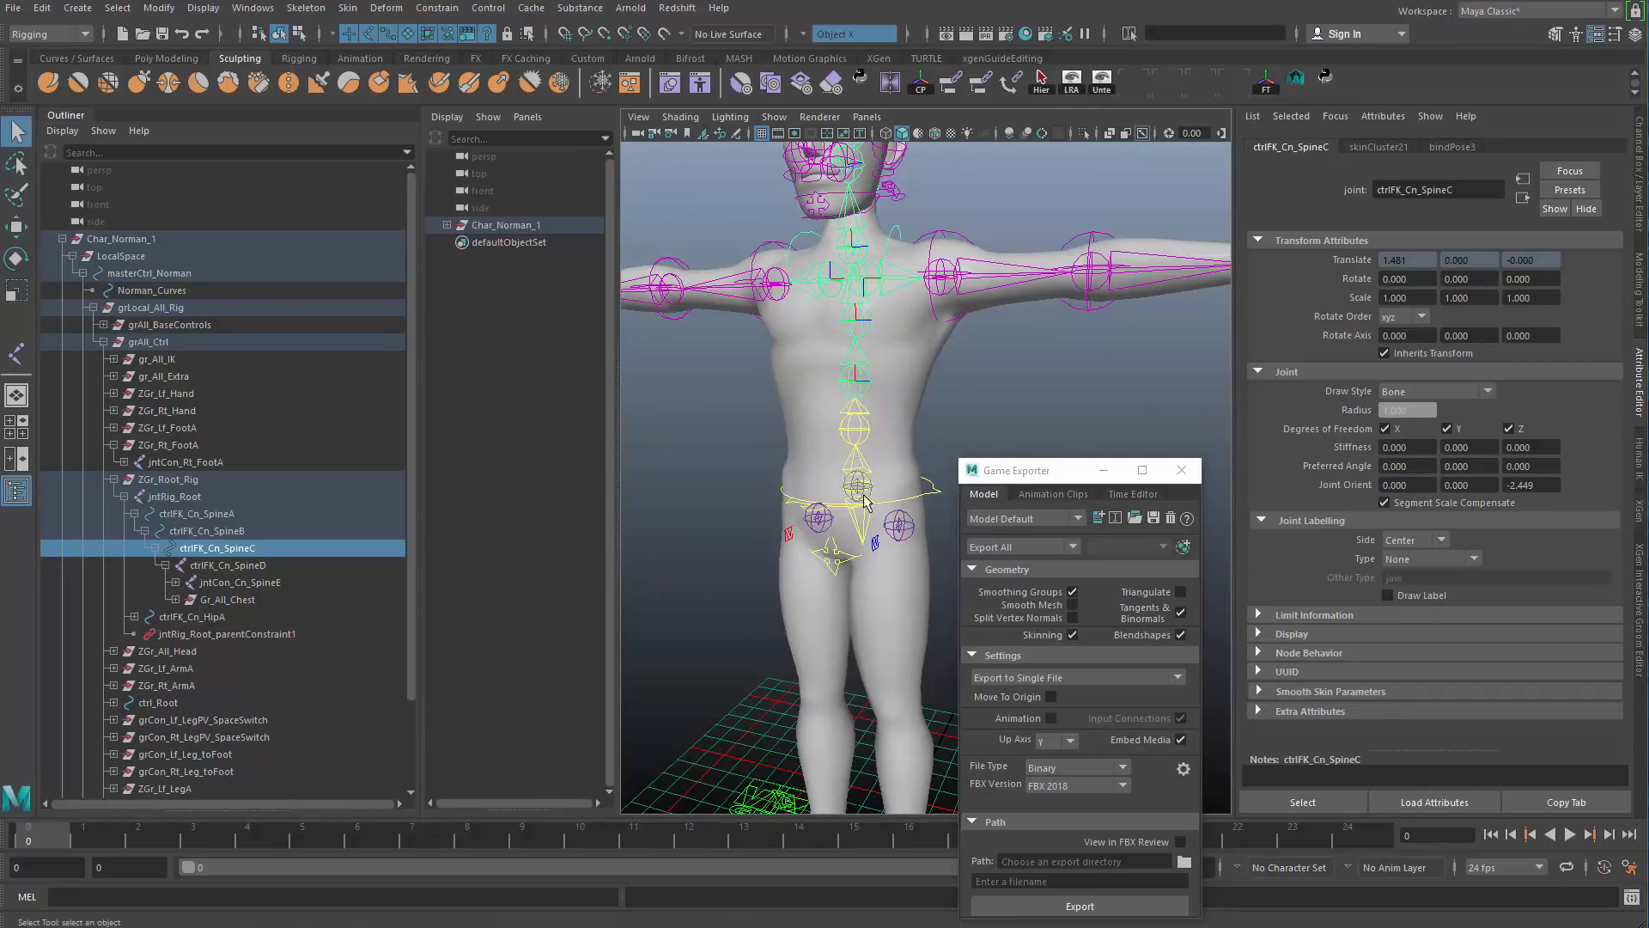
Step: Select the ctrlFK_Cn_HipA joint at the pelvis and move the Game Exporter window clear of the character
{"action": "left_click", "coordinate": [865, 517]}
{"action": "left_click_drag", "start_coordinate": [853, 522], "coordinate": [881, 469], "text": "alt"}
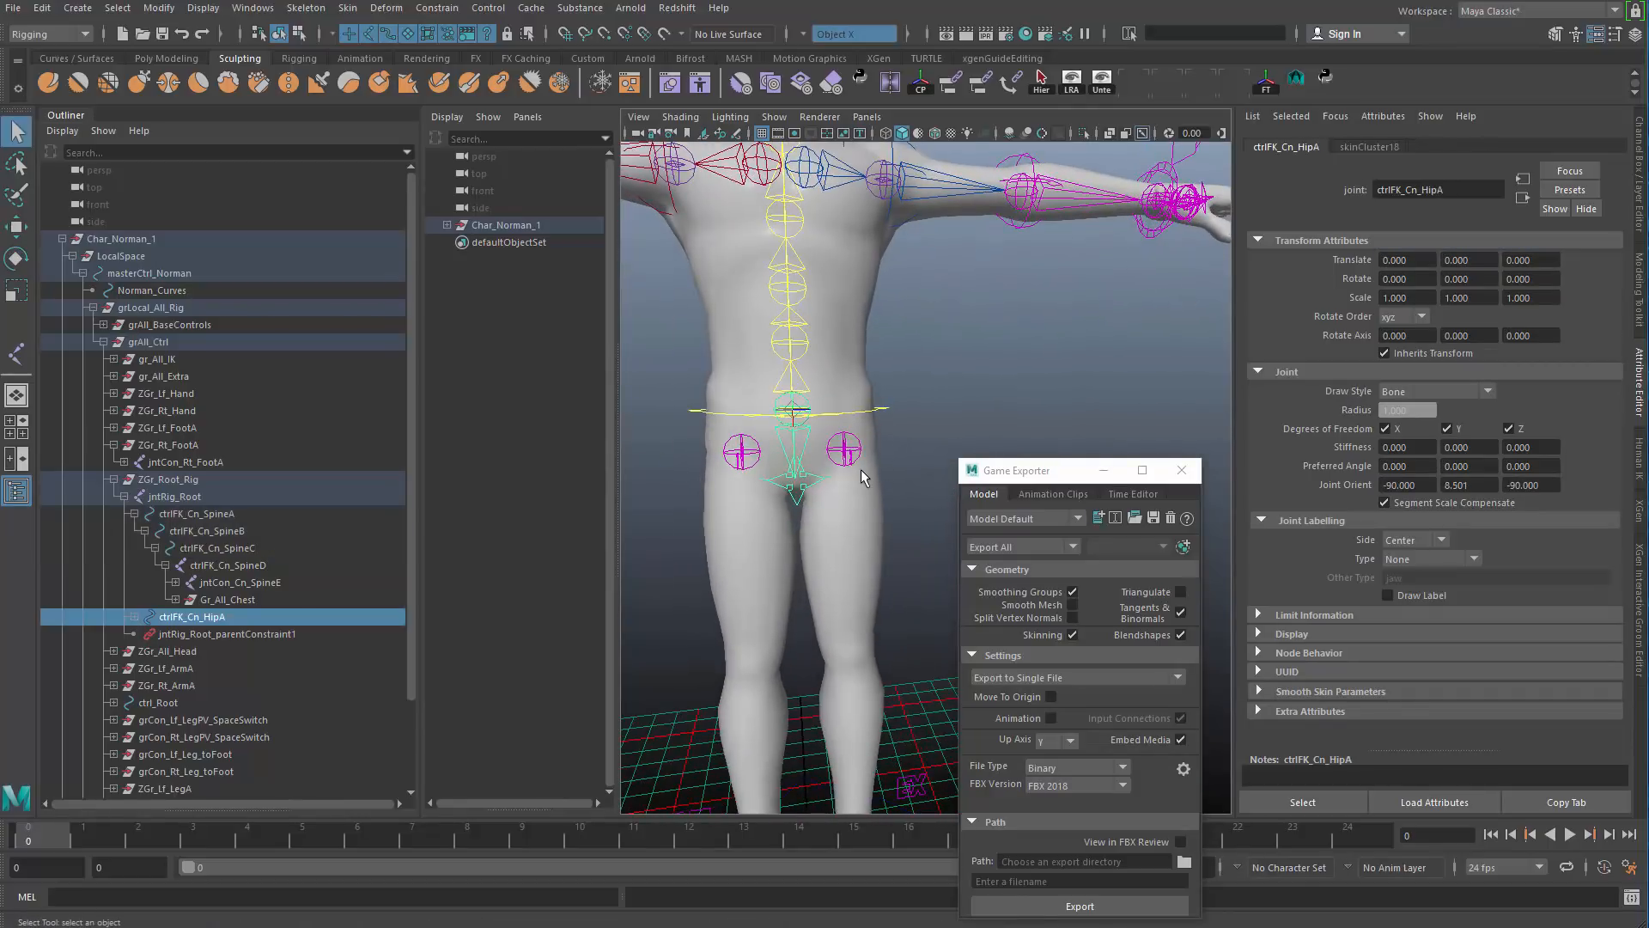
{"action": "middle_click_drag", "start_coordinate": [861, 469], "coordinate": [808, 690], "text": "alt"}
{"action": "right_click_drag", "start_coordinate": [808, 690], "coordinate": [837, 612], "text": "alt"}
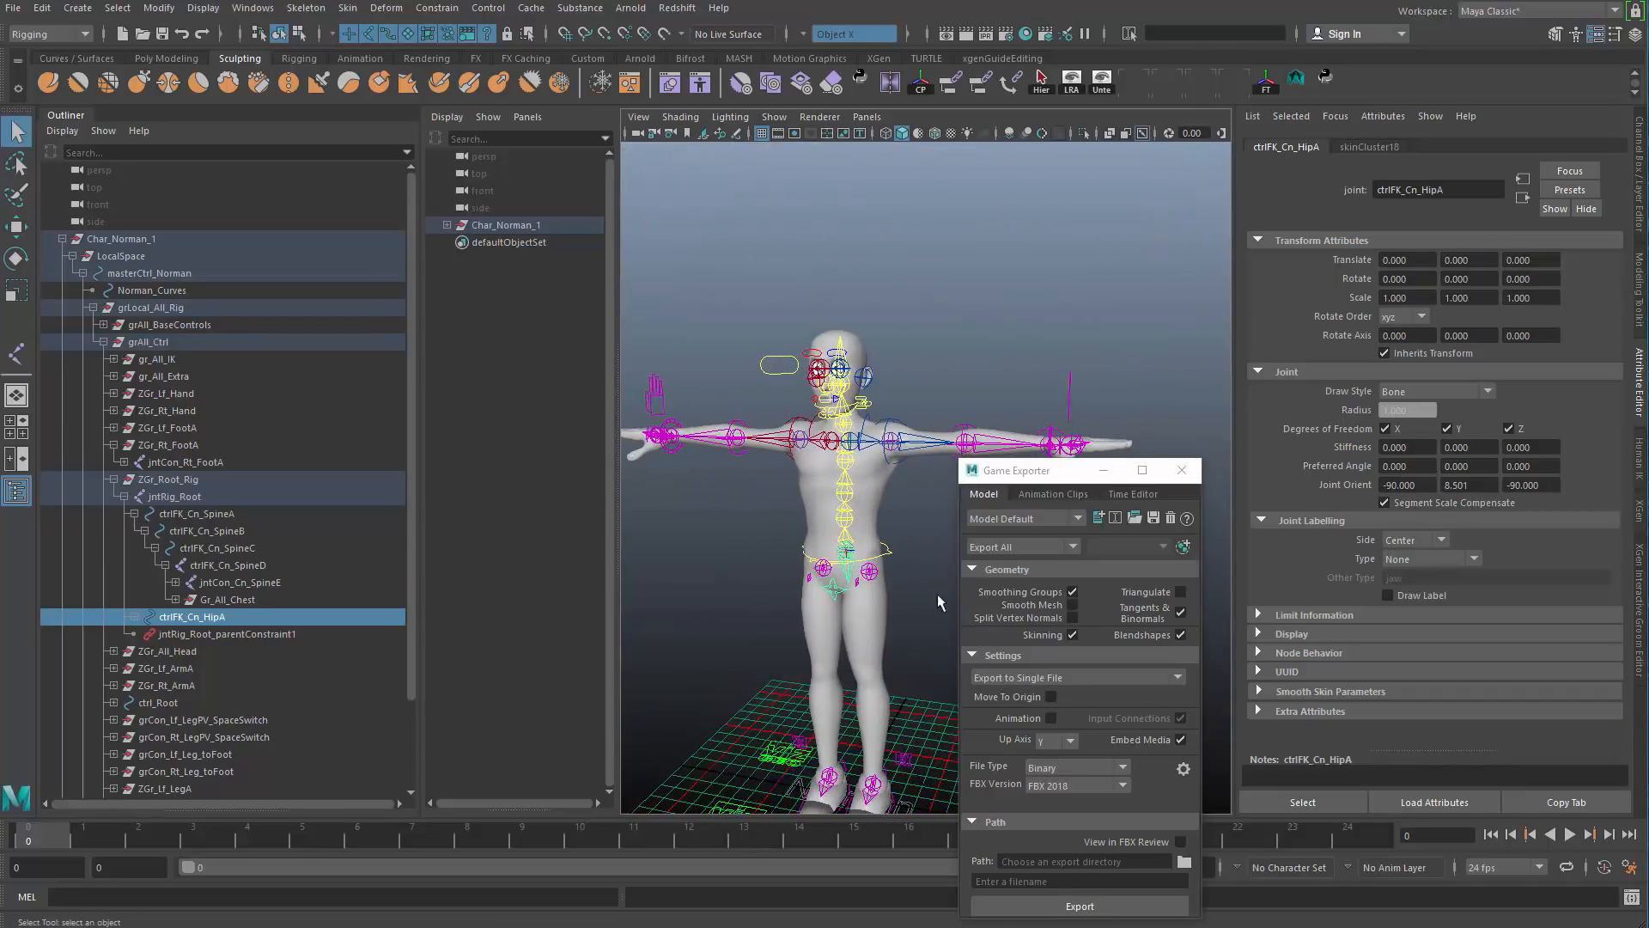
{"action": "left_click_drag", "start_coordinate": [1075, 474], "coordinate": [1175, 227]}
{"action": "middle_click_drag", "start_coordinate": [880, 445], "coordinate": [915, 413], "text": "alt"}
{"action": "right_click_drag", "start_coordinate": [918, 419], "coordinate": [919, 477], "text": "alt"}
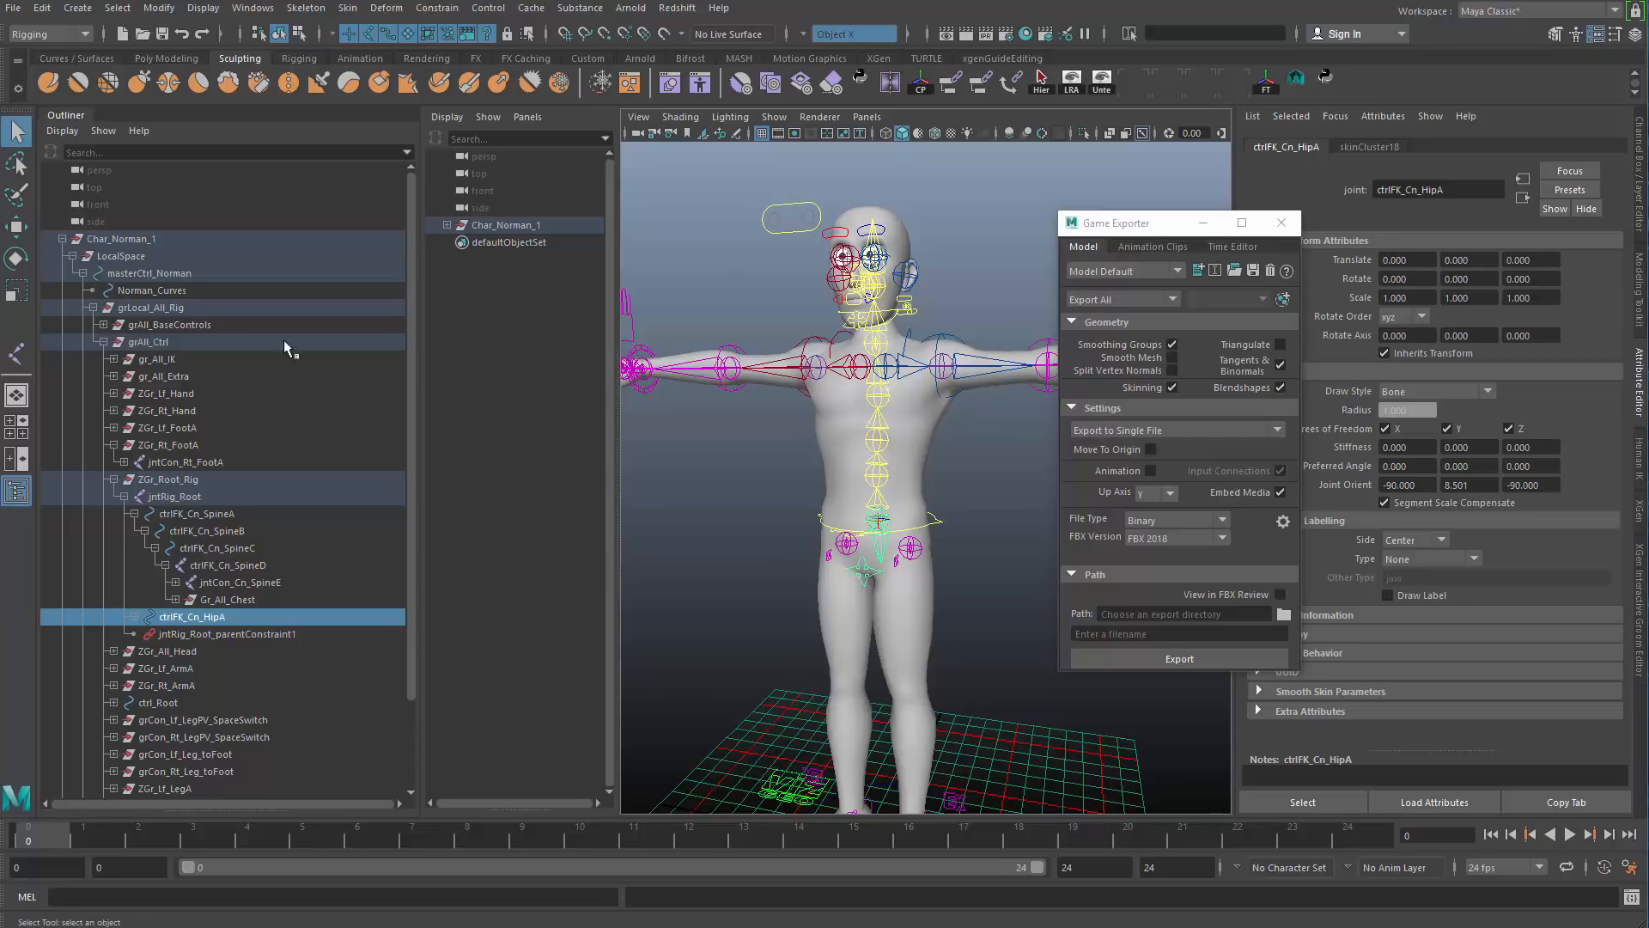
Step: Collapse the Char_Norman_1 hierarchy with nothing selected, and close the Game Exporter
{"action": "left_click", "coordinate": [61, 239]}
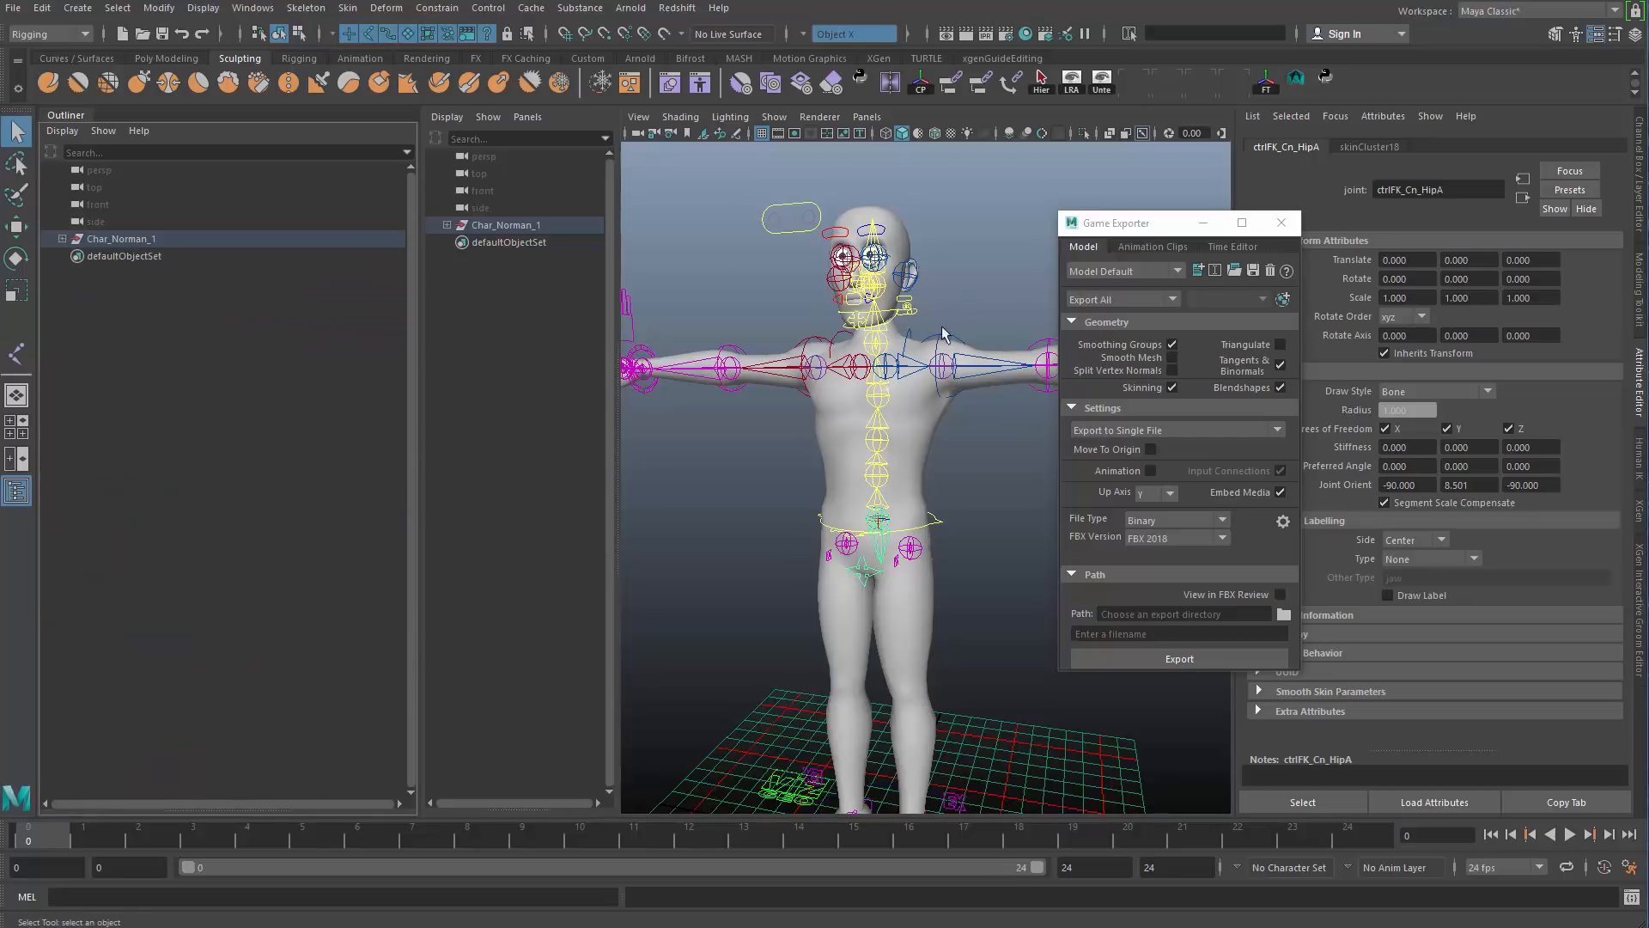
{"action": "left_click", "coordinate": [900, 425]}
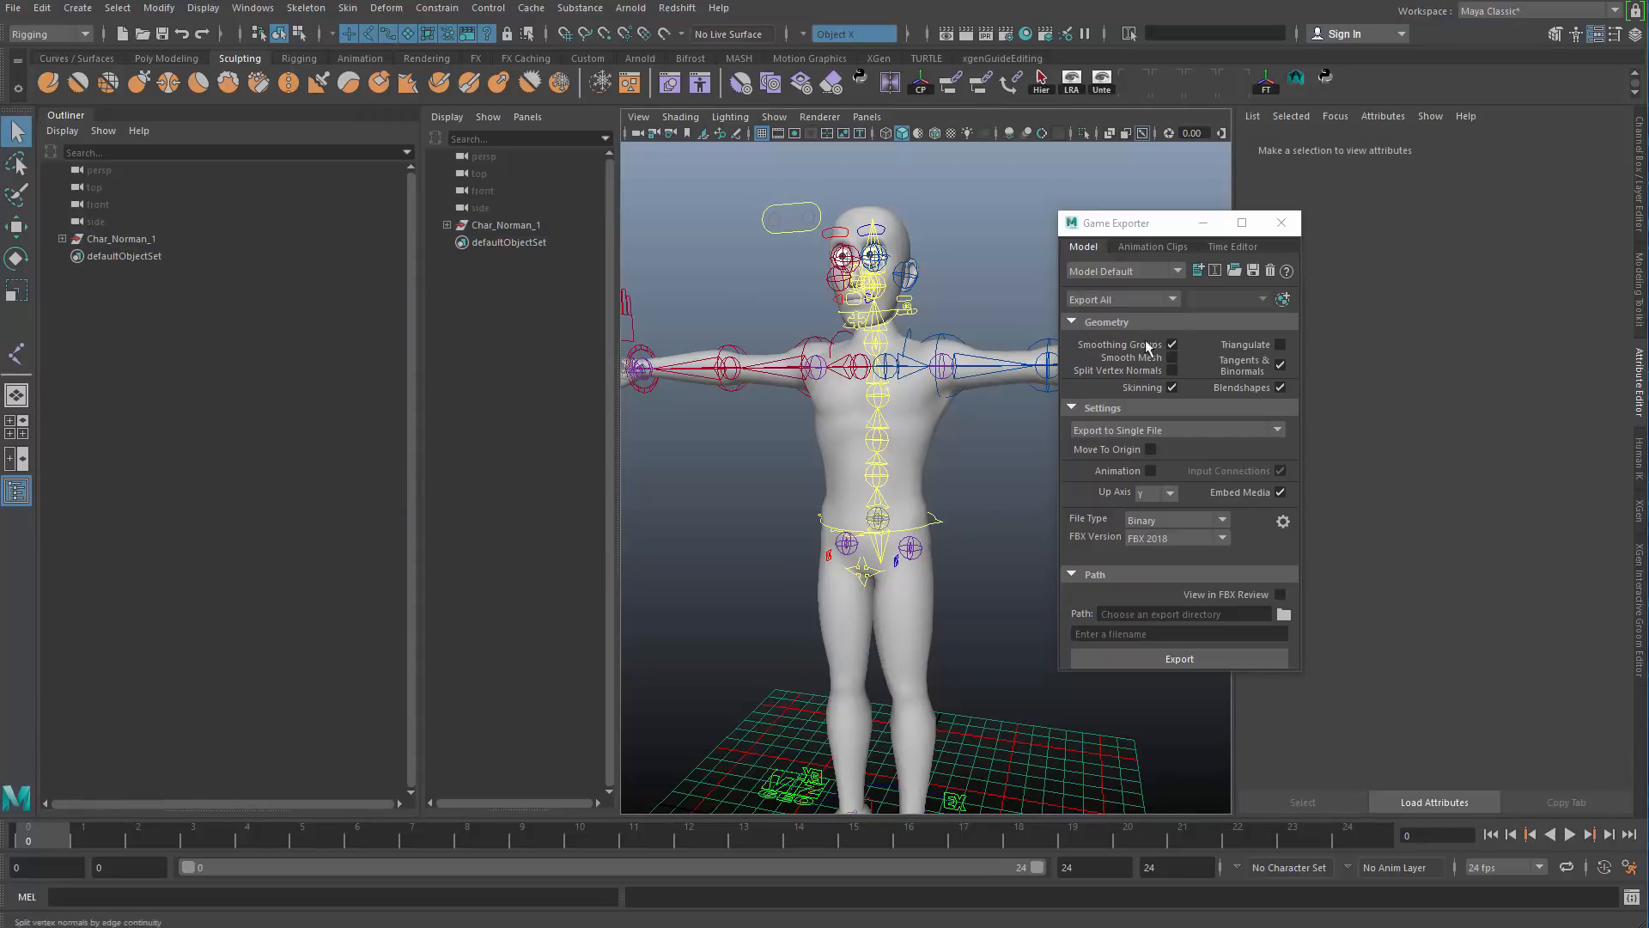
{"action": "left_click", "coordinate": [1137, 225]}
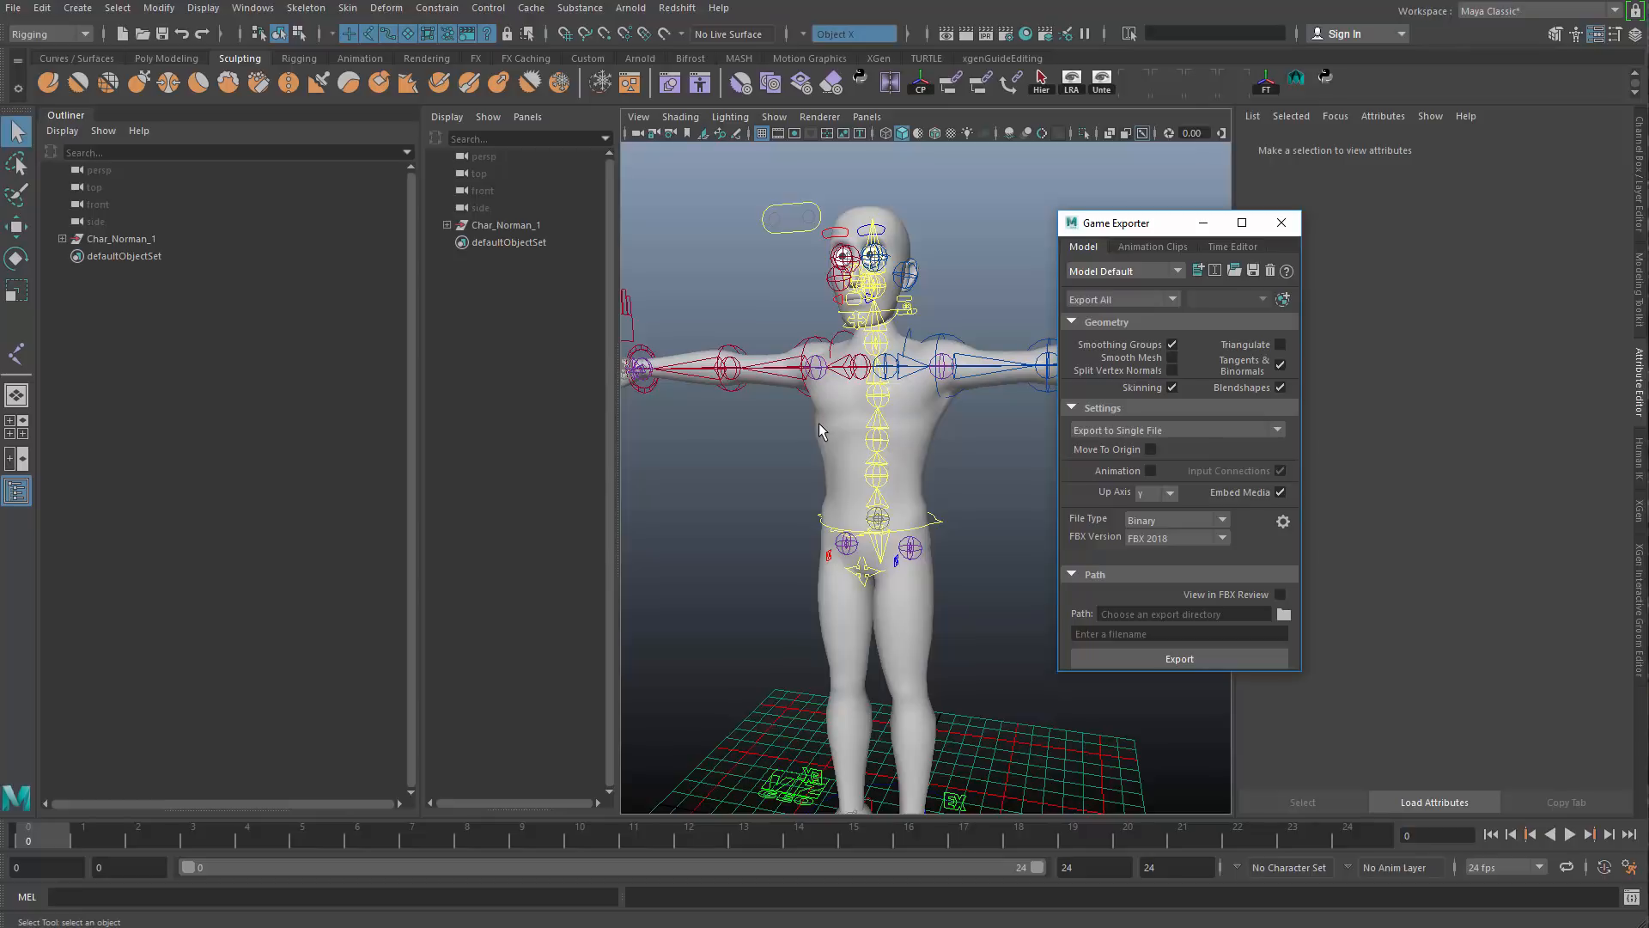
{"action": "left_click", "coordinate": [1175, 225]}
{"action": "left_click_drag", "start_coordinate": [1175, 225], "coordinate": [1100, 207]}
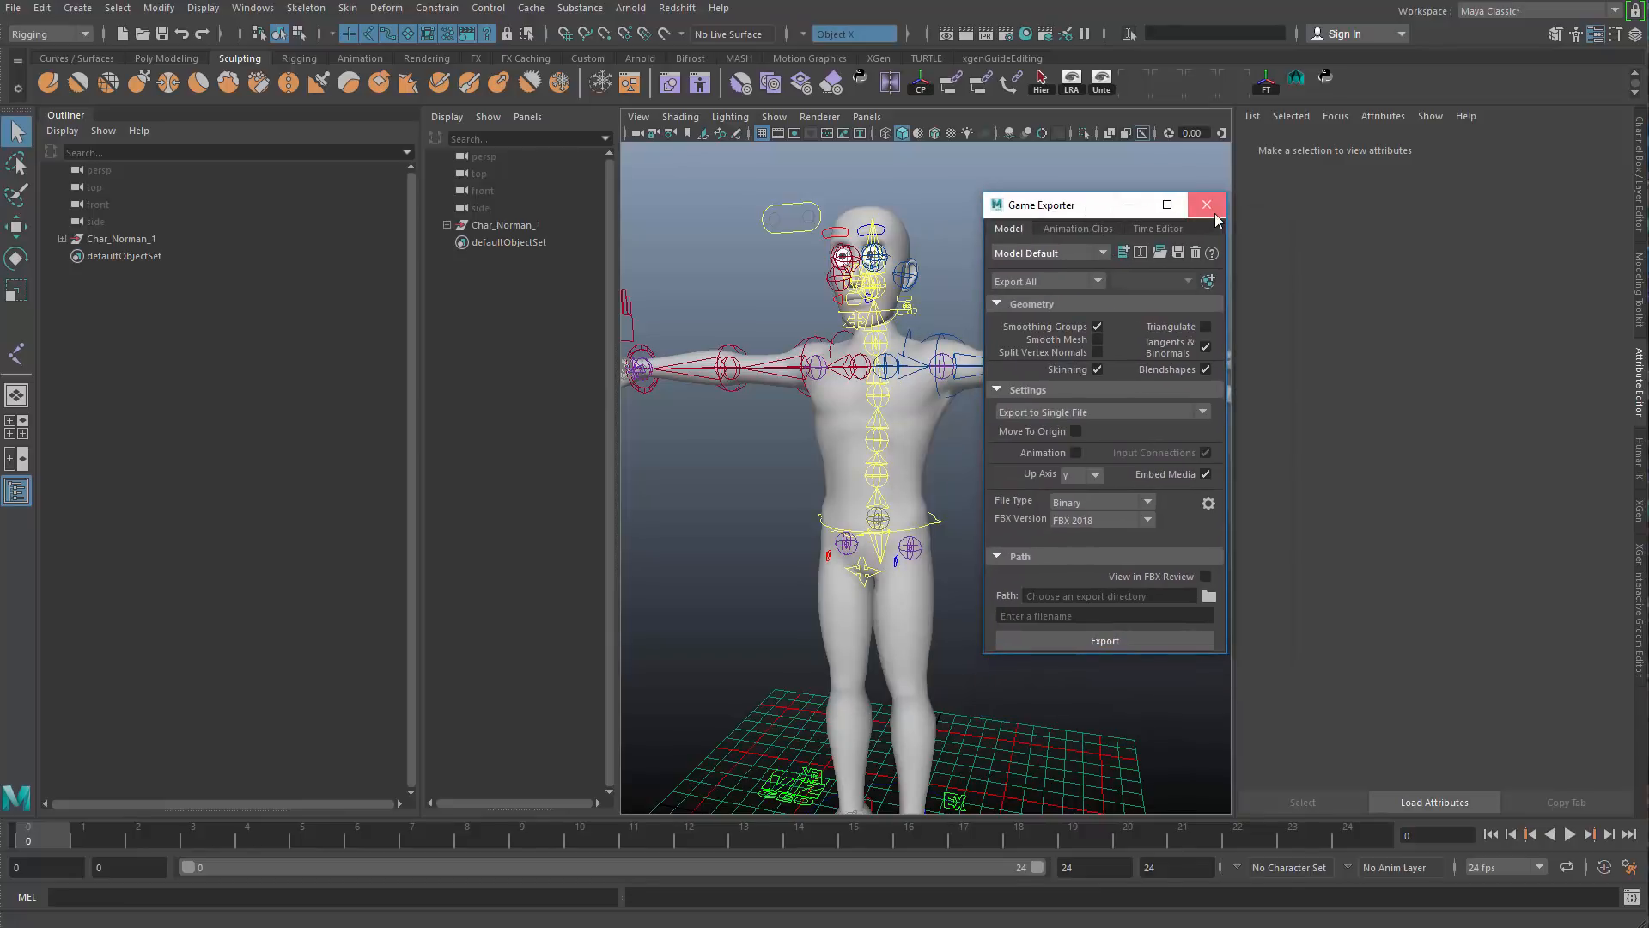
{"action": "left_click", "coordinate": [1207, 205]}
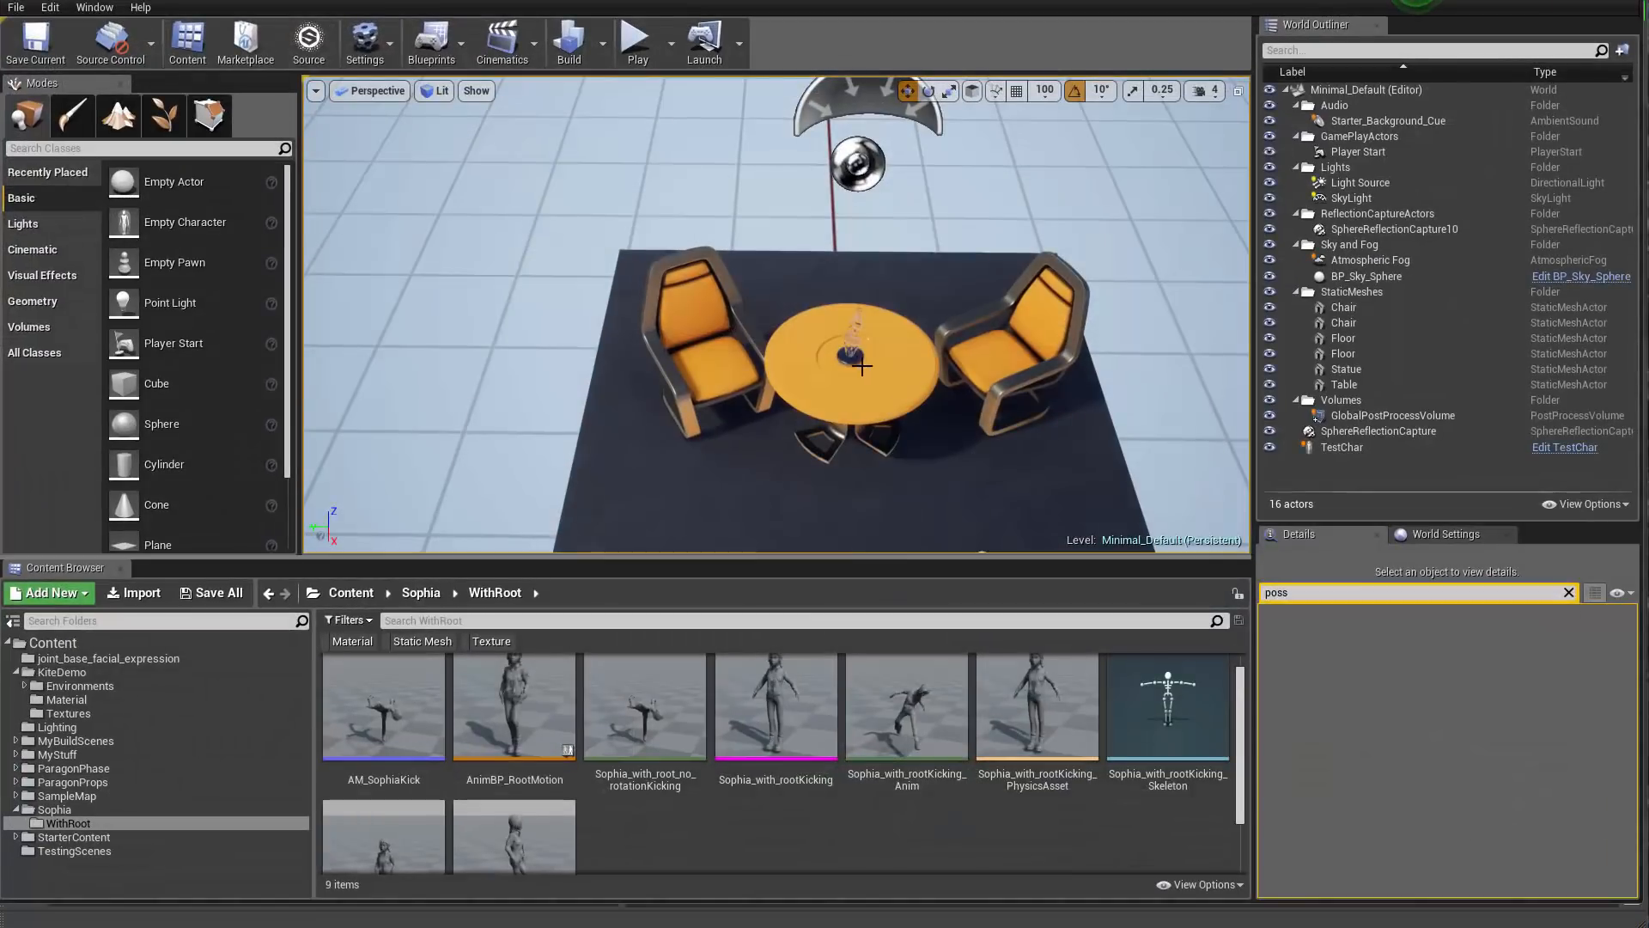
Step: In Unreal Editor, select the TestChar character in the level and view it from different sides
{"action": "scroll", "coordinate": [776, 315], "scroll_direction": "up", "scroll_amount": 3}
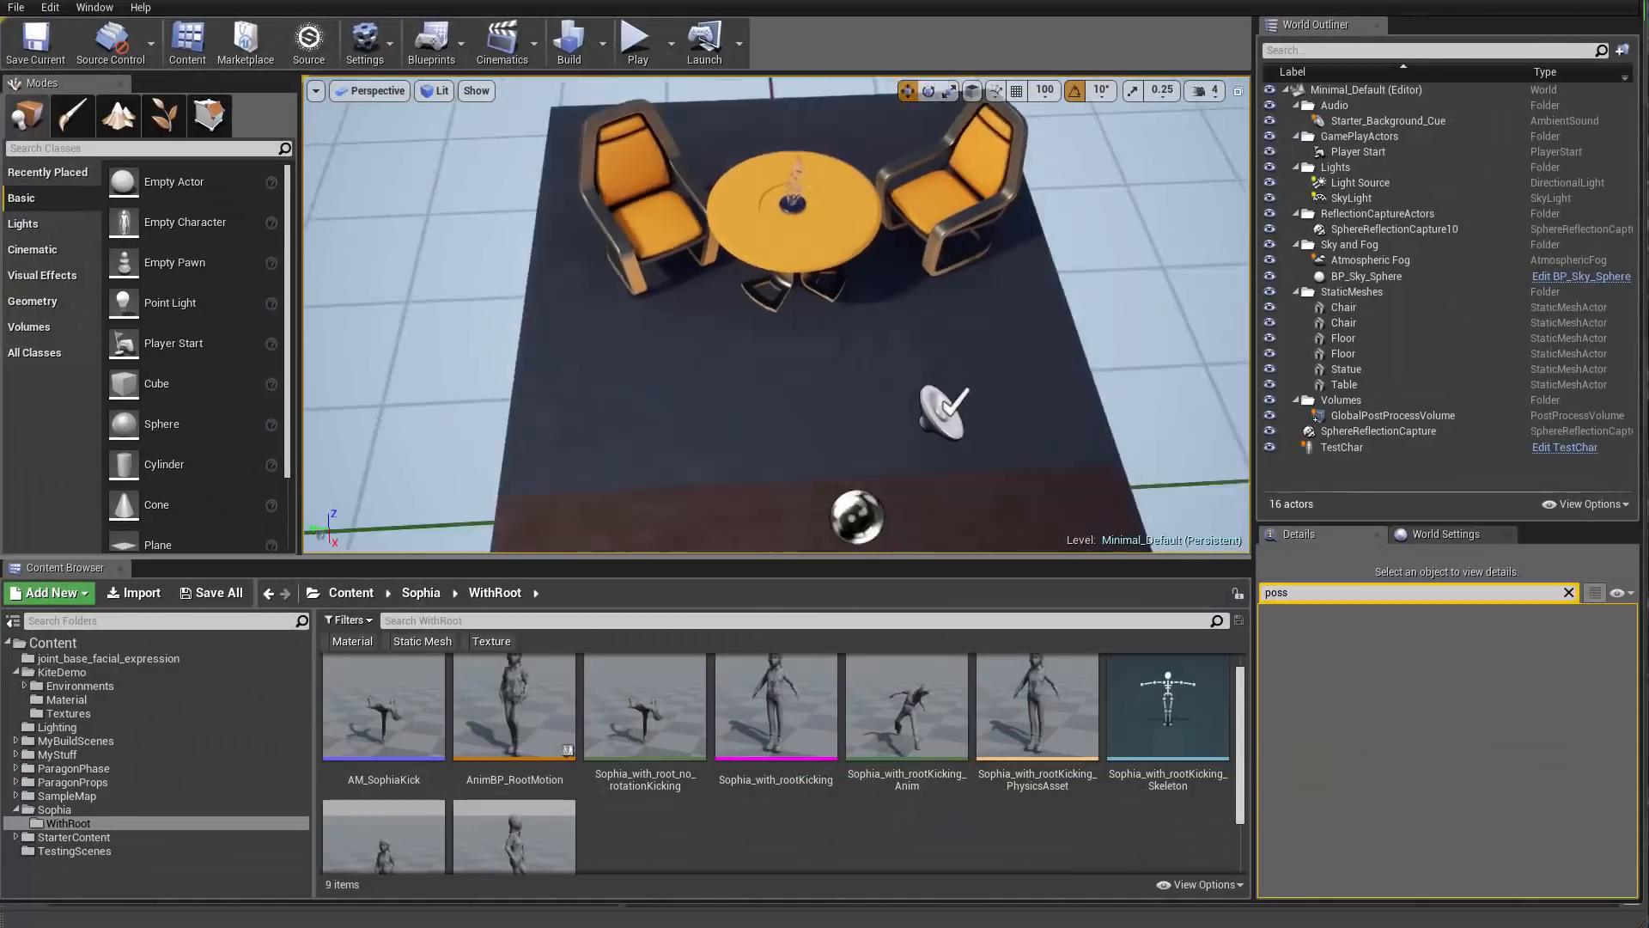
{"action": "right_click_drag", "start_coordinate": [776, 315], "coordinate": [330, 215]}
{"action": "right_click_drag", "start_coordinate": [853, 314], "coordinate": [904, 339]}
{"action": "left_click", "coordinate": [820, 319]}
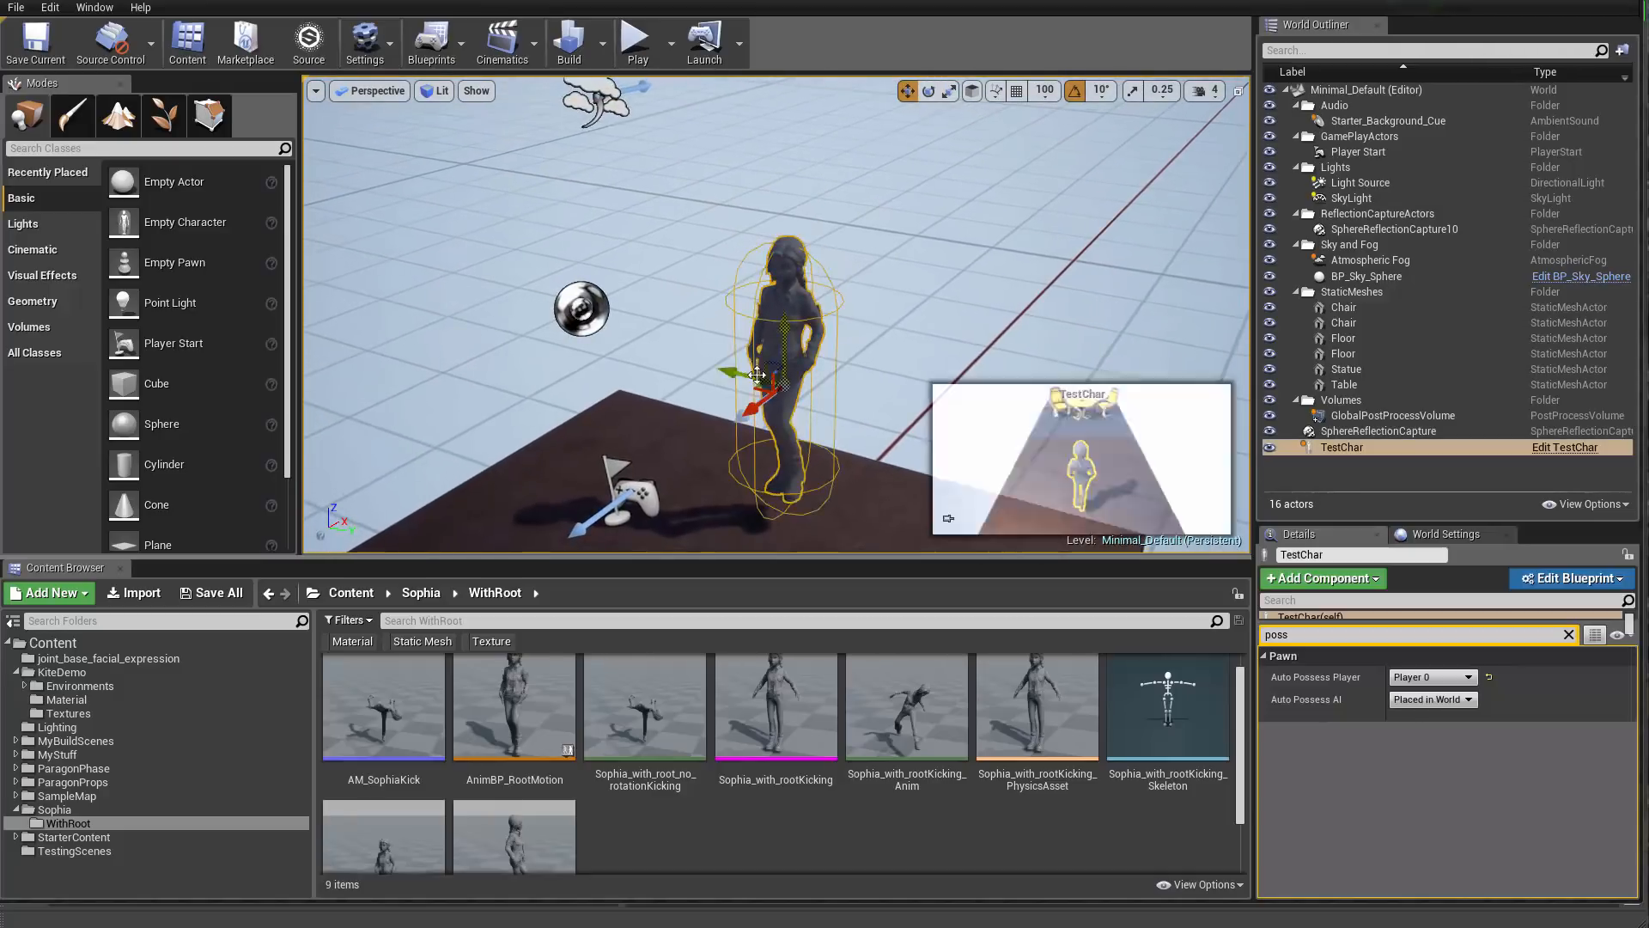
{"action": "right_click_drag", "start_coordinate": [821, 320], "coordinate": [686, 388]}
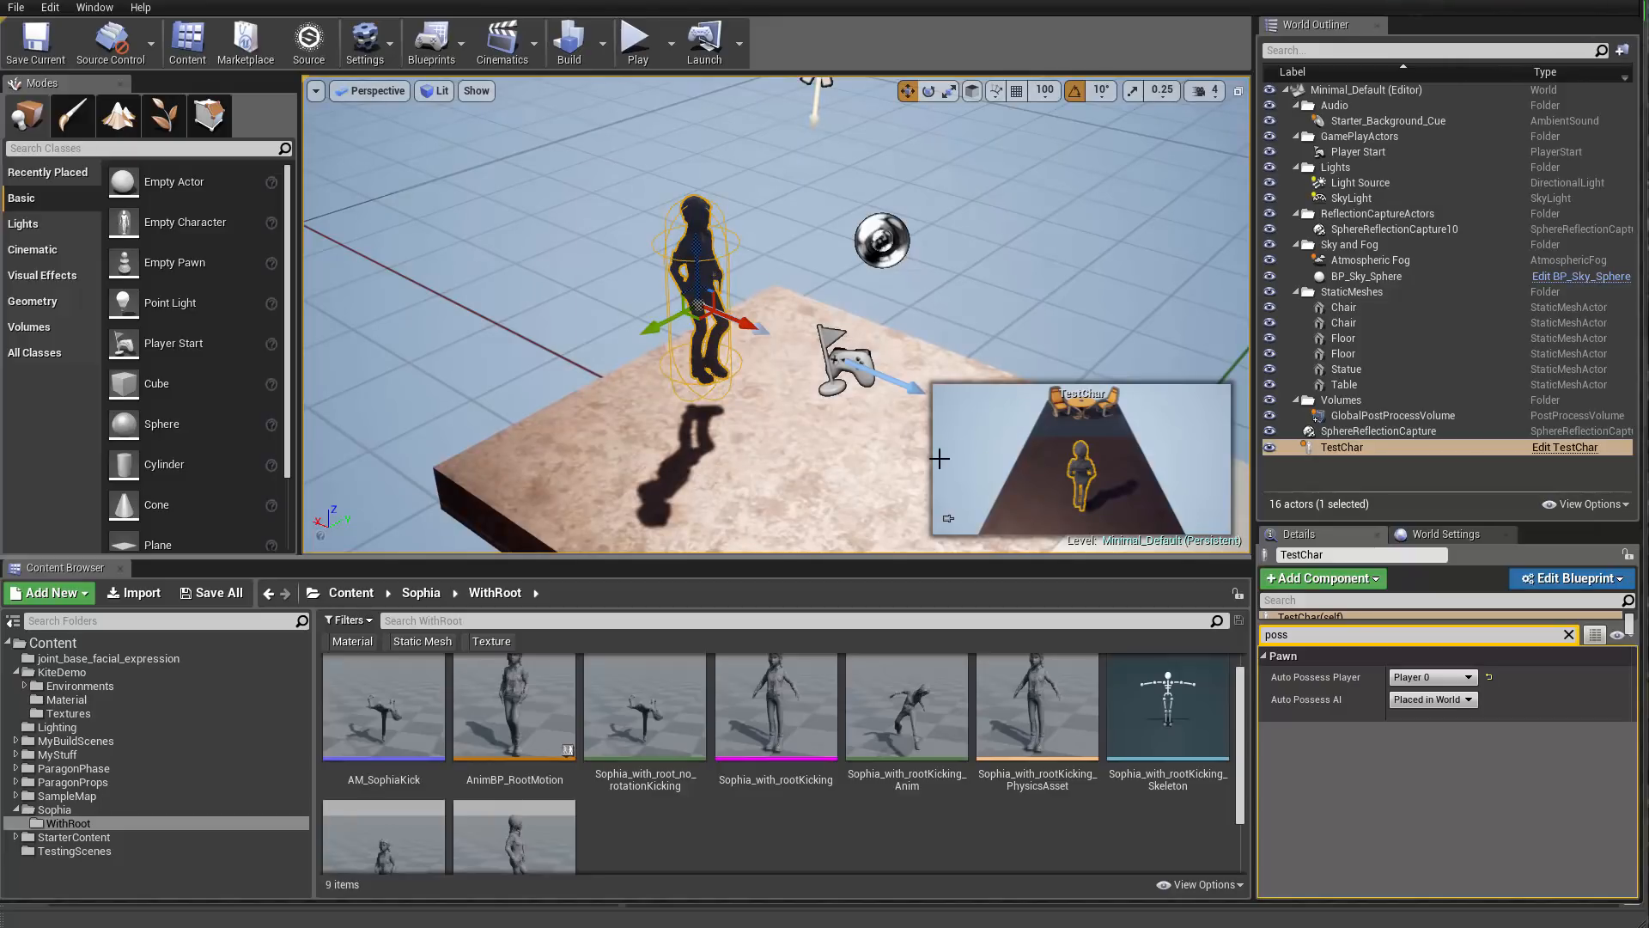
{"action": "right_click_drag", "start_coordinate": [871, 400], "coordinate": [900, 370]}
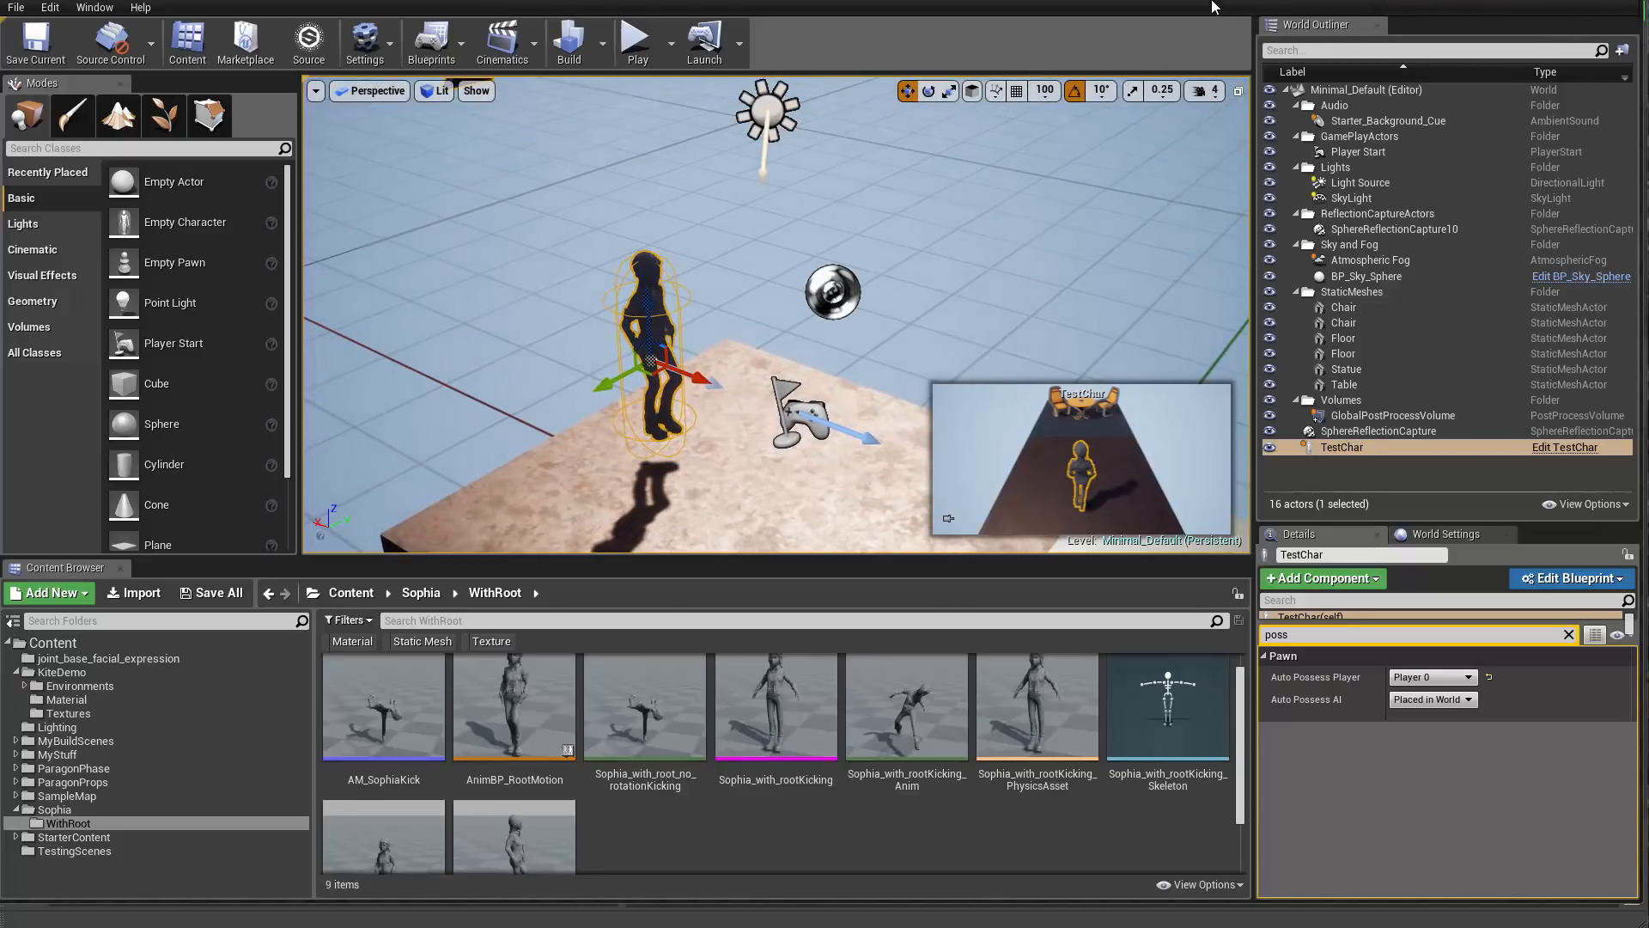